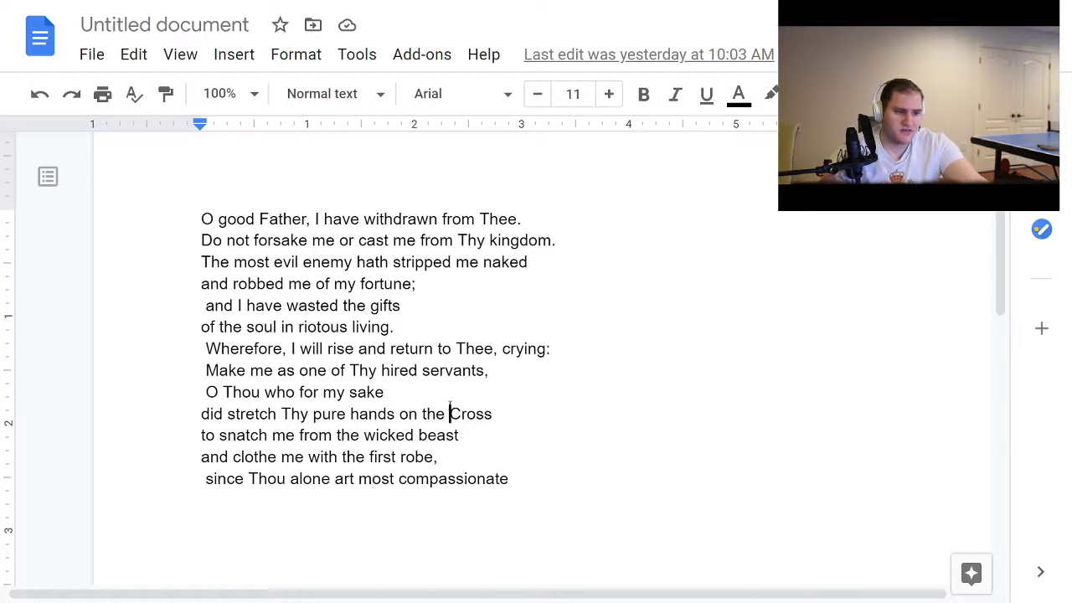
{"action": "left_click", "coordinate": [533, 221]}
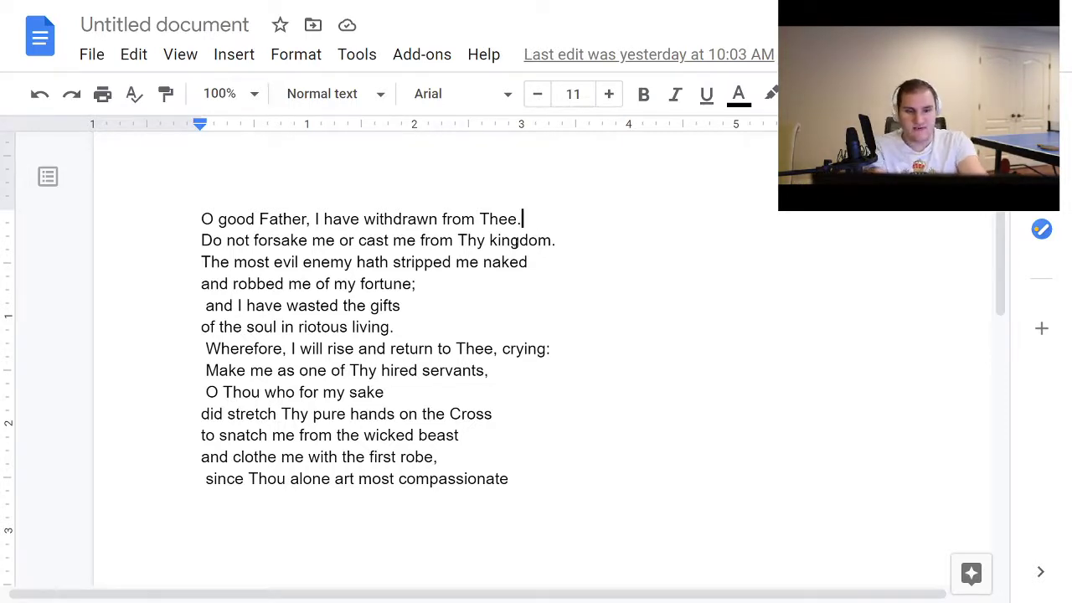
{"action": "key", "text": "Return"}
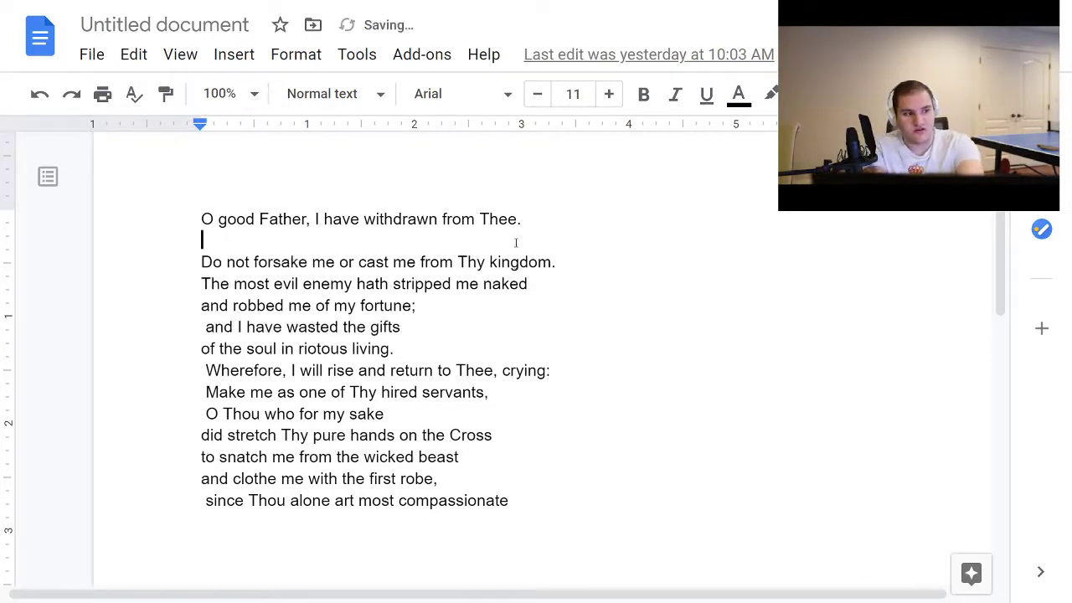
{"action": "key", "text": "BackSpace"}
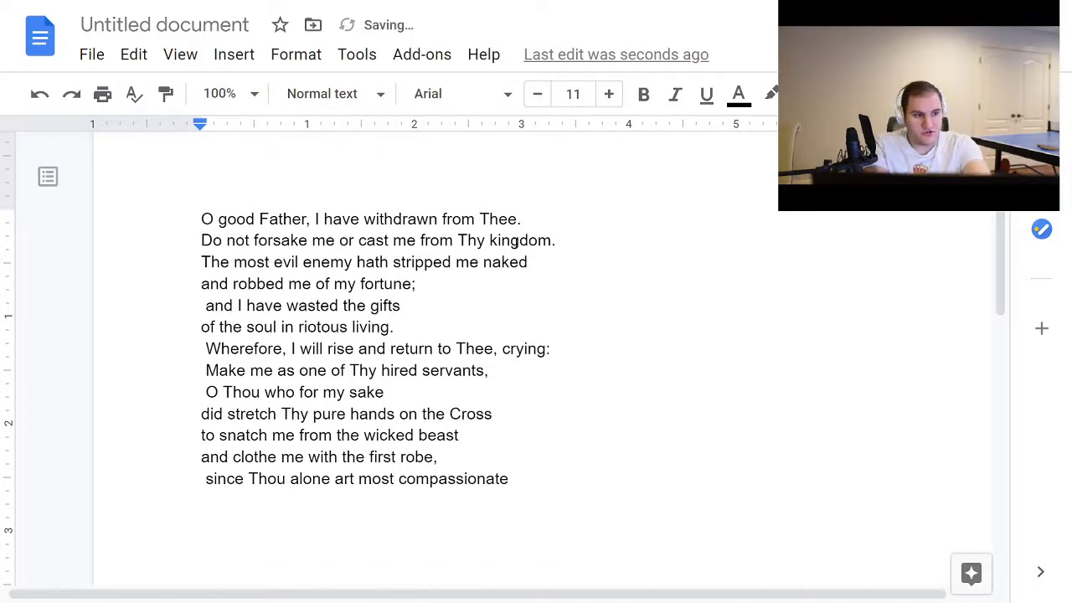
Step: Go through the prayer line by line down to the last line, checking where each line ends
{"action": "left_click", "coordinate": [576, 232]}
{"action": "left_click", "coordinate": [557, 256]}
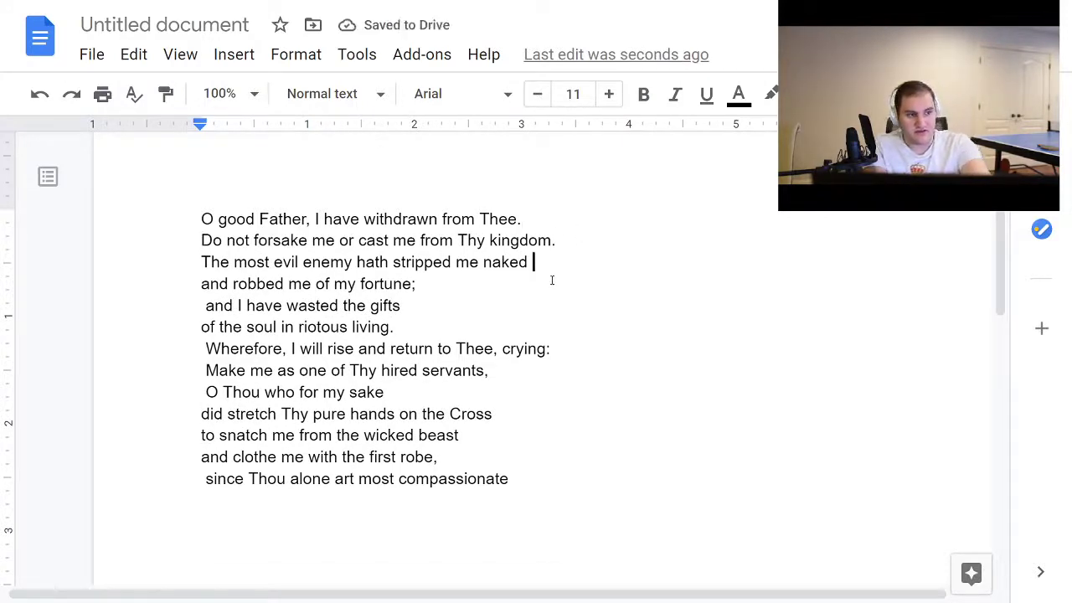
{"action": "left_click", "coordinate": [552, 279]}
{"action": "left_click", "coordinate": [548, 309]}
{"action": "left_click", "coordinate": [569, 330]}
{"action": "left_click", "coordinate": [567, 368]}
{"action": "left_click", "coordinate": [553, 390]}
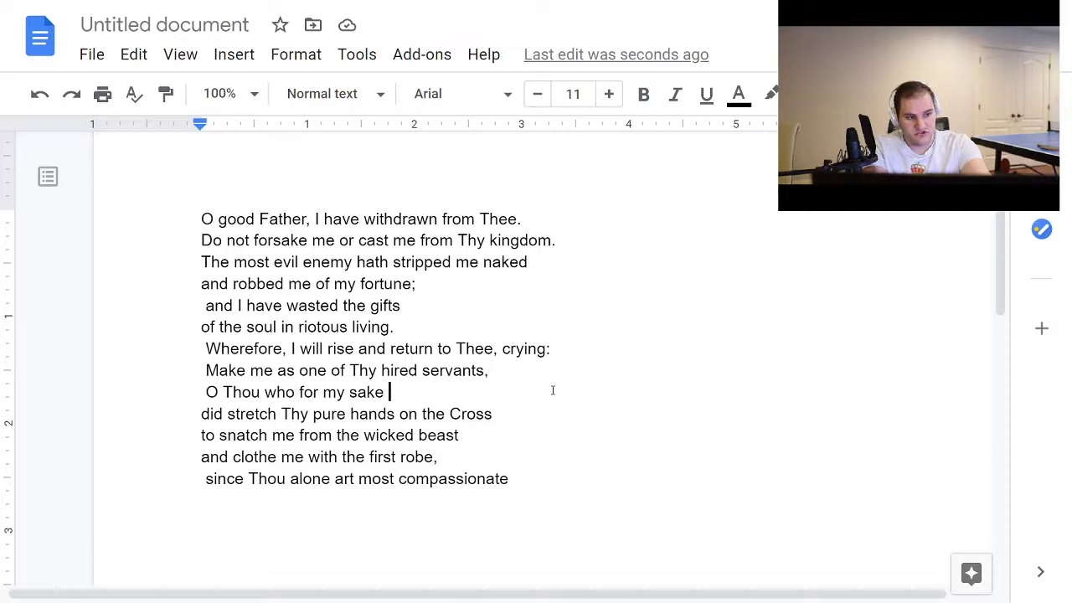
{"action": "left_click", "coordinate": [553, 414]}
{"action": "left_click", "coordinate": [552, 452]}
{"action": "left_click", "coordinate": [556, 476]}
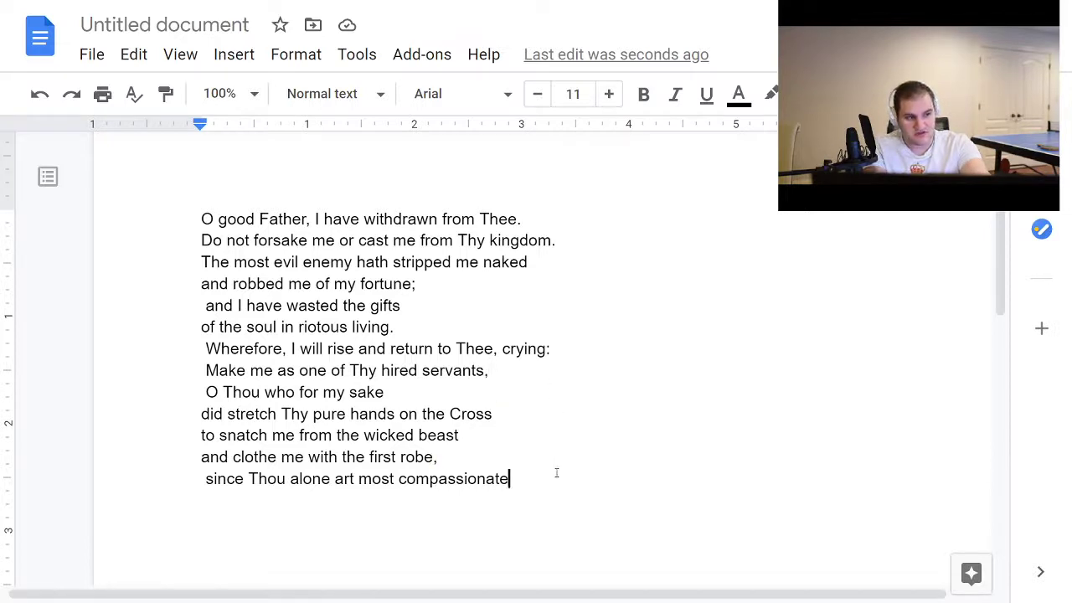
{"action": "left_click_drag", "start_coordinate": [512, 478], "coordinate": [575, 458]}
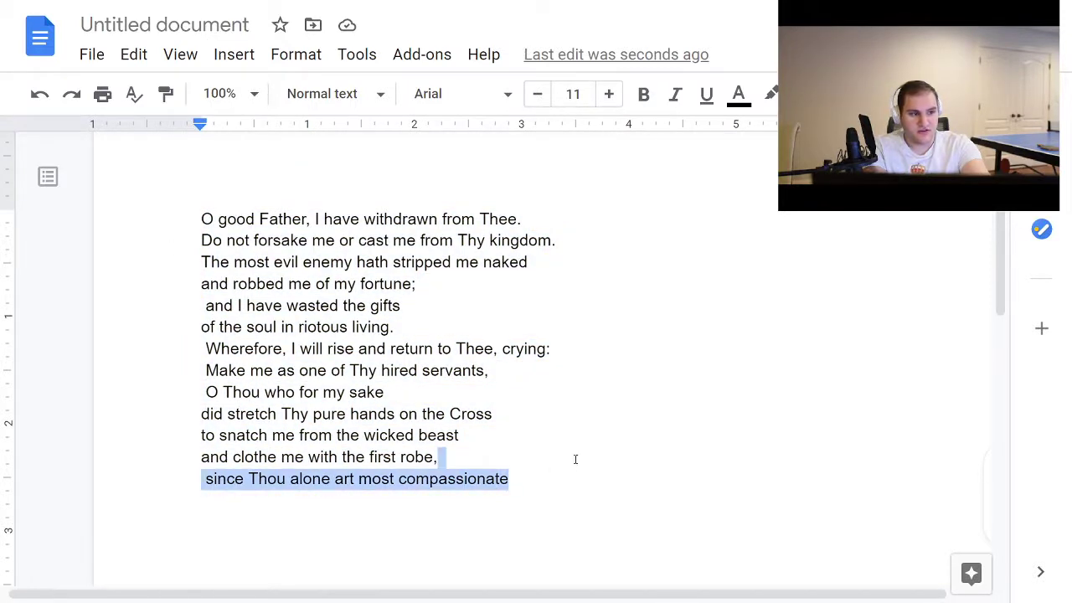
{"action": "left_click", "coordinate": [564, 226]}
{"action": "key", "text": "Return"}
{"action": "type", "text": "("}
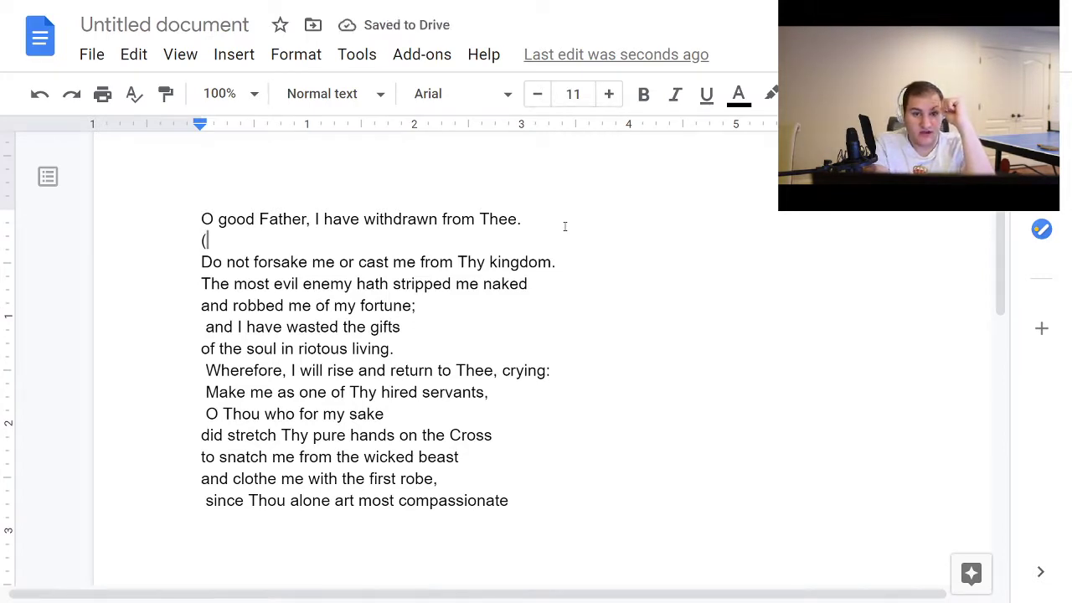
{"action": "left_click_drag", "start_coordinate": [520, 219], "coordinate": [442, 291]}
{"action": "left_click", "coordinate": [511, 261]}
{"action": "left_click_drag", "start_coordinate": [524, 284], "coordinate": [478, 347]}
{"action": "double_click", "coordinate": [283, 237]}
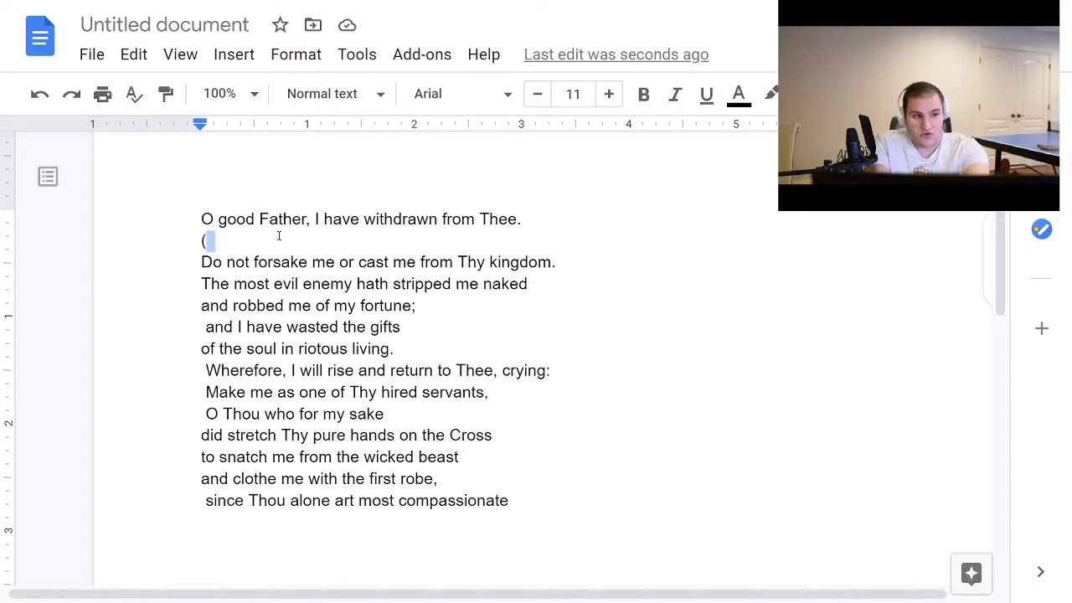
{"action": "type", "text": "0110"}
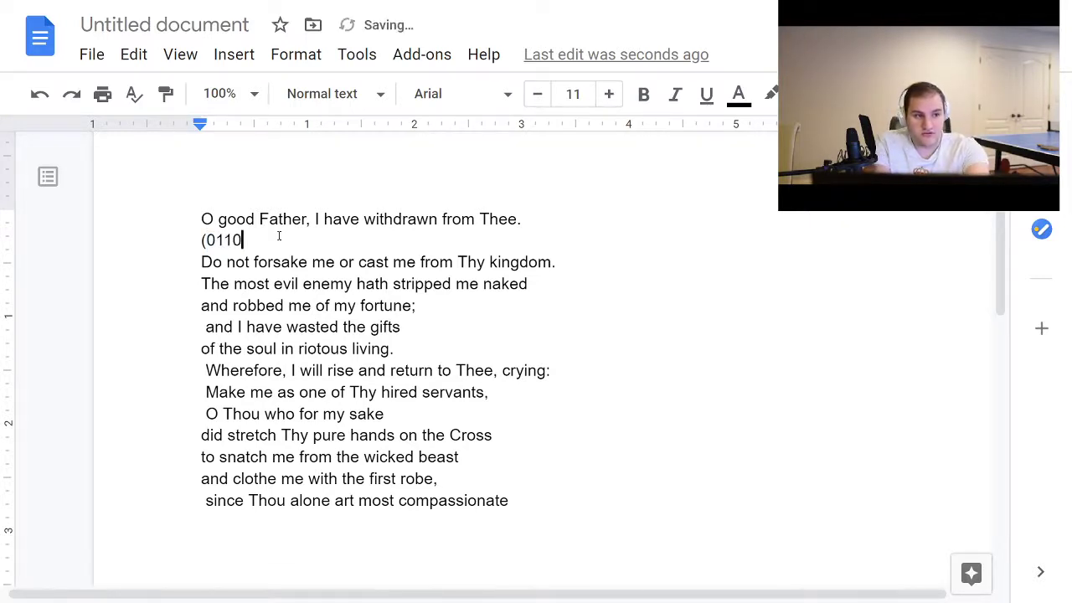
{"action": "type", "text": "000100)"}
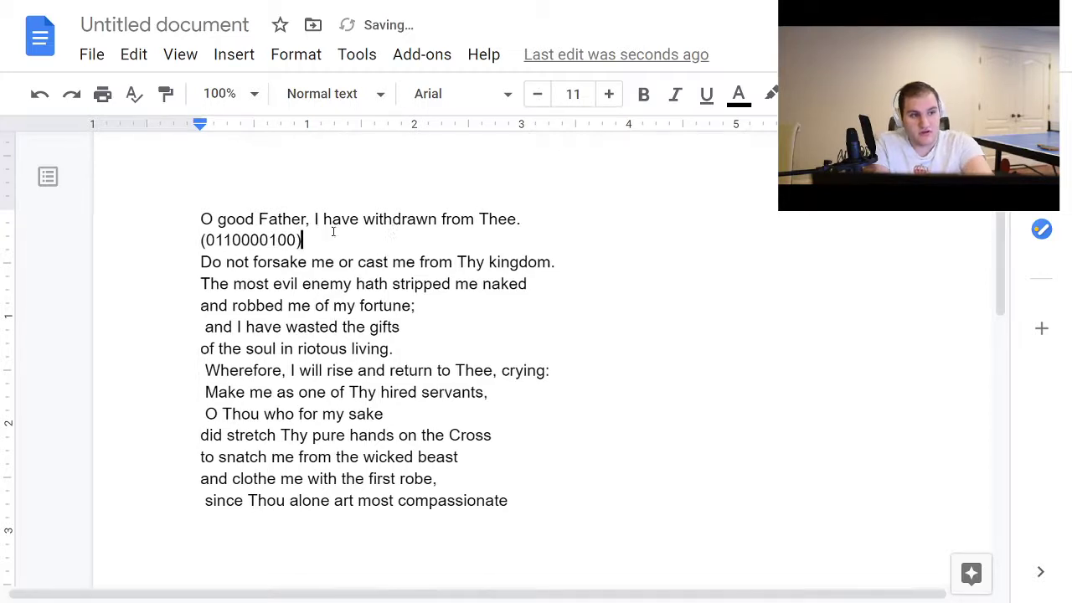
{"action": "scroll", "coordinate": [342, 214], "scroll_direction": "right", "scroll_amount": 2}
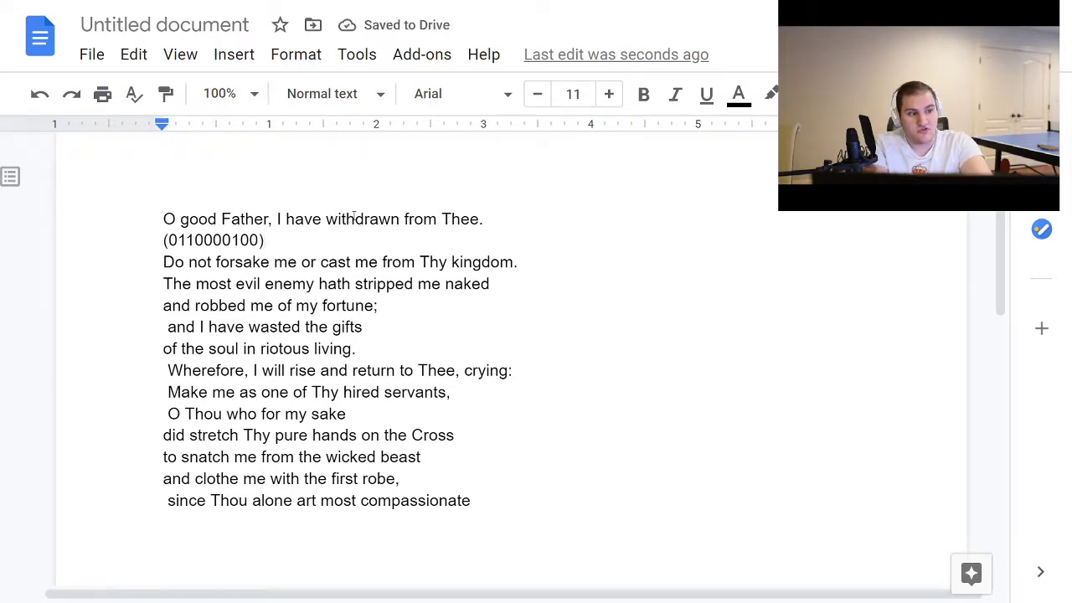
{"action": "left_click_drag", "start_coordinate": [355, 219], "coordinate": [401, 222]}
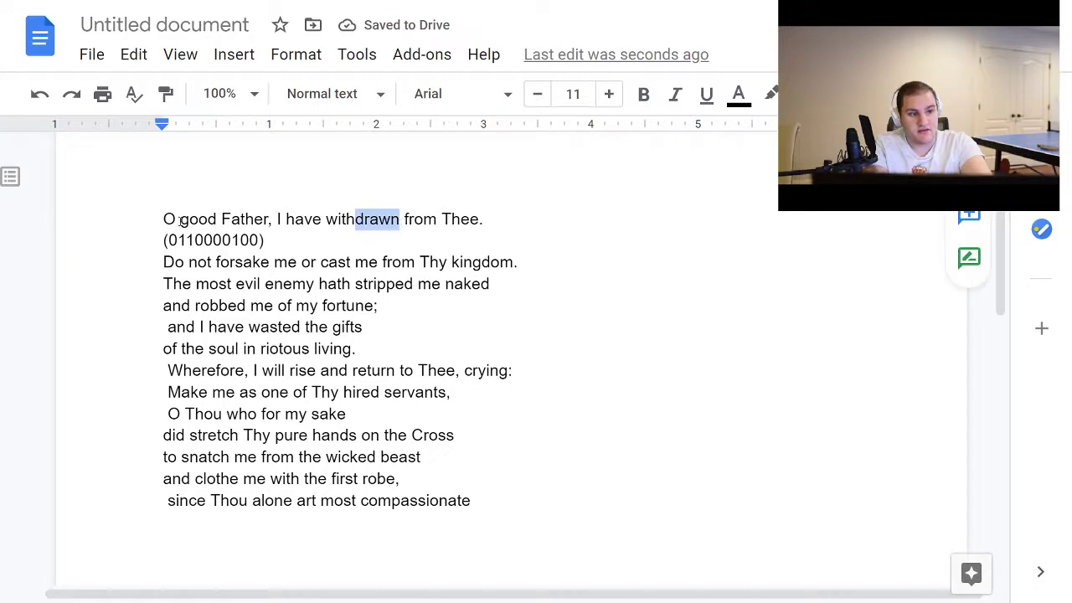
{"action": "mouse_move", "coordinate": [179, 221]}
{"action": "left_mouse_down"}
{"action": "mouse_move", "coordinate": [253, 221]}
{"action": "mouse_move", "coordinate": [178, 220]}
{"action": "left_mouse_up"}
{"action": "left_click", "coordinate": [255, 221]}
{"action": "left_click", "coordinate": [262, 221]}
{"action": "left_click", "coordinate": [164, 220]}
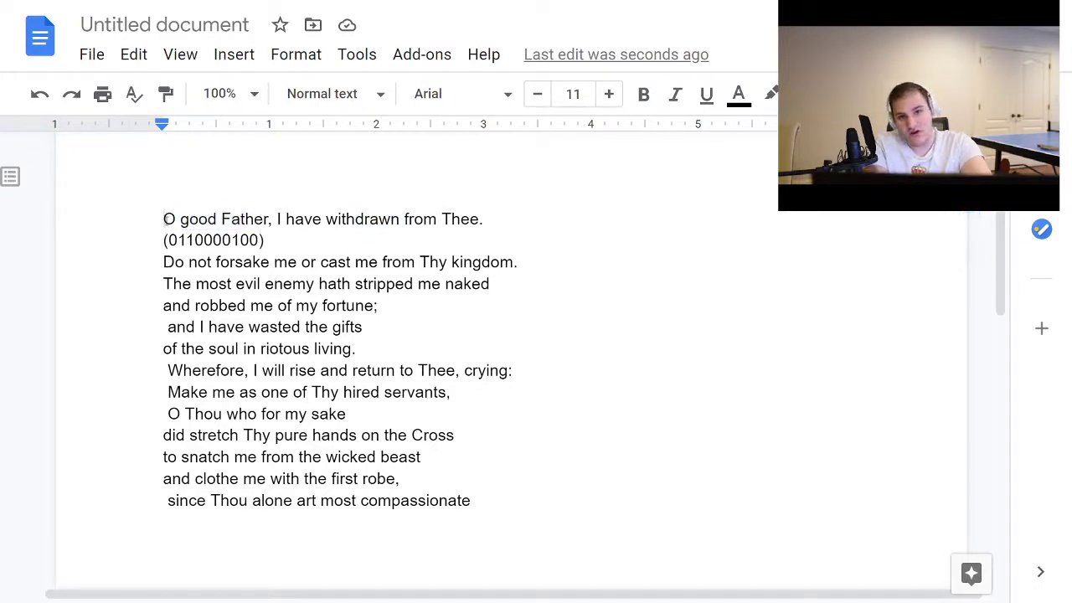
{"action": "left_click", "coordinate": [399, 245]}
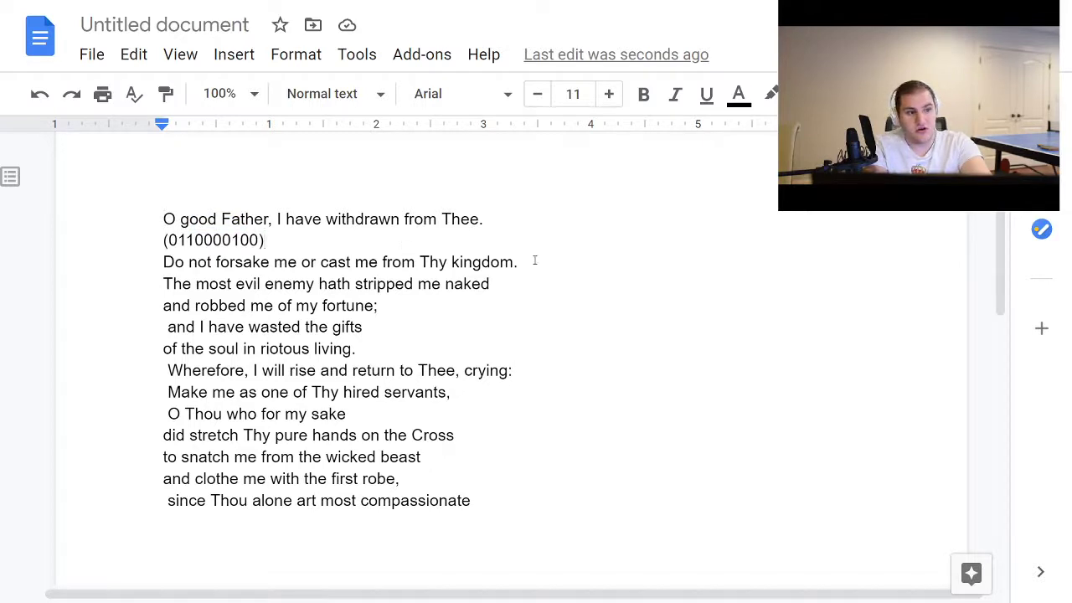
{"action": "key", "text": "Return"}
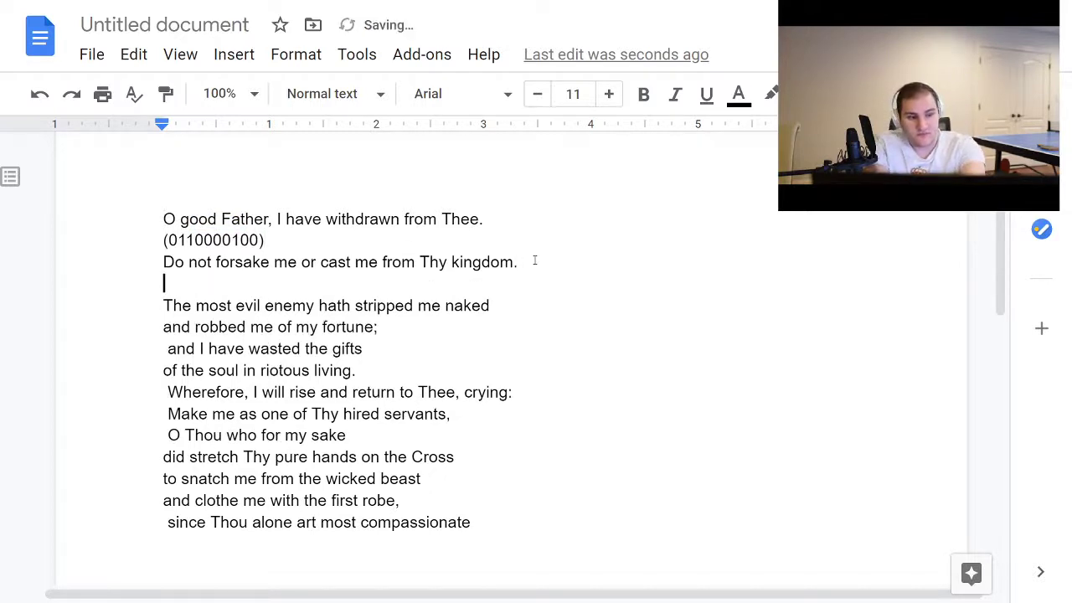
{"action": "type", "text": "(0"}
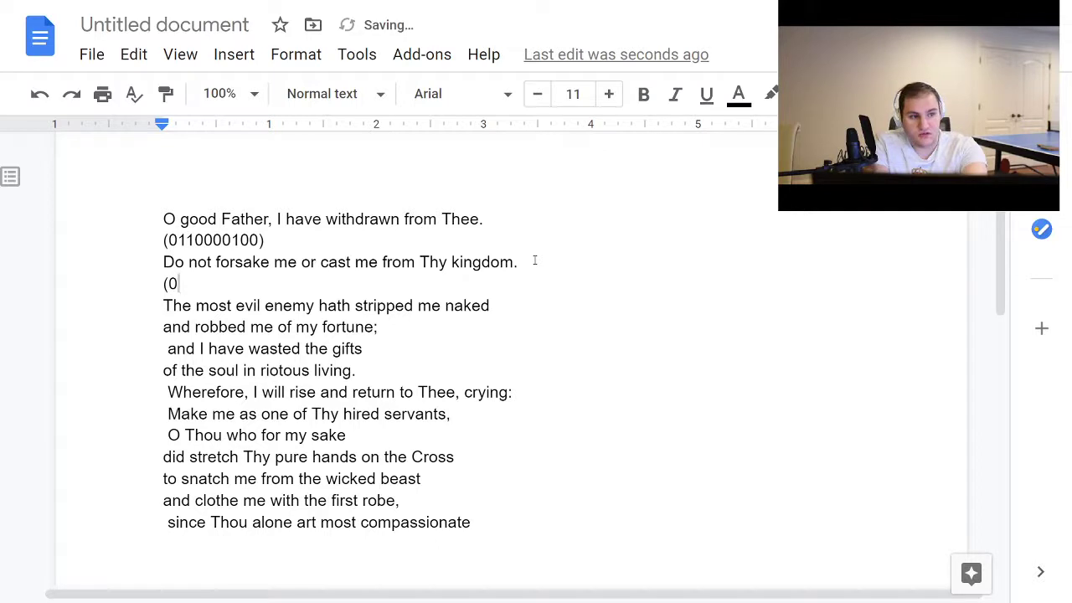
{"action": "type", "text": "00100100010)"}
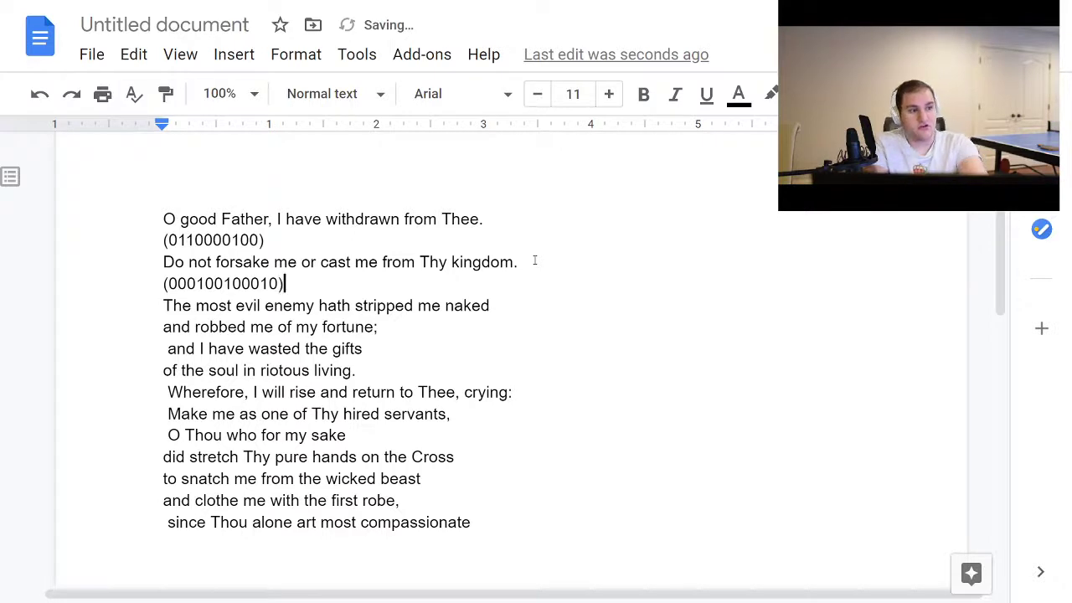
{"action": "left_click_drag", "start_coordinate": [532, 261], "coordinate": [605, 318]}
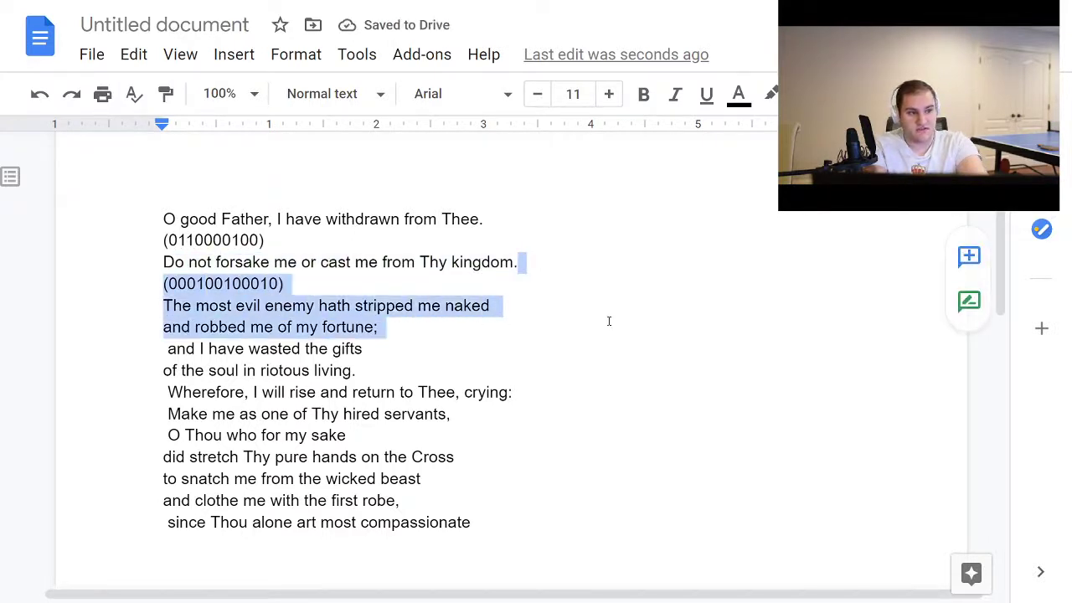
{"action": "left_click", "coordinate": [602, 313]}
{"action": "key", "text": "Return"}
{"action": "type", "text": "(00"}
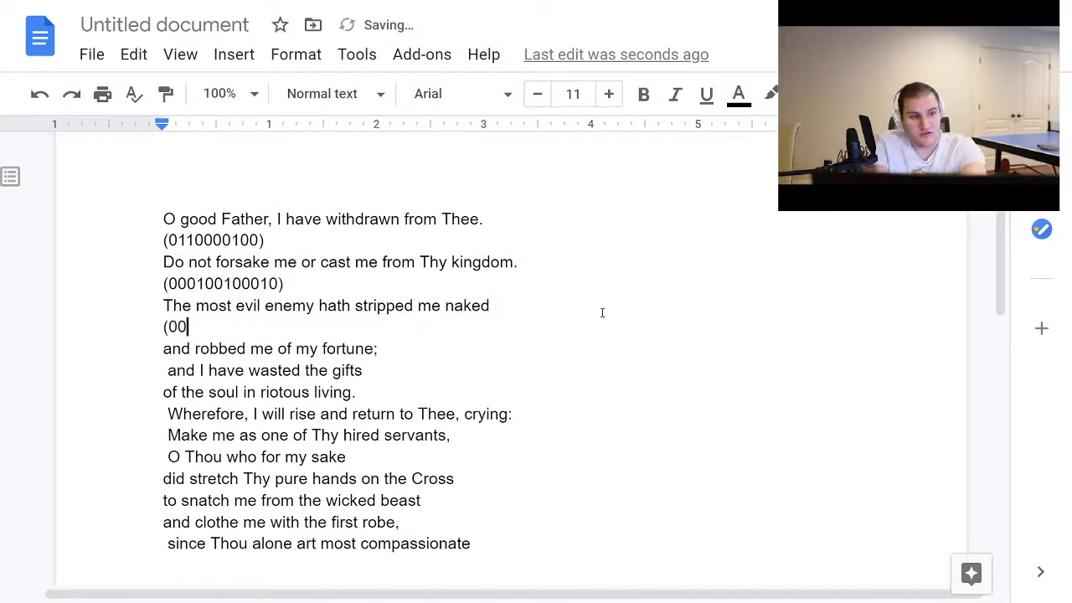
{"action": "type", "text": "10100"}
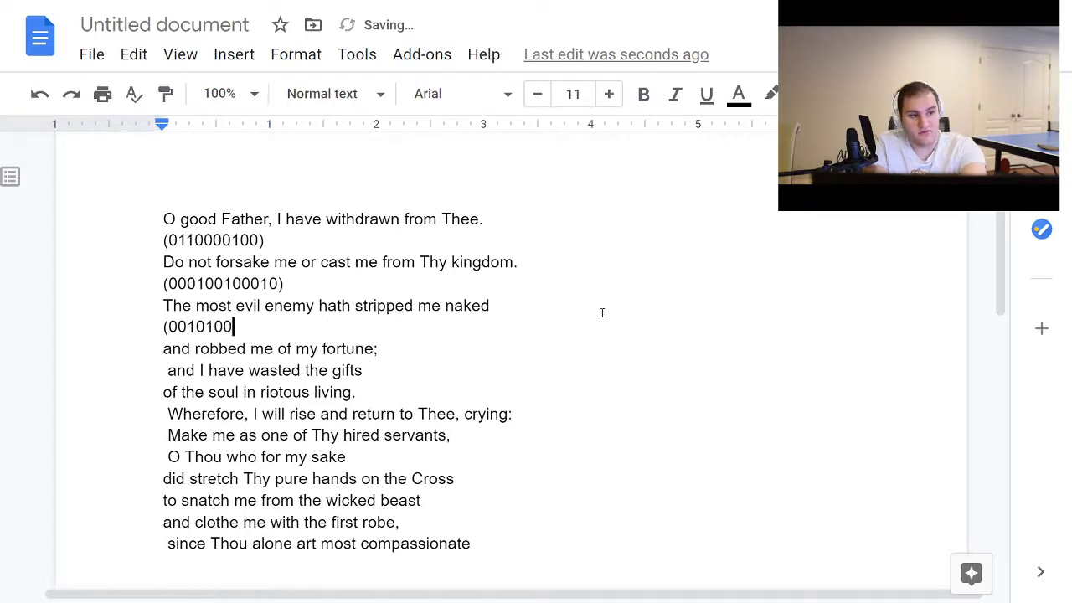
{"action": "type", "text": "01010"}
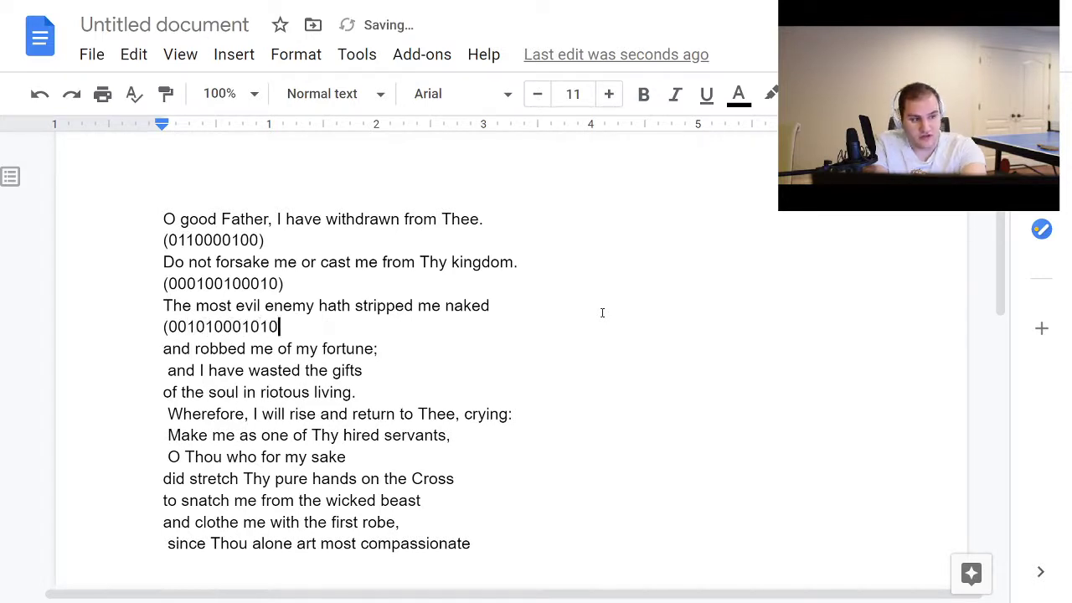
{"action": "type", "text": ")"}
Step: Add a new line reading "(0100010)" below "and robbed me of my fortune;"
{"action": "left_click", "coordinate": [397, 356]}
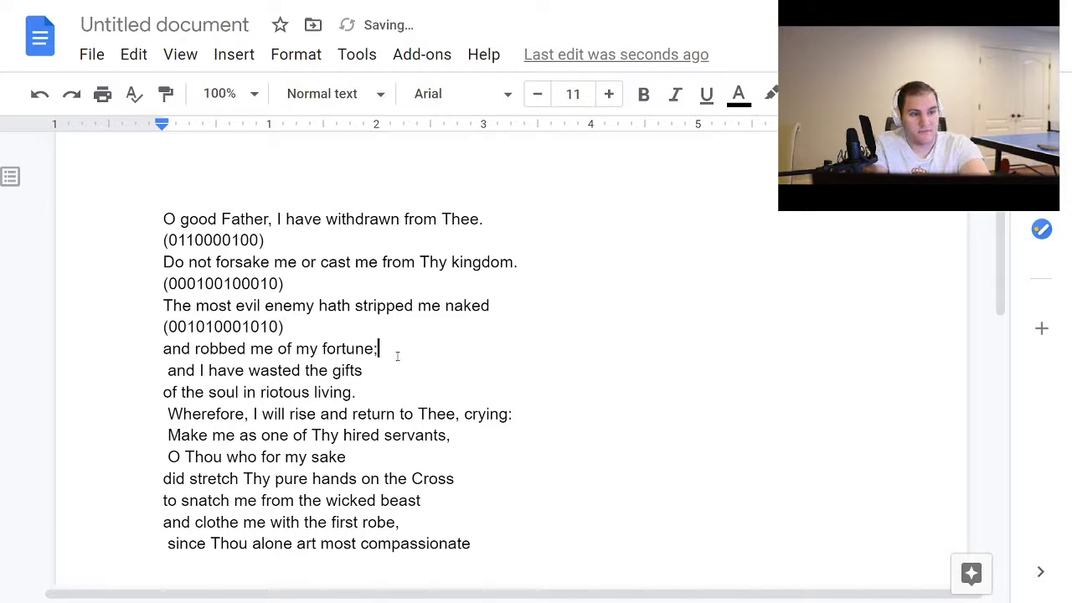
{"action": "key", "text": "Return"}
{"action": "type", "text": "(010"}
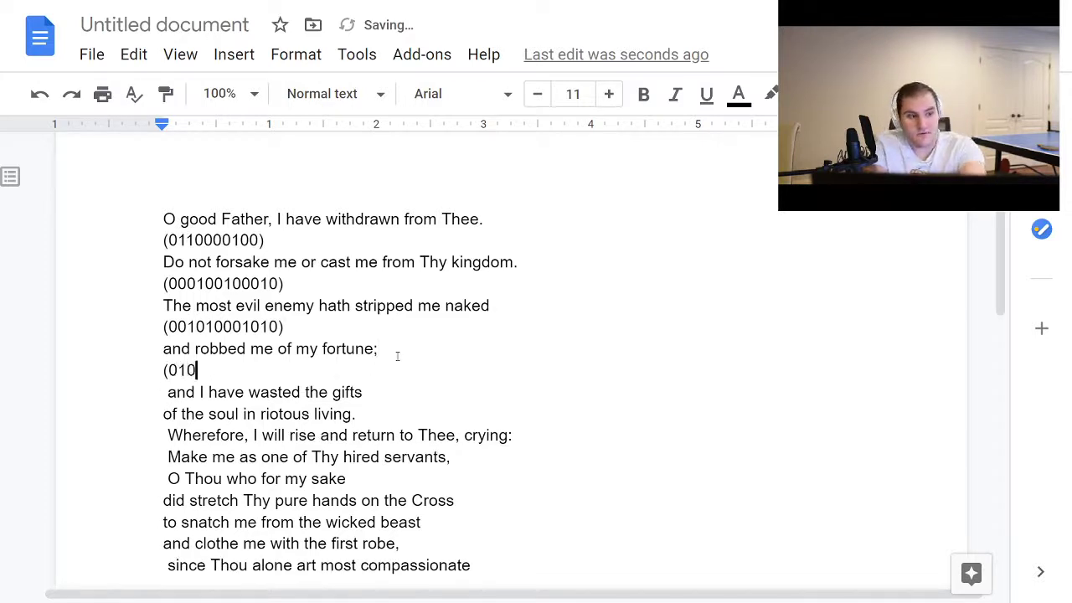
{"action": "type", "text": "0010)"}
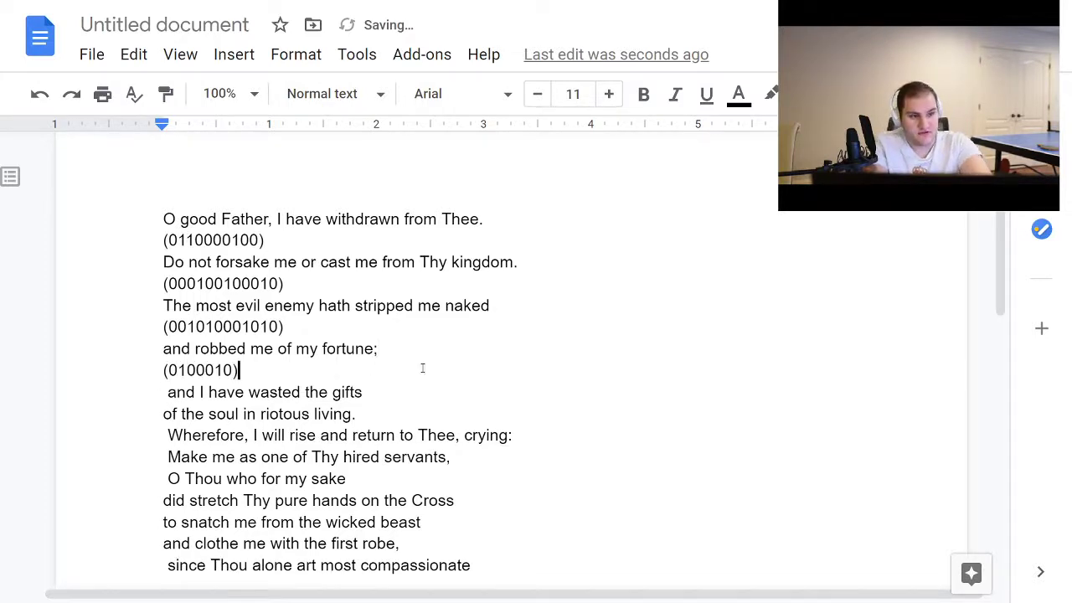
Step: Add a new line reading "(0101001)" below "and I have wasted the gifts"
{"action": "scroll", "coordinate": [422, 309], "scroll_direction": "down", "scroll_amount": 1}
{"action": "left_click", "coordinate": [422, 279]}
{"action": "key", "text": "Return"}
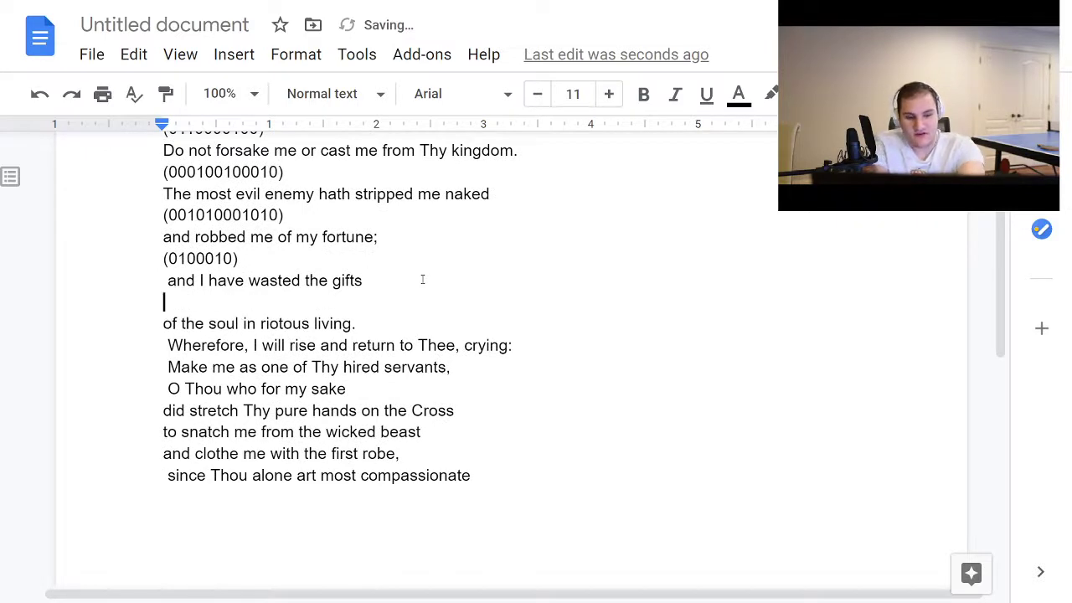
{"action": "type", "text": "("}
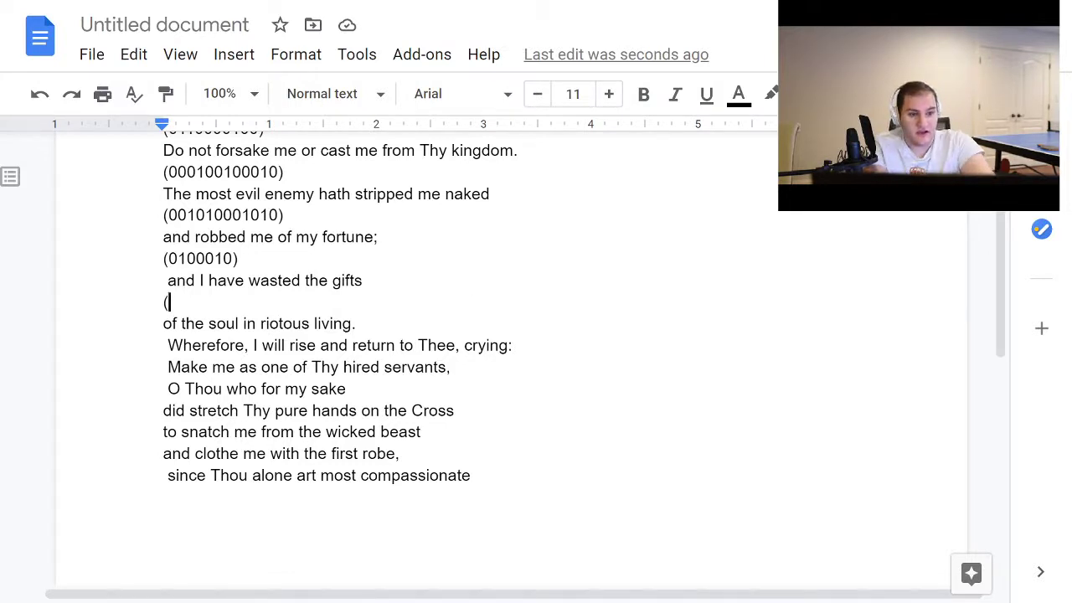
{"action": "left_click", "coordinate": [192, 302]}
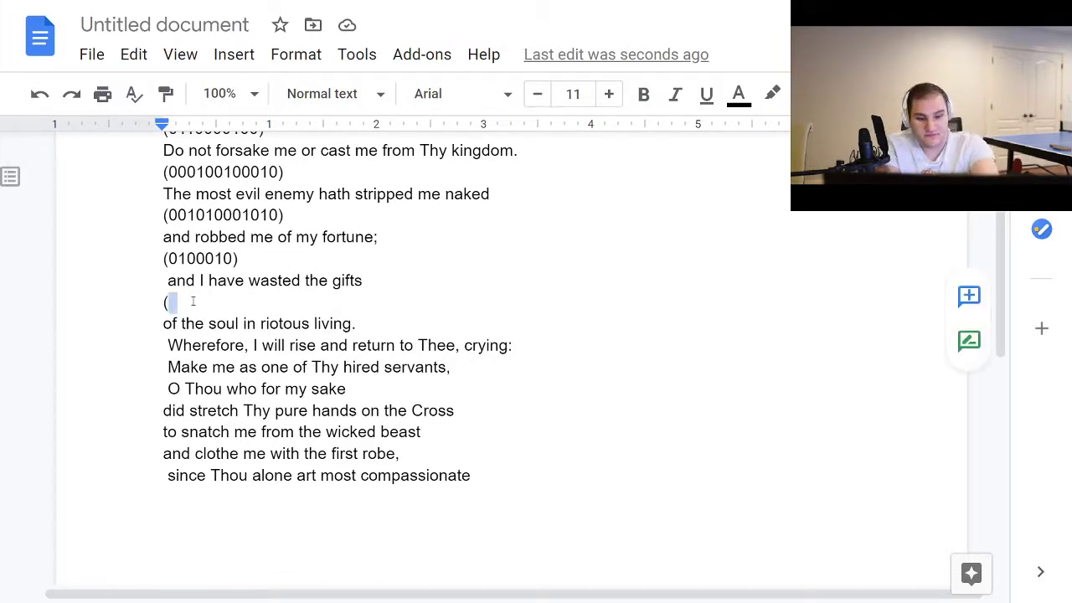
{"action": "type", "text": "0101001)"}
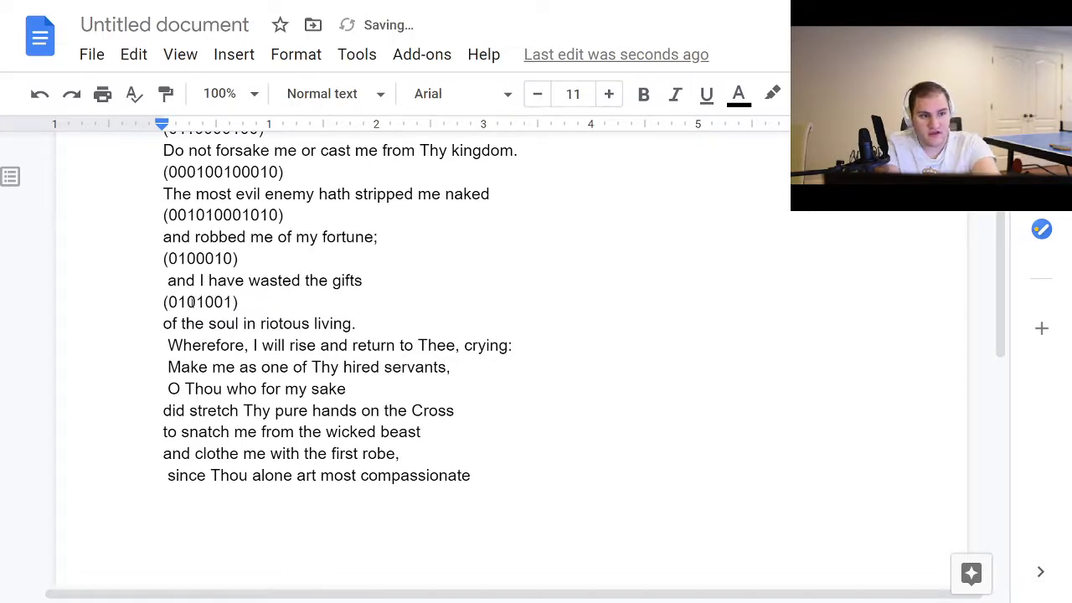
Step: Begin a new pattern line with "(0010" below "of the soul in riotous living."
{"action": "key", "text": "Return"}
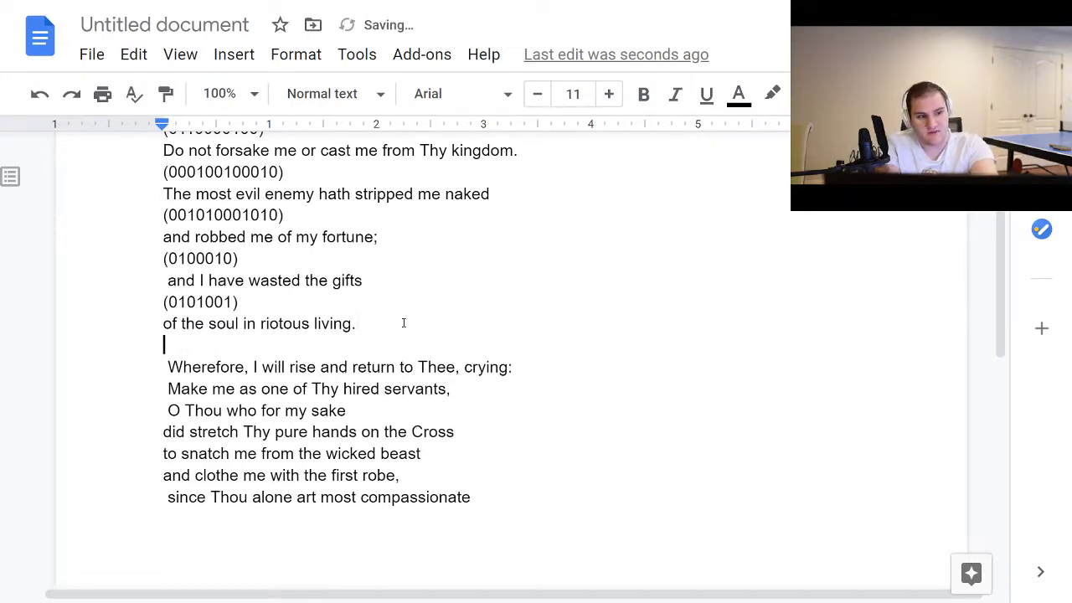
{"action": "type", "text": "(0010"}
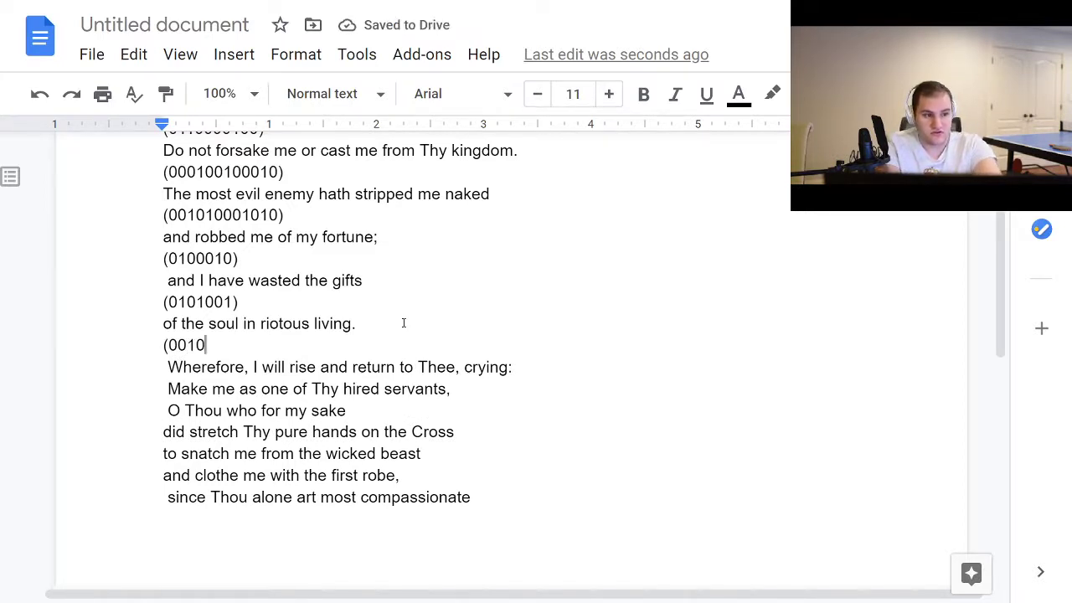
Step: Look up "riotous" on Bing in a new browser tab to check its pronunciation, and return to the Google Docs document
{"action": "key", "text": "F11"}
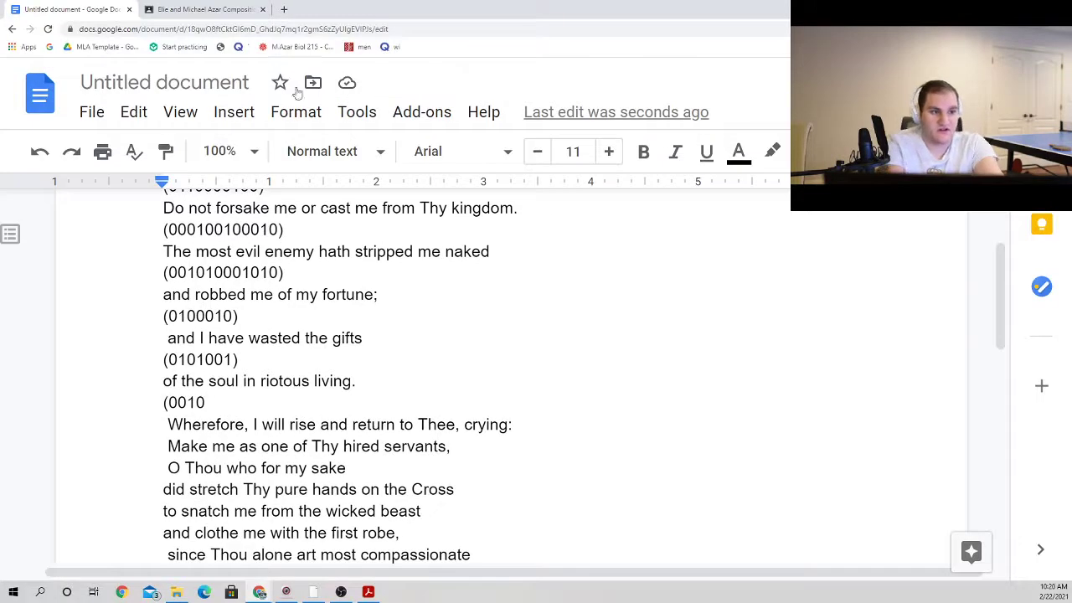
{"action": "left_click", "coordinate": [284, 9]}
{"action": "type", "text": "r"}
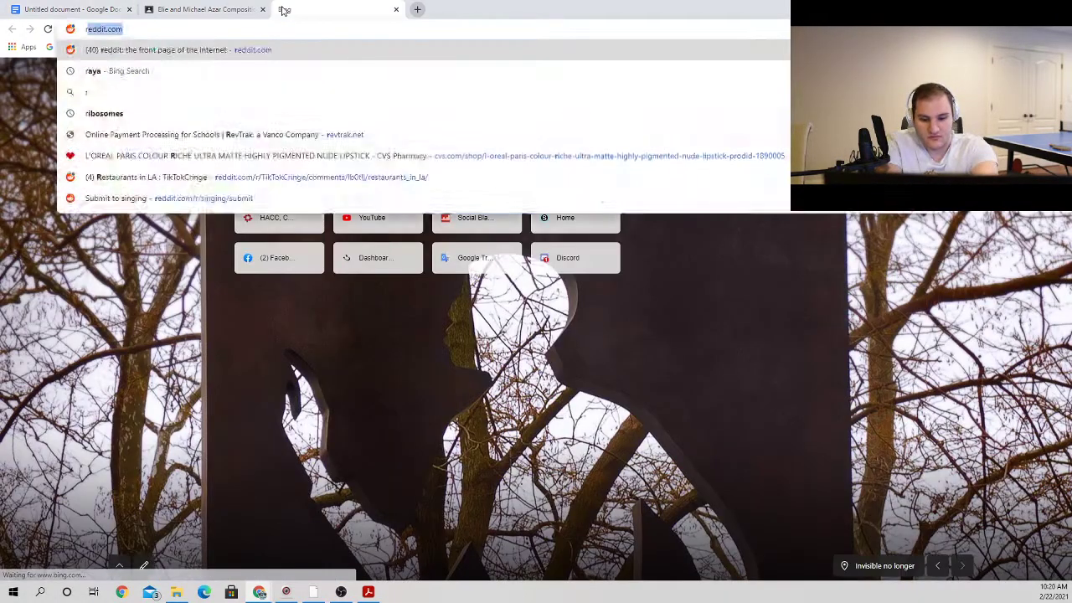
{"action": "type", "text": "iotous"}
{"action": "key", "text": "Return"}
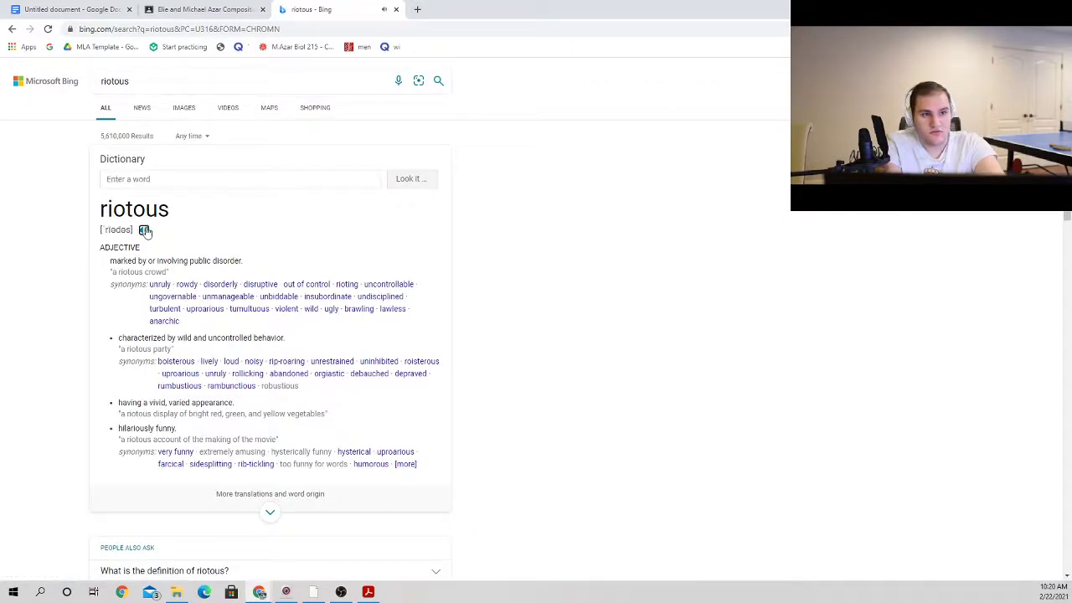
{"action": "left_click", "coordinate": [99, 10]}
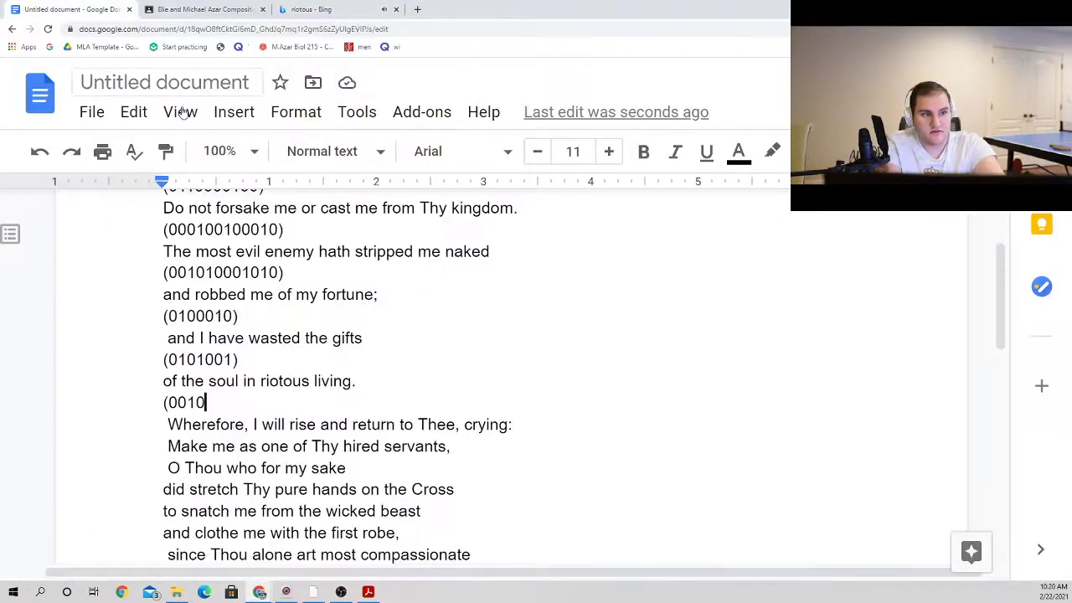
Step: Complete the pattern line below "of the soul in riotous living." as "(001010010)"
{"action": "scroll", "coordinate": [378, 416], "scroll_direction": "down", "scroll_amount": 2}
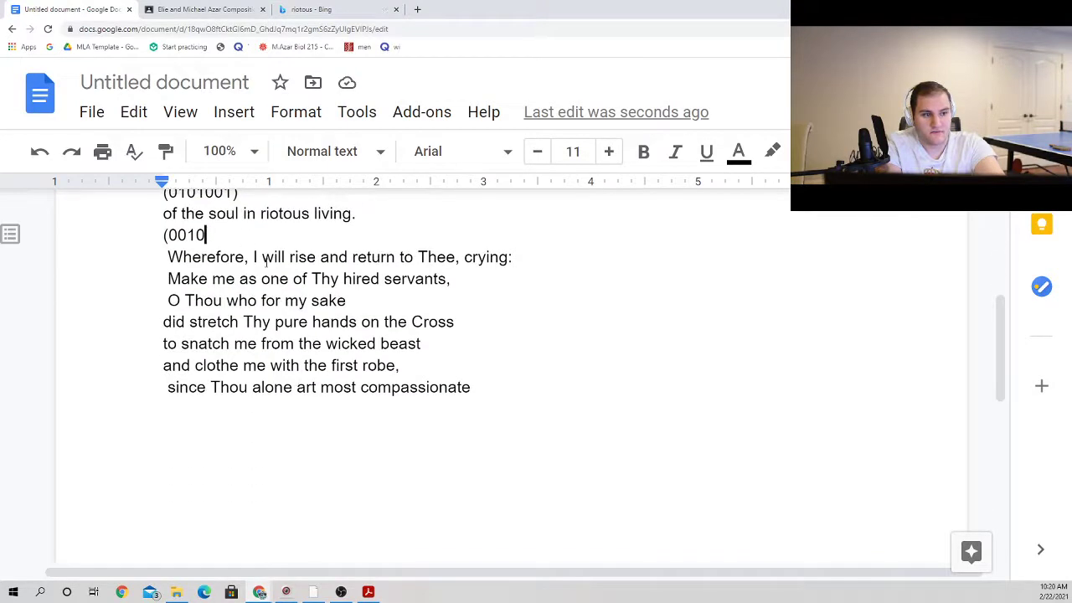
{"action": "scroll", "coordinate": [265, 262], "scroll_direction": "up", "scroll_amount": 1}
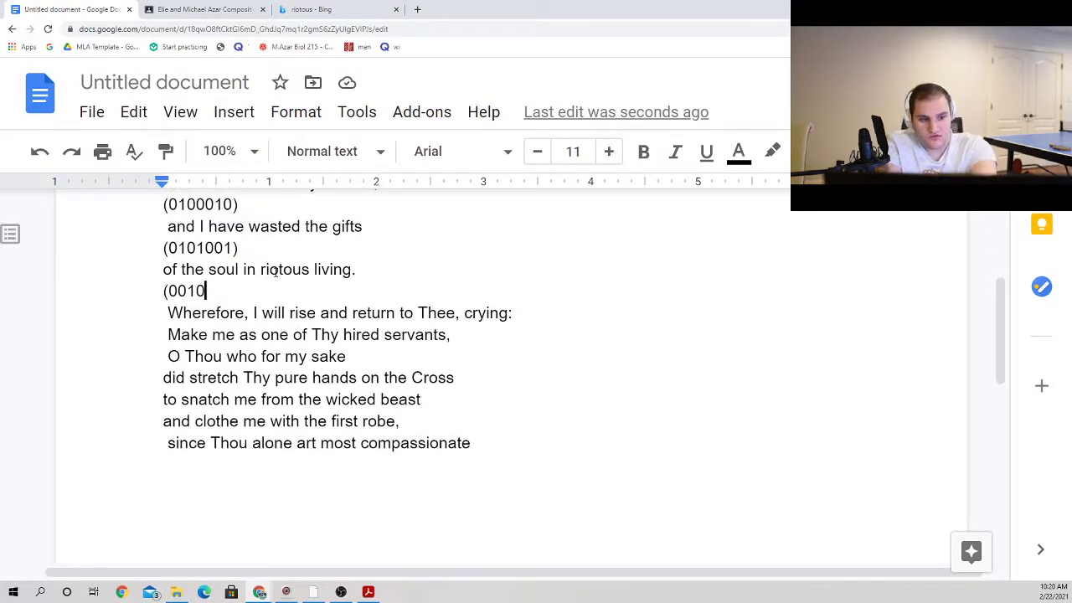
{"action": "type", "text": "10010)"}
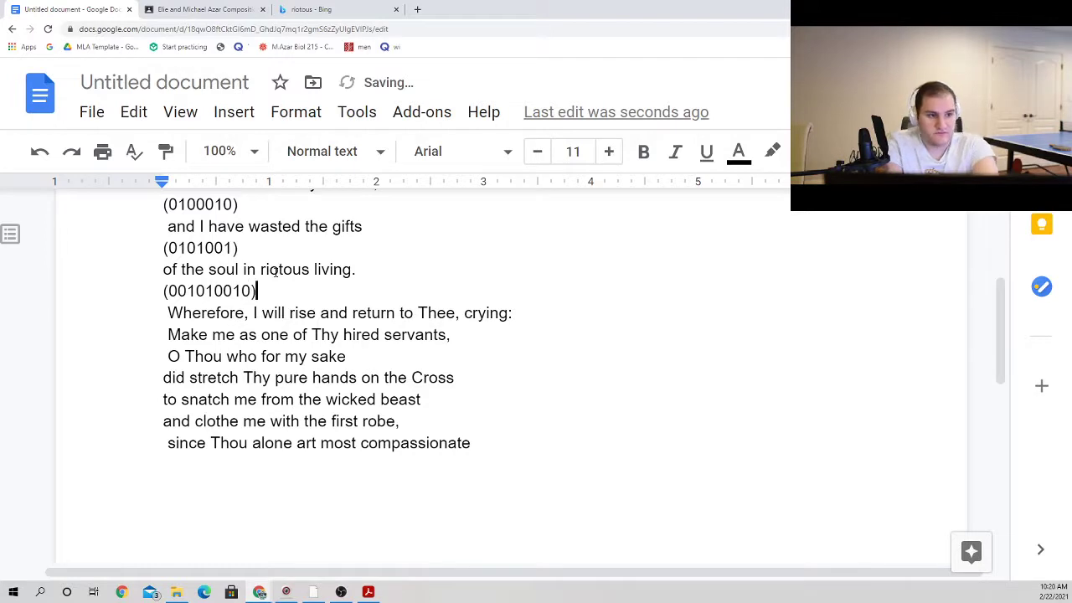
{"action": "left_click", "coordinate": [609, 317]}
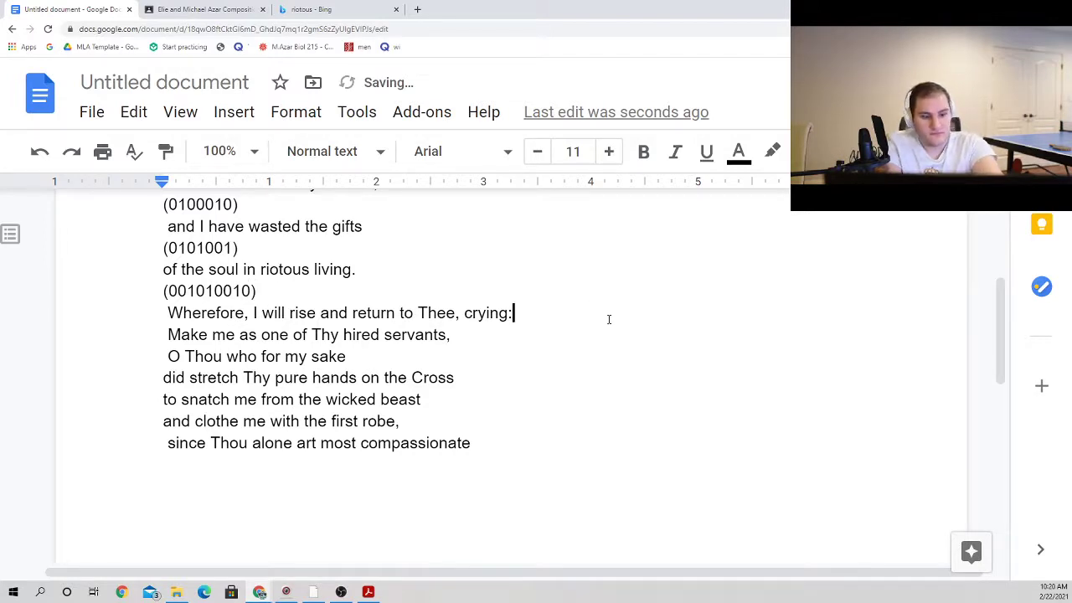
{"action": "key", "text": "Return"}
{"action": "type", "text": "(10"}
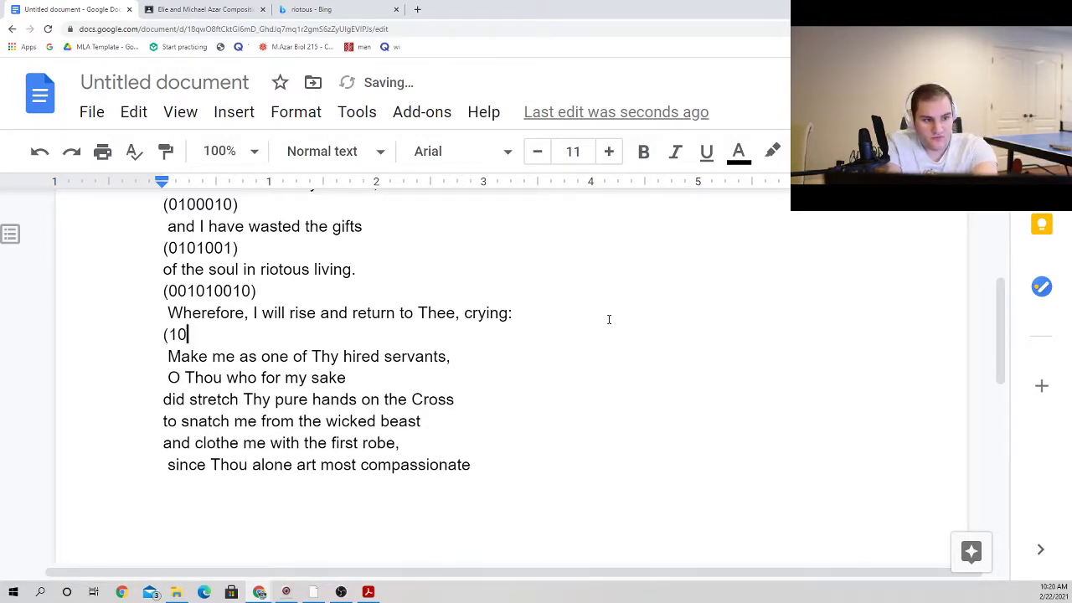
{"action": "type", "text": "00100"}
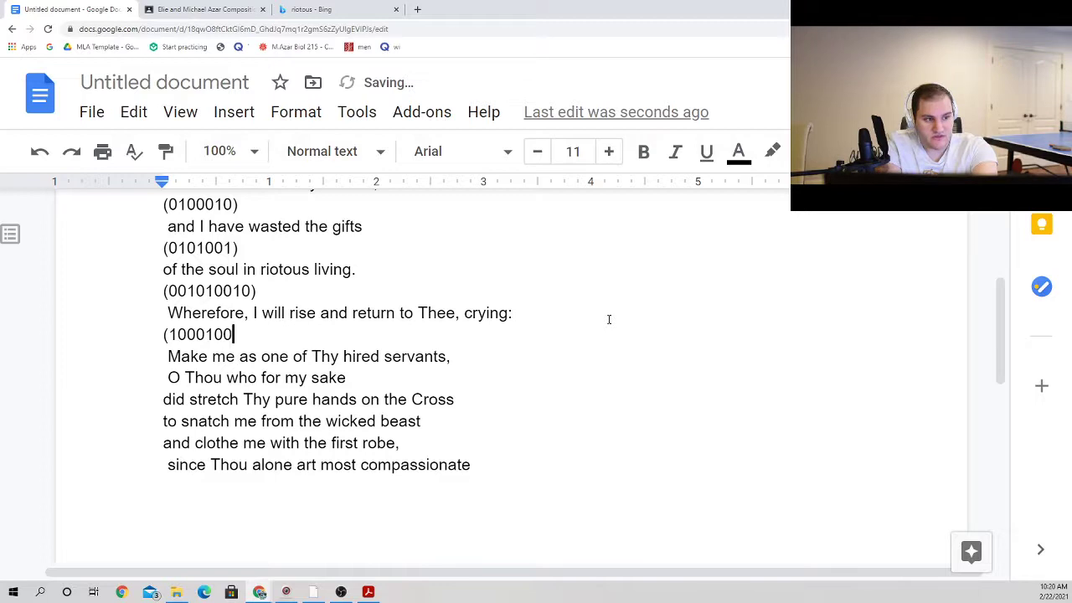
{"action": "type", "text": "101"}
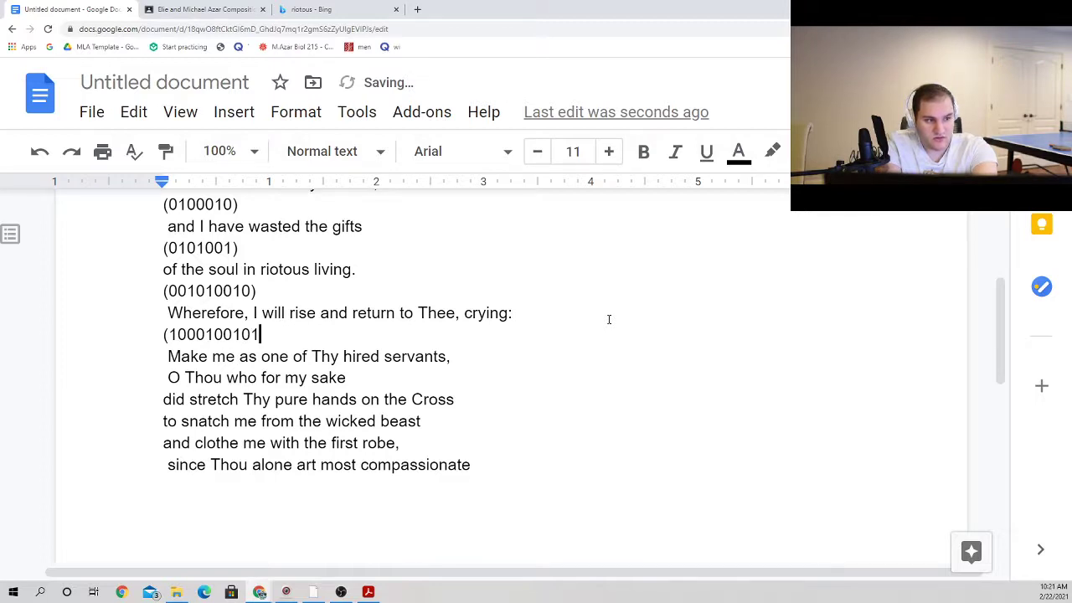
{"action": "type", "text": "10)"}
{"action": "left_click", "coordinate": [610, 354]}
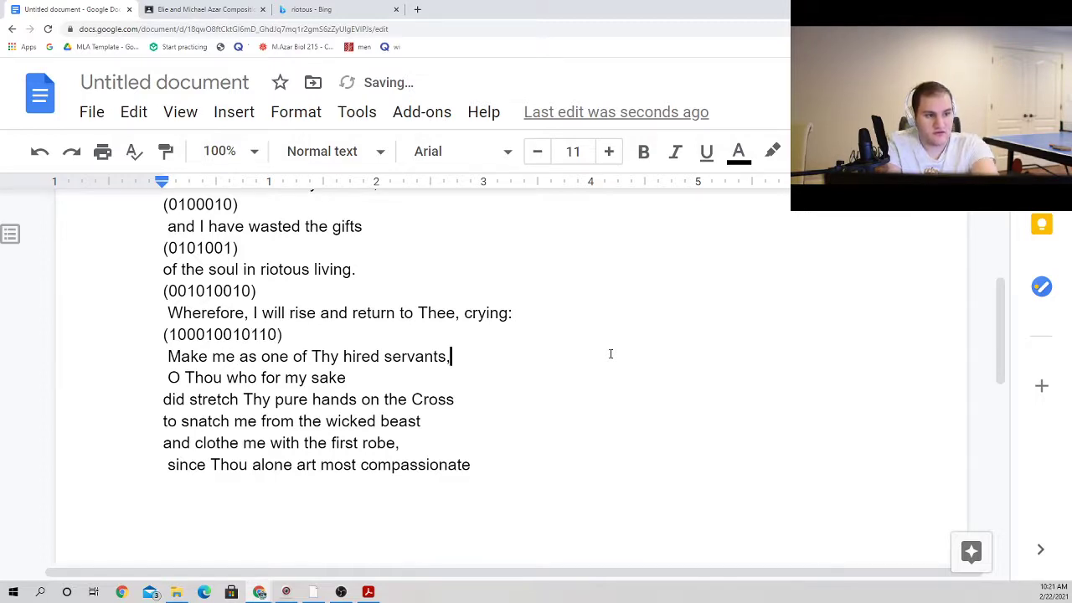
{"action": "key", "text": "Return"}
{"action": "type", "text": "(1"}
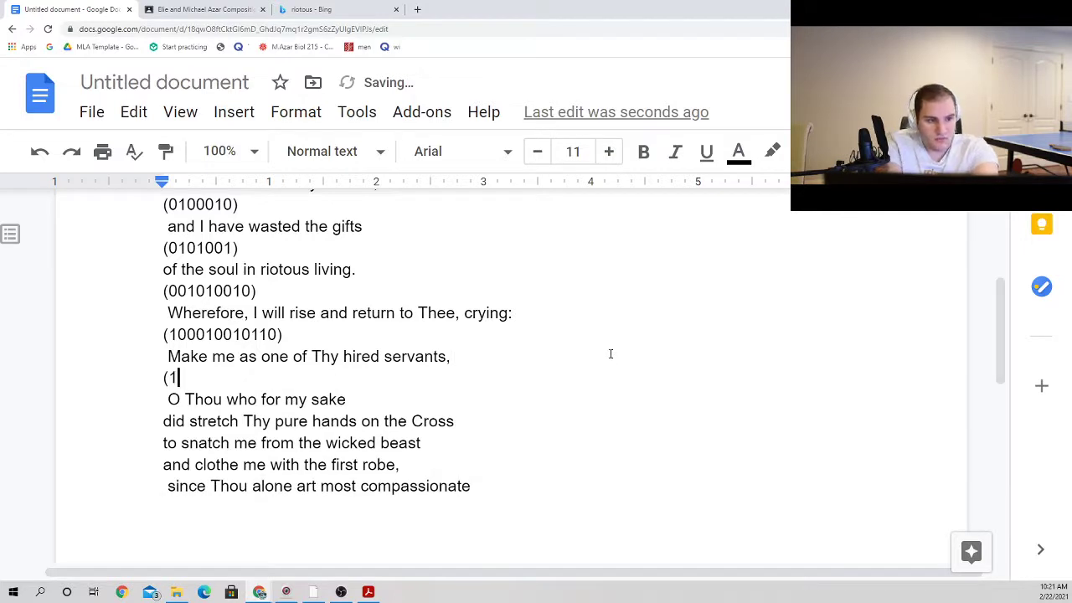
{"action": "type", "text": "00100"}
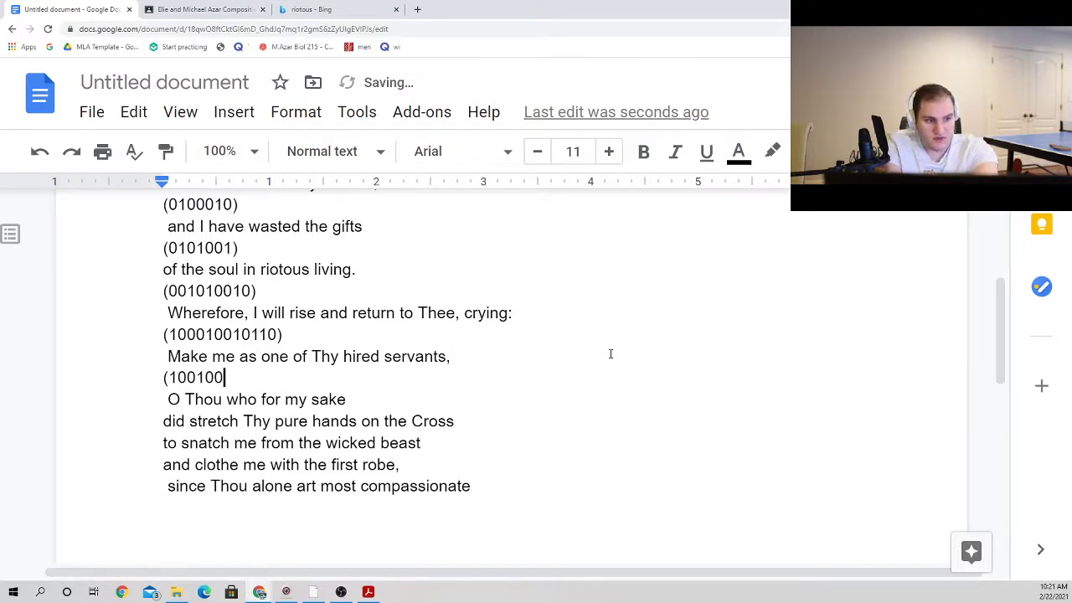
{"action": "type", "text": "1010)"}
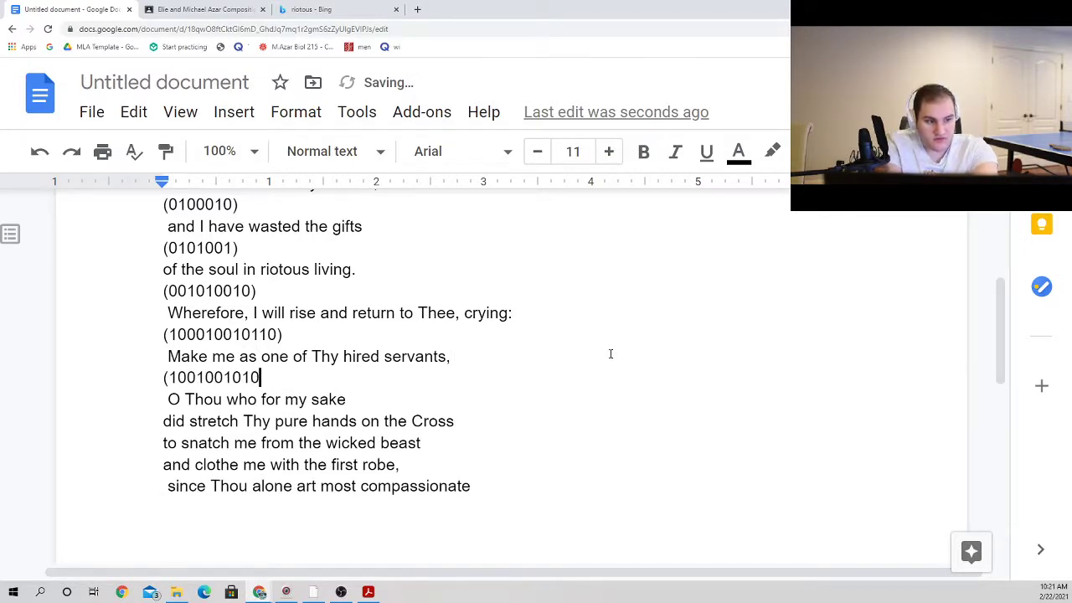
Step: Add a new line reading "(010001)" below "O Thou who for my sake"
{"action": "left_click", "coordinate": [555, 402]}
{"action": "key", "text": "Return"}
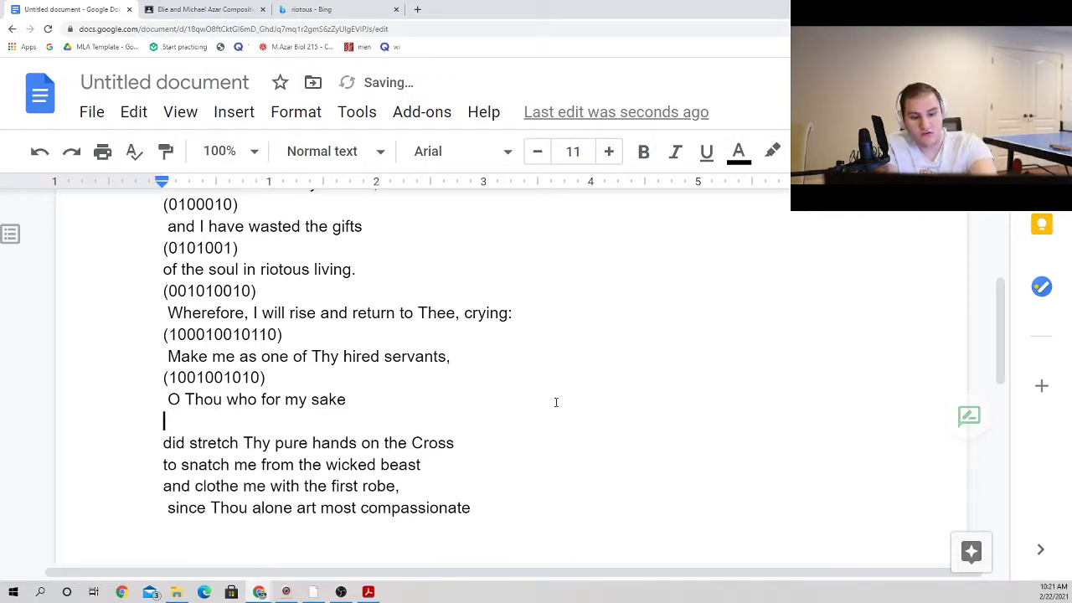
{"action": "type", "text": "(0100"}
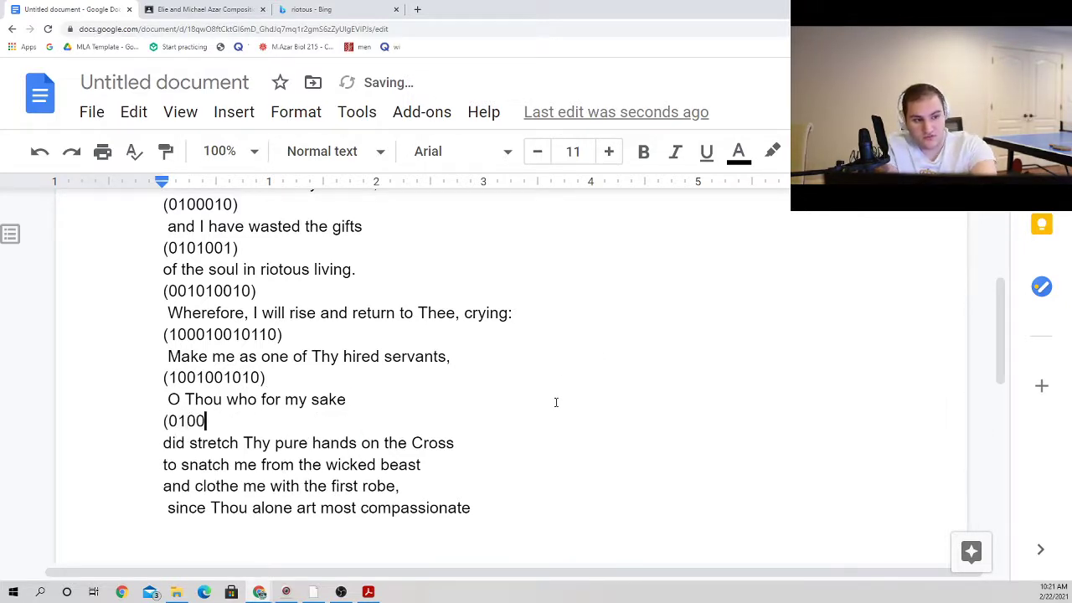
{"action": "type", "text": "01)"}
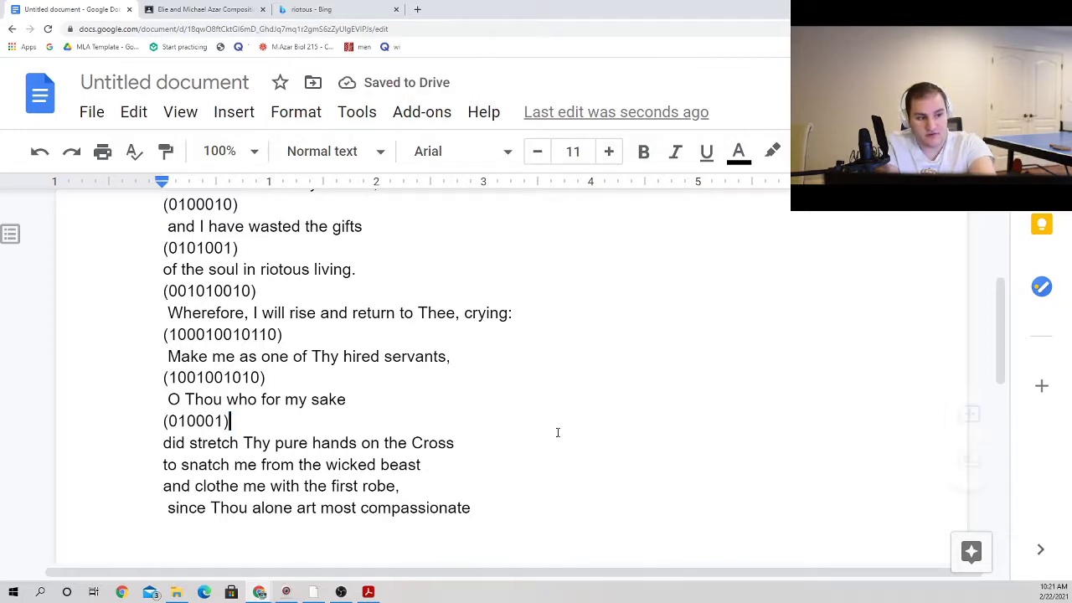
Step: Add a new line reading "(01011001)" below "did stretch Thy pure hands on the Cross"
{"action": "right_click", "coordinate": [546, 425]}
{"action": "right_click", "coordinate": [481, 441]}
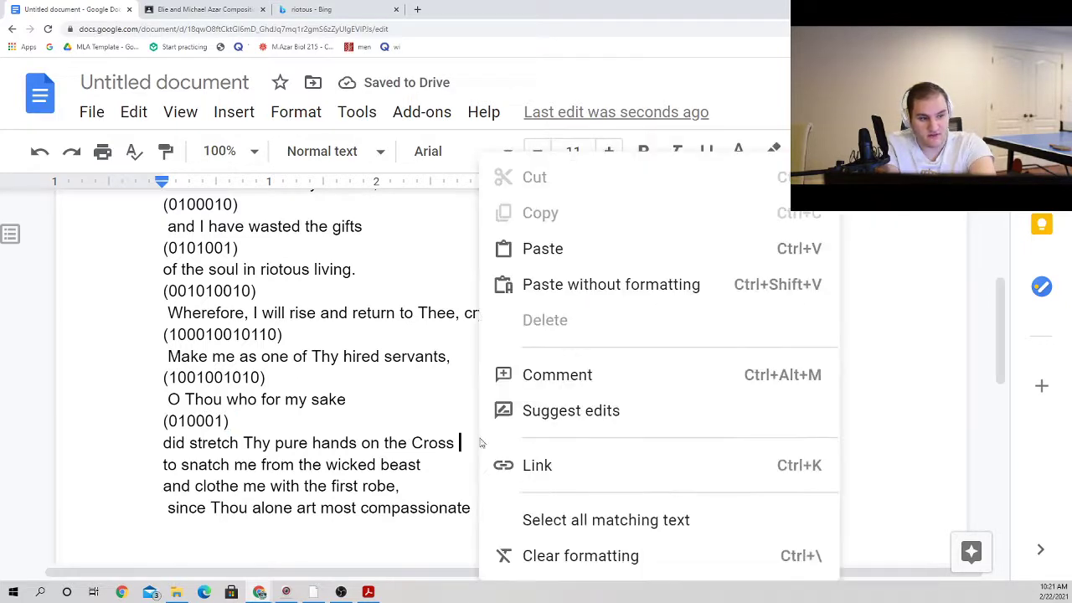
{"action": "double_click", "coordinate": [475, 441]}
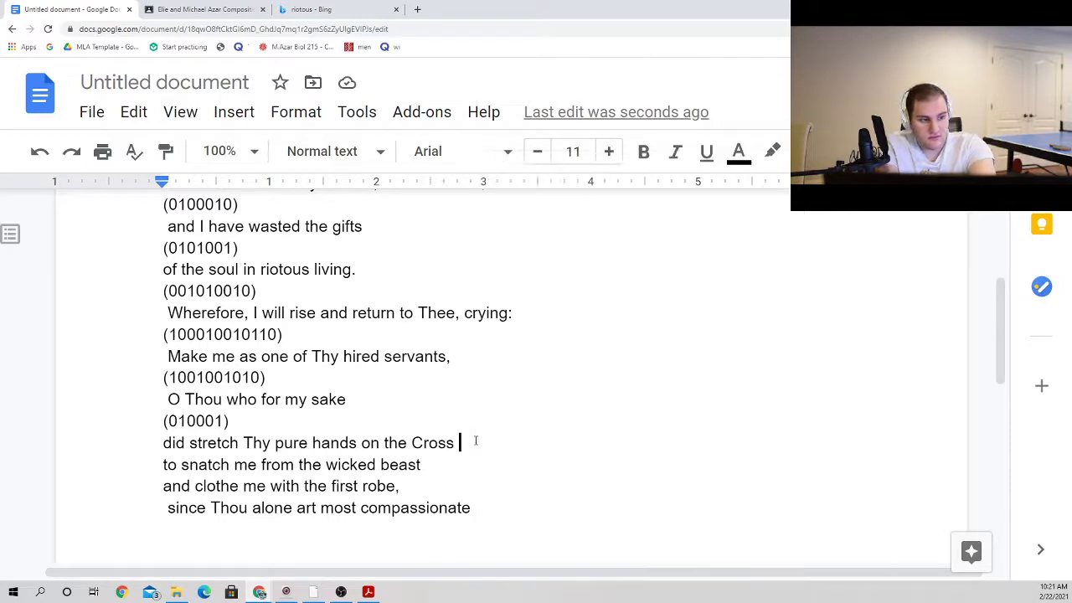
{"action": "key", "text": "Return"}
{"action": "type", "text": "9"}
{"action": "key", "text": "BackSpace"}
{"action": "type", "text": "("}
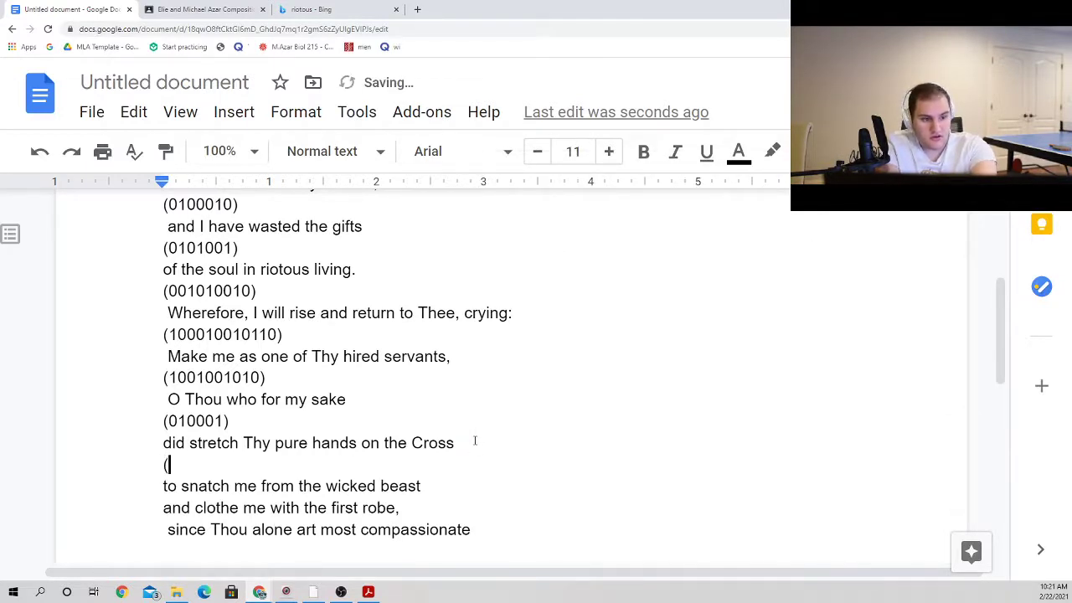
{"action": "type", "text": "01011001)"}
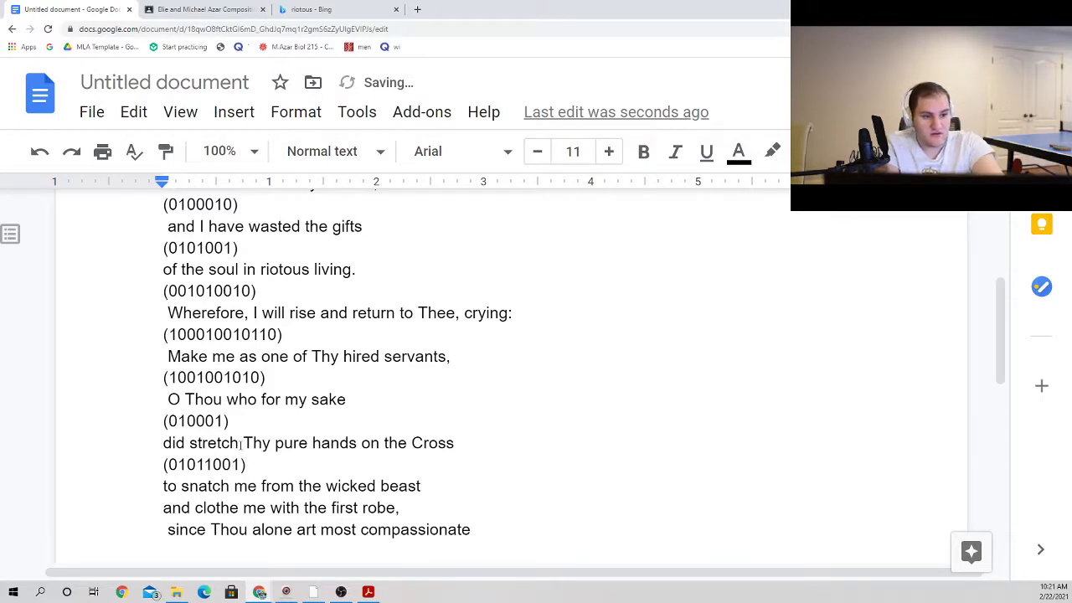
Step: Add a new line reading "(01000101)" below "to snatch me from the wicked beast"
{"action": "left_click", "coordinate": [459, 485]}
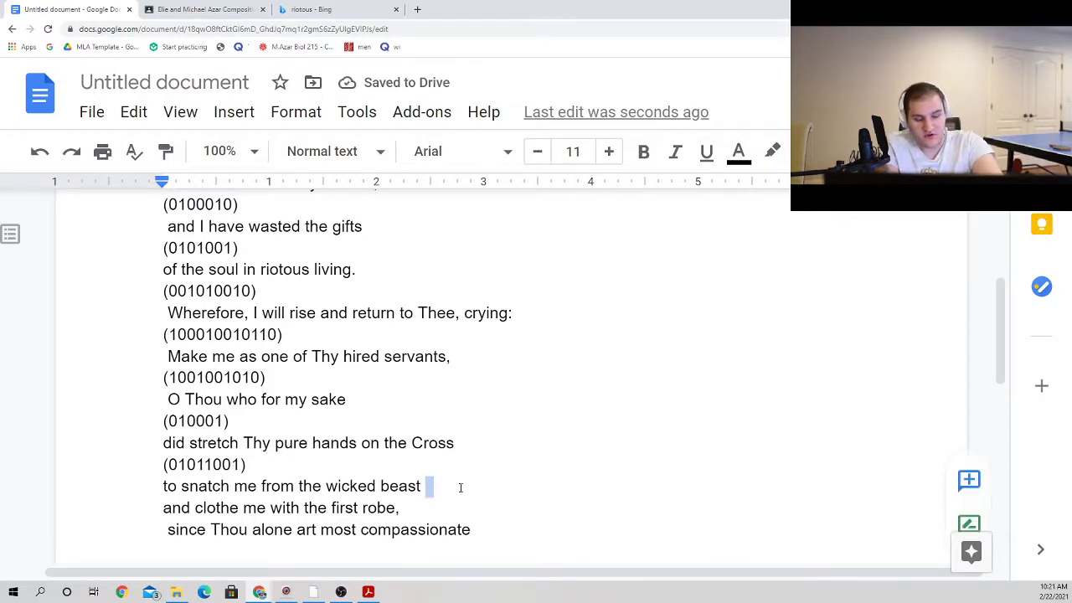
{"action": "key", "text": "Return"}
{"action": "type", "text": "("}
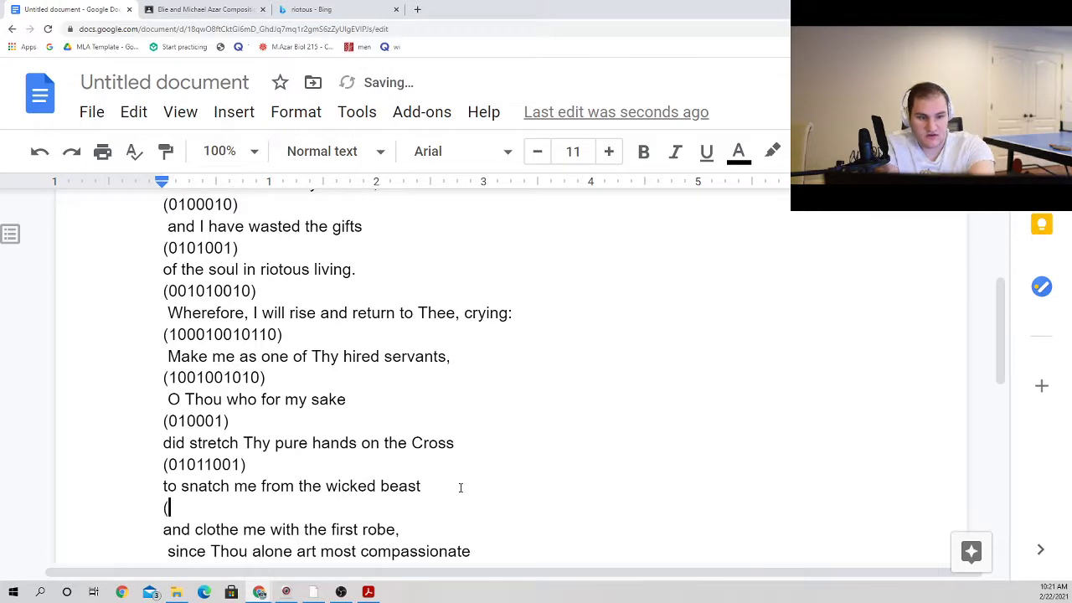
{"action": "type", "text": "0100"}
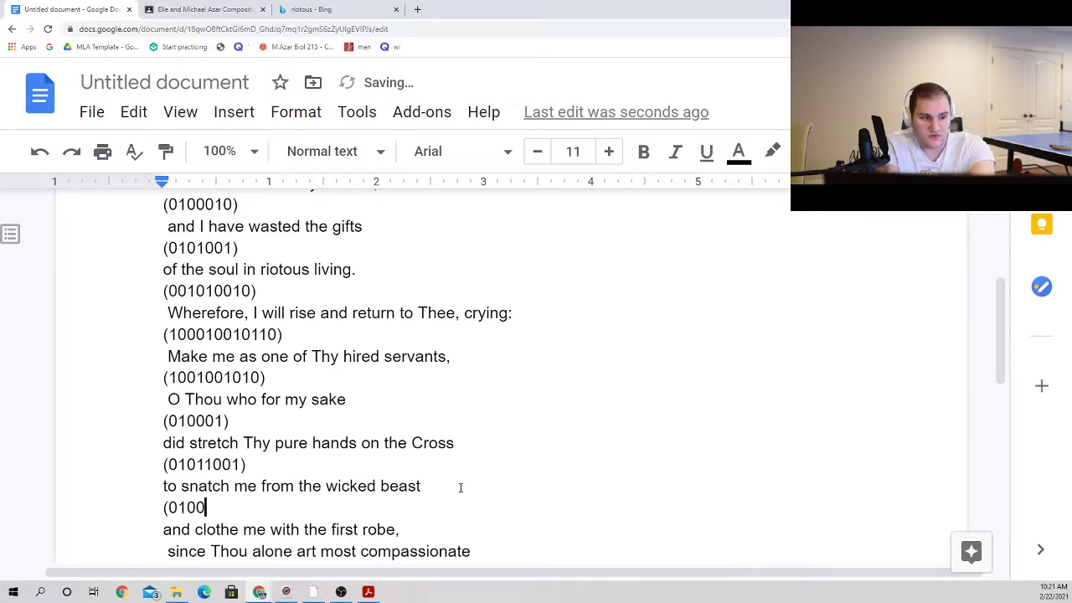
{"action": "type", "text": "0101)"}
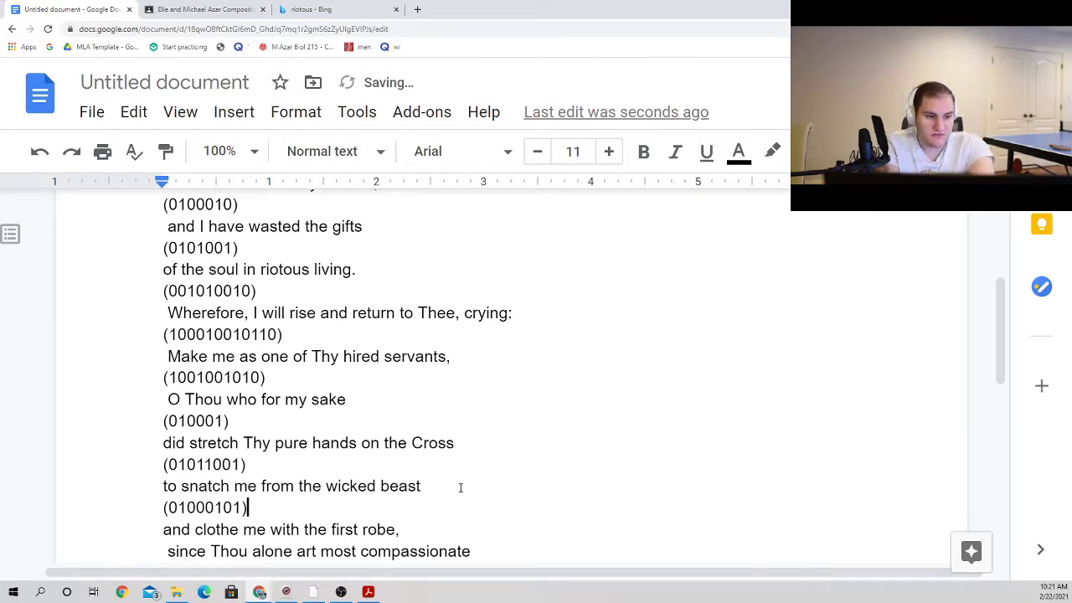
Step: Add a new line reading "(0100011)" below "and clothe me with the first robe,"
{"action": "scroll", "coordinate": [457, 477], "scroll_direction": "down", "scroll_amount": 1}
{"action": "key", "text": "shift+Right"}
{"action": "key", "text": "Down"}
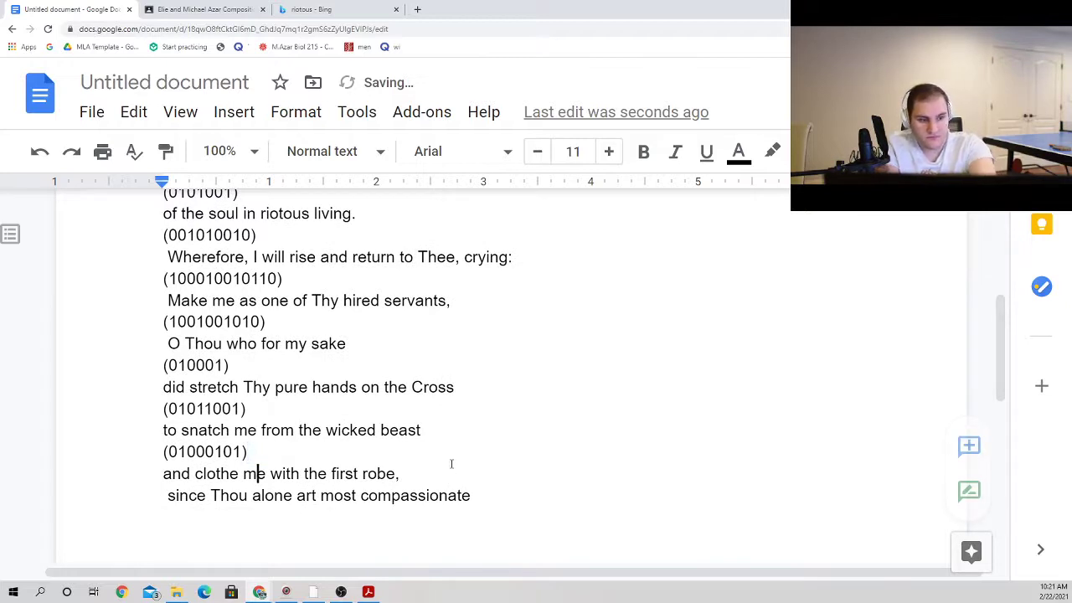
{"action": "key", "text": "Right"}
{"action": "key", "text": "Right"}
{"action": "key", "text": "Right"}
{"action": "key", "text": "Right"}
{"action": "key", "text": "Right"}
{"action": "key", "text": "Right"}
{"action": "key", "text": "Right"}
{"action": "key", "text": "Right"}
{"action": "key", "text": "Right"}
{"action": "key", "text": "Right"}
{"action": "key", "text": "Right"}
{"action": "key", "text": "Right"}
{"action": "key", "text": "Right"}
{"action": "key", "text": "Right"}
{"action": "key", "text": "Right"}
{"action": "key", "text": "Right"}
{"action": "key", "text": "Right"}
{"action": "key", "text": "Right"}
{"action": "key", "text": "Right"}
{"action": "key", "text": "Right"}
{"action": "key", "text": "Right"}
{"action": "key", "text": "Right"}
{"action": "key", "text": "Return"}
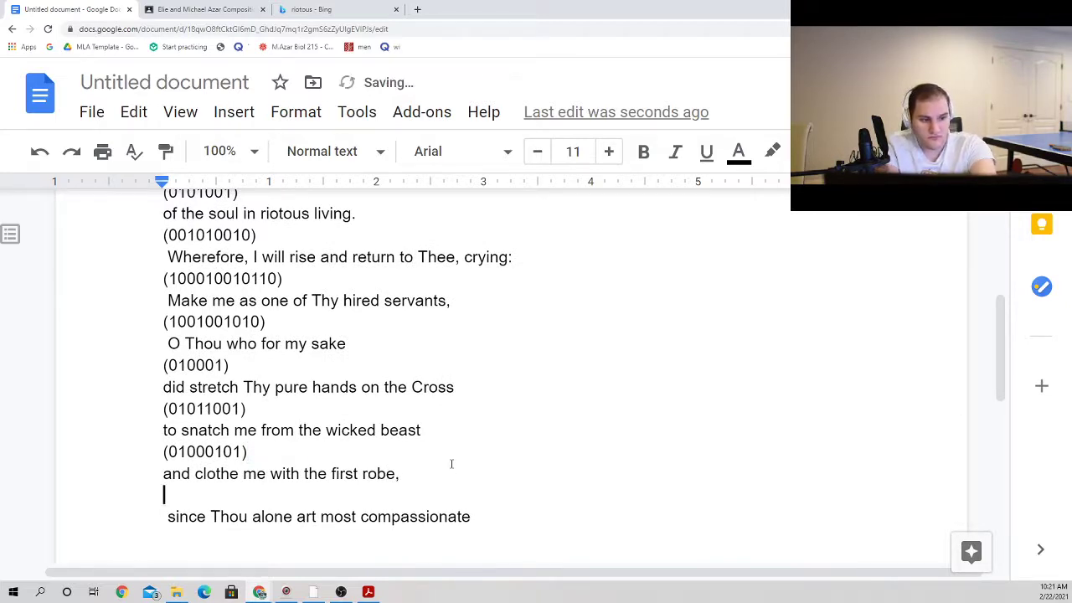
{"action": "type", "text": "(010"}
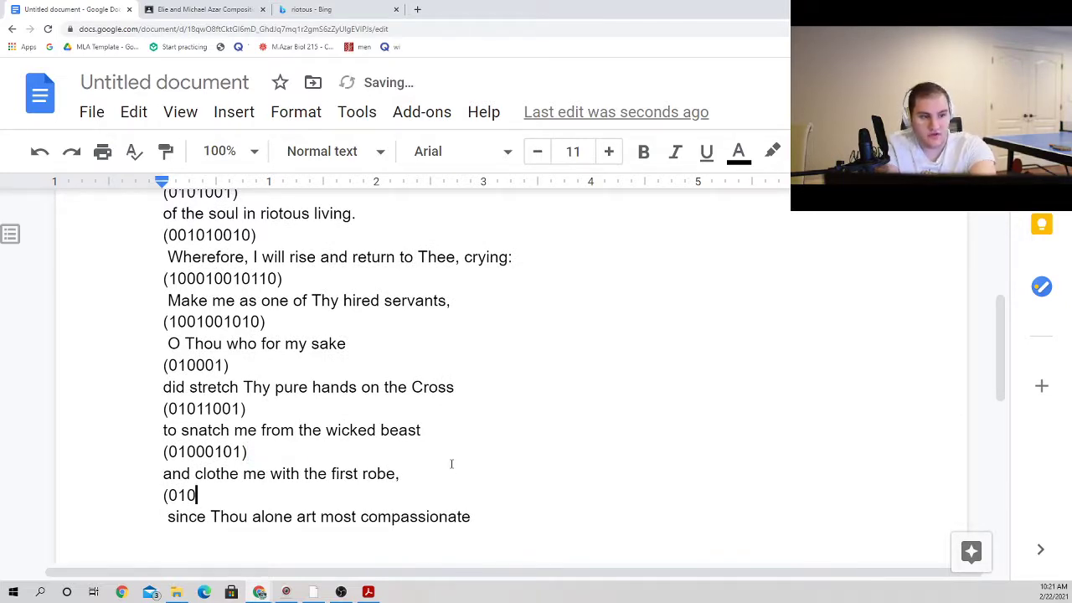
{"action": "type", "text": "0011)"}
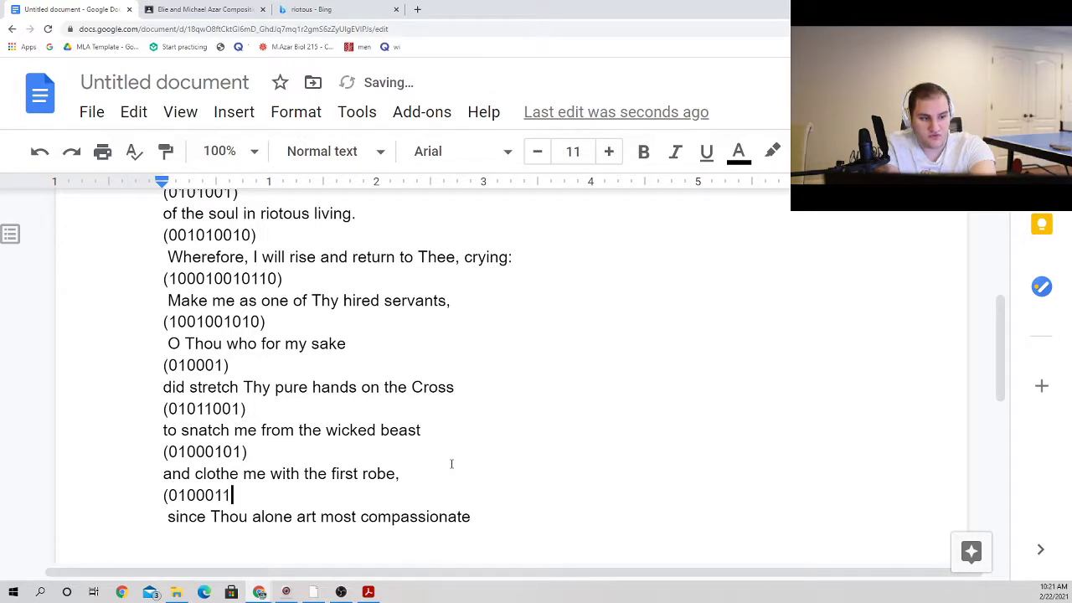
Step: Change the next-to-last digit of the pattern below "and clothe me with the first robe," to 0, making it "(0100001)"
{"action": "key", "text": "Left"}
{"action": "key", "text": "Left"}
{"action": "key", "text": "BackSpace"}
{"action": "type", "text": "0"}
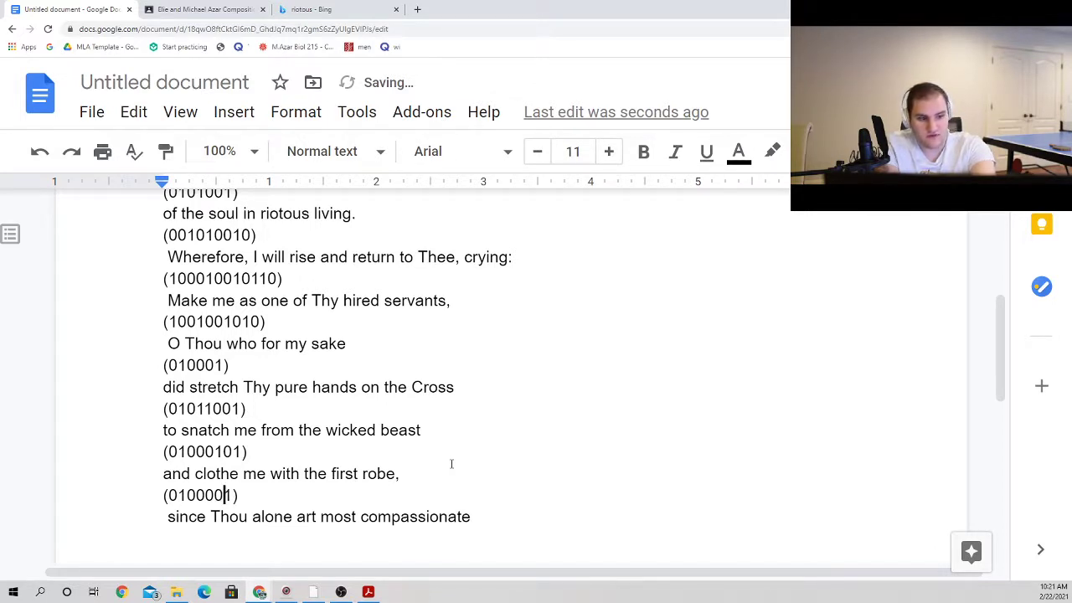
Step: Add a new line reading "(010110100)" below "since Thou alone art most compassionate"
{"action": "key", "text": "Down"}
{"action": "key", "text": "End"}
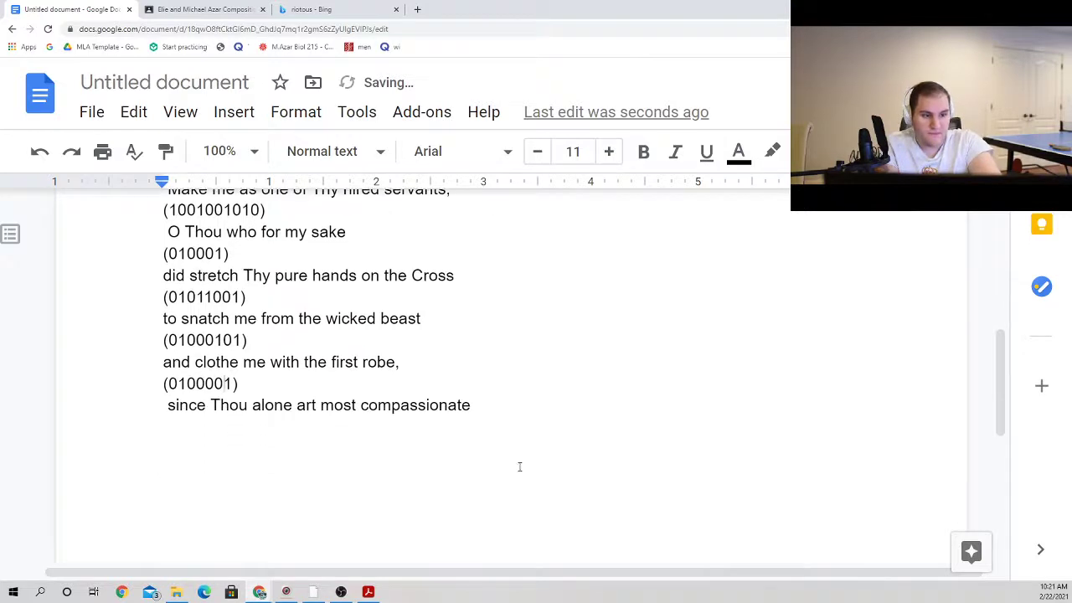
{"action": "key", "text": "Return"}
{"action": "type", "text": "(0"}
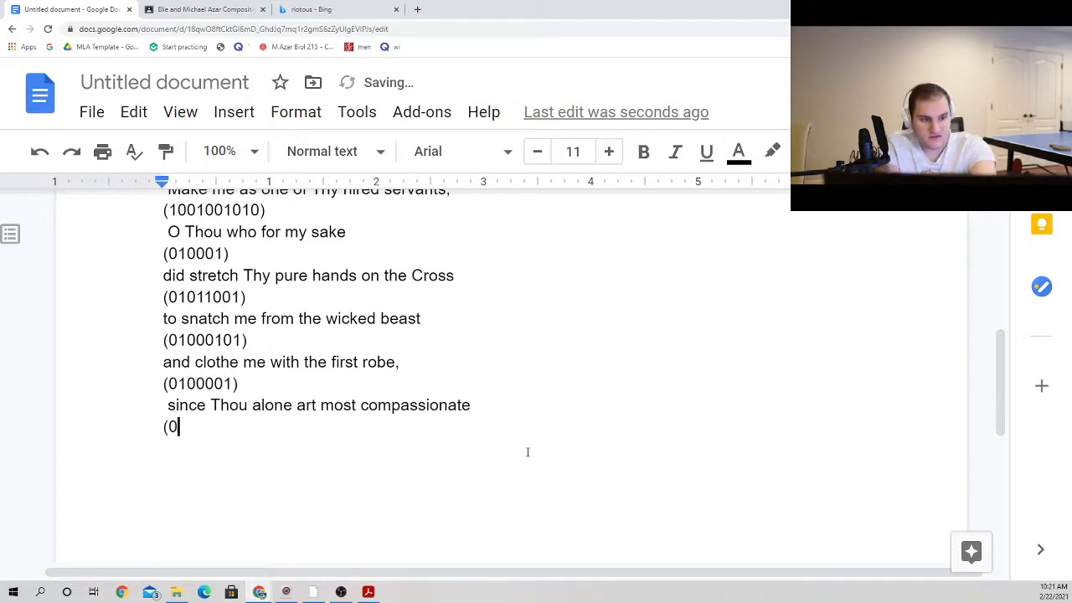
{"action": "type", "text": "10"}
{"action": "key", "text": "BackSpace"}
{"action": "key", "text": "BackSpace"}
{"action": "type", "text": "01"}
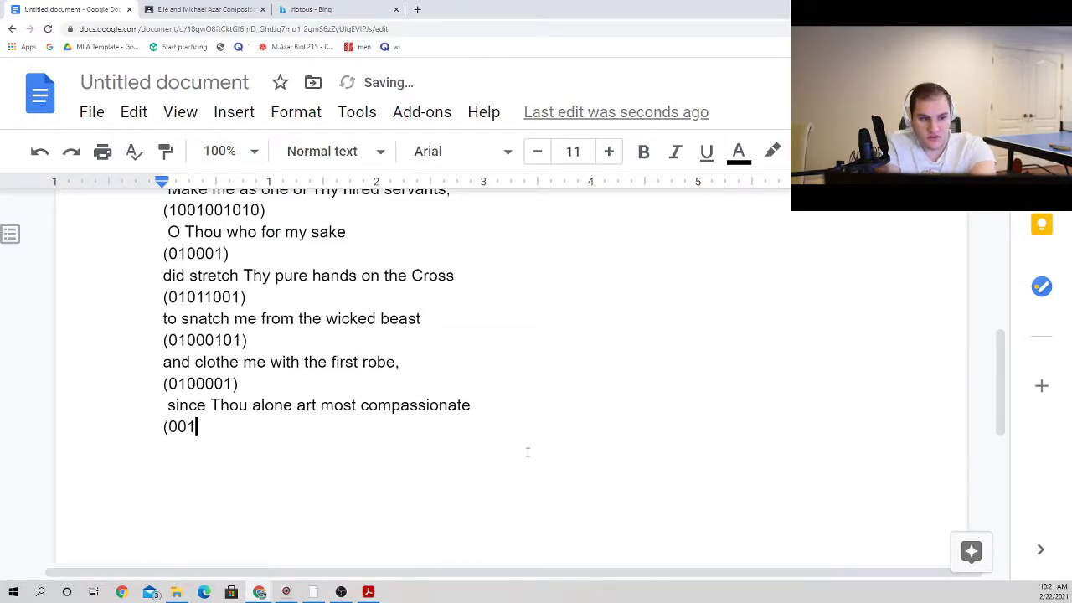
{"action": "key", "text": "BackSpace"}
{"action": "key", "text": "BackSpace"}
{"action": "type", "text": "101"}
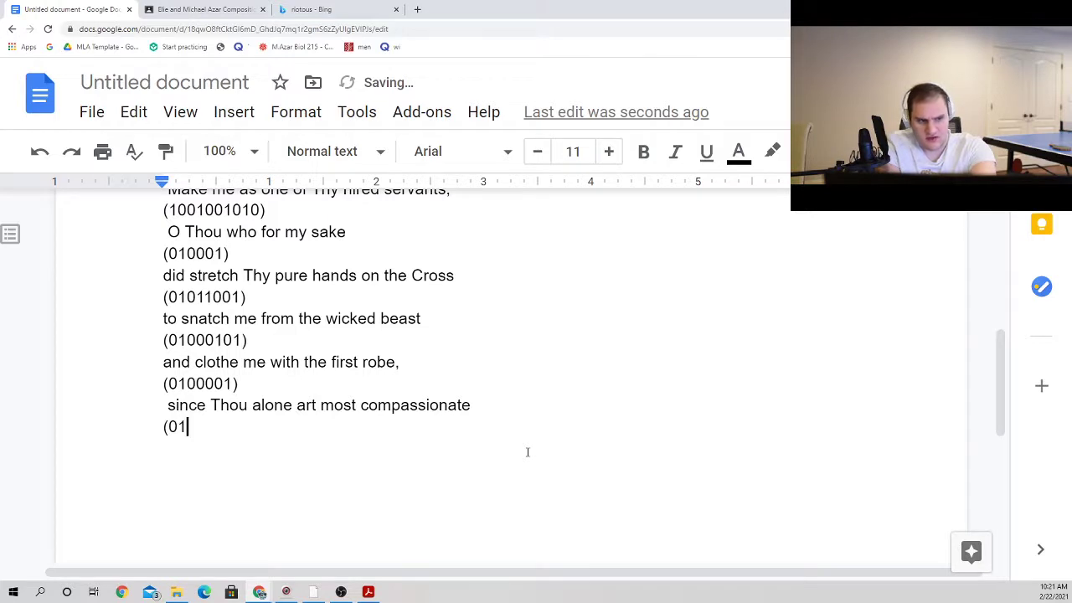
{"action": "type", "text": "10100)"}
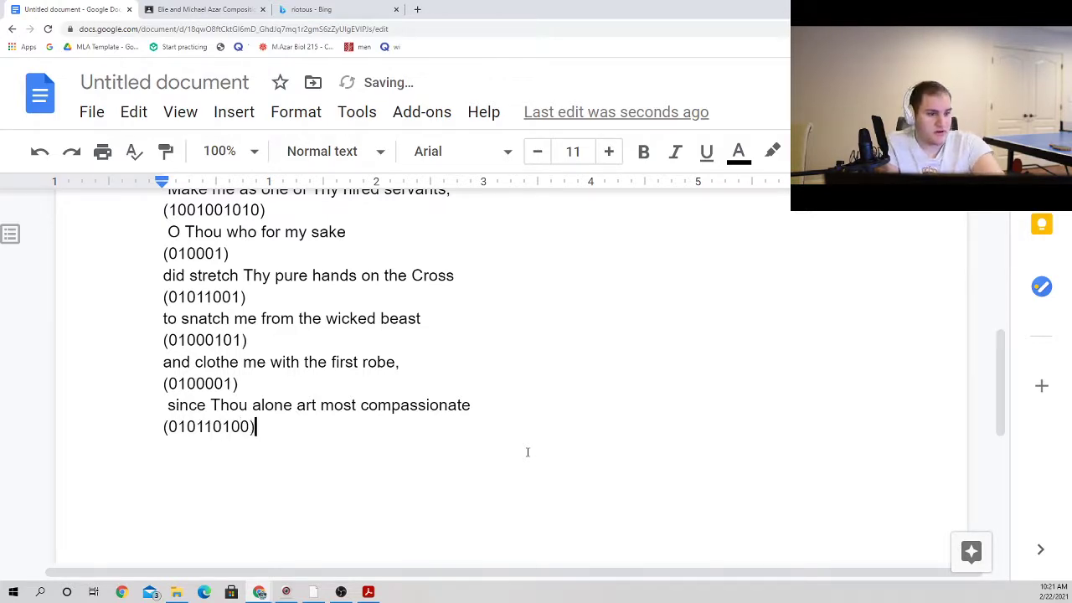
Step: Select the whole annotated prayer, from its last pattern line up to "O good Father, I have withdrawn from Thee."
{"action": "scroll", "coordinate": [384, 419], "scroll_direction": "up", "scroll_amount": 2}
{"action": "scroll", "coordinate": [369, 411], "scroll_direction": "down", "scroll_amount": 2}
{"action": "left_click_drag", "start_coordinate": [360, 429], "coordinate": [151, 31]}
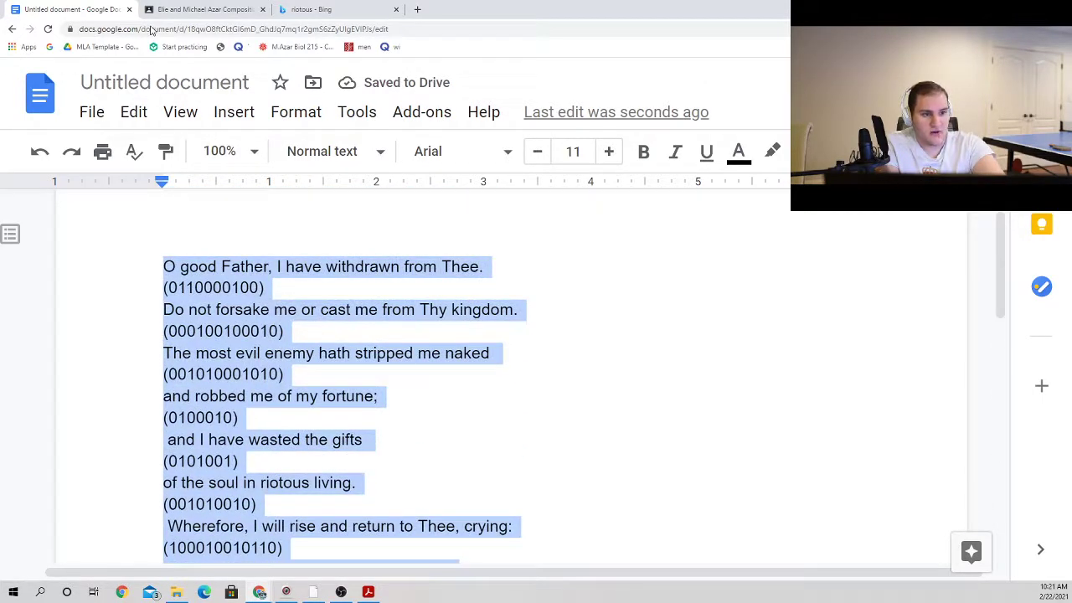
Step: Search Bing in a new browser tab for the name of the Lyric Hyphenator's author, using the suggested earlier search
{"action": "left_click", "coordinate": [415, 7]}
{"action": "type", "text": "juci"}
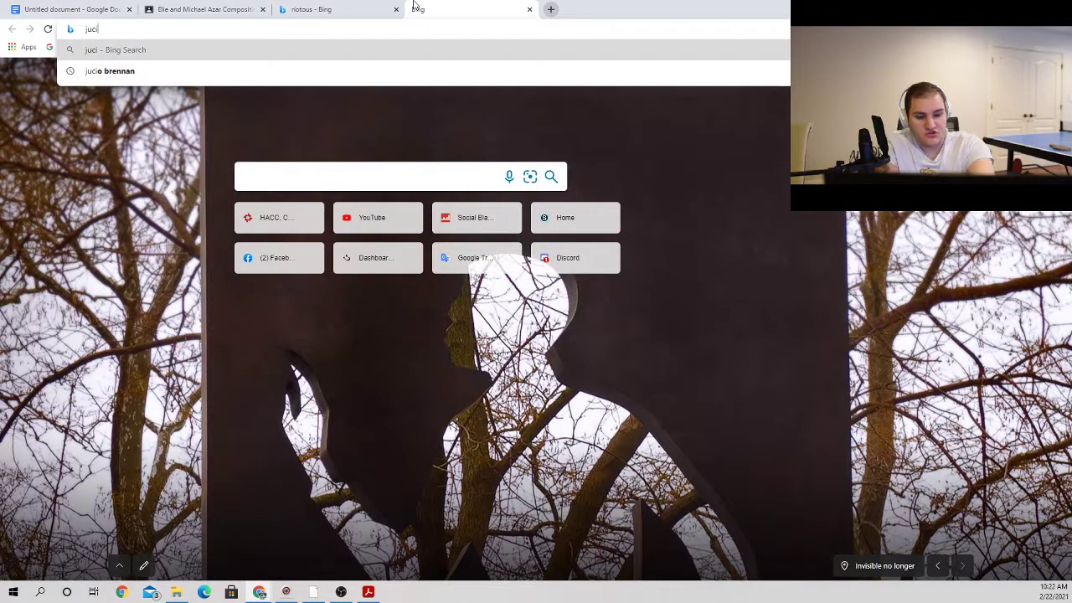
{"action": "key", "text": "Down"}
{"action": "key", "text": "Return"}
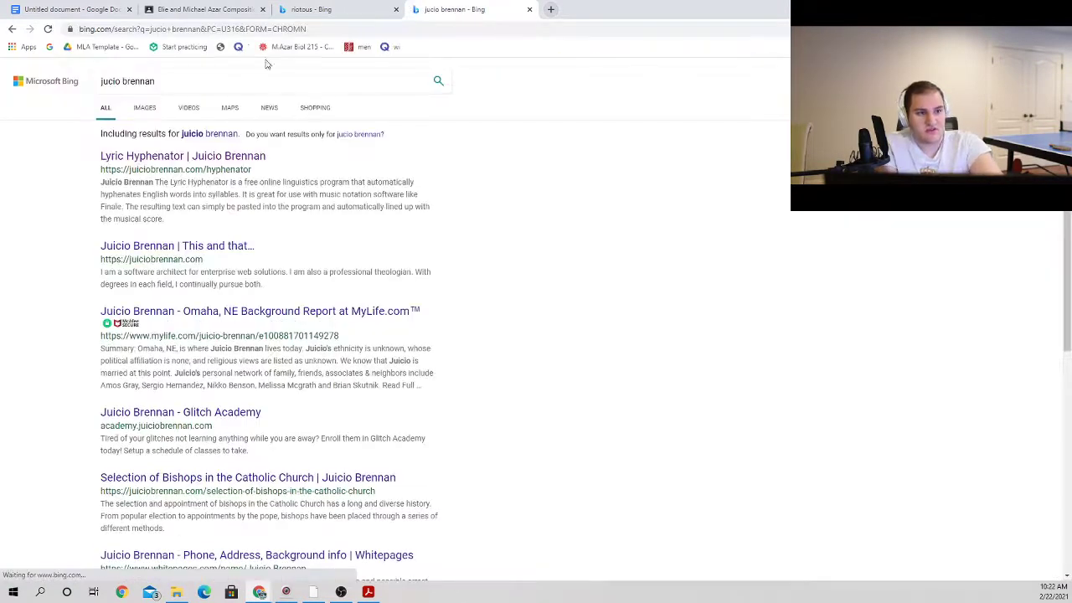
Step: Open the Lyric Hyphenator page from the search results, paste the copied prayer into it and hyphenate the text
{"action": "left_click", "coordinate": [240, 159]}
{"action": "left_click", "coordinate": [397, 249]}
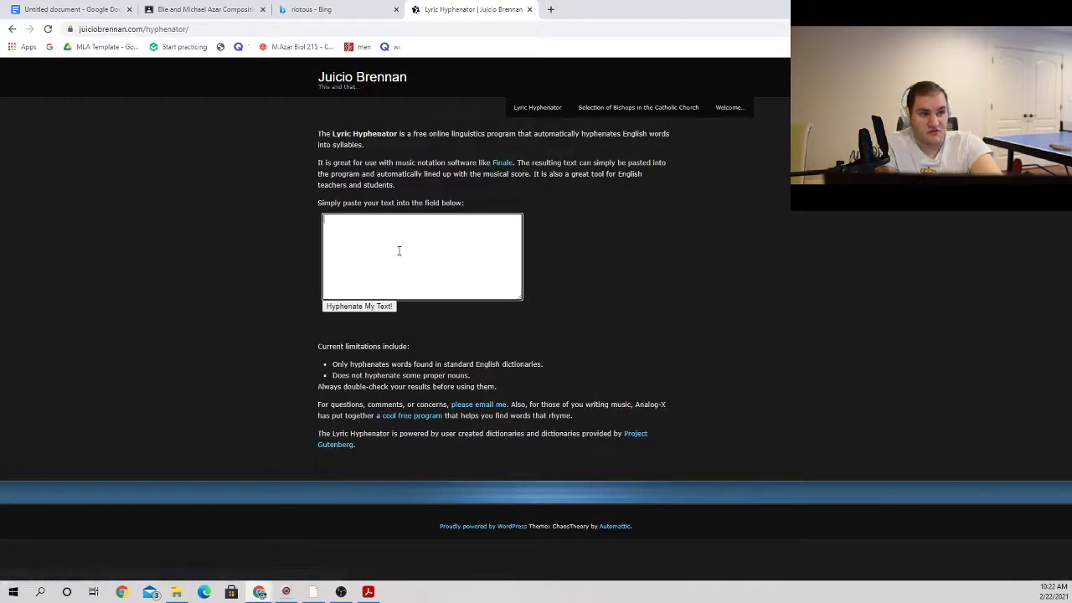
{"action": "key", "text": "ctrl+v"}
{"action": "left_click", "coordinate": [368, 306]}
{"action": "scroll", "coordinate": [419, 259], "scroll_direction": "down", "scroll_amount": 5}
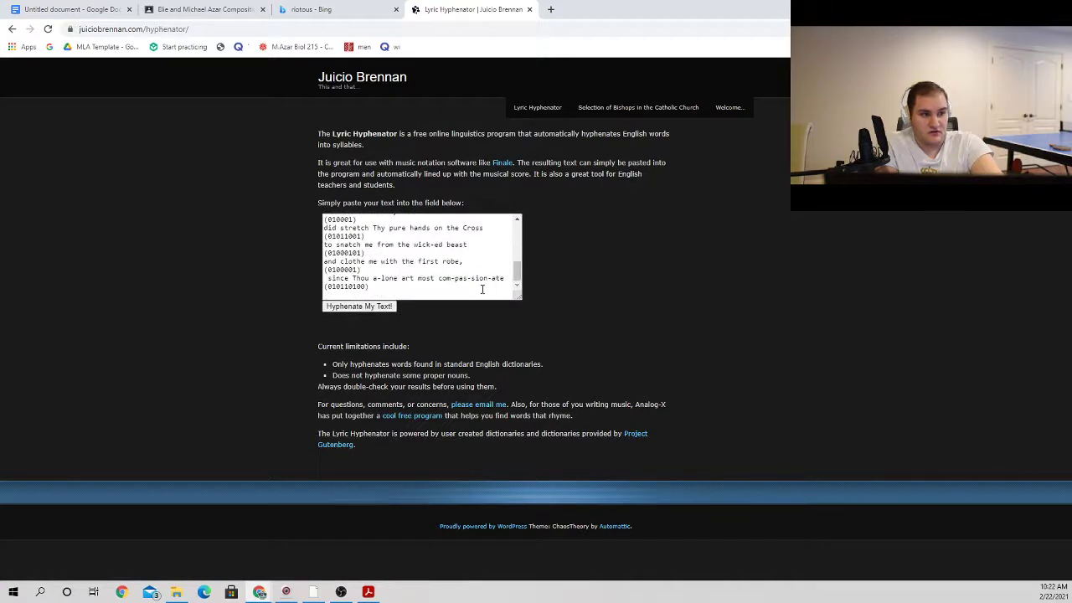
Step: Copy the whole hyphenated prayer and replace the selected original text in the Google Docs document with it
{"action": "left_click_drag", "start_coordinate": [514, 290], "coordinate": [212, 152]}
{"action": "left_click", "coordinate": [84, 10]}
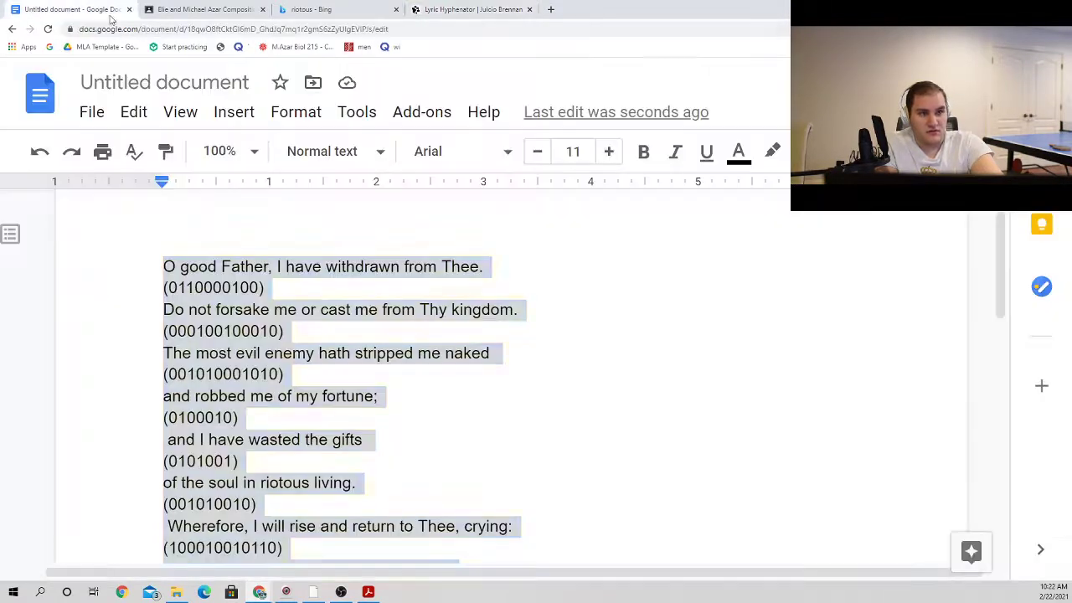
{"action": "scroll", "coordinate": [5, 545], "scroll_direction": "down", "scroll_amount": 3}
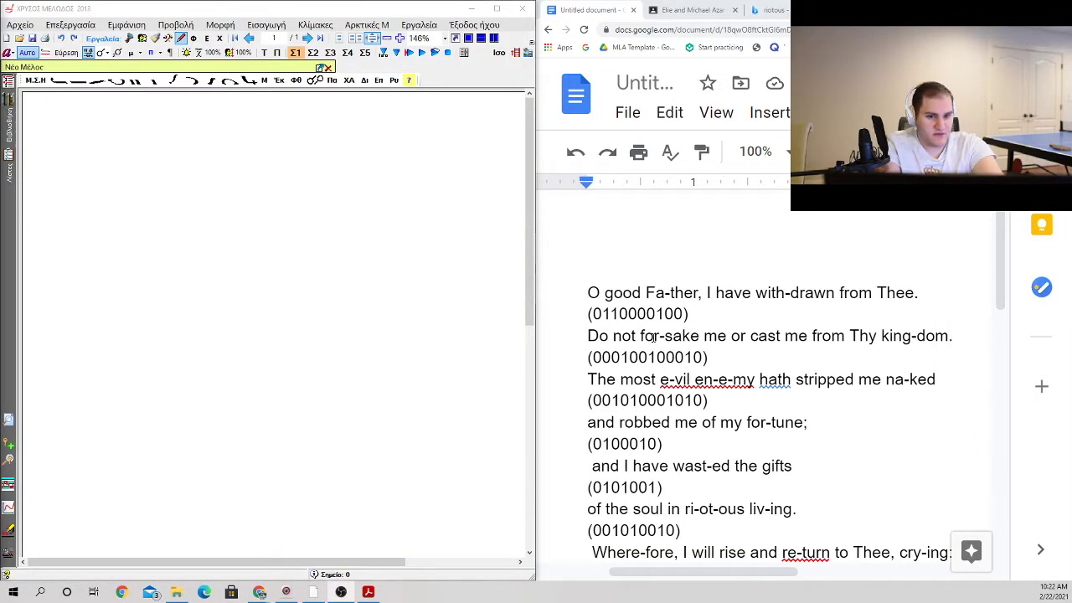
{"action": "scroll", "coordinate": [629, 333], "scroll_direction": "down", "scroll_amount": 1}
{"action": "scroll", "coordinate": [629, 333], "scroll_direction": "down", "scroll_amount": 1}
{"action": "scroll", "coordinate": [630, 333], "scroll_direction": "up", "scroll_amount": 3}
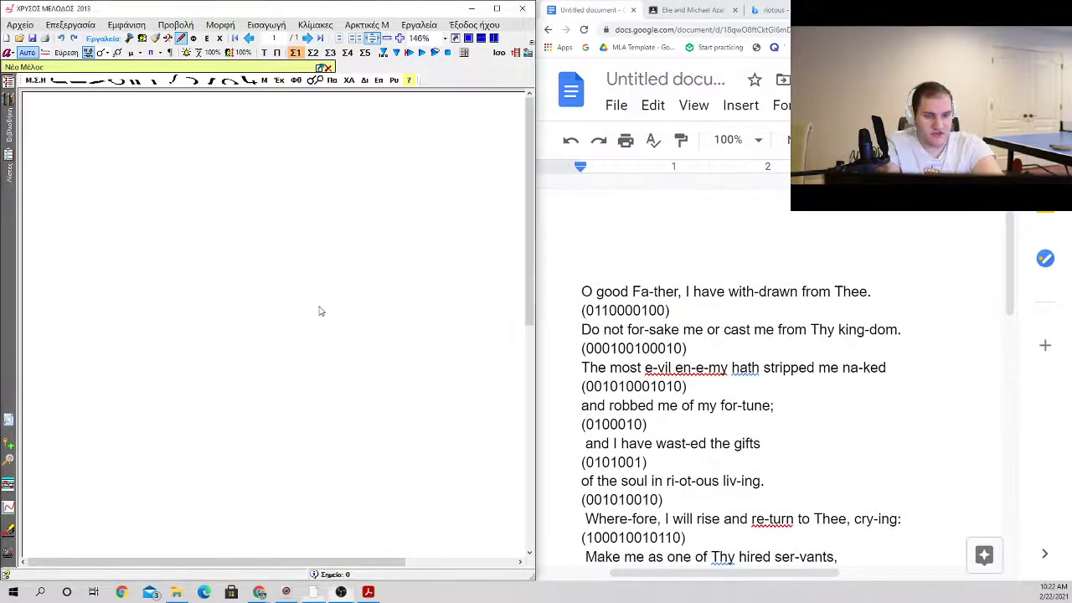
{"action": "left_click", "coordinate": [19, 38]}
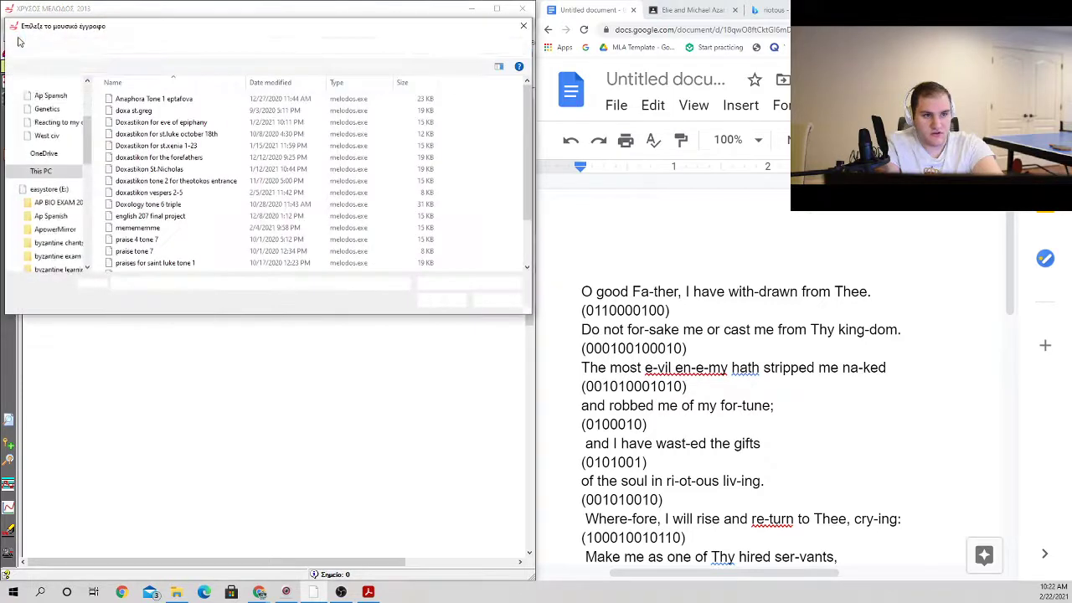
{"action": "scroll", "coordinate": [50, 226], "scroll_direction": "down", "scroll_amount": 3}
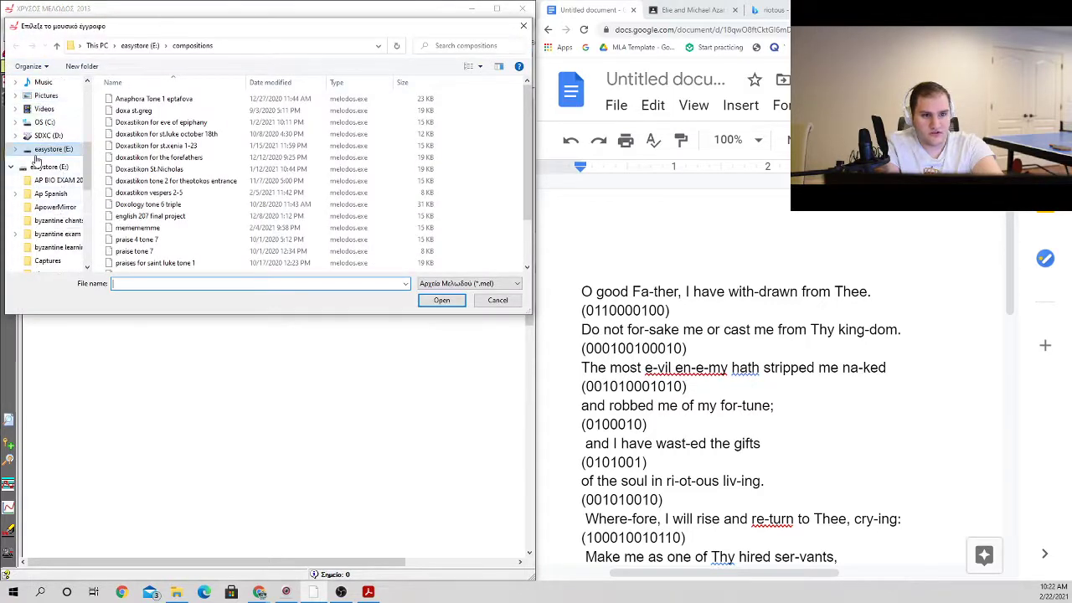
{"action": "scroll", "coordinate": [47, 241], "scroll_direction": "down", "scroll_amount": 2}
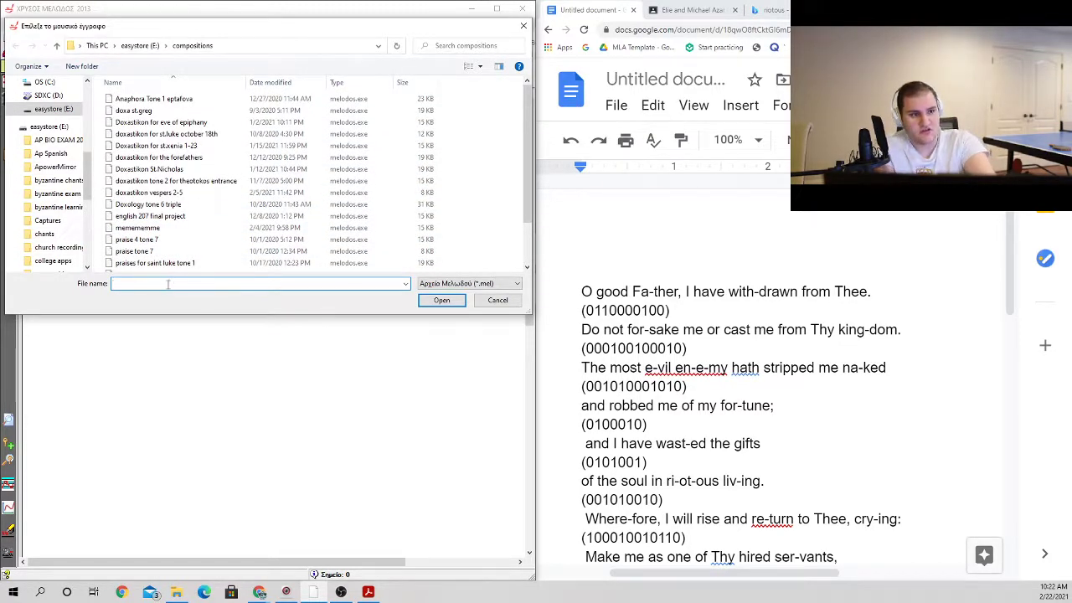
{"action": "type", "text": "Doxastikon fo"}
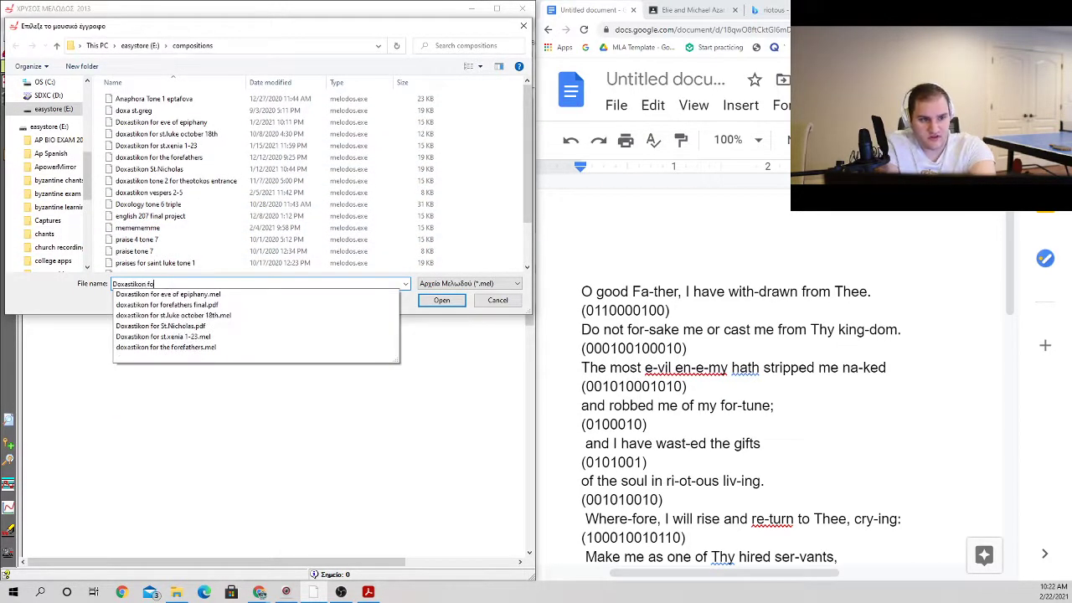
{"action": "type", "text": "r the prodigal son"}
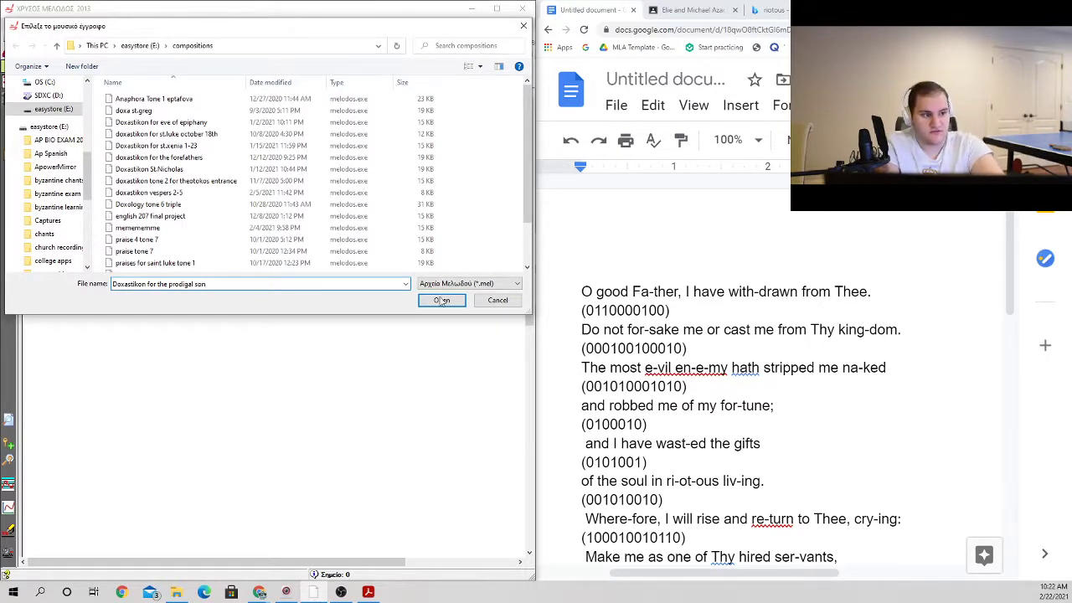
{"action": "left_click", "coordinate": [441, 299]}
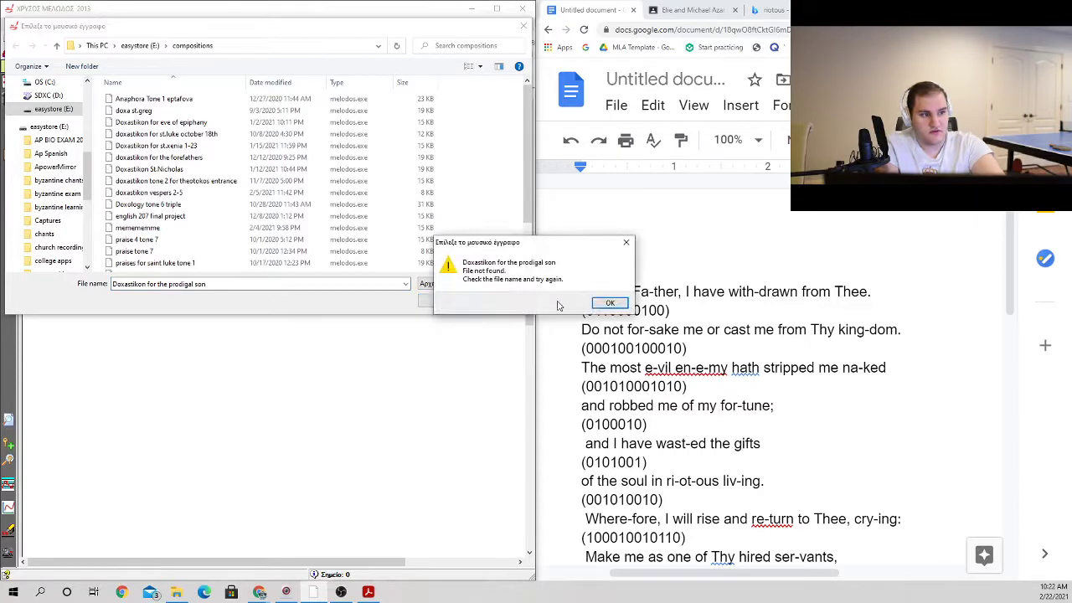
{"action": "left_click", "coordinate": [608, 303]}
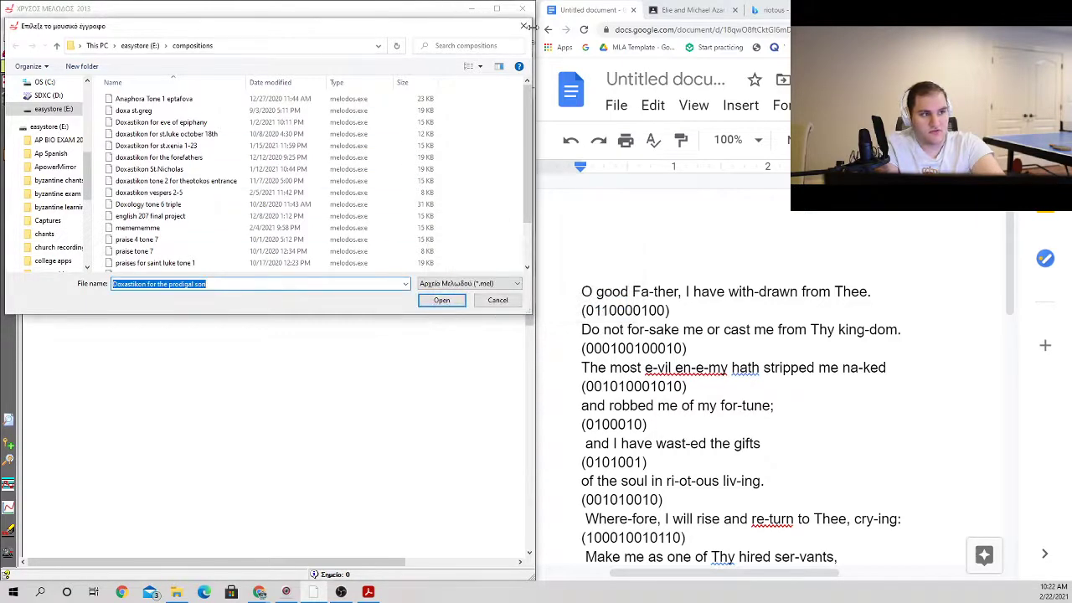
{"action": "left_click", "coordinate": [524, 26]}
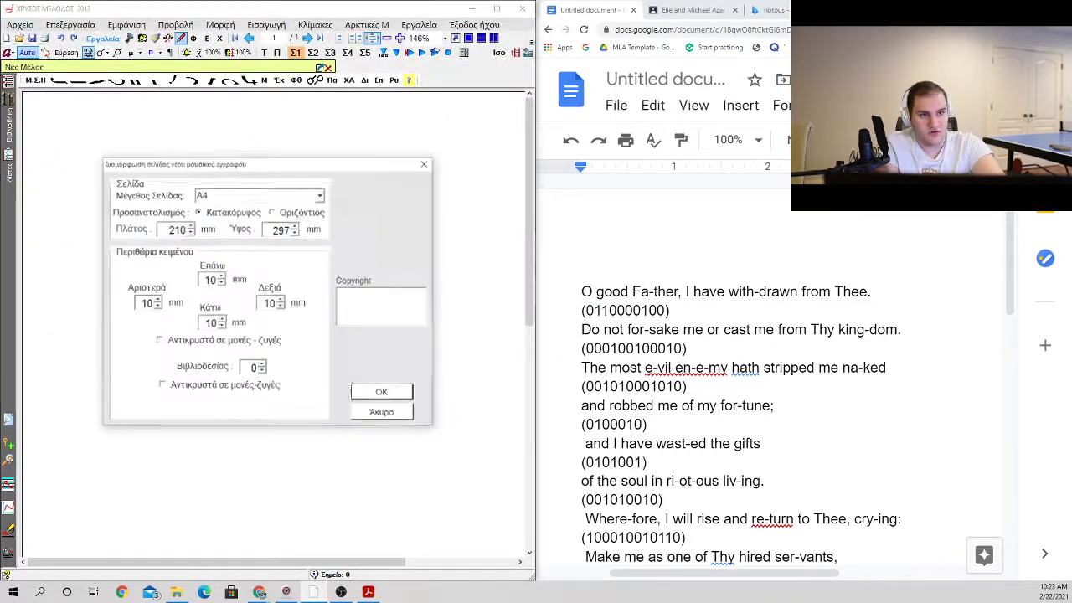
Step: Create a new portrait A4 score in ΧΡΥΣΟΣ ΜΕΛΩΔΟΣ and save the work in the compositions folder as "Doxastikon for the prodigal son"
{"action": "left_click", "coordinate": [376, 394]}
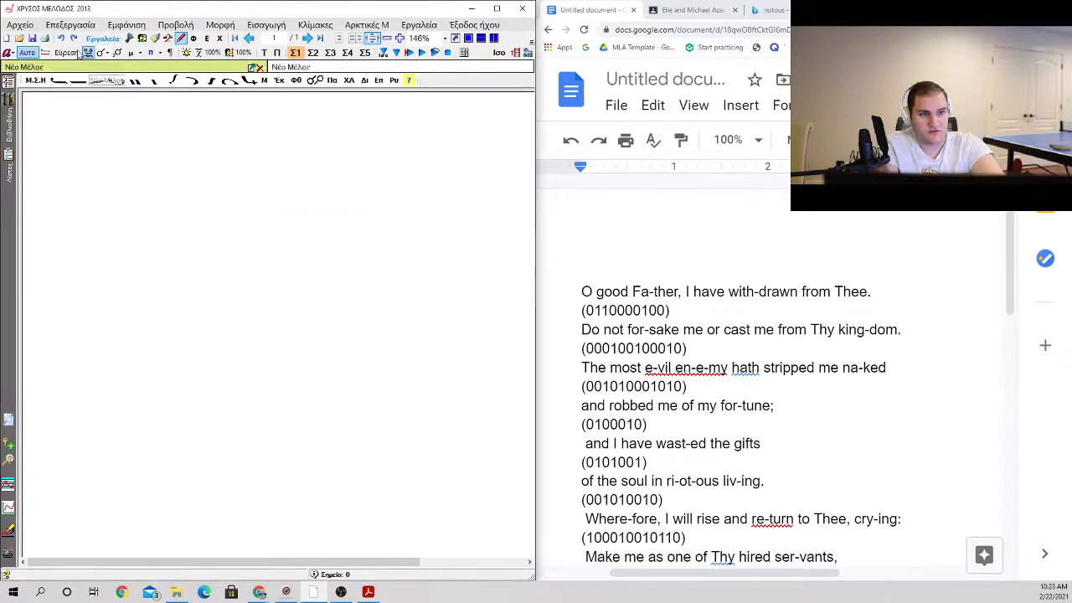
{"action": "left_click", "coordinate": [20, 25]}
{"action": "left_click", "coordinate": [83, 136]}
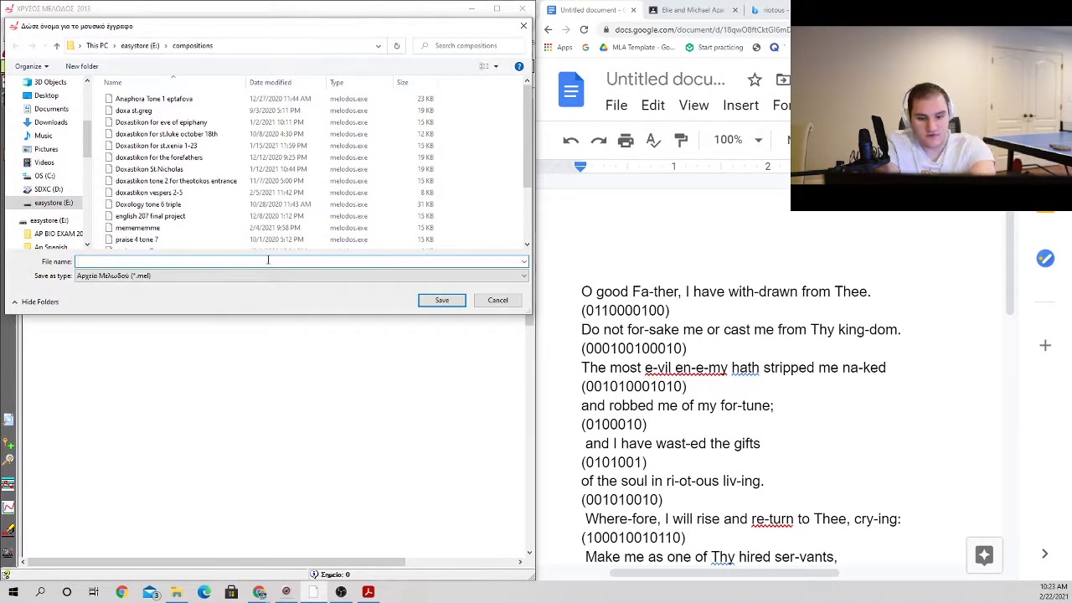
{"action": "type", "text": "Doxastikon for the"}
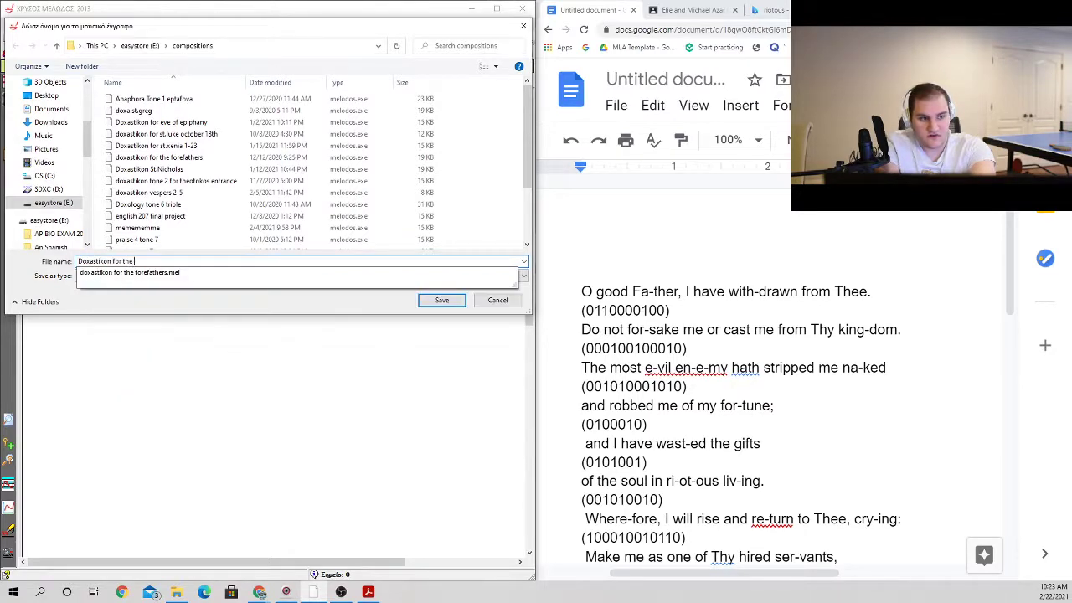
{"action": "type", "text": " prodigal son"}
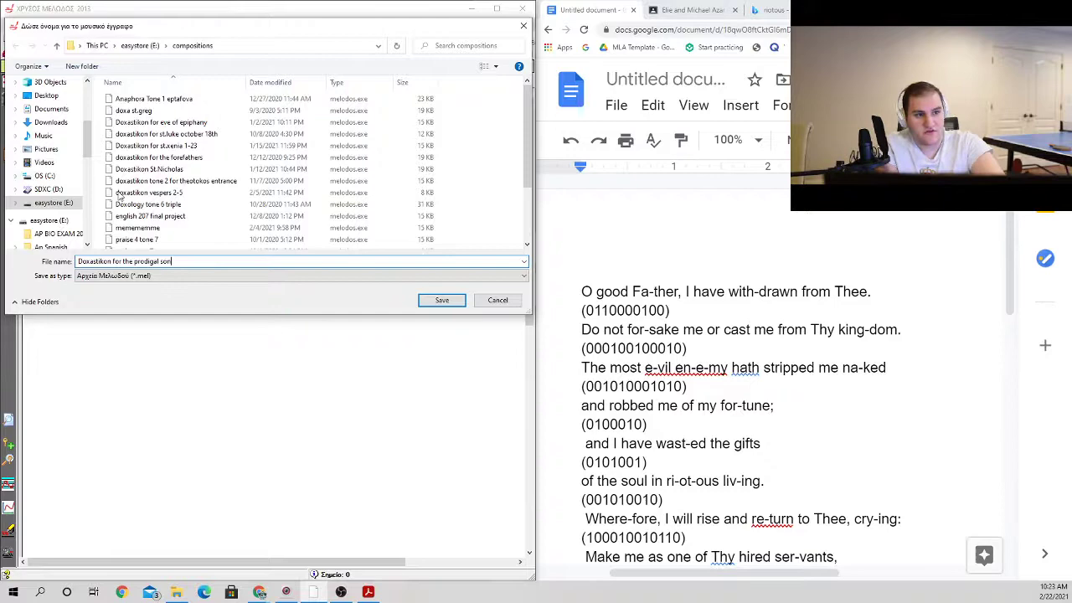
{"action": "scroll", "coordinate": [179, 173], "scroll_direction": "down", "scroll_amount": 4}
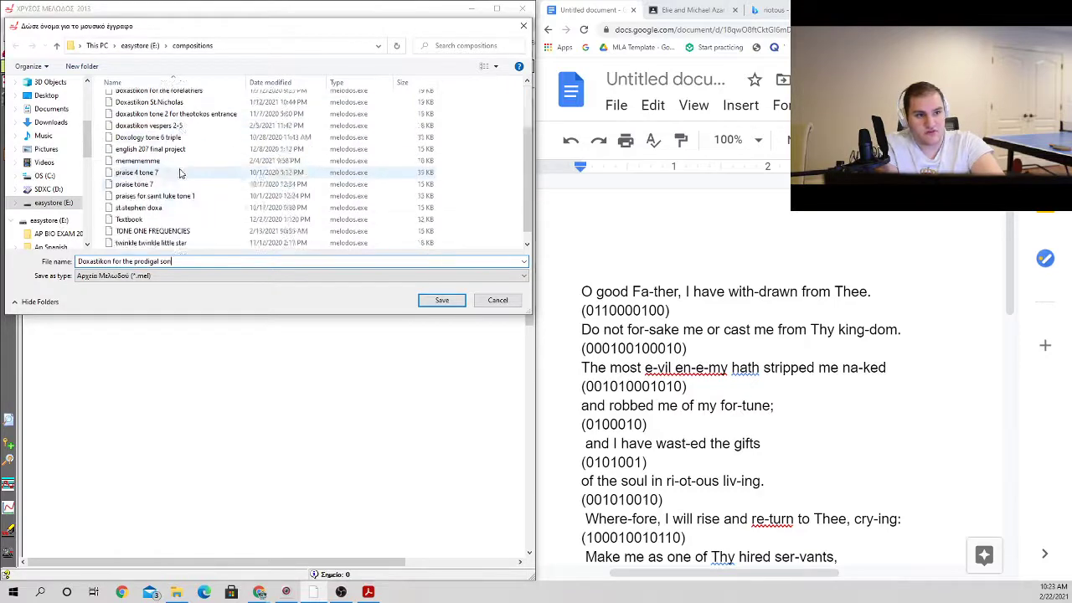
{"action": "scroll", "coordinate": [251, 217], "scroll_direction": "up", "scroll_amount": 4}
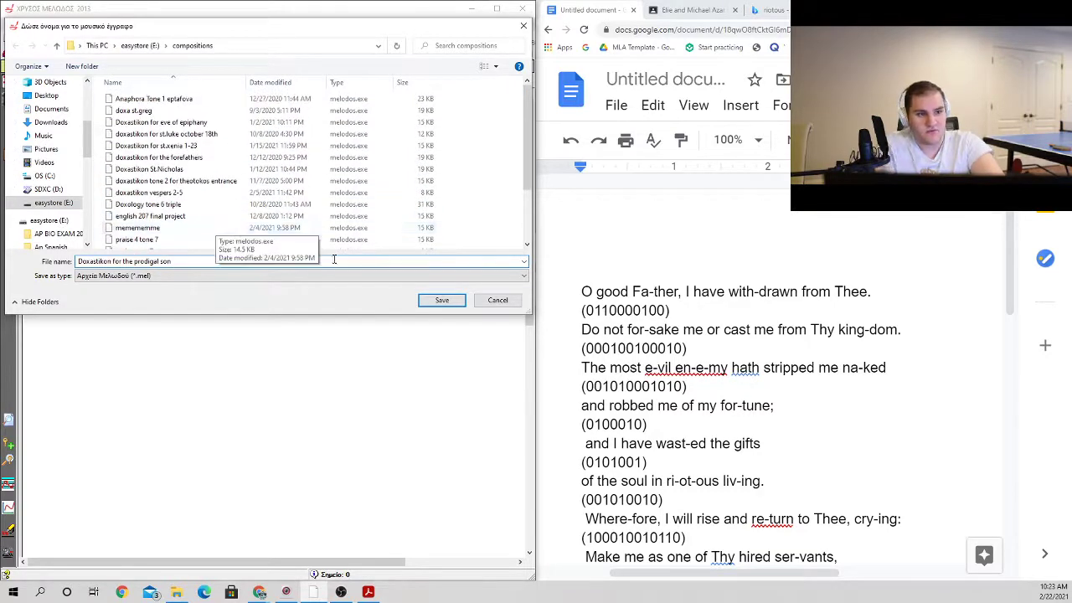
{"action": "left_click", "coordinate": [438, 301]}
{"action": "left_click", "coordinate": [609, 351]}
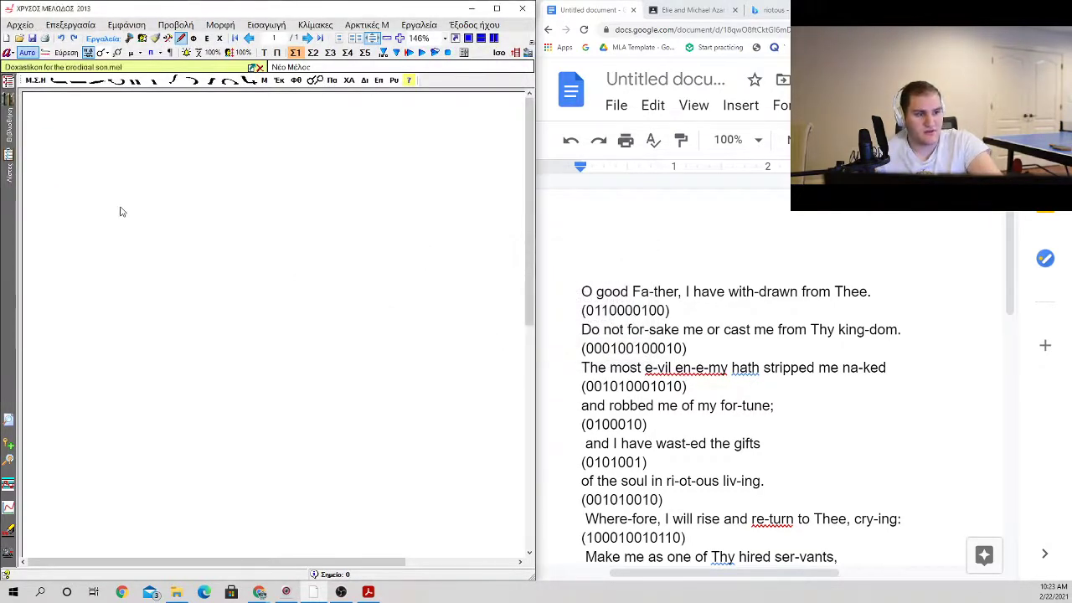
Step: Insert the initial mode signature "Ήχος πλβ Πα" from the Ήχος πλ Β group at the top of the score and start a line below it
{"action": "key", "text": "F5"}
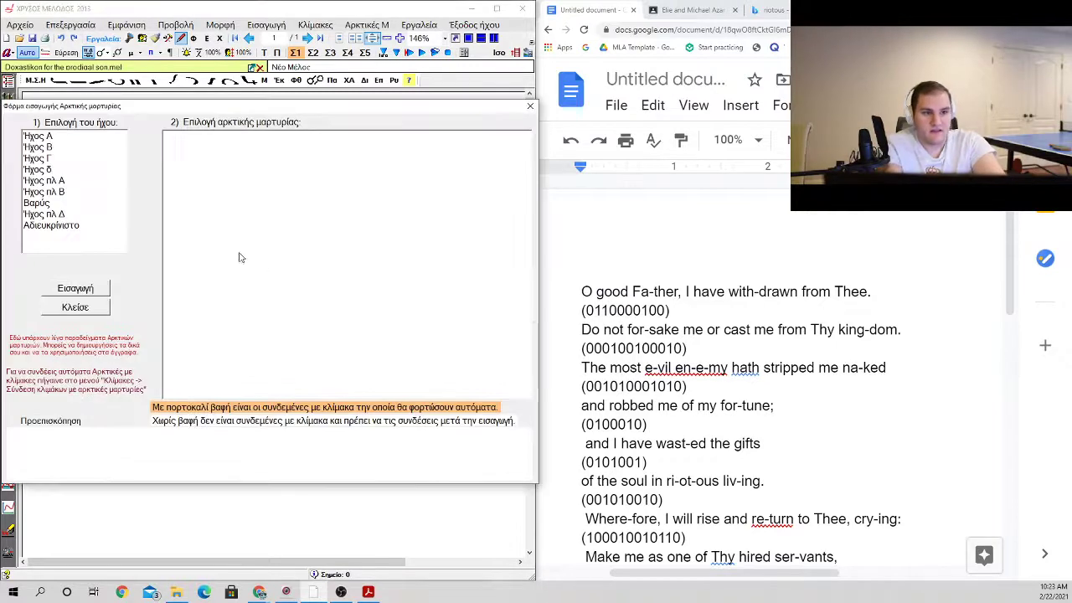
{"action": "left_click", "coordinate": [59, 181]}
{"action": "left_click", "coordinate": [59, 191]}
{"action": "left_click", "coordinate": [76, 288]}
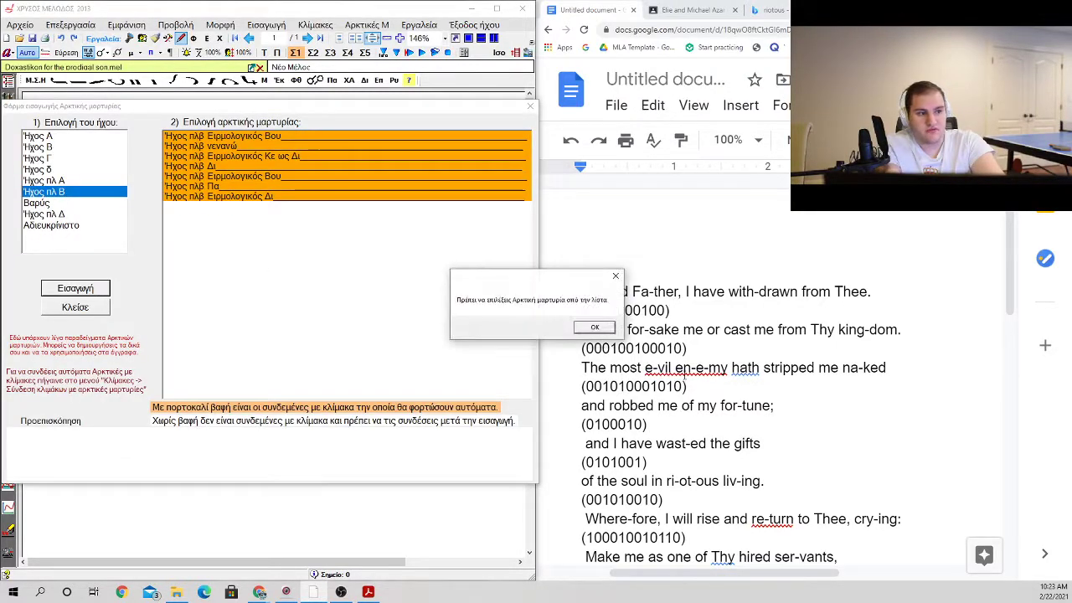
{"action": "left_click", "coordinate": [595, 326]}
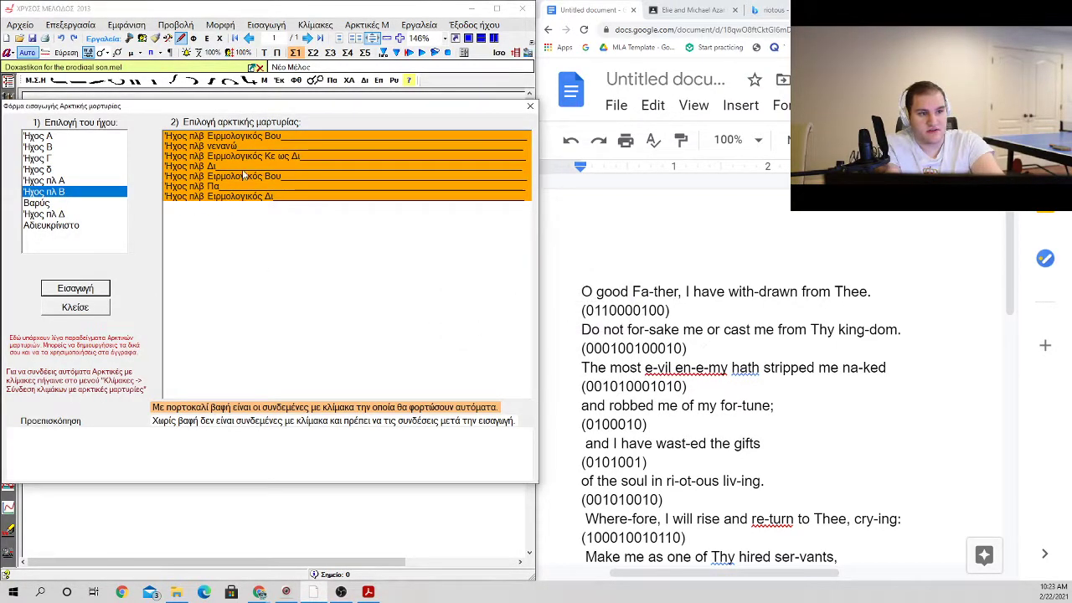
{"action": "left_click", "coordinate": [244, 137]}
{"action": "left_click", "coordinate": [238, 166]}
{"action": "left_click", "coordinate": [231, 187]}
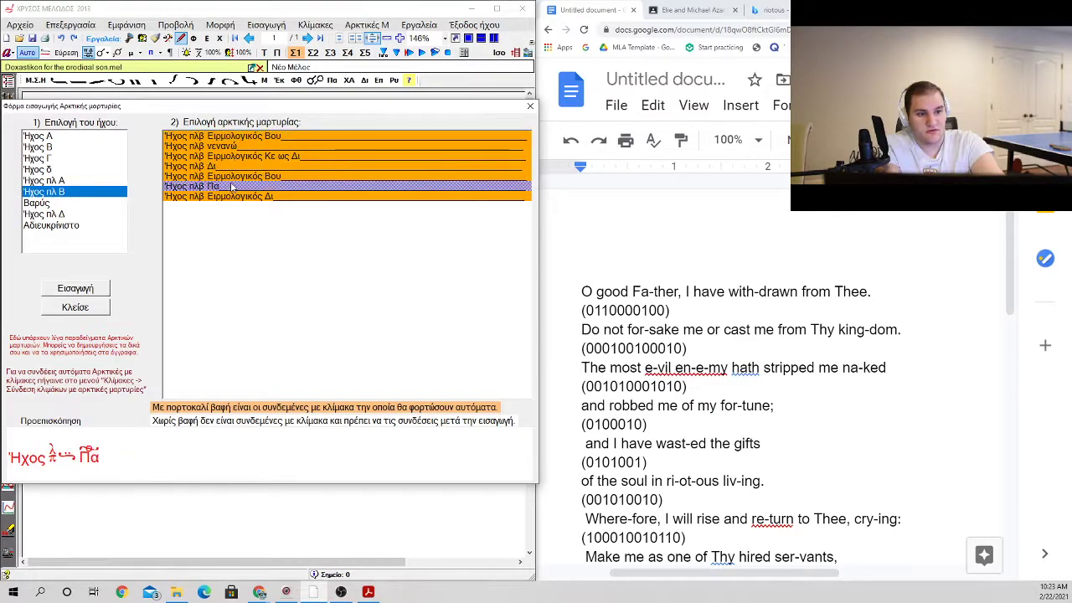
{"action": "left_click", "coordinate": [106, 289]}
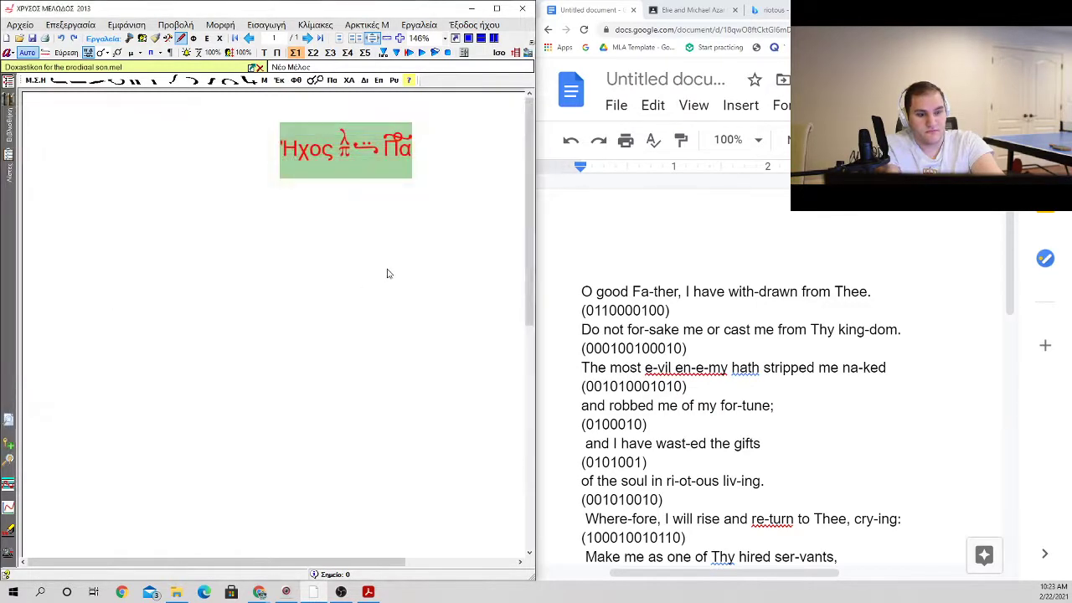
{"action": "key", "text": "Return"}
Step: Copy the full hyphenated prayer with its patterns from Google Docs and paste it as text below the mode signature in the maximized ΧΡΥΣΟΣ ΜΕΛΩΔΟΣ score
{"action": "left_click_drag", "start_coordinate": [581, 292], "coordinate": [798, 542]}
{"action": "key", "text": "ctrl+c"}
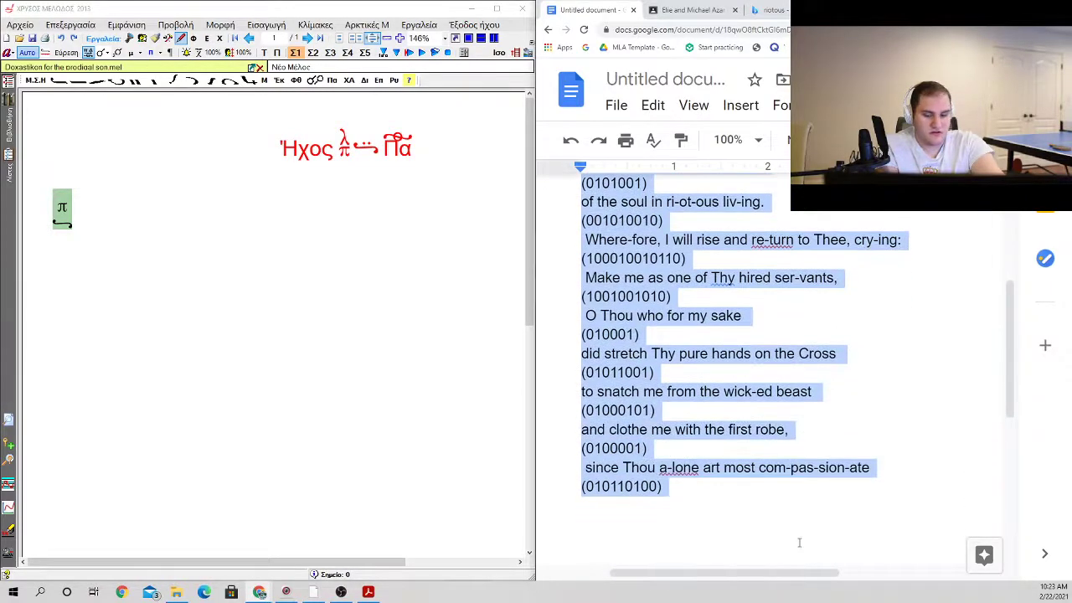
{"action": "left_click", "coordinate": [496, 9]}
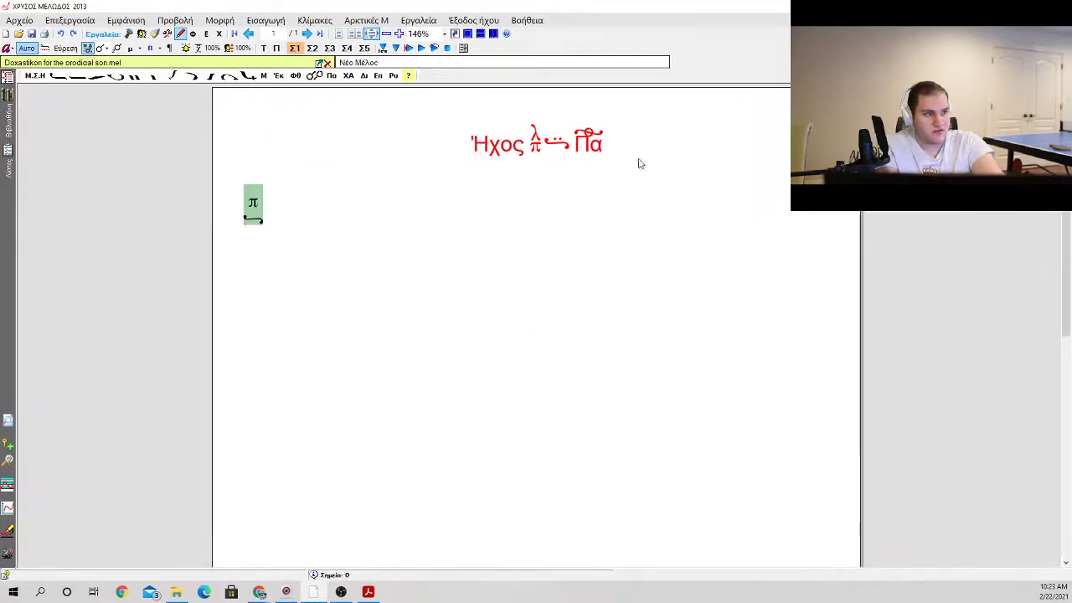
{"action": "left_click", "coordinate": [638, 160]}
{"action": "key", "text": "Right"}
{"action": "key", "text": "Right"}
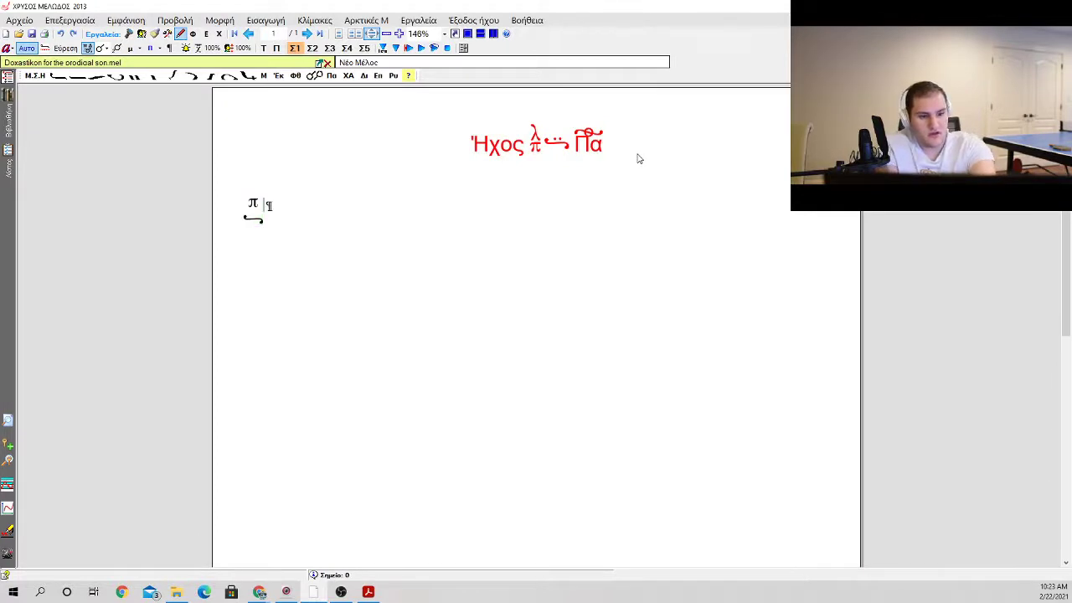
{"action": "key", "text": "Left"}
{"action": "key", "text": "Left"}
{"action": "key", "text": "ctrl+i"}
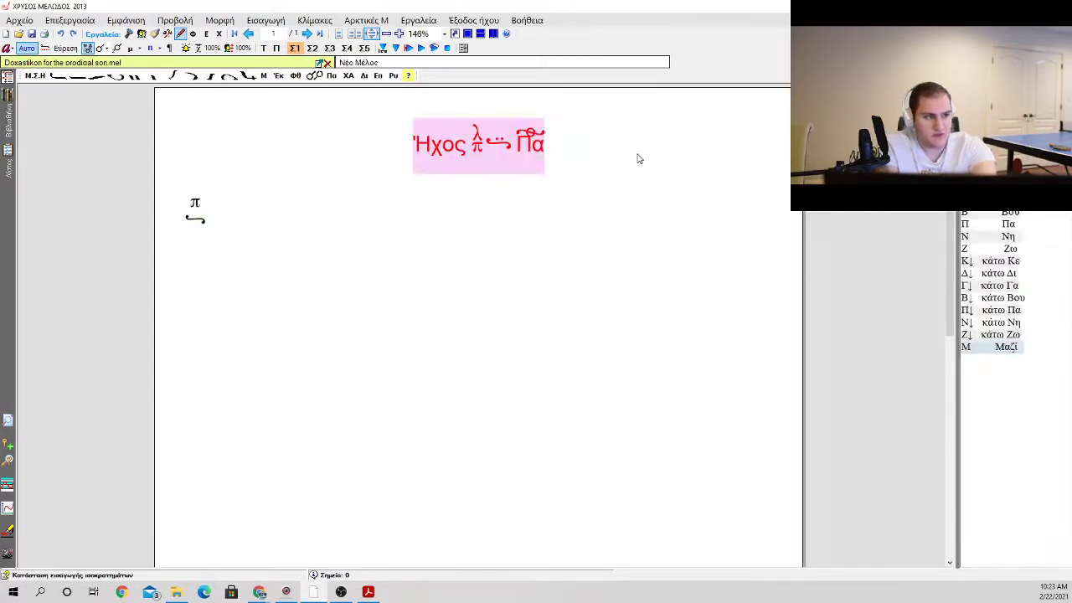
{"action": "key", "text": "Tab"}
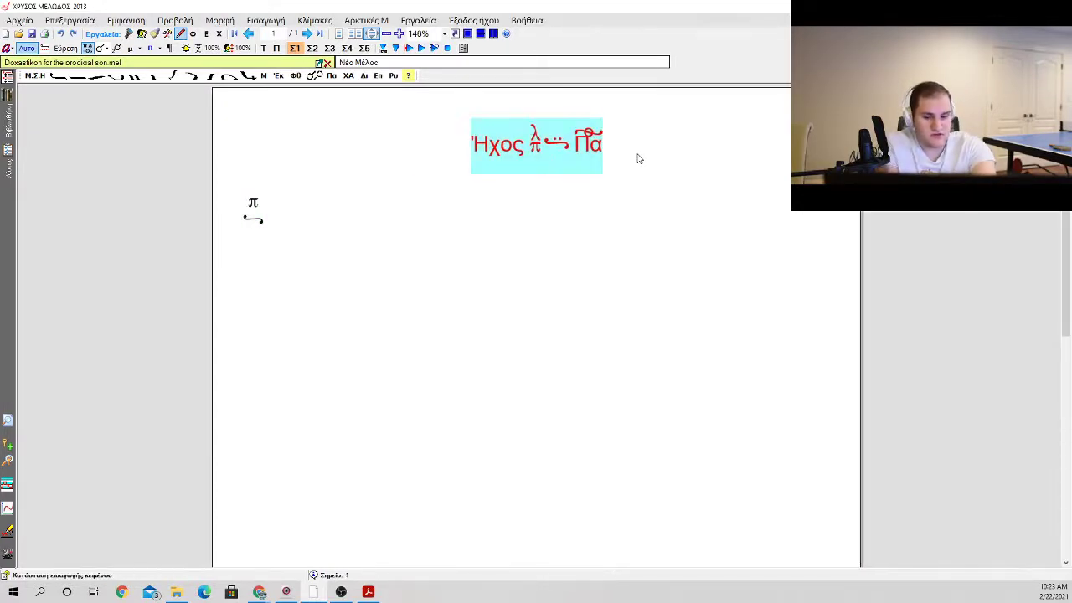
{"action": "key", "text": "ctrl+v"}
{"action": "scroll", "coordinate": [624, 229], "scroll_direction": "down", "scroll_amount": 3}
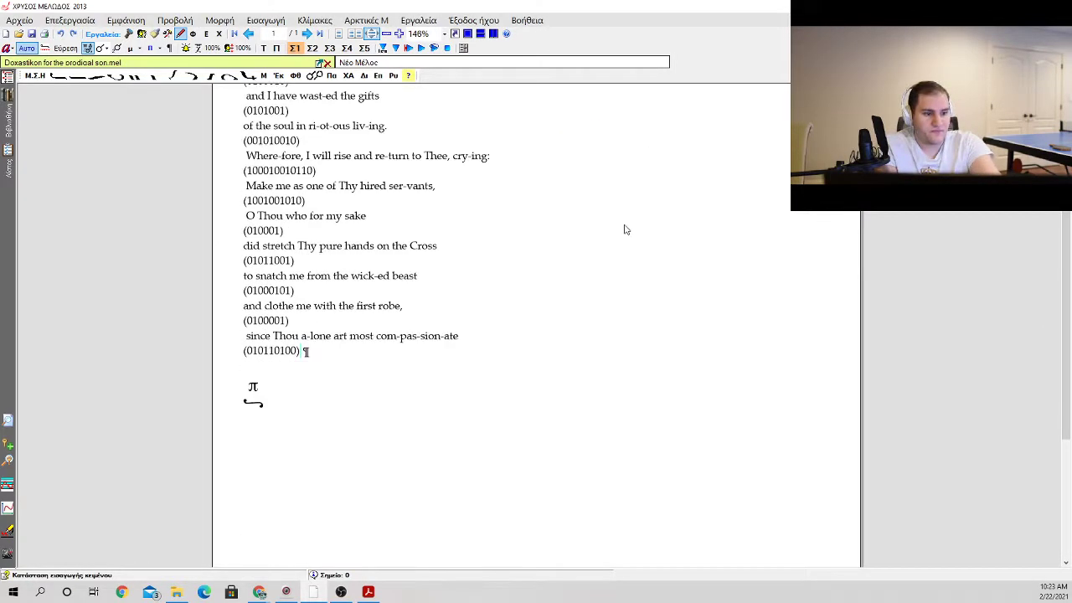
Step: Delete the π note sign below the last pattern line "(010110100)"
{"action": "left_click", "coordinate": [430, 389]}
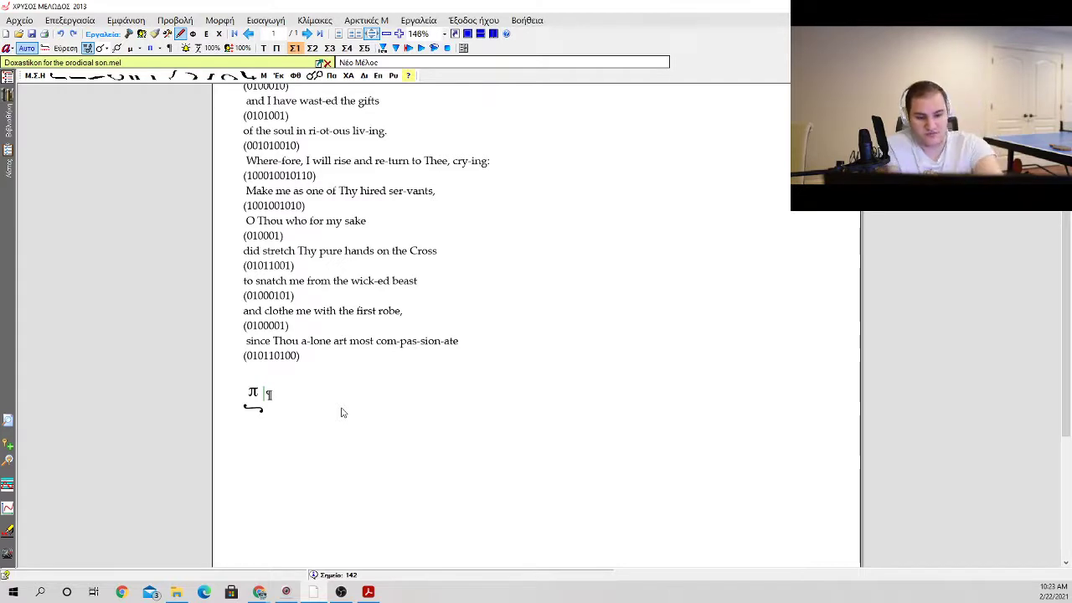
{"action": "key", "text": "Left"}
{"action": "key", "text": "Delete"}
{"action": "key", "text": "Up"}
{"action": "key", "text": "Up"}
{"action": "key", "text": "Up"}
{"action": "key", "text": "Up"}
{"action": "key", "text": "Up"}
{"action": "key", "text": "Up"}
{"action": "key", "text": "Up"}
{"action": "key", "text": "Up"}
{"action": "key", "text": "Up"}
{"action": "key", "text": "Up"}
{"action": "key", "text": "Up"}
{"action": "key", "text": "Up"}
{"action": "key", "text": "Up"}
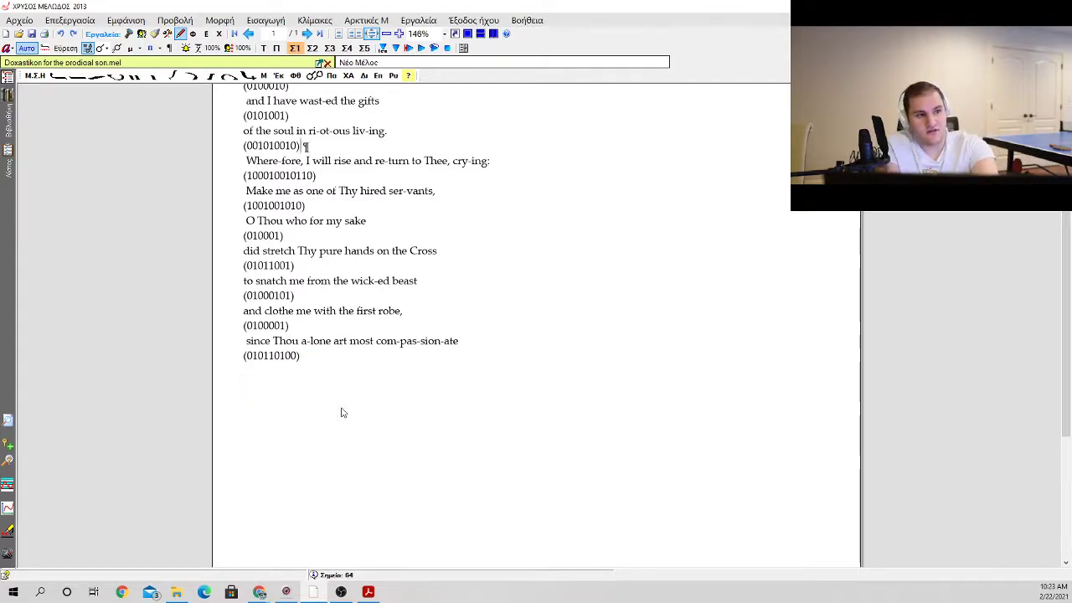
{"action": "key", "text": "Right"}
{"action": "key", "text": "Right"}
{"action": "key", "text": "Right"}
{"action": "key", "text": "Right"}
{"action": "key", "text": "Right"}
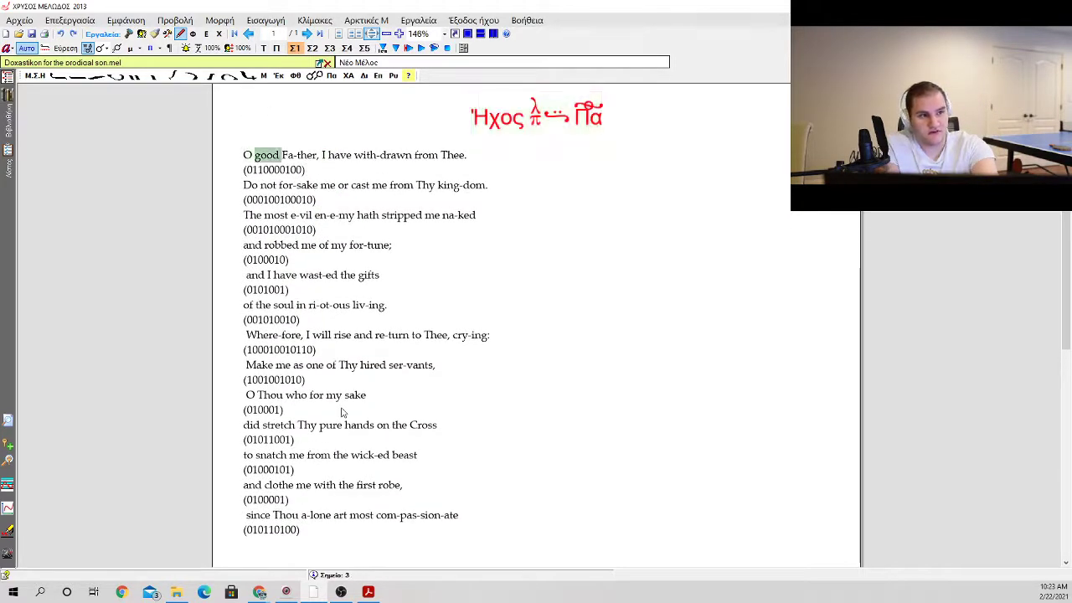
{"action": "key", "text": "Down"}
{"action": "key", "text": "Return"}
{"action": "key", "text": "Return"}
{"action": "key", "text": "Return"}
{"action": "key", "text": "Return"}
{"action": "key", "text": "Return"}
{"action": "key", "text": "Return"}
{"action": "key", "text": "Return"}
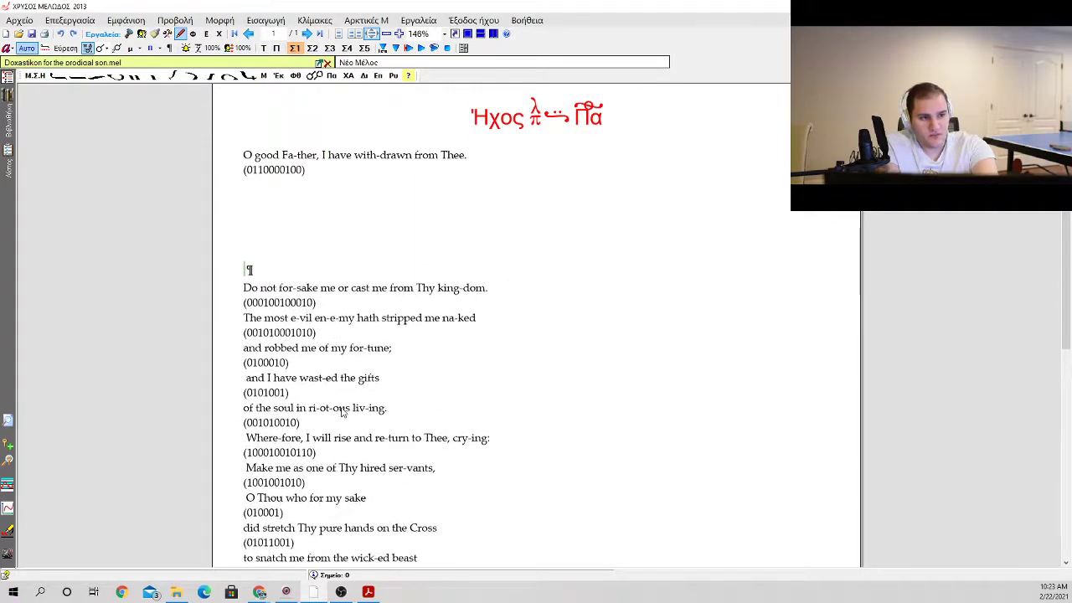
Step: Widen the gap between "O good Fa-ther," and "I have with-drawn from Thee." in the first prayer line
{"action": "key", "text": "Up"}
{"action": "key", "text": "Up"}
{"action": "key", "text": "Up"}
{"action": "key", "text": "Up"}
{"action": "key", "text": "Up"}
{"action": "key", "text": "Up"}
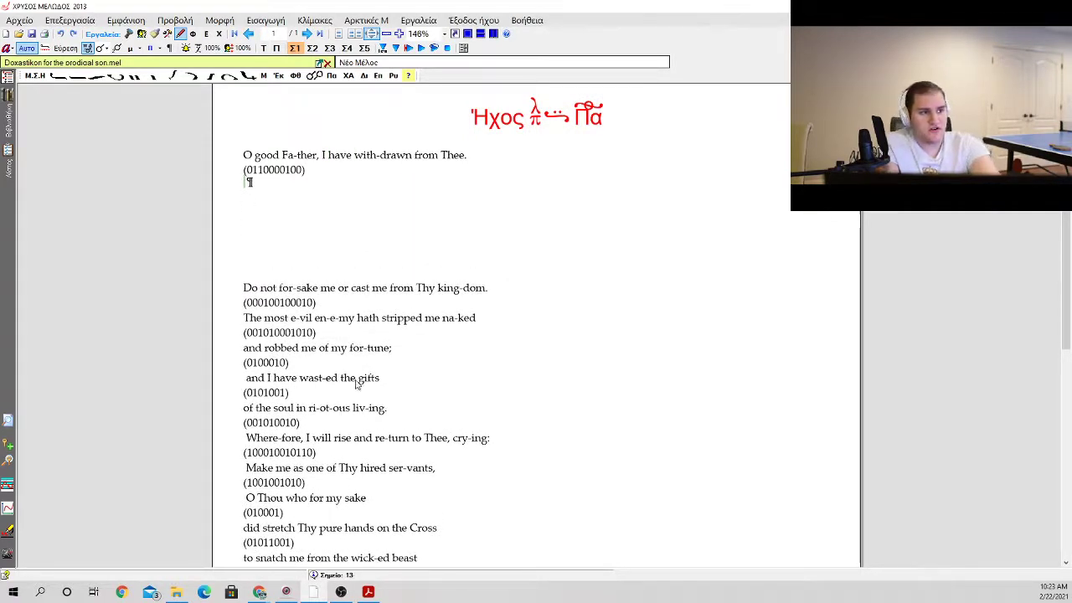
{"action": "left_click", "coordinate": [322, 157]}
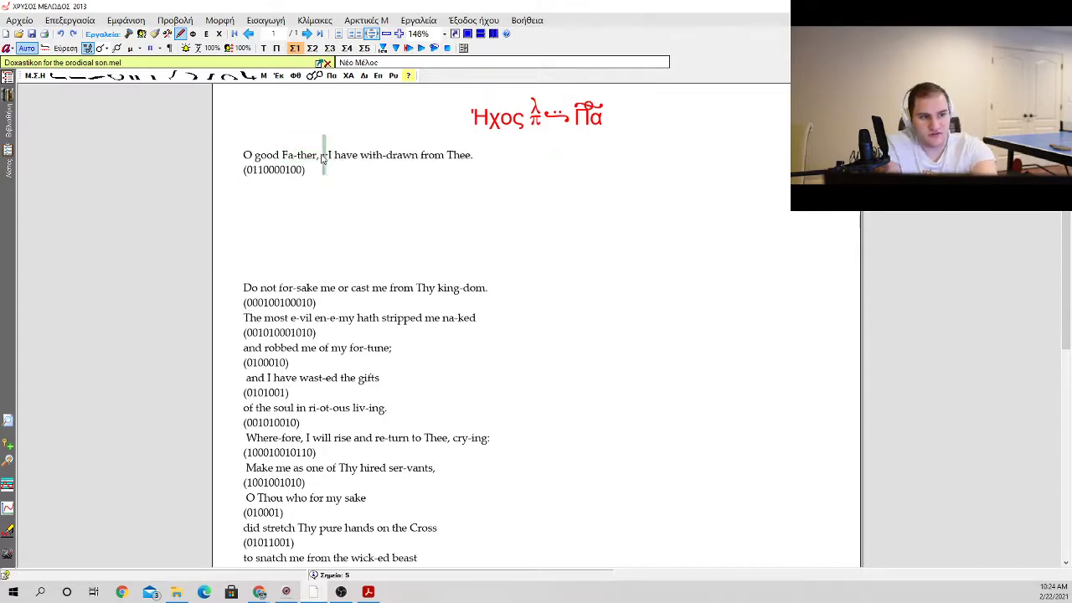
{"action": "left_click_drag", "start_coordinate": [317, 156], "coordinate": [349, 148]}
{"action": "left_click", "coordinate": [339, 177]}
{"action": "left_click", "coordinate": [317, 193]}
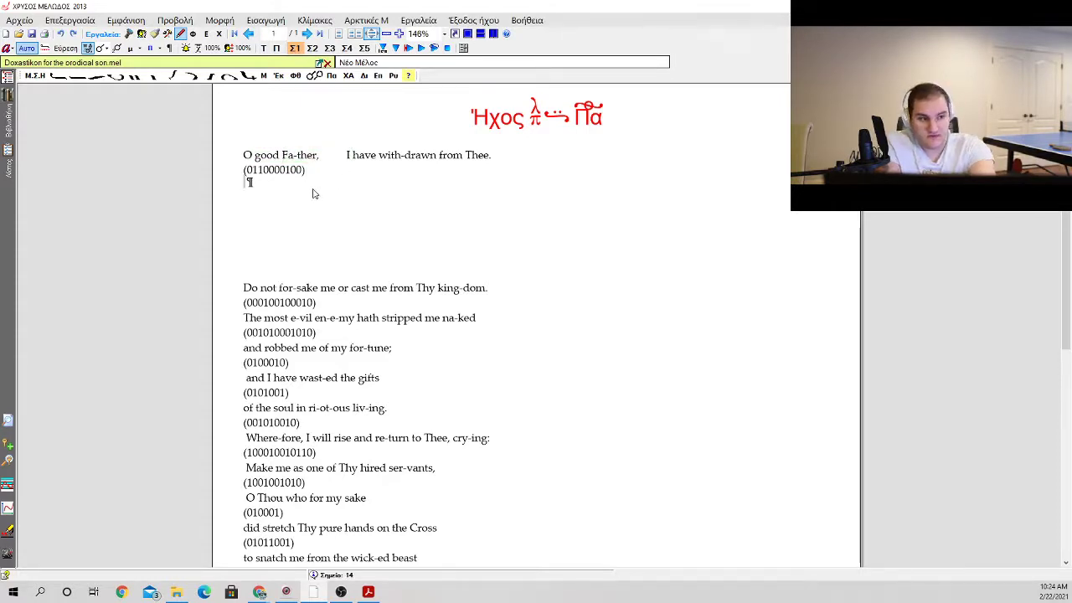
{"action": "key", "text": "m"}
{"action": "key", "text": "o"}
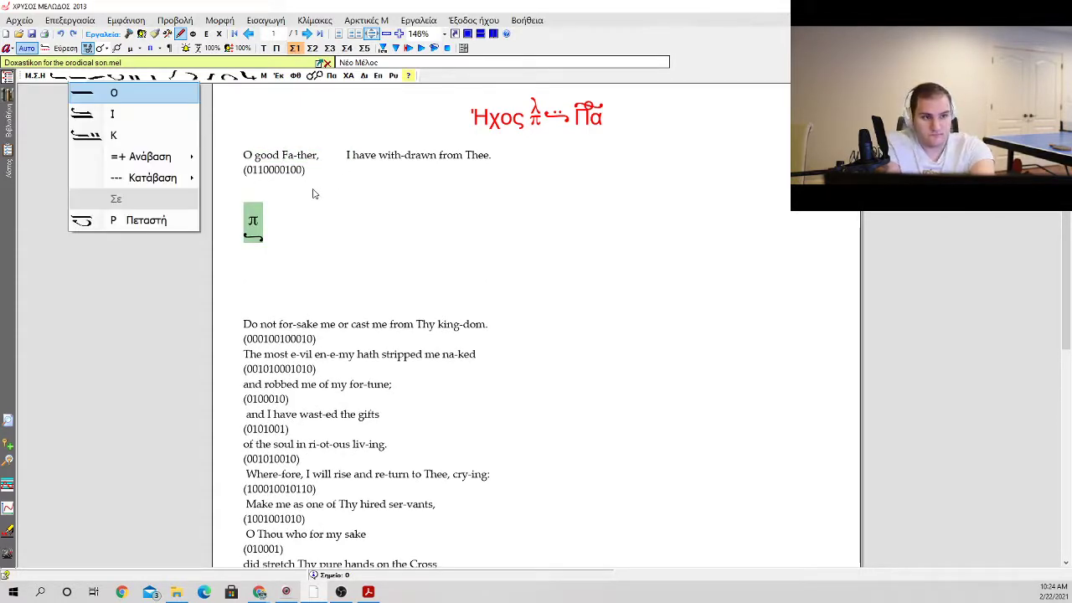
{"action": "key", "text": "Escape"}
{"action": "key", "text": "o"}
{"action": "key", "text": "Escape"}
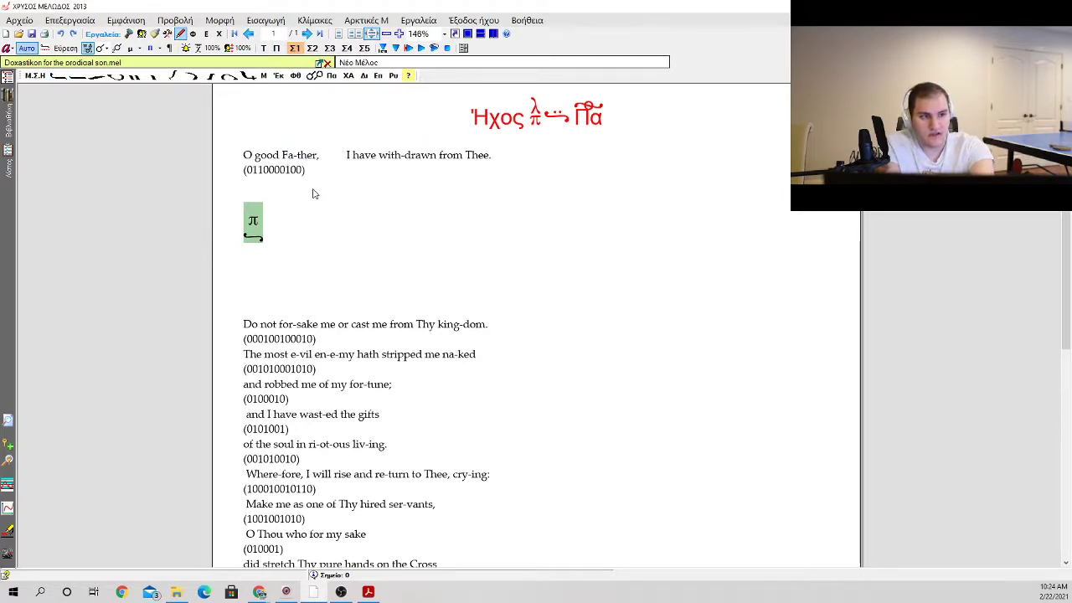
{"action": "key", "text": "Left"}
{"action": "key", "text": "Left"}
{"action": "key", "text": "Right"}
{"action": "key", "text": "Right"}
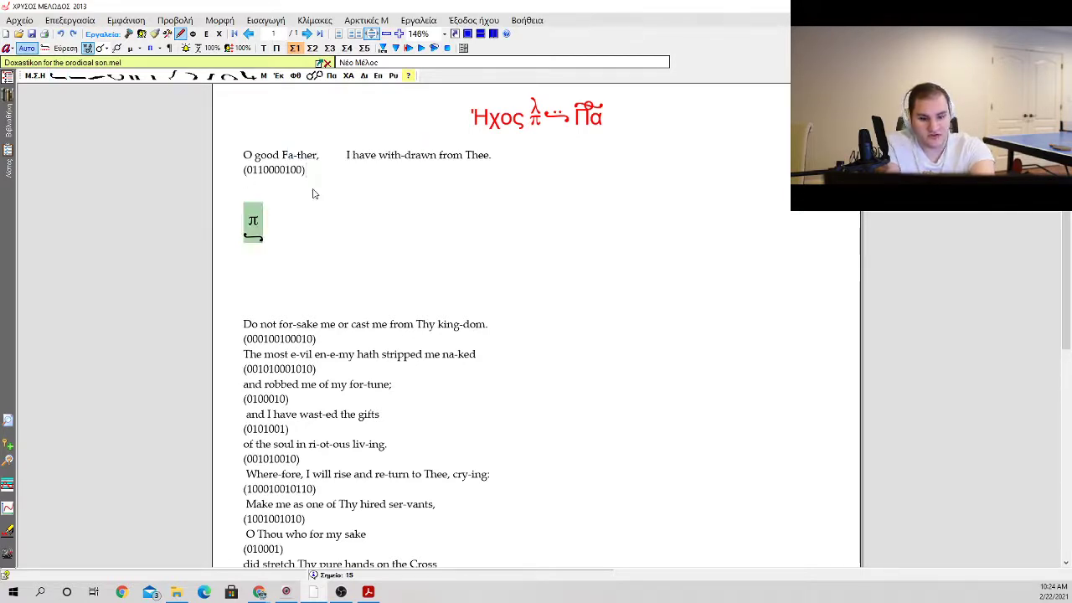
{"action": "key", "text": "o"}
{"action": "key", "text": "Escape"}
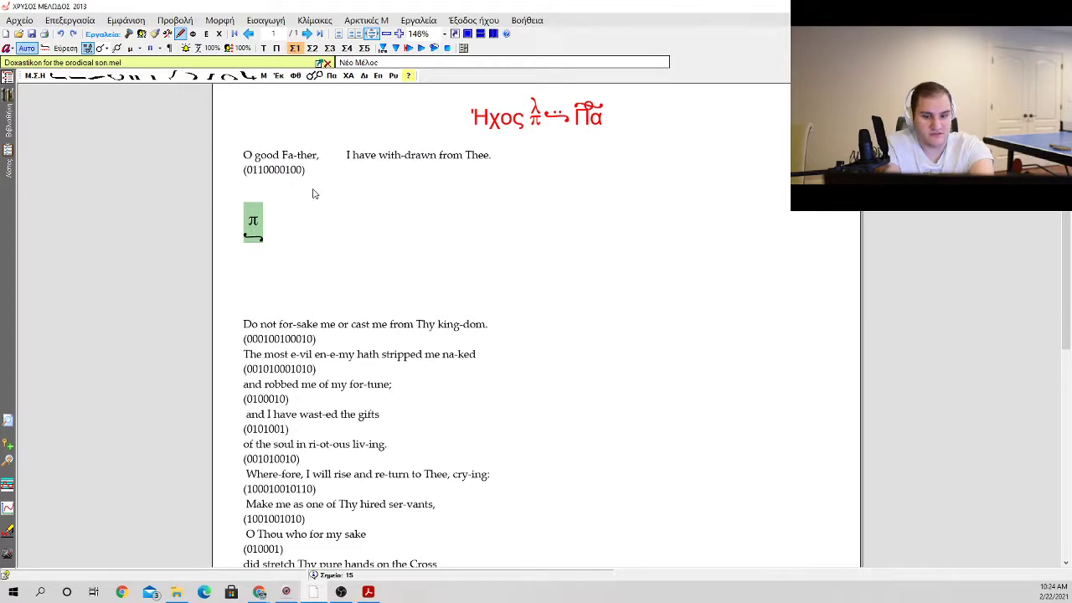
{"action": "key", "text": "a"}
{"action": "key", "text": "Escape"}
Step: Add the diatonic Πα phthora to the π note sign
{"action": "key", "text": "f"}
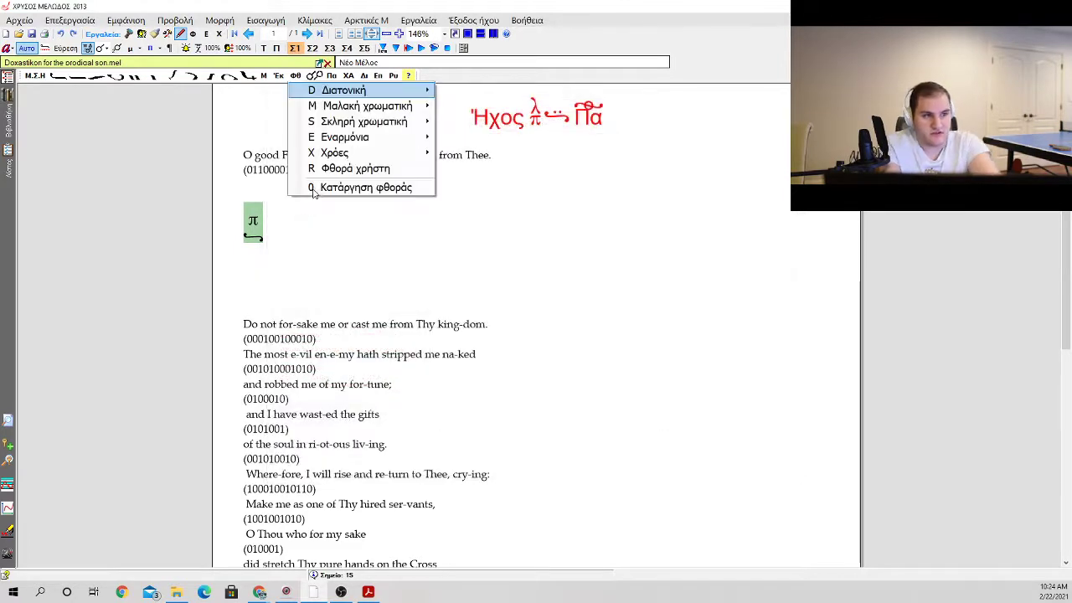
{"action": "mouse_move", "coordinate": [402, 90]}
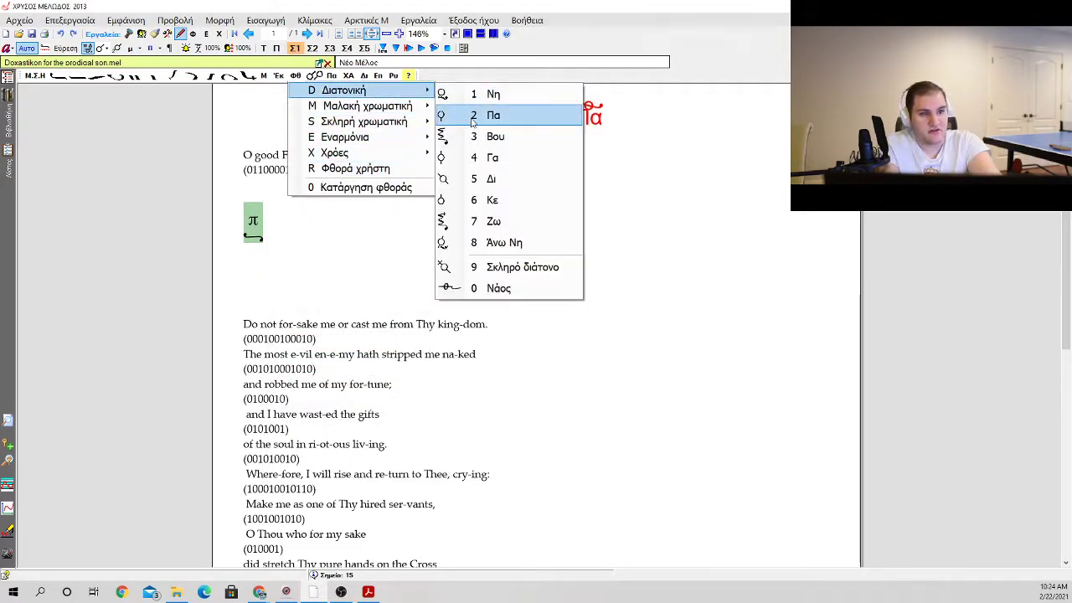
{"action": "left_click", "coordinate": [473, 117]}
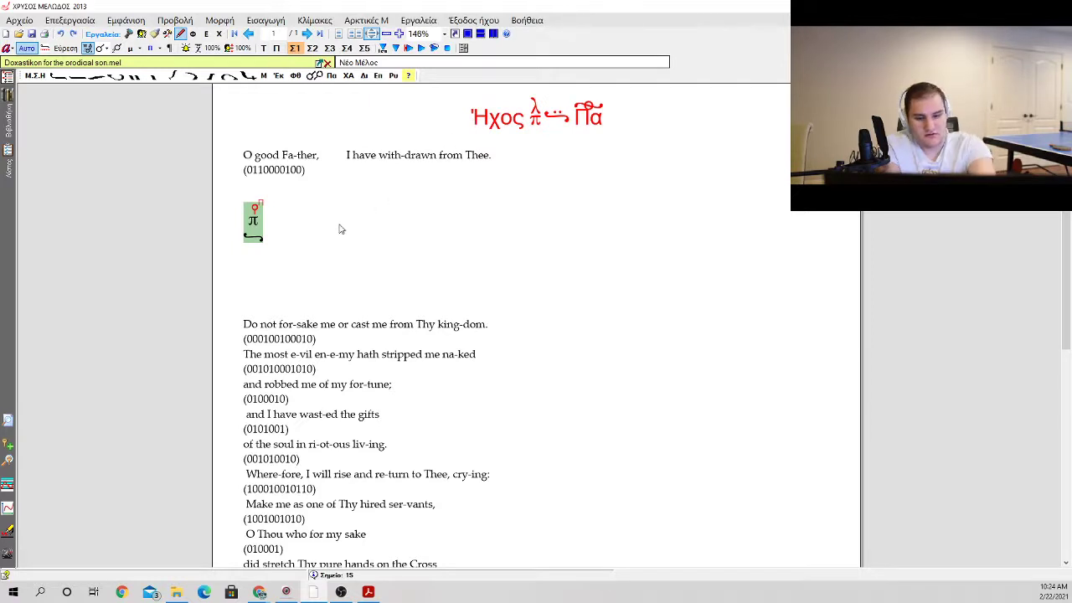
Step: Try an ascent-of-6 neume from the Ανάβαση group after the π sign, with a klasma below it
{"action": "key", "text": "space"}
{"action": "key", "text": "Down"}
{"action": "key", "text": "Down"}
{"action": "key", "text": "Down"}
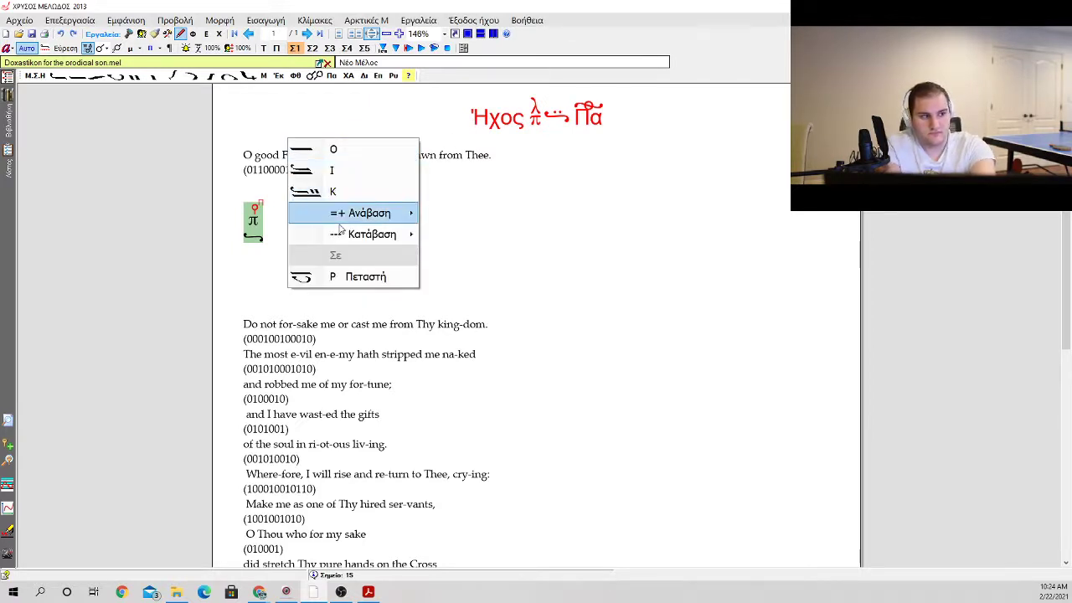
{"action": "key", "text": "Right"}
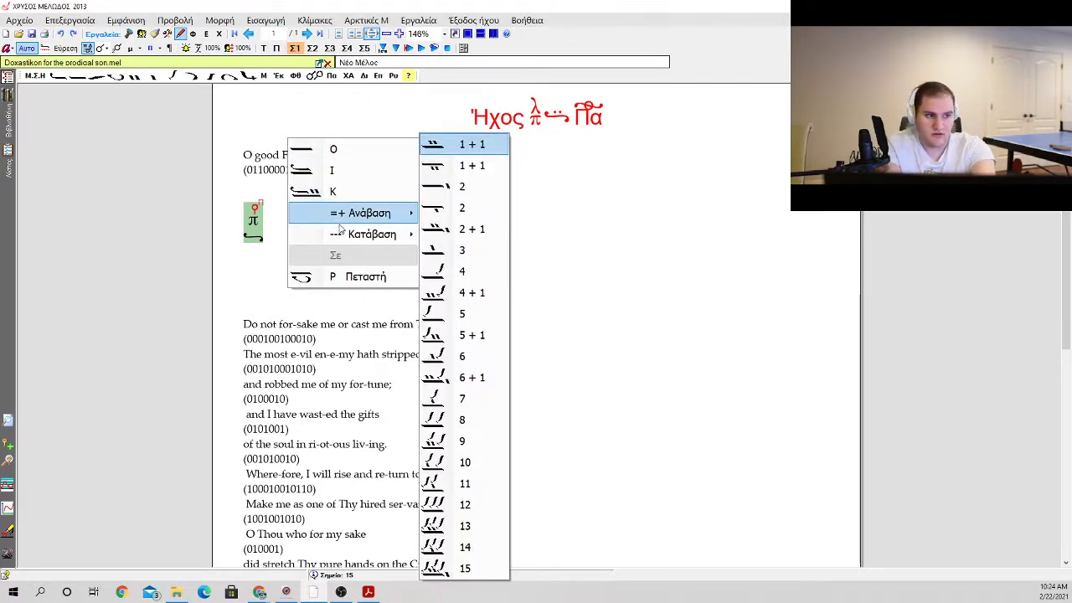
{"action": "key", "text": "Down"}
{"action": "key", "text": "Down"}
{"action": "key", "text": "Down"}
{"action": "key", "text": "Down"}
{"action": "key", "text": "Down"}
{"action": "key", "text": "Down"}
{"action": "key", "text": "Down"}
{"action": "key", "text": "Down"}
{"action": "key", "text": "Down"}
{"action": "key", "text": "Down"}
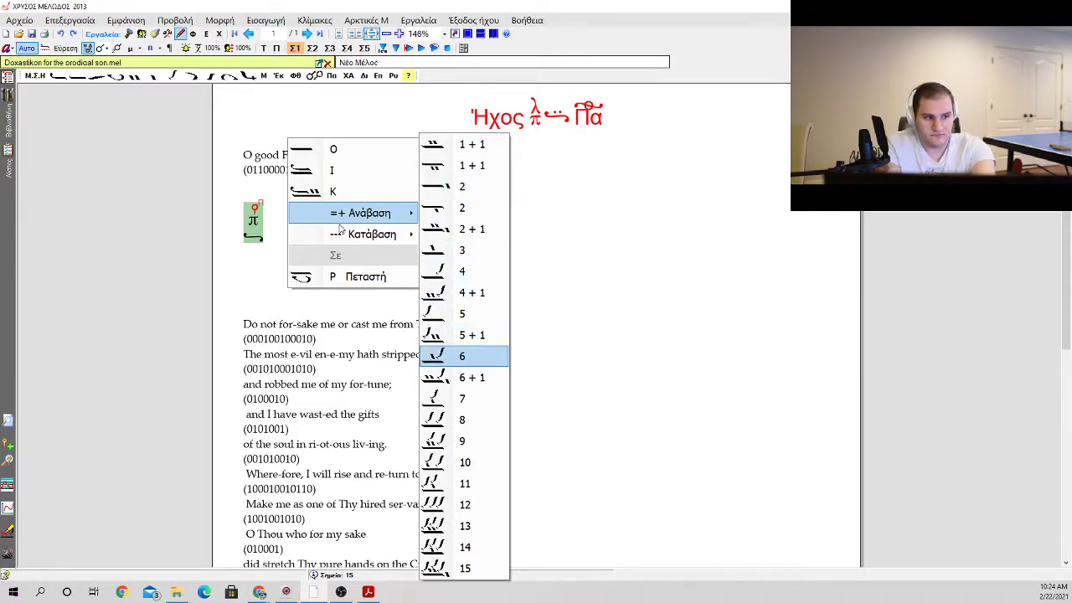
{"action": "key", "text": "Down"}
{"action": "key", "text": "Down"}
{"action": "key", "text": "Up"}
{"action": "key", "text": "Up"}
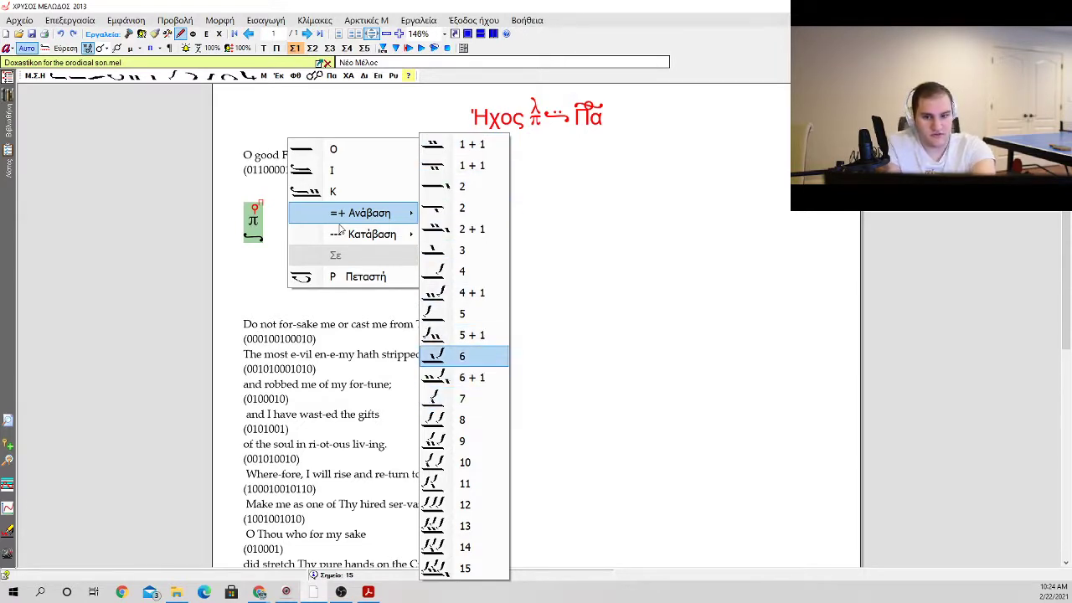
{"action": "key", "text": "Return"}
{"action": "key", "text": "k"}
{"action": "key", "text": "Down"}
{"action": "key", "text": "Return"}
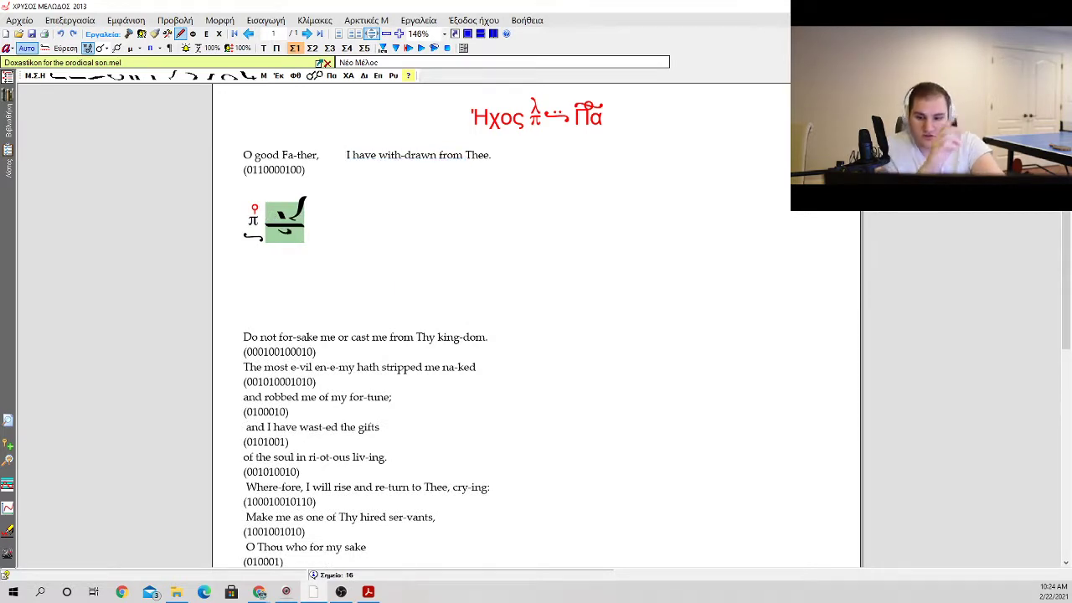
{"action": "left_click", "coordinate": [313, 224]}
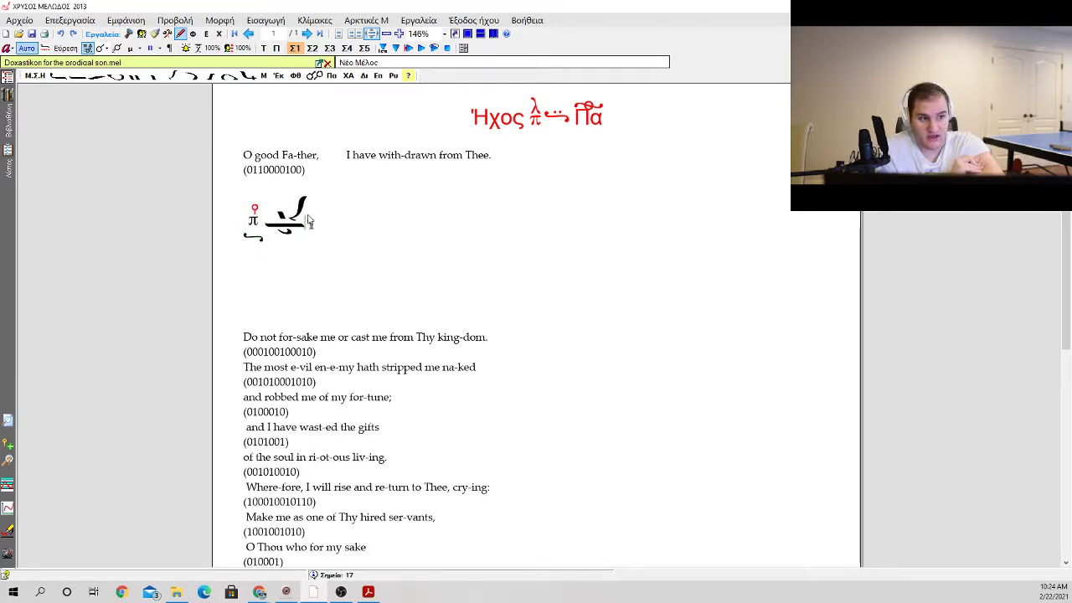
{"action": "left_click", "coordinate": [295, 209]}
{"action": "left_click", "coordinate": [300, 155]}
{"action": "left_click", "coordinate": [318, 193]}
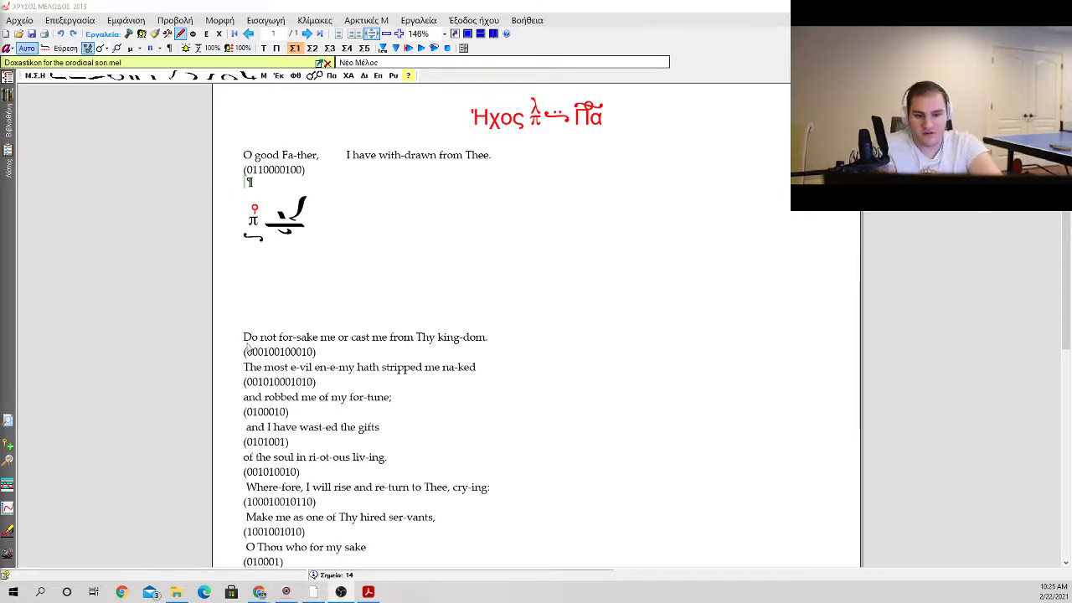
Step: Delete the ascent-of-6 neume and try an ison with a klasma in its place after the π sign
{"action": "left_click", "coordinate": [301, 220]}
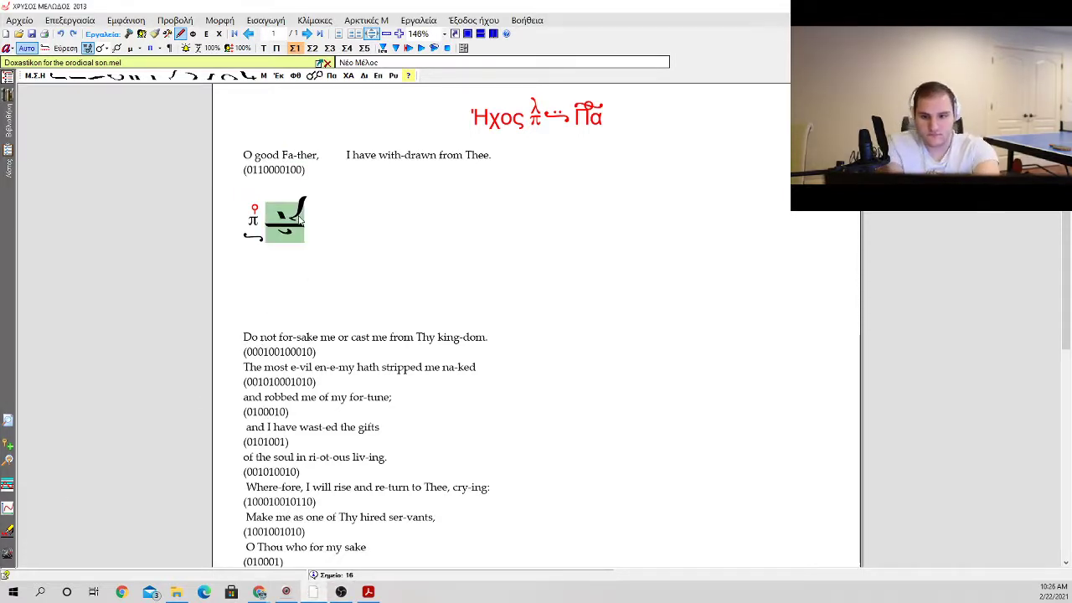
{"action": "key", "text": "Delete"}
{"action": "key", "text": "0"}
{"action": "key", "text": "Return"}
{"action": "key", "text": "k"}
{"action": "key", "text": "Return"}
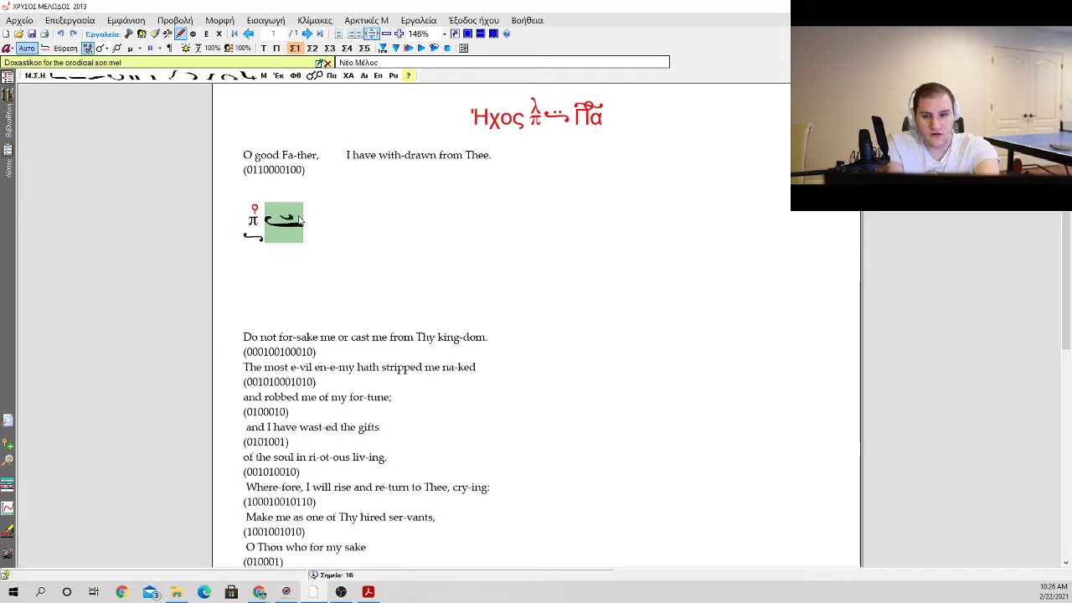
{"action": "key", "text": "BackSpace"}
{"action": "key", "text": "0"}
{"action": "key", "text": "Escape"}
{"action": "key", "text": "Left"}
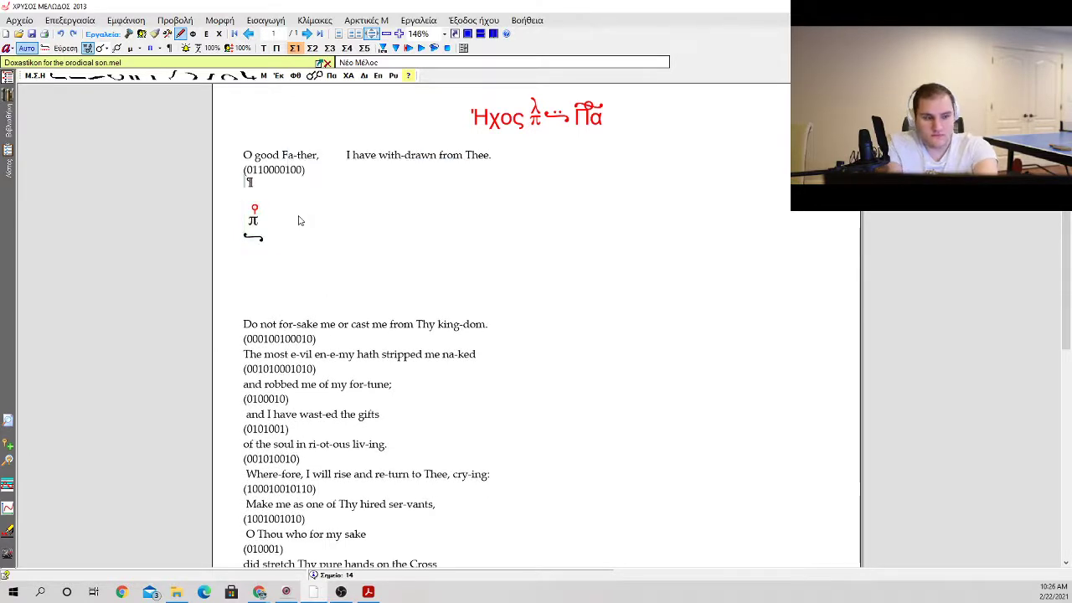
Step: Insert the ascent-of-3 neume from the Ανάβαση group directly after the π note sign
{"action": "key", "text": "Right"}
{"action": "key", "text": "0"}
{"action": "key", "text": "Down"}
{"action": "key", "text": "Down"}
{"action": "key", "text": "Down"}
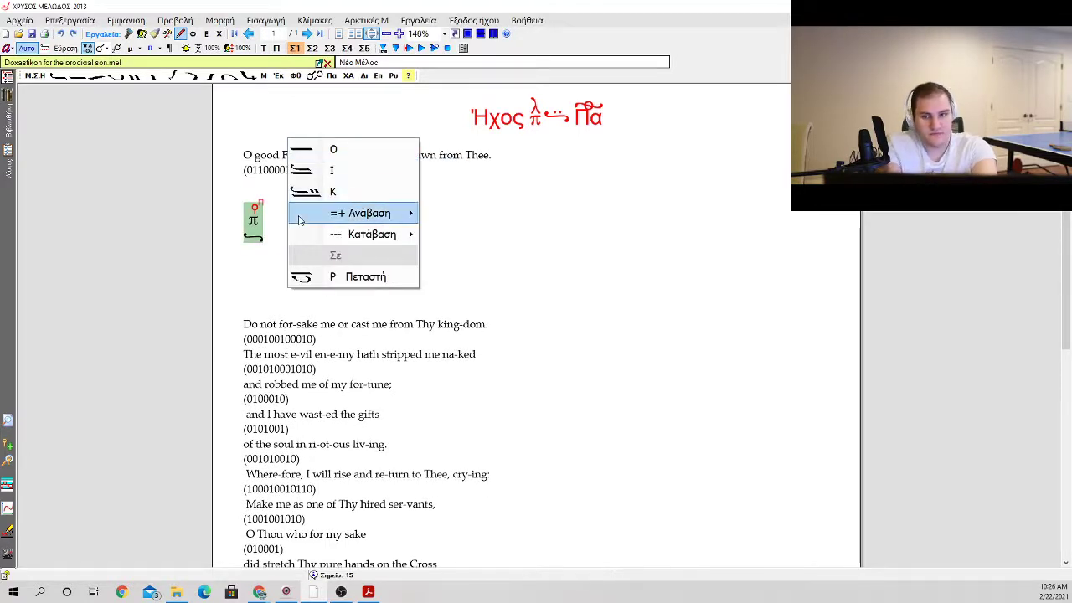
{"action": "key", "text": "Right"}
{"action": "key", "text": "Down"}
{"action": "key", "text": "Down"}
{"action": "key", "text": "Down"}
{"action": "key", "text": "Down"}
{"action": "key", "text": "Down"}
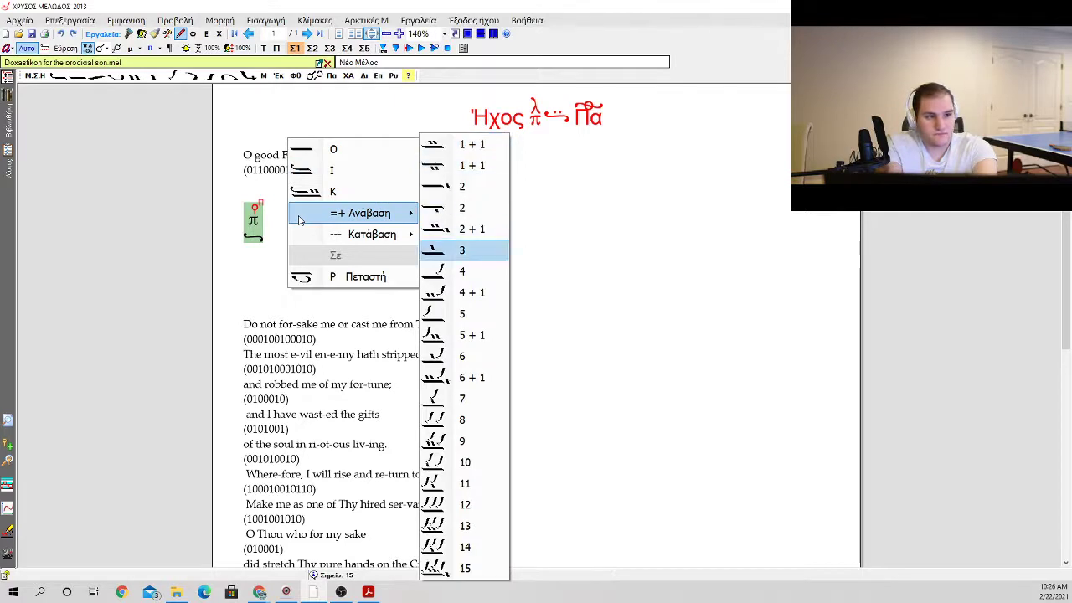
{"action": "key", "text": "Return"}
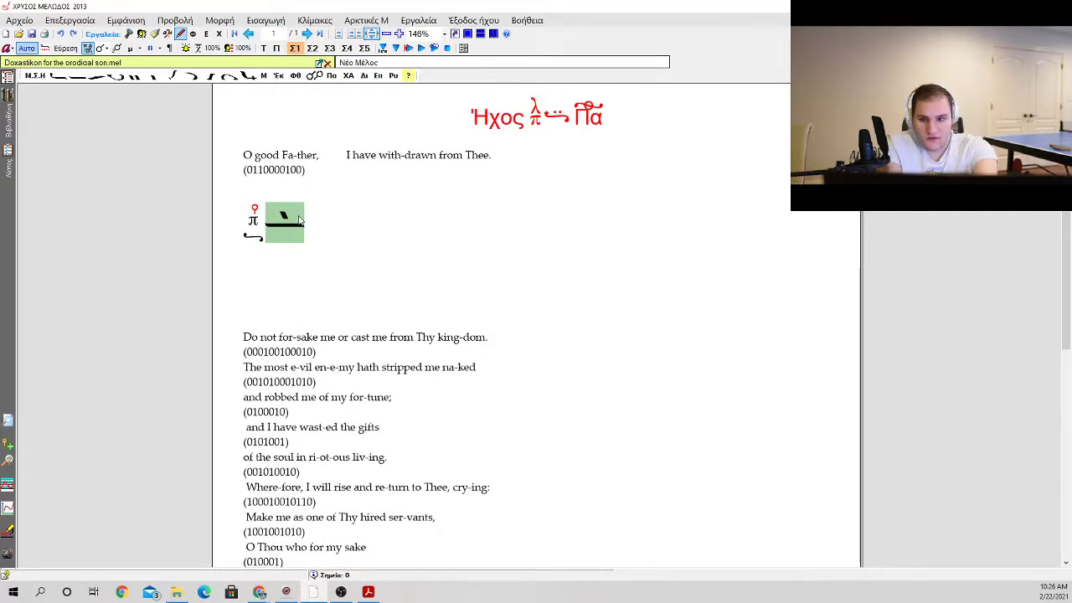
Step: Continue the notation line with an oligon, kentimata and a petasti
{"action": "key", "text": "0"}
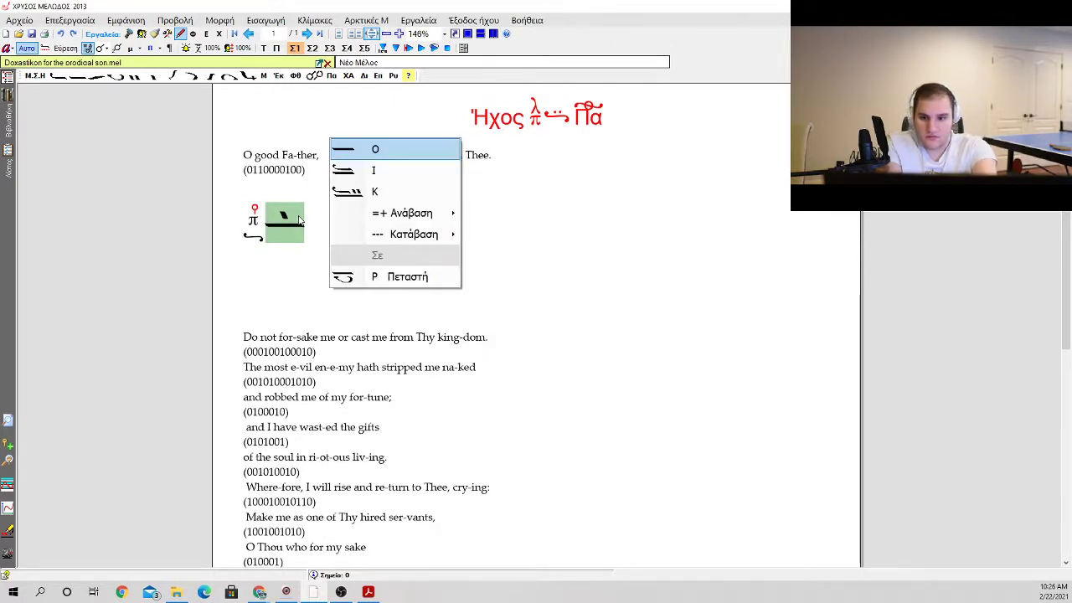
{"action": "key", "text": "Return"}
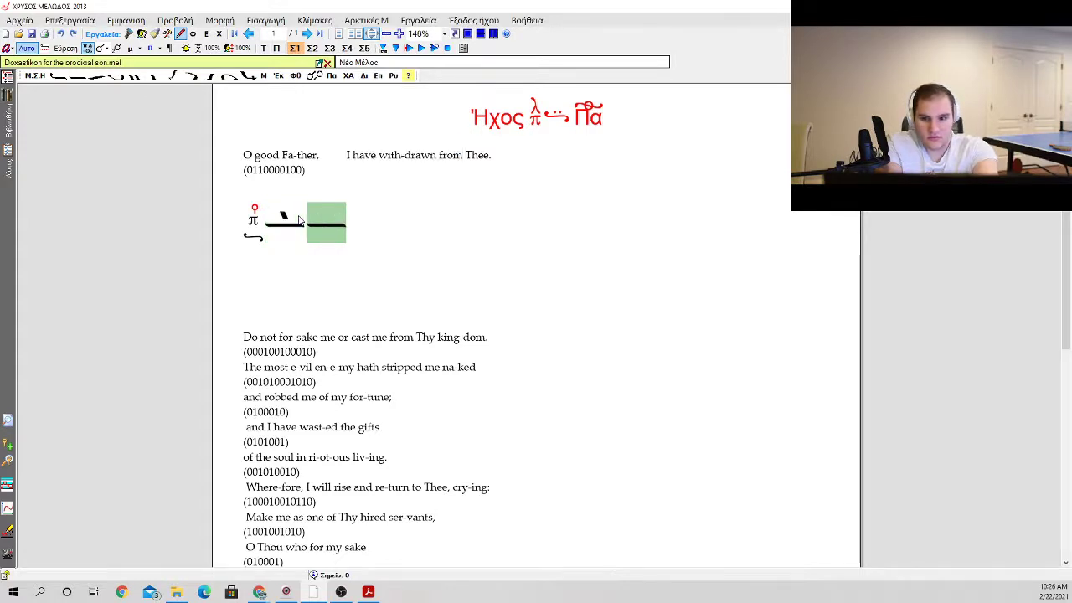
{"action": "key", "text": "k"}
{"action": "key", "text": "Return"}
{"action": "key", "text": "p"}
{"action": "key", "text": "Return"}
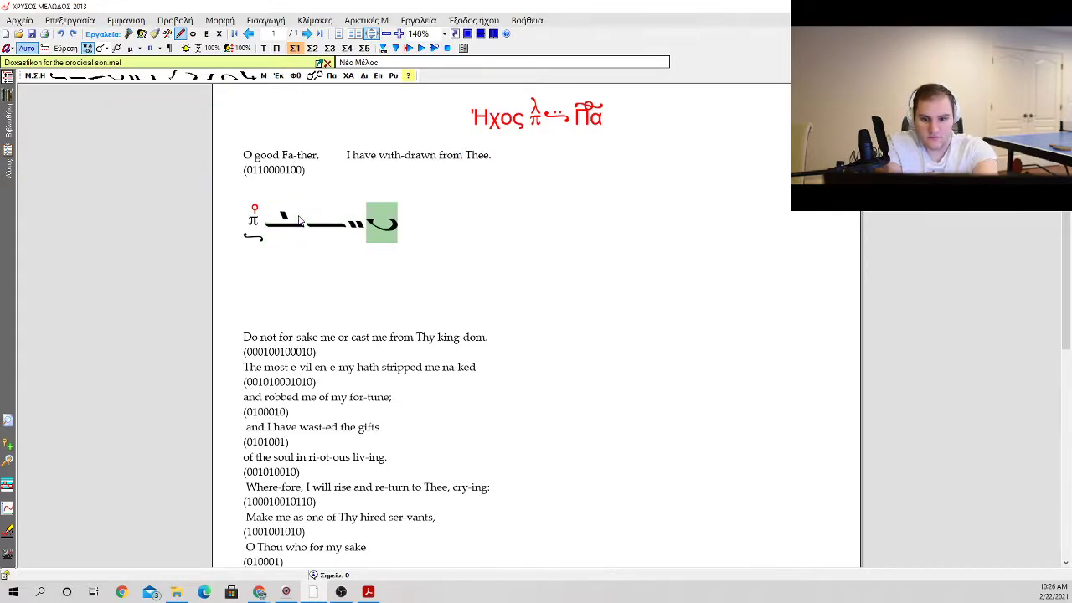
Step: Add a Ψηφιστό below the petasti and insert an apostrophos after it
{"action": "key", "text": "1"}
{"action": "key", "text": "Down"}
{"action": "key", "text": "Down"}
{"action": "key", "text": "Down"}
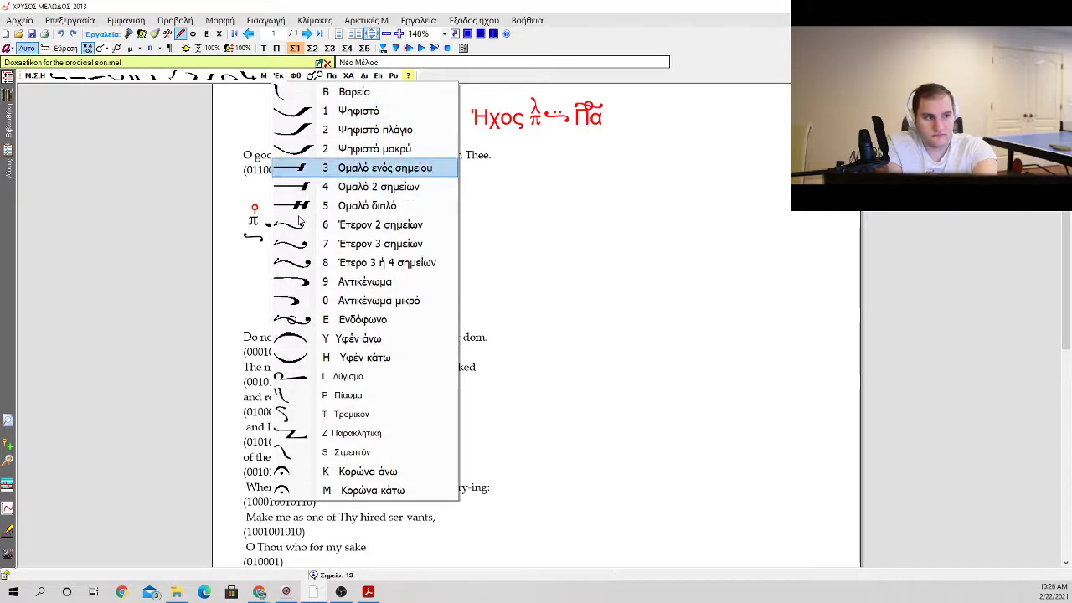
{"action": "key", "text": "Up"}
{"action": "key", "text": "Up"}
{"action": "key", "text": "Up"}
{"action": "key", "text": "Return"}
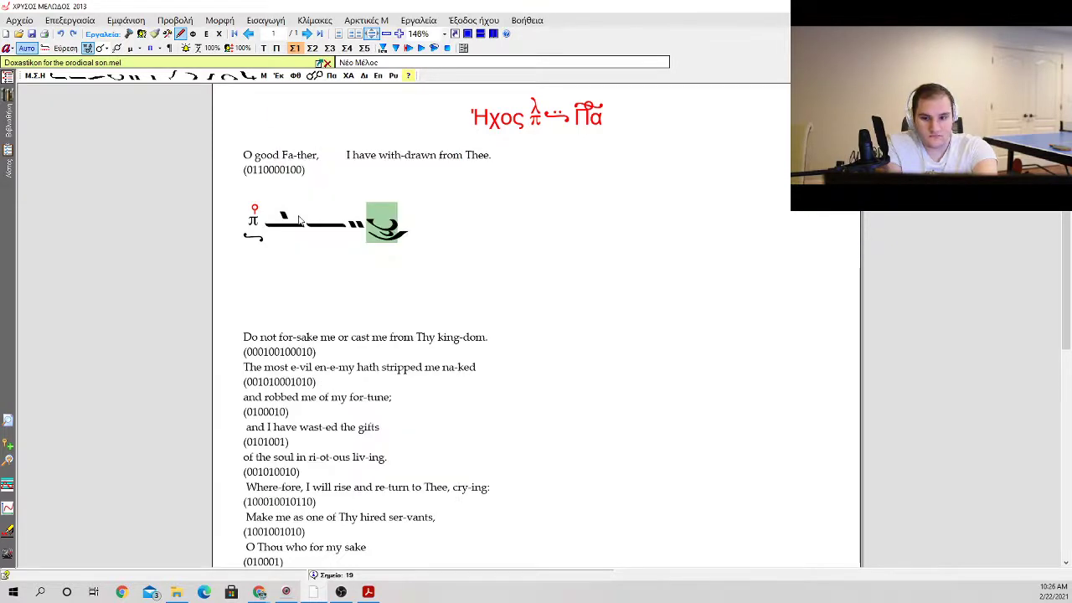
{"action": "key", "text": "a"}
{"action": "key", "text": "Return"}
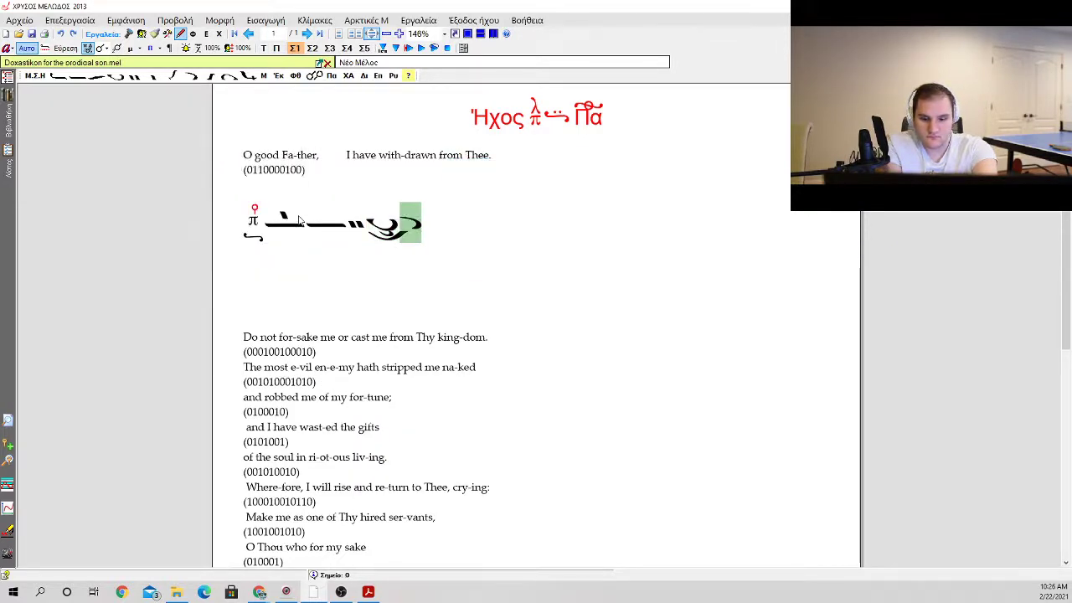
Step: Try a vareia and a klasma on the apostrophos, and remove them again
{"action": "key", "text": "b"}
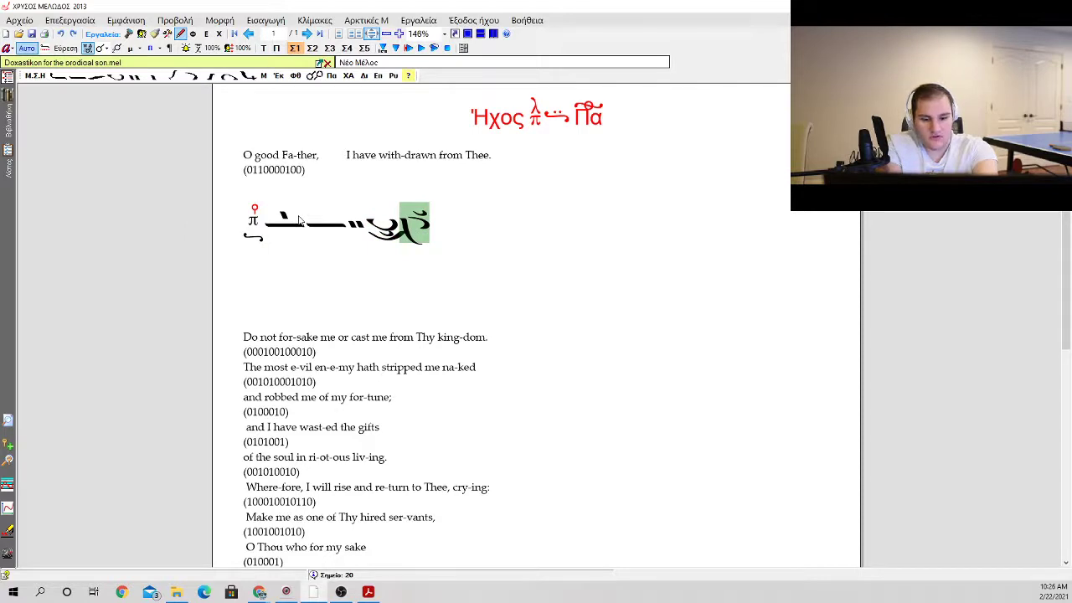
{"action": "key", "text": "g"}
{"action": "key", "text": "Escape"}
{"action": "key", "text": "ctrl+z"}
{"action": "key", "text": "ctrl+z"}
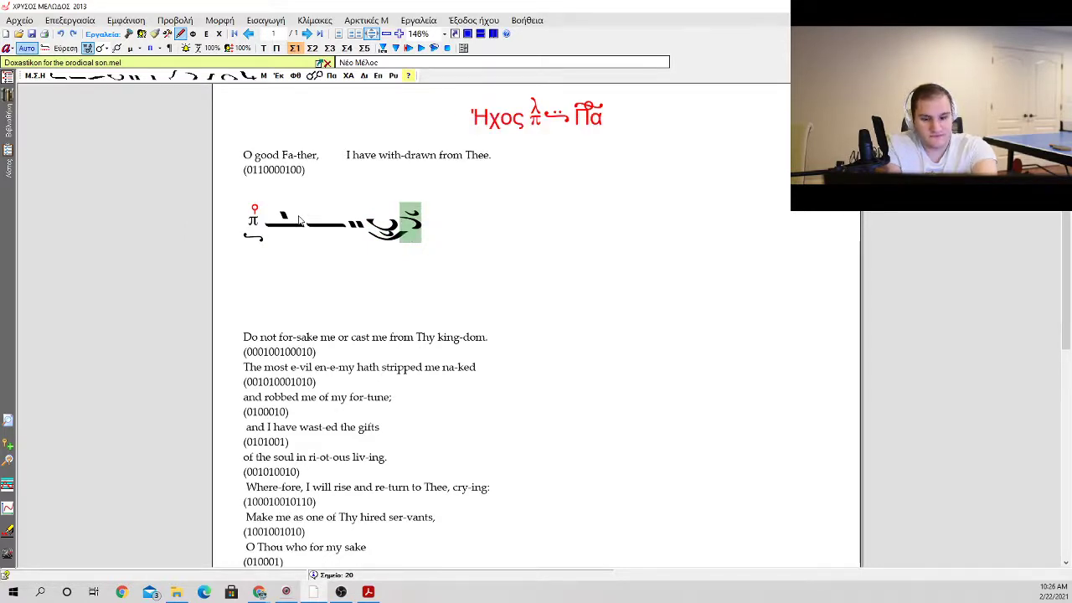
{"action": "key", "text": "k"}
{"action": "key", "text": "Escape"}
Step: Add a red gorgon above the apostrophos
{"action": "key", "text": "g"}
{"action": "key", "text": "Return"}
Step: Insert an ison after the apostrophos, with a vareia in front of it and a klasma above it
{"action": "key", "text": "Return"}
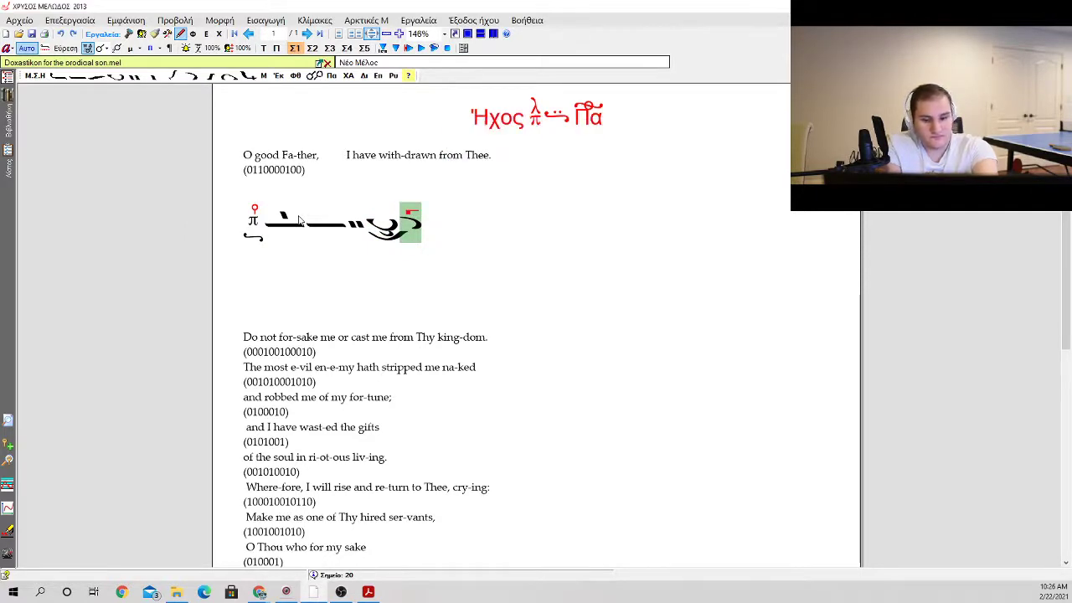
{"action": "key", "text": "0"}
{"action": "key", "text": "Return"}
{"action": "key", "text": "b"}
{"action": "key", "text": "k"}
{"action": "key", "text": "Return"}
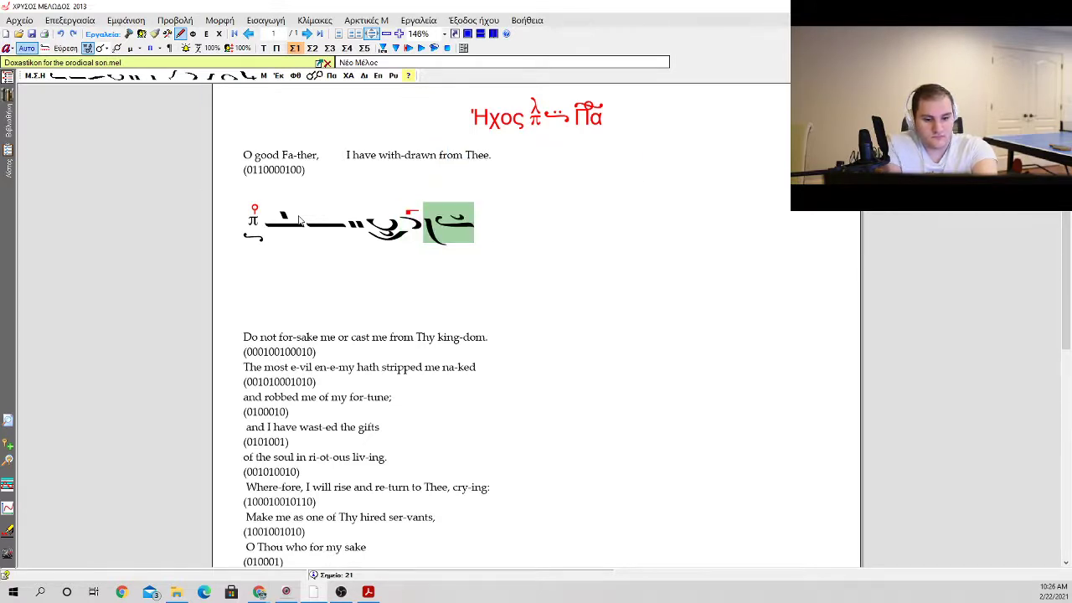
Step: Continue the line with a short slanted neume bearing a gorgon, an oligon with a gorgon and an Αντικένωμα, and an apostrophos
{"action": "key", "text": "minus"}
{"action": "key", "text": "0"}
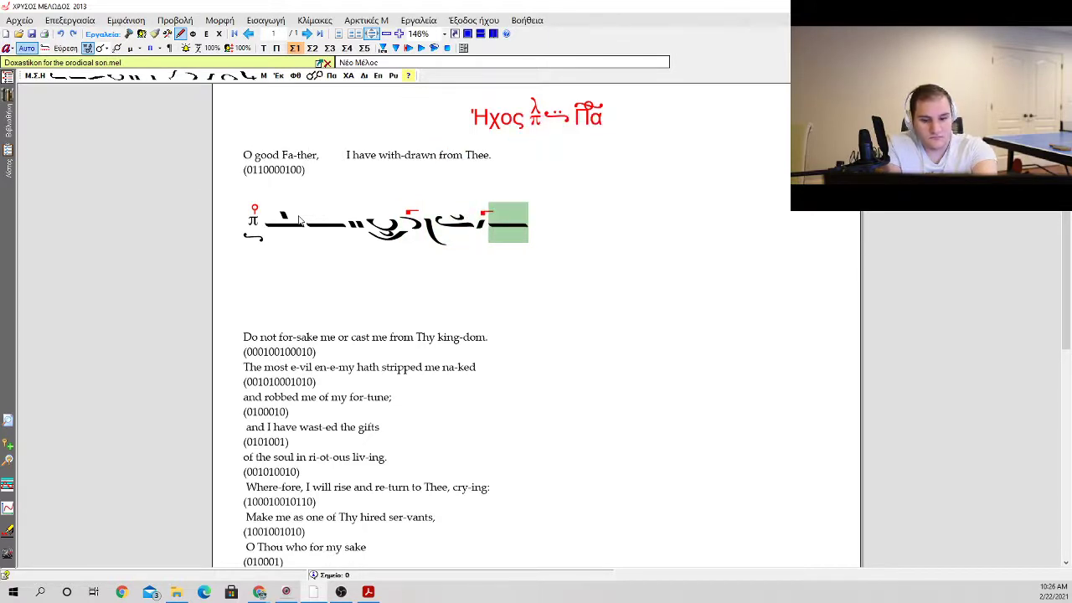
{"action": "key", "text": "a"}
{"action": "key", "text": "Return"}
{"action": "key", "text": "g"}
{"action": "key", "text": "Return"}
{"action": "key", "text": "Return"}
{"action": "key", "text": "minus"}
{"action": "key", "text": "Return"}
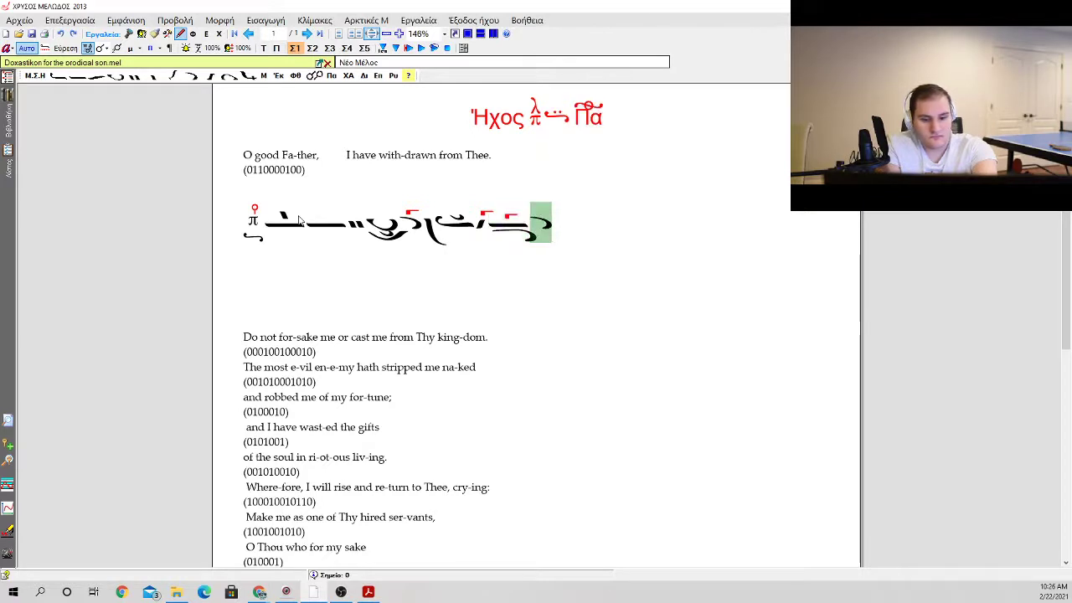
Step: Insert an ison after the last apostrophos and close the phrase with a Δι martyria
{"action": "key", "text": "0"}
{"action": "key", "text": "Return"}
{"action": "key", "text": "m"}
{"action": "key", "text": "Right"}
{"action": "key", "text": "Left"}
{"action": "key", "text": "Left"}
{"action": "key", "text": "Left"}
{"action": "key", "text": "Left"}
{"action": "key", "text": "Left"}
{"action": "key", "text": "Left"}
{"action": "key", "text": "Left"}
{"action": "key", "text": "Left"}
{"action": "key", "text": "Left"}
{"action": "key", "text": "Left"}
{"action": "key", "text": "Left"}
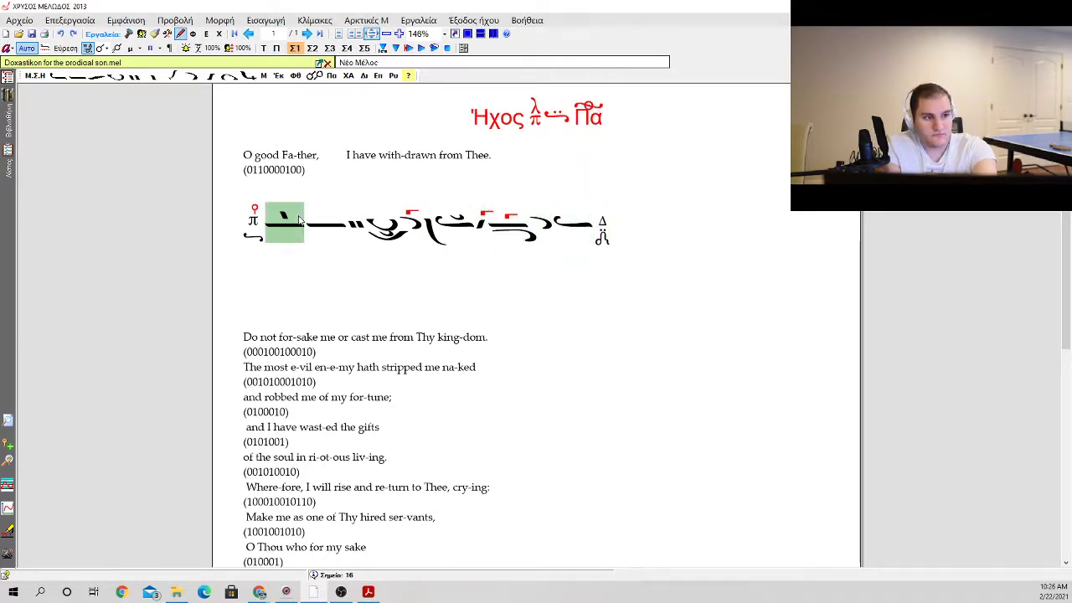
{"action": "key", "text": "Left"}
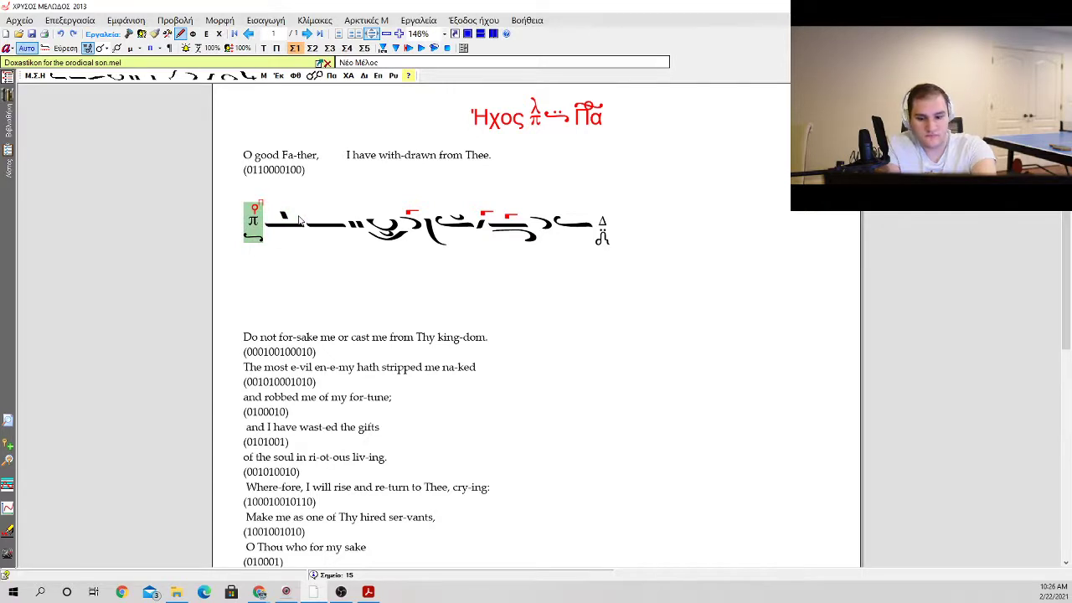
{"action": "key", "text": "k"}
{"action": "key", "text": "Escape"}
{"action": "key", "text": "End"}
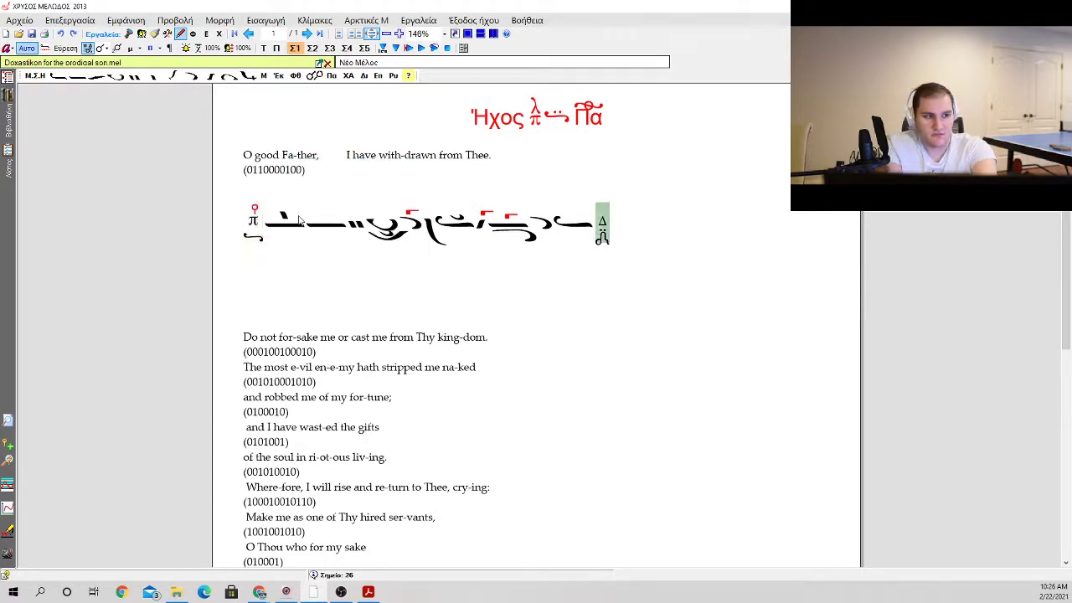
{"action": "key", "text": "Left"}
{"action": "key", "text": "Right"}
{"action": "key", "text": "Left"}
{"action": "key", "text": "Left"}
{"action": "key", "text": "Left"}
{"action": "key", "text": "Left"}
{"action": "key", "text": "Left"}
{"action": "key", "text": "Left"}
{"action": "key", "text": "Left"}
{"action": "key", "text": "Left"}
{"action": "key", "text": "Left"}
{"action": "key", "text": "Left"}
{"action": "key", "text": "Left"}
{"action": "key", "text": "Left"}
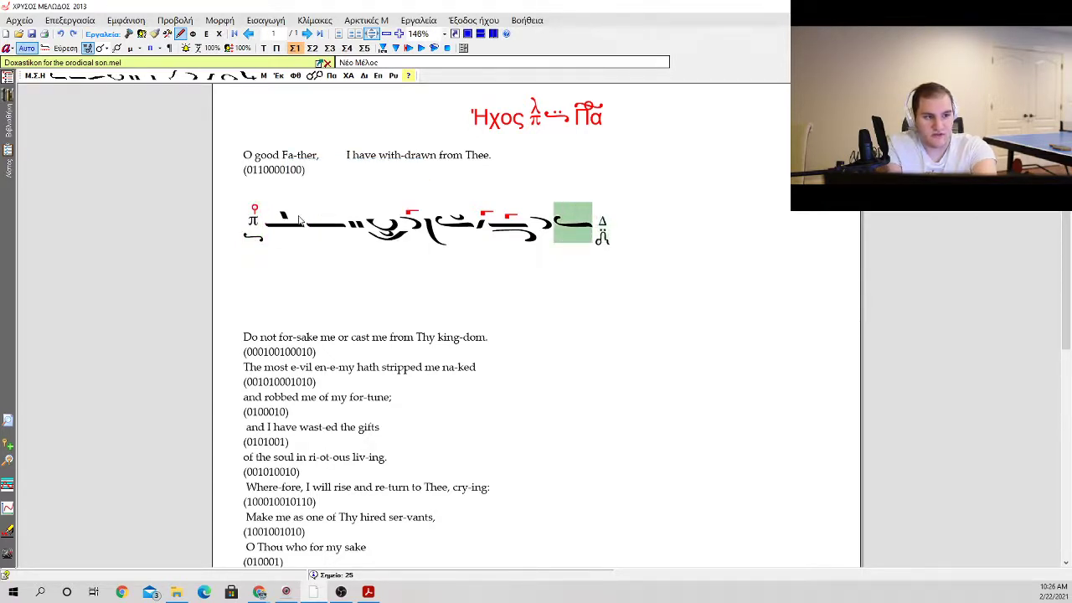
Step: Remove the red fthora from the opening πα martyria of the phrase
{"action": "key", "text": "Right"}
{"action": "key", "text": "g"}
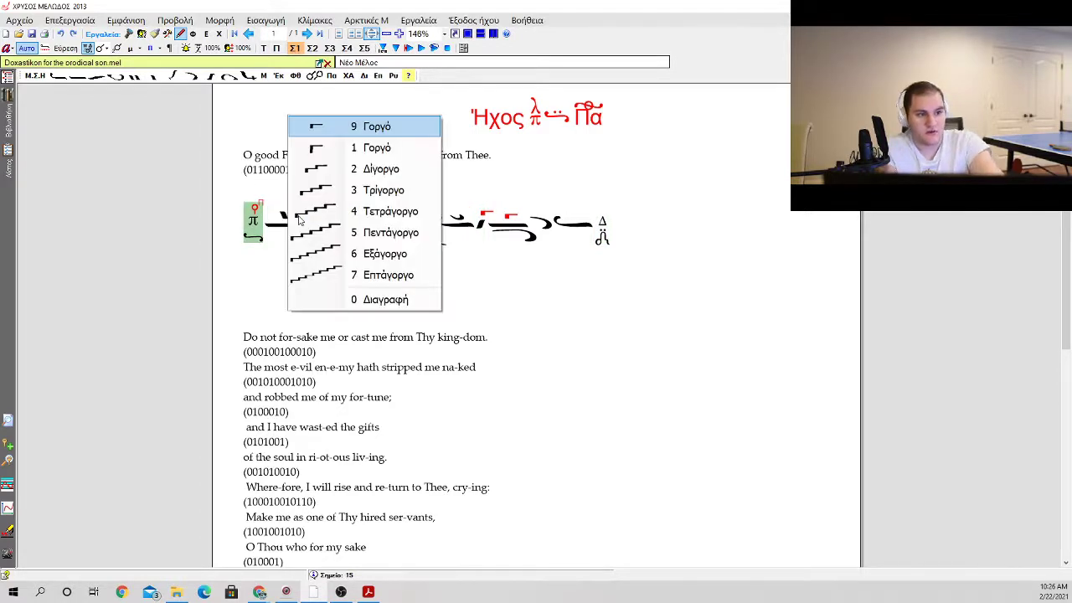
{"action": "key", "text": "Escape"}
{"action": "key", "text": "f"}
{"action": "key", "text": "Escape"}
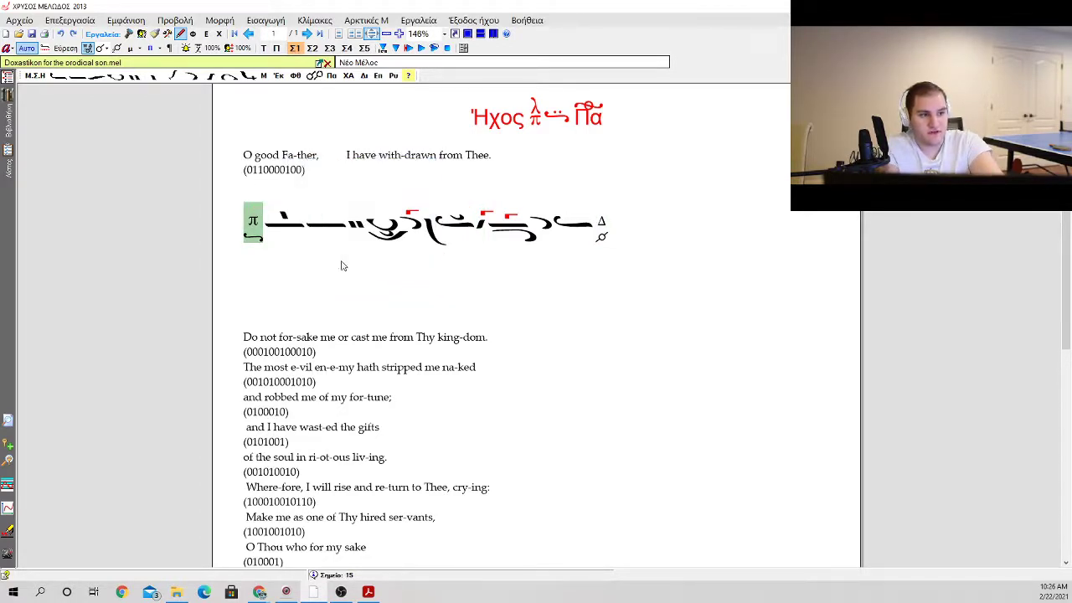
Step: Place a red diatonic (Διατονική) fthora above the second oligon of the phrase
{"action": "left_click", "coordinate": [332, 229]}
{"action": "key", "text": "f"}
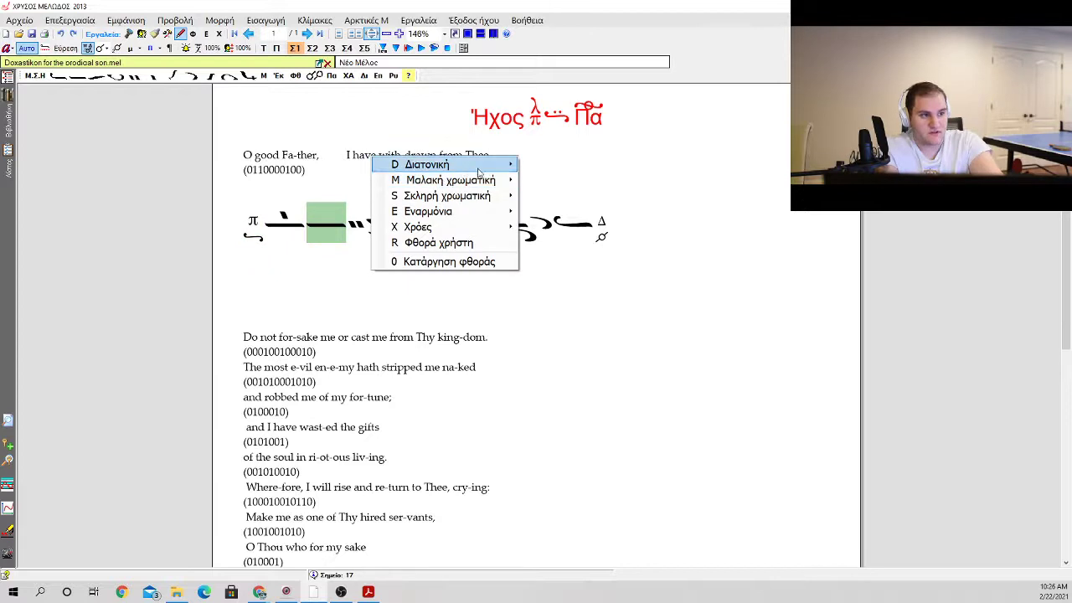
{"action": "mouse_move", "coordinate": [481, 167]}
{"action": "left_click", "coordinate": [537, 274]}
{"action": "left_click", "coordinate": [526, 269]}
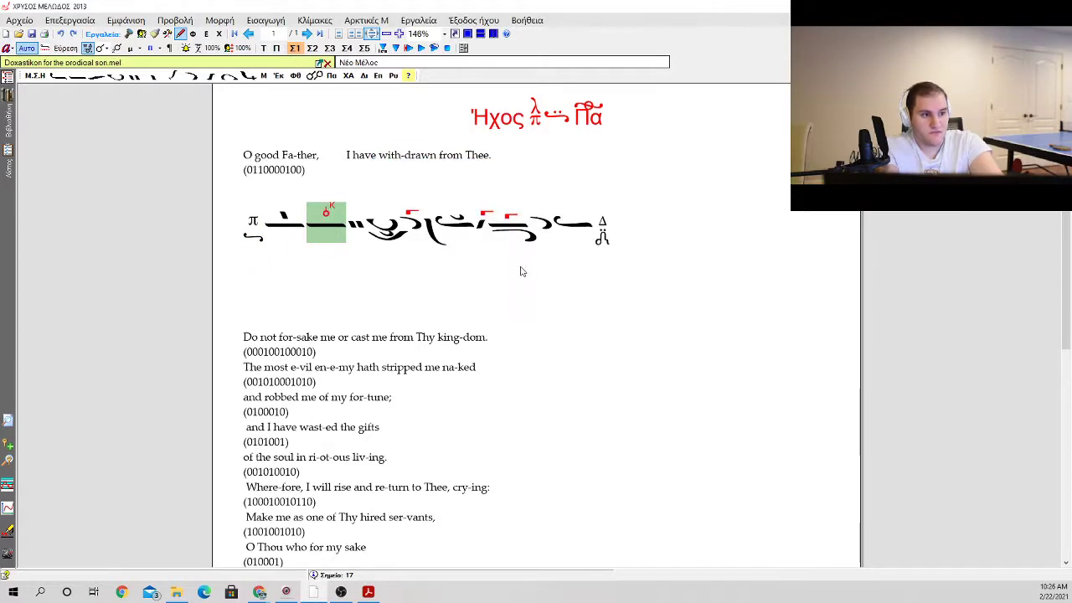
Step: Try to fill the lyric line with the copied prayer text, starting beneath the first oligon
{"action": "left_click", "coordinate": [282, 239]}
{"action": "left_click", "coordinate": [324, 235]}
{"action": "left_click", "coordinate": [350, 236]}
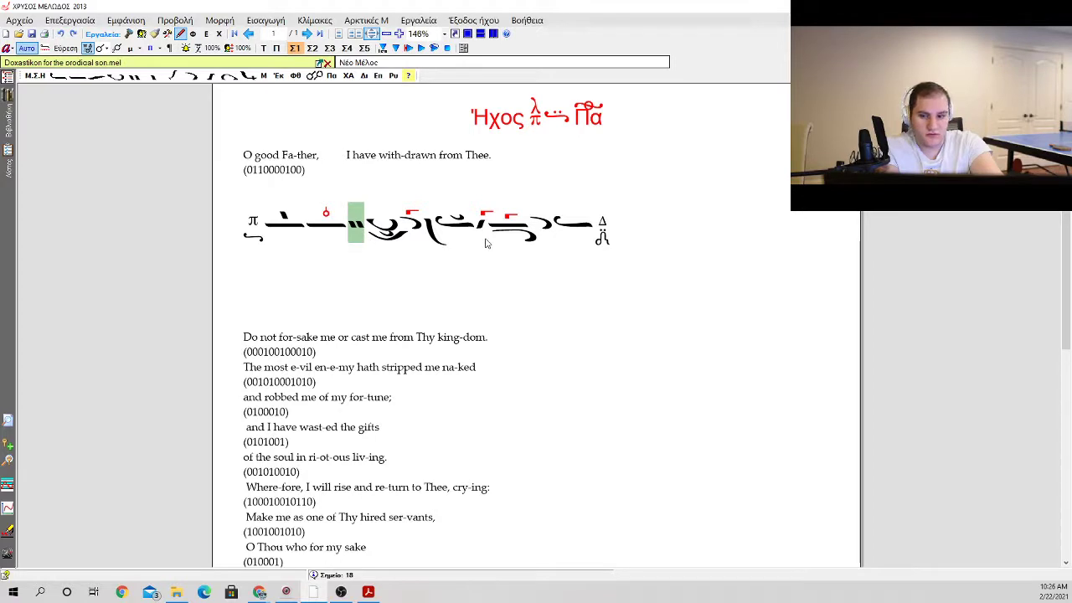
{"action": "left_click", "coordinate": [302, 236]}
{"action": "left_click", "coordinate": [304, 236]}
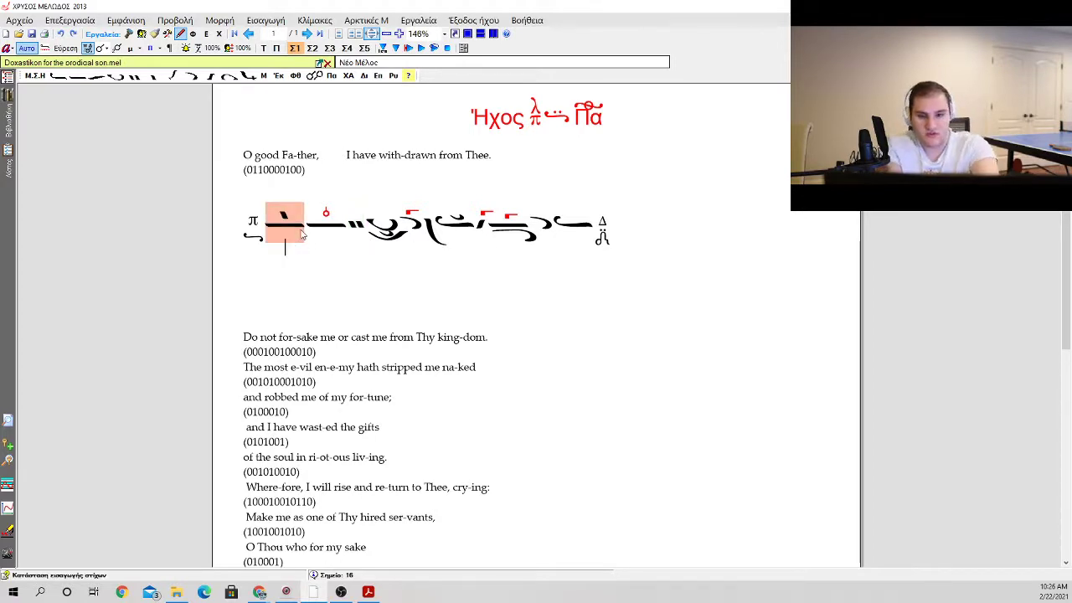
{"action": "left_click_drag", "start_coordinate": [320, 156], "coordinate": [249, 157]}
{"action": "left_click", "coordinate": [283, 226]}
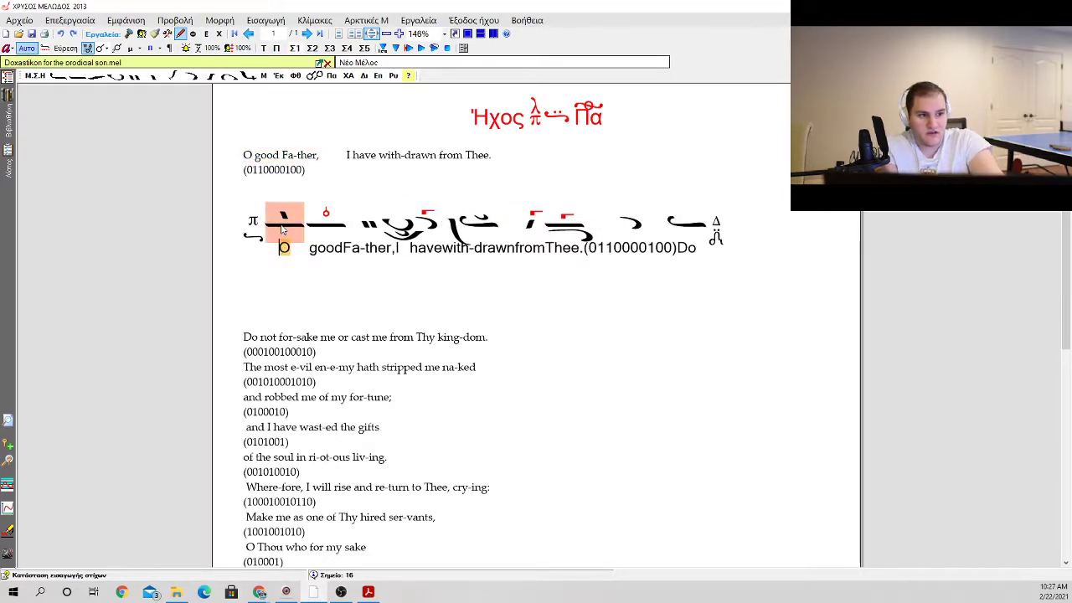
Step: Try to trim the surplus prayer text and stress digits from the end of the lyric line
{"action": "left_click", "coordinate": [686, 240]}
{"action": "key", "text": "BackSpace"}
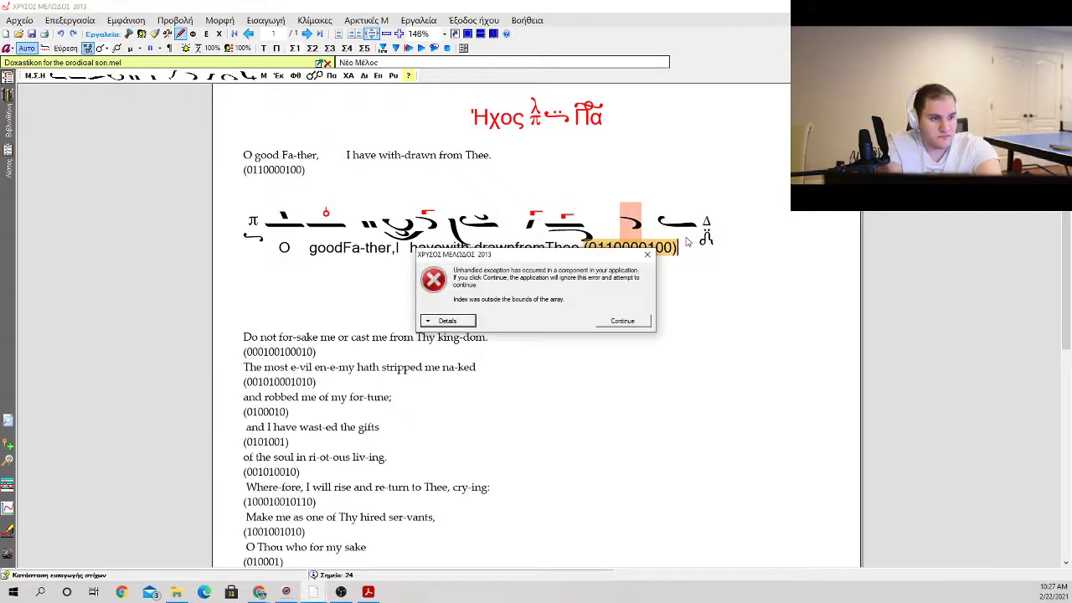
{"action": "key", "text": "Return"}
{"action": "key", "text": "BackSpace"}
{"action": "key", "text": "BackSpace"}
{"action": "key", "text": "BackSpace"}
{"action": "key", "text": "BackSpace"}
{"action": "key", "text": "BackSpace"}
{"action": "key", "text": "BackSpace"}
{"action": "key", "text": "BackSpace"}
{"action": "key", "text": "BackSpace"}
{"action": "key", "text": "BackSpace"}
{"action": "key", "text": "BackSpace"}
{"action": "key", "text": "BackSpace"}
{"action": "key", "text": "BackSpace"}
{"action": "key", "text": "BackSpace"}
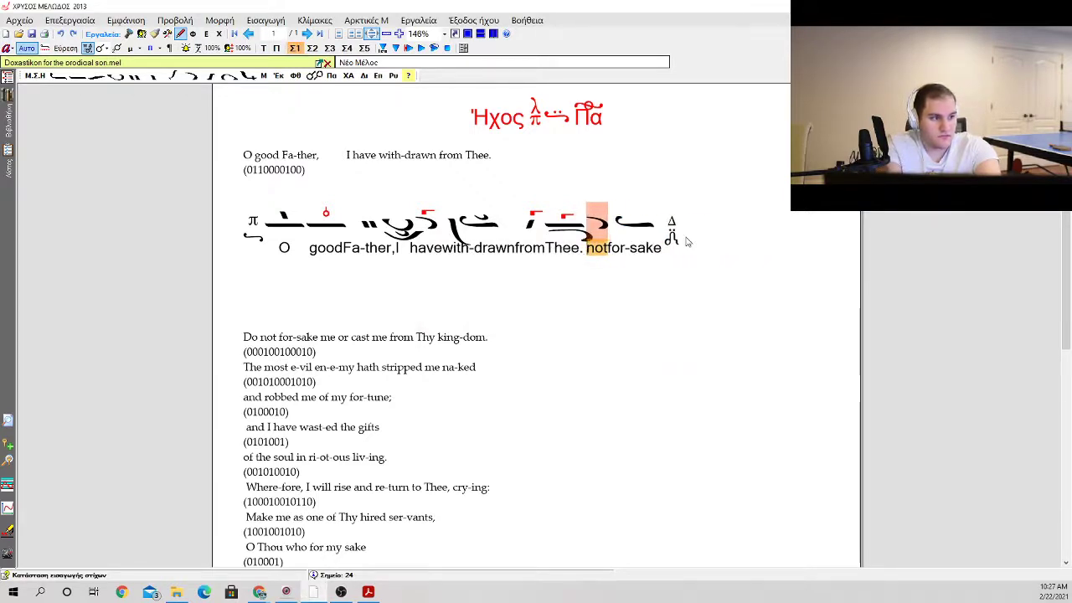
{"action": "key", "text": "Return"}
{"action": "key", "text": "BackSpace"}
{"action": "key", "text": "BackSpace"}
{"action": "key", "text": "BackSpace"}
{"action": "key", "text": "BackSpace"}
{"action": "key", "text": "Delete"}
{"action": "key", "text": "Delete"}
{"action": "key", "text": "Delete"}
{"action": "key", "text": "Delete"}
{"action": "key", "text": "Delete"}
{"action": "key", "text": "Delete"}
{"action": "key", "text": "Delete"}
{"action": "key", "text": "Delete"}
{"action": "key", "text": "Delete"}
{"action": "key", "text": "Delete"}
{"action": "key", "text": "Delete"}
{"action": "key", "text": "Delete"}
{"action": "key", "text": "Delete"}
{"action": "key", "text": "Delete"}
{"action": "key", "text": "Delete"}
{"action": "key", "text": "Delete"}
{"action": "key", "text": "Delete"}
{"action": "key", "text": "Delete"}
{"action": "key", "text": "Delete"}
{"action": "key", "text": "Delete"}
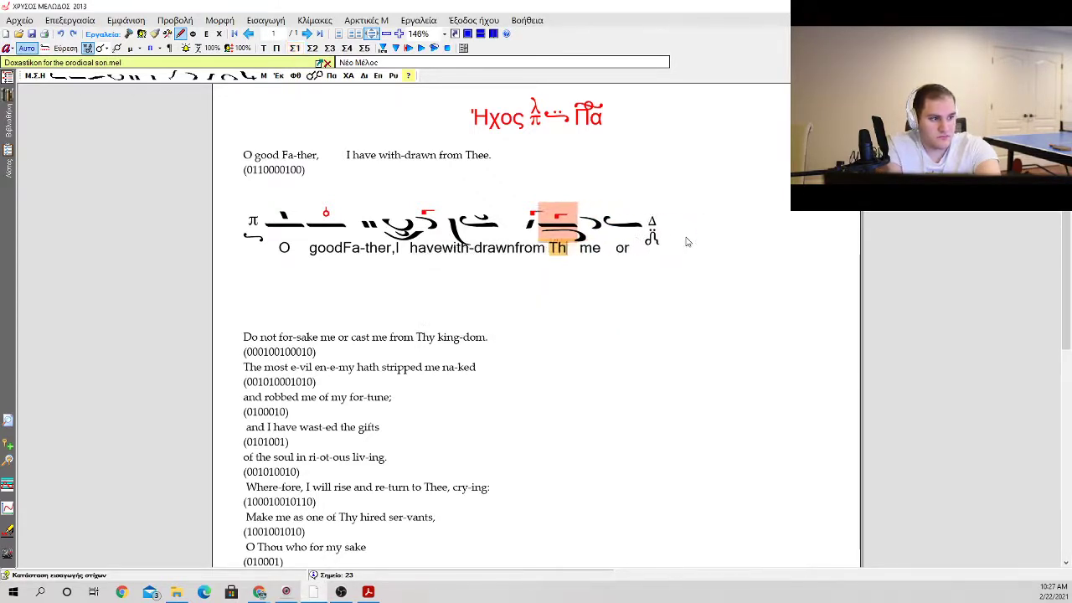
{"action": "key", "text": "BackSpace"}
{"action": "key", "text": "Delete"}
{"action": "key", "text": "Delete"}
{"action": "key", "text": "Delete"}
{"action": "key", "text": "Delete"}
{"action": "key", "text": "Delete"}
{"action": "key", "text": "Delete"}
{"action": "key", "text": "Delete"}
{"action": "key", "text": "Delete"}
{"action": "key", "text": "Delete"}
{"action": "key", "text": "Delete"}
{"action": "key", "text": "Delete"}
{"action": "key", "text": "Delete"}
{"action": "key", "text": "Delete"}
{"action": "key", "text": "Delete"}
{"action": "key", "text": "Delete"}
{"action": "key", "text": "Delete"}
{"action": "key", "text": "Delete"}
{"action": "key", "text": "Delete"}
{"action": "key", "text": "Delete"}
{"action": "key", "text": "Delete"}
{"action": "key", "text": "Delete"}
{"action": "key", "text": "Delete"}
{"action": "key", "text": "Delete"}
{"action": "key", "text": "Delete"}
{"action": "key", "text": "Delete"}
{"action": "key", "text": "Delete"}
{"action": "key", "text": "Delete"}
{"action": "key", "text": "Delete"}
{"action": "key", "text": "Delete"}
{"action": "key", "text": "Delete"}
{"action": "key", "text": "Delete"}
{"action": "key", "text": "Delete"}
{"action": "key", "text": "Delete"}
{"action": "key", "text": "Delete"}
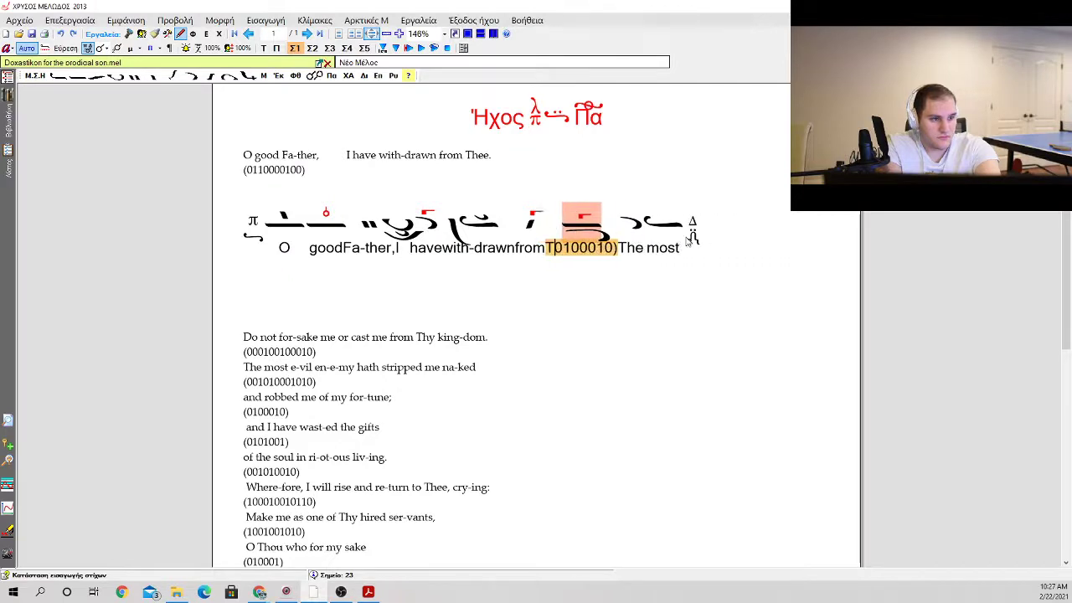
Step: Undo the inserted lyrics and their deletions, keeping the neumes with the fthora on the second oligon
{"action": "key", "text": "ctrl+z"}
{"action": "key", "text": "ctrl+z"}
{"action": "key", "text": "ctrl+z"}
{"action": "key", "text": "ctrl+z"}
{"action": "key", "text": "ctrl+z"}
{"action": "key", "text": "ctrl+z"}
{"action": "key", "text": "ctrl+z"}
{"action": "key", "text": "ctrl+z"}
{"action": "key", "text": "ctrl+z"}
{"action": "key", "text": "ctrl+z"}
{"action": "key", "text": "ctrl+z"}
{"action": "key", "text": "ctrl+z"}
{"action": "key", "text": "ctrl+z"}
{"action": "key", "text": "ctrl+z"}
{"action": "key", "text": "ctrl+z"}
{"action": "key", "text": "ctrl+z"}
{"action": "key", "text": "ctrl+z"}
{"action": "key", "text": "ctrl+z"}
{"action": "key", "text": "ctrl+z"}
{"action": "key", "text": "ctrl+z"}
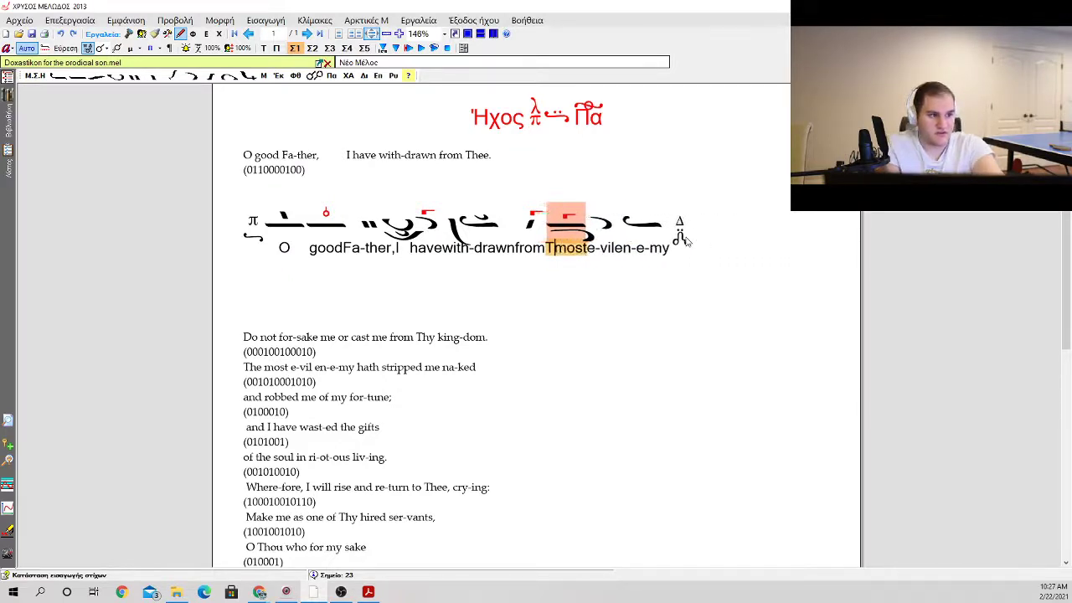
{"action": "key", "text": "ctrl+z"}
{"action": "key", "text": "ctrl+z"}
{"action": "key", "text": "ctrl+z"}
{"action": "key", "text": "ctrl+z"}
{"action": "key", "text": "ctrl+z"}
{"action": "key", "text": "ctrl+z"}
{"action": "key", "text": "ctrl+z"}
{"action": "key", "text": "ctrl+z"}
{"action": "key", "text": "ctrl+z"}
{"action": "key", "text": "ctrl+z"}
{"action": "key", "text": "ctrl+z"}
{"action": "key", "text": "ctrl+z"}
{"action": "key", "text": "ctrl+z"}
{"action": "key", "text": "ctrl+z"}
{"action": "key", "text": "ctrl+z"}
{"action": "key", "text": "ctrl+z"}
{"action": "key", "text": "ctrl+z"}
{"action": "key", "text": "ctrl+z"}
{"action": "key", "text": "ctrl+z"}
{"action": "key", "text": "ctrl+z"}
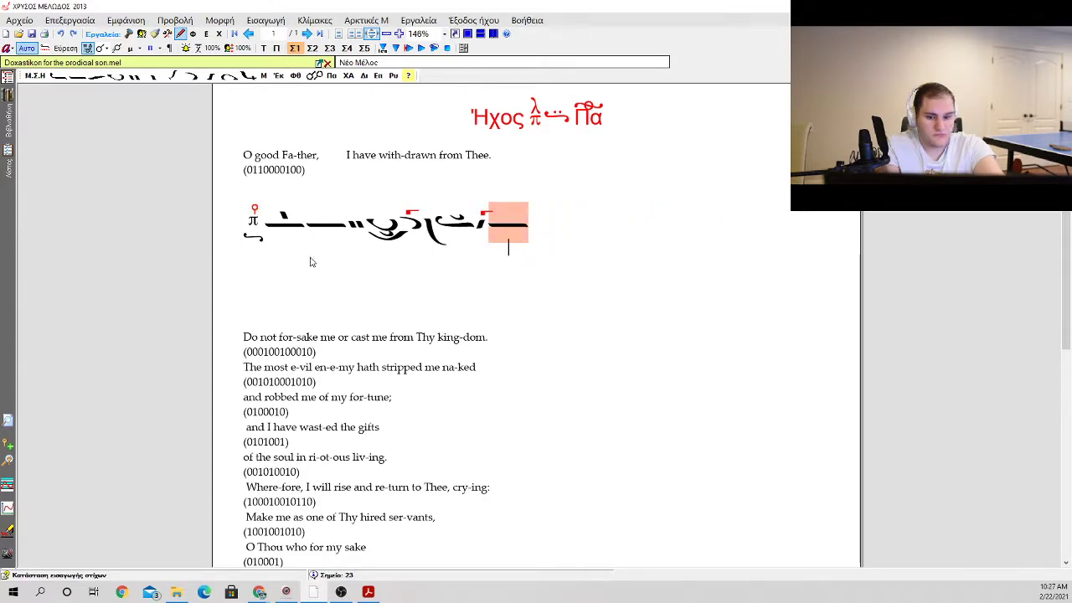
{"action": "key", "text": "ctrl+z"}
{"action": "key", "text": "ctrl+z"}
{"action": "key", "text": "ctrl+z"}
{"action": "key", "text": "ctrl+z"}
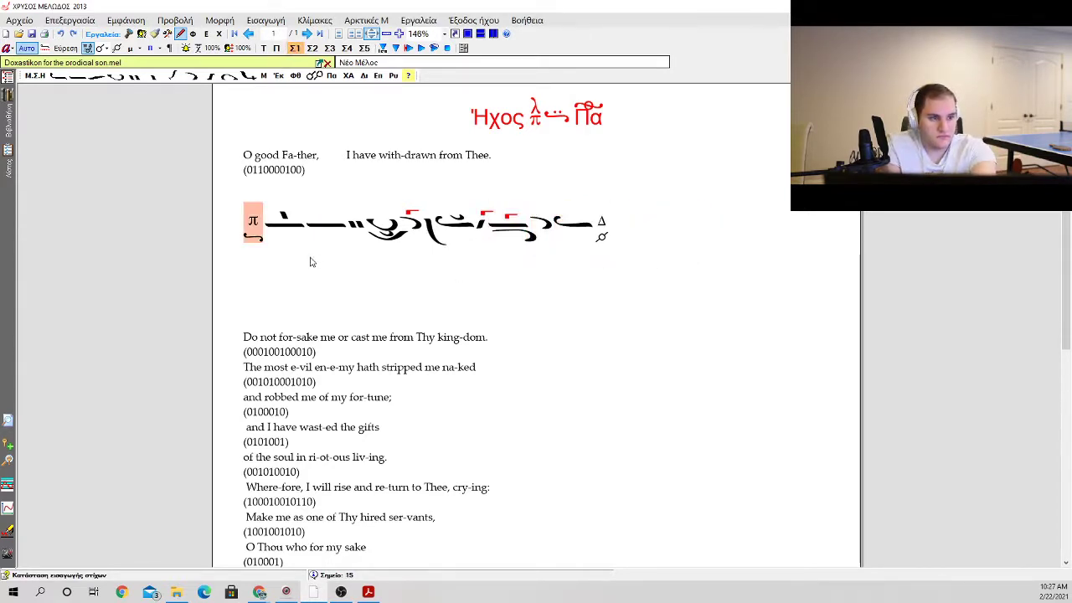
{"action": "key", "text": "ctrl+z"}
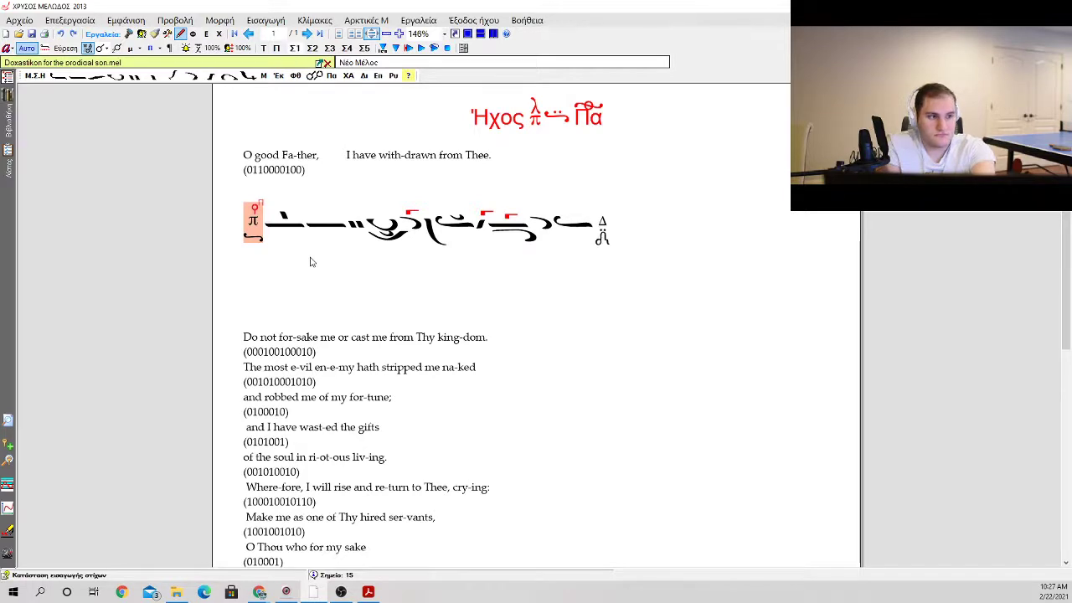
{"action": "key", "text": "ctrl+z"}
{"action": "key", "text": "ctrl+z"}
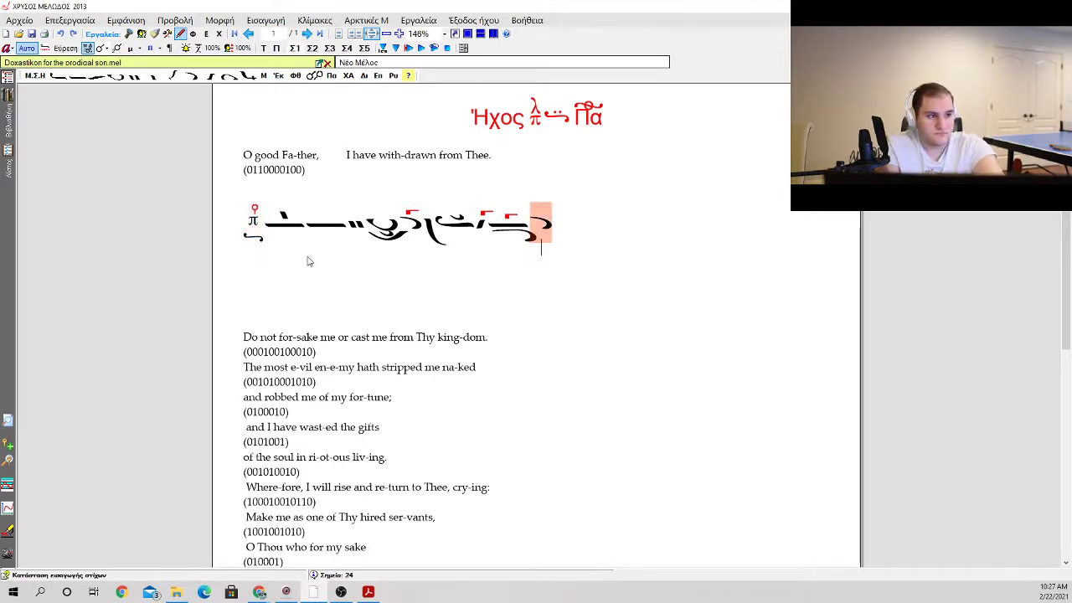
{"action": "key", "text": "ctrl+z"}
{"action": "key", "text": "ctrl+z"}
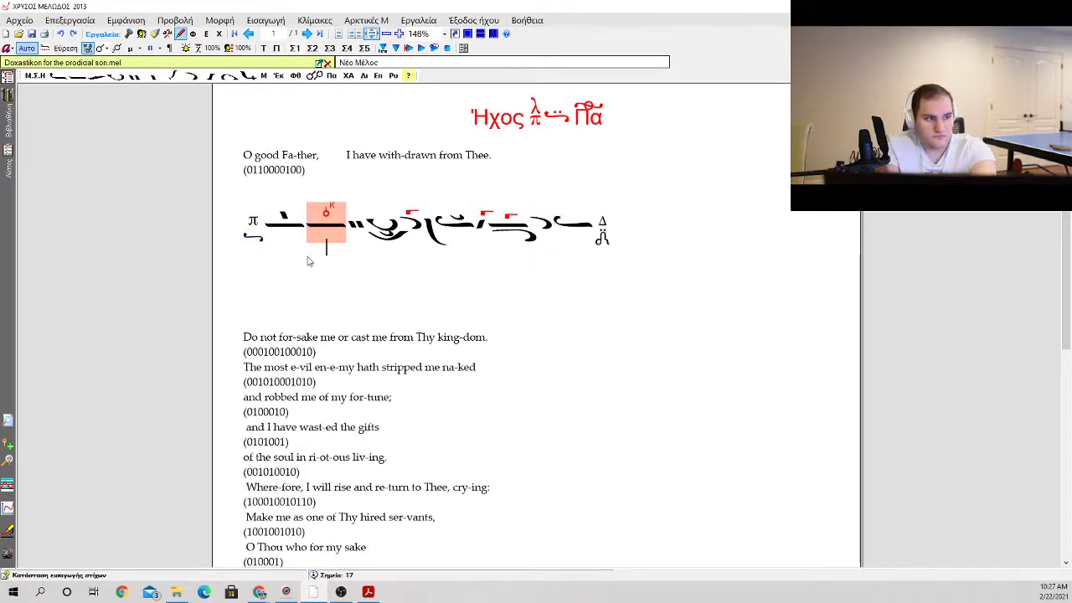
{"action": "key", "text": "ctrl+z"}
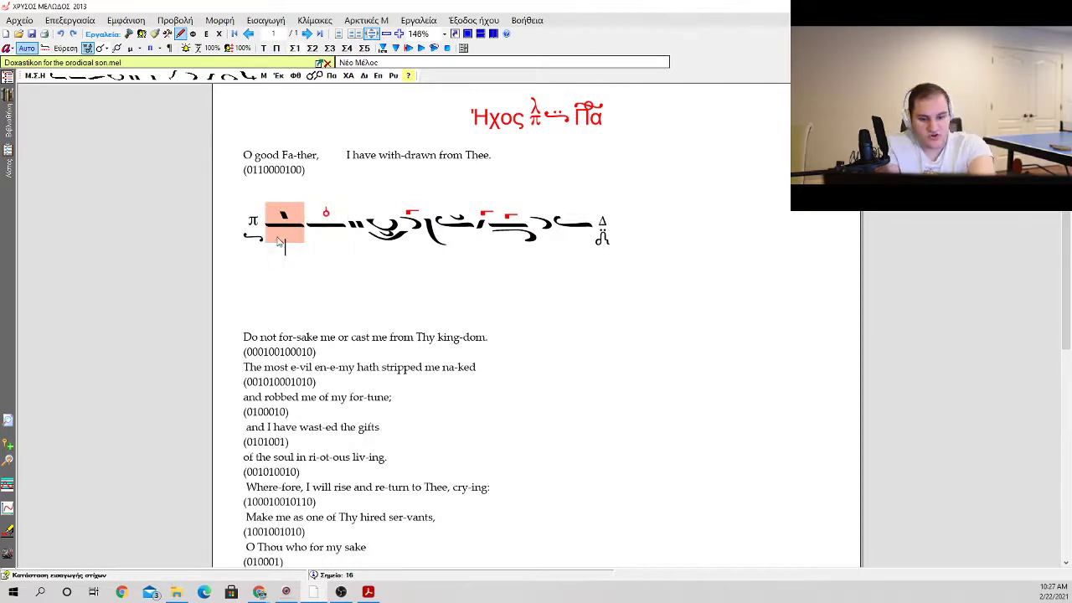
Step: Enter the lyric "O" beneath the first oligon and "good" beneath the second one
{"action": "key", "text": "ctrl+y"}
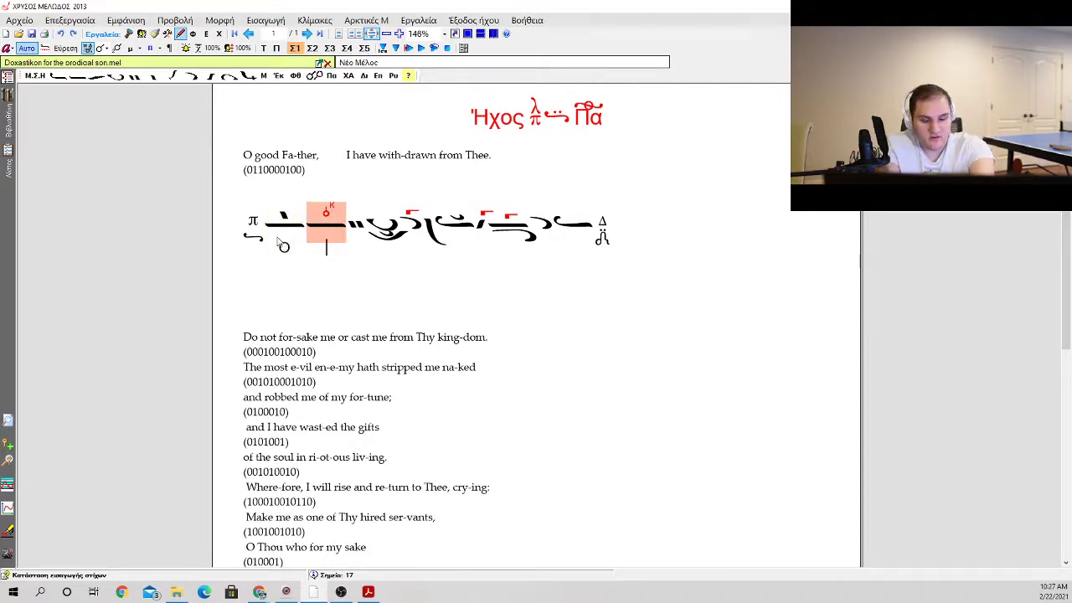
{"action": "type", "text": "good"}
{"action": "key", "text": "space"}
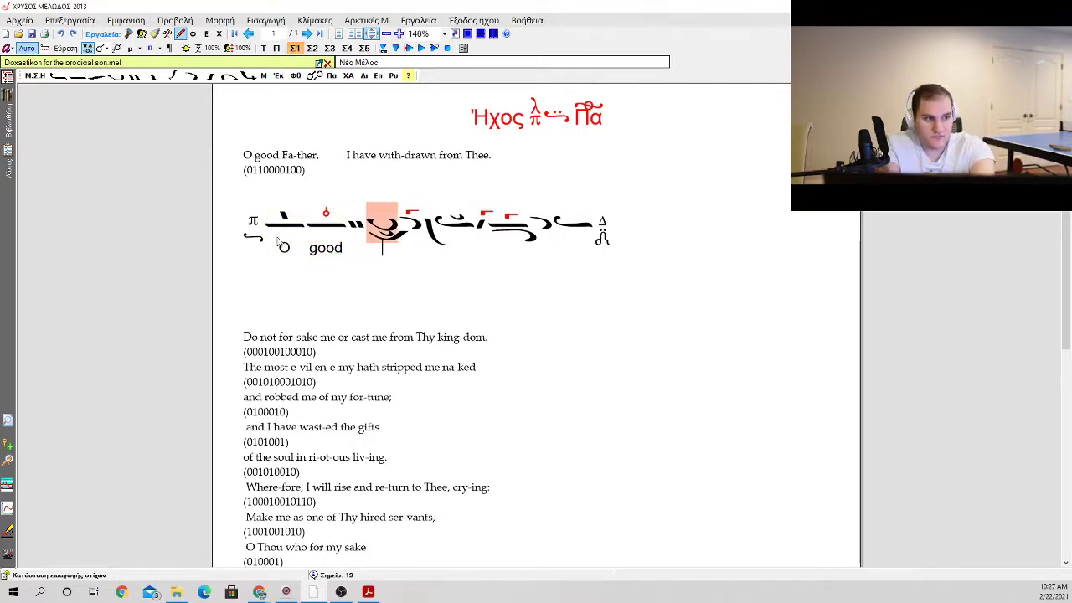
Step: Enter "Fa" beneath the ison with the vareia and "ther" beneath the final ison, and add a klasma to that final ison
{"action": "key", "text": "space"}
{"action": "key", "text": "space"}
{"action": "type", "text": "Fa"}
{"action": "key", "text": "space"}
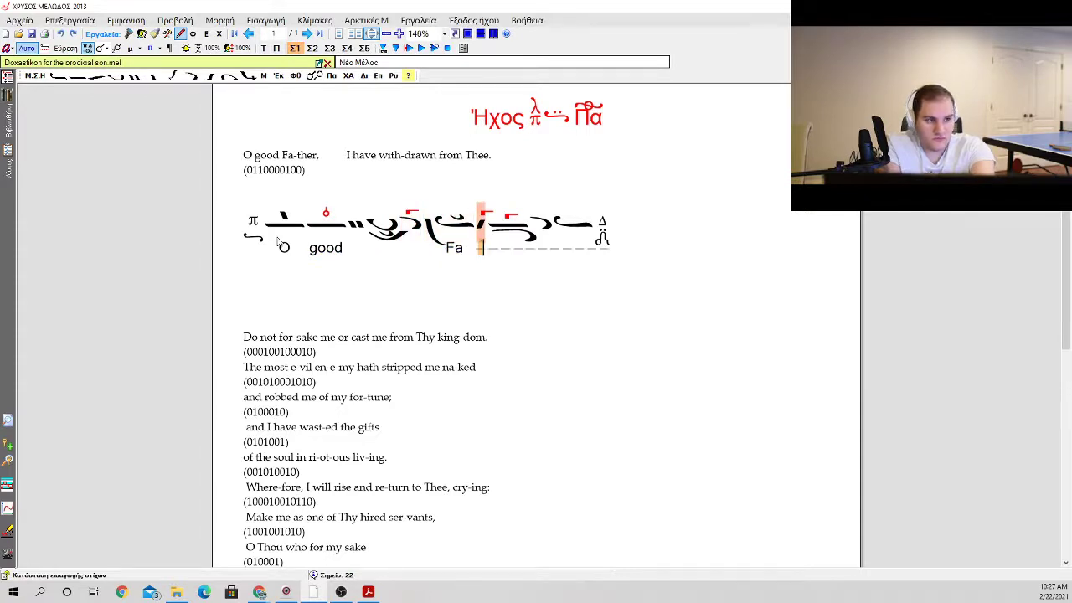
{"action": "key", "text": "space"}
{"action": "key", "text": "space"}
{"action": "key", "text": "space"}
{"action": "type", "text": "ther"}
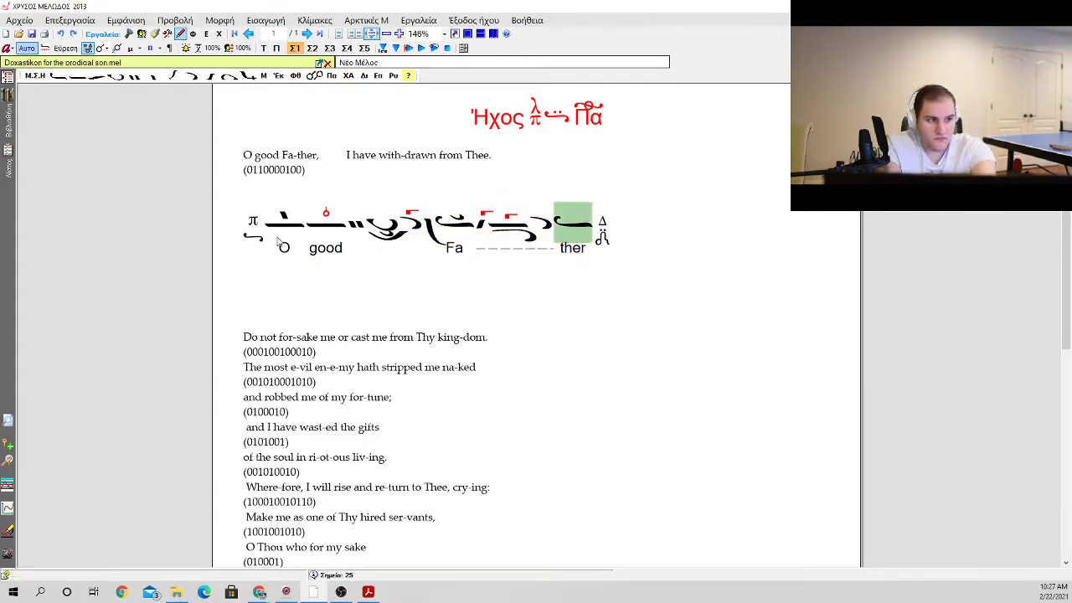
{"action": "type", "text": "k1"}
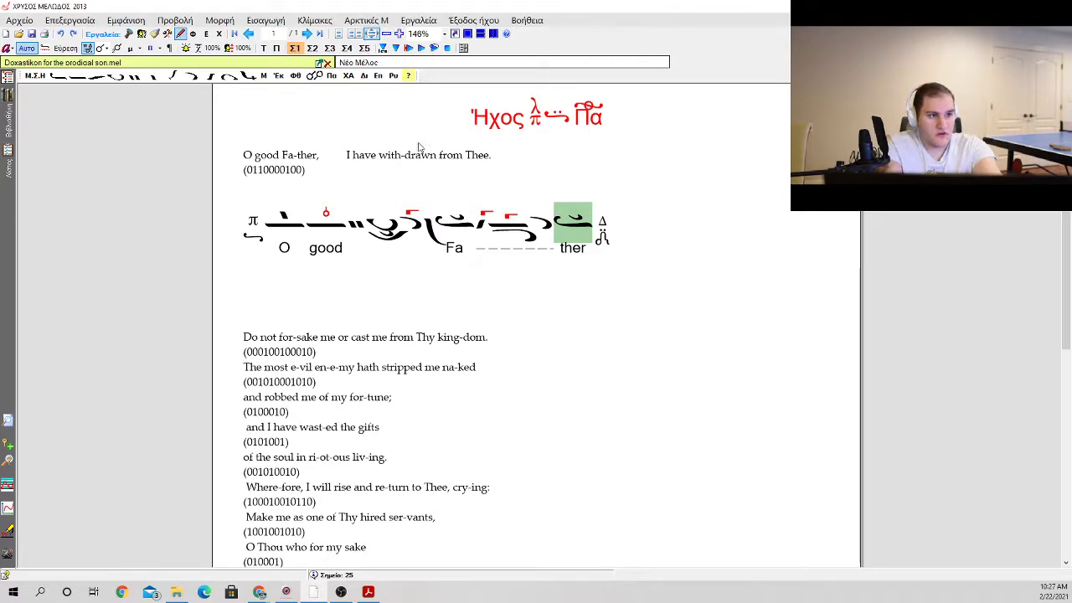
Step: Delete "O good Fa-ther," from the stress-annotated source line above the neumes
{"action": "left_click_drag", "start_coordinate": [494, 159], "coordinate": [277, 160]}
{"action": "left_click", "coordinate": [311, 172]}
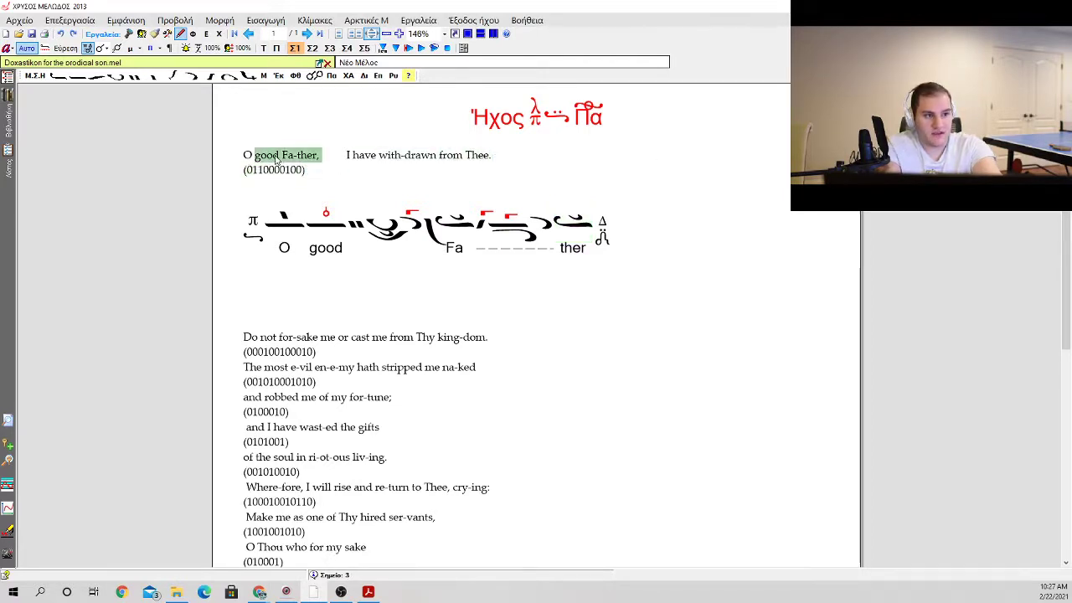
{"action": "key", "text": "Delete"}
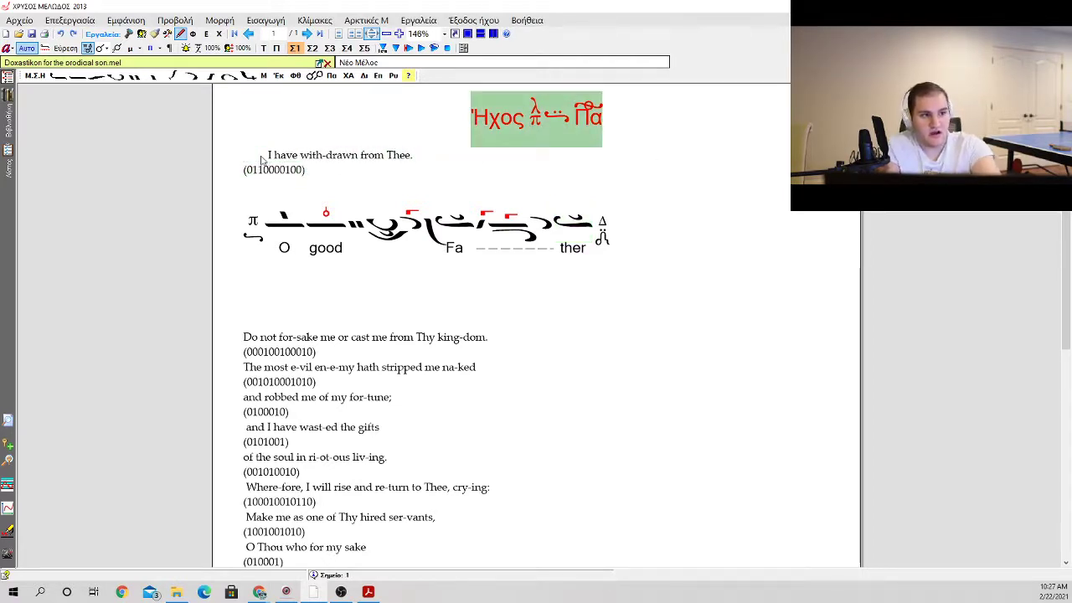
Step: Add the second hard chromatic (Σκληρή χρωματική) fthora above the closing Δι martyria
{"action": "key", "text": "End"}
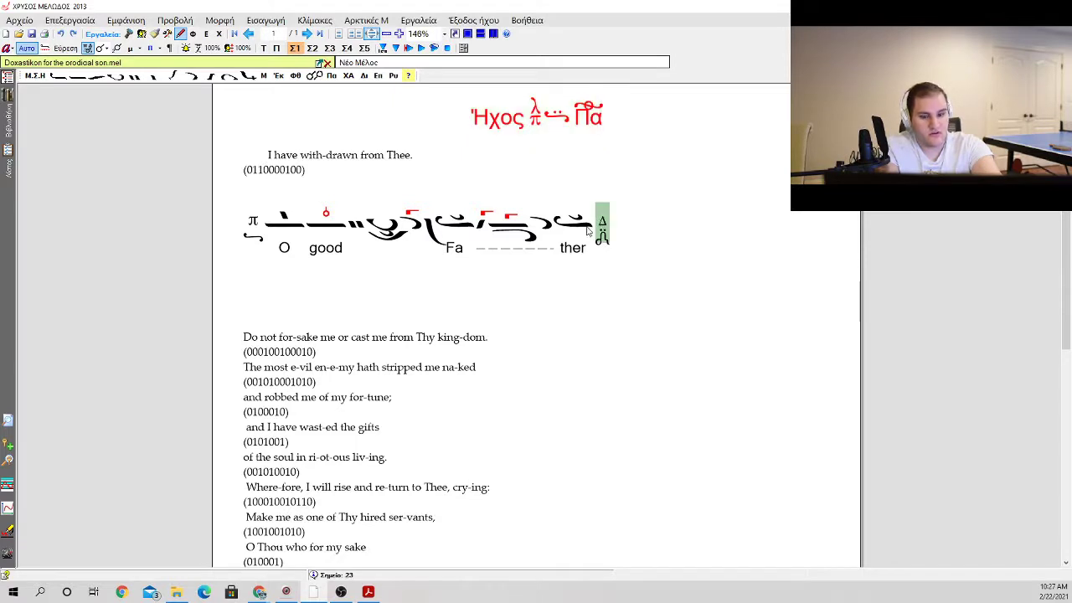
{"action": "key", "text": "g"}
{"action": "key", "text": "Escape"}
{"action": "key", "text": "f"}
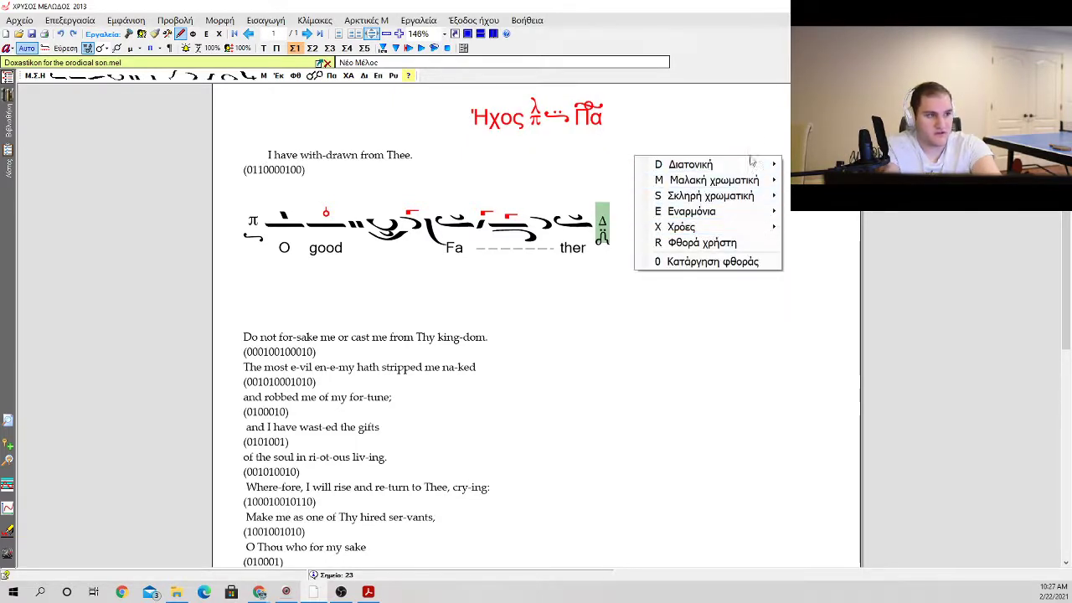
{"action": "mouse_move", "coordinate": [760, 198]}
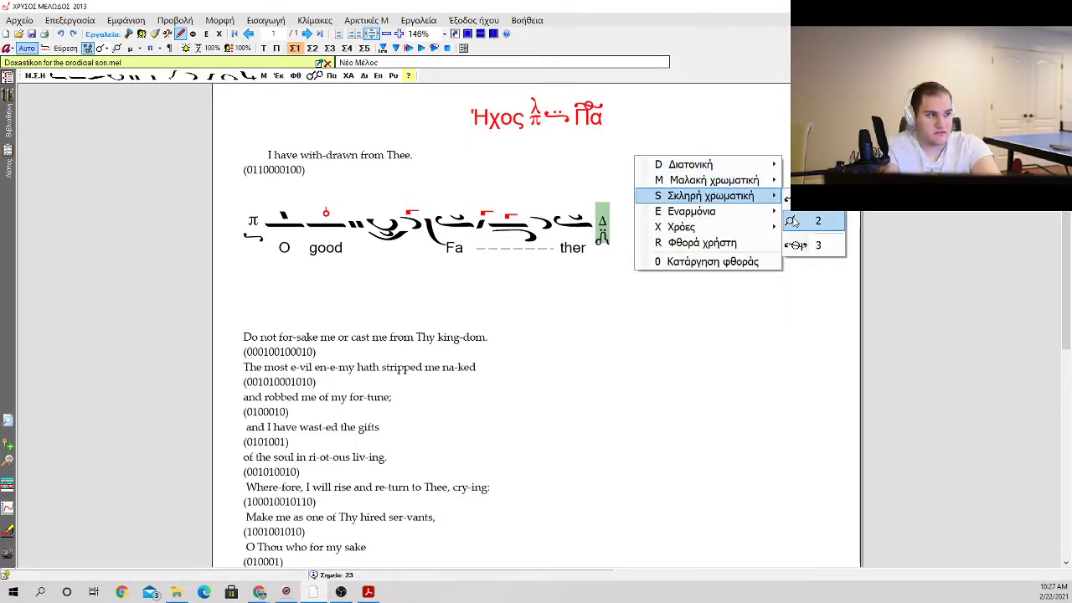
{"action": "left_click", "coordinate": [793, 221]}
{"action": "left_click", "coordinate": [603, 235]}
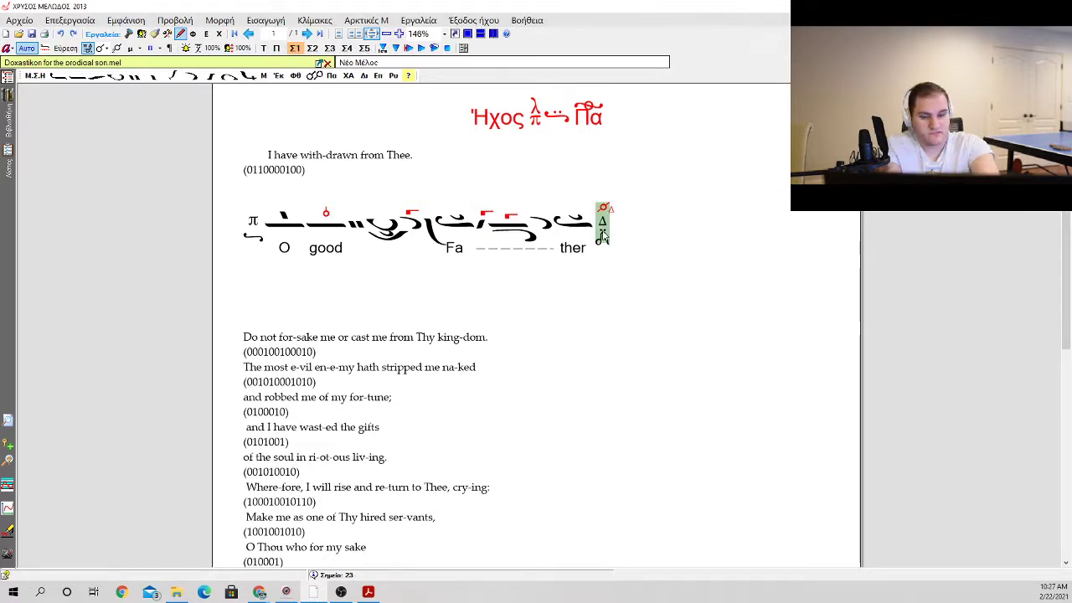
Step: Start the next phrase with an ison and an apostrophos after the Δι martyria
{"action": "key", "text": "p"}
{"action": "key", "text": "a"}
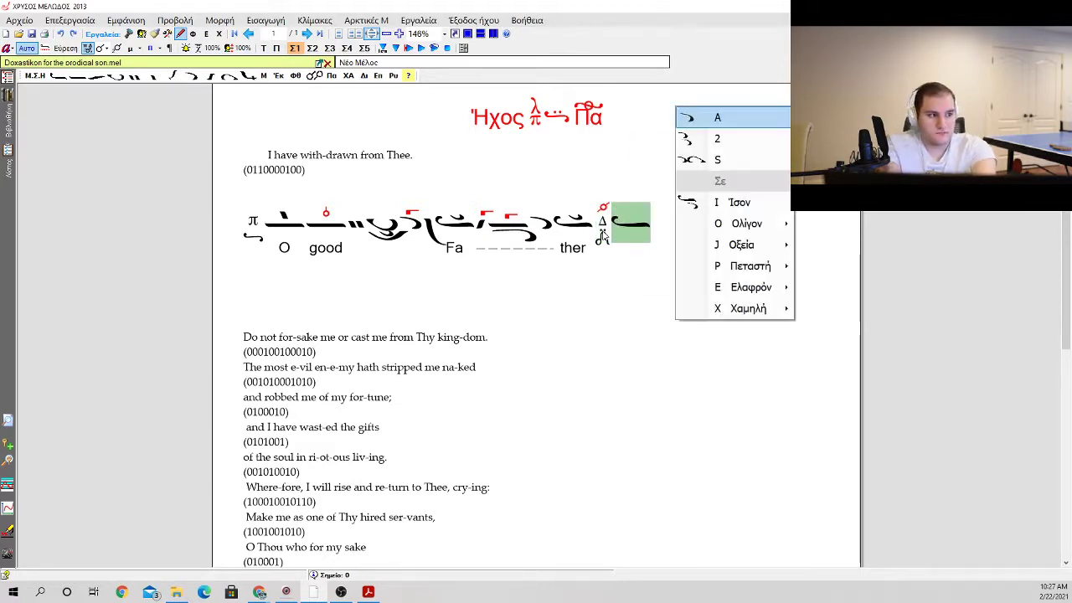
{"action": "key", "text": "Return"}
{"action": "key", "text": "Left"}
{"action": "key", "text": "Left"}
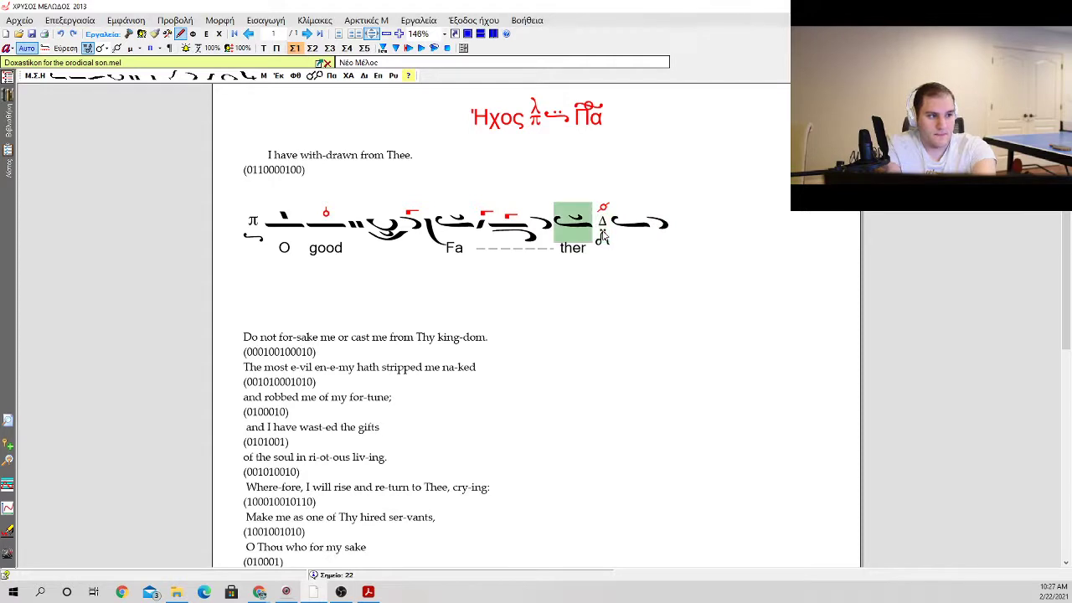
Step: Replace the ison with klasma before the Δι martyria with a plain ison carrying the syllable "there"
{"action": "key", "text": "a"}
{"action": "key", "text": "Return"}
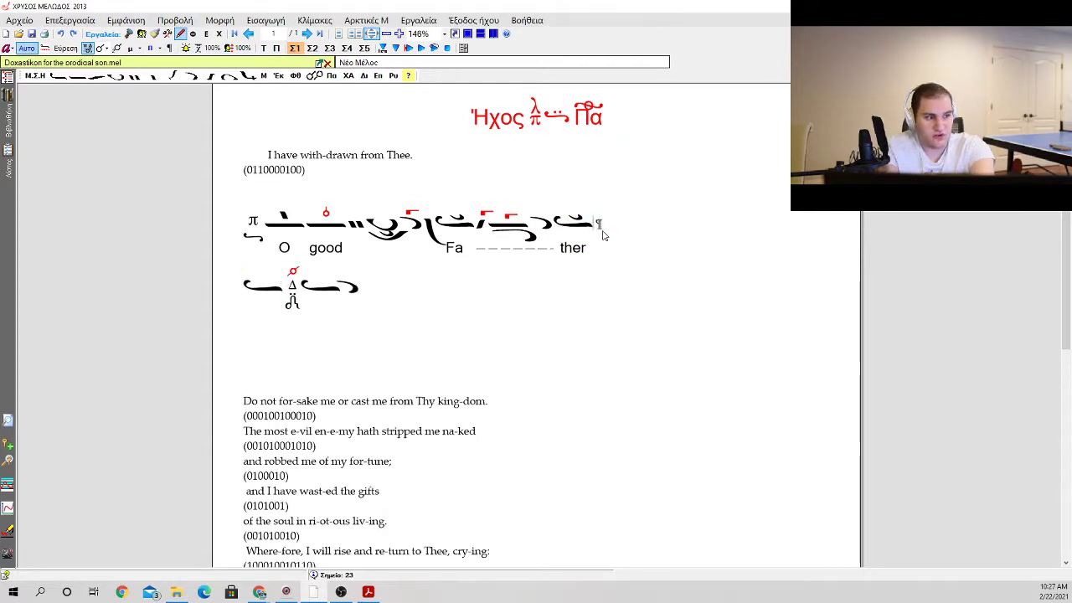
{"action": "key", "text": "BackSpace"}
{"action": "key", "text": "Right"}
{"action": "key", "text": "space"}
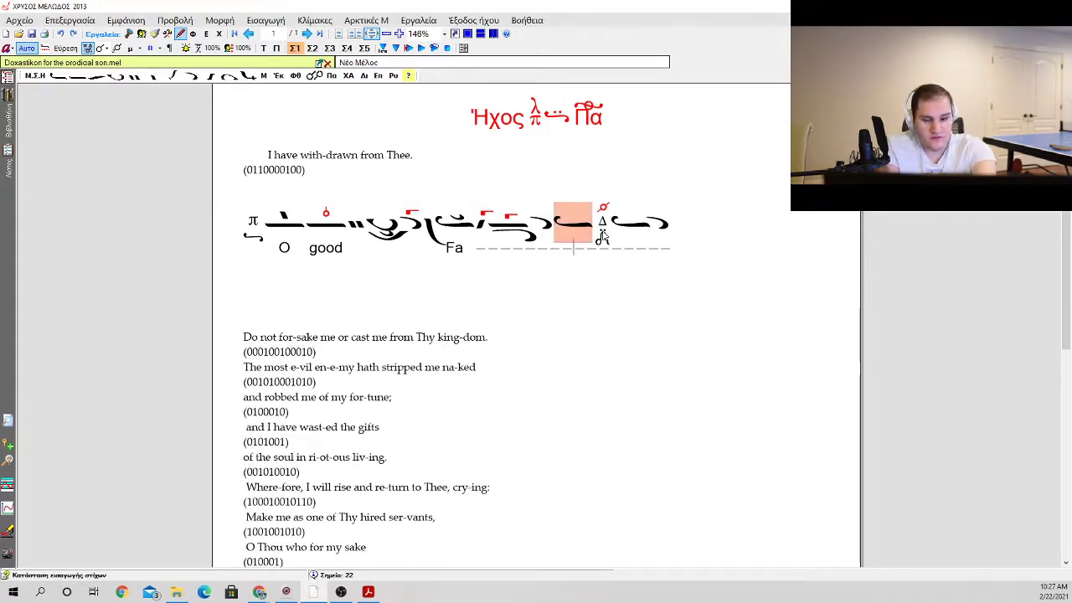
{"action": "type", "text": "there"}
{"action": "key", "text": "Return"}
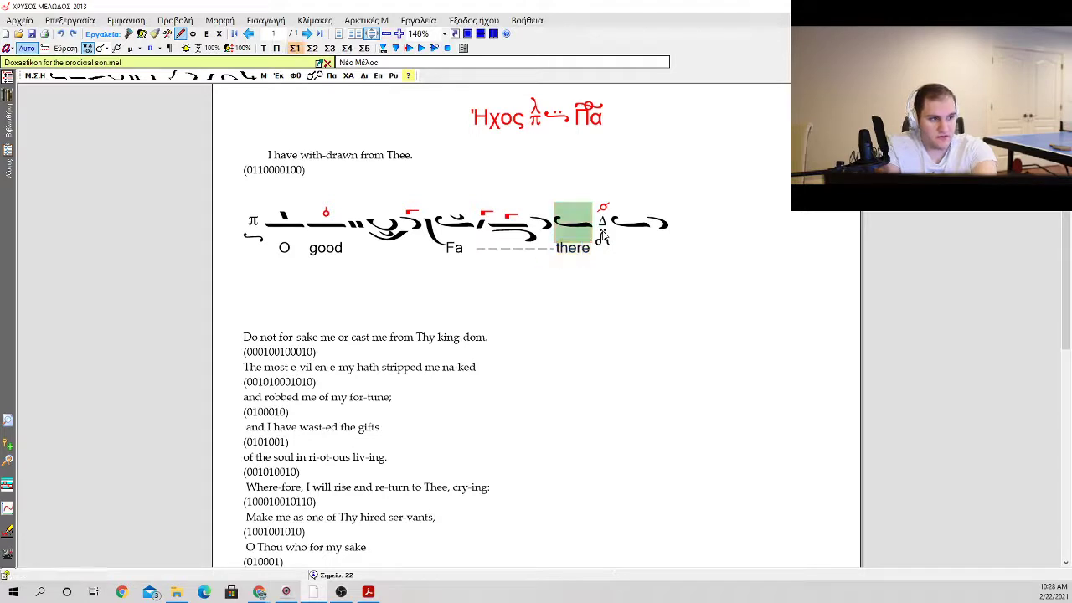
Step: Re-enter the apostrophos and the plain ison before the Δι martyria, with "ther" beneath the ison
{"action": "key", "text": "BackSpace"}
{"action": "key", "text": "space"}
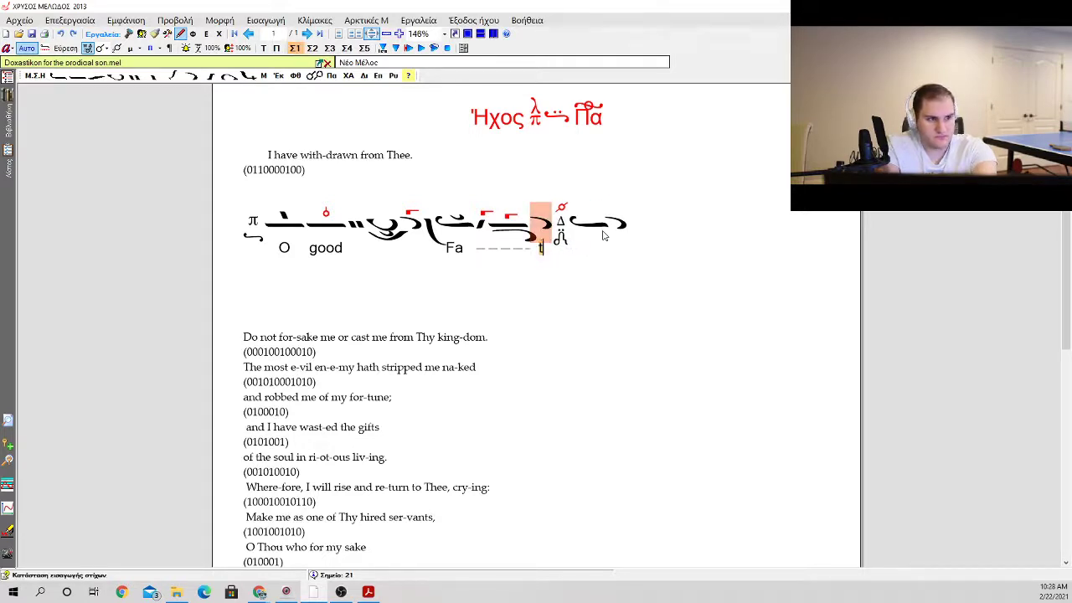
{"action": "key", "text": "Return"}
{"action": "key", "text": "BackSpace"}
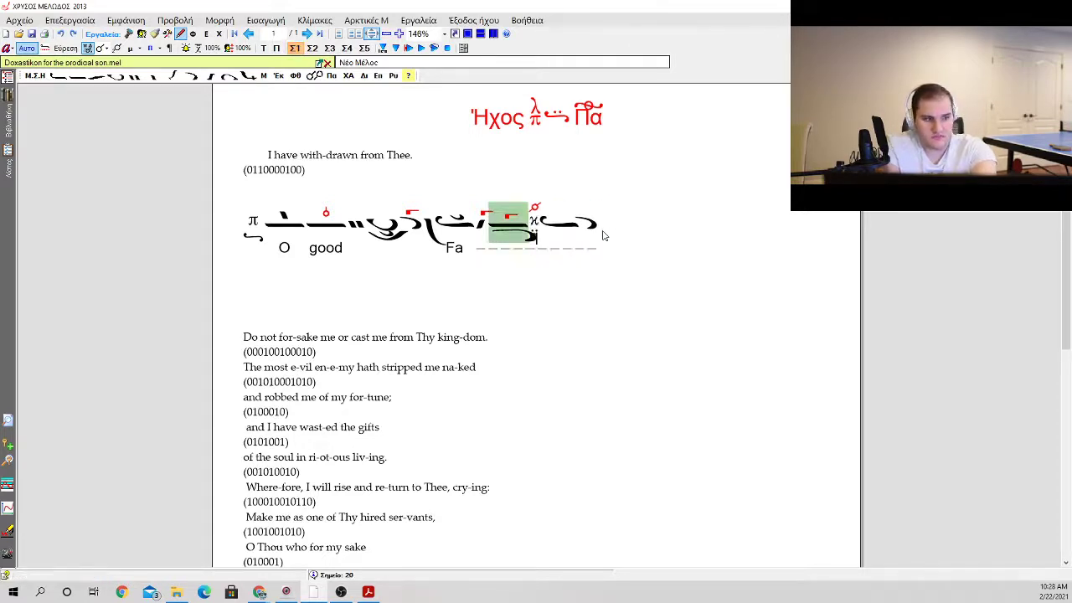
{"action": "key", "text": "a"}
{"action": "key", "text": "0"}
{"action": "key", "text": "Return"}
{"action": "key", "text": "space"}
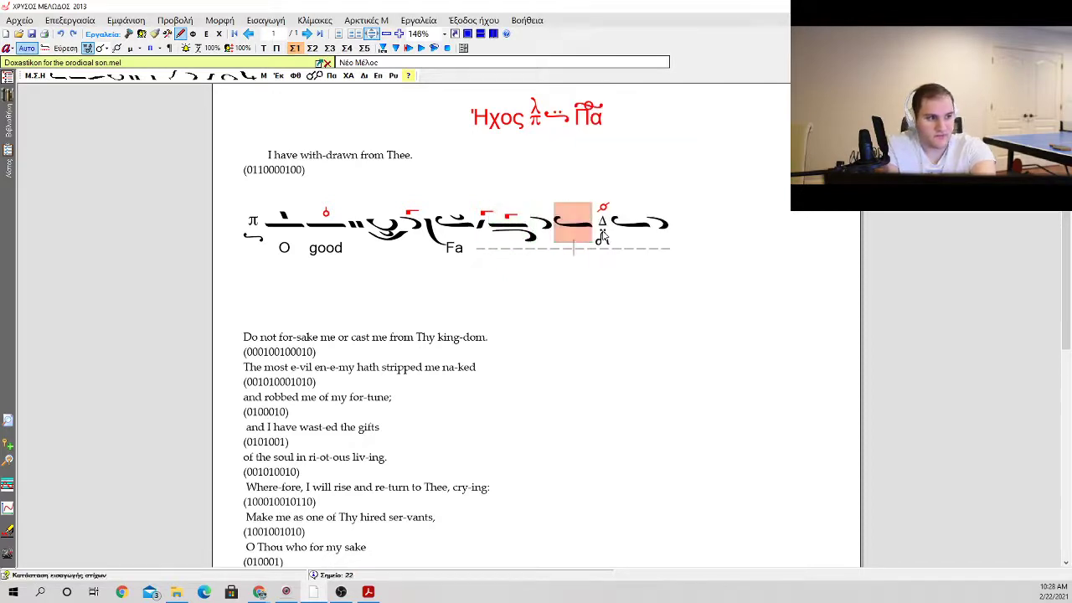
{"action": "type", "text": "ther"}
{"action": "key", "text": "Return"}
Step: Continue the phrase after the Δι martyria with an oligon, an oligon with psifiston, and an apostrophos
{"action": "key", "text": "Left"}
{"action": "key", "text": "Left"}
{"action": "key", "text": "Left"}
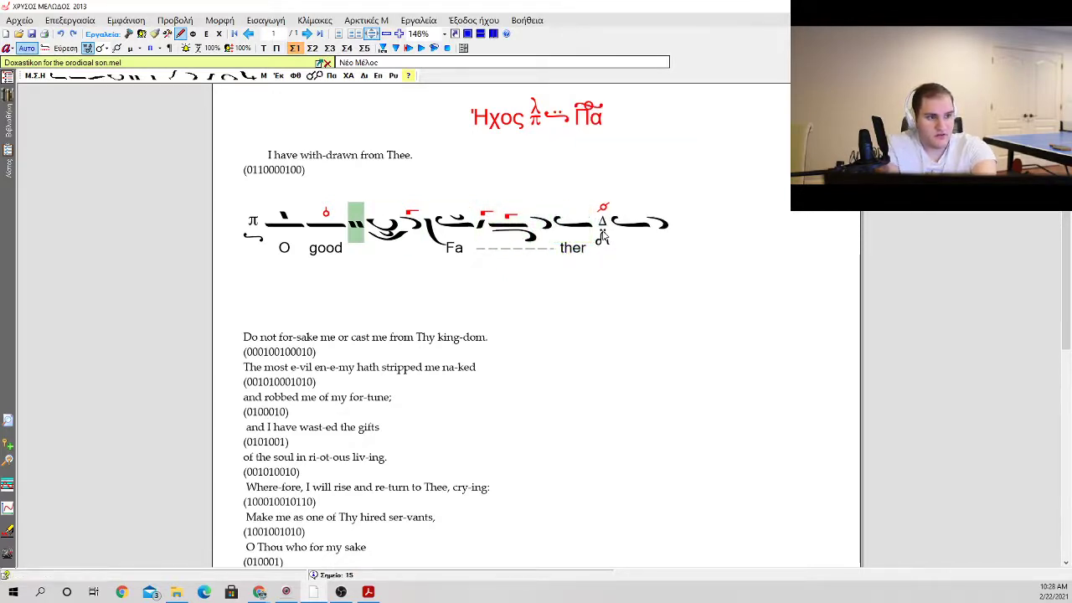
{"action": "key", "text": "Right"}
{"action": "key", "text": "Right"}
{"action": "key", "text": "Right"}
{"action": "key", "text": "Right"}
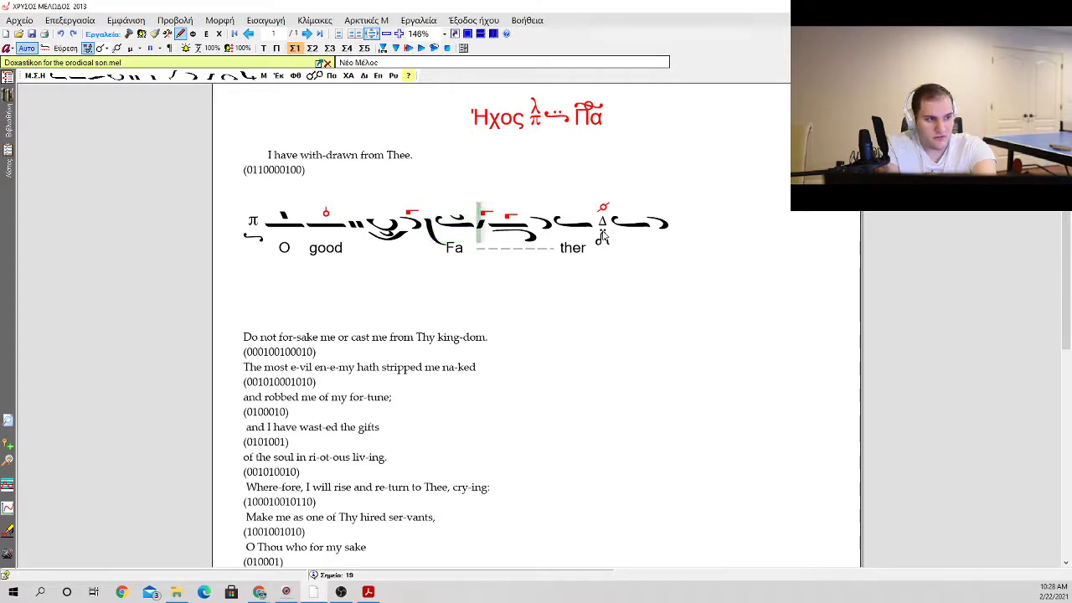
{"action": "key", "text": "Right"}
{"action": "key", "text": "Right"}
{"action": "key", "text": "Right"}
{"action": "key", "text": "Right"}
{"action": "key", "text": "Right"}
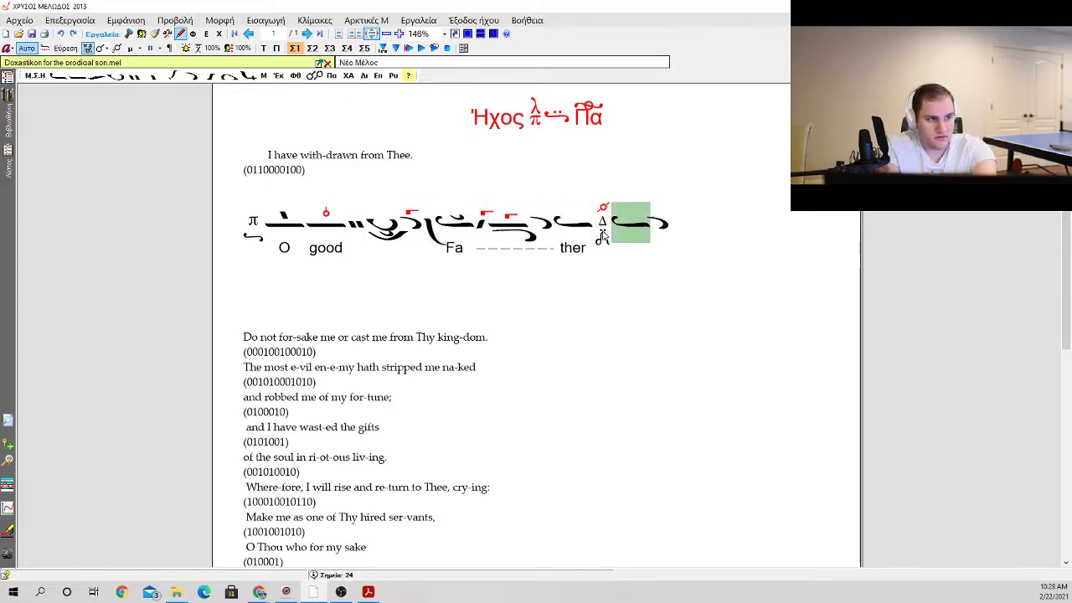
{"action": "key", "text": "Right"}
{"action": "key", "text": "1"}
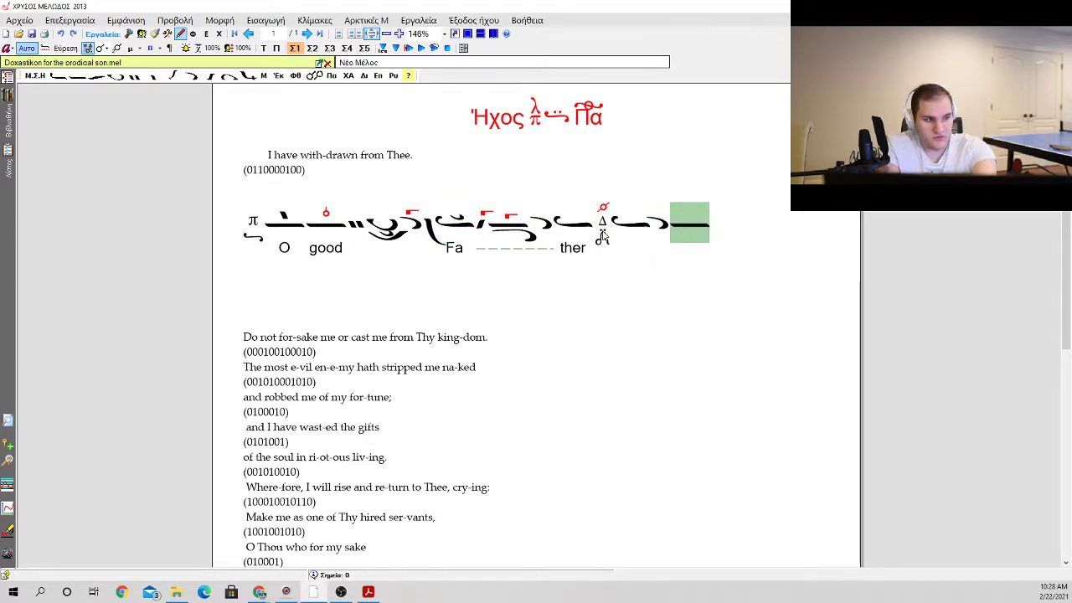
{"action": "key", "text": "1"}
{"action": "key", "text": "c"}
{"action": "key", "text": "space"}
{"action": "key", "text": "a"}
Step: Add an oligon carrying an apostrophos and kentimata, followed by an apostrophos with vareia and klasma
{"action": "key", "text": "space"}
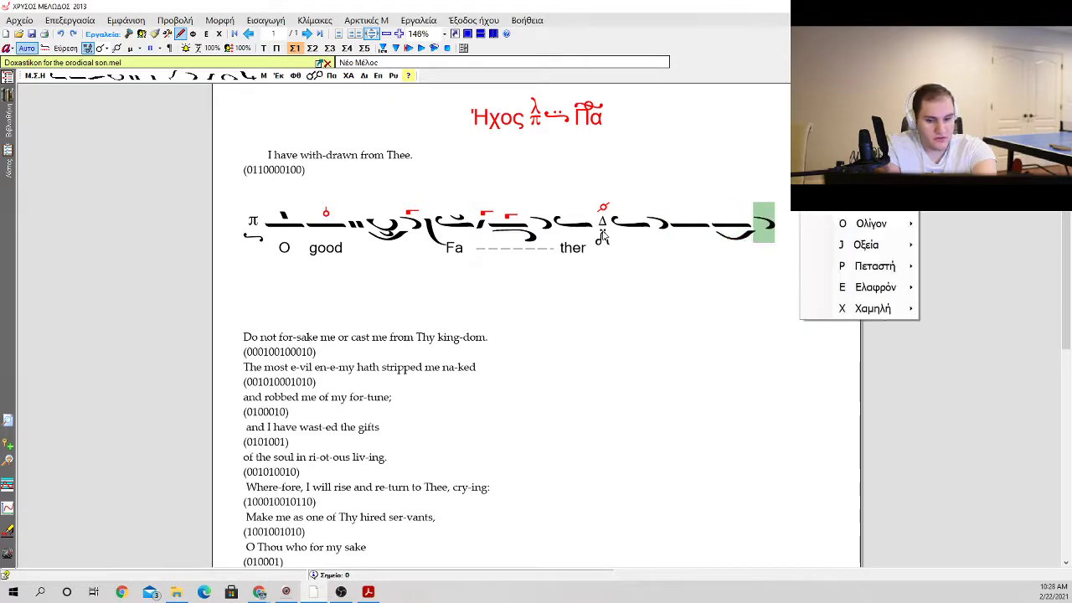
{"action": "key", "text": "o"}
{"action": "key", "text": "Down"}
{"action": "key", "text": "Return"}
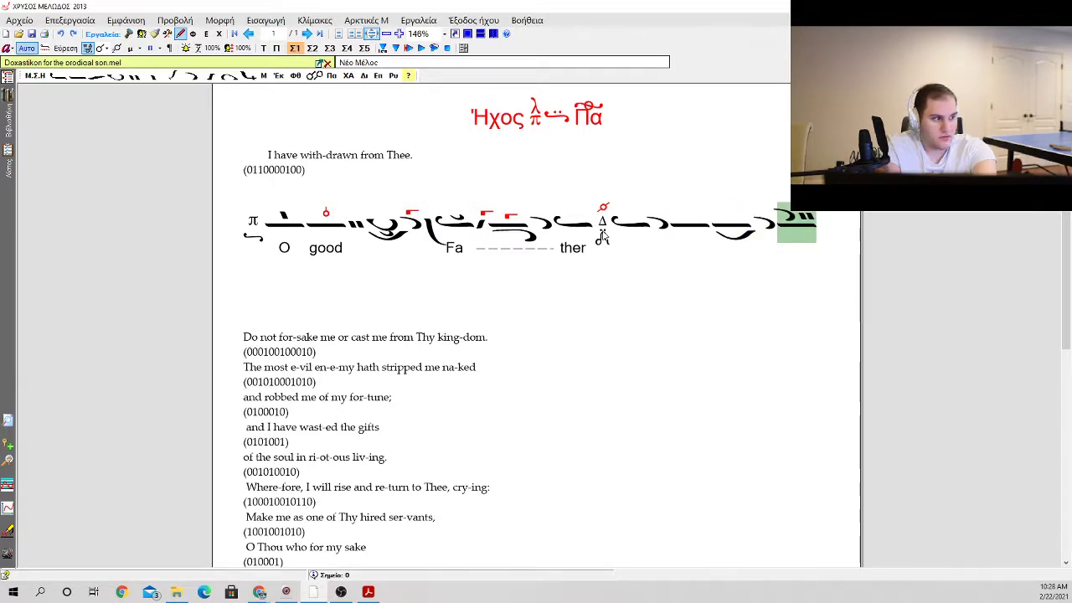
{"action": "key", "text": "space"}
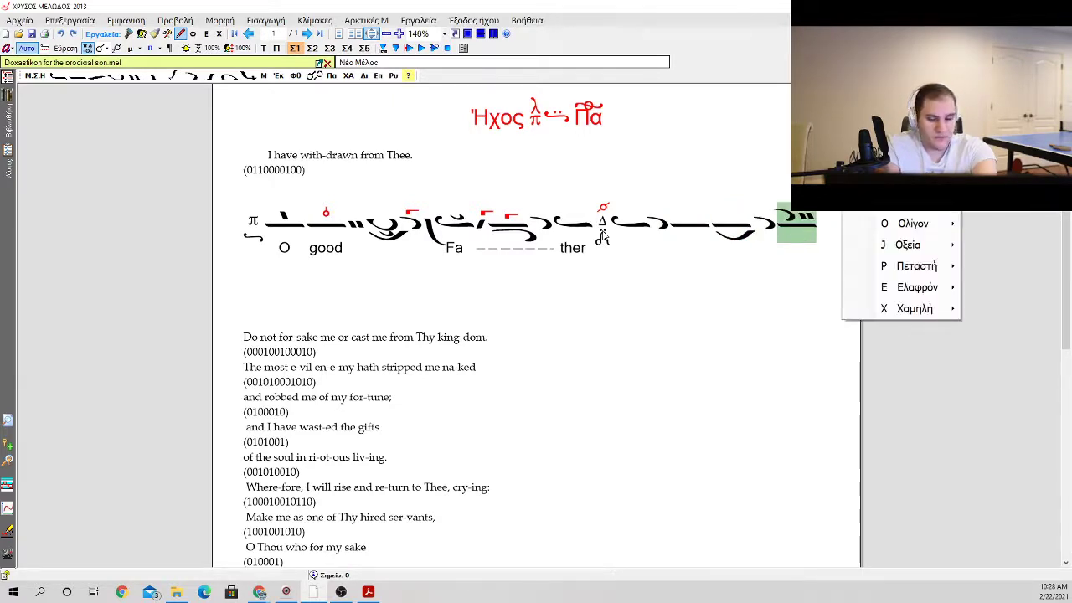
{"action": "key", "text": "a"}
{"action": "key", "text": "b"}
{"action": "key", "text": "k"}
{"action": "key", "text": "Return"}
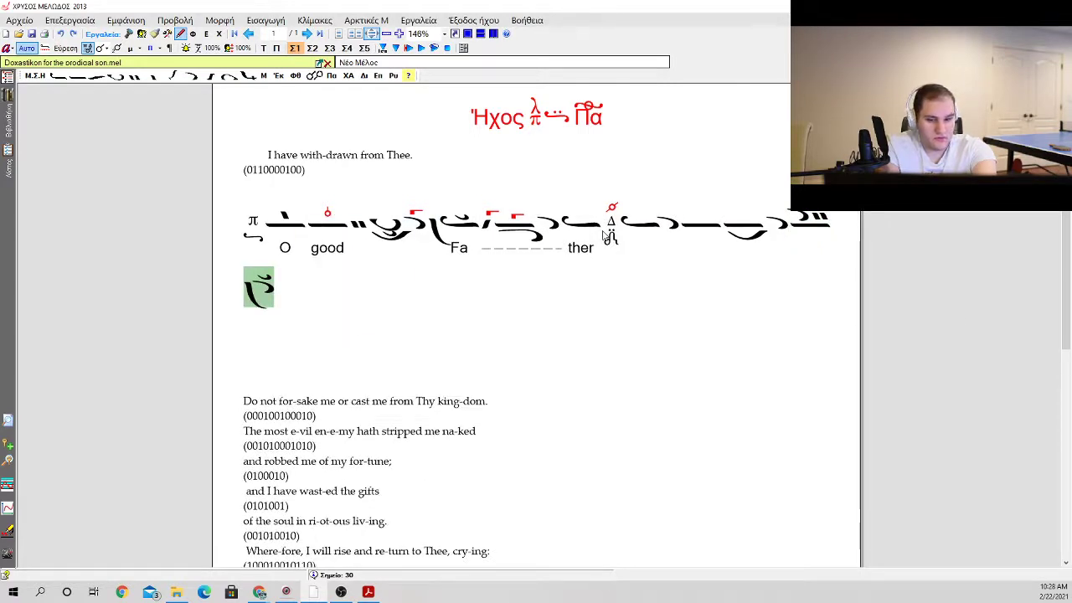
Step: Add a single hyporroe with a gorgon after the apostrophos that carries the vareia and klasma
{"action": "key", "text": "y"}
{"action": "key", "text": "e"}
{"action": "key", "text": "BackSpace"}
{"action": "key", "text": "u"}
{"action": "key", "text": "u"}
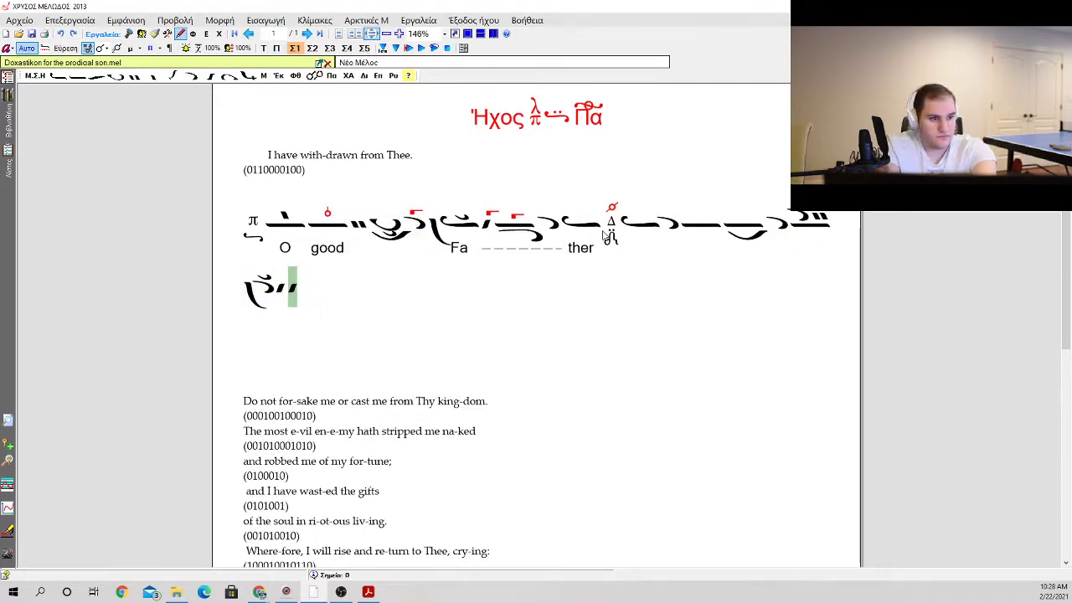
{"action": "key", "text": "BackSpace"}
{"action": "key", "text": "g"}
{"action": "key", "text": "g"}
Step: Add an oligon with an antikenoma beneath and a gorgon above, following the hyporroe
{"action": "key", "text": "i"}
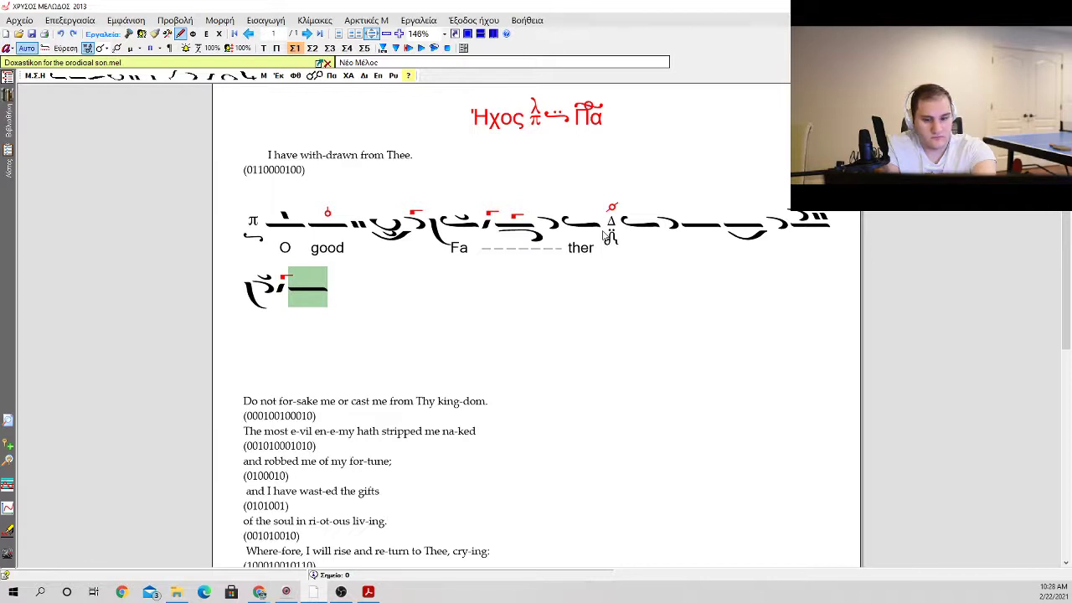
{"action": "key", "text": "p"}
{"action": "key", "text": "9"}
{"action": "key", "text": "g"}
{"action": "key", "text": "g"}
Step: Close the phrase with an apostrophos, an ison with klasma, and a Πα martyria
{"action": "key", "text": "a"}
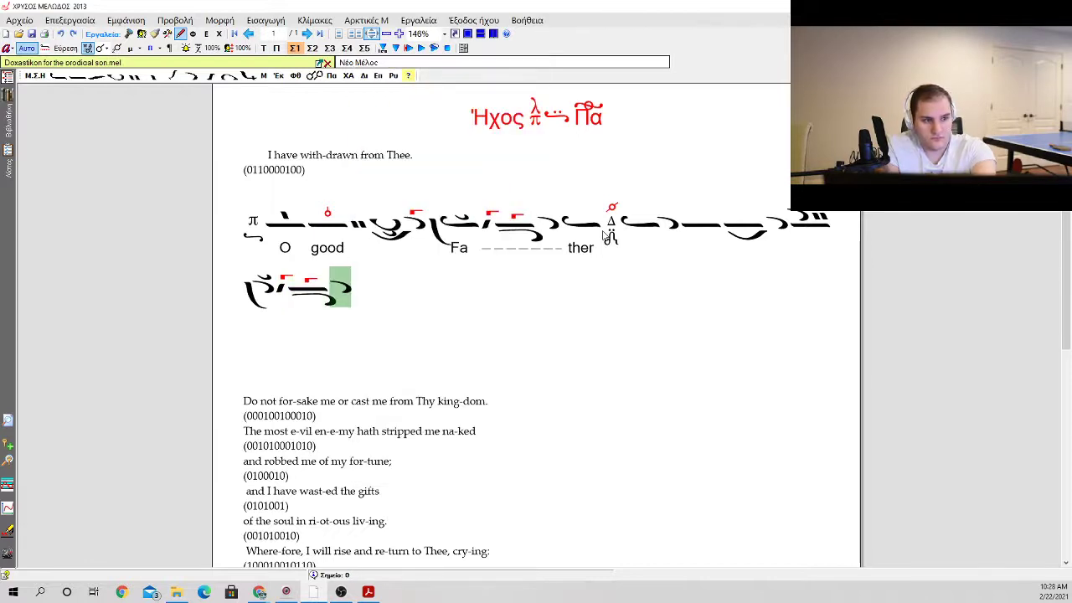
{"action": "key", "text": "e"}
{"action": "key", "text": "m"}
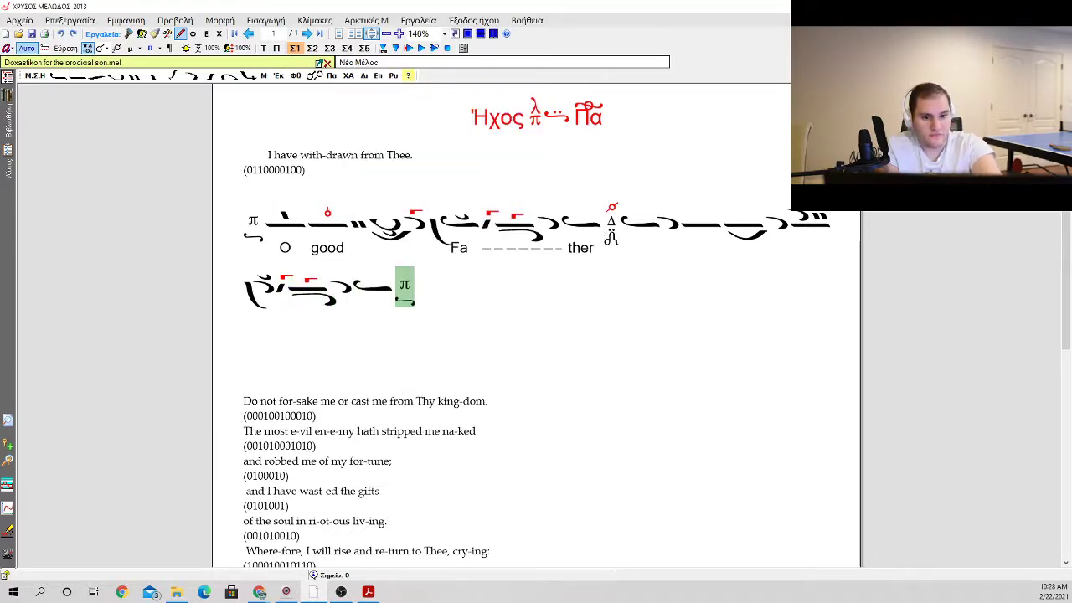
{"action": "scroll", "coordinate": [342, 395], "scroll_direction": "up", "scroll_amount": 1}
{"action": "left_click", "coordinate": [367, 308]}
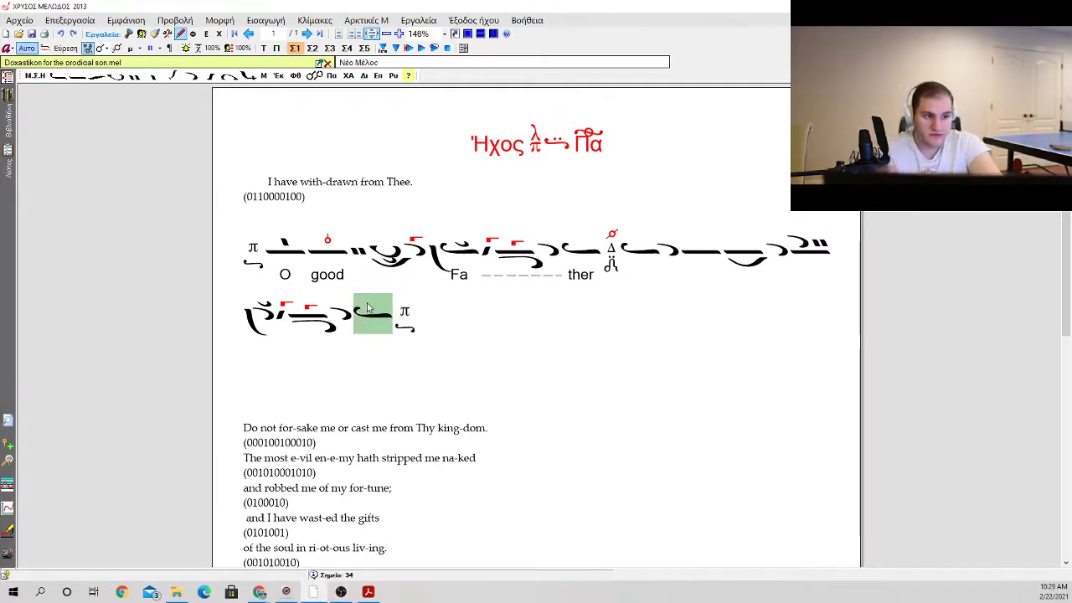
{"action": "key", "text": "k"}
Step: Enter the lyrics "I have with drawn from thee" beneath the new phrase, with "from" under the vareia neume and "thee" under the final ison
{"action": "key", "text": "Left"}
{"action": "key", "text": "Left"}
{"action": "key", "text": "Left"}
{"action": "key", "text": "Left"}
{"action": "key", "text": "Left"}
{"action": "key", "text": "Left"}
{"action": "key", "text": "Left"}
{"action": "key", "text": "Left"}
{"action": "key", "text": "Left"}
{"action": "key", "text": "Left"}
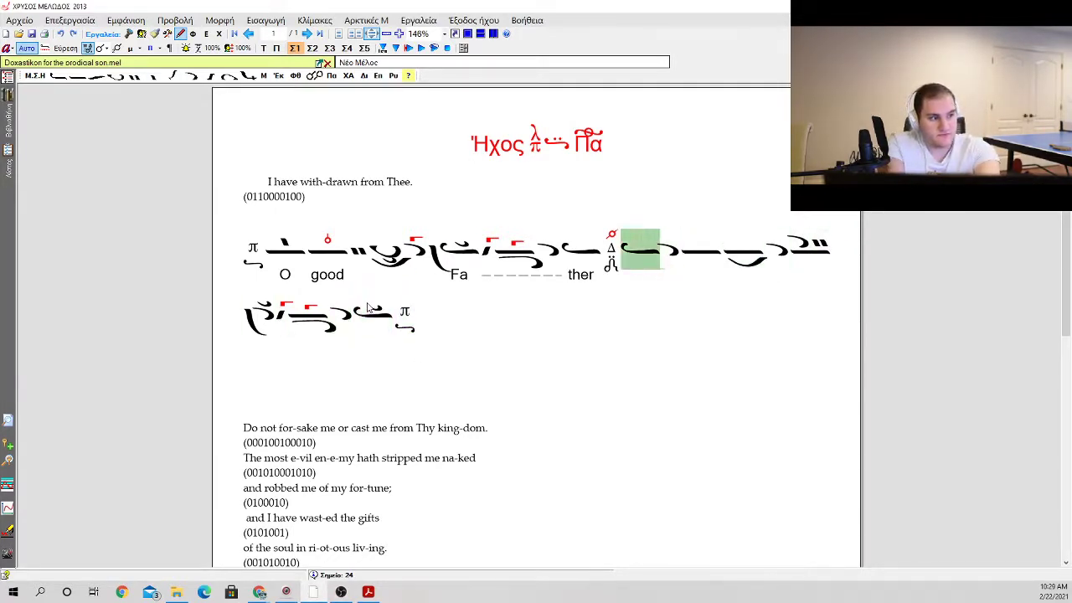
{"action": "key", "text": "Return"}
{"action": "type", "text": "I have"}
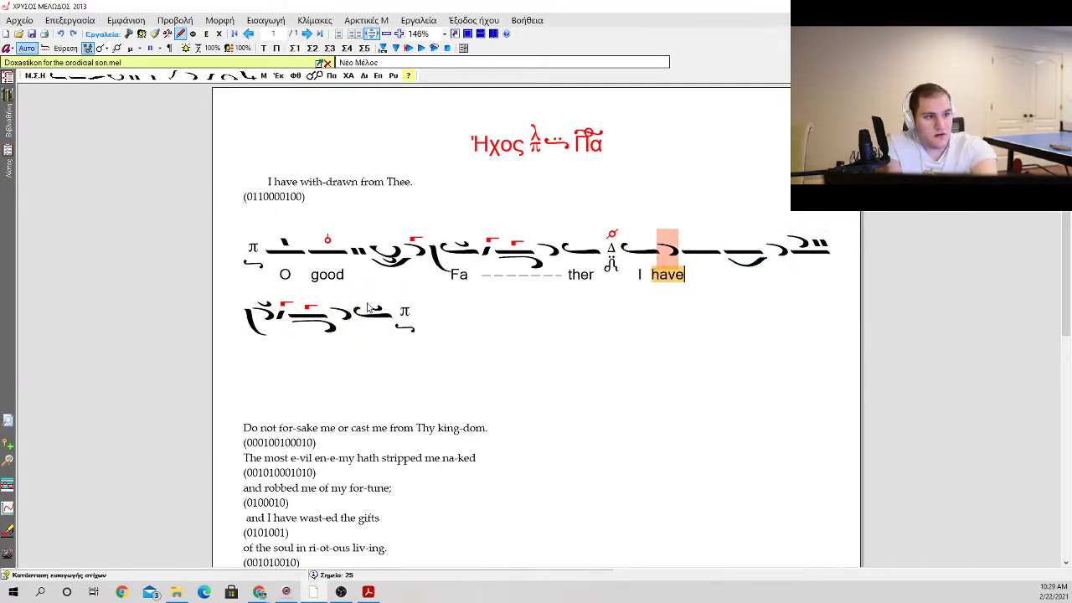
{"action": "type", "text": " with d"}
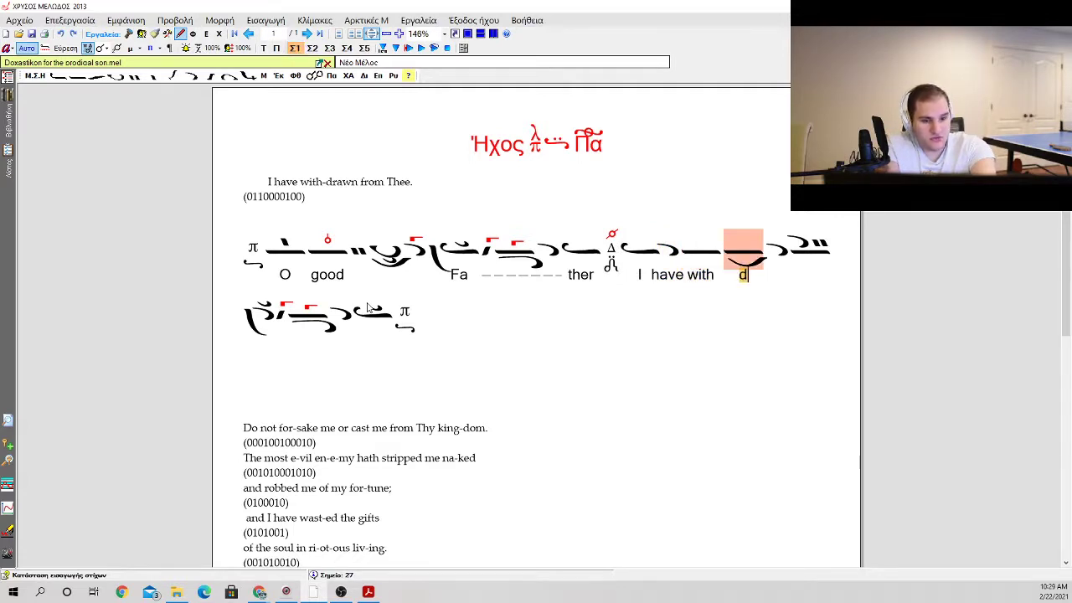
{"action": "type", "text": "rawn  "}
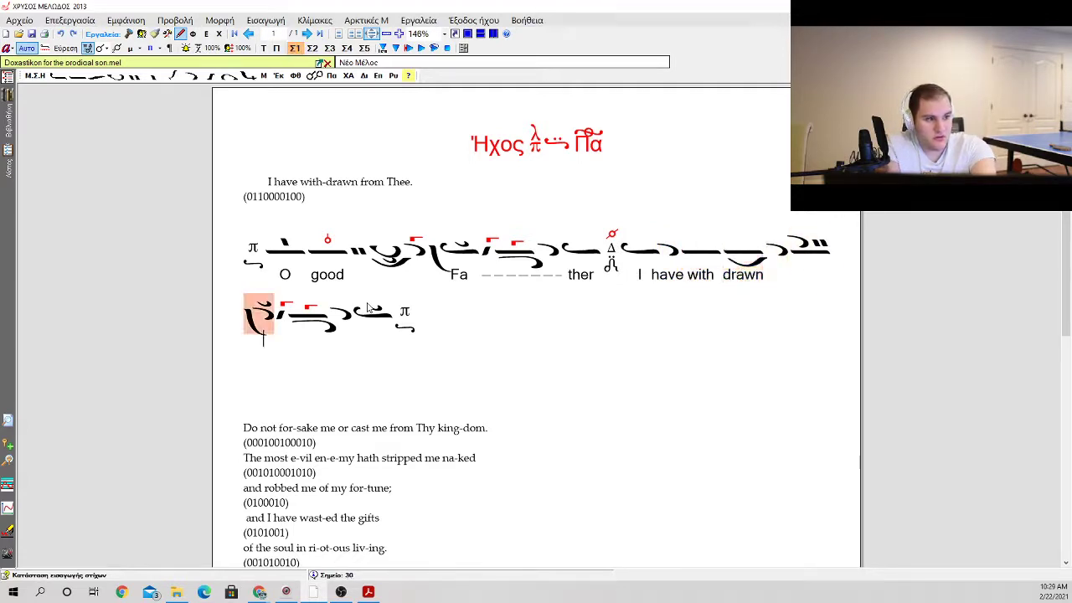
{"action": "type", "text": "from   "}
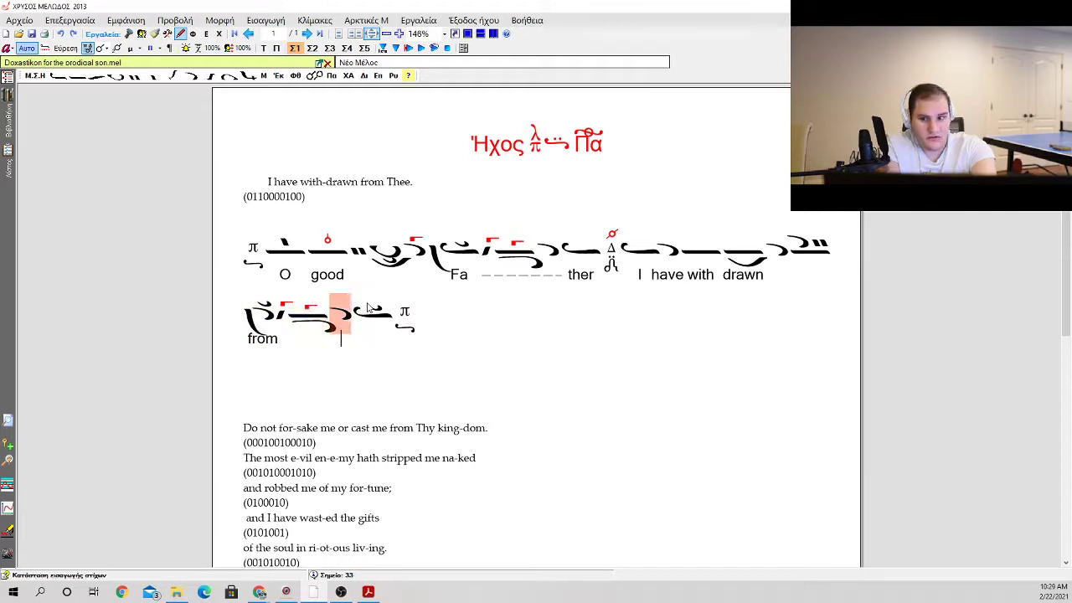
{"action": "type", "text": " thee"}
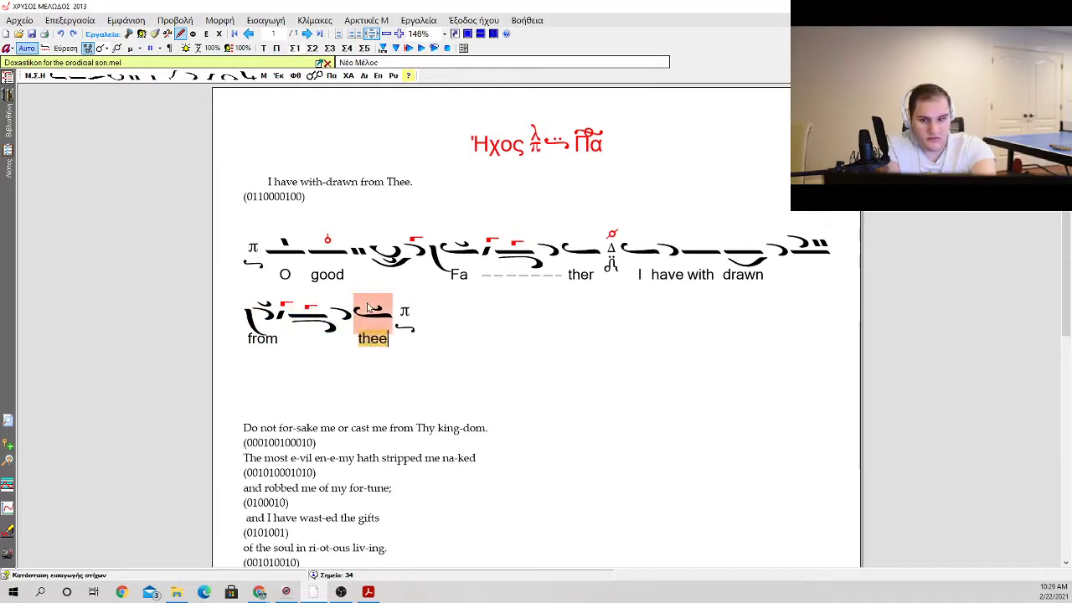
{"action": "key", "text": "Escape"}
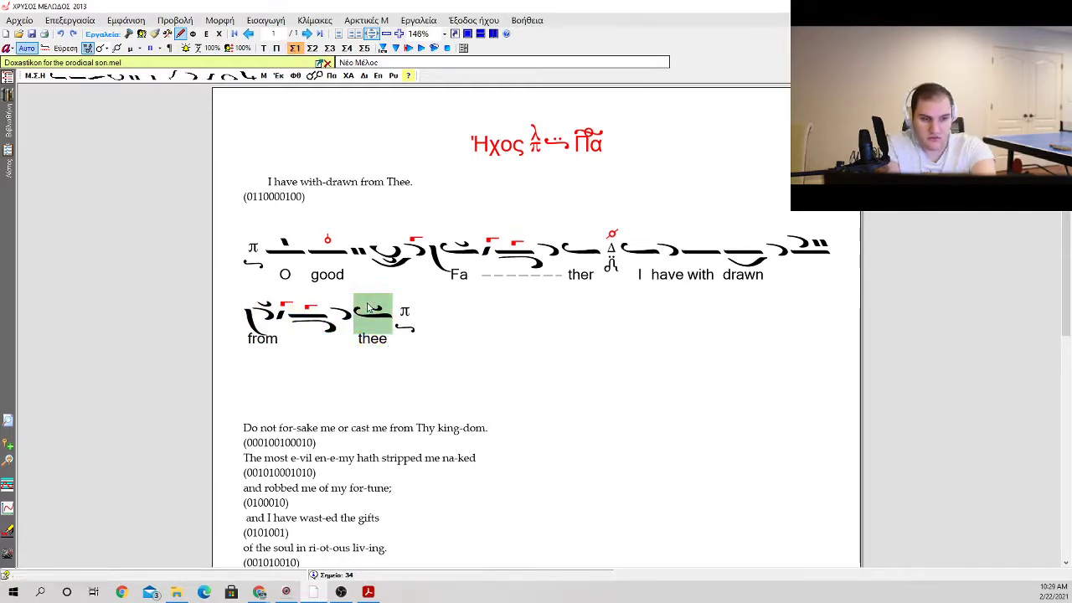
Step: Delete the source line "I have with-drawn from Thee." and its stress pattern from above the neumes
{"action": "left_click", "coordinate": [269, 261]}
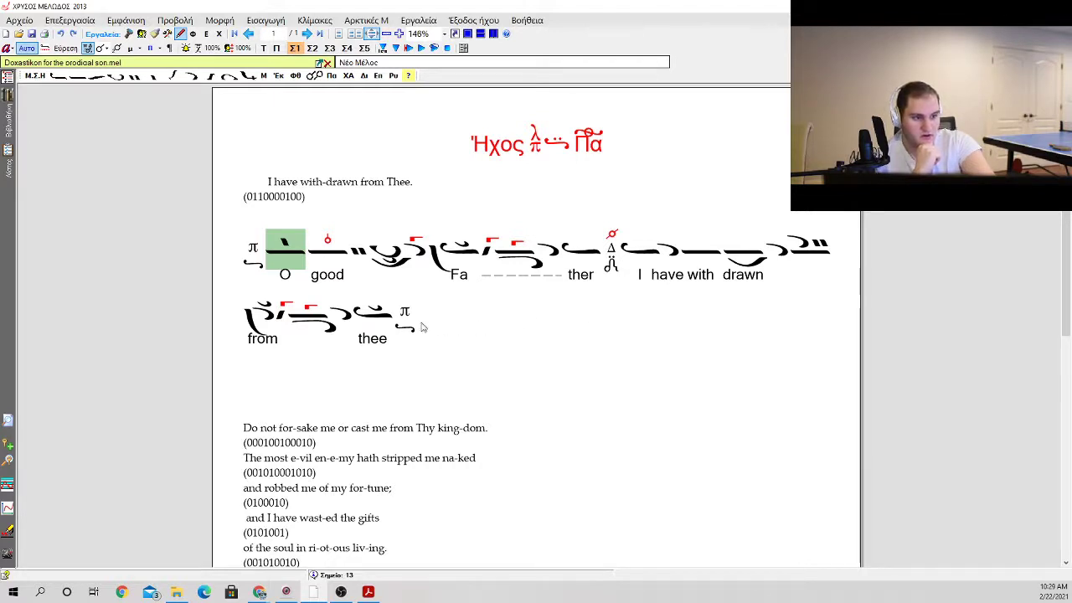
{"action": "left_click", "coordinate": [245, 181]}
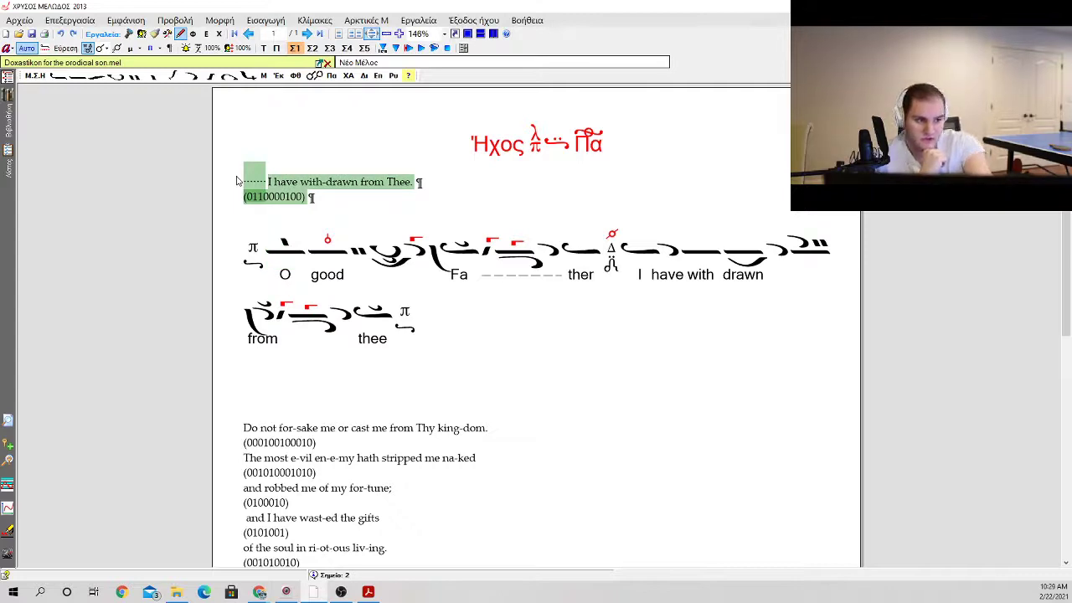
{"action": "key", "text": "Delete"}
{"action": "left_click", "coordinate": [501, 292]}
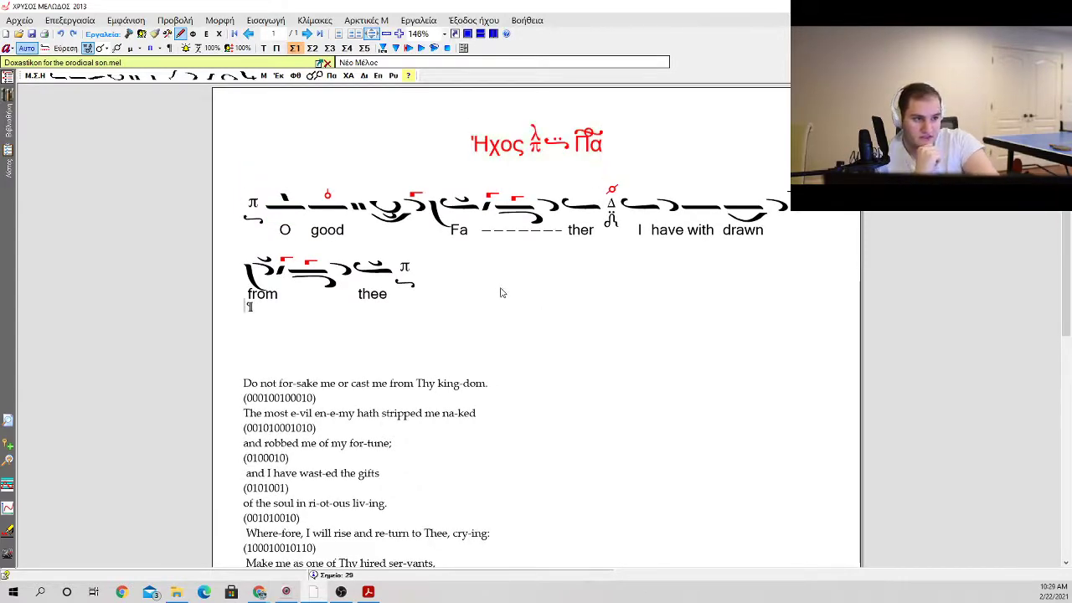
Step: Add the note "hard chomatic" at the end of the line "Do not for-sake me or cast me from Thy king-dom."
{"action": "scroll", "coordinate": [390, 342], "scroll_direction": "down", "scroll_amount": 4}
{"action": "scroll", "coordinate": [431, 399], "scroll_direction": "up", "scroll_amount": 3}
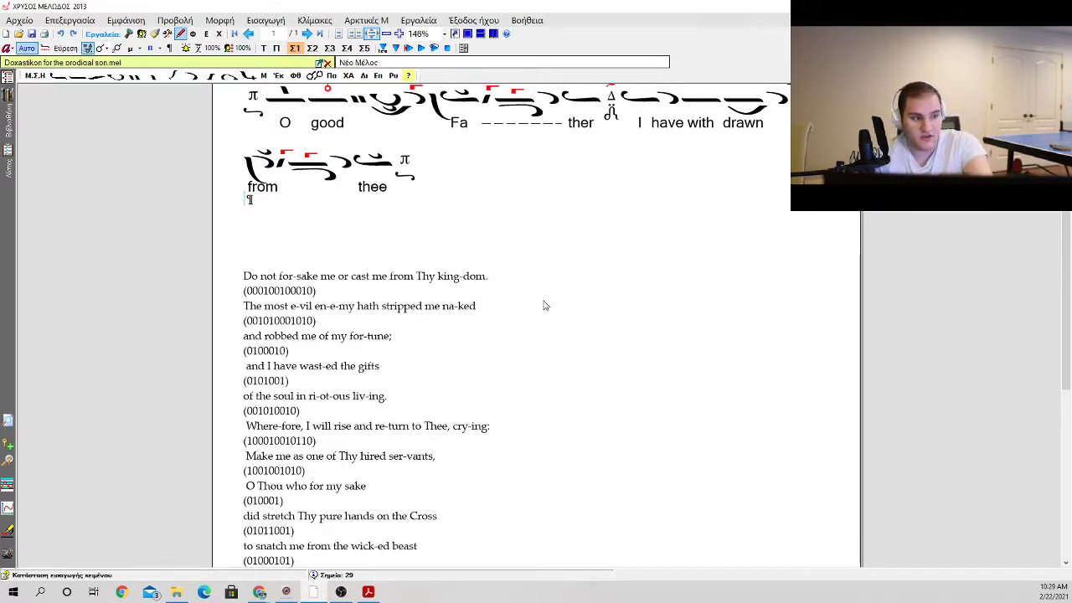
{"action": "left_click", "coordinate": [548, 298]}
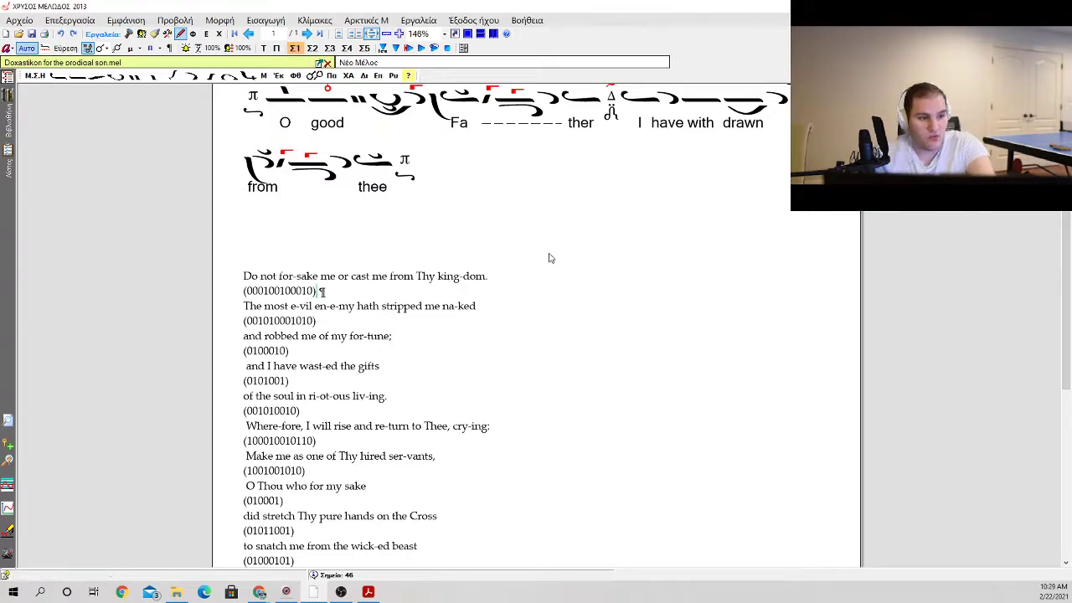
{"action": "left_click", "coordinate": [343, 277]}
{"action": "left_click", "coordinate": [428, 277]}
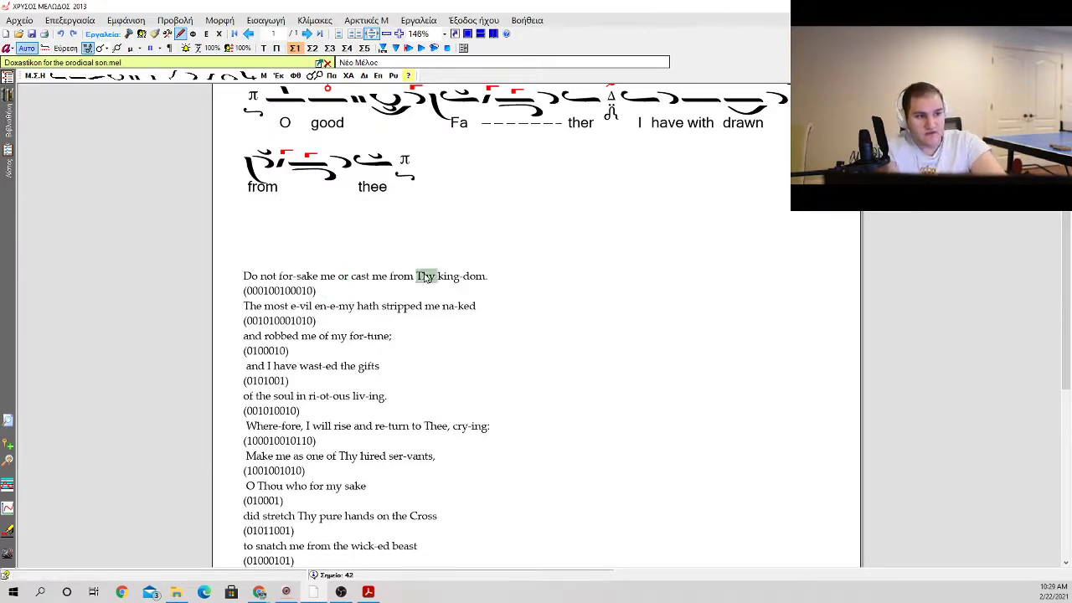
{"action": "left_click", "coordinate": [464, 276]}
{"action": "left_click", "coordinate": [507, 273]}
{"action": "left_click", "coordinate": [511, 275]}
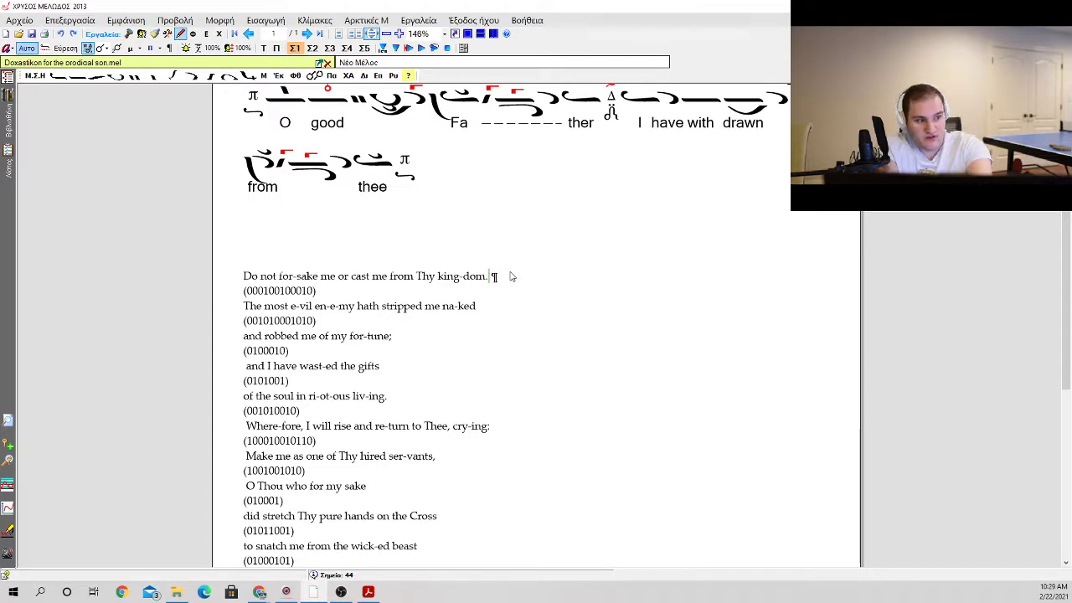
{"action": "key", "text": "Right"}
{"action": "key", "text": "Left"}
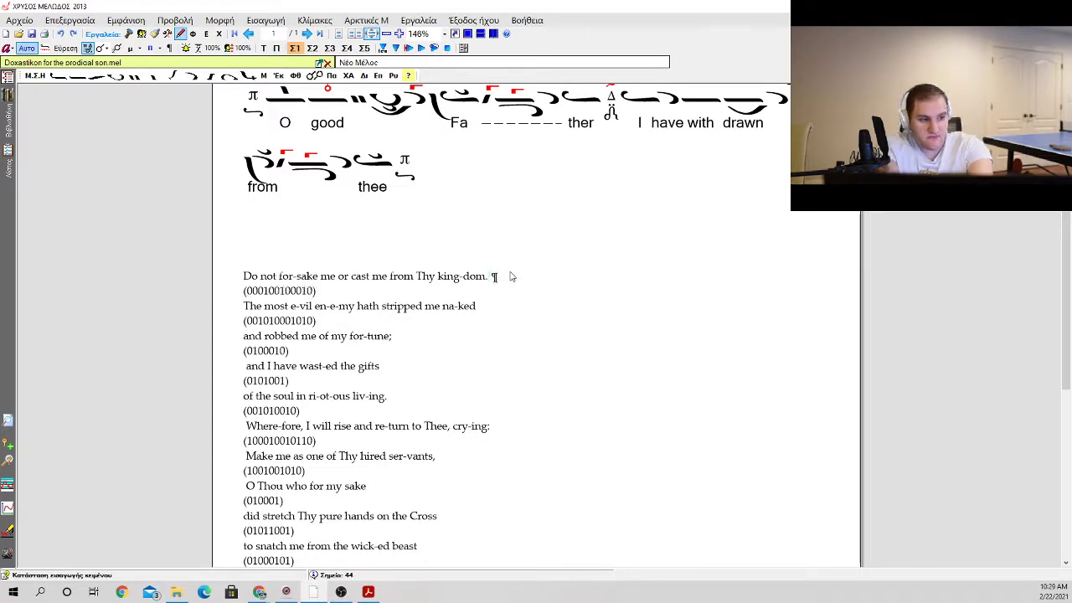
{"action": "key", "text": "ctrl+shift+Left"}
{"action": "type", "text": "hard cr"}
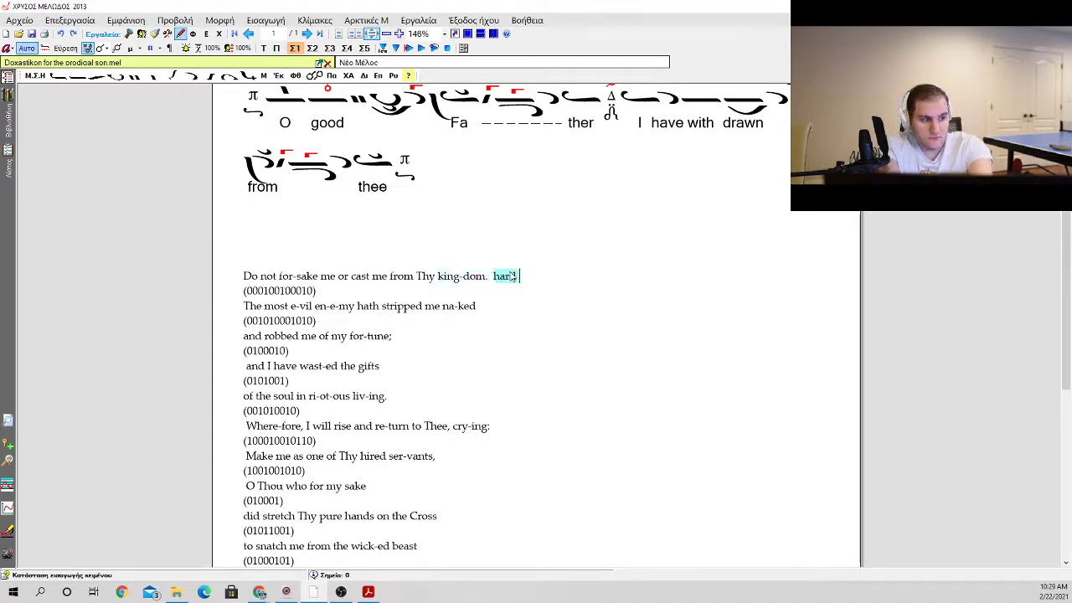
{"action": "type", "text": "omra"}
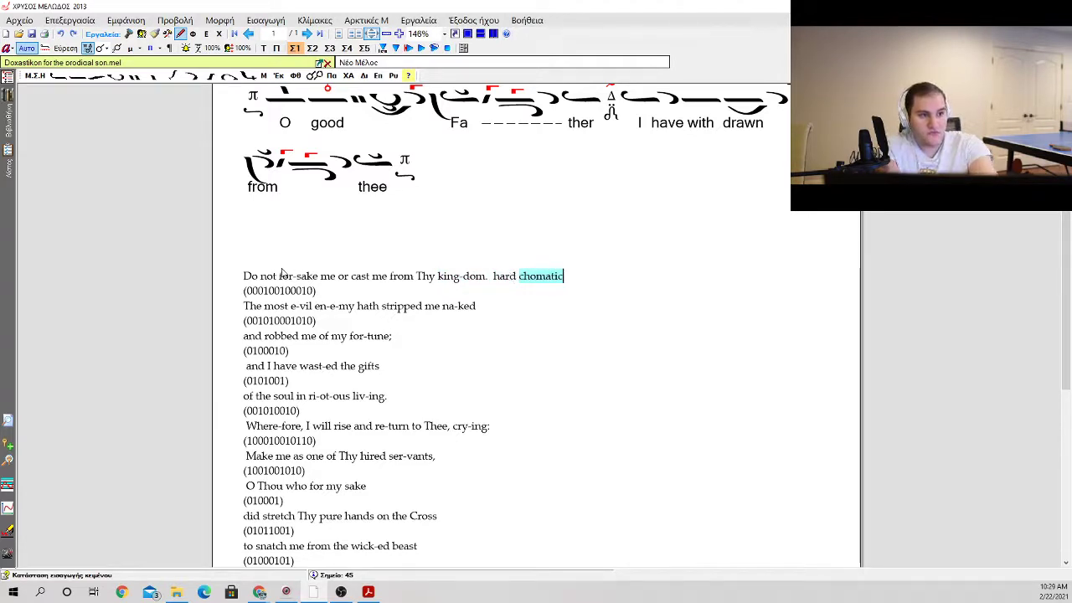
{"action": "left_click_drag", "start_coordinate": [249, 283], "coordinate": [340, 287]}
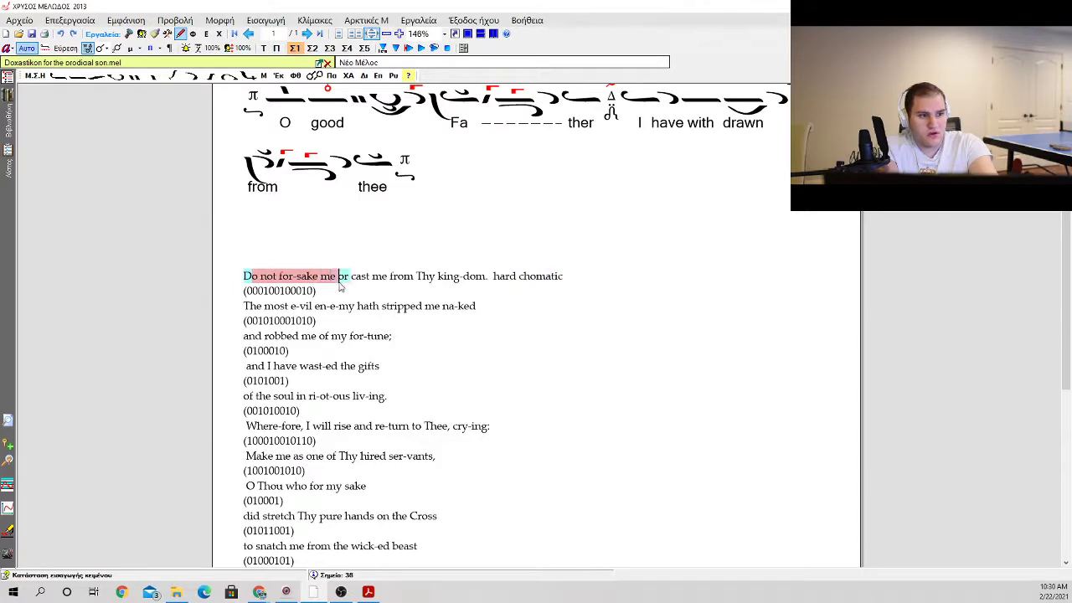
{"action": "left_click", "coordinate": [306, 281]}
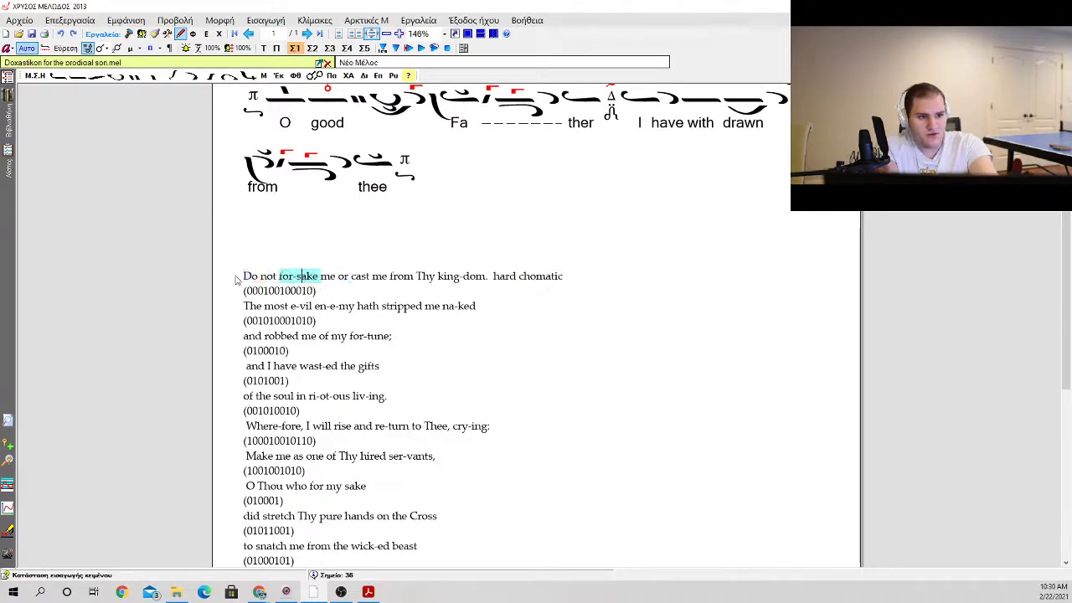
{"action": "left_click_drag", "start_coordinate": [240, 279], "coordinate": [558, 278]}
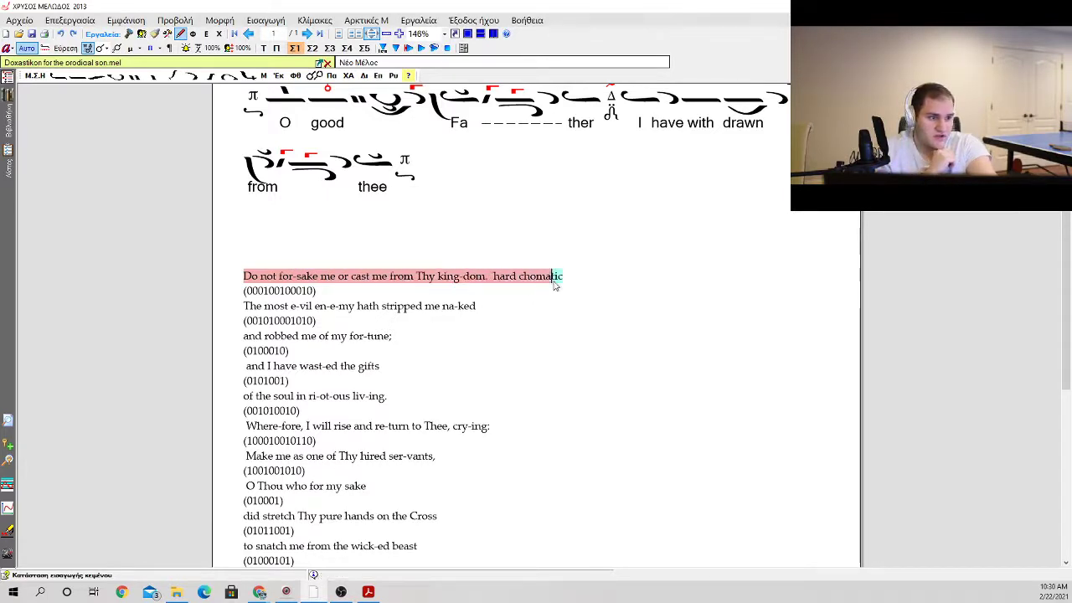
{"action": "left_click", "coordinate": [529, 304]}
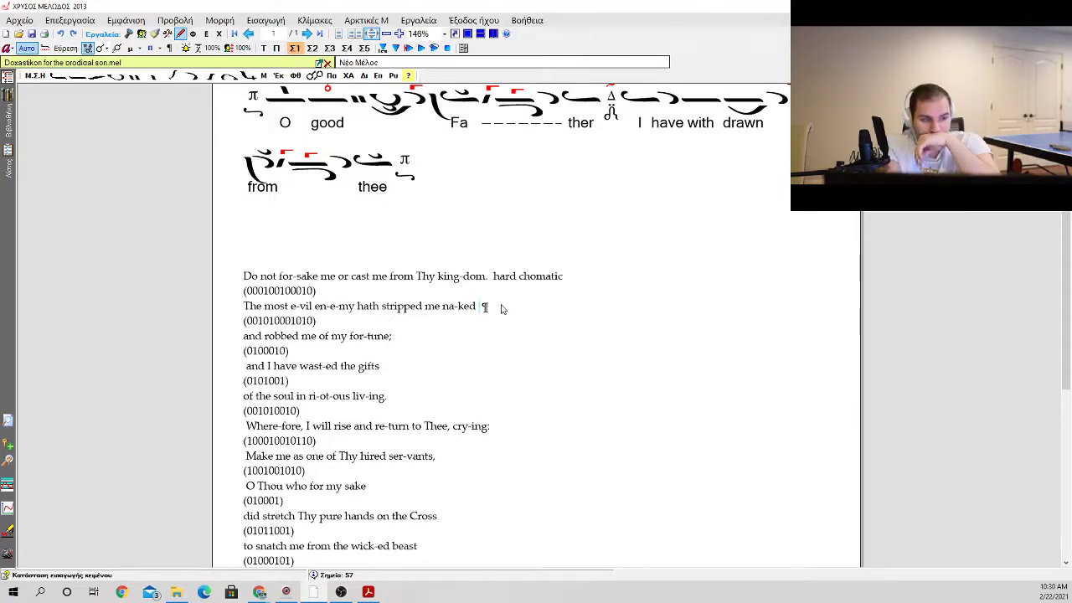
{"action": "type", "text": "har"}
{"action": "key", "text": "BackSpace"}
{"action": "key", "text": "BackSpace"}
{"action": "key", "text": "BackSpace"}
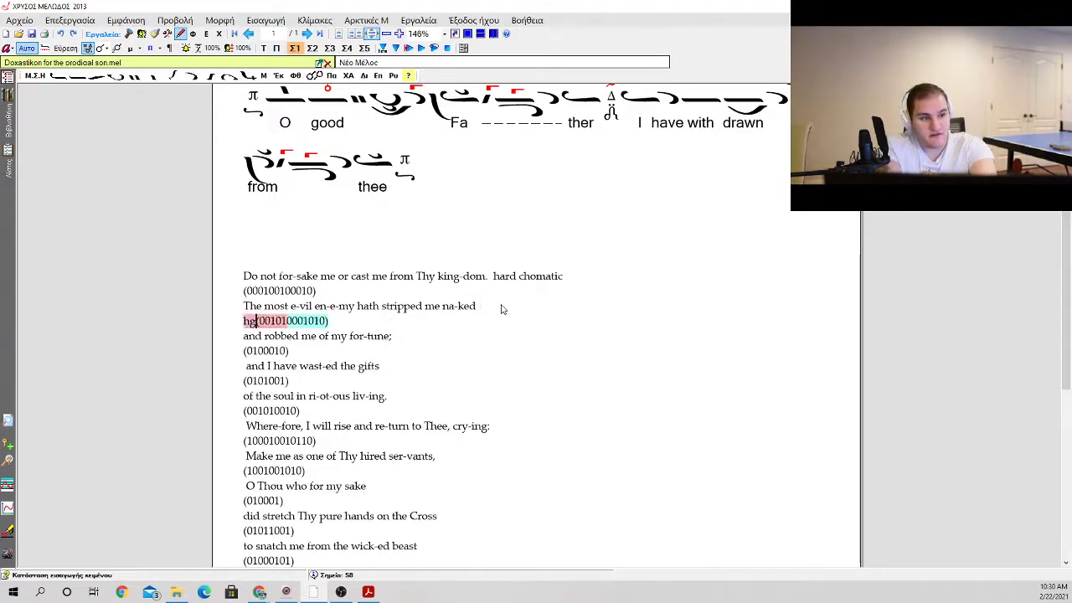
Step: Add the note "high ke hard chromatic" after the line "The most e-vil en-e-my hath stripped me na-ked"
{"action": "key", "text": "Left"}
{"action": "key", "text": "Left"}
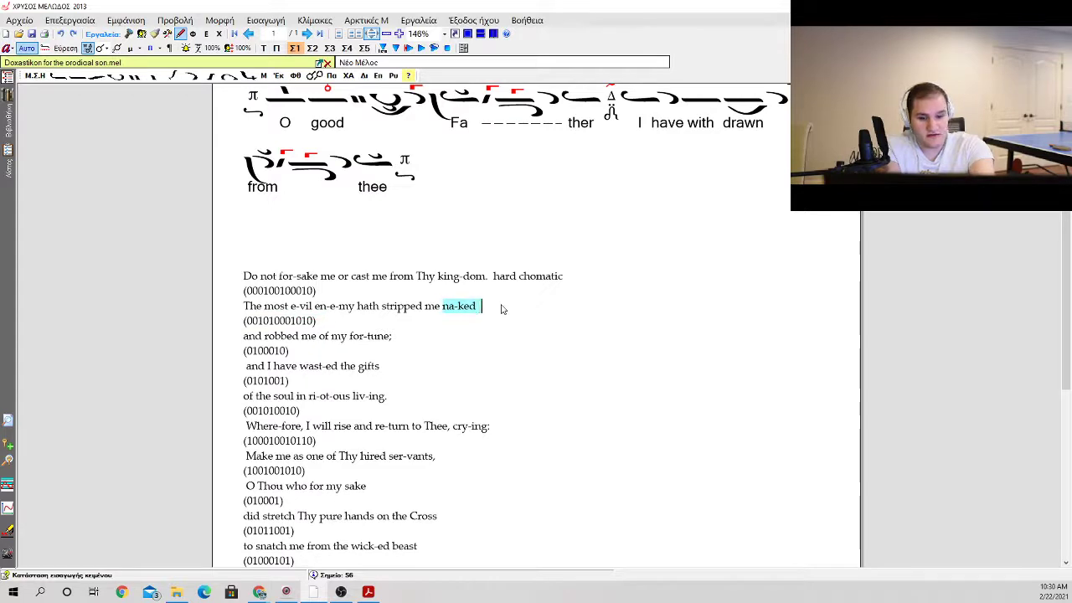
{"action": "type", "text": "high ke hard chromatic"}
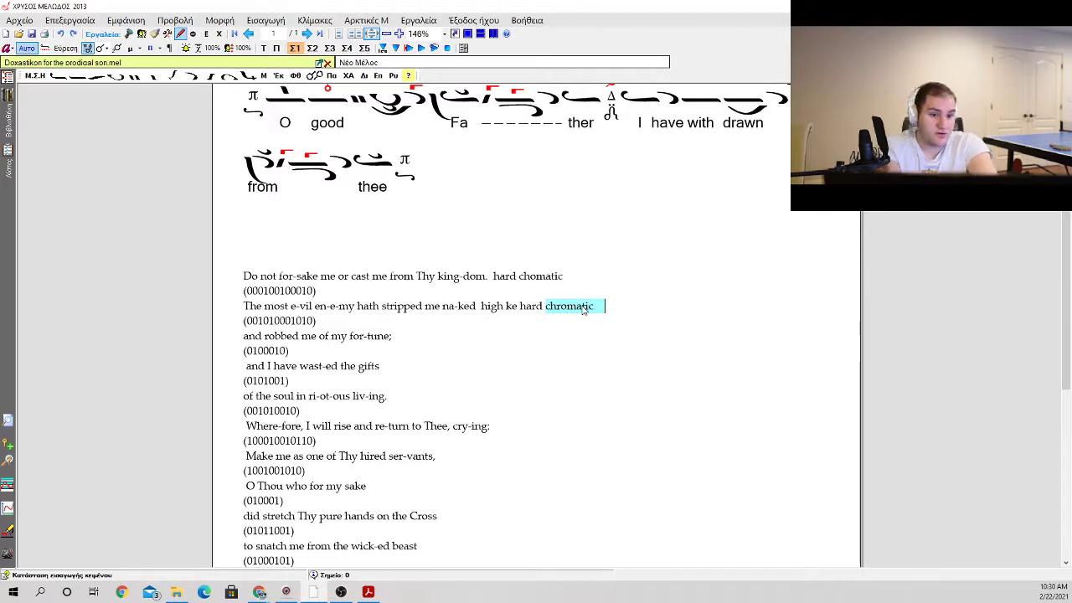
{"action": "type", "text": "  lo thi"}
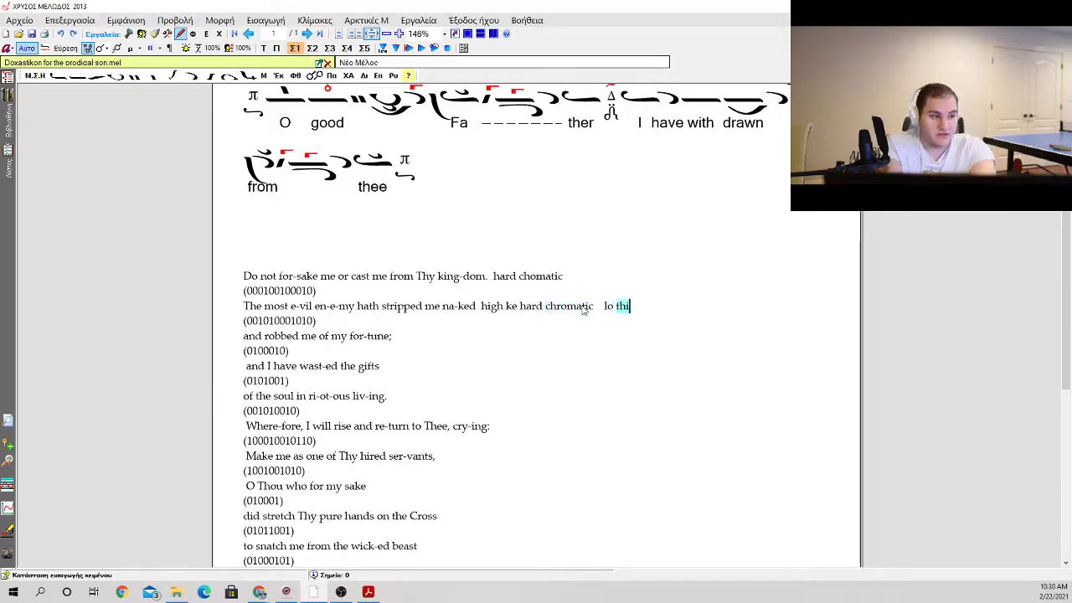
{"action": "left_click", "coordinate": [396, 338]}
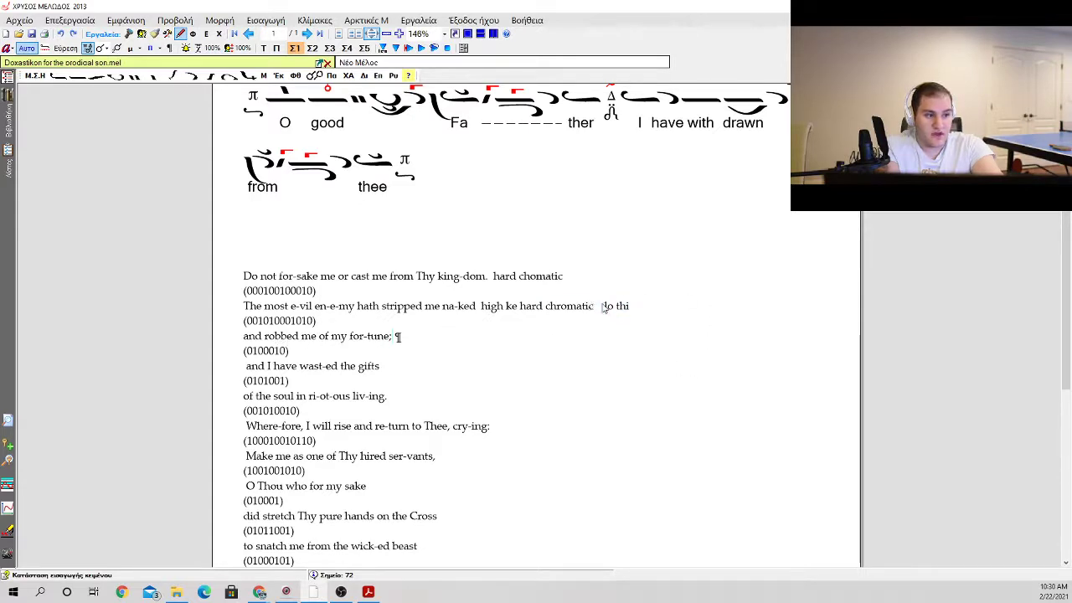
{"action": "left_click_drag", "start_coordinate": [615, 306], "coordinate": [641, 306]}
{"action": "key", "text": "Delete"}
{"action": "key", "text": "ctrl+z"}
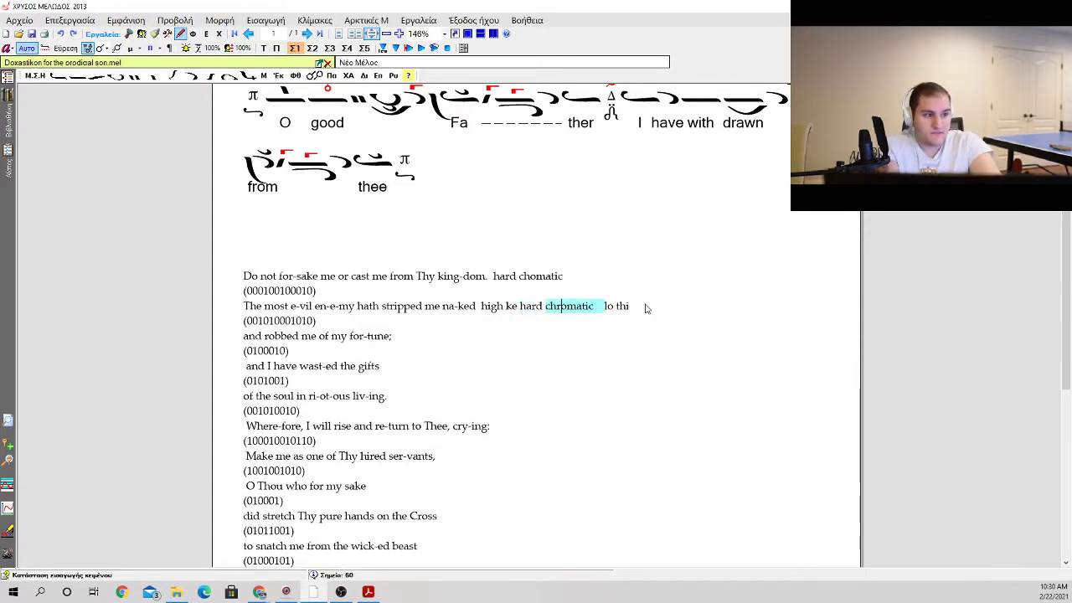
{"action": "left_click", "coordinate": [627, 307]}
{"action": "key", "text": "BackSpace"}
{"action": "key", "text": "BackSpace"}
{"action": "key", "text": "BackSpace"}
{"action": "key", "text": "BackSpace"}
{"action": "key", "text": "BackSpace"}
{"action": "key", "text": "BackSpace"}
{"action": "key", "text": "BackSpace"}
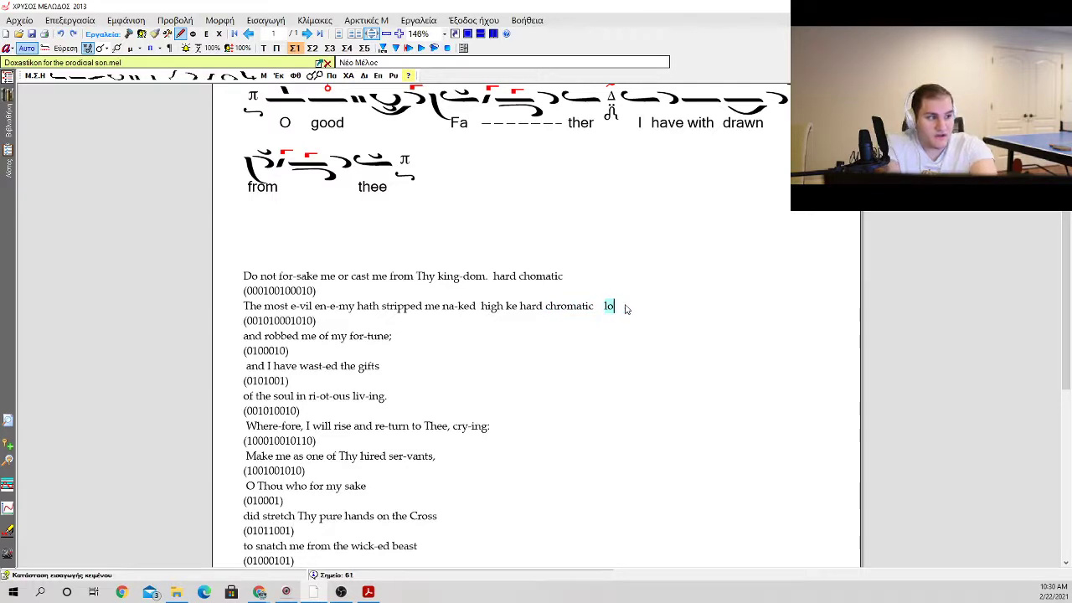
Step: Add the note "ke-thi hard chromatic" after the line "and robbed me of my for-tune;"
{"action": "key", "text": "Down"}
{"action": "key", "text": "Down"}
{"action": "key", "text": "Down"}
{"action": "key", "text": "Right"}
{"action": "key", "text": "Up"}
{"action": "key", "text": "Up"}
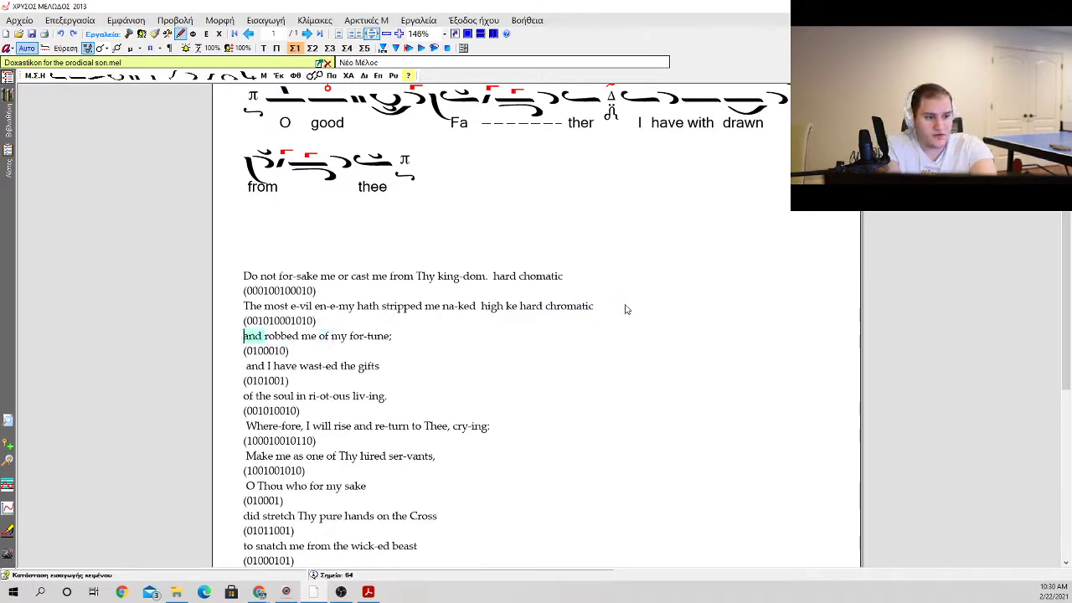
{"action": "key", "text": "Right"}
{"action": "key", "text": "Right"}
{"action": "key", "text": "Right"}
{"action": "key", "text": "Right"}
{"action": "key", "text": "Right"}
{"action": "key", "text": "Right"}
{"action": "key", "text": "Right"}
{"action": "key", "text": "Right"}
{"action": "key", "text": "Right"}
{"action": "key", "text": "Right"}
{"action": "key", "text": "Right"}
{"action": "key", "text": "Right"}
{"action": "key", "text": "Right"}
{"action": "key", "text": "Right"}
{"action": "key", "text": "Right"}
{"action": "key", "text": "Right"}
{"action": "key", "text": "Right"}
{"action": "key", "text": "Right"}
{"action": "key", "text": "Right"}
{"action": "key", "text": "Right"}
{"action": "key", "text": "Right"}
{"action": "key", "text": "Right"}
{"action": "key", "text": "Right"}
{"action": "key", "text": "Right"}
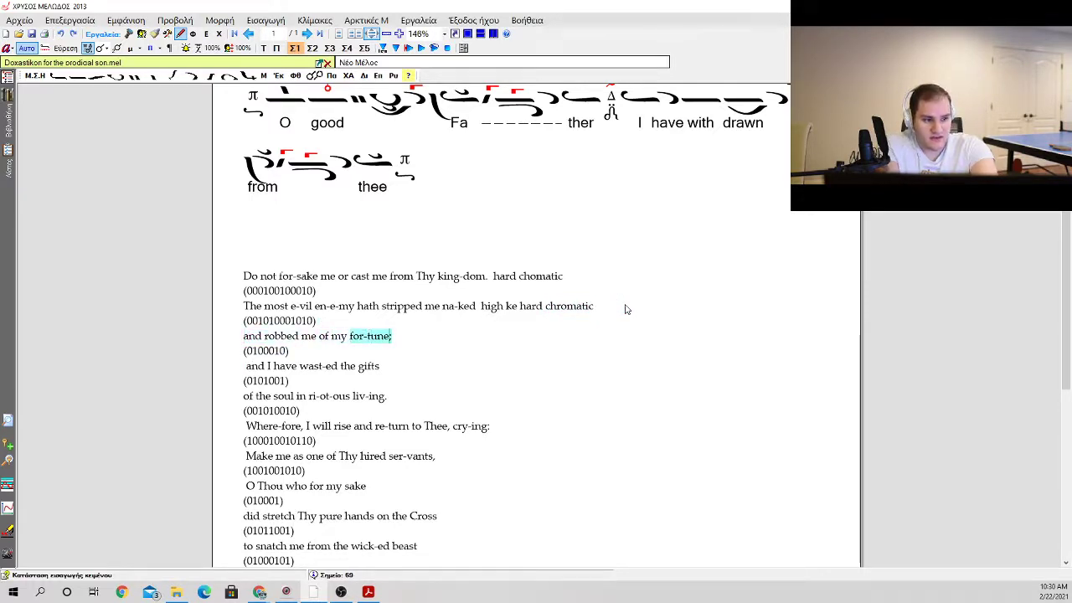
{"action": "type", "text": "ke-thi"}
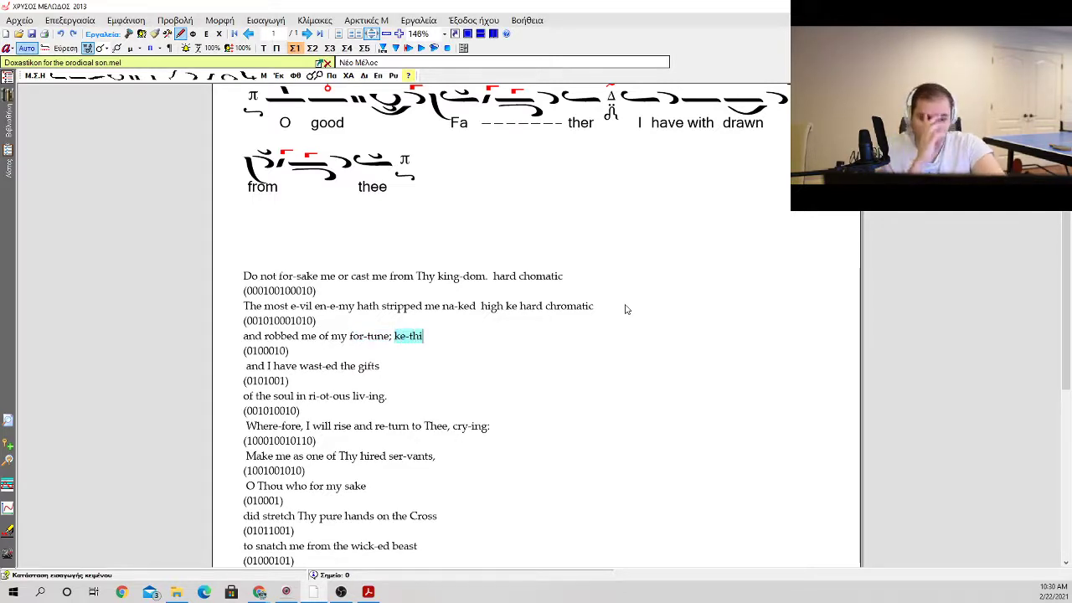
{"action": "type", "text": " hard chr"}
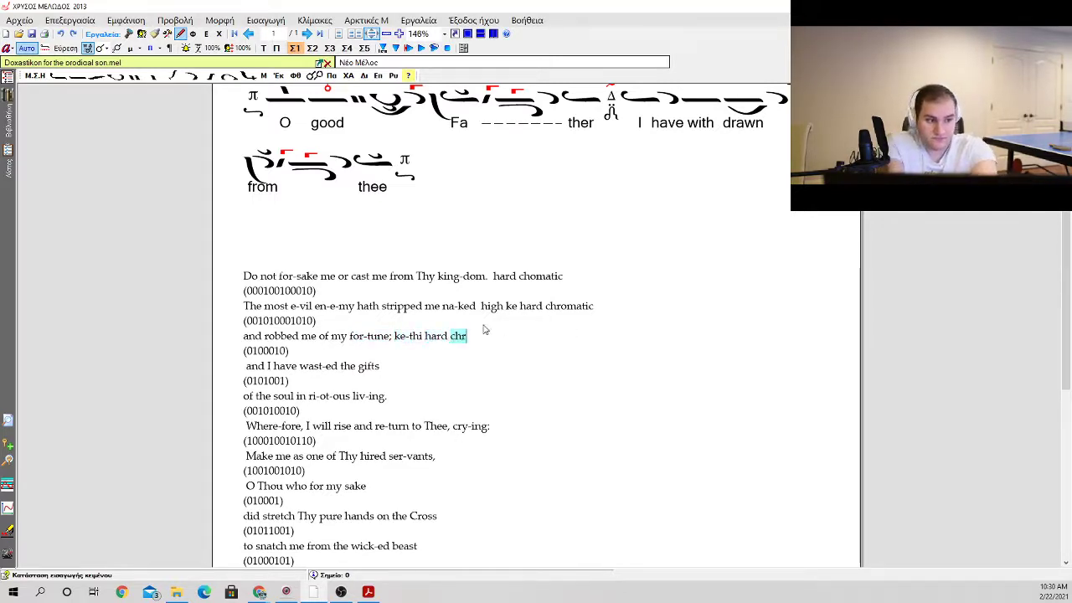
{"action": "type", "text": "omatic"}
{"action": "left_click", "coordinate": [425, 373]}
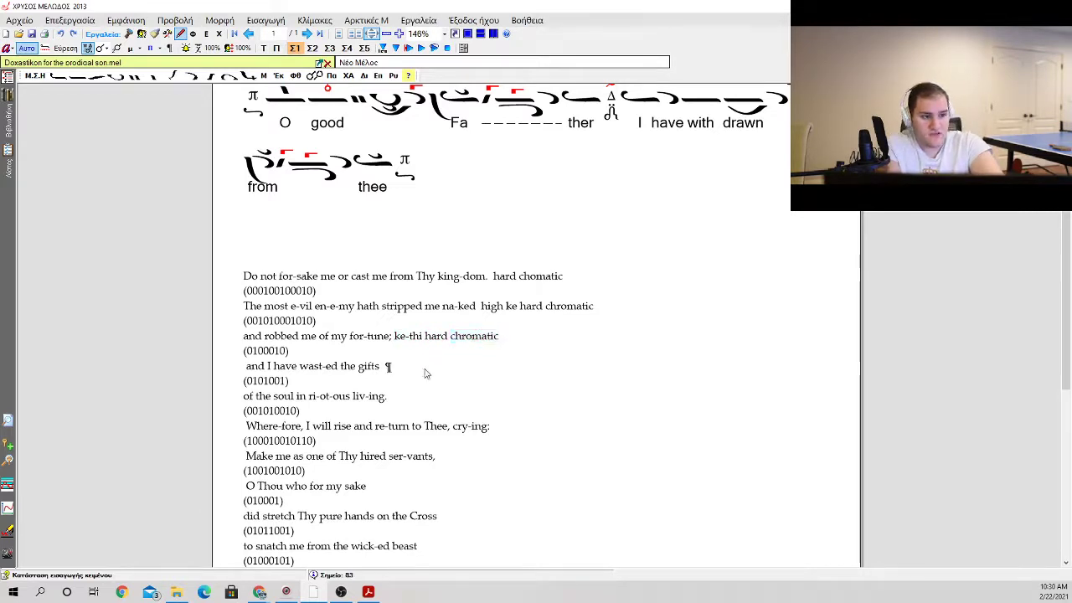
{"action": "double_click", "coordinate": [426, 370]}
{"action": "type", "text": "pa"}
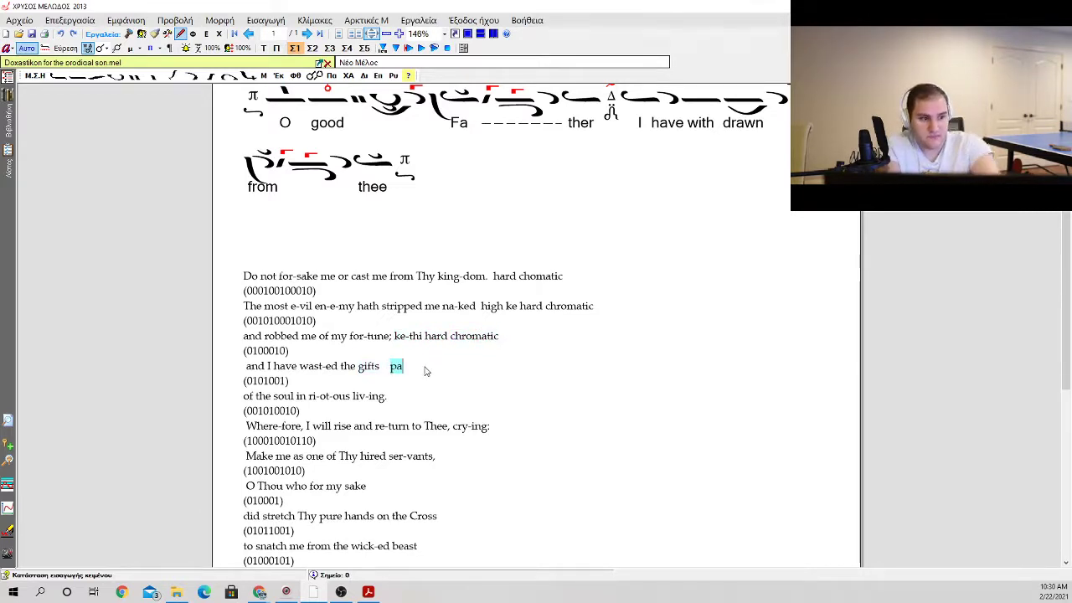
{"action": "scroll", "coordinate": [423, 367], "scroll_direction": "down", "scroll_amount": 3}
{"action": "double_click", "coordinate": [386, 265]}
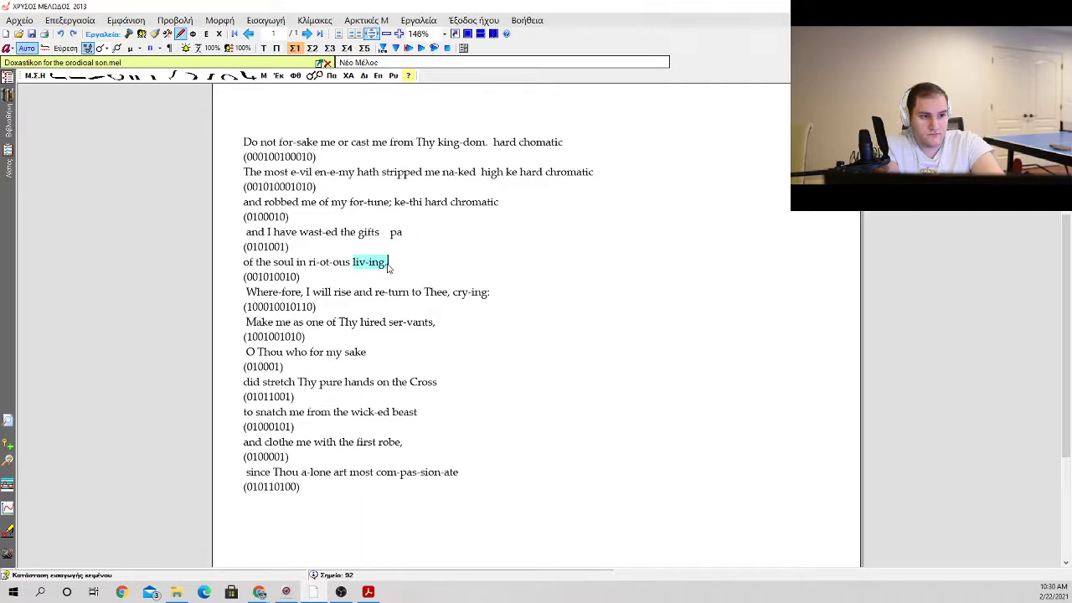
{"action": "left_click", "coordinate": [407, 234]}
{"action": "double_click", "coordinate": [397, 234]}
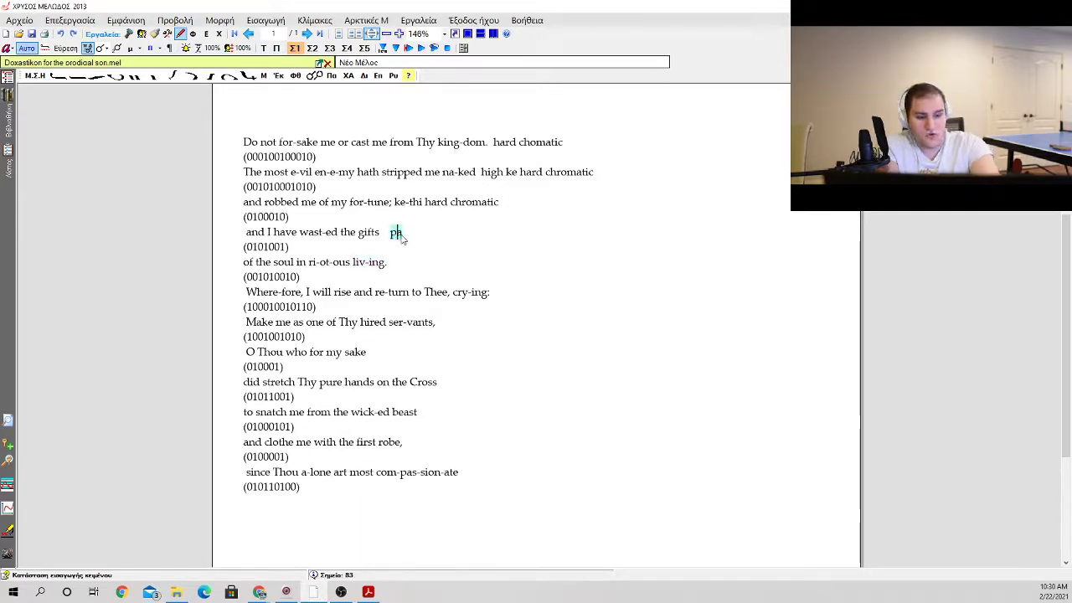
{"action": "key", "text": "BackSpace"}
Step: Write the note "thi - thi" after the line "and I have wast-ed the gifts"
{"action": "type", "text": "thi"}
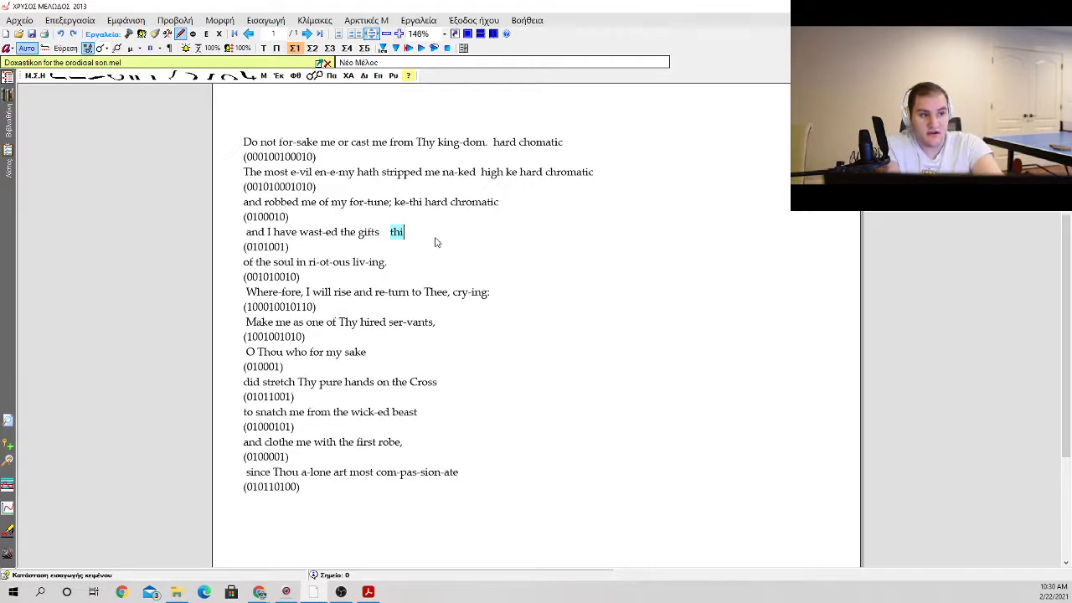
{"action": "type", "text": " thi"}
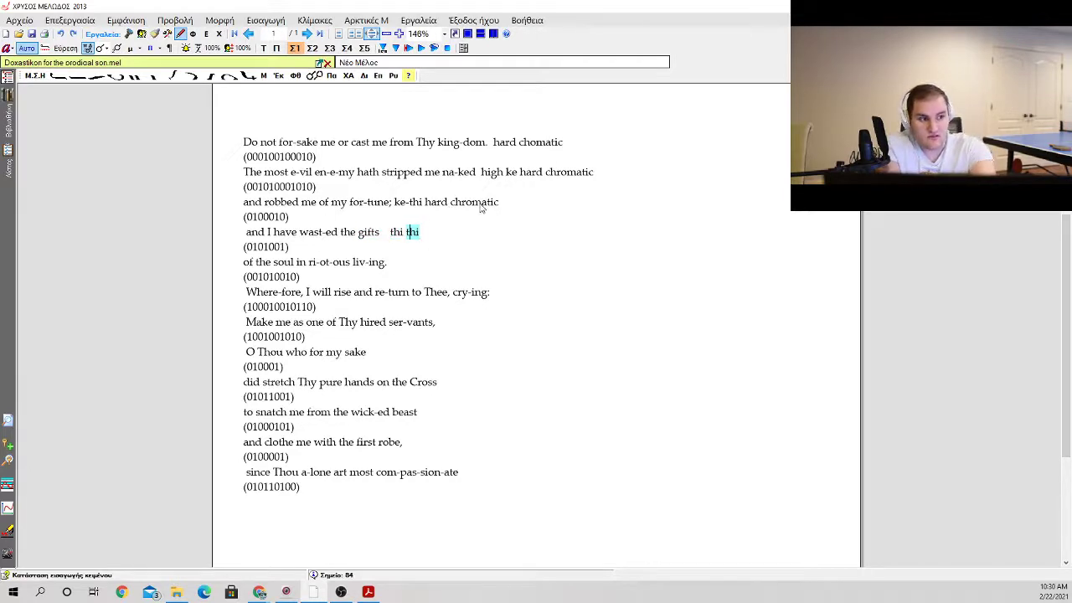
{"action": "key", "text": "Left"}
{"action": "type", "text": "-"}
Step: Add the note "pa" after the line "of the soul in ri-ot-ous liv-ing."
{"action": "left_click", "coordinate": [417, 265]}
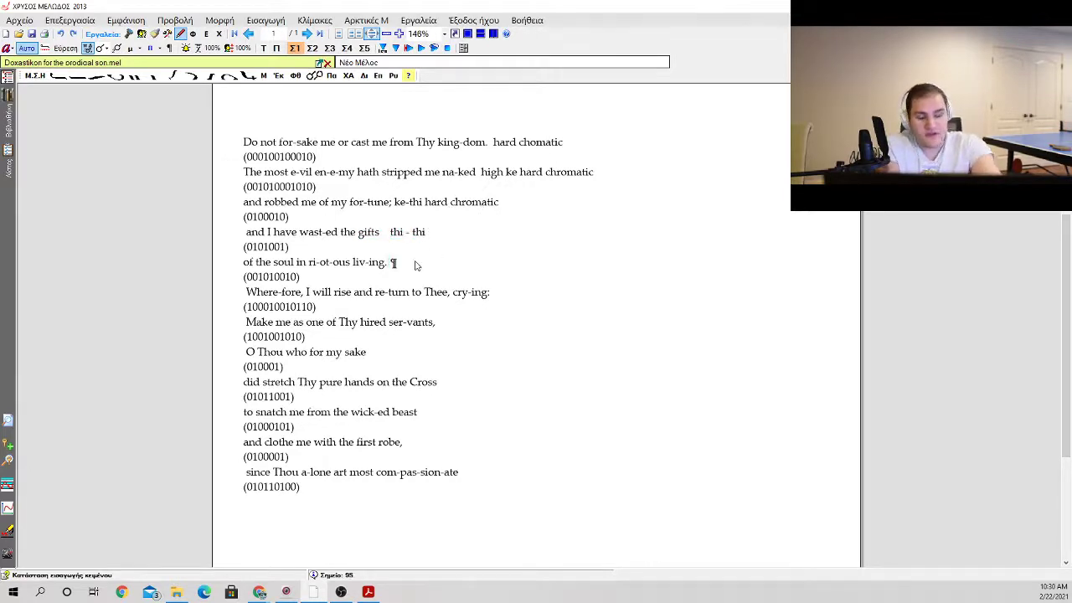
{"action": "type", "text": "pa"}
{"action": "key", "text": "BackSpace"}
{"action": "key", "text": "BackSpace"}
{"action": "key", "text": "Left"}
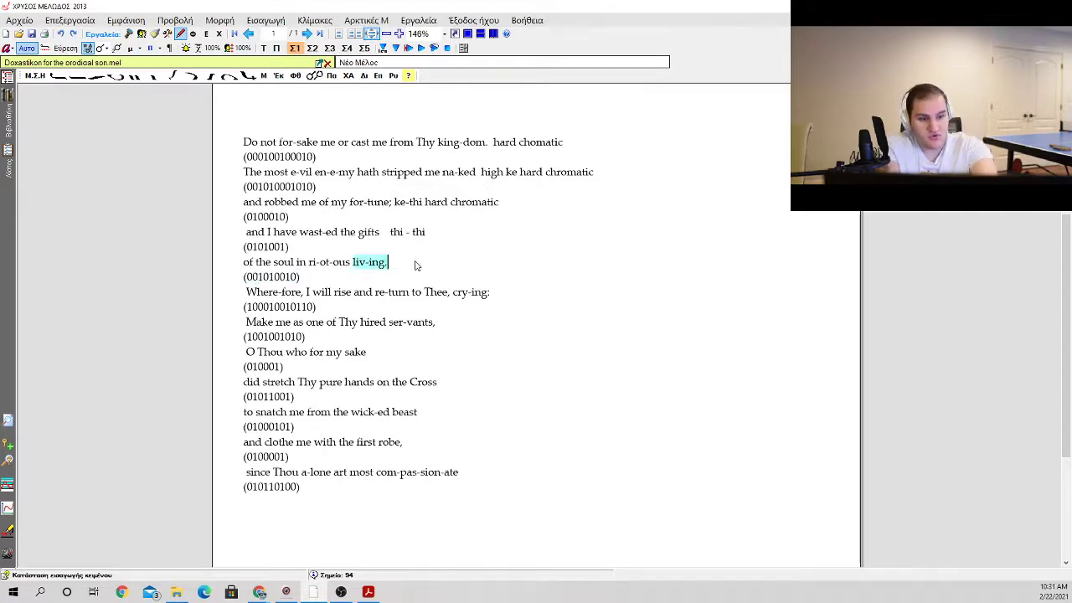
{"action": "type", "text": "pa"}
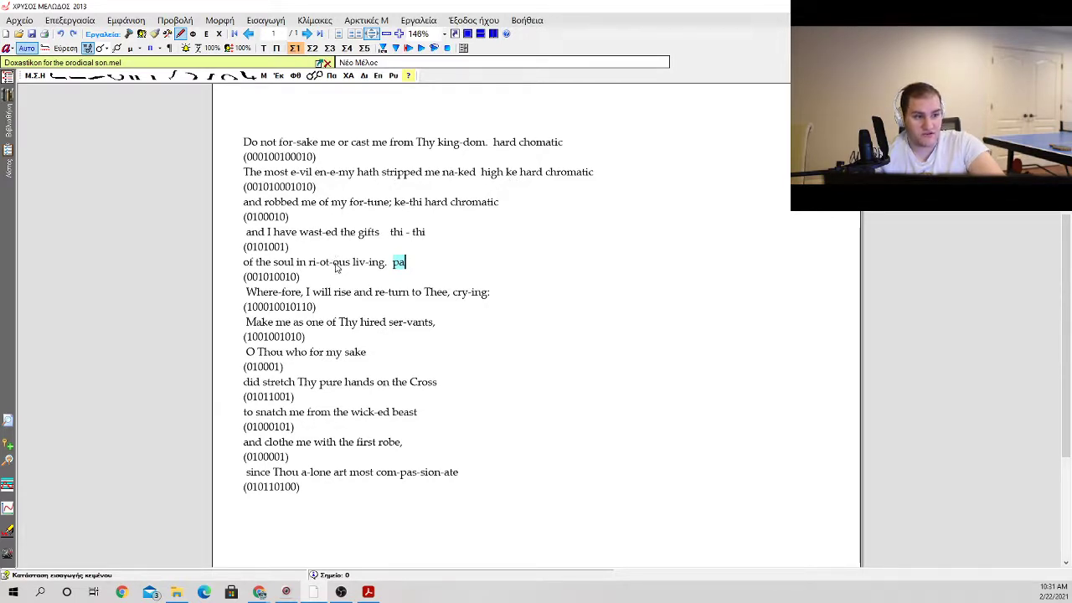
Step: Add the note "pa-thi" after the line "Where-fore, I will rise and re-turn to Thee, cry-ing:"
{"action": "mouse_move", "coordinate": [404, 266]}
{"action": "left_mouse_down"}
{"action": "mouse_move", "coordinate": [353, 265]}
{"action": "mouse_move", "coordinate": [405, 267]}
{"action": "left_mouse_up"}
{"action": "left_click_drag", "start_coordinate": [355, 293], "coordinate": [497, 293]}
{"action": "left_click", "coordinate": [497, 295]}
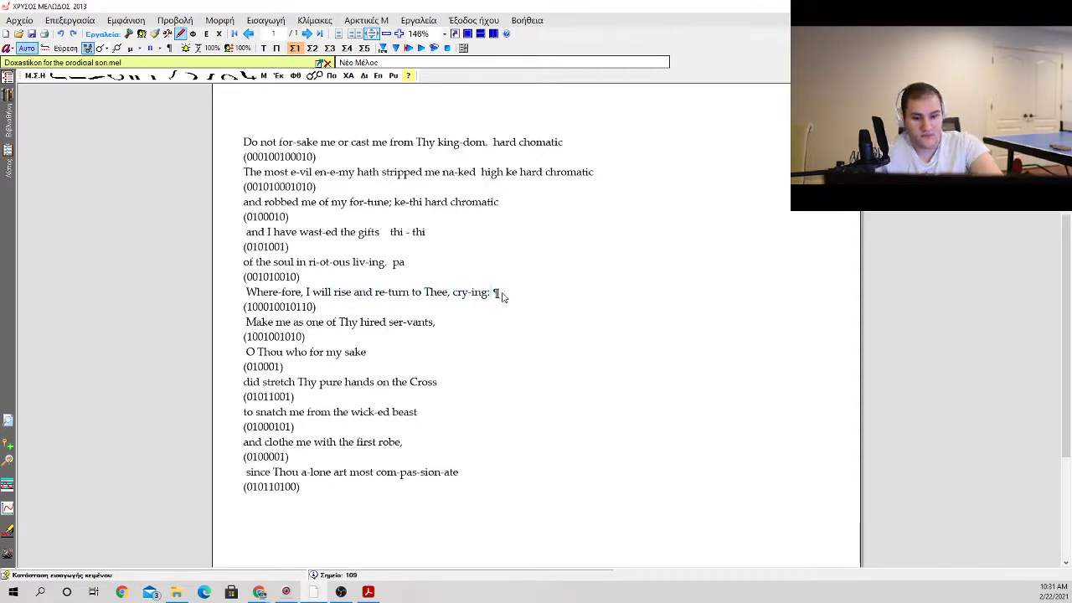
{"action": "type", "text": "pa"}
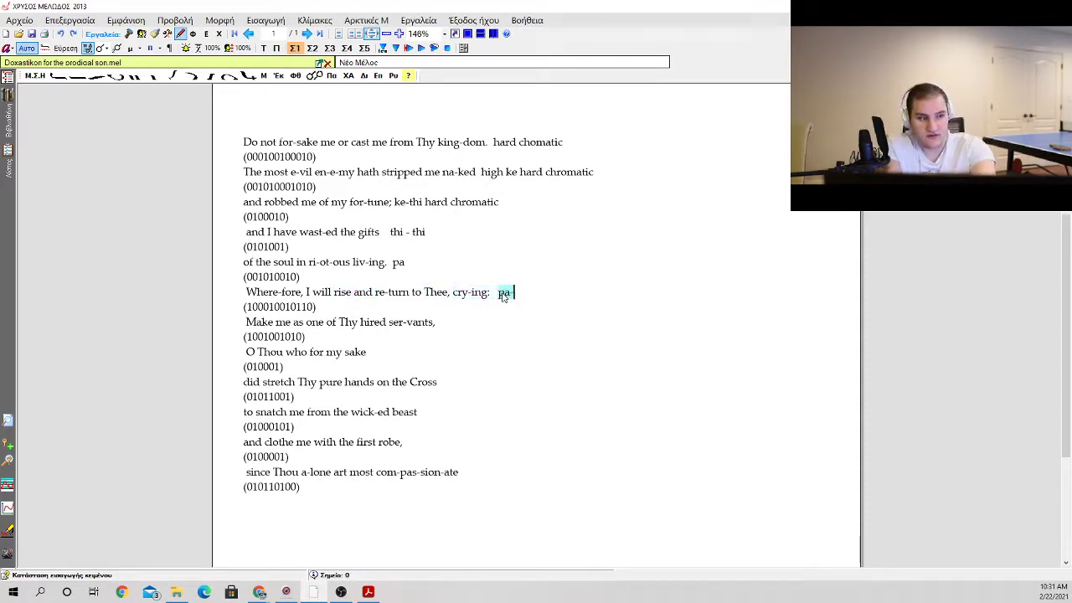
{"action": "type", "text": "-thi"}
Step: Add the note "thi-thi" after the line "Make me as one of Thy hired ser-vants,"
{"action": "left_click", "coordinate": [494, 325]}
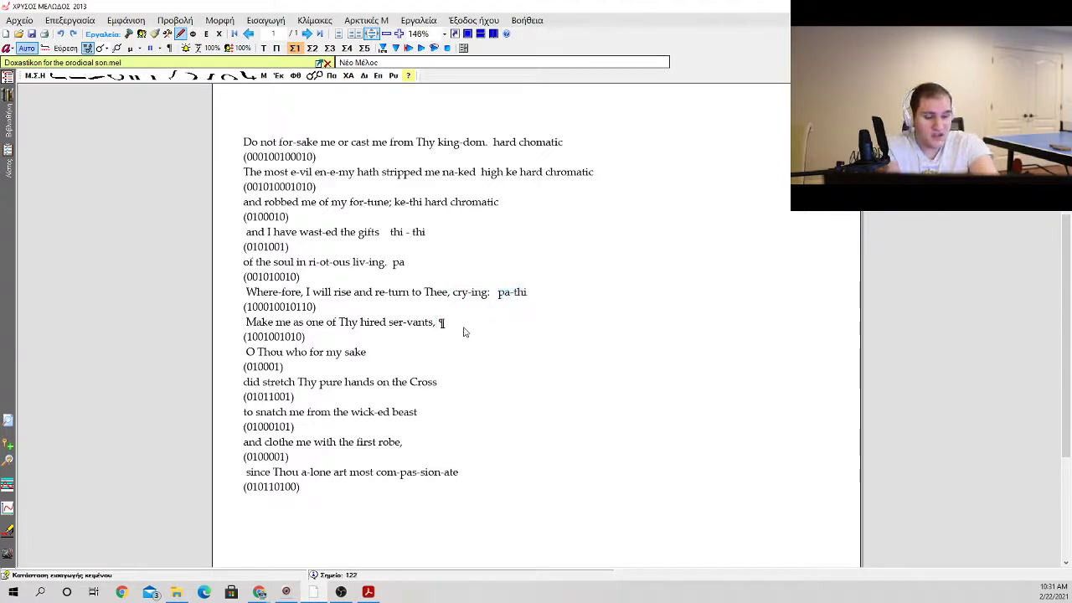
{"action": "type", "text": "th"}
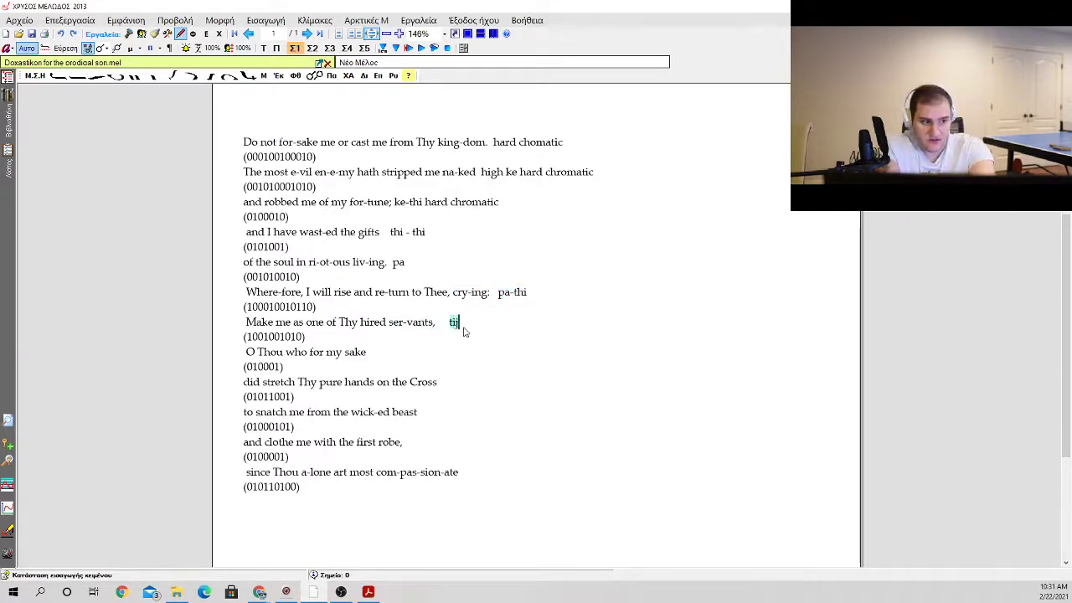
{"action": "type", "text": "i-thi"}
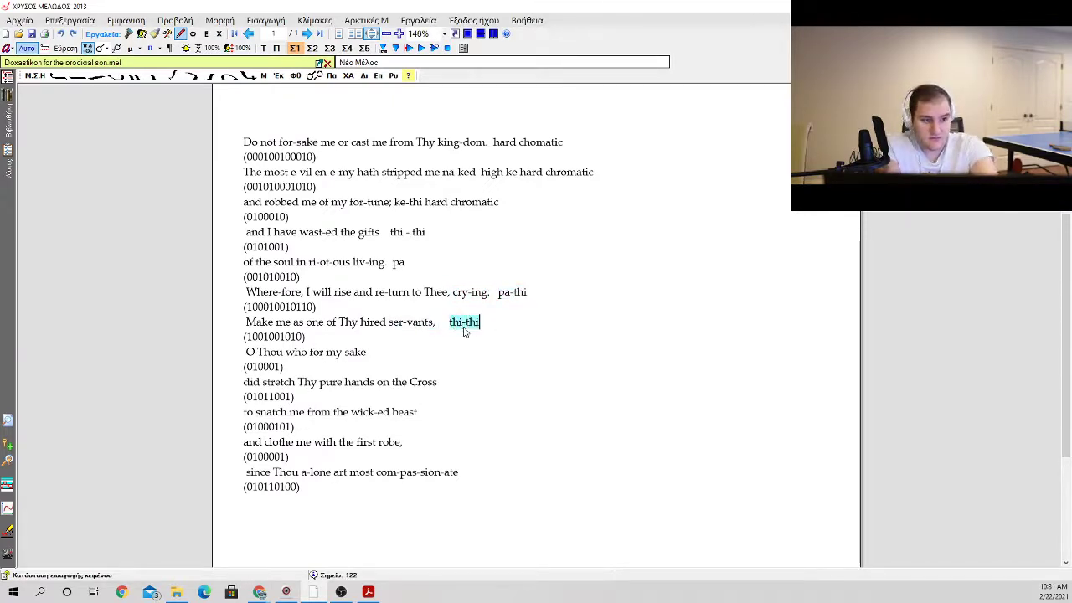
Step: Insert three blank lines before the line "O Thou who for my sake" to set off the closing section
{"action": "key", "text": "Down"}
{"action": "key", "text": "Down"}
{"action": "key", "text": "Right"}
{"action": "key", "text": "Right"}
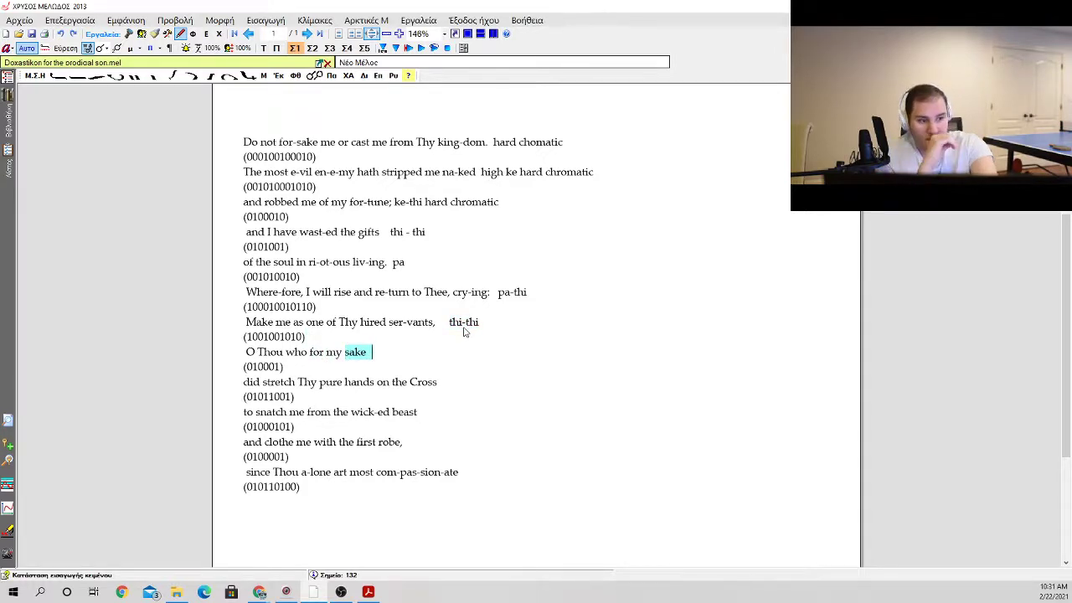
{"action": "left_click", "coordinate": [494, 329]}
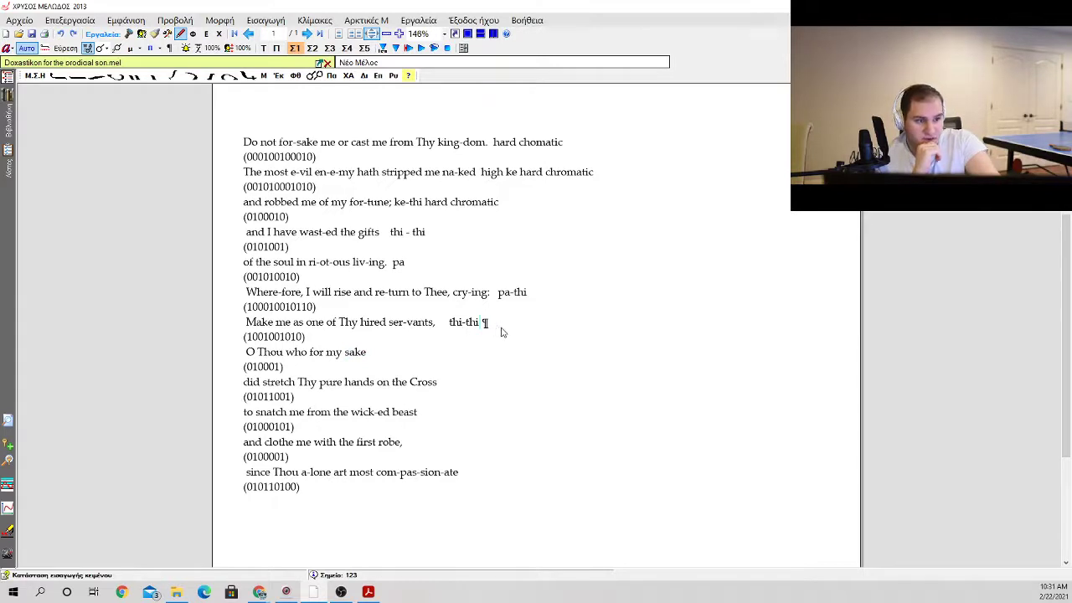
{"action": "left_click", "coordinate": [495, 340]}
{"action": "key", "text": "Return"}
{"action": "key", "text": "Return"}
{"action": "key", "text": "Return"}
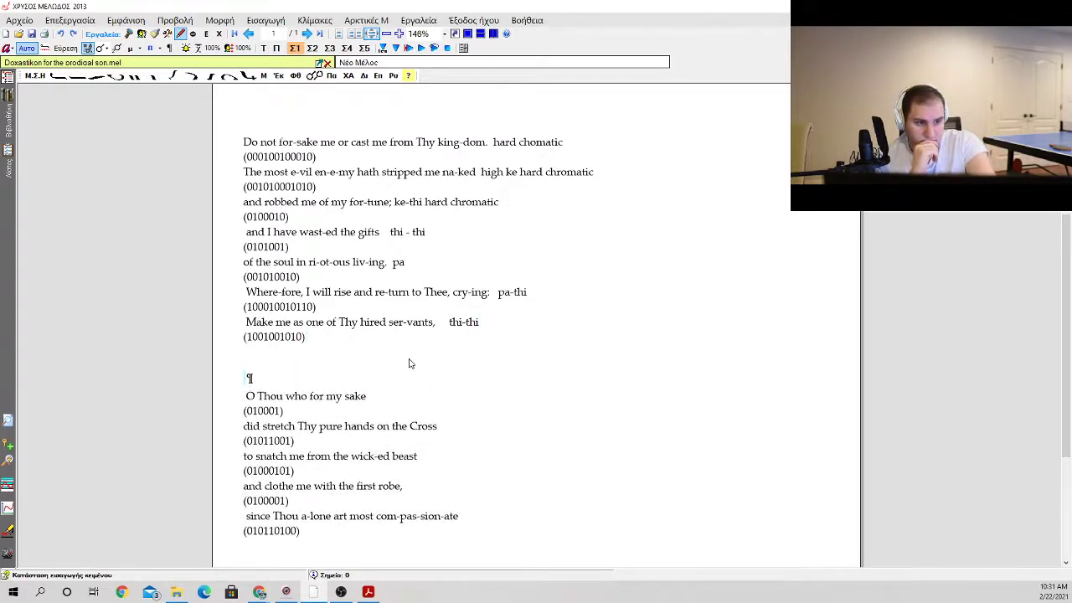
Step: Add the note "pa" after the final line "since Thou a-lone art most com-pas-sion-ate"
{"action": "scroll", "coordinate": [416, 369], "scroll_direction": "down", "scroll_amount": 1}
{"action": "left_click", "coordinate": [503, 451]}
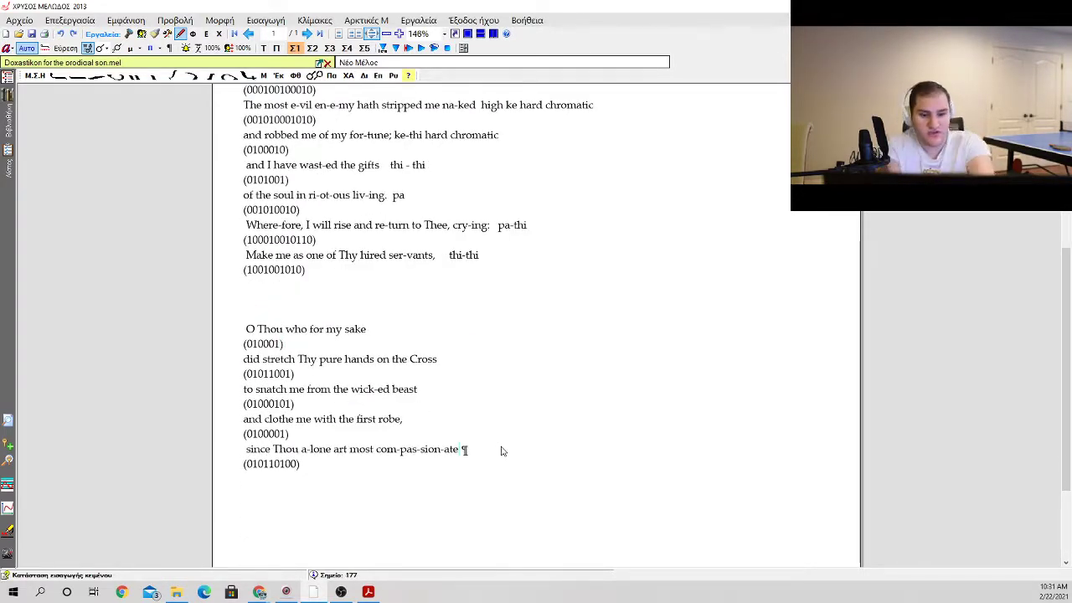
{"action": "key", "text": "BackSpace"}
{"action": "key", "text": "BackSpace"}
{"action": "key", "text": "Left"}
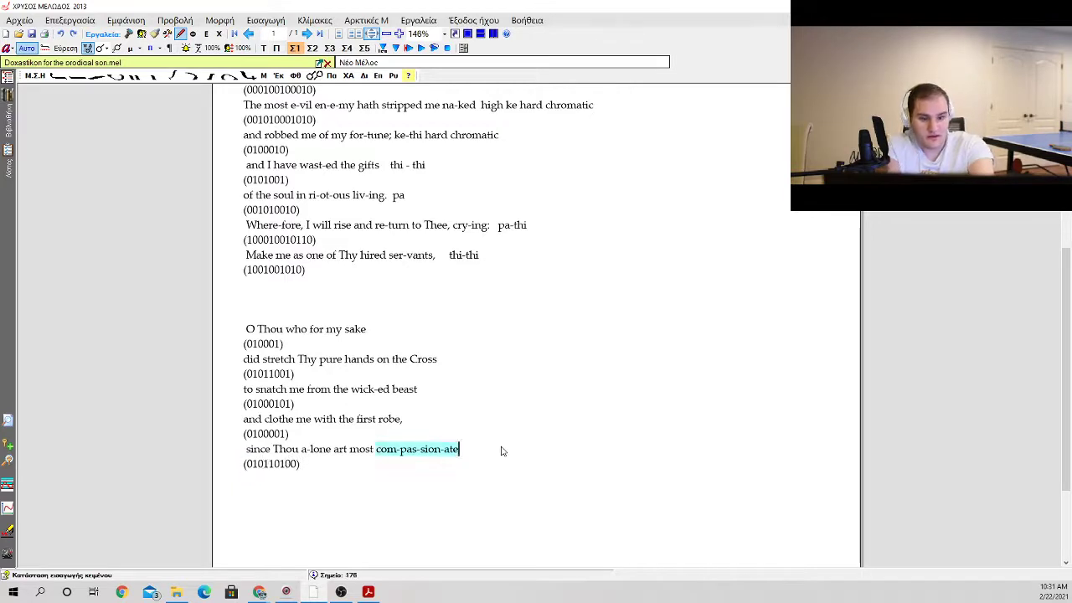
{"action": "type", "text": "pa"}
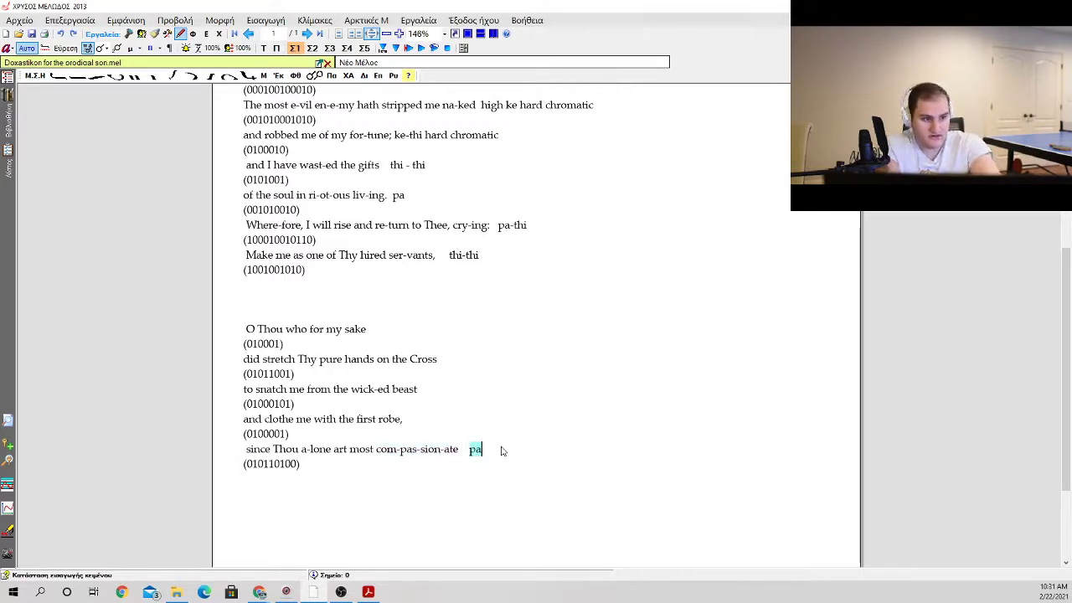
Step: Write the note "thi" after the line "and clothe me with the first robe,"
{"action": "left_click", "coordinate": [410, 420]}
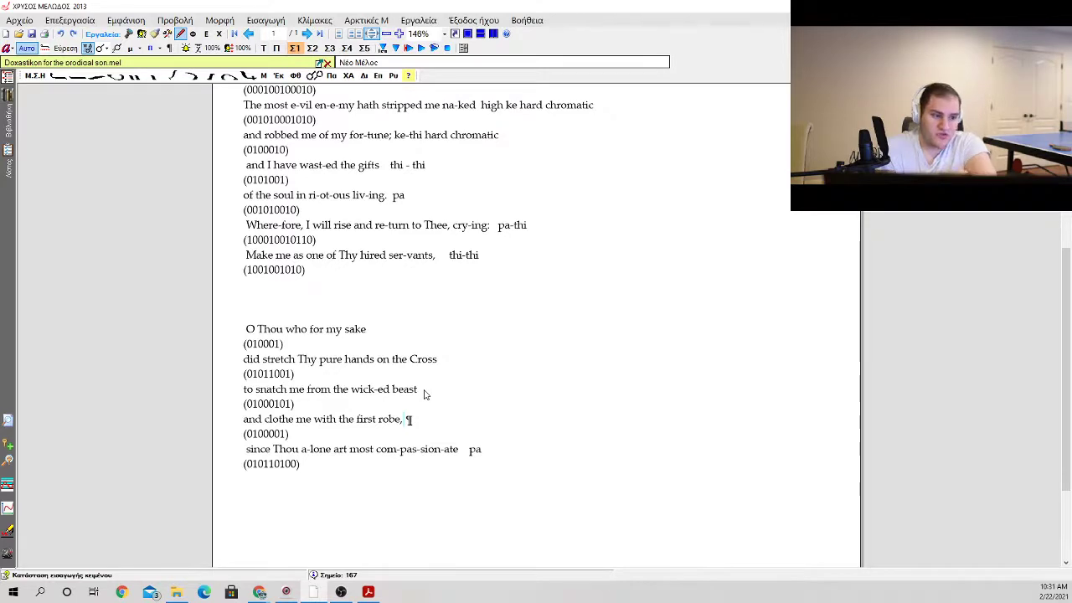
{"action": "key", "text": "ctrl+shift+Left"}
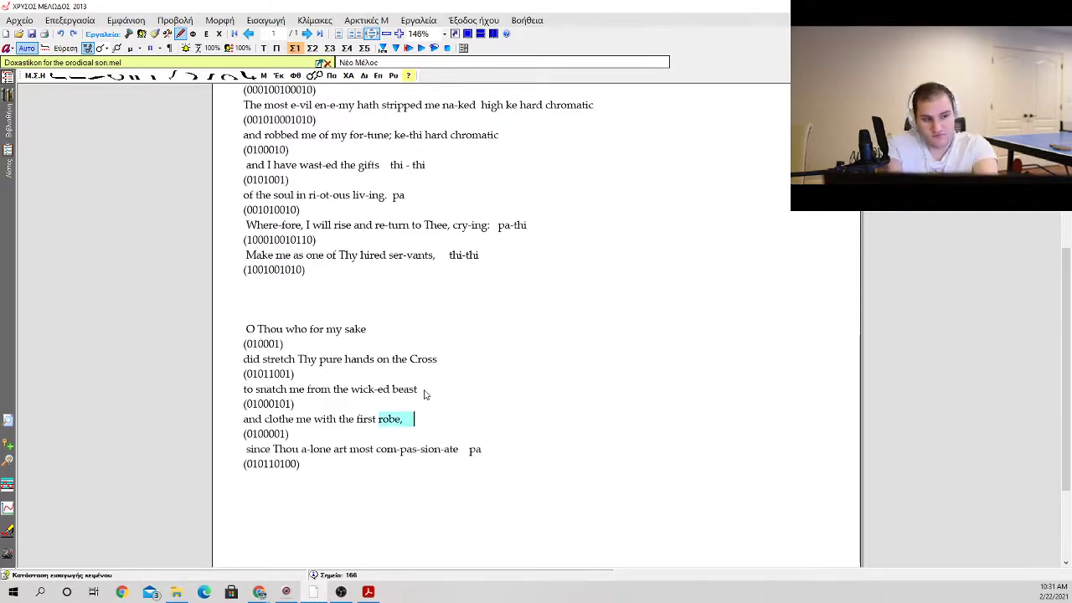
{"action": "type", "text": "thi"}
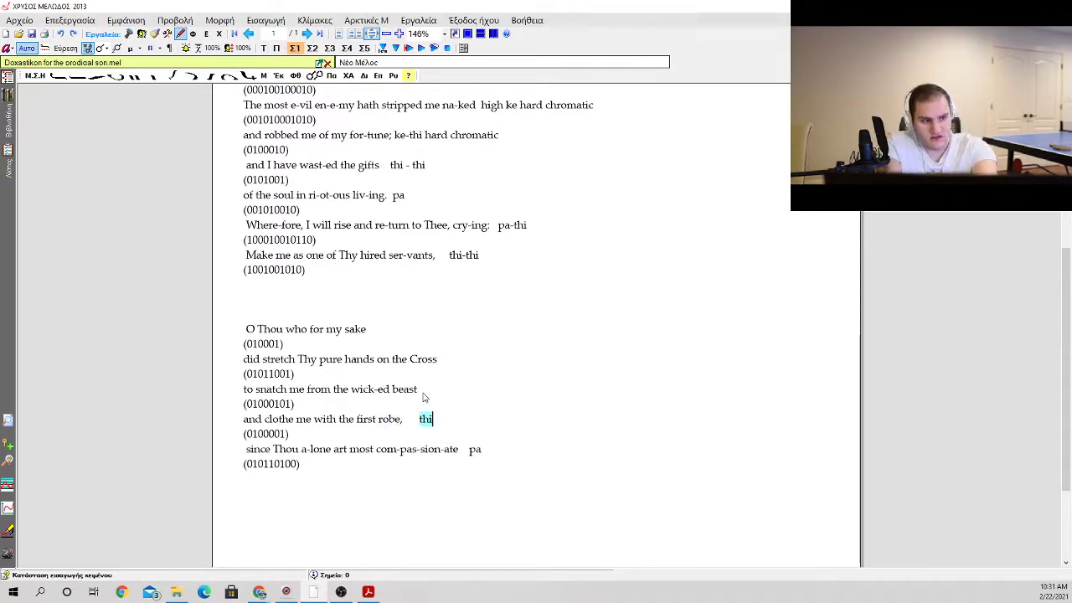
Step: Place the text cursor after "beast" at the end of the line "to snatch me from the wick-ed beast"
{"action": "key", "text": "Left"}
{"action": "key", "text": "Left"}
{"action": "key", "text": "Left"}
{"action": "key", "text": "Up"}
{"action": "key", "text": "Up"}
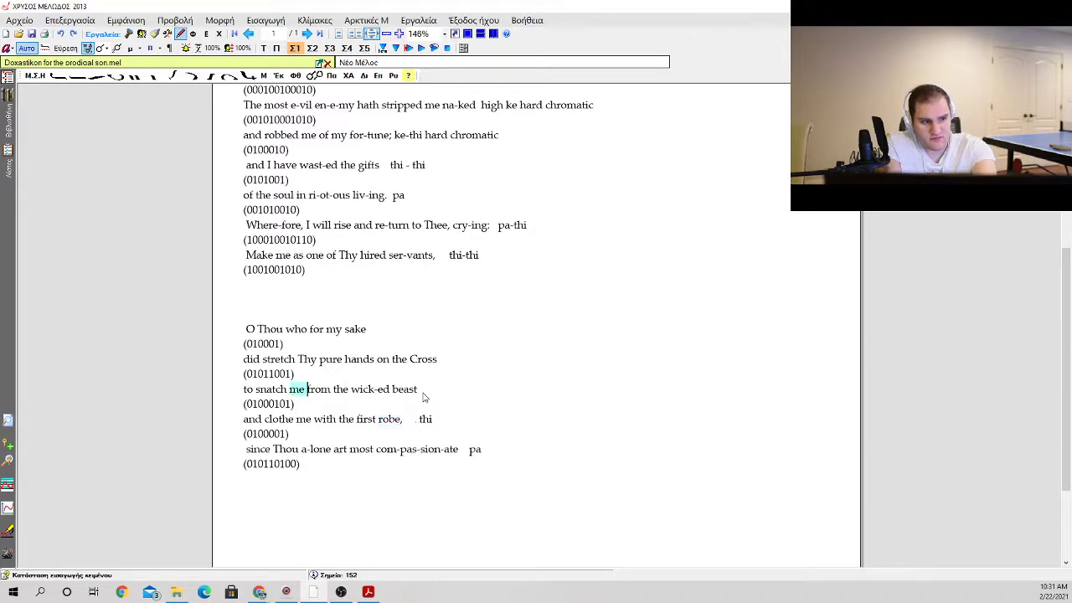
{"action": "key", "text": "Down"}
{"action": "key", "text": "Left"}
{"action": "key", "text": "Up"}
{"action": "key", "text": "ctrl+Left"}
{"action": "key", "text": "Right"}
{"action": "key", "text": "Right"}
{"action": "key", "text": "Right"}
{"action": "key", "text": "Right"}
{"action": "key", "text": "Right"}
{"action": "key", "text": "Right"}
{"action": "key", "text": "Right"}
{"action": "key", "text": "Right"}
{"action": "key", "text": "Right"}
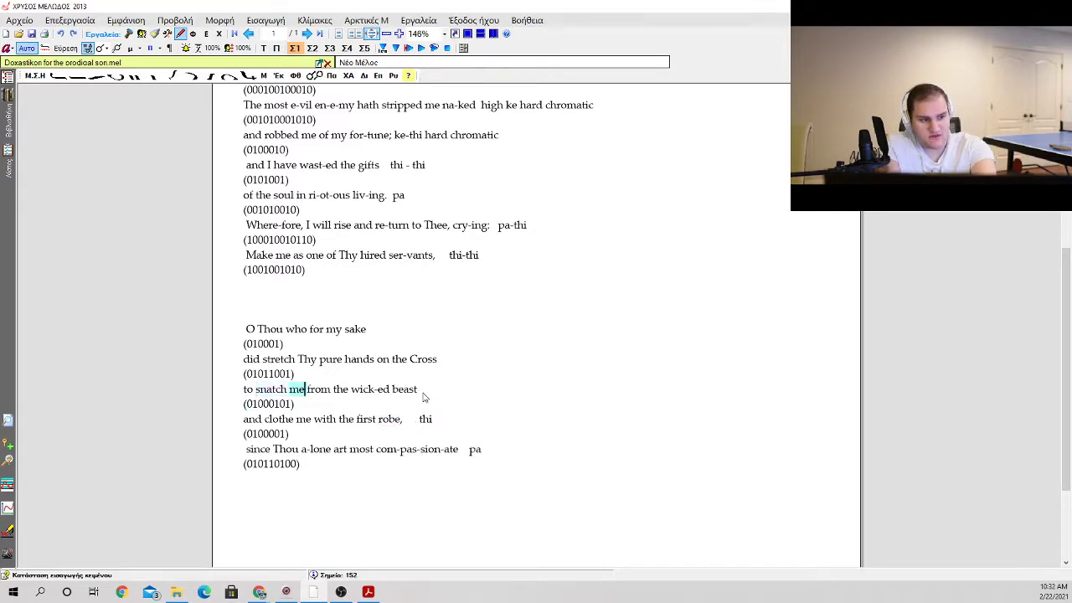
{"action": "key", "text": "Right"}
{"action": "key", "text": "Right"}
{"action": "key", "text": "Right"}
{"action": "key", "text": "Right"}
{"action": "key", "text": "Right"}
{"action": "key", "text": "Right"}
{"action": "key", "text": "Right"}
{"action": "key", "text": "Right"}
{"action": "key", "text": "Right"}
{"action": "key", "text": "Right"}
{"action": "key", "text": "Right"}
{"action": "key", "text": "Right"}
{"action": "key", "text": "Right"}
{"action": "key", "text": "Right"}
{"action": "key", "text": "Right"}
{"action": "key", "text": "Right"}
{"action": "key", "text": "Right"}
{"action": "key", "text": "Right"}
{"action": "key", "text": "Right"}
{"action": "key", "text": "Right"}
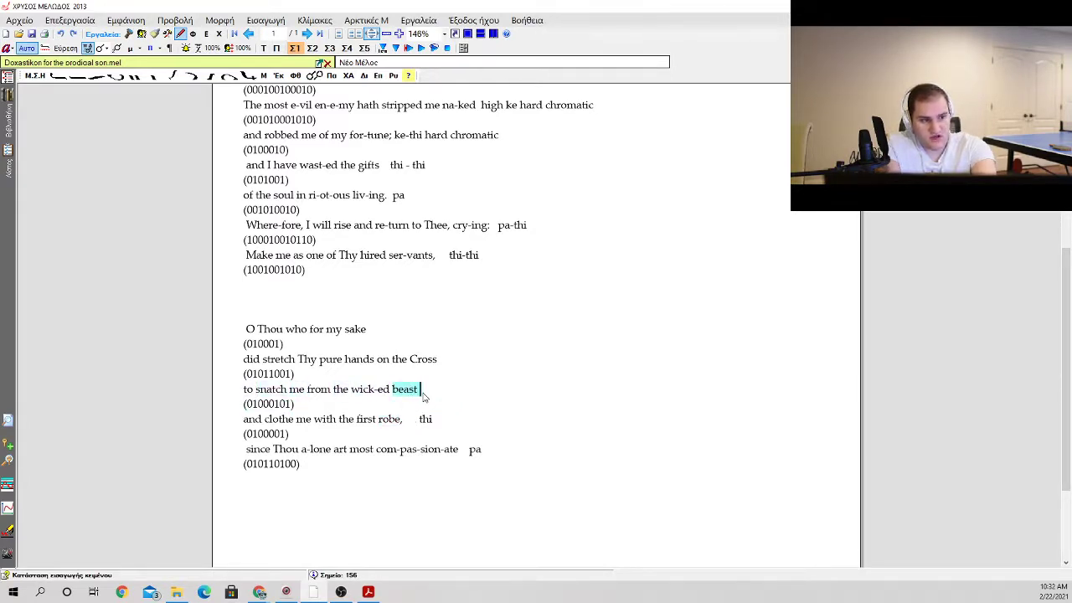
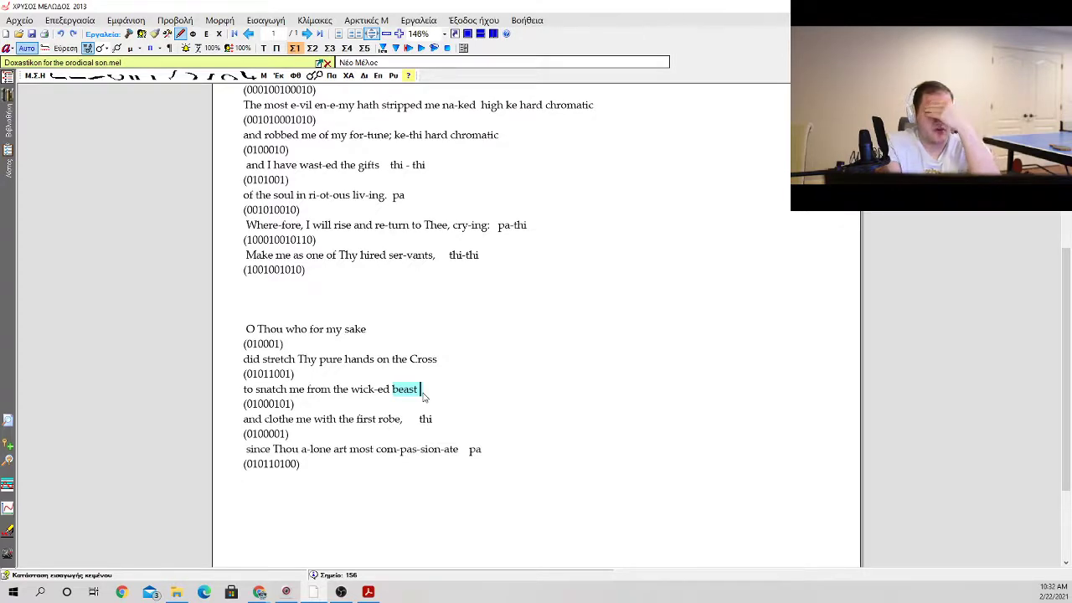
Step: Add the note "hard chromatic ke" after the line "to snatch me from the wick-ed beast"
{"action": "type", "text": "h"}
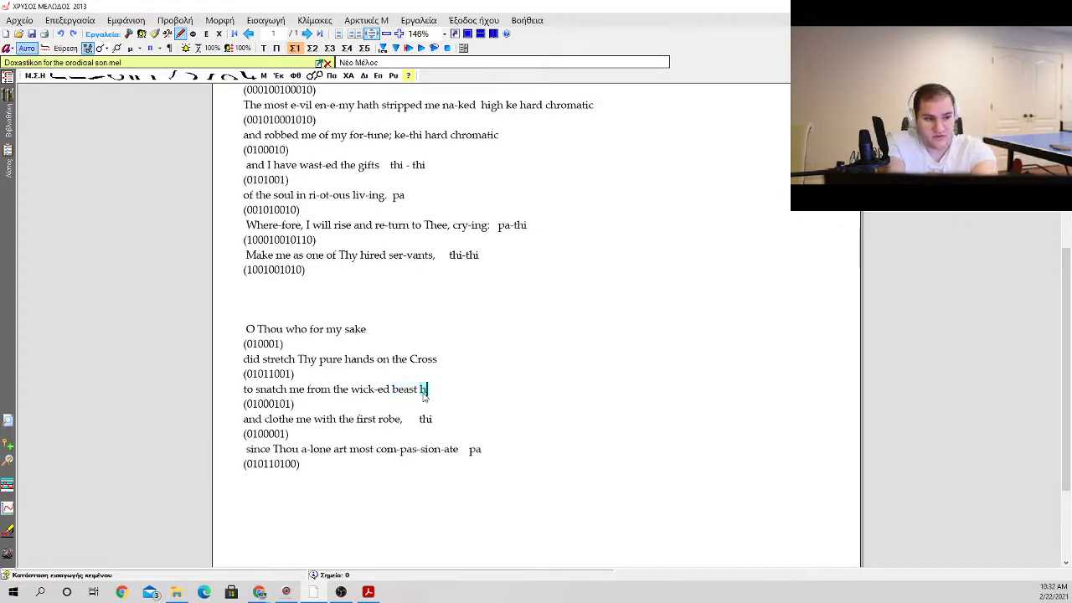
{"action": "type", "text": "ard chromatic "}
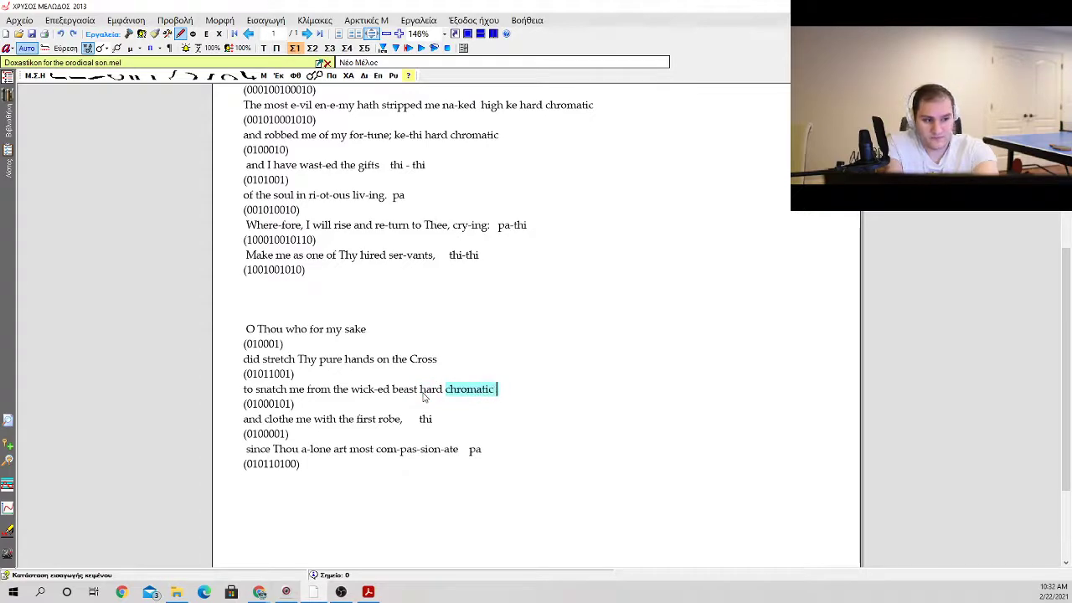
{"action": "type", "text": "ke"}
Step: Add the note "thi slow" after the line "did stretch Thy pure hands on the Cross"
{"action": "key", "text": "Up"}
{"action": "key", "text": "Up"}
{"action": "key", "text": "Right"}
{"action": "key", "text": "Right"}
{"action": "key", "text": "Right"}
{"action": "key", "text": "Right"}
{"action": "key", "text": "Right"}
{"action": "key", "text": "Right"}
{"action": "key", "text": "Right"}
{"action": "key", "text": "Right"}
{"action": "key", "text": "Right"}
{"action": "key", "text": "Right"}
{"action": "key", "text": "Right"}
{"action": "key", "text": "Right"}
{"action": "key", "text": "Right"}
{"action": "key", "text": "Right"}
{"action": "key", "text": "Right"}
{"action": "key", "text": "Right"}
{"action": "key", "text": "Right"}
{"action": "key", "text": "Right"}
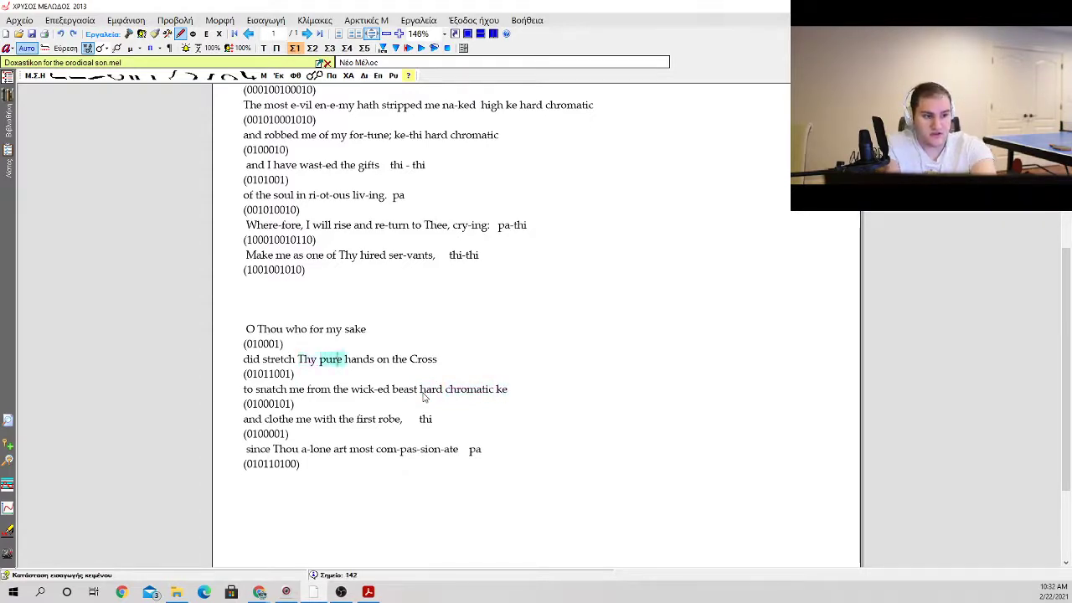
{"action": "key", "text": "Right"}
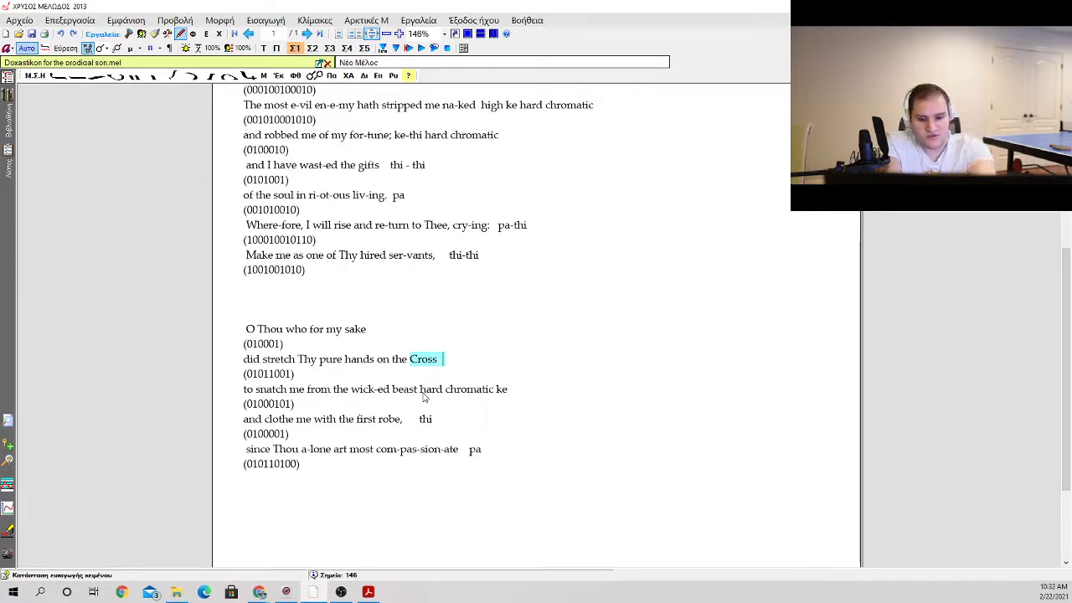
{"action": "type", "text": "thi slow"}
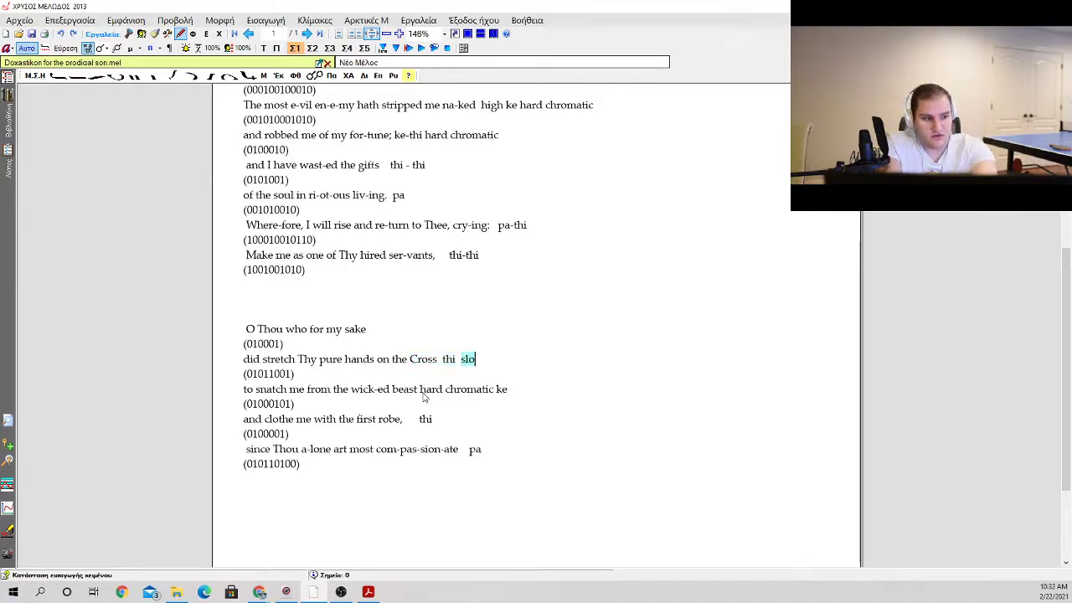
Step: Place the text cursor at the end of the line "O Thou who for my sake"
{"action": "key", "text": "Up"}
{"action": "key", "text": "Up"}
{"action": "key", "text": "Right"}
{"action": "key", "text": "Right"}
{"action": "key", "text": "Right"}
{"action": "key", "text": "Right"}
{"action": "key", "text": "Right"}
{"action": "key", "text": "Right"}
{"action": "key", "text": "Right"}
{"action": "key", "text": "Right"}
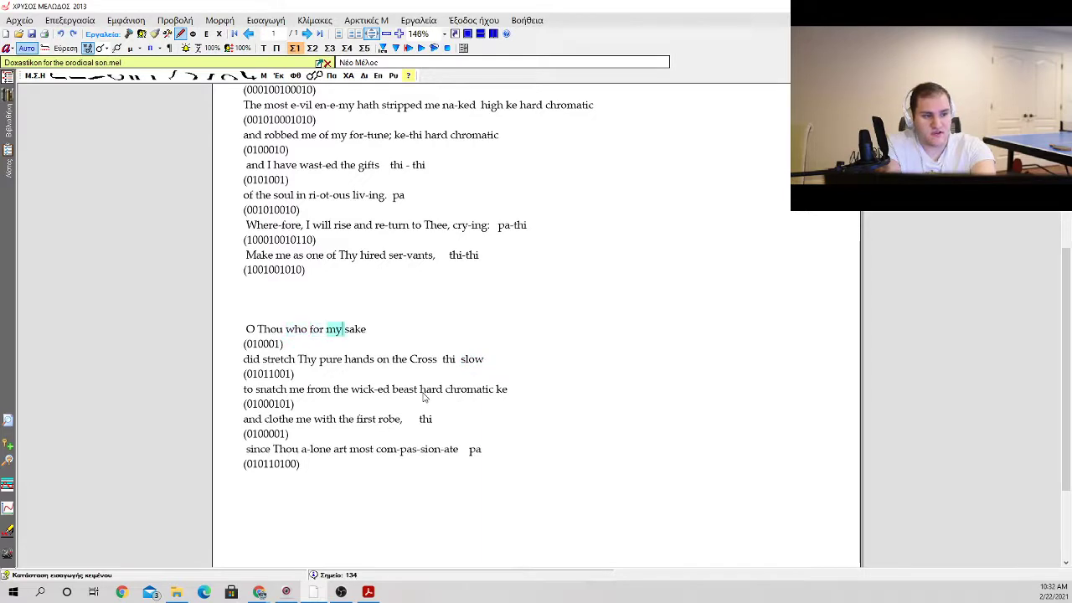
{"action": "key", "text": "Right"}
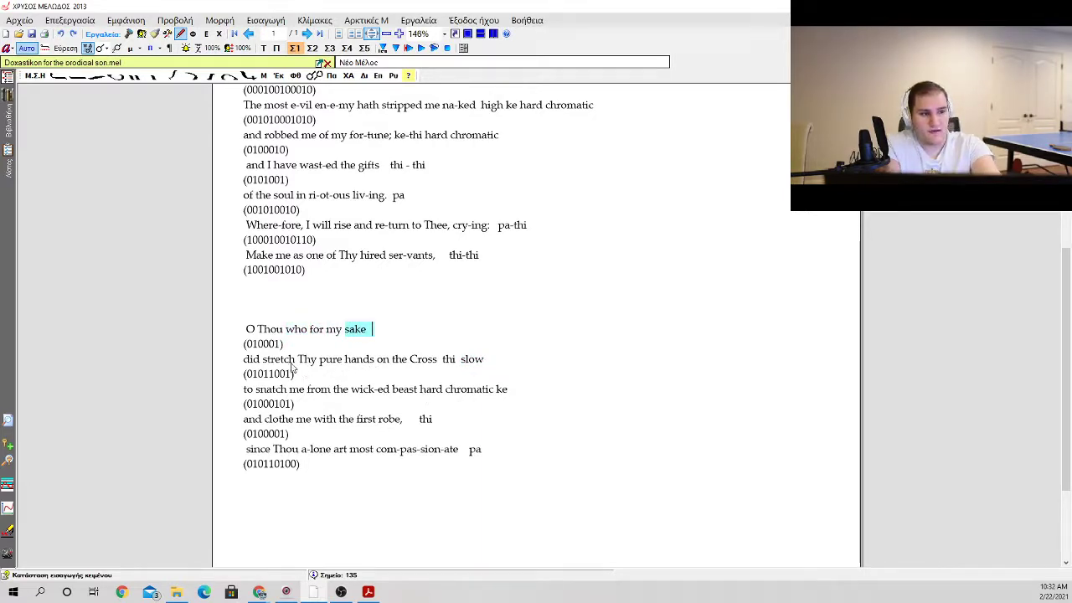
Step: Review the phrase from "O Thou who for my sake" to "beast" against the earlier prayer lines and their notes
{"action": "scroll", "coordinate": [310, 352], "scroll_direction": "up", "scroll_amount": 2}
{"action": "scroll", "coordinate": [300, 369], "scroll_direction": "down", "scroll_amount": 2}
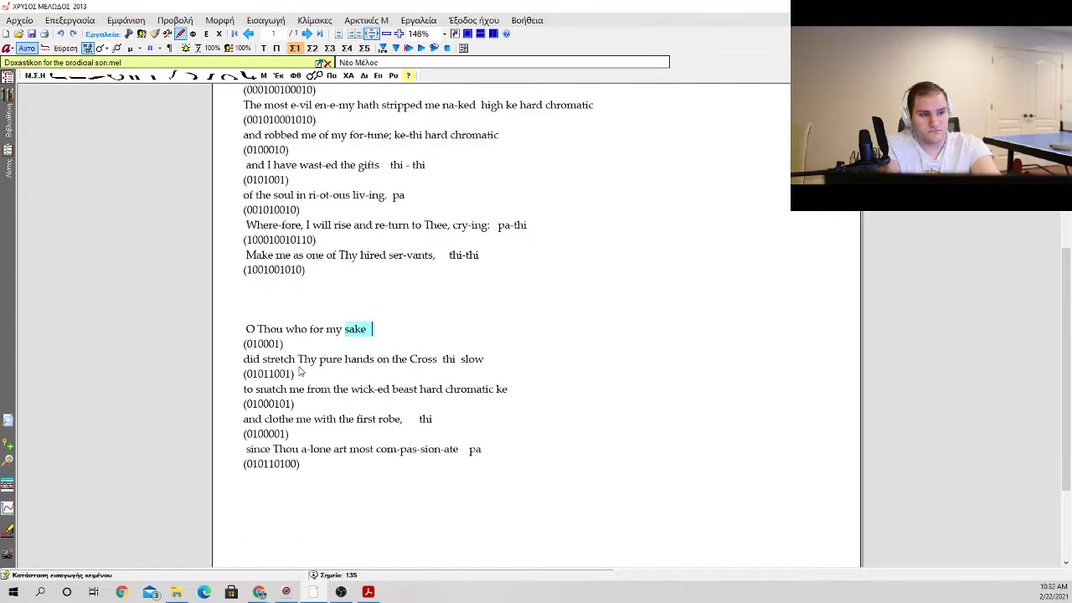
{"action": "left_click_drag", "start_coordinate": [295, 366], "coordinate": [456, 362]}
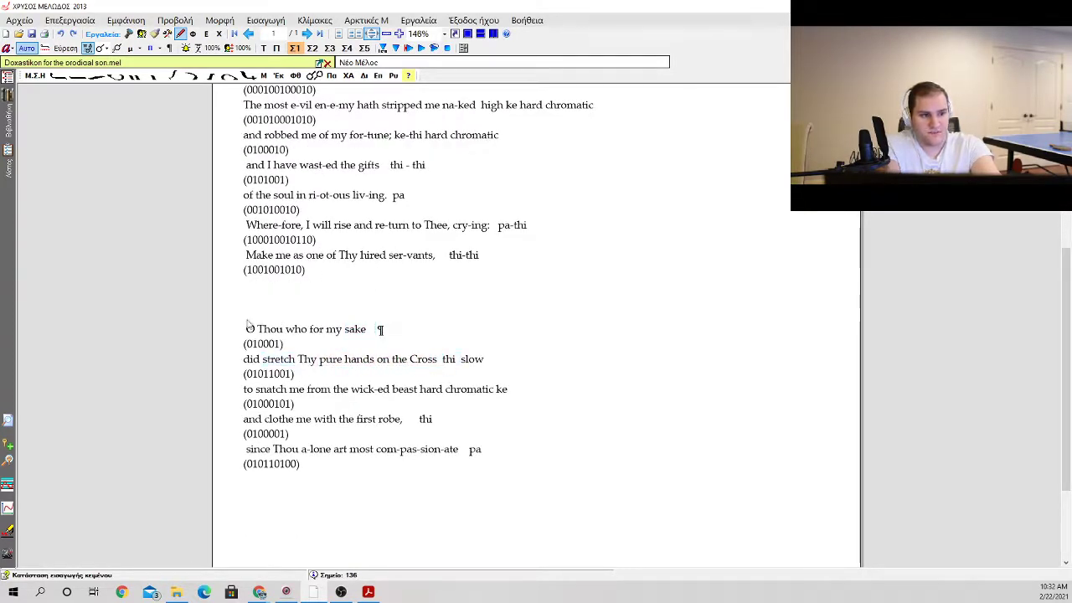
{"action": "left_click_drag", "start_coordinate": [247, 328], "coordinate": [420, 397]}
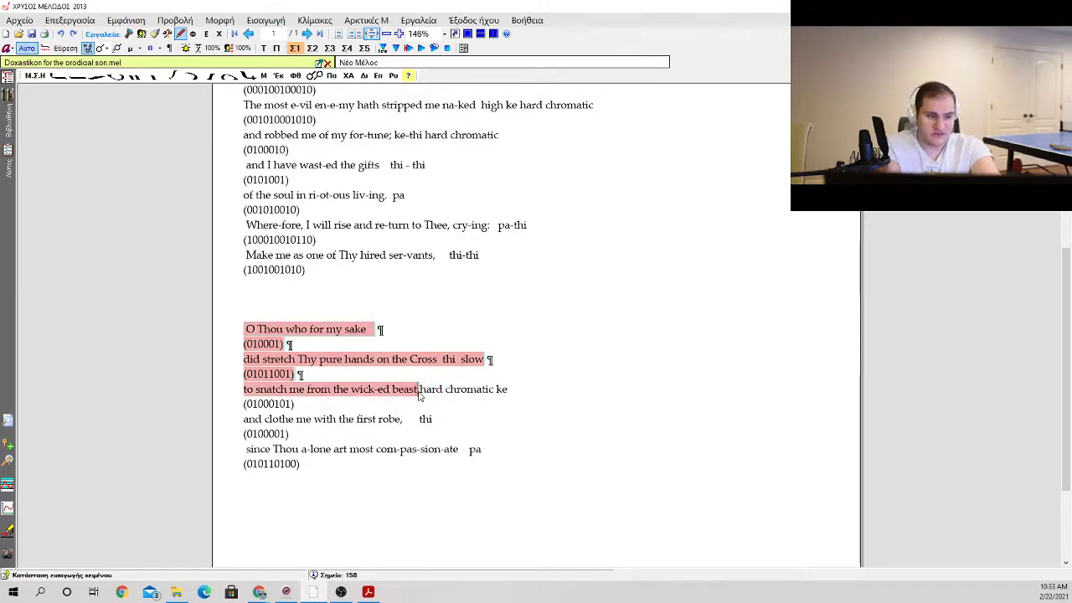
{"action": "left_click_drag", "start_coordinate": [397, 311], "coordinate": [363, 254]}
{"action": "scroll", "coordinate": [357, 268], "scroll_direction": "up", "scroll_amount": 2}
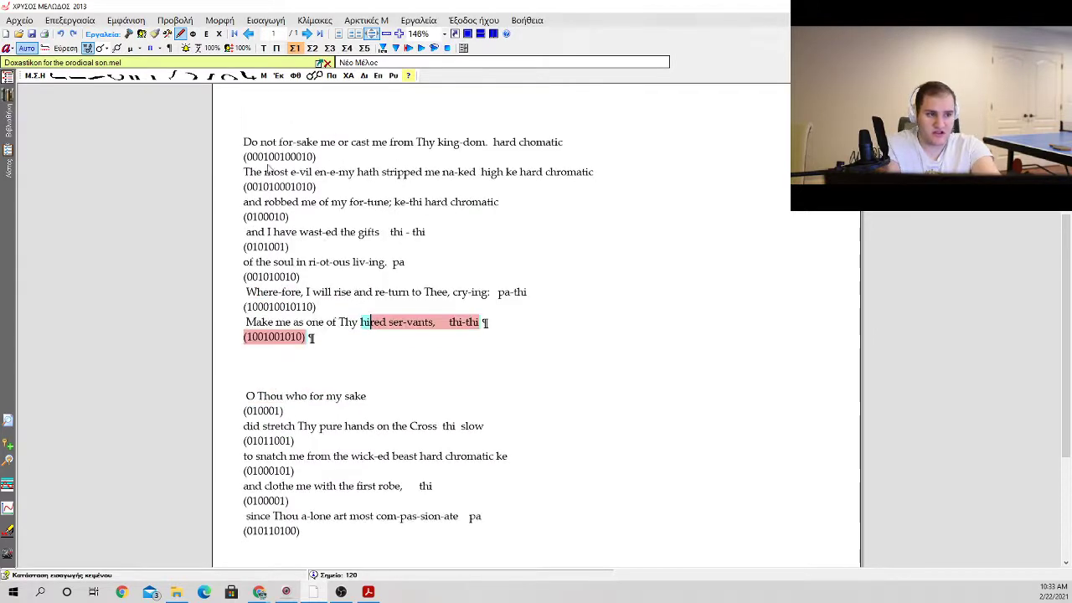
{"action": "left_click_drag", "start_coordinate": [245, 141], "coordinate": [359, 351]}
{"action": "scroll", "coordinate": [361, 354], "scroll_direction": "down", "scroll_amount": 2}
{"action": "left_click_drag", "start_coordinate": [248, 330], "coordinate": [416, 391]}
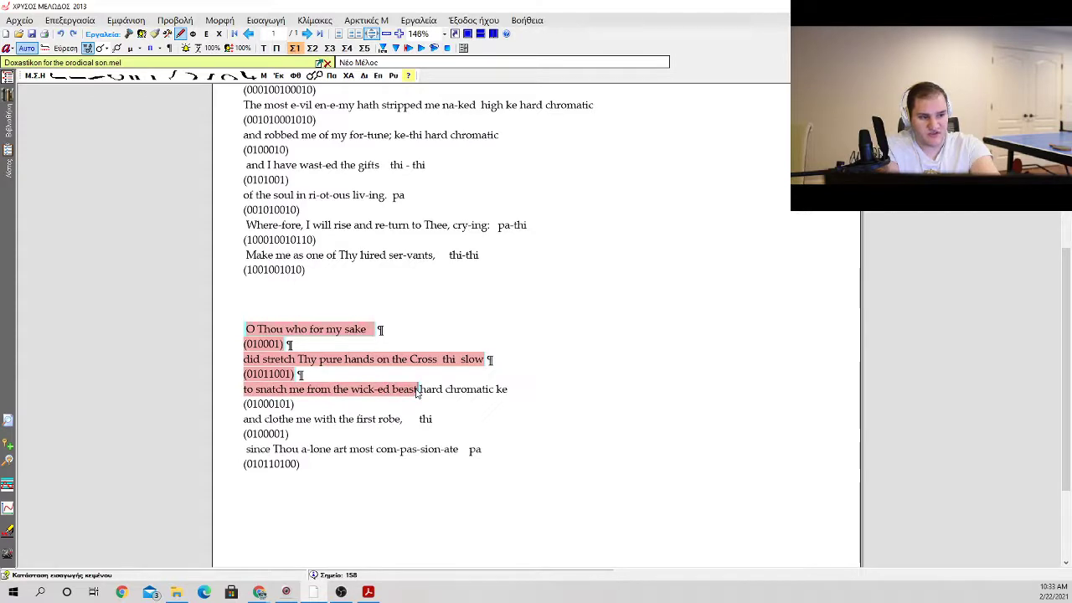
{"action": "scroll", "coordinate": [418, 397], "scroll_direction": "down", "scroll_amount": 2}
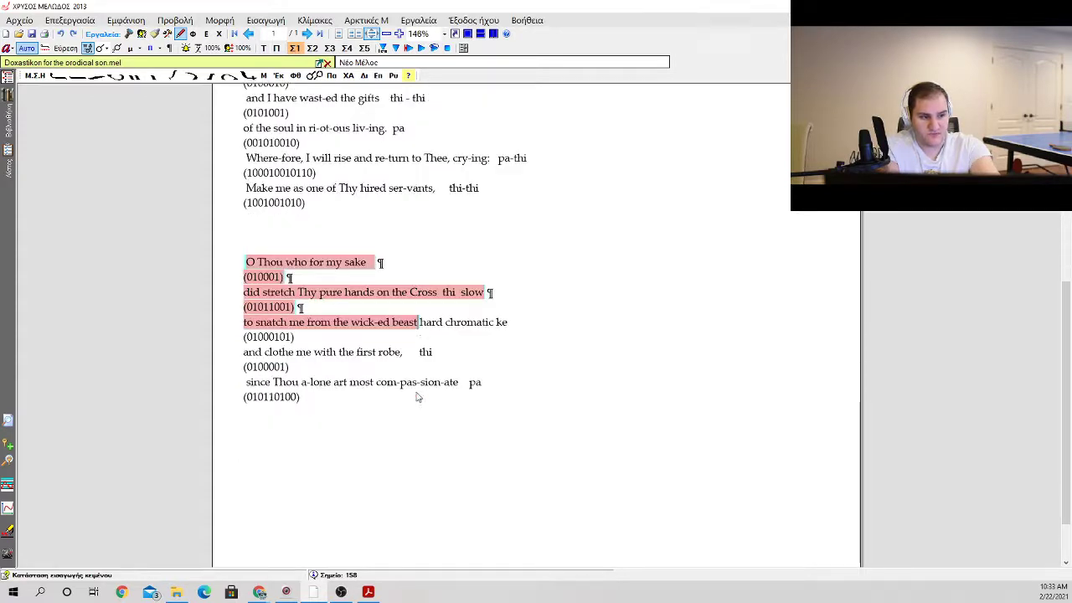
{"action": "scroll", "coordinate": [416, 397], "scroll_direction": "up", "scroll_amount": 2}
{"action": "left_click", "coordinate": [410, 390]}
{"action": "left_click", "coordinate": [247, 329]}
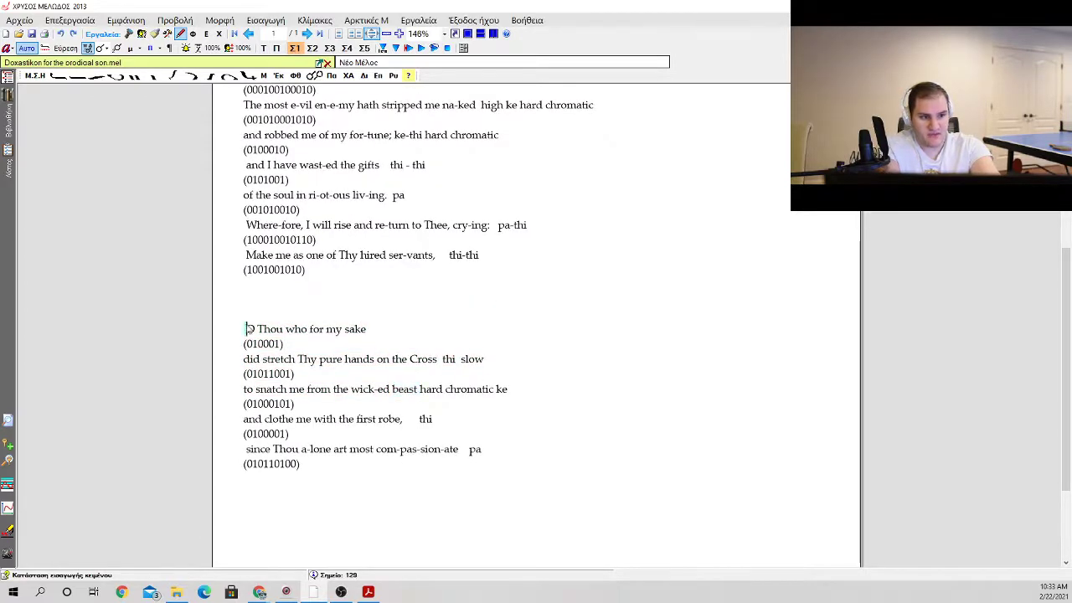
{"action": "left_click_drag", "start_coordinate": [249, 329], "coordinate": [419, 397]}
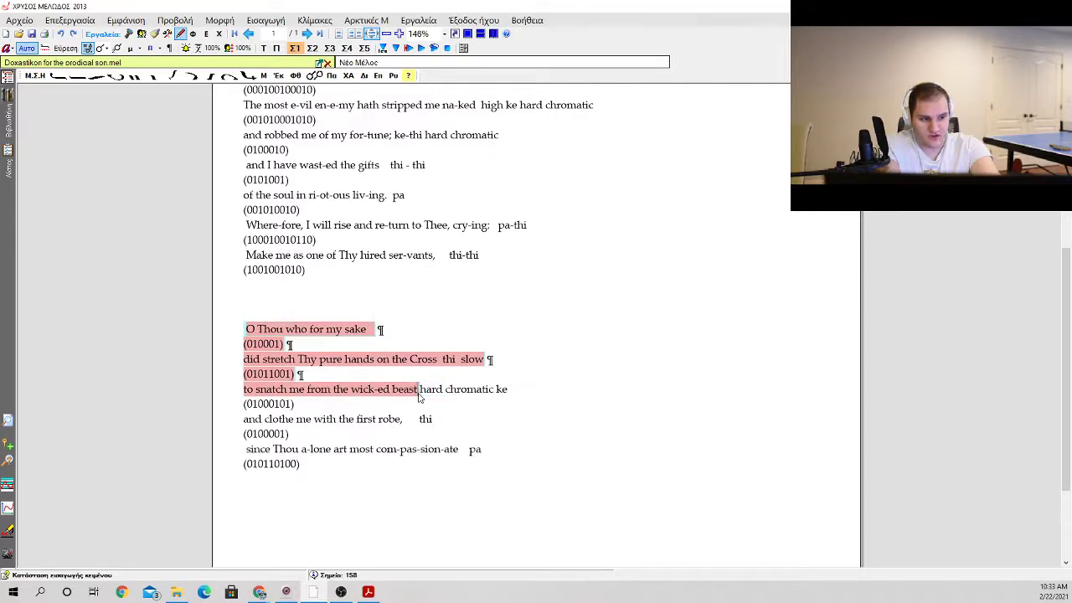
{"action": "scroll", "coordinate": [419, 397], "scroll_direction": "up", "scroll_amount": 2}
{"action": "left_click", "coordinate": [406, 387]}
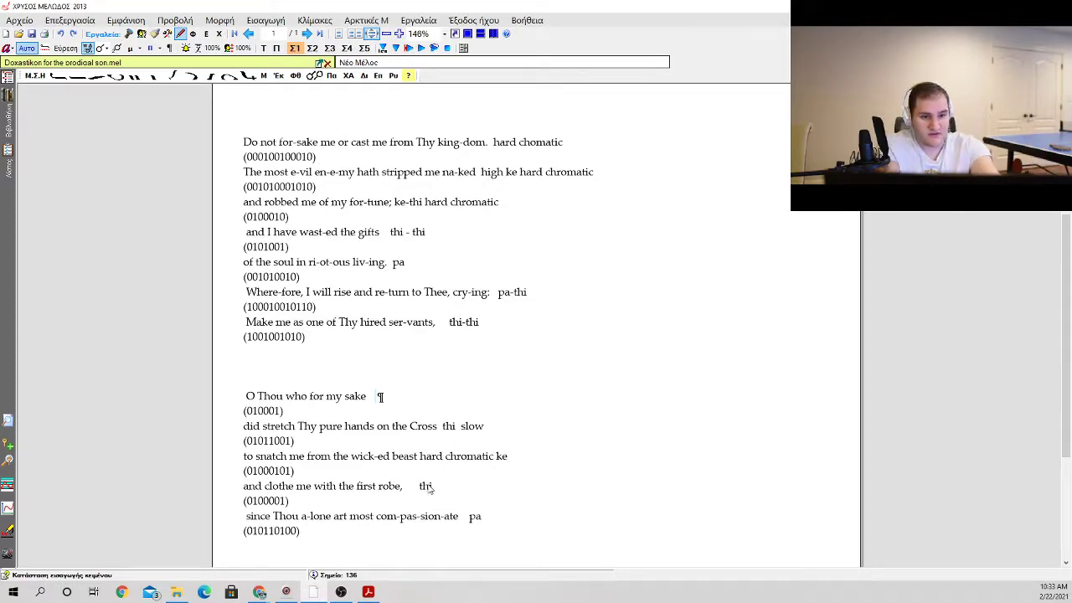
{"action": "double_click", "coordinate": [375, 396]}
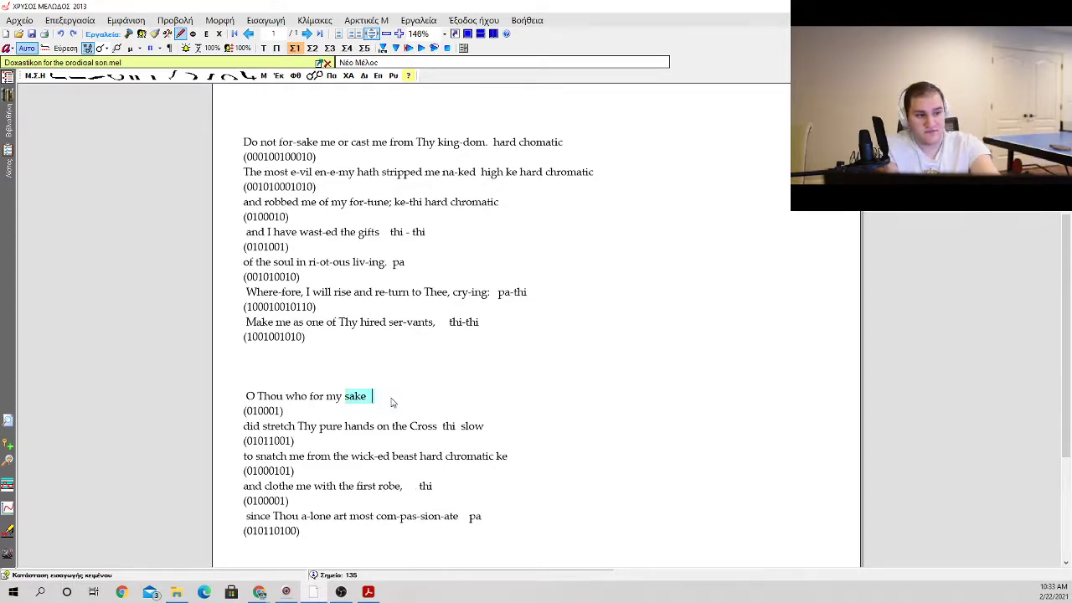
{"action": "left_click", "coordinate": [391, 403]}
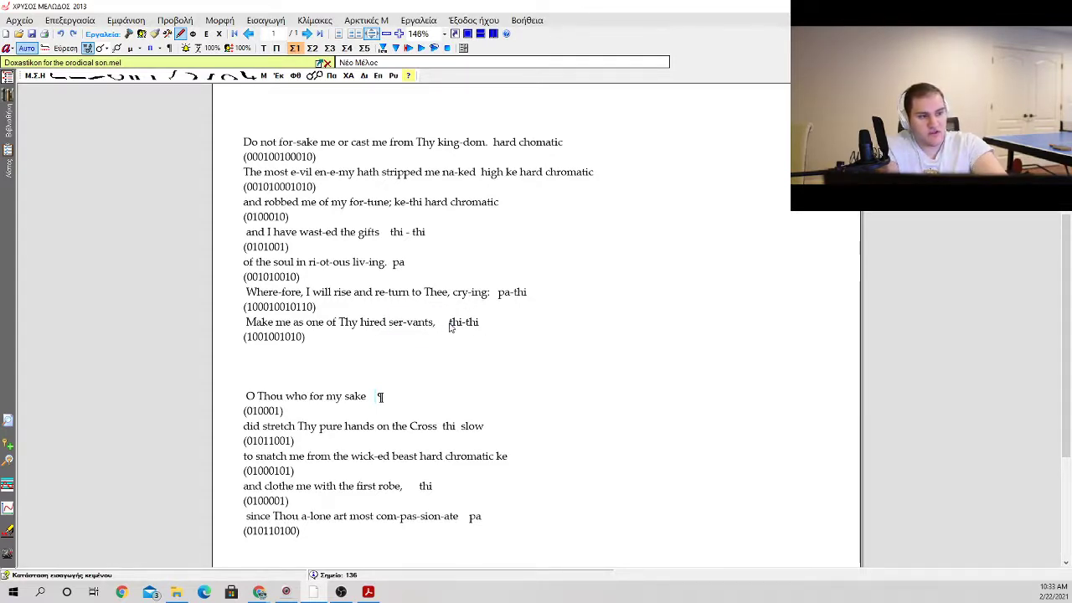
Step: Add the note "thi-thi" after the line "O Thou who for my sake"
{"action": "left_click_drag", "start_coordinate": [449, 324], "coordinate": [466, 322]}
{"action": "left_click", "coordinate": [422, 394]}
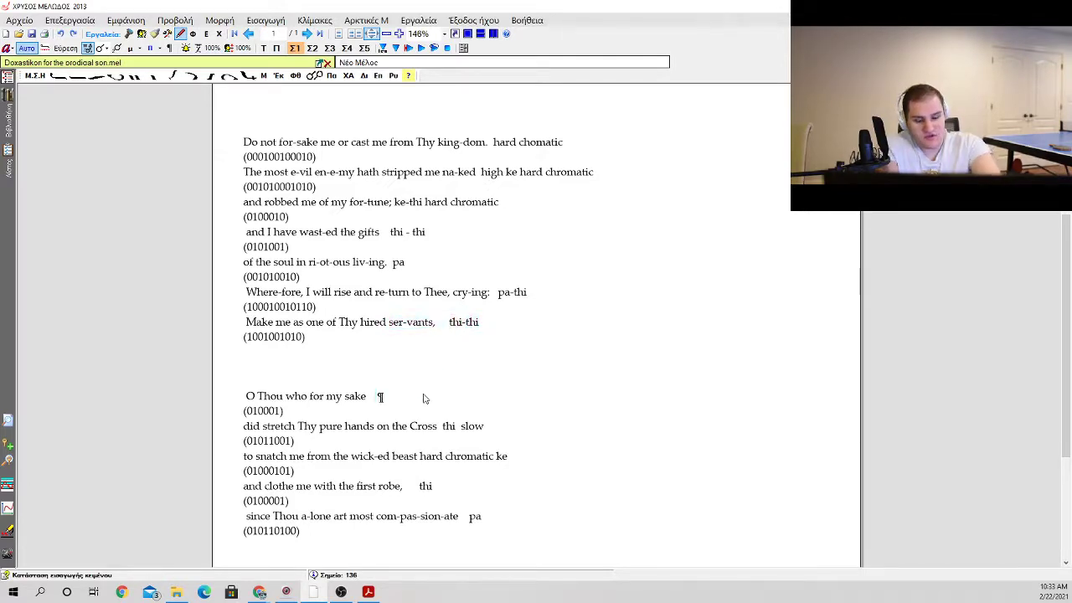
{"action": "key", "text": "Right"}
{"action": "type", "text": "th"}
{"action": "key", "text": "BackSpace"}
{"action": "key", "text": "BackSpace"}
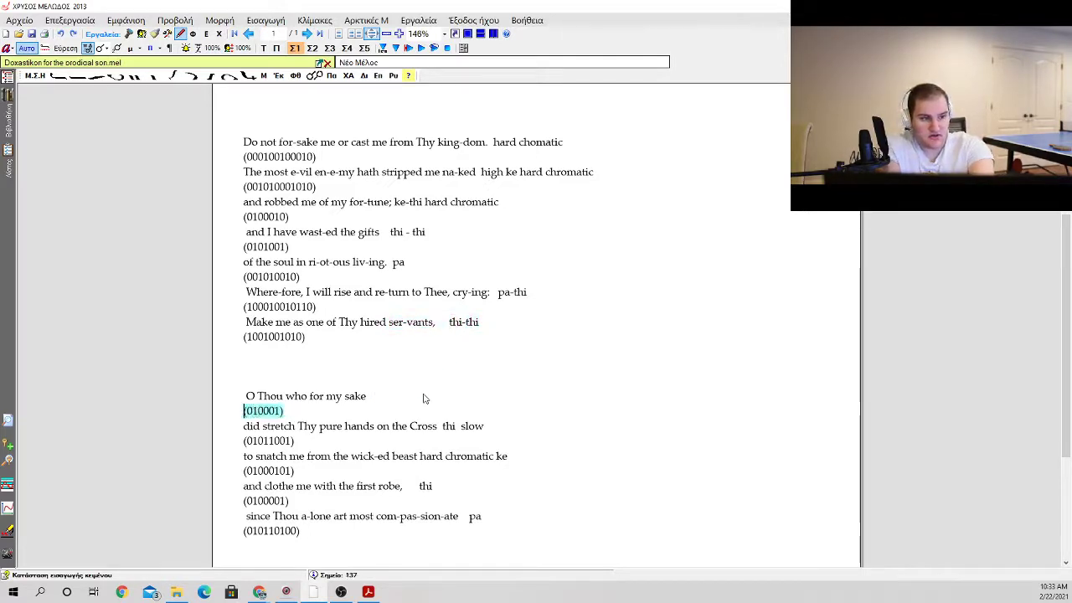
{"action": "key", "text": "Left"}
{"action": "type", "text": "thi-thi"}
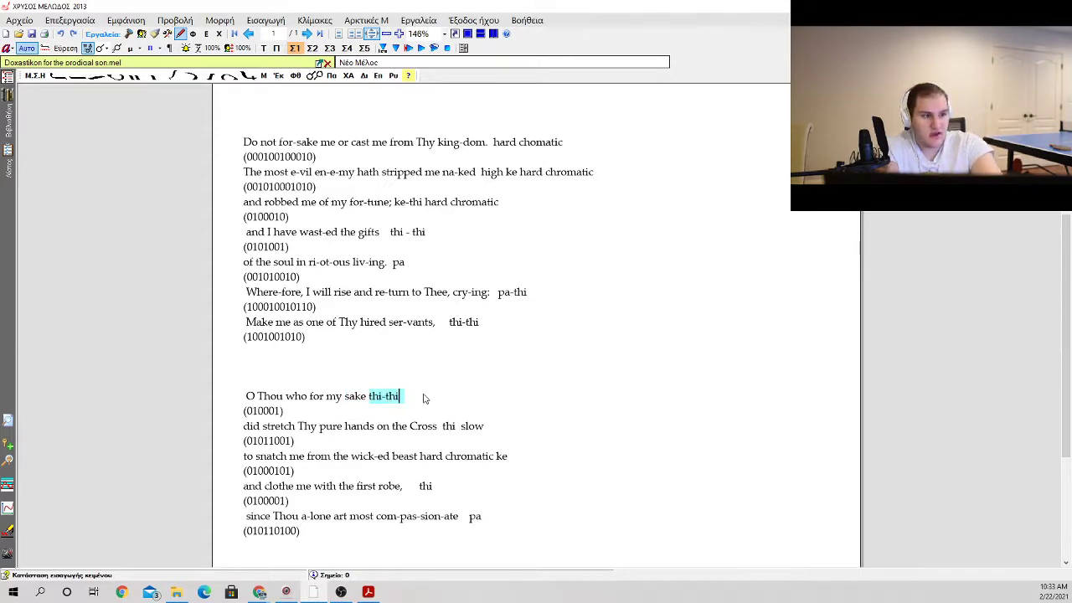
Step: Change the note after "Make me as one of Thy hired ser-vants," to "thi-ke"
{"action": "left_click", "coordinate": [459, 310]}
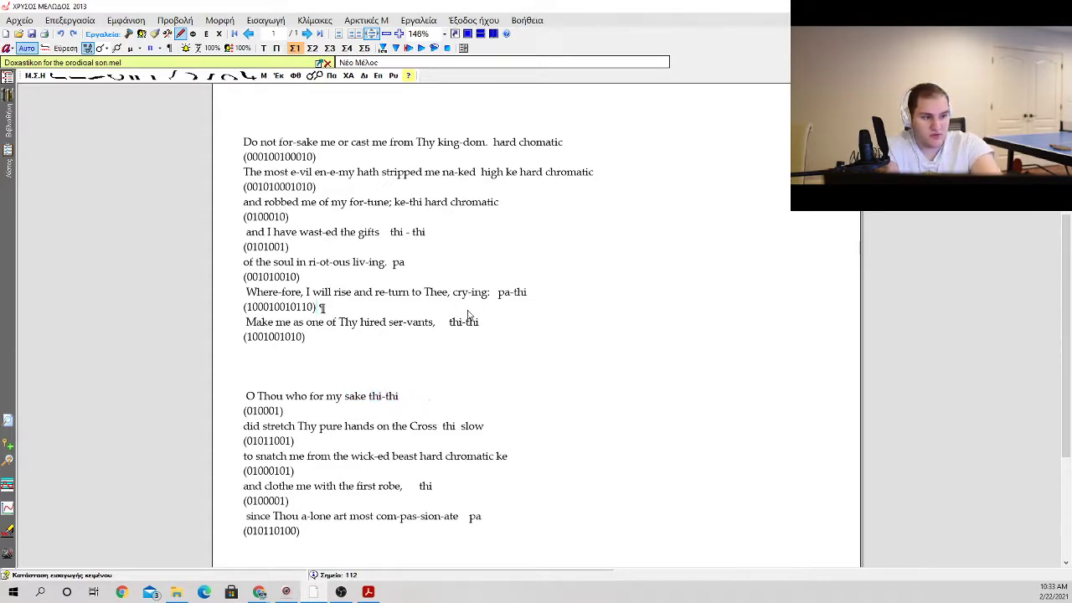
{"action": "double_click", "coordinate": [480, 321]}
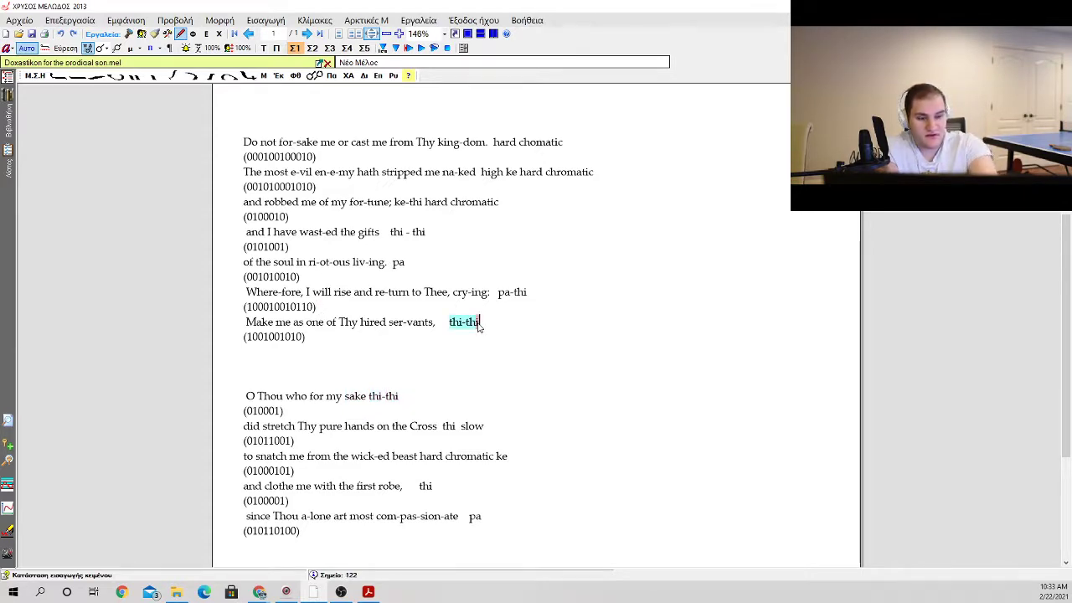
{"action": "key", "text": "BackSpace"}
{"action": "key", "text": "BackSpace"}
{"action": "key", "text": "BackSpace"}
{"action": "type", "text": "k"}
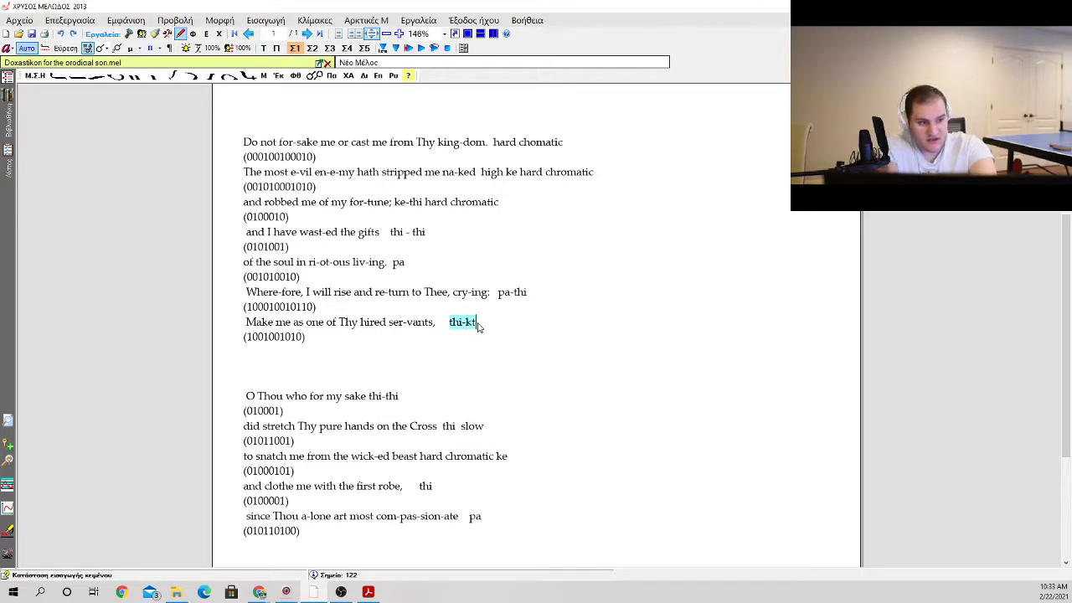
{"action": "type", "text": "e"}
Step: Change the note after "O Thou who for my sake" to "ke-thi"
{"action": "key", "text": "Down"}
{"action": "key", "text": "Down"}
{"action": "key", "text": "Down"}
{"action": "key", "text": "Right"}
{"action": "key", "text": "Right"}
{"action": "key", "text": "Right"}
{"action": "key", "text": "Right"}
{"action": "key", "text": "Right"}
{"action": "key", "text": "Right"}
{"action": "key", "text": "Right"}
{"action": "key", "text": "Right"}
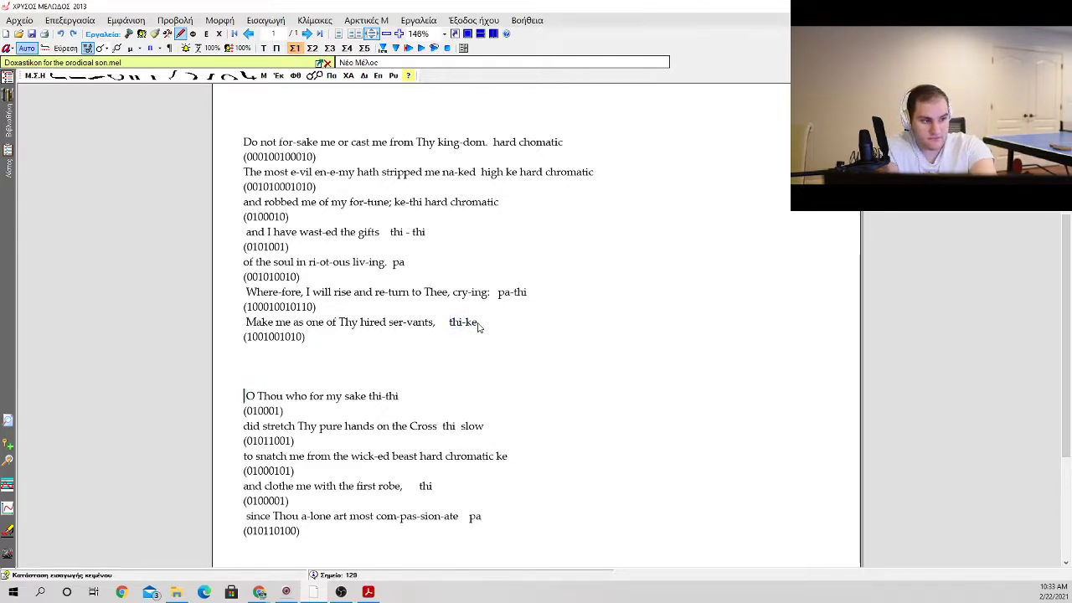
{"action": "key", "text": "Right"}
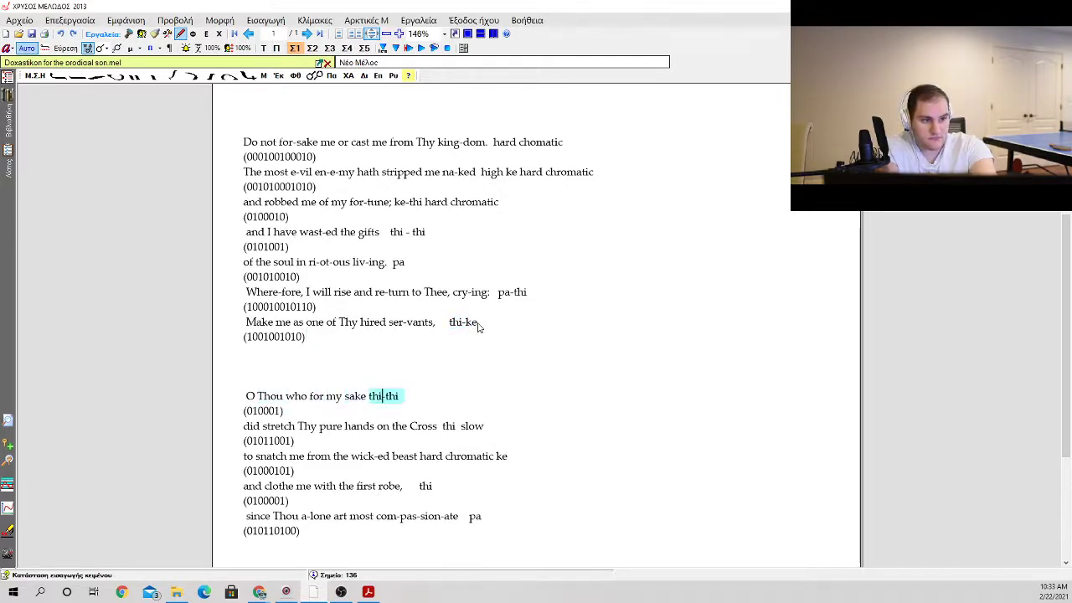
{"action": "key", "text": "Delete"}
{"action": "key", "text": "Delete"}
{"action": "key", "text": "Delete"}
{"action": "type", "text": "ke"}
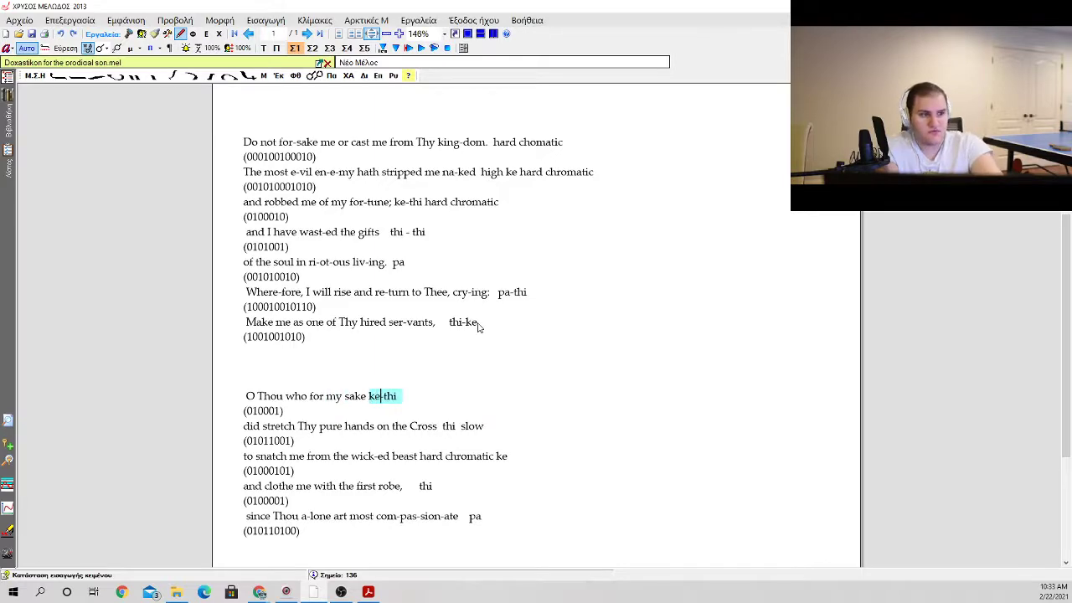
Step: Insert three blank lines before "The most e-vil en-e-my hath stripped me na-ked" to separate it from the line above
{"action": "left_click", "coordinate": [457, 352]}
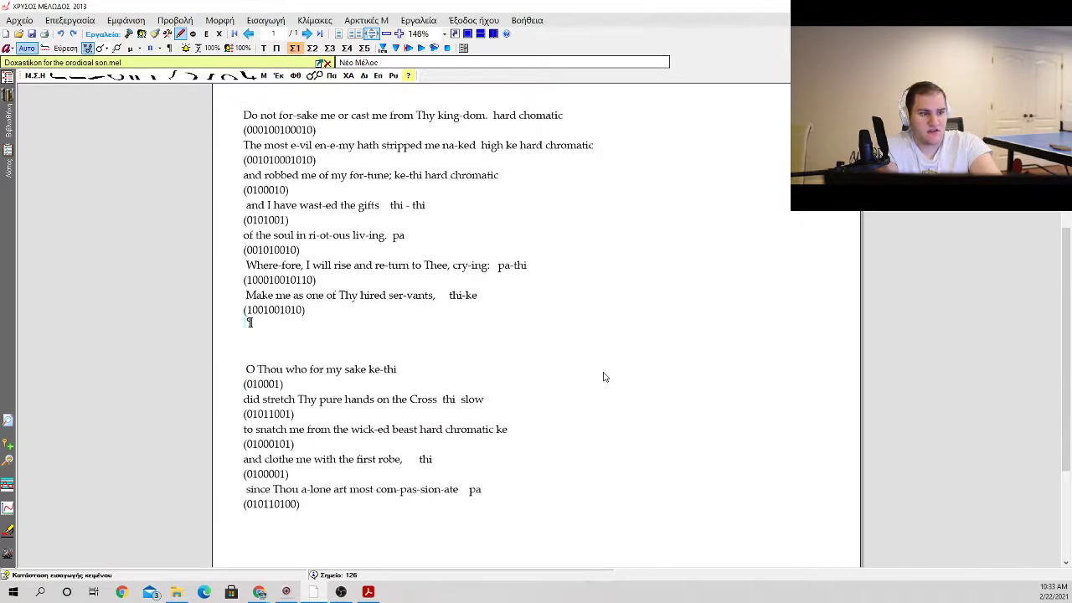
{"action": "scroll", "coordinate": [605, 376], "scroll_direction": "up", "scroll_amount": 3}
{"action": "left_click", "coordinate": [578, 335]}
{"action": "key", "text": "Return"}
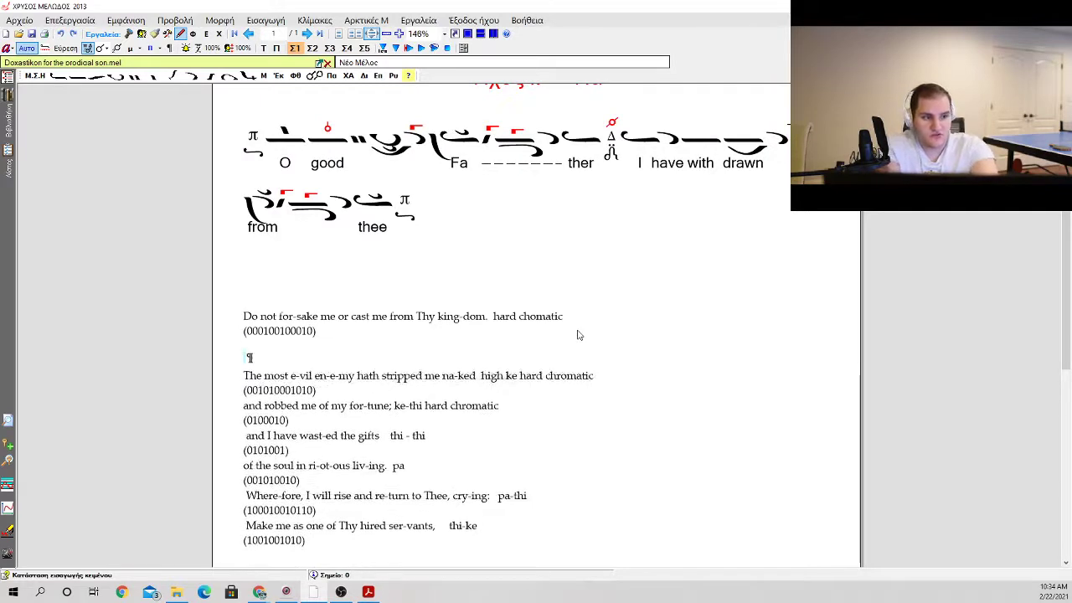
{"action": "key", "text": "Return"}
{"action": "key", "text": "Up"}
{"action": "key", "text": "Up"}
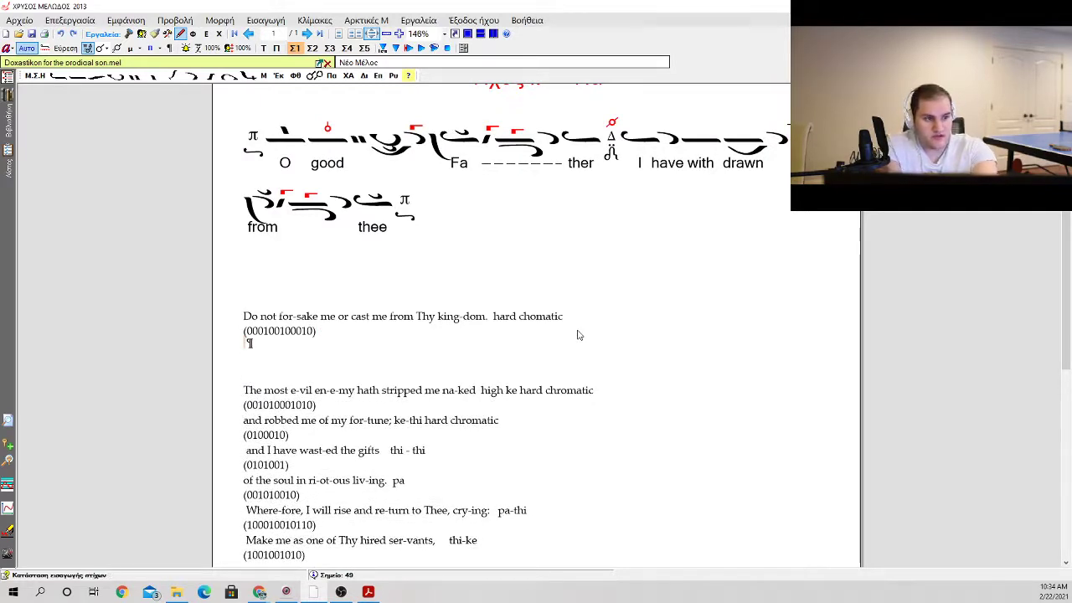
{"action": "key", "text": "Down"}
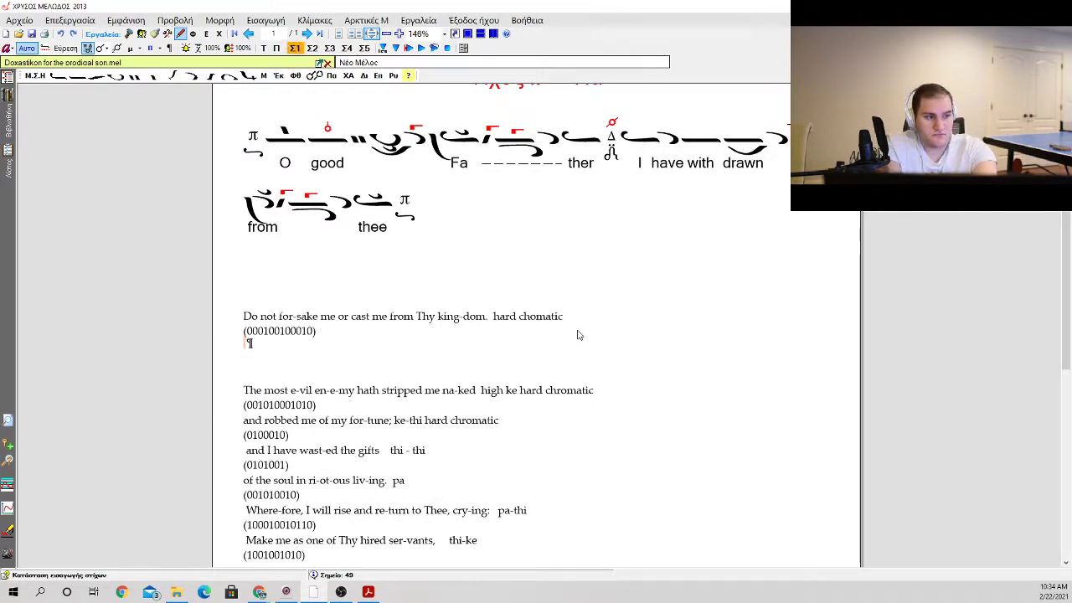
{"action": "key", "text": "Up"}
{"action": "key", "text": "Up"}
{"action": "key", "text": "Up"}
{"action": "key", "text": "Up"}
{"action": "key", "text": "ctrl+End"}
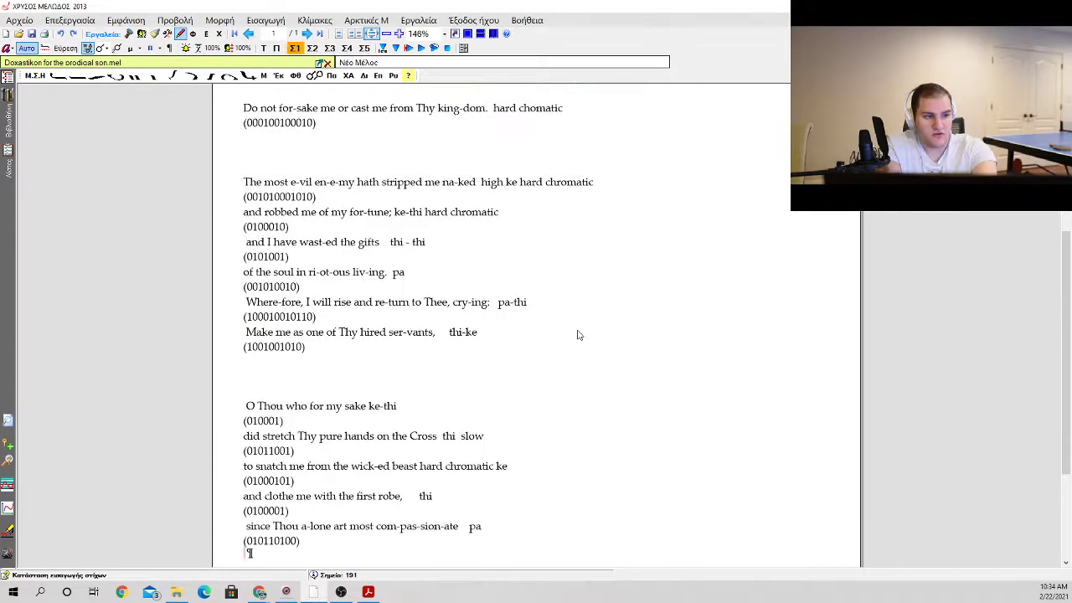
{"action": "key", "text": "Up"}
{"action": "scroll", "coordinate": [586, 343], "scroll_direction": "up", "scroll_amount": 5}
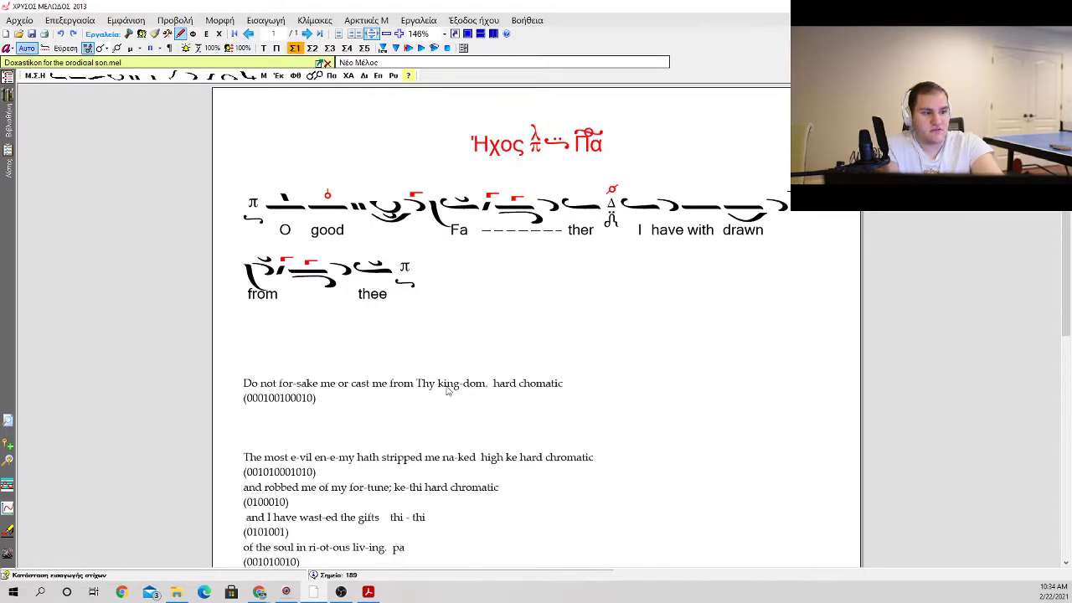
{"action": "scroll", "coordinate": [360, 382], "scroll_direction": "down", "scroll_amount": 1}
Step: Insert the note "(pa)" after "Do not for-sake me"
{"action": "left_click", "coordinate": [305, 362]}
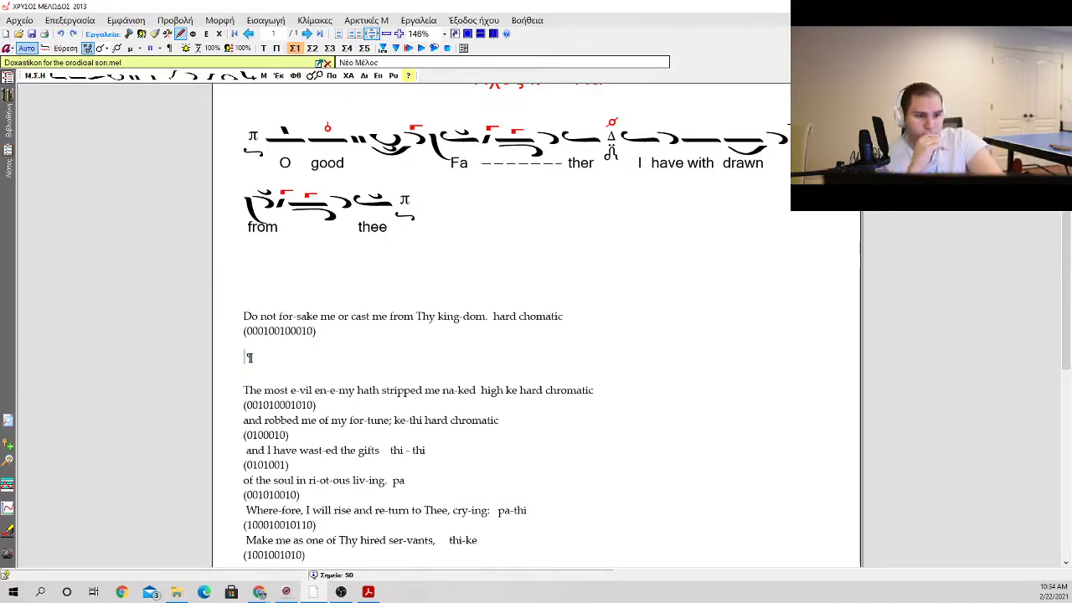
{"action": "double_click", "coordinate": [329, 318]}
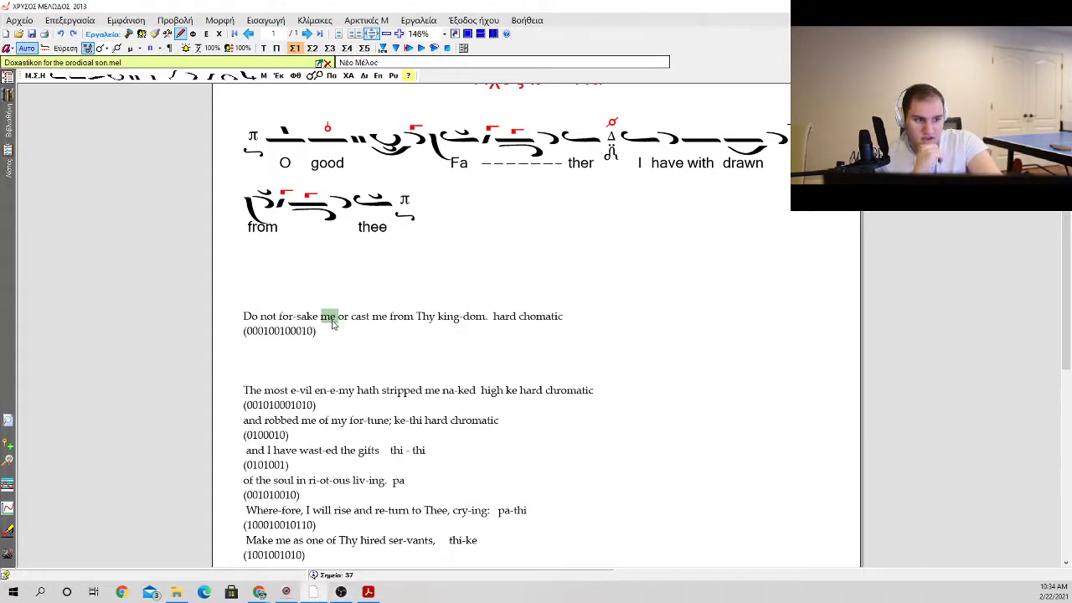
{"action": "left_click", "coordinate": [336, 325]}
{"action": "type", "text": "("}
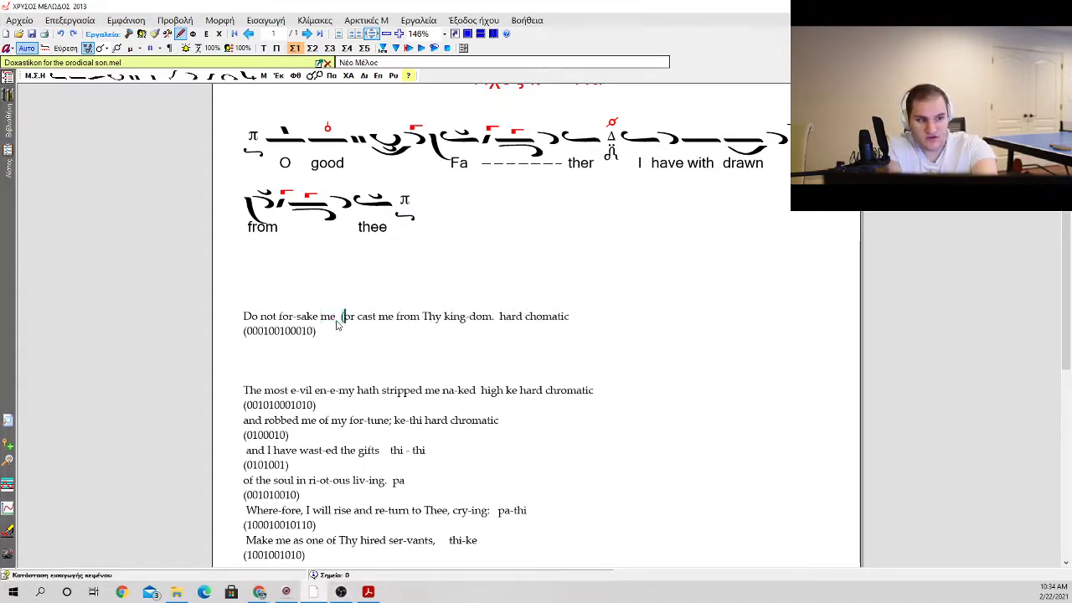
{"action": "type", "text": "pa)"}
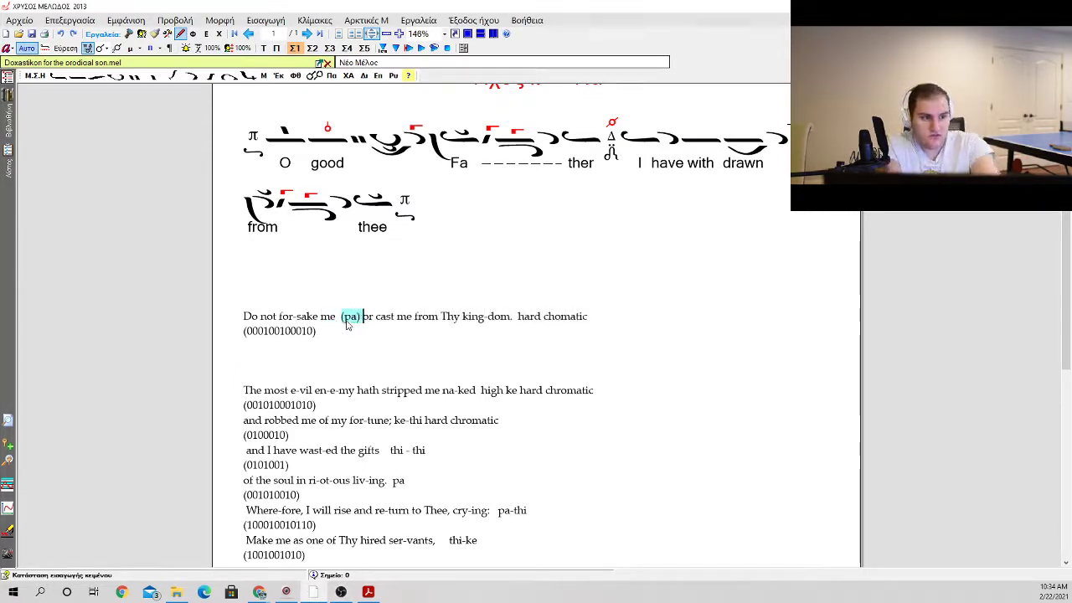
Step: Try "thi" as the note after "for-sake me" and put "pa" back
{"action": "double_click", "coordinate": [502, 322]}
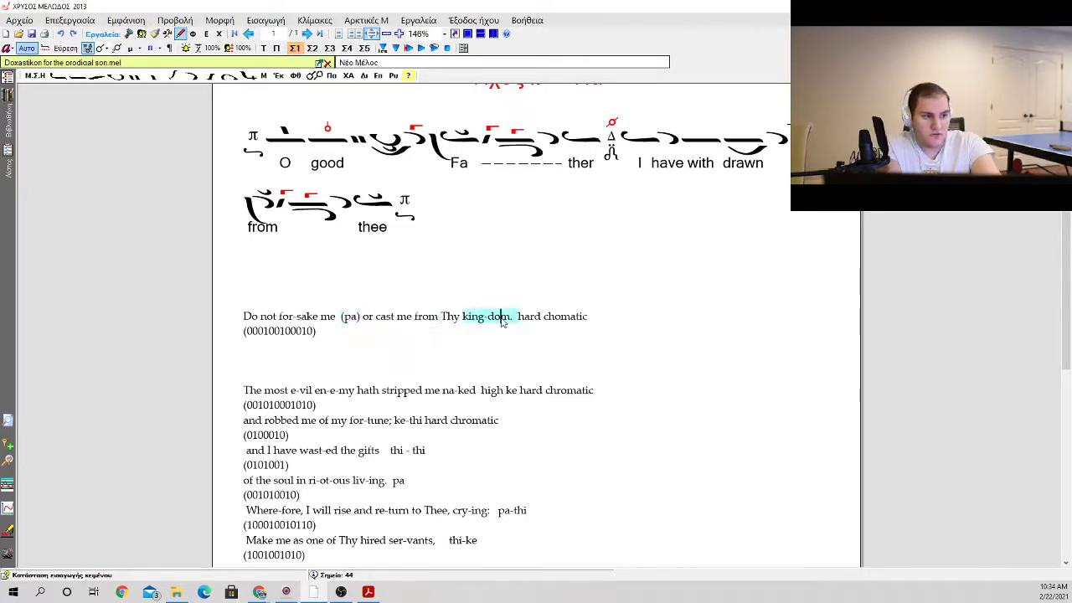
{"action": "double_click", "coordinate": [355, 325]}
{"action": "type", "text": "thi"}
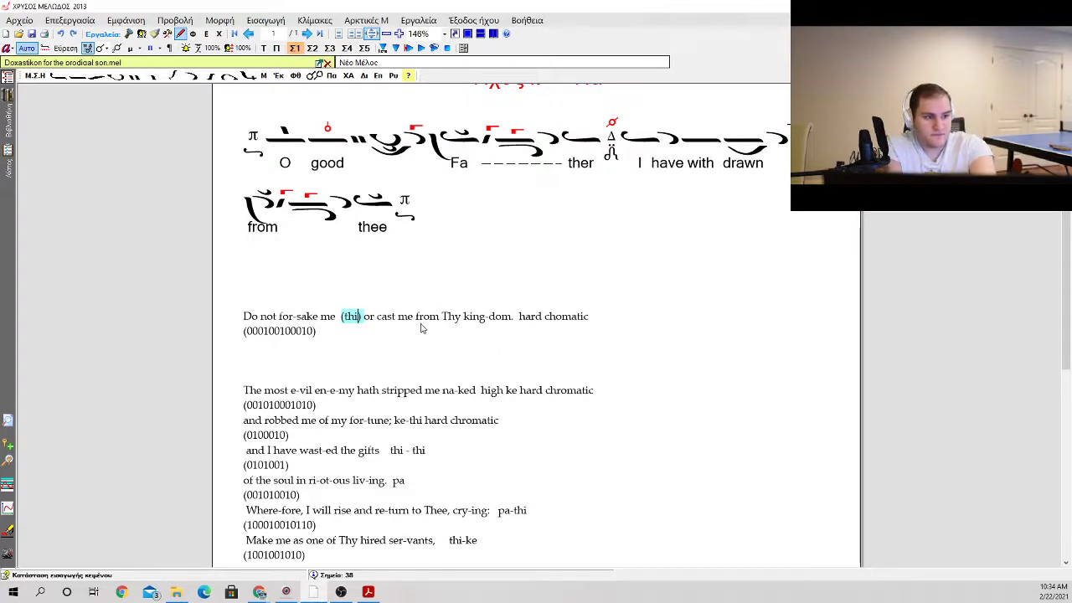
{"action": "type", "text": "pa"}
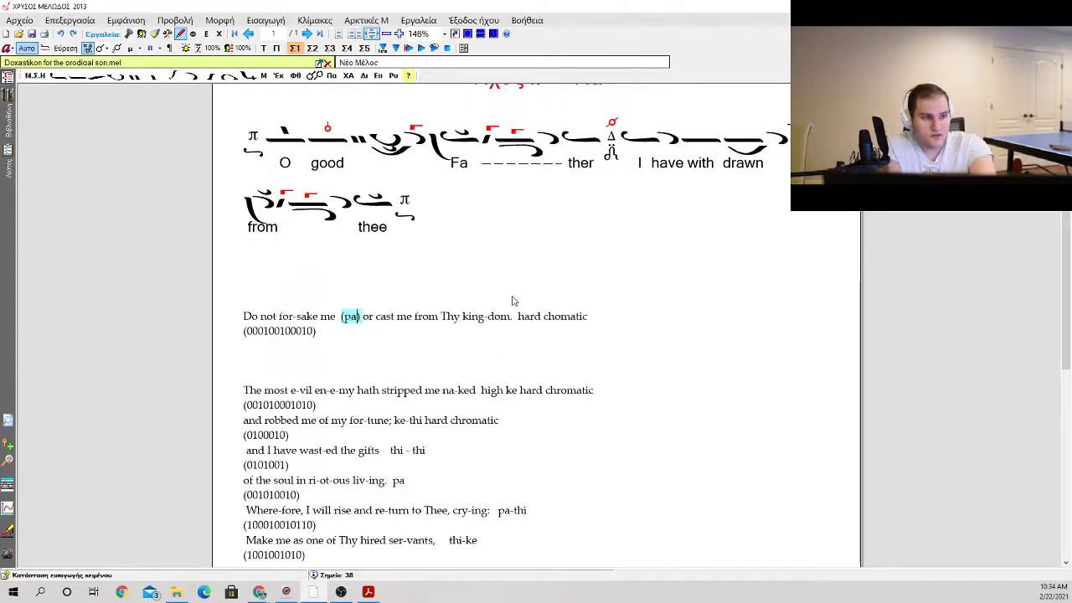
Step: Insert the note "(thi)" between "king-dom." and "hard chomatic"
{"action": "left_click", "coordinate": [515, 315]}
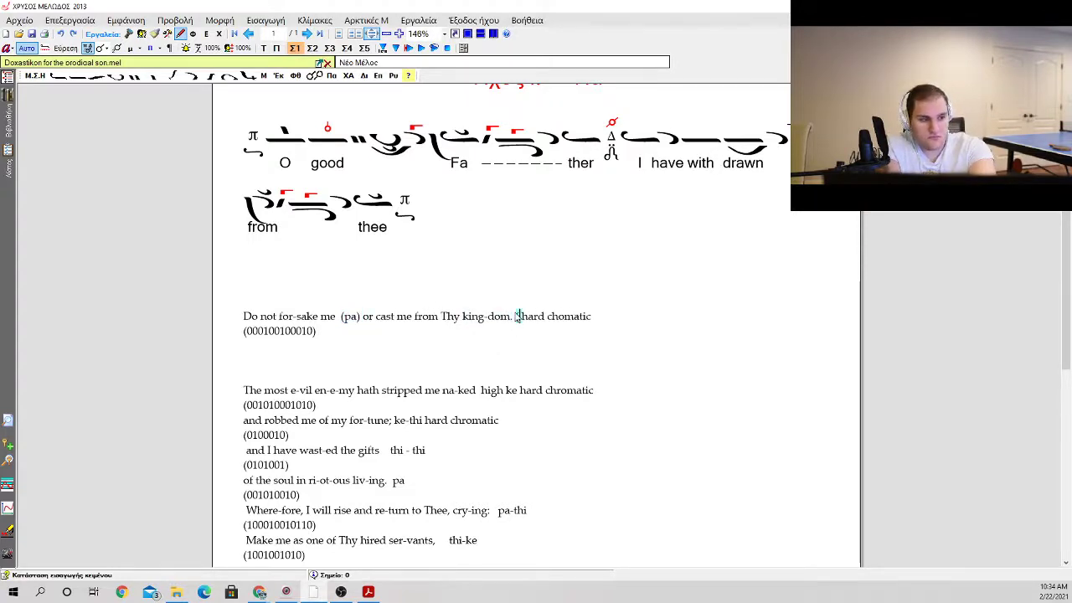
{"action": "type", "text": "(thi)"}
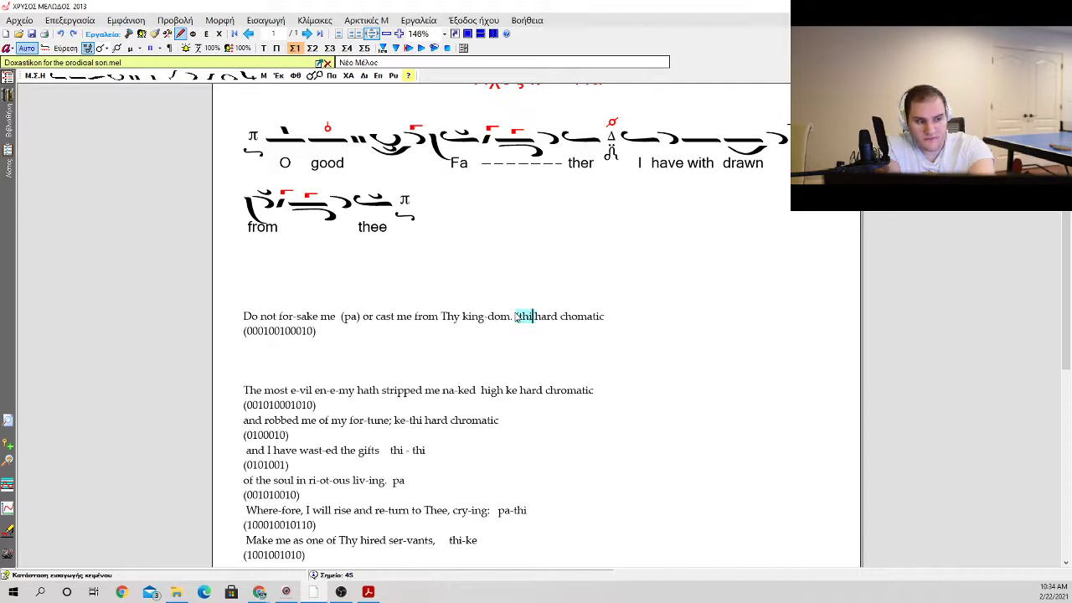
{"action": "left_click", "coordinate": [354, 339]}
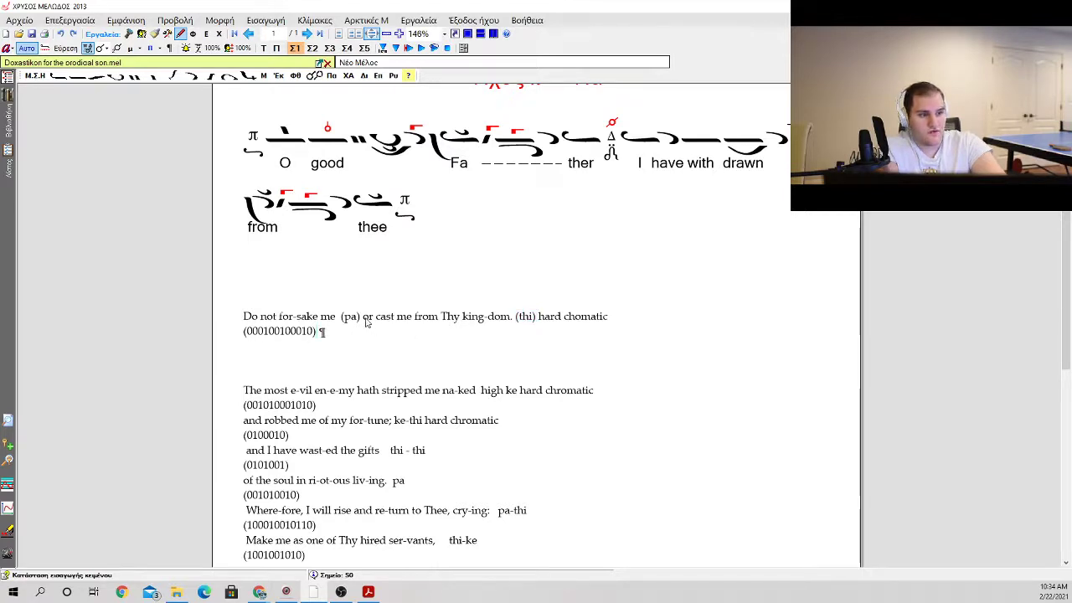
Step: Change the note after "Do not for-sake me" to "(thi)"
{"action": "left_click_drag", "start_coordinate": [366, 323], "coordinate": [341, 316]}
{"action": "type", "text": "(thi)"}
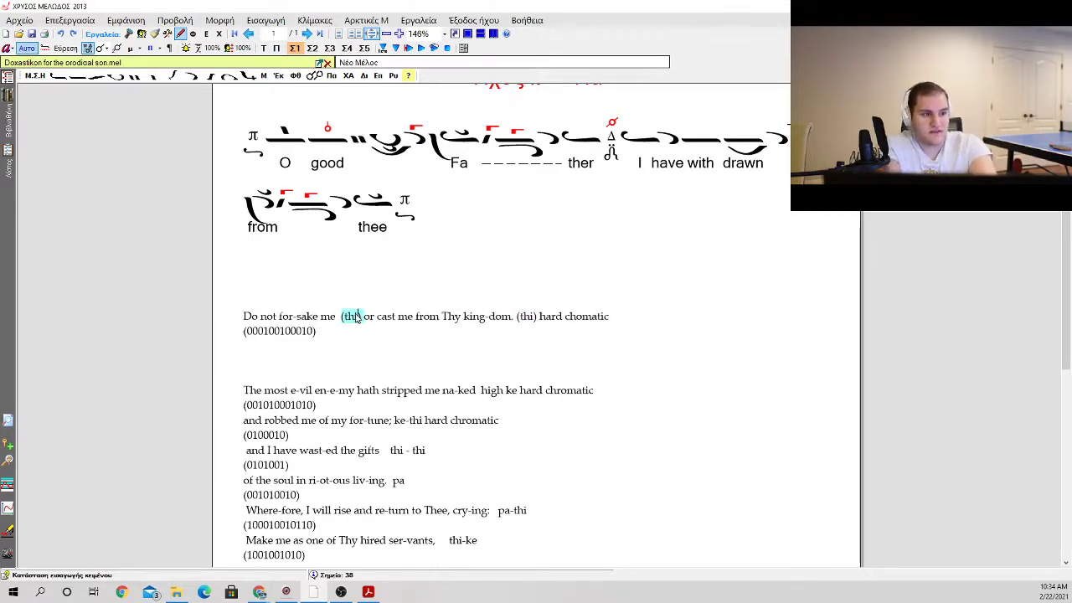
{"action": "left_click", "coordinate": [413, 340]}
{"action": "left_click", "coordinate": [538, 305]}
{"action": "left_click", "coordinate": [516, 318]}
{"action": "left_click", "coordinate": [521, 319]}
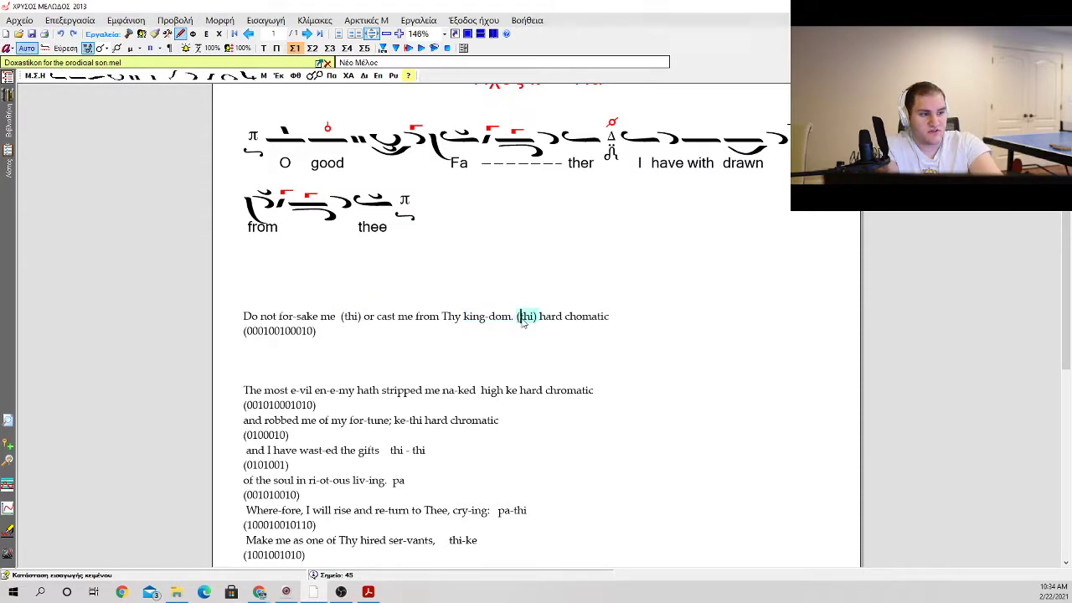
{"action": "left_click", "coordinate": [377, 335]}
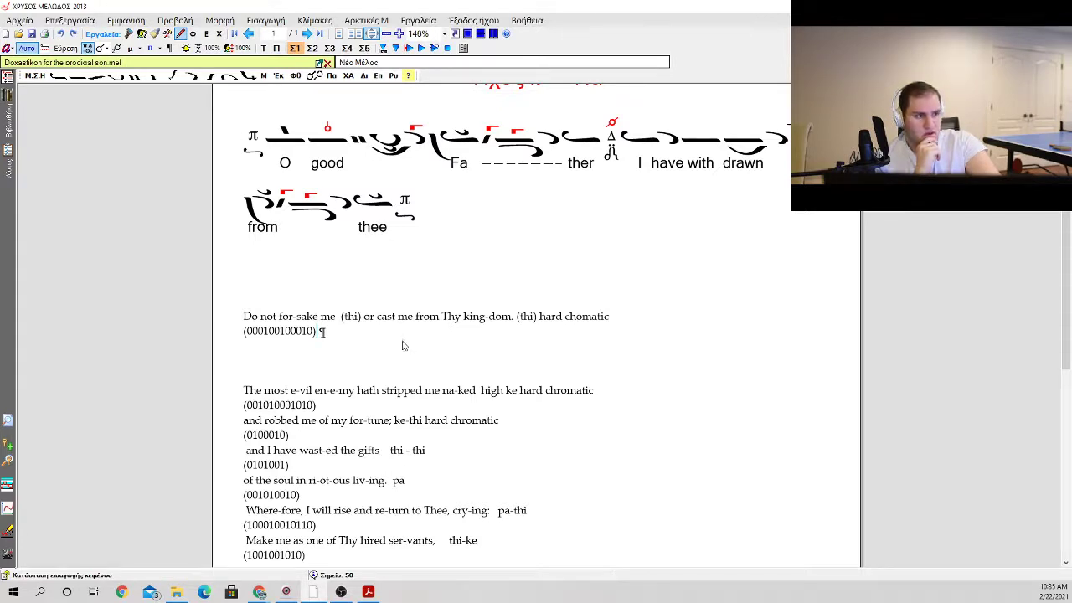
{"action": "key", "text": "Return"}
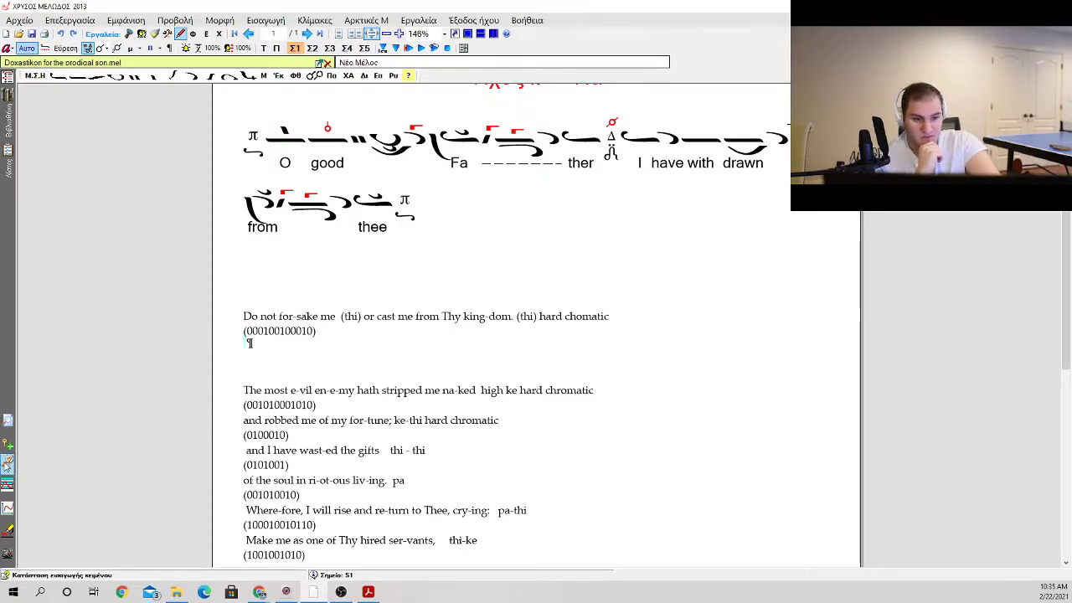
{"action": "key", "text": "Left"}
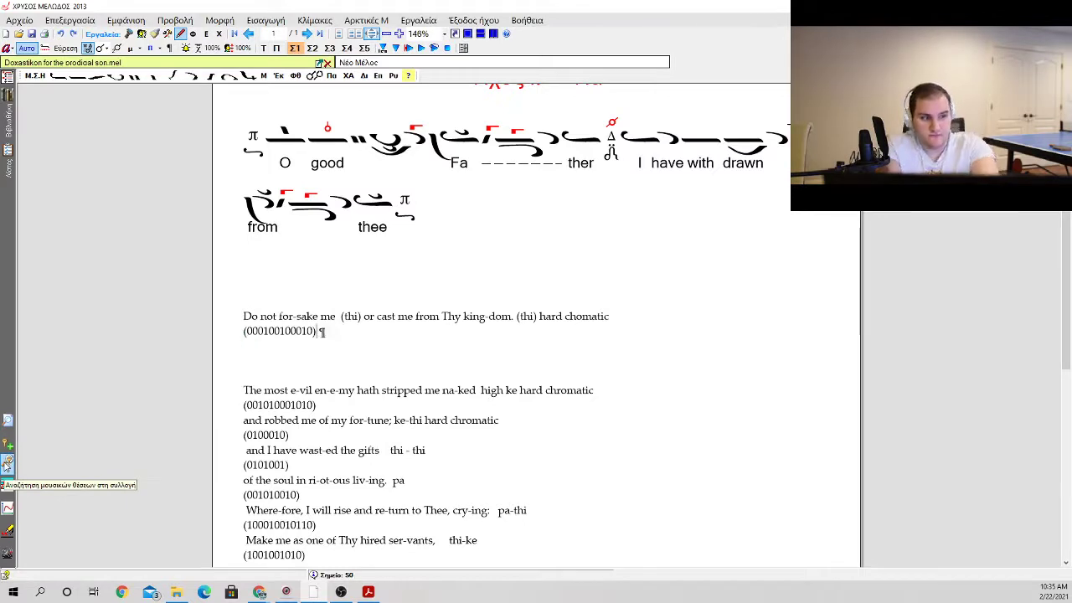
{"action": "key", "text": "p"}
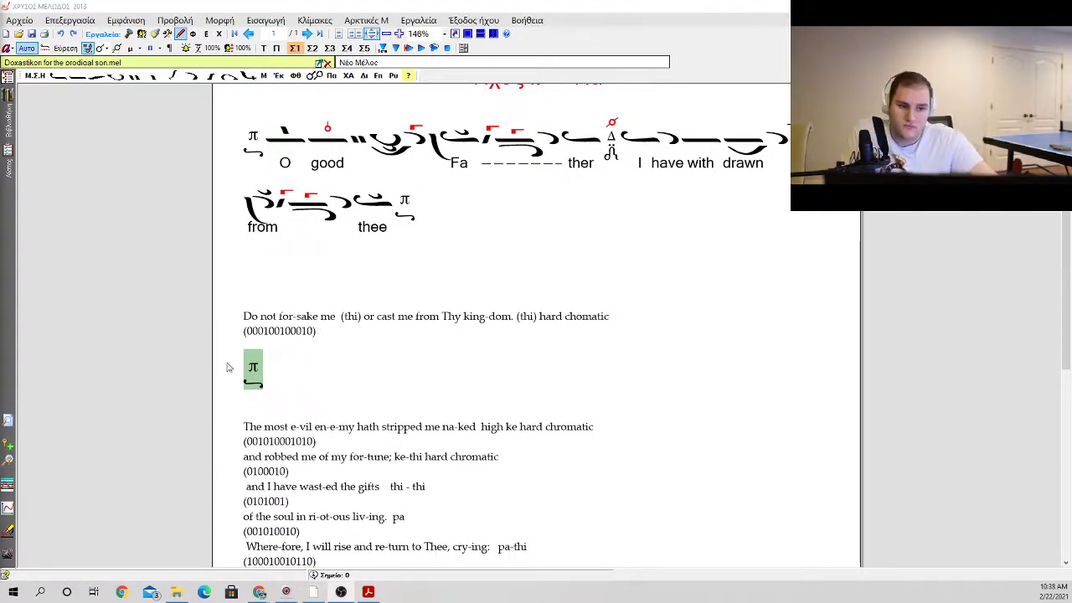
{"action": "left_click", "coordinate": [256, 376]}
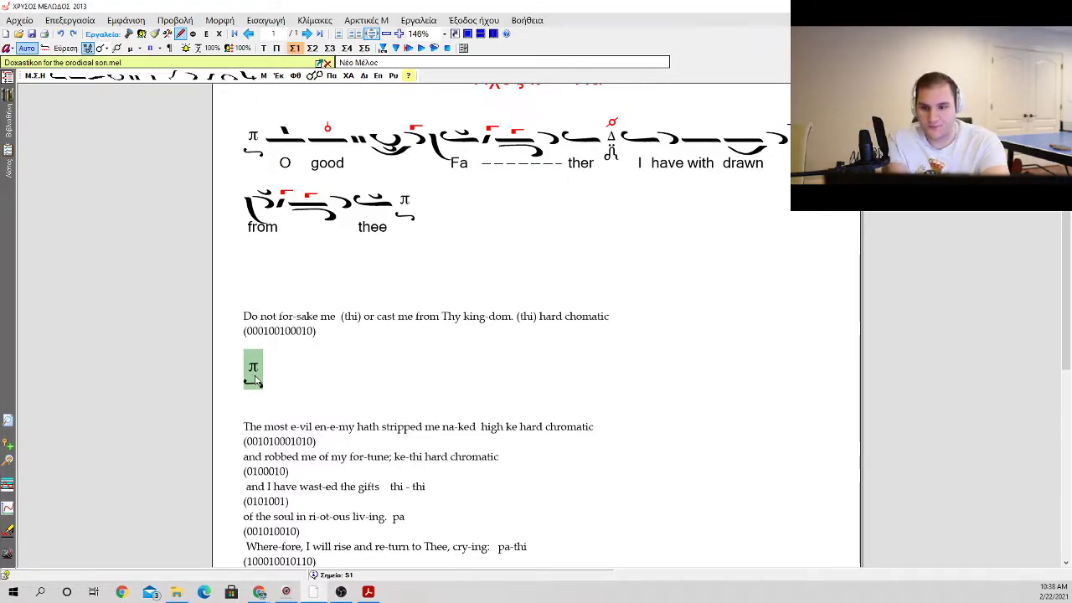
Step: Write an ison, a petasti and an apostrophos after the π martyria
{"action": "key", "text": "i"}
{"action": "key", "text": "p"}
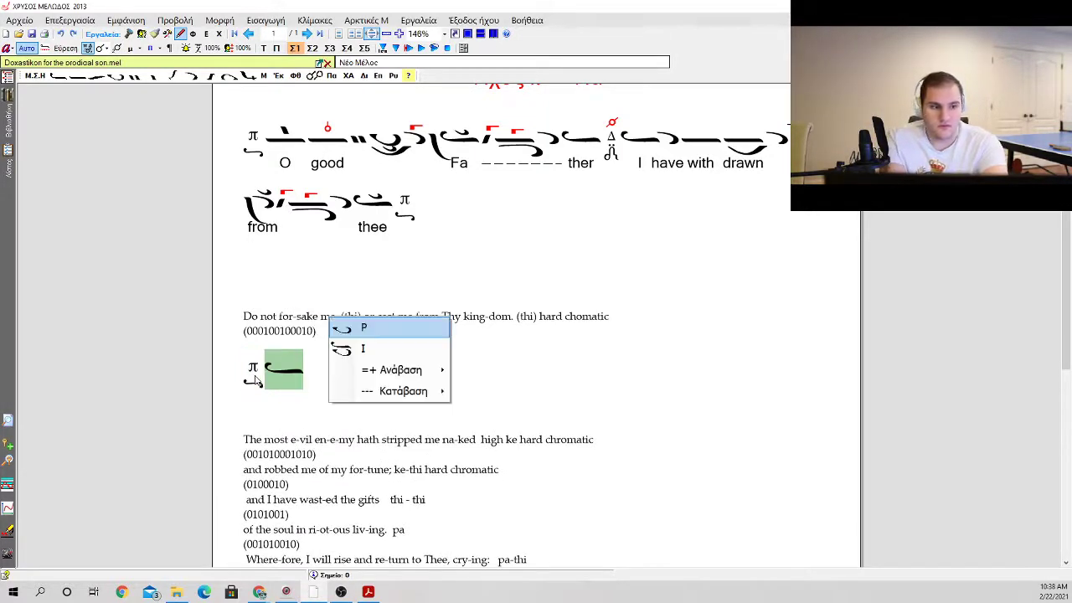
{"action": "key", "text": "p"}
{"action": "key", "text": "a"}
{"action": "key", "text": "a"}
Step: Add an oligon followed by the second 1 + 1 ascent sign, the oligon with kentimata beneath
{"action": "key", "text": "o"}
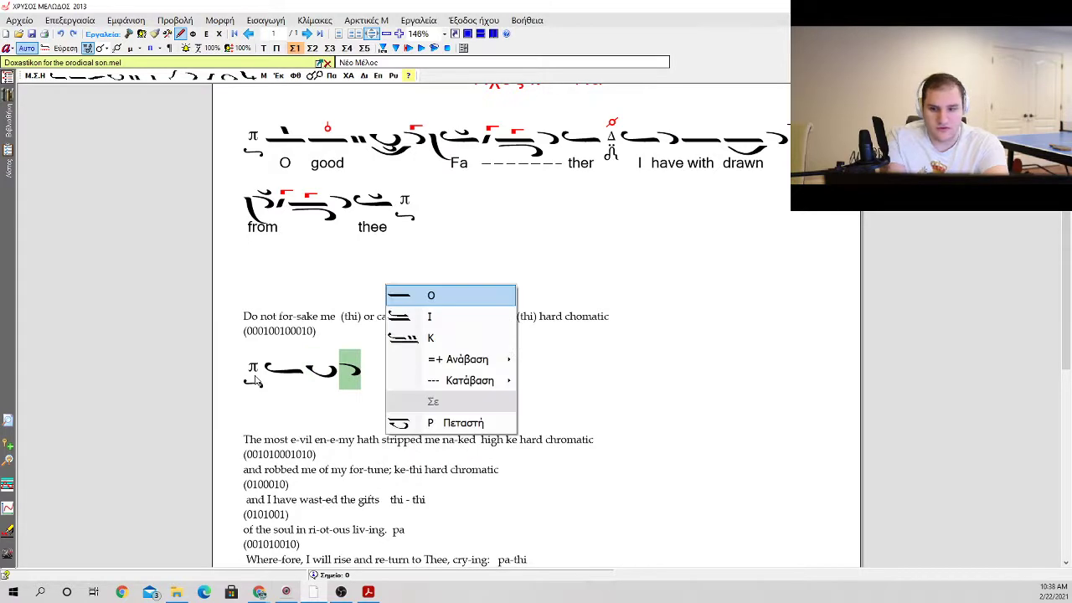
{"action": "key", "text": "o"}
{"action": "key", "text": "o"}
{"action": "key", "text": "i"}
{"action": "key", "text": "Down"}
{"action": "key", "text": "Down"}
{"action": "key", "text": "Right"}
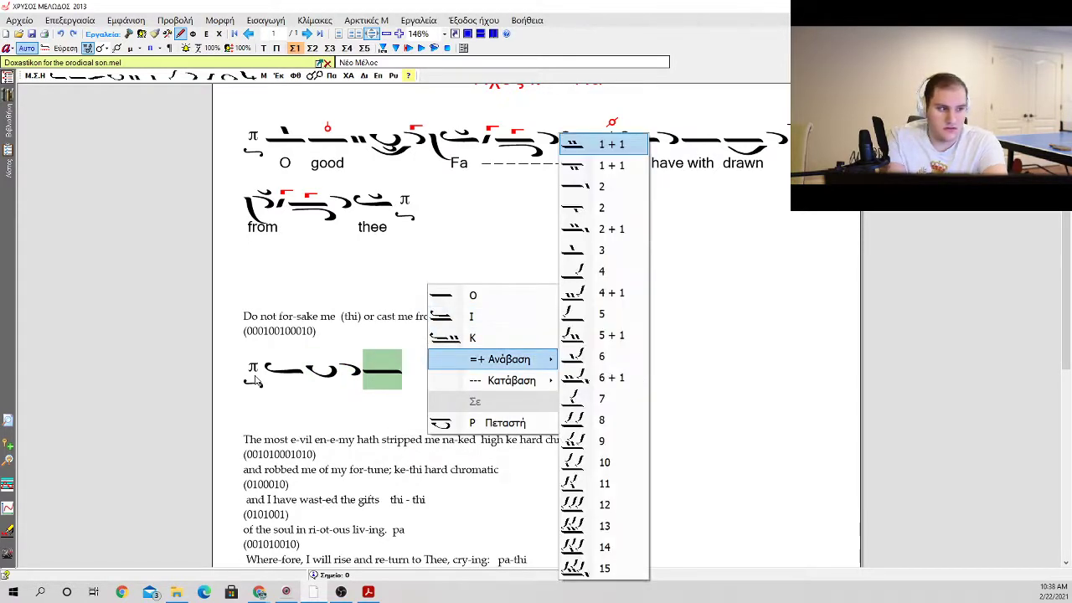
{"action": "key", "text": "Down"}
{"action": "key", "text": "Return"}
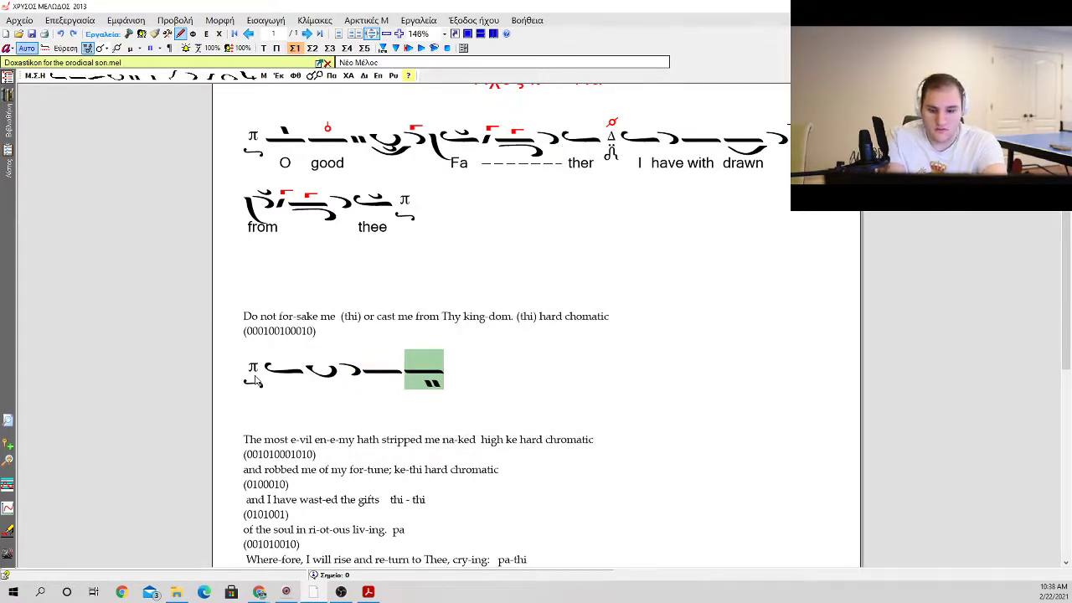
Step: Complete the phrase with another oligon, an apostrophos with a dot beneath and the Δ martyria
{"action": "key", "text": "a"}
{"action": "key", "text": "Return"}
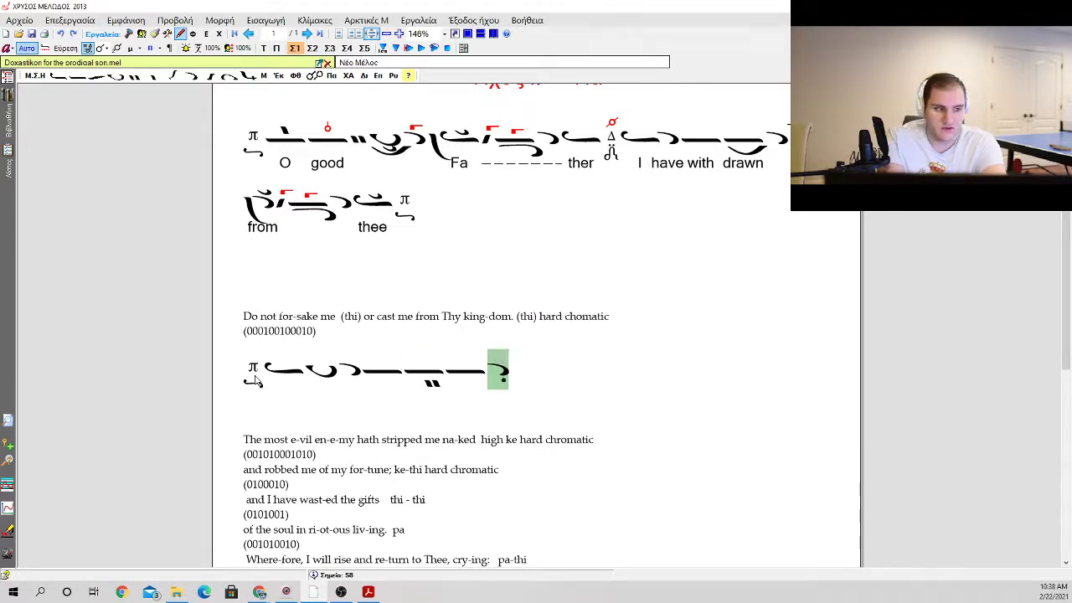
{"action": "key", "text": "m"}
{"action": "key", "text": "Left"}
{"action": "key", "text": "Left"}
{"action": "key", "text": "Left"}
{"action": "key", "text": "Left"}
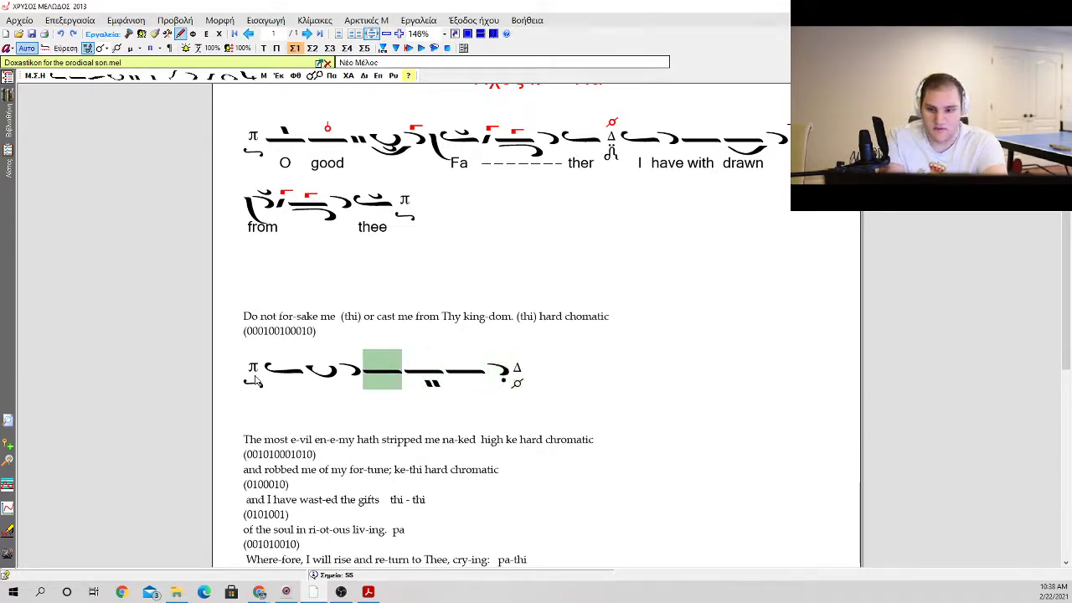
Step: Replace the dot on the phrase's last apostrophos with a klasma above it
{"action": "key", "text": "Right"}
{"action": "key", "text": "Right"}
Step: Enter the lyrics "do", "not", "for-" and "sake" under the first four neumes of the new phrase
{"action": "key", "text": "Right"}
{"action": "key", "text": "k"}
{"action": "key", "text": "Return"}
{"action": "key", "text": "Left"}
{"action": "key", "text": "Left"}
{"action": "key", "text": "Left"}
{"action": "key", "text": "Left"}
{"action": "key", "text": "Left"}
{"action": "key", "text": "Left"}
{"action": "key", "text": "Left"}
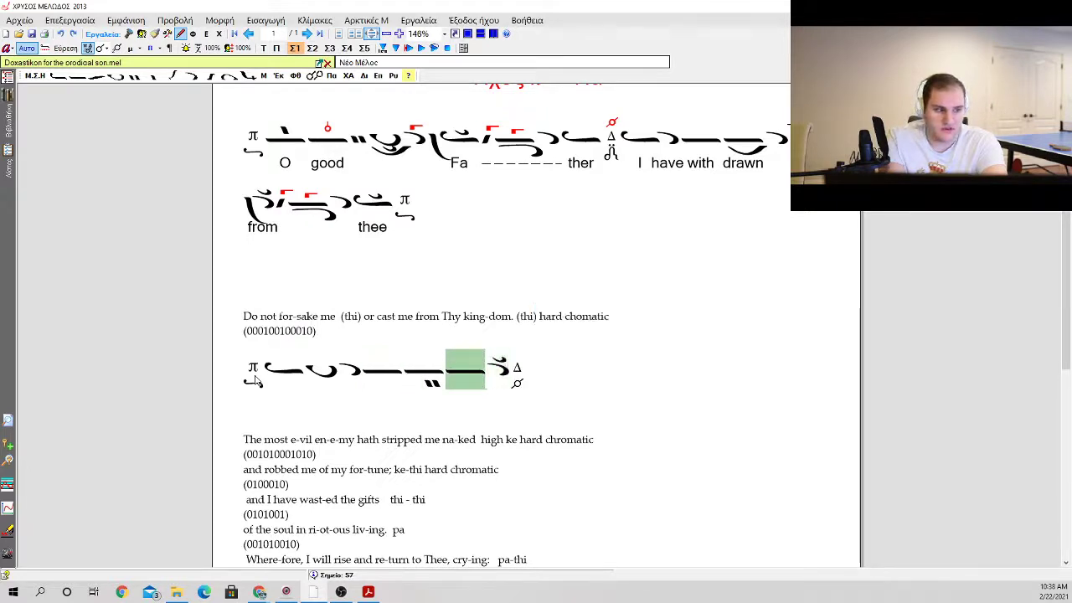
{"action": "key", "text": "Right"}
{"action": "key", "text": "Return"}
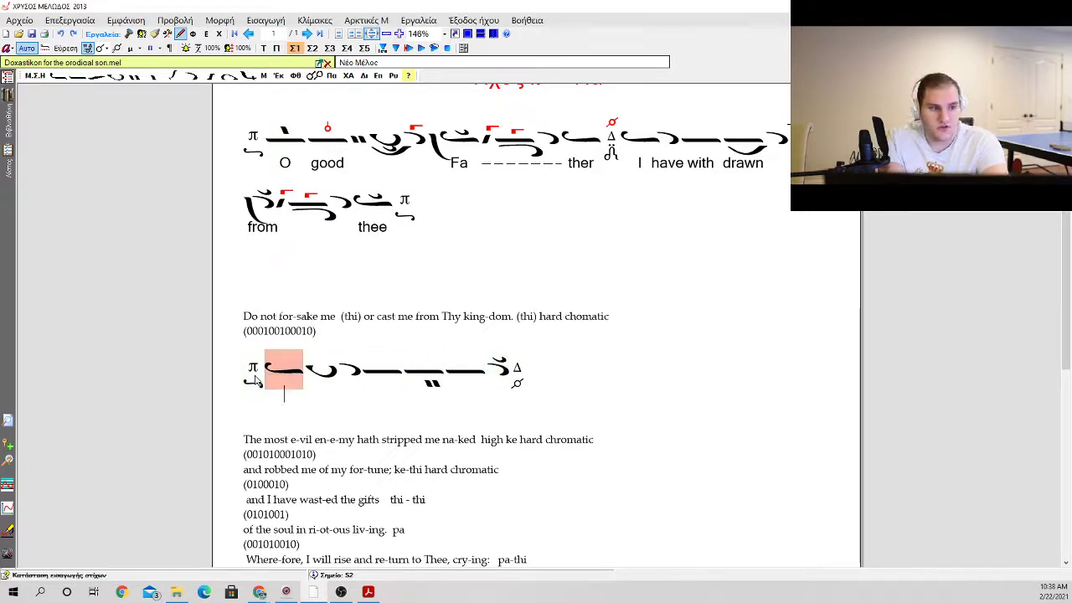
{"action": "type", "text": "do"}
{"action": "key", "text": "space"}
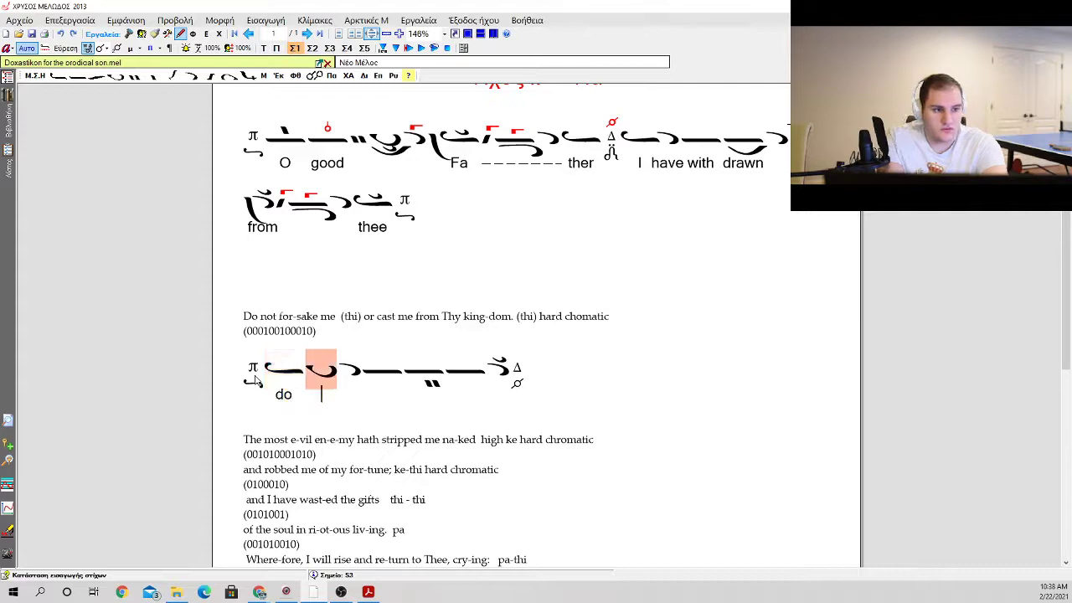
{"action": "type", "text": "not"}
{"action": "key", "text": "space"}
{"action": "type", "text": "for"}
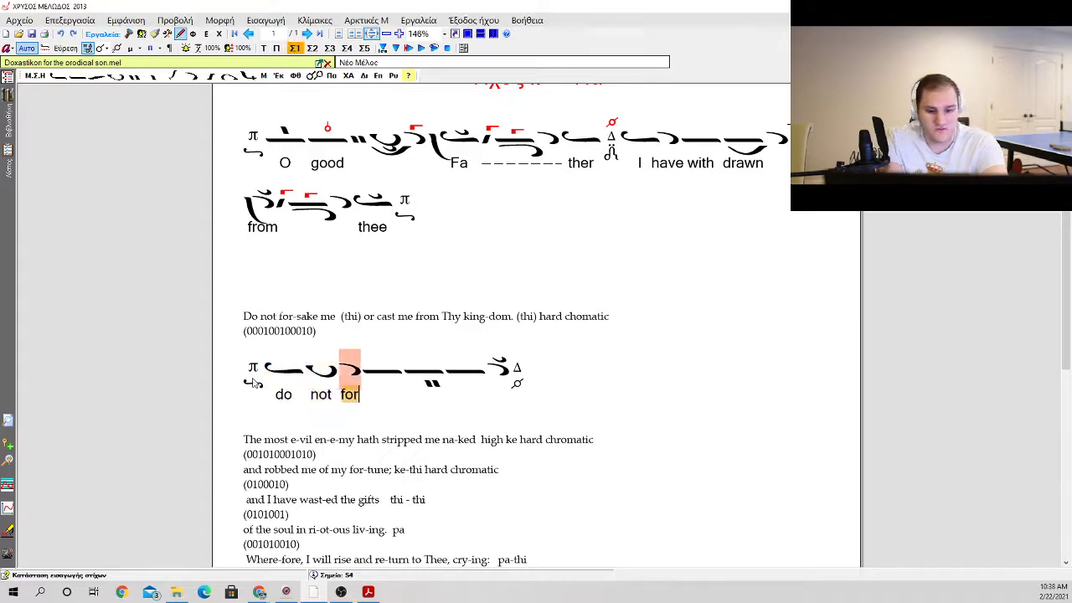
{"action": "type", "text": "-"}
{"action": "key", "text": "space"}
{"action": "type", "text": "sake"}
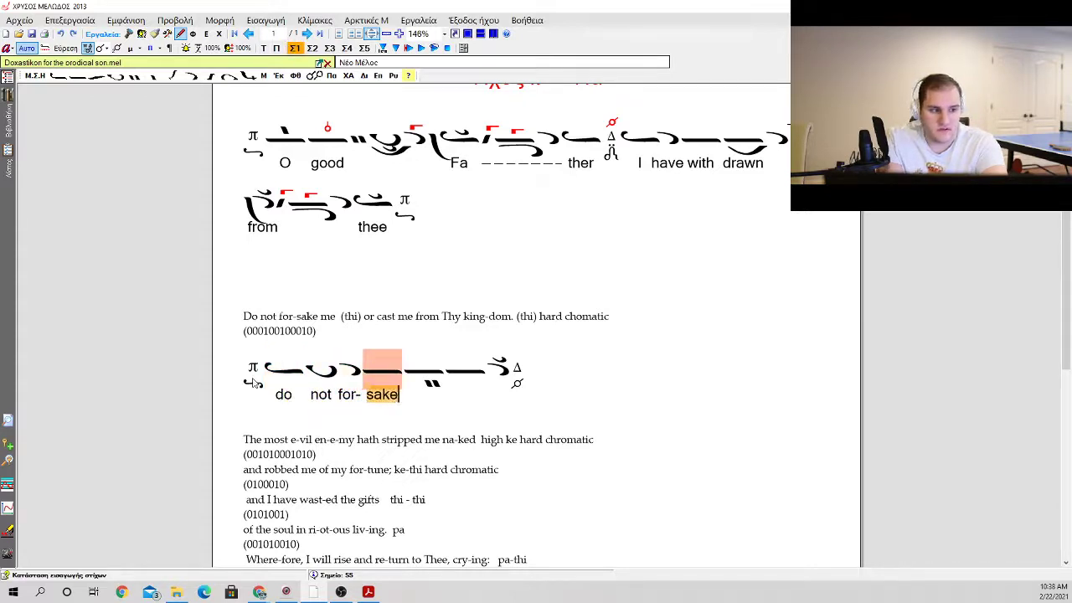
Step: Place the lyric "me" under the last apostrophos, leaving the two neumes before it without text
{"action": "key", "text": "space"}
{"action": "key", "text": "space"}
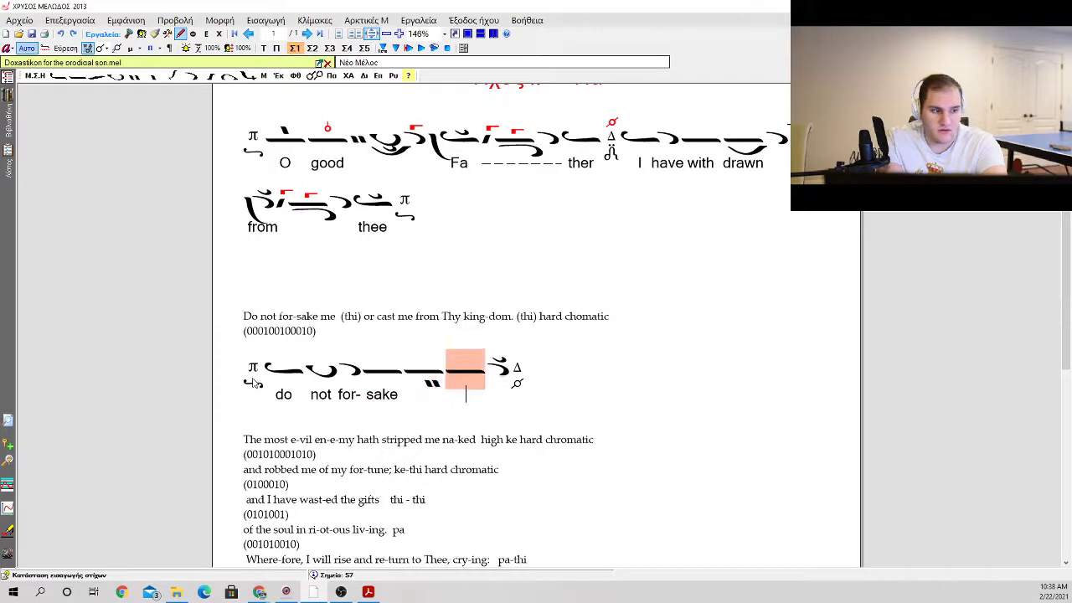
{"action": "key", "text": "space"}
{"action": "type", "text": "me"}
{"action": "key", "text": "Escape"}
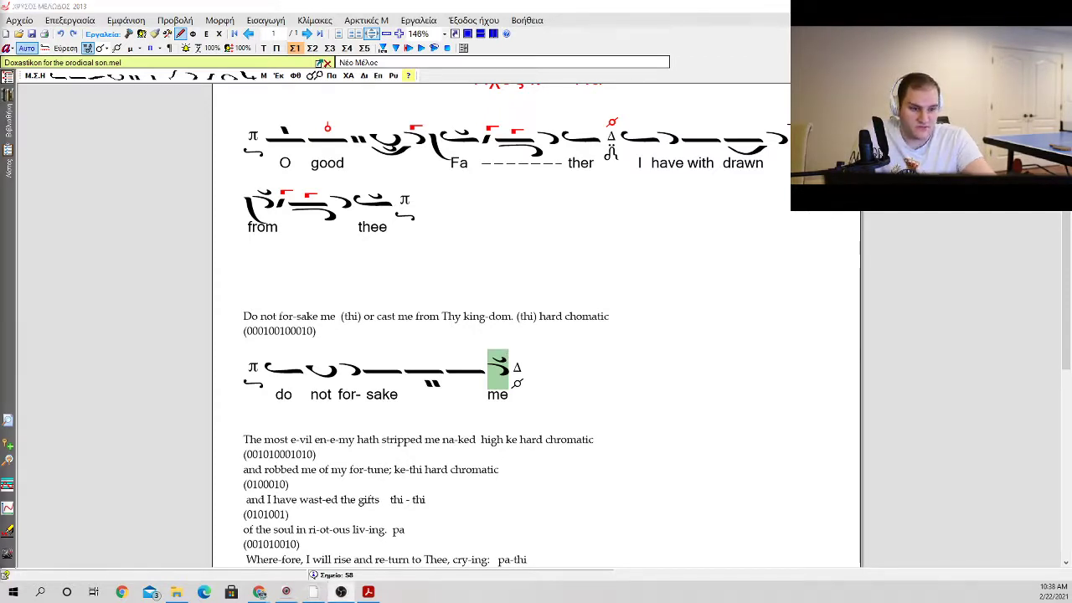
Step: Remove the klasma from the apostrophos above "me"
{"action": "left_click", "coordinate": [516, 377]}
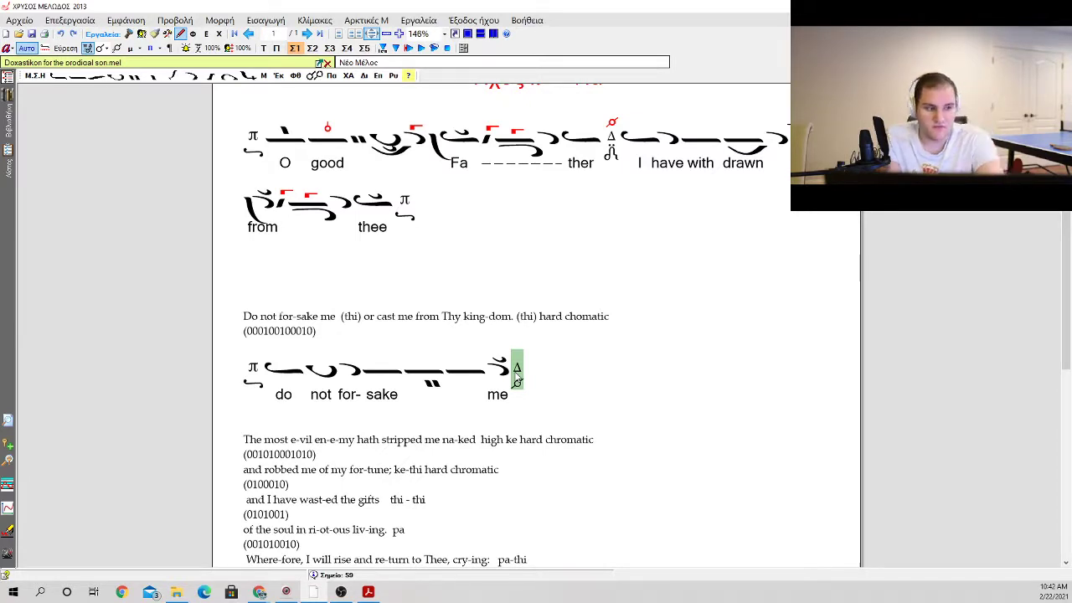
{"action": "key", "text": "Left"}
{"action": "key", "text": "k"}
{"action": "key", "text": "0"}
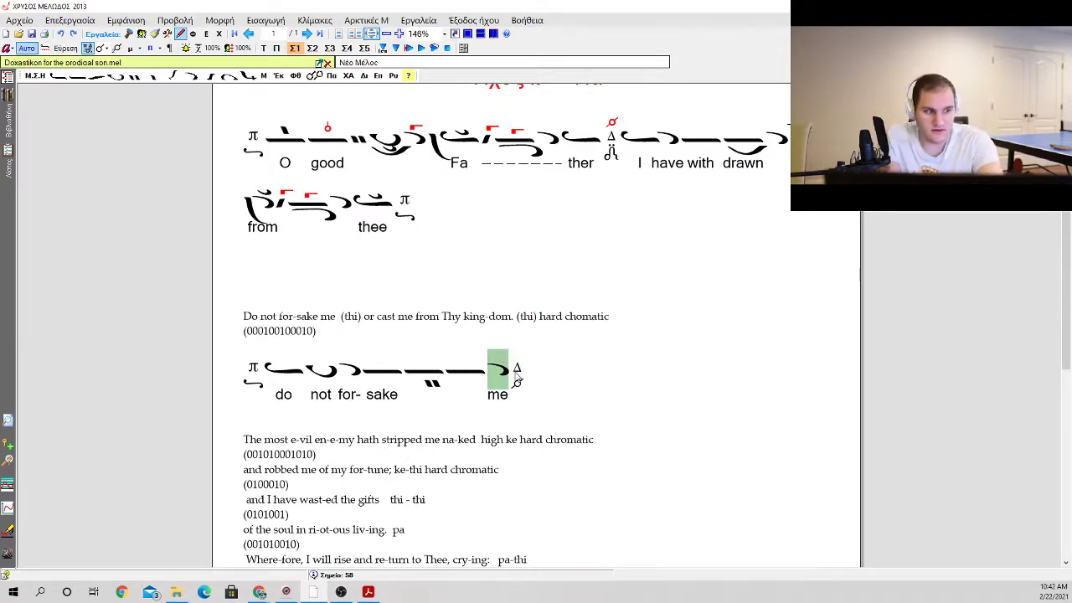
Step: Add a Δ fthora above the Δ martyria that follows the lyric "me"
{"action": "key", "text": "Right"}
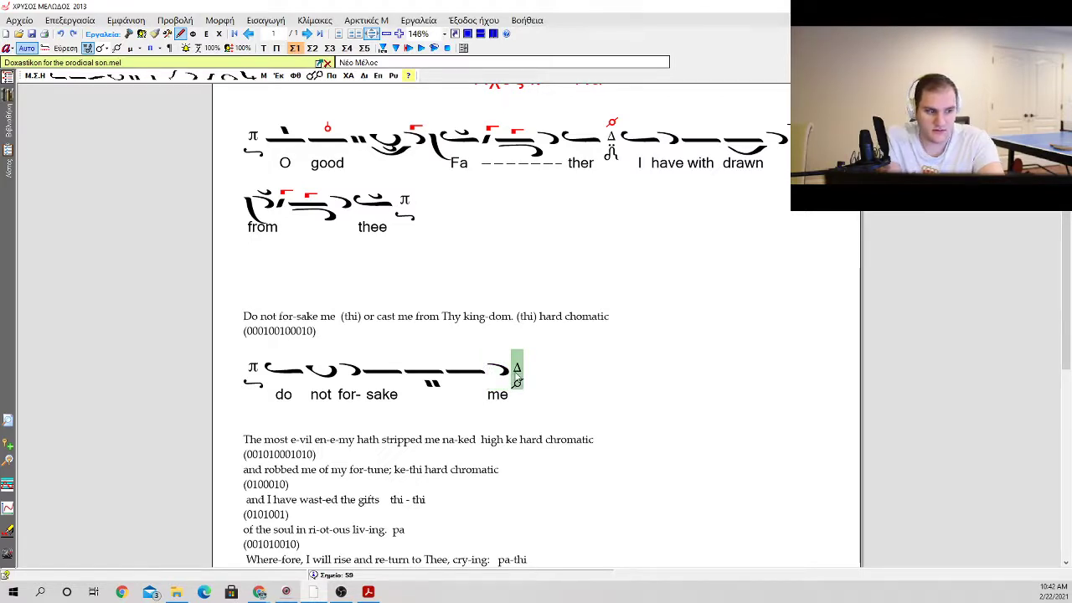
{"action": "key", "text": "k"}
{"action": "key", "text": "Escape"}
{"action": "key", "text": "f"}
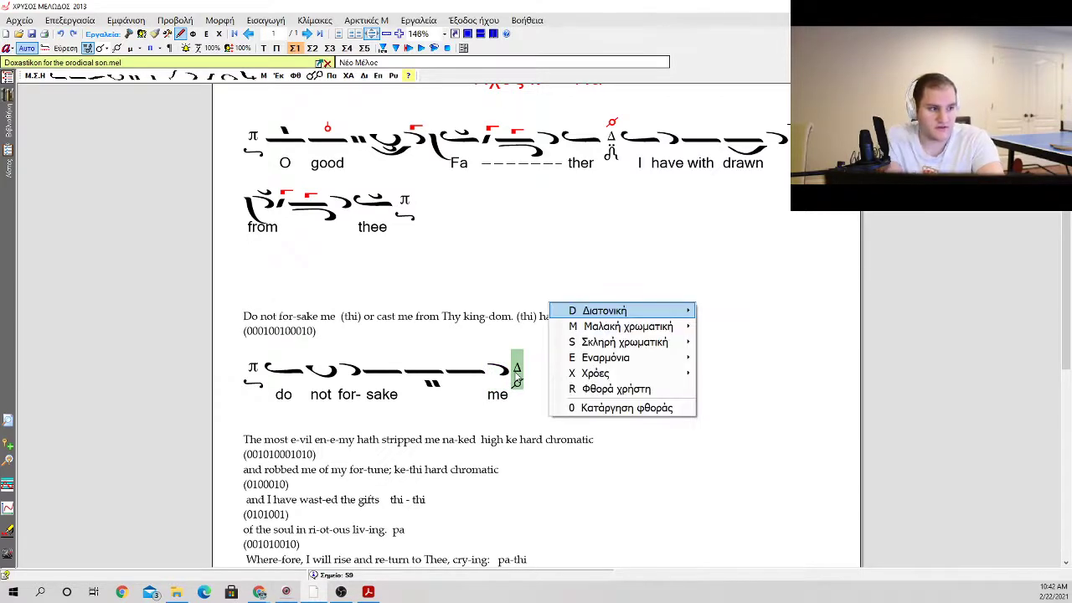
{"action": "key", "text": "Right"}
{"action": "key", "text": "Down"}
{"action": "key", "text": "Down"}
{"action": "key", "text": "Down"}
{"action": "key", "text": "Down"}
{"action": "key", "text": "Return"}
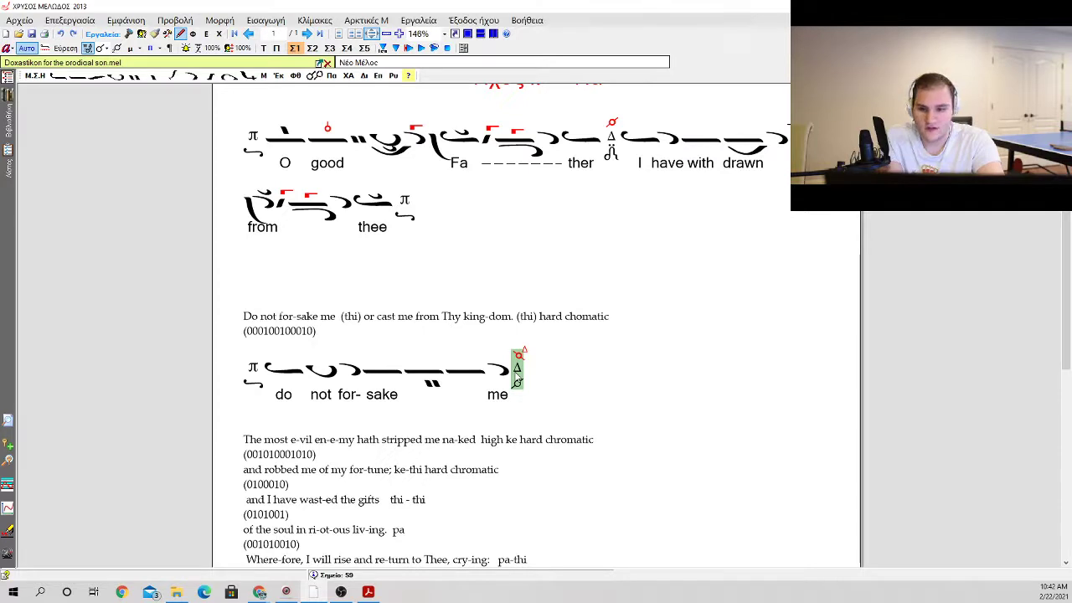
Step: After the Δ martyria, add an ison followed by an oligon carrying an ison and kentemata above it
{"action": "key", "text": "i"}
{"action": "key", "text": "Return"}
{"action": "key", "text": "i"}
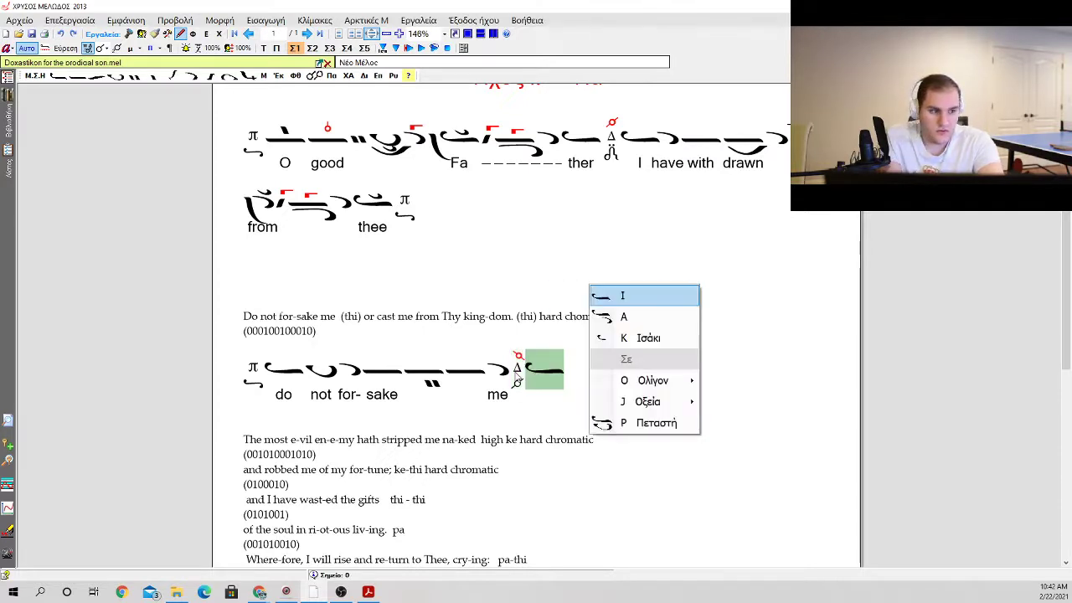
{"action": "key", "text": "Down"}
{"action": "key", "text": "Down"}
{"action": "key", "text": "Escape"}
{"action": "key", "text": "i"}
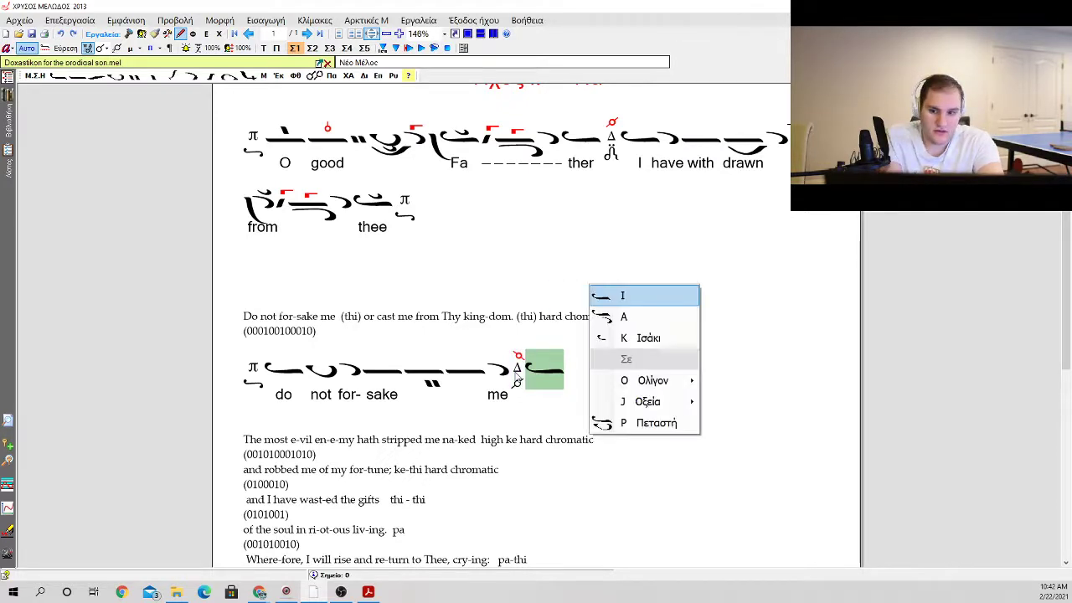
{"action": "key", "text": "Down"}
{"action": "key", "text": "Down"}
{"action": "key", "text": "Down"}
{"action": "key", "text": "Right"}
{"action": "key", "text": "Return"}
Step: Try a heteron and an antikenoma under the compound oligon with ison and kentemata
{"action": "key", "text": "q"}
{"action": "key", "text": "Down"}
{"action": "key", "text": "Down"}
{"action": "key", "text": "Down"}
{"action": "key", "text": "Down"}
{"action": "key", "text": "Down"}
{"action": "key", "text": "Down"}
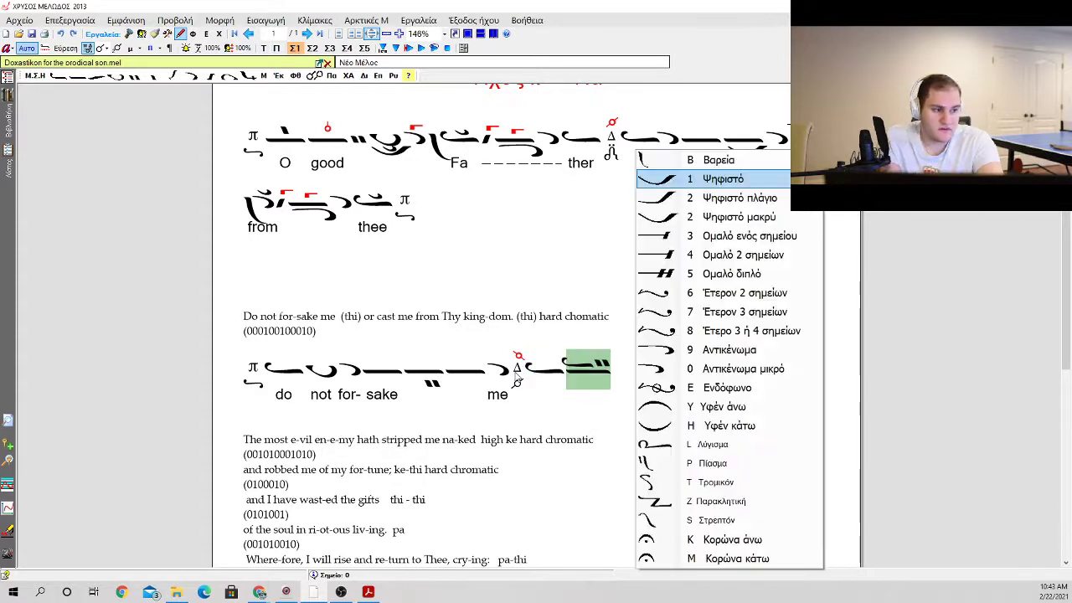
{"action": "key", "text": "Return"}
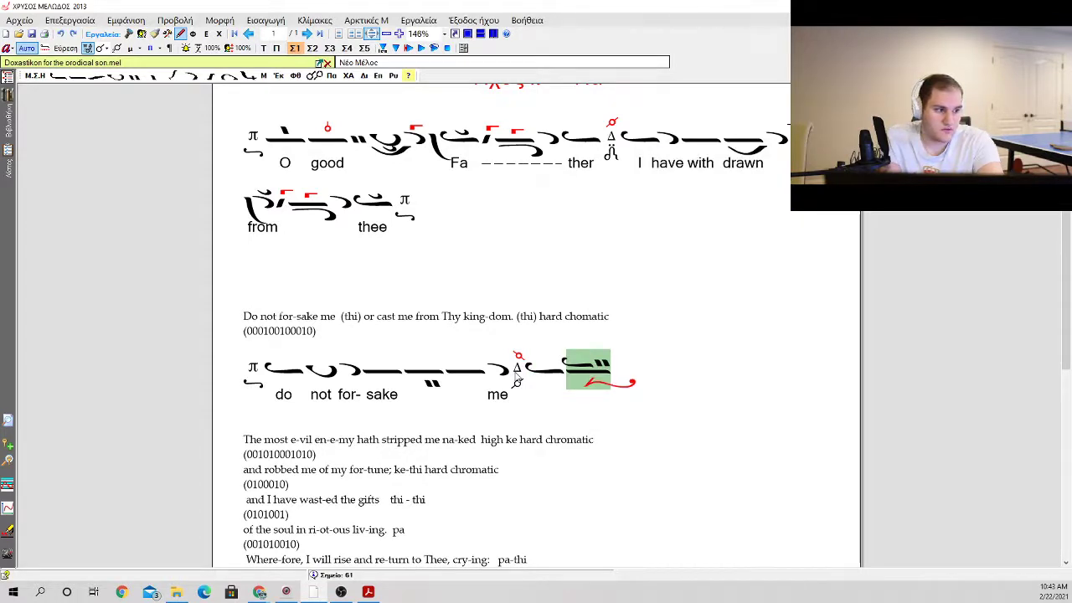
{"action": "key", "text": "q"}
{"action": "key", "text": "Escape"}
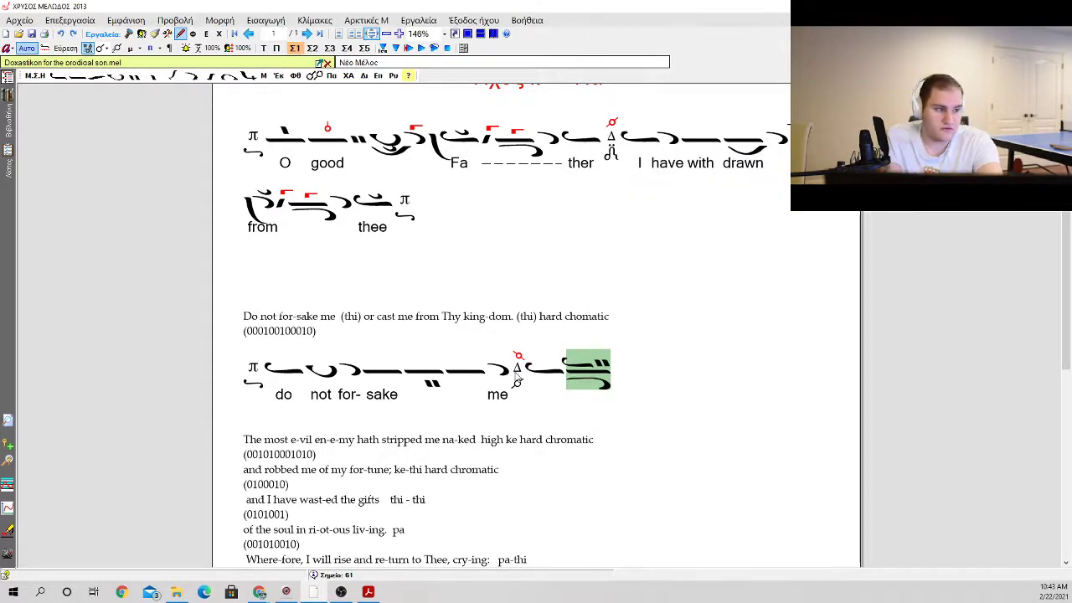
Step: Place a two-sign heteron (Έτερον 2 σημείων) under the ison before the compound, leaving no antikenoma under the compound
{"action": "key", "text": "Left"}
{"action": "key", "text": "q"}
{"action": "key", "text": "Down"}
{"action": "key", "text": "Down"}
{"action": "key", "text": "Down"}
{"action": "key", "text": "Down"}
{"action": "key", "text": "Down"}
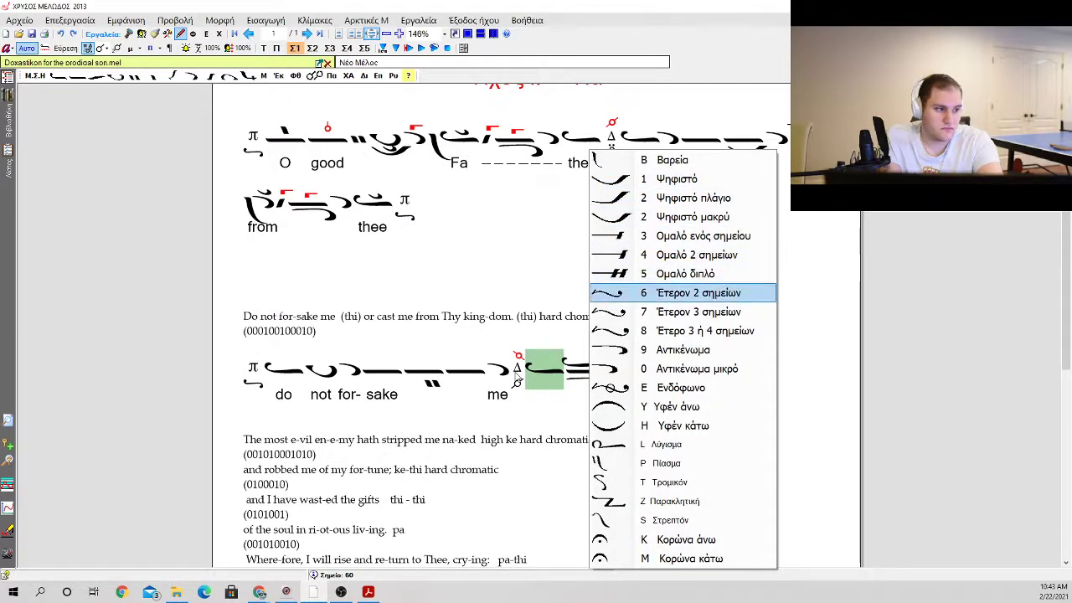
{"action": "key", "text": "Return"}
{"action": "key", "text": "q"}
{"action": "key", "text": "Escape"}
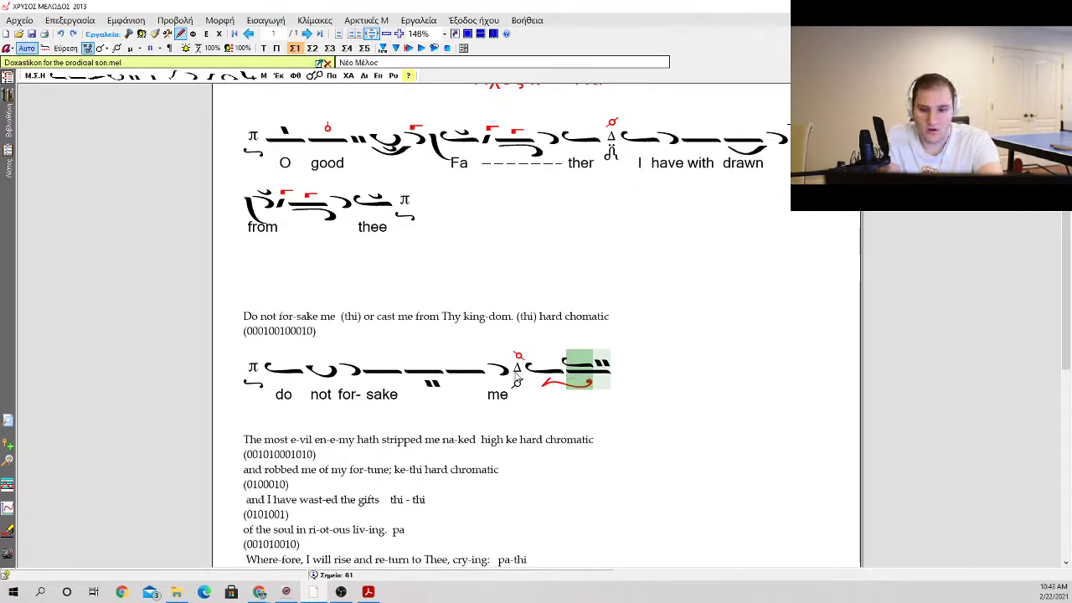
Step: Add a gorgon to the compound neume, placed over its kentemata
{"action": "key", "text": "g"}
{"action": "key", "text": "Return"}
{"action": "key", "text": "g"}
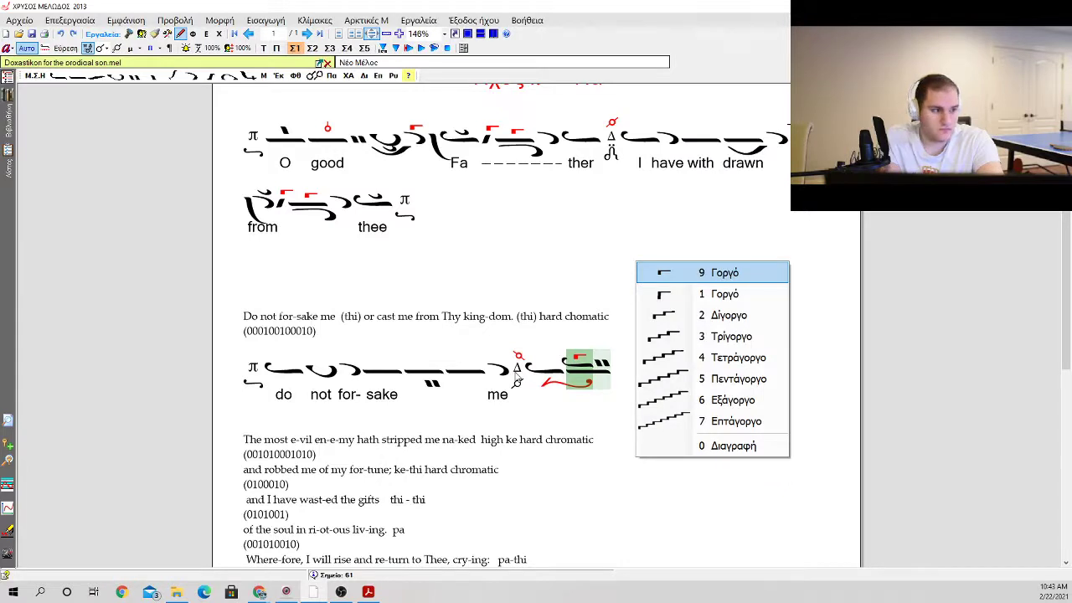
{"action": "key", "text": "Return"}
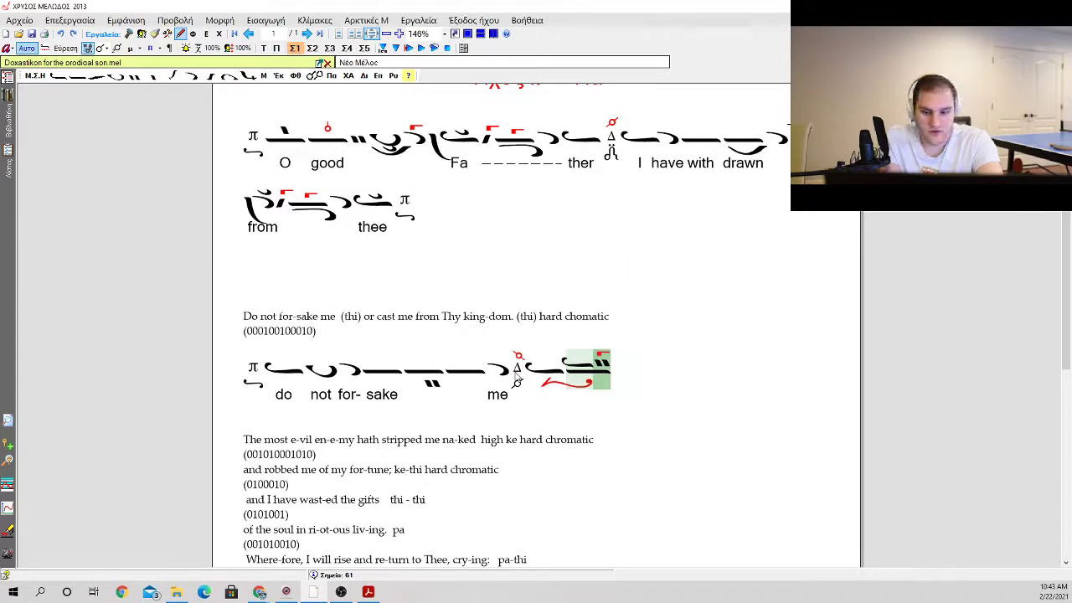
Step: Add an apostrophos with a vareia, followed by a second apostrophos with a gorgon
{"action": "key", "text": "b"}
{"action": "key", "text": "Return"}
{"action": "key", "text": "a"}
{"action": "key", "text": "g"}
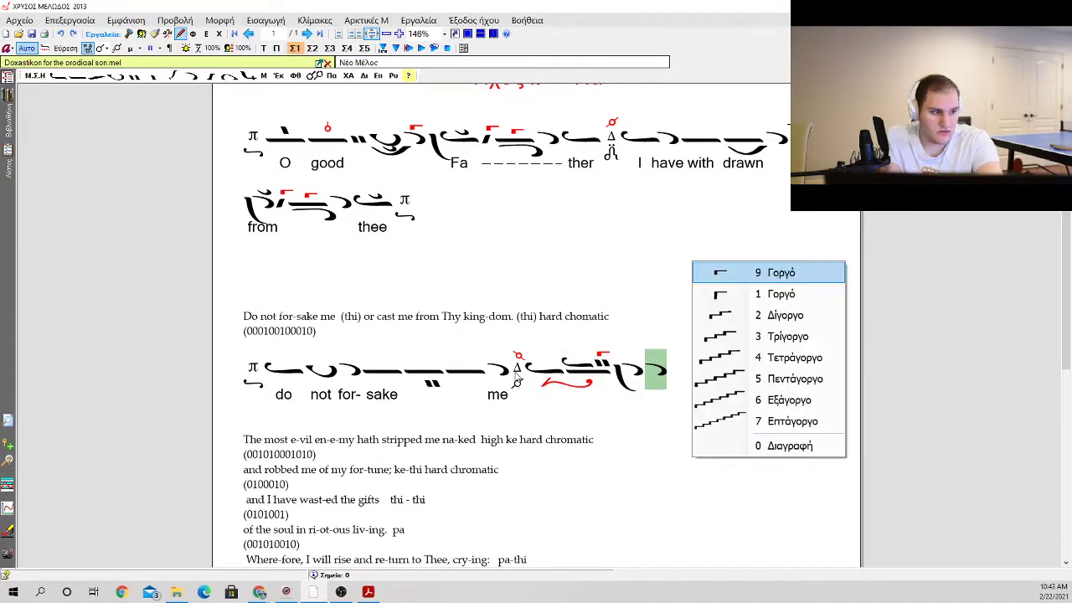
{"action": "key", "text": "Return"}
Step: Try a petaste after the apostrophos with the gorgon, and remove it
{"action": "key", "text": "p"}
{"action": "key", "text": "Return"}
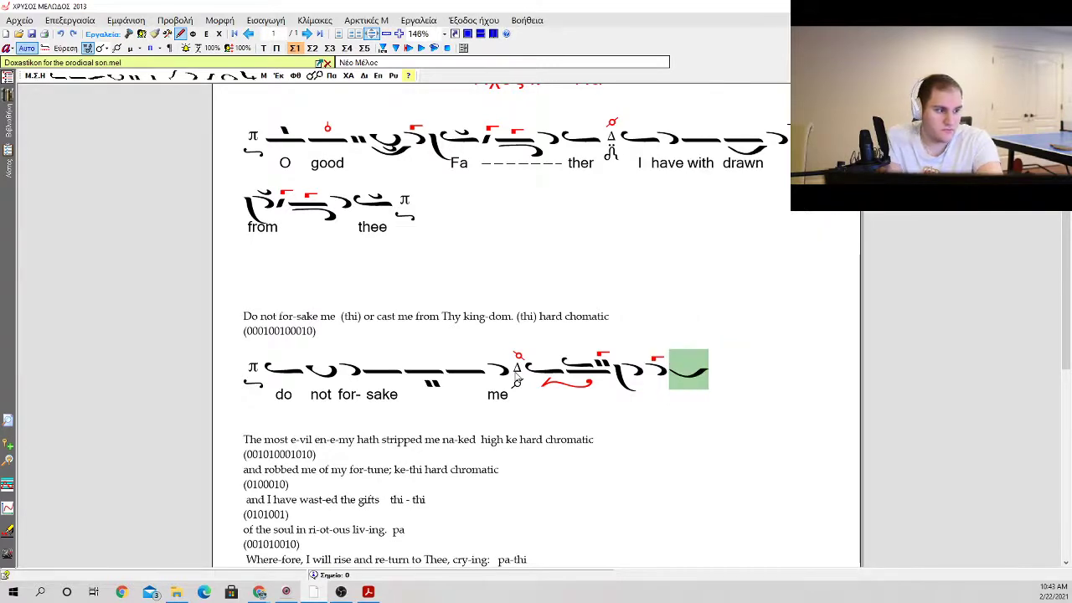
{"action": "key", "text": "BackSpace"}
Step: Add a diesis below (Κάτω) the apostrophos with the gorgon, plus a dot beneath it
{"action": "key", "text": "d"}
{"action": "key", "text": "Down"}
{"action": "key", "text": "Up"}
{"action": "key", "text": "Up"}
{"action": "key", "text": "Return"}
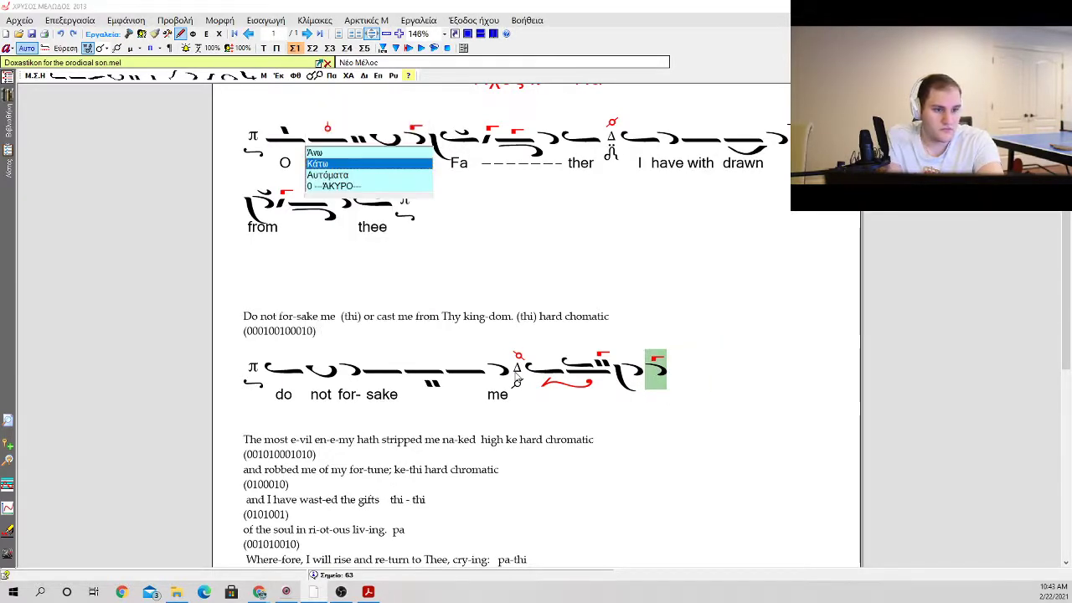
{"action": "key", "text": "Return"}
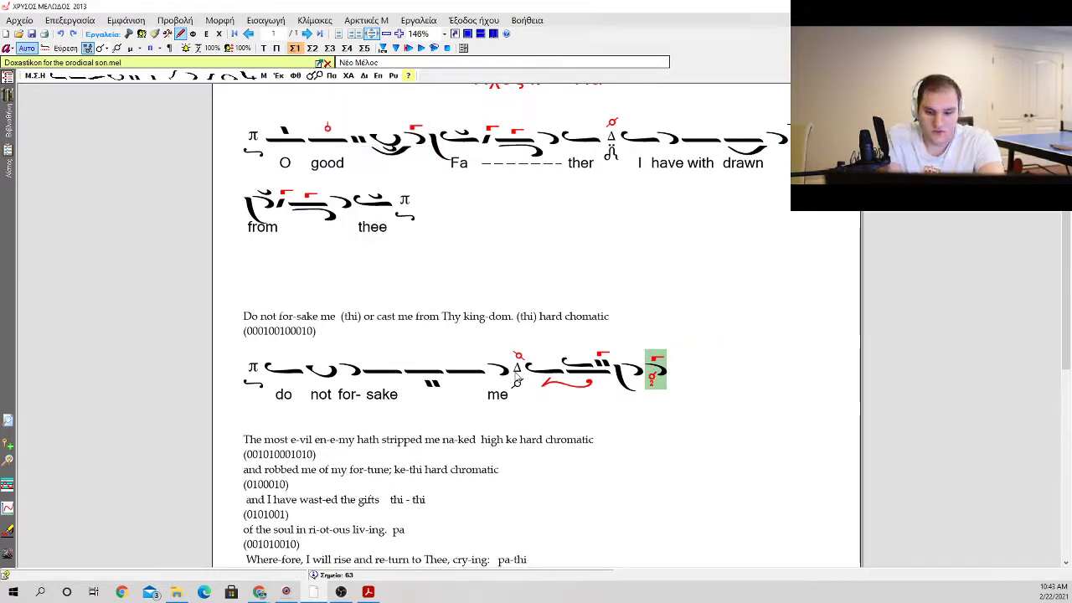
{"action": "key", "text": "a"}
{"action": "key", "text": "Return"}
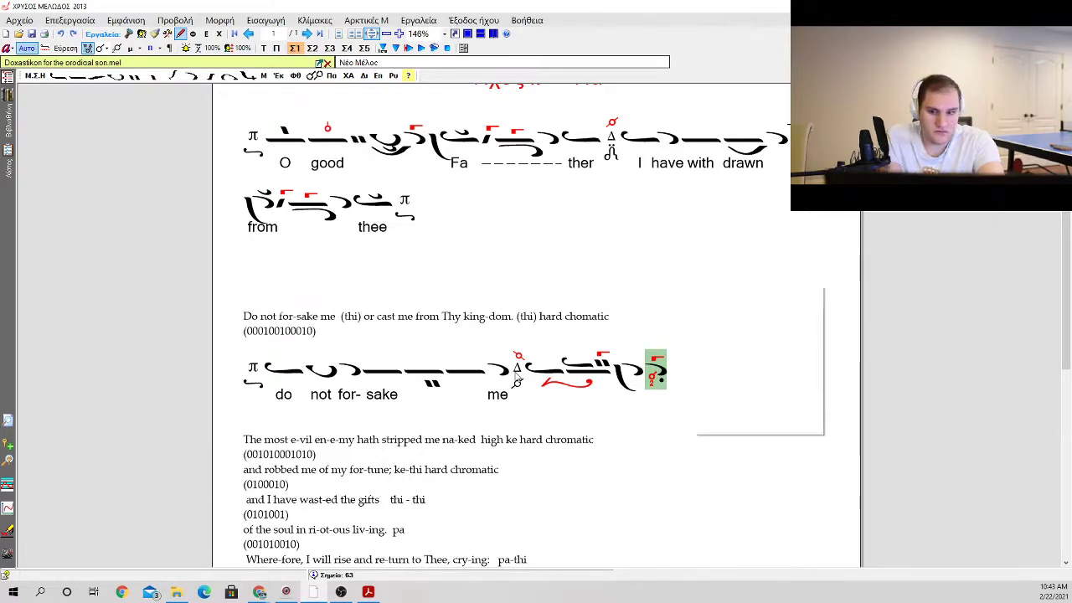
Step: Add two oligons after the dotted apostrophos, each with a klasma above
{"action": "key", "text": "o"}
{"action": "key", "text": "Return"}
{"action": "key", "text": "o"}
{"action": "key", "text": "Return"}
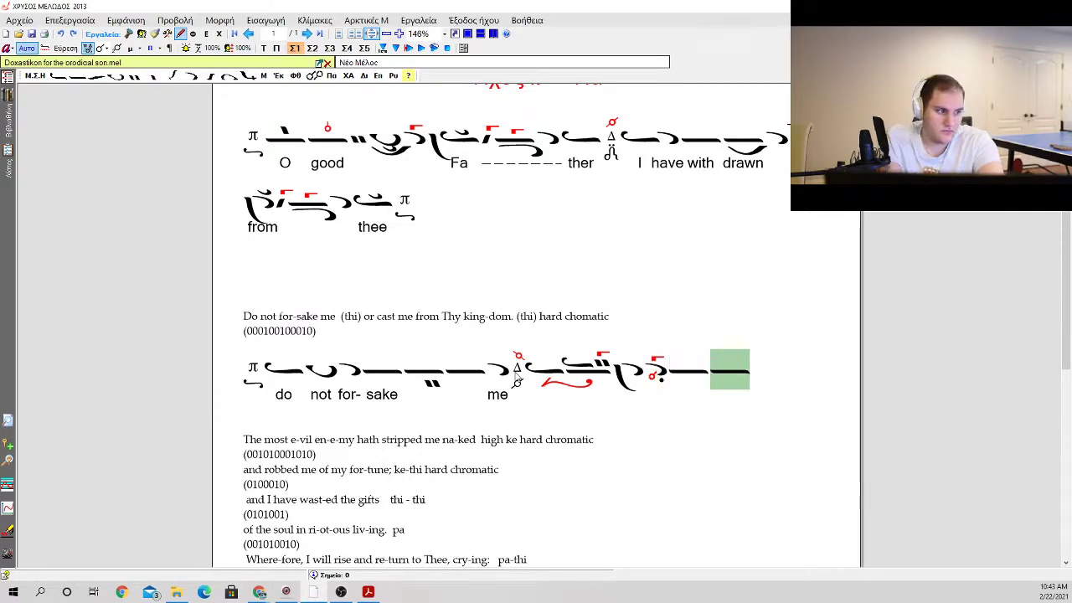
{"action": "key", "text": "Left"}
{"action": "key", "text": "k"}
{"action": "key", "text": "Right"}
{"action": "key", "text": "k"}
Step: Add an oligon with kentemata above it and a psifiston underneath
{"action": "key", "text": "o"}
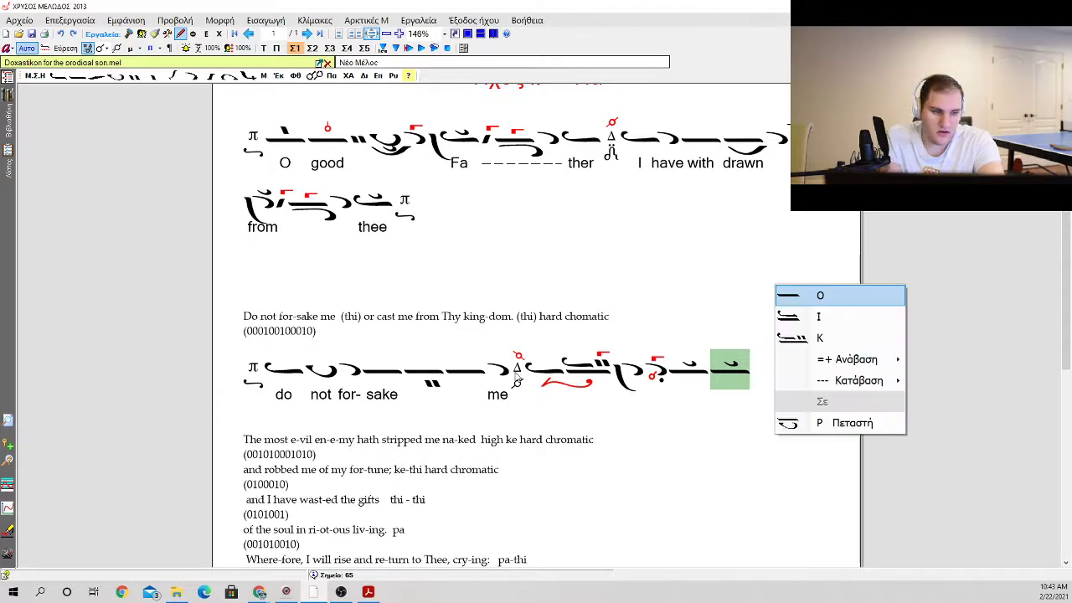
{"action": "key", "text": "Down"}
{"action": "key", "text": "Down"}
{"action": "key", "text": "Down"}
{"action": "key", "text": "Right"}
{"action": "key", "text": "Return"}
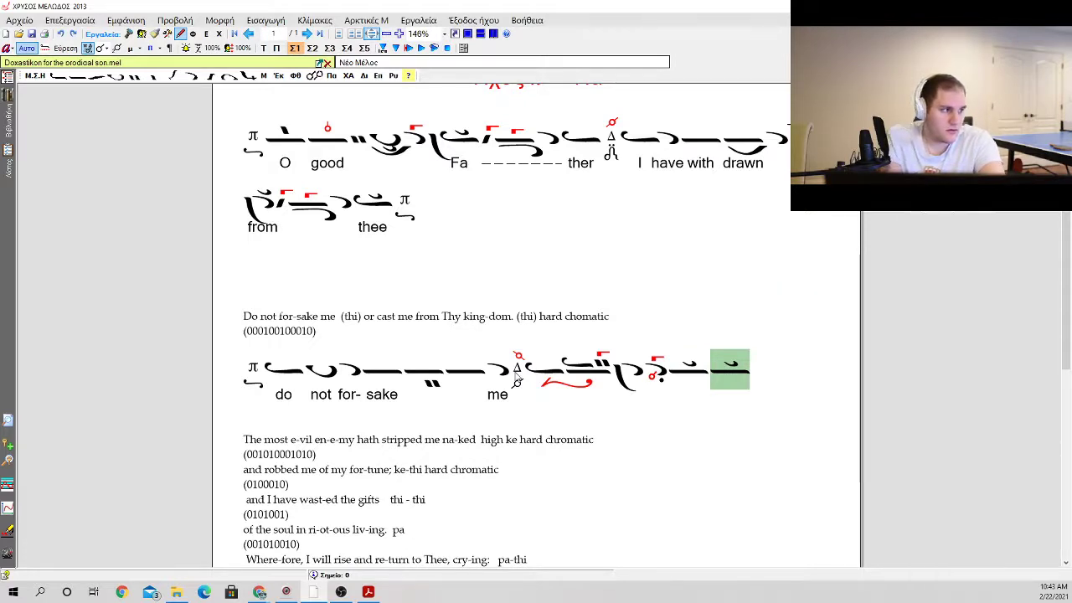
{"action": "key", "text": "c"}
{"action": "key", "text": "Return"}
Step: Finish the phrase with three descending apostrophoi, a klasma on the last one and a closing Δ martyria
{"action": "key", "text": "a"}
{"action": "key", "text": "Return"}
{"action": "key", "text": "a"}
{"action": "key", "text": "Return"}
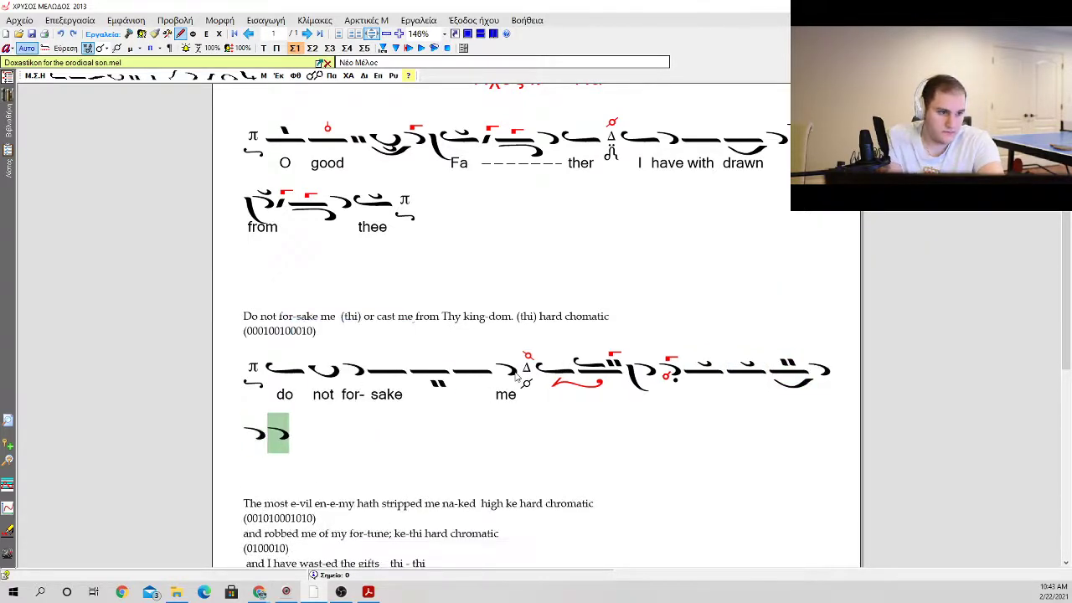
{"action": "key", "text": "b"}
{"action": "key", "text": "b"}
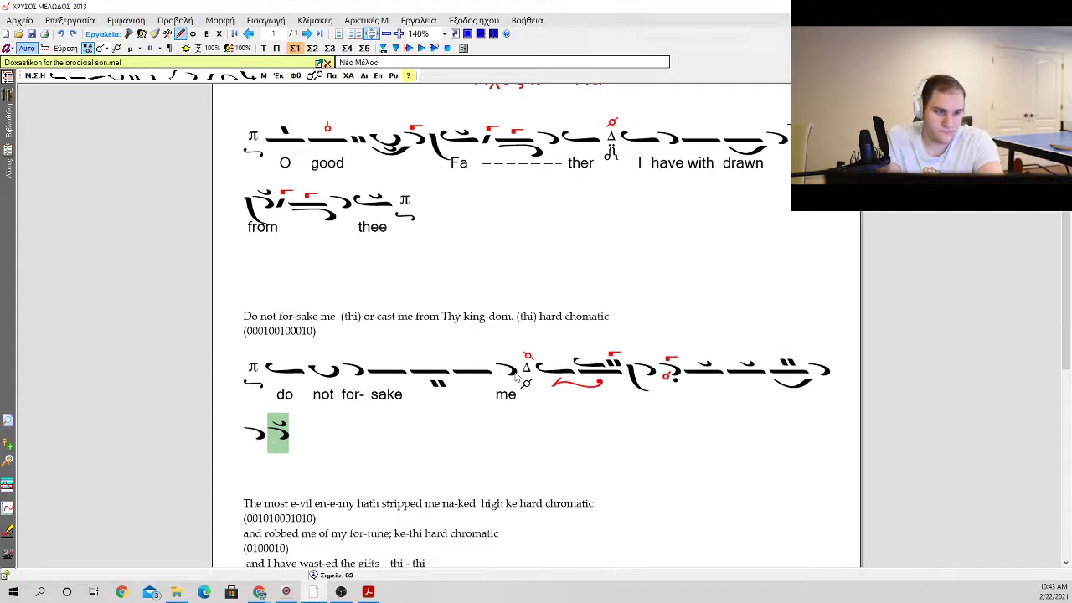
{"action": "key", "text": "m"}
Step: Insert an extra ison directly after the Δ martyria that follows "me"
{"action": "key", "text": "Left"}
{"action": "key", "text": "Left"}
{"action": "key", "text": "Left"}
{"action": "key", "text": "Left"}
{"action": "key", "text": "Left"}
{"action": "key", "text": "Left"}
{"action": "key", "text": "Left"}
{"action": "key", "text": "Left"}
{"action": "key", "text": "Left"}
{"action": "key", "text": "Left"}
{"action": "key", "text": "Left"}
{"action": "key", "text": "Left"}
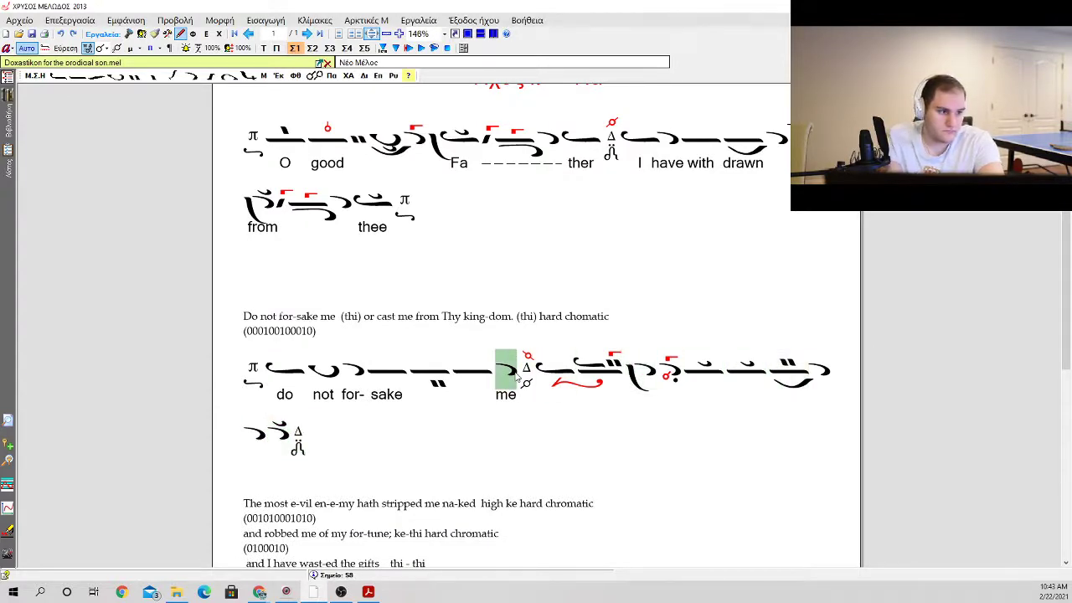
{"action": "key", "text": "Right"}
{"action": "key", "text": "Right"}
{"action": "key", "text": "Return"}
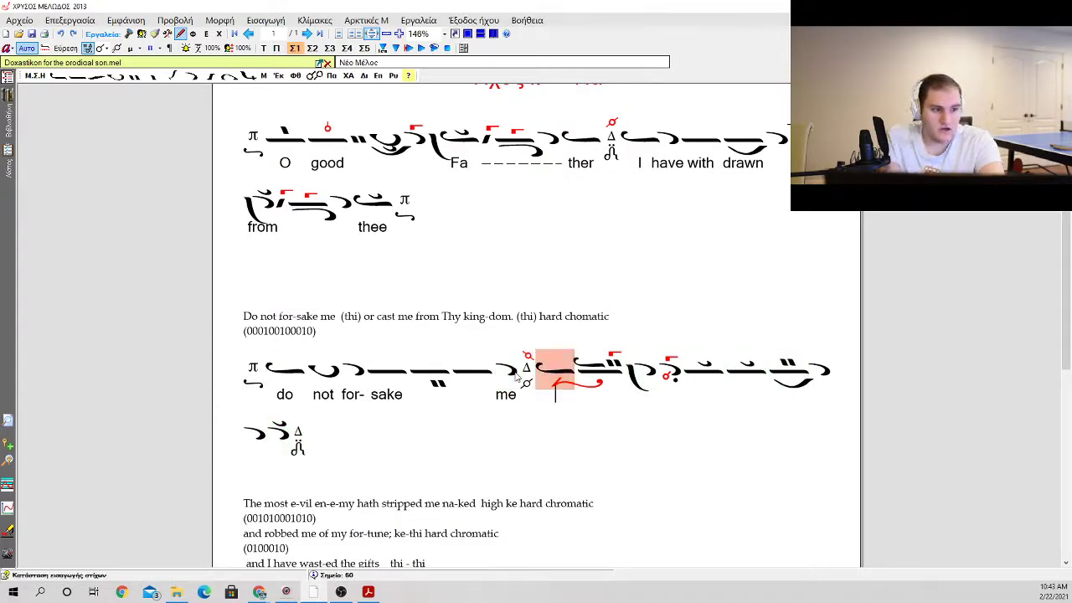
{"action": "key", "text": "ctrl+1"}
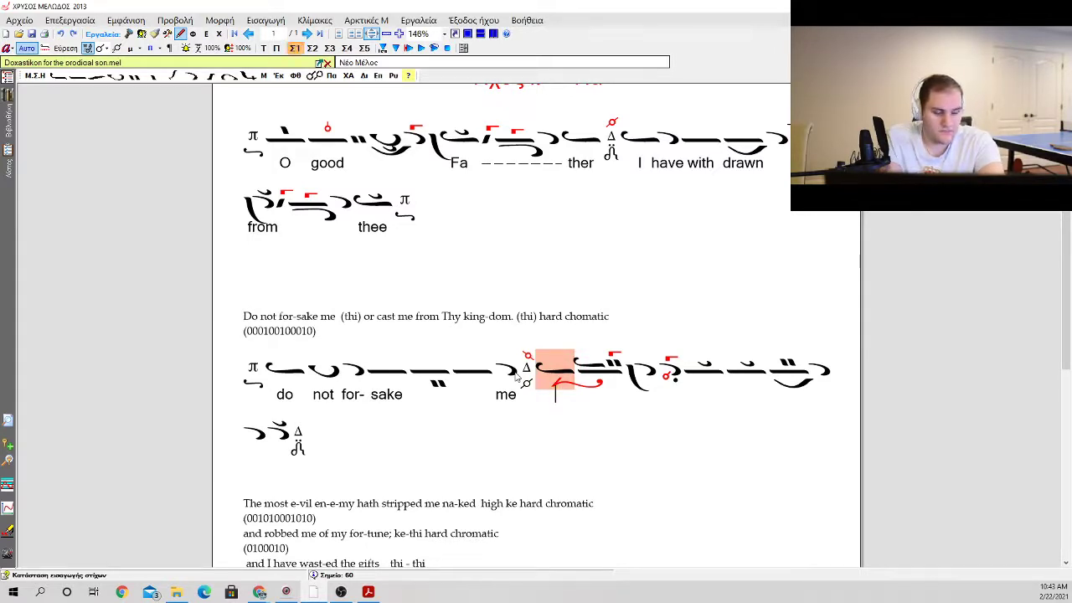
{"action": "key", "text": "Escape"}
{"action": "key", "text": "Left"}
{"action": "key", "text": "0"}
{"action": "key", "text": "Return"}
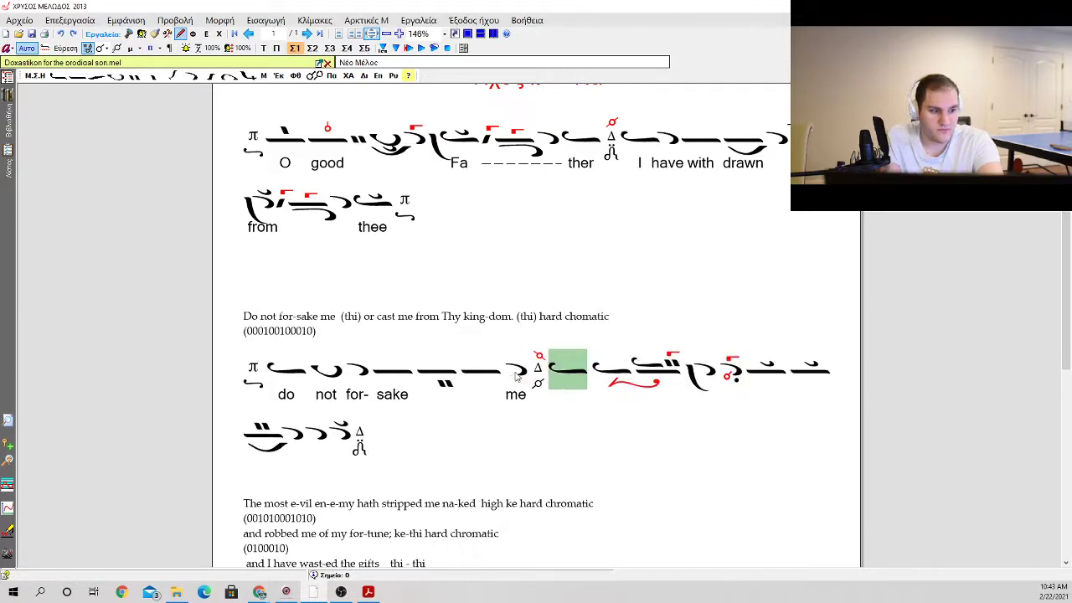
Step: Enter the lyrics "or", "cast", "me", "from" and "Thy", leaving the compound neume and the dotted apostrophos without text
{"action": "key", "text": "space"}
{"action": "type", "text": "or cast"}
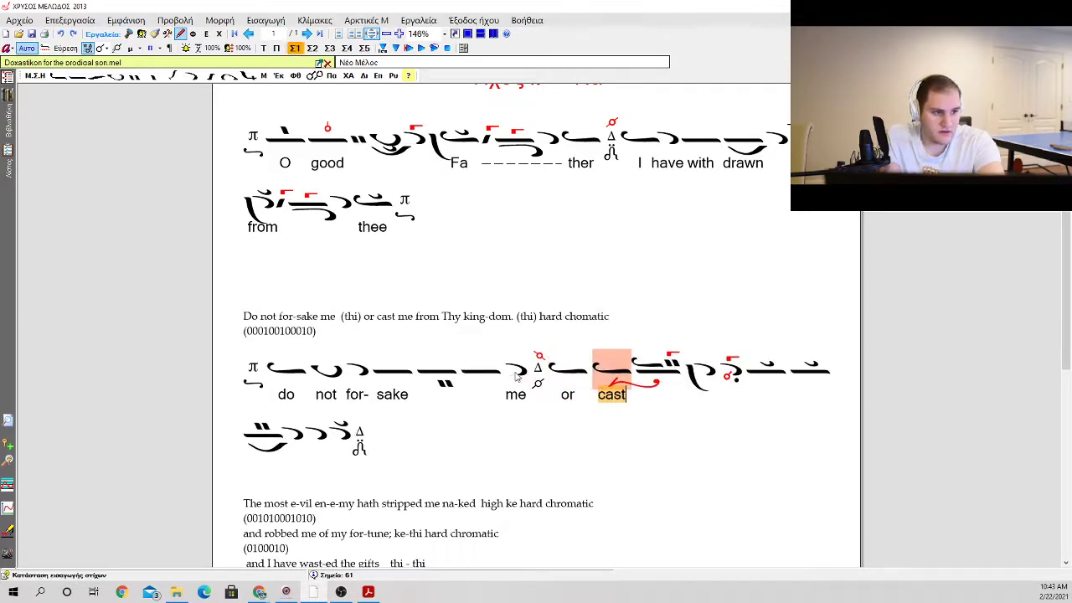
{"action": "key", "text": "space"}
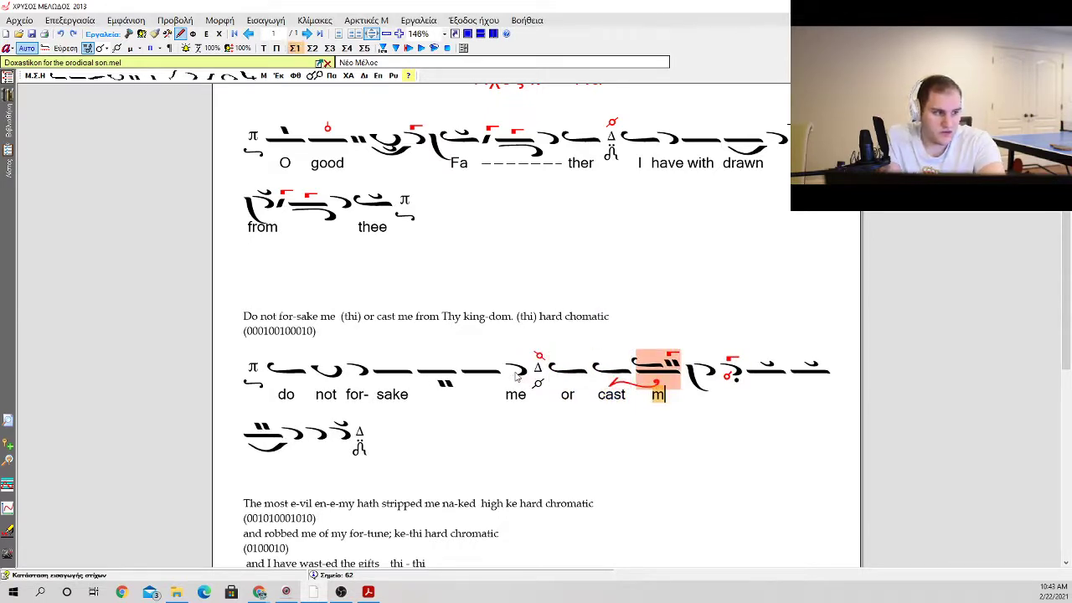
{"action": "key", "text": "space"}
{"action": "type", "text": "me"}
{"action": "key", "text": "space"}
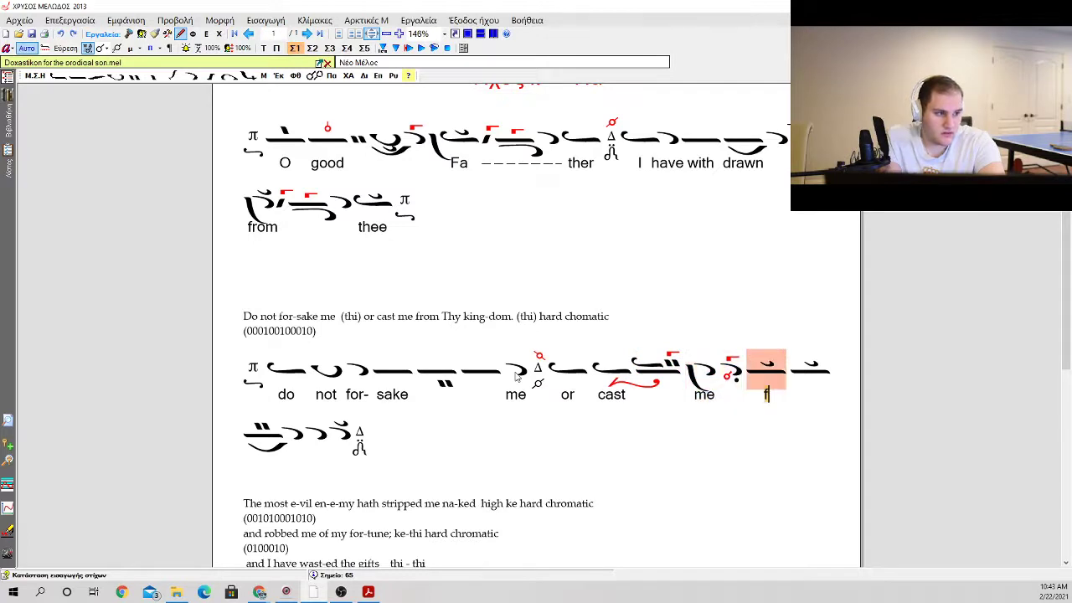
{"action": "type", "text": "from"}
{"action": "key", "text": "space"}
{"action": "type", "text": "Thy"}
{"action": "key", "text": "space"}
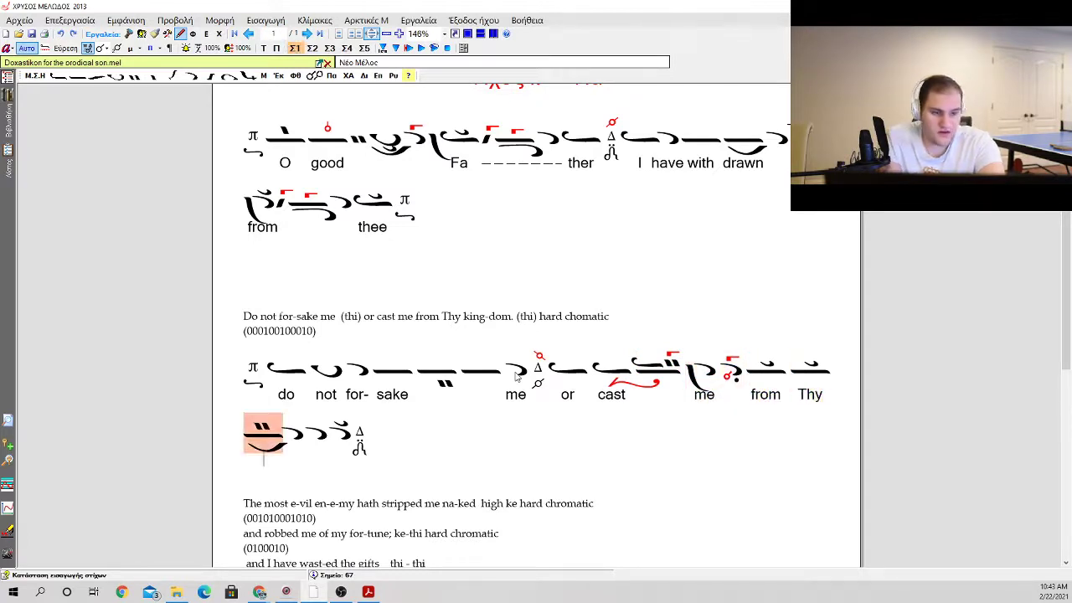
Step: Enter "king" under the psifiston neume, extend it with hyphens across two apostrophoi, and place "dom" under the last one
{"action": "type", "text": "king"}
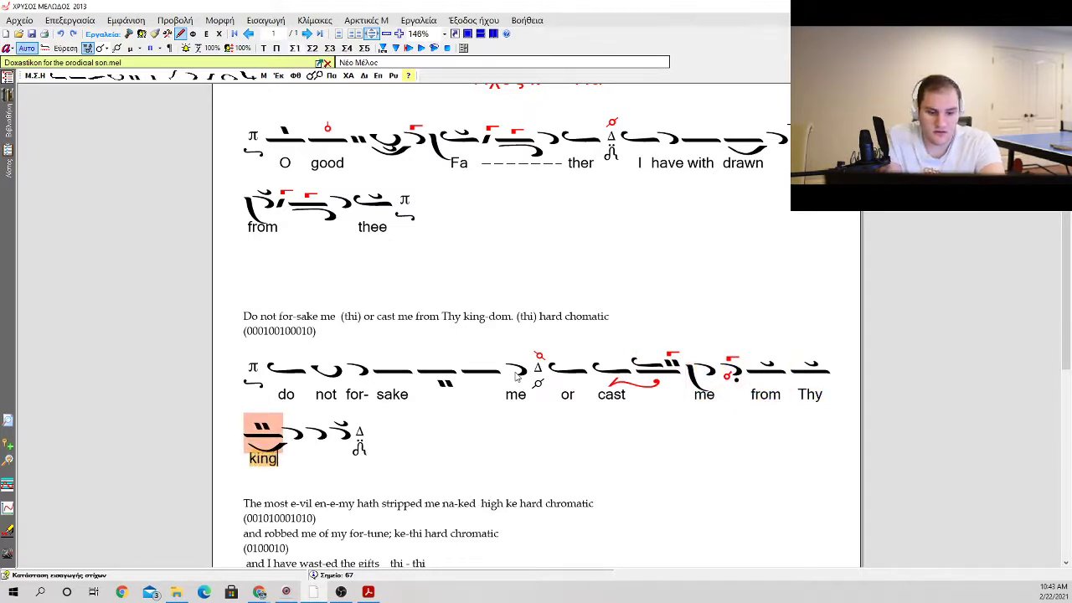
{"action": "key", "text": "minus"}
{"action": "key", "text": "minus"}
{"action": "key", "text": "minus"}
{"action": "type", "text": "dom"}
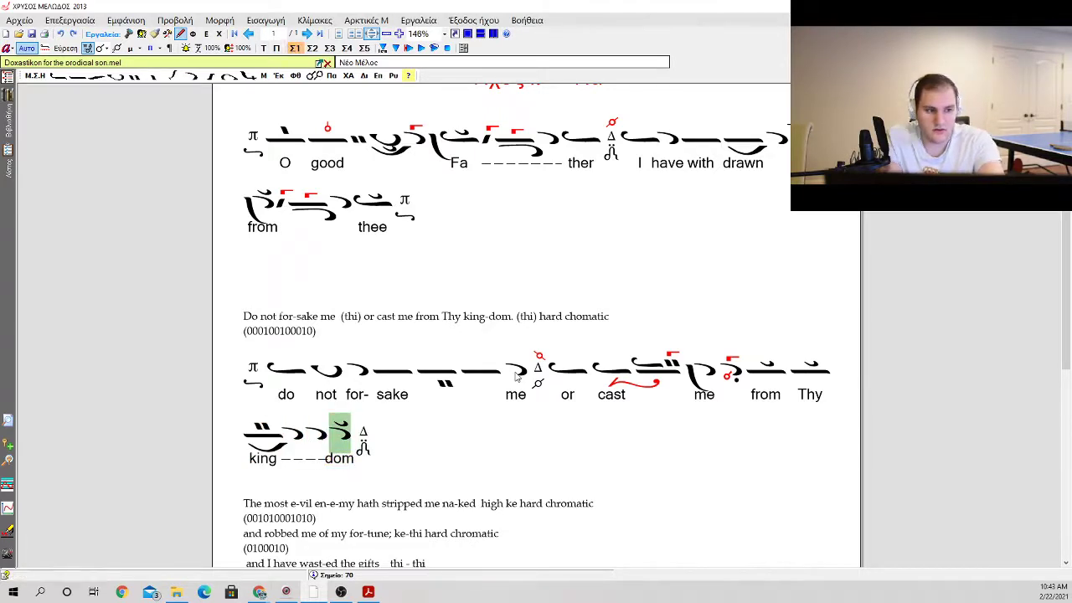
{"action": "left_click", "coordinate": [285, 333]}
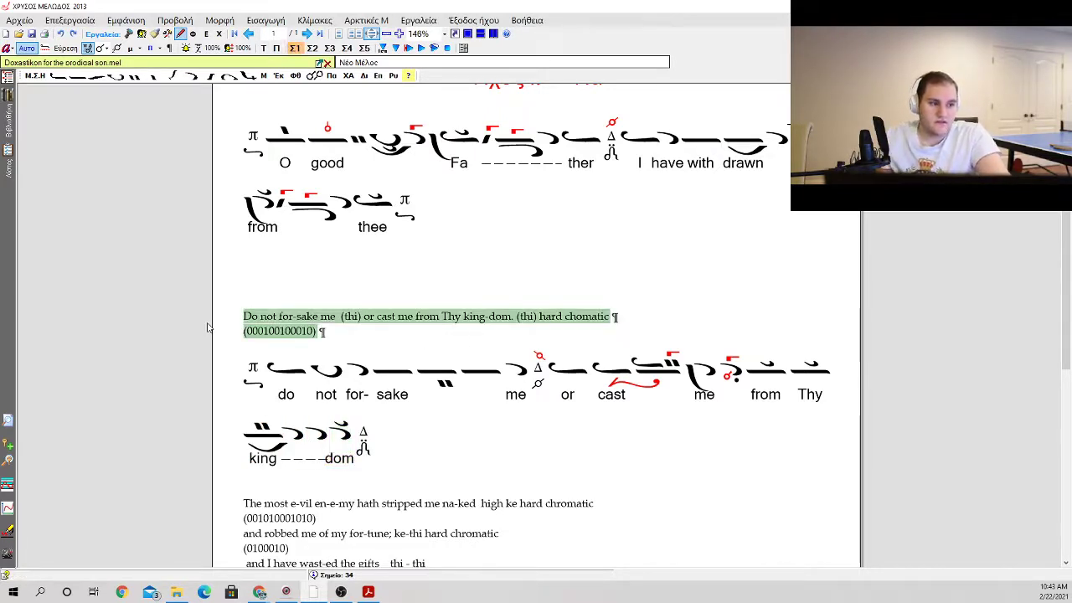
{"action": "key", "text": "Delete"}
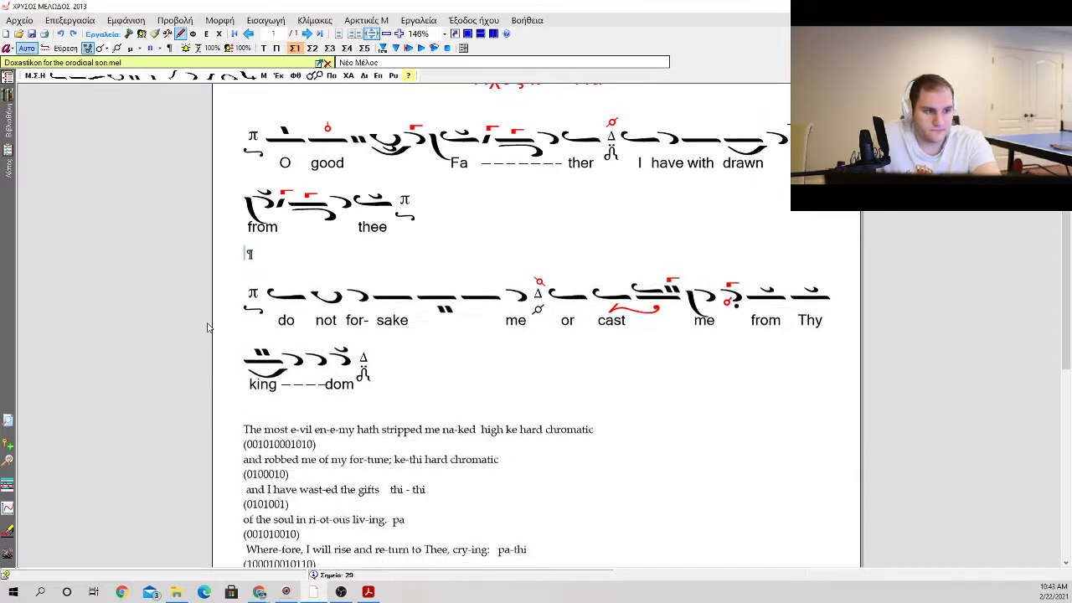
{"action": "key", "text": "BackSpace"}
{"action": "key", "text": "BackSpace"}
{"action": "key", "text": "BackSpace"}
{"action": "key", "text": "BackSpace"}
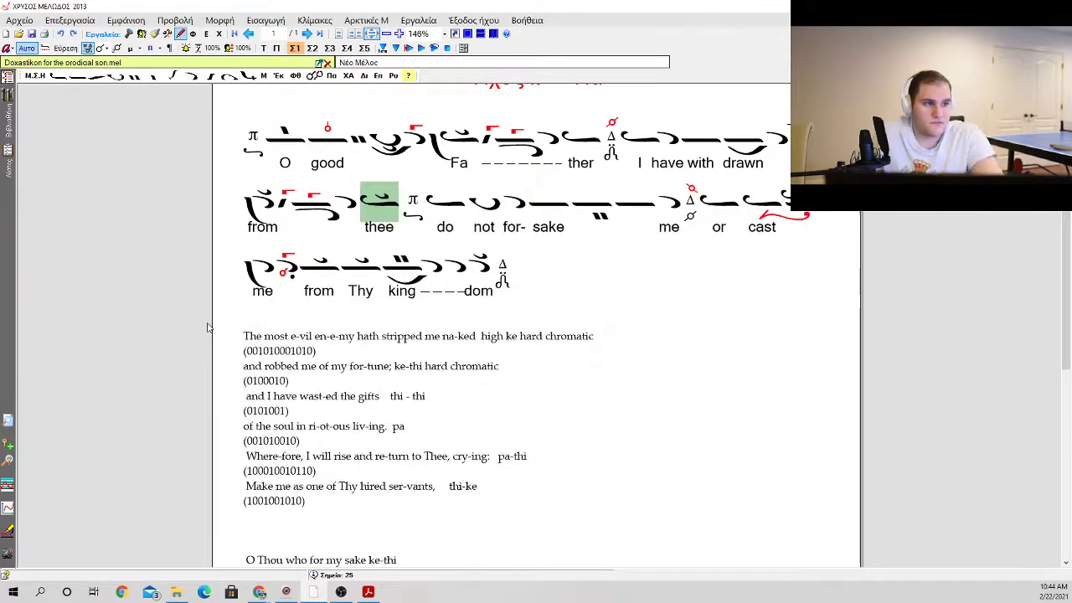
Step: Insert an ison preceded by a vareia after the second apostrophos of "king", ahead of the final apostrophos
{"action": "scroll", "coordinate": [234, 151], "scroll_direction": "up", "scroll_amount": 2}
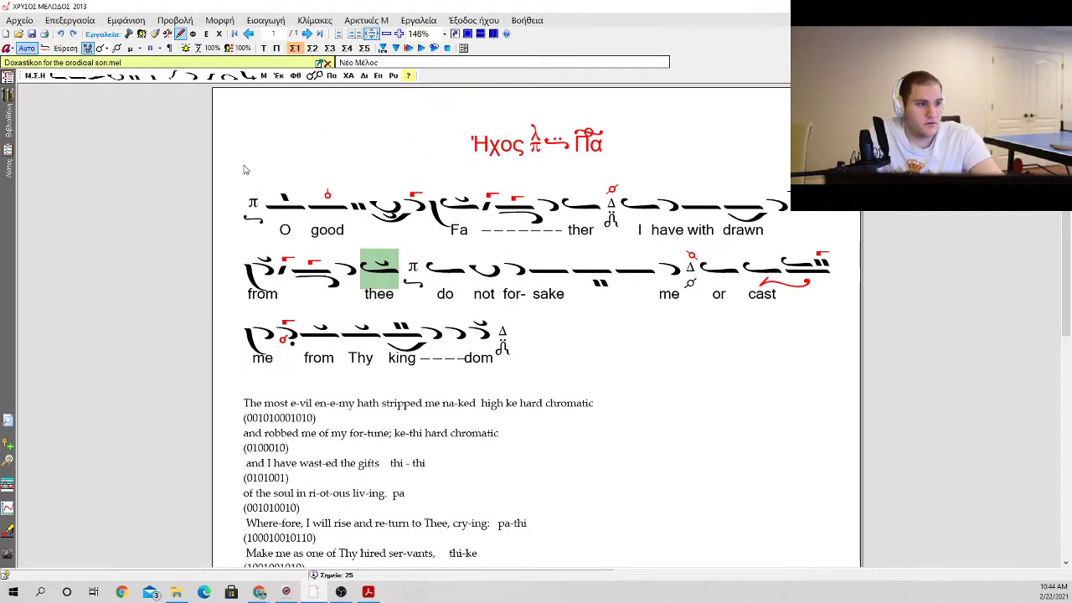
{"action": "scroll", "coordinate": [251, 180], "scroll_direction": "down", "scroll_amount": 2}
{"action": "scroll", "coordinate": [336, 255], "scroll_direction": "up", "scroll_amount": 2}
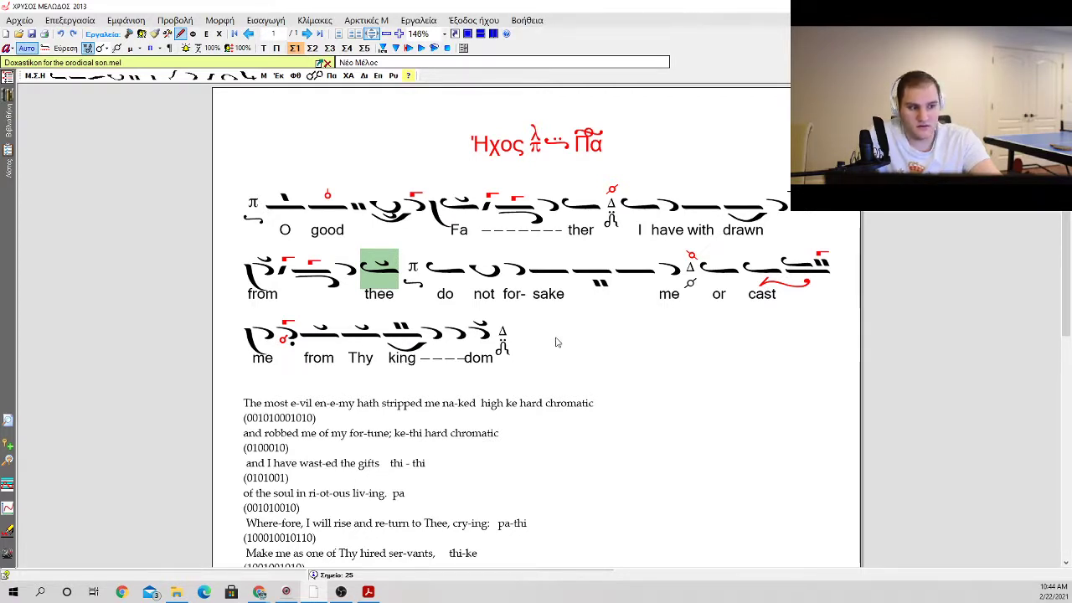
{"action": "left_click", "coordinate": [469, 335]}
{"action": "left_click", "coordinate": [461, 338]}
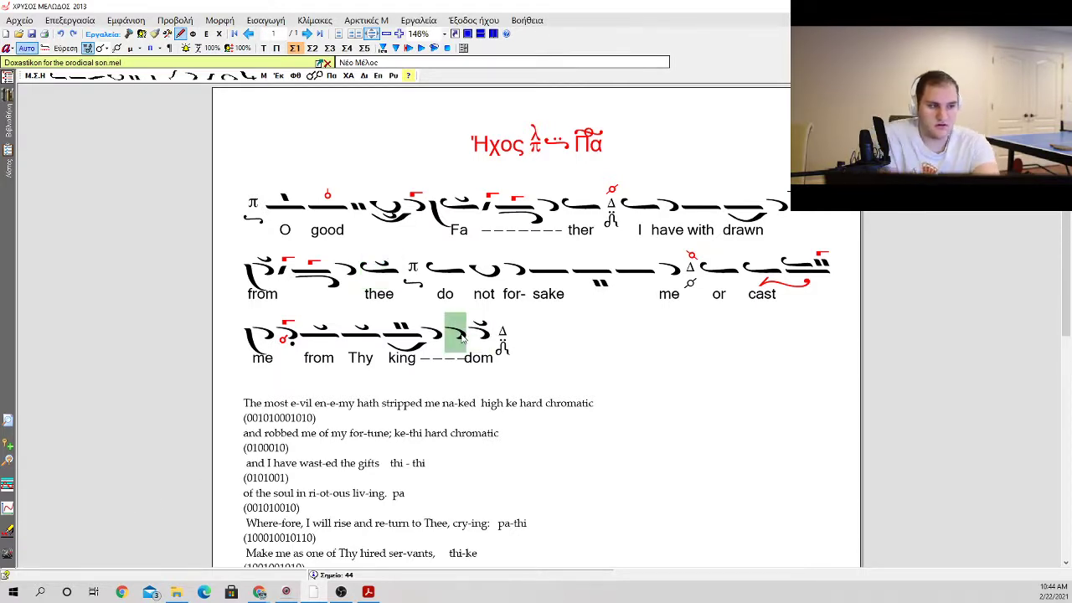
{"action": "right_click", "coordinate": [461, 338]}
{"action": "key", "text": "Escape"}
{"action": "key", "text": "0"}
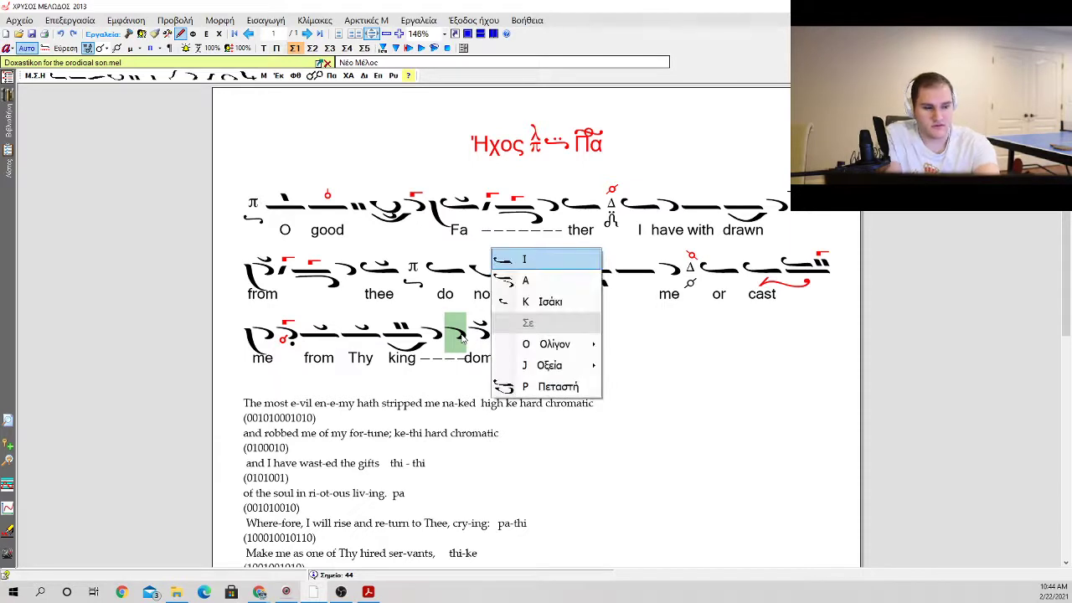
{"action": "key", "text": "Return"}
{"action": "key", "text": "b"}
{"action": "key", "text": "Right"}
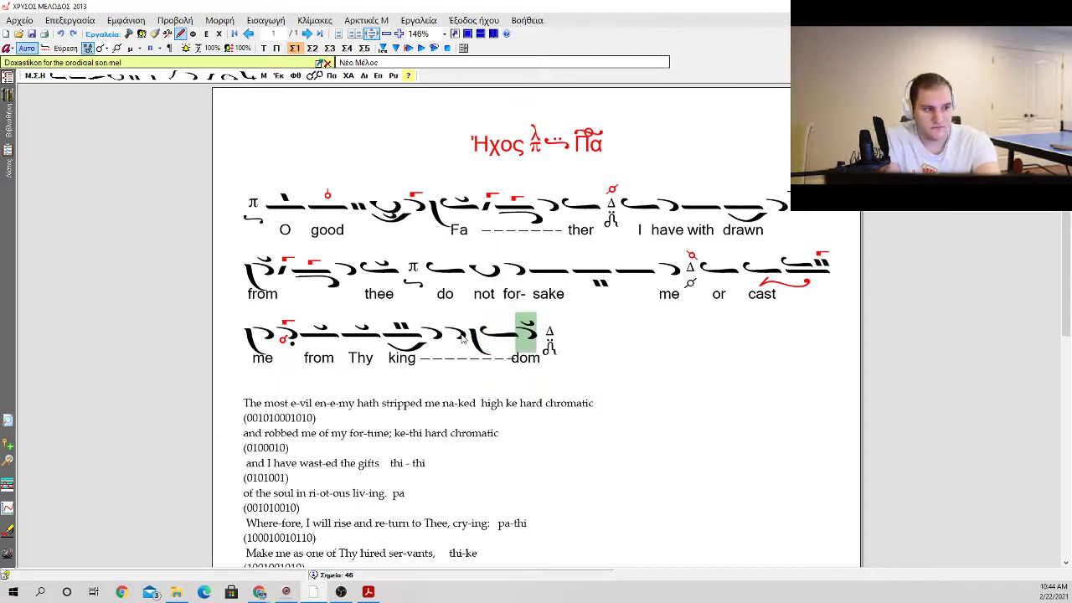
Step: Replace the final apostrophos before the Δ martyria with one without a klasma, carrying a gorgon above and a dot below
{"action": "key", "text": "BackSpace"}
{"action": "key", "text": "1"}
{"action": "key", "text": "2"}
{"action": "key", "text": "Return"}
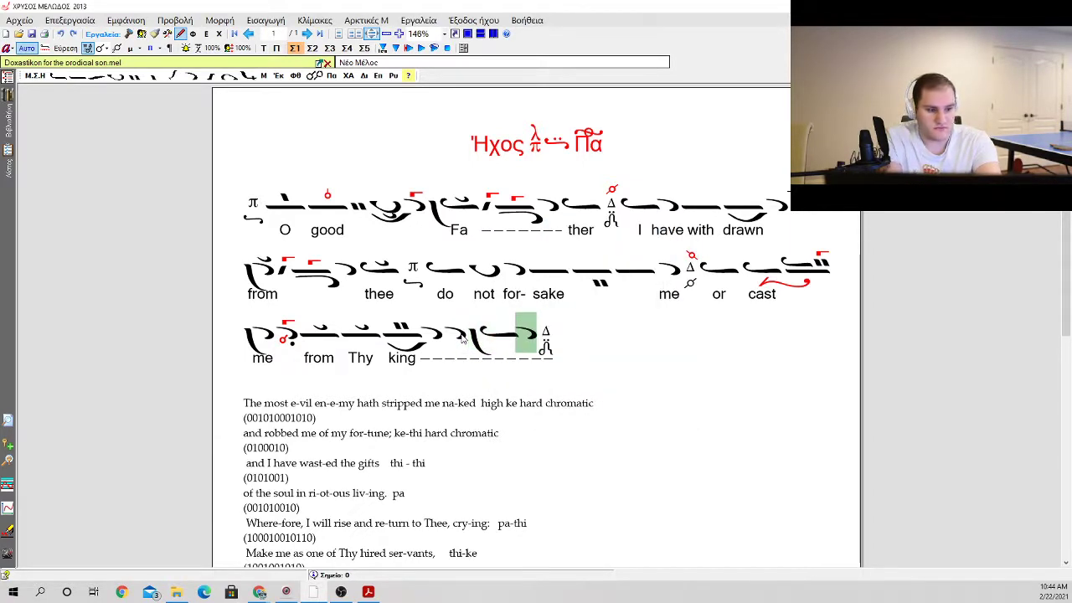
{"action": "key", "text": "1"}
{"action": "key", "text": "1"}
{"action": "key", "text": "Right"}
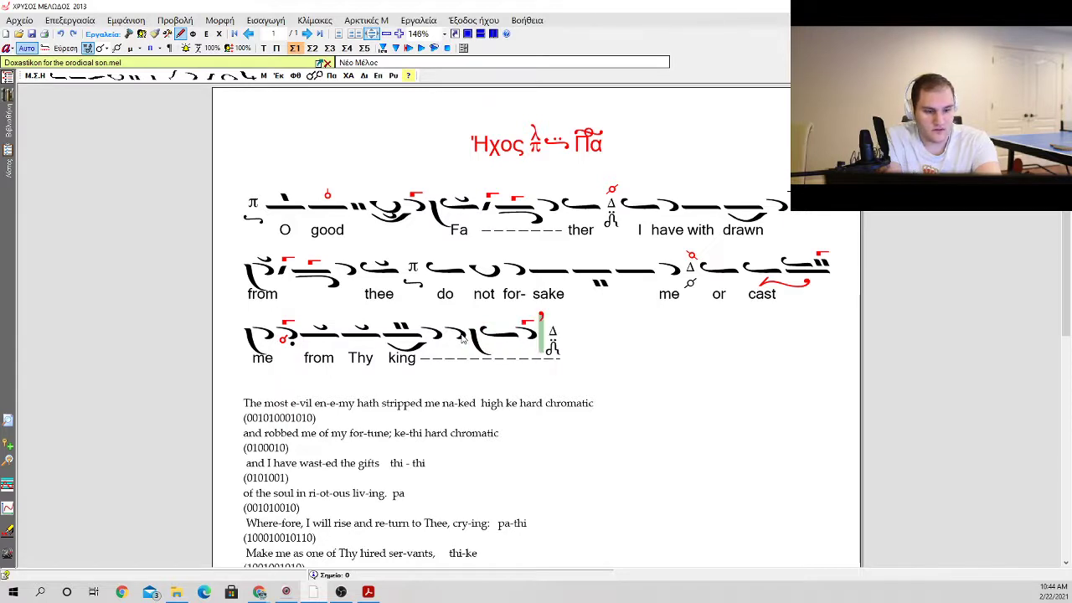
{"action": "key", "text": "Left"}
{"action": "key", "text": "a"}
{"action": "key", "text": "1"}
Step: Enter the syllable "dom" under the new ison with the vareia
{"action": "key", "text": "Down"}
{"action": "key", "text": "Left"}
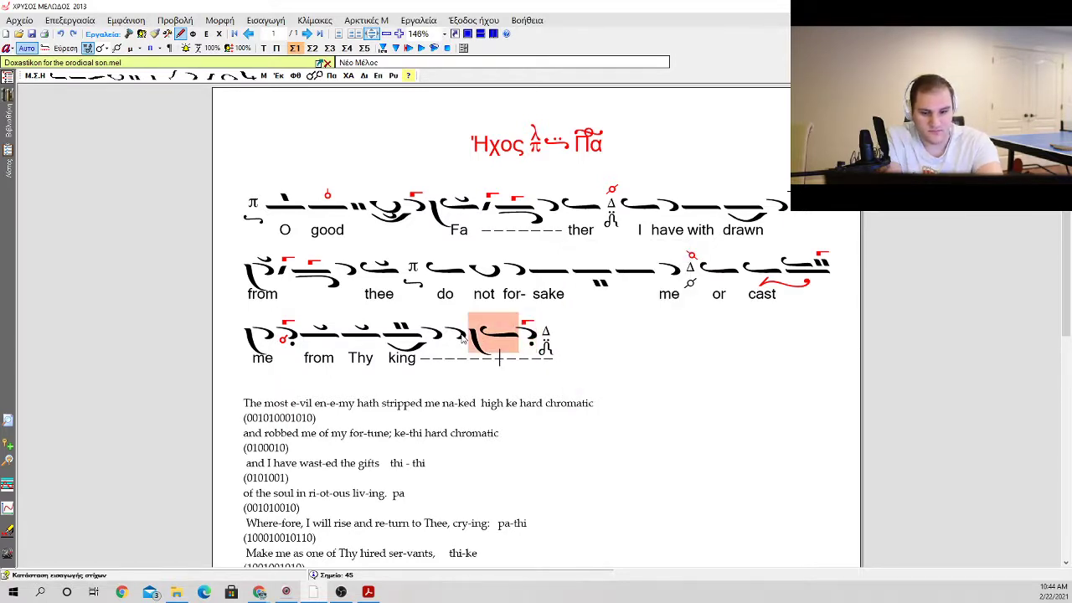
{"action": "type", "text": "dom"}
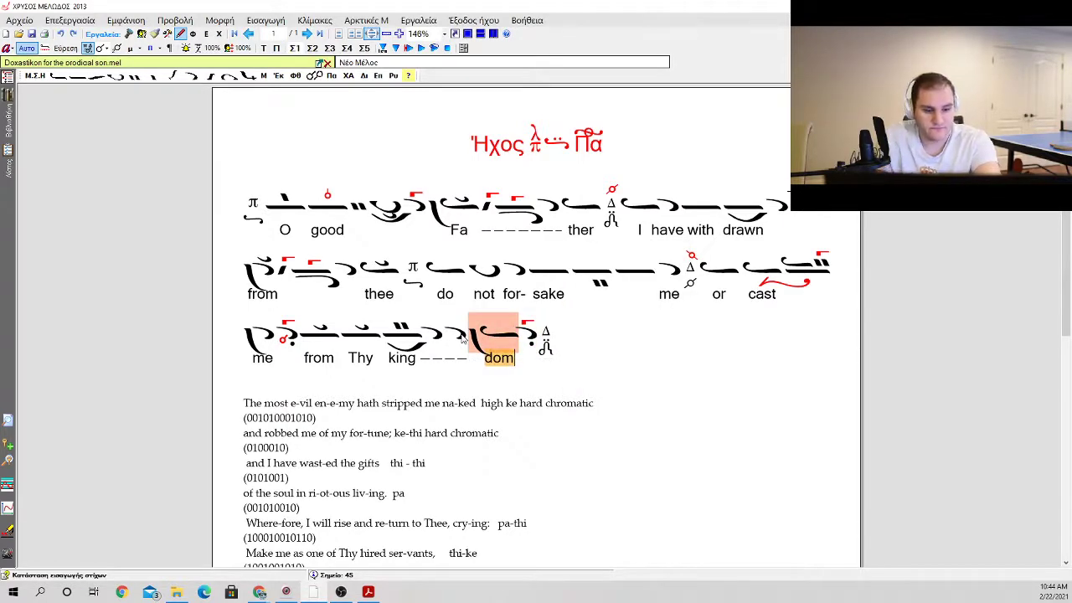
{"action": "key", "text": "Return"}
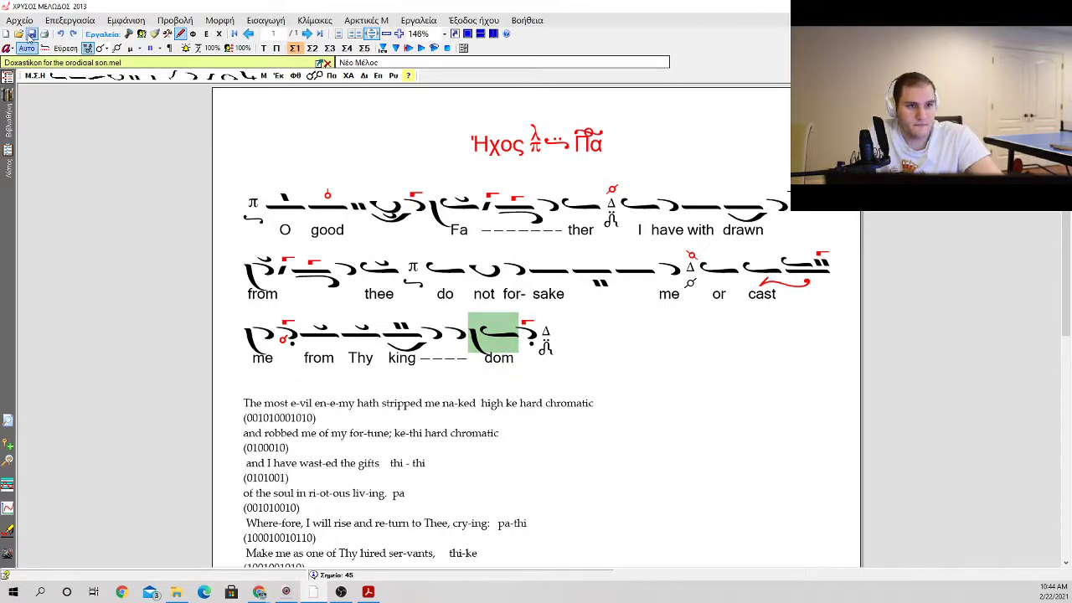
Step: Examine the next prayer line, "The most evil enemy hath stripped me naked", and its high ke hard chromatic annotation
{"action": "left_click", "coordinate": [557, 332]}
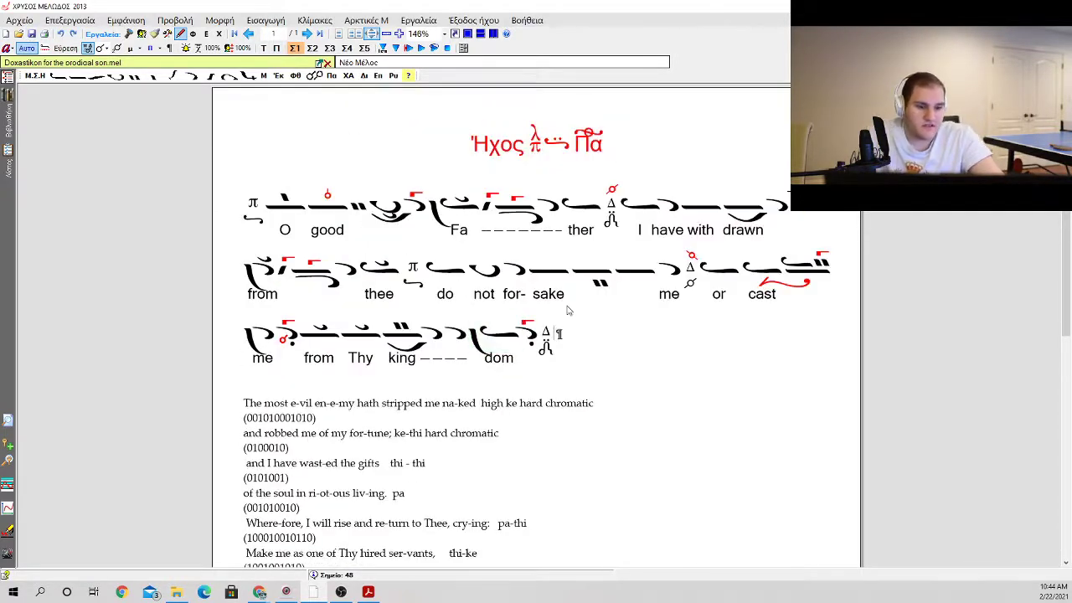
{"action": "scroll", "coordinate": [518, 300], "scroll_direction": "down", "scroll_amount": 2}
{"action": "scroll", "coordinate": [339, 352], "scroll_direction": "up", "scroll_amount": 2}
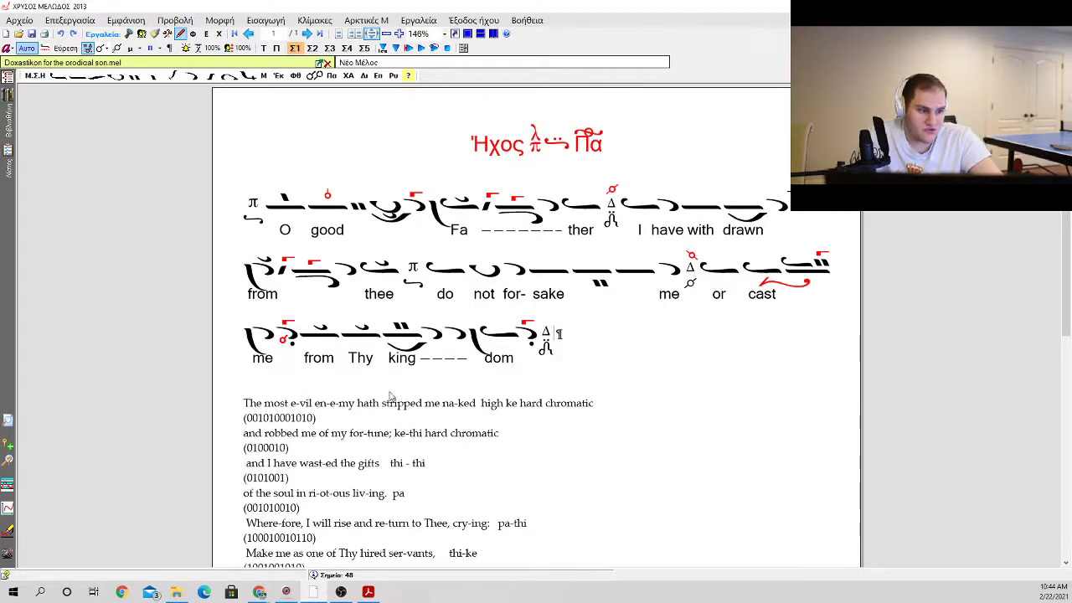
{"action": "scroll", "coordinate": [389, 396], "scroll_direction": "down", "scroll_amount": 2}
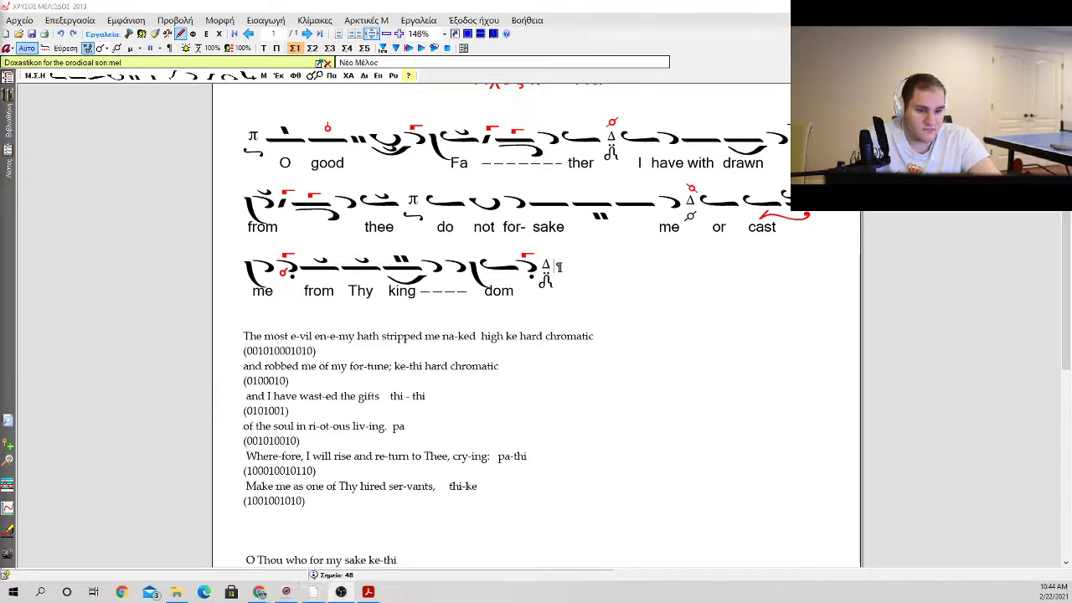
{"action": "left_click", "coordinate": [548, 266]}
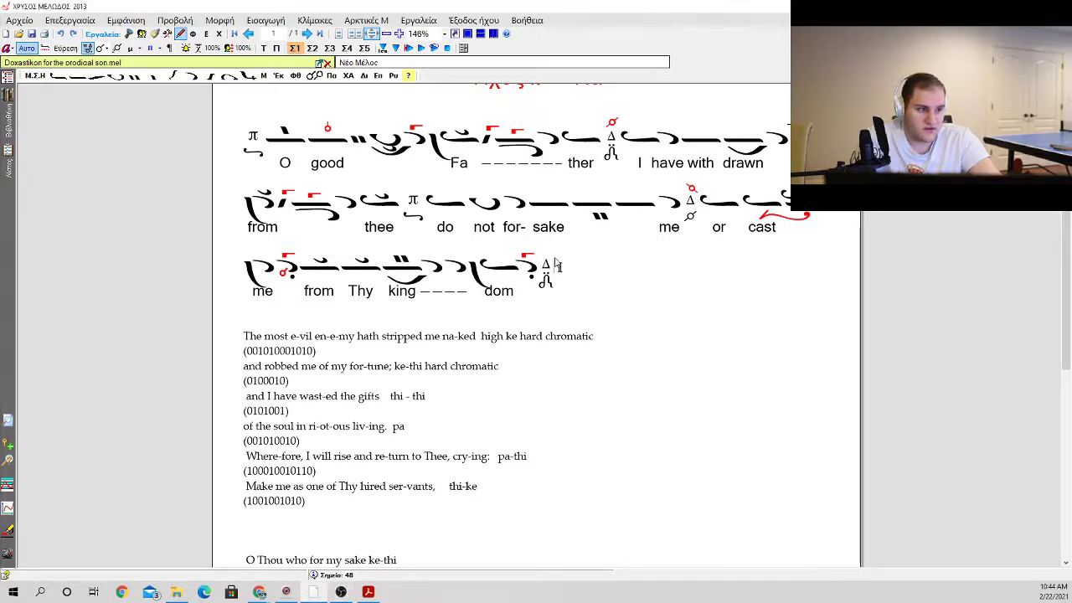
{"action": "left_click", "coordinate": [564, 267]}
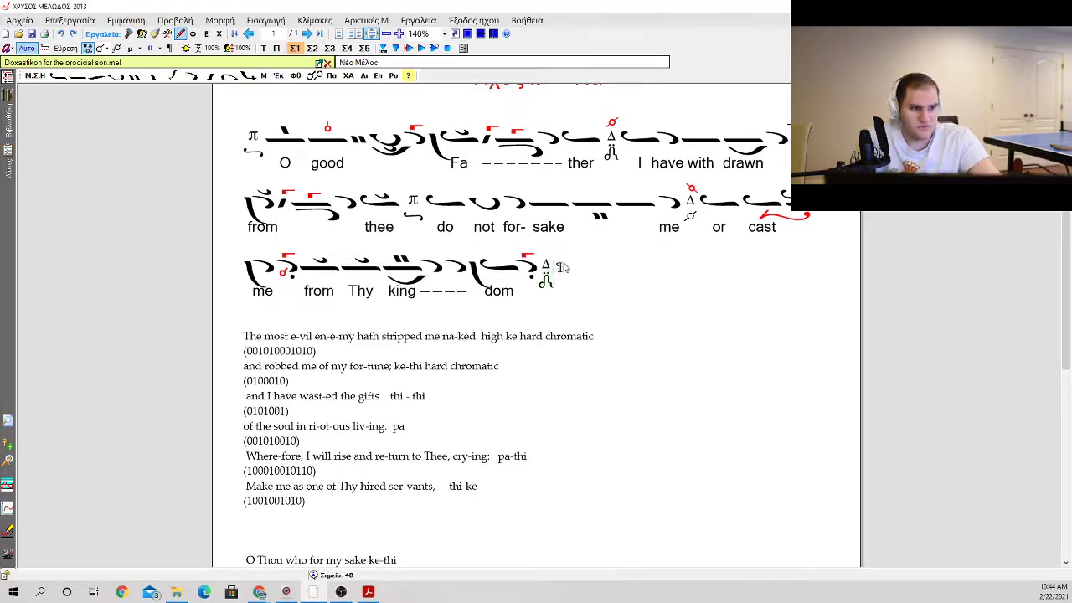
{"action": "left_click", "coordinate": [481, 336]}
{"action": "left_click", "coordinate": [483, 336]}
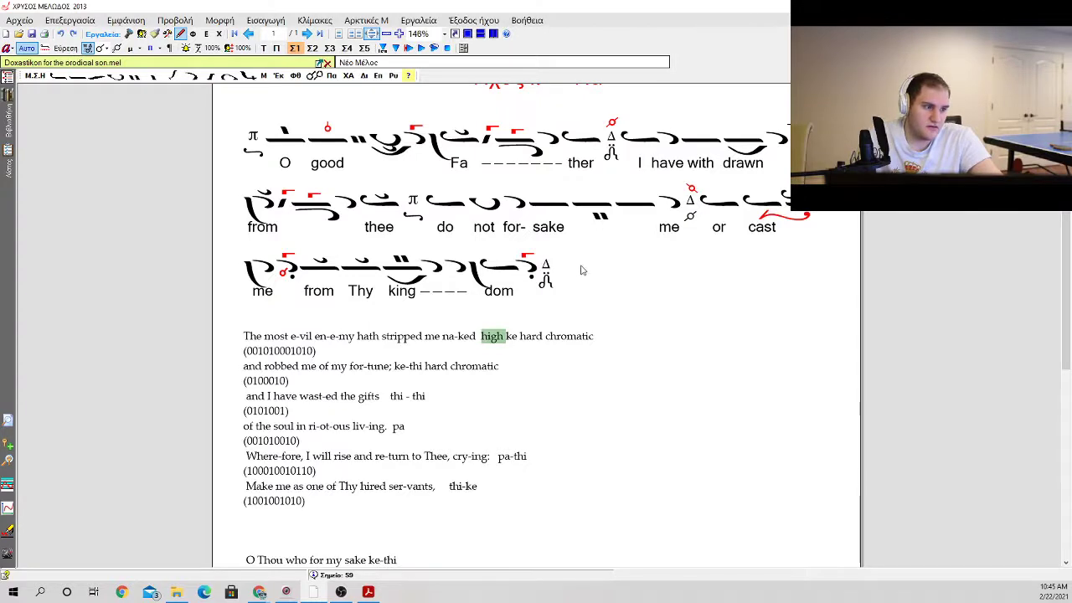
Step: Insert an ison and an oligon after the Δ martyria that closes "kingdom"
{"action": "left_click", "coordinate": [545, 276]}
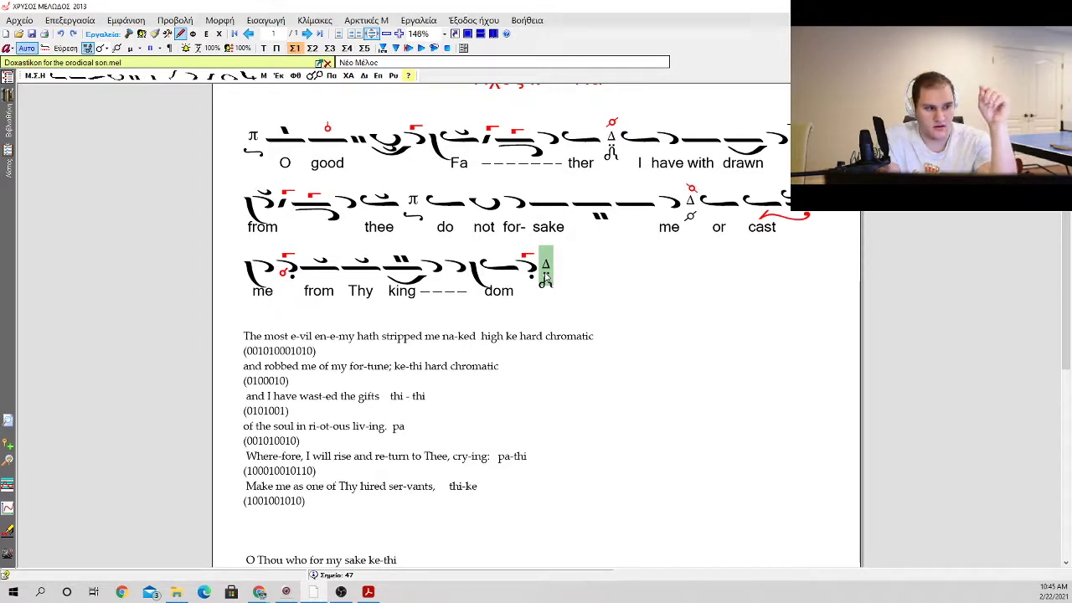
{"action": "key", "text": "0"}
{"action": "key", "text": "Escape"}
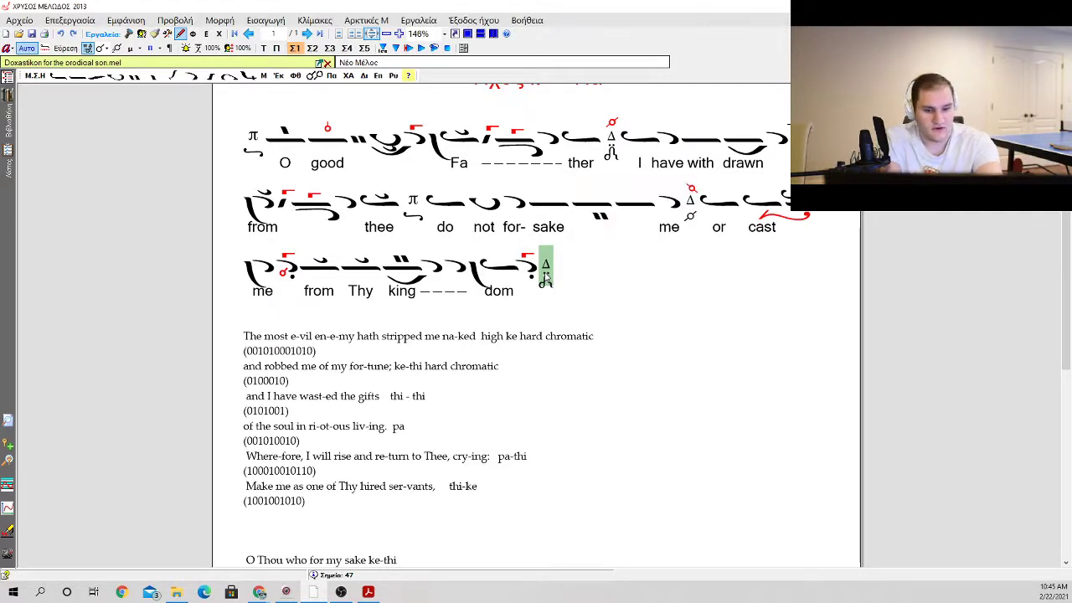
{"action": "key", "text": "0"}
{"action": "key", "text": "Return"}
{"action": "key", "text": "1"}
{"action": "key", "text": "Return"}
Step: Add a petasti followed by an apostrophos after the new oligon
{"action": "key", "text": "w"}
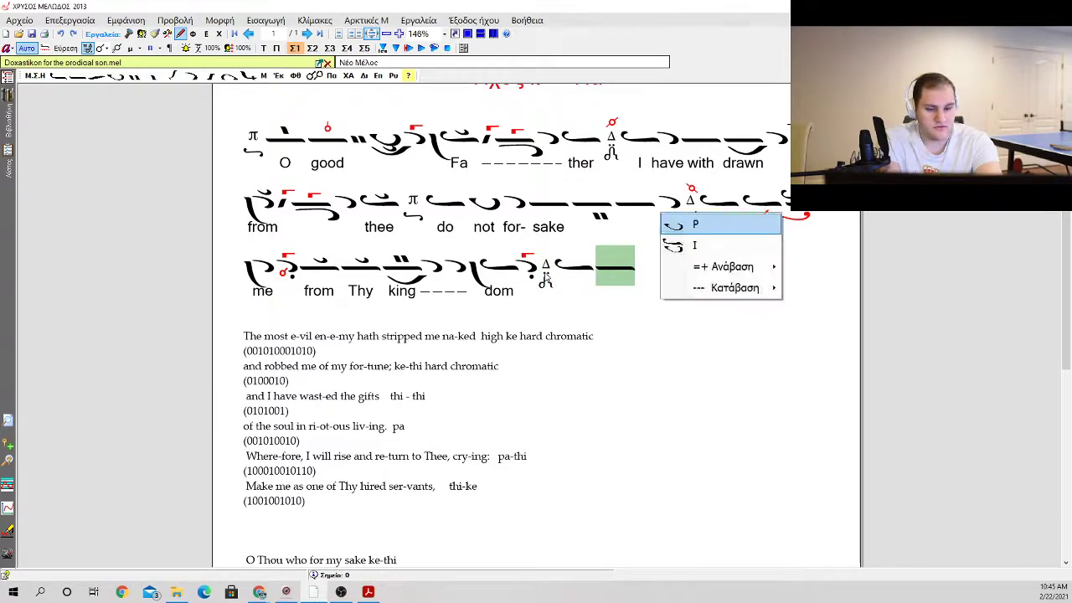
{"action": "key", "text": "Return"}
{"action": "key", "text": "q"}
{"action": "key", "text": "Return"}
{"action": "key", "text": "1"}
{"action": "key", "text": "Down"}
{"action": "key", "text": "Down"}
{"action": "key", "text": "Return"}
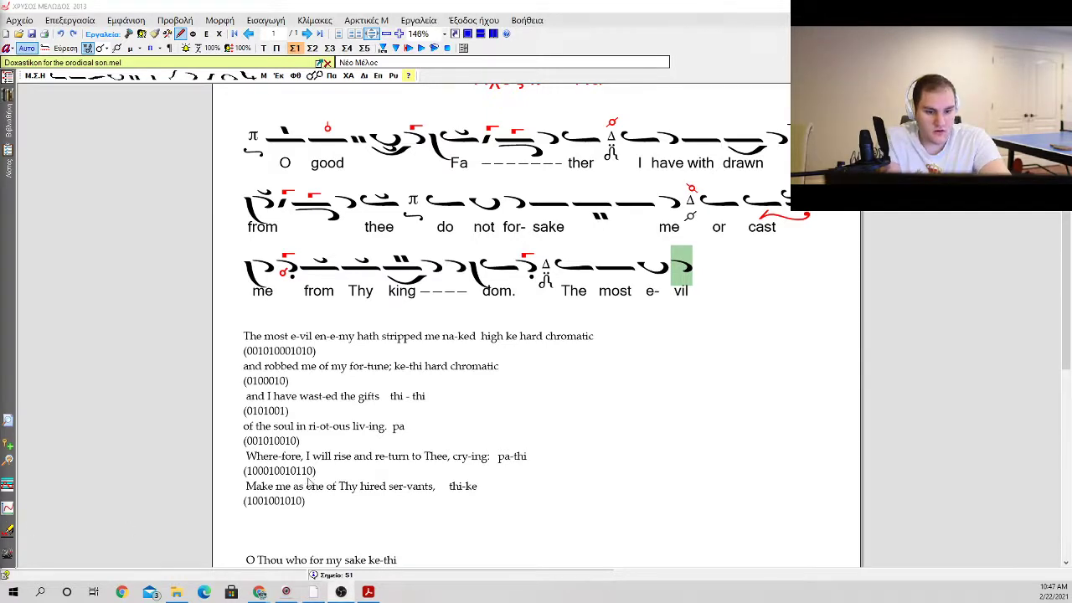
Step: Insert an oligon with a kentema below and a klasma above after the apostrophos of "vil"
{"action": "left_click", "coordinate": [660, 268]}
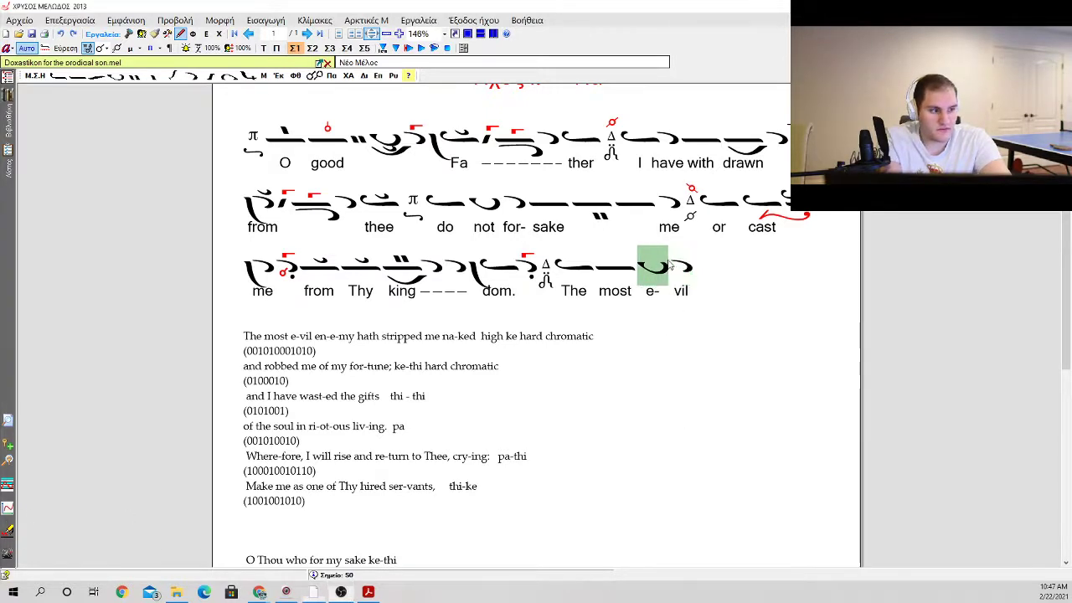
{"action": "left_click", "coordinate": [677, 268]}
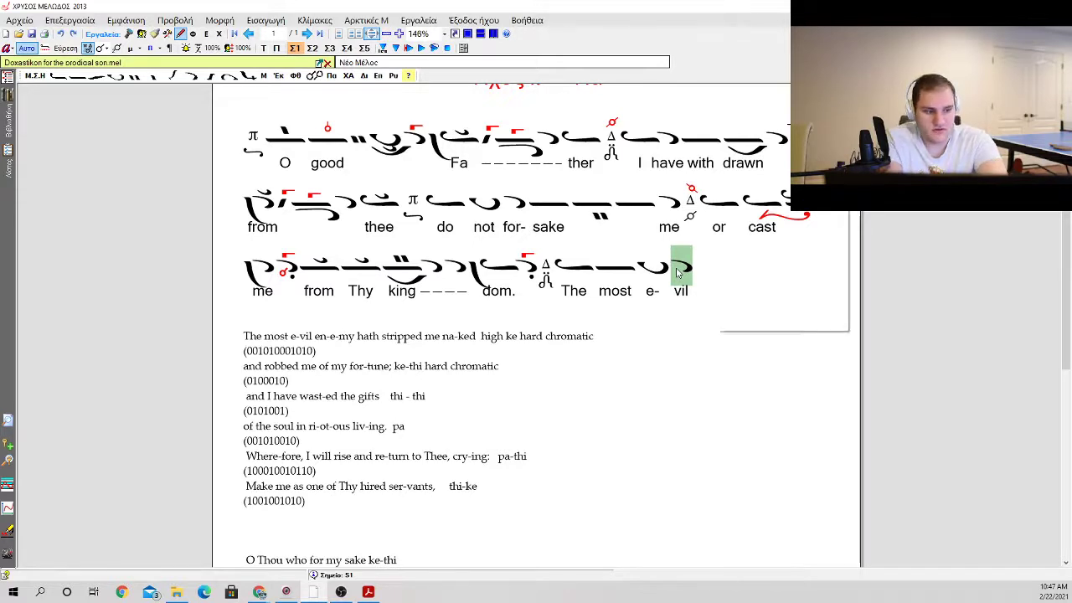
{"action": "right_click", "coordinate": [676, 270]}
{"action": "key", "text": "Down"}
{"action": "key", "text": "Down"}
{"action": "key", "text": "Down"}
{"action": "key", "text": "Down"}
{"action": "key", "text": "Right"}
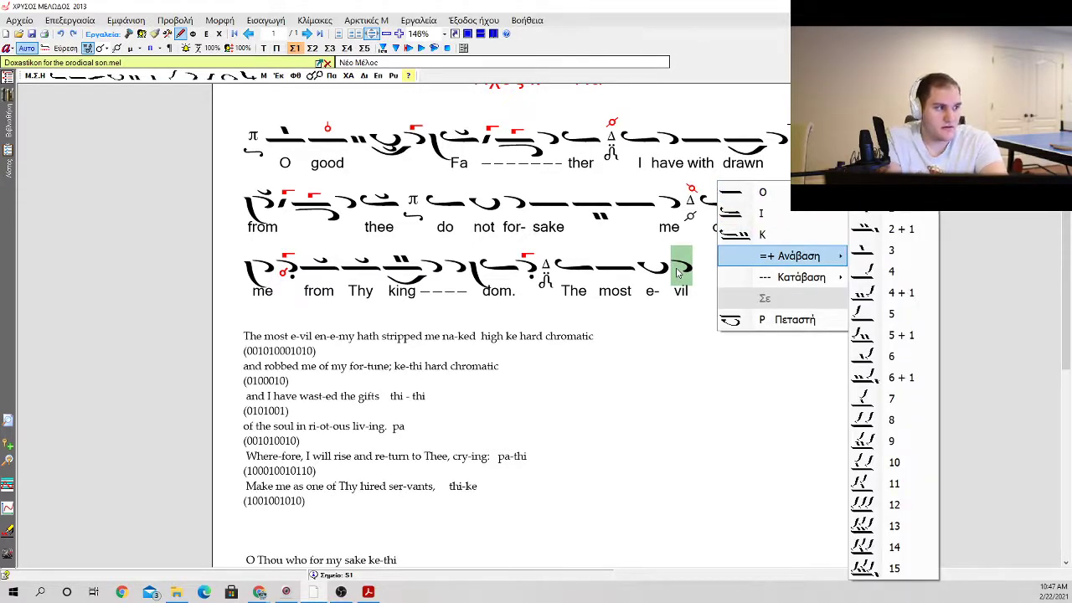
{"action": "key", "text": "Down"}
{"action": "key", "text": "Return"}
{"action": "key", "text": "k"}
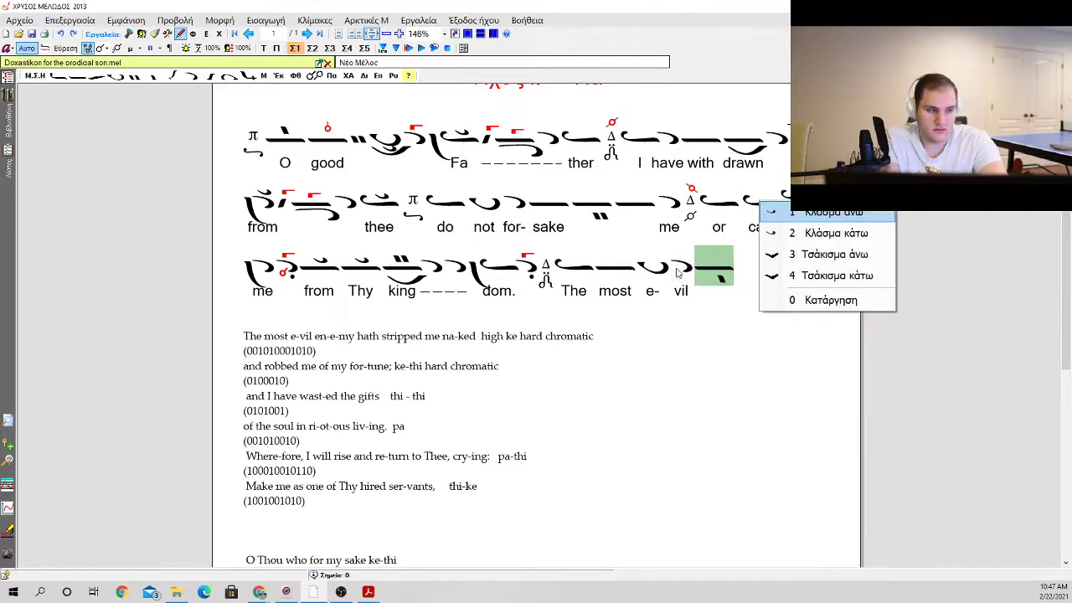
{"action": "key", "text": "Return"}
{"action": "key", "text": "p"}
{"action": "key", "text": "Escape"}
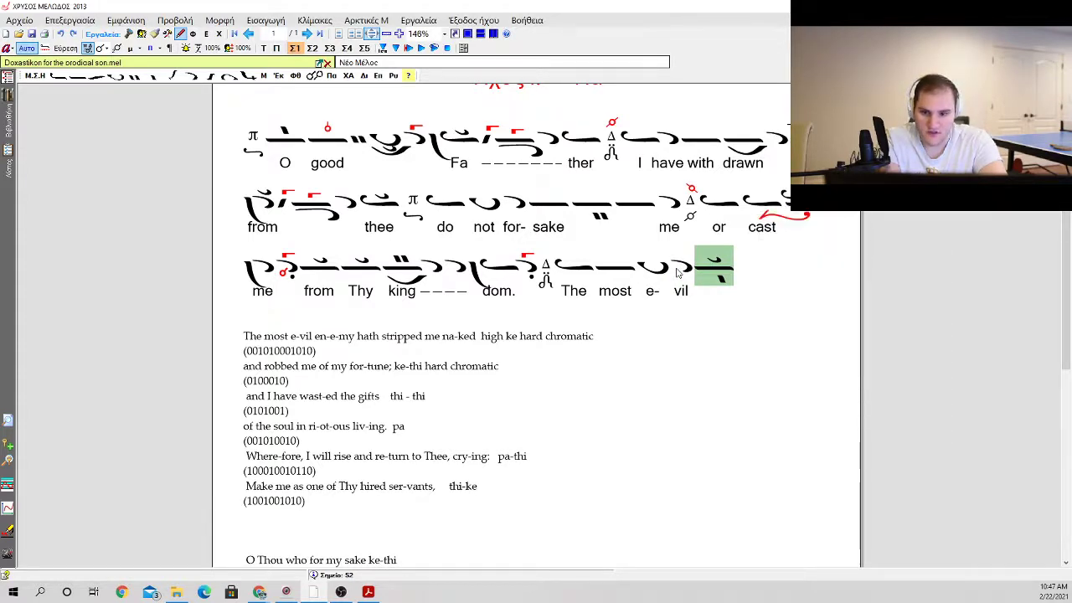
{"action": "key", "text": "k"}
{"action": "key", "text": "Escape"}
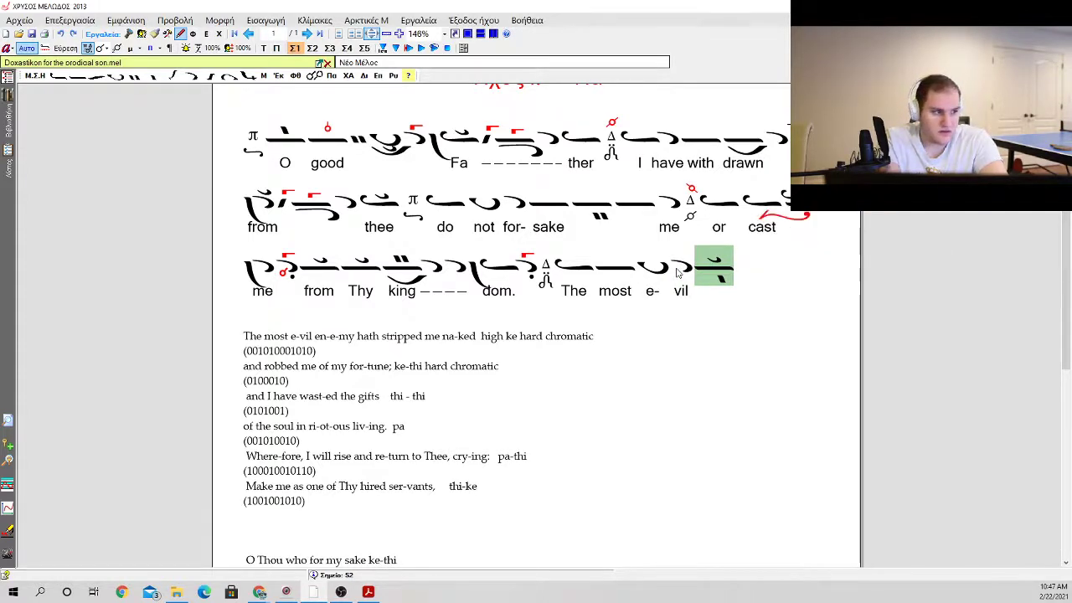
{"action": "key", "text": "k"}
{"action": "key", "text": "Down"}
{"action": "key", "text": "Escape"}
Step: Replace the oligon after "vil" with one that has the kentema at its side and a klasma above
{"action": "key", "text": "o"}
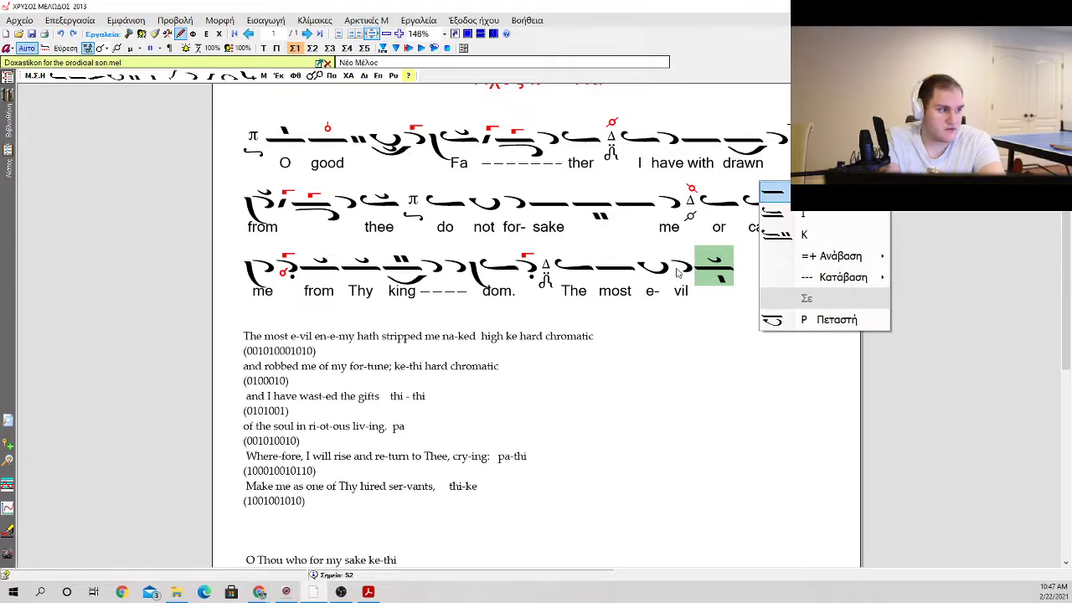
{"action": "key", "text": "Down"}
{"action": "key", "text": "Down"}
{"action": "key", "text": "Down"}
{"action": "key", "text": "Right"}
{"action": "key", "text": "Return"}
{"action": "key", "text": "k"}
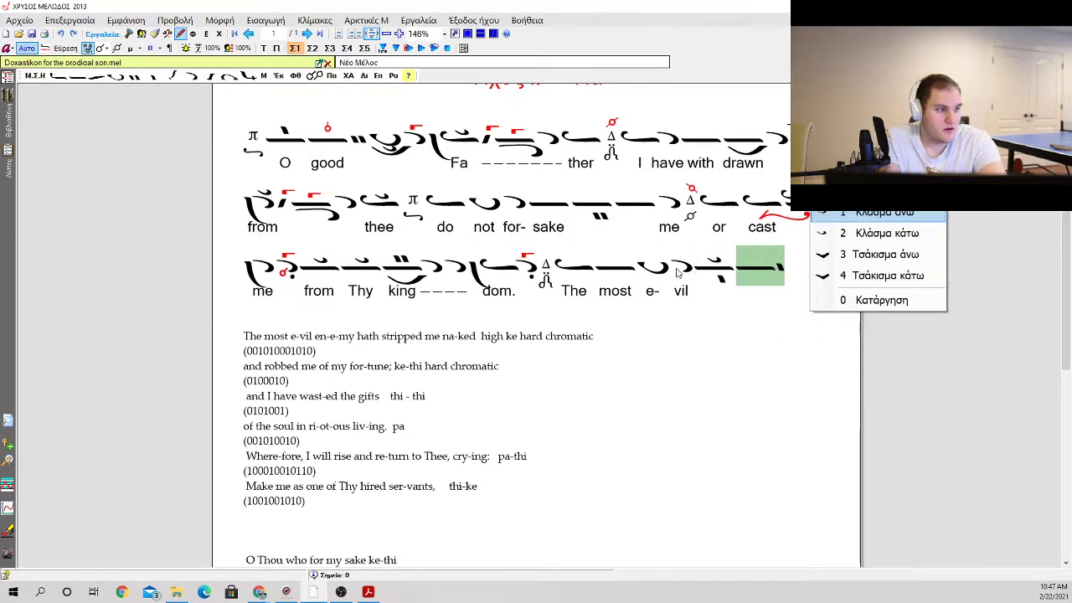
{"action": "key", "text": "Escape"}
{"action": "key", "text": "Left"}
{"action": "key", "text": "BackSpace"}
{"action": "key", "text": "k"}
{"action": "key", "text": "Escape"}
{"action": "key", "text": "Right"}
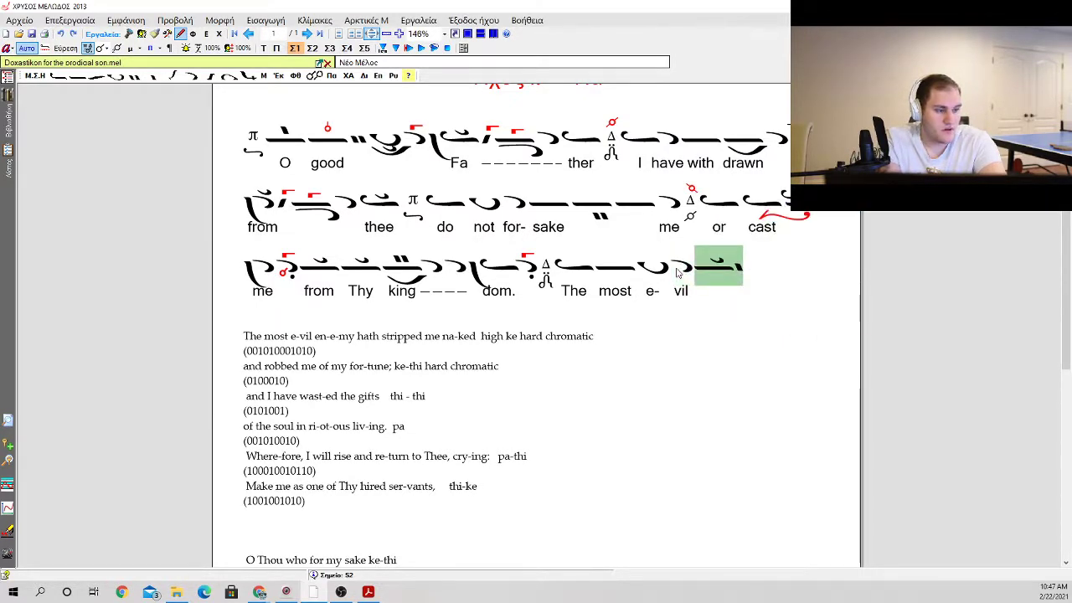
{"action": "key", "text": "x"}
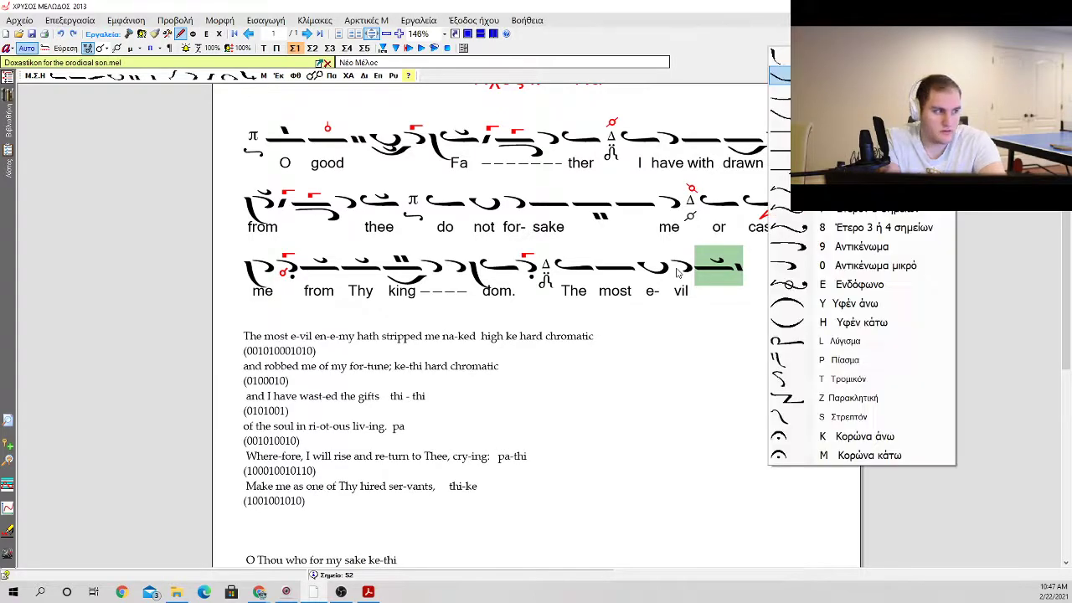
{"action": "key", "text": "Escape"}
{"action": "key", "text": "e"}
{"action": "key", "text": "Escape"}
{"action": "key", "text": "m"}
{"action": "key", "text": "n"}
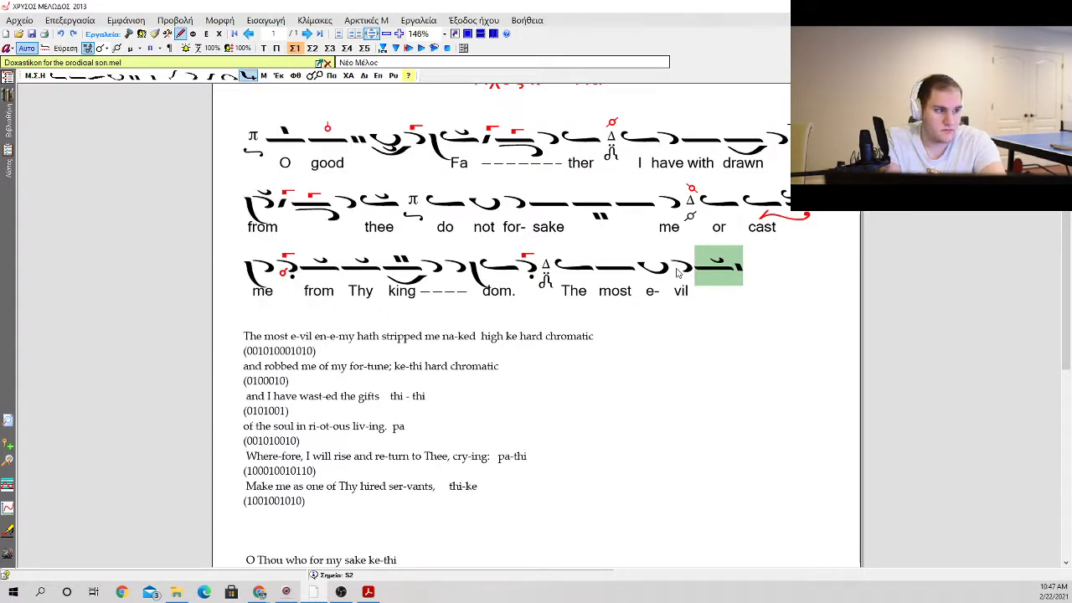
Step: Insert an oligon carrying an elaphron and kentimata, add a gorgon to it, and follow it with an ison
{"action": "key", "text": "a"}
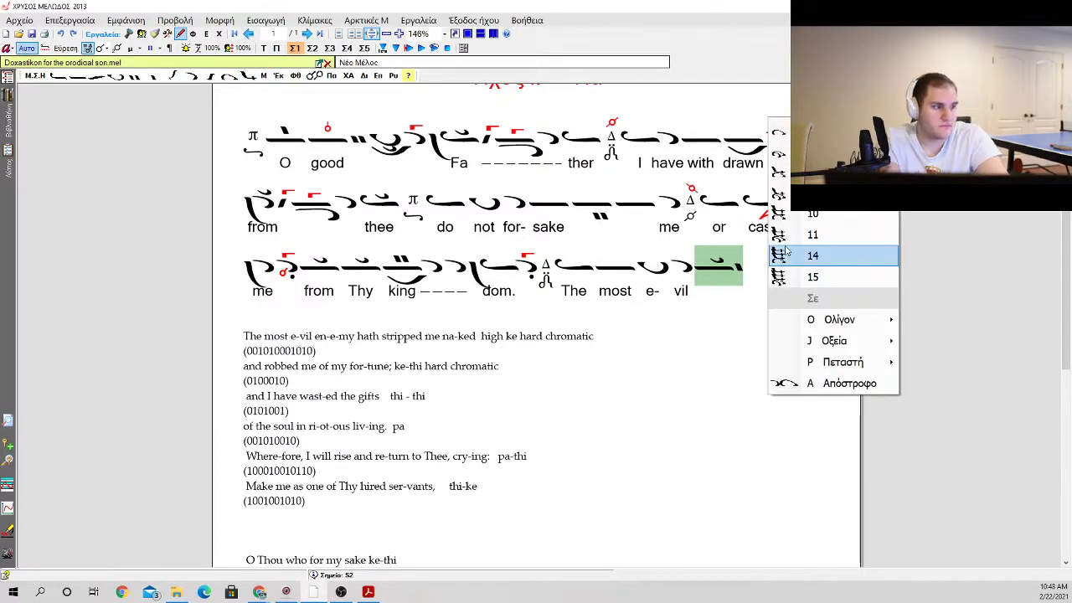
{"action": "mouse_move", "coordinate": [876, 327]}
{"action": "left_click", "coordinate": [919, 385]}
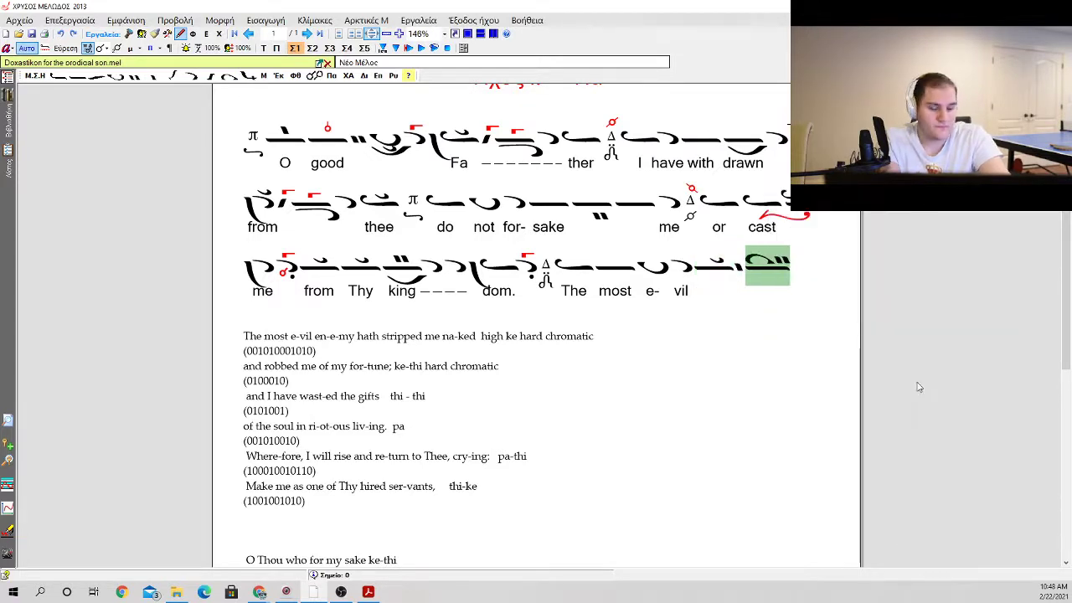
{"action": "key", "text": "g"}
{"action": "key", "text": "Escape"}
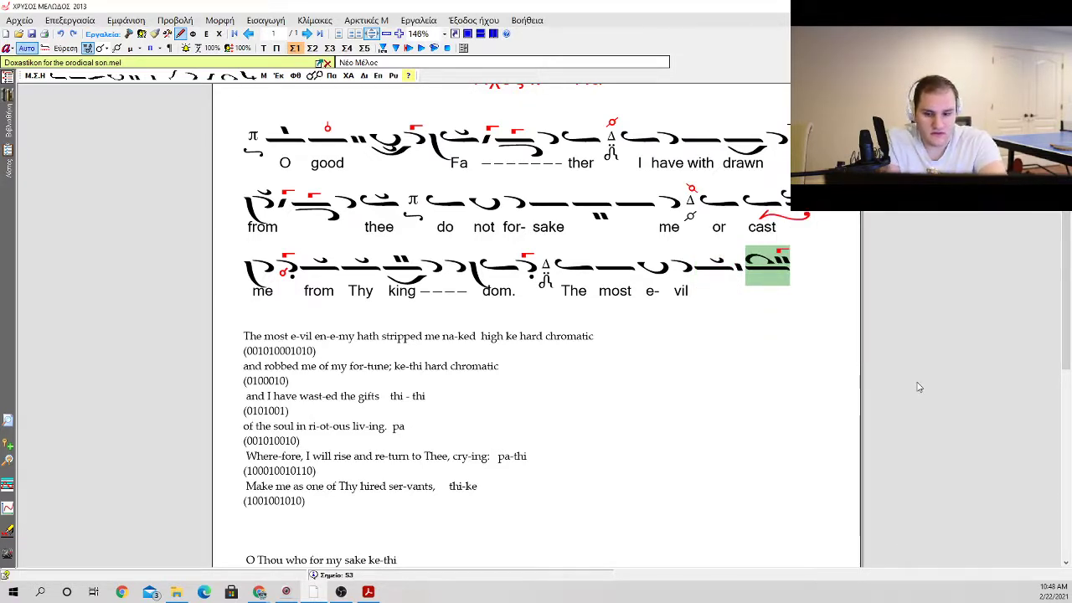
{"action": "key", "text": "i"}
{"action": "key", "text": "i"}
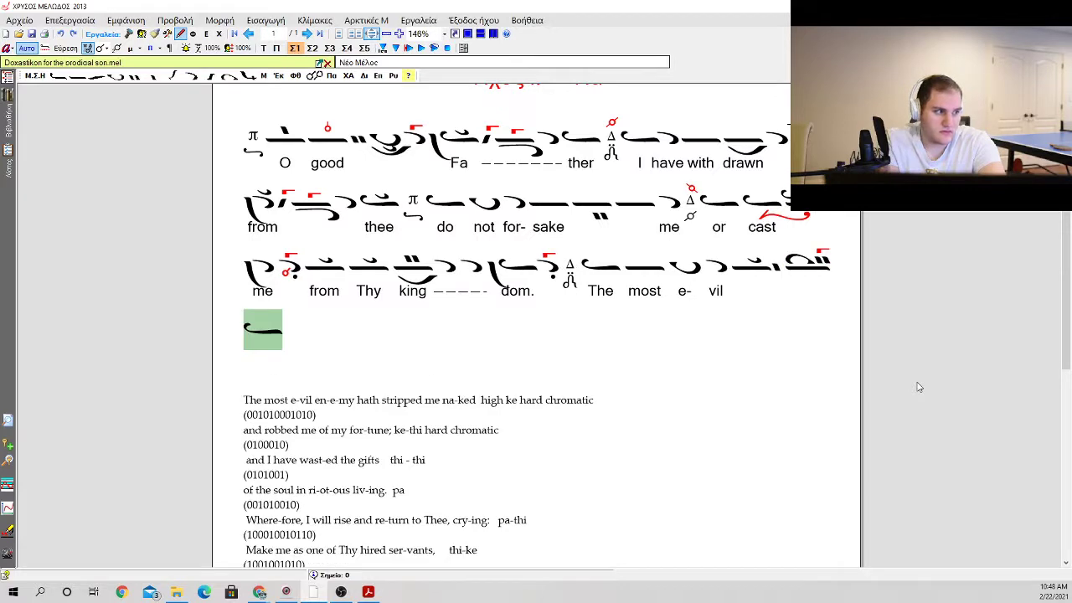
Step: Add a vareia to the ison starting the last line and follow it with an apostrophos carrying a gorgon and no klasma
{"action": "key", "text": "b"}
{"action": "key", "text": "a"}
{"action": "key", "text": "a"}
{"action": "key", "text": "k"}
{"action": "key", "text": "k"}
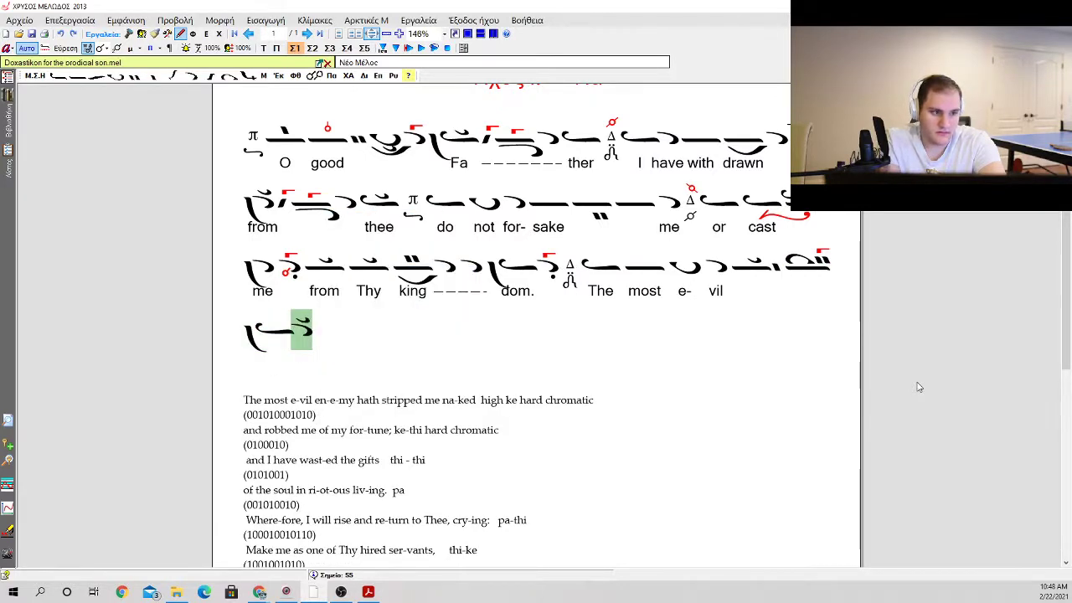
{"action": "key", "text": "g"}
{"action": "key", "text": "Return"}
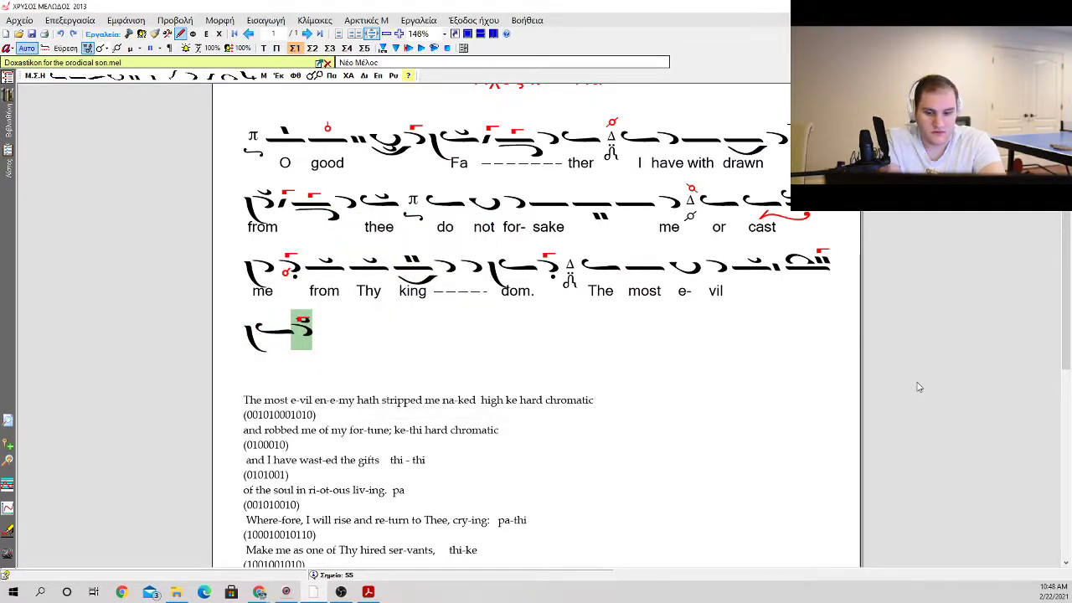
{"action": "key", "text": "k"}
{"action": "key", "text": "k"}
Step: Add an ison with a klasma and close the phrase with a martyria
{"action": "key", "text": "i"}
{"action": "key", "text": "i"}
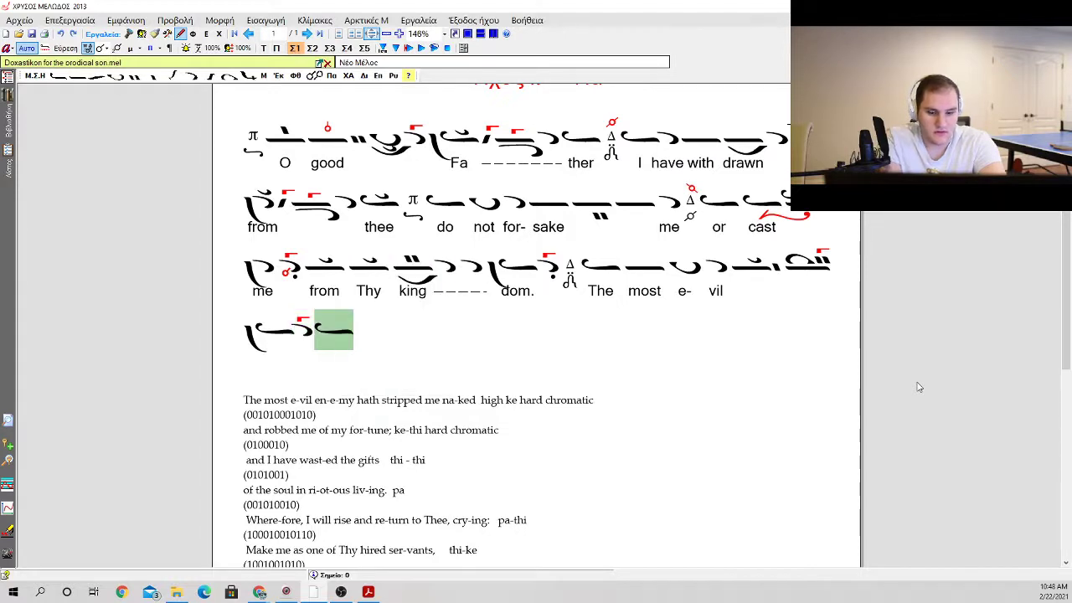
{"action": "key", "text": "k"}
{"action": "key", "text": "k"}
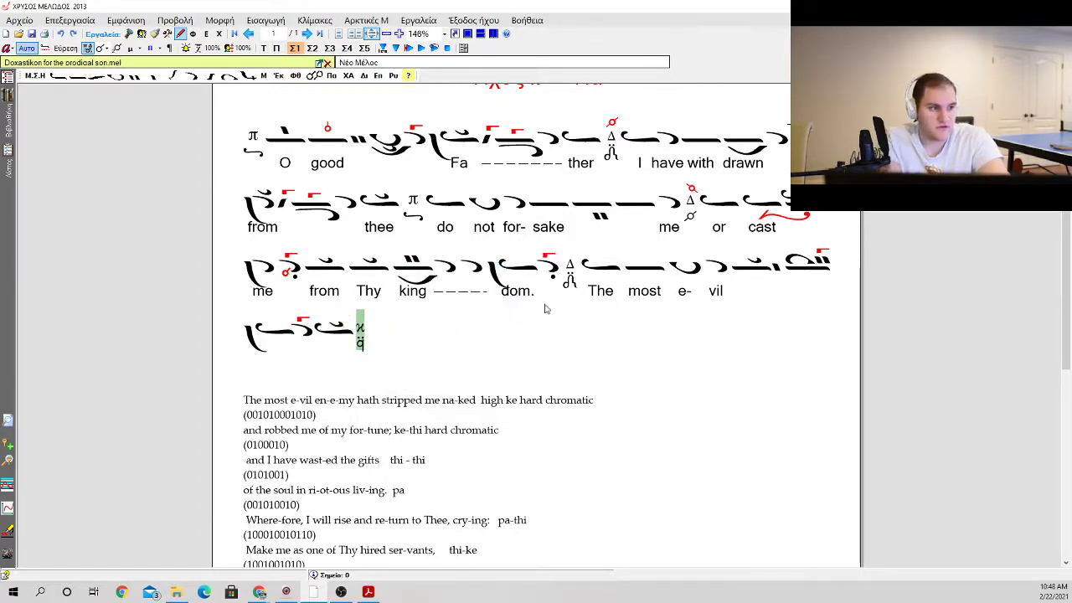
Step: Apply the first hard chromatic phthora to the martyria after "dom."
{"action": "left_click", "coordinate": [569, 270]}
{"action": "key", "text": "g"}
{"action": "key", "text": "Escape"}
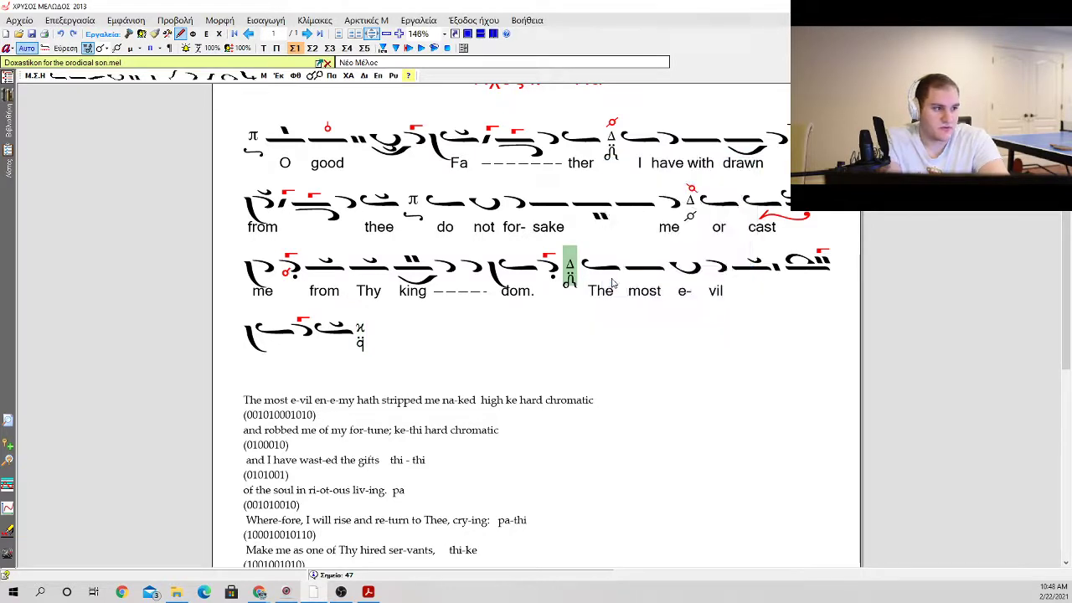
{"action": "key", "text": "f"}
{"action": "mouse_move", "coordinate": [735, 239]}
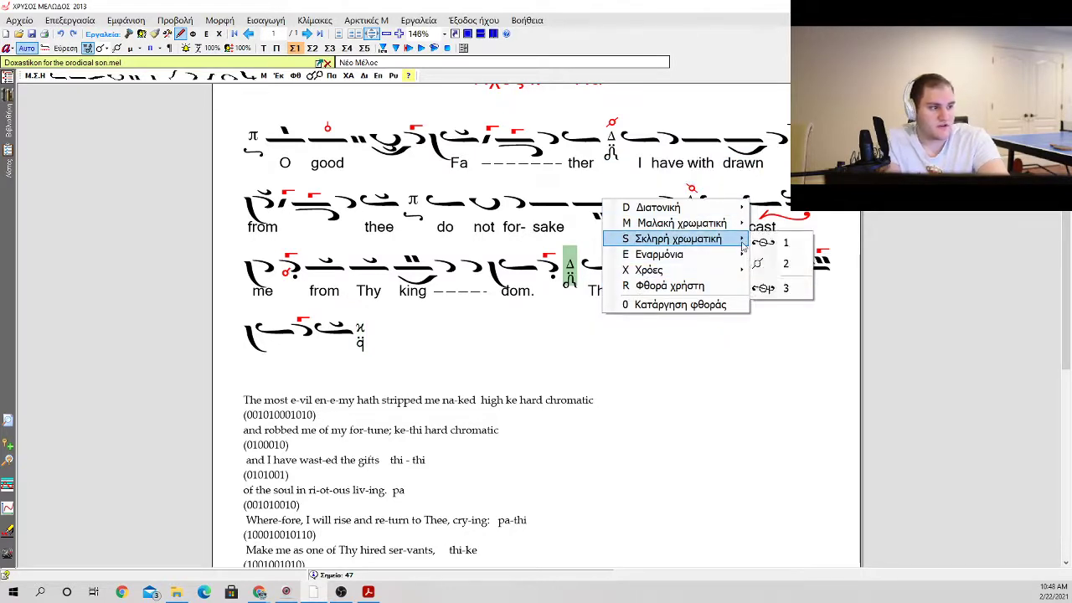
{"action": "left_click", "coordinate": [771, 244]}
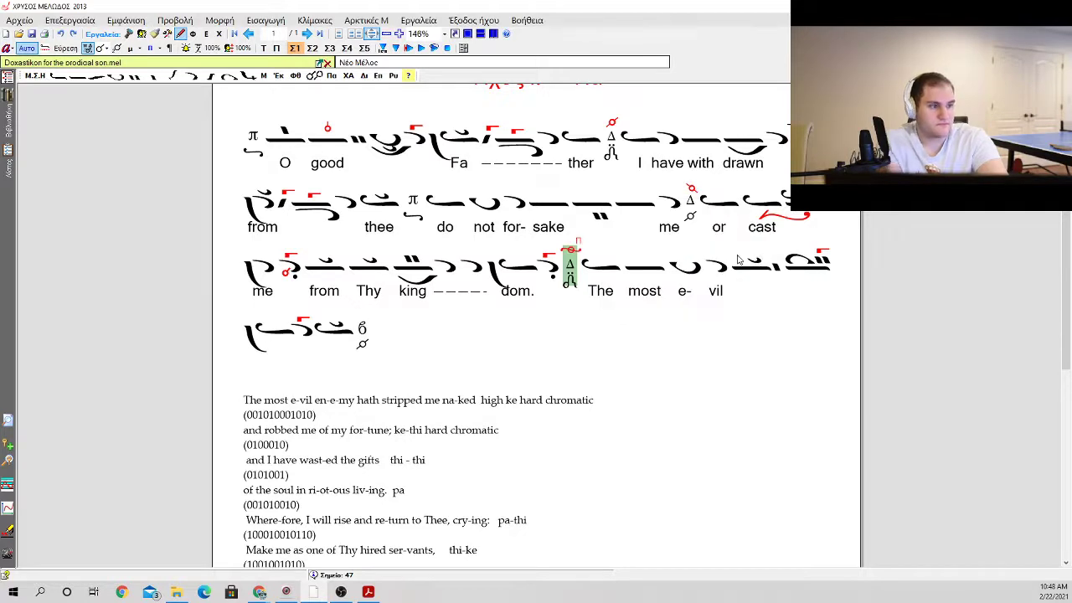
Step: Set the phthora on the martyria after "dom." to the second hard chromatic one
{"action": "key", "text": "f"}
{"action": "mouse_move", "coordinate": [735, 240]}
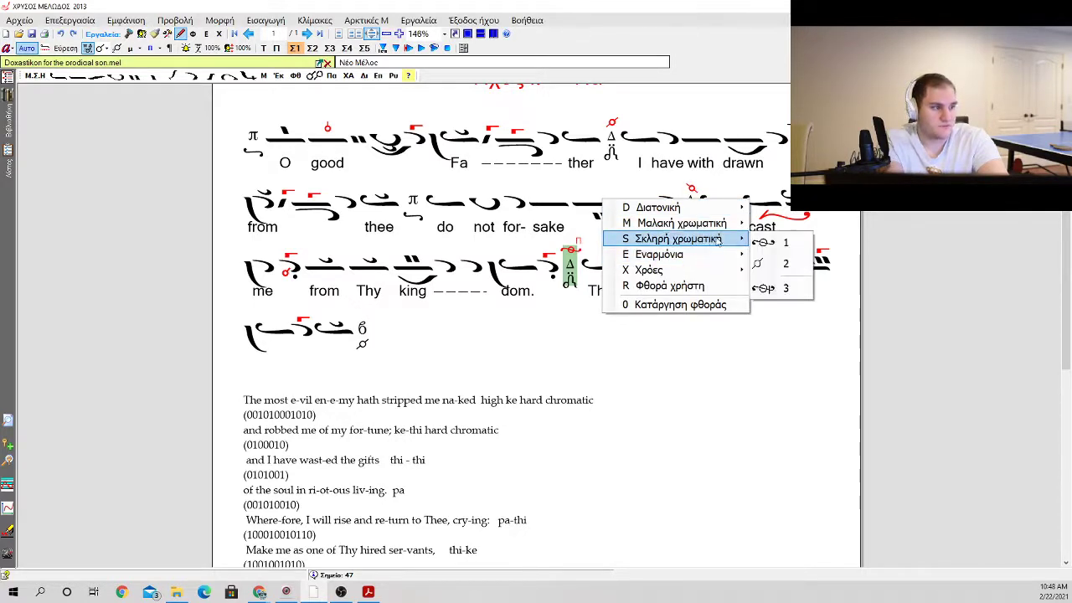
{"action": "left_click", "coordinate": [757, 263]}
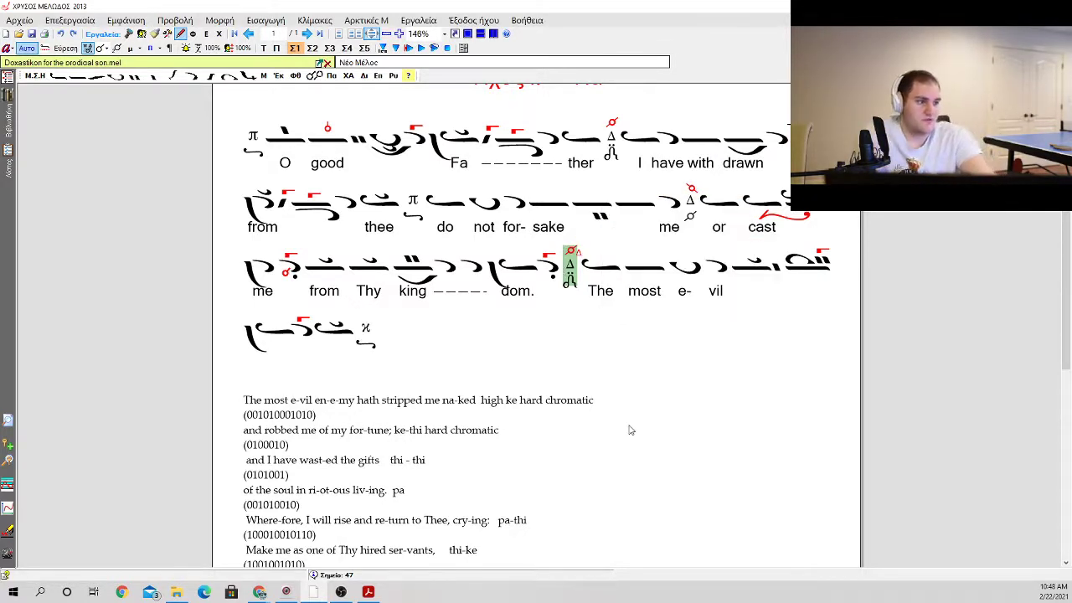
Step: Enter the lyrics "en", "e" and "my" under the enemy phrase, from the oligon after "vil" to the final ison
{"action": "left_click", "coordinate": [756, 275]}
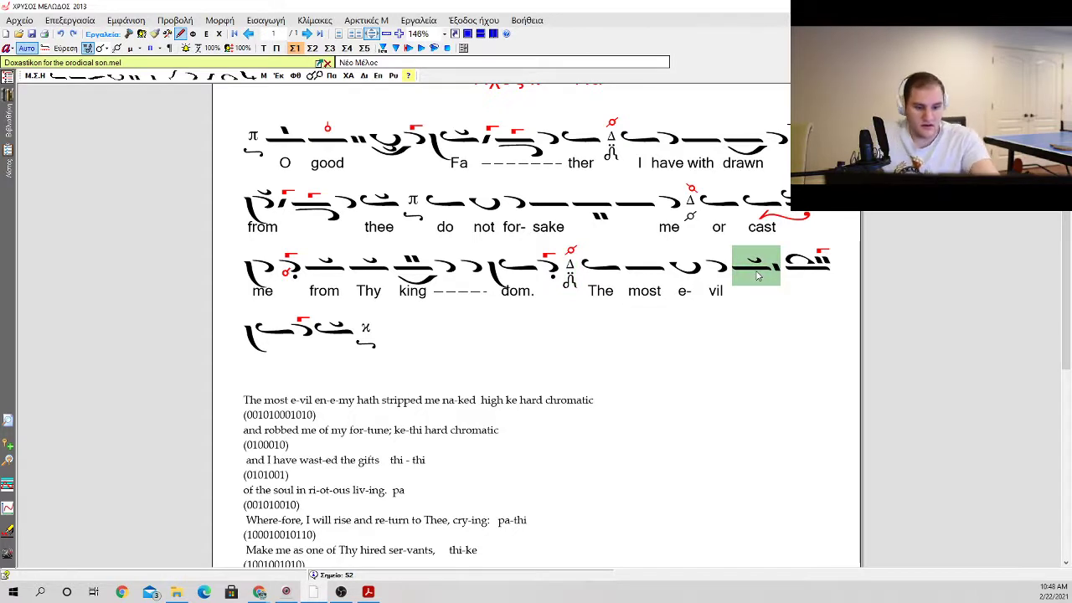
{"action": "key", "text": "Return"}
{"action": "type", "text": "en"}
{"action": "key", "text": "space"}
{"action": "type", "text": "e"}
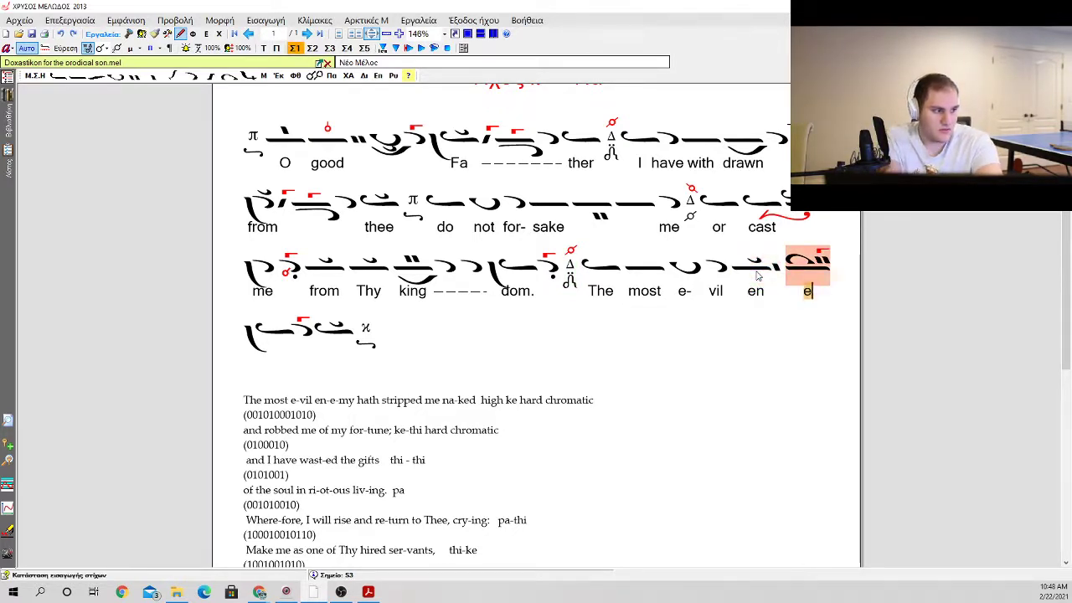
{"action": "key", "text": "space"}
{"action": "key", "text": "space"}
{"action": "type", "text": "my"}
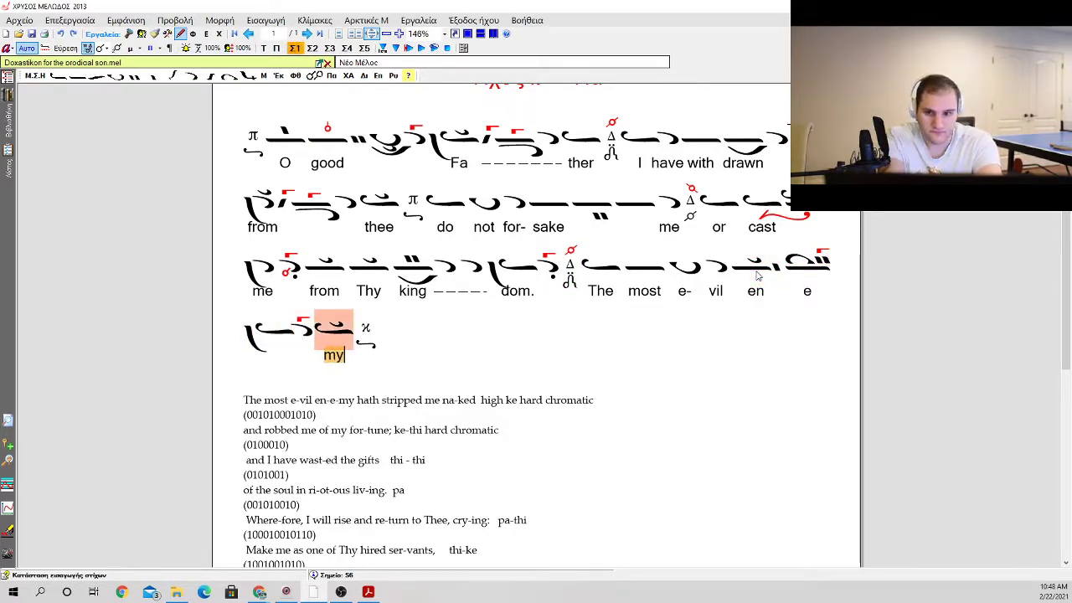
{"action": "key", "text": "Return"}
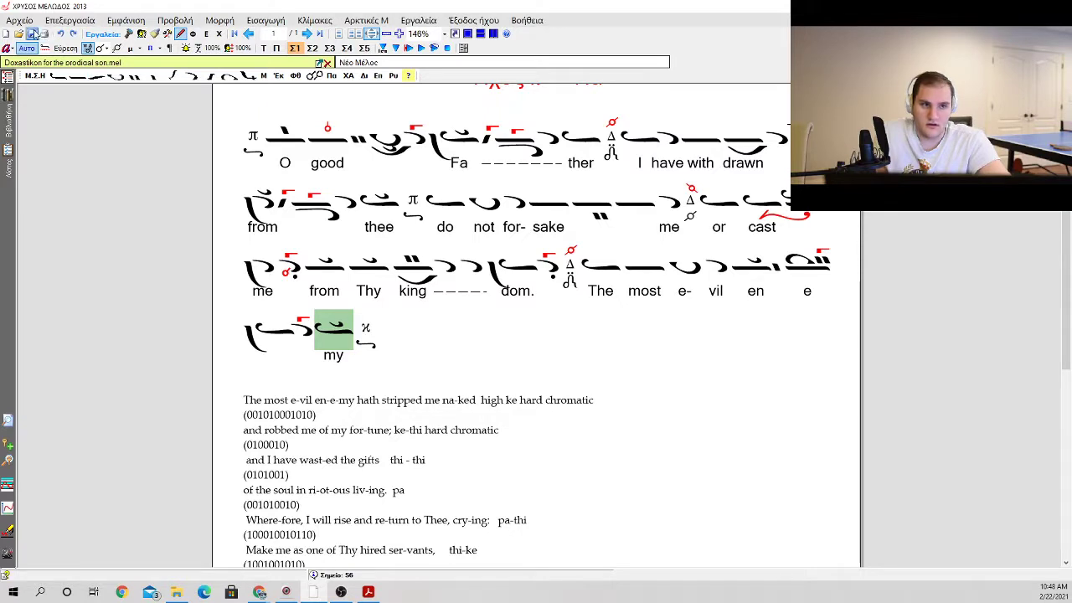
Step: After the Ke martyria, add an ison followed by a petasti with a kentema above
{"action": "key", "text": "Right"}
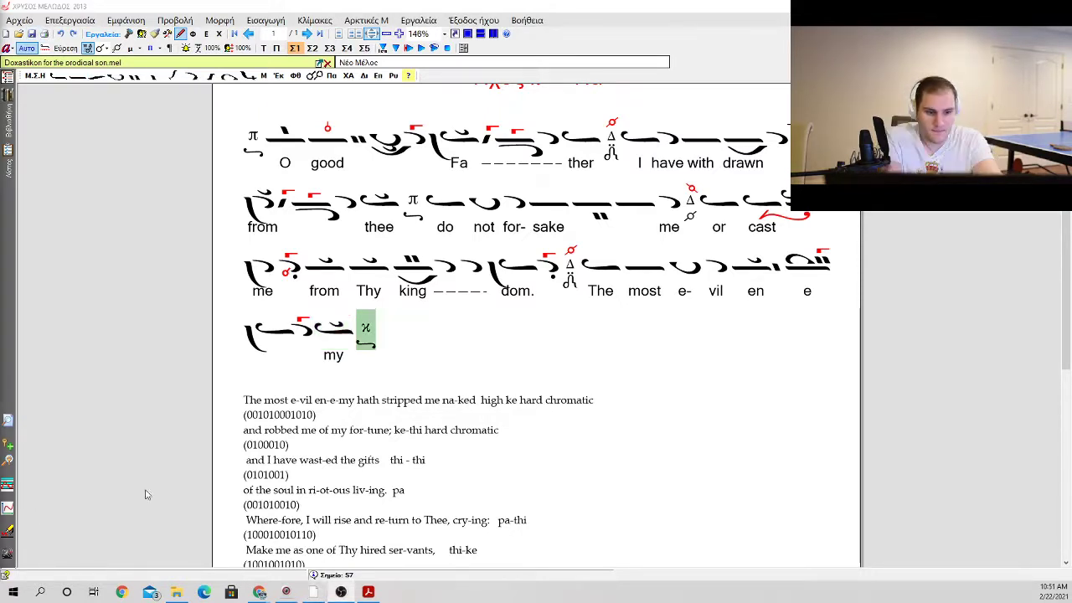
{"action": "right_click", "coordinate": [366, 339]}
{"action": "key", "text": "i"}
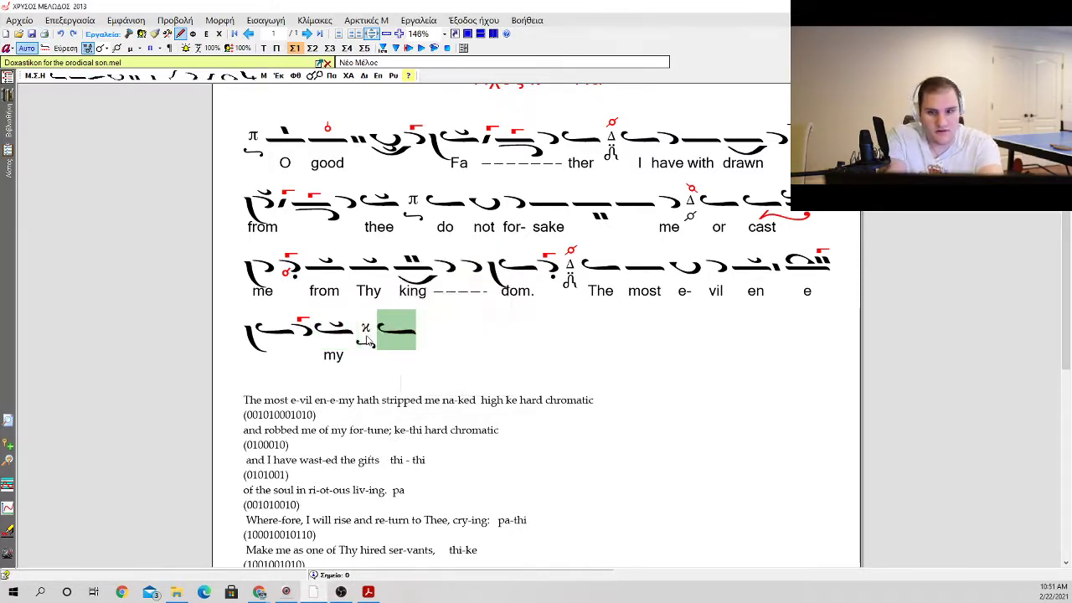
{"action": "key", "text": "p"}
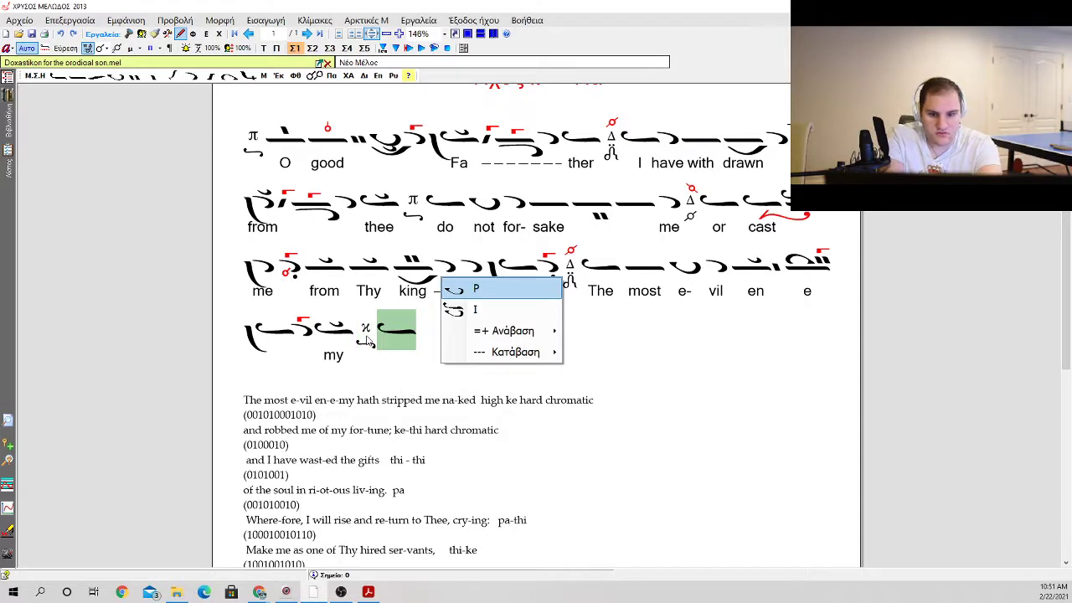
{"action": "scroll", "coordinate": [376, 332], "scroll_direction": "down", "scroll_amount": 2}
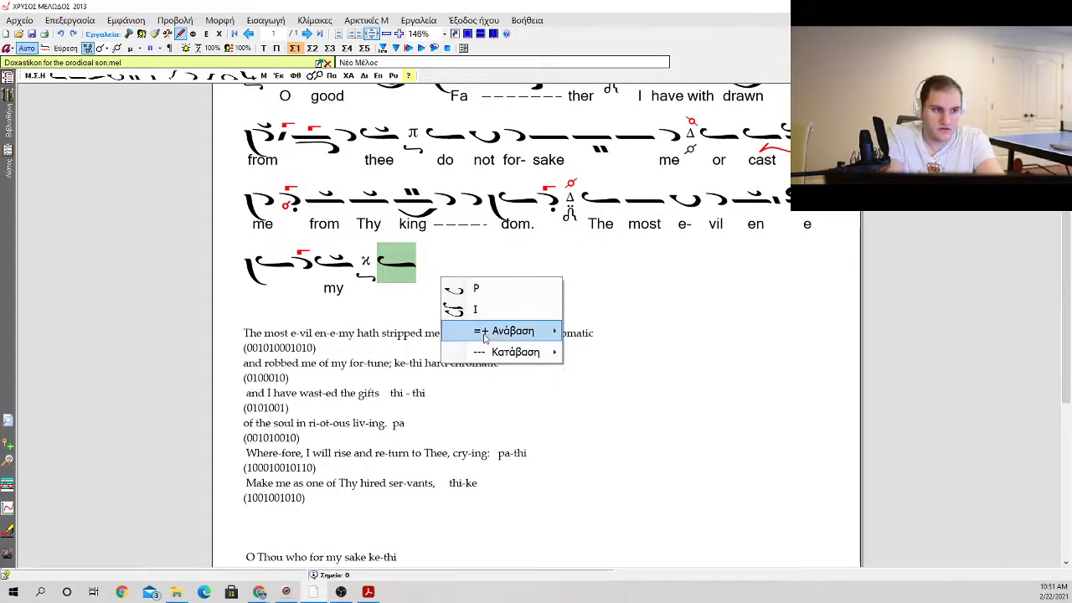
{"action": "mouse_move", "coordinate": [557, 340]}
{"action": "left_click", "coordinate": [597, 313]}
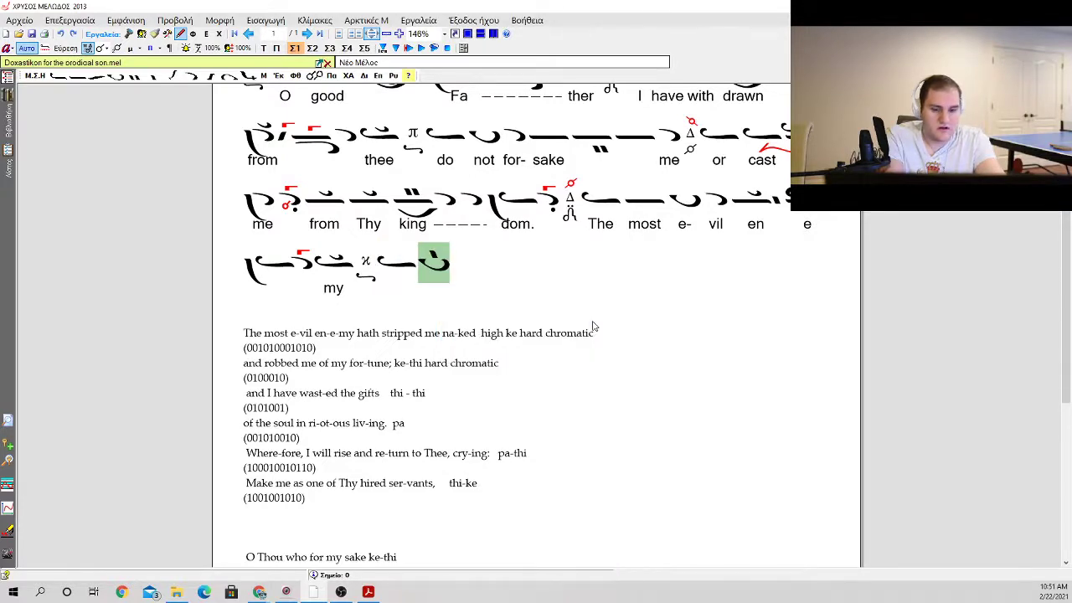
Step: Add a klasma below the petasti and follow it with a continuous elaphron carrying a klasma above
{"action": "key", "text": "a"}
{"action": "key", "text": "e"}
{"action": "key", "text": "y"}
{"action": "key", "text": "o"}
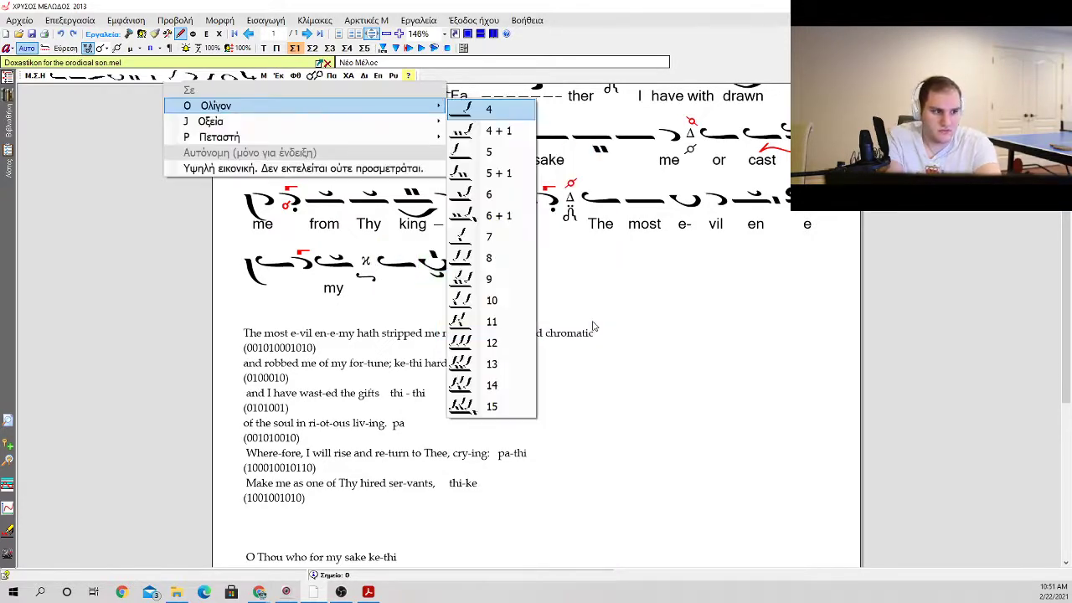
{"action": "key", "text": "Return"}
{"action": "key", "text": "BackSpace"}
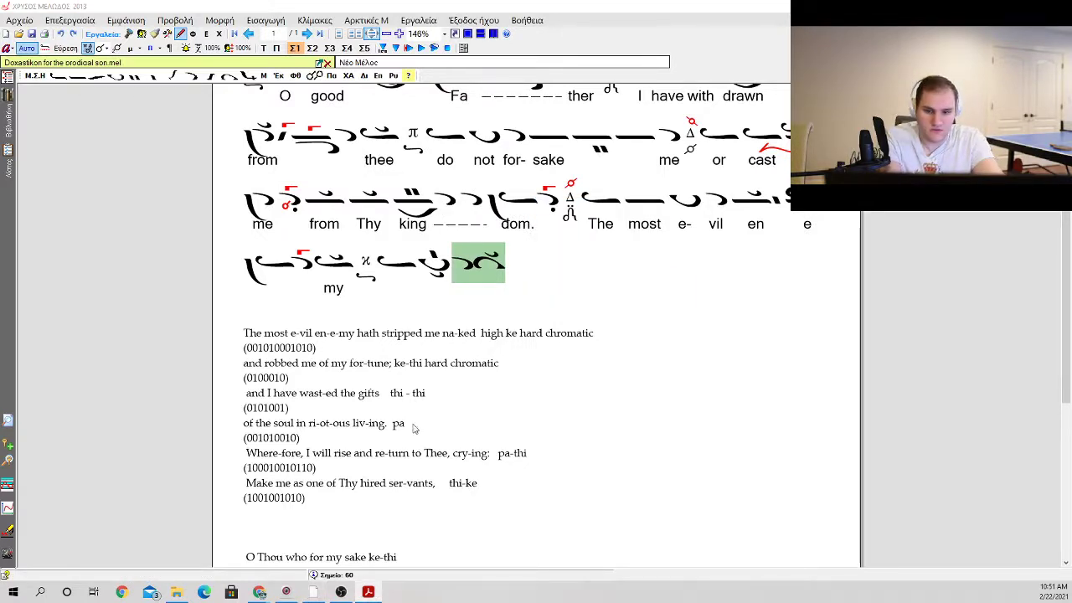
{"action": "left_click", "coordinate": [437, 284]}
{"action": "left_click", "coordinate": [508, 261]}
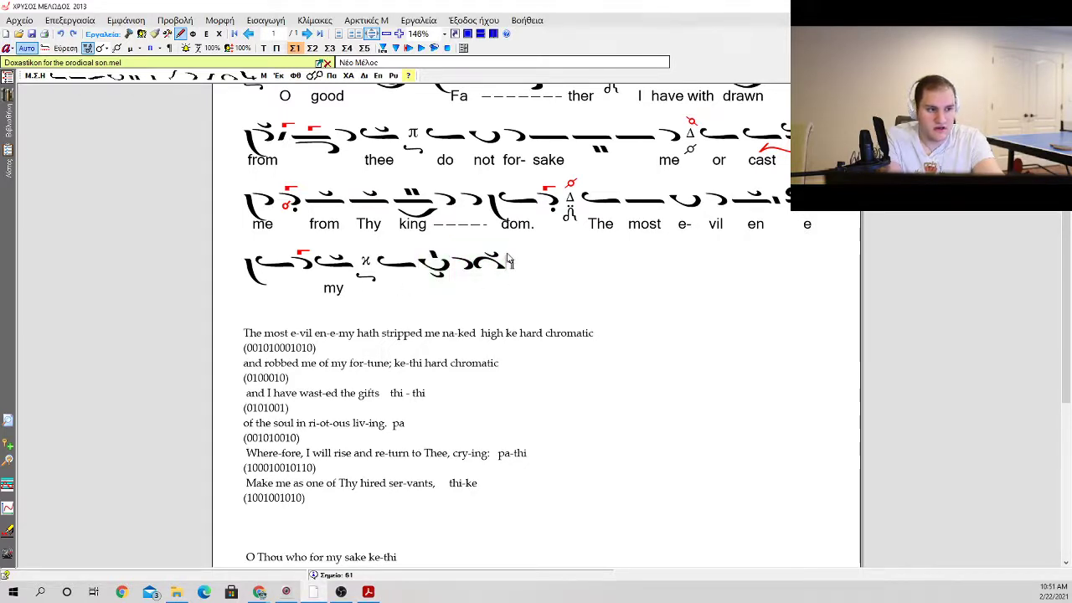
{"action": "left_click", "coordinate": [504, 262]}
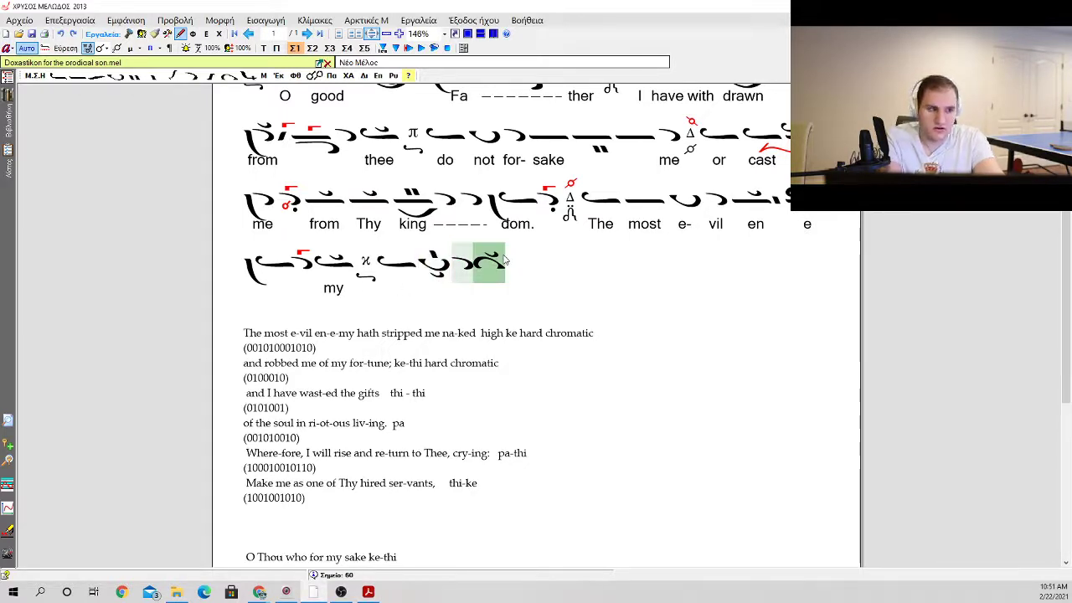
{"action": "right_click", "coordinate": [504, 262]}
{"action": "key", "text": "Down"}
{"action": "key", "text": "Down"}
{"action": "key", "text": "Down"}
{"action": "key", "text": "Down"}
{"action": "key", "text": "Right"}
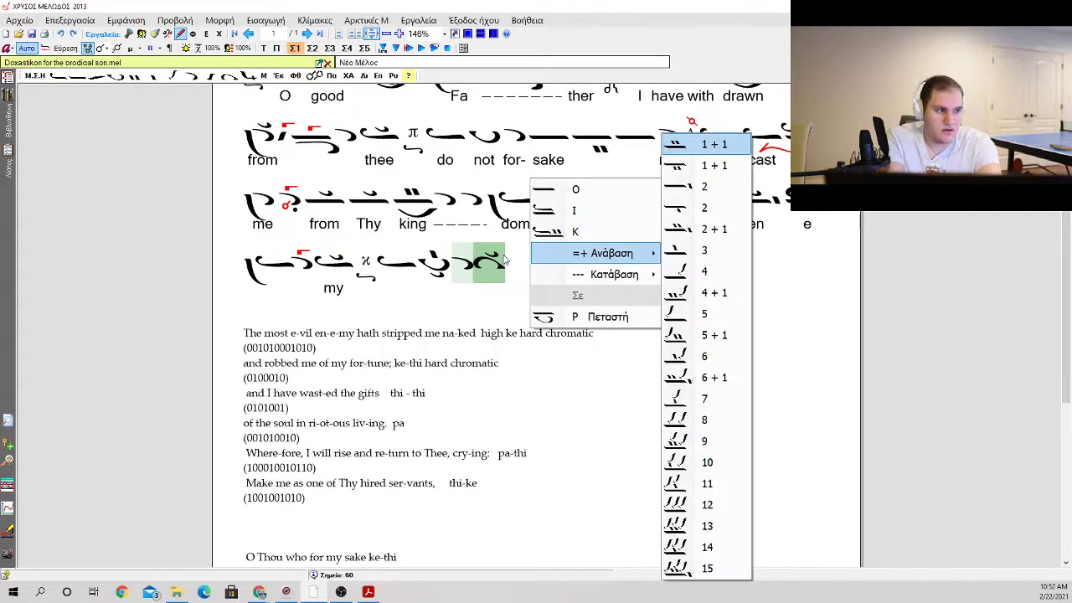
{"action": "key", "text": "Down"}
{"action": "key", "text": "Down"}
{"action": "key", "text": "Down"}
{"action": "key", "text": "Down"}
{"action": "key", "text": "Down"}
{"action": "key", "text": "Down"}
{"action": "key", "text": "Return"}
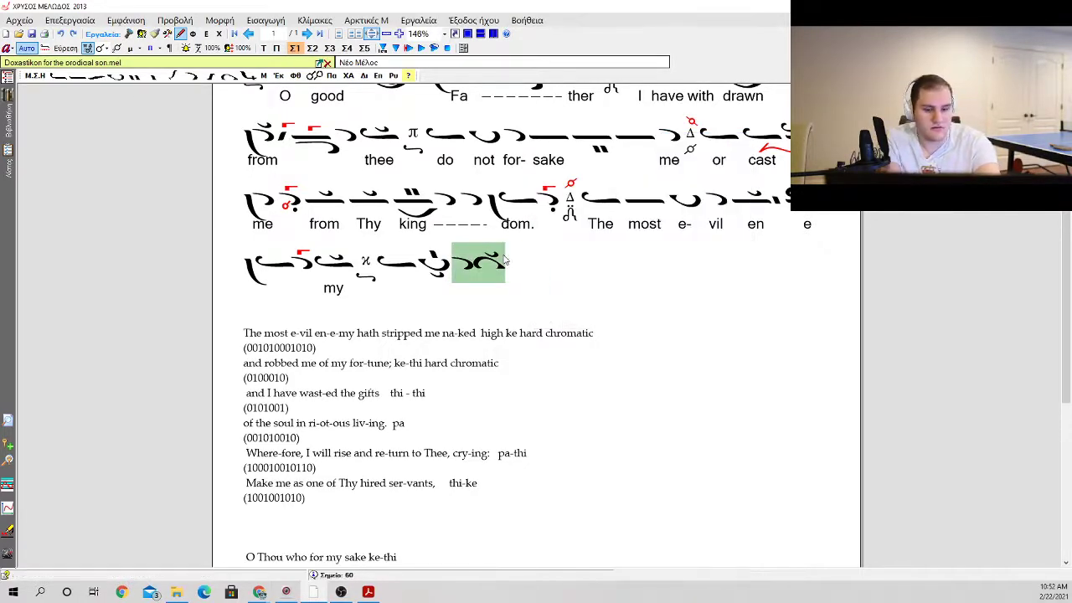
Step: Insert an oligon over a petasti with a kentema above after the continuous elaphron
{"action": "right_click", "coordinate": [505, 261]}
{"action": "key", "text": "Down"}
{"action": "key", "text": "Down"}
{"action": "key", "text": "Down"}
{"action": "key", "text": "Down"}
{"action": "key", "text": "Right"}
{"action": "key", "text": "Down"}
{"action": "key", "text": "Down"}
{"action": "key", "text": "Down"}
{"action": "key", "text": "Down"}
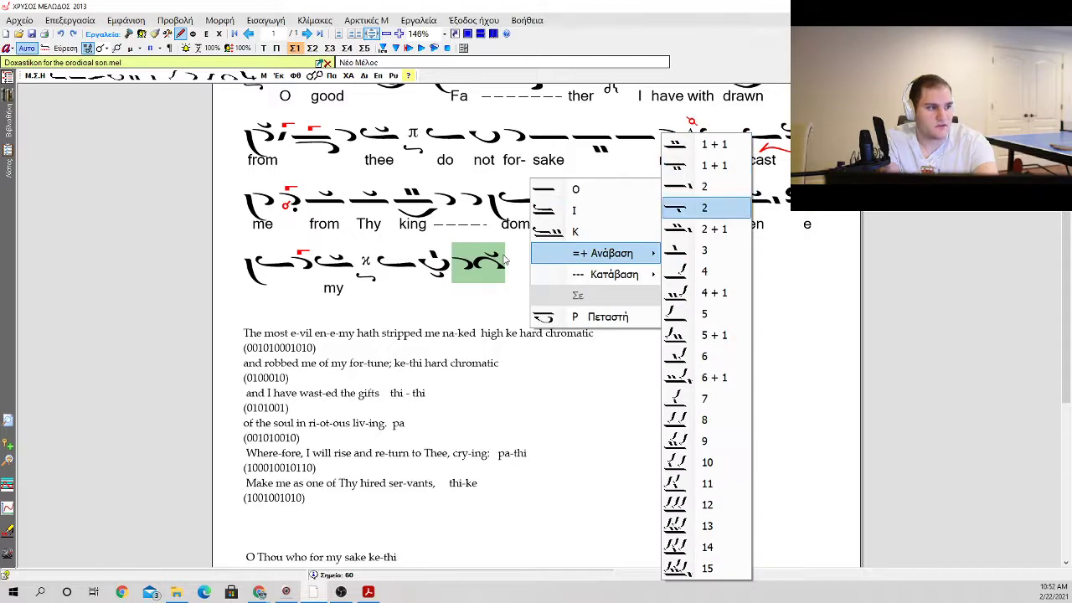
{"action": "key", "text": "Return"}
Step: Add four apostrophoi in a row: one plain, one with an apli, one with a vareia, and one plain
{"action": "key", "text": "Return"}
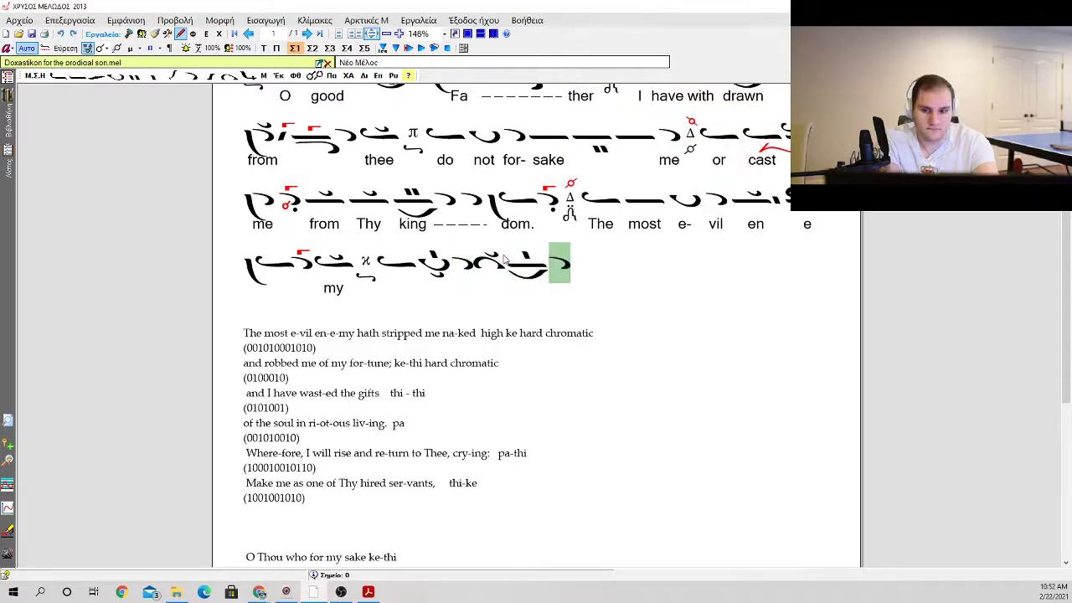
{"action": "key", "text": "Return"}
{"action": "key", "text": "period"}
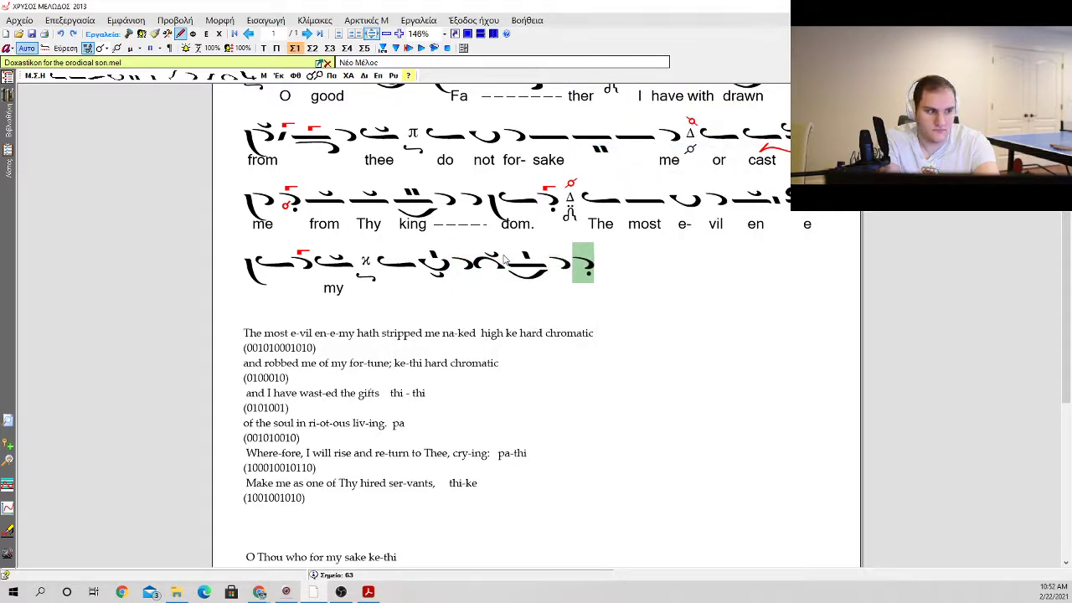
{"action": "key", "text": "Return"}
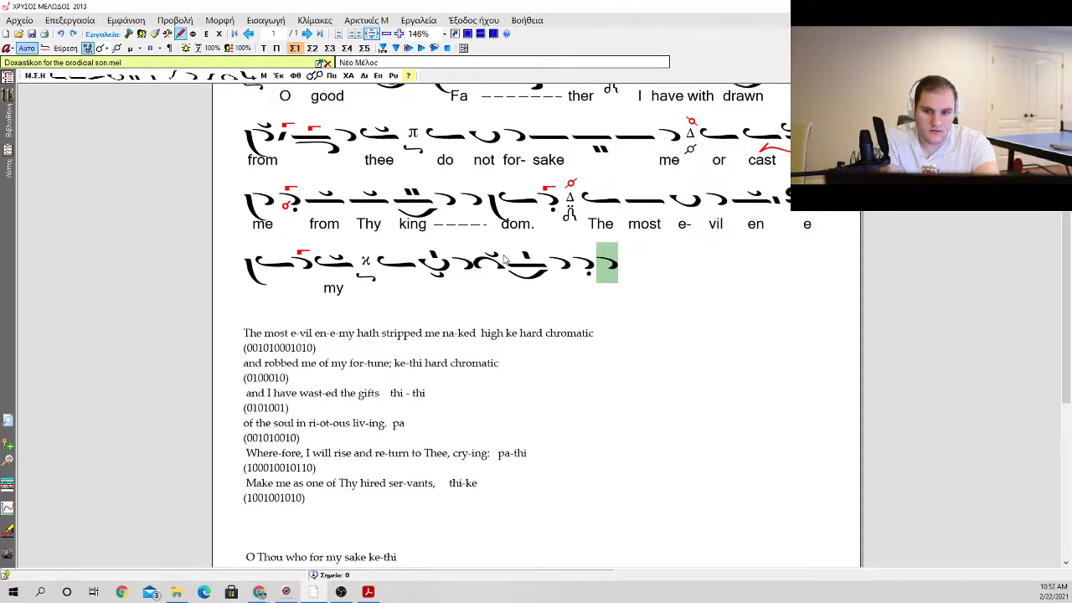
{"action": "key", "text": "b"}
{"action": "key", "text": "Return"}
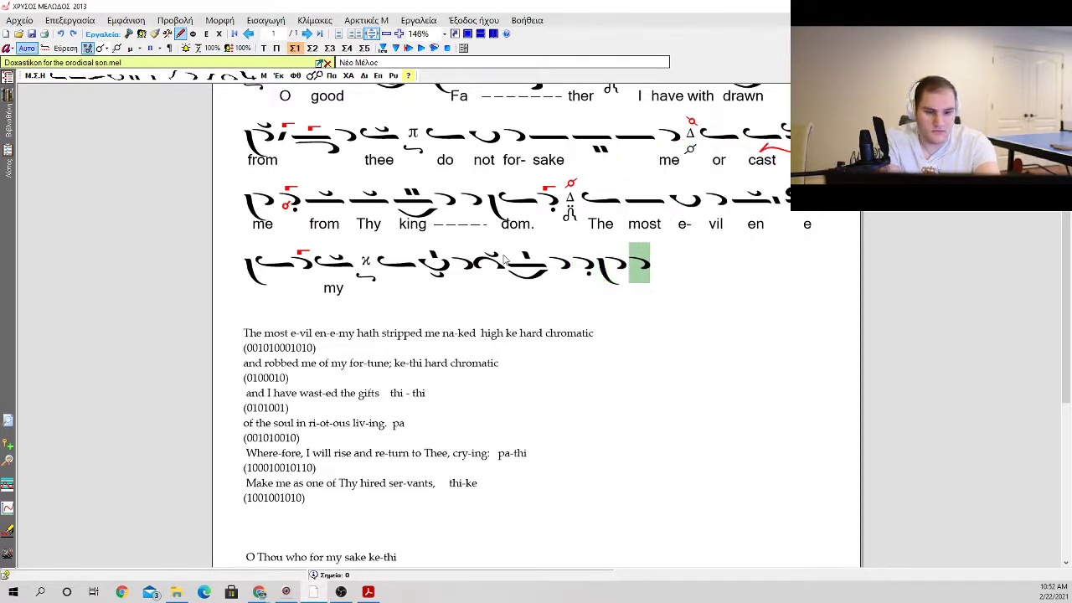
Step: Add an oligon with a homalon below and a klasma above
{"action": "key", "text": "space"}
{"action": "key", "text": "0"}
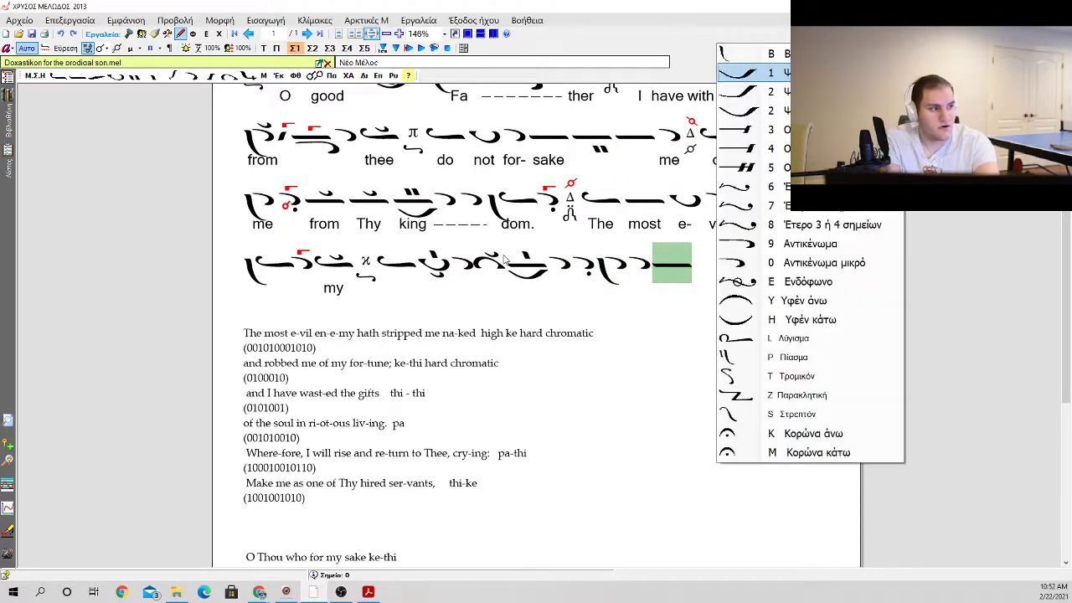
{"action": "key", "text": "Down"}
{"action": "key", "text": "Down"}
{"action": "key", "text": "Down"}
{"action": "key", "text": "Return"}
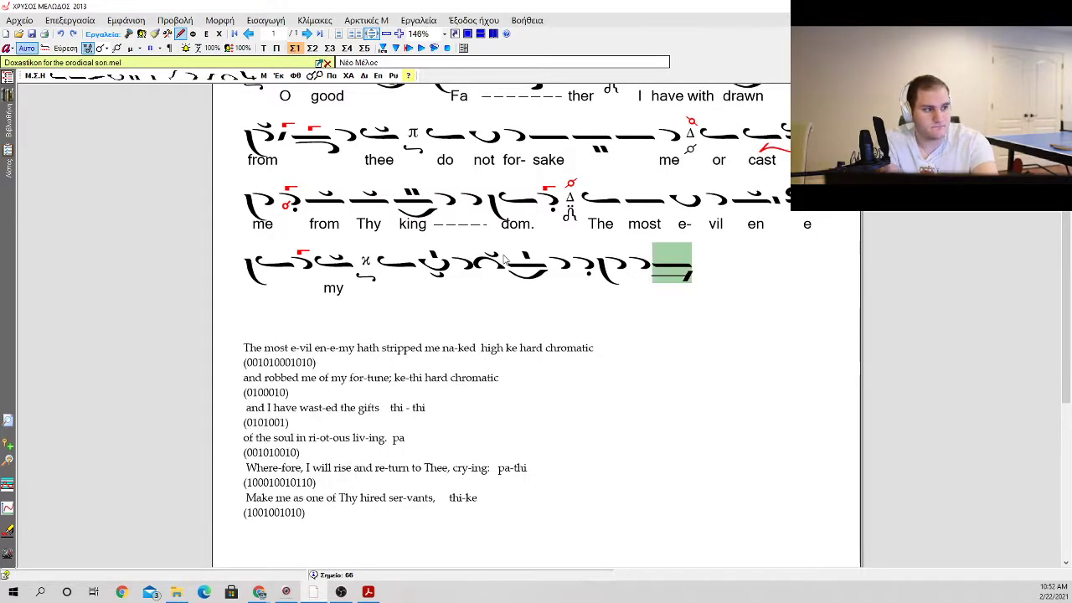
{"action": "key", "text": "k"}
{"action": "key", "text": "space"}
Step: Add an apostrophos with a klasma and close the phrase with a martyria
{"action": "key", "text": "Return"}
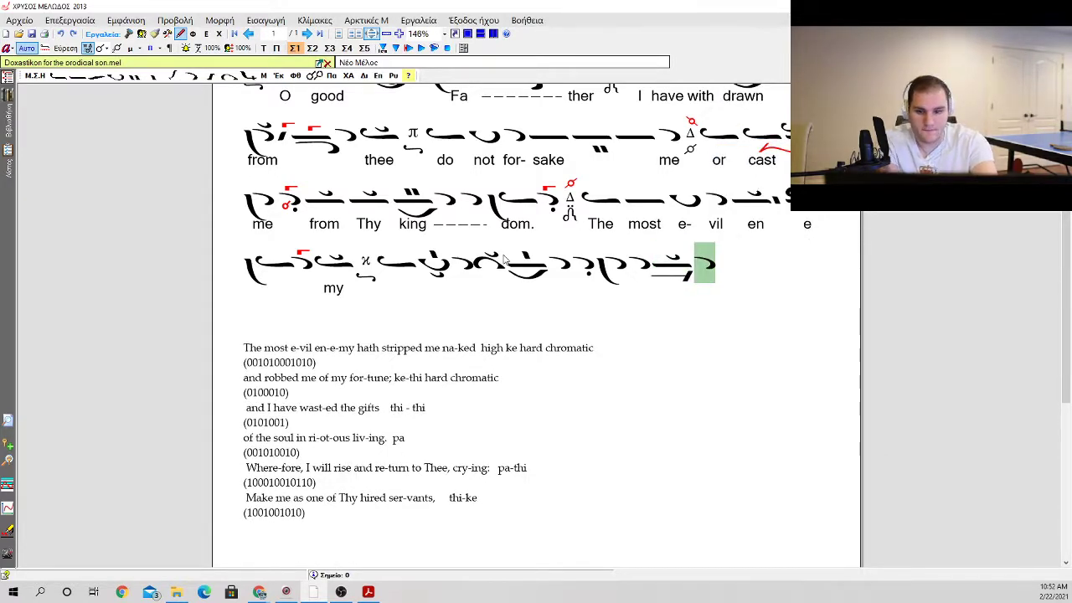
{"action": "key", "text": "k"}
{"action": "key", "text": "m"}
{"action": "scroll", "coordinate": [534, 253], "scroll_direction": "up", "scroll_amount": 3}
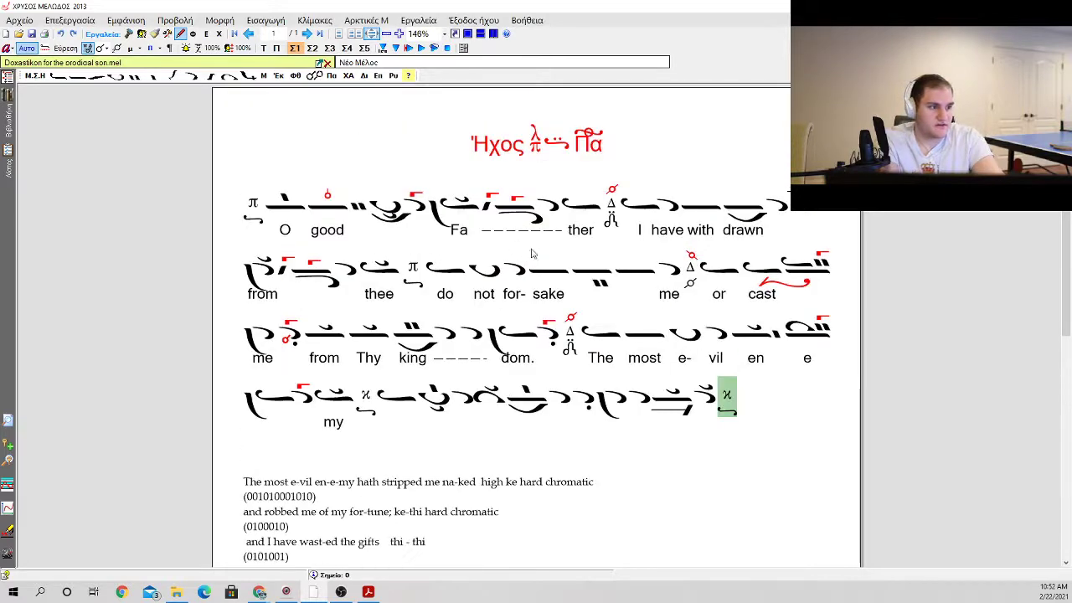
{"action": "left_click", "coordinate": [603, 355]}
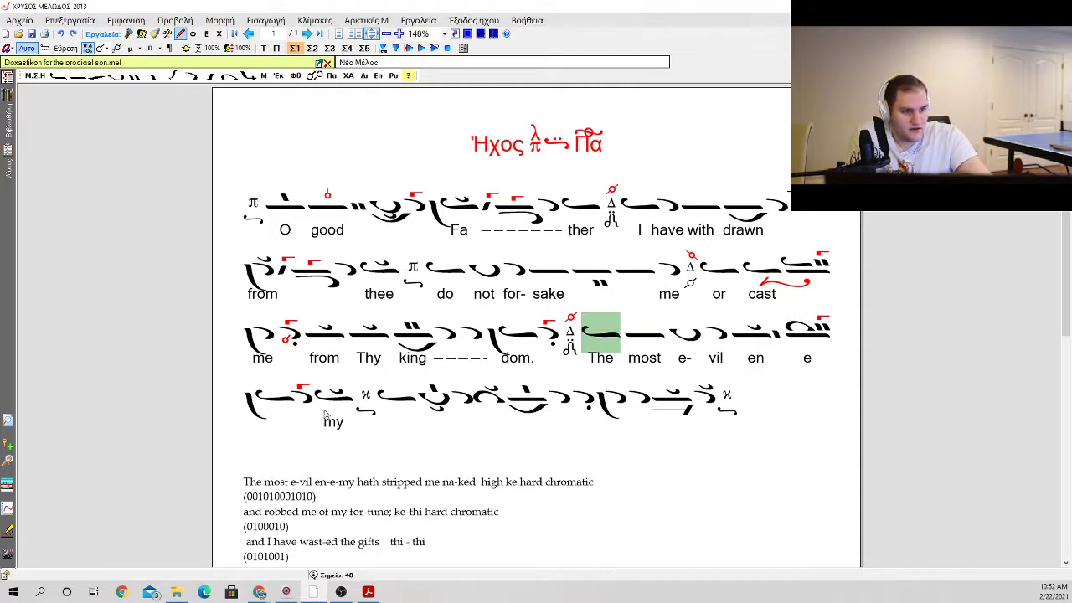
{"action": "left_click", "coordinate": [332, 411]}
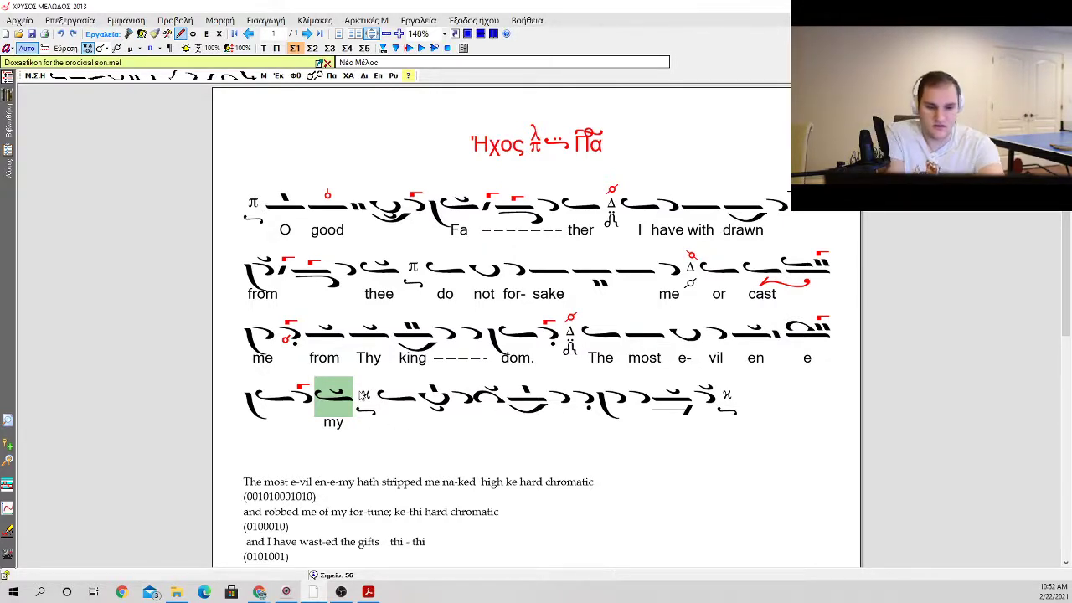
Step: Remove the klasma from the ison over "my" and delete the martyria that follows it
{"action": "key", "text": "Delete"}
{"action": "key", "text": "Right"}
{"action": "key", "text": "BackSpace"}
{"action": "key", "text": "Right"}
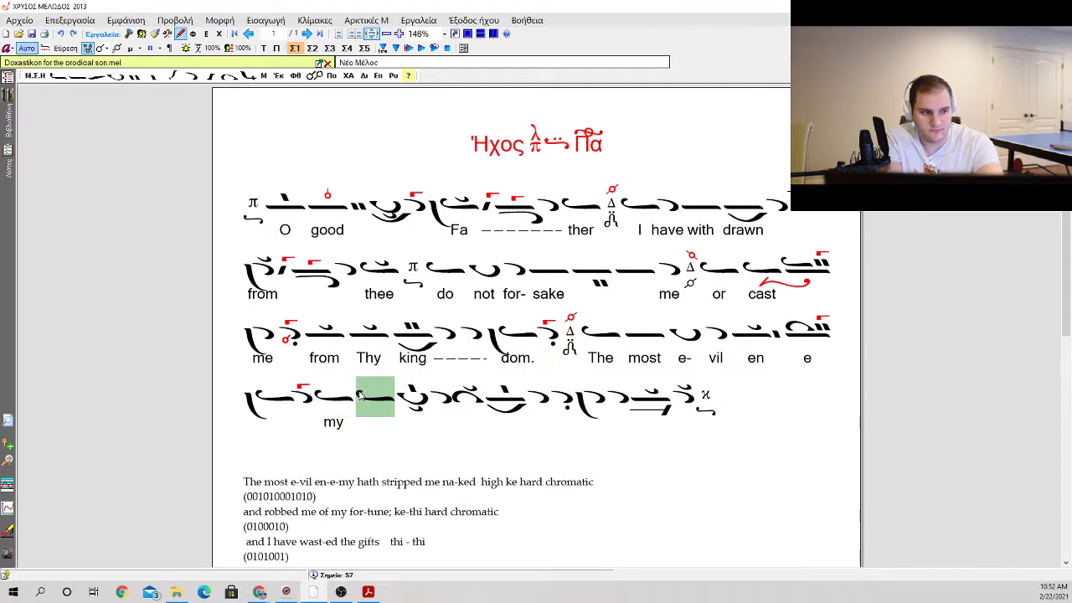
{"action": "key", "text": "BackSpace"}
{"action": "key", "text": "Right"}
{"action": "key", "text": "Left"}
{"action": "key", "text": "0"}
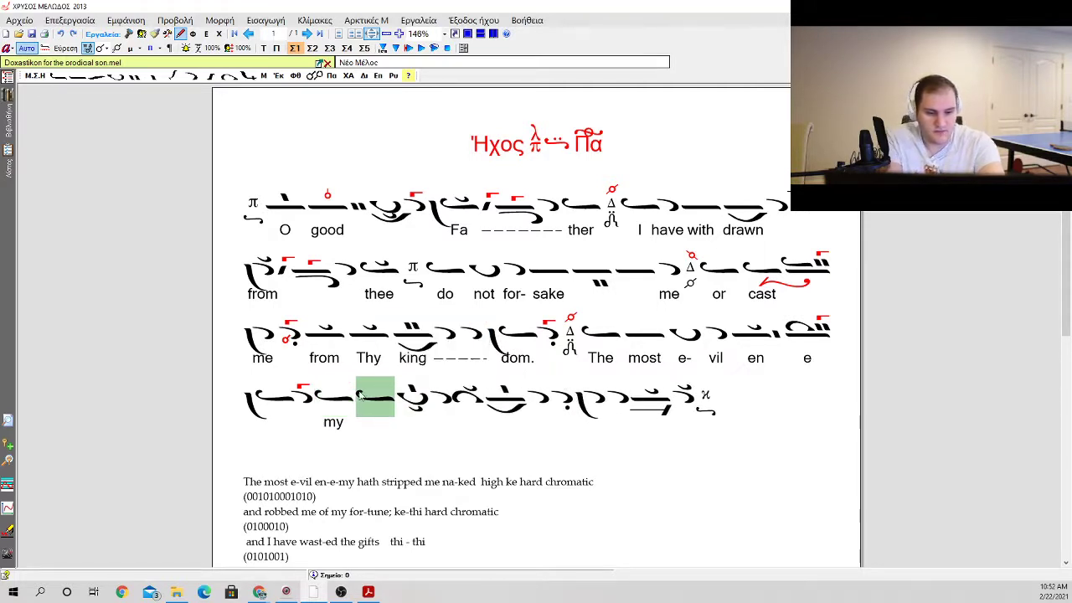
Step: Enter the lyrics "hath", "stripped" and "me" under the neumes following "my"
{"action": "key", "text": "Return"}
{"action": "type", "text": "ha"}
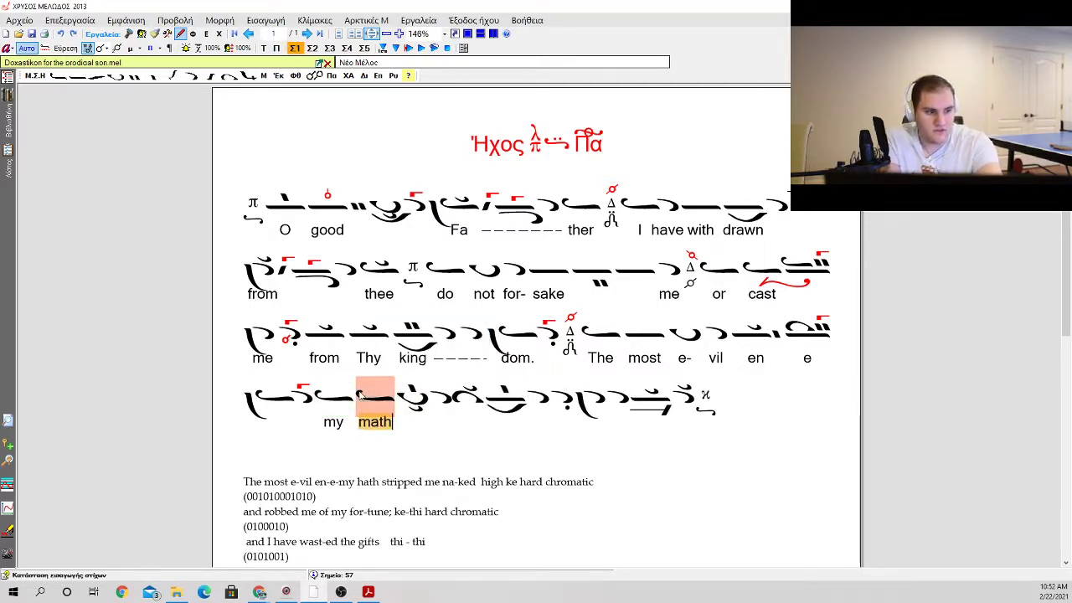
{"action": "type", "text": "th str"}
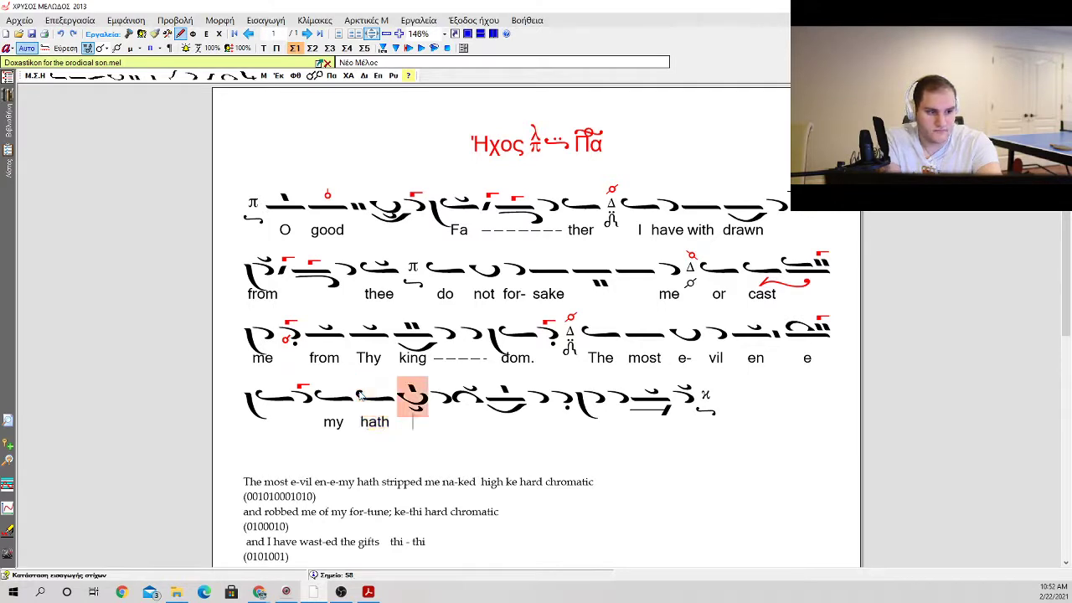
{"action": "type", "text": "ipped"}
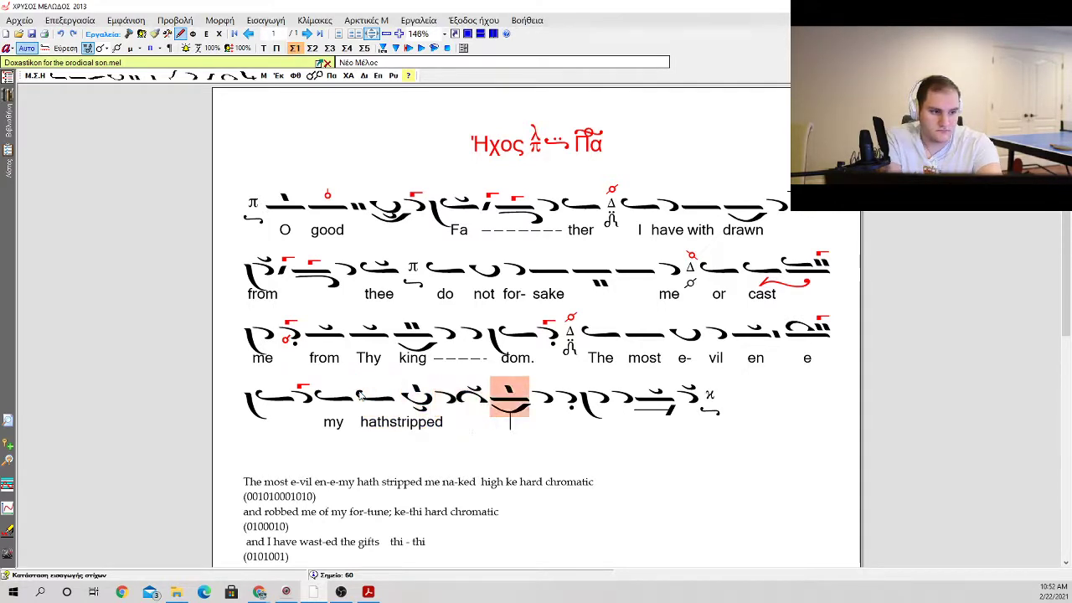
{"action": "key", "text": "Left"}
{"action": "type", "text": "me"}
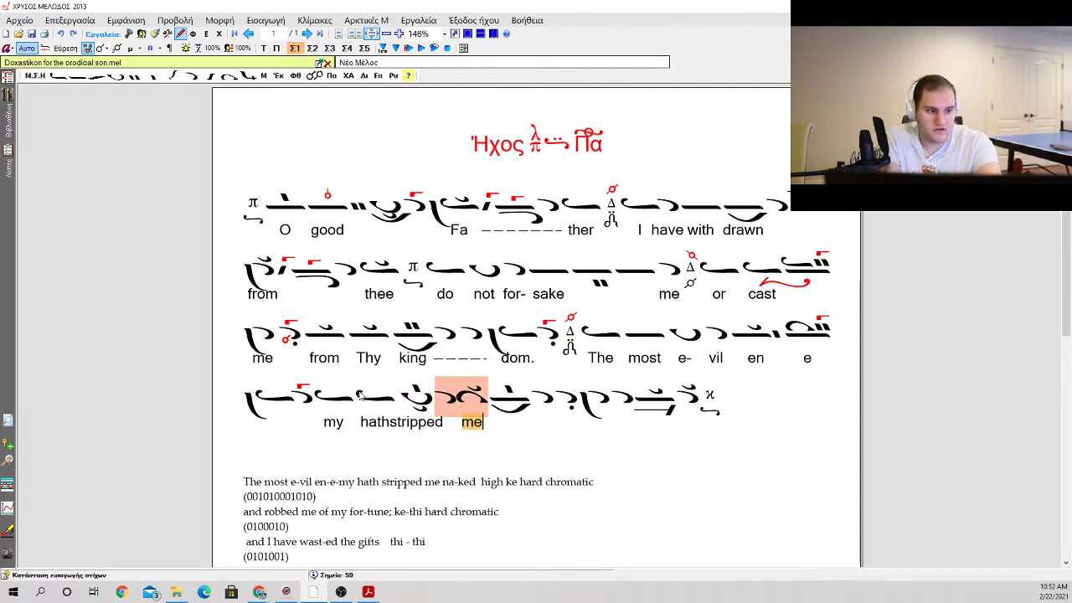
Step: Add spacing between the lyrics "hath" and "stripped" so the two words are separated
{"action": "key", "text": "Left"}
{"action": "key", "text": "Left"}
{"action": "key", "text": "Left"}
{"action": "key", "text": "Left"}
{"action": "key", "text": "Left"}
Step: Enter the syllable "na-" under the oligon over a petasti that follows "me"
{"action": "key", "text": "Left"}
{"action": "key", "text": "Left"}
{"action": "key", "text": "Left"}
{"action": "key", "text": "Left"}
{"action": "key", "text": "Left"}
{"action": "key", "text": "Left"}
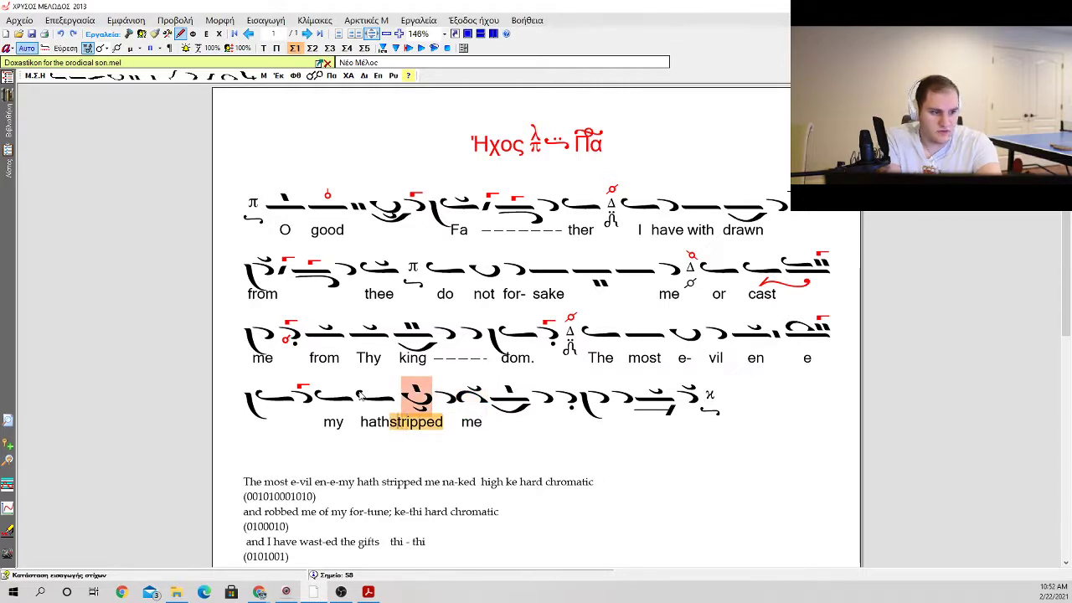
{"action": "key", "text": "Right"}
{"action": "key", "text": "Right"}
{"action": "key", "text": "Right"}
{"action": "key", "text": "Right"}
{"action": "key", "text": "Right"}
{"action": "key", "text": "Right"}
{"action": "key", "text": "Right"}
{"action": "key", "text": "Right"}
{"action": "key", "text": "Right"}
{"action": "key", "text": "Right"}
{"action": "key", "text": "Right"}
{"action": "key", "text": "Right"}
{"action": "key", "text": "Right"}
{"action": "key", "text": "Right"}
{"action": "key", "text": "Right"}
{"action": "key", "text": "Left"}
{"action": "key", "text": "Left"}
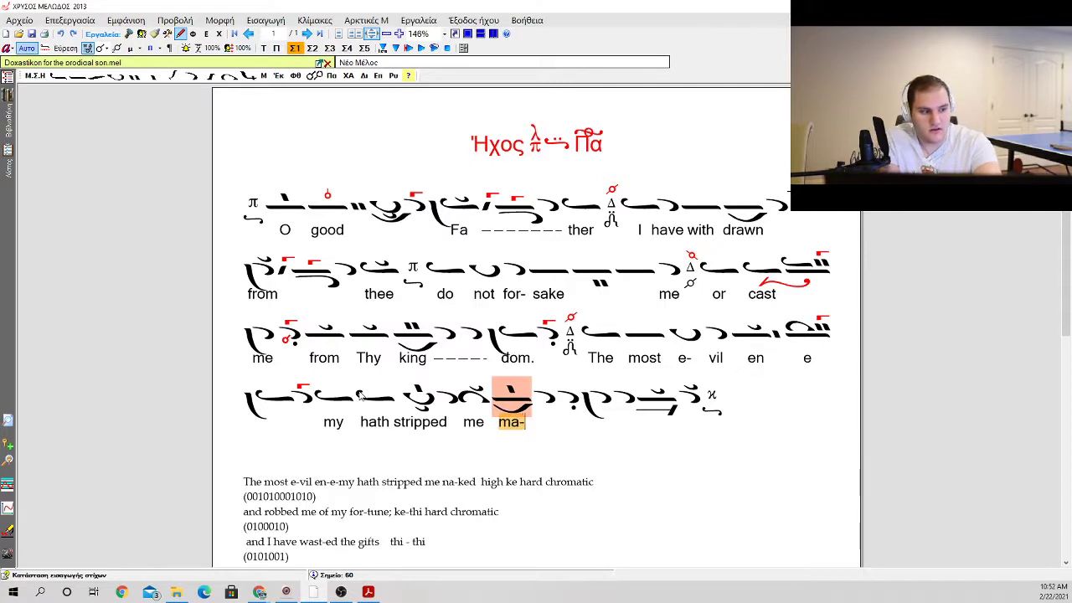
{"action": "key", "text": "BackSpace"}
{"action": "key", "text": "BackSpace"}
{"action": "type", "text": "na-"}
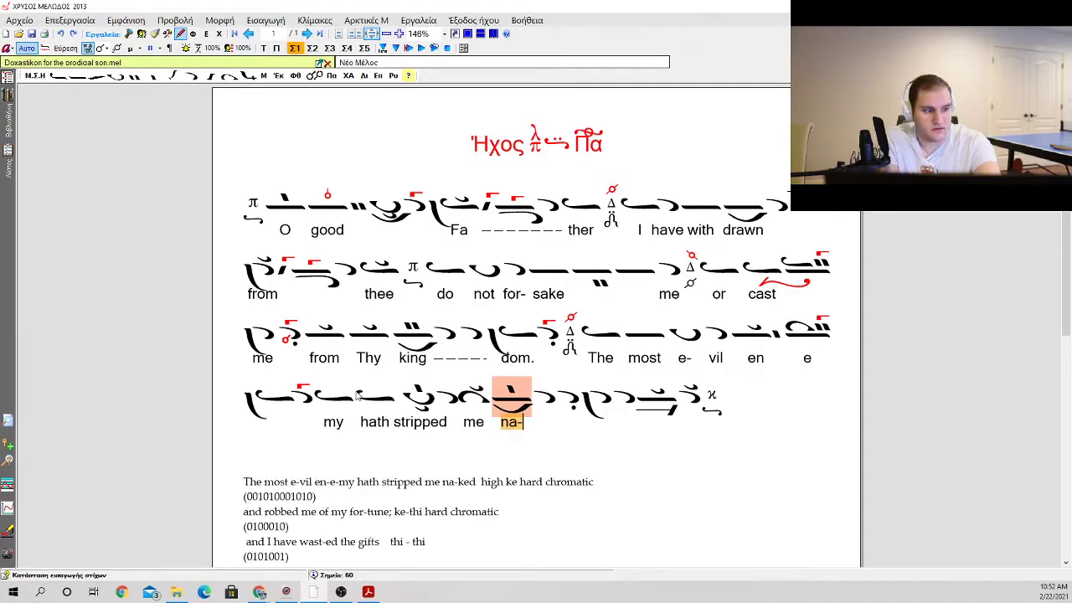
Step: Replace the hyphen after "na" with a dashed extender line running under the following neumes
{"action": "key", "text": "Right"}
{"action": "key", "text": "Right"}
{"action": "key", "text": "Down"}
{"action": "key", "text": "Left"}
{"action": "key", "text": "Left"}
{"action": "key", "text": "Left"}
{"action": "key", "text": "Left"}
{"action": "key", "text": "Left"}
{"action": "key", "text": "Left"}
{"action": "key", "text": "Left"}
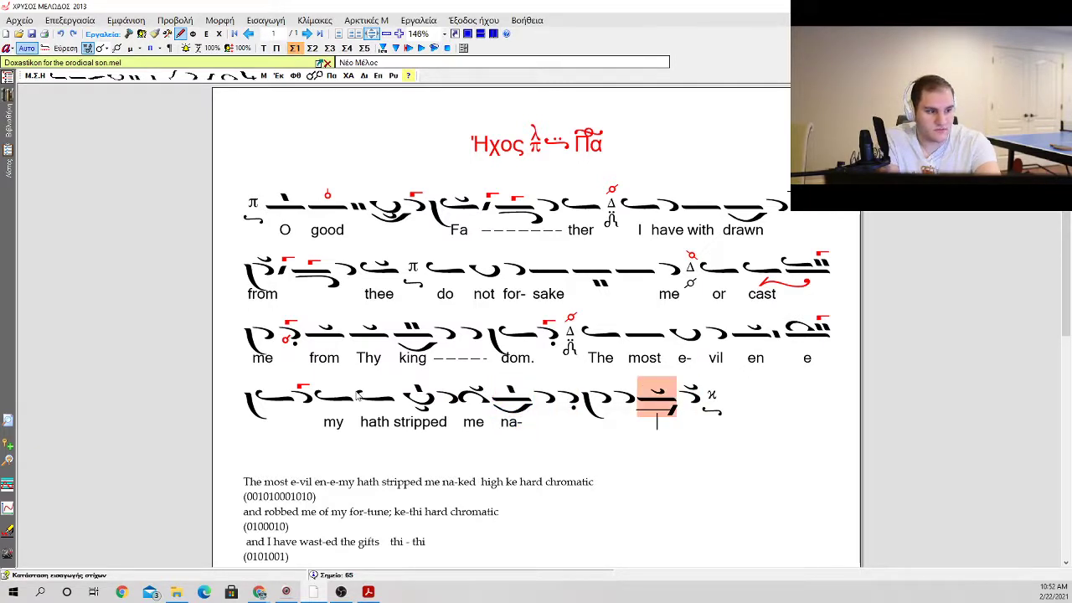
{"action": "key", "text": "BackSpace"}
{"action": "key", "text": "Right"}
{"action": "type", "text": "-"}
{"action": "key", "text": "Right"}
{"action": "key", "text": "Right"}
{"action": "key", "text": "Right"}
{"action": "key", "text": "Right"}
{"action": "key", "text": "Right"}
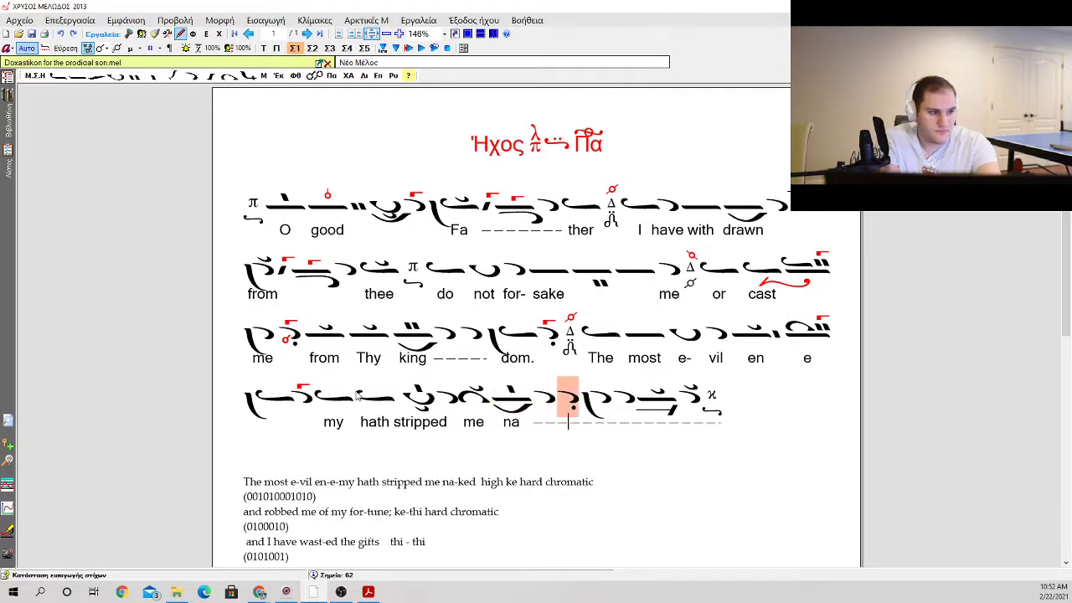
Step: Enter the syllable "ked" under the oligon with the klasma and homalon, ending the dashed extender line there
{"action": "key", "text": "Left"}
{"action": "key", "text": "Left"}
{"action": "key", "text": "Left"}
{"action": "key", "text": "Right"}
{"action": "key", "text": "Right"}
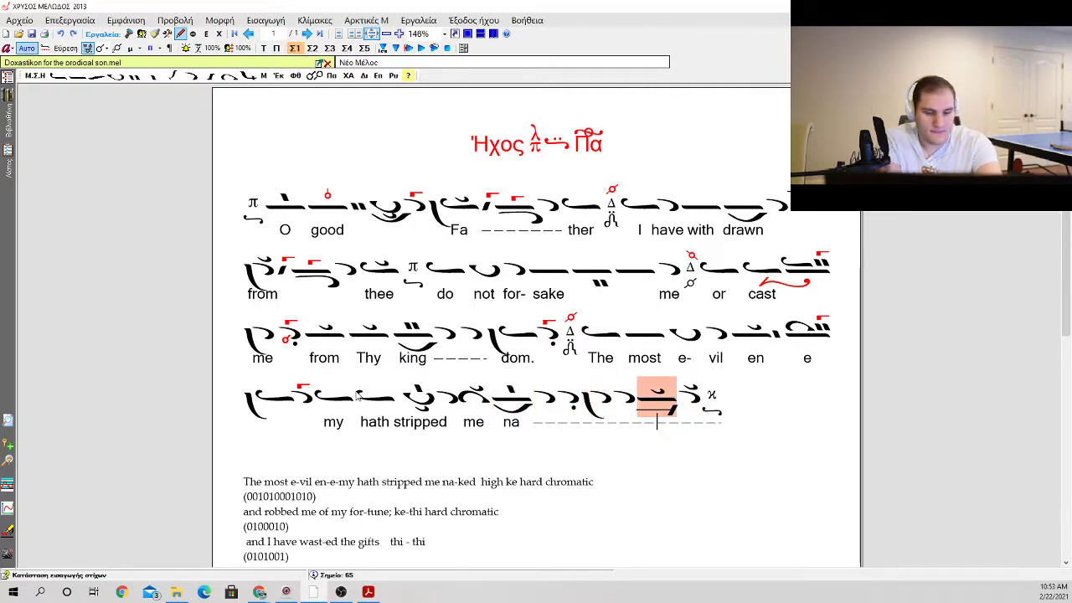
{"action": "type", "text": "ked"}
{"action": "key", "text": "Escape"}
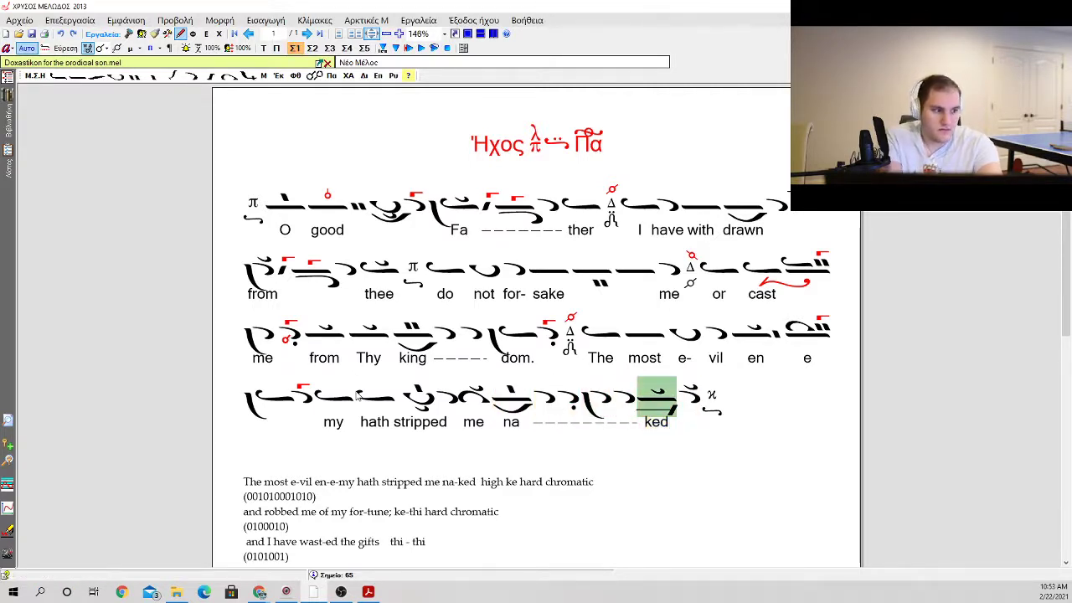
{"action": "left_click", "coordinate": [564, 473]}
{"action": "scroll", "coordinate": [452, 469], "scroll_direction": "down", "scroll_amount": 2}
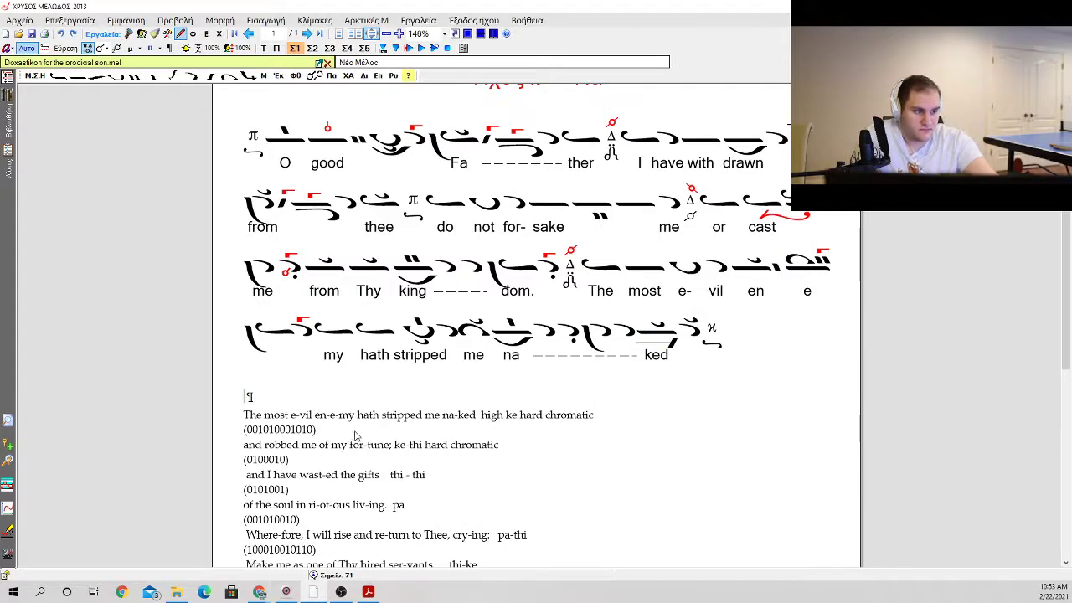
{"action": "left_click", "coordinate": [341, 432]}
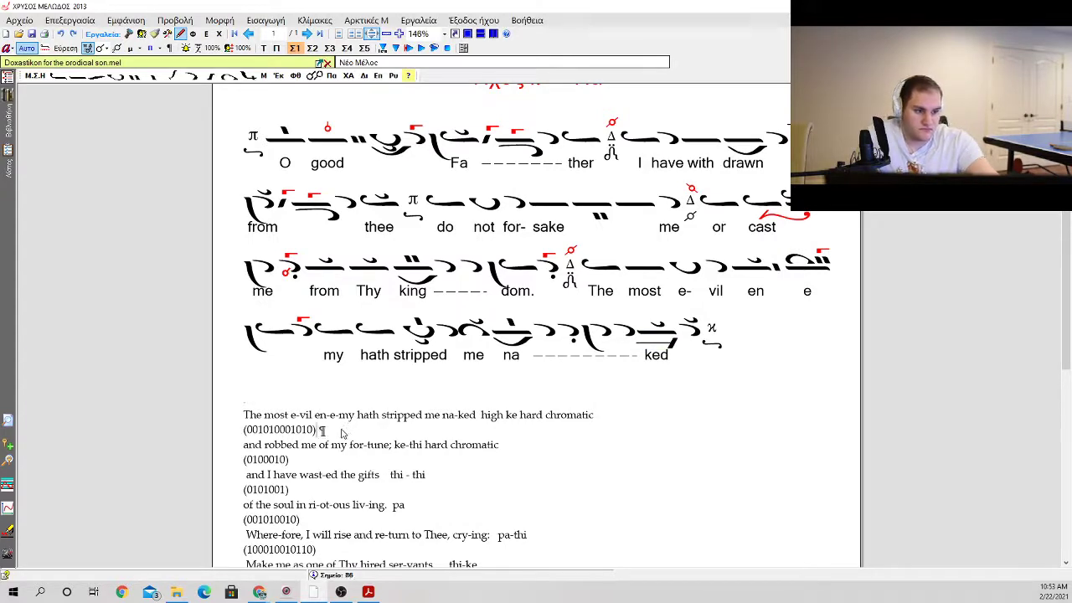
{"action": "left_click_drag", "start_coordinate": [342, 432], "coordinate": [248, 417]}
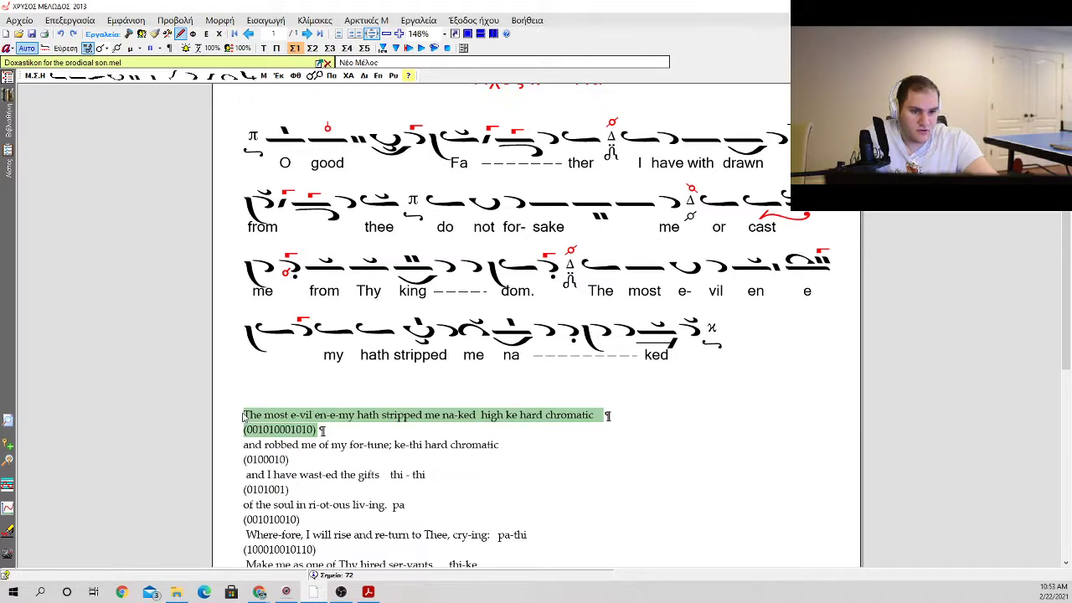
{"action": "key", "text": "Delete"}
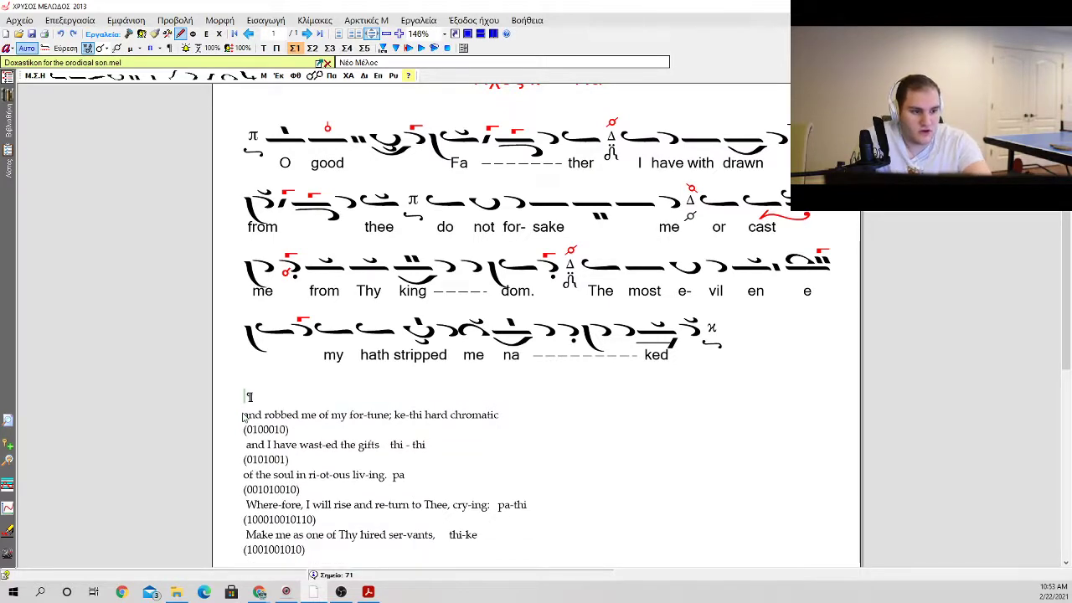
Step: Try to remove the blank lines between the last score line and the remaining prayer text
{"action": "key", "text": "BackSpace"}
{"action": "key", "text": "BackSpace"}
{"action": "key", "text": "BackSpace"}
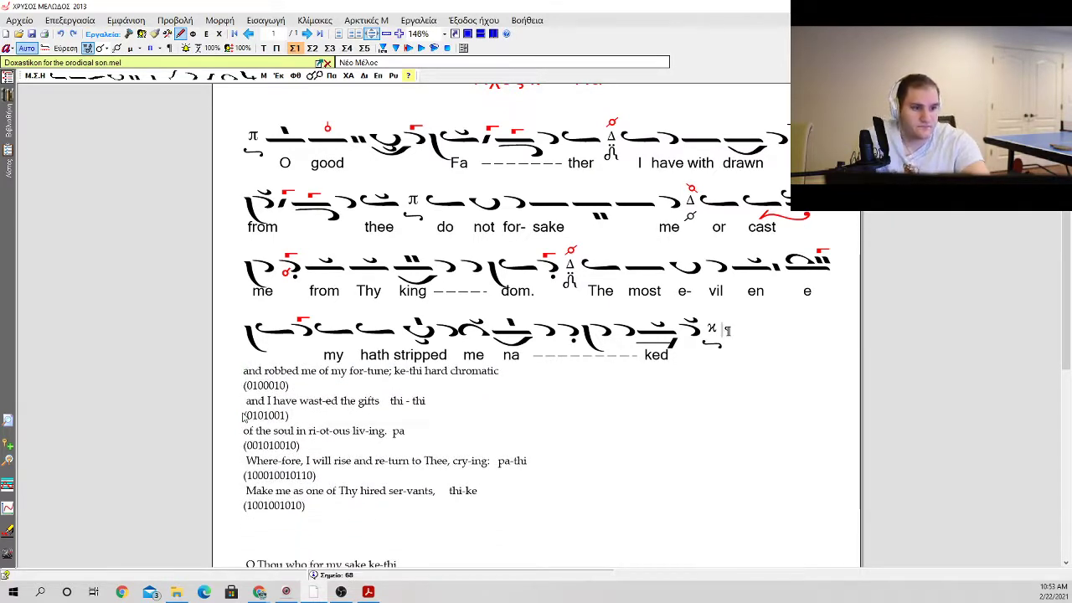
{"action": "key", "text": "Return"}
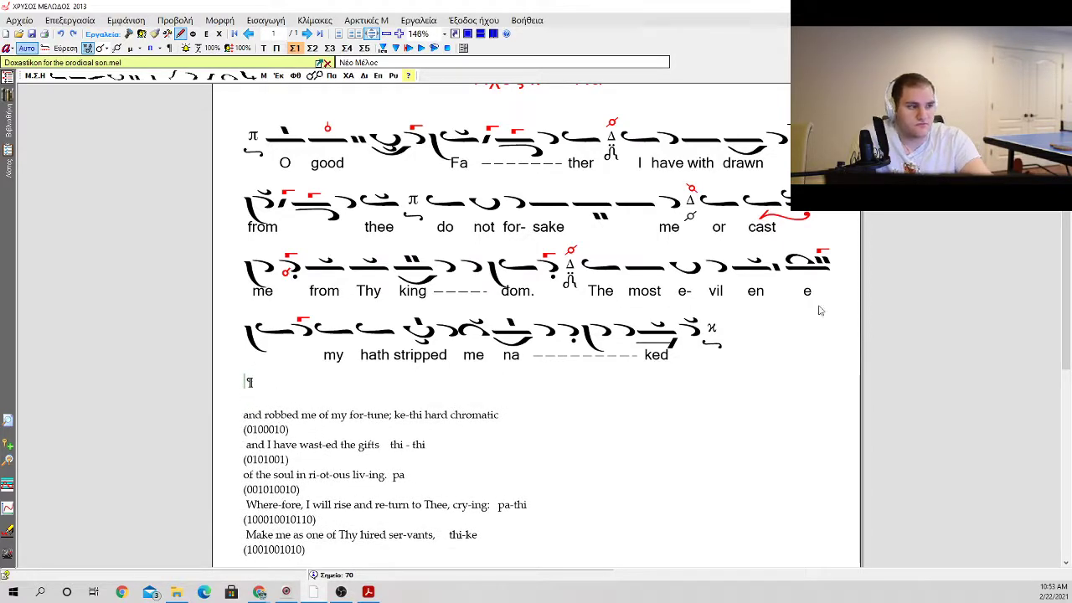
{"action": "key", "text": "BackSpace"}
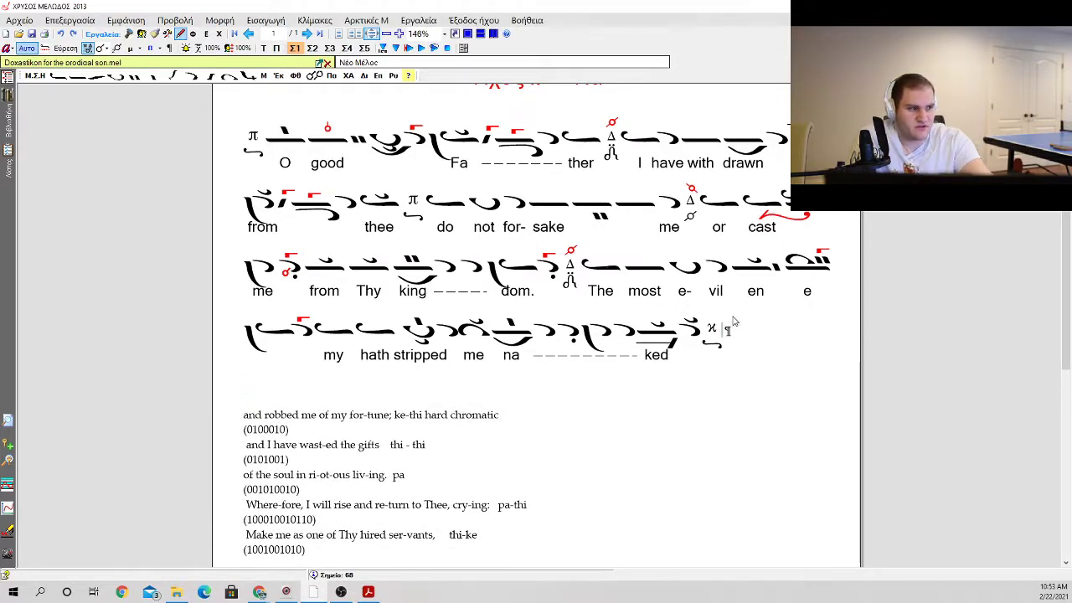
Step: Review the neumes of the finished phrase "The most evil enemy hath stripped me naked"
{"action": "left_click", "coordinate": [783, 270]}
{"action": "left_click", "coordinate": [795, 268]}
{"action": "key", "text": "b"}
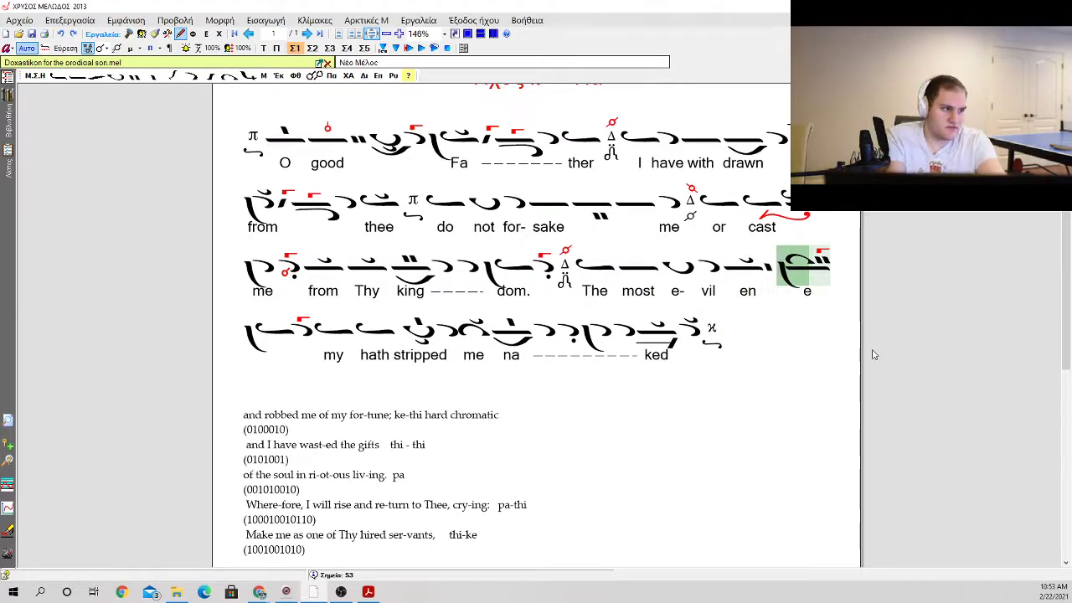
{"action": "left_click", "coordinate": [729, 378]}
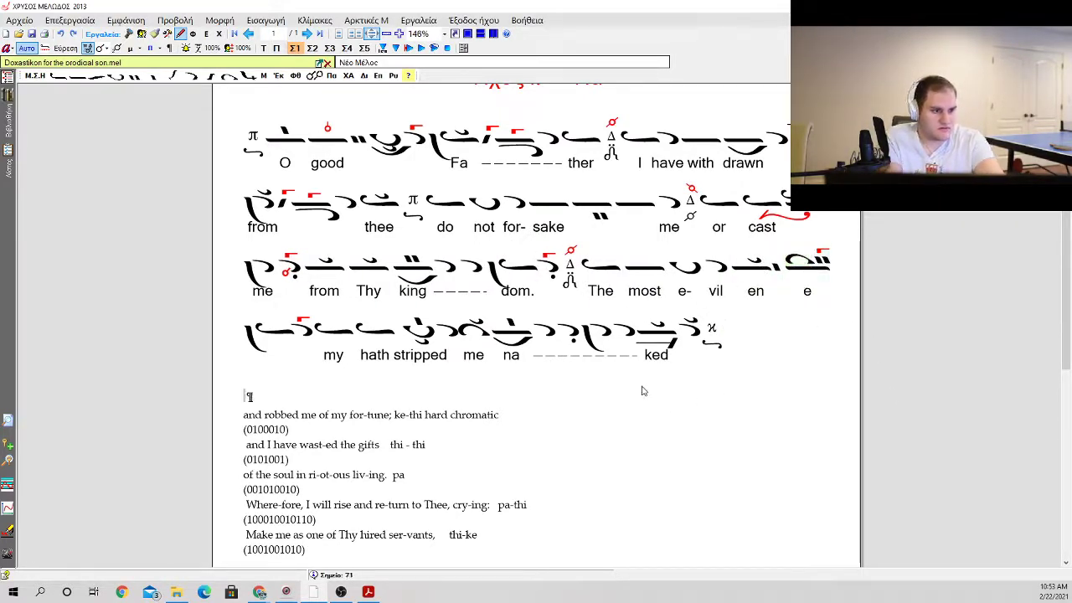
{"action": "left_click", "coordinate": [270, 340]}
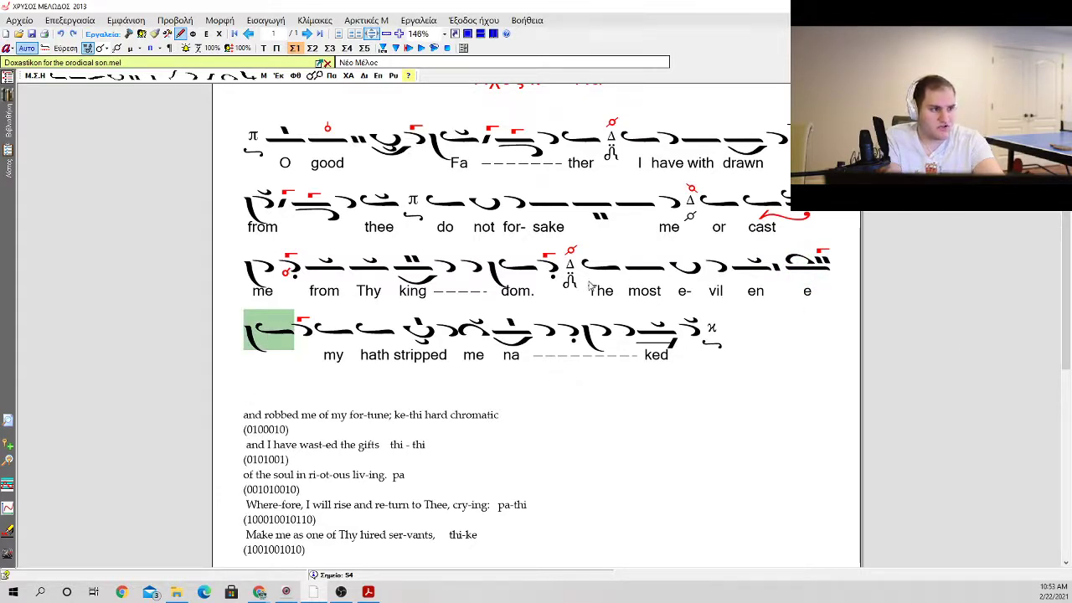
{"action": "left_click", "coordinate": [656, 330]}
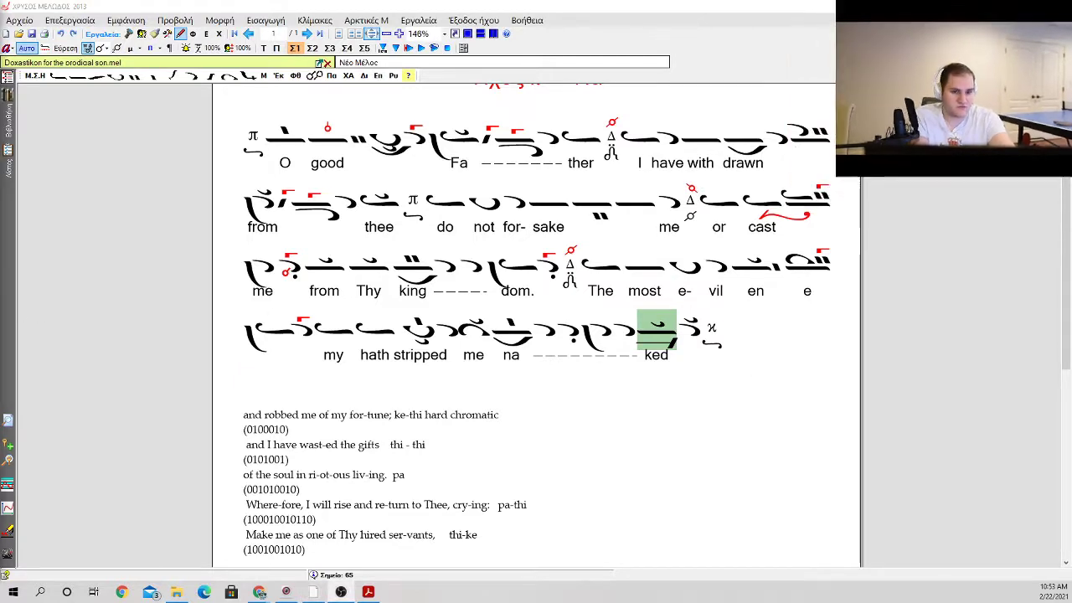
{"action": "scroll", "coordinate": [429, 406], "scroll_direction": "down", "scroll_amount": 2}
{"action": "left_click", "coordinate": [389, 302]}
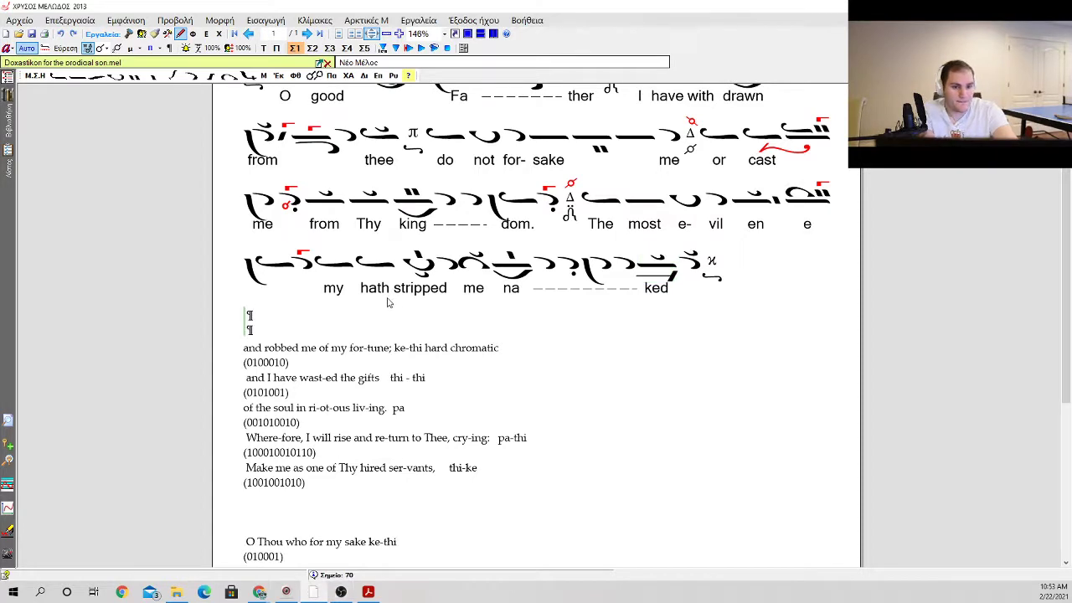
{"action": "left_click", "coordinate": [735, 266]}
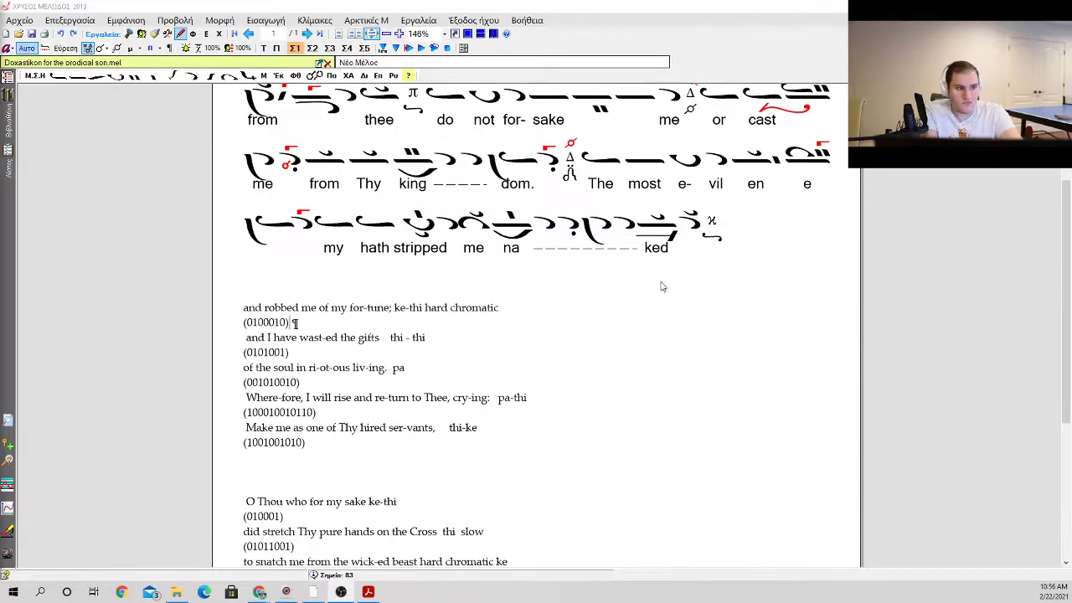
{"action": "left_click", "coordinate": [579, 263]}
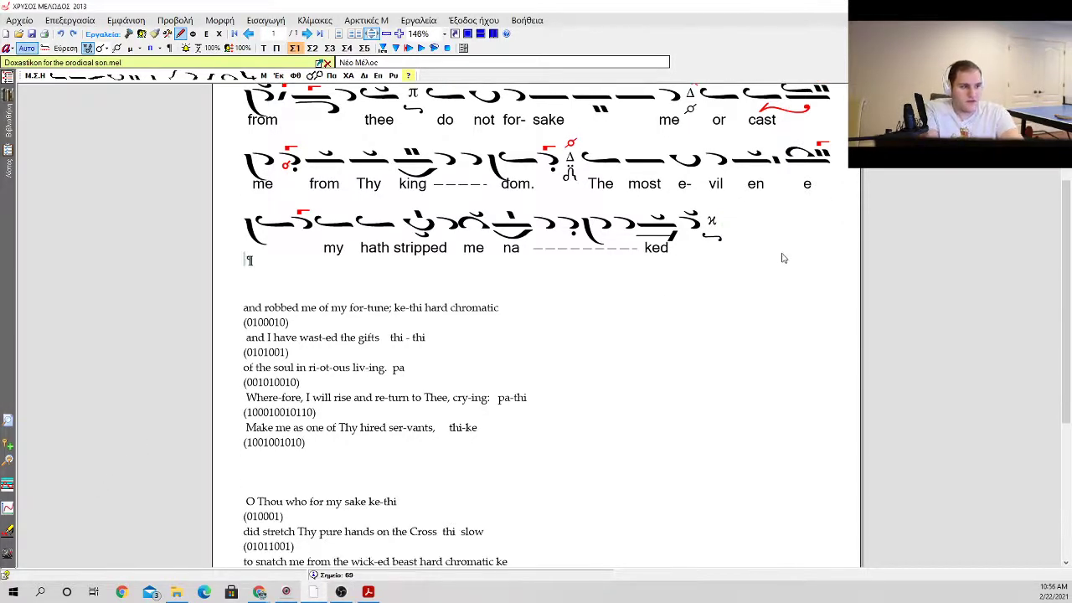
Step: Try an apostrophos and an ison as the opening neume after the martyria of "naked"
{"action": "left_click", "coordinate": [752, 232]}
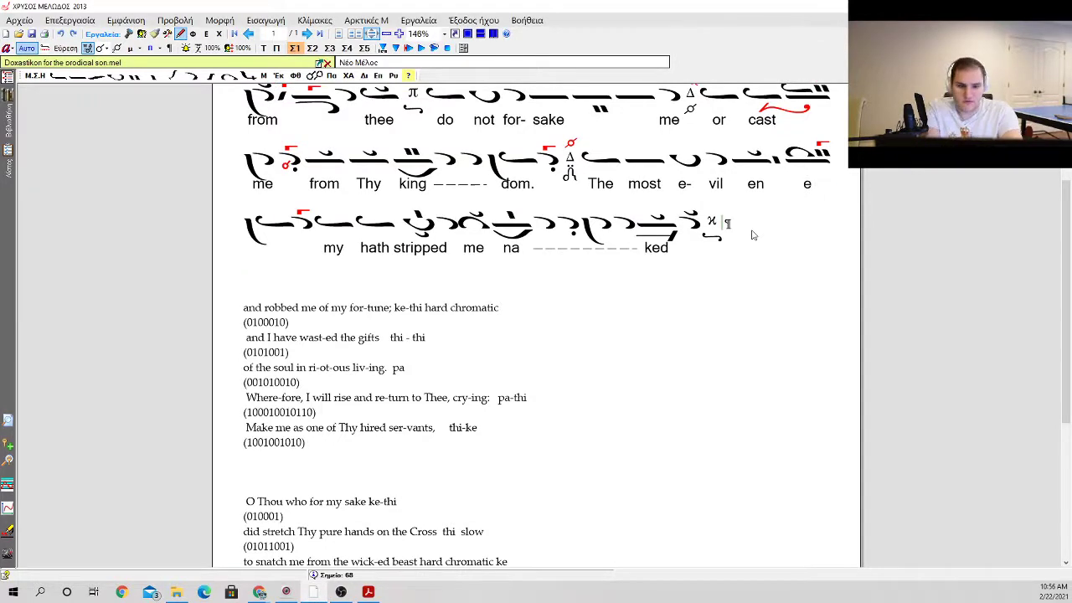
{"action": "type", "text": "j"}
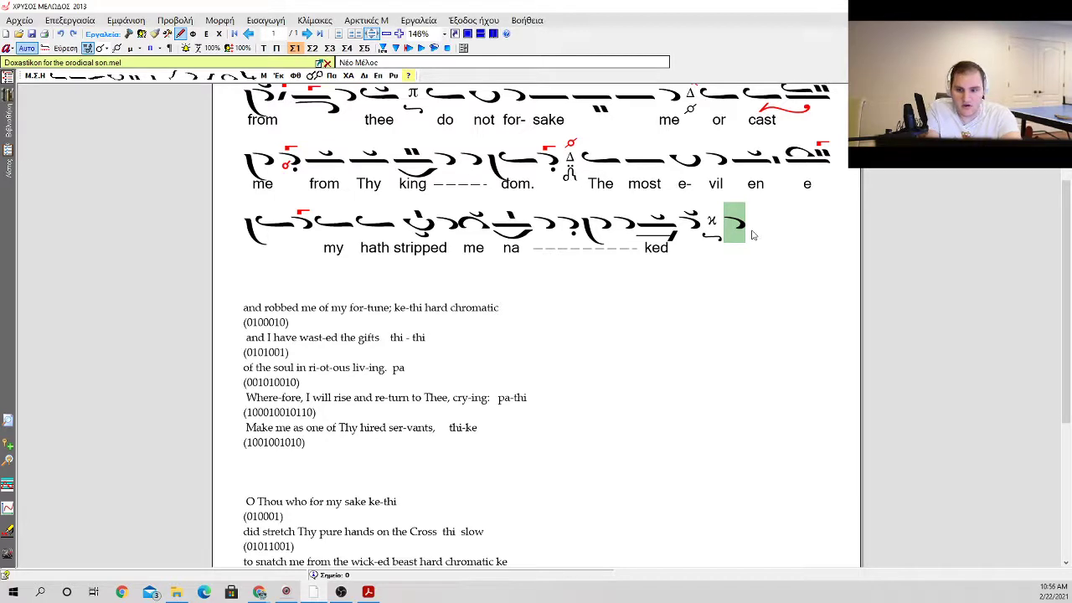
{"action": "key", "text": "BackSpace"}
{"action": "key", "text": "i"}
{"action": "key", "text": "i"}
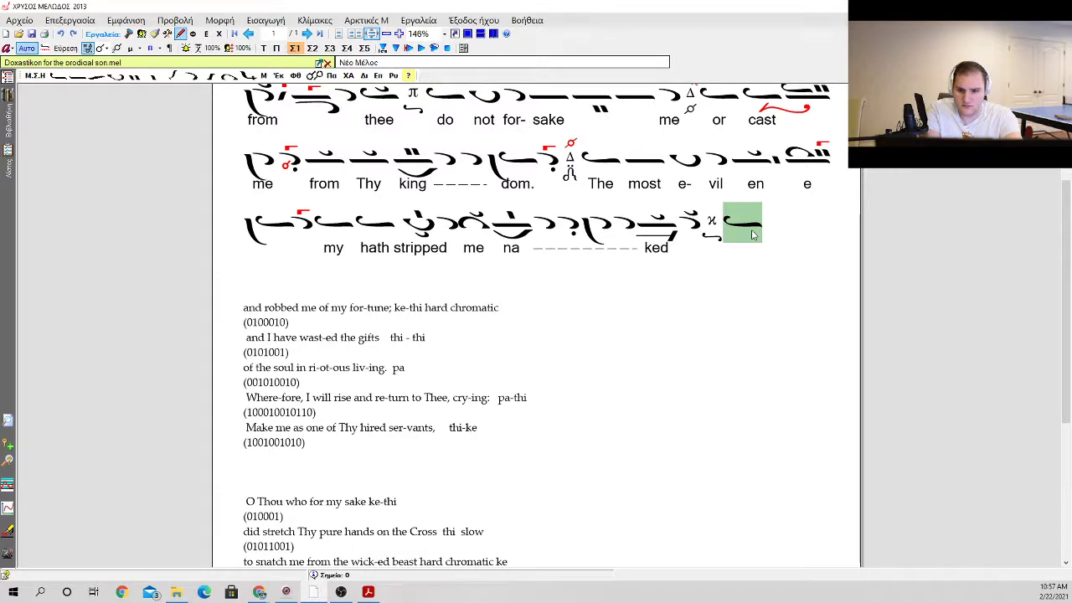
{"action": "key", "text": "BackSpace"}
{"action": "key", "text": "a"}
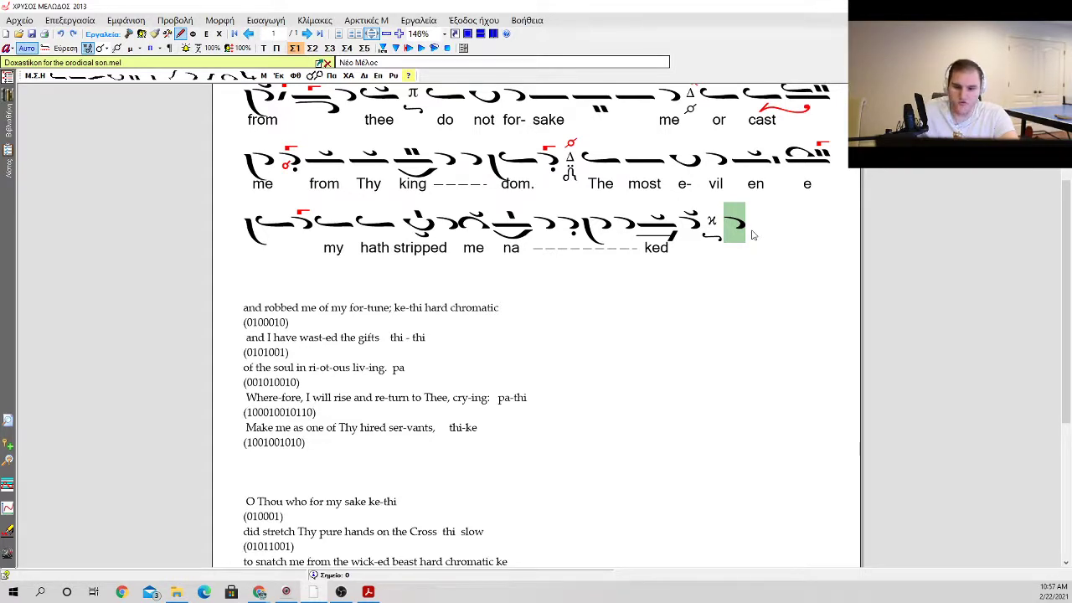
{"action": "key", "text": "BackSpace"}
Step: Add an oligon with a klasma above after the martyria that closes "naked"
{"action": "key", "text": "o"}
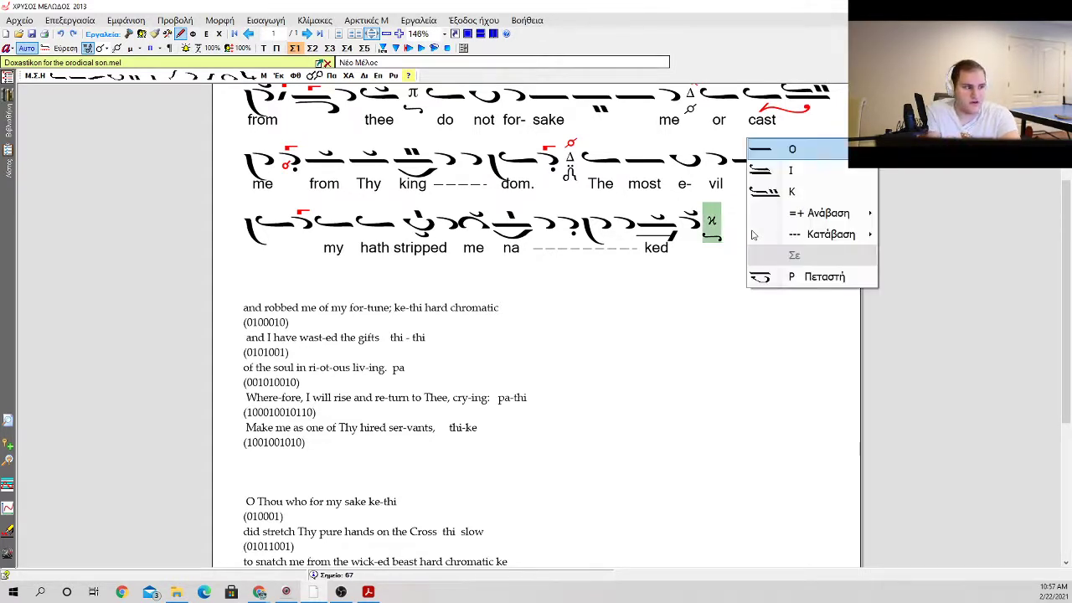
{"action": "key", "text": "o"}
{"action": "key", "text": "k"}
{"action": "key", "text": "1"}
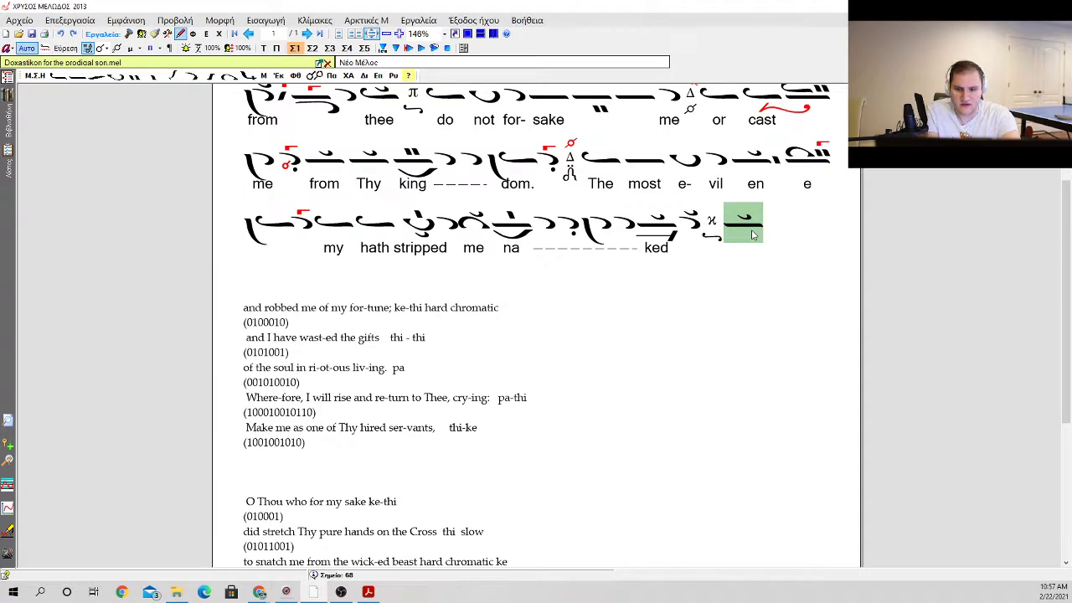
Step: Add an elaphron with a vareia after the new oligon
{"action": "key", "text": "e"}
{"action": "key", "text": "Escape"}
{"action": "key", "text": "e"}
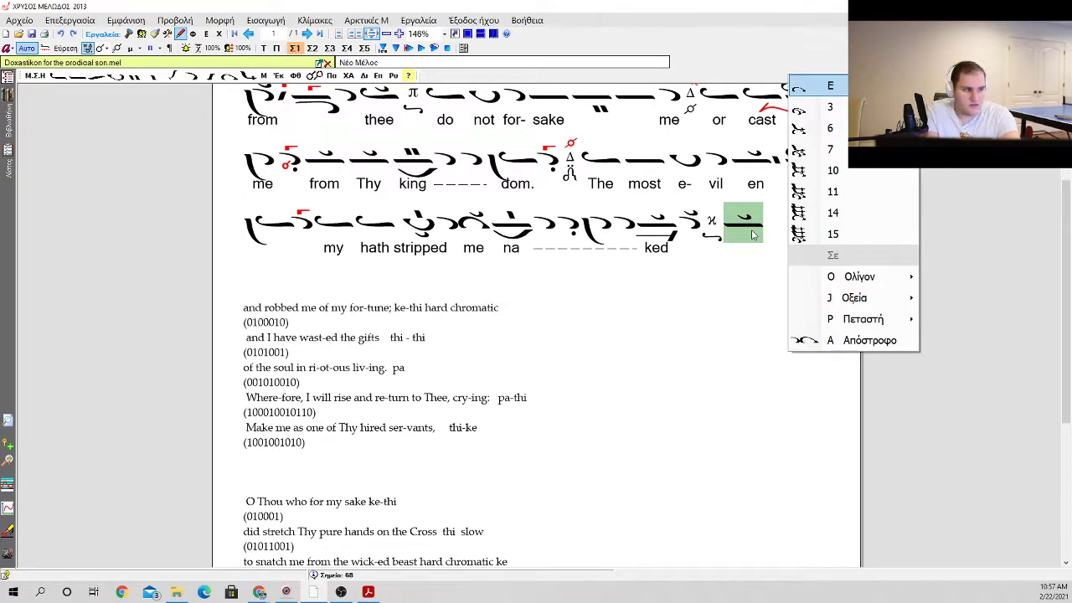
{"action": "key", "text": "Down"}
{"action": "key", "text": "Down"}
{"action": "key", "text": "Up"}
{"action": "key", "text": "Up"}
{"action": "key", "text": "Return"}
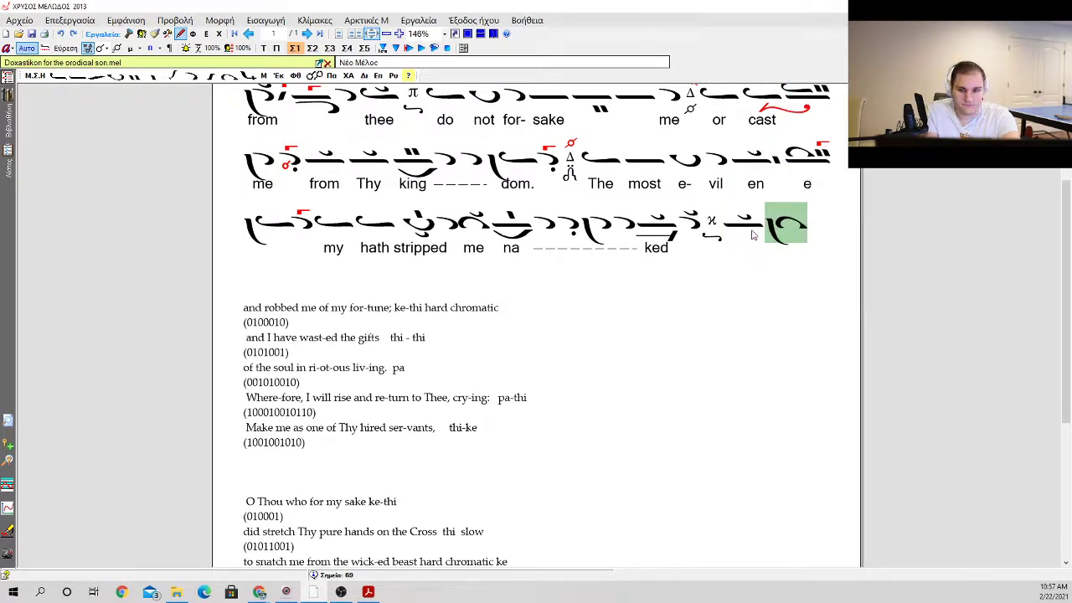
Step: Add an apostrophos with a gorgon after the elaphron with the vareia
{"action": "key", "text": "a"}
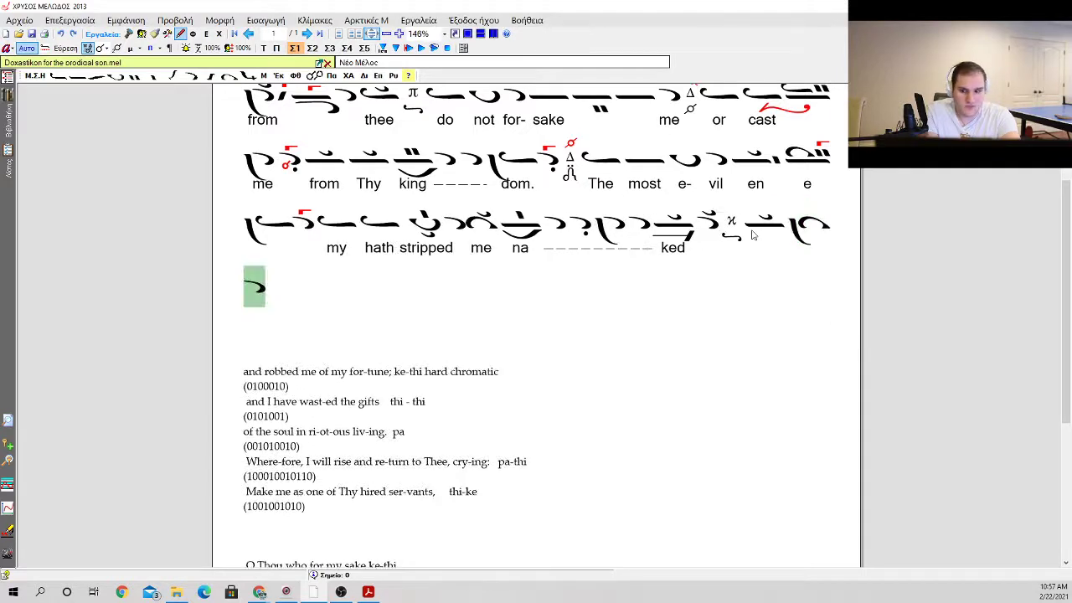
{"action": "key", "text": "g"}
{"action": "key", "text": "Return"}
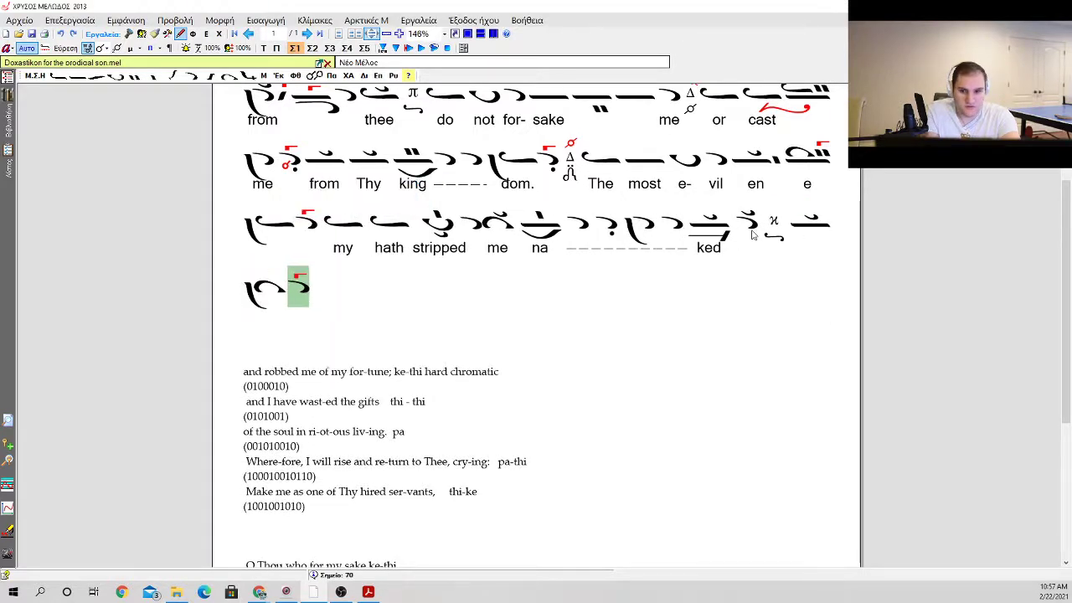
Step: Add a plain oligon, followed by an oligon with kentemata above and a psifiston (Ψηφιστό) below
{"action": "key", "text": "o"}
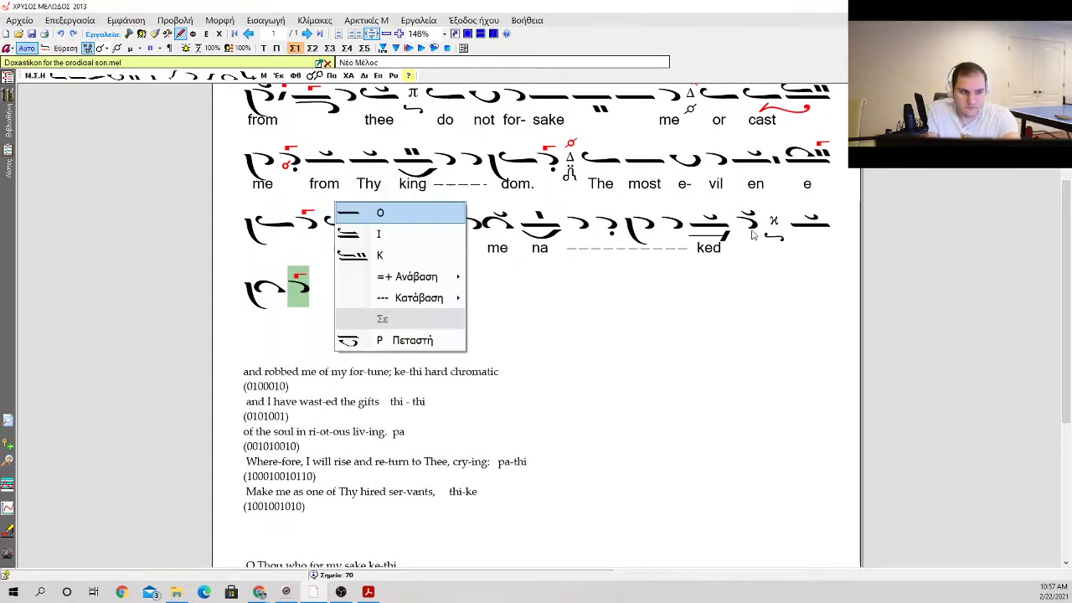
{"action": "key", "text": "Return"}
{"action": "key", "text": "o"}
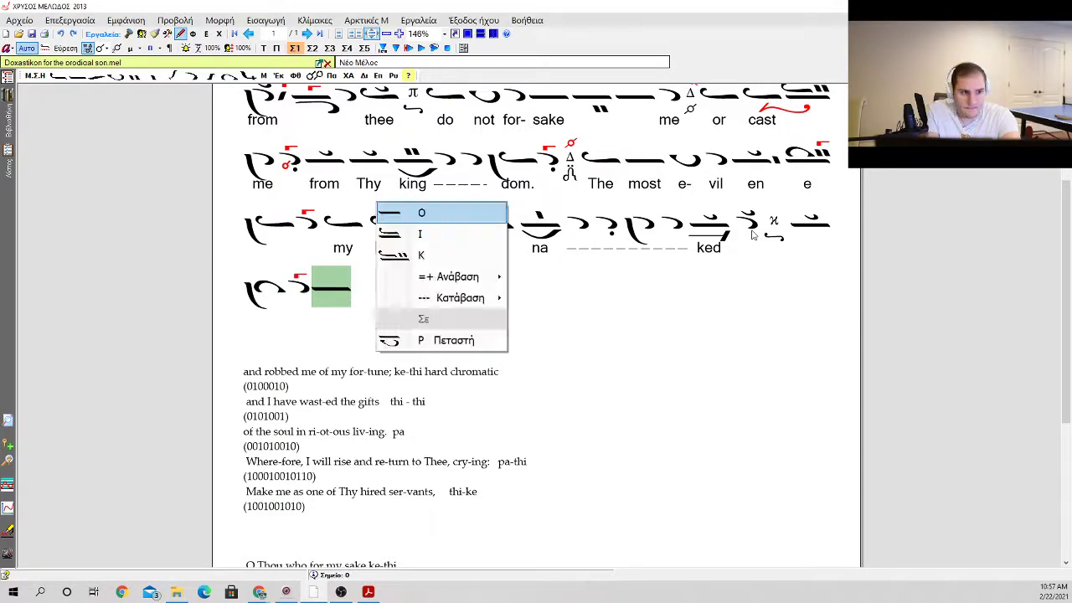
{"action": "key", "text": "Down"}
{"action": "key", "text": "Down"}
{"action": "key", "text": "Down"}
{"action": "key", "text": "Right"}
{"action": "key", "text": "Down"}
{"action": "key", "text": "Down"}
{"action": "key", "text": "Up"}
{"action": "key", "text": "Up"}
{"action": "key", "text": "Return"}
{"action": "key", "text": "b"}
{"action": "key", "text": "Down"}
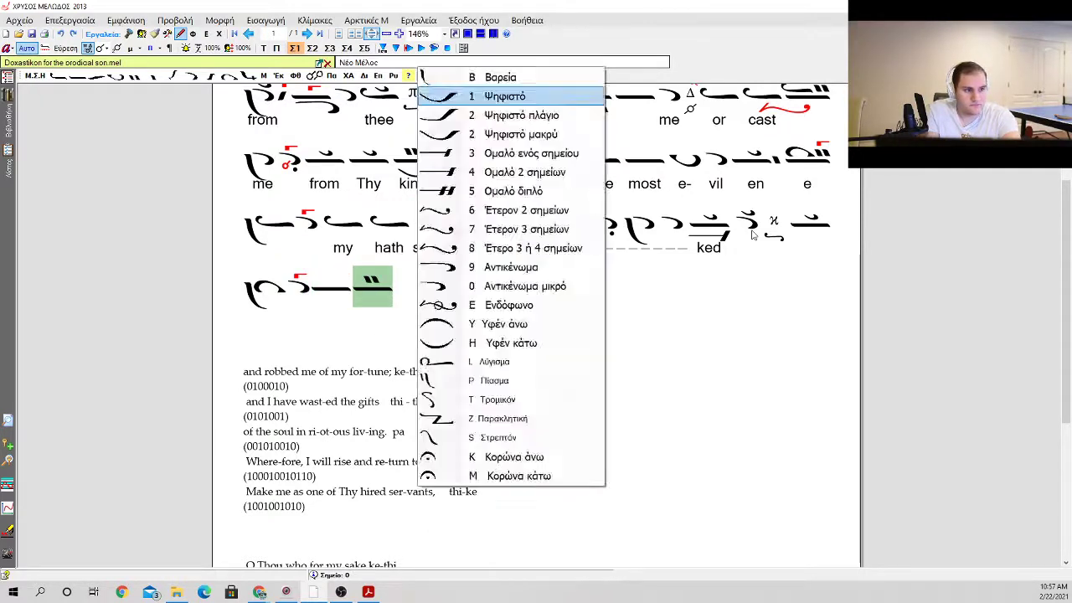
{"action": "key", "text": "Return"}
Step: Add three apostrophoi followed by kentemata after the oligon with the psifiston
{"action": "key", "text": "a"}
{"action": "key", "text": "a"}
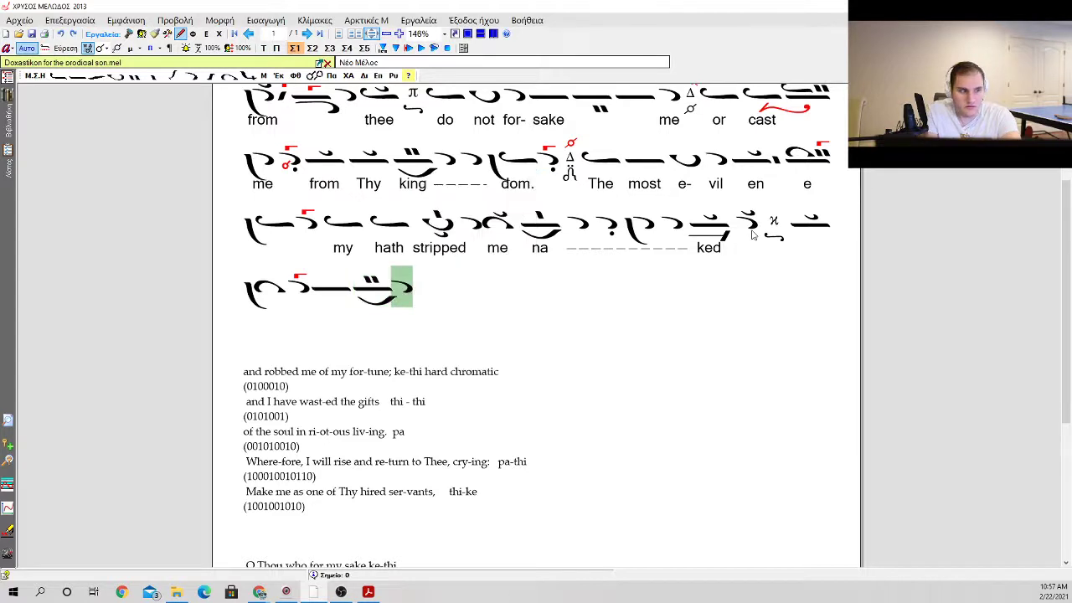
{"action": "key", "text": "a"}
{"action": "key", "text": "a"}
{"action": "key", "text": "a"}
{"action": "key", "text": "a"}
{"action": "key", "text": "o"}
{"action": "key", "text": "Escape"}
{"action": "key", "text": "k"}
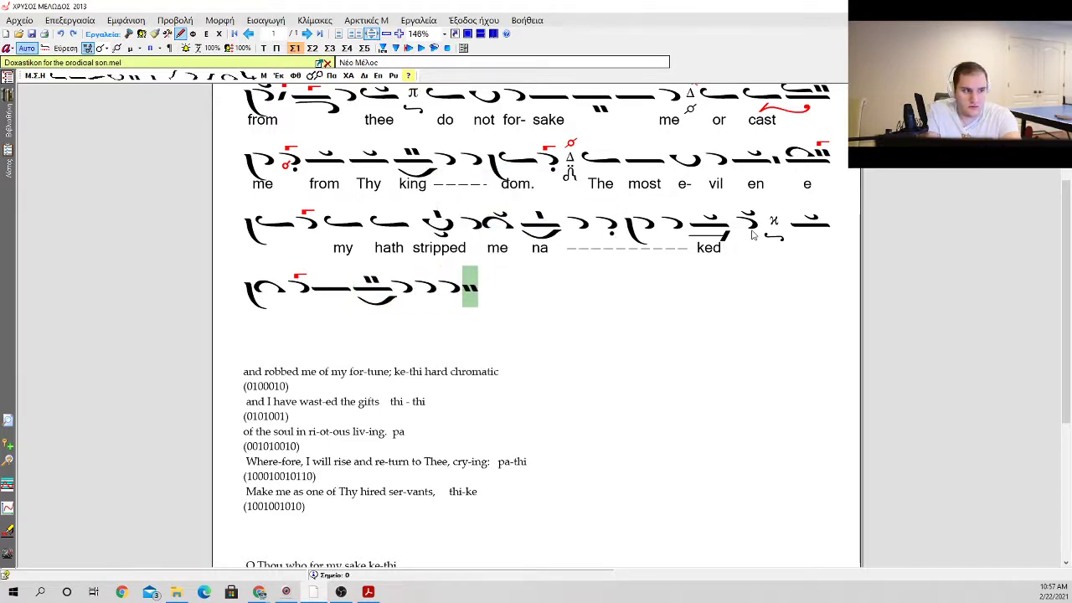
Step: Add an oligon carrying an ison and kentemata, with a gorgon above, at the end of the line
{"action": "key", "text": "i"}
{"action": "key", "text": "Down"}
{"action": "key", "text": "Down"}
{"action": "key", "text": "Down"}
{"action": "key", "text": "Right"}
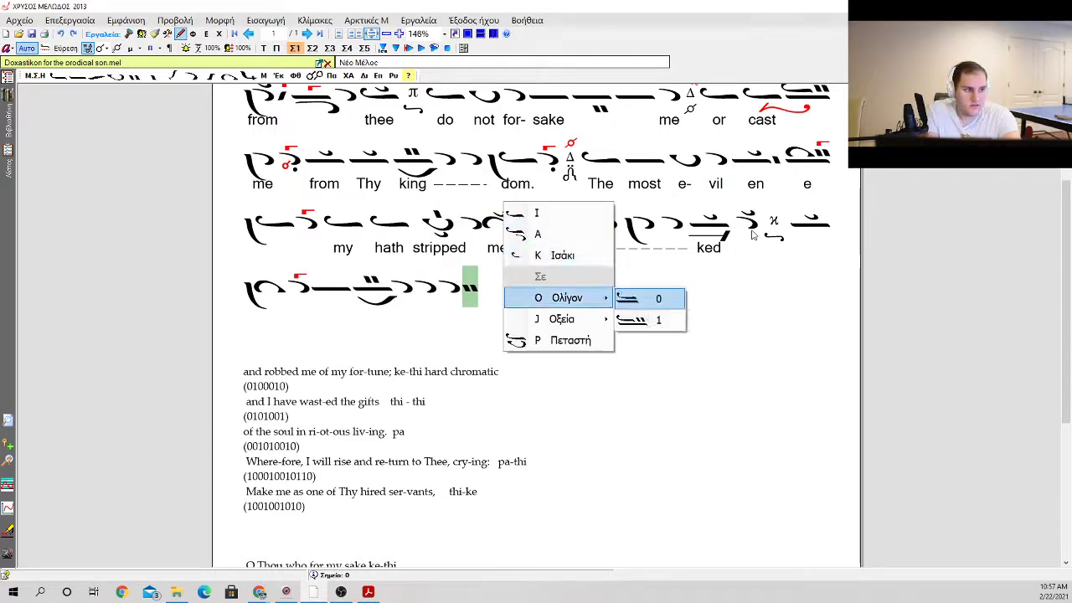
{"action": "key", "text": "Down"}
{"action": "key", "text": "Return"}
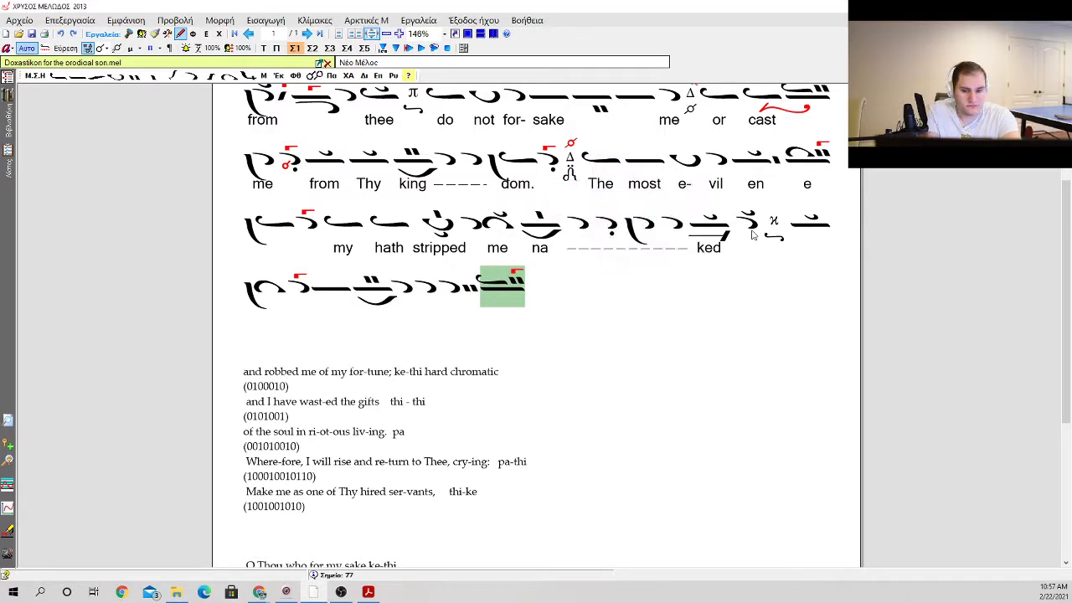
Step: Try single-dot placements before and on both sides of the last neume's gorgon
{"action": "key", "text": "."}
{"action": "key", "text": "Return"}
{"action": "key", "text": "Down"}
{"action": "key", "text": "Up"}
{"action": "key", "text": "Return"}
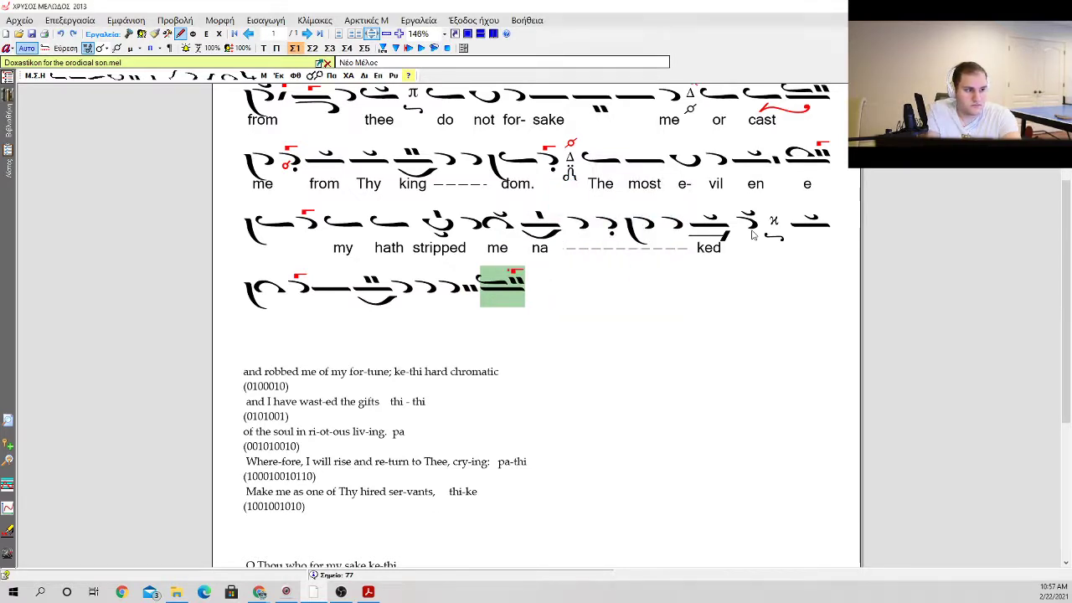
{"action": "key", "text": "."}
{"action": "key", "text": "Down"}
{"action": "key", "text": "Return"}
{"action": "key", "text": "Return"}
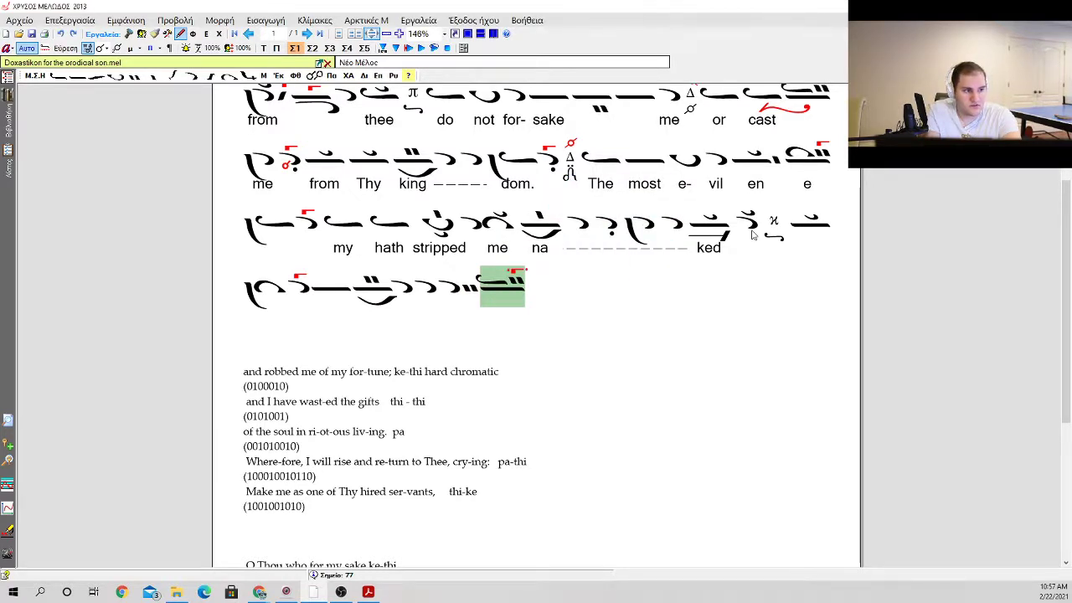
{"action": "key", "text": "."}
{"action": "key", "text": "Return"}
{"action": "key", "text": "Return"}
{"action": "key", "text": "."}
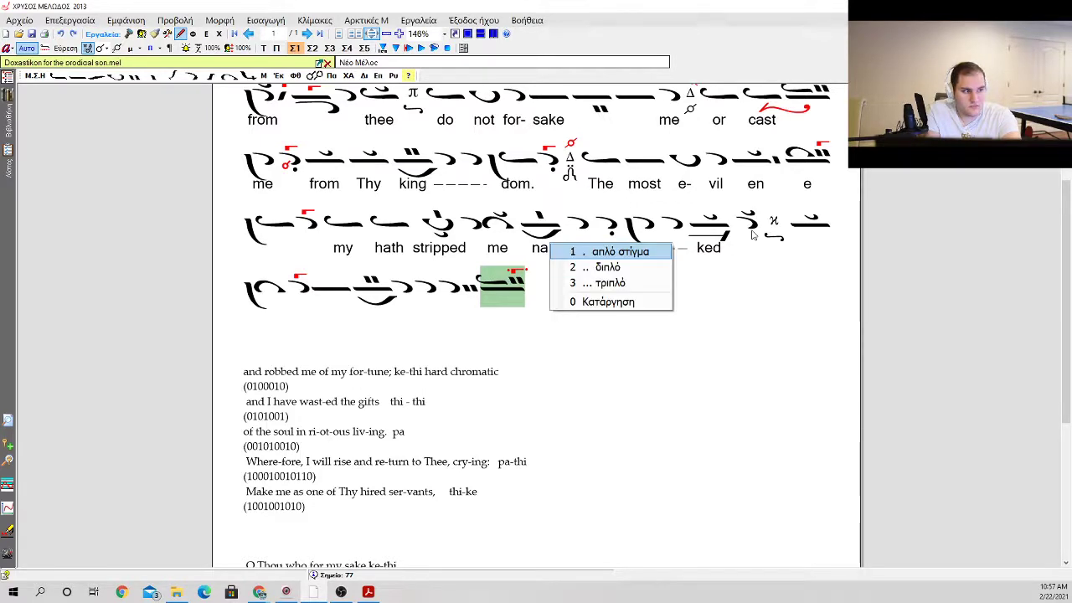
{"action": "key", "text": "Down"}
{"action": "key", "text": "Return"}
{"action": "key", "text": "Return"}
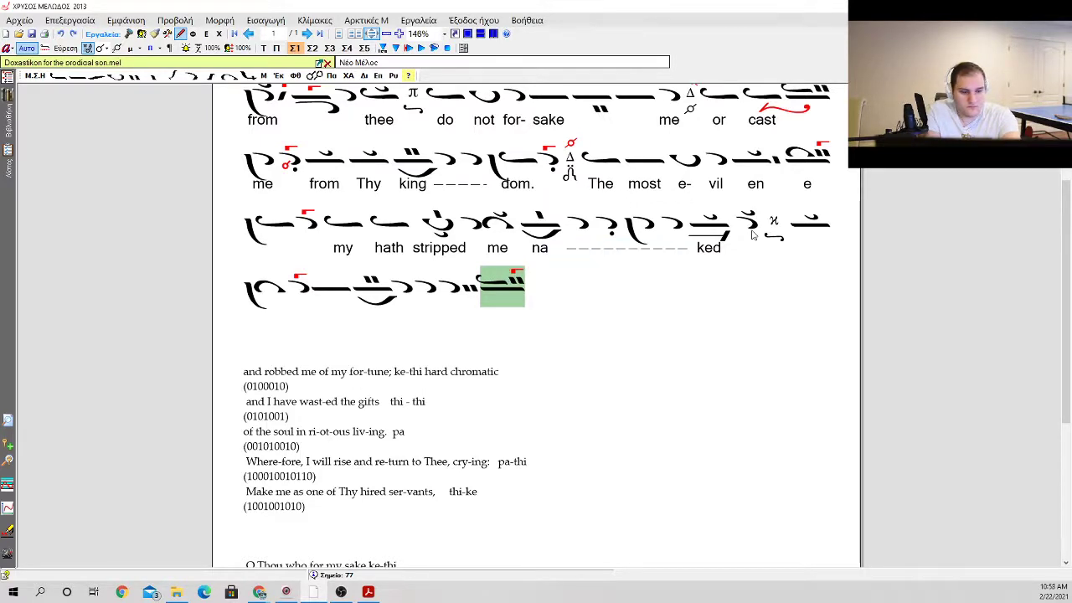
Step: Try a double dot before the gorgon of the last neume
{"action": "key", "text": "."}
{"action": "key", "text": "Return"}
{"action": "key", "text": "Return"}
{"action": "key", "text": "."}
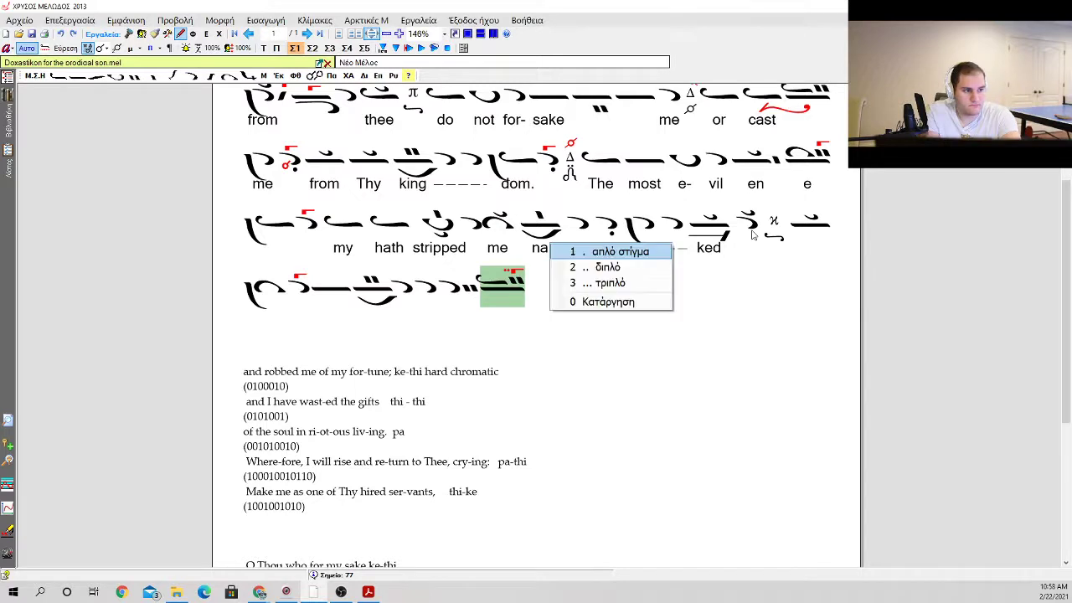
{"action": "key", "text": "Down"}
{"action": "key", "text": "Up"}
Step: Put a single dot after the gorgon on the last neume
{"action": "key", "text": "Return"}
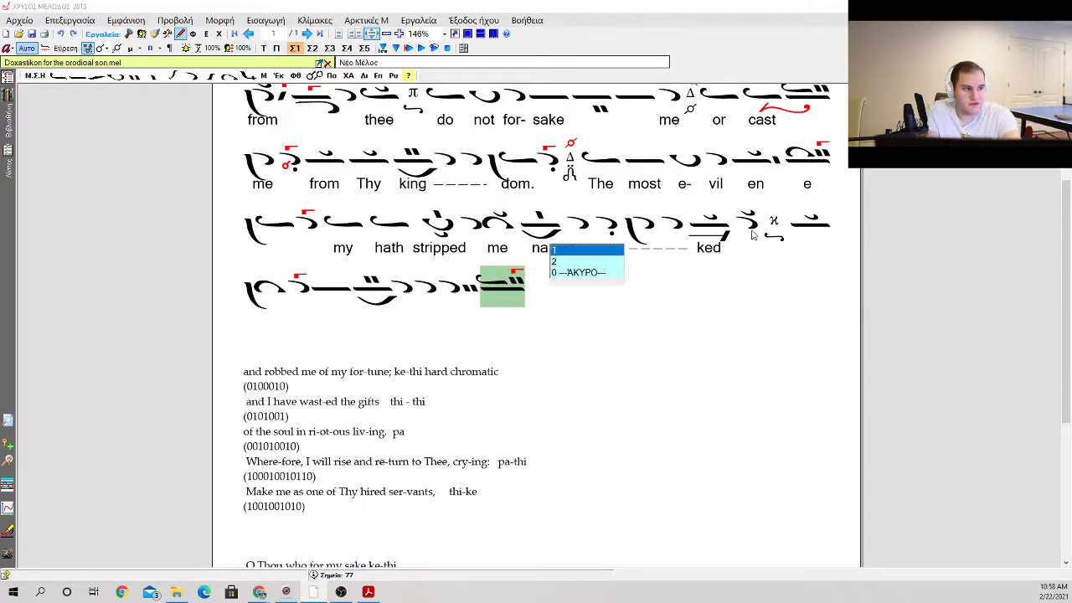
{"action": "key", "text": "Return"}
{"action": "key", "text": "."}
{"action": "key", "text": "Return"}
{"action": "key", "text": "Return"}
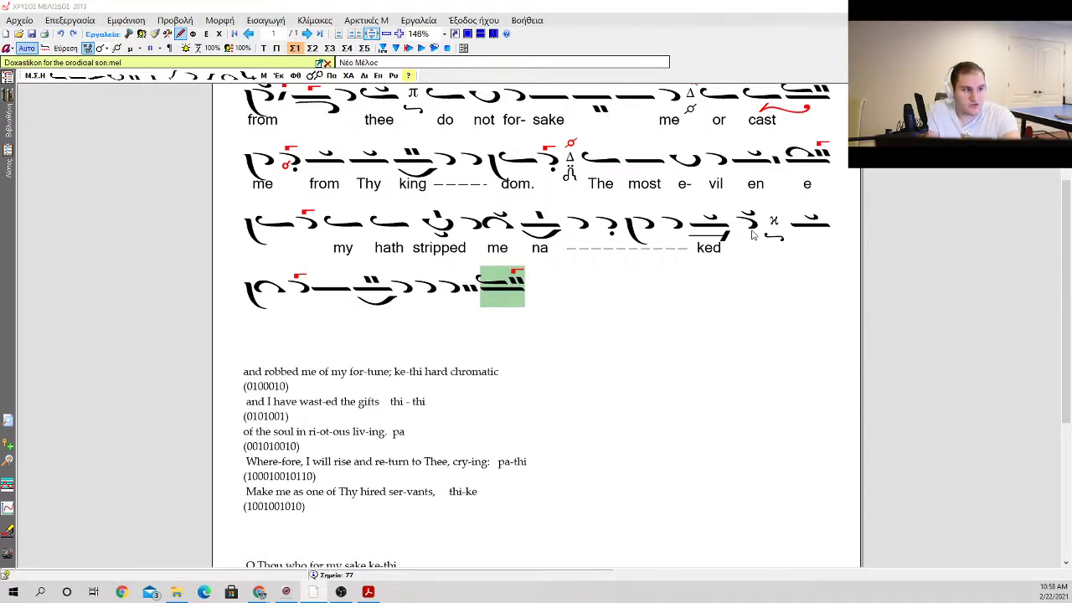
{"action": "key", "text": "Return"}
Step: Insert an ison between the martyria closing "naked" and the oligon with the klasma
{"action": "key", "text": "Left"}
{"action": "key", "text": "Left"}
{"action": "key", "text": "Left"}
{"action": "key", "text": "Left"}
{"action": "key", "text": "Left"}
{"action": "key", "text": "Left"}
{"action": "key", "text": "Left"}
{"action": "key", "text": "Left"}
{"action": "key", "text": "Left"}
{"action": "key", "text": "Left"}
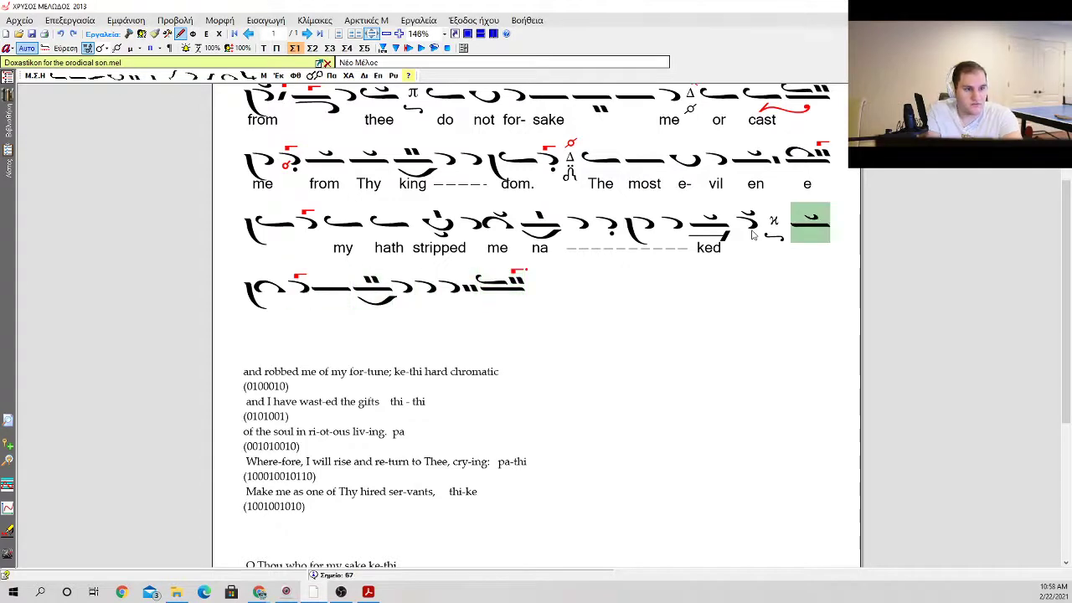
{"action": "key", "text": "Left"}
{"action": "key", "text": "Left"}
{"action": "key", "text": "Right"}
{"action": "key", "text": "Right"}
{"action": "key", "text": "Left"}
{"action": "key", "text": "0"}
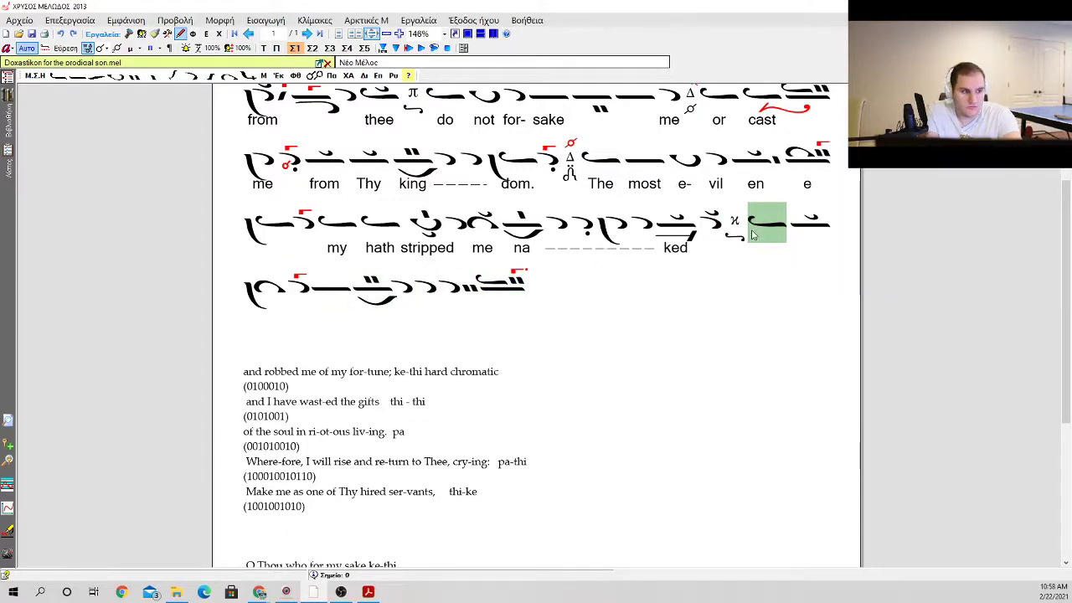
{"action": "key", "text": "Right"}
{"action": "key", "text": "Left"}
Step: Enter the lyrics "and" under the inserted ison and "robbed" under the following oligon
{"action": "key", "text": "Return"}
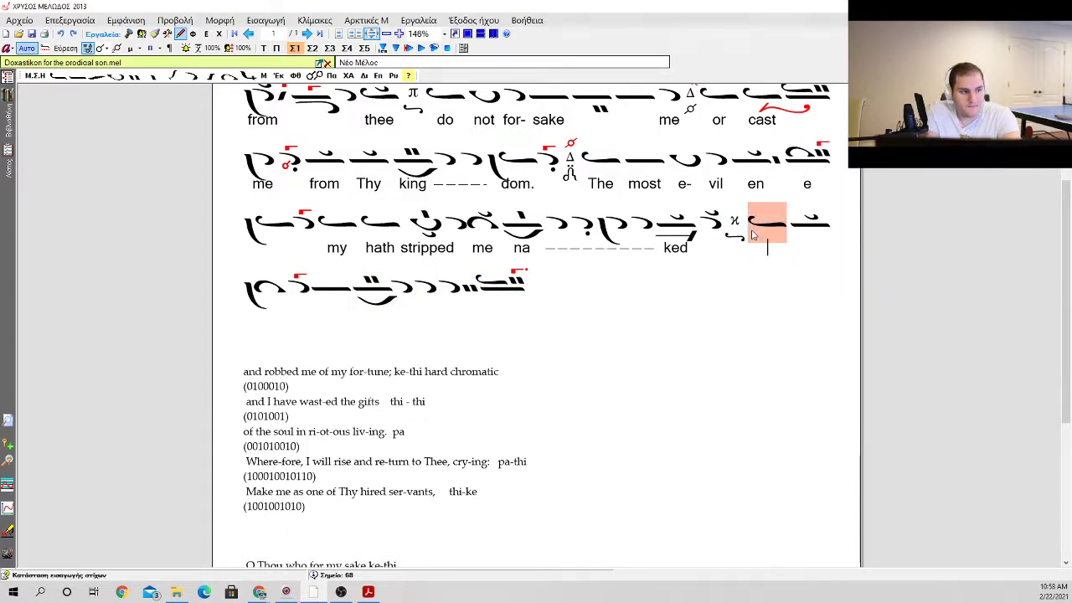
{"action": "type", "text": "and Ro"}
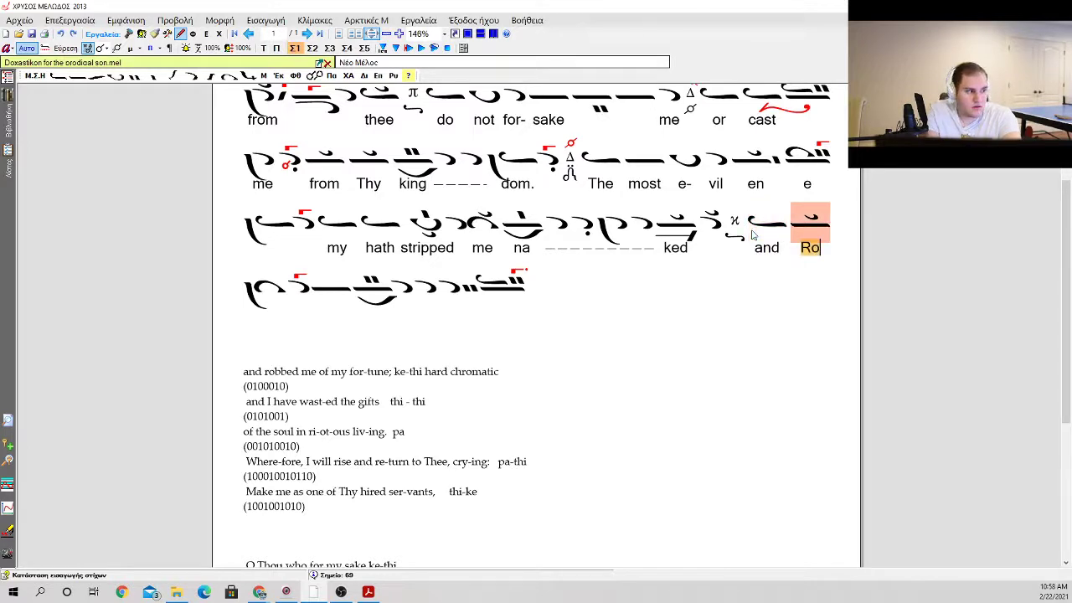
{"action": "key", "text": "BackSpace"}
{"action": "key", "text": "BackSpace"}
{"action": "type", "text": "robbed "}
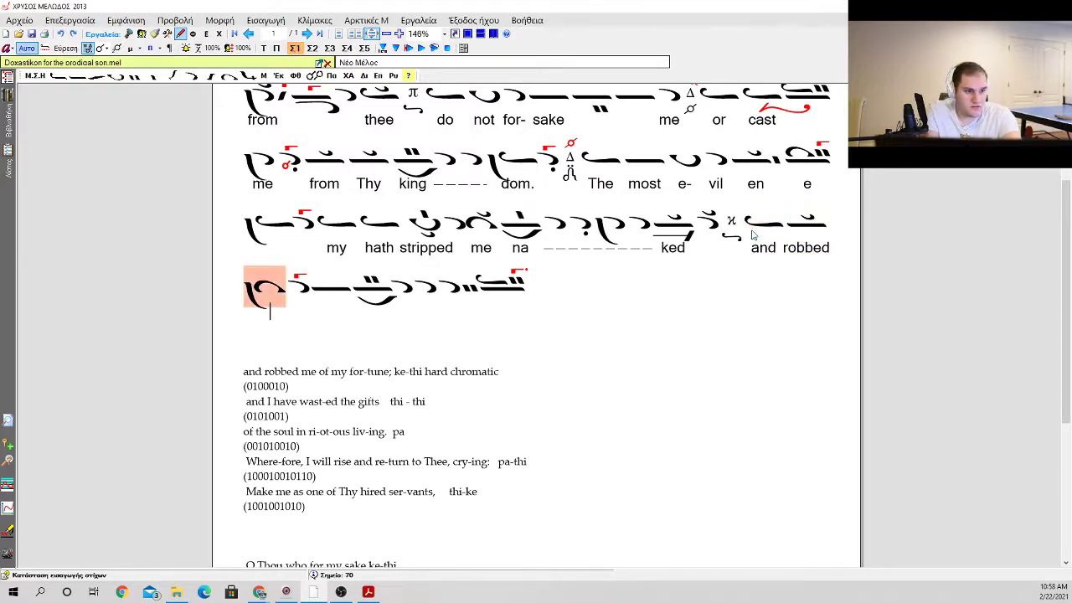
{"action": "type", "text": "me of"}
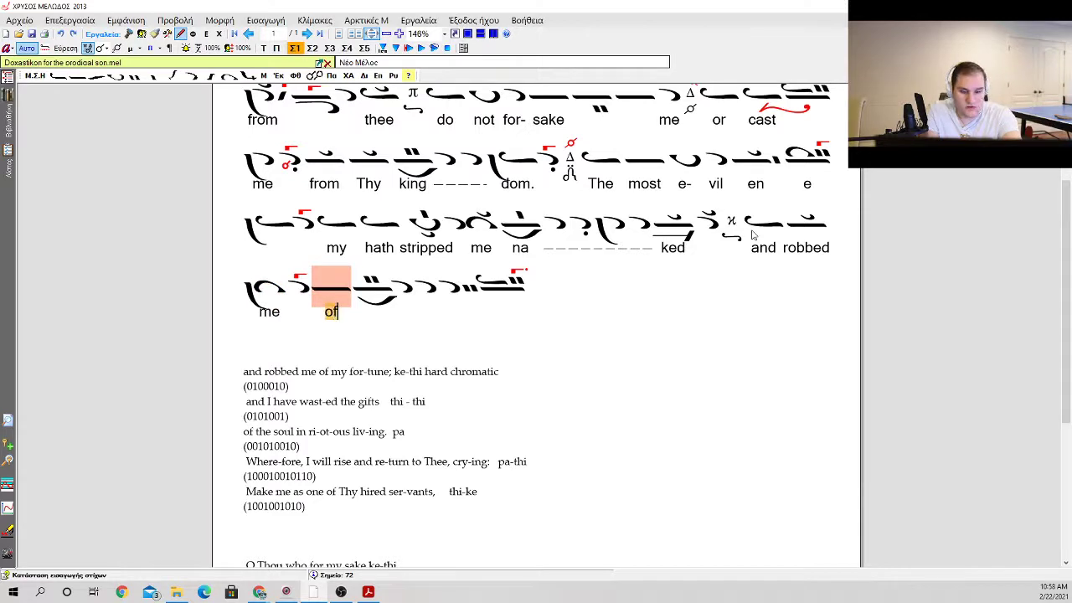
Step: Enter the lyrics "me" under the elaphron, "of" under the psifiston neume and "my" under the third apostrophos
{"action": "key", "text": "BackSpace"}
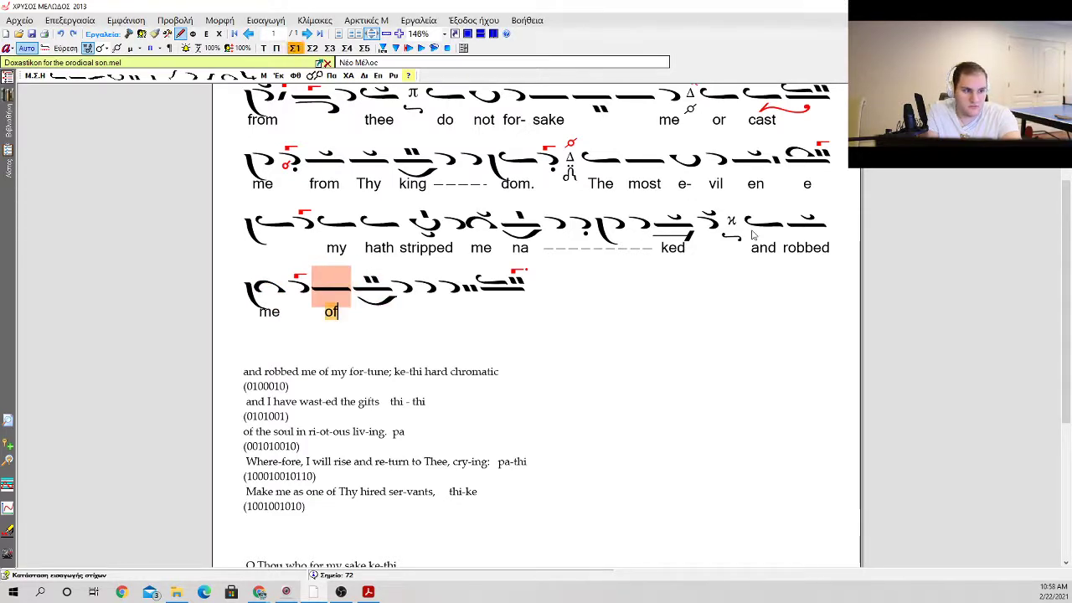
{"action": "key", "text": "BackSpace"}
{"action": "key", "text": "BackSpace"}
{"action": "type", "text": "of"}
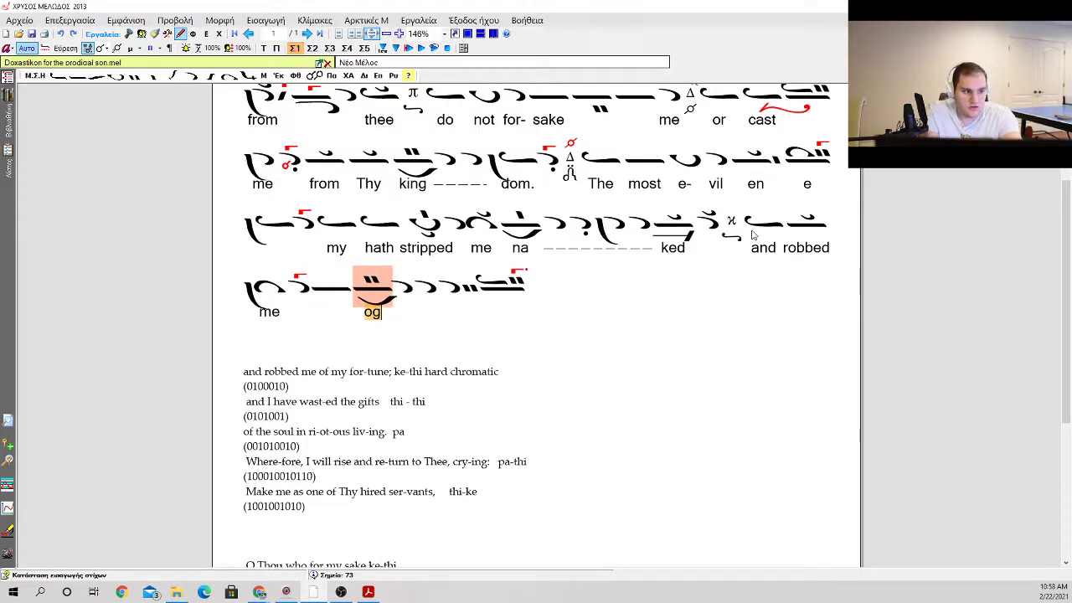
{"action": "type", "text": "   m"}
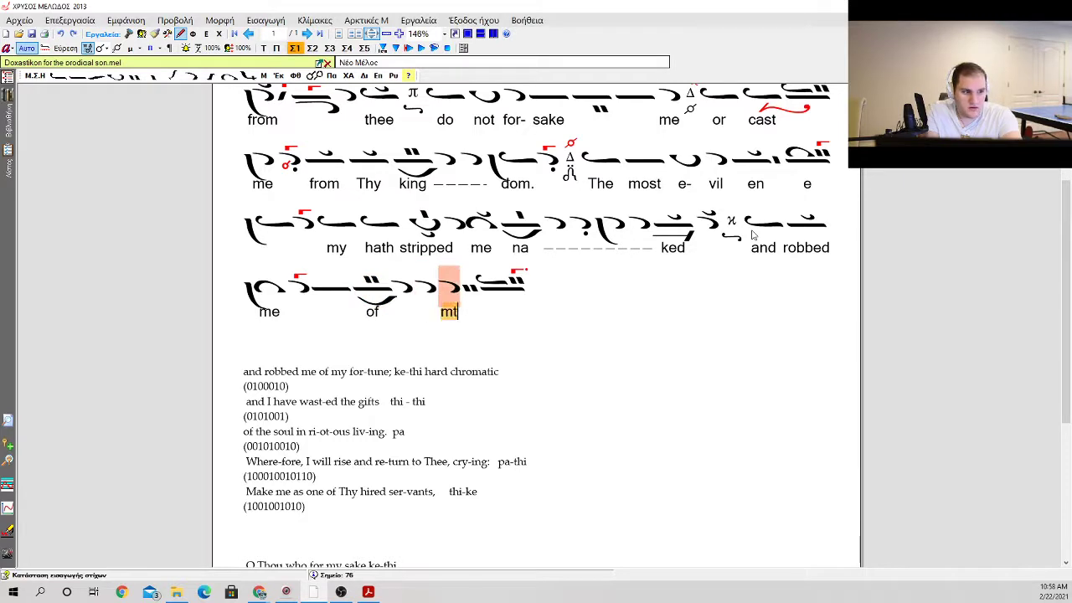
{"action": "type", "text": "y fou"}
{"action": "key", "text": "BackSpace"}
{"action": "key", "text": "BackSpace"}
{"action": "key", "text": "BackSpace"}
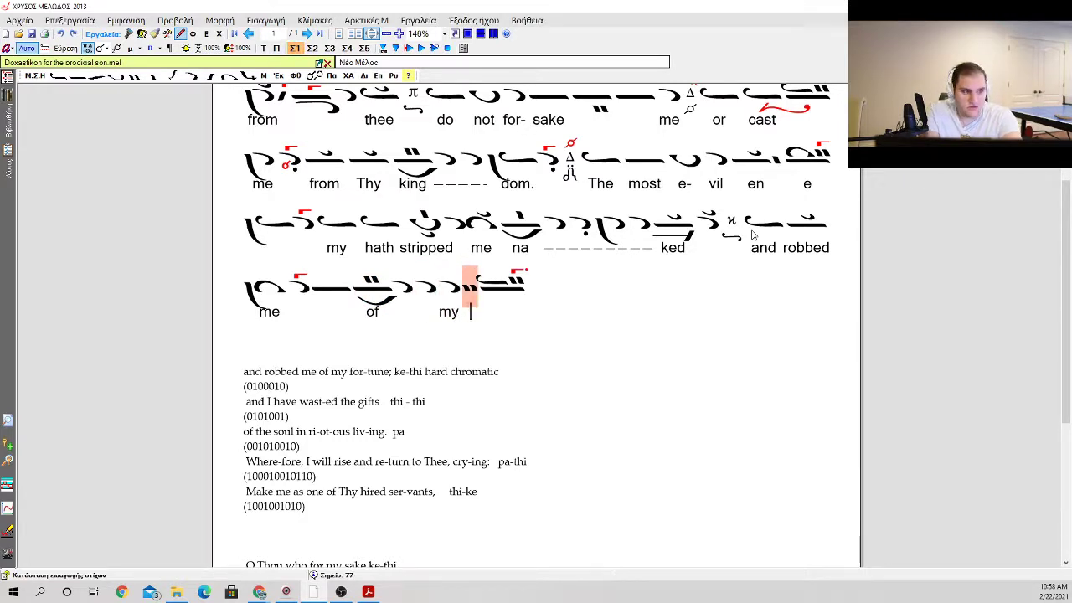
{"action": "key", "text": "Escape"}
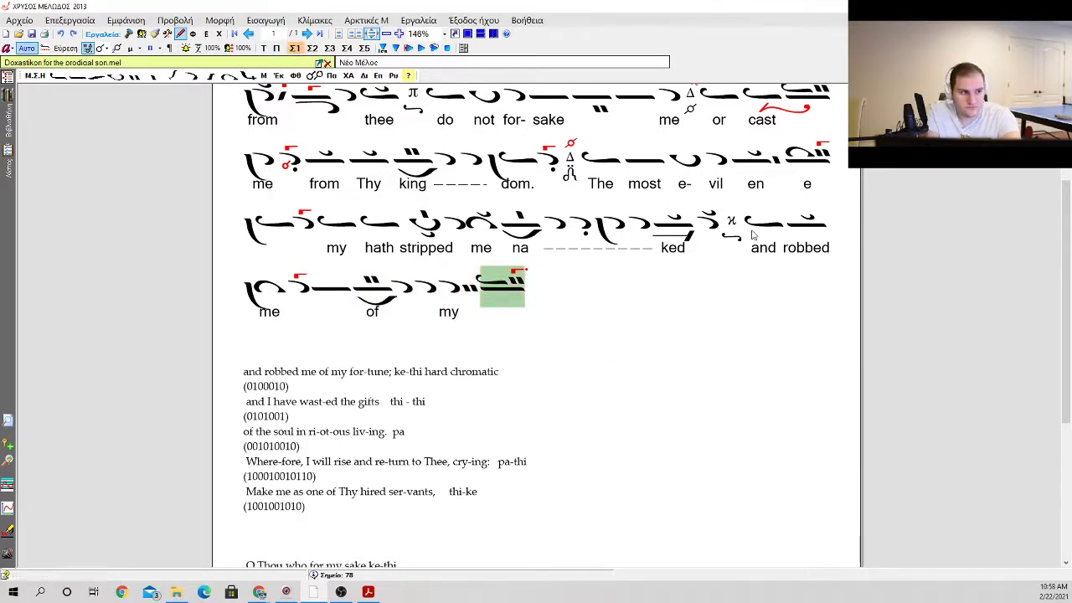
Step: Append an ison with a vareia, an apostrophos and another ison with a vareia to the phrase
{"action": "key", "text": "0"}
{"action": "key", "text": "b"}
{"action": "key", "text": "q"}
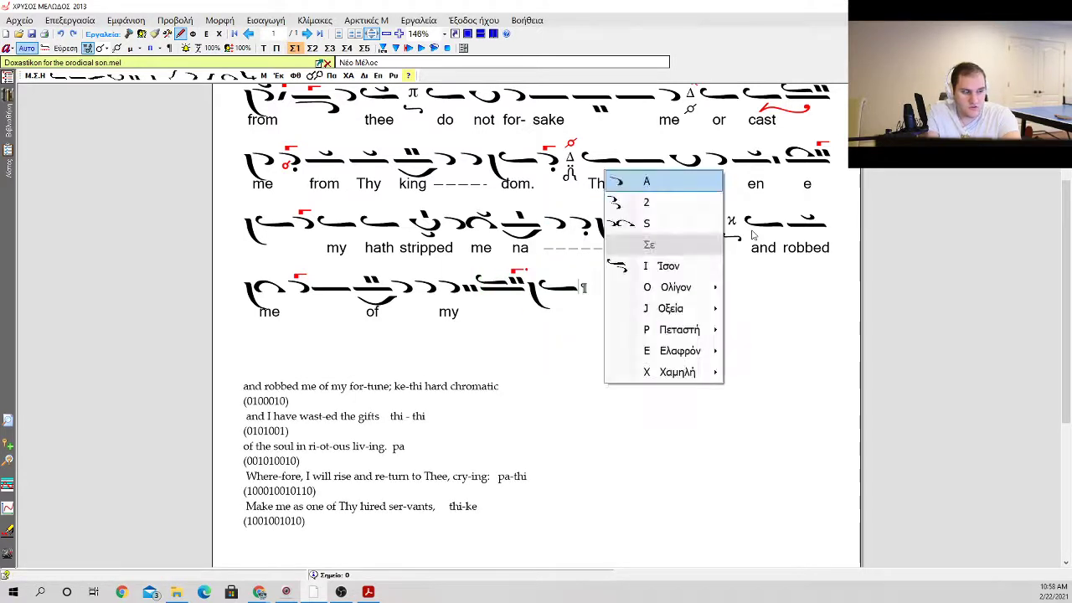
{"action": "key", "text": "a"}
{"action": "key", "text": "0"}
{"action": "key", "text": "b"}
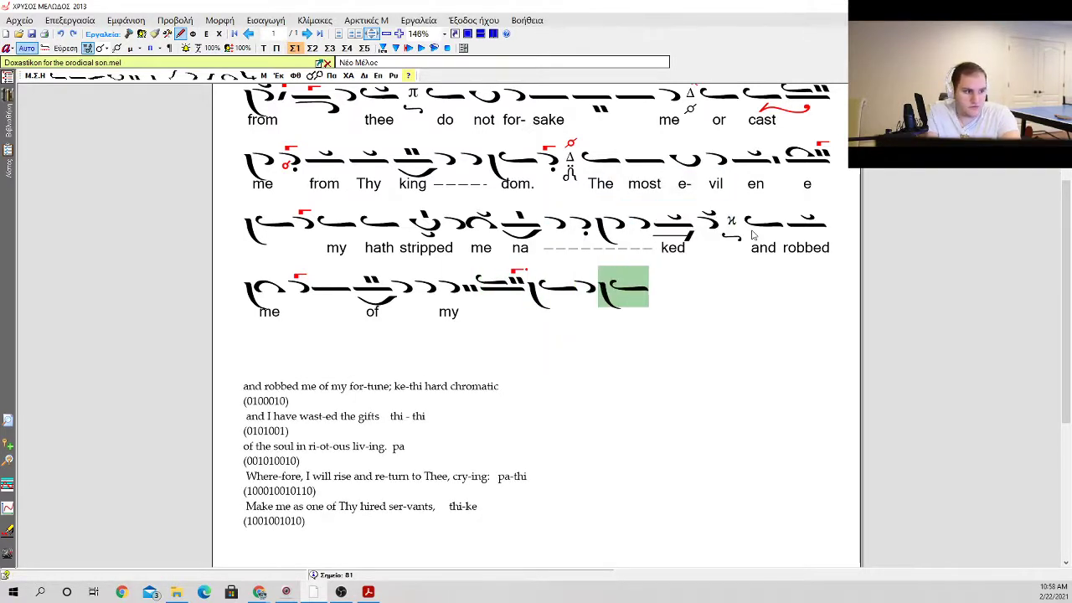
Step: Add a gorgon to the apostrophos between the two isons
{"action": "key", "text": "Left"}
{"action": "key", "text": "g"}
{"action": "key", "text": "Return"}
{"action": "key", "text": "Down"}
{"action": "key", "text": "Return"}
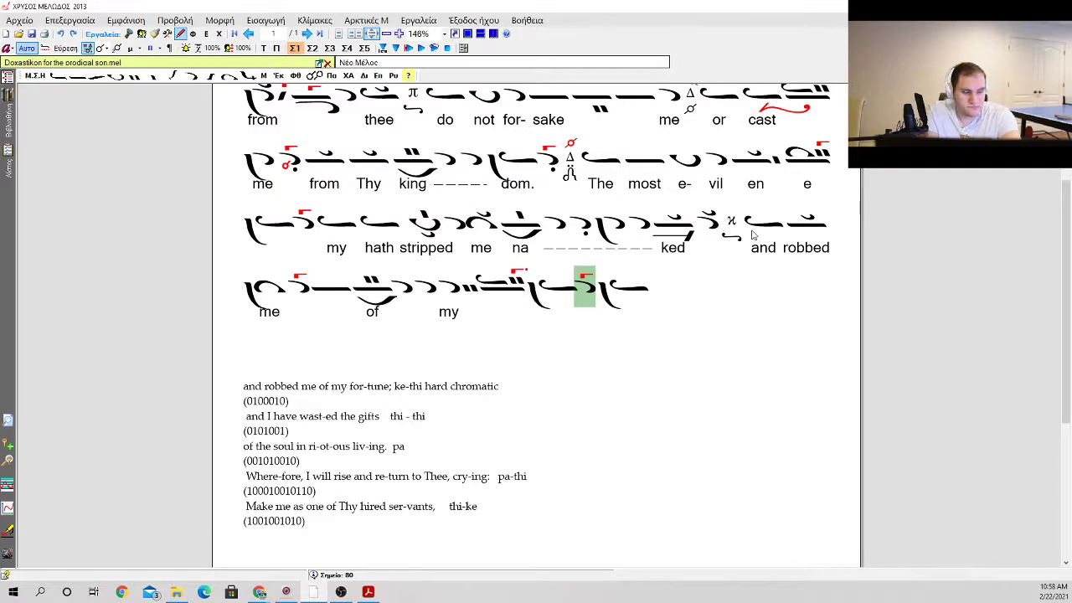
Step: Replace the vareia on the final ison with a klasma and close the phrase with the martyria Δ
{"action": "key", "text": "Right"}
{"action": "key", "text": "b"}
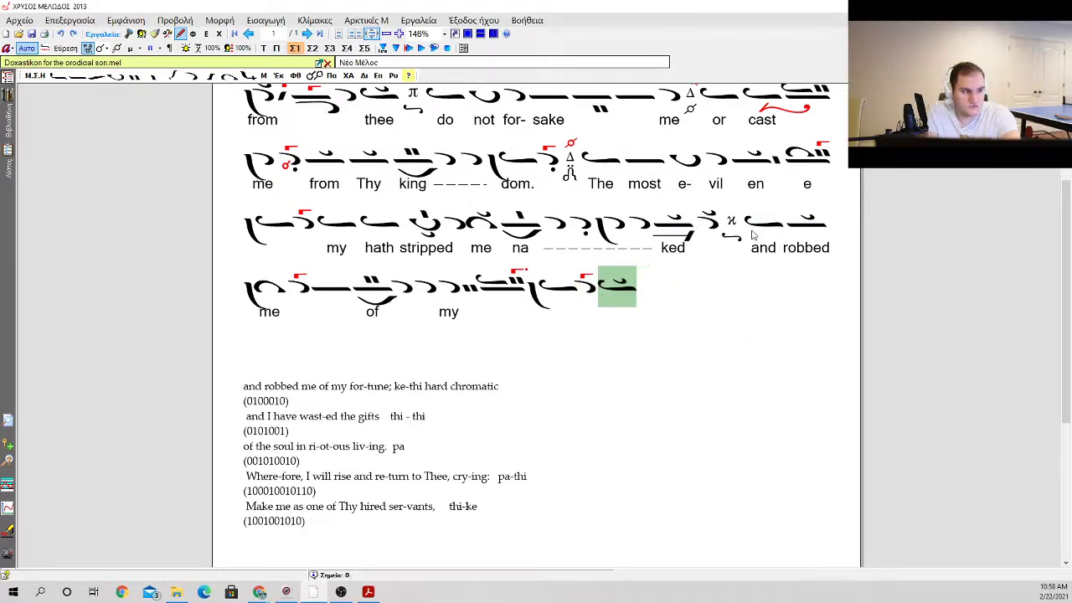
{"action": "key", "text": "m"}
Step: Enter the lyrics "for" under the dotted-gorgon neume and "tune" under the final ison, extending "for" across the neumes between
{"action": "key", "text": "Left"}
{"action": "key", "text": "Left"}
{"action": "key", "text": "Left"}
{"action": "key", "text": "Left"}
{"action": "key", "text": "Left"}
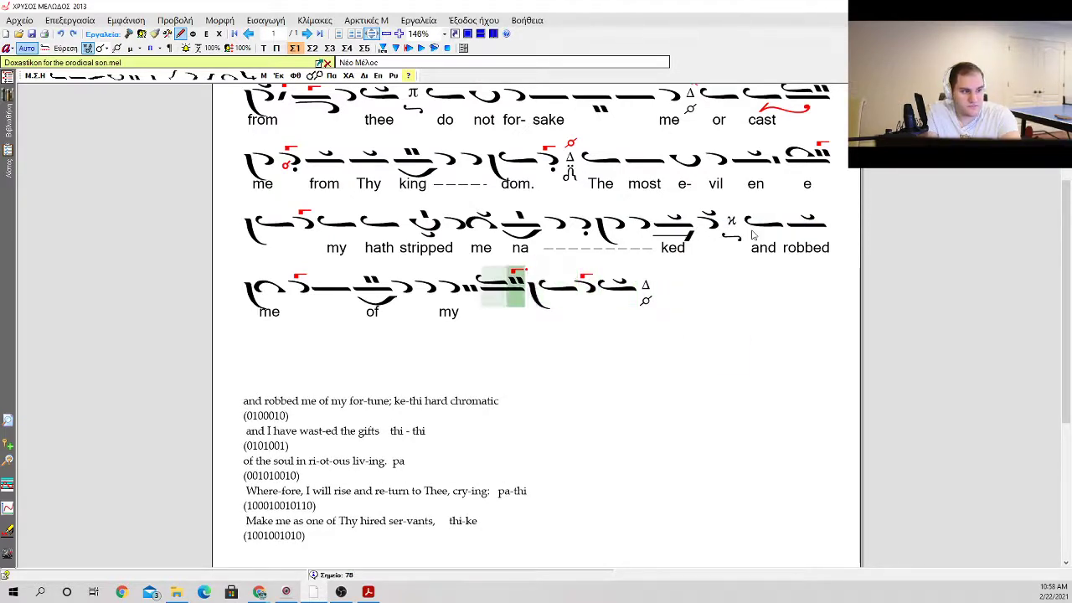
{"action": "key", "text": "Return"}
{"action": "type", "text": "for"}
{"action": "key", "text": "space"}
{"action": "key", "text": "space"}
{"action": "key", "text": "space"}
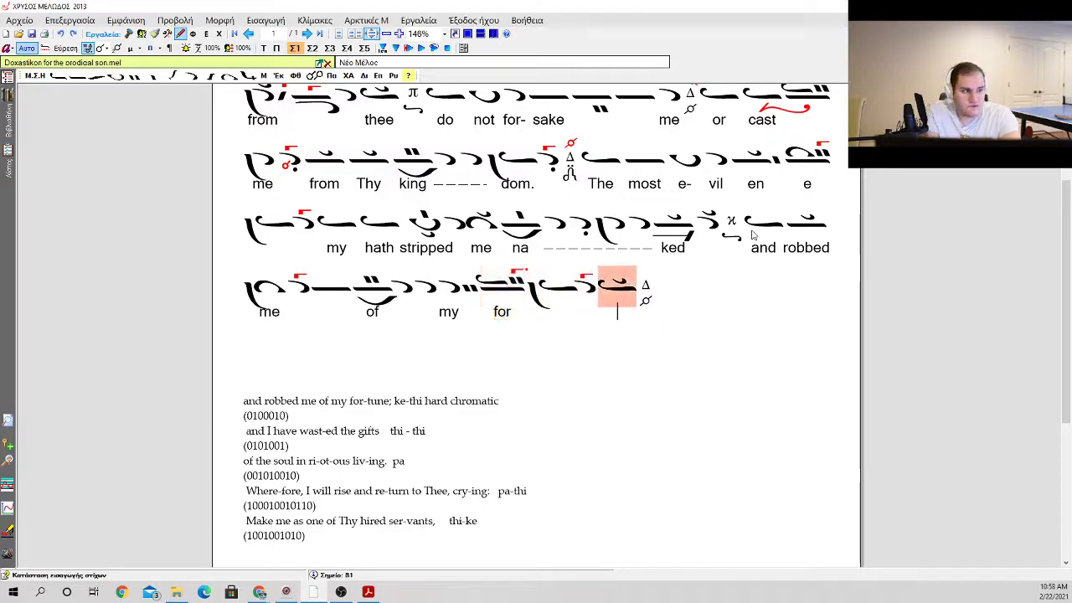
{"action": "type", "text": "tune"}
{"action": "key", "text": "Left"}
{"action": "key", "text": "Left"}
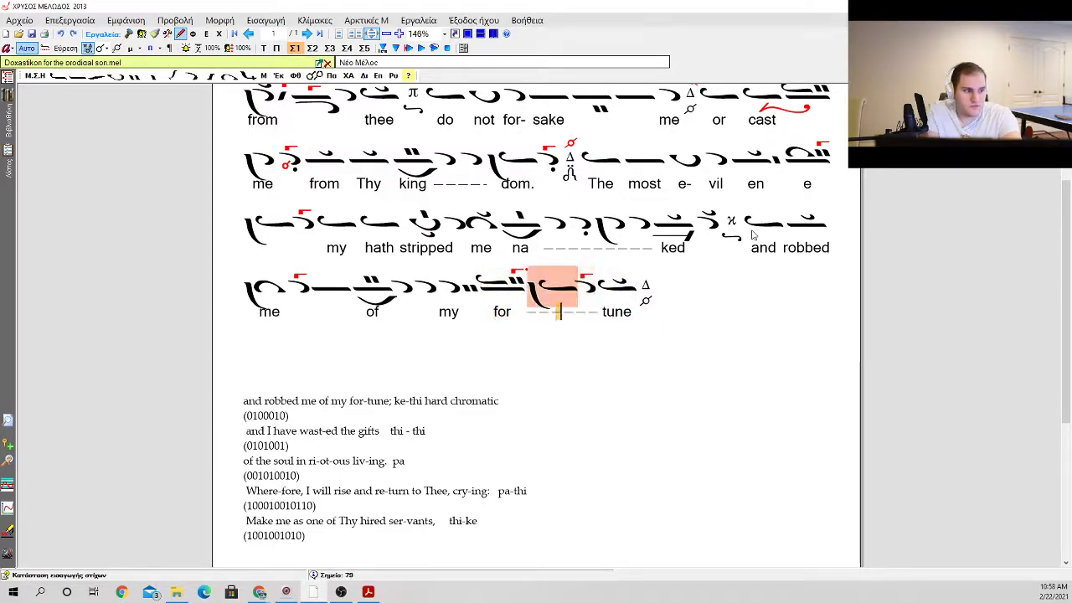
{"action": "key", "text": "Escape"}
{"action": "left_click", "coordinate": [773, 235]}
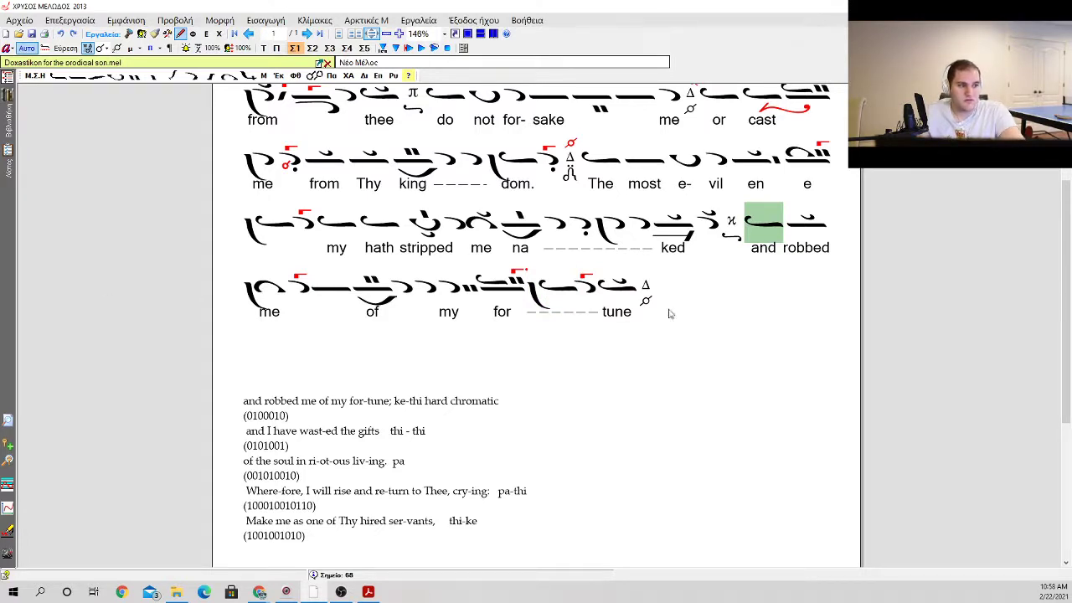
{"action": "left_click", "coordinate": [398, 385]}
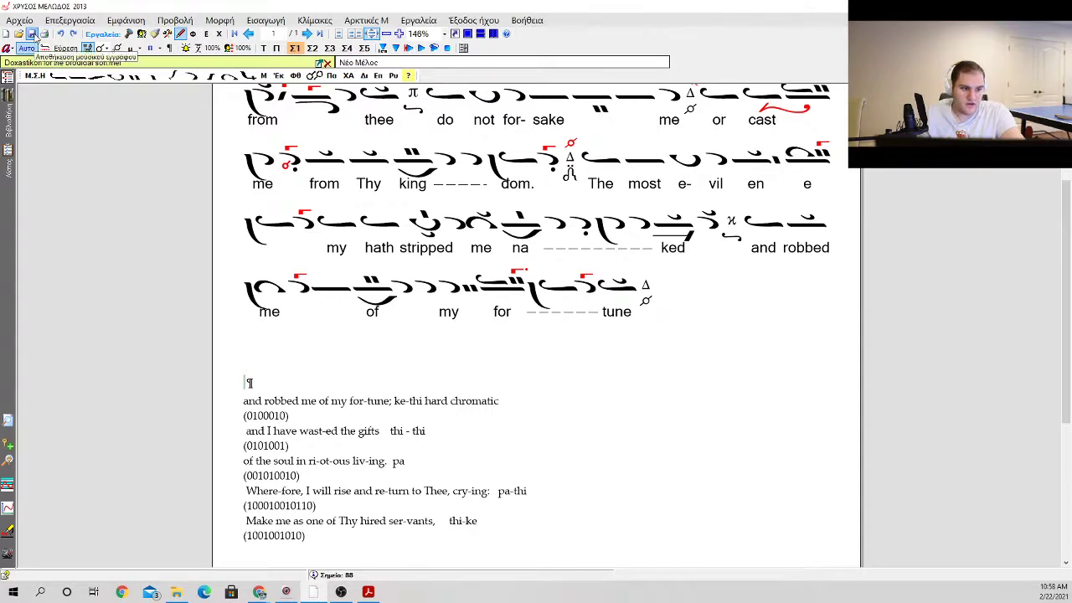
{"action": "left_click", "coordinate": [685, 291]}
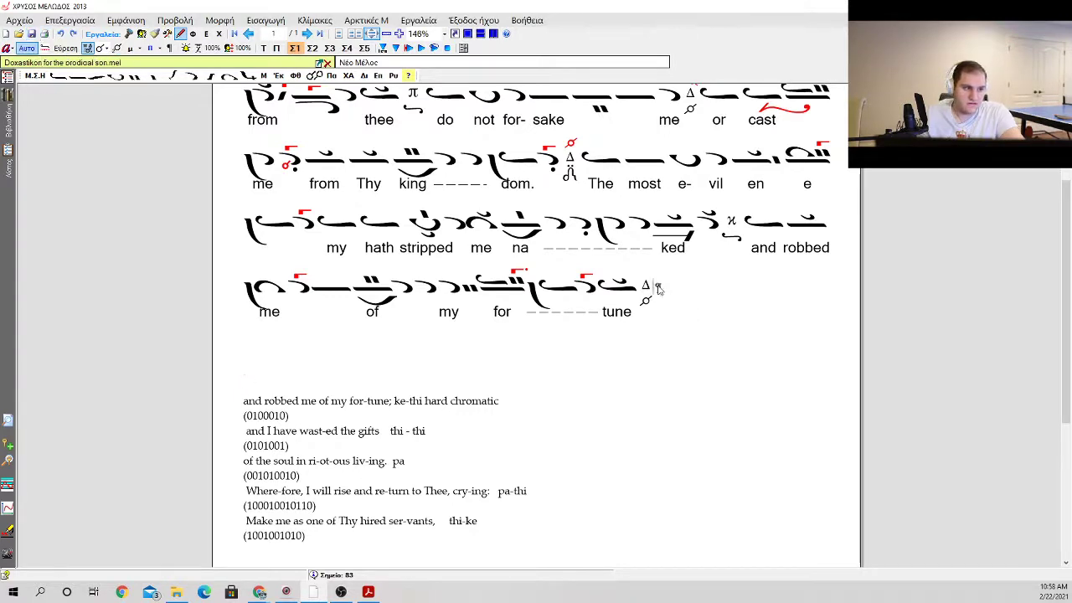
{"action": "left_click", "coordinate": [644, 289]}
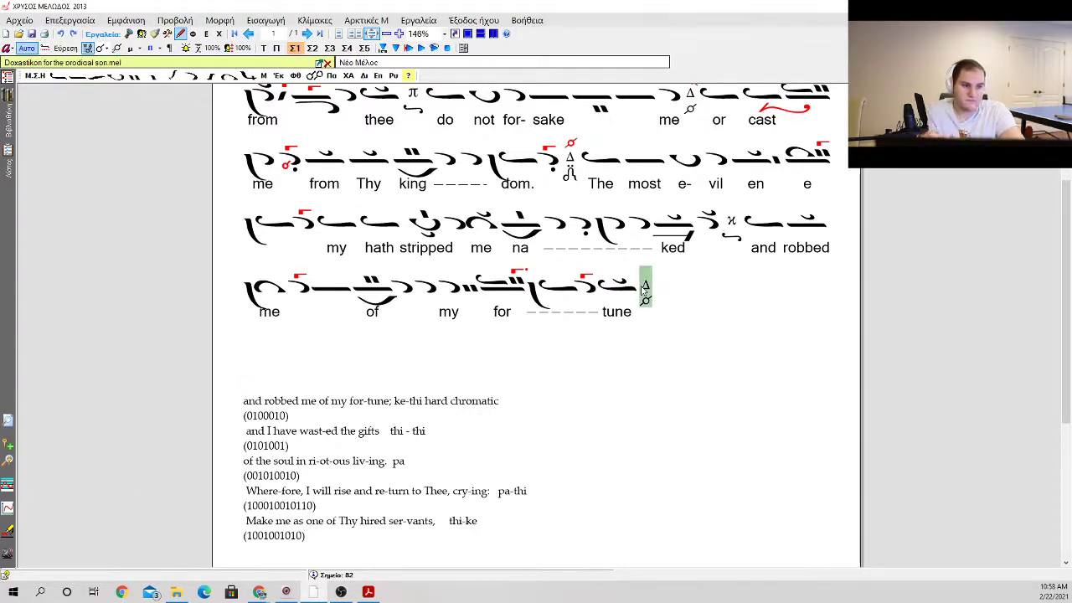
{"action": "key", "text": "0"}
{"action": "key", "text": "Return"}
{"action": "key", "text": "0"}
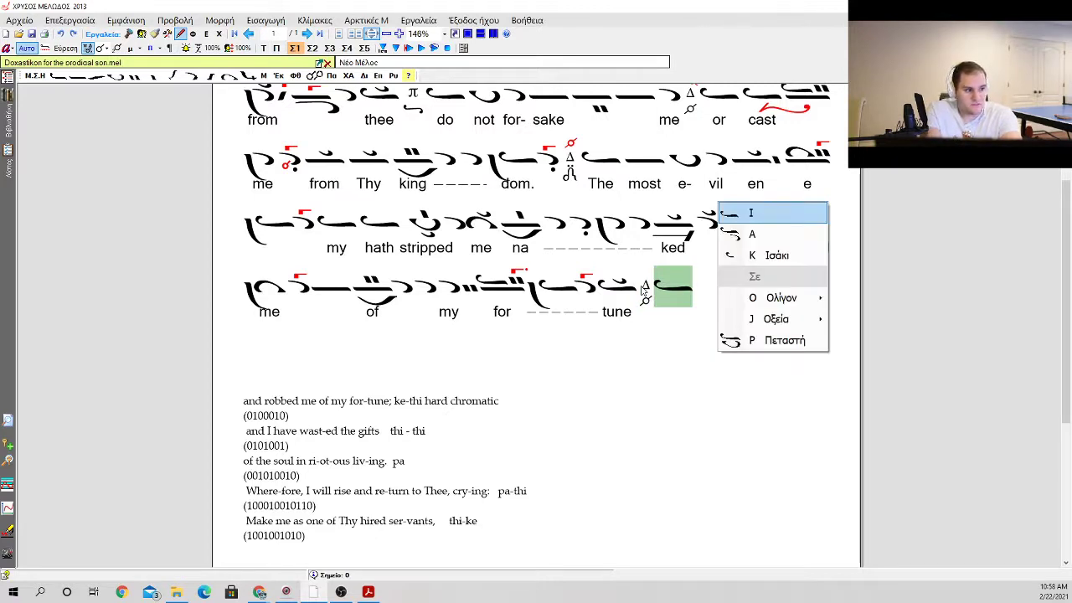
{"action": "key", "text": "Return"}
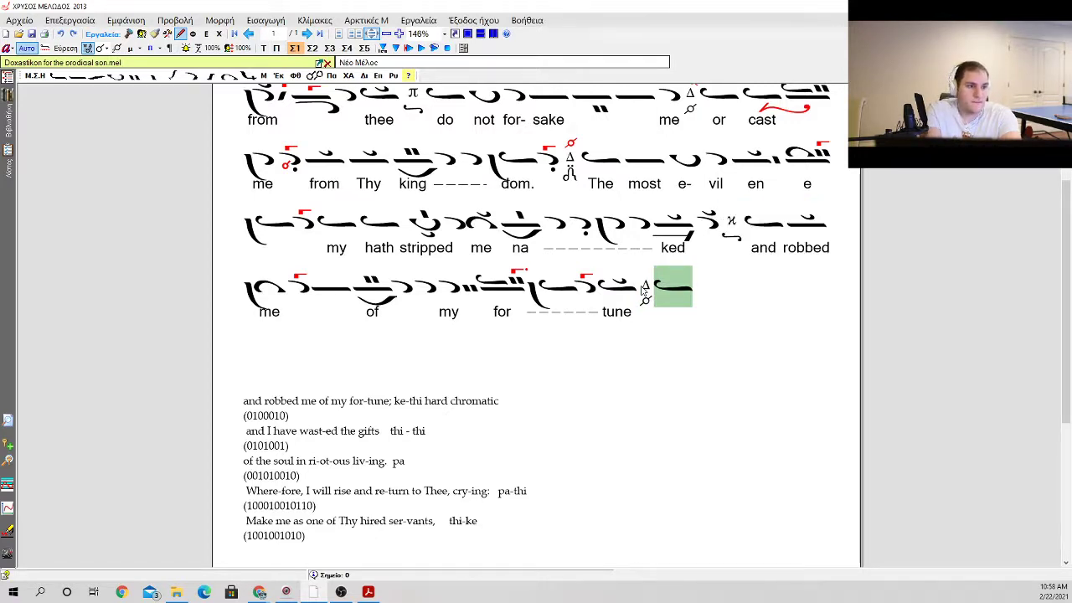
{"action": "key", "text": "Delete"}
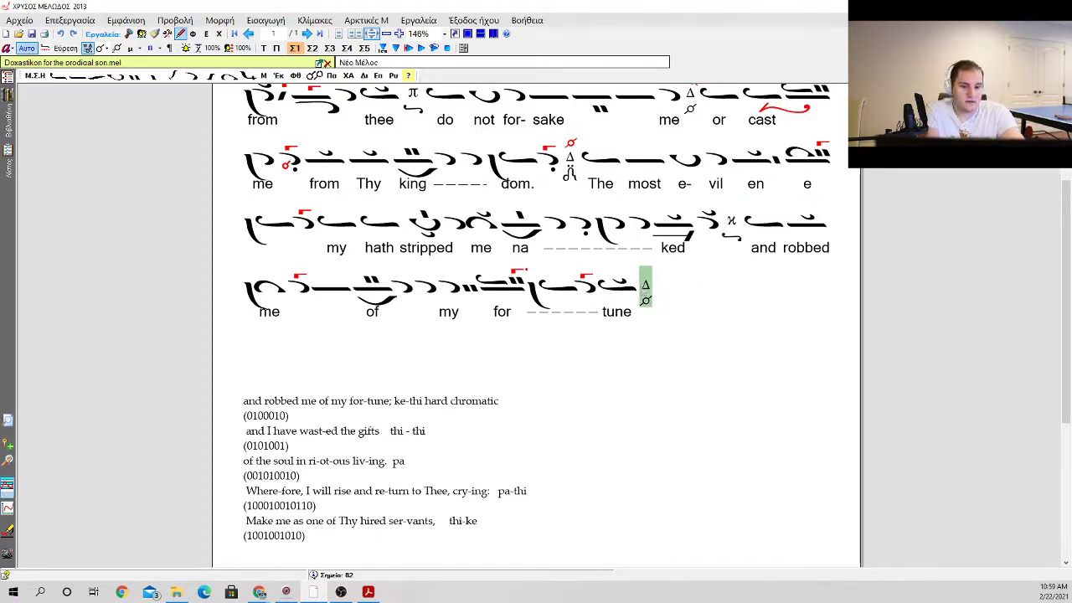
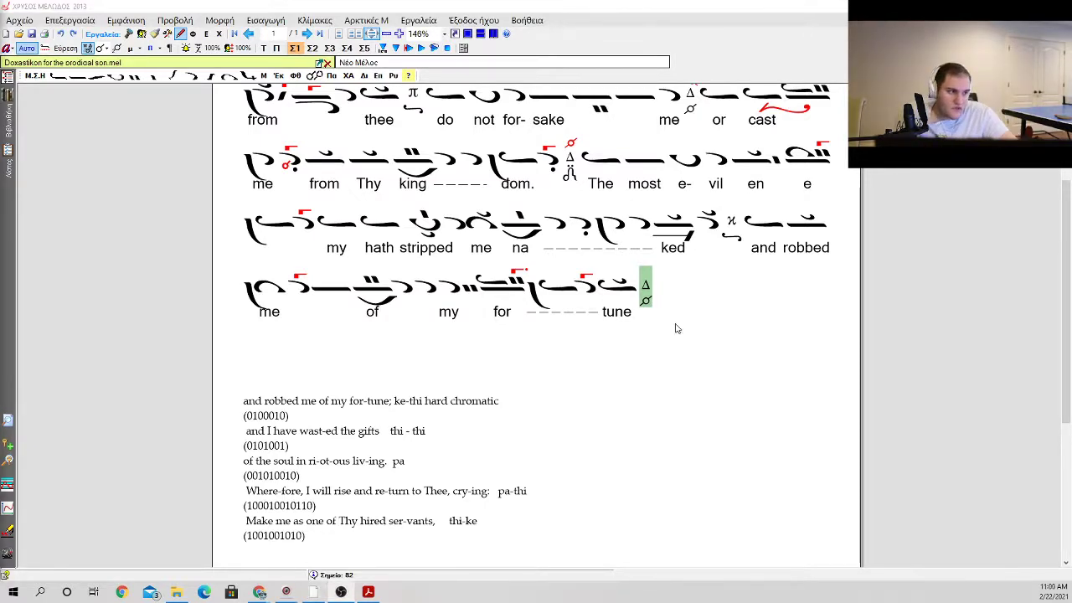
Step: Append three isons after the martyria Δ that follows "tune"
{"action": "key", "text": "0"}
{"action": "key", "text": "Return"}
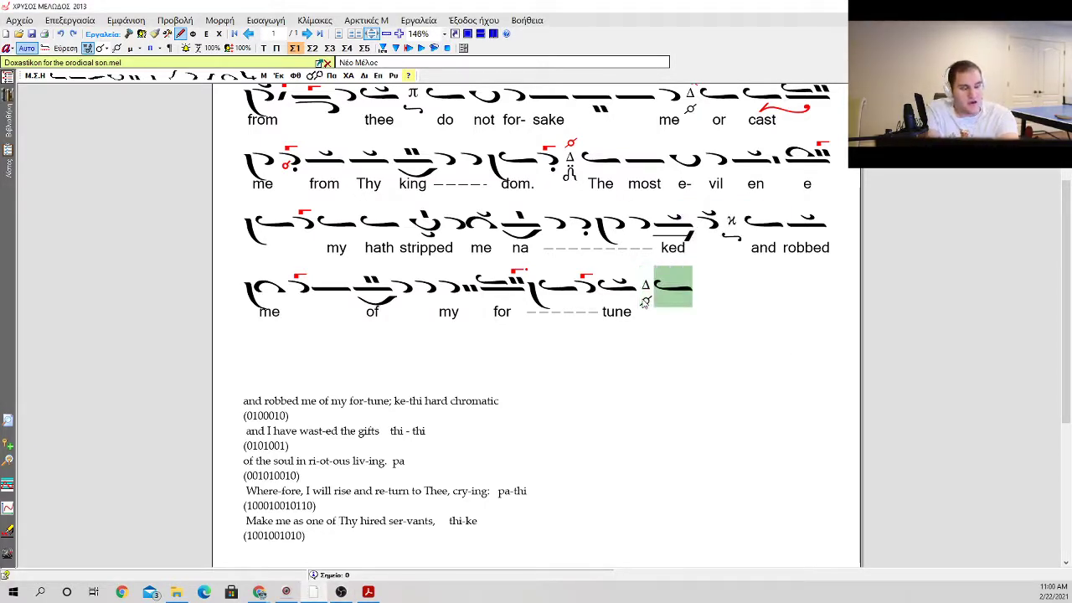
{"action": "key", "text": "0"}
{"action": "key", "text": "Return"}
{"action": "key", "text": "0"}
{"action": "key", "text": "Return"}
{"action": "key", "text": "0"}
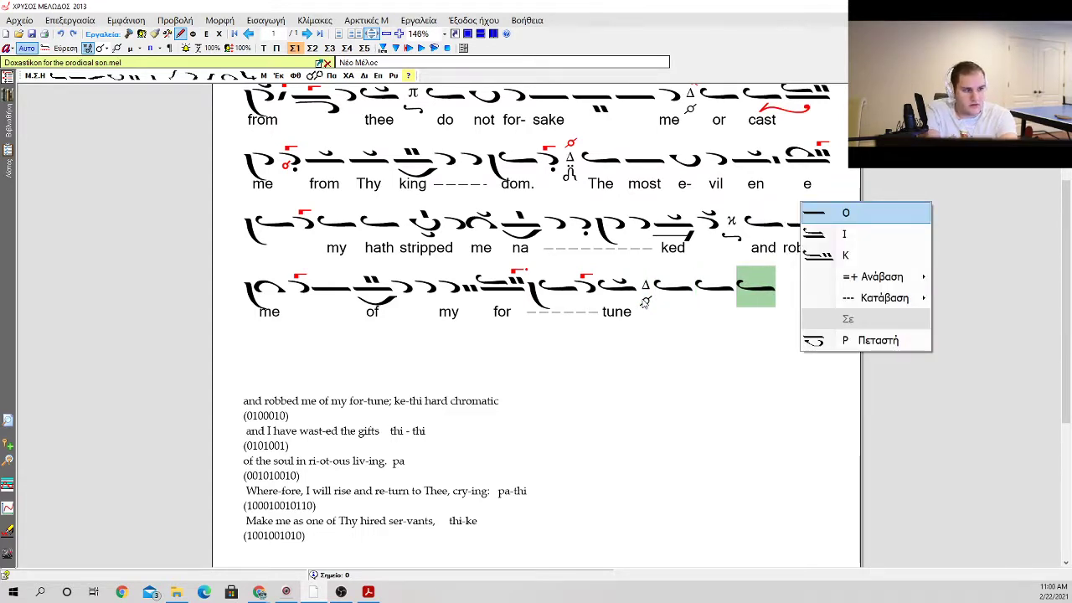
{"action": "key", "text": "Escape"}
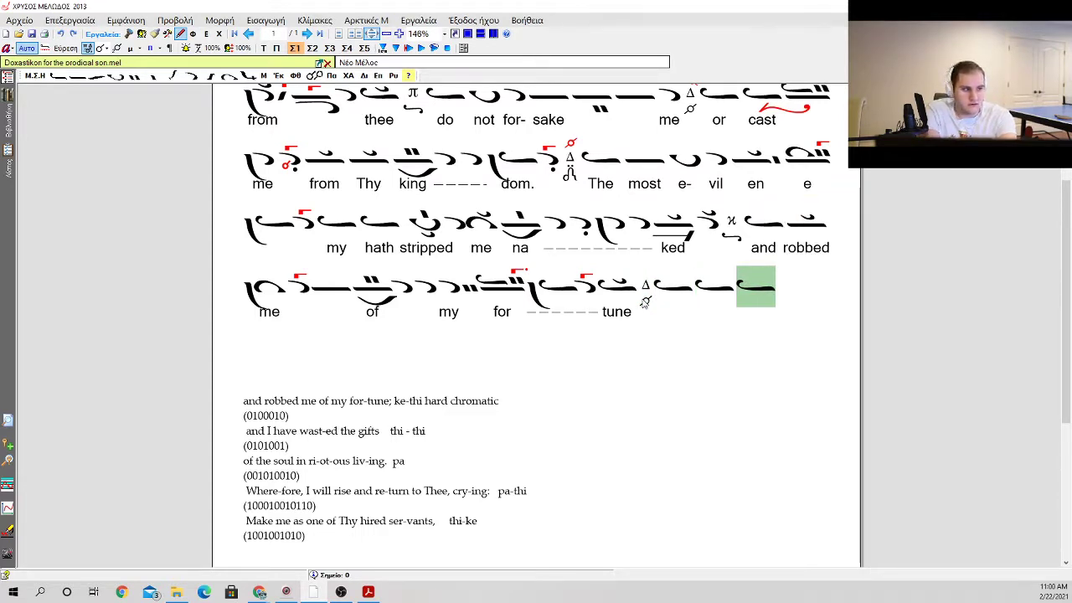
Step: Add the diatonic Δι phthora to the martyria Δ after "tune"
{"action": "key", "text": "Left"}
{"action": "key", "text": "Left"}
{"action": "key", "text": "Left"}
{"action": "key", "text": "g"}
{"action": "key", "text": "Escape"}
{"action": "key", "text": "f"}
{"action": "key", "text": "Down"}
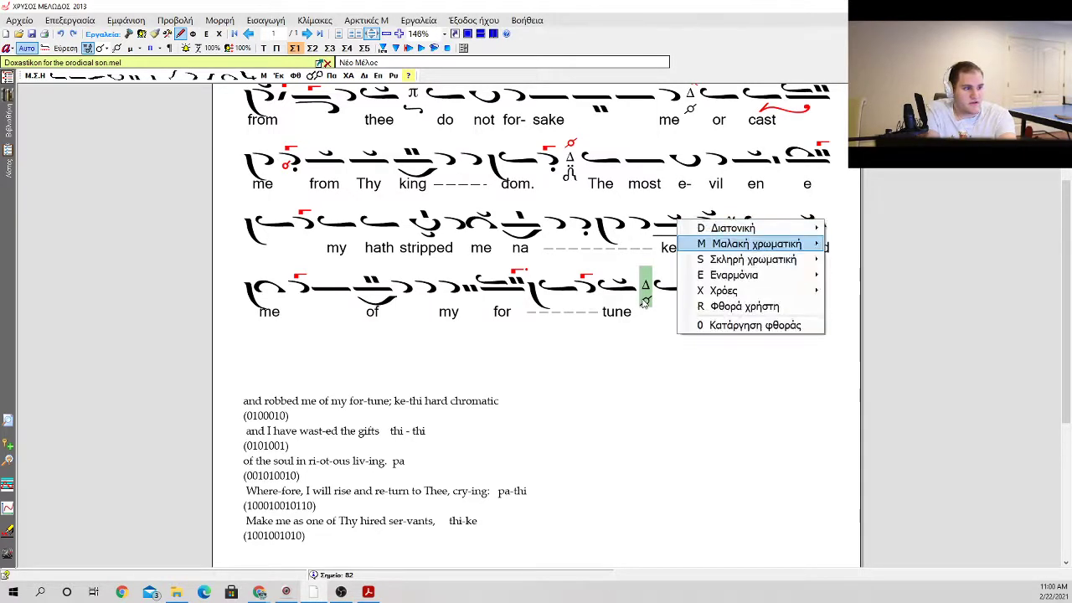
{"action": "key", "text": "Up"}
{"action": "key", "text": "Right"}
{"action": "key", "text": "Down"}
{"action": "key", "text": "Down"}
{"action": "key", "text": "Down"}
{"action": "key", "text": "Down"}
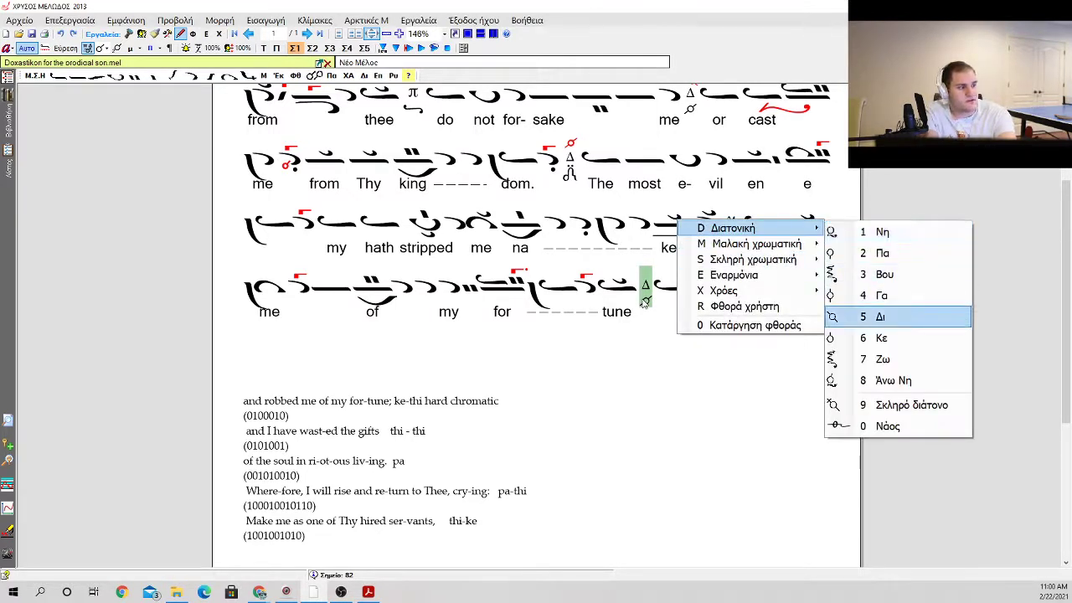
{"action": "key", "text": "Return"}
Step: Append an oligon after the three new isons
{"action": "key", "text": "Right"}
{"action": "key", "text": "Right"}
{"action": "key", "text": "Right"}
{"action": "key", "text": "i"}
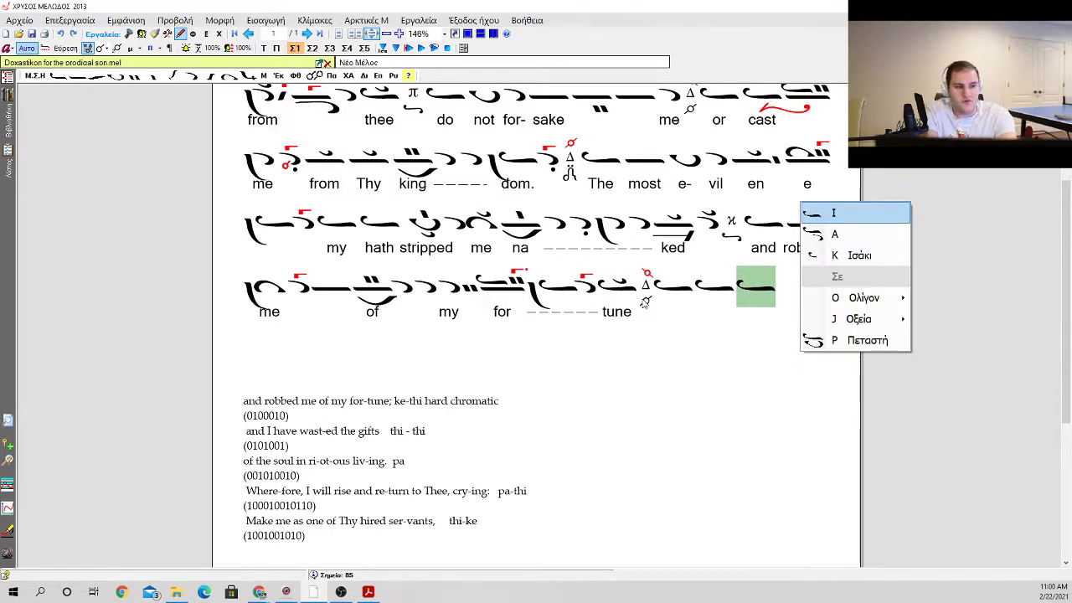
{"action": "key", "text": "Down"}
{"action": "key", "text": "Down"}
{"action": "key", "text": "Down"}
{"action": "key", "text": "Right"}
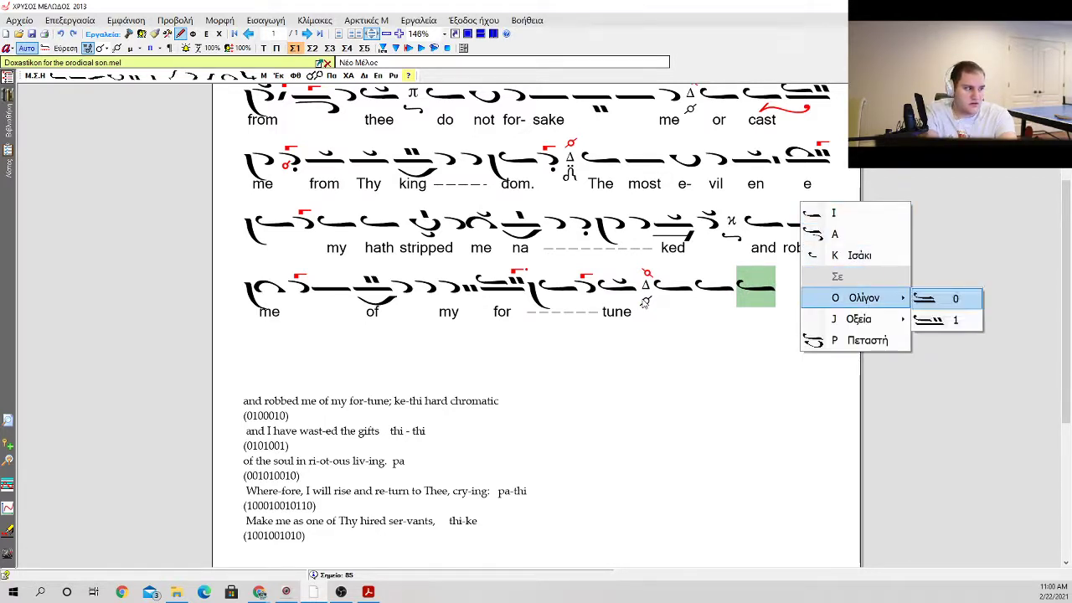
{"action": "key", "text": "Return"}
{"action": "key", "text": "Right"}
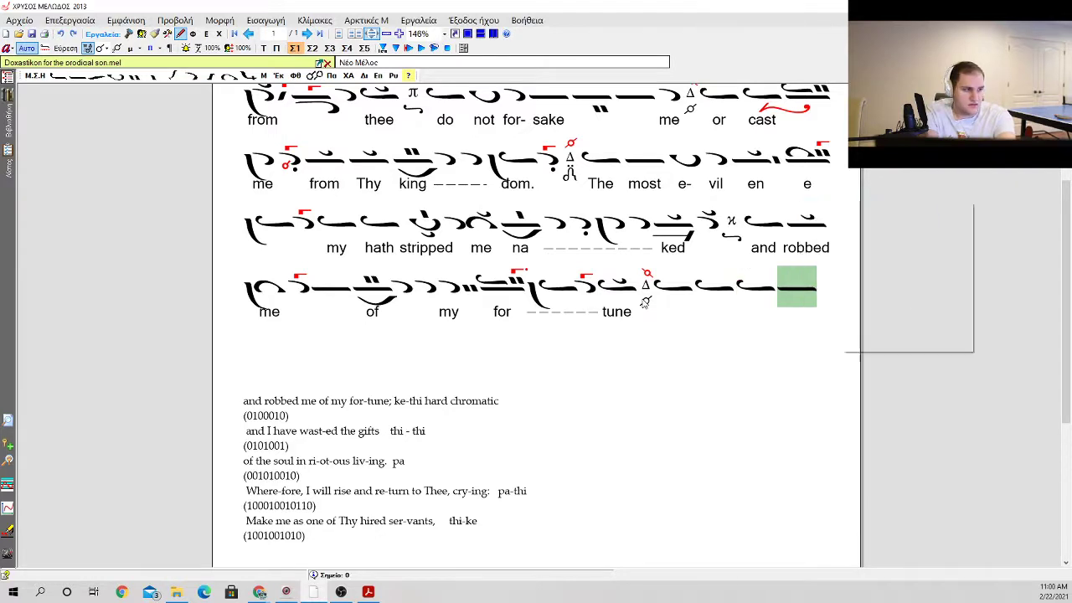
Step: Append an oligon with kentemata and antikenoma beneath, followed by an apostrophos with a gorgon
{"action": "key", "text": "i"}
{"action": "key", "text": "Down"}
{"action": "key", "text": "Down"}
{"action": "key", "text": "Down"}
{"action": "key", "text": "Right"}
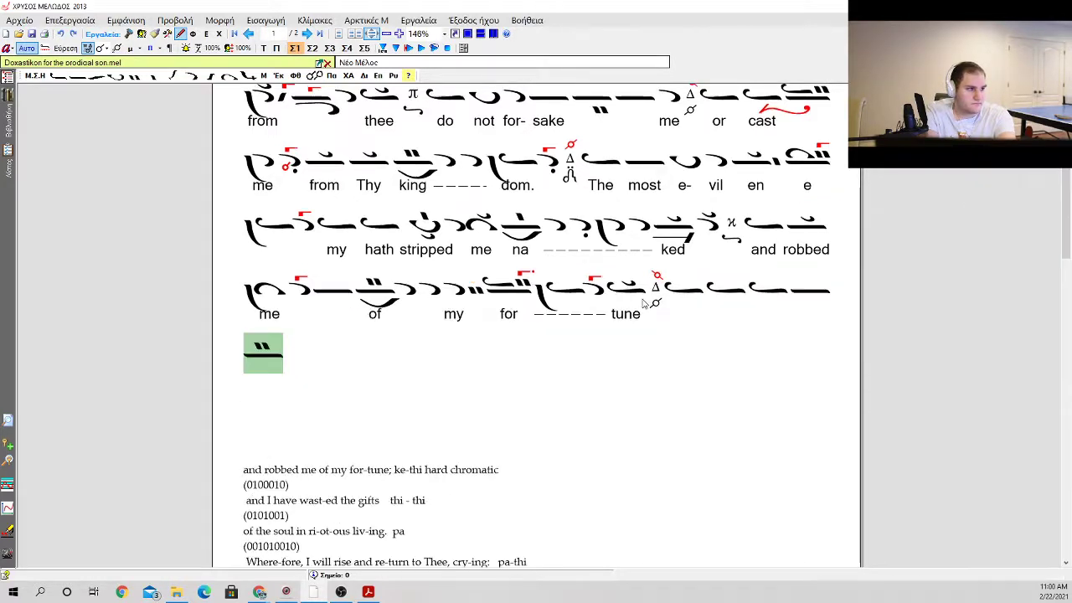
{"action": "key", "text": "Return"}
{"action": "key", "text": "i"}
{"action": "key", "text": "Down"}
{"action": "key", "text": "Down"}
{"action": "key", "text": "Down"}
{"action": "key", "text": "Right"}
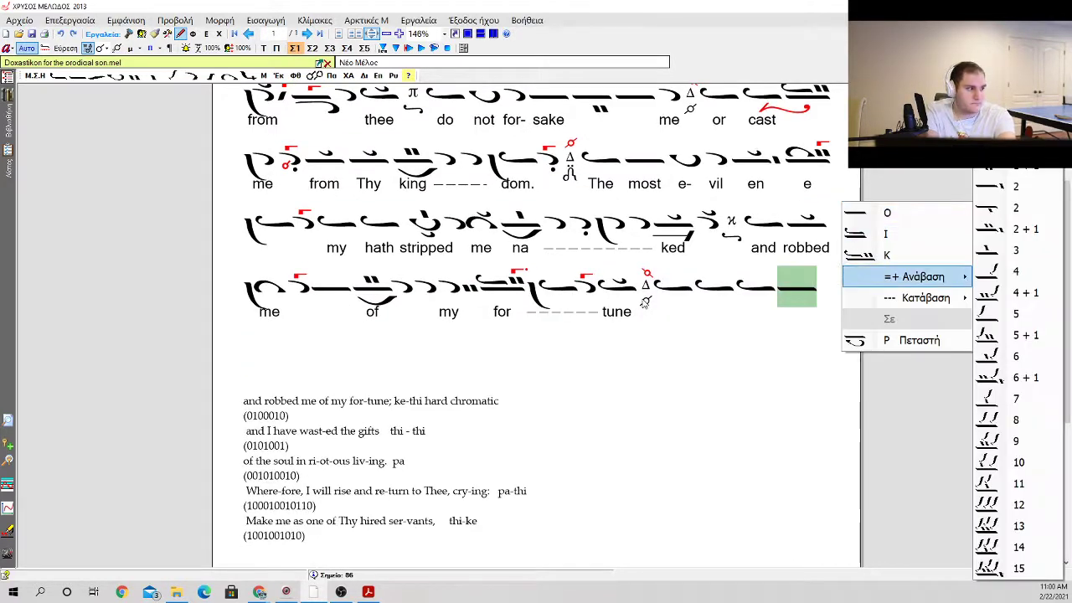
{"action": "key", "text": "Return"}
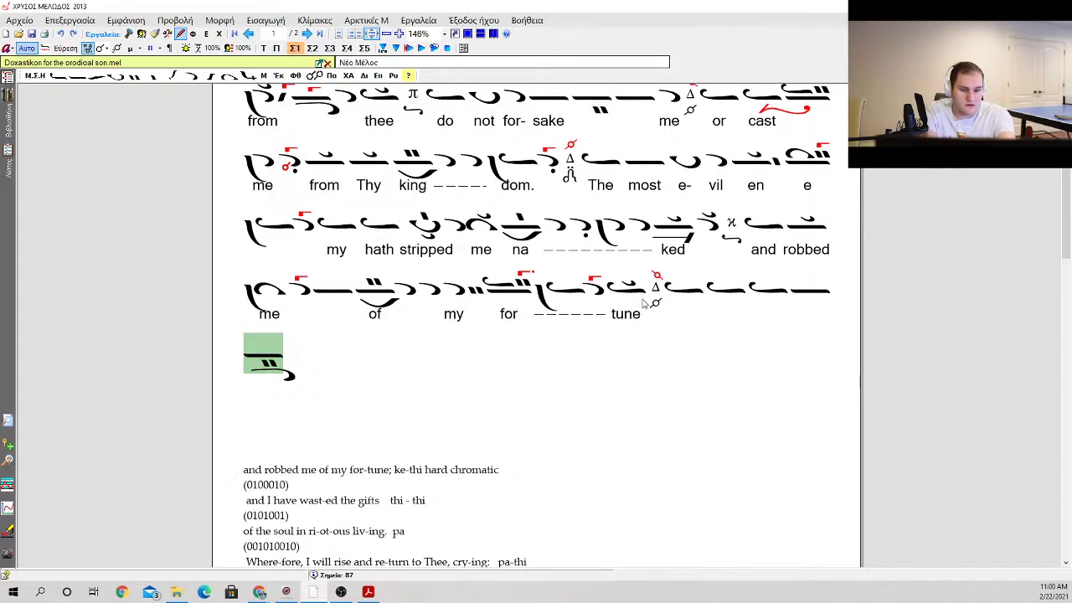
{"action": "key", "text": "i"}
{"action": "key", "text": "Return"}
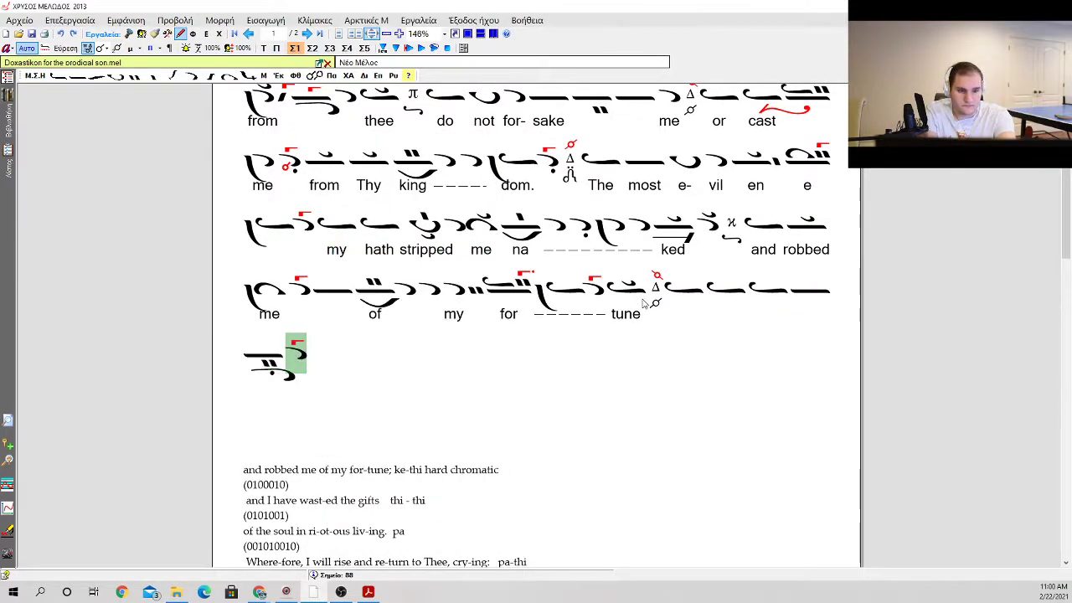
Step: Append an ison with a vareia and klasma, followed by a hyporroe with a gorgon
{"action": "key", "text": "i"}
{"action": "key", "text": "Return"}
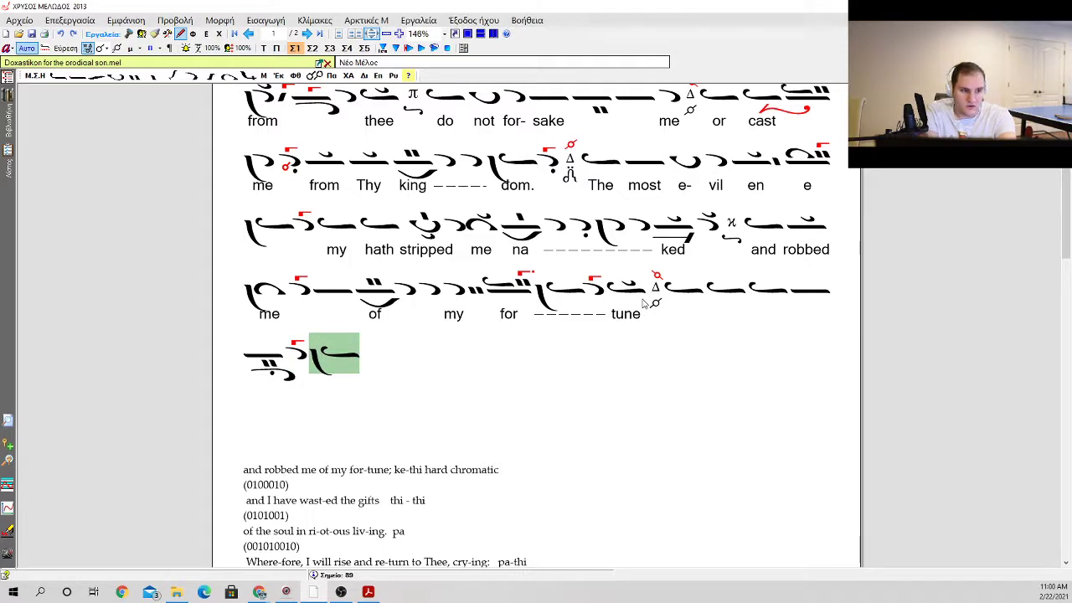
{"action": "key", "text": "k"}
{"action": "key", "text": "Return"}
{"action": "key", "text": "u"}
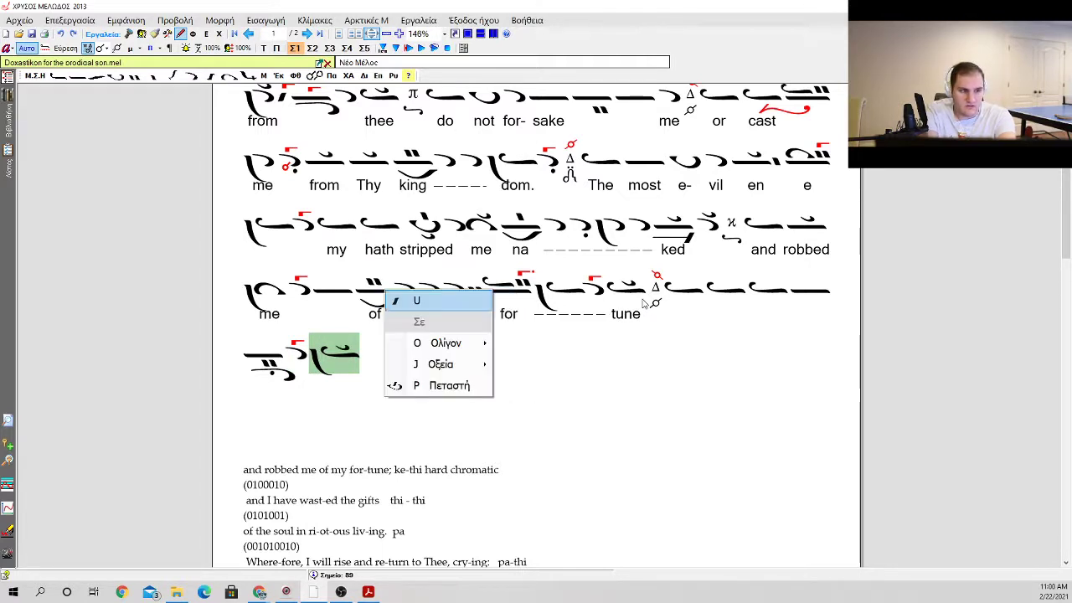
{"action": "key", "text": "Return"}
Step: Append an oligon with an antikenoma and a gorgon after the hyporroe
{"action": "key", "text": "i"}
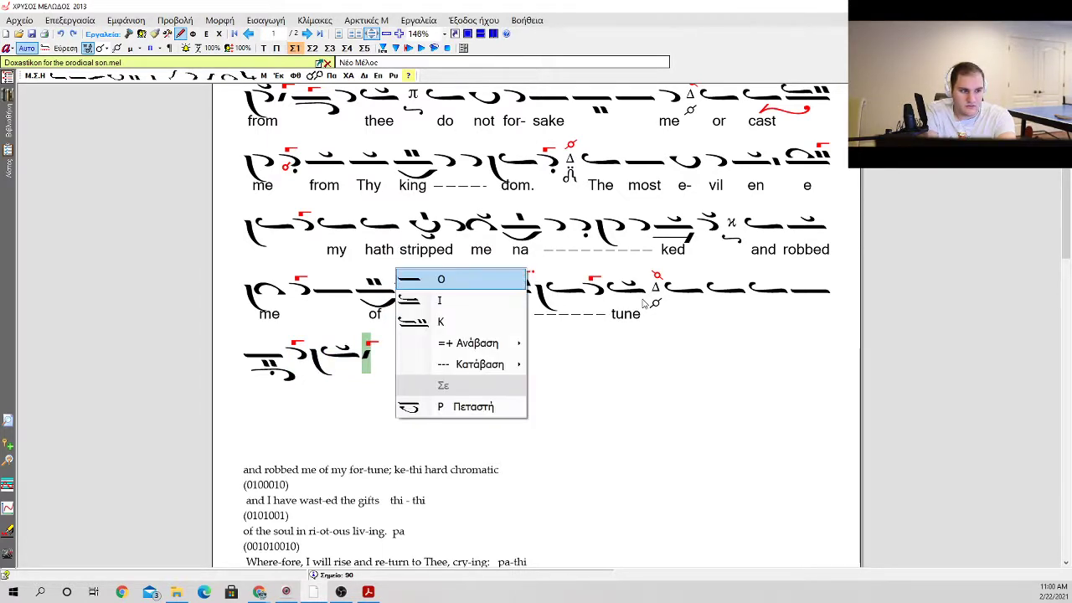
{"action": "key", "text": "Return"}
{"action": "key", "text": "a"}
{"action": "key", "text": "g"}
{"action": "key", "text": "Return"}
Step: Append an apostrophos and an ison with a klasma, closing the phrase with the martyria Δ
{"action": "key", "text": "a"}
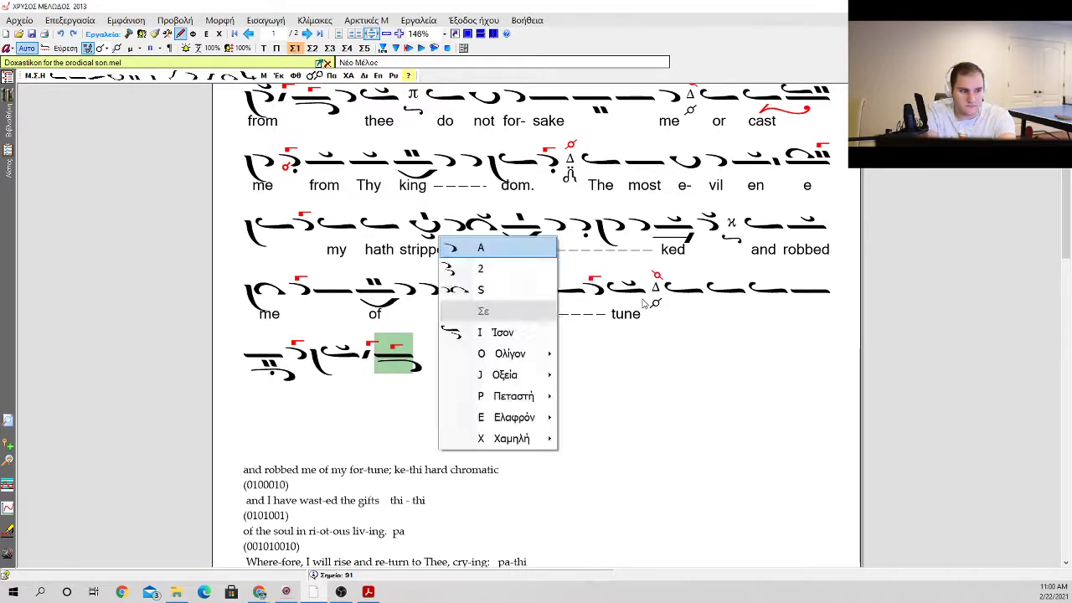
{"action": "key", "text": "Return"}
{"action": "key", "text": "e"}
{"action": "key", "text": "Return"}
{"action": "key", "text": "k"}
{"action": "key", "text": "Return"}
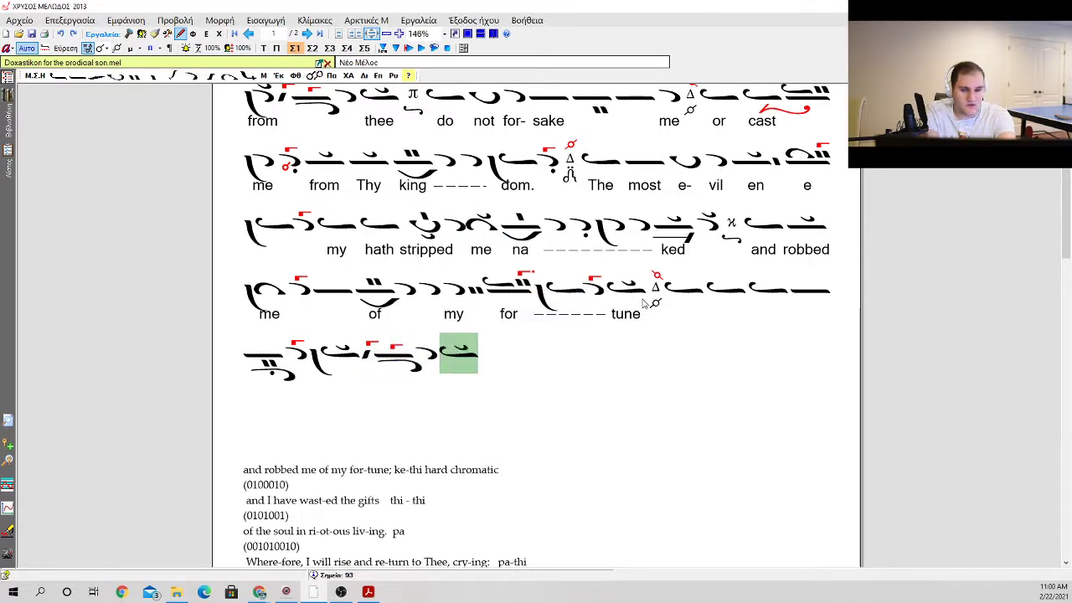
{"action": "key", "text": "m"}
Step: Review the new phrase's neumes from its first ison to the closing martyria
{"action": "left_click", "coordinate": [689, 302]}
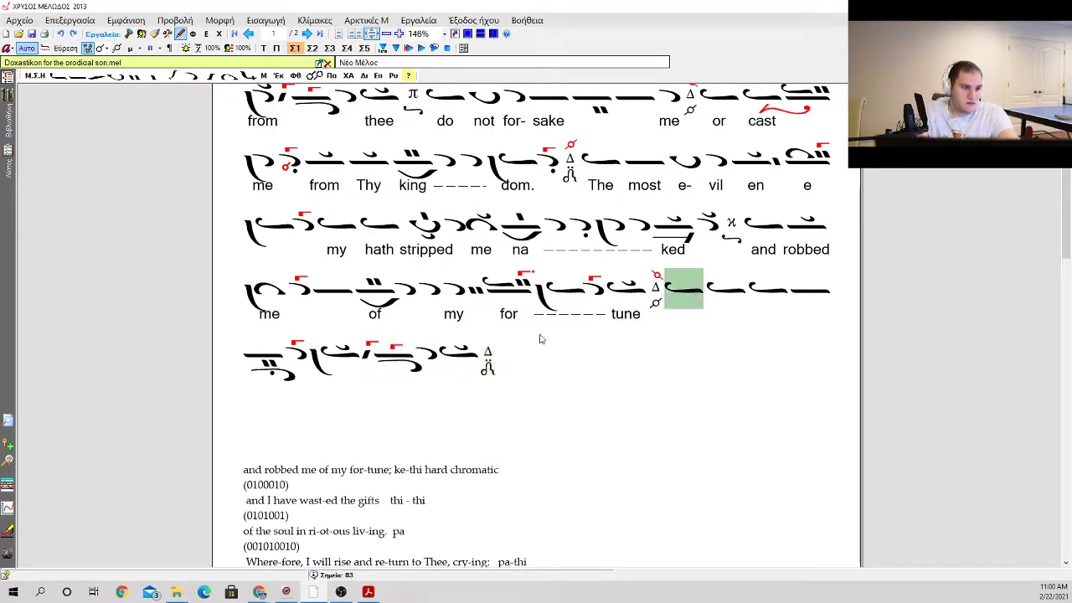
{"action": "left_click", "coordinate": [790, 293]}
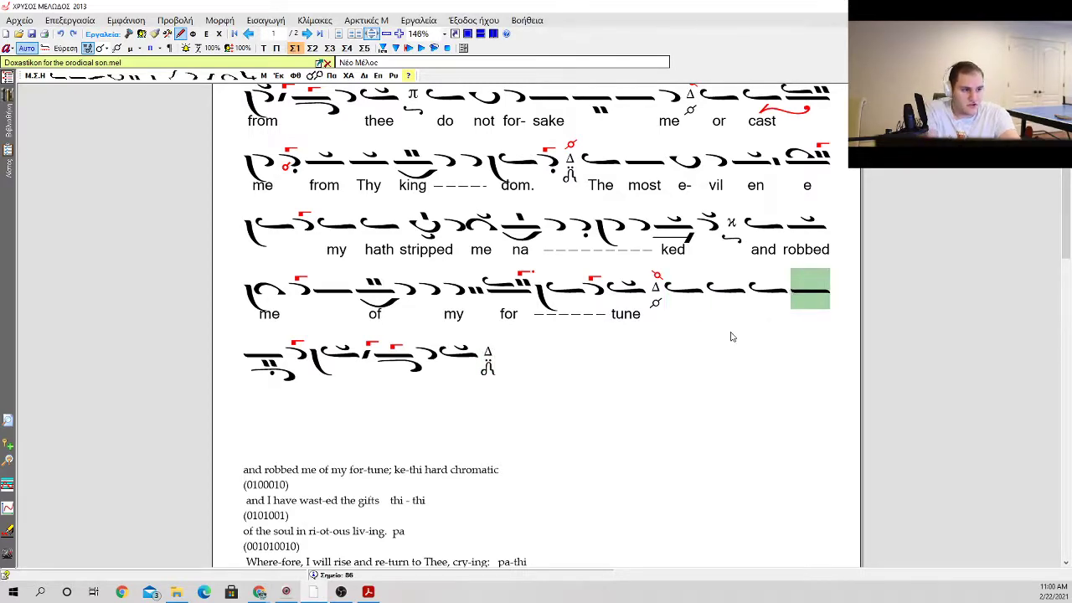
{"action": "left_click", "coordinate": [492, 374]}
{"action": "left_click", "coordinate": [531, 329]}
{"action": "scroll", "coordinate": [531, 329], "scroll_direction": "up", "scroll_amount": 2}
{"action": "scroll", "coordinate": [530, 329], "scroll_direction": "down", "scroll_amount": 3}
{"action": "scroll", "coordinate": [529, 329], "scroll_direction": "up", "scroll_amount": 2}
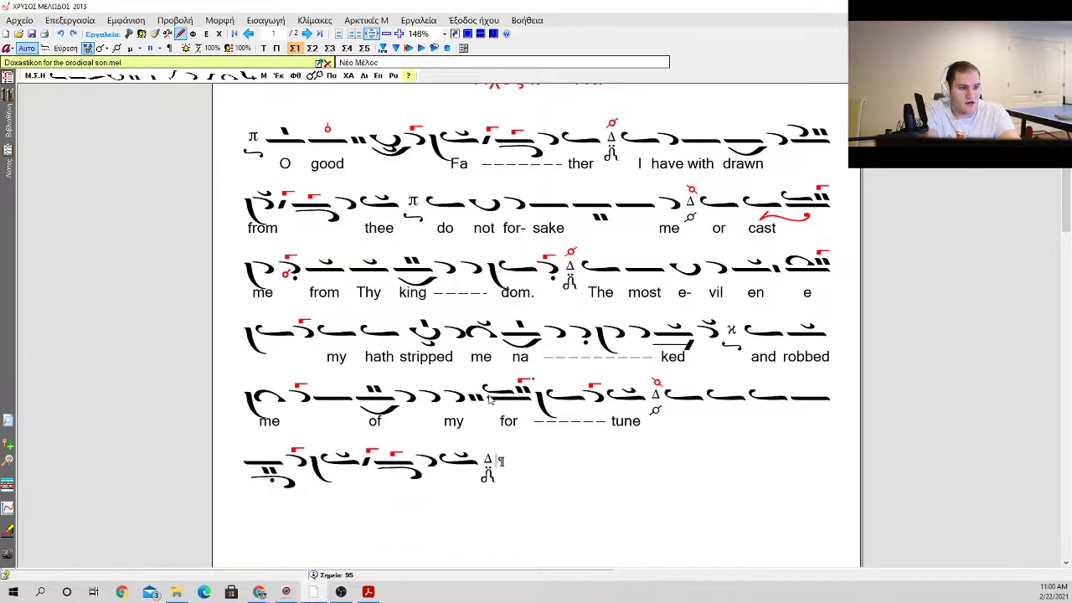
Step: Insert spacing after the phrase's third ison so that the following oligon starts the next line
{"action": "left_click_drag", "start_coordinate": [708, 410], "coordinate": [737, 412]}
{"action": "left_click", "coordinate": [809, 407]}
{"action": "left_click", "coordinate": [771, 409]}
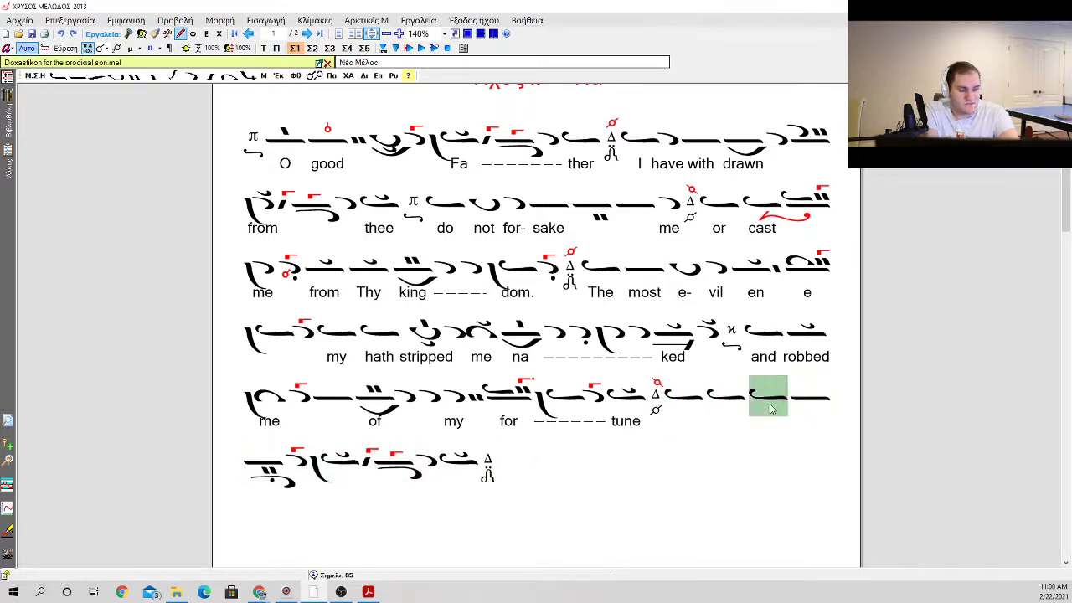
{"action": "key", "text": "space"}
{"action": "key", "text": "space"}
{"action": "key", "text": "space"}
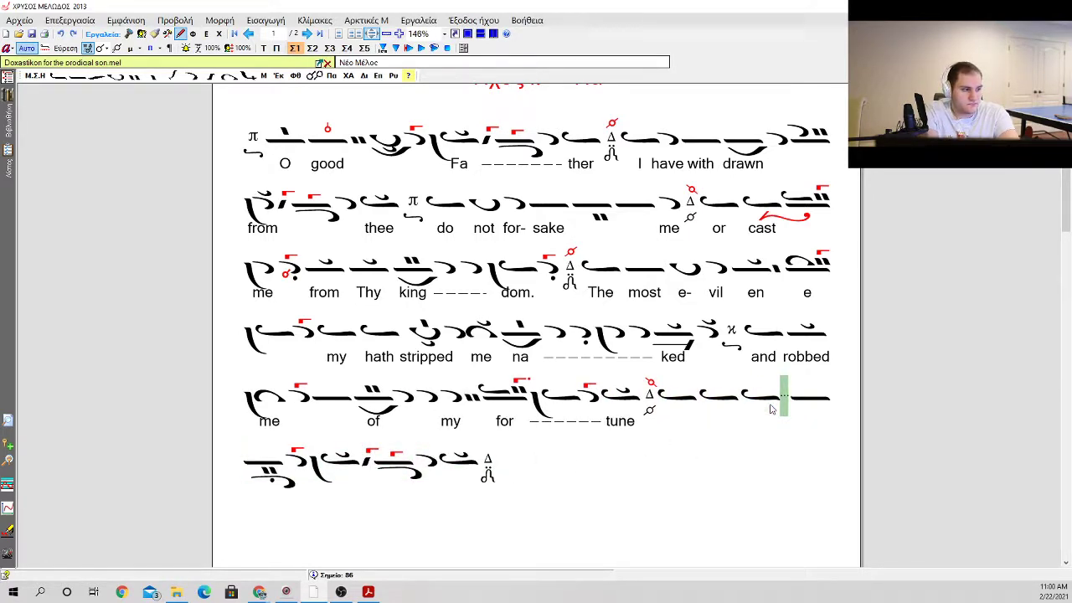
{"action": "key", "text": "space"}
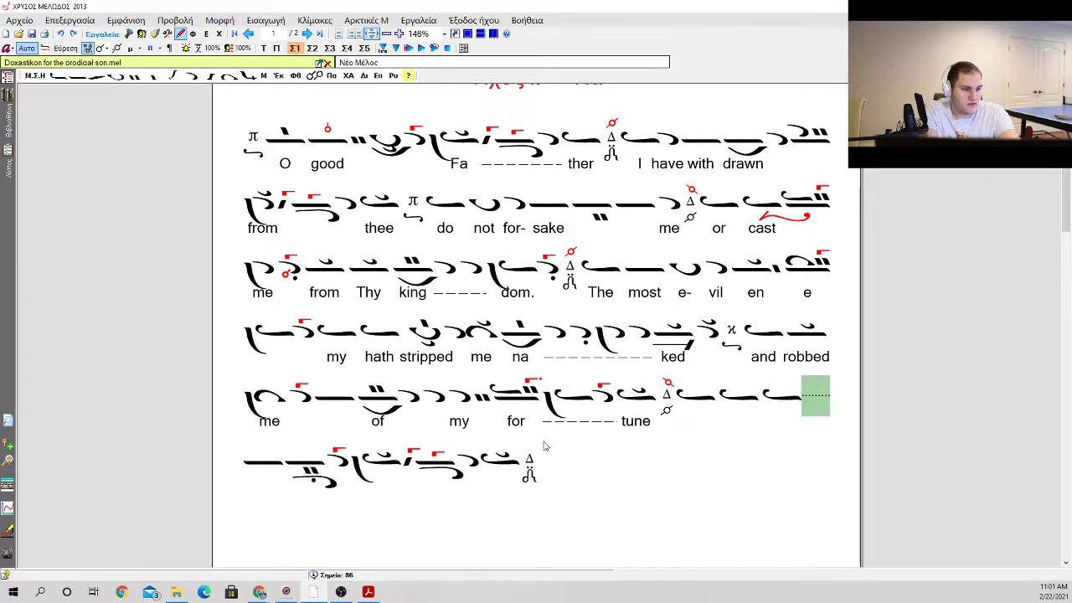
{"action": "key", "text": "BackSpace"}
Step: Enter the lyrics "and", "I" and "have" under the three isons and "wast" under the oligon
{"action": "left_click", "coordinate": [713, 405]}
{"action": "key", "text": "Return"}
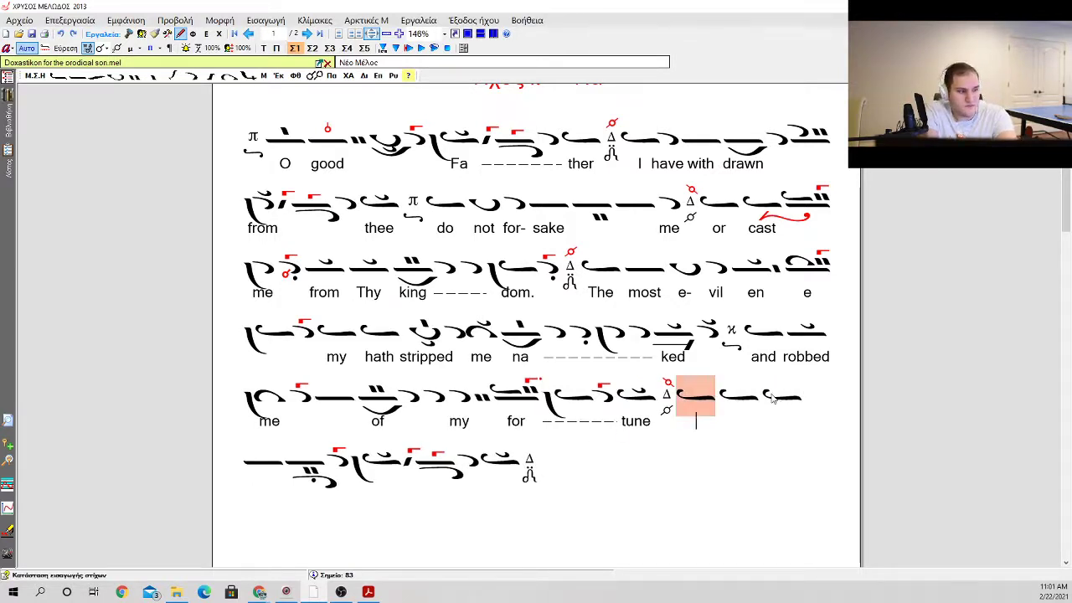
{"action": "type", "text": "and I have"}
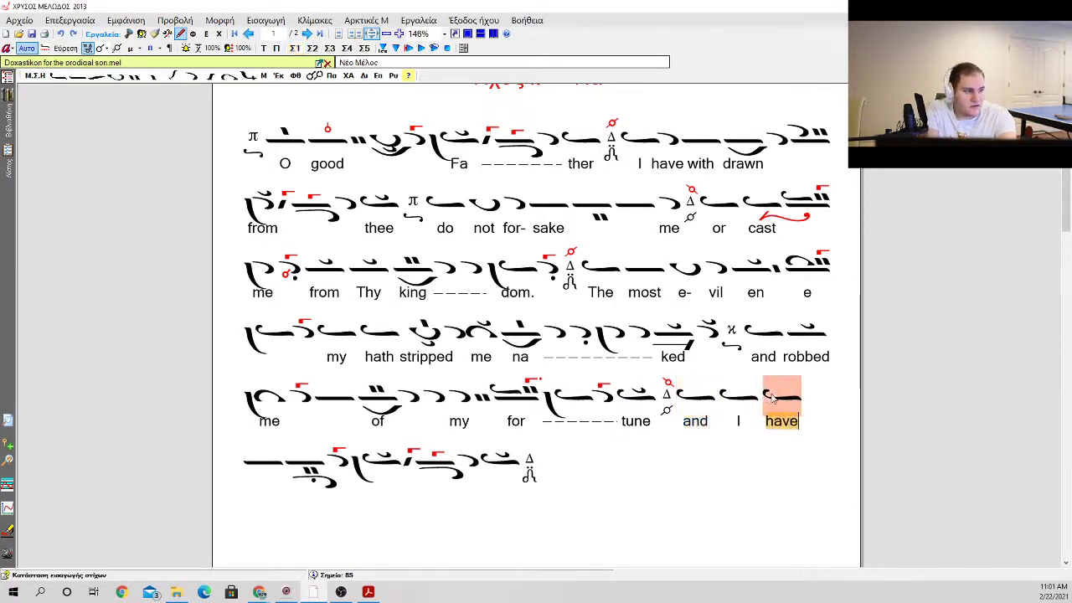
{"action": "type", "text": " wast"}
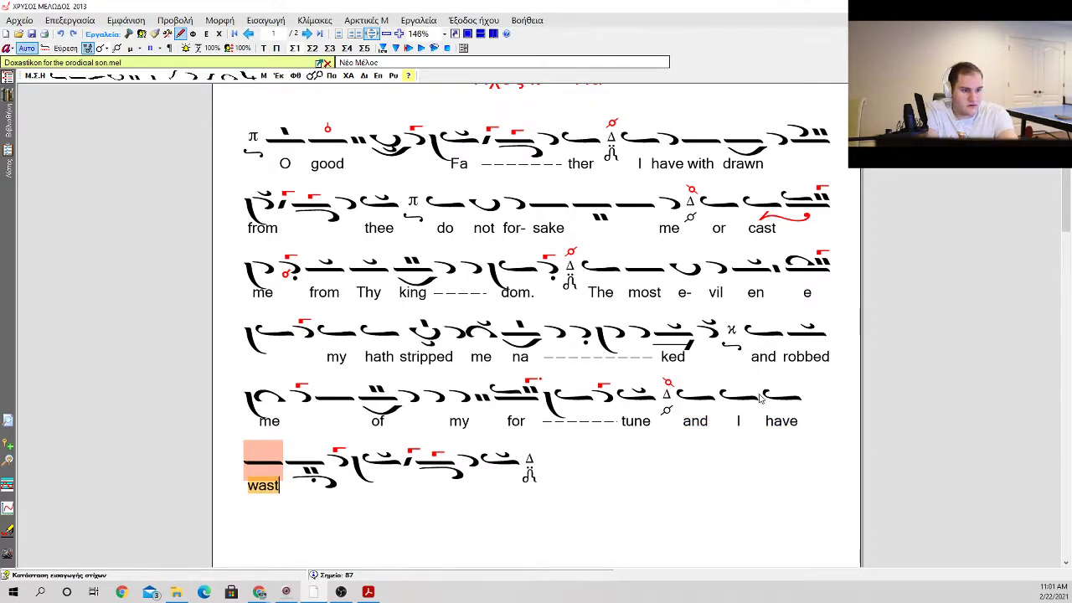
Step: Extend "wast" across the next two neumes and enter "ed" under the ison with the vareia
{"action": "scroll", "coordinate": [598, 379], "scroll_direction": "down", "scroll_amount": 3}
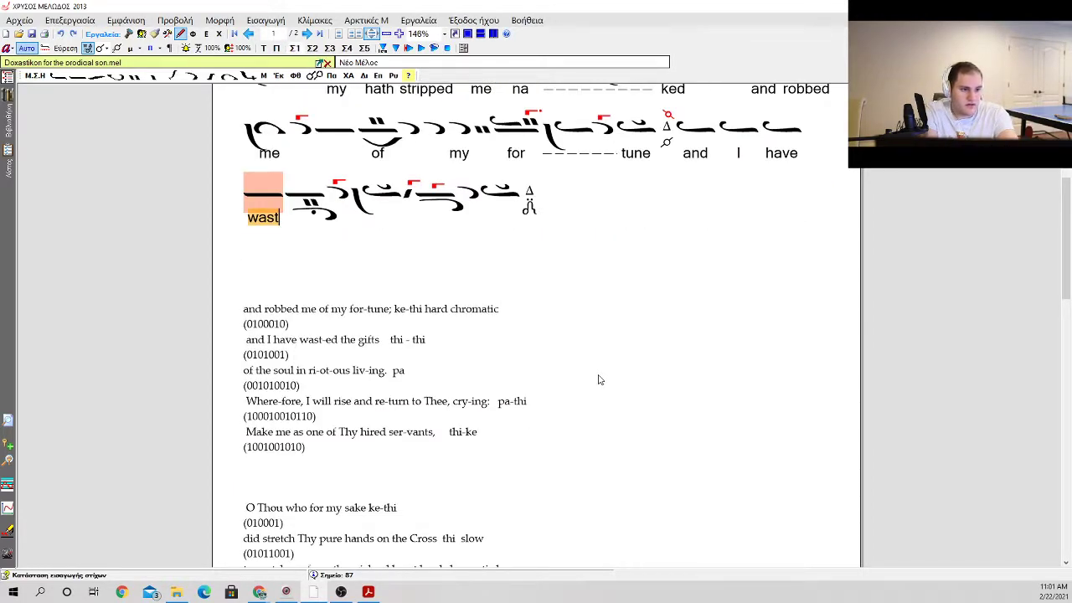
{"action": "key", "text": "space"}
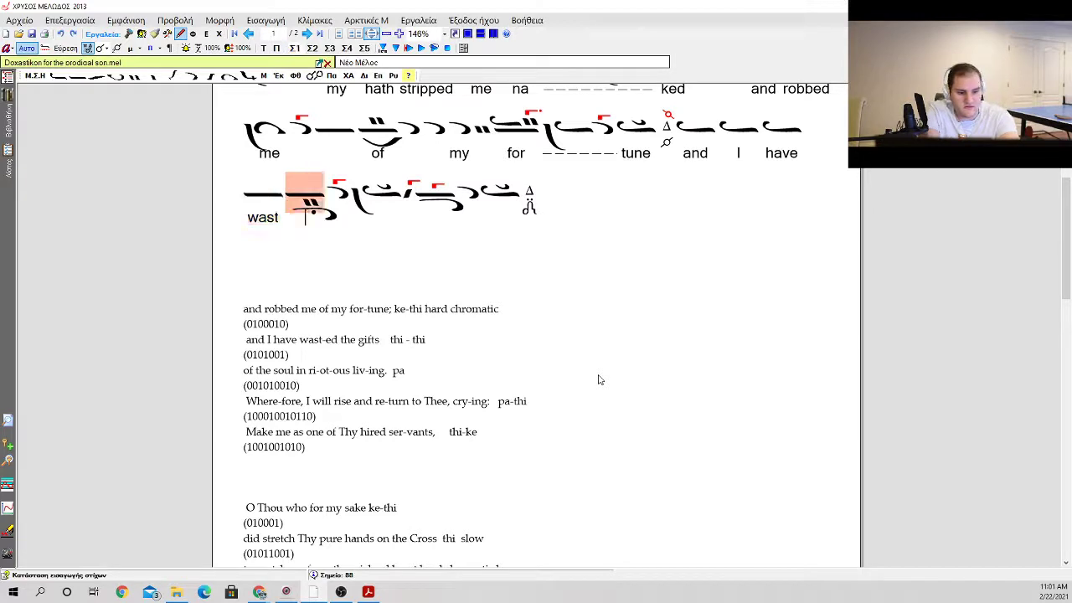
{"action": "key", "text": "space"}
{"action": "key", "text": "space"}
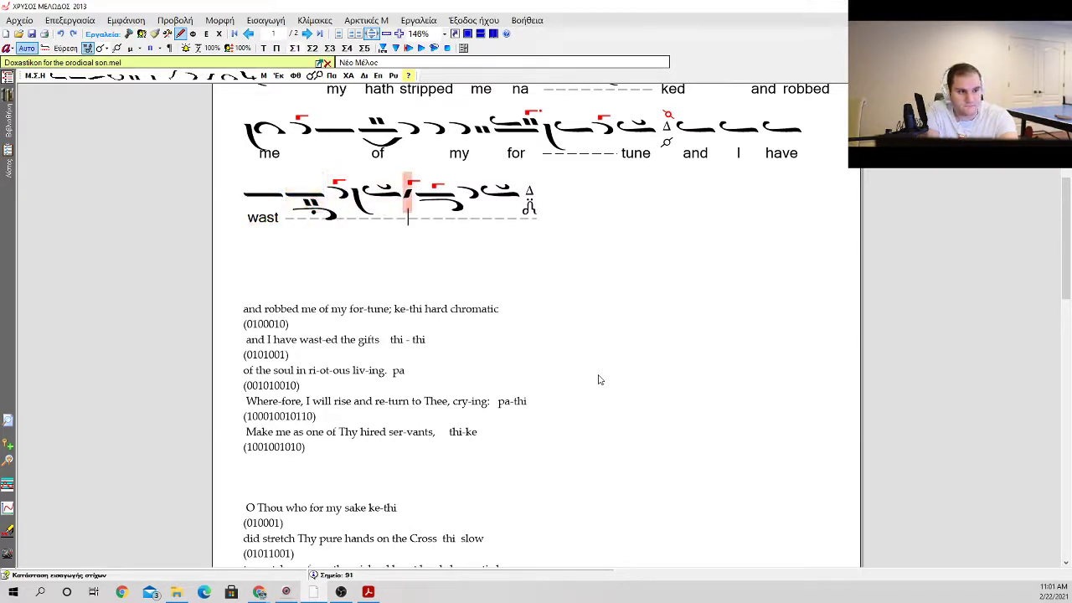
{"action": "type", "text": "ed"}
{"action": "key", "text": "Escape"}
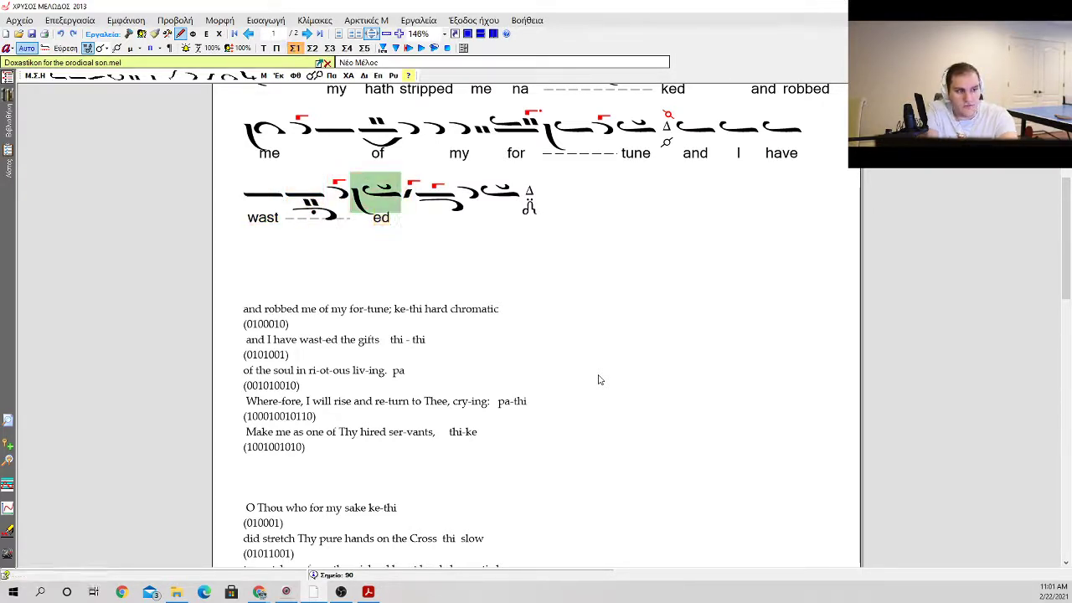
Step: Delete all the neumes and the martyria that follow the oligon on "wast"
{"action": "key", "text": "Right"}
{"action": "key", "text": "BackSpace"}
{"action": "key", "text": "BackSpace"}
{"action": "key", "text": "BackSpace"}
{"action": "key", "text": "Right"}
{"action": "key", "text": "BackSpace"}
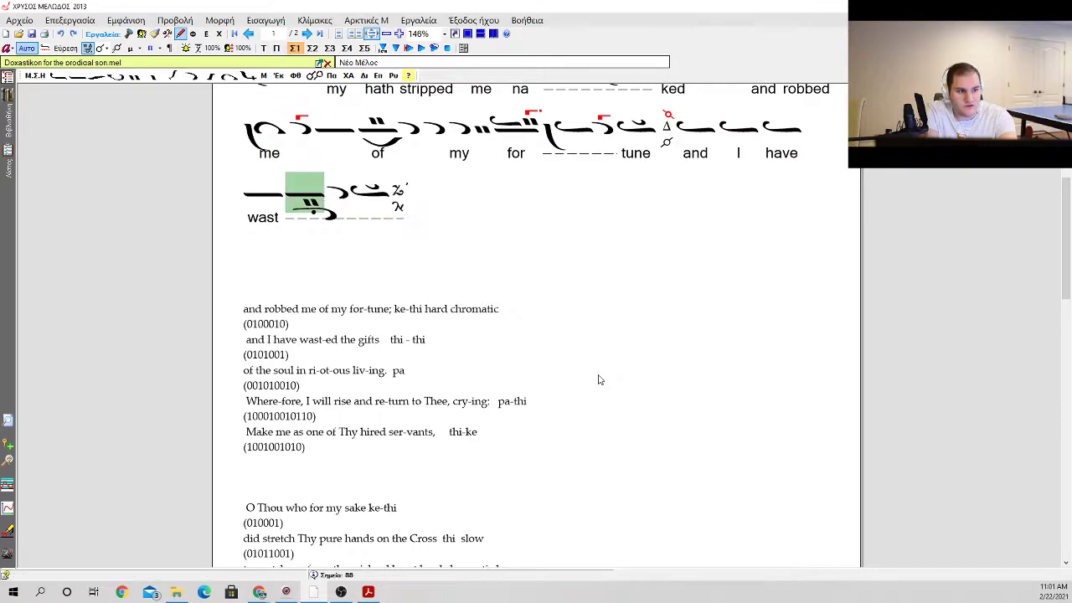
{"action": "key", "text": "Right"}
{"action": "key", "text": "BackSpace"}
{"action": "key", "text": "Right"}
{"action": "key", "text": "BackSpace"}
{"action": "key", "text": "Right"}
{"action": "key", "text": "BackSpace"}
{"action": "key", "text": "BackSpace"}
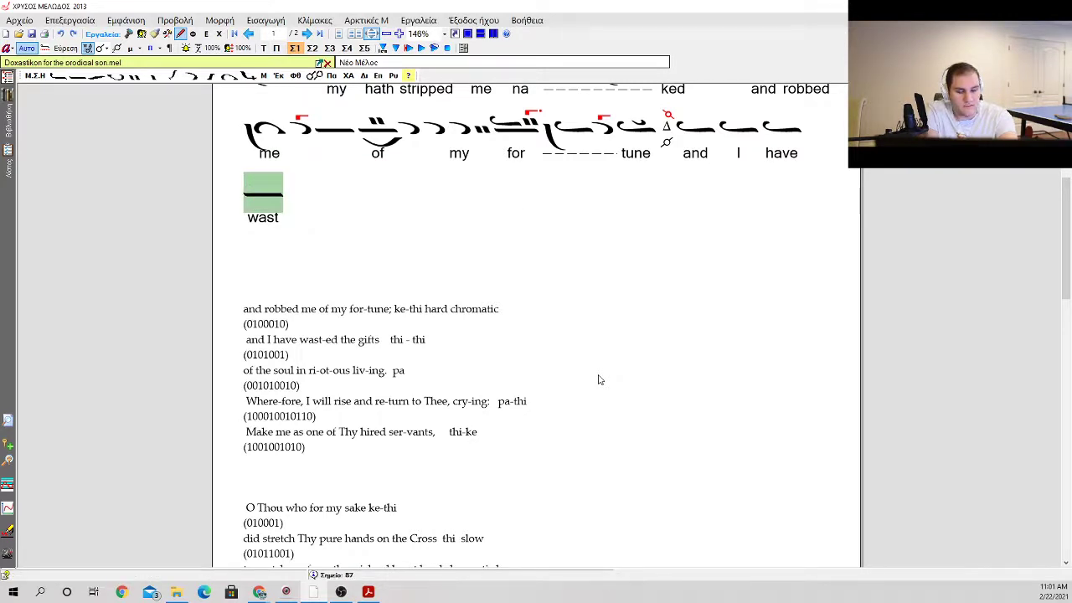
Step: Add kentemata directly after the oligon on "wast"
{"action": "key", "text": "o"}
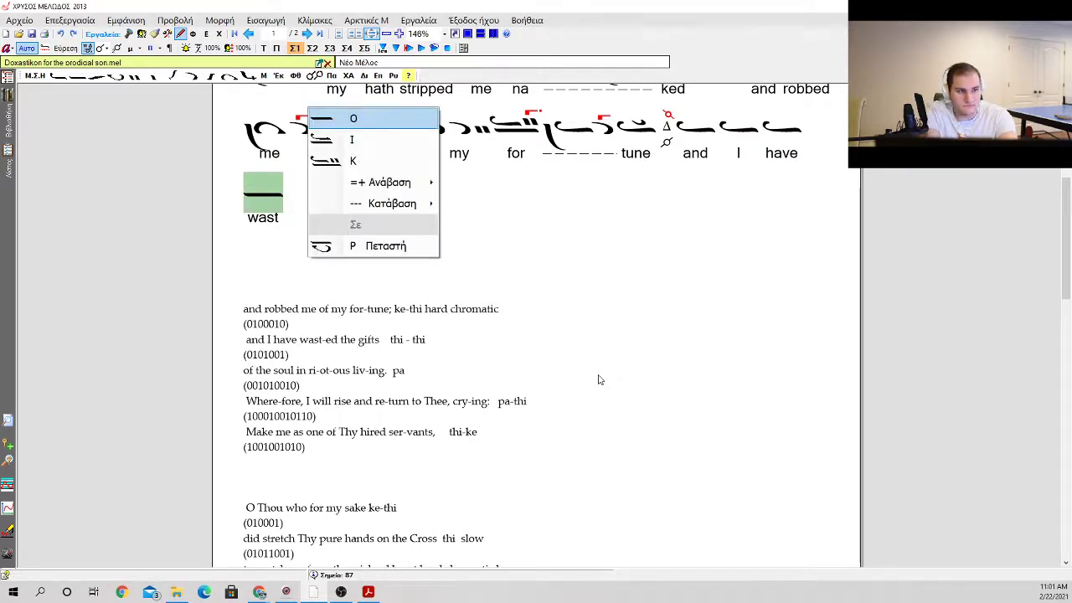
{"action": "key", "text": "Escape"}
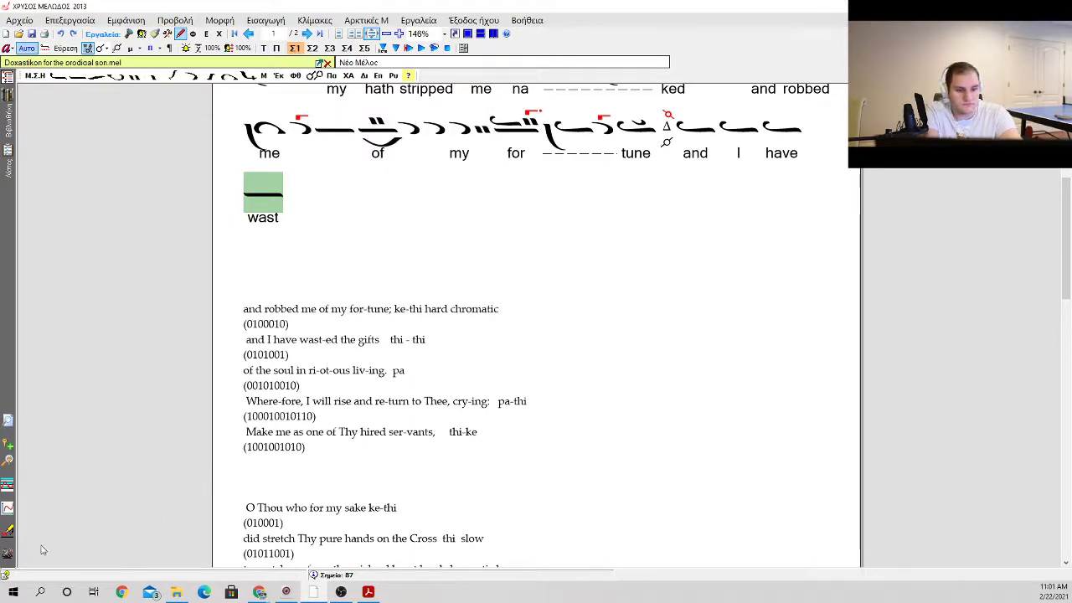
{"action": "key", "text": "o"}
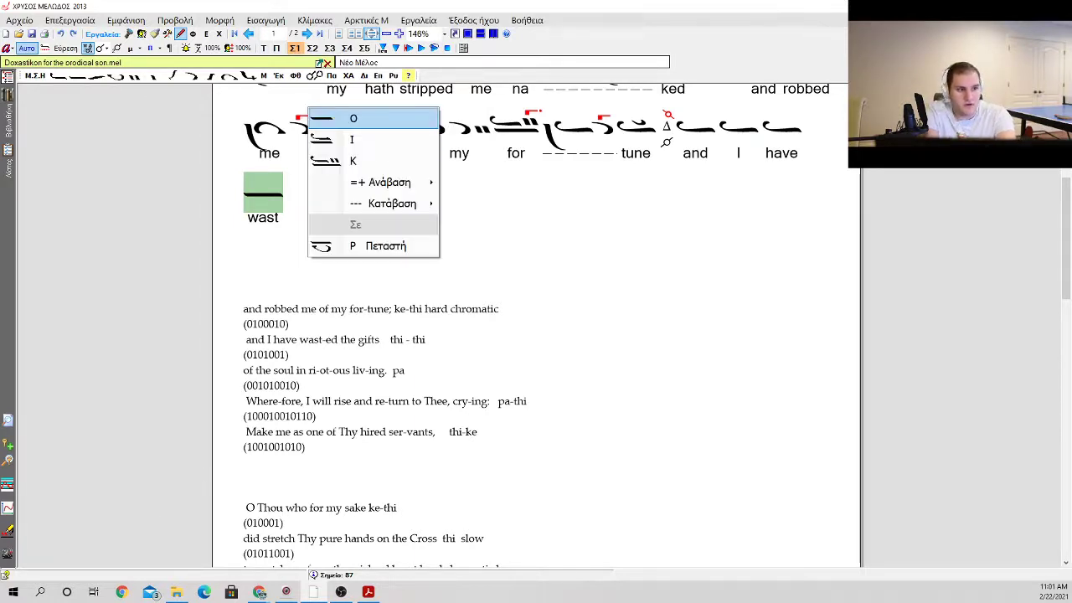
{"action": "key", "text": "Down"}
{"action": "key", "text": "Down"}
{"action": "key", "text": "Down"}
{"action": "key", "text": "Return"}
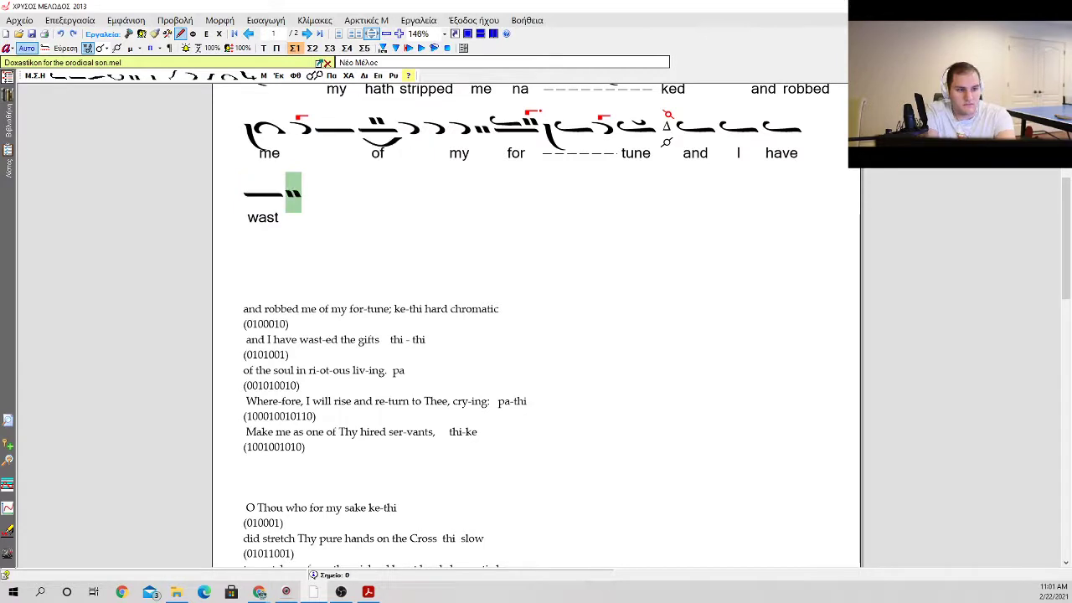
Step: Add an oligon with kentemata and a gorgon above, followed by two apostrophoi, the second carrying a gorgon
{"action": "key", "text": "o"}
{"action": "key", "text": "Down"}
{"action": "key", "text": "Down"}
{"action": "key", "text": "Down"}
{"action": "key", "text": "Right"}
{"action": "key", "text": "Down"}
{"action": "key", "text": "Up"}
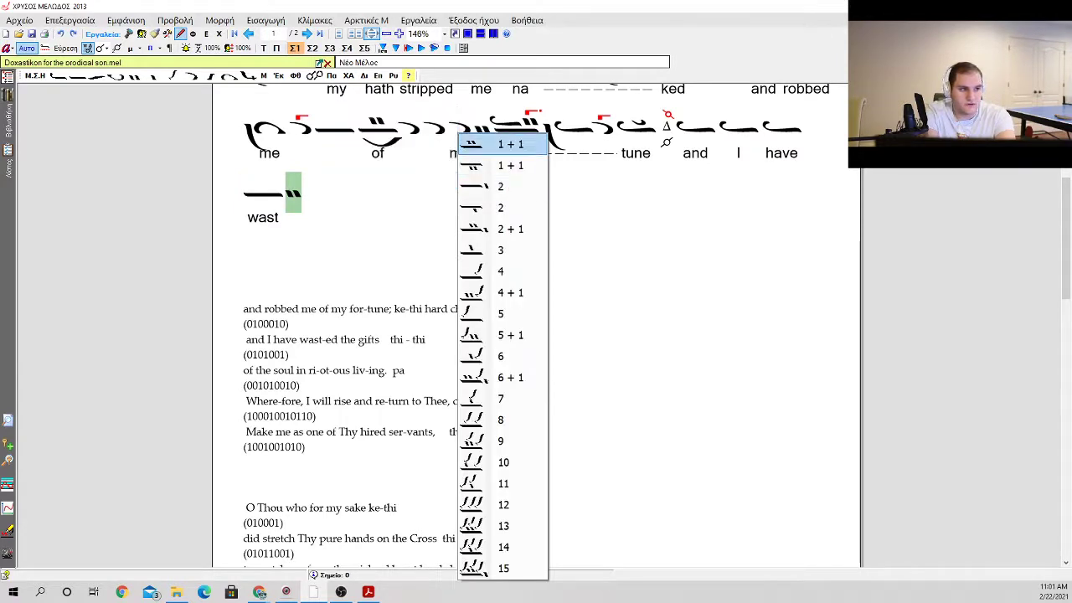
{"action": "key", "text": "Return"}
{"action": "key", "text": "a"}
{"action": "key", "text": "a"}
{"action": "key", "text": "a"}
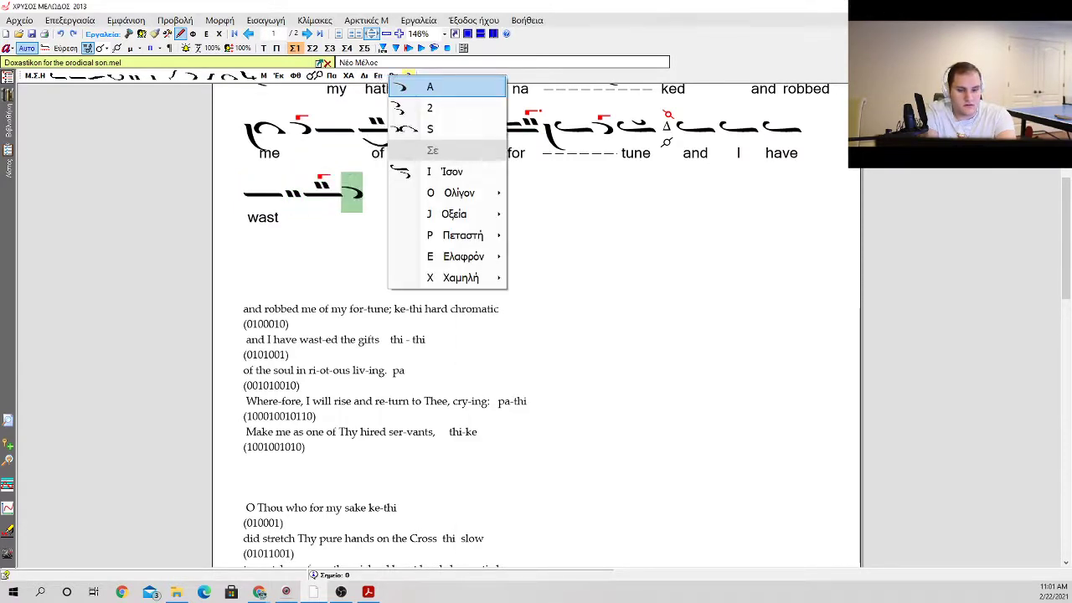
{"action": "key", "text": "a"}
{"action": "key", "text": "g"}
{"action": "key", "text": "g"}
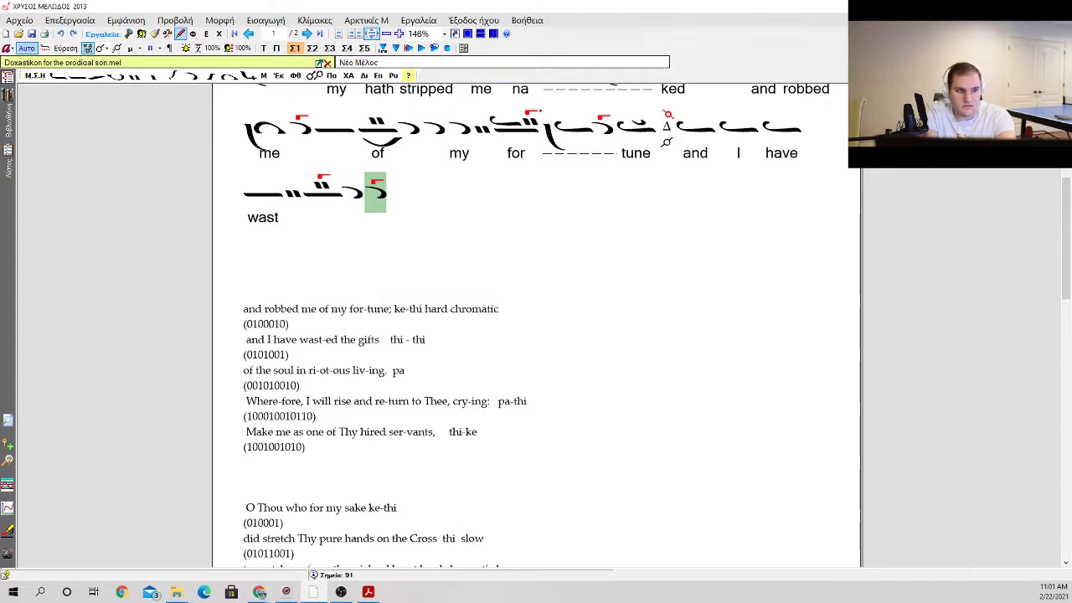
{"action": "key", "text": "i"}
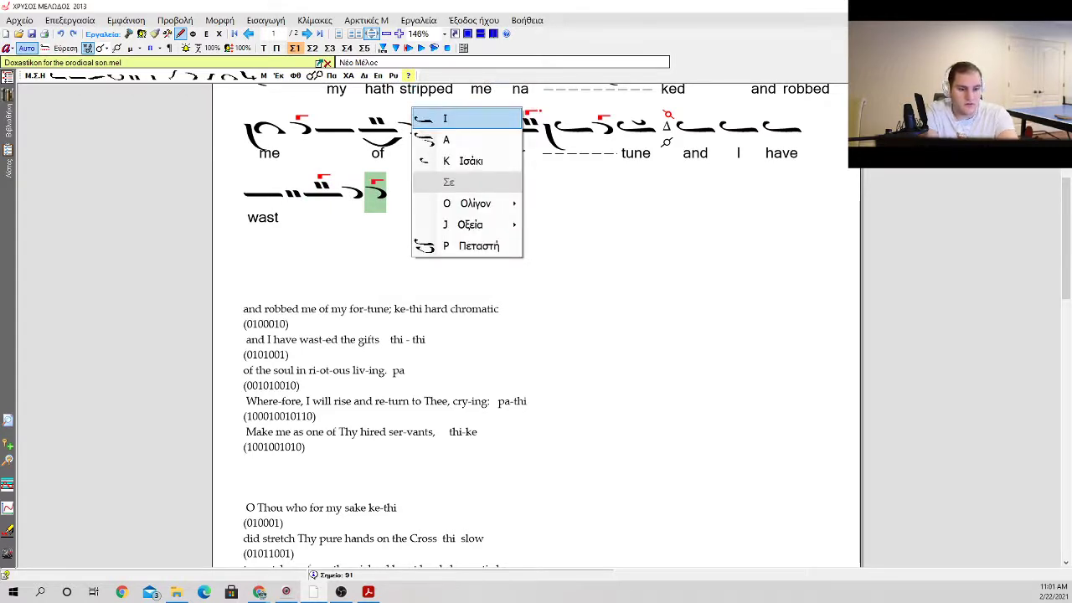
{"action": "key", "text": "Escape"}
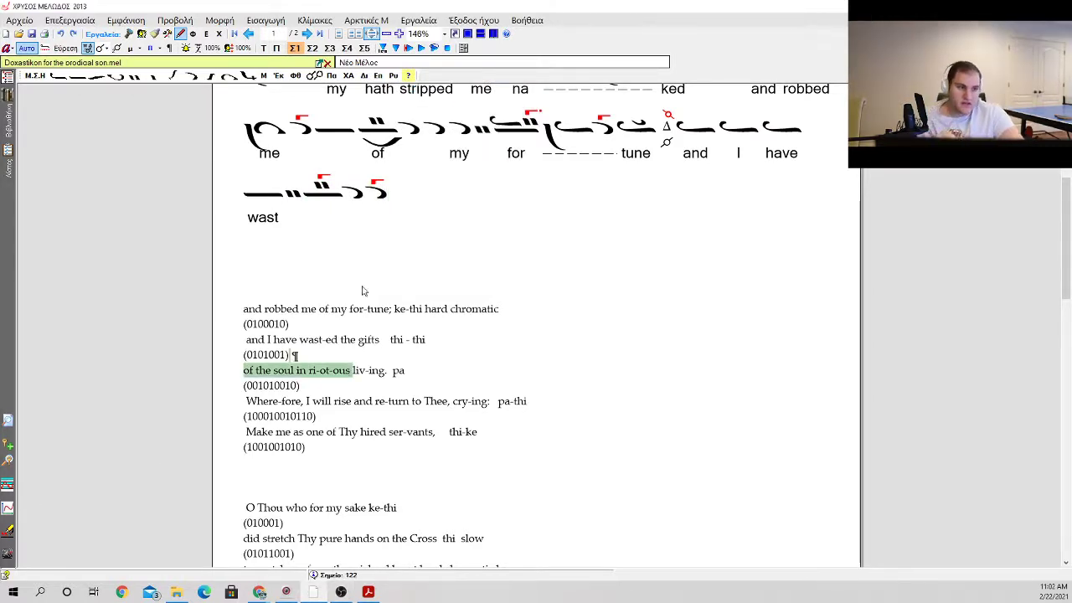
Step: Delete the whole neume line that begins with the oligon on "wast", and go to the empty line below "and I have"
{"action": "left_click_drag", "start_coordinate": [383, 201], "coordinate": [247, 196]}
{"action": "key", "text": "Delete"}
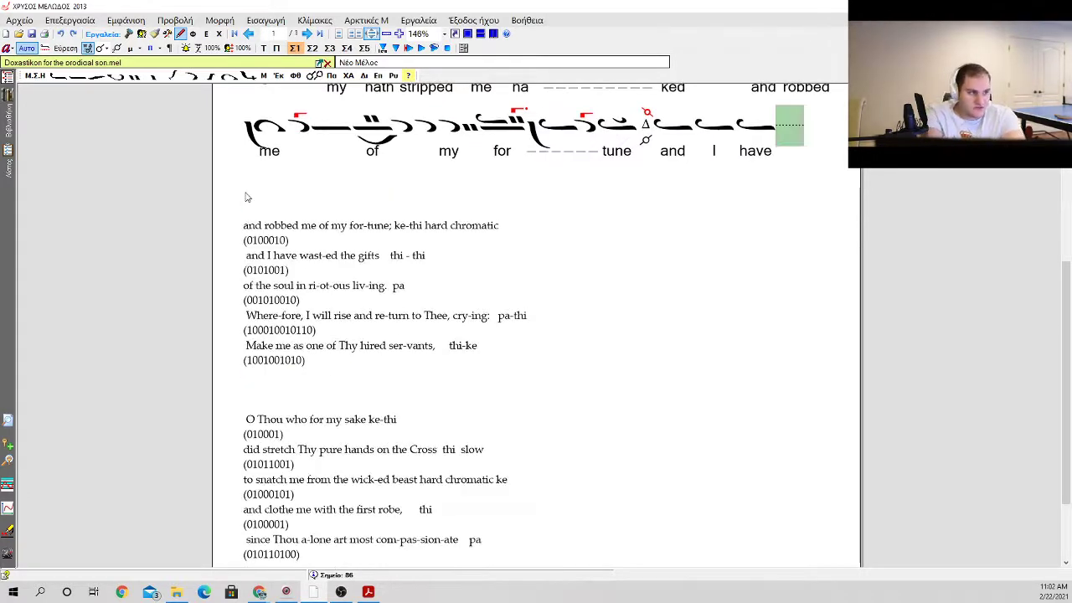
{"action": "key", "text": "Right"}
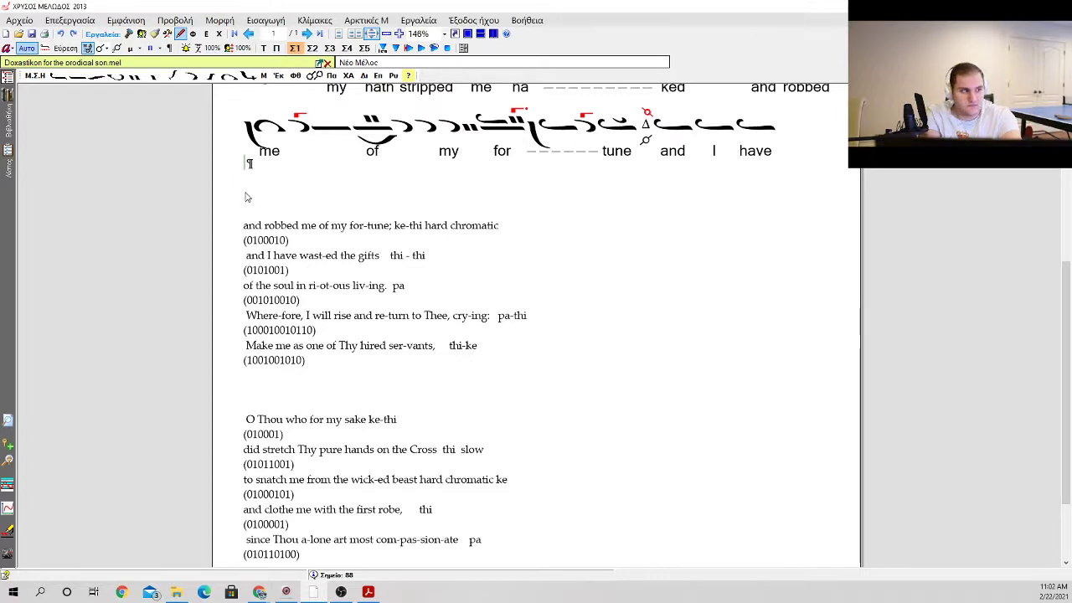
Step: Start the line below "and I have" with an oligon, and try an oligon with kentemata above as the second neume
{"action": "right_click", "coordinate": [245, 197]}
{"action": "key", "text": "Down"}
{"action": "key", "text": "Down"}
{"action": "key", "text": "Down"}
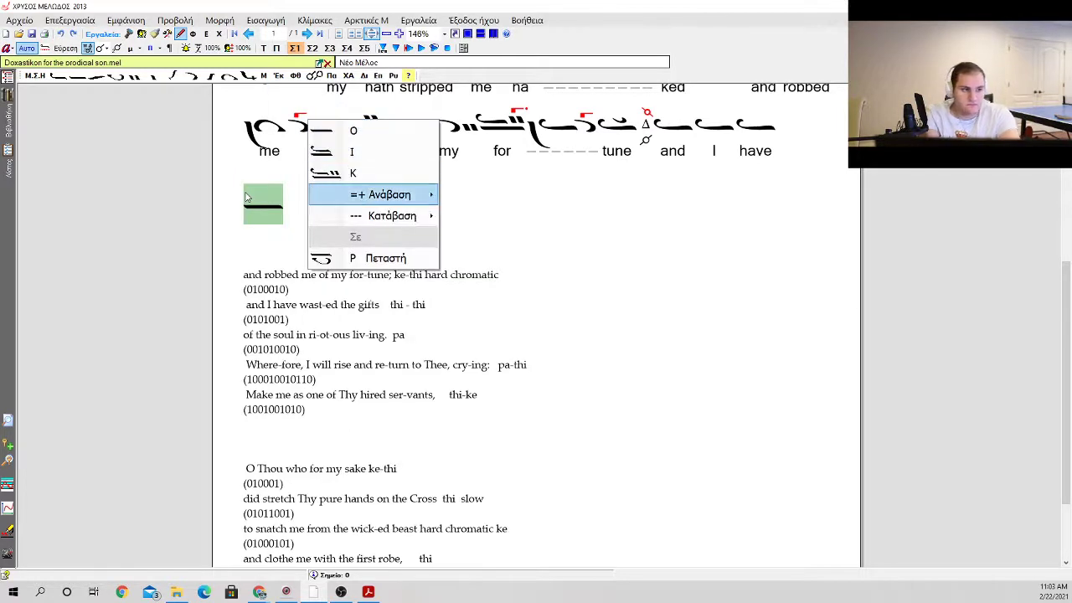
{"action": "key", "text": "Right"}
{"action": "key", "text": "Return"}
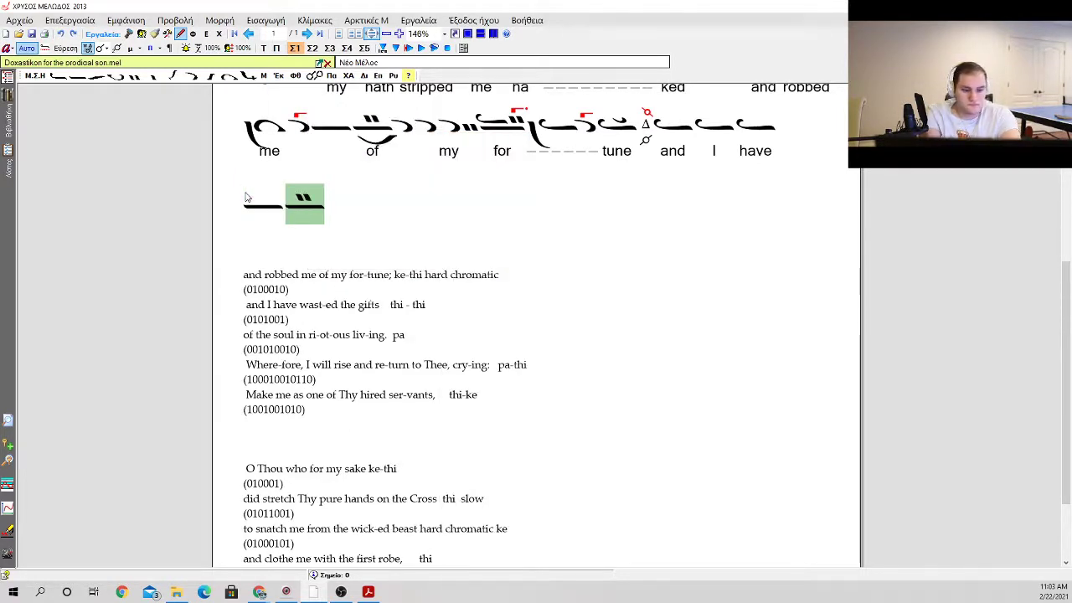
{"action": "key", "text": "BackSpace"}
Step: Add an oligon with kentemata below as the second neume and give it a dotted antikenoma
{"action": "key", "text": "F2"}
{"action": "key", "text": "Down"}
{"action": "key", "text": "Down"}
{"action": "key", "text": "Down"}
{"action": "key", "text": "Right"}
{"action": "key", "text": "Down"}
{"action": "key", "text": "Return"}
{"action": "key", "text": "F3"}
{"action": "key", "text": "Down"}
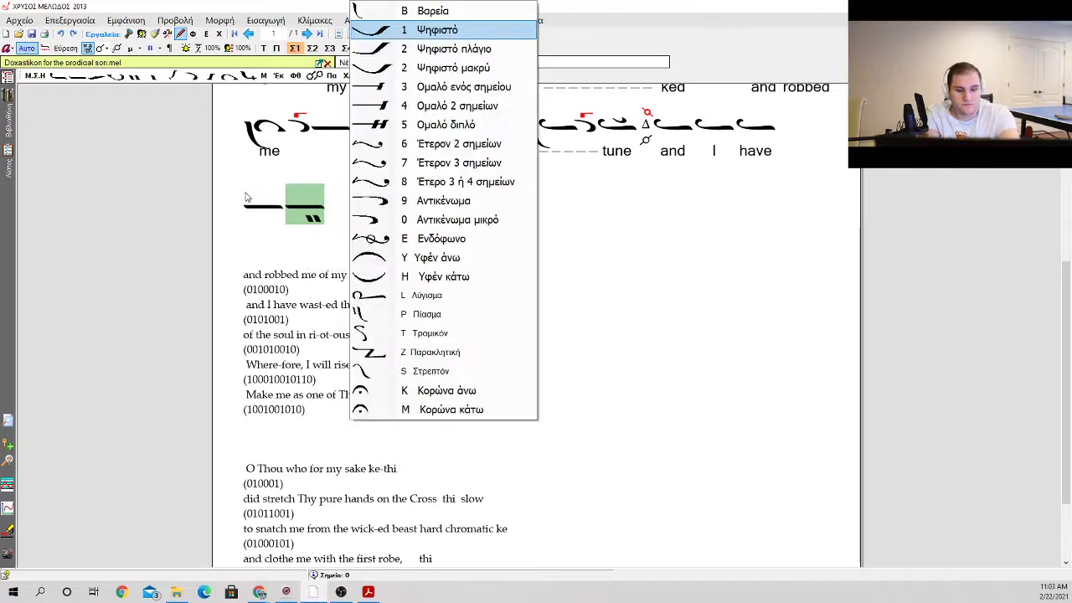
{"action": "key", "text": "Return"}
Step: Add an apostrophos with a gorgon above it after the antikenoma neume
{"action": "key", "text": "F2"}
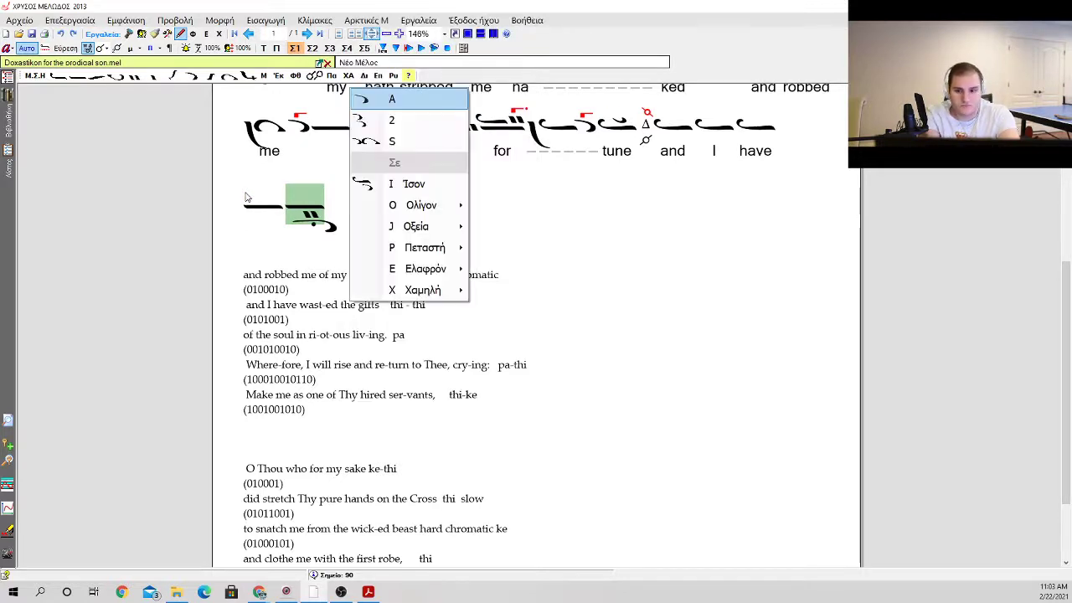
{"action": "key", "text": "Return"}
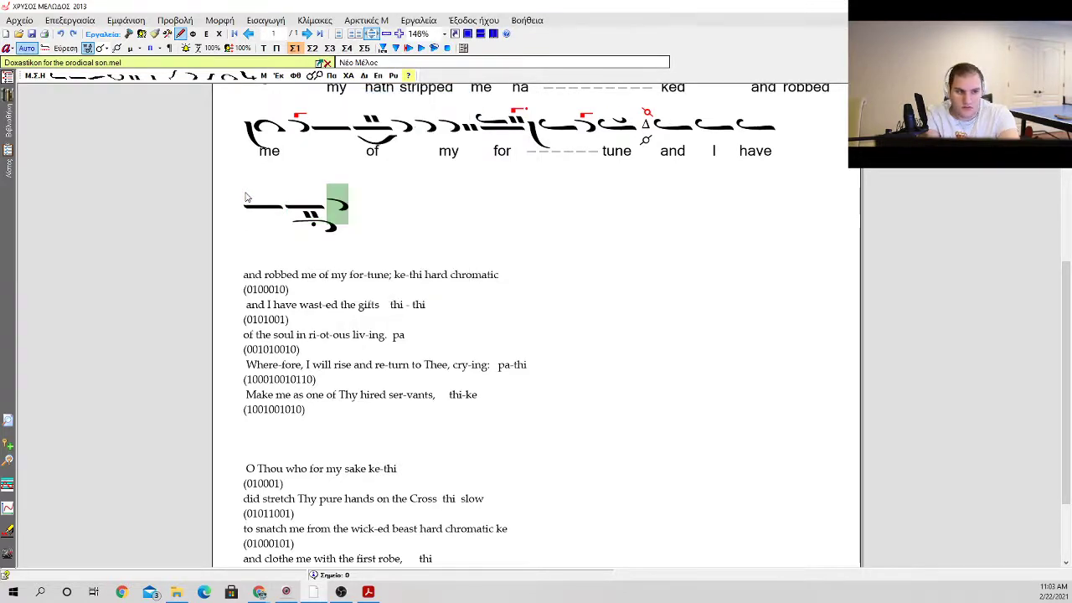
{"action": "key", "text": "g"}
{"action": "key", "text": "Return"}
{"action": "key", "text": "F2"}
{"action": "key", "text": "Down"}
{"action": "key", "text": "Down"}
{"action": "key", "text": "Down"}
{"action": "key", "text": "Escape"}
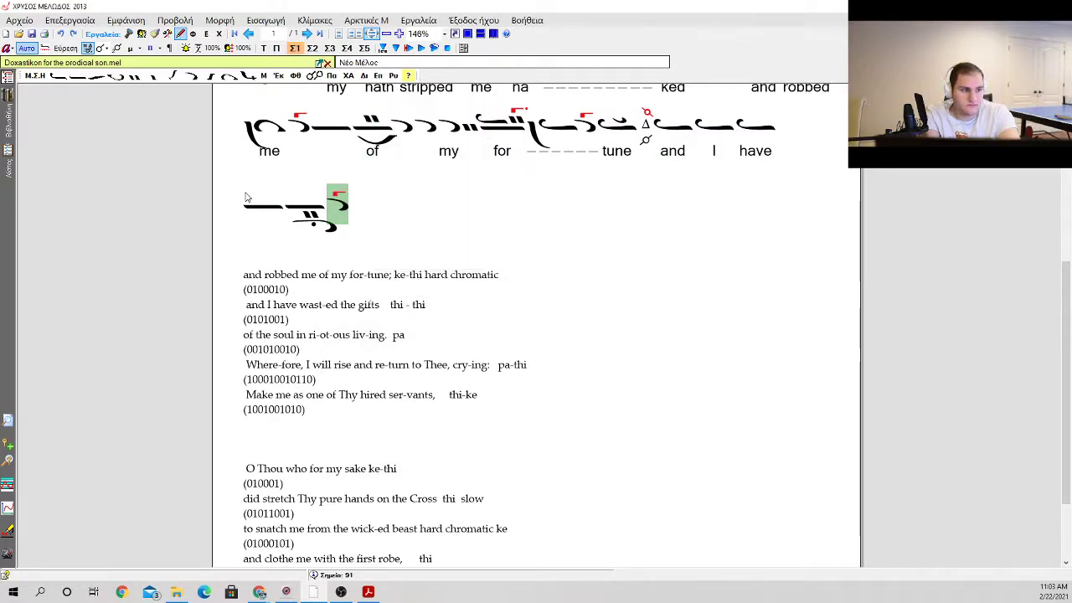
Step: Add an oligon carrying an ison and kentemata, with a gorgon above
{"action": "key", "text": "F2"}
{"action": "key", "text": "Down"}
{"action": "key", "text": "Down"}
{"action": "key", "text": "Down"}
{"action": "key", "text": "Down"}
{"action": "key", "text": "Right"}
{"action": "key", "text": "Left"}
{"action": "key", "text": "Up"}
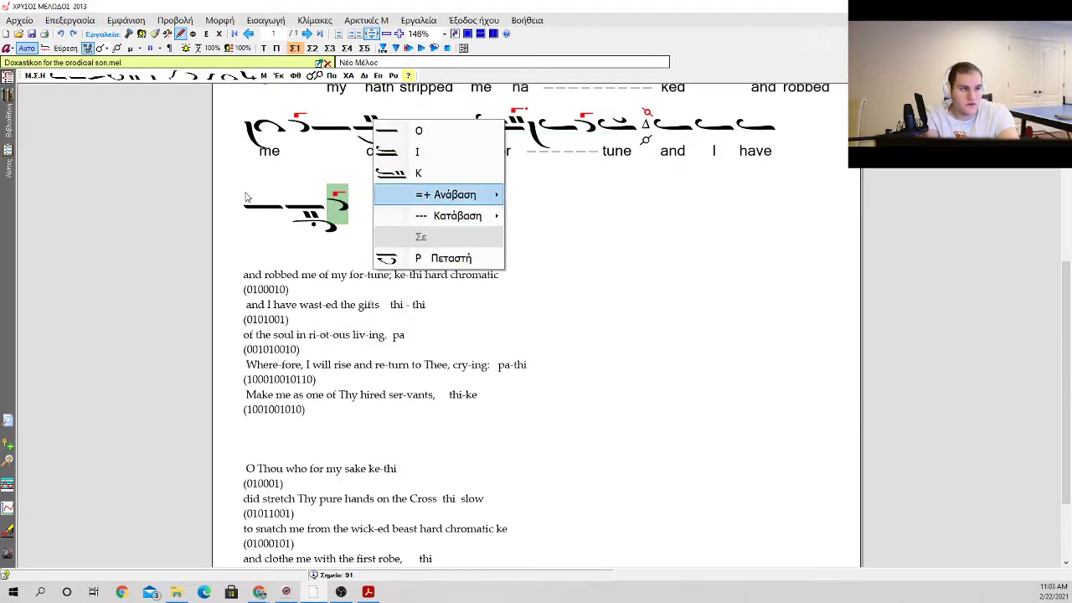
{"action": "key", "text": "Right"}
{"action": "key", "text": "Down"}
{"action": "key", "text": "Down"}
{"action": "key", "text": "Up"}
{"action": "key", "text": "Up"}
{"action": "key", "text": "Left"}
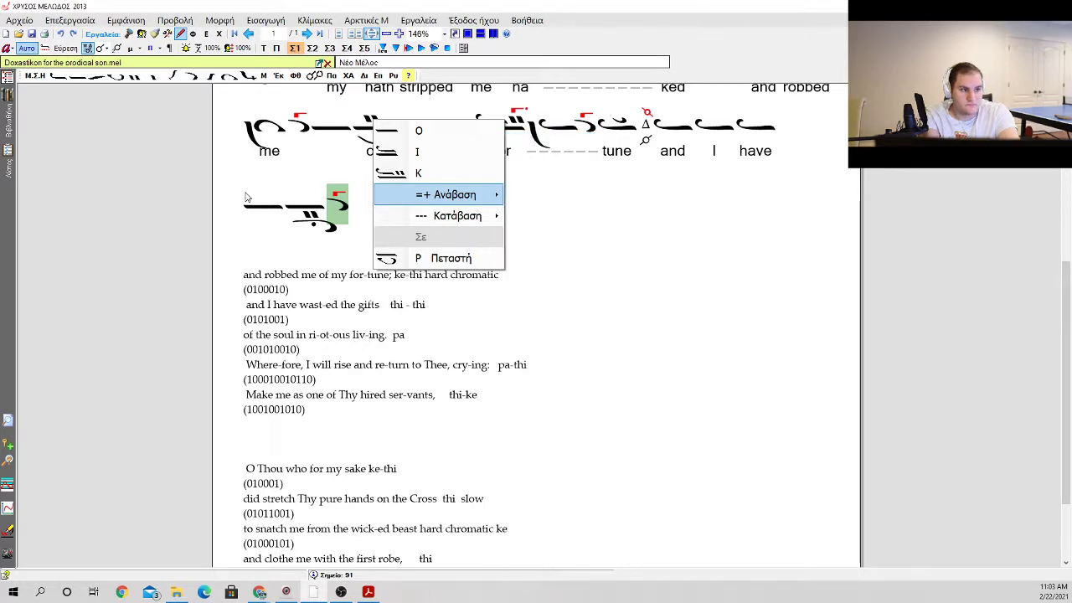
{"action": "key", "text": "k"}
Step: Add an apostrophos followed by a continuous elaphron with a klasma
{"action": "key", "text": "F2"}
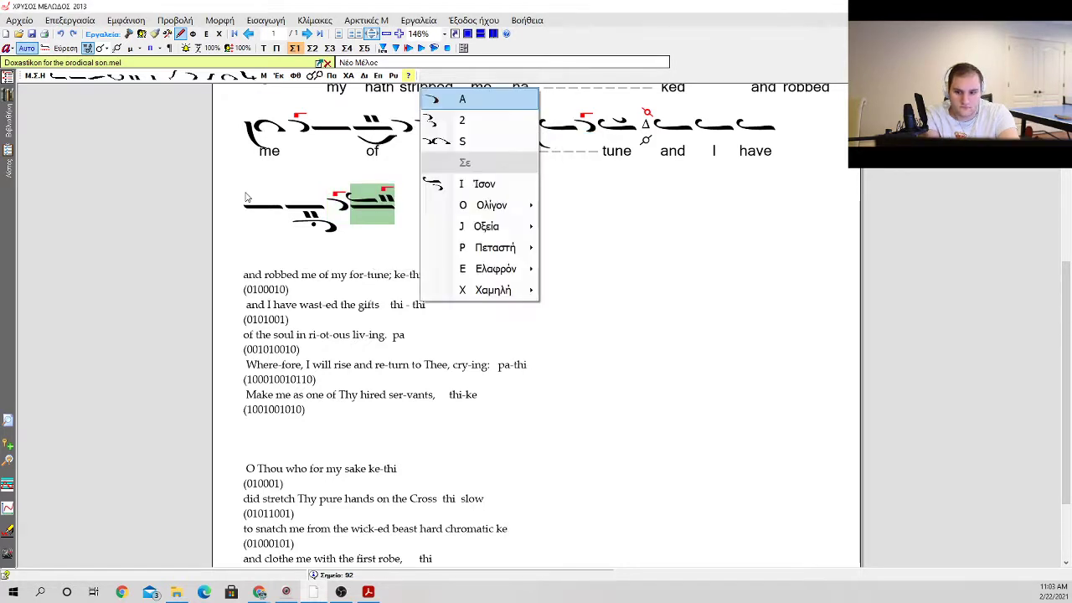
{"action": "key", "text": "a"}
{"action": "key", "text": "F2"}
{"action": "key", "text": "s"}
{"action": "key", "text": "k"}
{"action": "key", "text": "Escape"}
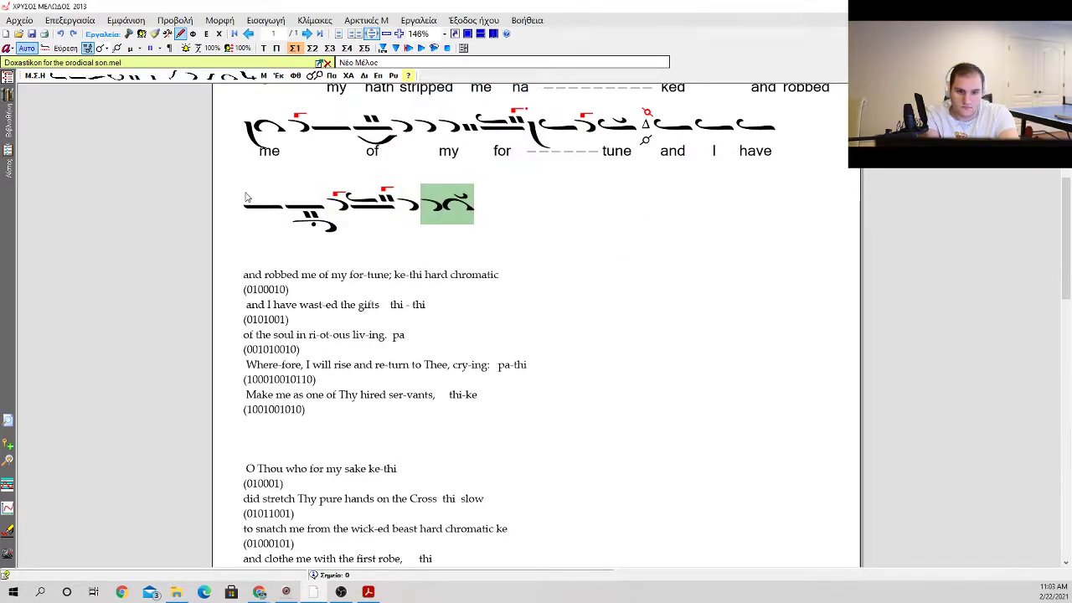
Step: Remove the klasma from the continuous elaphron at the end of the line
{"action": "key", "text": "Left"}
{"action": "key", "text": "Left"}
{"action": "key", "text": "Left"}
{"action": "key", "text": "Left"}
{"action": "key", "text": "Left"}
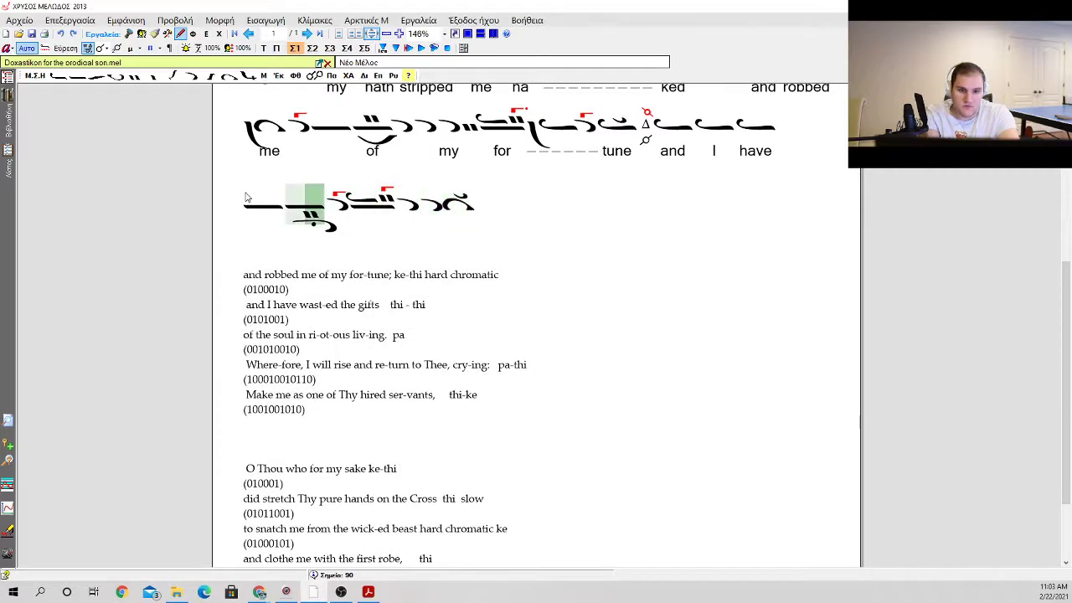
{"action": "key", "text": "Right"}
{"action": "key", "text": "Right"}
{"action": "key", "text": "Right"}
{"action": "key", "text": "Right"}
{"action": "key", "text": "Right"}
{"action": "key", "text": "Right"}
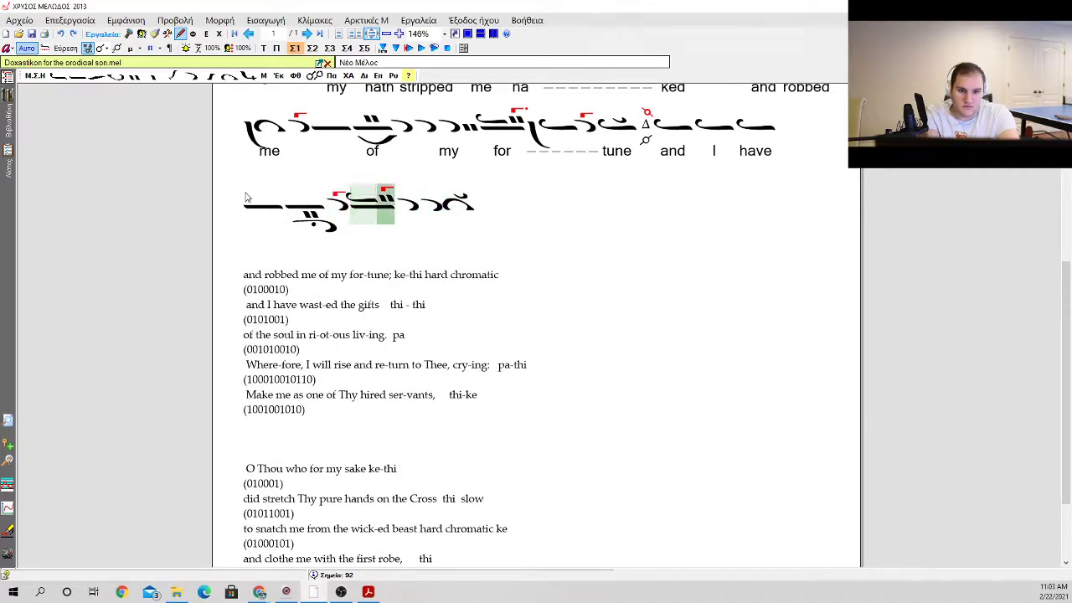
{"action": "key", "text": "Delete"}
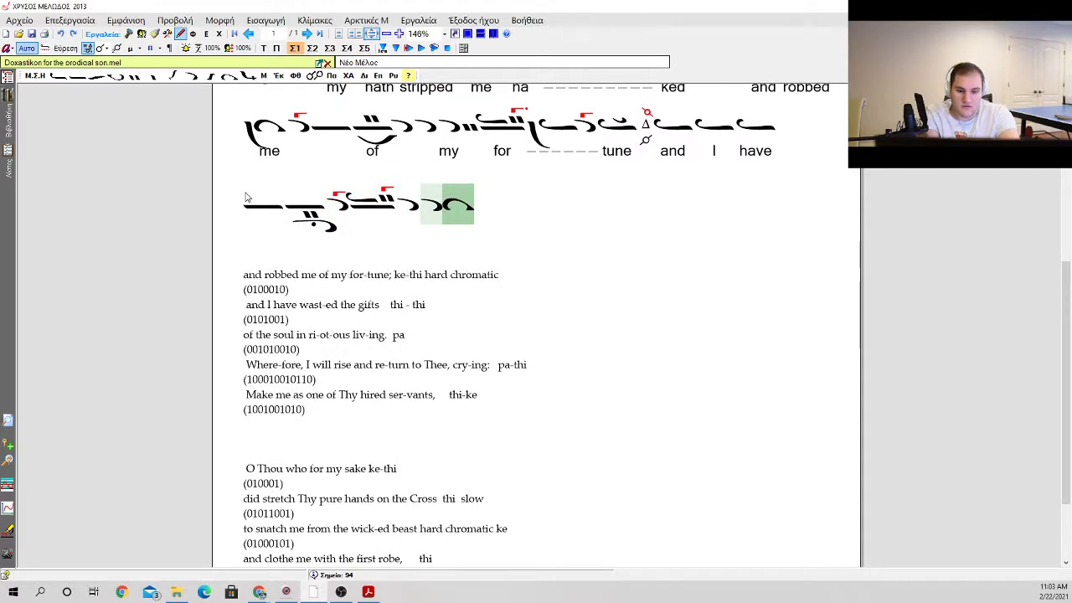
Step: Add an oligon with a gorgon above and an antikenoma below, followed by an apostrophos
{"action": "key", "text": "0"}
{"action": "key", "text": "Return"}
{"action": "key", "text": "g"}
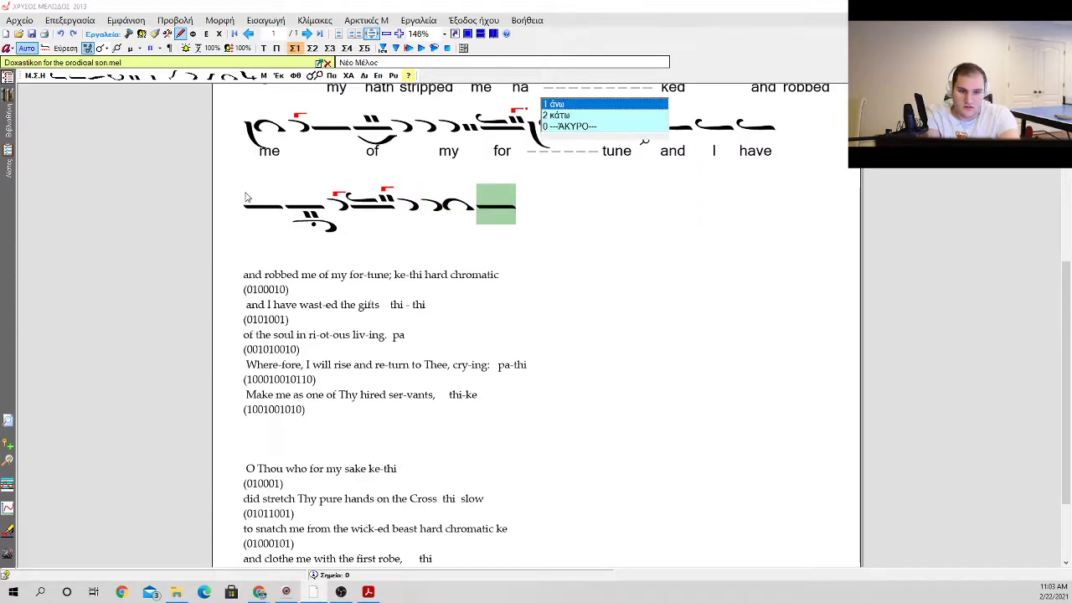
{"action": "key", "text": "Return"}
{"action": "key", "text": "a"}
{"action": "key", "text": "Return"}
{"action": "key", "text": "minus"}
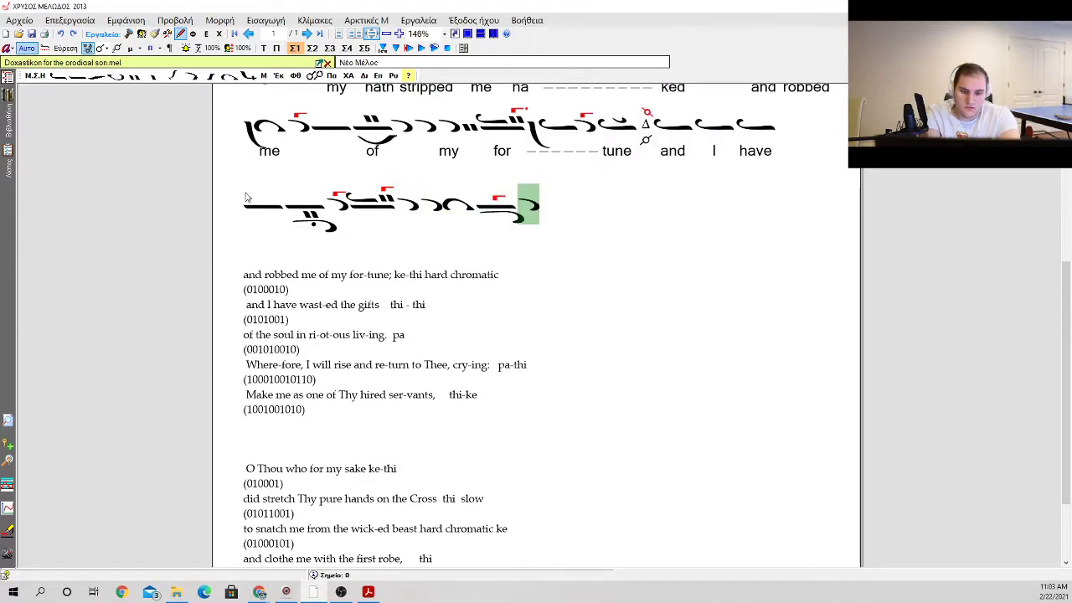
Step: End the phrase with an ison on an oligon carrying a klasma
{"action": "key", "text": "0"}
{"action": "key", "text": "k"}
{"action": "key", "text": "1"}
Step: Enter the lyrics "wast" under the line's first oligon and "ed" under the oligon with ison and kentemata
{"action": "key", "text": "Left"}
{"action": "key", "text": "Left"}
{"action": "key", "text": "Left"}
{"action": "key", "text": "Left"}
{"action": "key", "text": "Left"}
{"action": "key", "text": "Left"}
{"action": "key", "text": "Left"}
{"action": "key", "text": "Left"}
{"action": "key", "text": "Left"}
{"action": "key", "text": "Left"}
{"action": "key", "text": "Left"}
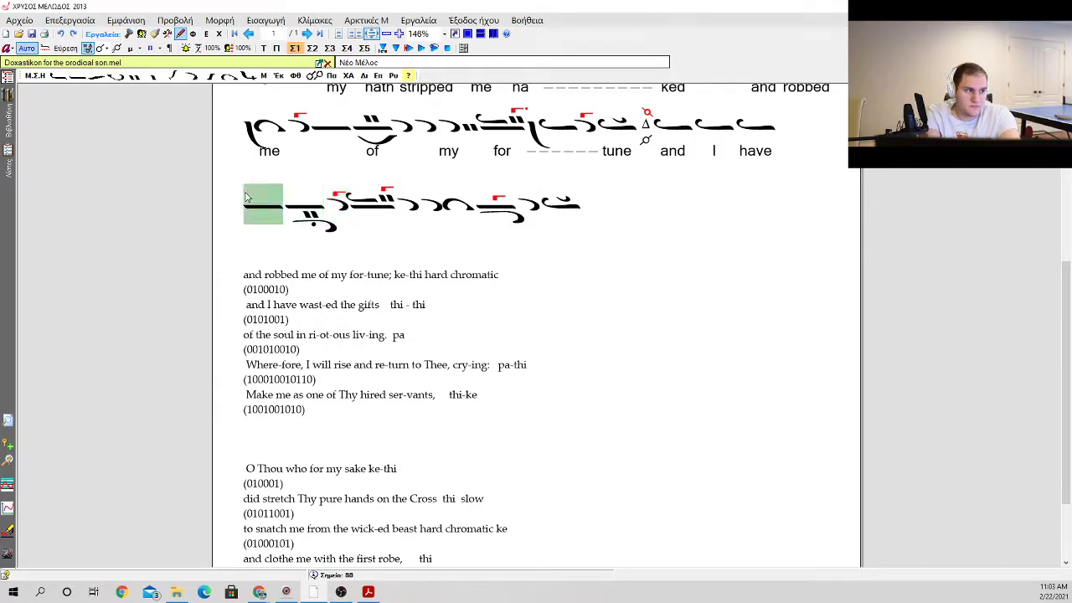
{"action": "key", "text": "Right"}
{"action": "key", "text": "Right"}
{"action": "key", "text": "Return"}
{"action": "type", "text": "was"}
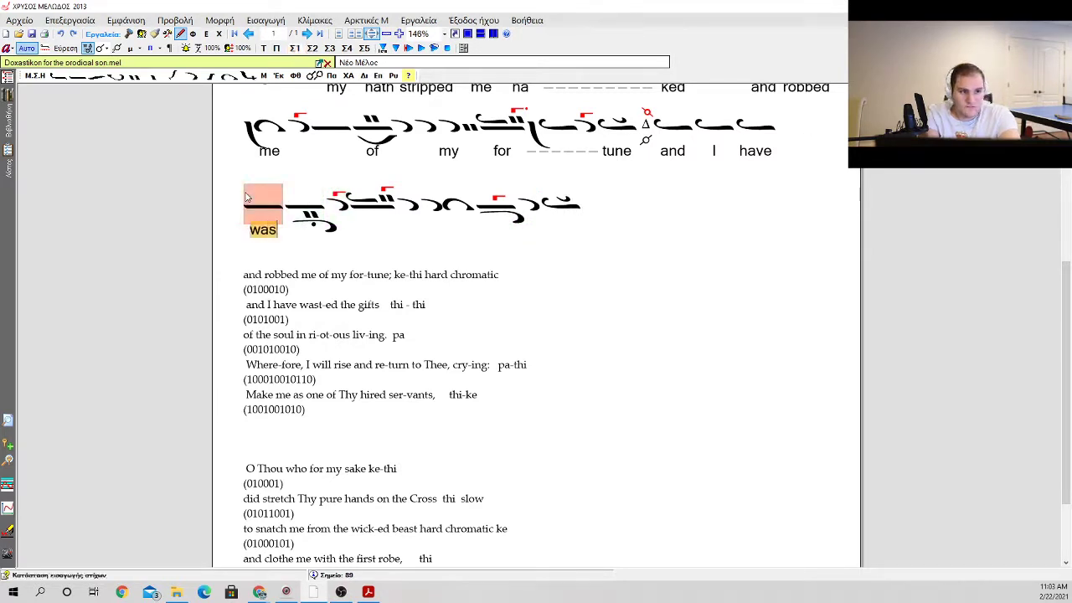
{"action": "type", "text": "t"}
{"action": "key", "text": "space"}
{"action": "key", "text": "space"}
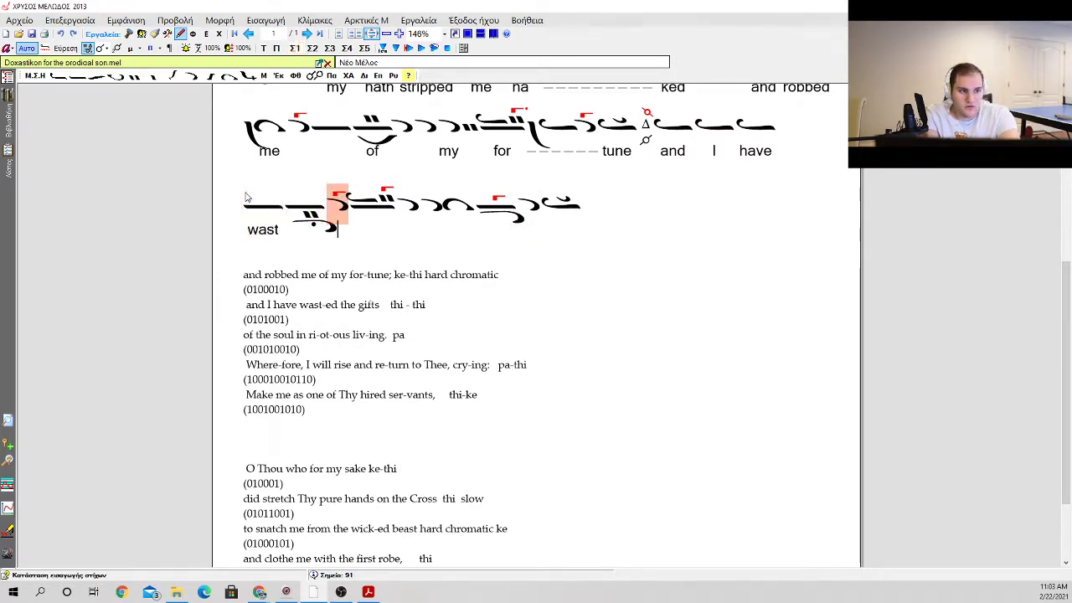
{"action": "key", "text": "space"}
{"action": "type", "text": "ed"}
Step: Enter the lyrics "the" under the continuous elaphron and "gifts" under the final neume with the klasma
{"action": "key", "text": "space"}
{"action": "key", "text": "space"}
{"action": "key", "text": "space"}
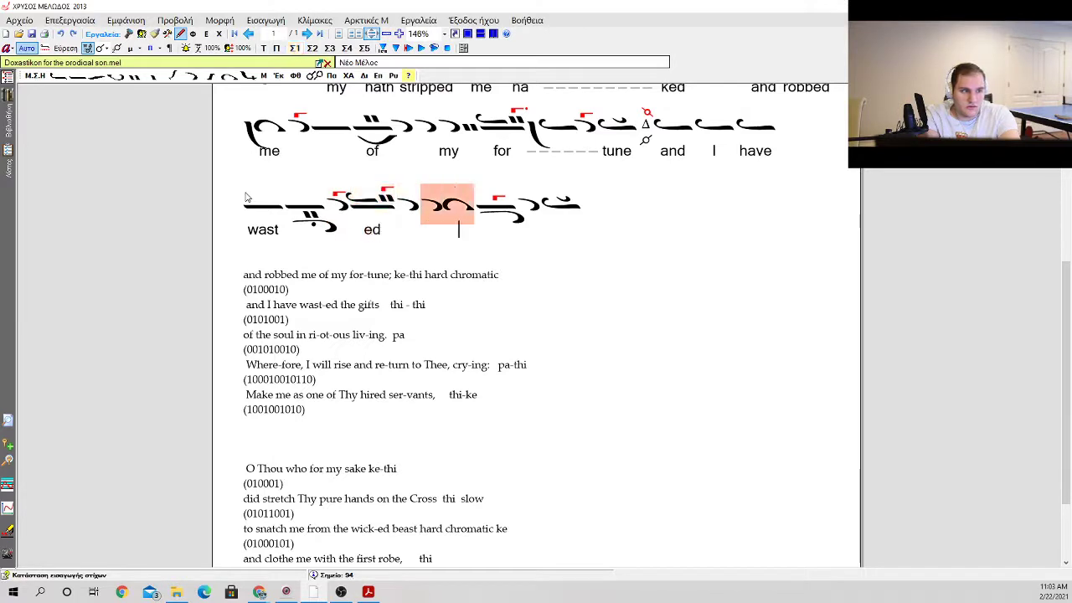
{"action": "type", "text": "the"}
{"action": "key", "text": "space"}
{"action": "key", "text": "space"}
{"action": "type", "text": "gifts"}
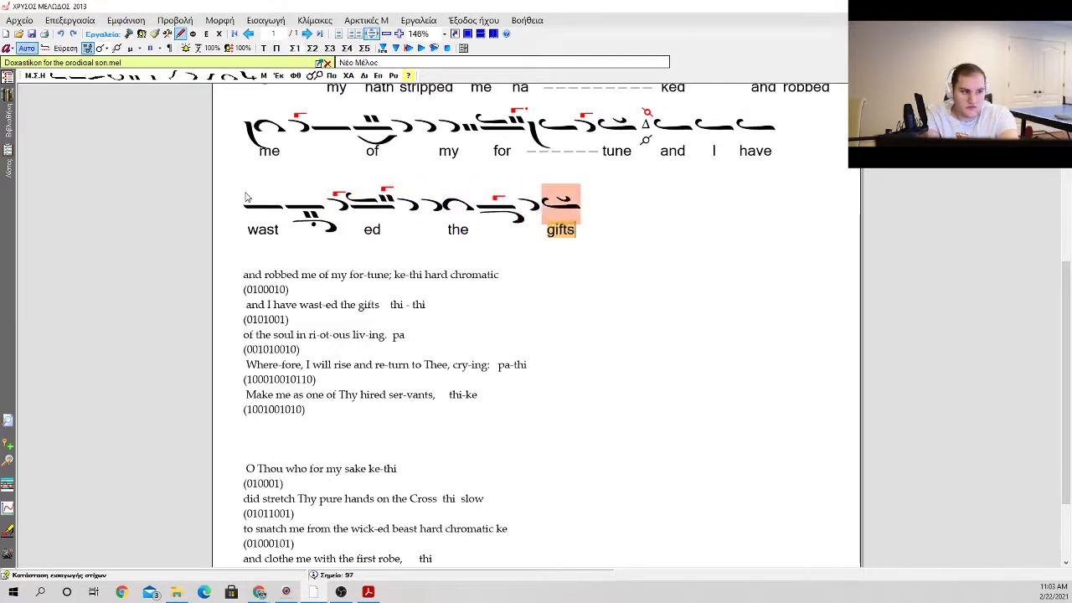
{"action": "key", "text": "Escape"}
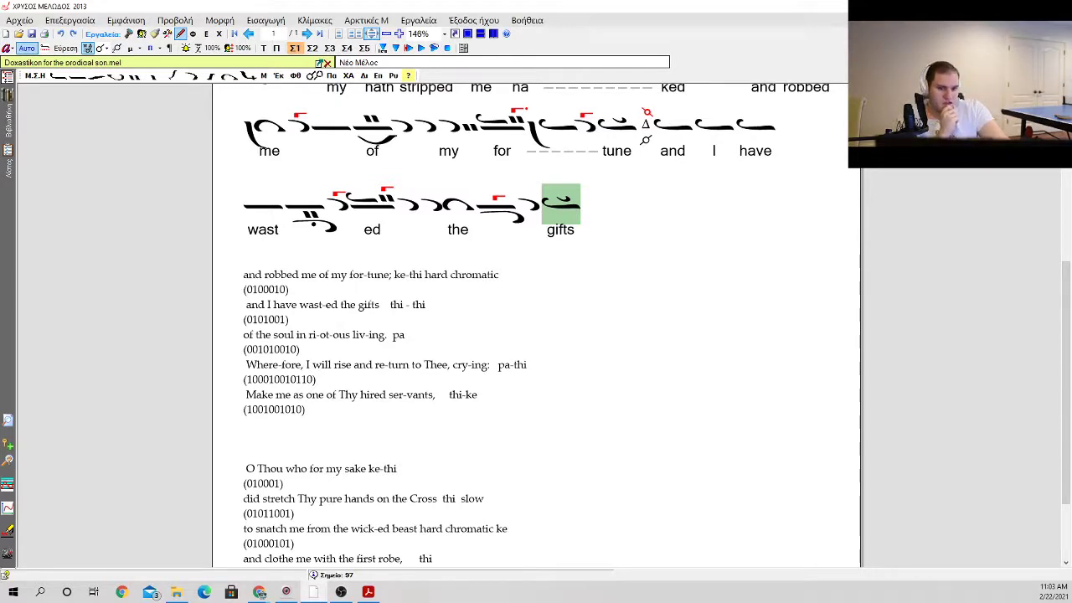
Step: Insert the Di martyria after "gifts" and mark it with the second hard chromatic fthora
{"action": "scroll", "coordinate": [136, 502], "scroll_direction": "up", "scroll_amount": 3}
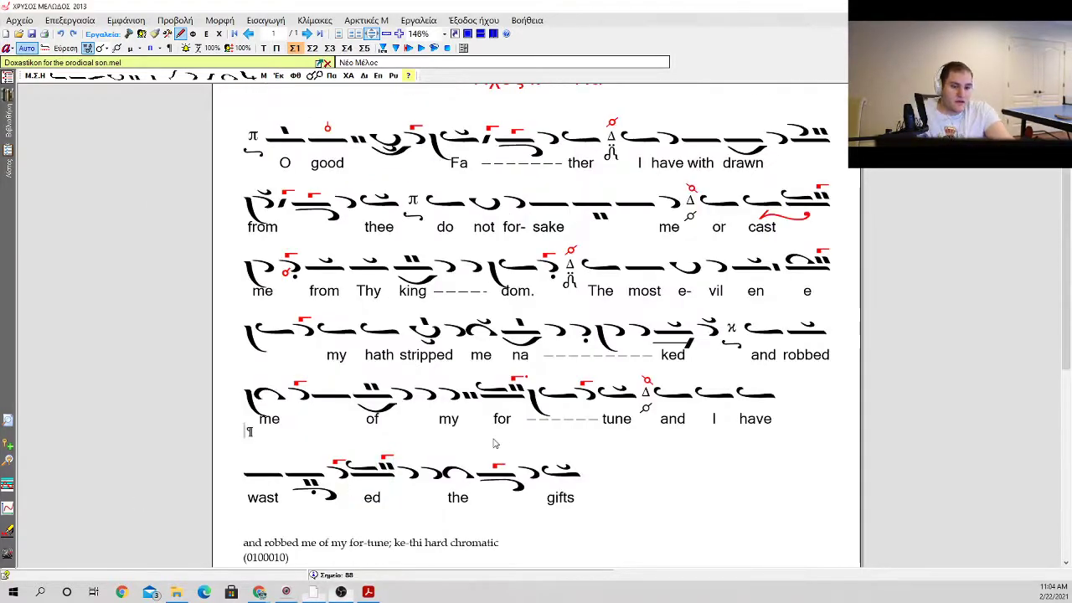
{"action": "left_click", "coordinate": [560, 482]}
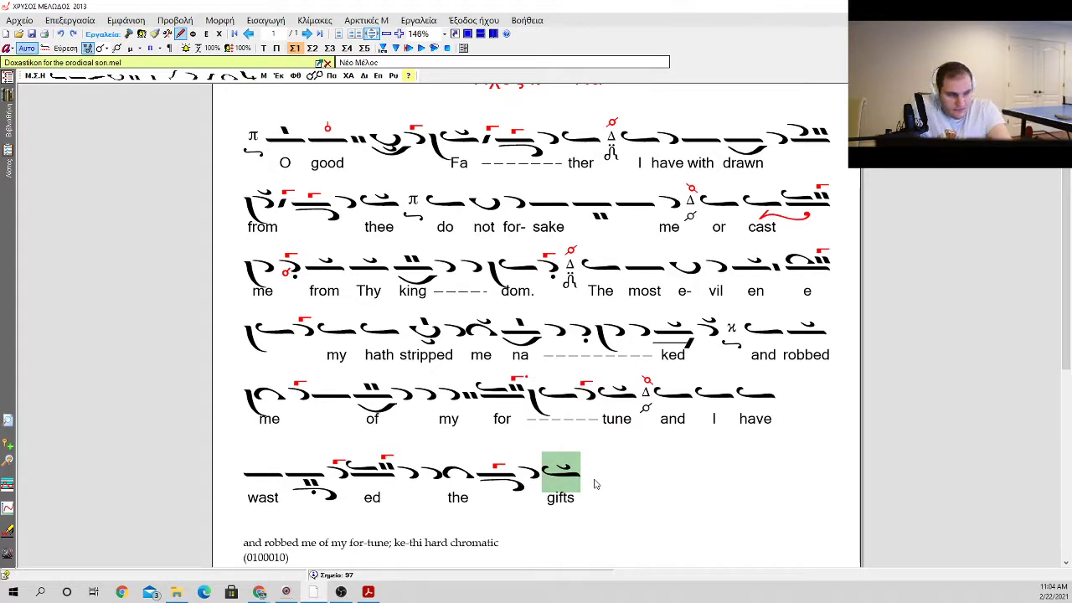
{"action": "key", "text": "m"}
{"action": "key", "text": "g"}
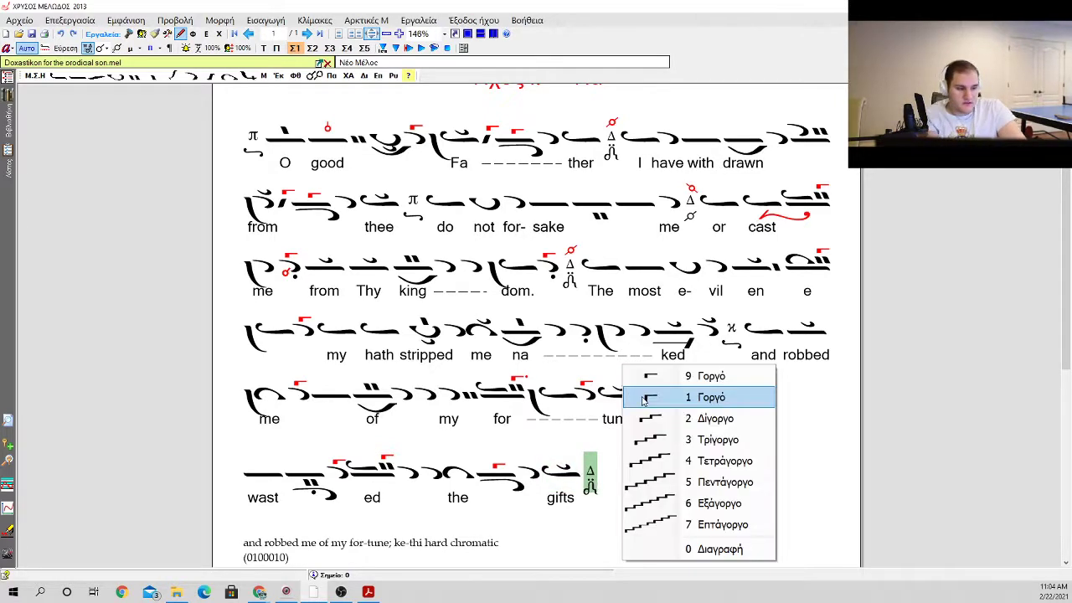
{"action": "left_click", "coordinate": [748, 342]}
{"action": "key", "text": "f"}
{"action": "mouse_move", "coordinate": [757, 450]}
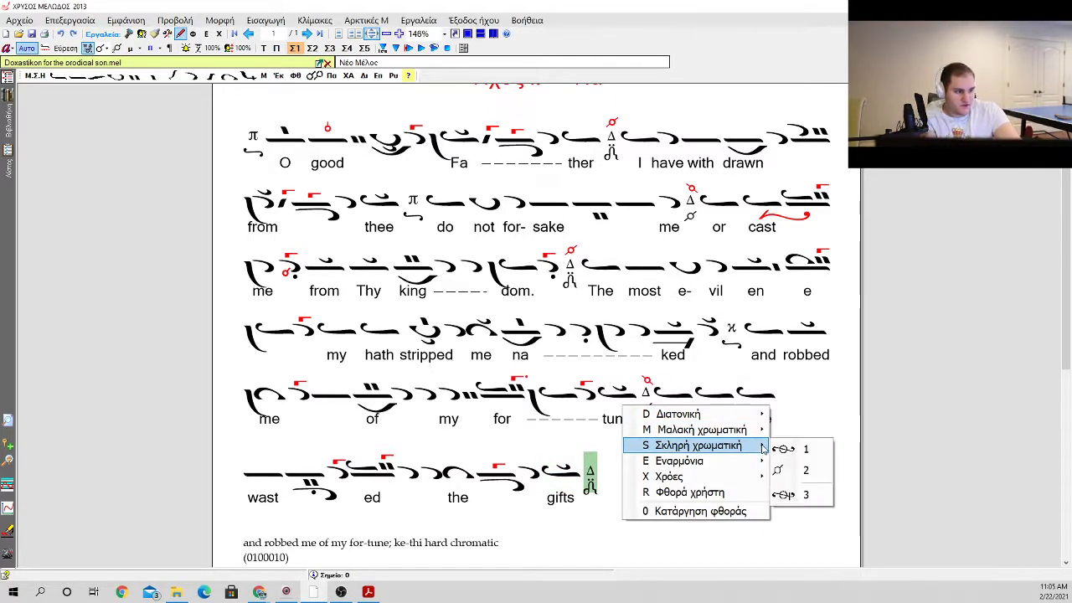
{"action": "left_click", "coordinate": [783, 469]}
Step: Delete the finished prayer lines "and robbed me of my for-tune" and "and I have wast-ed the gifts" with their accent patterns
{"action": "scroll", "coordinate": [691, 457], "scroll_direction": "down", "scroll_amount": 3}
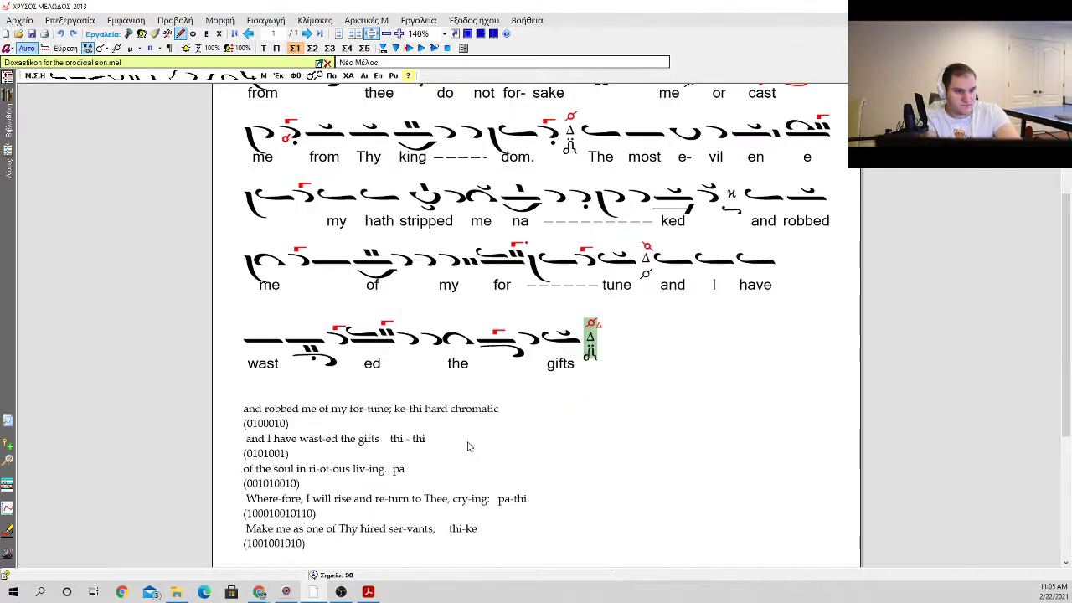
{"action": "left_click", "coordinate": [386, 429]}
{"action": "left_click_drag", "start_coordinate": [331, 453], "coordinate": [236, 418]}
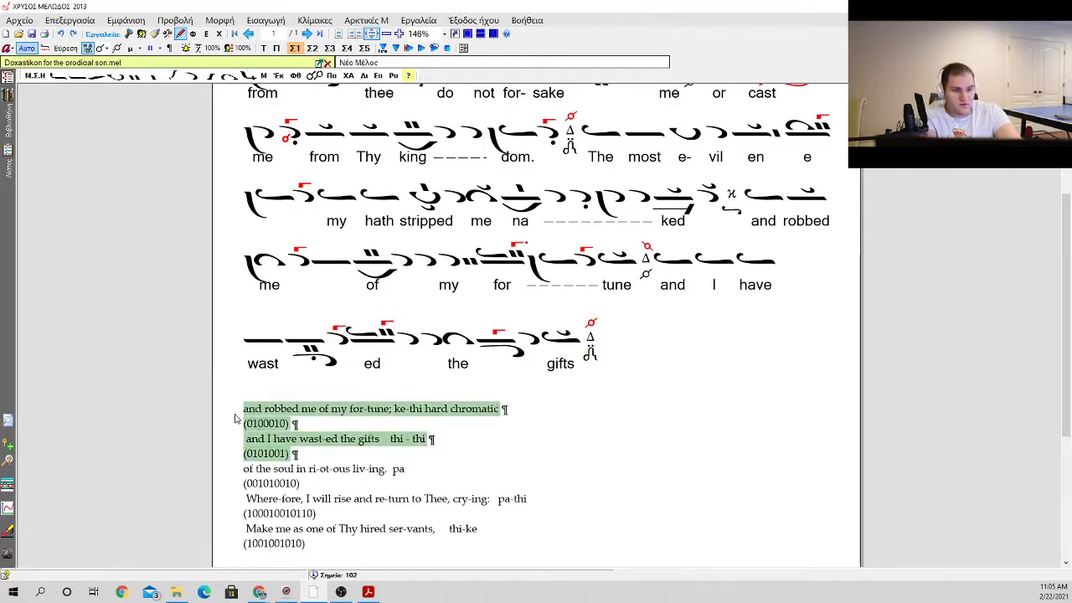
{"action": "key", "text": "Delete"}
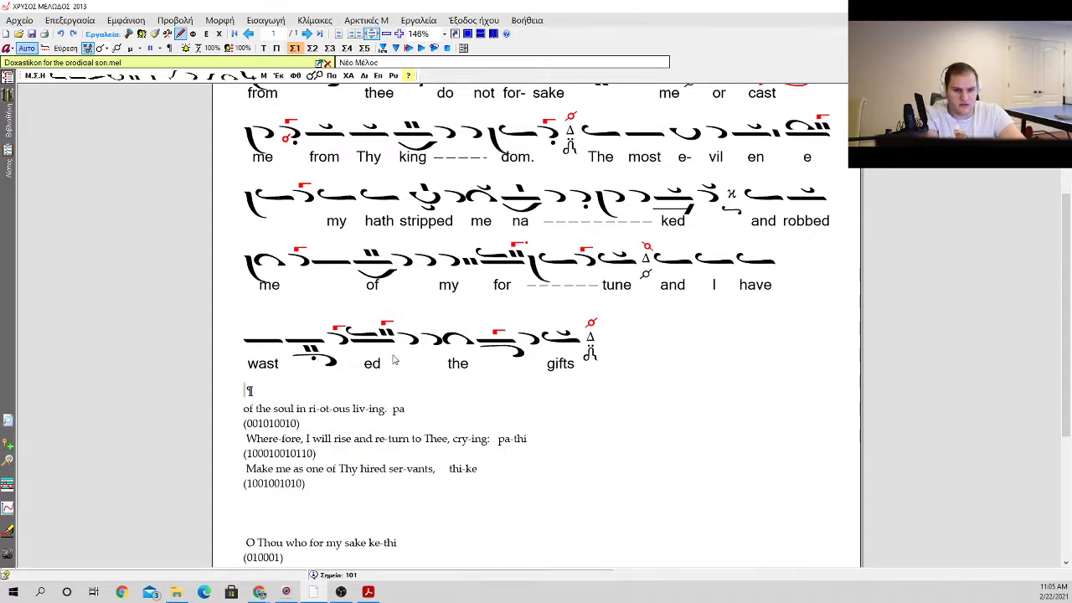
Step: Begin the next phrase with an apostrophos directly after the Di martyria that follows "gifts"
{"action": "scroll", "coordinate": [394, 360], "scroll_direction": "down", "scroll_amount": 1}
{"action": "scroll", "coordinate": [407, 364], "scroll_direction": "up", "scroll_amount": 1}
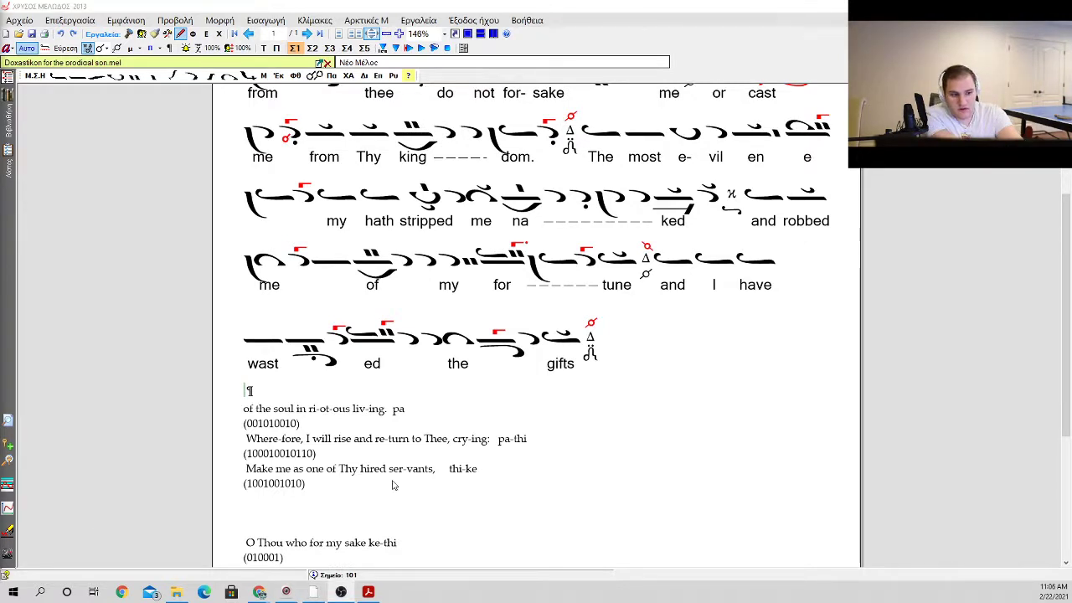
{"action": "left_click", "coordinate": [593, 342]}
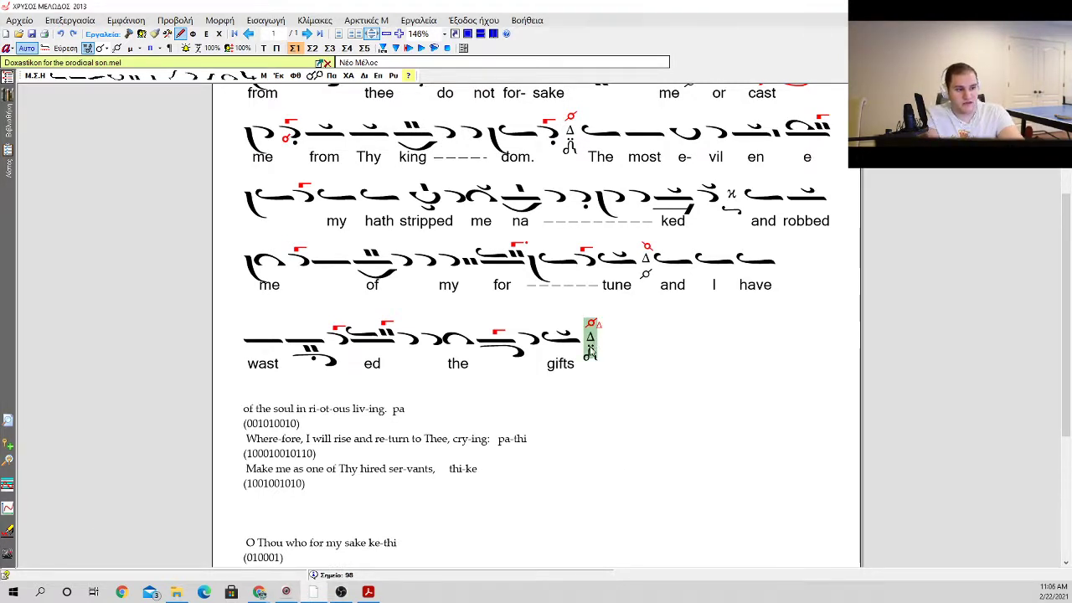
{"action": "left_click", "coordinate": [311, 409]}
{"action": "left_click", "coordinate": [309, 407]}
{"action": "left_click", "coordinate": [593, 341]}
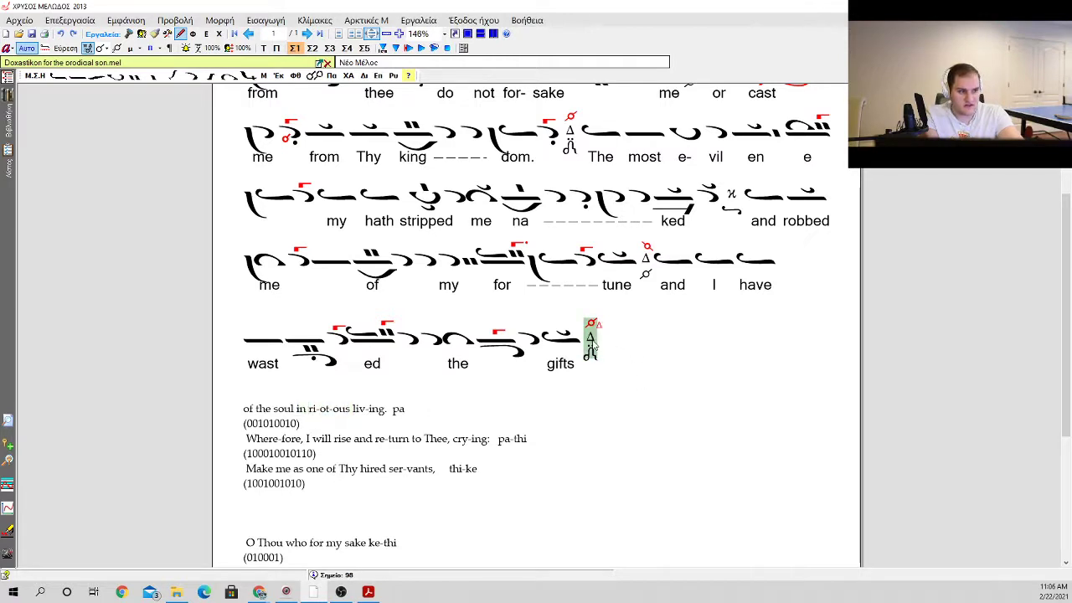
{"action": "key", "text": "a"}
{"action": "key", "text": "a"}
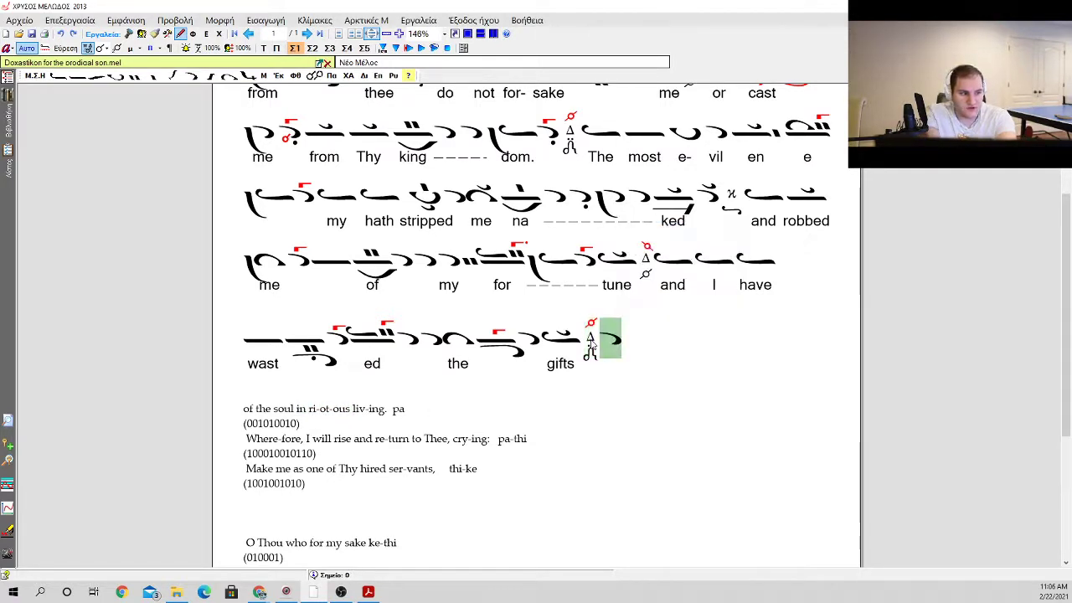
Step: Add an oligon with kentemata below it, followed by a plain oligon
{"action": "key", "text": "o"}
{"action": "key", "text": "Down"}
{"action": "key", "text": "Down"}
{"action": "key", "text": "Down"}
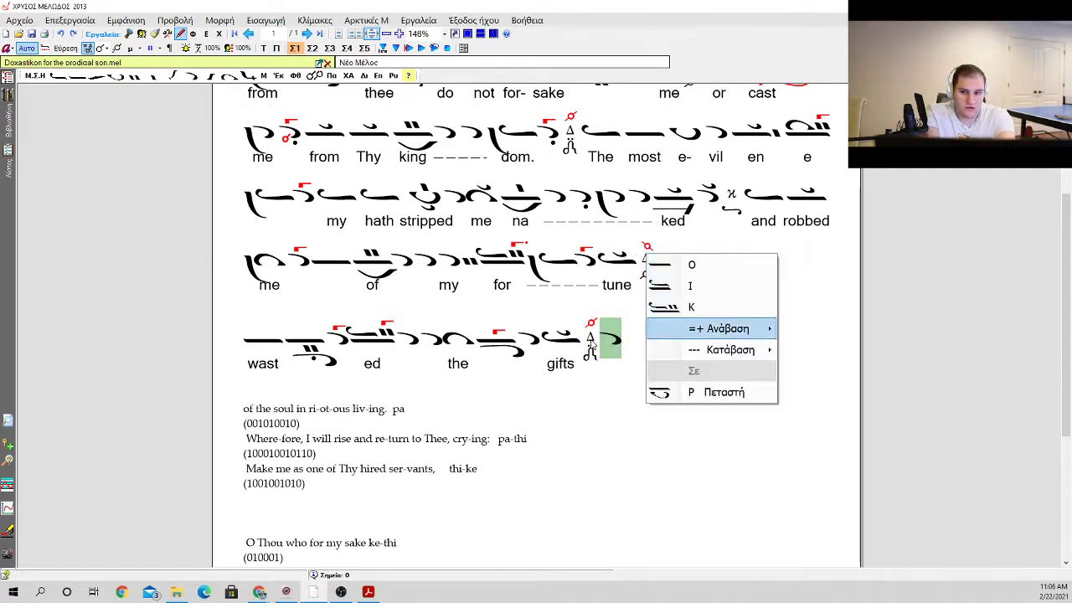
{"action": "key", "text": "Right"}
{"action": "key", "text": "Down"}
{"action": "key", "text": "Down"}
{"action": "key", "text": "Up"}
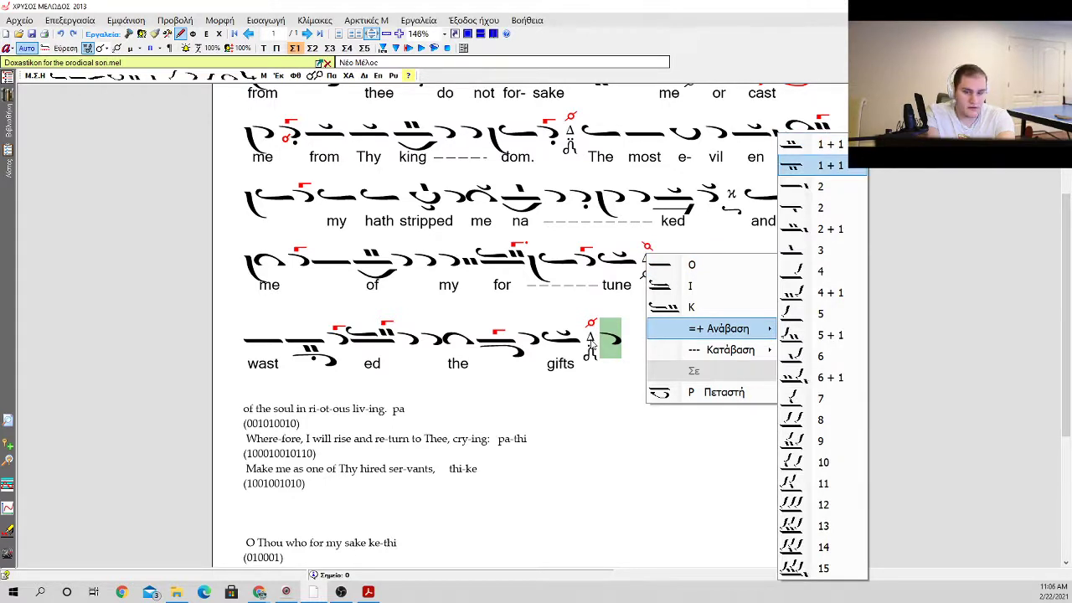
{"action": "key", "text": "Return"}
{"action": "key", "text": "o"}
{"action": "key", "text": "o"}
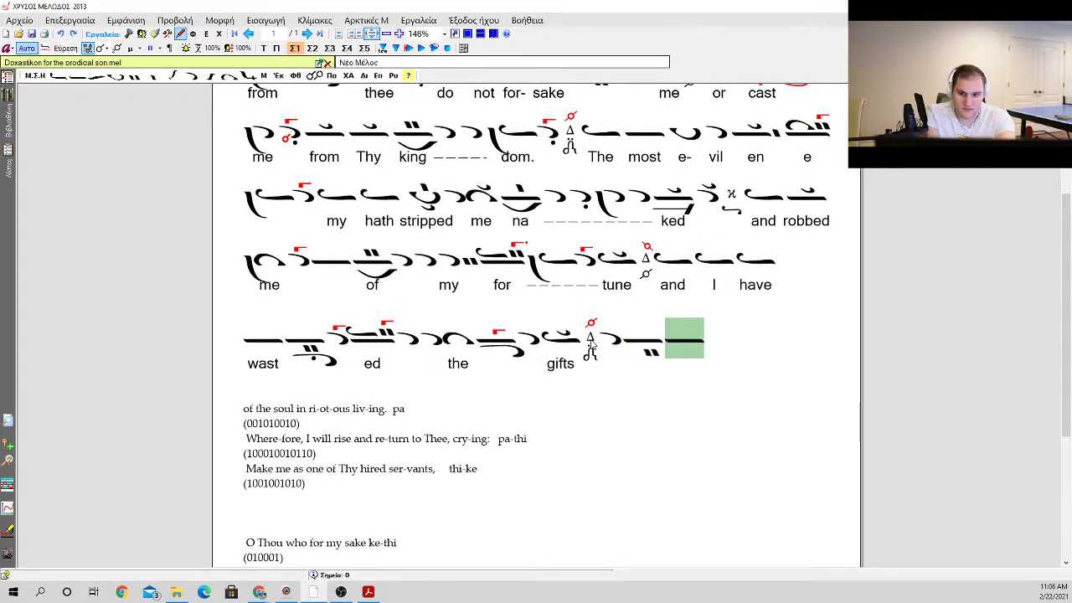
Step: Add two apostrophoi, followed by an oligon carrying an apostrophos and kentemata above it
{"action": "key", "text": "a"}
{"action": "key", "text": "a"}
{"action": "key", "text": "a"}
{"action": "key", "text": "a"}
{"action": "key", "text": "a"}
{"action": "key", "text": "o"}
{"action": "key", "text": "Down"}
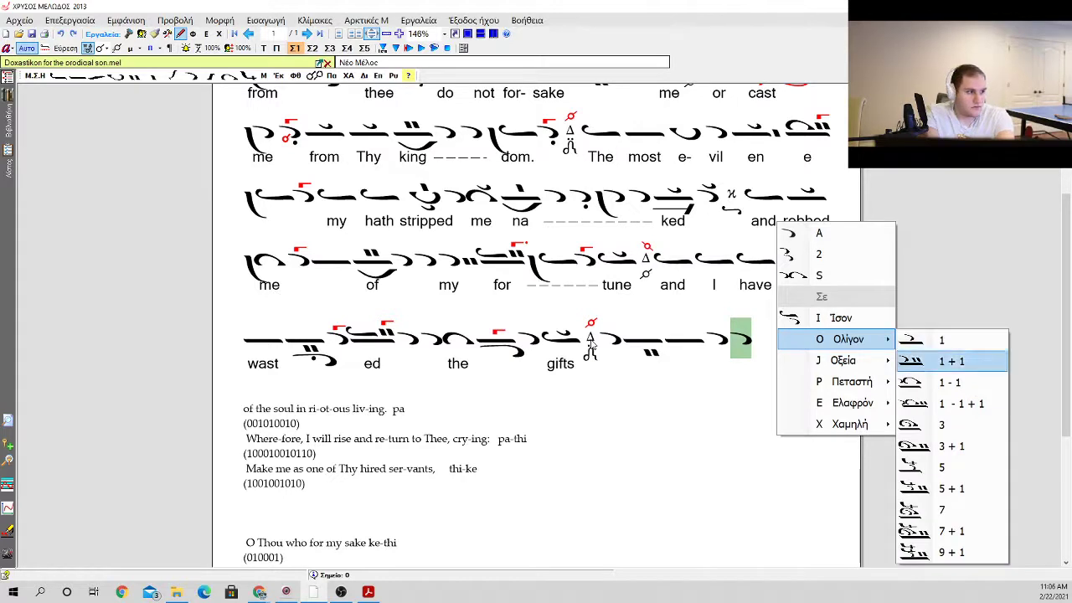
{"action": "key", "text": "Return"}
Step: Add an apostrophos with a vareia before it and a klasma above it
{"action": "key", "text": "a"}
{"action": "key", "text": "a"}
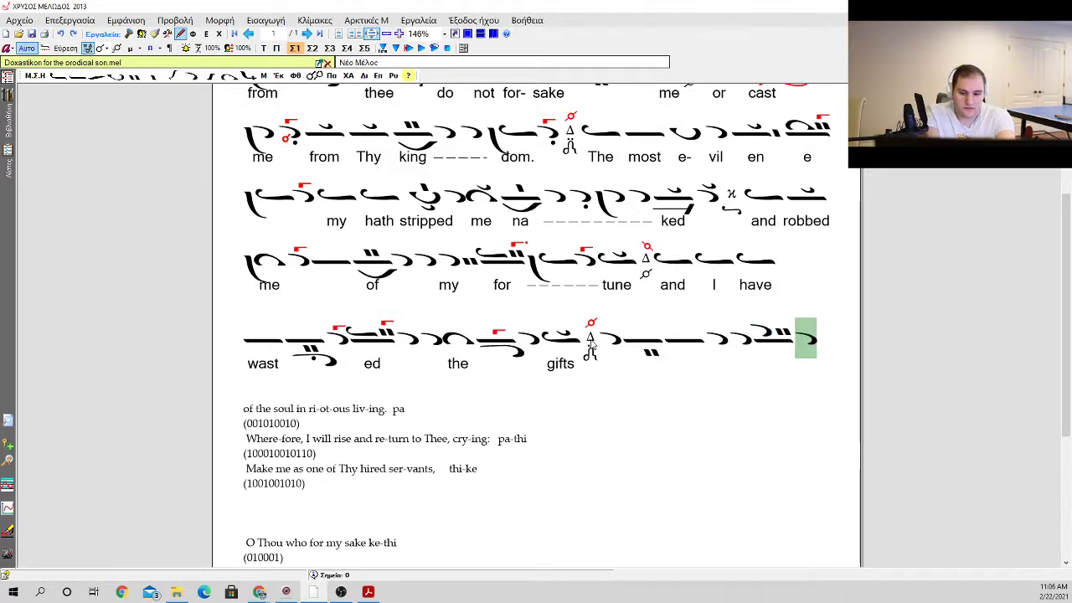
{"action": "key", "text": "b"}
{"action": "key", "text": "k"}
{"action": "key", "text": "k"}
Step: Continue the cadence with a small gorgon-marked neume and an oligon with a gorgon above and an antikenoma below
{"action": "key", "text": "i"}
{"action": "key", "text": "i"}
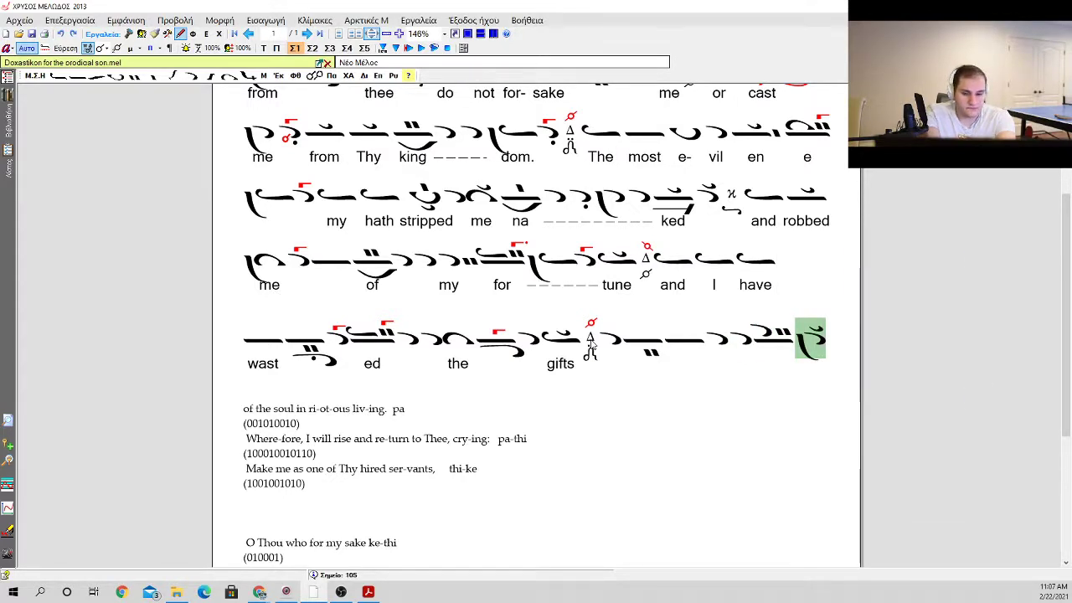
{"action": "key", "text": "o"}
{"action": "key", "text": "o"}
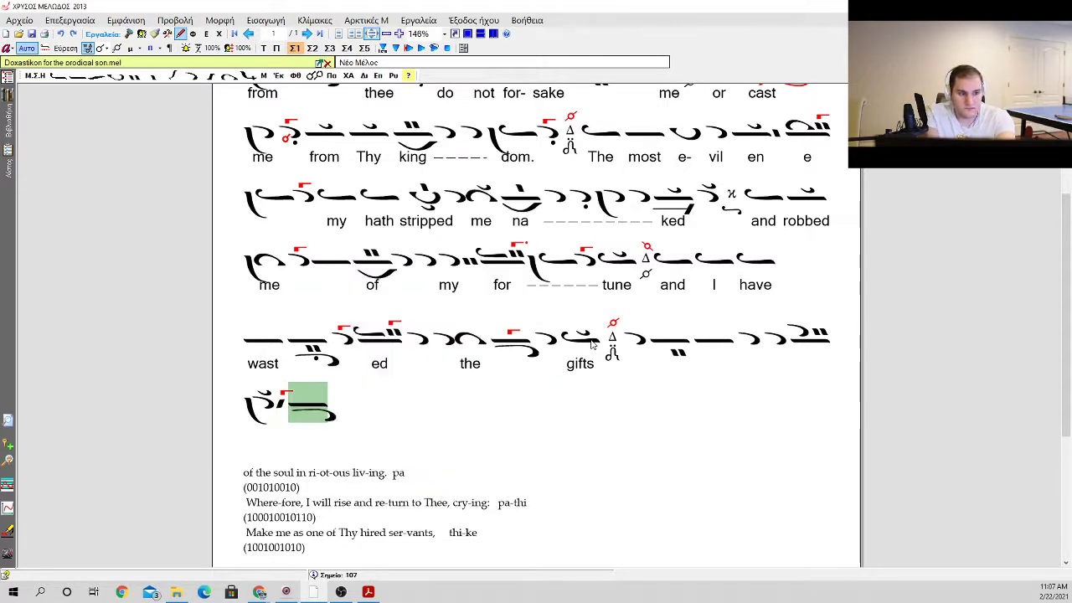
{"action": "key", "text": "a"}
{"action": "key", "text": "Escape"}
{"action": "key", "text": "g"}
{"action": "key", "text": "g"}
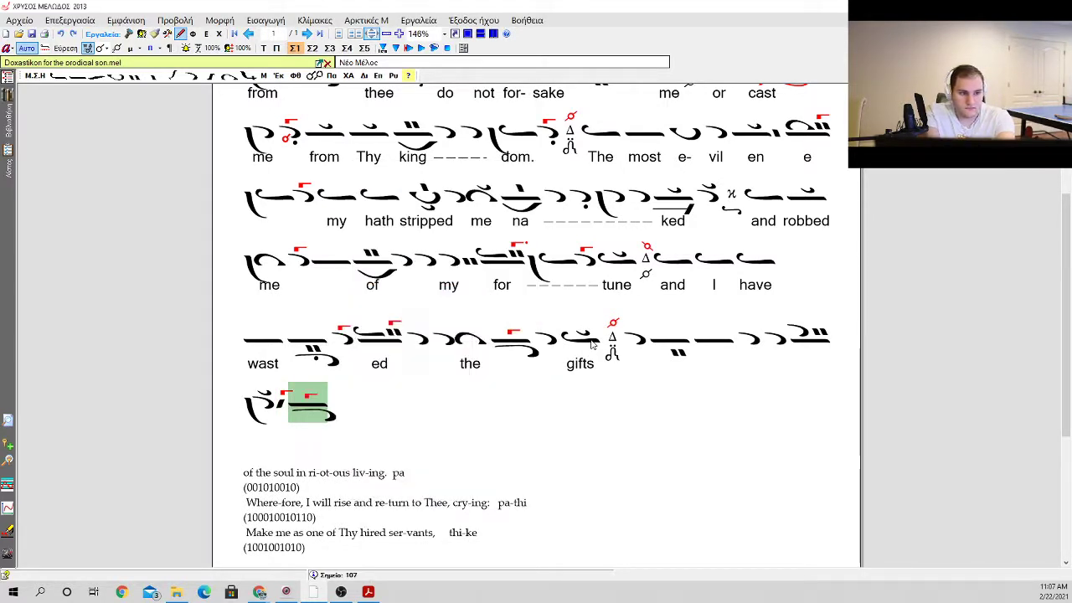
Step: End the phrase with an apostrophos, an ison on an oligon carrying a klasma, and the Pa martyria
{"action": "key", "text": "a"}
{"action": "key", "text": "a"}
{"action": "key", "text": "o"}
{"action": "key", "text": "o"}
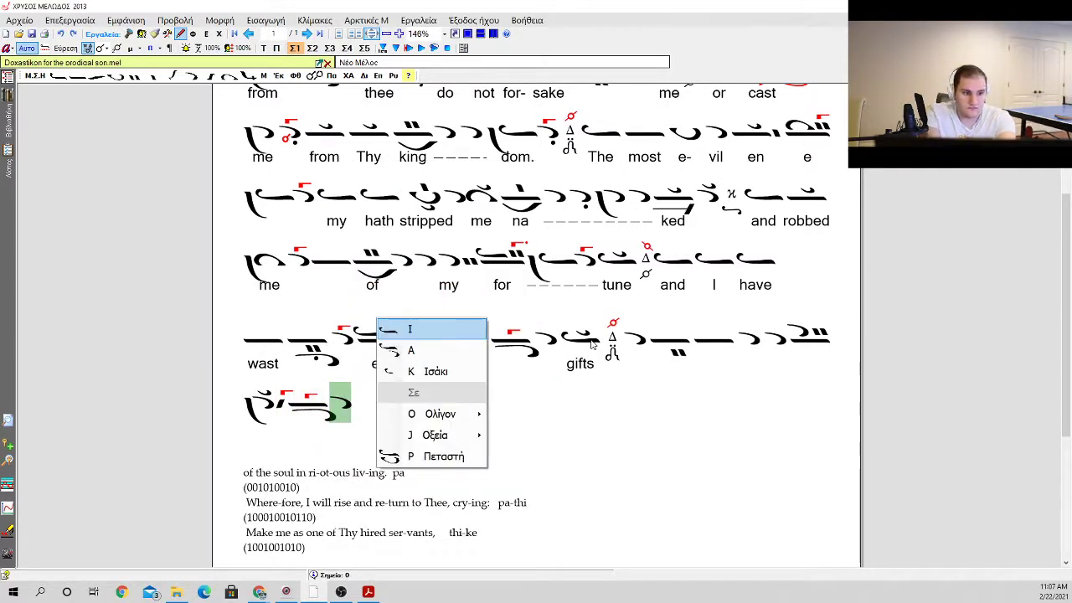
{"action": "key", "text": "Escape"}
{"action": "key", "text": "m"}
{"action": "key", "text": "Left"}
{"action": "key", "text": "k"}
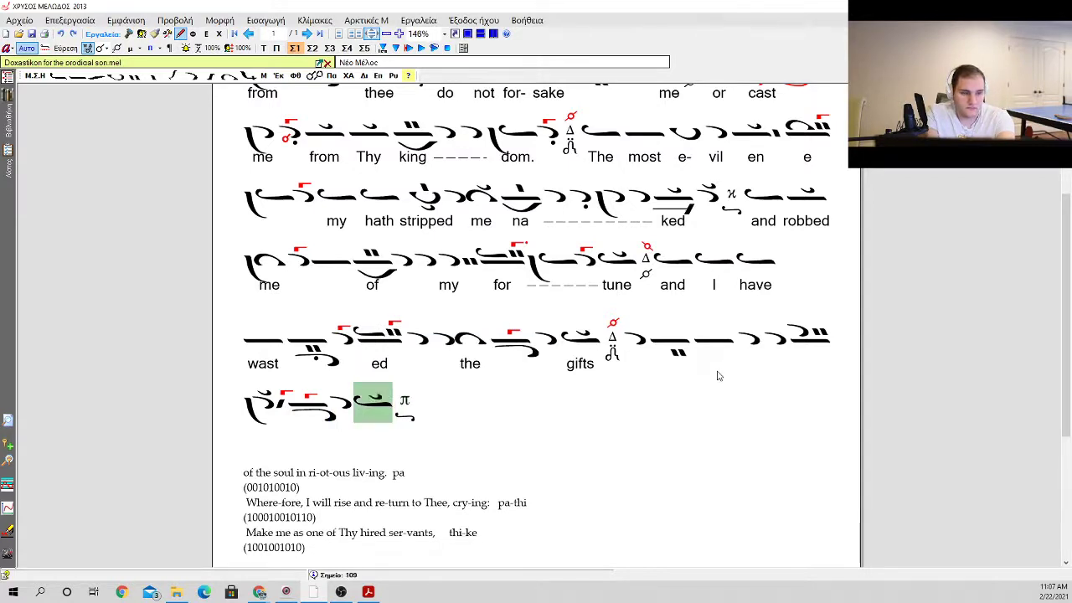
Step: Enter the lyrics "ri" under the apostrophos after the Di martyria and "ot" under the first of the two consecutive apostrophoi
{"action": "key", "text": "Left"}
{"action": "key", "text": "Left"}
{"action": "key", "text": "Left"}
{"action": "key", "text": "Left"}
{"action": "key", "text": "Left"}
{"action": "key", "text": "Left"}
{"action": "key", "text": "Left"}
{"action": "key", "text": "Left"}
{"action": "key", "text": "Left"}
{"action": "key", "text": "Left"}
{"action": "key", "text": "Down"}
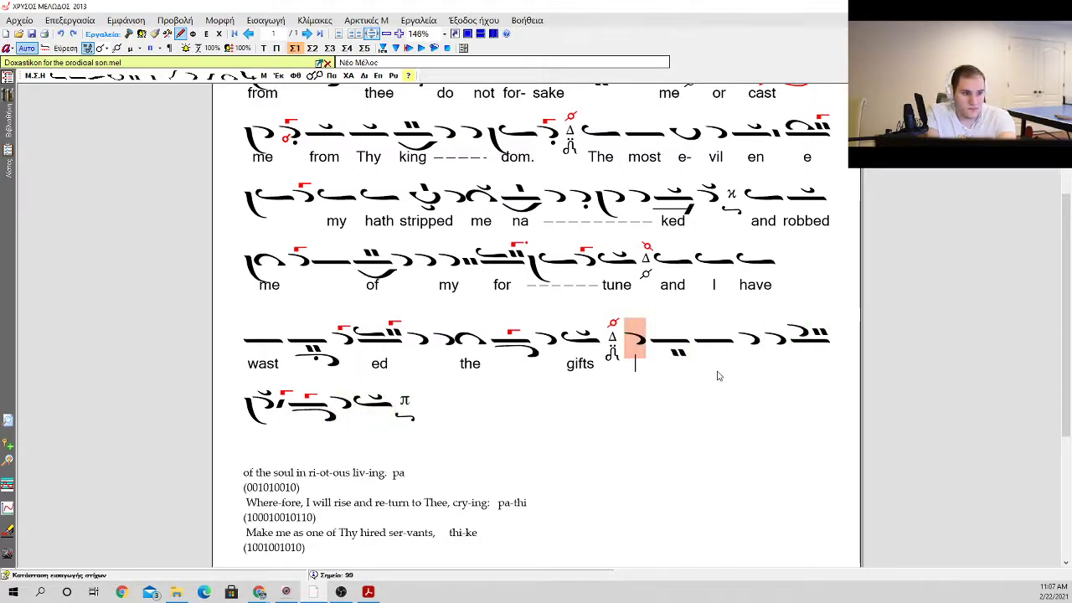
{"action": "type", "text": "ri"}
{"action": "key", "text": "space"}
{"action": "key", "text": "space"}
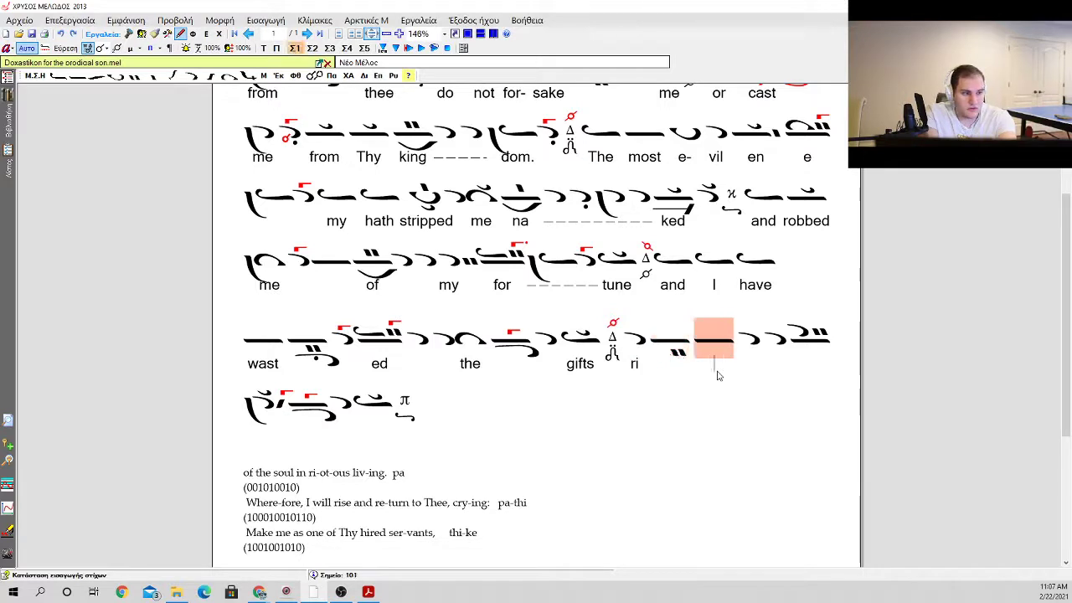
{"action": "key", "text": "space"}
{"action": "type", "text": "ot"}
Step: Enter the lyric "ous" under the oligon carrying the apostrophos and kentemata
{"action": "key", "text": "space"}
{"action": "type", "text": "out"}
{"action": "key", "text": "space"}
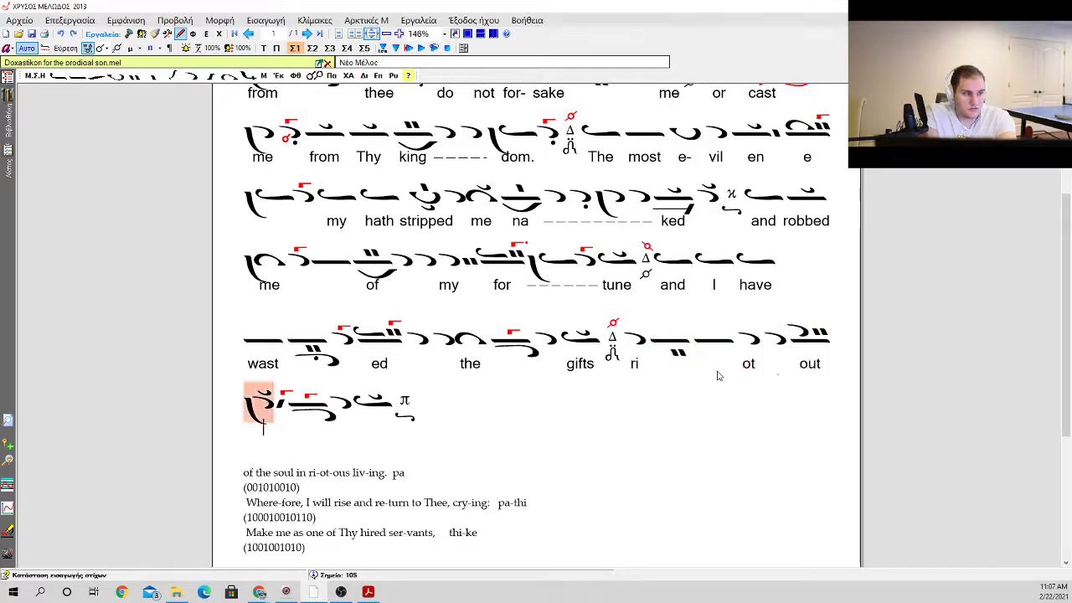
{"action": "key", "text": "BackSpace"}
{"action": "key", "text": "BackSpace"}
{"action": "type", "text": "s"}
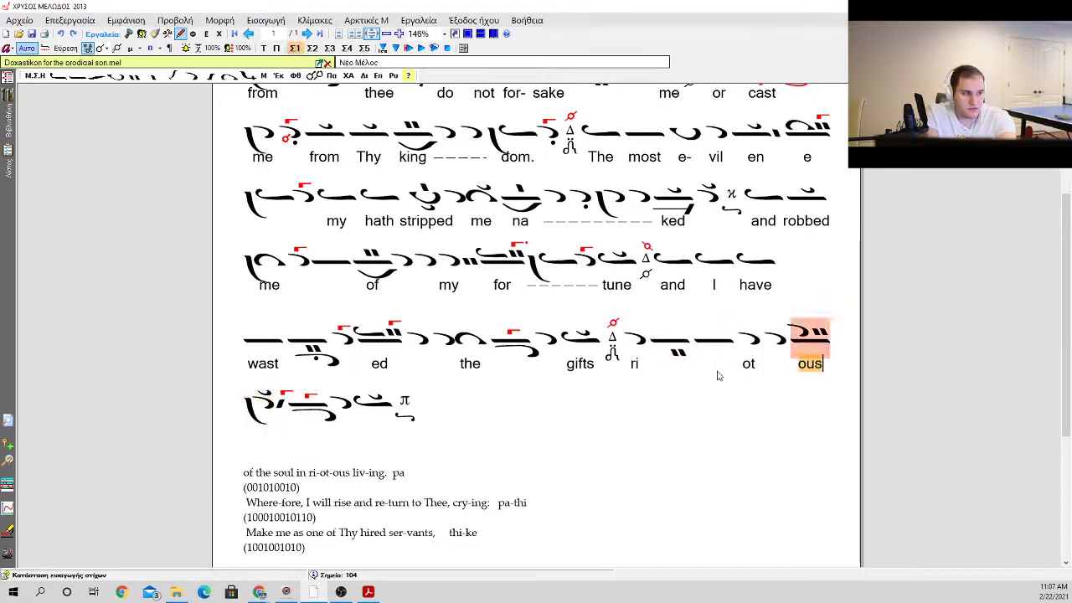
Step: Enter the lyrics "liv" under the apostrophos with the vareia and "ing" under the phrase's final neume
{"action": "key", "text": "space"}
{"action": "type", "text": "liv"}
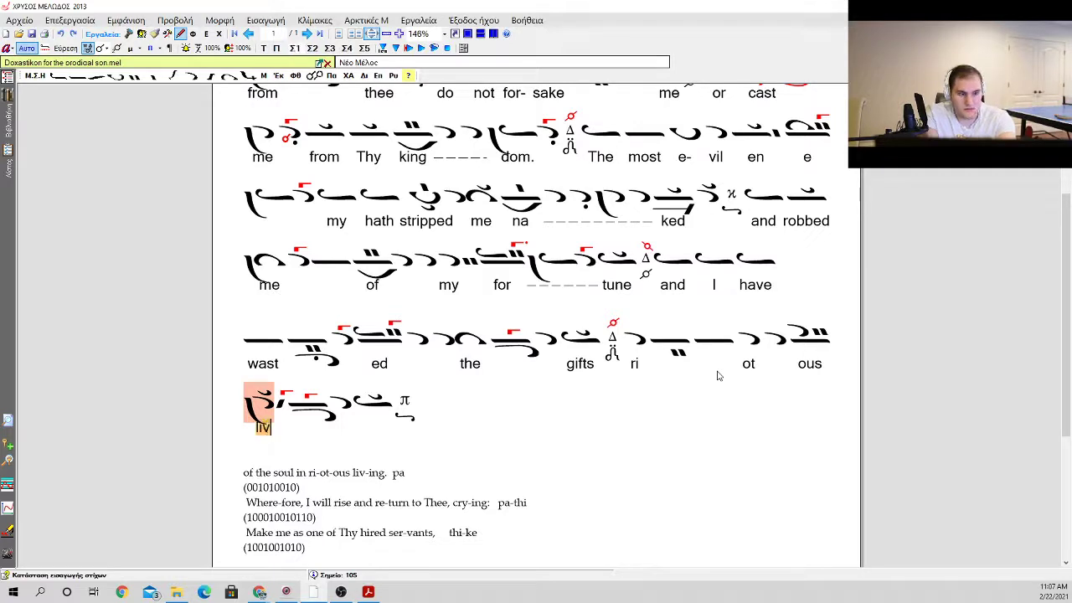
{"action": "key", "text": "space"}
{"action": "key", "text": "space"}
{"action": "key", "text": "space"}
{"action": "type", "text": "ing"}
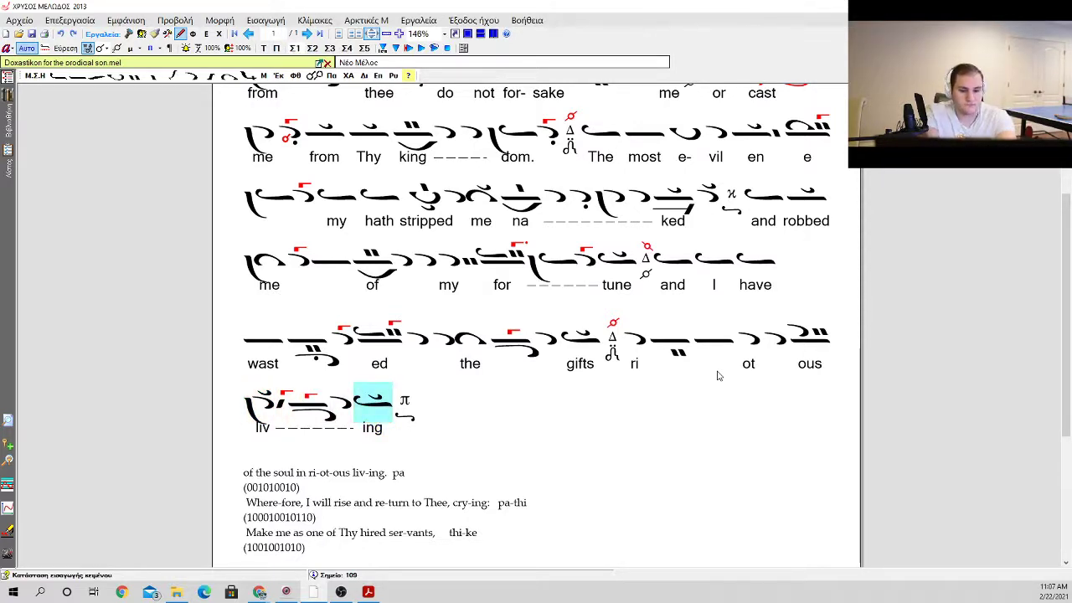
Step: Insert two isons between the Di martyria after "gifts" and the apostrophos over "ri"
{"action": "left_click", "coordinate": [610, 339]}
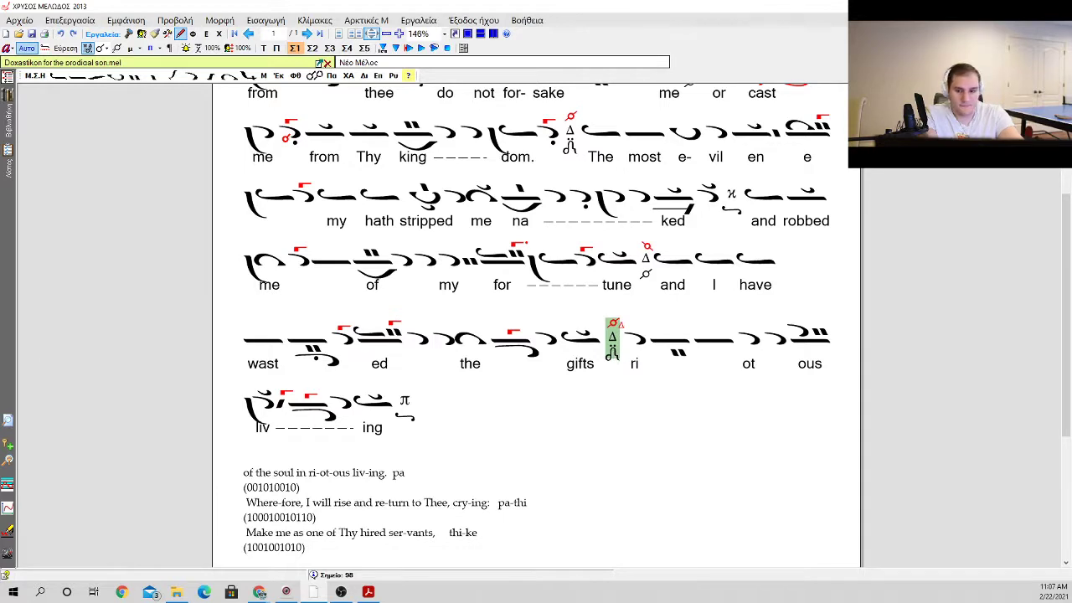
{"action": "left_click", "coordinate": [286, 479]}
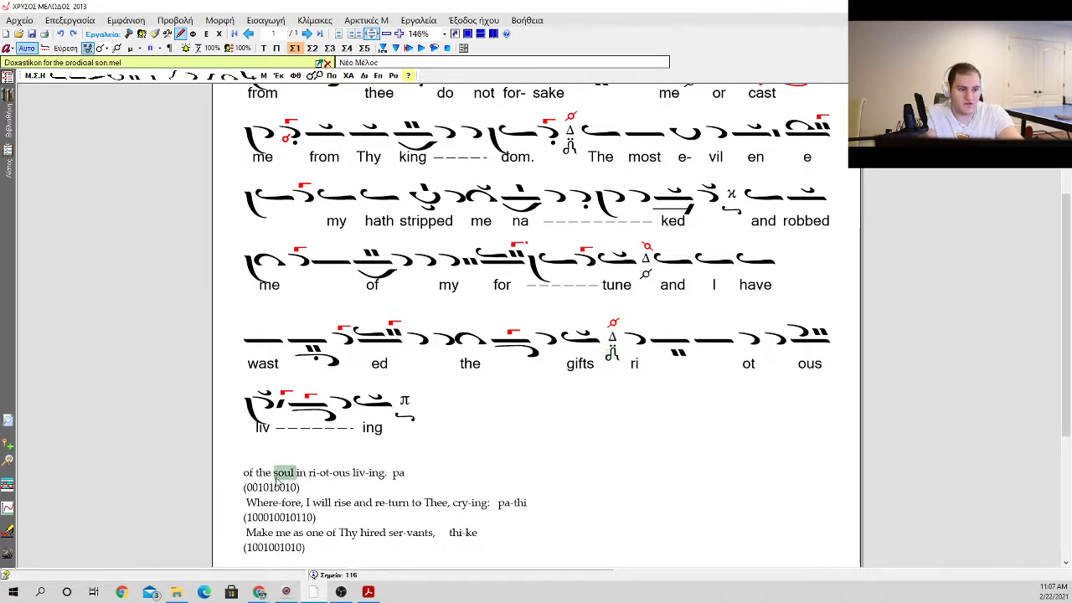
{"action": "left_click", "coordinate": [267, 479]}
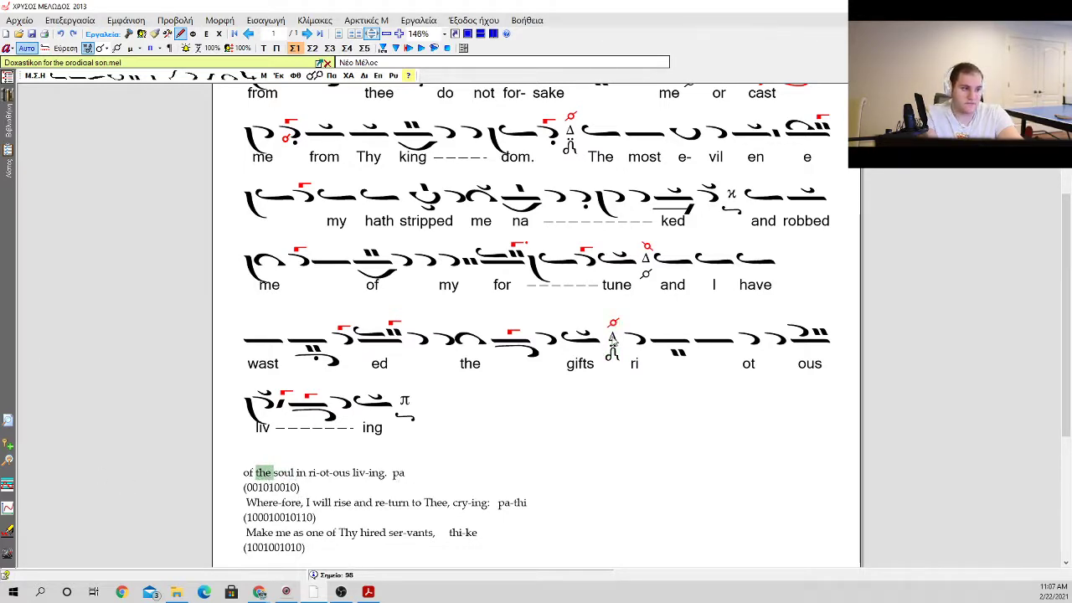
{"action": "left_click", "coordinate": [615, 340]}
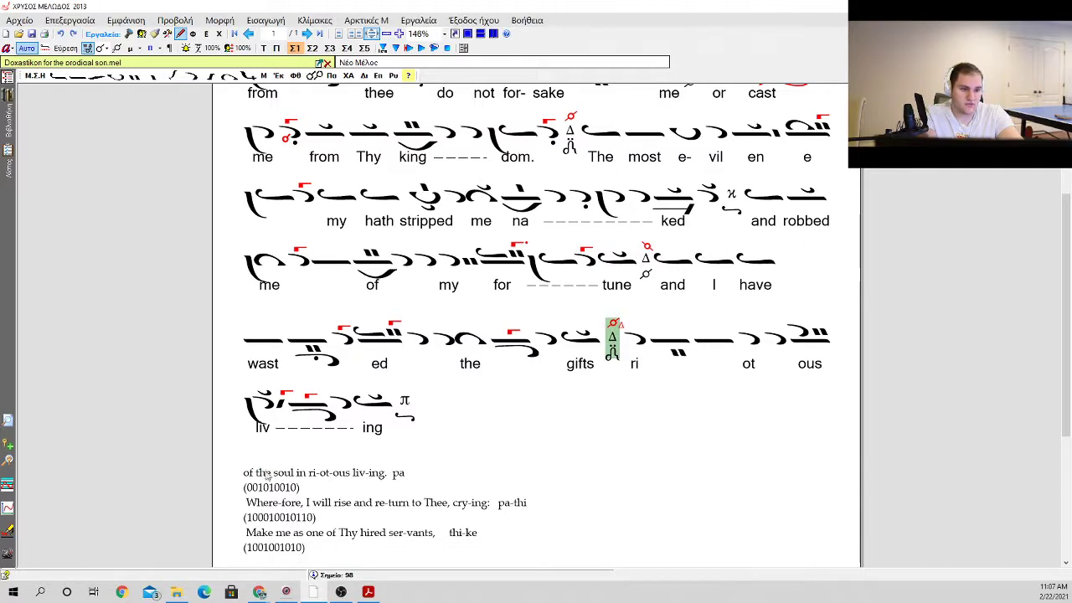
{"action": "scroll", "coordinate": [474, 430], "scroll_direction": "up", "scroll_amount": 3}
{"action": "scroll", "coordinate": [474, 430], "scroll_direction": "down", "scroll_amount": 2}
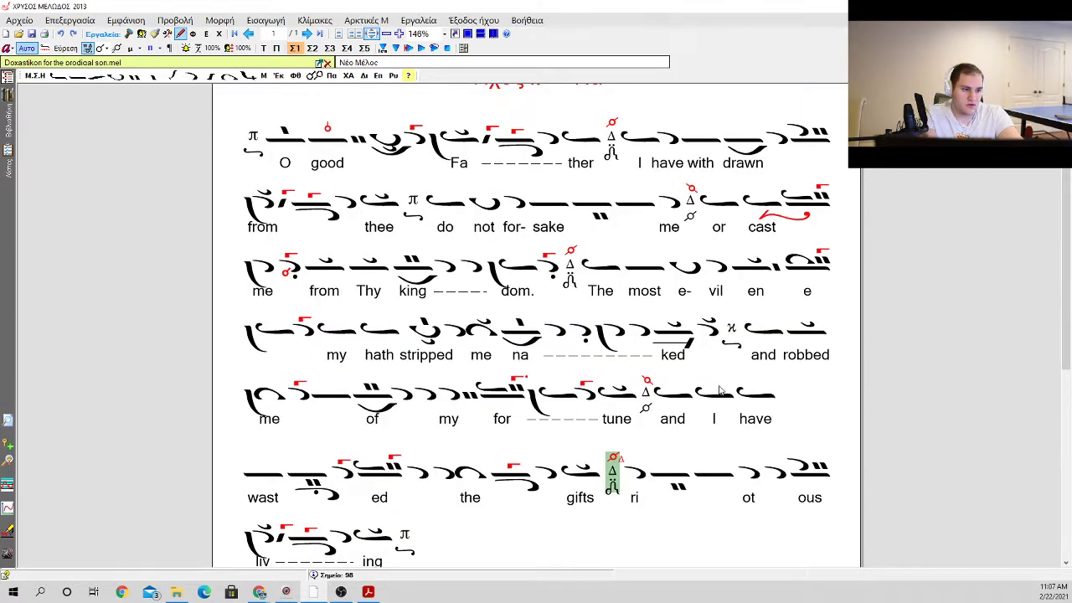
{"action": "scroll", "coordinate": [540, 460], "scroll_direction": "down", "scroll_amount": 1}
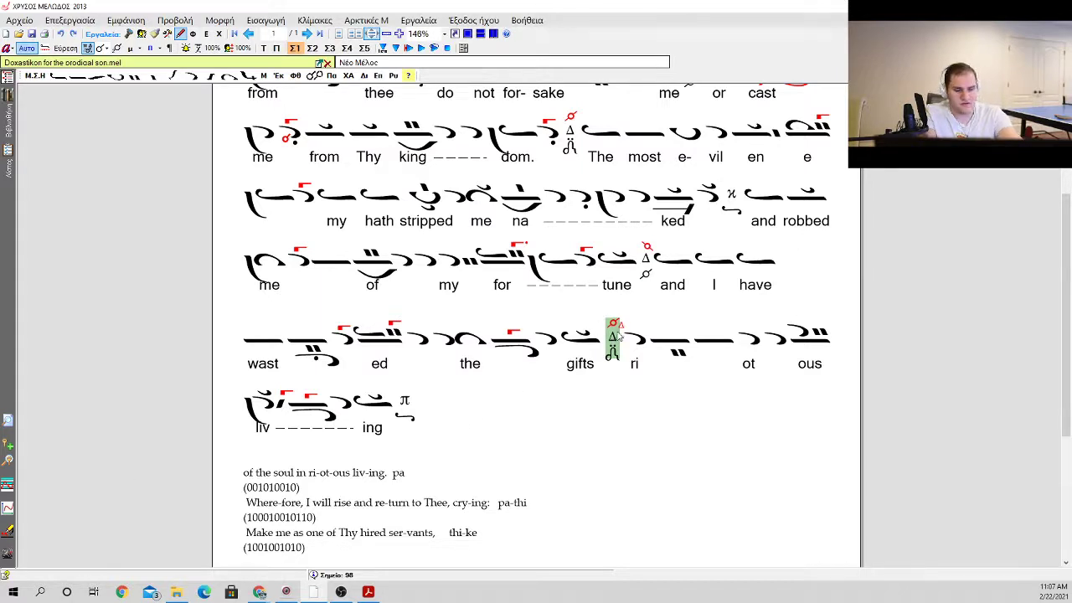
{"action": "key", "text": "0"}
{"action": "key", "text": "i"}
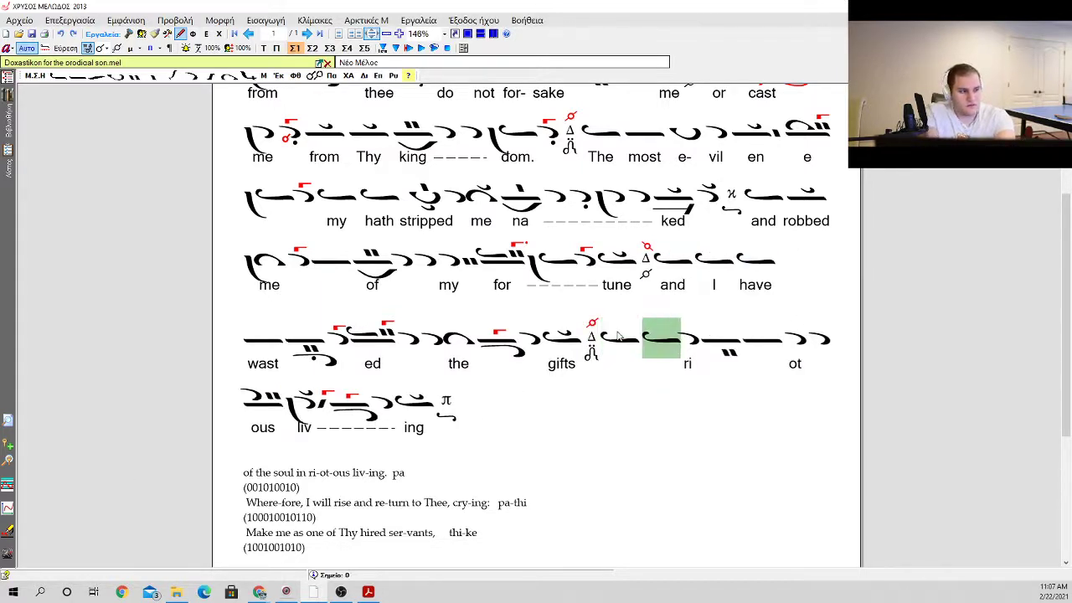
{"action": "key", "text": "a"}
{"action": "key", "text": "Escape"}
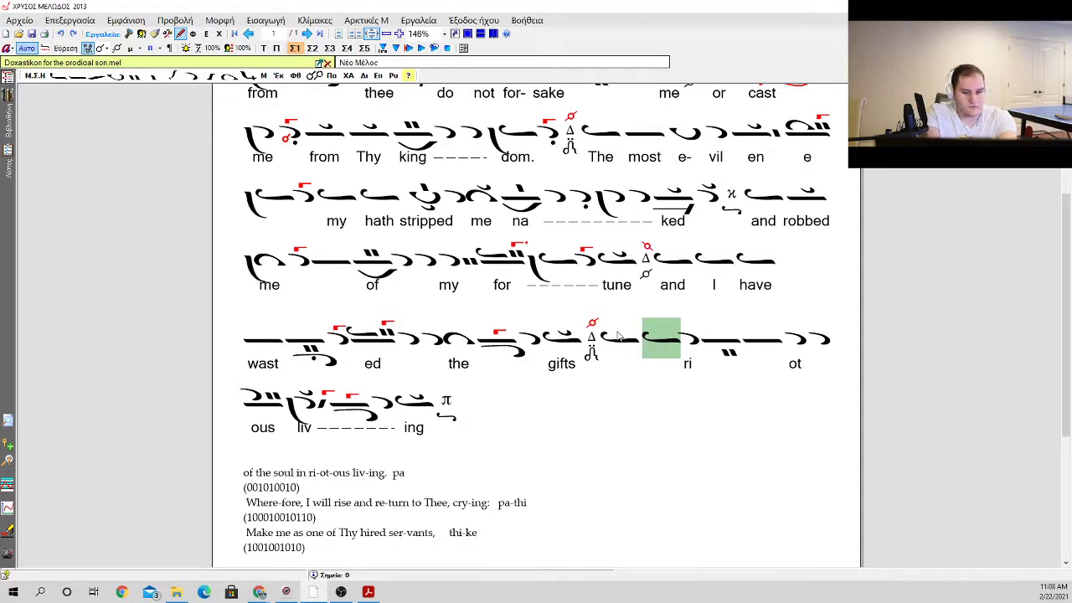
Step: Insert a petaste and an apostrophos after the two isons, before the apostrophos over "ri"
{"action": "key", "text": "a"}
{"action": "key", "text": "Return"}
{"action": "key", "text": "Left"}
{"action": "key", "text": "Left"}
{"action": "key", "text": "Left"}
{"action": "key", "text": "Left"}
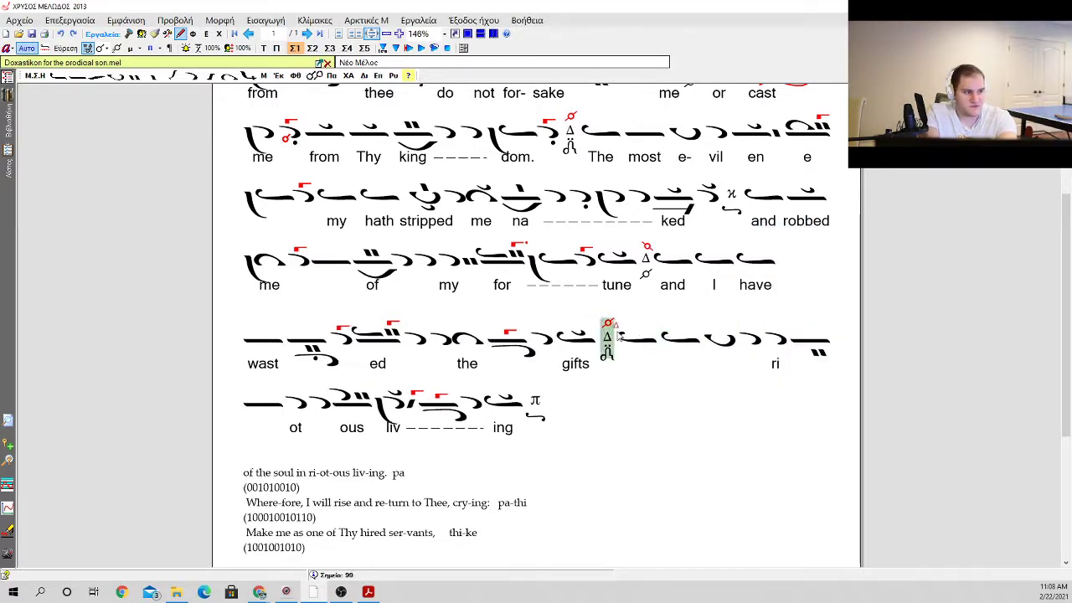
Step: Enter the lyrics "of" and "the" under the two isons following the Di martyria
{"action": "key", "text": "space"}
{"action": "type", "text": "of"}
{"action": "key", "text": "space"}
{"action": "key", "text": "Left"}
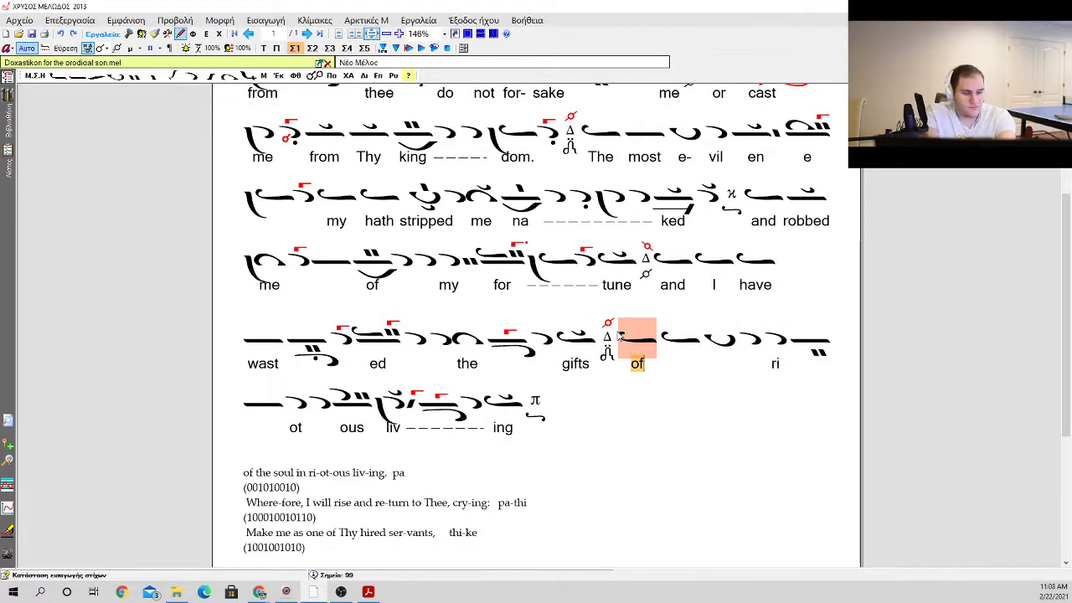
{"action": "key", "text": "space"}
{"action": "type", "text": "the"}
{"action": "key", "text": "space"}
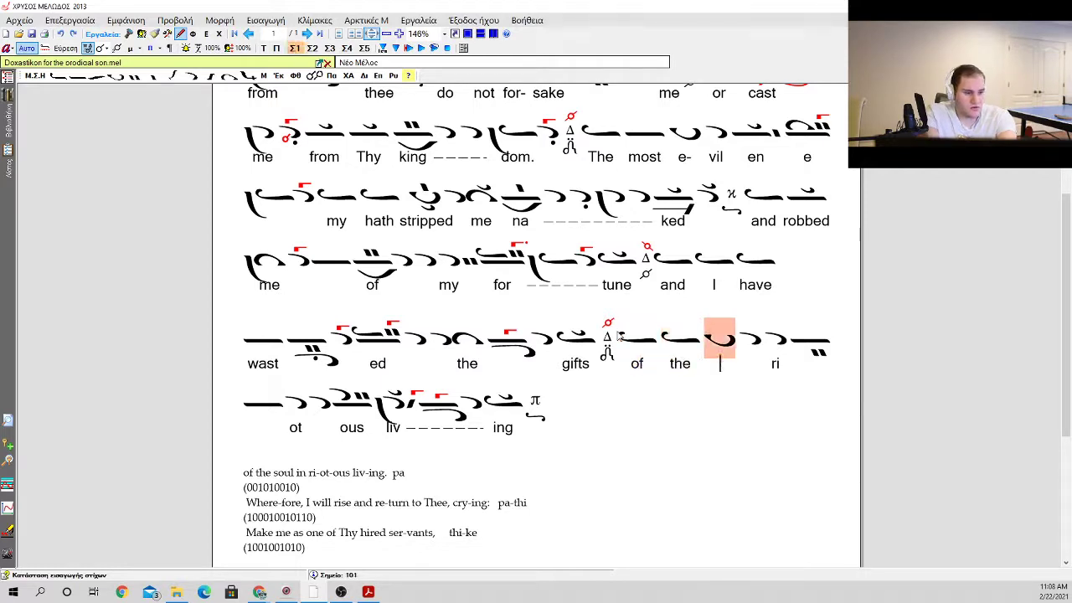
Step: Enter the lyrics "soul" under the petaste and "in" under the apostrophos before "ri"
{"action": "type", "text": "souk"}
{"action": "key", "text": "space"}
{"action": "type", "text": "i"}
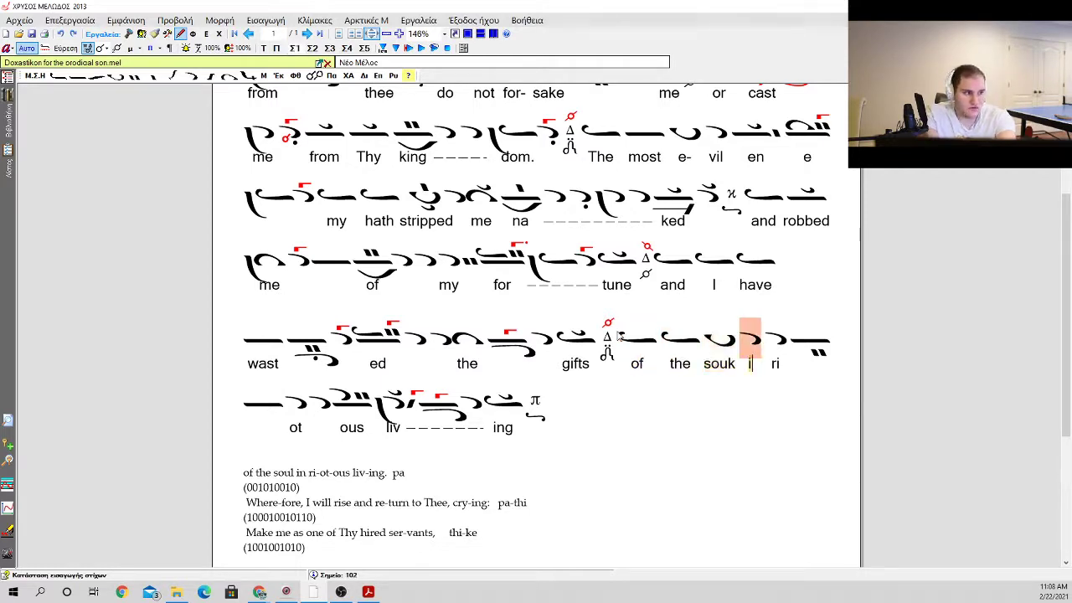
{"action": "type", "text": "n"}
{"action": "key", "text": "Left"}
{"action": "key", "text": "Left"}
{"action": "key", "text": "Left"}
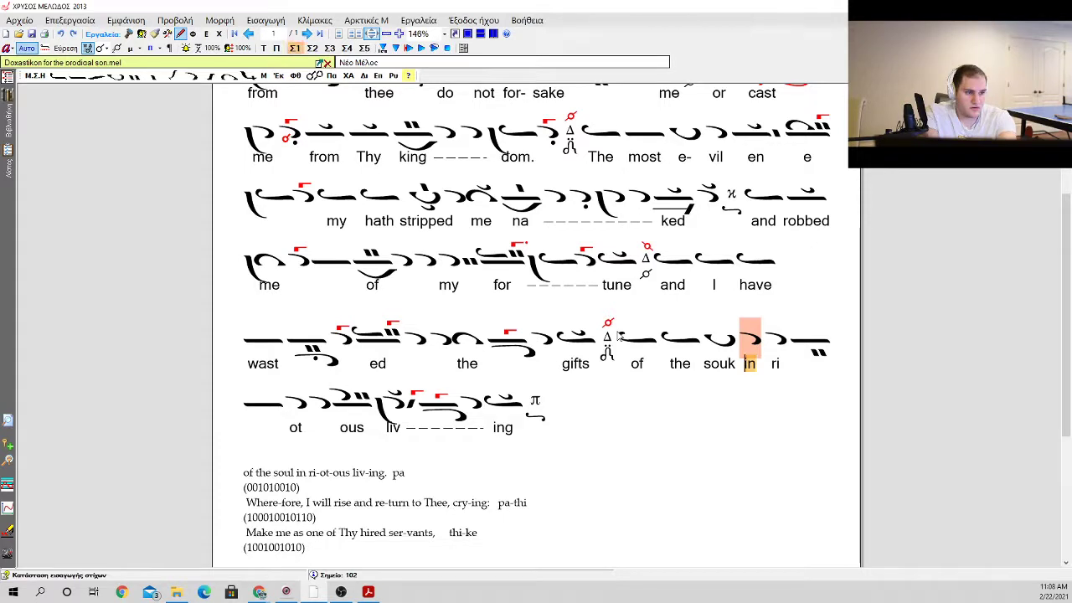
{"action": "key", "text": "BackSpace"}
{"action": "type", "text": "l"}
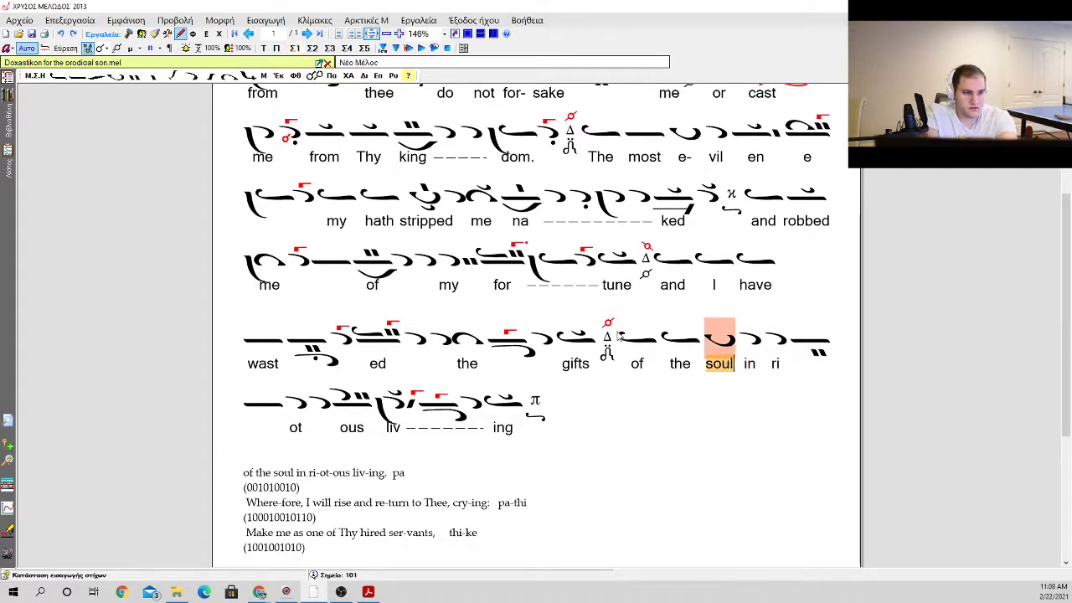
Step: Add syllable extension dashes after "ri" and after "ot" in the lyrics
{"action": "key", "text": "Right"}
{"action": "key", "text": "Right"}
{"action": "key", "text": "Right"}
{"action": "key", "text": "Right"}
{"action": "key", "text": "Right"}
{"action": "key", "text": "Right"}
{"action": "key", "text": "Right"}
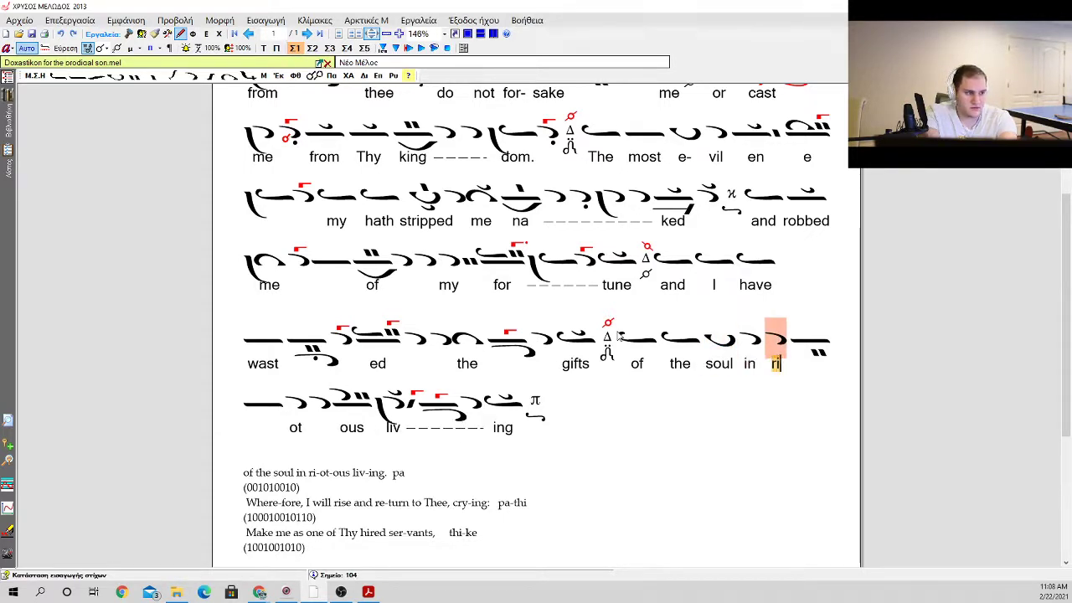
{"action": "type", "text": "-"}
{"action": "key", "text": "Right"}
{"action": "key", "text": "Right"}
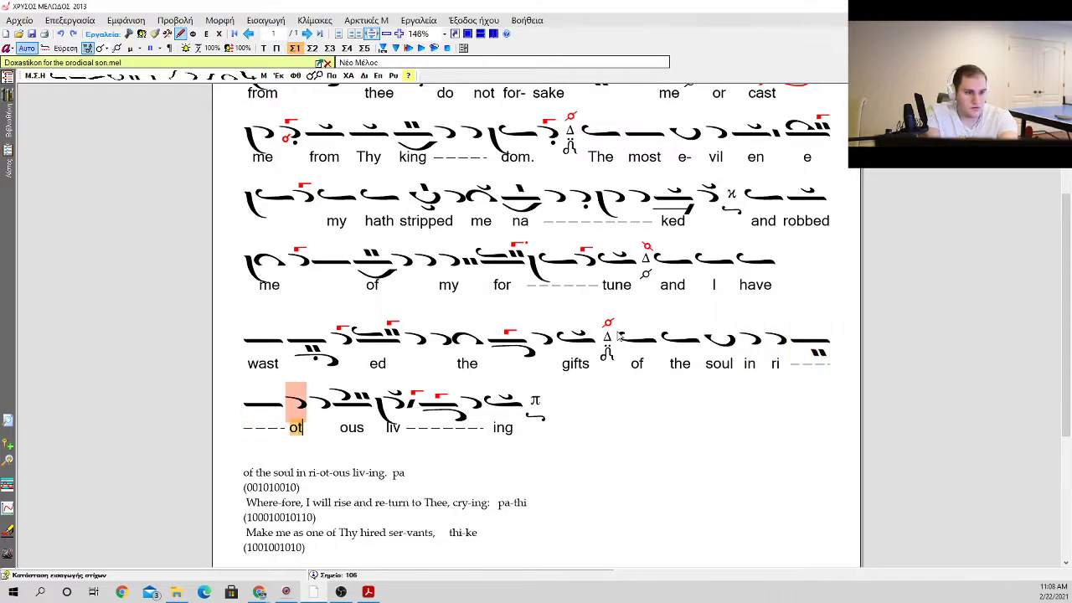
{"action": "type", "text": "-"}
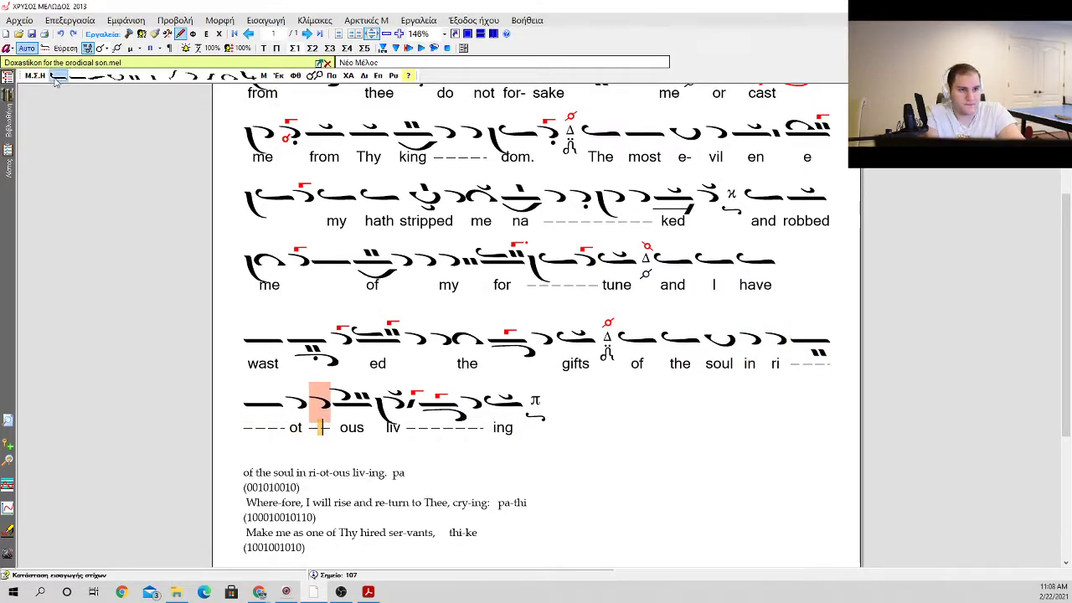
Step: Delete the annotated line "of the soul in ri-ot-ous liv-ing. pa" and its "(001010010)" pattern below the score
{"action": "scroll", "coordinate": [433, 347], "scroll_direction": "down", "scroll_amount": 2}
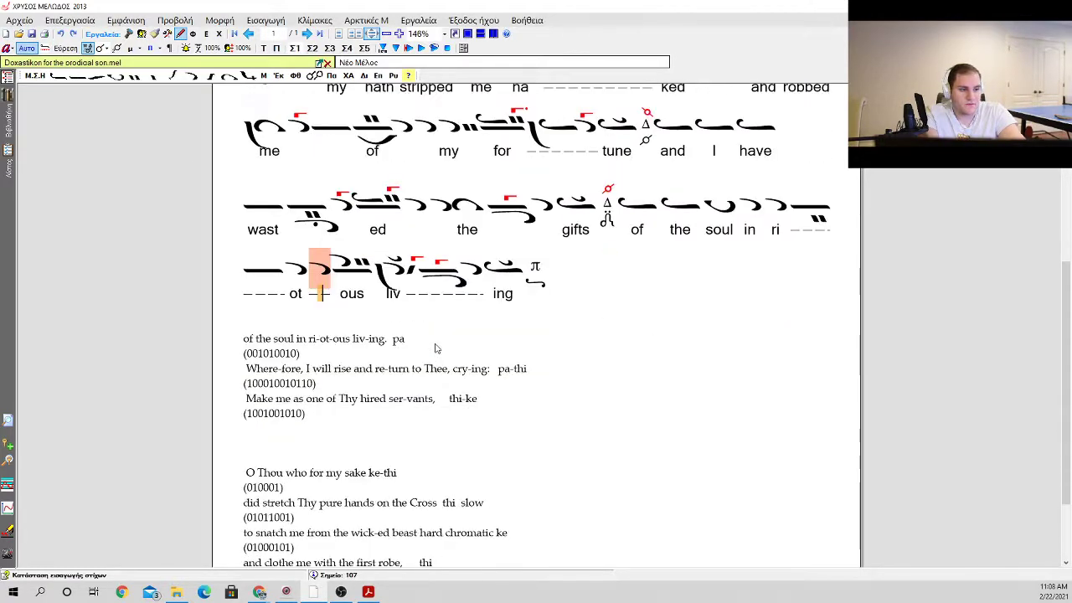
{"action": "left_click_drag", "start_coordinate": [414, 338], "coordinate": [242, 337]}
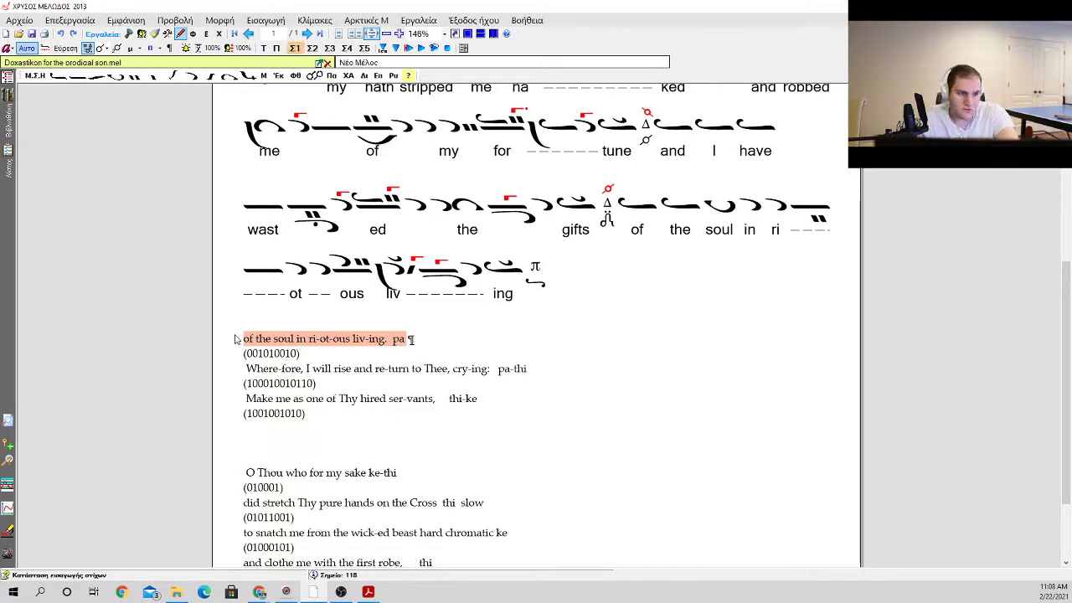
{"action": "key", "text": "Delete"}
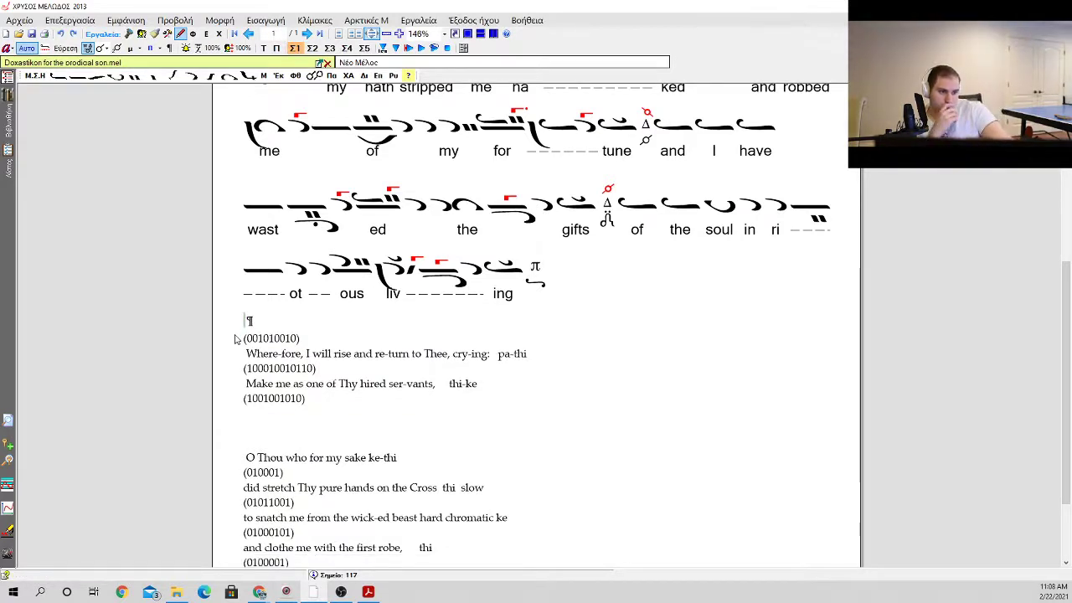
{"action": "key", "text": "Delete"}
{"action": "key", "text": "shift+End"}
{"action": "key", "text": "Delete"}
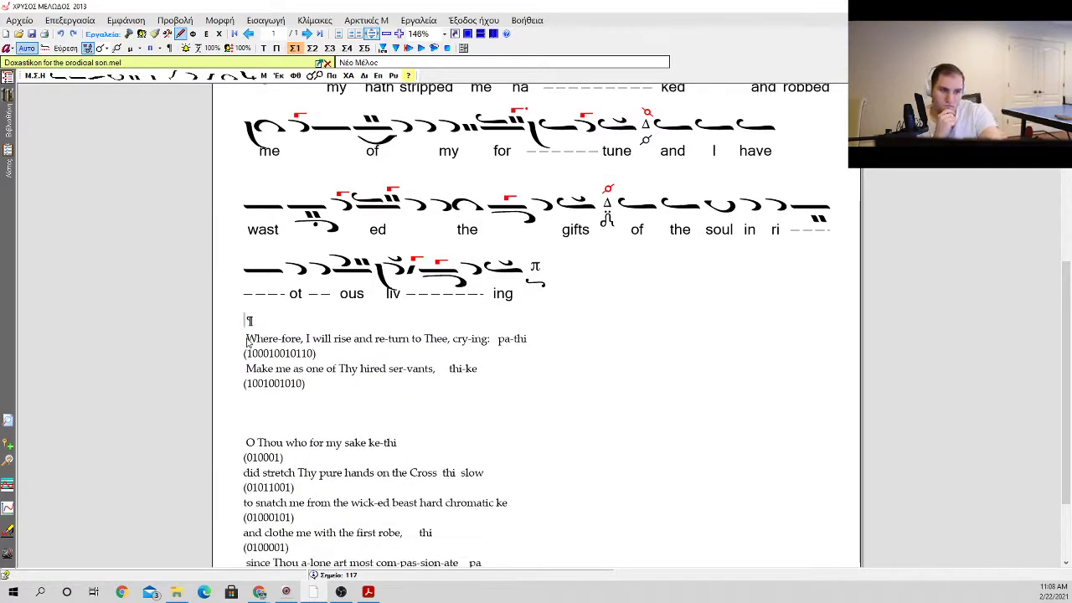
{"action": "key", "text": "Delete"}
{"action": "double_click", "coordinate": [271, 332]}
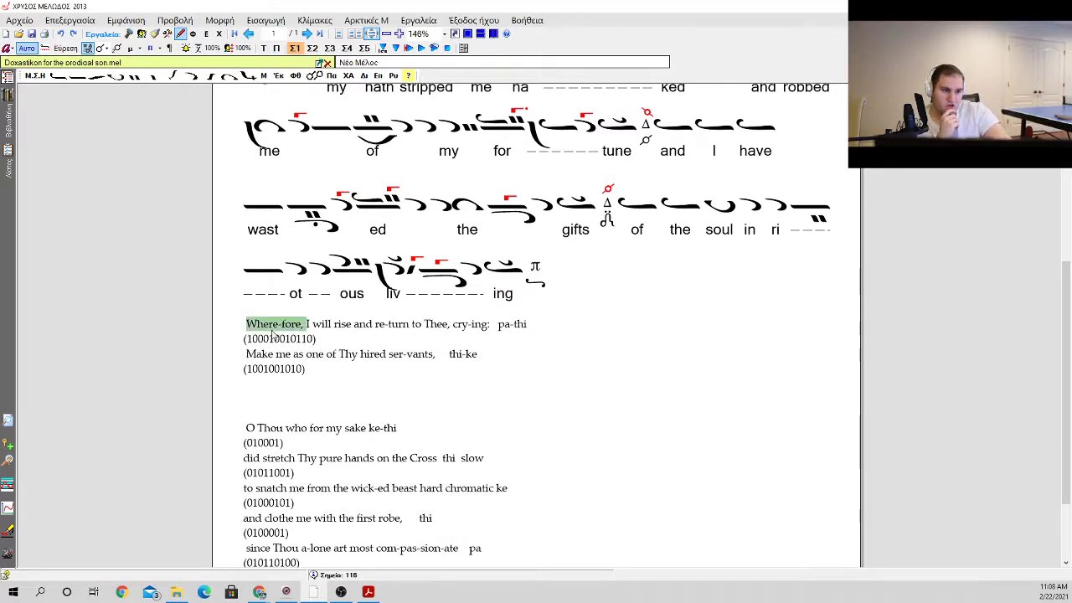
{"action": "left_click_drag", "start_coordinate": [272, 334], "coordinate": [436, 358]}
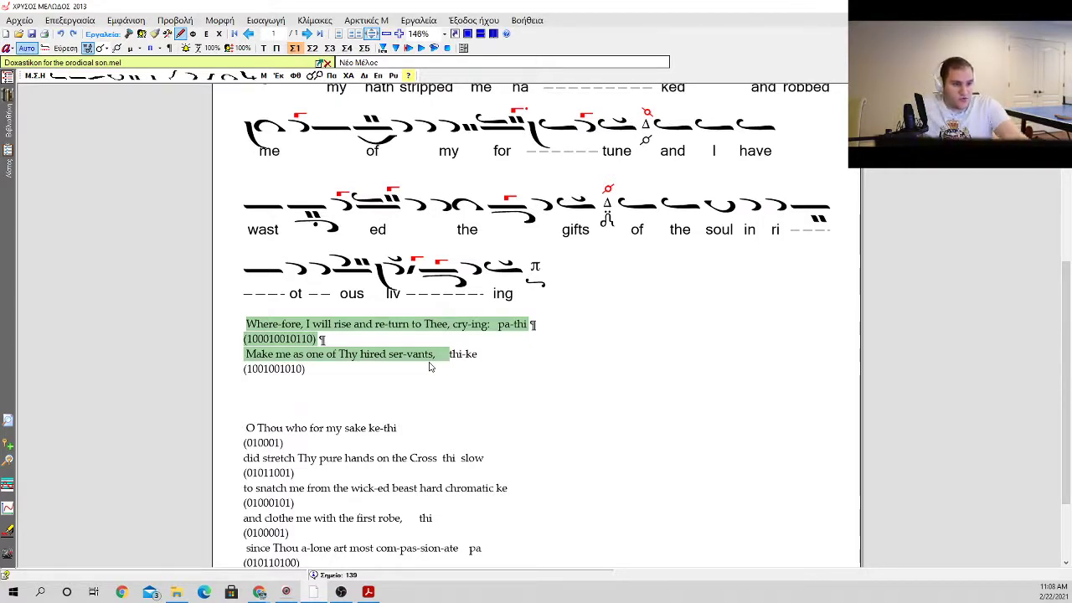
{"action": "double_click", "coordinate": [427, 329]}
{"action": "left_click", "coordinate": [566, 275]}
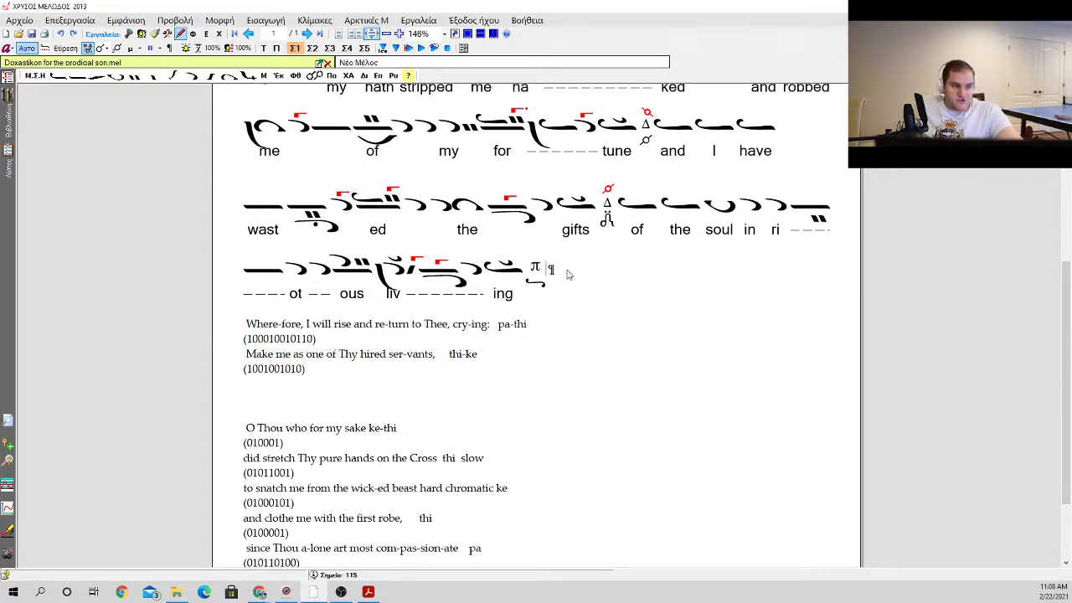
{"action": "scroll", "coordinate": [509, 298], "scroll_direction": "up", "scroll_amount": 3}
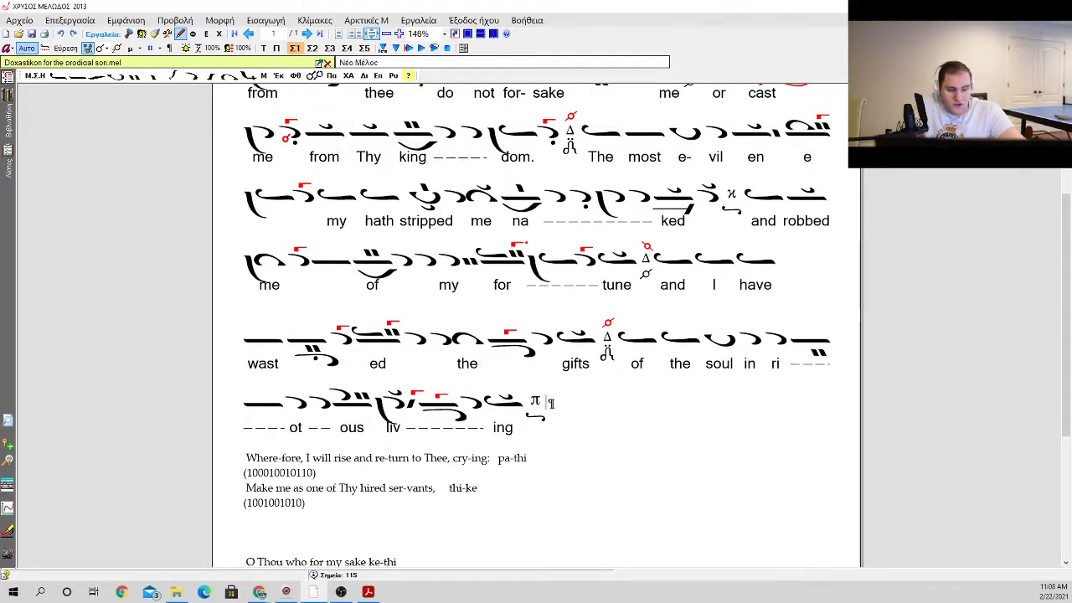
{"action": "left_click_drag", "start_coordinate": [453, 458], "coordinate": [543, 460]}
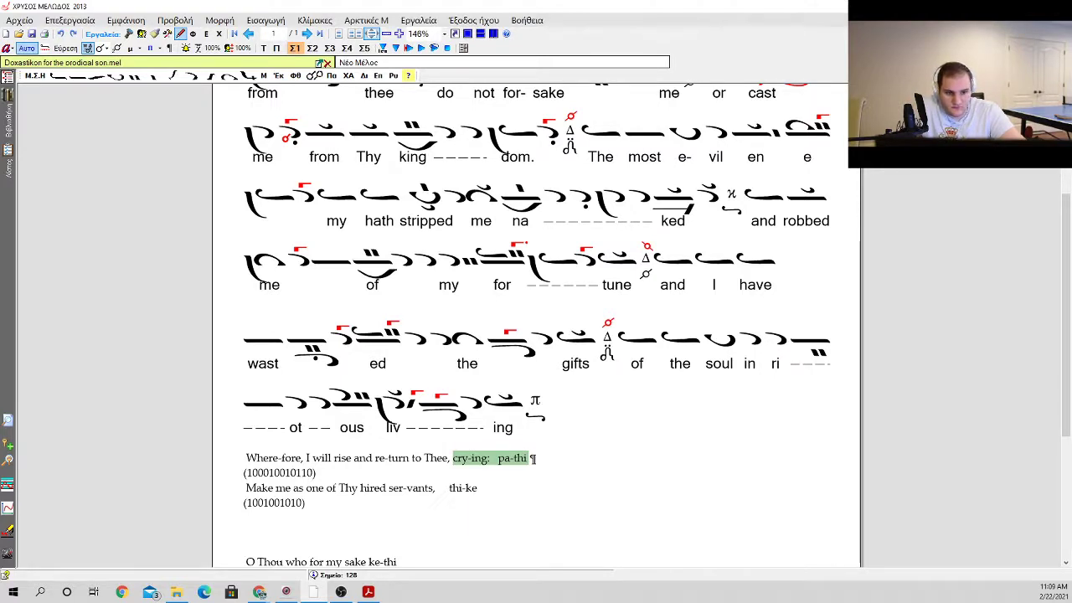
Step: Insert an ascending 2+1 oligon with kentemata, kentema and psifiston after the Pa martyria ending "living"
{"action": "left_click", "coordinate": [536, 410]}
{"action": "right_click", "coordinate": [540, 420]}
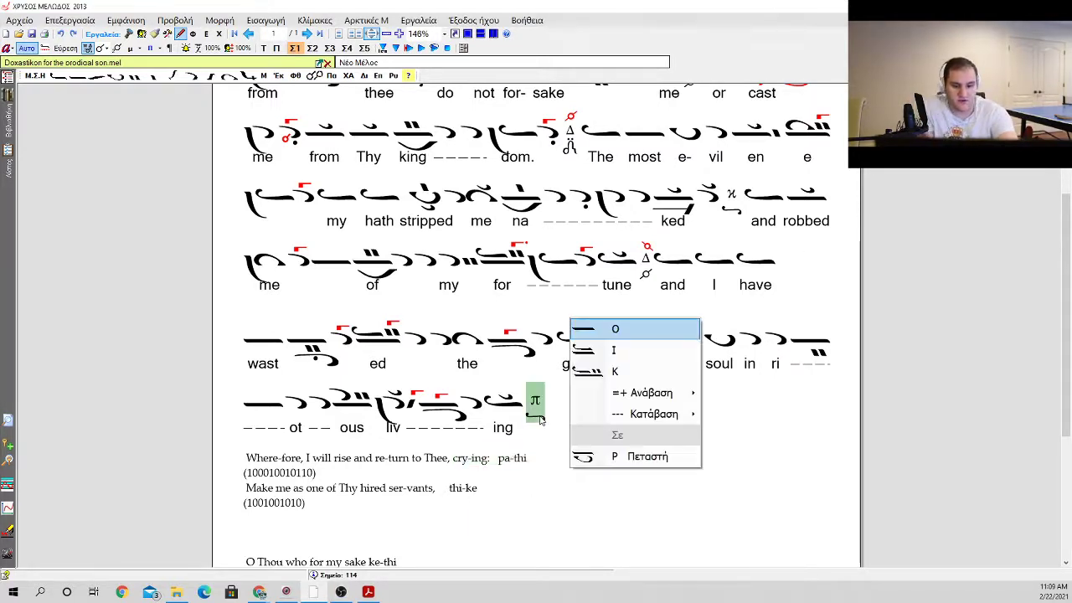
{"action": "key", "text": "Down"}
{"action": "key", "text": "Down"}
{"action": "key", "text": "Down"}
{"action": "key", "text": "Right"}
{"action": "key", "text": "Down"}
{"action": "key", "text": "Down"}
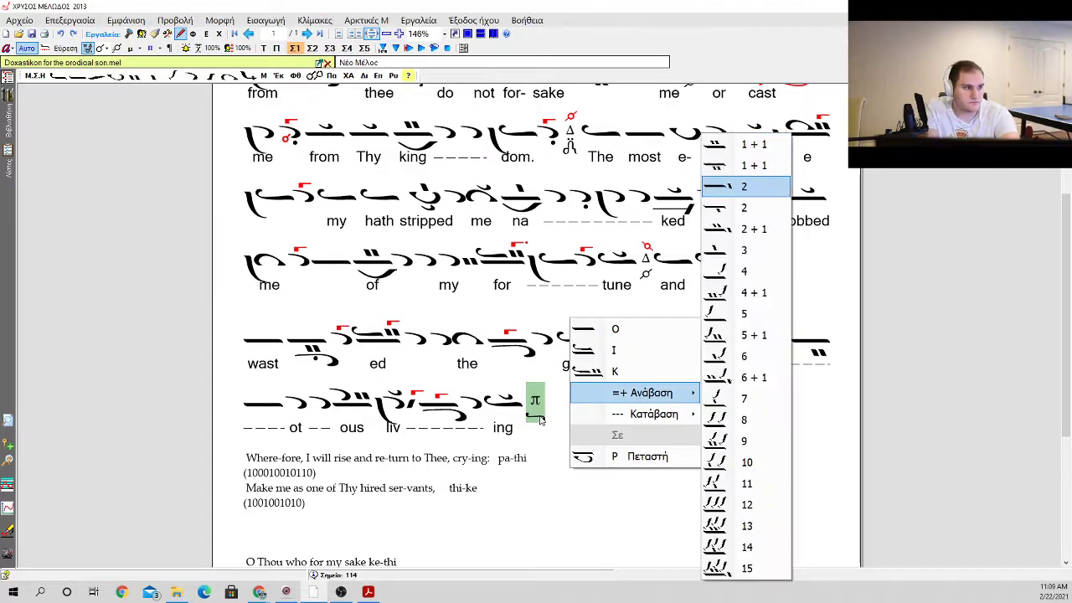
{"action": "key", "text": "Up"}
{"action": "key", "text": "Up"}
{"action": "key", "text": "Down"}
{"action": "key", "text": "Down"}
{"action": "key", "text": "Down"}
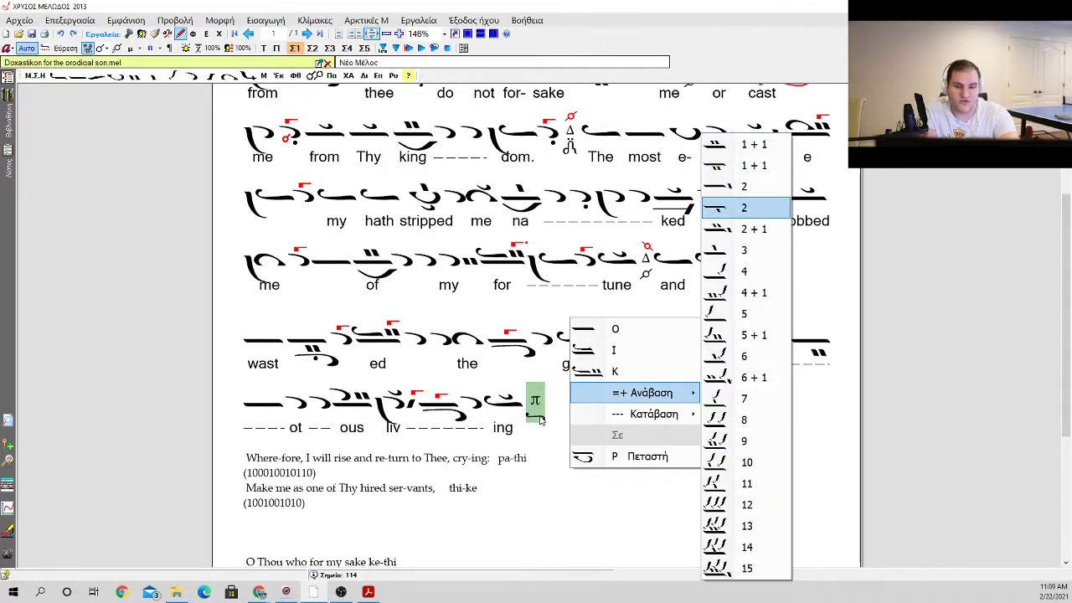
{"action": "key", "text": "Return"}
Step: Insert three apostrophoi after the new ascending oligon
{"action": "key", "text": "Menu"}
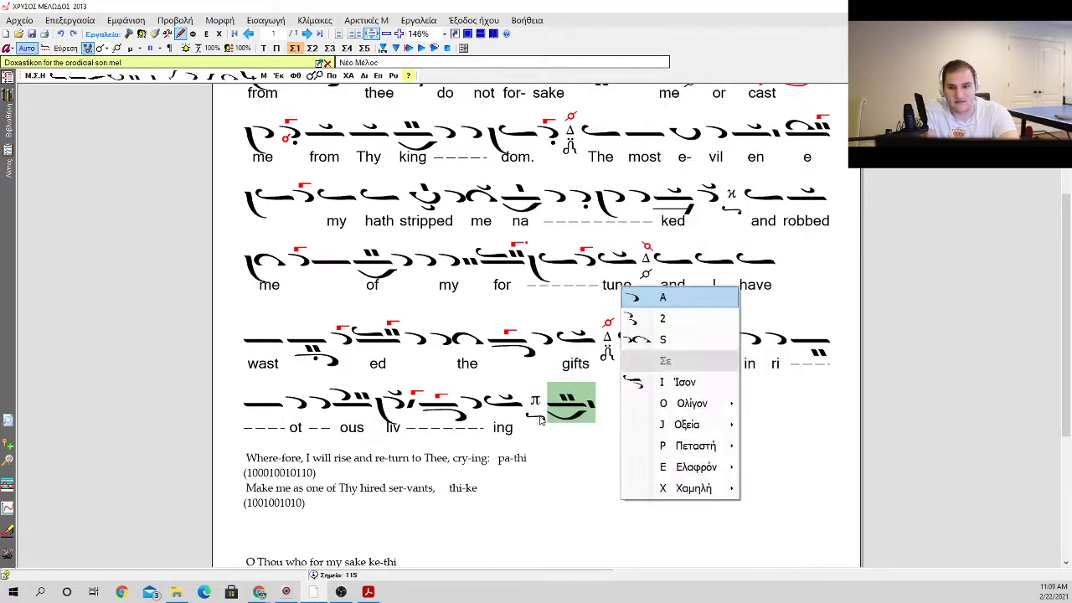
{"action": "key", "text": "Return"}
{"action": "key", "text": "a"}
{"action": "key", "text": "Return"}
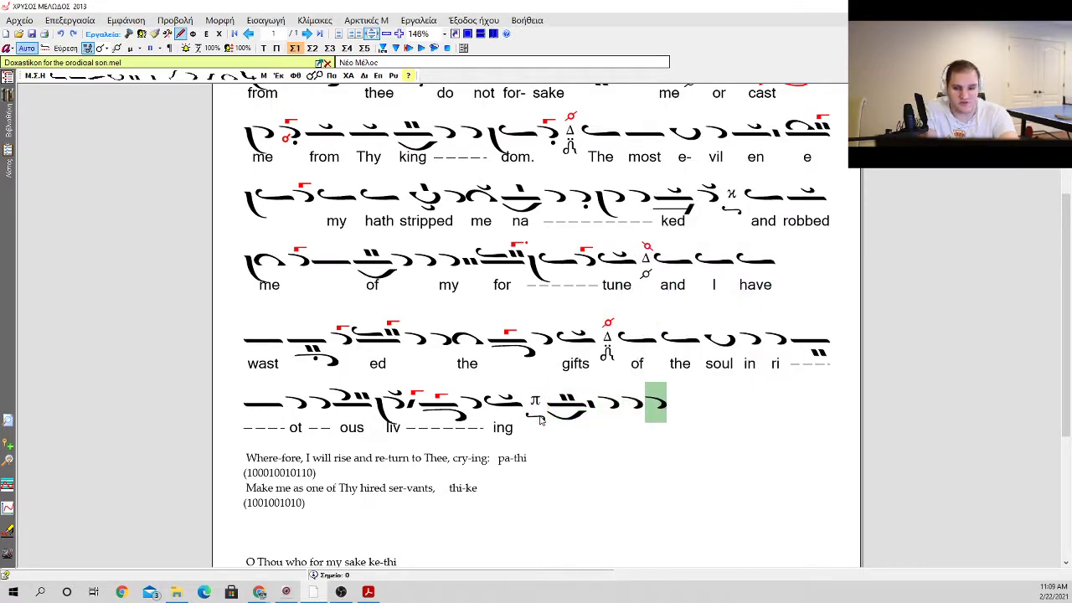
Step: Enter the lyric "Where" under the ascending oligon, extend it with dashes, and enter "fore" under the third apostrophos
{"action": "left_click", "coordinate": [540, 420]}
{"action": "key", "text": "space"}
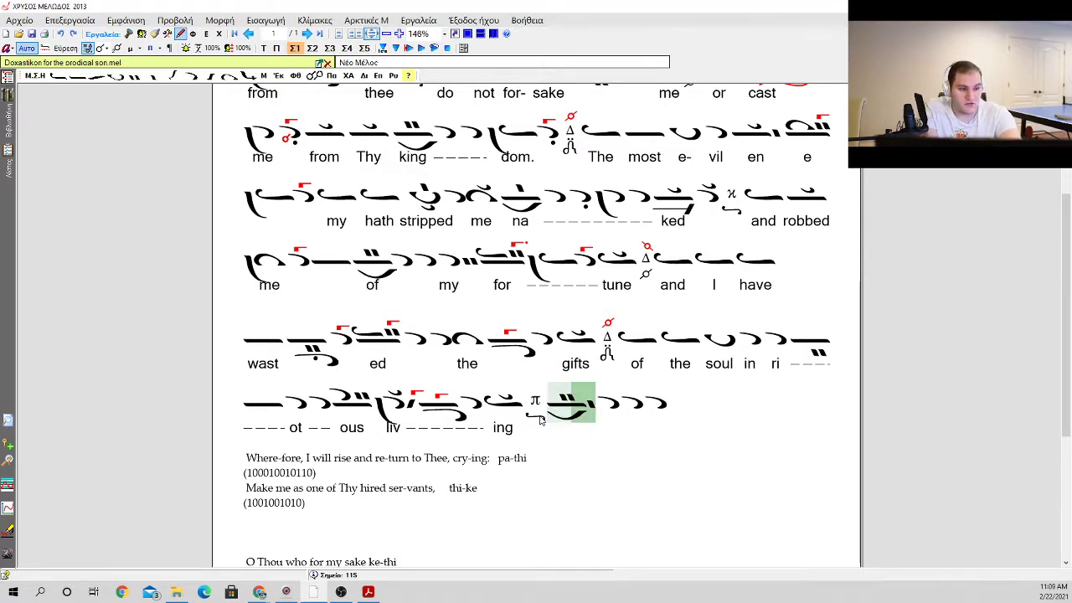
{"action": "key", "text": "Tab"}
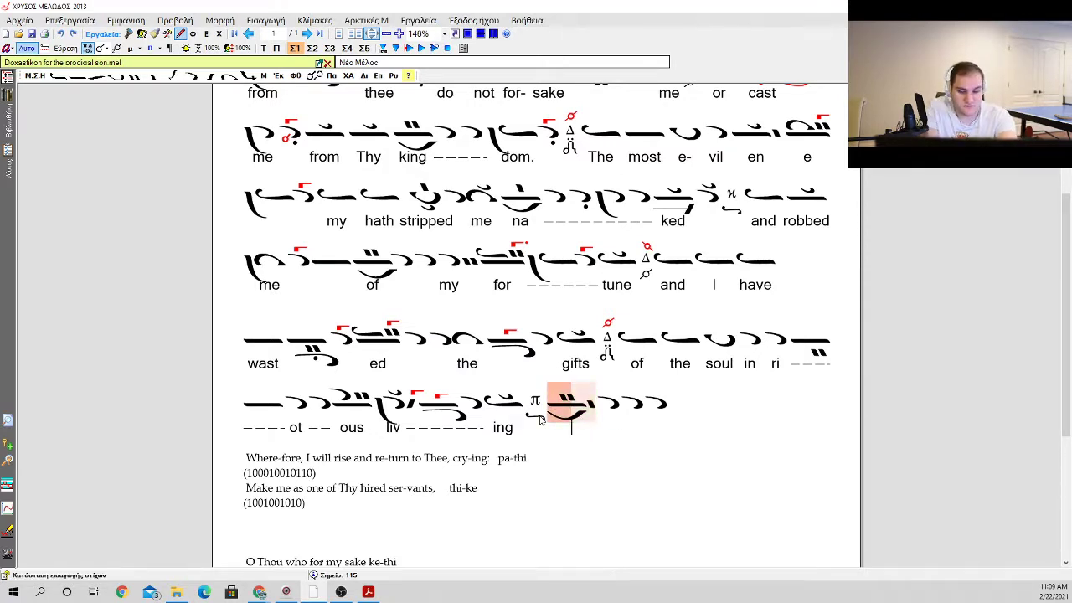
{"action": "type", "text": "Where"}
{"action": "key", "text": "space"}
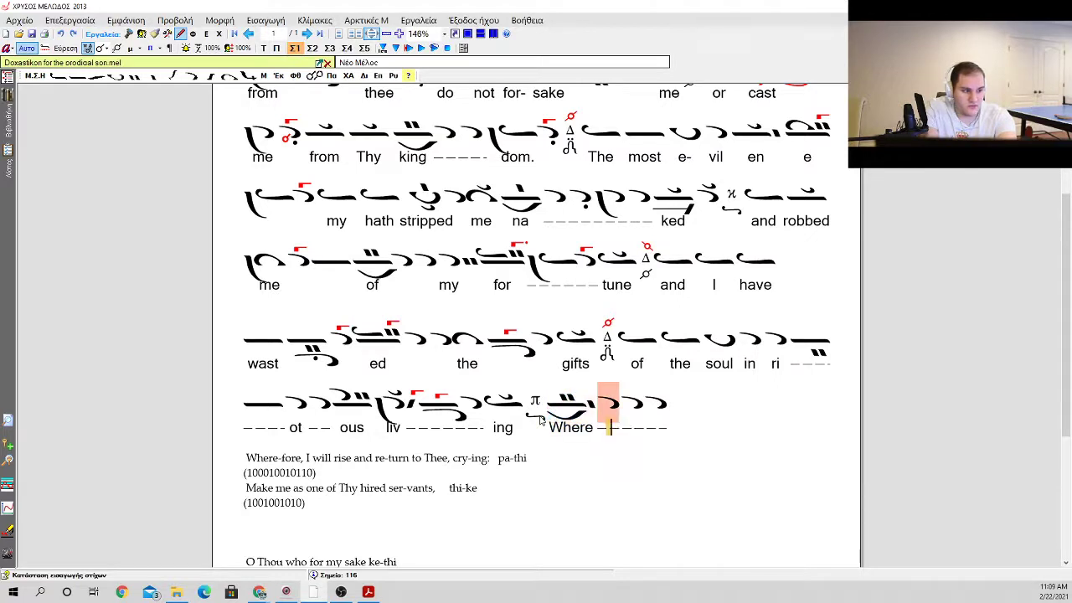
{"action": "key", "text": "space"}
{"action": "key", "text": "space"}
{"action": "type", "text": "fore"}
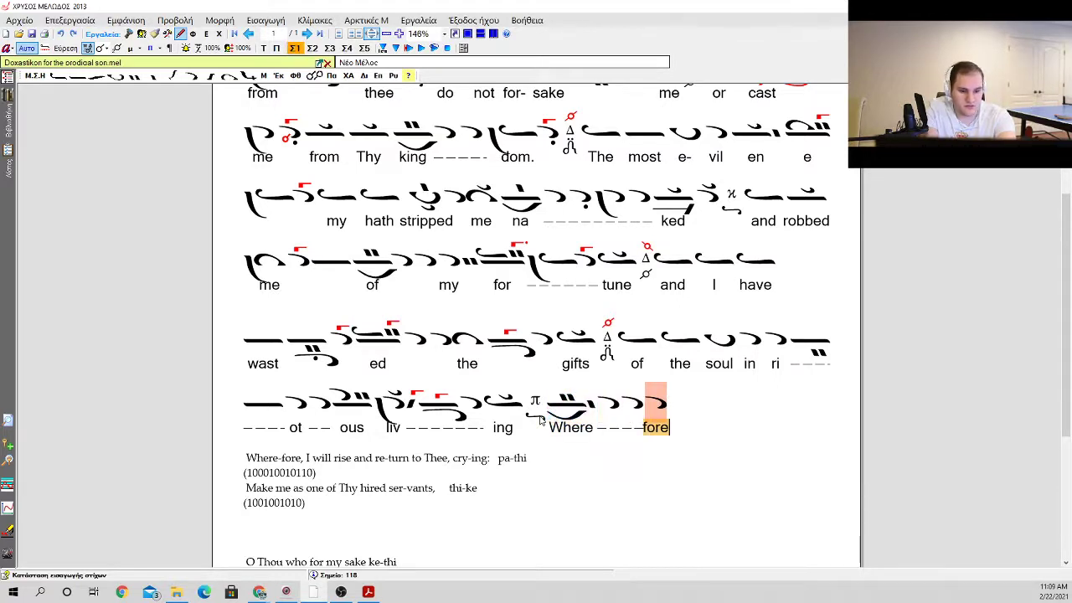
Step: Add a klasma to the apostrophos over "fore"
{"action": "key", "text": "Tab"}
{"action": "key", "text": "k"}
{"action": "key", "text": "1"}
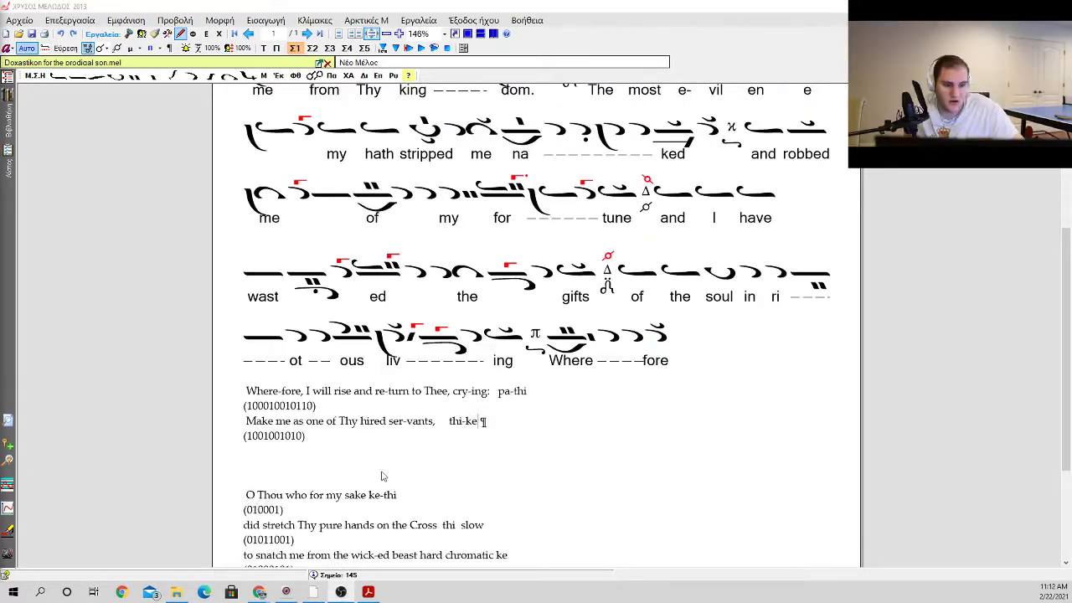
{"action": "left_click", "coordinate": [561, 367]}
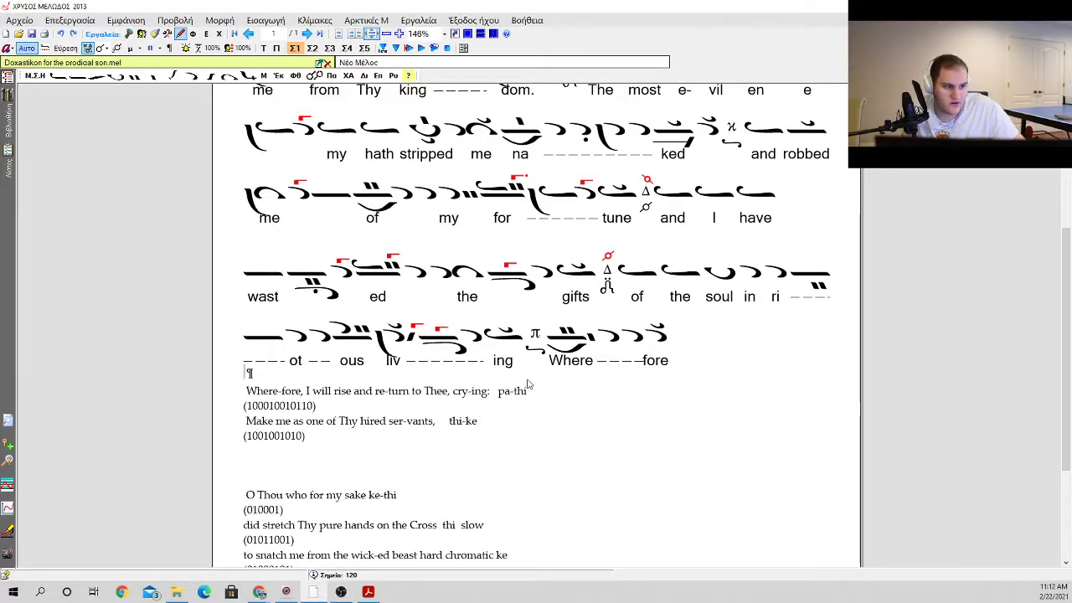
{"action": "double_click", "coordinate": [500, 395]}
{"action": "double_click", "coordinate": [581, 352]}
{"action": "double_click", "coordinate": [490, 396]}
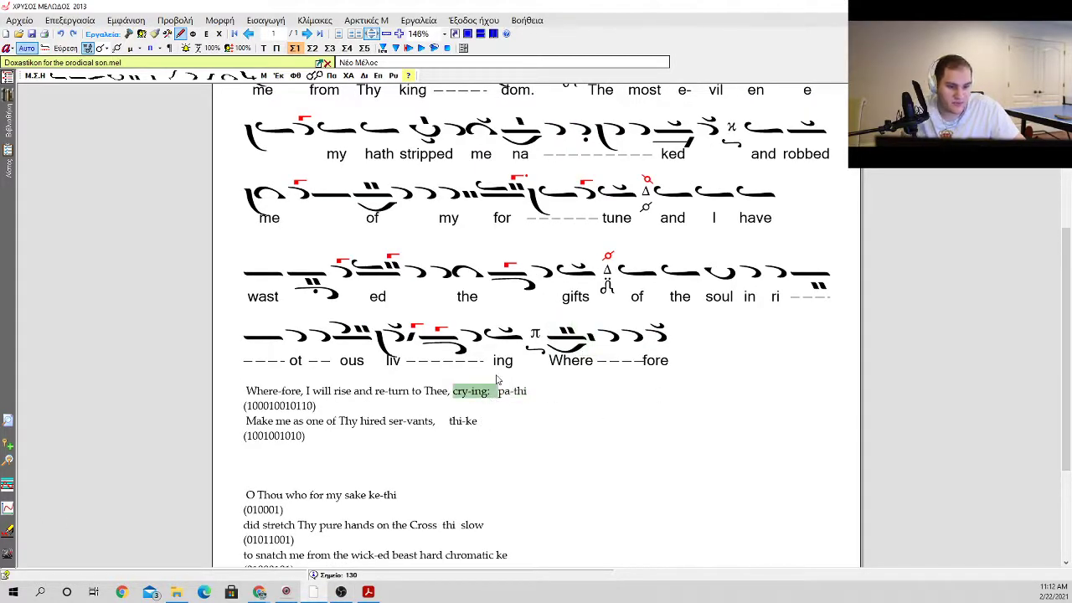
{"action": "double_click", "coordinate": [499, 394]}
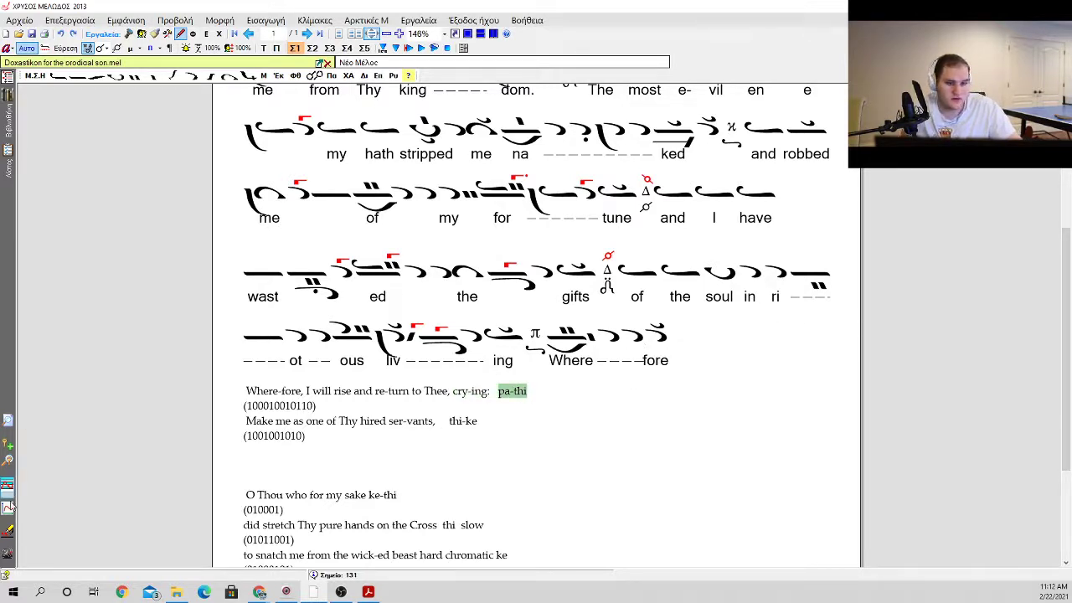
Step: Insert an ison after the apostrophos with klasma over "fore"
{"action": "left_click", "coordinate": [677, 344]}
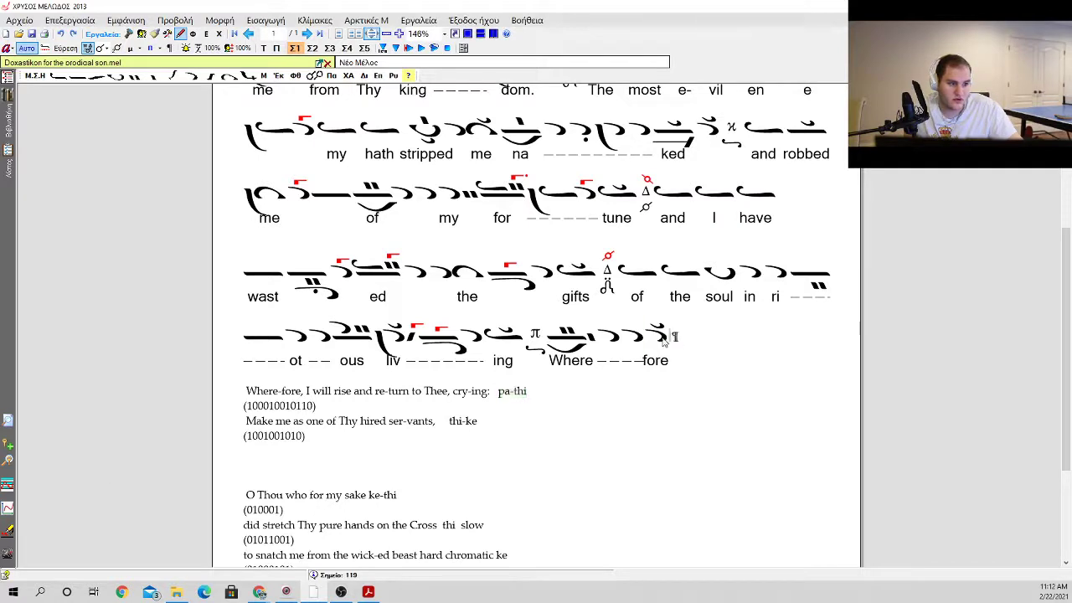
{"action": "left_click", "coordinate": [656, 336]}
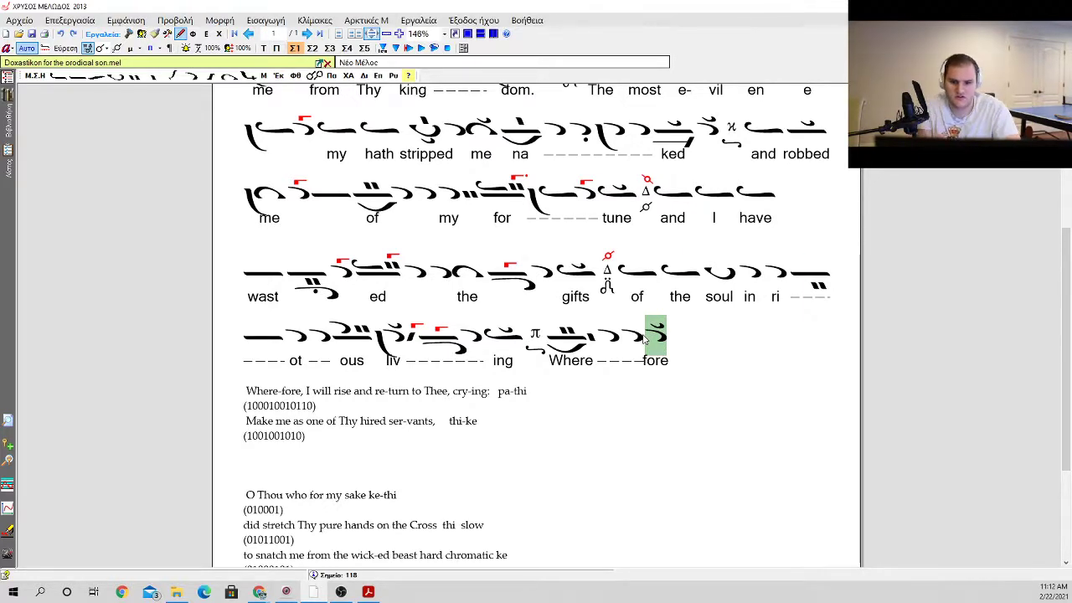
{"action": "key", "text": "i"}
{"action": "key", "text": "i"}
{"action": "key", "text": "o"}
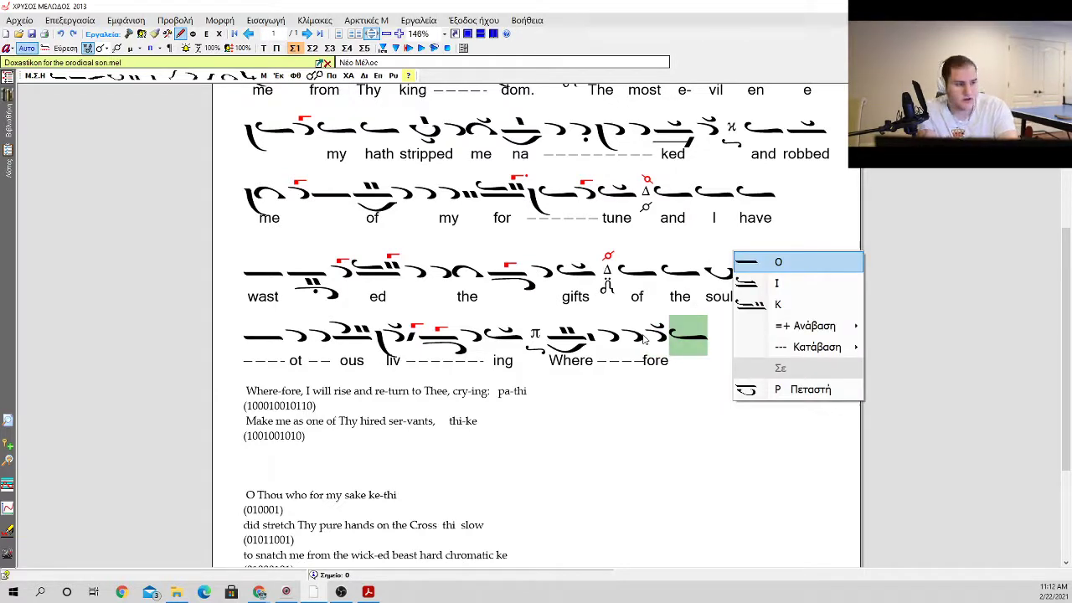
{"action": "key", "text": "Escape"}
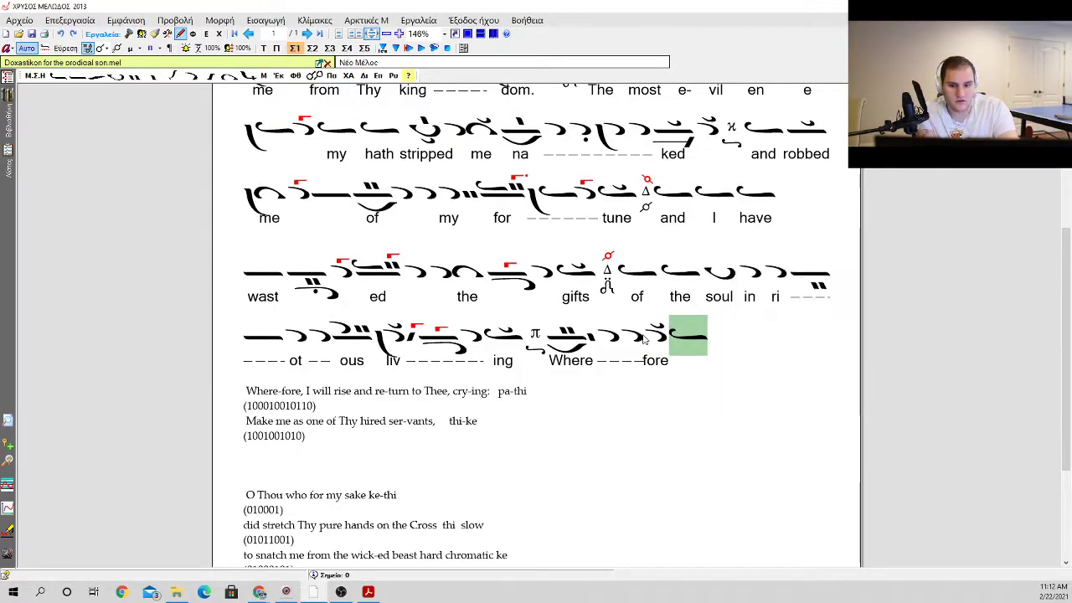
Step: Insert an ison, an oligon and an oligon with kentemata beneath it, following the ison after "fore"
{"action": "key", "text": "i"}
{"action": "key", "text": "o"}
{"action": "key", "text": "o"}
{"action": "key", "text": "o"}
{"action": "key", "text": "Down"}
{"action": "key", "text": "Down"}
{"action": "key", "text": "Down"}
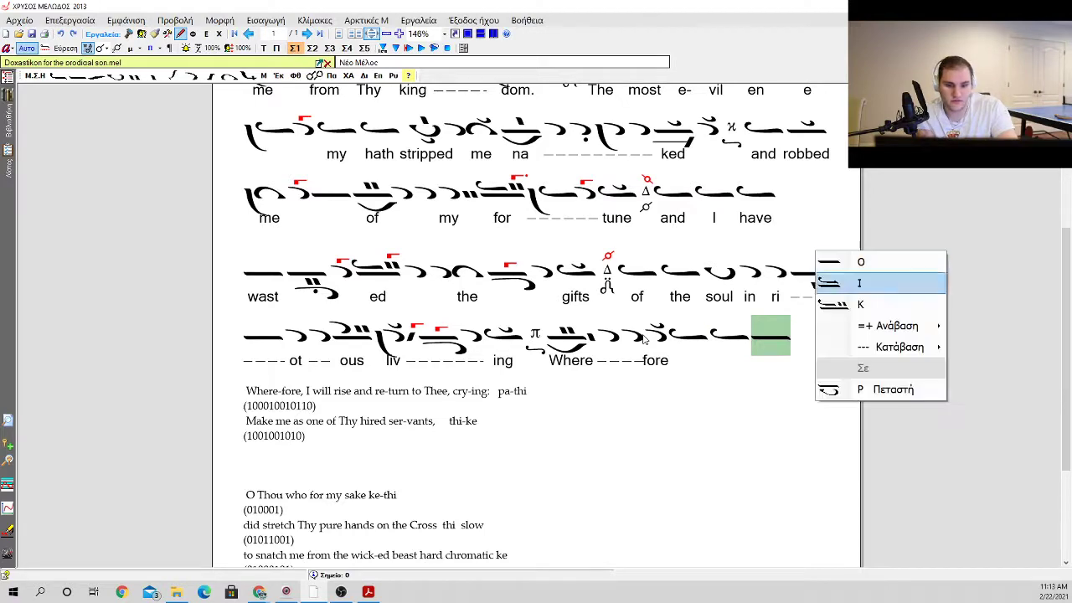
{"action": "key", "text": "Right"}
{"action": "key", "text": "Return"}
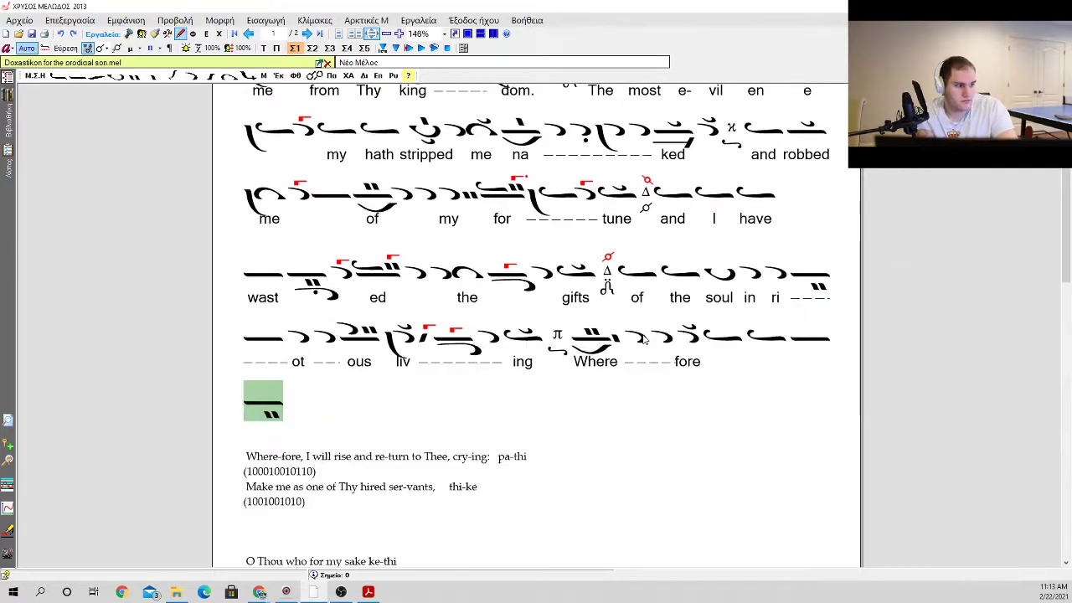
Step: Insert an oligon and an ison with a psifiston at the end of the new line
{"action": "key", "text": "i"}
{"action": "key", "text": "a"}
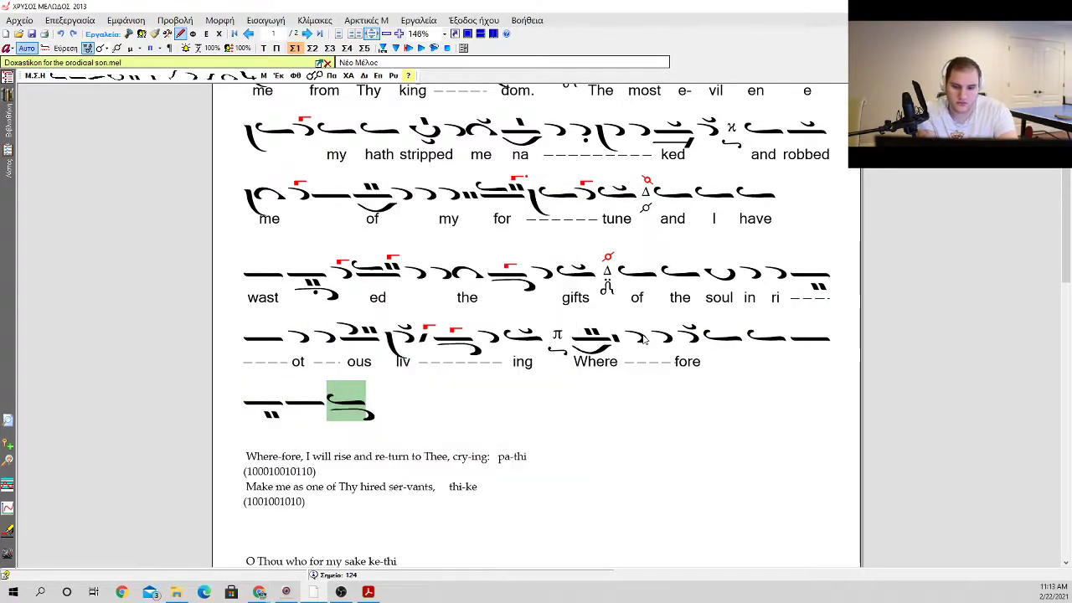
{"action": "key", "text": "p"}
{"action": "key", "text": "Return"}
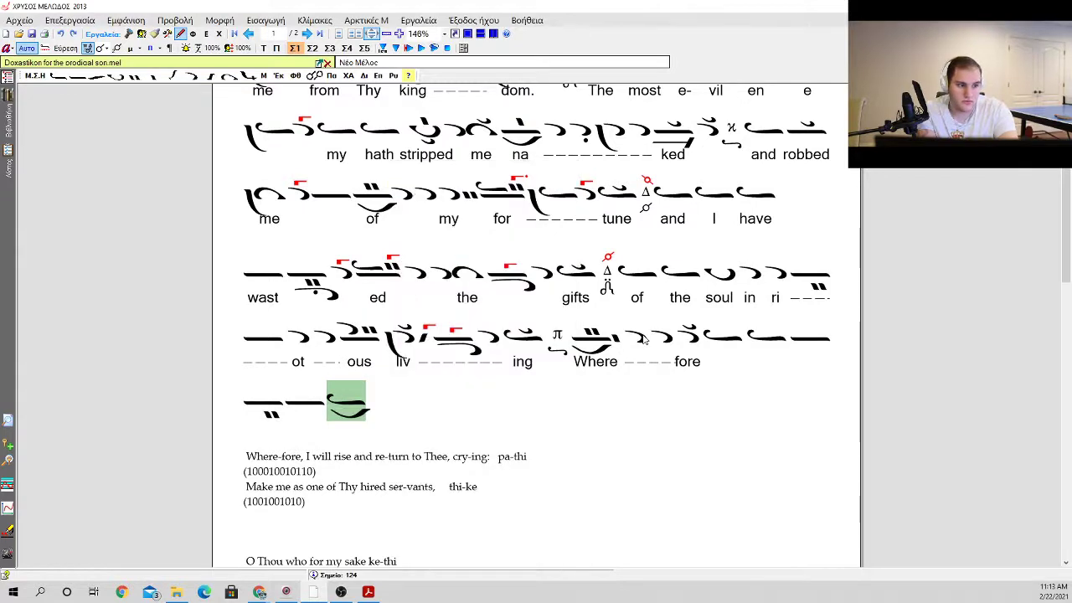
Step: Insert an apostrophos and an oligon carrying an apostrophos and kentemata above it
{"action": "key", "text": "a"}
{"action": "key", "text": "Return"}
{"action": "key", "text": "a"}
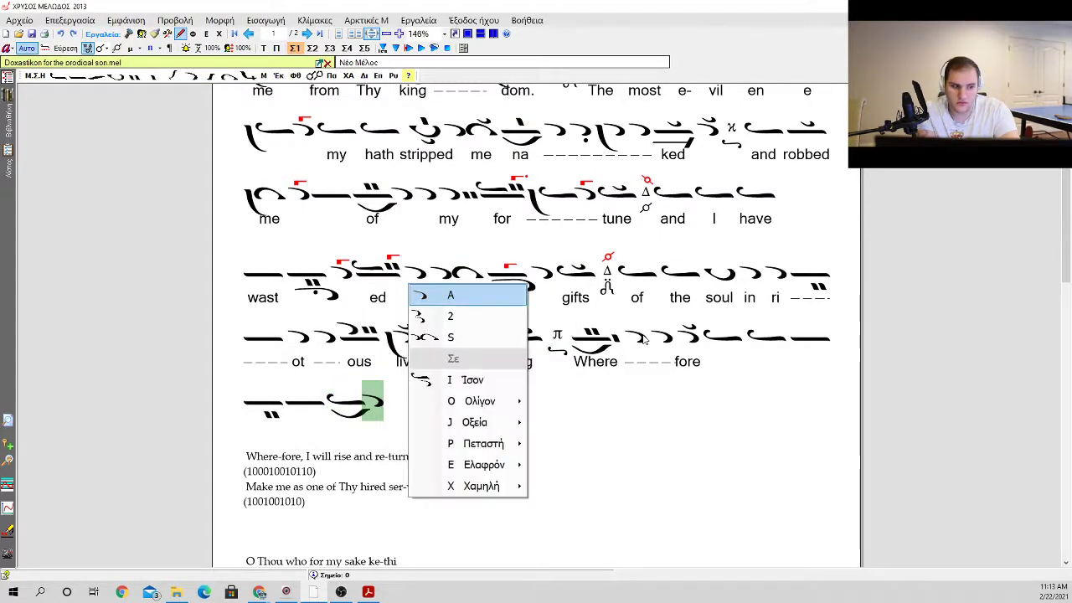
{"action": "key", "text": "o"}
{"action": "key", "text": "Down"}
{"action": "key", "text": "Down"}
{"action": "key", "text": "Return"}
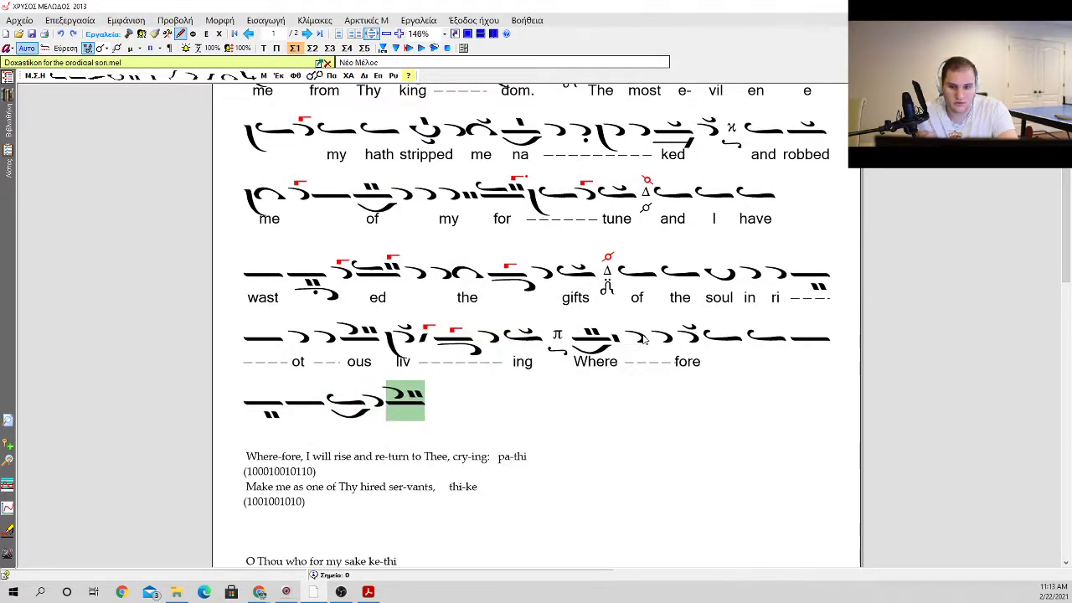
Step: Insert an apostrophos followed by kentemata, and add a vareia and a klasma to the apostrophos
{"action": "key", "text": "a"}
{"action": "key", "text": "Return"}
{"action": "key", "text": "a"}
{"action": "key", "text": "Return"}
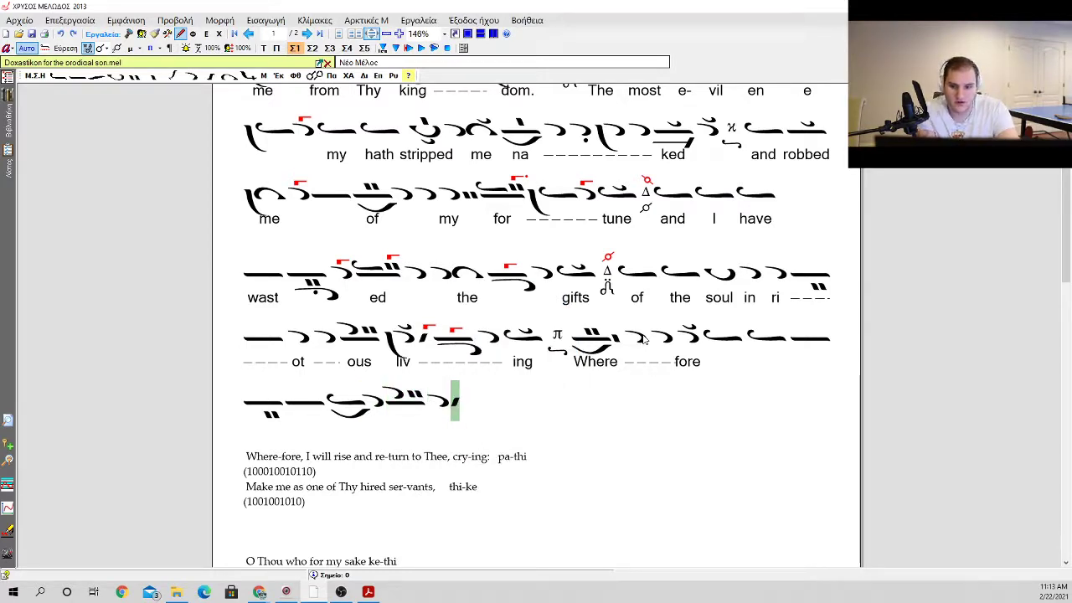
{"action": "key", "text": "Left"}
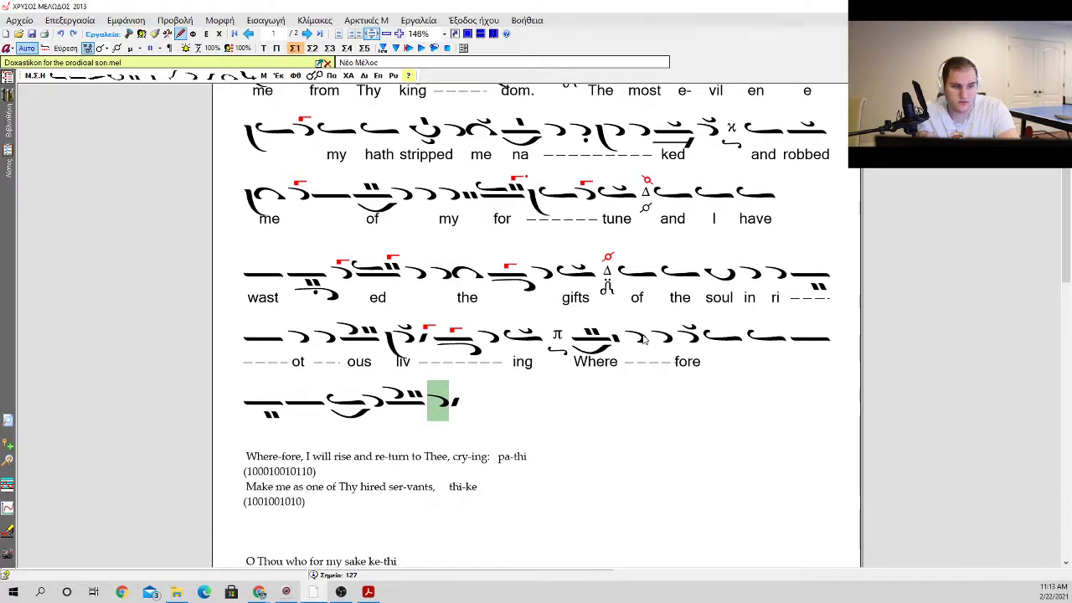
{"action": "key", "text": "b"}
{"action": "key", "text": "k"}
{"action": "key", "text": "Return"}
Step: Add a gorgon to the kentemata following the apostrophos with vareia and klasma
{"action": "key", "text": "Right"}
{"action": "key", "text": "a"}
{"action": "key", "text": "Return"}
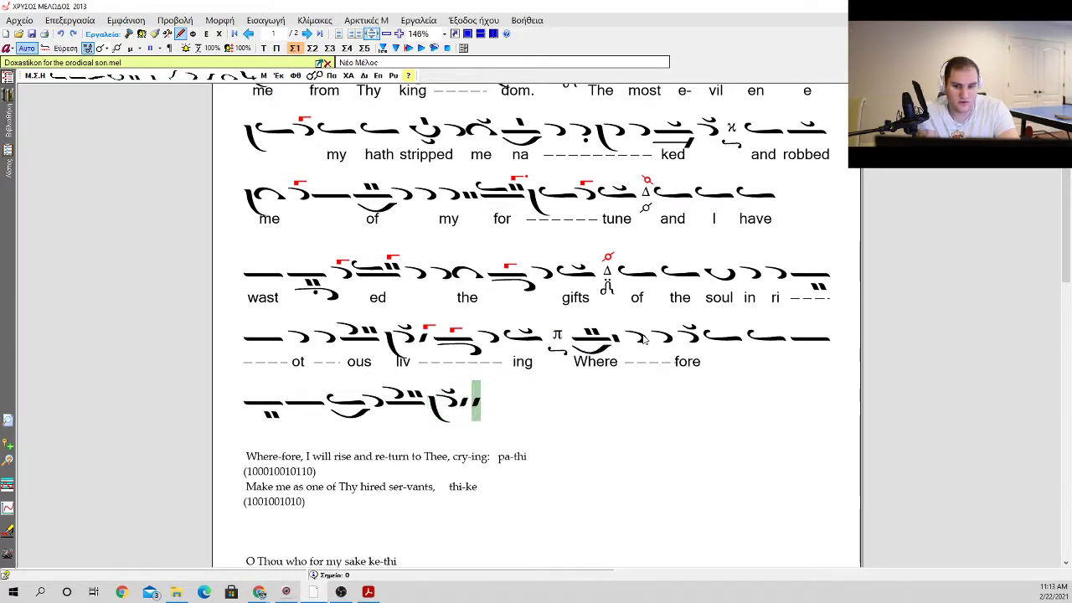
{"action": "key", "text": "g"}
{"action": "key", "text": "Return"}
{"action": "key", "text": "Left"}
{"action": "key", "text": "Left"}
{"action": "key", "text": "Right"}
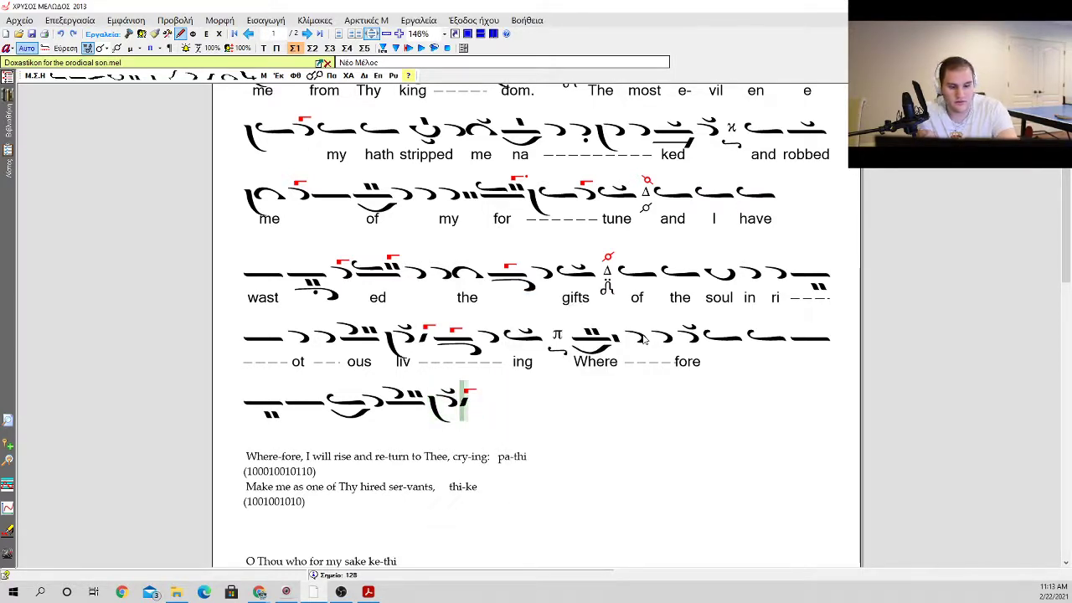
Step: Insert an oligon with an antikenoma and a gorgon, followed by an apostrophos
{"action": "key", "text": "o"}
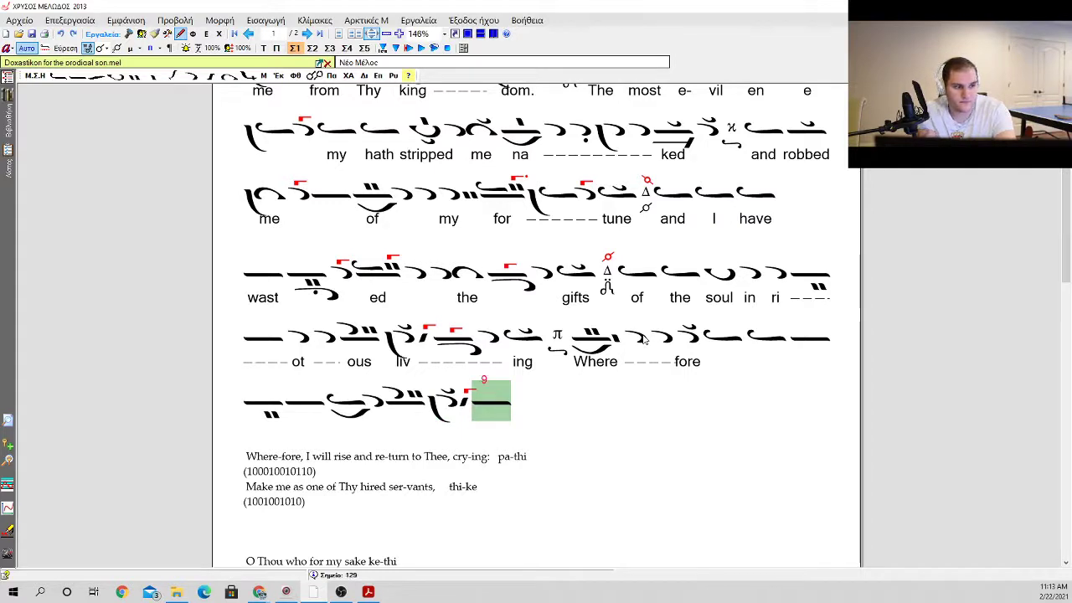
{"action": "key", "text": "a"}
{"action": "key", "text": "Return"}
{"action": "key", "text": "a"}
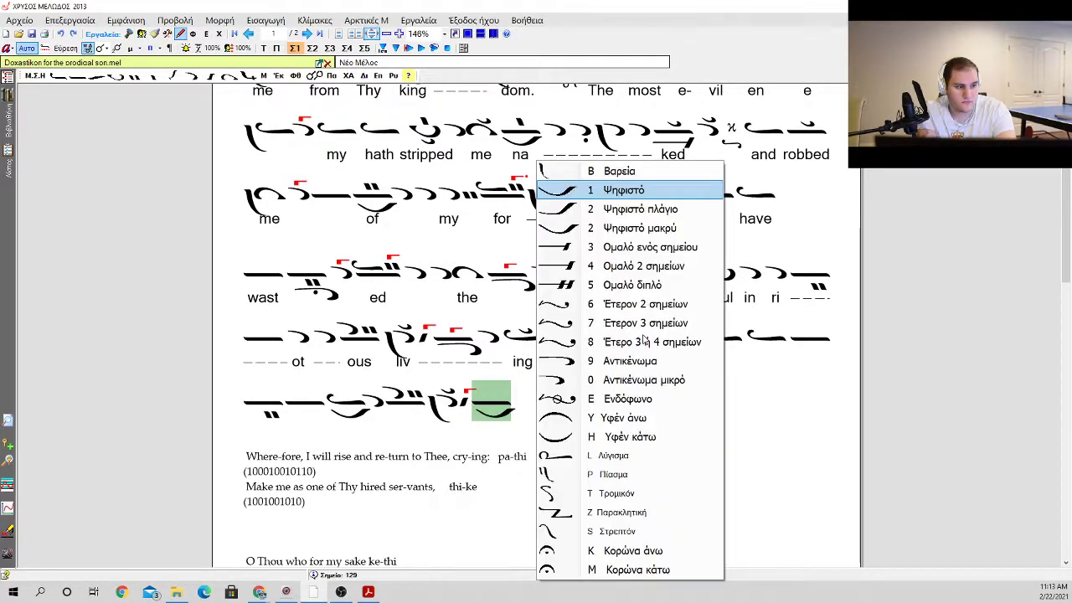
{"action": "key", "text": "Return"}
{"action": "key", "text": "g"}
{"action": "key", "text": "Return"}
{"action": "key", "text": "a"}
Step: End the phrase with an ison carrying a klasma and a Pa martyria
{"action": "key", "text": "Return"}
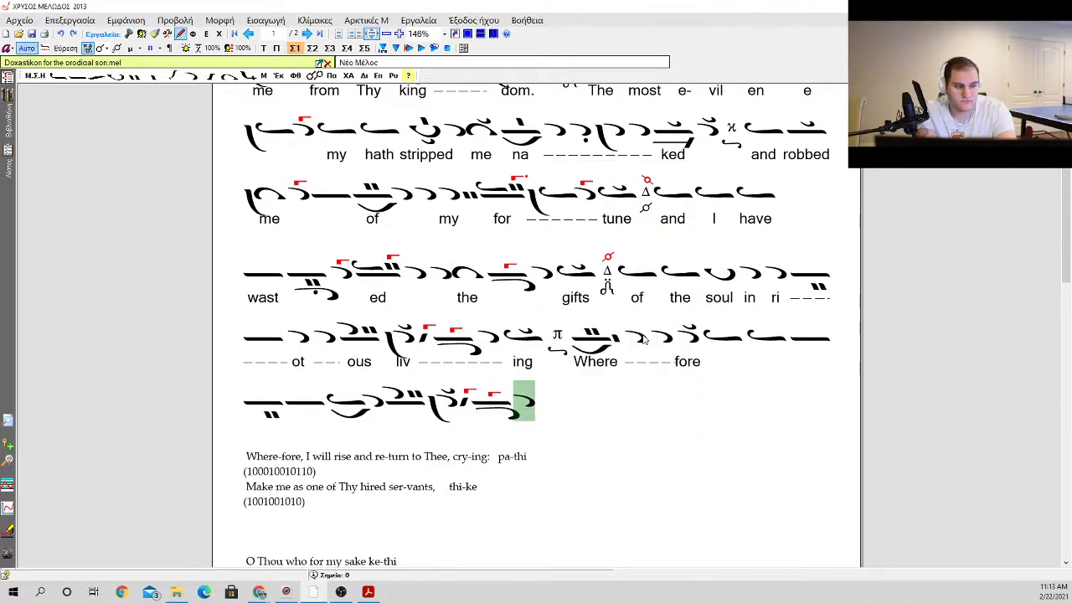
{"action": "key", "text": "i"}
{"action": "key", "text": "Return"}
{"action": "key", "text": "m"}
{"action": "key", "text": "Left"}
{"action": "key", "text": "Left"}
{"action": "key", "text": "Left"}
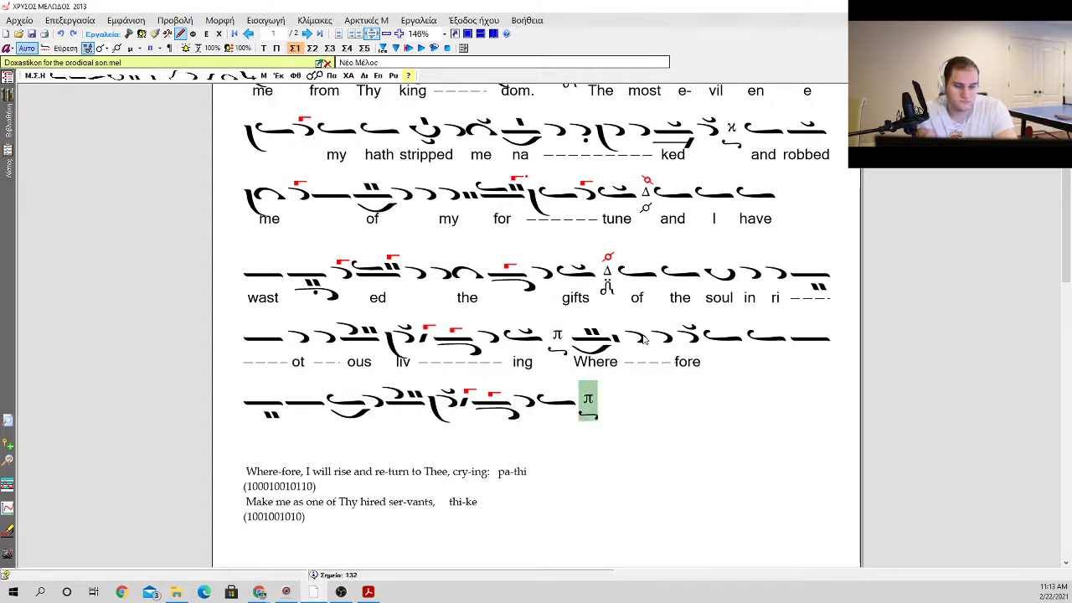
{"action": "key", "text": "Left"}
{"action": "key", "text": "Left"}
{"action": "key", "text": "Left"}
{"action": "key", "text": "Left"}
{"action": "key", "text": "Left"}
{"action": "key", "text": "Left"}
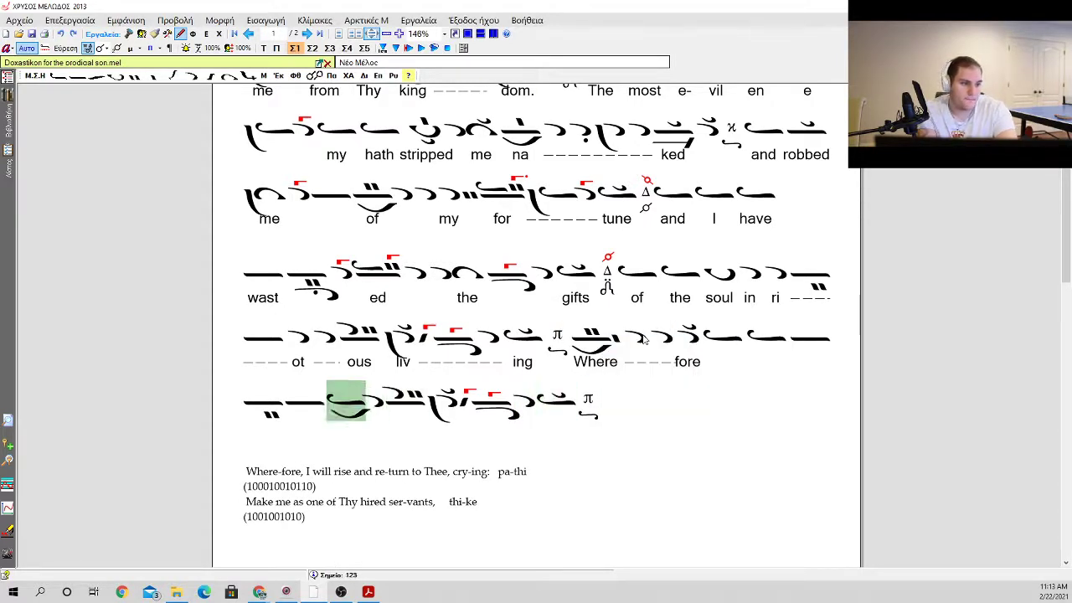
Step: Enter the lyrics "and", "re" and "turn" under the neumes after "fore", and "to" under the ison with psifiston
{"action": "key", "text": "Right"}
{"action": "key", "text": "Left"}
{"action": "key", "text": "Tab"}
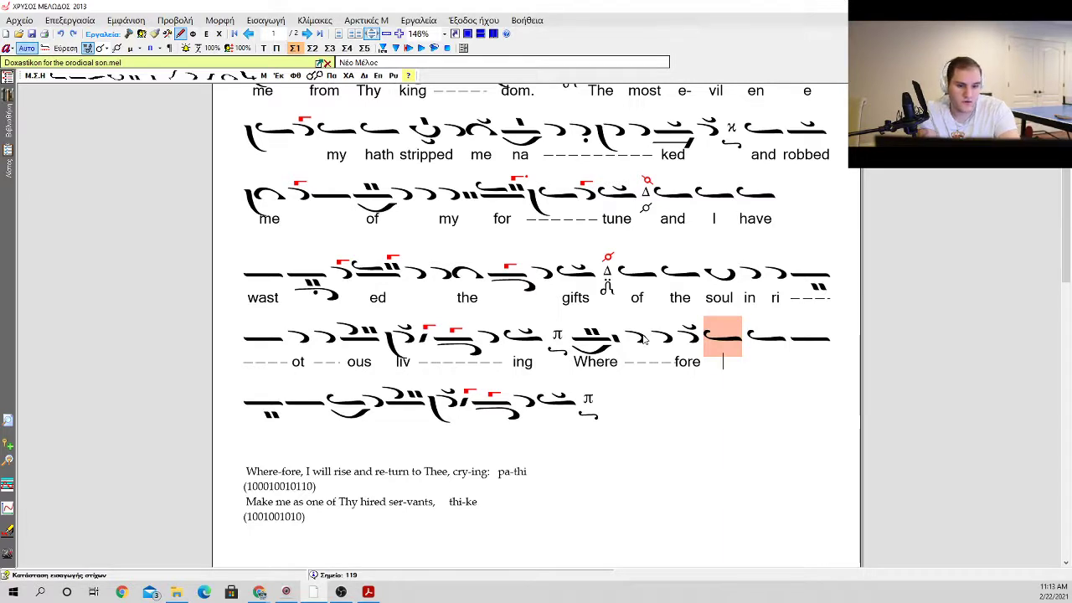
{"action": "type", "text": "and re-turn"}
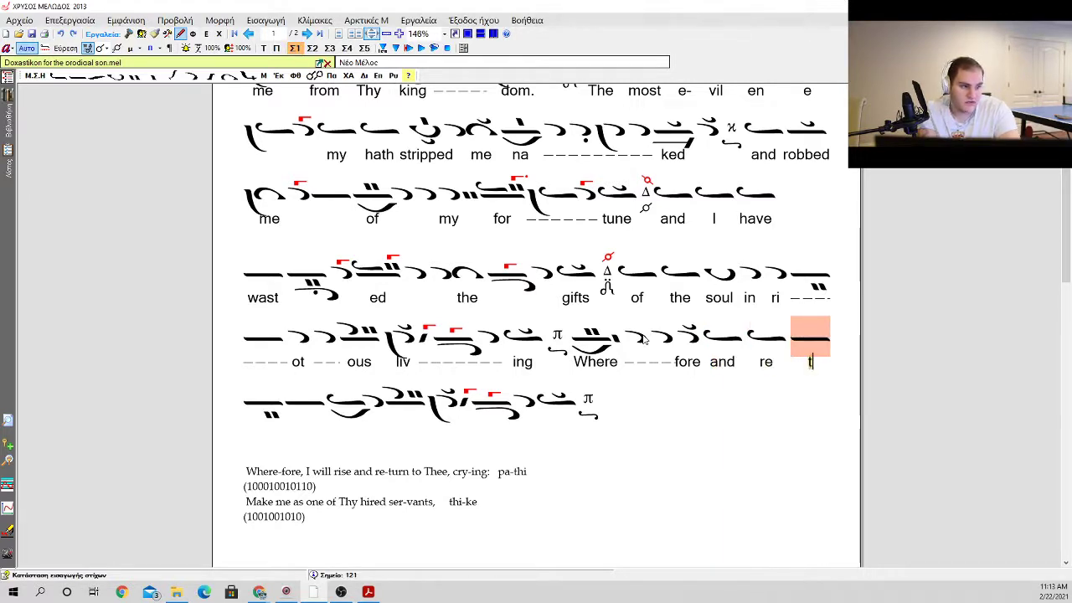
{"action": "type", "text": "   t"}
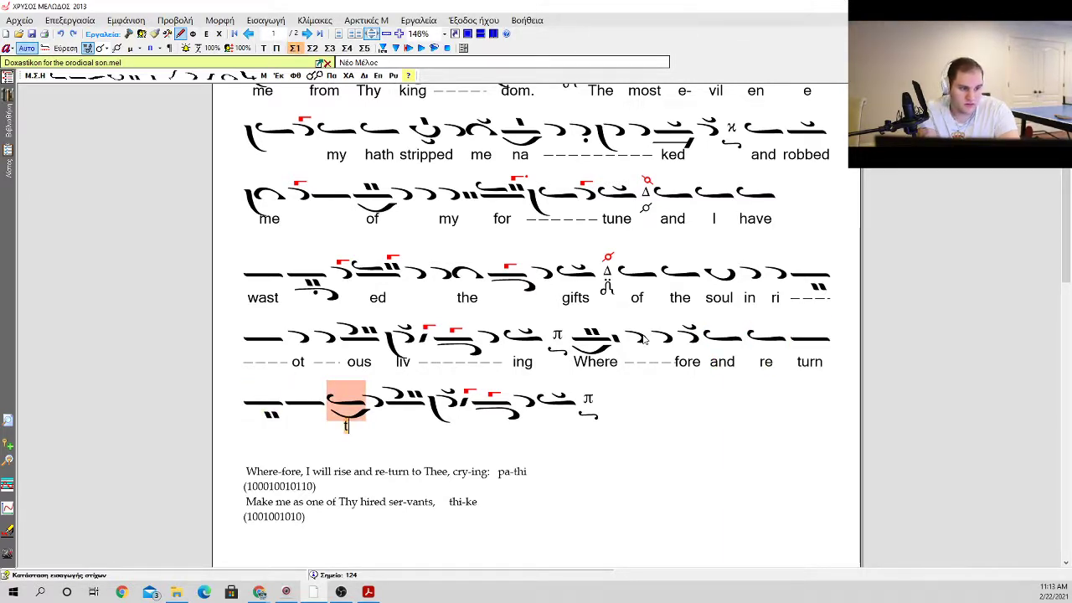
{"action": "type", "text": "o the cru"}
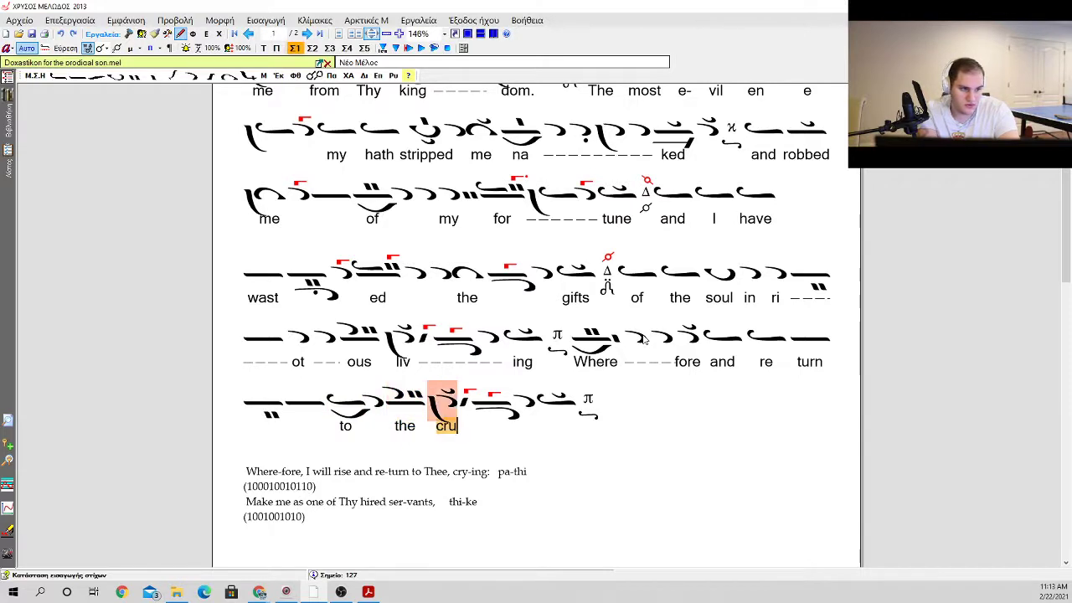
Step: Enter the lyrics "the" and "cry", extend "cry" with dashes, and place "ing" under the final ison
{"action": "key", "text": "BackSpace"}
{"action": "type", "text": "y"}
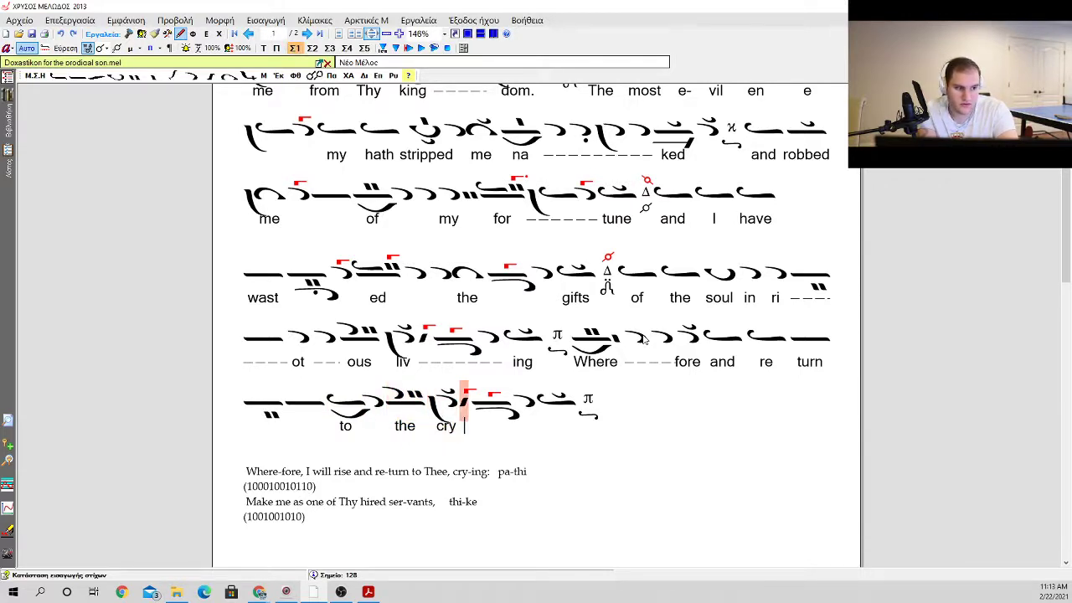
{"action": "key", "text": "space"}
{"action": "key", "text": "space"}
{"action": "type", "text": "ing"}
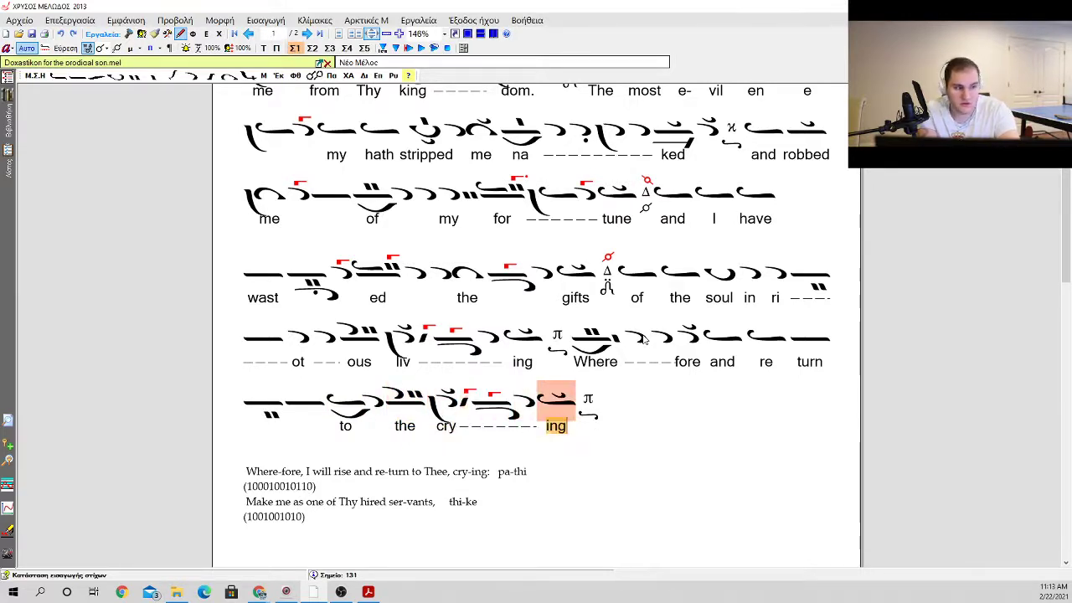
{"action": "key", "text": "Escape"}
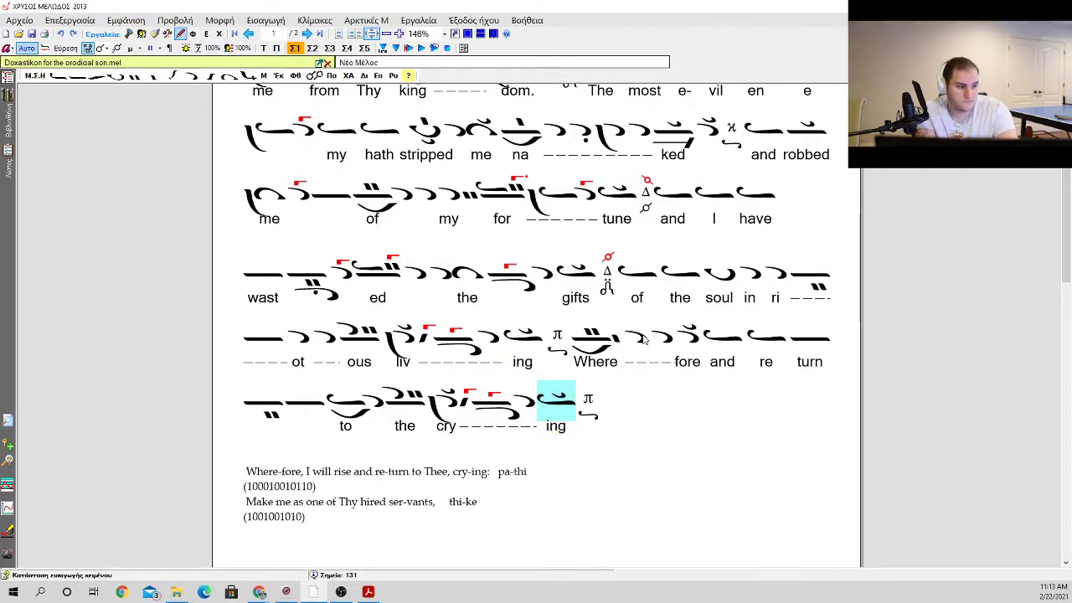
{"action": "key", "text": "Escape"}
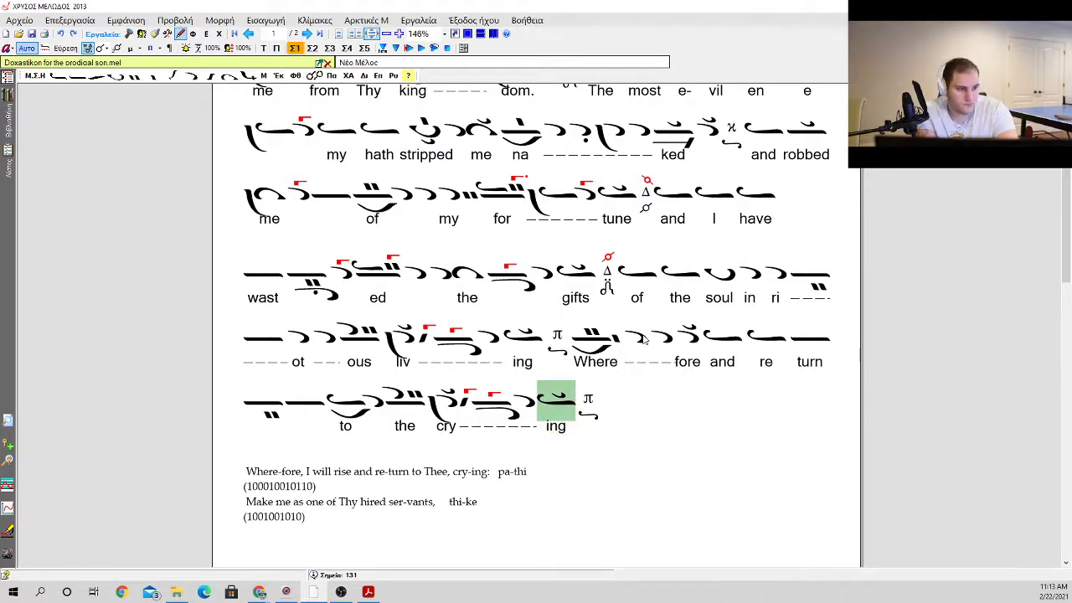
Step: Review the neumes and lyrics of the new phrase from "Wherefore" to "crying"
{"action": "key", "text": "Down"}
{"action": "key", "text": "Down"}
{"action": "key", "text": "Down"}
{"action": "key", "text": "Up"}
{"action": "key", "text": "Up"}
{"action": "key", "text": "Up"}
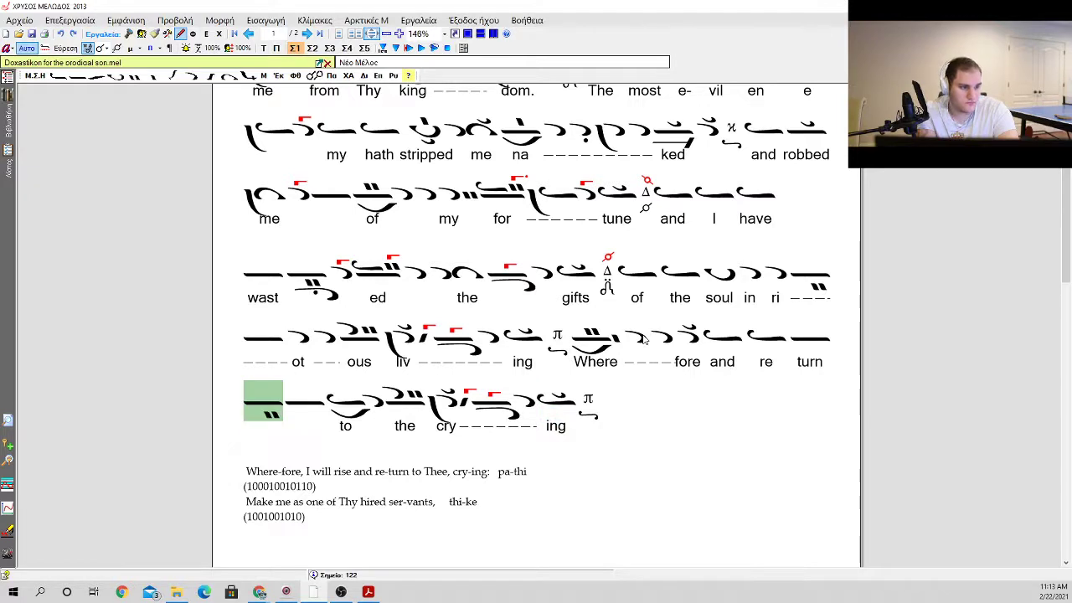
{"action": "key", "text": "Left"}
{"action": "key", "text": "Left"}
{"action": "key", "text": "Left"}
{"action": "key", "text": "Left"}
{"action": "key", "text": "Left"}
{"action": "key", "text": "Left"}
{"action": "key", "text": "Right"}
{"action": "key", "text": "Right"}
{"action": "key", "text": "Right"}
{"action": "key", "text": "Left"}
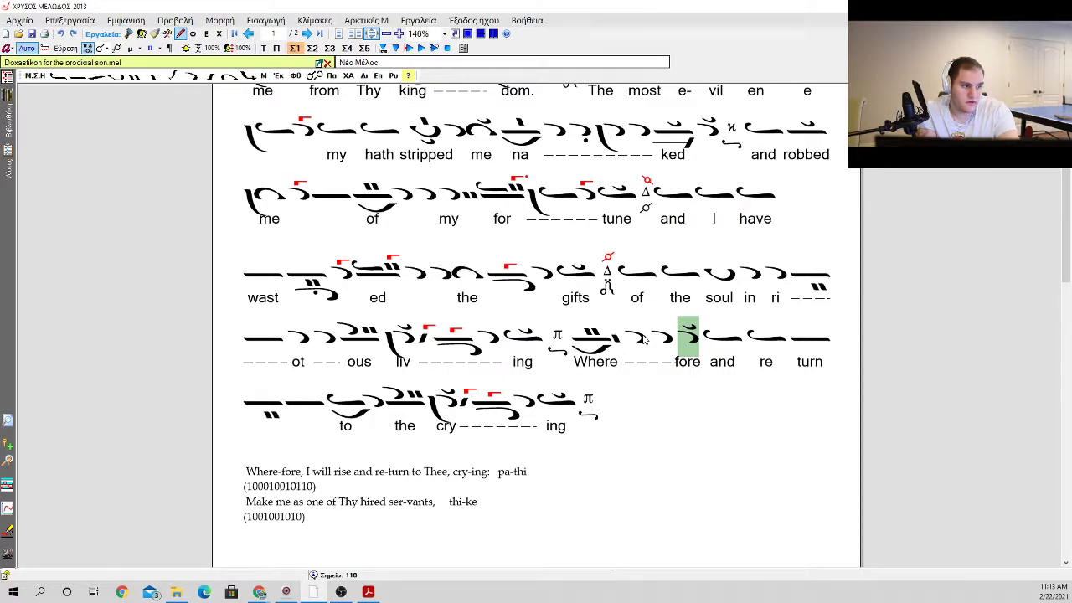
{"action": "key", "text": "Left"}
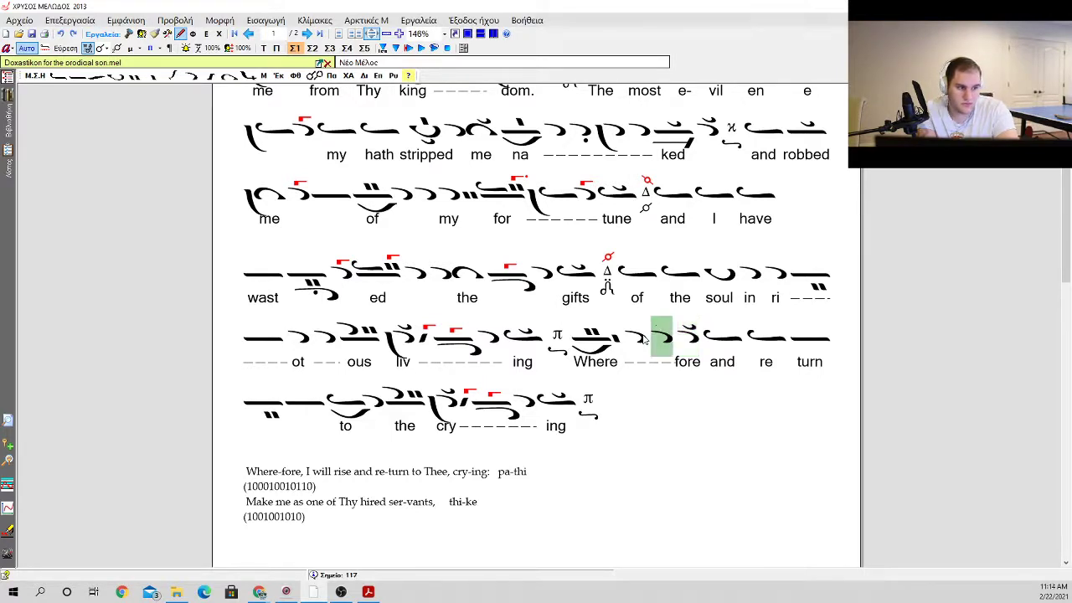
Step: Correct the lyric "the" before "crying" to "thee"
{"action": "key", "text": "Down"}
{"action": "key", "text": "Left"}
{"action": "key", "text": "Left"}
{"action": "key", "text": "Left"}
{"action": "key", "text": "Left"}
{"action": "key", "text": "Left"}
{"action": "key", "text": "Left"}
{"action": "key", "text": "Left"}
{"action": "key", "text": "Return"}
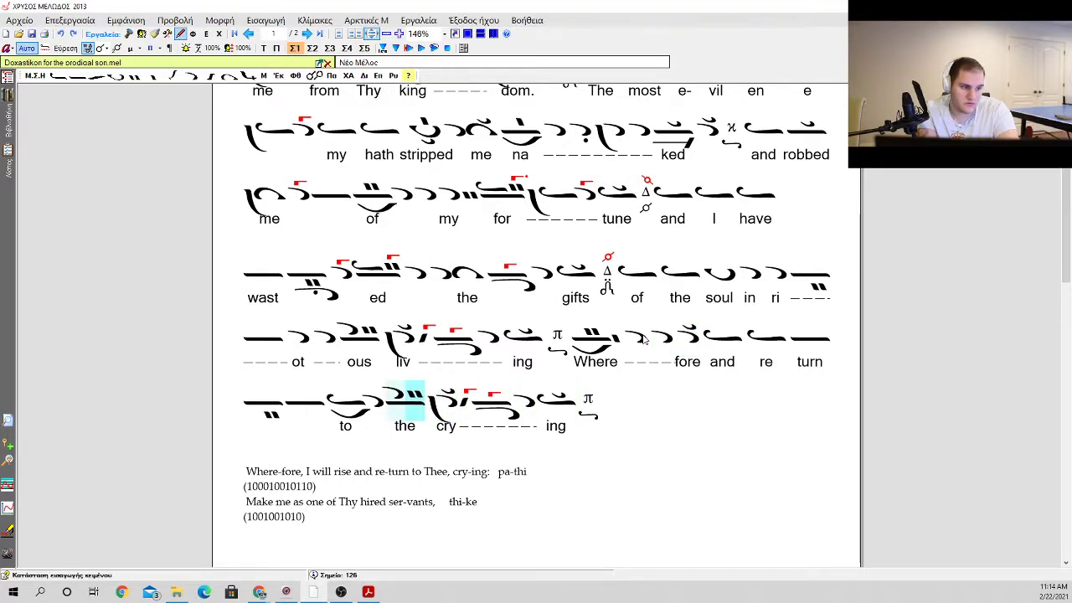
{"action": "key", "text": "Tab"}
{"action": "key", "text": "Right"}
{"action": "key", "text": "Right"}
{"action": "type", "text": "e"}
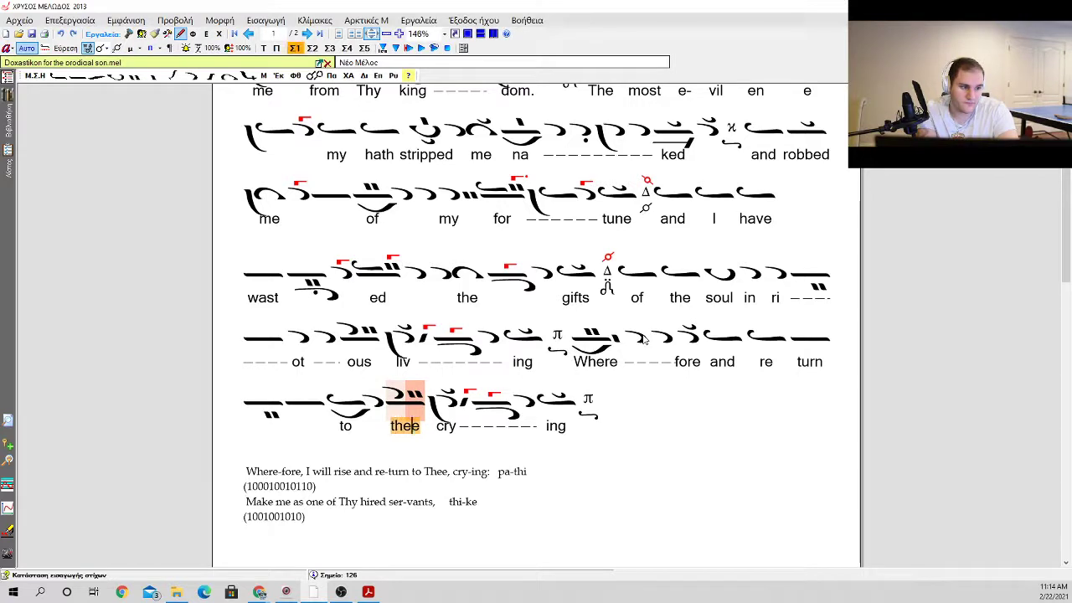
Step: Check the "Wherefore" lyric and its neumes against the annotated prayer line
{"action": "key", "text": "Left"}
{"action": "key", "text": "Left"}
{"action": "key", "text": "Left"}
{"action": "key", "text": "Left"}
{"action": "key", "text": "Left"}
{"action": "key", "text": "Left"}
{"action": "key", "text": "Left"}
{"action": "key", "text": "Left"}
{"action": "key", "text": "Left"}
{"action": "key", "text": "Left"}
{"action": "key", "text": "Left"}
{"action": "key", "text": "Left"}
{"action": "key", "text": "Left"}
{"action": "key", "text": "Left"}
{"action": "key", "text": "Left"}
{"action": "key", "text": "Left"}
{"action": "key", "text": "Left"}
{"action": "key", "text": "Left"}
{"action": "key", "text": "Left"}
{"action": "key", "text": "Left"}
{"action": "key", "text": "Left"}
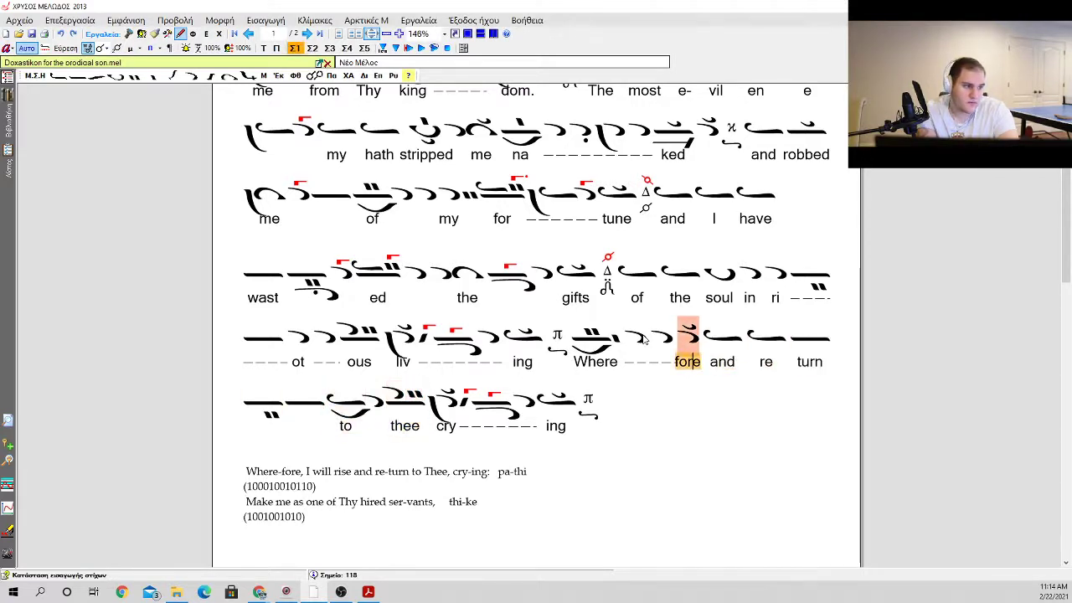
{"action": "key", "text": "Tab"}
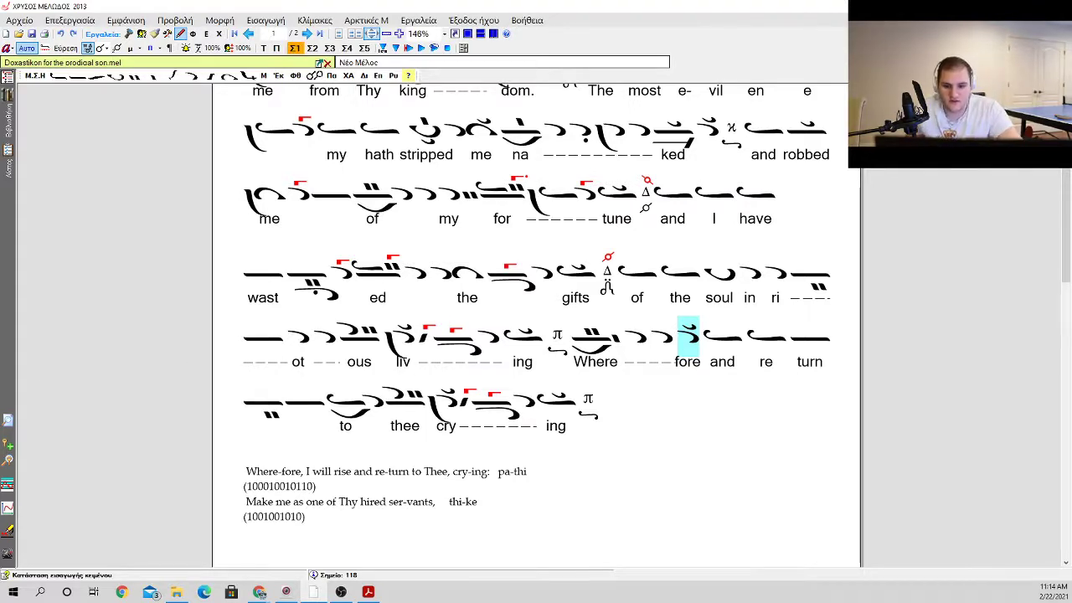
{"action": "left_click", "coordinate": [602, 344]}
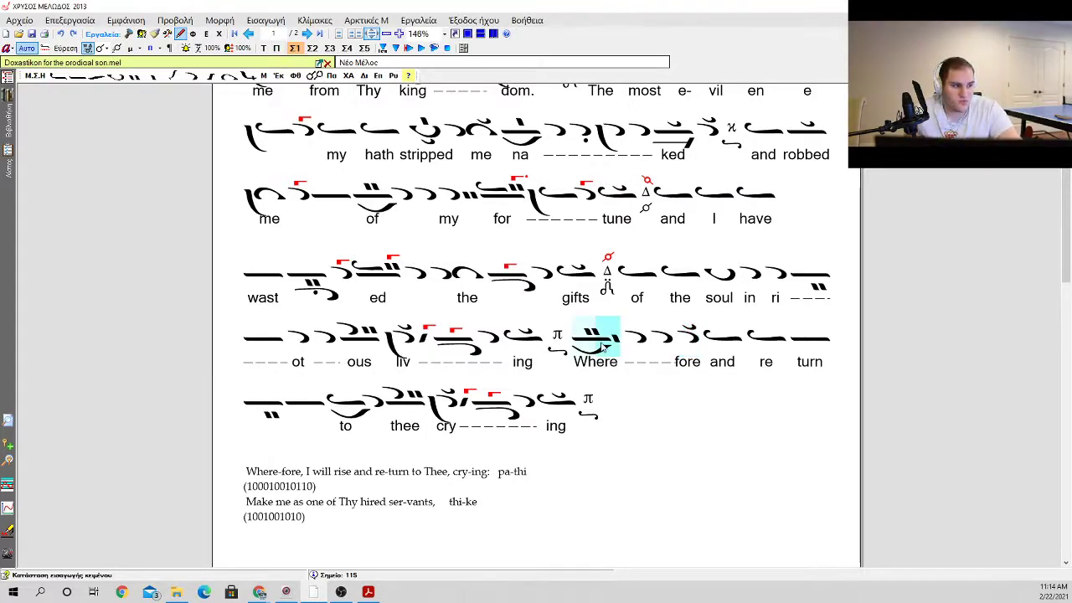
{"action": "left_click", "coordinate": [600, 359]}
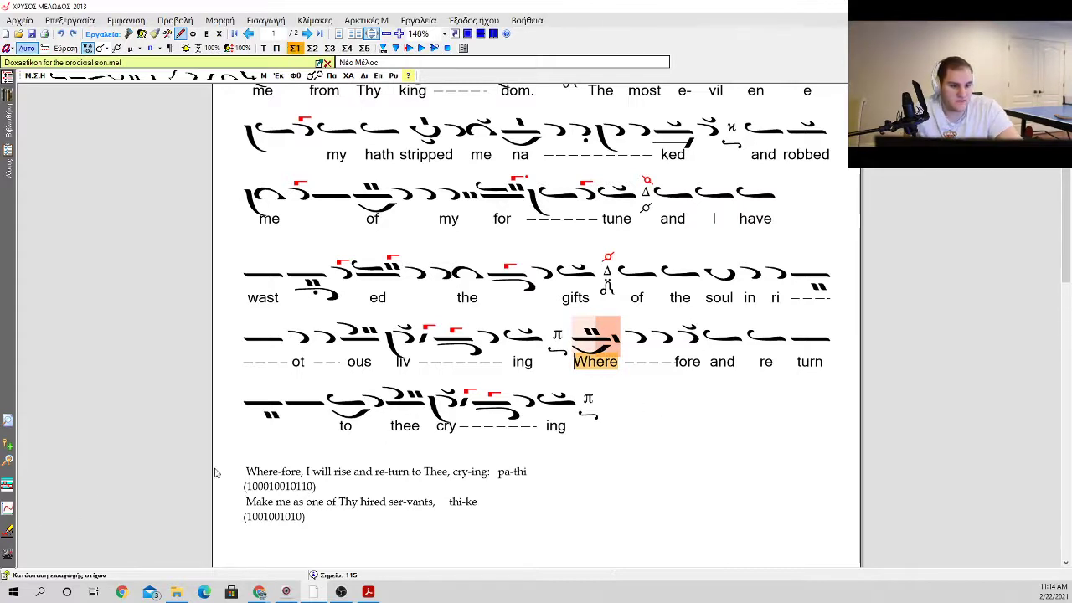
{"action": "left_click", "coordinate": [9, 532]}
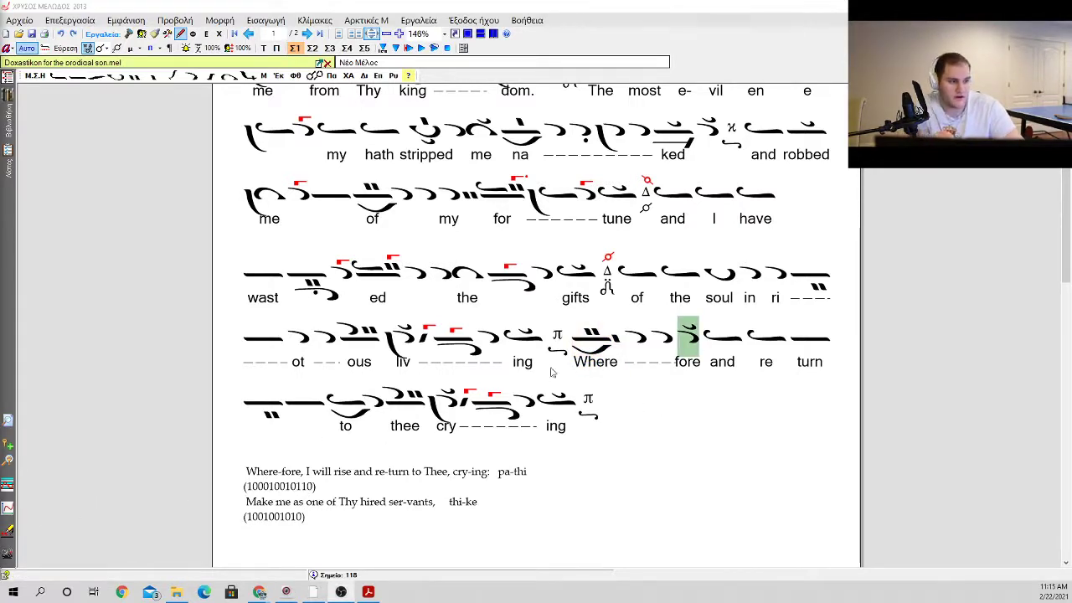
Step: Delete the oligon group with the lyric "Where" and the two apostrophoi after it
{"action": "left_click", "coordinate": [586, 345]}
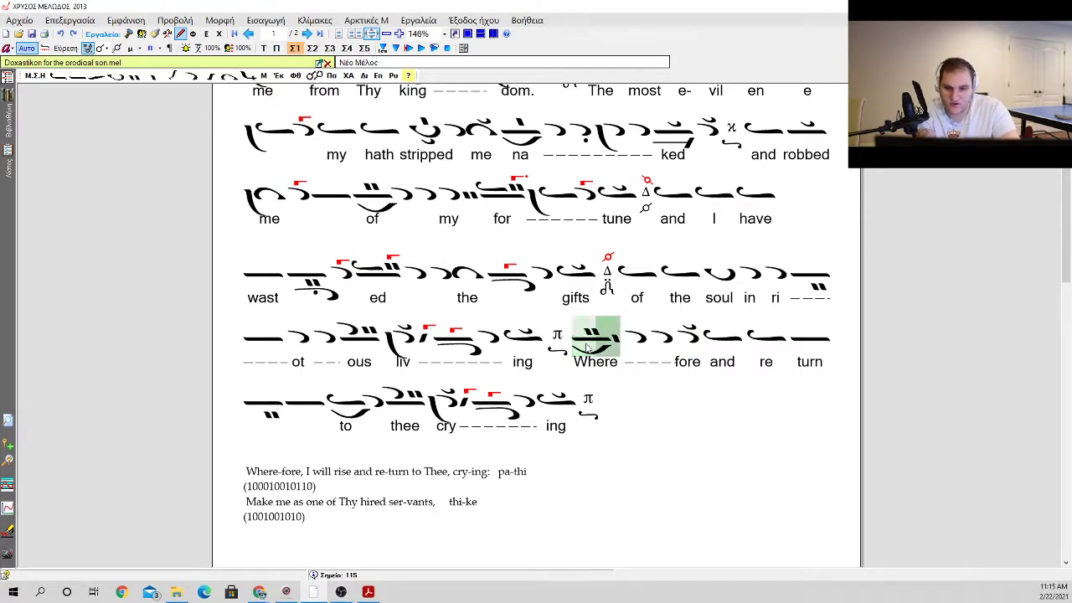
{"action": "key", "text": "Delete"}
{"action": "left_click", "coordinate": [586, 345]}
{"action": "key", "text": "Delete"}
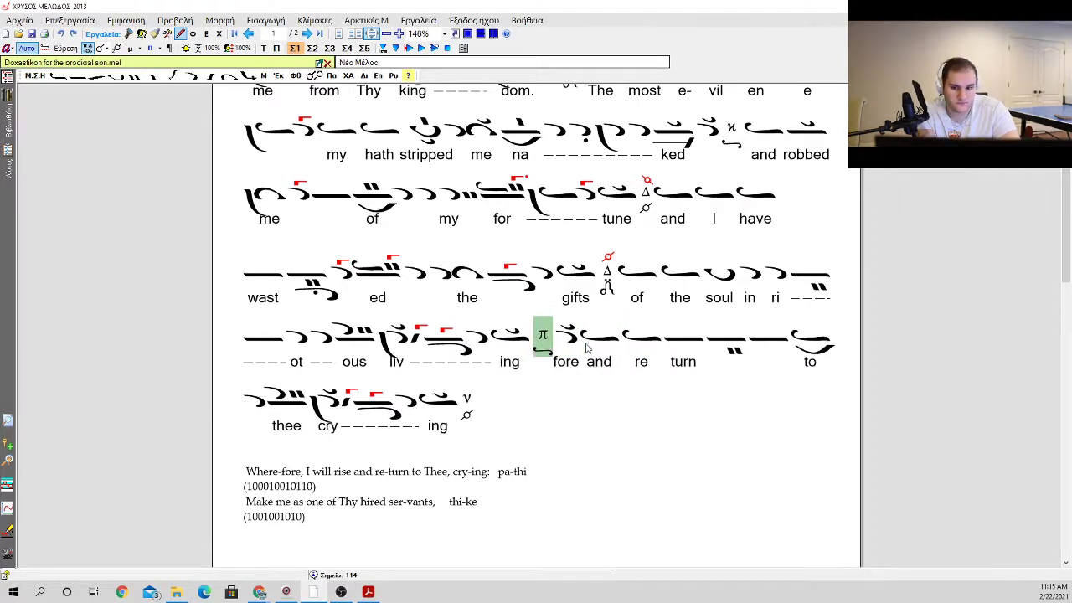
Step: Delete the neume carrying the lyric "fore" between the π martyria and "and"
{"action": "left_click", "coordinate": [586, 345]}
{"action": "key", "text": "Delete"}
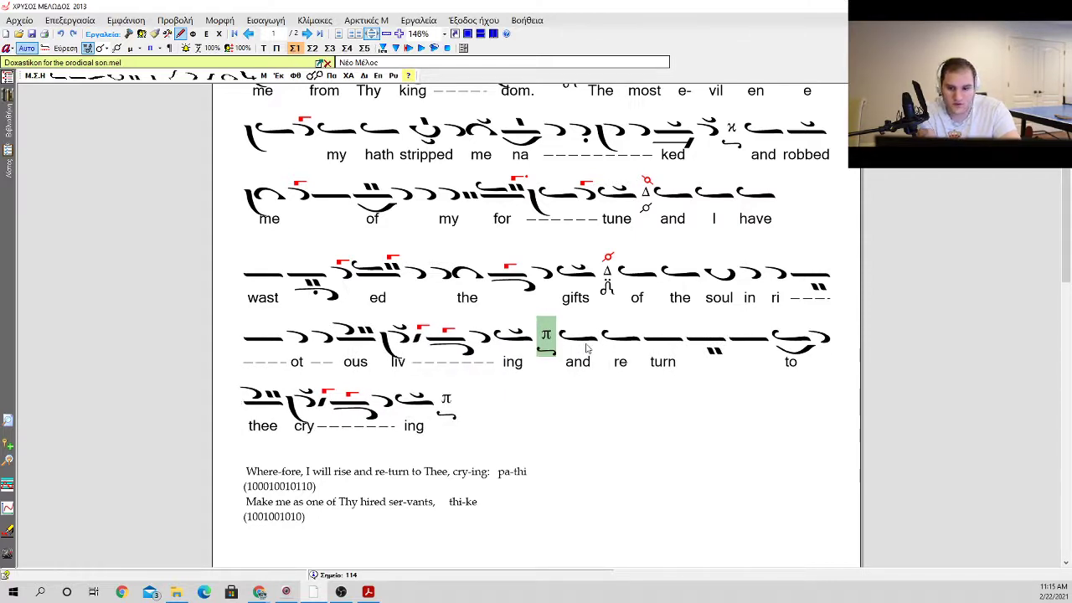
Step: Try an ison followed by an ison on oligon with kentimata and gorgon after the π martyria
{"action": "key", "text": "i"}
{"action": "key", "text": "i"}
{"action": "key", "text": "o"}
{"action": "key", "text": "o"}
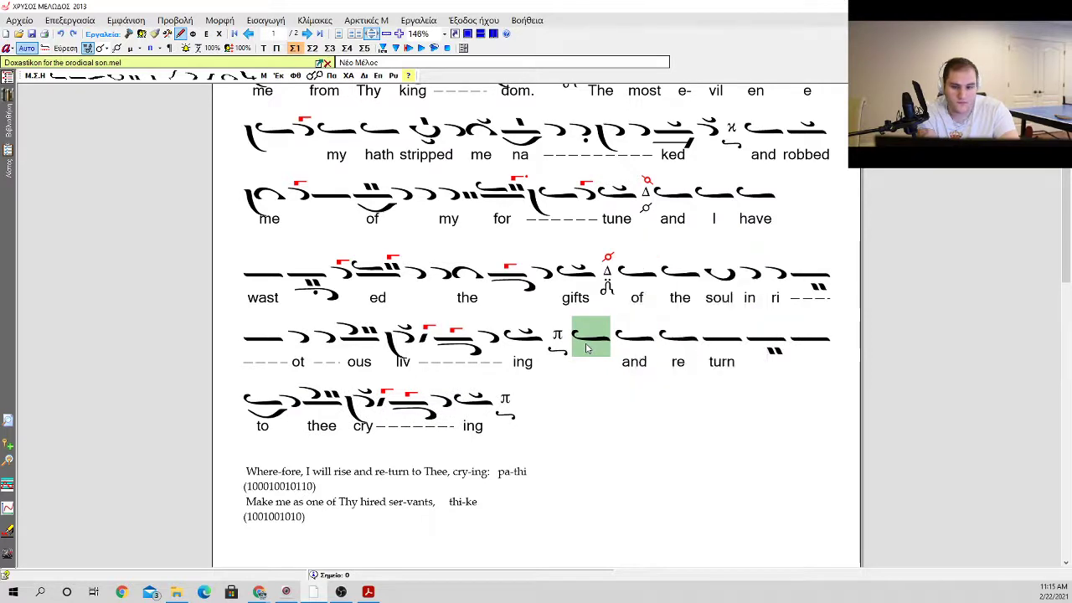
{"action": "key", "text": "i"}
{"action": "key", "text": "Down"}
{"action": "key", "text": "Down"}
{"action": "key", "text": "Down"}
{"action": "key", "text": "Down"}
{"action": "key", "text": "Right"}
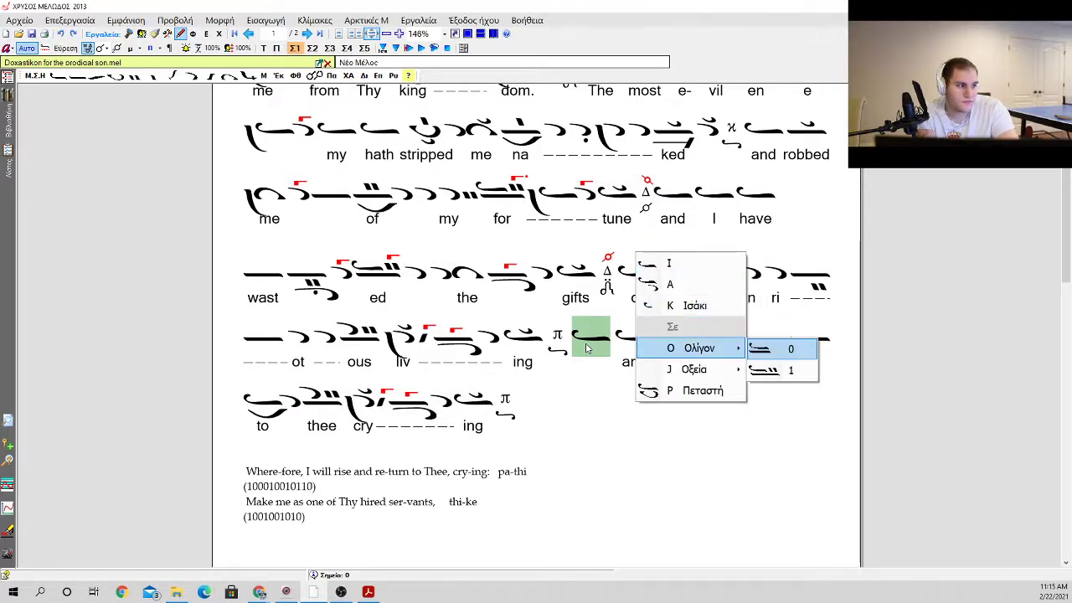
{"action": "key", "text": "Return"}
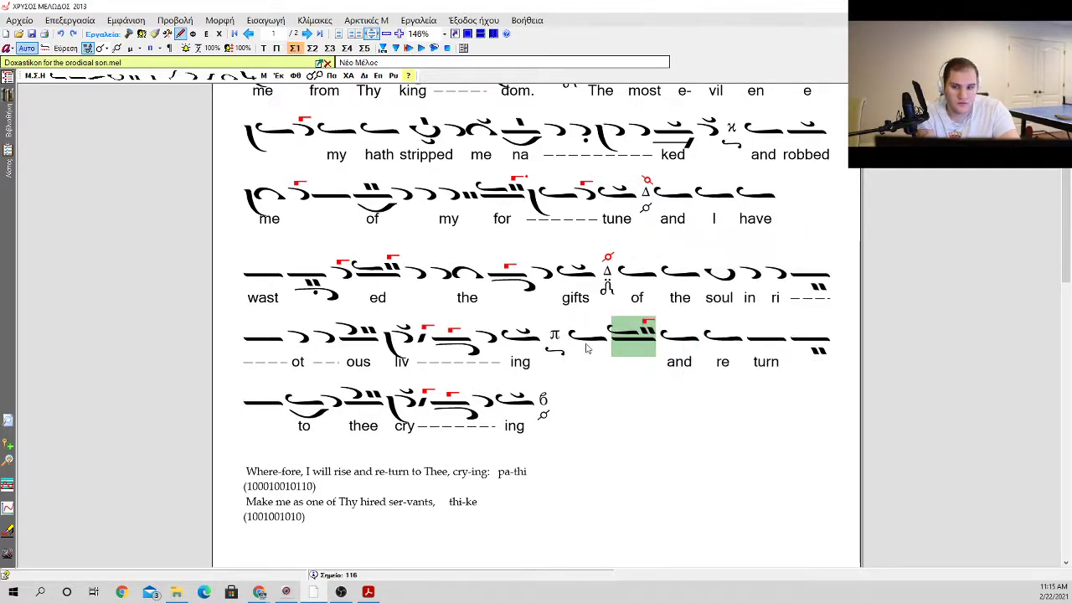
Step: Try joining the ison and the oligon group after the π martyria with a heteron
{"action": "key", "text": "Left"}
{"action": "key", "text": "b"}
{"action": "key", "text": "Down"}
{"action": "key", "text": "Down"}
{"action": "key", "text": "Down"}
{"action": "key", "text": "Down"}
{"action": "key", "text": "Down"}
{"action": "key", "text": "Down"}
{"action": "key", "text": "Down"}
{"action": "key", "text": "Return"}
{"action": "key", "text": "Right"}
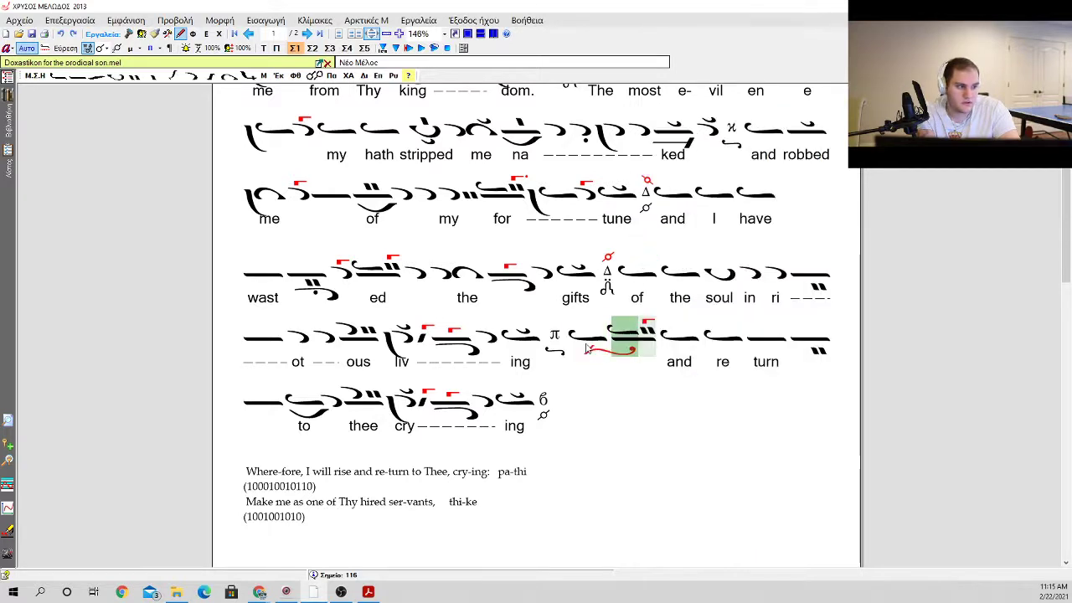
Step: Try adding two apostrophoi after the gorgon group, with a vareia before the first one
{"action": "key", "text": "a"}
{"action": "key", "text": "Return"}
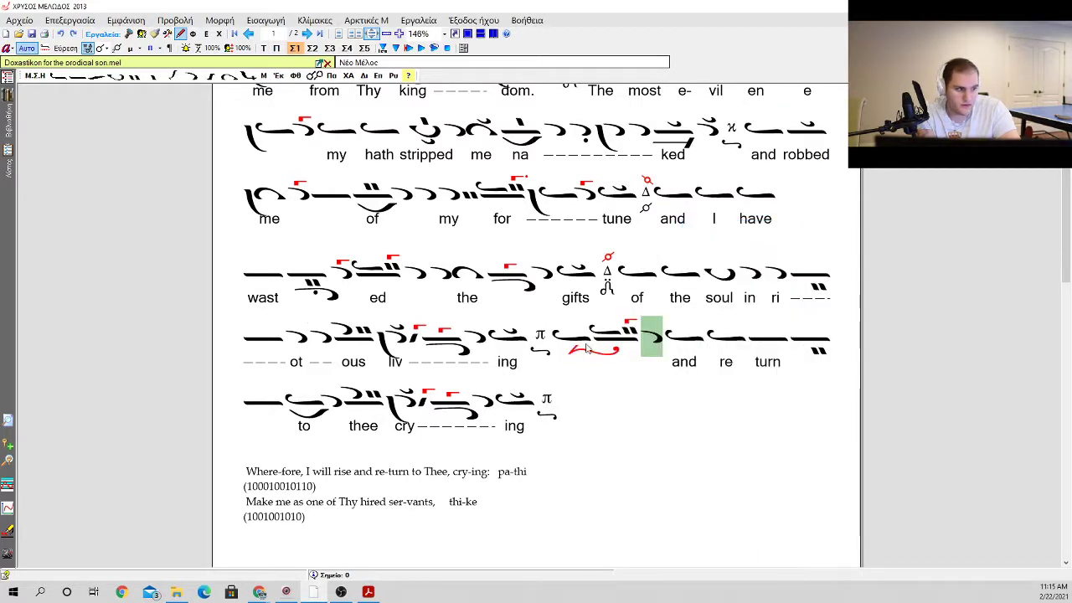
{"action": "key", "text": "a"}
{"action": "key", "text": "Return"}
{"action": "key", "text": "b"}
{"action": "key", "text": "Down"}
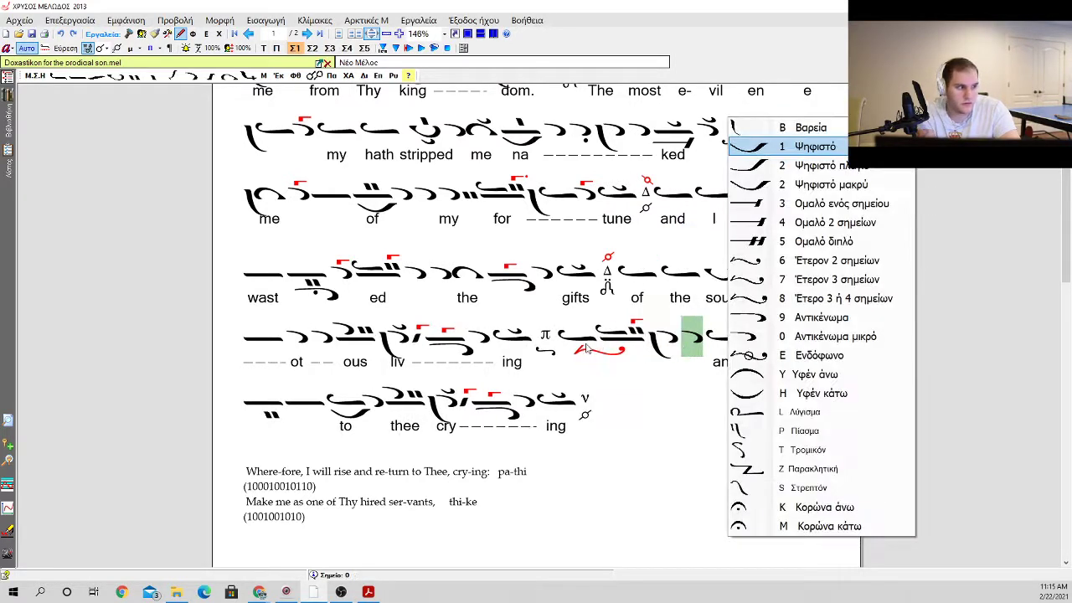
Step: Delete all the trial neumes between the π martyria and the lyric "and"
{"action": "key", "text": "Escape"}
{"action": "key", "text": "e"}
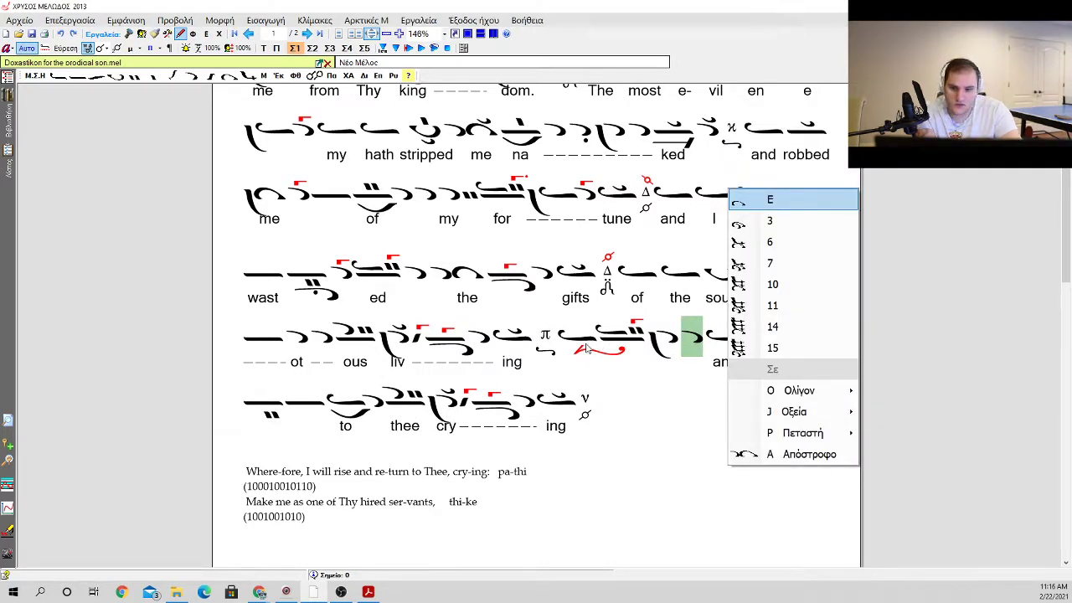
{"action": "key", "text": "Escape"}
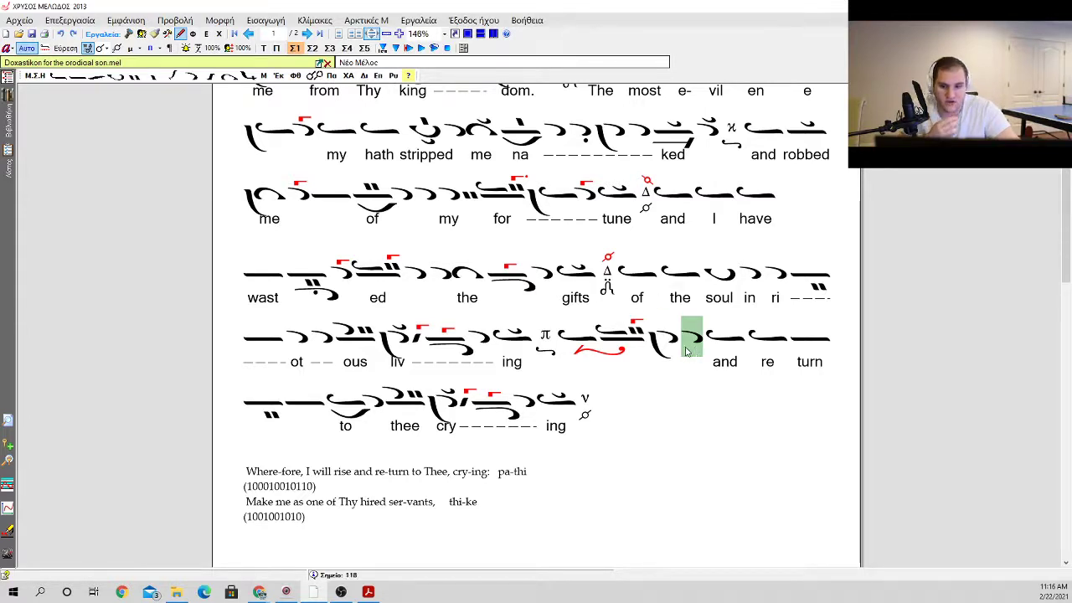
{"action": "left_click_drag", "start_coordinate": [686, 351], "coordinate": [596, 344]}
{"action": "key", "text": "Delete"}
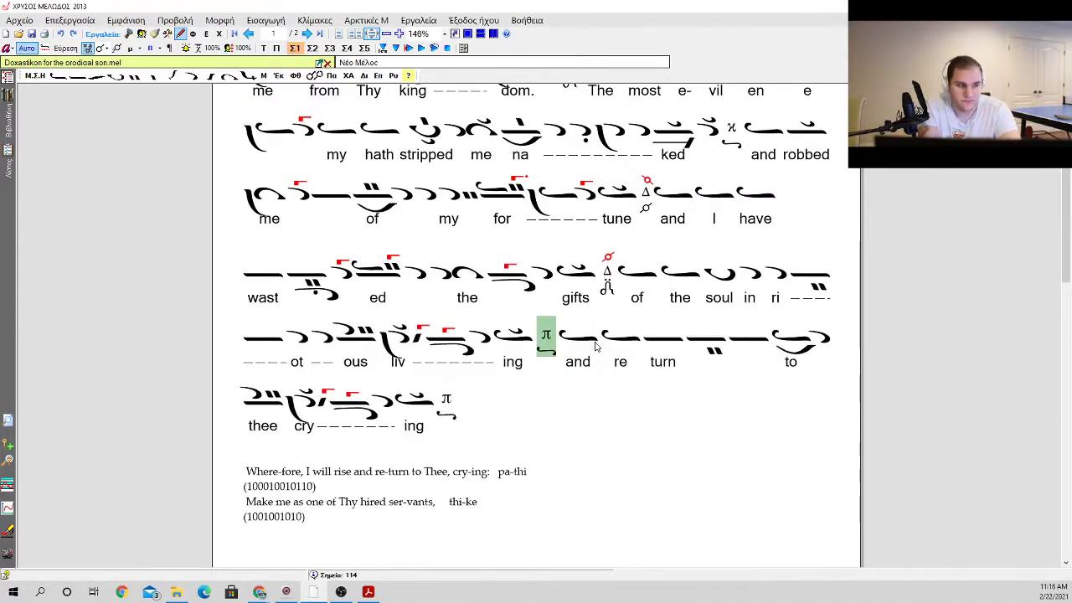
Step: Insert an oligon with psifiston and klasma after the π martyria, followed by an apostrophos with klasma
{"action": "key", "text": "o"}
{"action": "key", "text": "c"}
{"action": "key", "text": "k"}
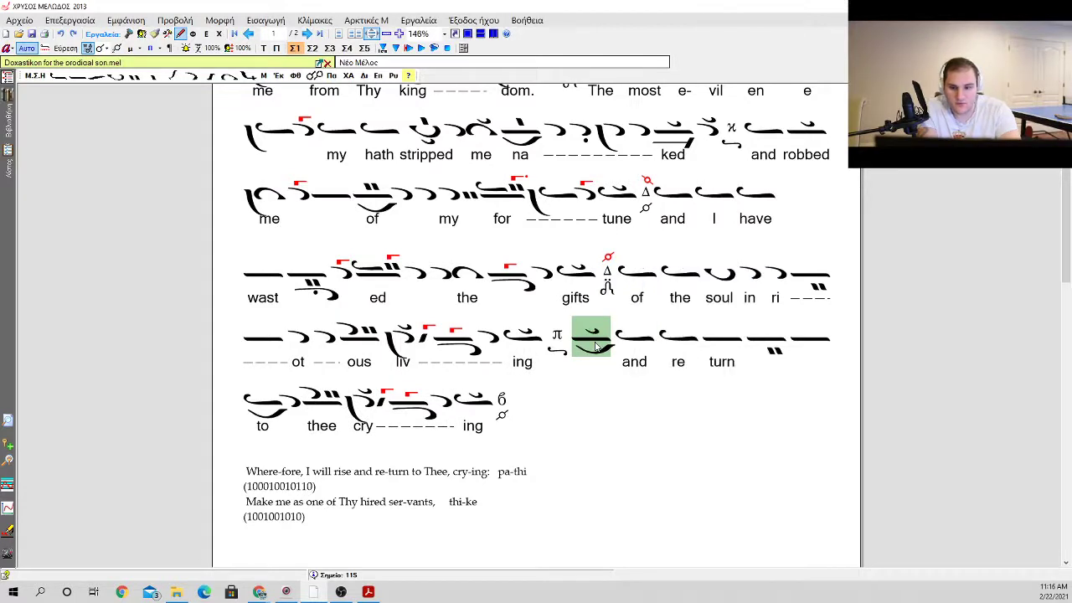
{"action": "key", "text": "a"}
{"action": "key", "text": "k"}
{"action": "key", "text": "l"}
Step: Add a plain apostrophos followed by kentimata after the apostrophos with klasma
{"action": "key", "text": "a"}
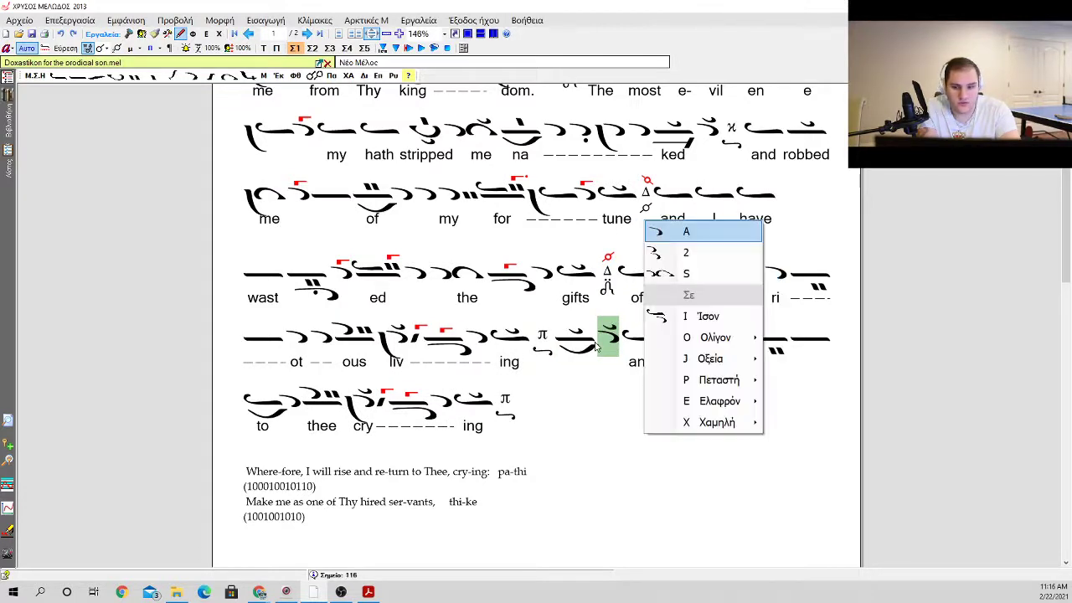
{"action": "key", "text": "a"}
{"action": "key", "text": "k"}
{"action": "key", "text": "k"}
Step: Add an ison on oligon with kentimata after the kentimata, and give it a dotted gorgon
{"action": "key", "text": "i"}
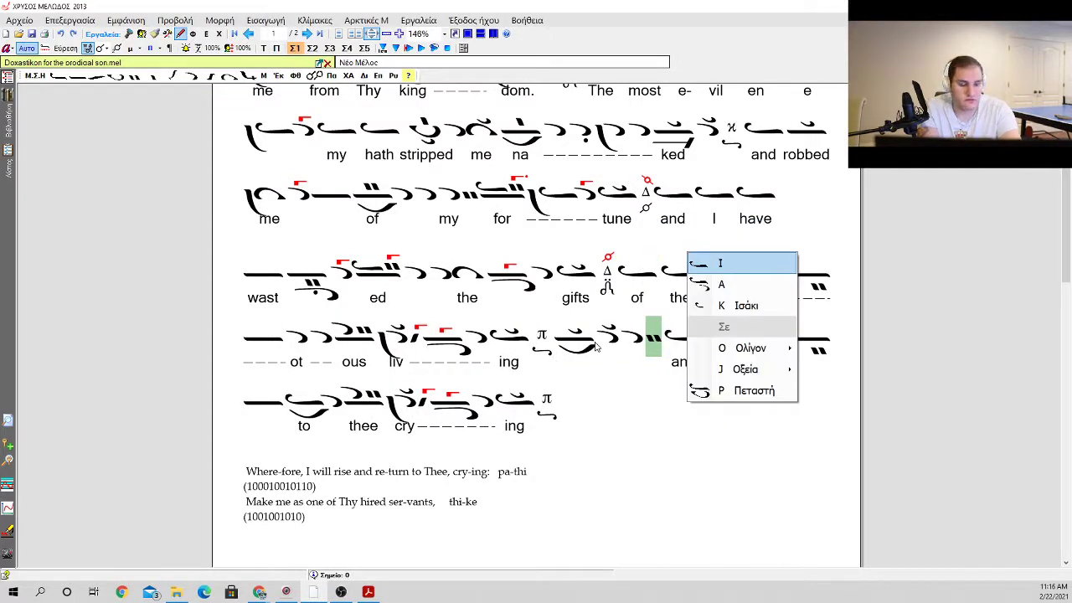
{"action": "key", "text": "Down"}
{"action": "key", "text": "Down"}
{"action": "key", "text": "Down"}
{"action": "key", "text": "Right"}
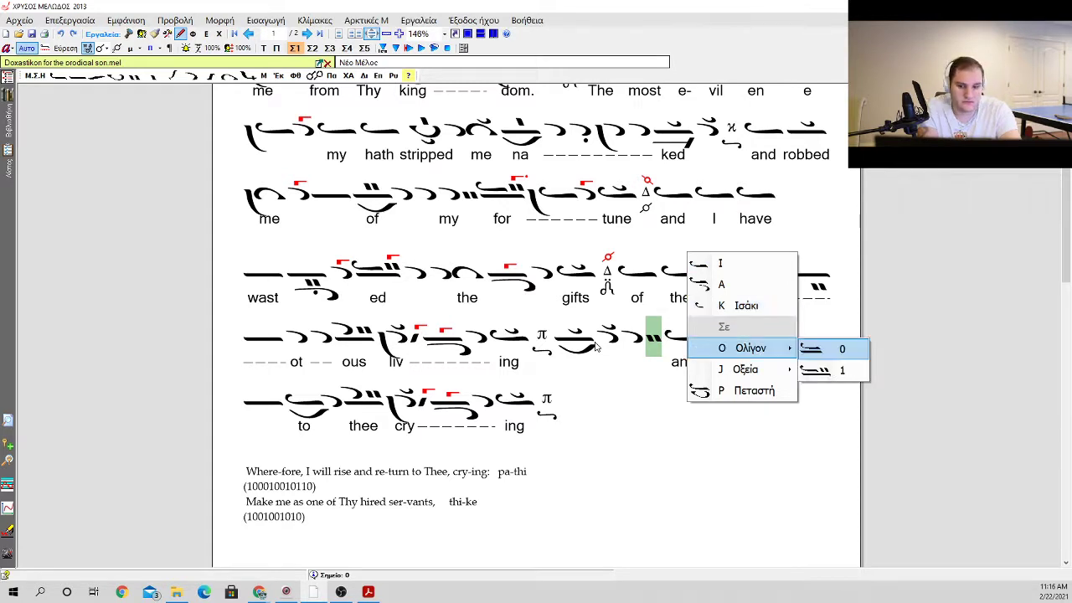
{"action": "key", "text": "Down"}
{"action": "key", "text": "Return"}
{"action": "key", "text": "g"}
{"action": "key", "text": "Return"}
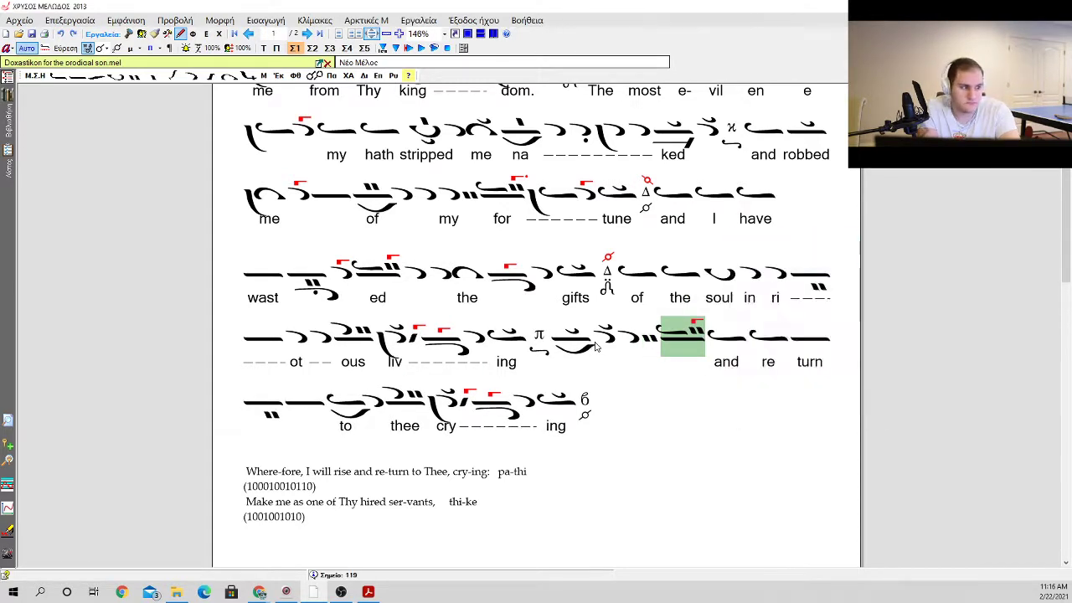
{"action": "key", "text": "period"}
{"action": "key", "text": "Return"}
Step: Add an ison with a vareia, then an apostrophos with an upper gorgon, before the lyric "and"
{"action": "key", "text": "Return"}
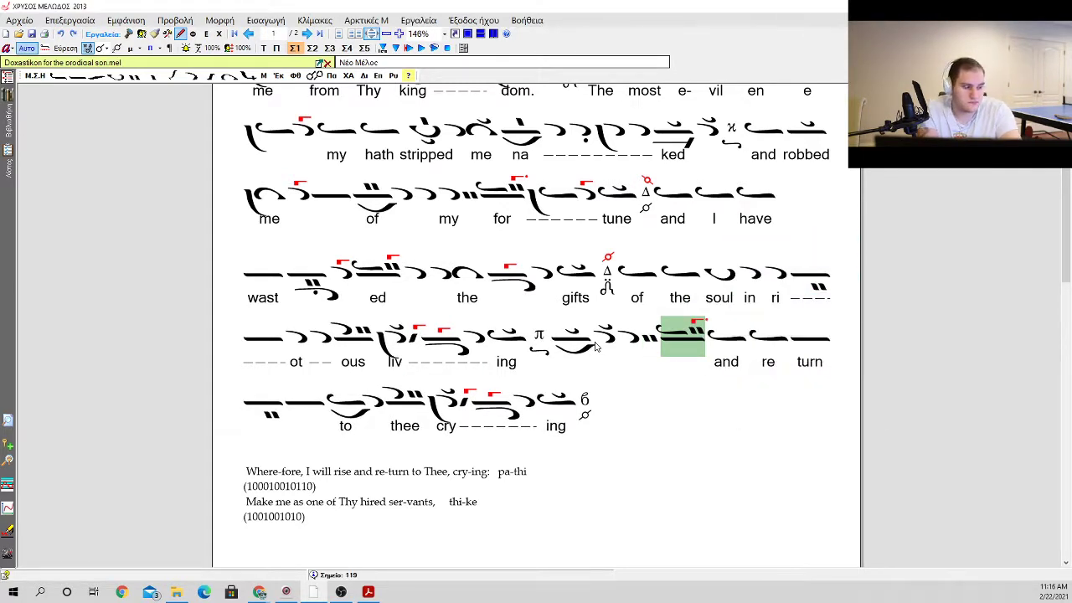
{"action": "key", "text": "i"}
{"action": "key", "text": "Return"}
{"action": "key", "text": "a"}
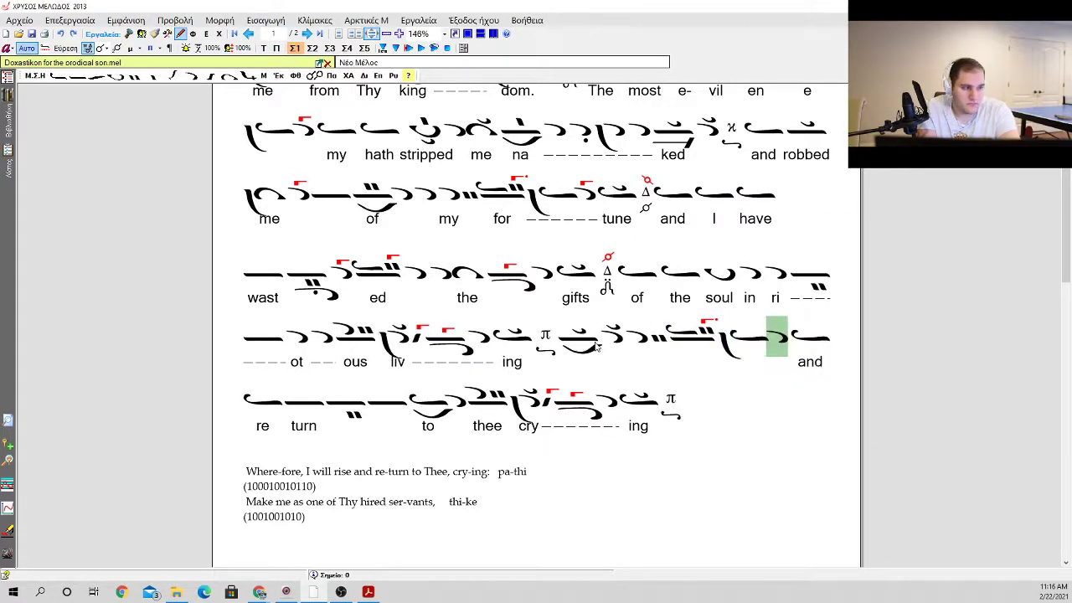
{"action": "key", "text": "k"}
{"action": "key", "text": "Escape"}
{"action": "key", "text": "g"}
{"action": "key", "text": "Return"}
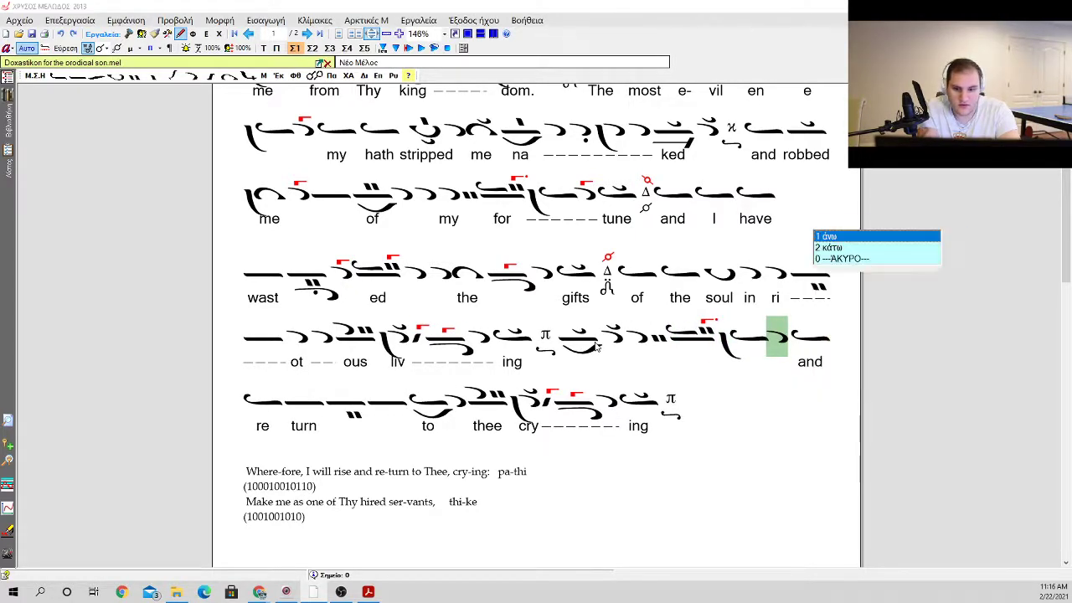
{"action": "key", "text": "Return"}
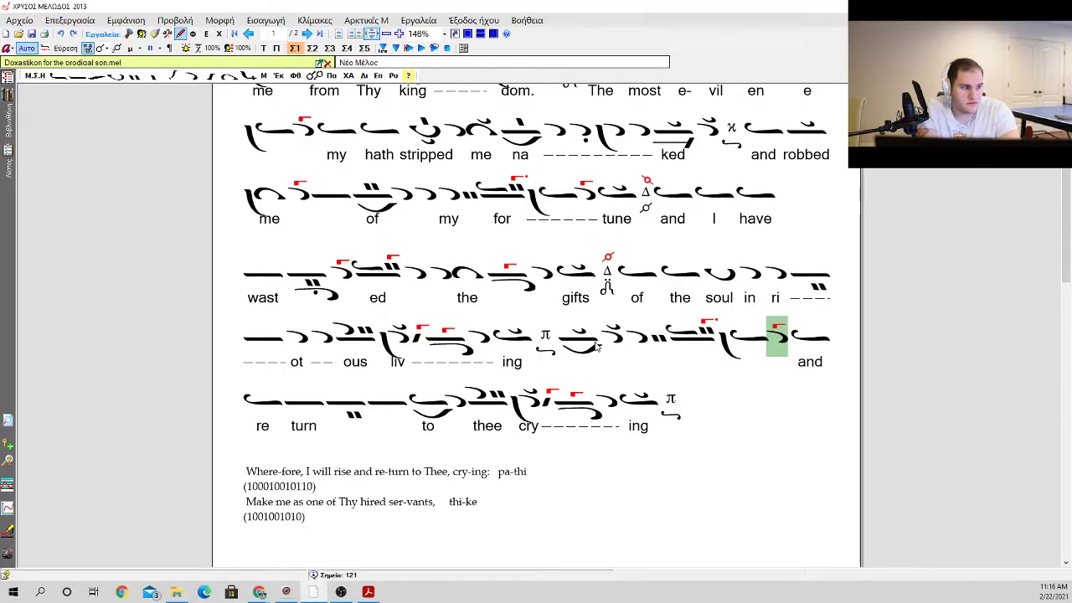
Step: Enter the lyric "Where" under the oligon with psifiston after the π martyria
{"action": "key", "text": "Left"}
{"action": "key", "text": "Left"}
{"action": "key", "text": "Left"}
{"action": "key", "text": "Left"}
{"action": "key", "text": "Left"}
{"action": "key", "text": "Left"}
{"action": "key", "text": "Left"}
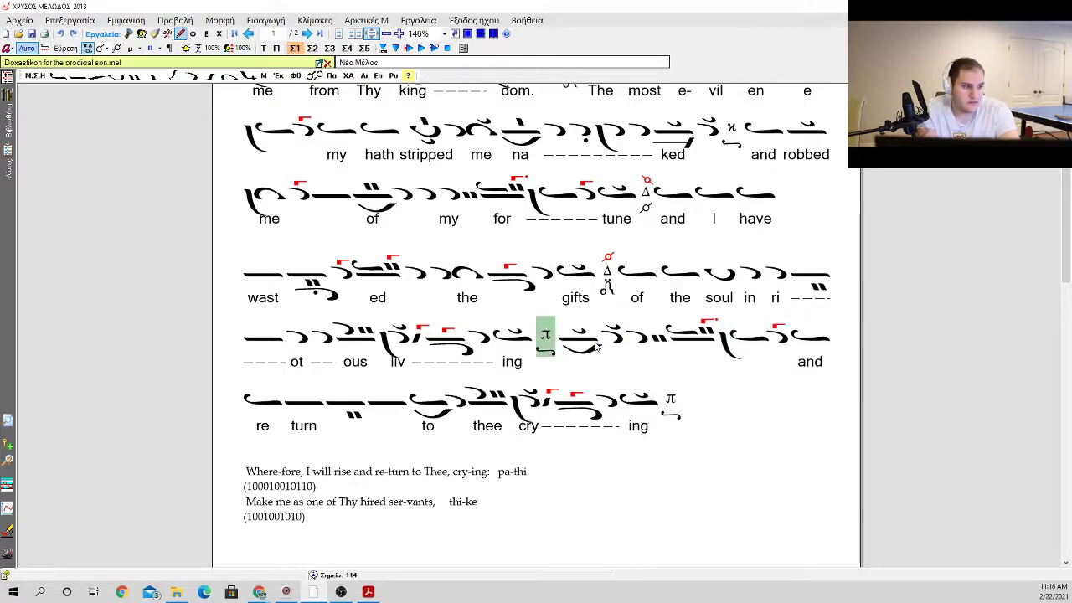
{"action": "key", "text": "Right"}
{"action": "key", "text": "Tab"}
{"action": "type", "text": "Whe"}
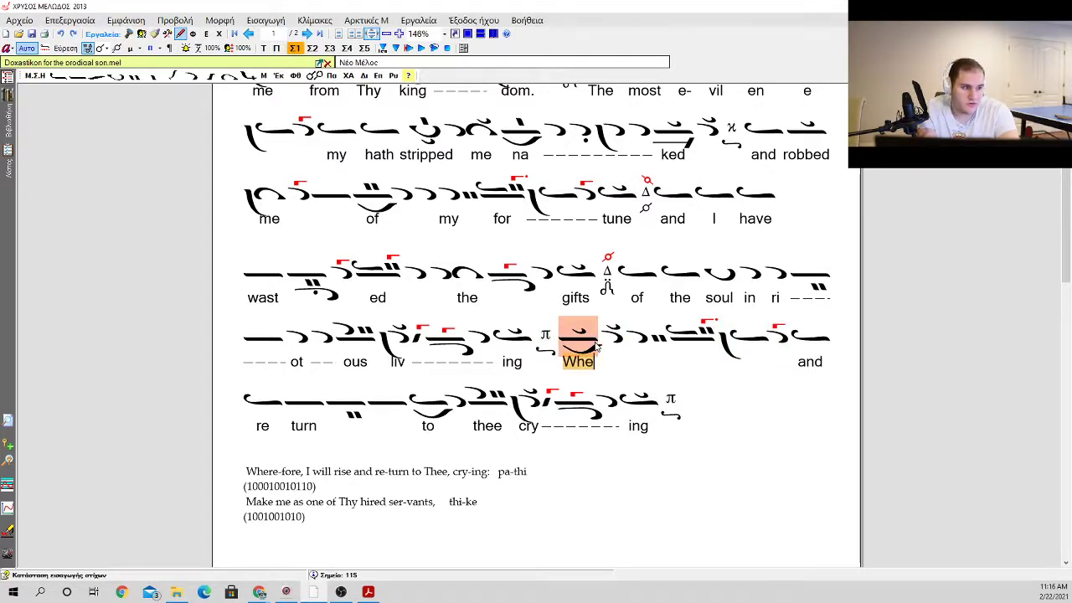
{"action": "type", "text": "re,0"}
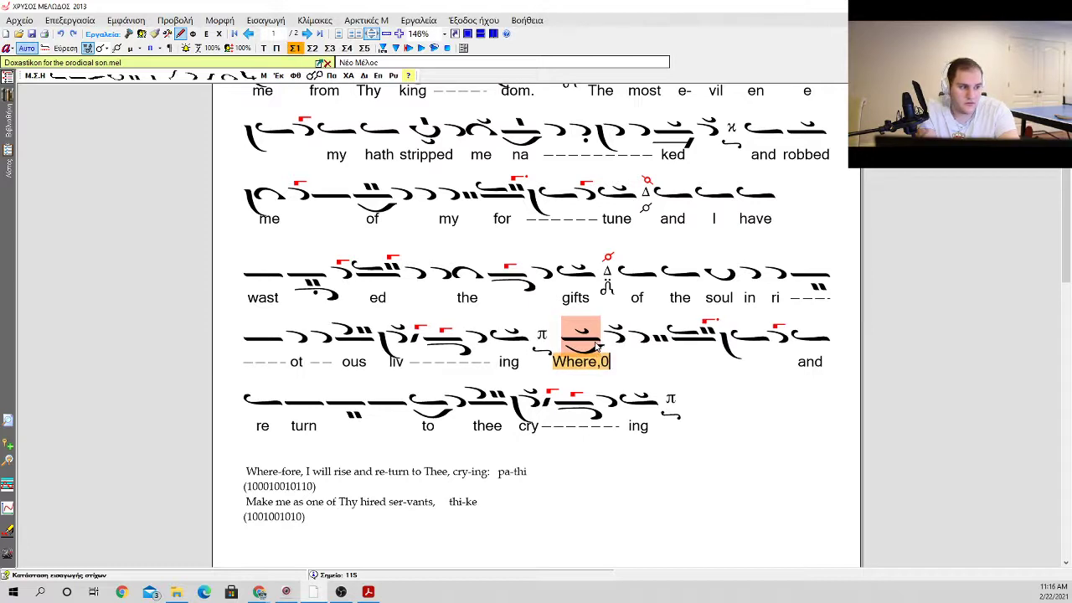
{"action": "key", "text": "Tab"}
{"action": "key", "text": "Down"}
{"action": "key", "text": "Right"}
{"action": "key", "text": "Up"}
{"action": "key", "text": "Tab"}
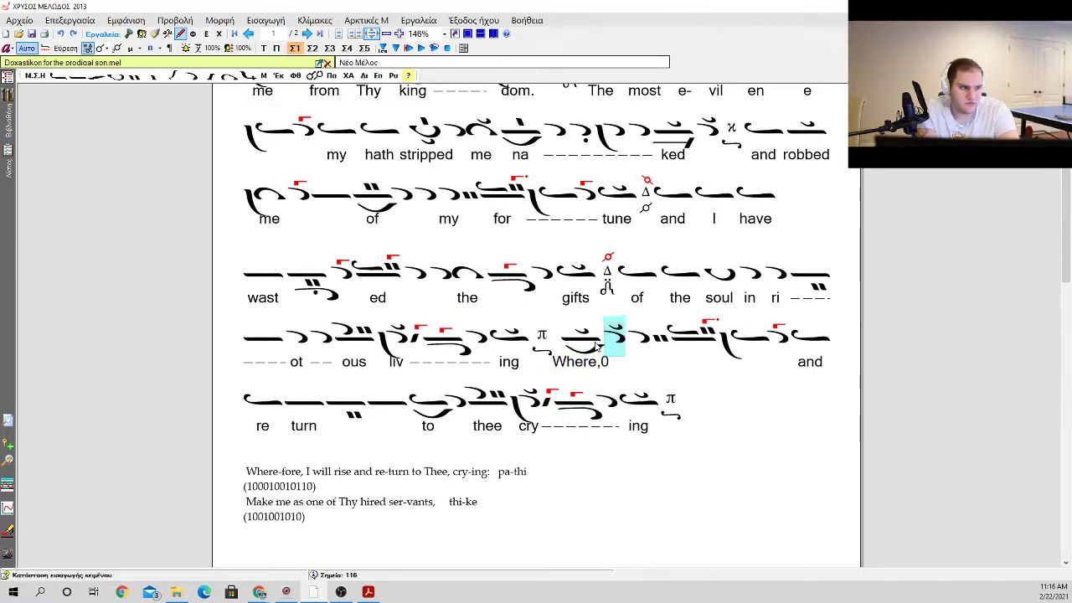
{"action": "key", "text": "Down"}
{"action": "key", "text": "Left"}
{"action": "key", "text": "Up"}
{"action": "key", "text": "Tab"}
{"action": "key", "text": "Right"}
{"action": "key", "text": "Tab"}
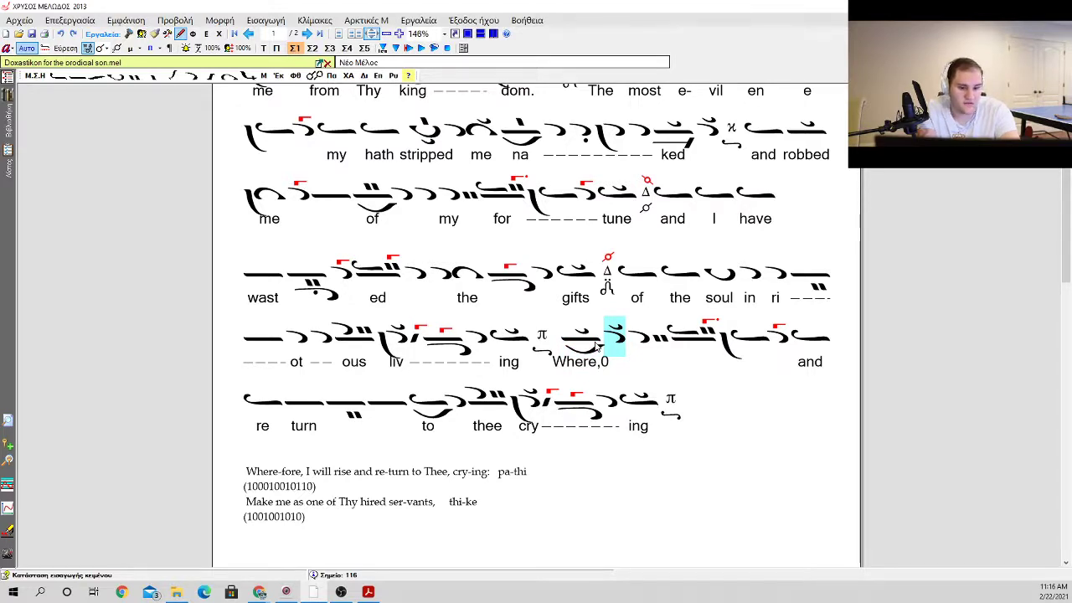
Step: Remove the stray comma and zero from the "Where" lyric
{"action": "key", "text": "Tab"}
{"action": "key", "text": "Tab"}
{"action": "key", "text": "Tab"}
{"action": "key", "text": "Return"}
{"action": "key", "text": "Left"}
{"action": "key", "text": "BackSpace"}
{"action": "key", "text": "BackSpace"}
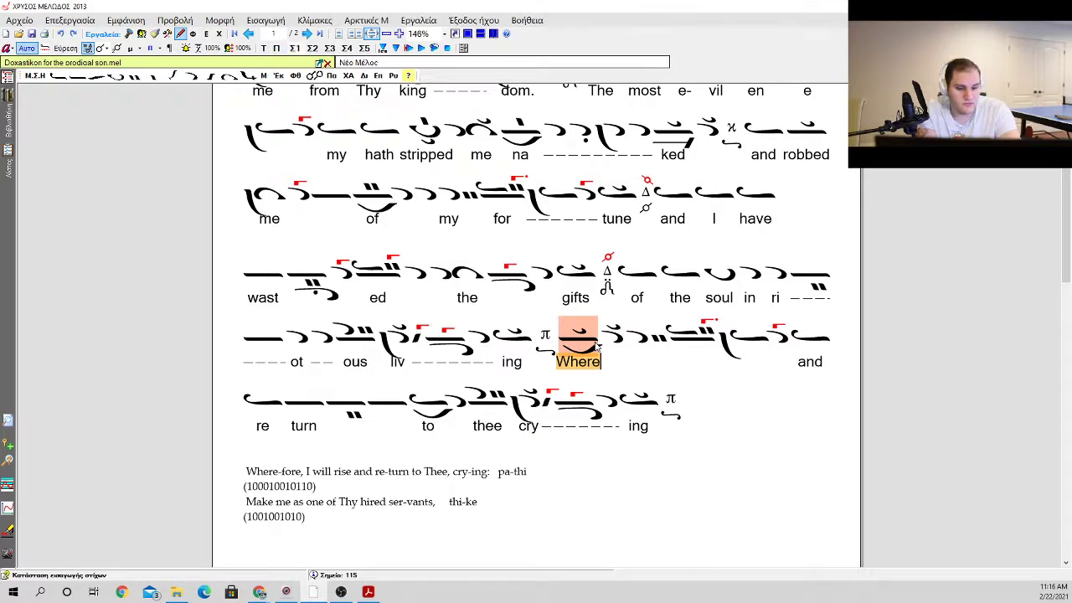
Step: Set the lyrics "fore" and "I" under the two apostrophoi following "Where"
{"action": "type", "text": "fore"}
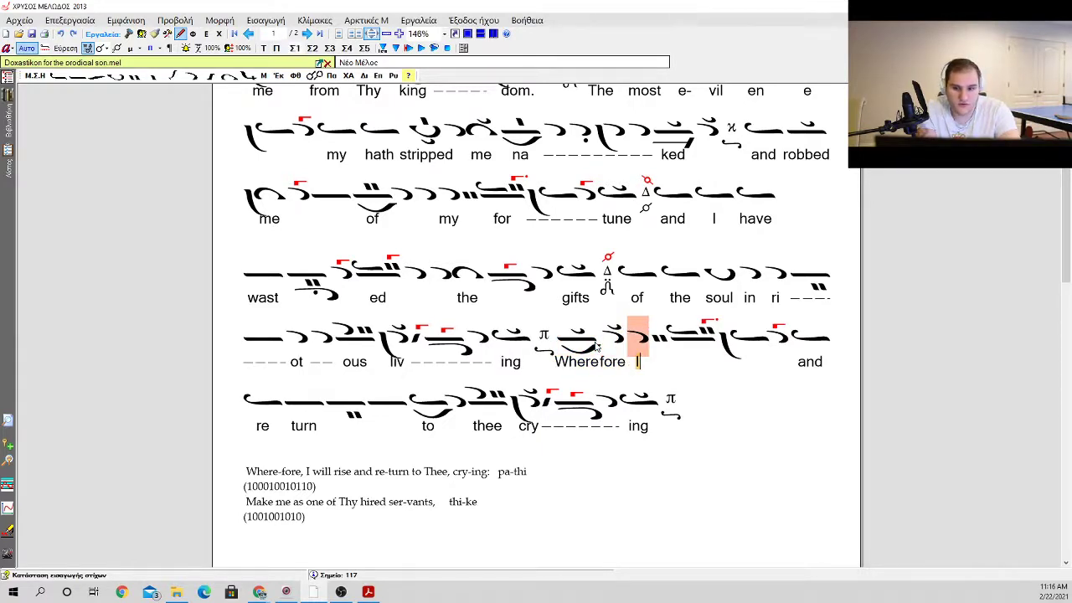
{"action": "key", "text": "F1"}
{"action": "key", "text": "Escape"}
{"action": "key", "text": "Left"}
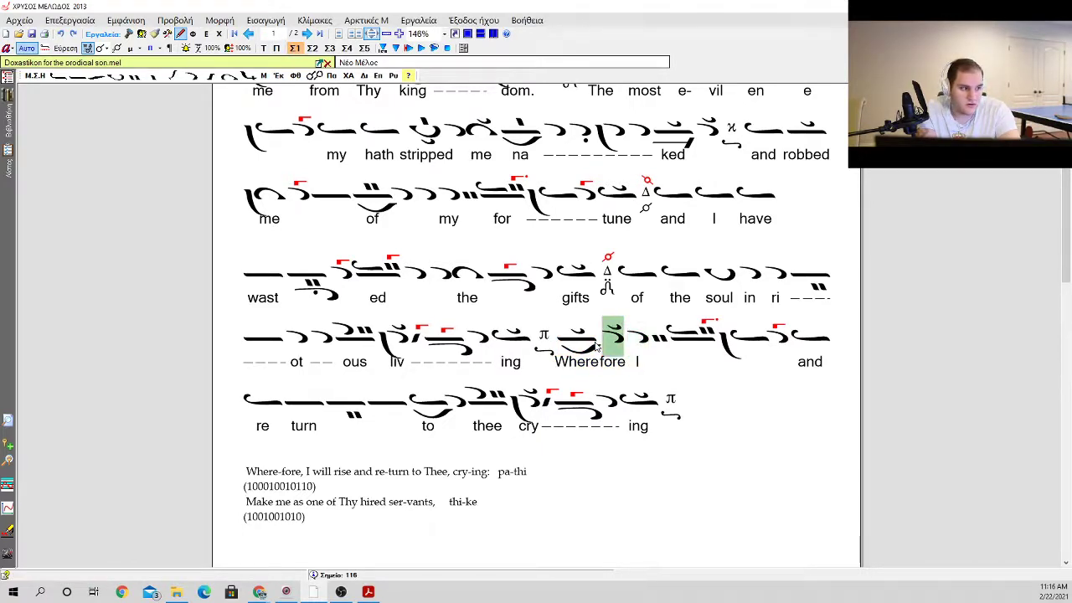
Step: Insert an ison with klasma after the "fore" neume and give it the lyric "I"
{"action": "key", "text": "F1"}
{"action": "key", "text": "Return"}
{"action": "key", "text": "Right"}
{"action": "key", "text": "F1"}
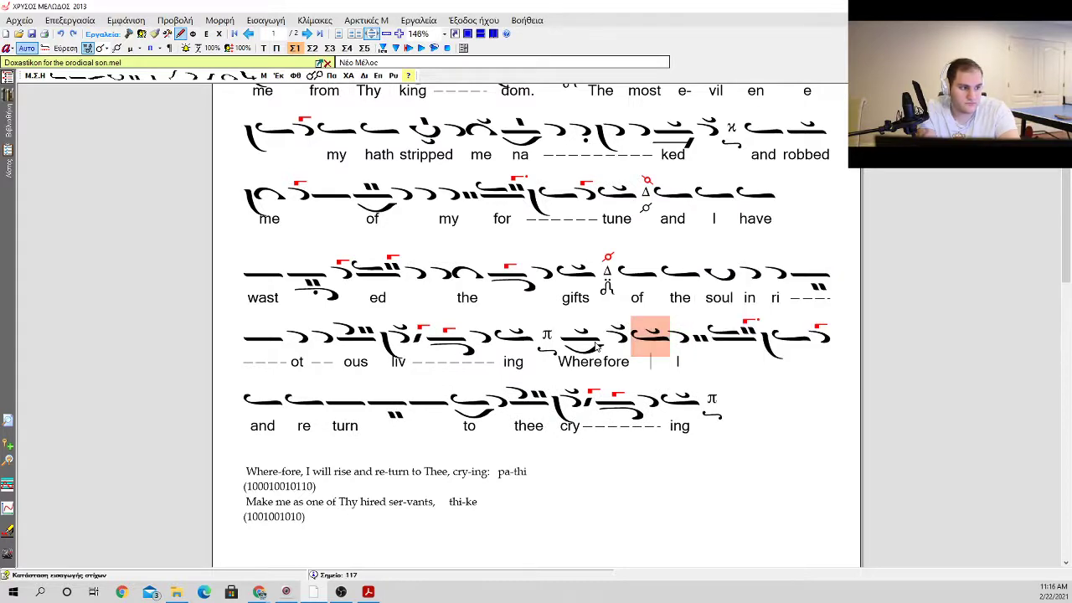
{"action": "type", "text": "I"}
{"action": "key", "text": "Left"}
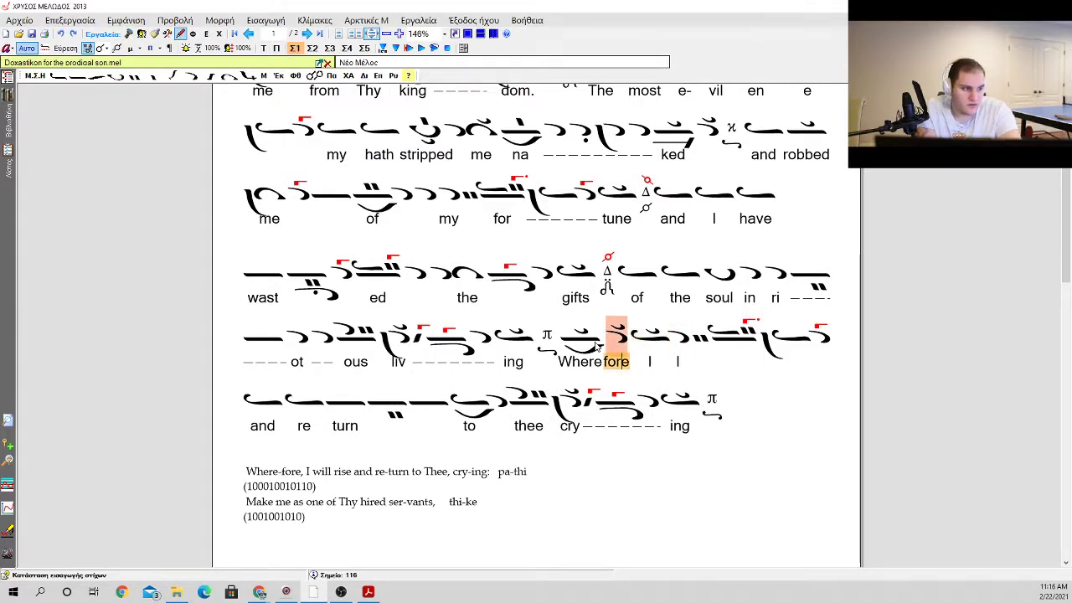
Step: Change the lyric under the apostrophos after the new "I" to "will"
{"action": "key", "text": "Right"}
{"action": "key", "text": "Right"}
{"action": "type", "text": "wil"}
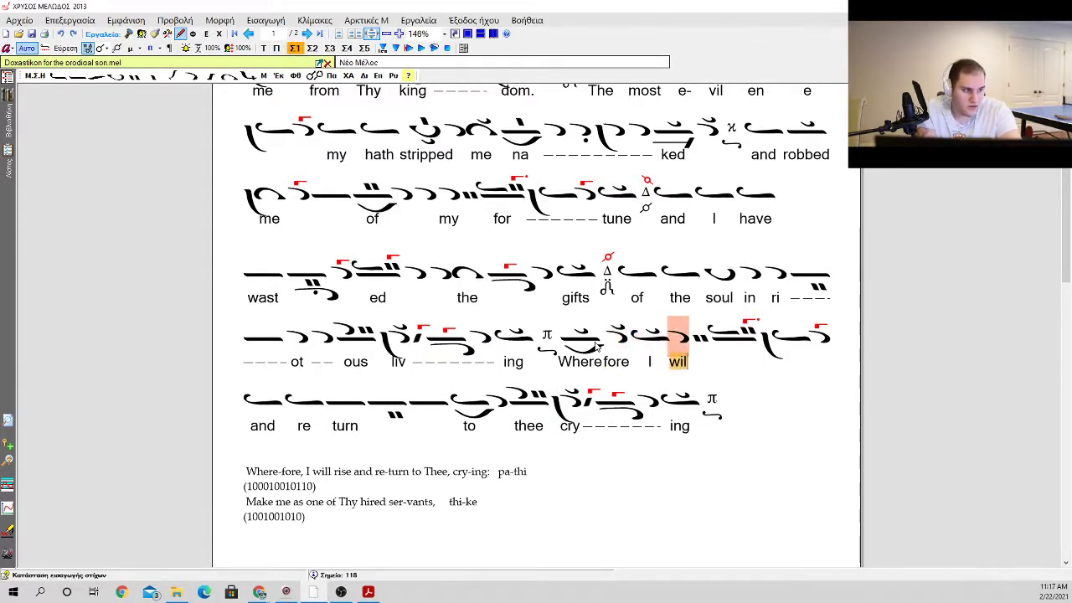
{"action": "type", "text": "l"}
Step: Set the lyric "rise" under the oligon group with the dotted gorgon
{"action": "key", "text": "Right"}
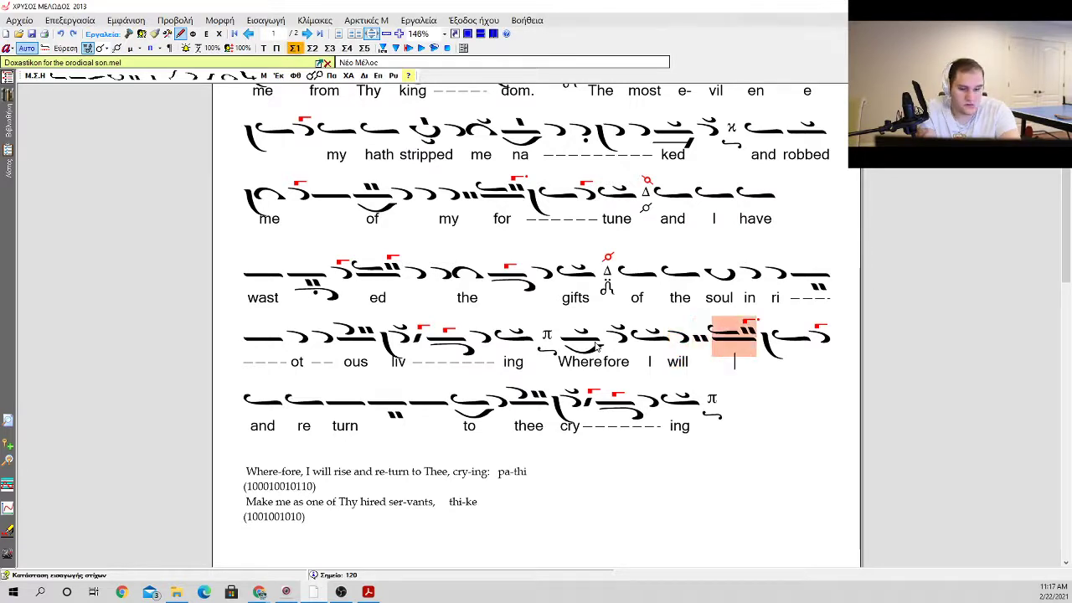
{"action": "type", "text": "wise"}
{"action": "key", "text": "BackSpace"}
{"action": "key", "text": "BackSpace"}
{"action": "key", "text": "BackSpace"}
{"action": "key", "text": "BackSpace"}
{"action": "type", "text": "r"}
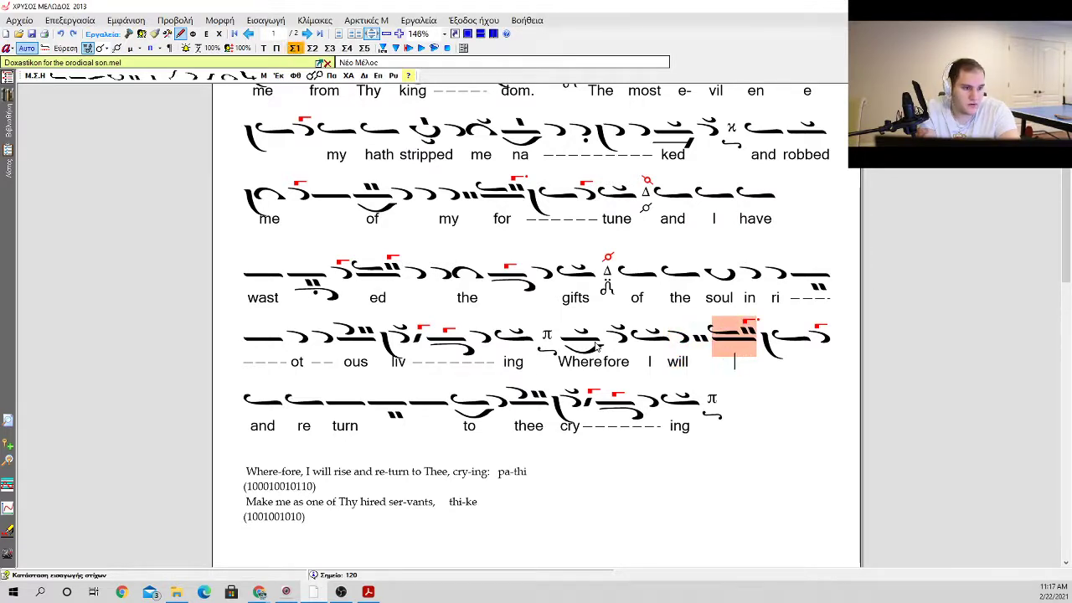
{"action": "type", "text": "ise"}
{"action": "key", "text": "Right"}
{"action": "key", "text": "Right"}
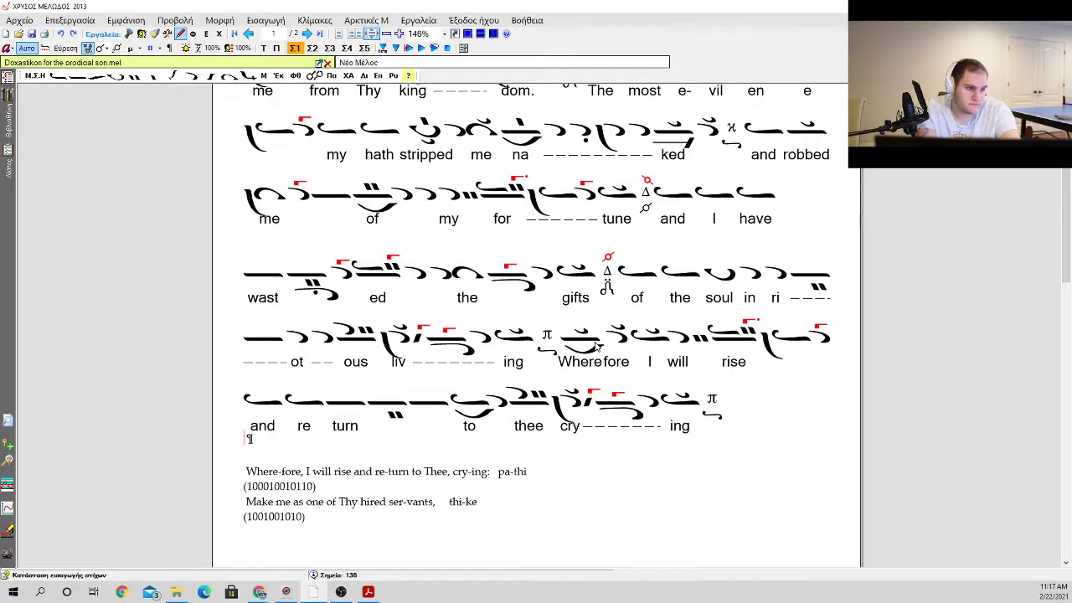
{"action": "key", "text": "Up"}
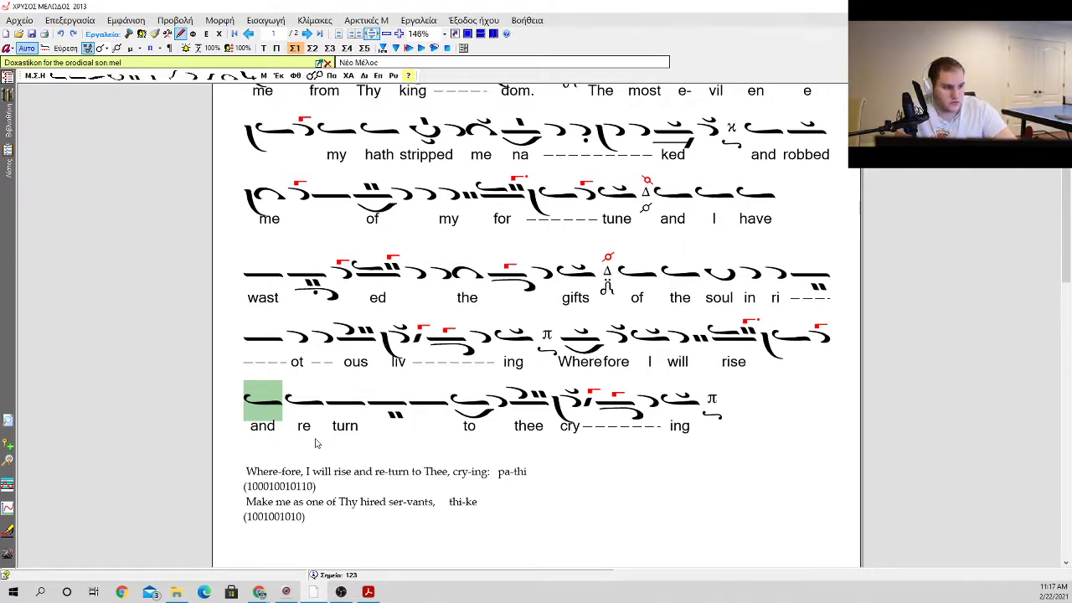
{"action": "left_click_drag", "start_coordinate": [544, 471], "coordinate": [239, 471]}
{"action": "left_click", "coordinate": [326, 488]}
{"action": "key", "text": "Delete"}
{"action": "key", "text": "Delete"}
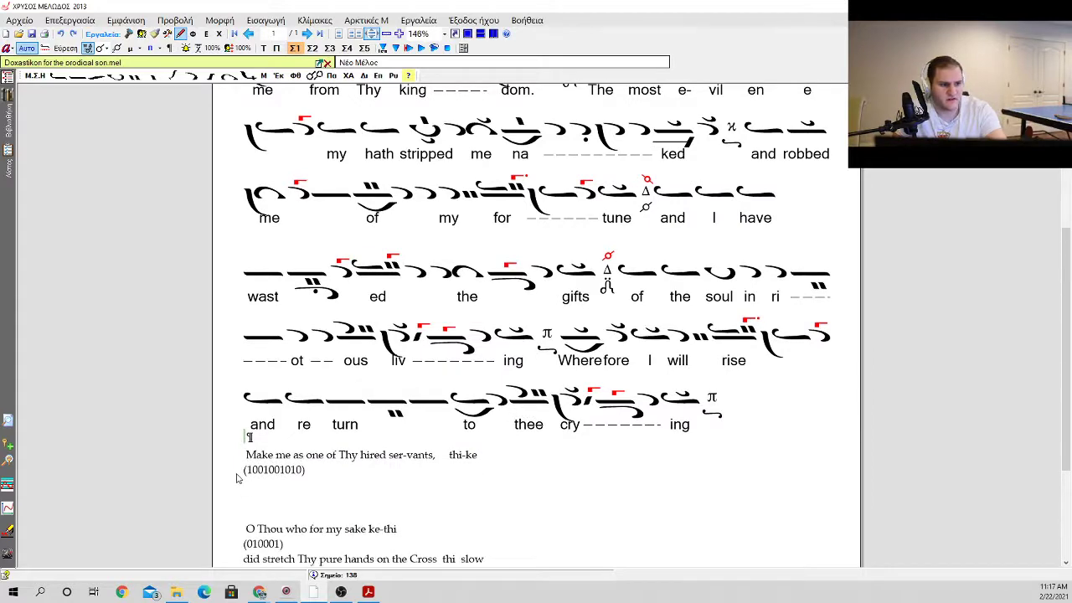
Step: Examine the remaining annotated prayer lines from "Make me as one of Thy hired ser-vants" to "since Thou a-lone art most com-pas-sion-ate"
{"action": "scroll", "coordinate": [242, 469], "scroll_direction": "down", "scroll_amount": 3}
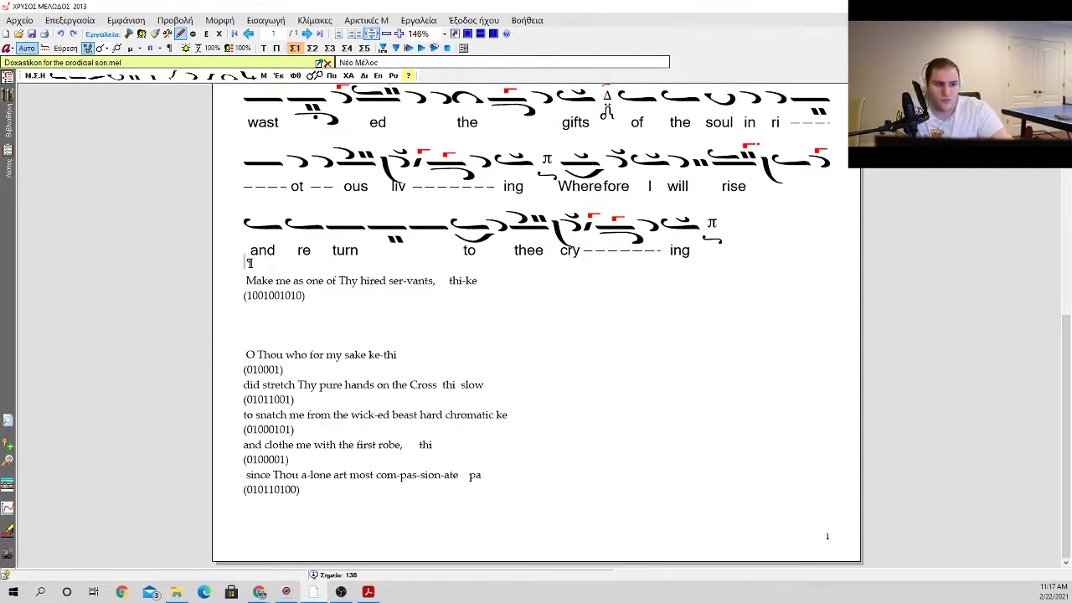
{"action": "scroll", "coordinate": [495, 306], "scroll_direction": "up", "scroll_amount": 1}
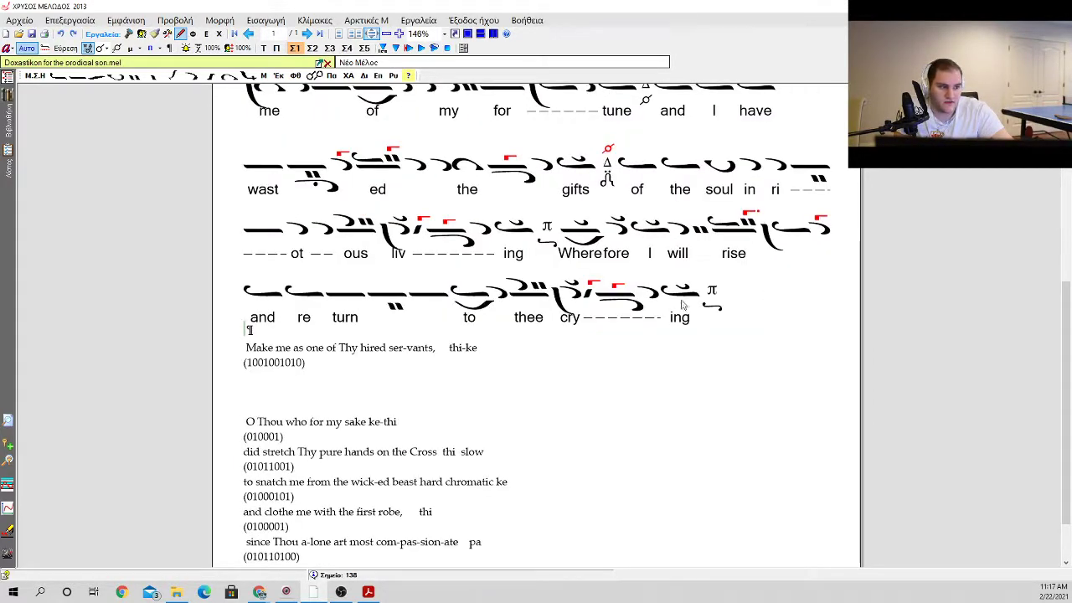
{"action": "left_click_drag", "start_coordinate": [450, 347], "coordinate": [470, 350]}
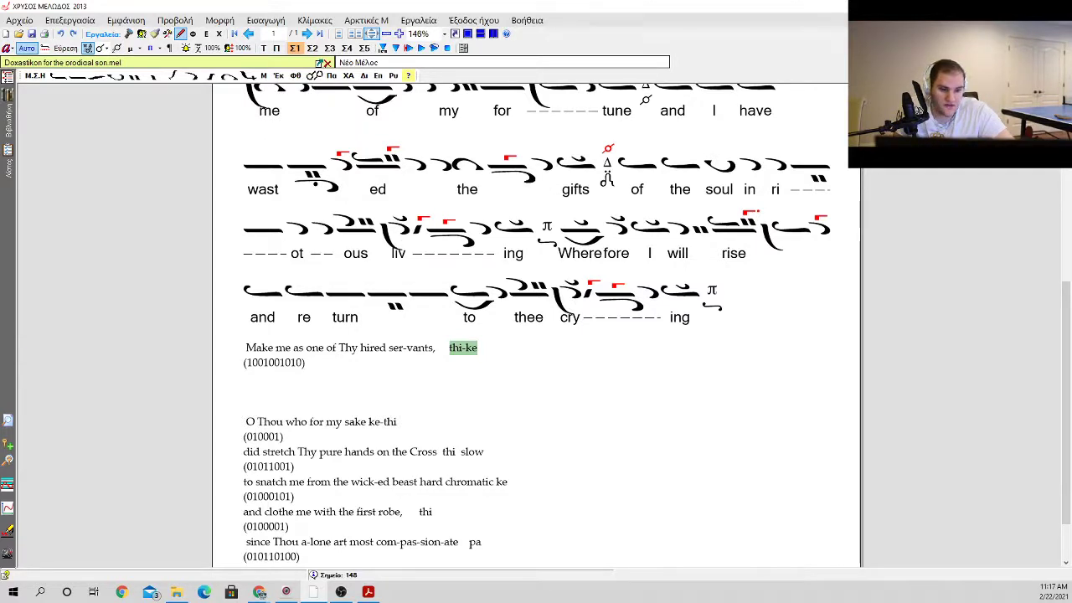
{"action": "left_click", "coordinate": [351, 365]}
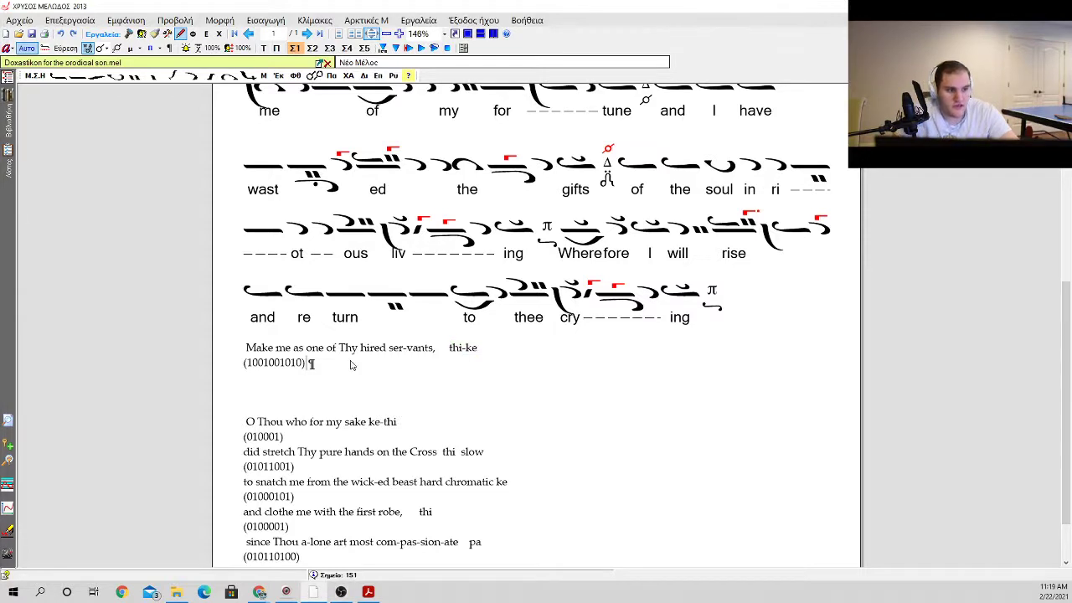
{"action": "key", "text": "Return"}
{"action": "key", "text": "Return"}
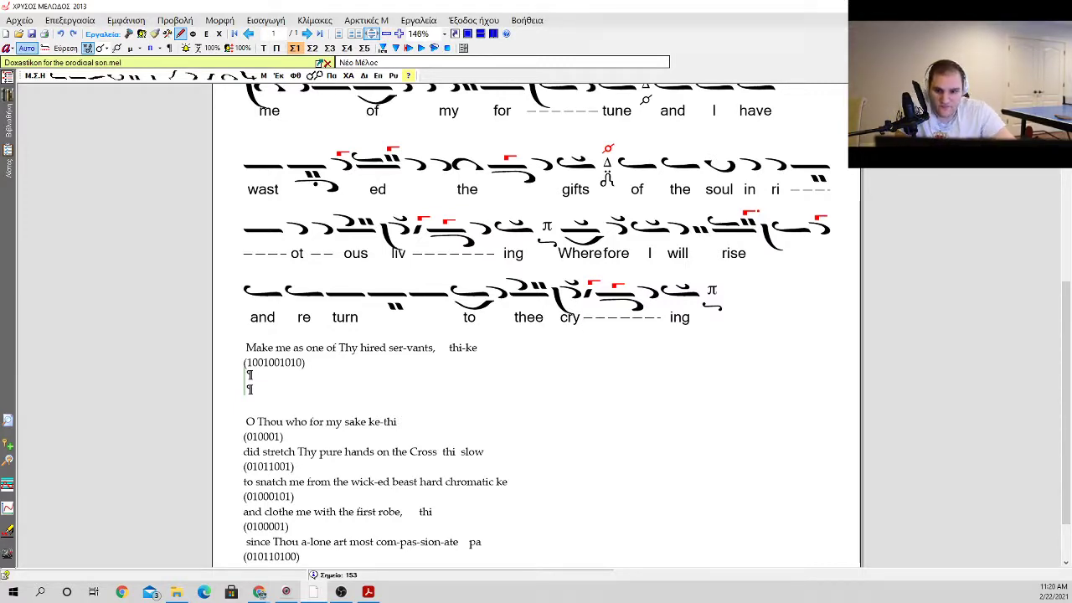
{"action": "left_click", "coordinate": [492, 366]}
{"action": "left_click", "coordinate": [491, 350]}
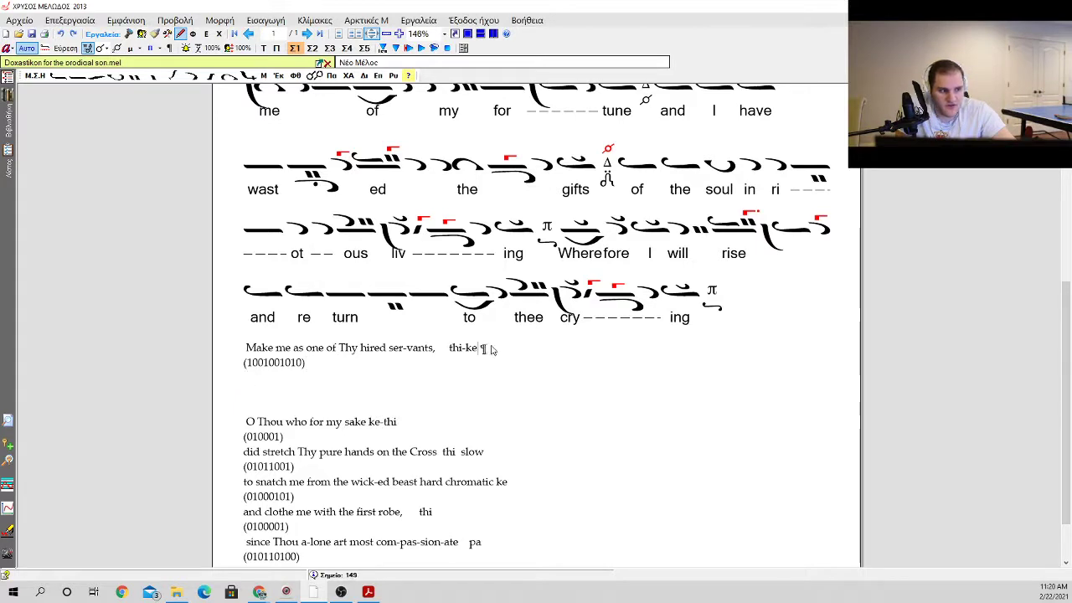
{"action": "left_click", "coordinate": [488, 368]}
{"action": "left_click", "coordinate": [462, 393]}
{"action": "scroll", "coordinate": [450, 424], "scroll_direction": "down", "scroll_amount": 1}
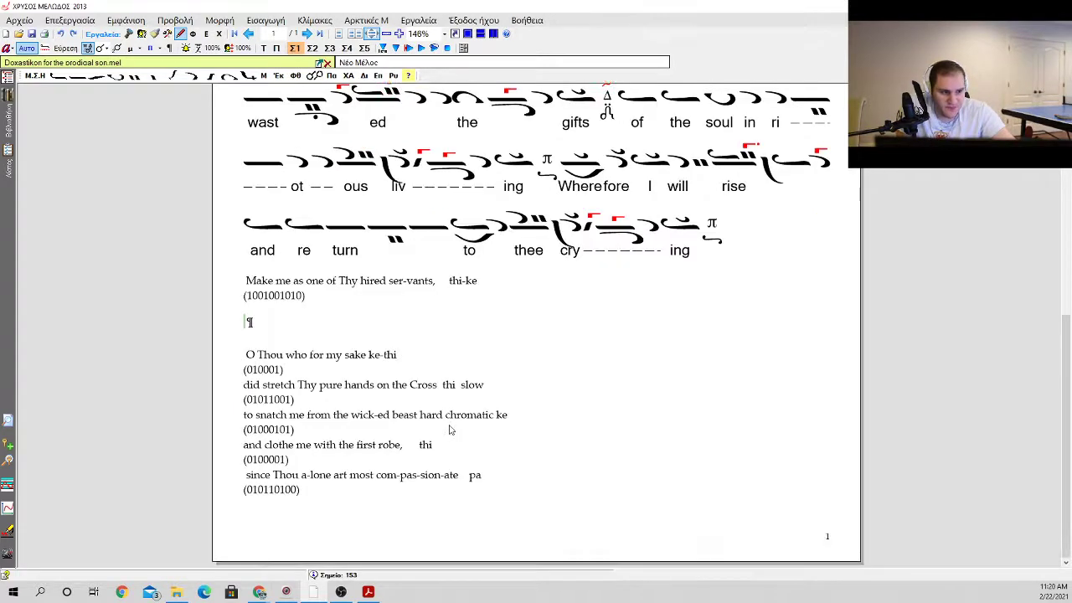
{"action": "left_click", "coordinate": [516, 480]}
{"action": "left_click", "coordinate": [467, 320]}
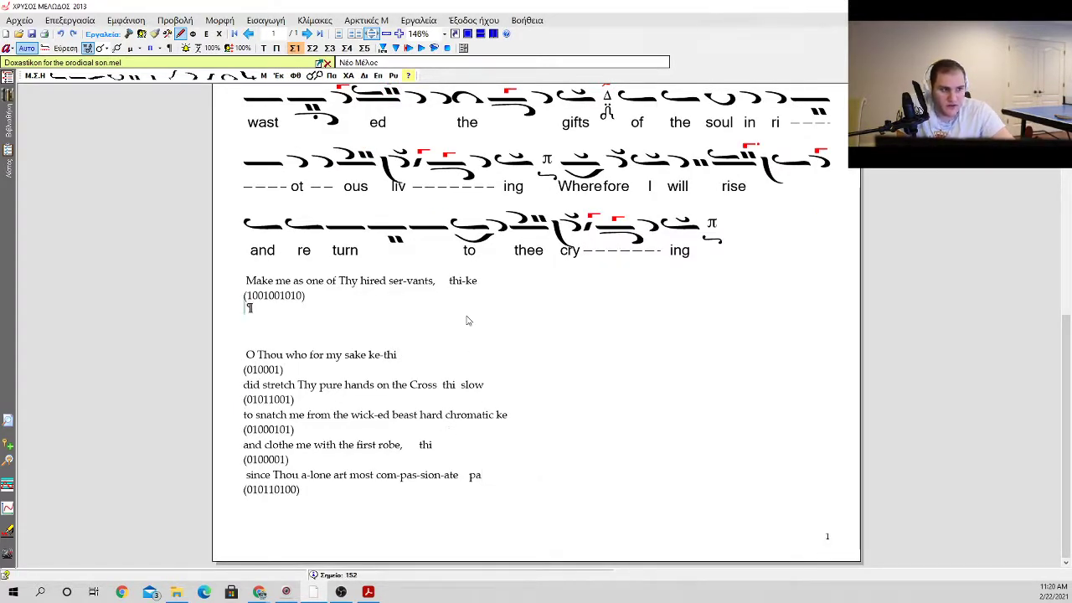
{"action": "key", "text": "Return"}
{"action": "key", "text": "Return"}
{"action": "key", "text": "Return"}
{"action": "key", "text": "Return"}
{"action": "key", "text": "Return"}
{"action": "key", "text": "Return"}
{"action": "key", "text": "Return"}
{"action": "key", "text": "Return"}
{"action": "key", "text": "Return"}
{"action": "key", "text": "Return"}
{"action": "key", "text": "Return"}
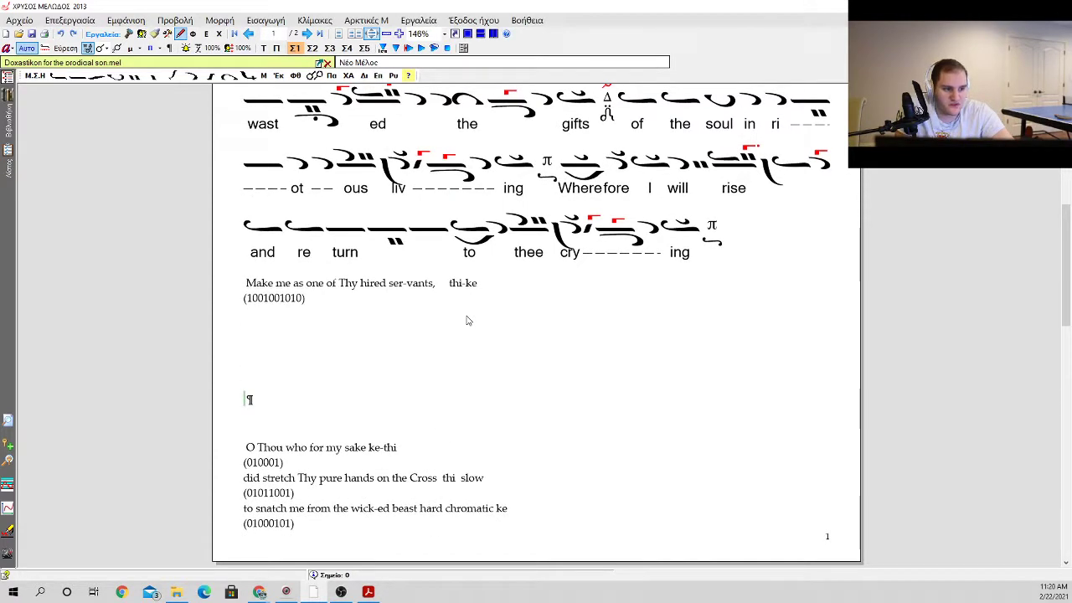
{"action": "key", "text": "Return"}
{"action": "left_click", "coordinate": [447, 319]}
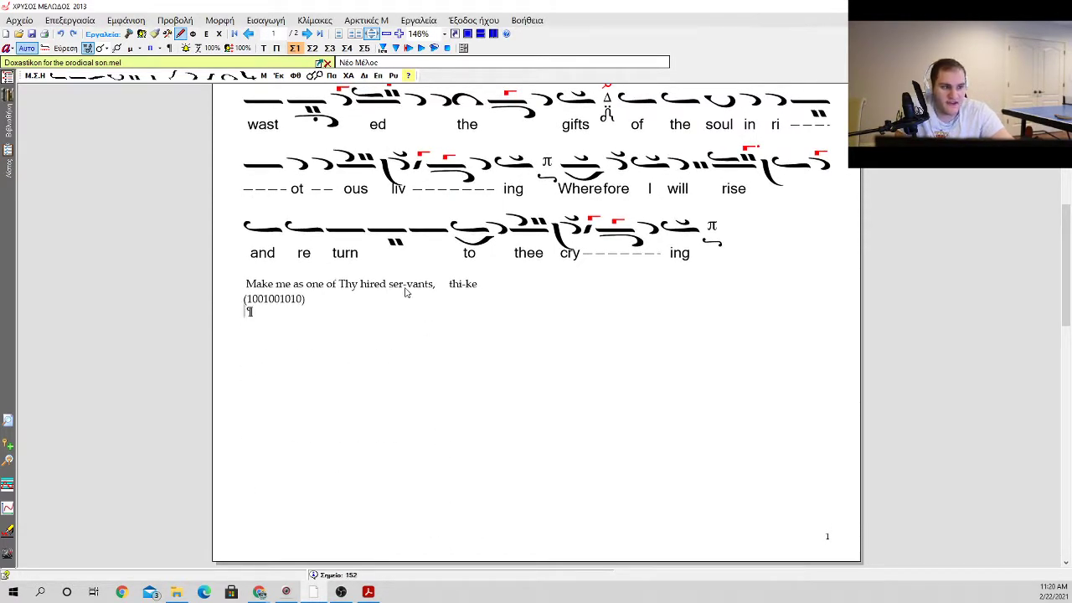
Step: Start a new line on the second page below the final code (010110100)
{"action": "scroll", "coordinate": [388, 383], "scroll_direction": "down", "scroll_amount": 6}
{"action": "scroll", "coordinate": [388, 383], "scroll_direction": "up", "scroll_amount": 4}
{"action": "left_click", "coordinate": [380, 261]}
{"action": "left_click", "coordinate": [384, 217]}
{"action": "left_click", "coordinate": [785, 187]}
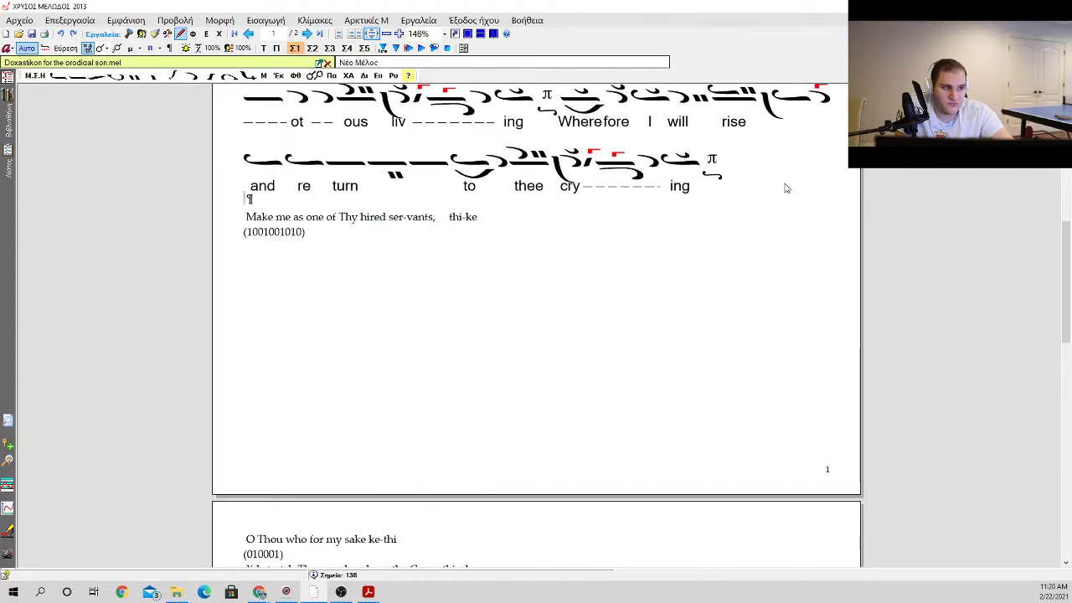
{"action": "scroll", "coordinate": [622, 207], "scroll_direction": "up", "scroll_amount": 6}
{"action": "scroll", "coordinate": [622, 207], "scroll_direction": "down", "scroll_amount": 7}
{"action": "scroll", "coordinate": [494, 215], "scroll_direction": "up", "scroll_amount": 3}
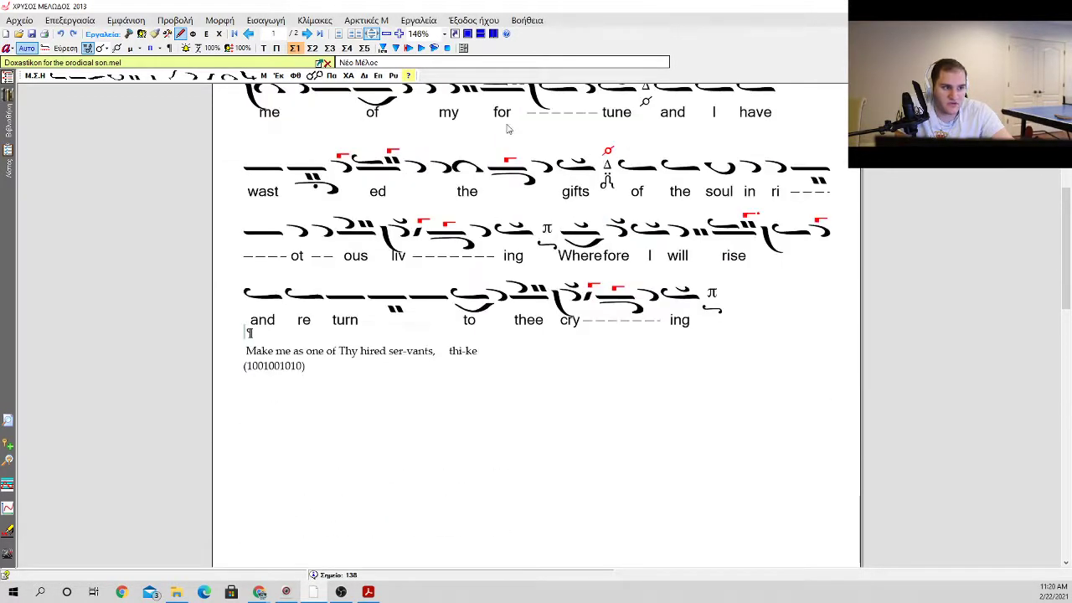
{"action": "scroll", "coordinate": [401, 352], "scroll_direction": "down", "scroll_amount": 3}
{"action": "left_click", "coordinate": [394, 362]}
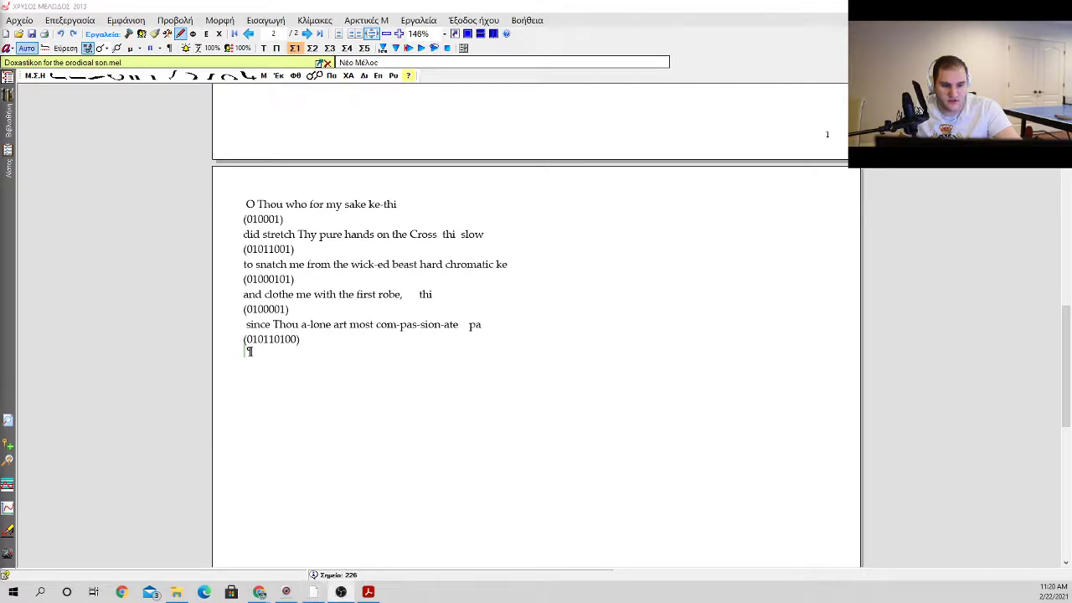
{"action": "key", "text": "Return"}
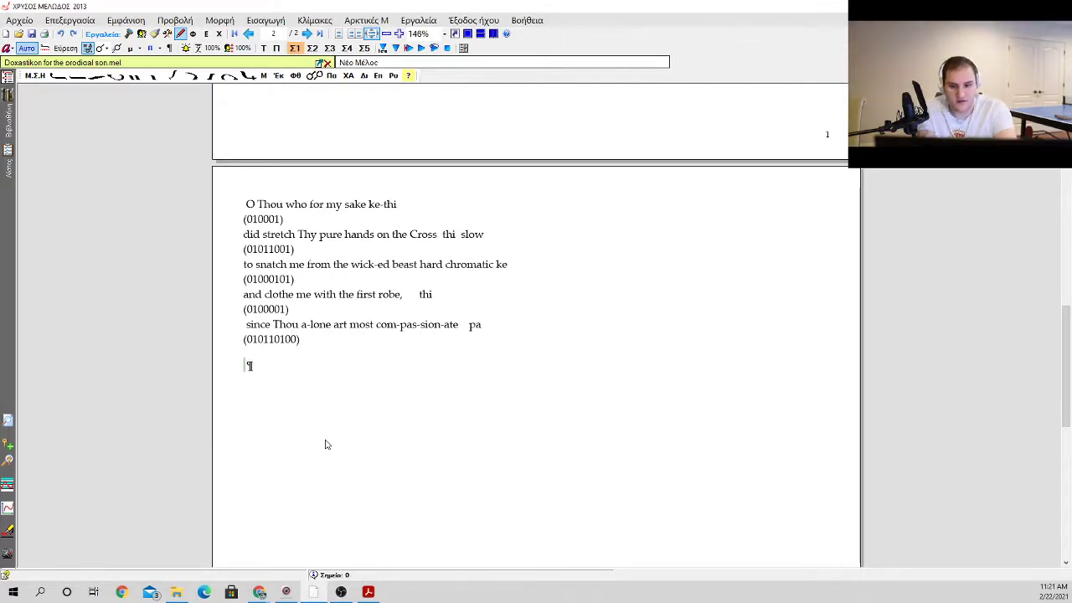
{"action": "key", "text": "0"}
{"action": "key", "text": "backslash"}
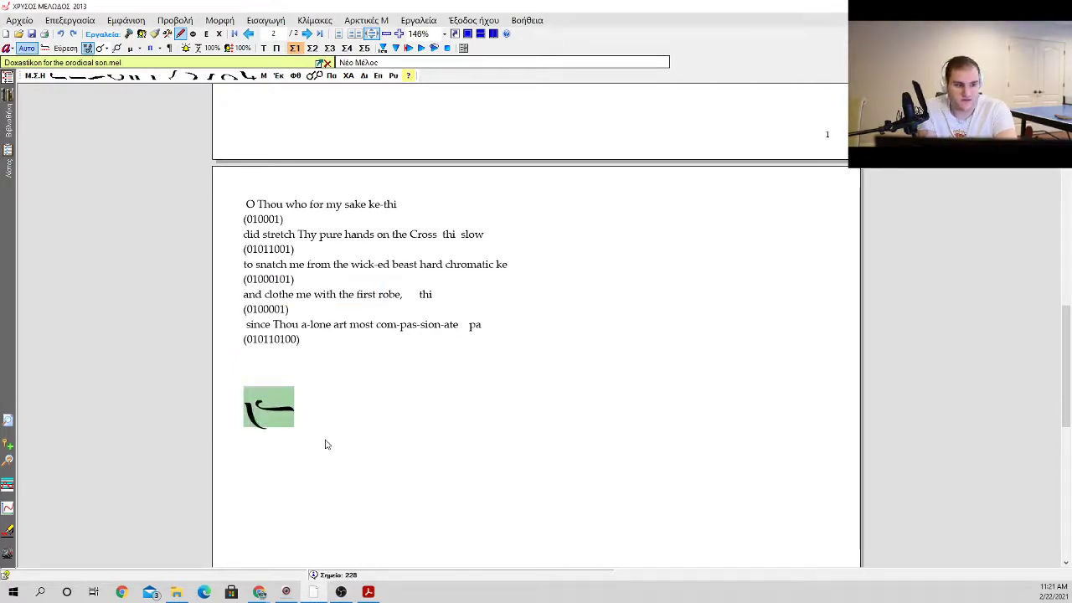
{"action": "key", "text": "shift+1"}
{"action": "key", "text": "slash"}
{"action": "key", "text": "Escape"}
{"action": "key", "text": "asterisk"}
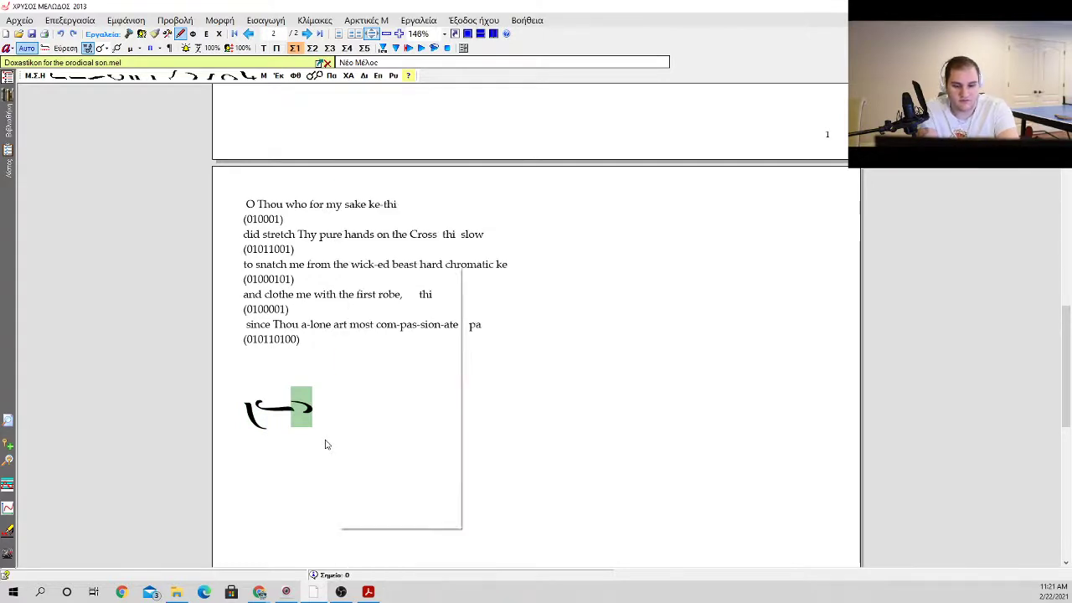
{"action": "key", "text": "Up"}
{"action": "key", "text": "Return"}
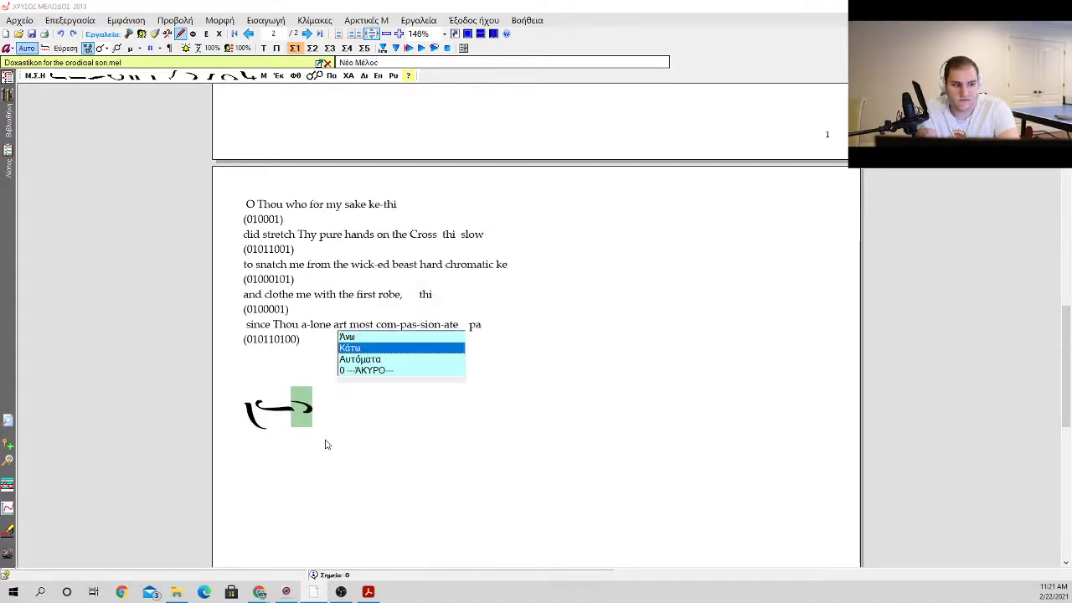
{"action": "key", "text": "Return"}
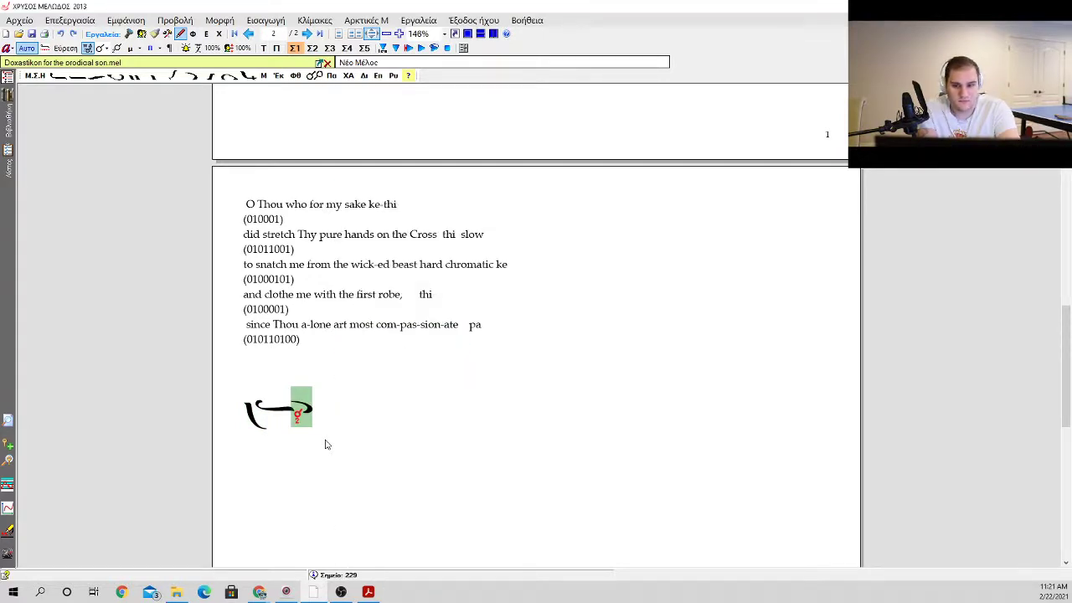
{"action": "key", "text": "BackSpace"}
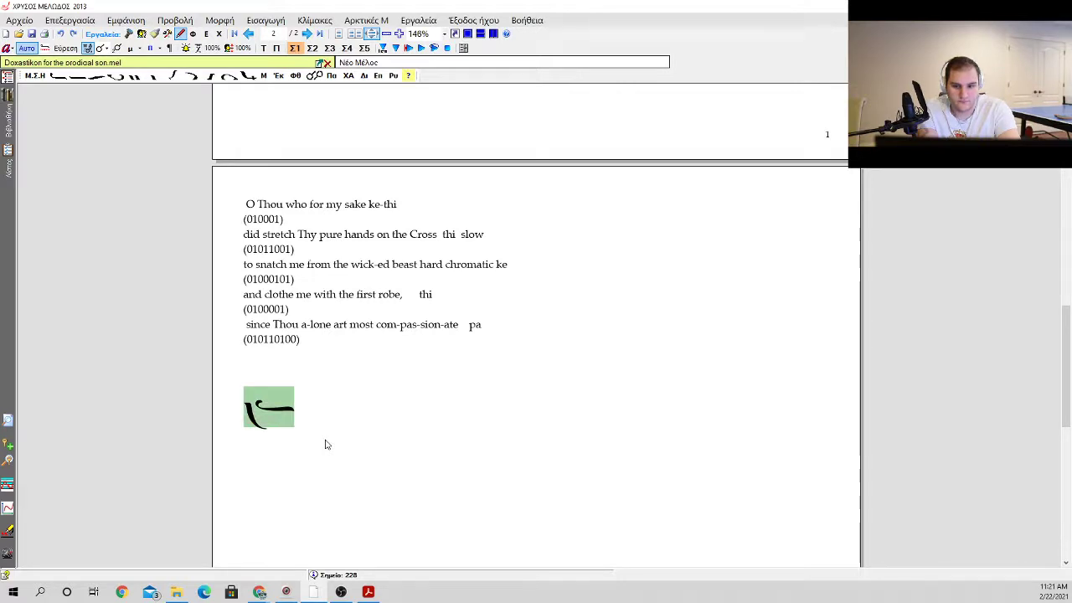
{"action": "key", "text": "BackSpace"}
Step: Enter two apostrophos neumes on the new line below the code (010110100)
{"action": "key", "text": "minus"}
{"action": "key", "text": "Return"}
{"action": "key", "text": "0"}
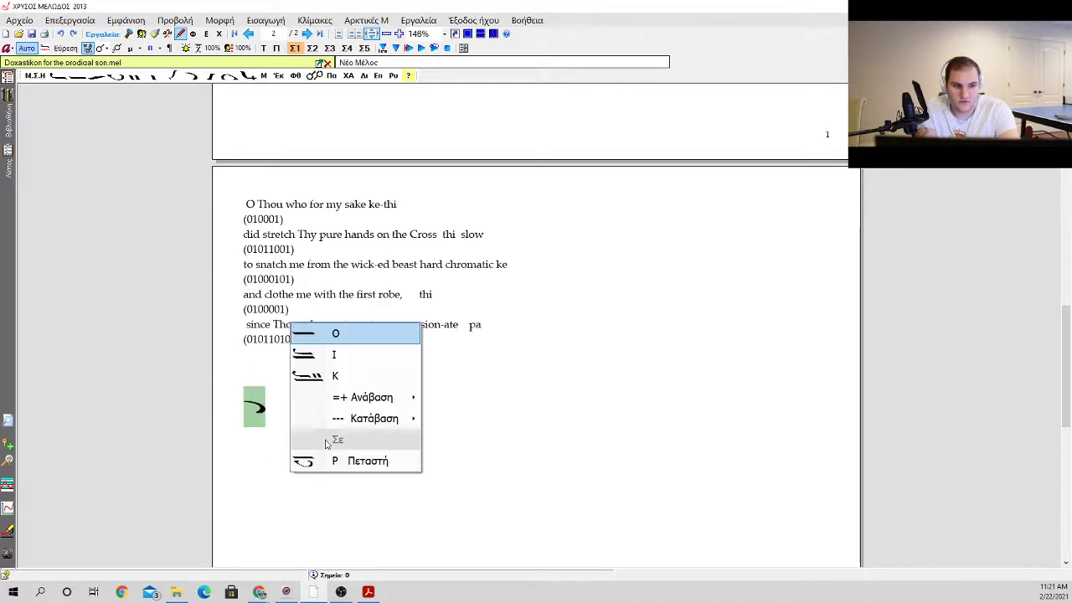
{"action": "key", "text": "Escape"}
{"action": "key", "text": "a"}
{"action": "key", "text": "Return"}
Step: Add an oligon with kentimata below it (ascent 1 + 1) after the two apostrophos neumes
{"action": "key", "text": "o"}
{"action": "key", "text": "Down"}
{"action": "key", "text": "Down"}
{"action": "key", "text": "Down"}
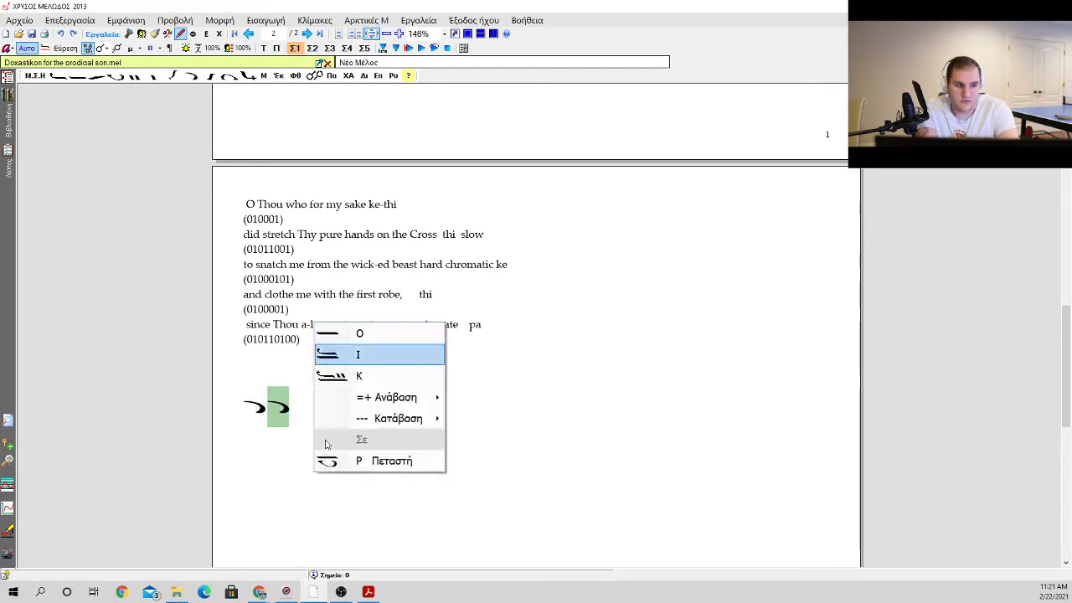
{"action": "key", "text": "Right"}
{"action": "key", "text": "Down"}
{"action": "key", "text": "Down"}
{"action": "key", "text": "Up"}
{"action": "key", "text": "Return"}
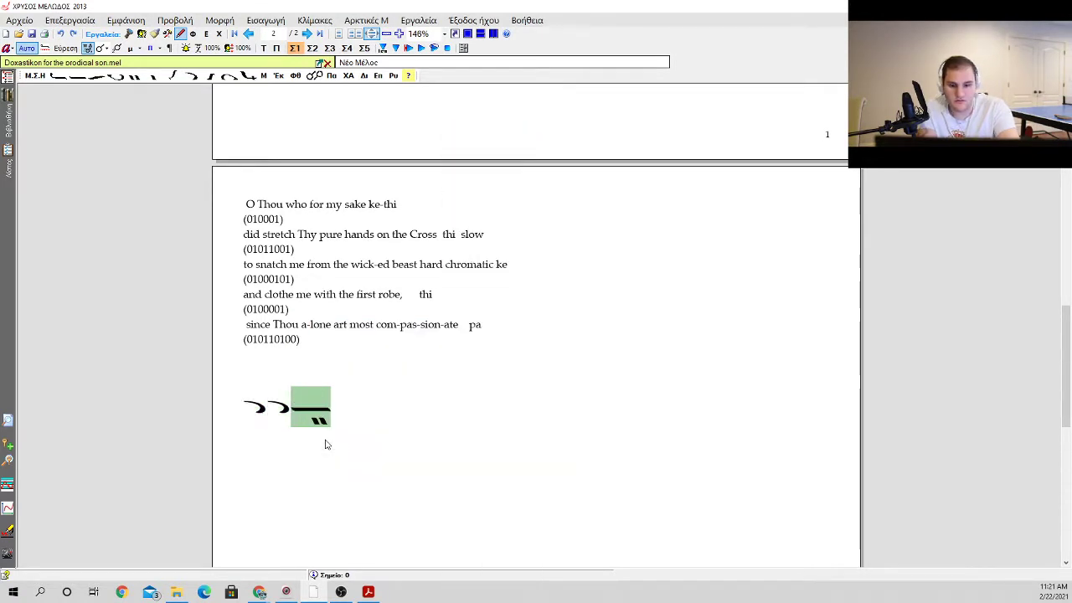
Step: Add another oligon with kentimata above it (ascent 1 + 1) and give it a gorgon
{"action": "key", "text": "o"}
{"action": "key", "text": "Down"}
{"action": "key", "text": "Down"}
{"action": "key", "text": "Down"}
{"action": "key", "text": "Right"}
{"action": "key", "text": "Down"}
{"action": "key", "text": "Down"}
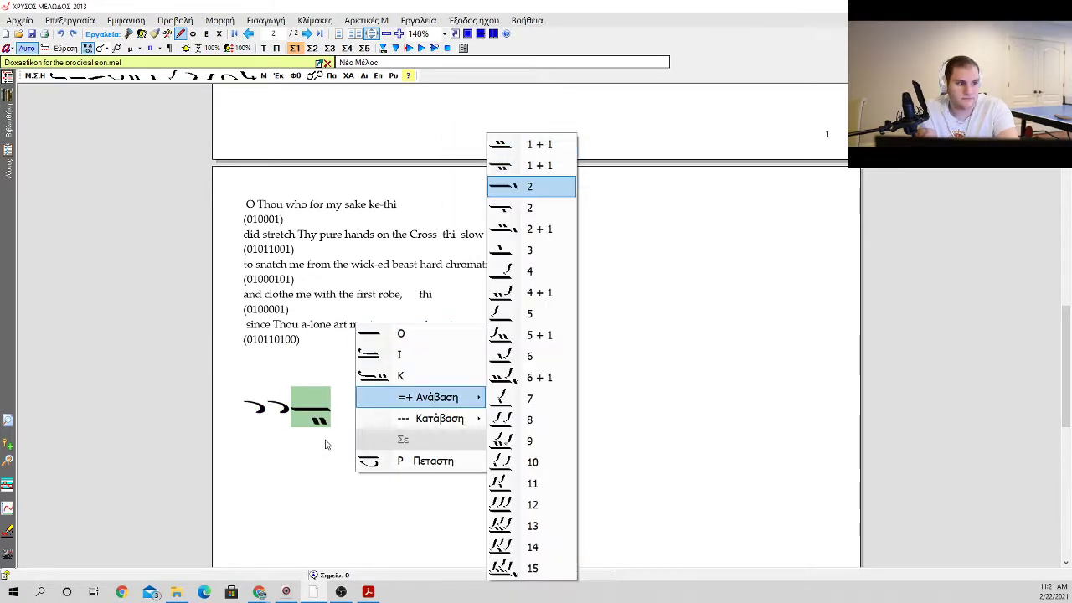
{"action": "key", "text": "Return"}
Step: Add an apostrophos preceded by a vareia, followed by kentimata, and place a klasma above the apostrophos
{"action": "key", "text": "Return"}
{"action": "key", "text": "a"}
{"action": "key", "text": "Return"}
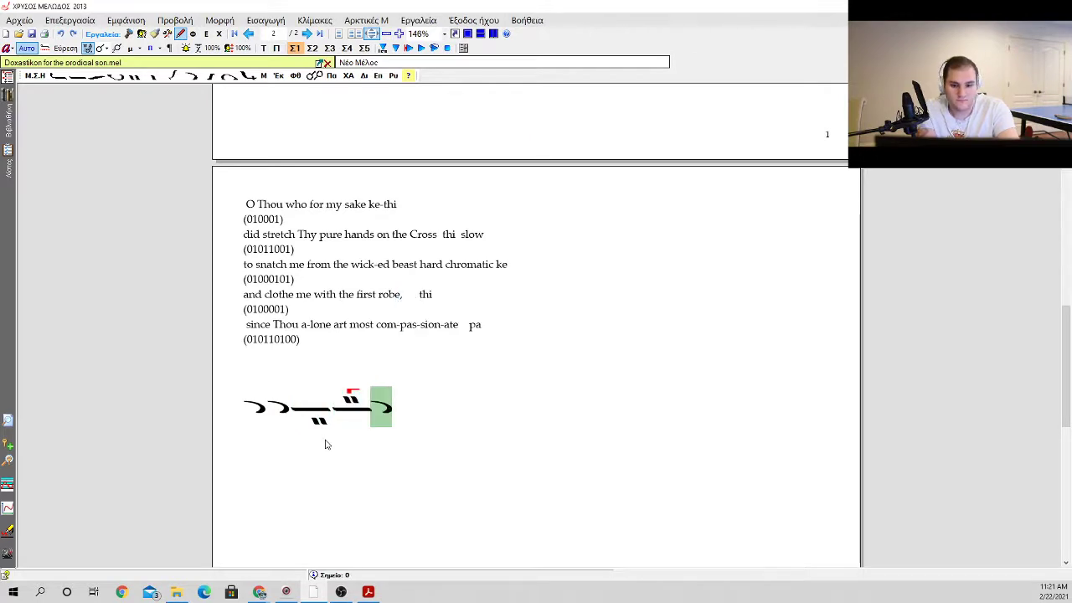
{"action": "key", "text": "b"}
{"action": "key", "text": "k"}
{"action": "key", "text": "t"}
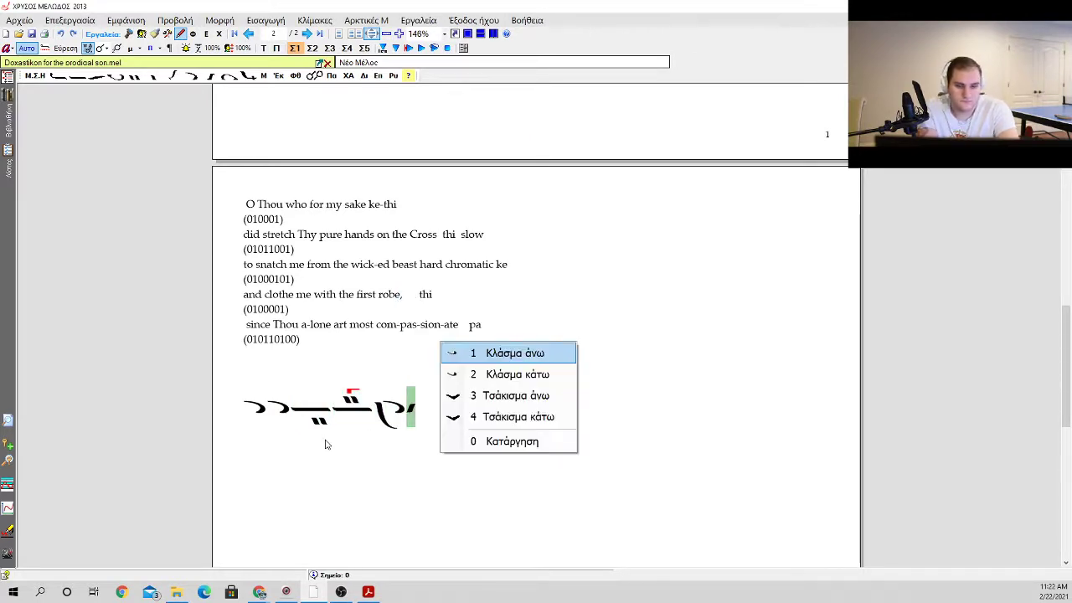
{"action": "key", "text": "Escape"}
{"action": "key", "text": "Left"}
{"action": "key", "text": "t"}
{"action": "key", "text": "Return"}
Step: Put a gorgon on the kentimata and follow them with an oligon carrying an antikenoma
{"action": "key", "text": "Right"}
{"action": "key", "text": "k"}
{"action": "key", "text": "Return"}
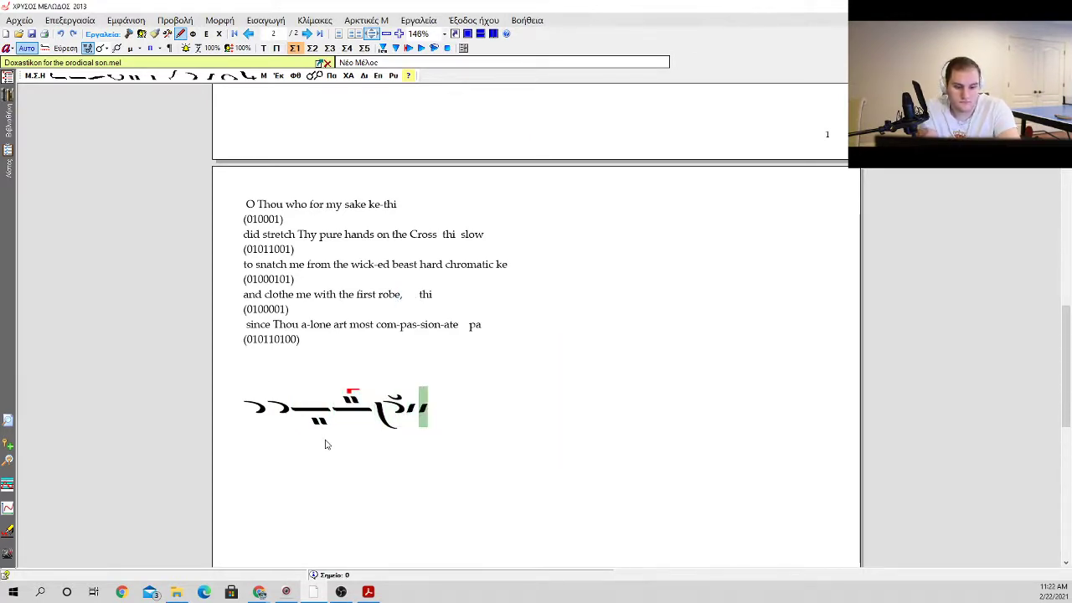
{"action": "key", "text": "BackSpace"}
{"action": "key", "text": "i"}
{"action": "key", "text": "Return"}
{"action": "key", "text": "e"}
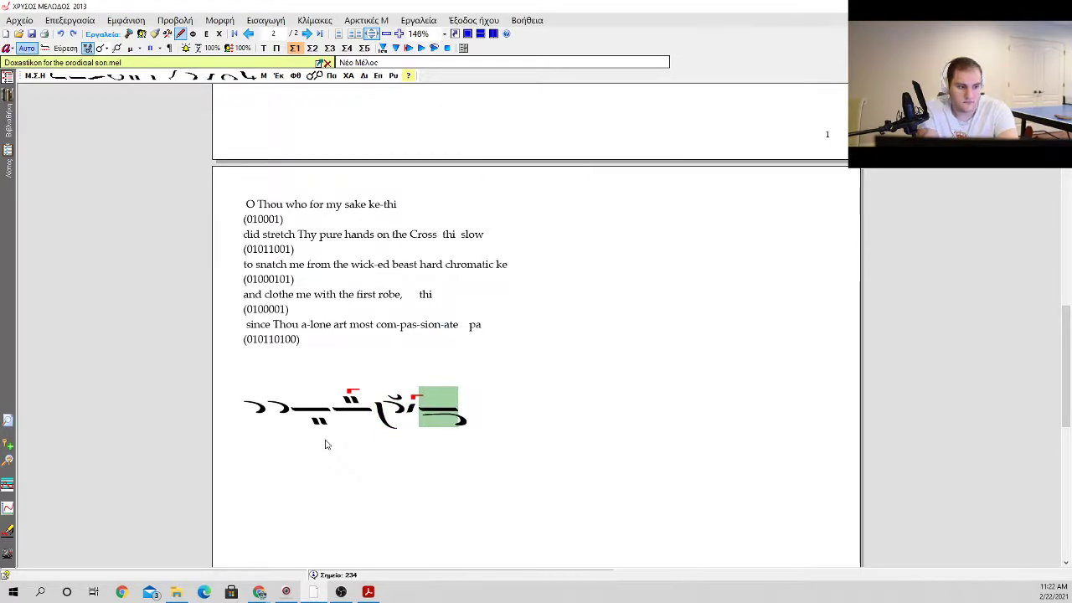
Step: Add an apostrophos after the oligon with the antikenoma and place a gorgon on that oligon
{"action": "key", "text": "a"}
{"action": "key", "text": "i"}
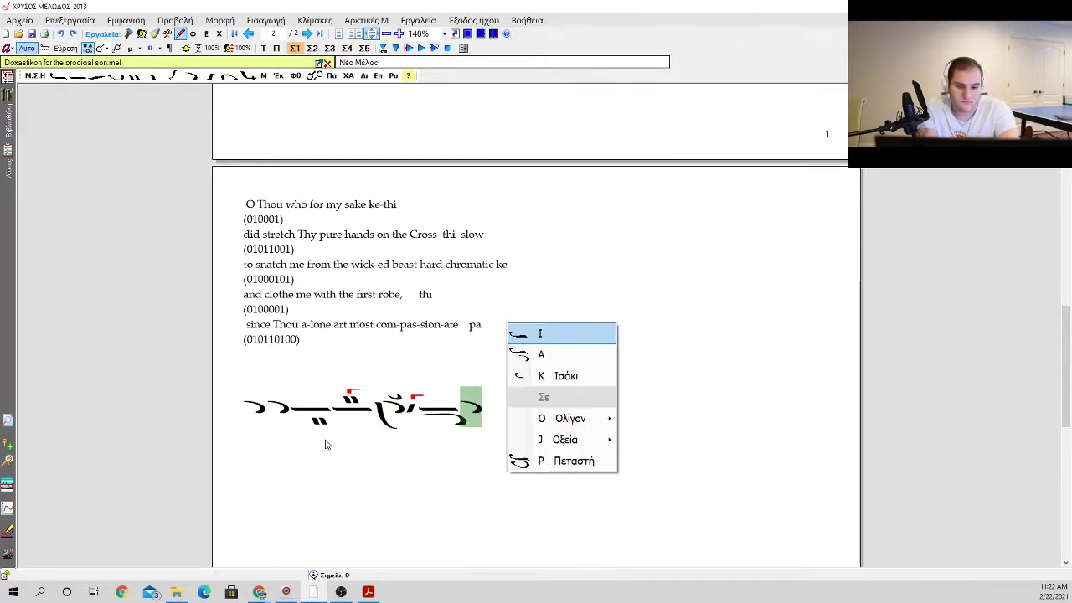
{"action": "key", "text": "Return"}
{"action": "key", "text": "k"}
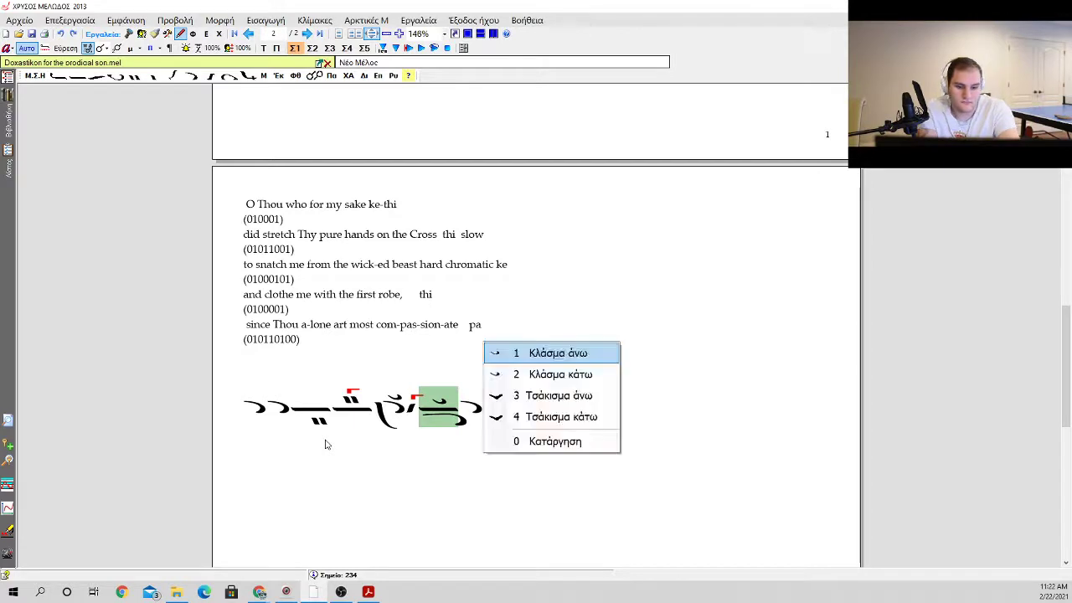
{"action": "key", "text": "Escape"}
{"action": "key", "text": "g"}
{"action": "key", "text": "Return"}
Step: Add an ison with two dots beneath it and end the phrase with a martyria
{"action": "key", "text": "Return"}
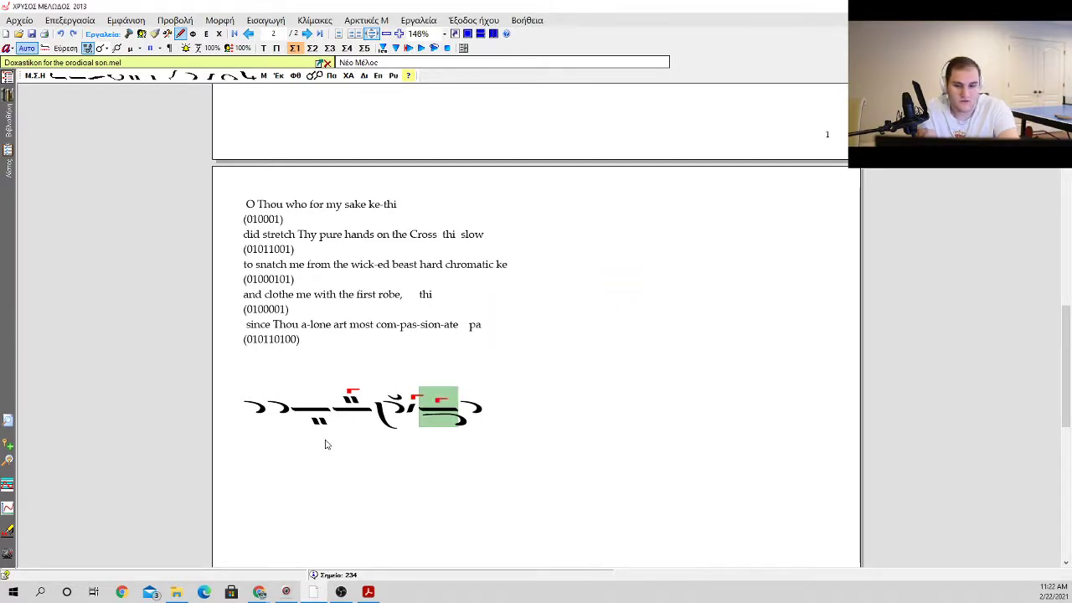
{"action": "key", "text": "a"}
{"action": "key", "text": "Return"}
{"action": "key", "text": "i"}
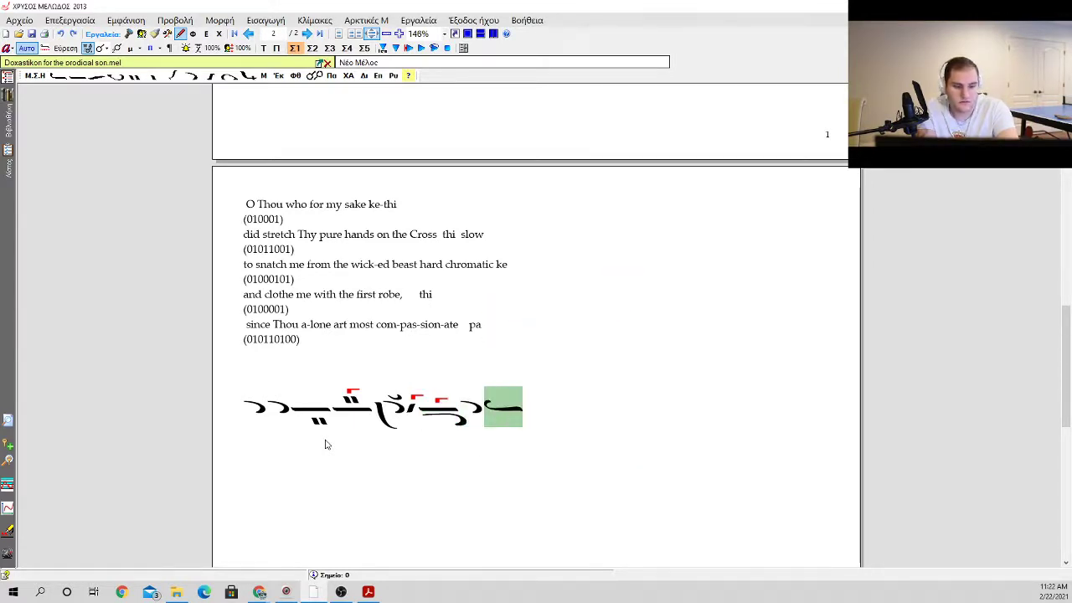
{"action": "key", "text": "period"}
{"action": "key", "text": "Down"}
{"action": "key", "text": "Down"}
{"action": "key", "text": "Up"}
{"action": "key", "text": "Return"}
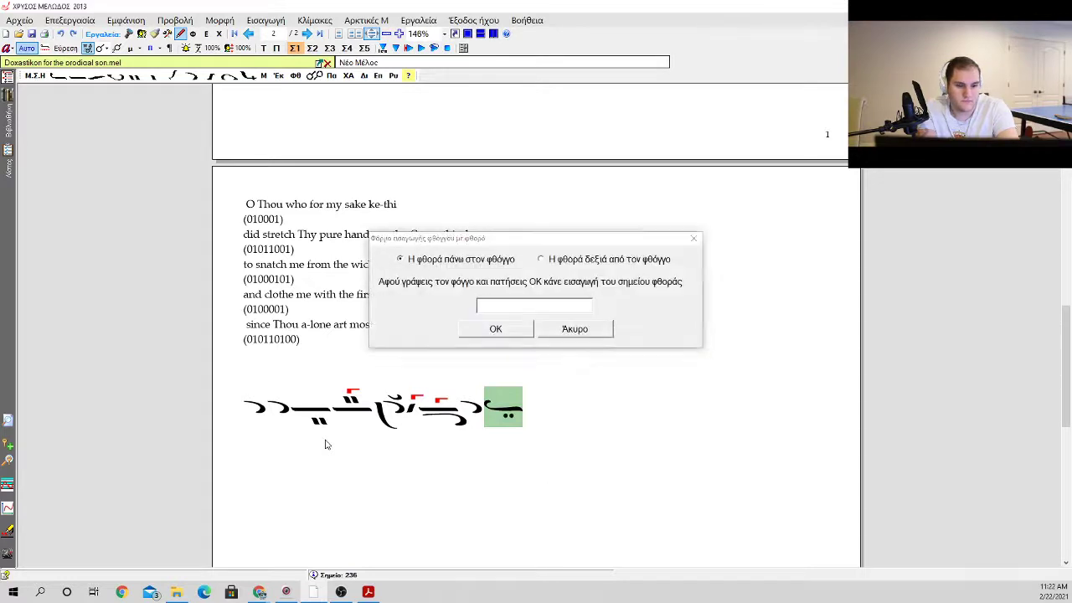
{"action": "key", "text": "Return"}
Step: Replace the apostrophos that opens the neume phrase with an ison
{"action": "key", "text": "Left"}
{"action": "key", "text": "Left"}
{"action": "key", "text": "Left"}
{"action": "key", "text": "Left"}
{"action": "key", "text": "Left"}
{"action": "key", "text": "Left"}
{"action": "key", "text": "Left"}
{"action": "key", "text": "Left"}
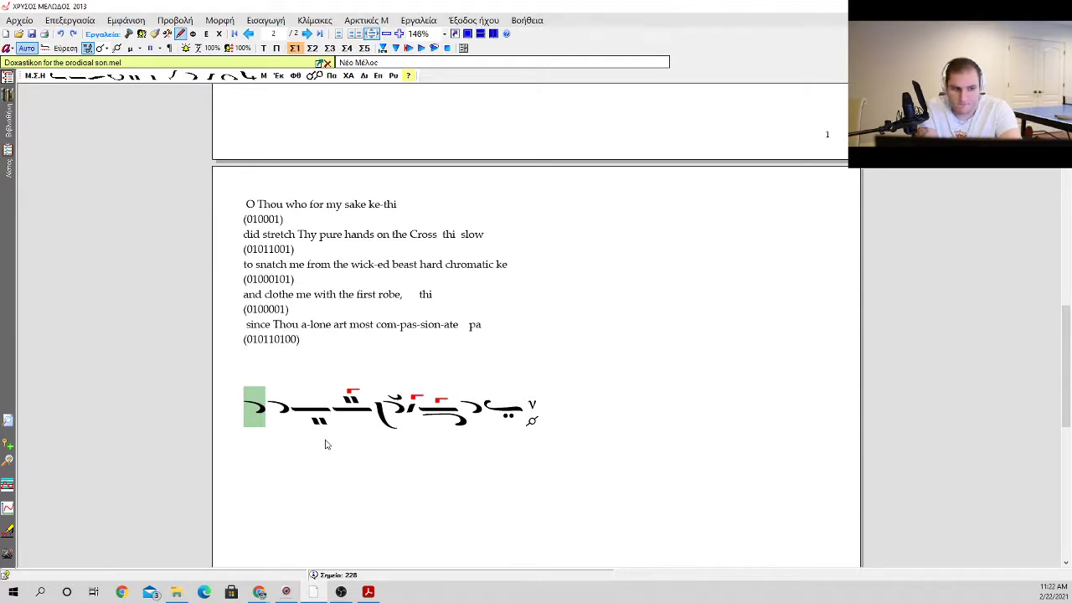
{"action": "key", "text": "BackSpace"}
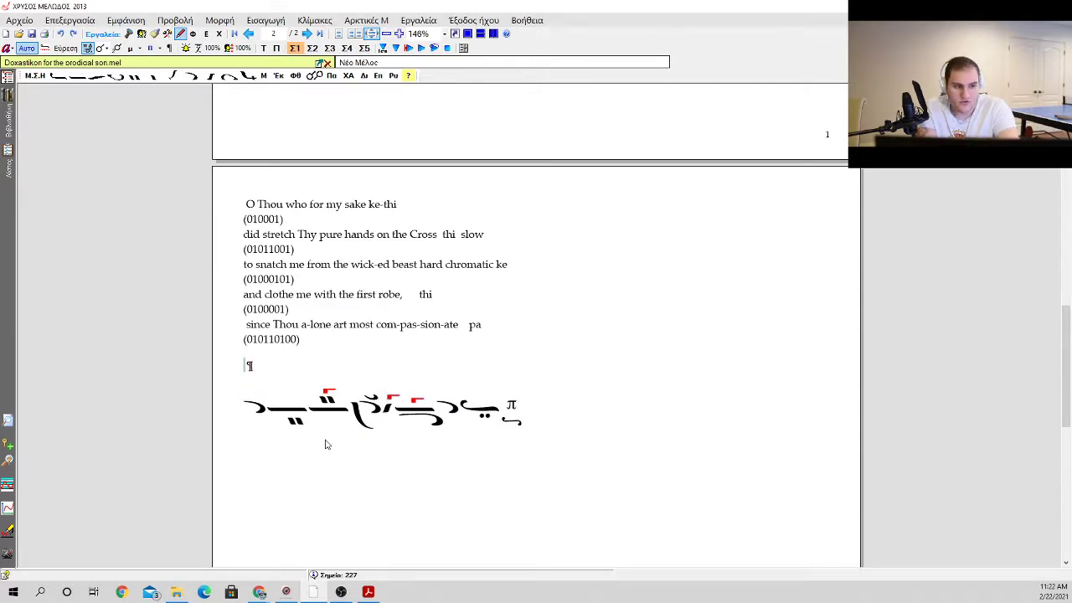
{"action": "key", "text": "p"}
Step: Write the lyric syllables "com" under the opening ison and "pas" under the apostrophos that follows it
{"action": "key", "text": "Tab"}
{"action": "type", "text": "C"}
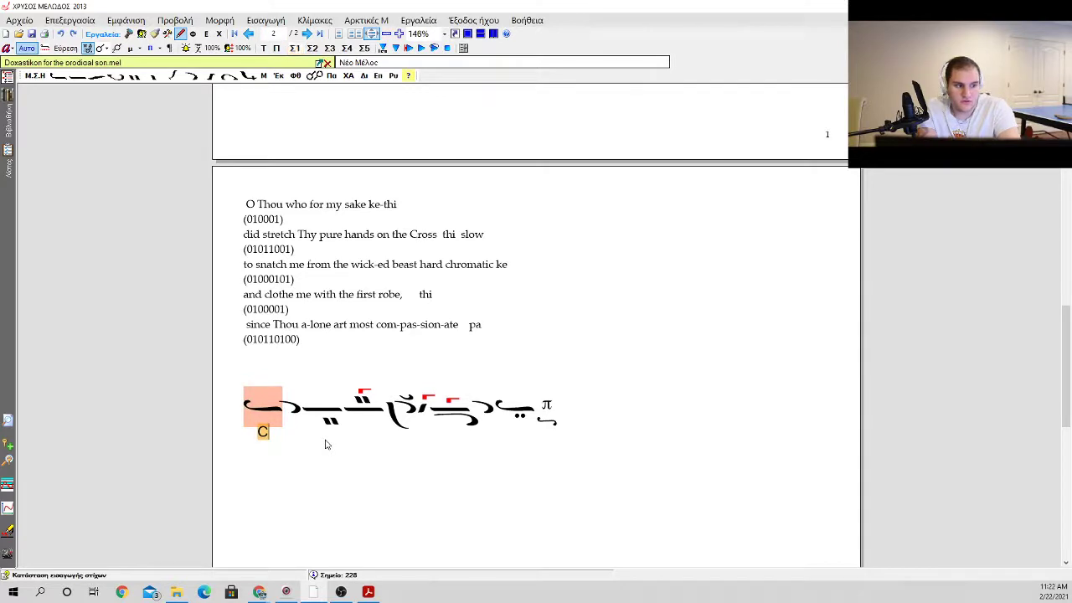
{"action": "type", "text": "om"}
{"action": "key", "text": "BackSpace"}
{"action": "key", "text": "BackSpace"}
{"action": "key", "text": "BackSpace"}
{"action": "type", "text": "com"}
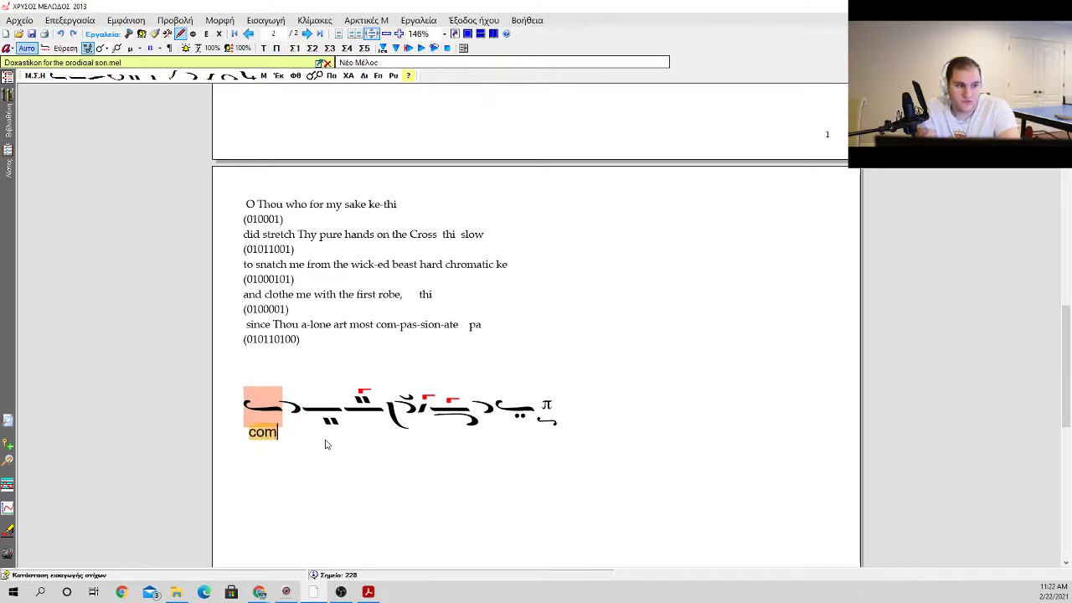
{"action": "key", "text": "space"}
{"action": "type", "text": "pas"}
{"action": "key", "text": "space"}
{"action": "key", "text": "BackSpace"}
{"action": "key", "text": "BackSpace"}
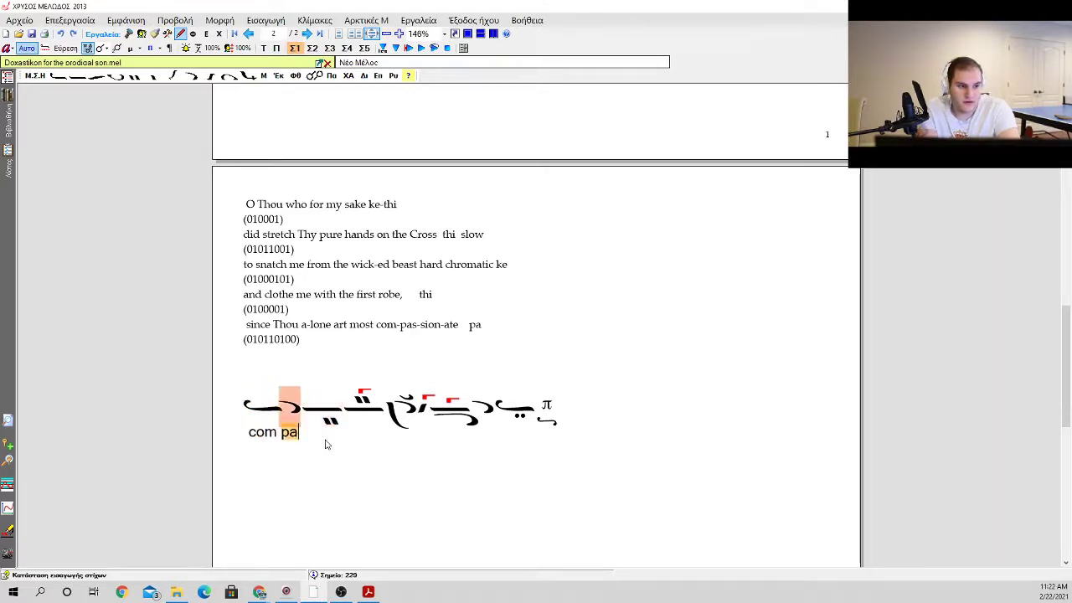
{"action": "key", "text": "BackSpace"}
{"action": "key", "text": "BackSpace"}
{"action": "type", "text": "pas"}
{"action": "key", "text": "space"}
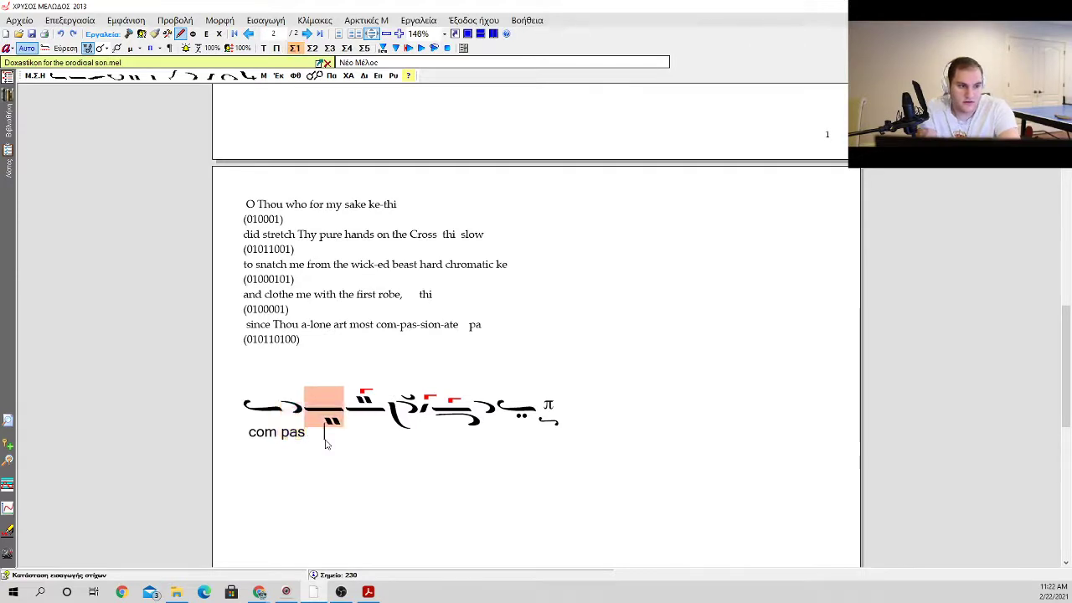
Step: Write "sion" under the apostrophos with the klasma and "ate" under the closing ison with two dots
{"action": "key", "text": "space"}
{"action": "key", "text": "space"}
{"action": "type", "text": "sion"}
{"action": "key", "text": "space"}
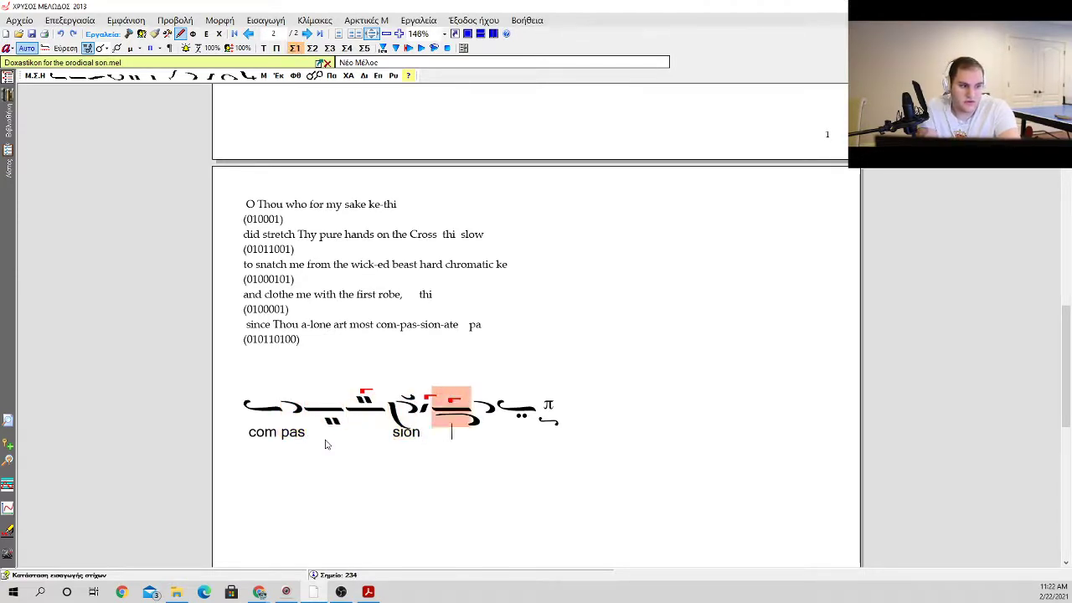
{"action": "key", "text": "space"}
{"action": "type", "text": "ate"}
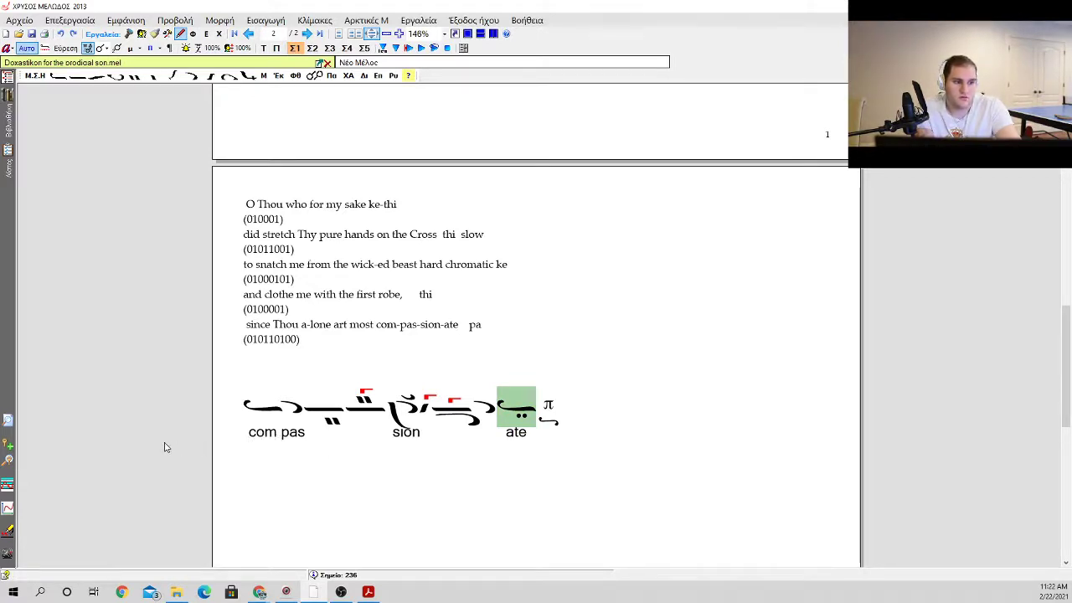
{"action": "left_click", "coordinate": [243, 416]}
{"action": "left_click", "coordinate": [548, 334]}
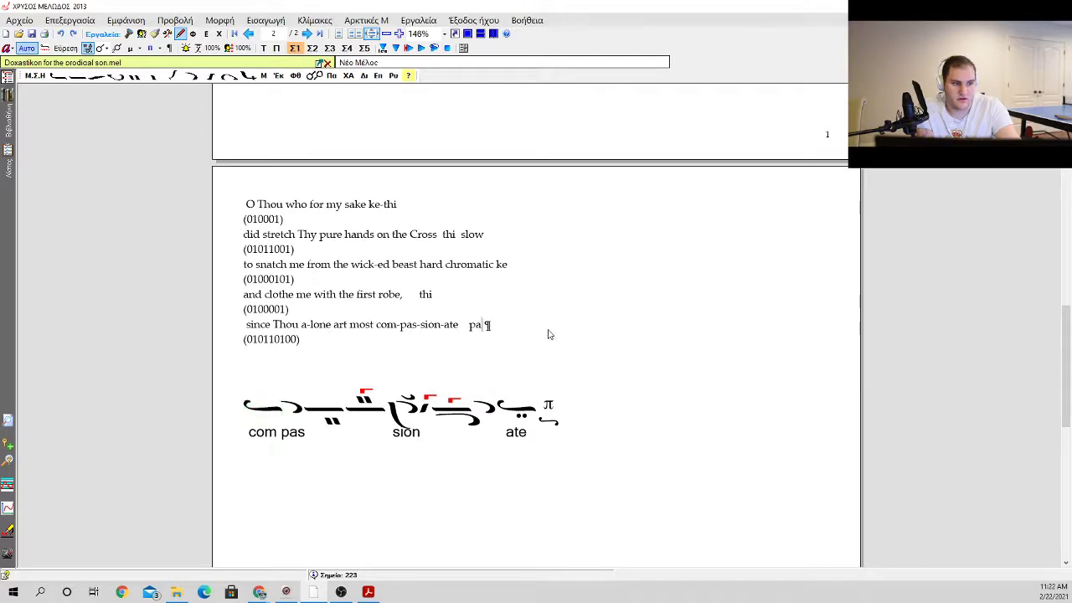
{"action": "key", "text": "Return"}
{"action": "key", "text": "BackSpace"}
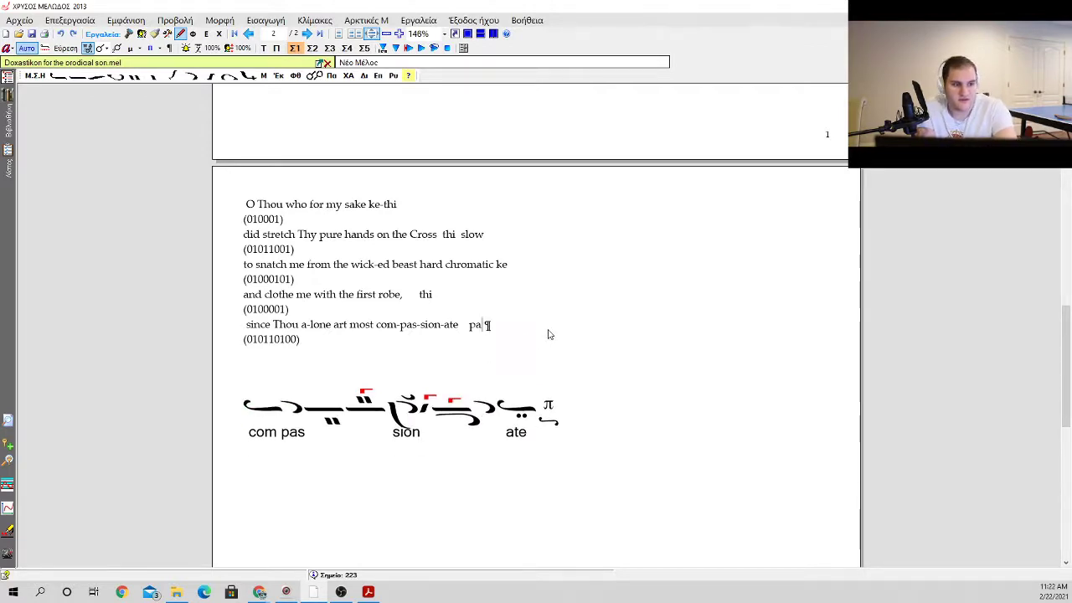
Step: Insert an ison at the start of the phrase, ahead of the ison over "com"
{"action": "key", "text": "Down"}
{"action": "key", "text": "Down"}
{"action": "key", "text": "Down"}
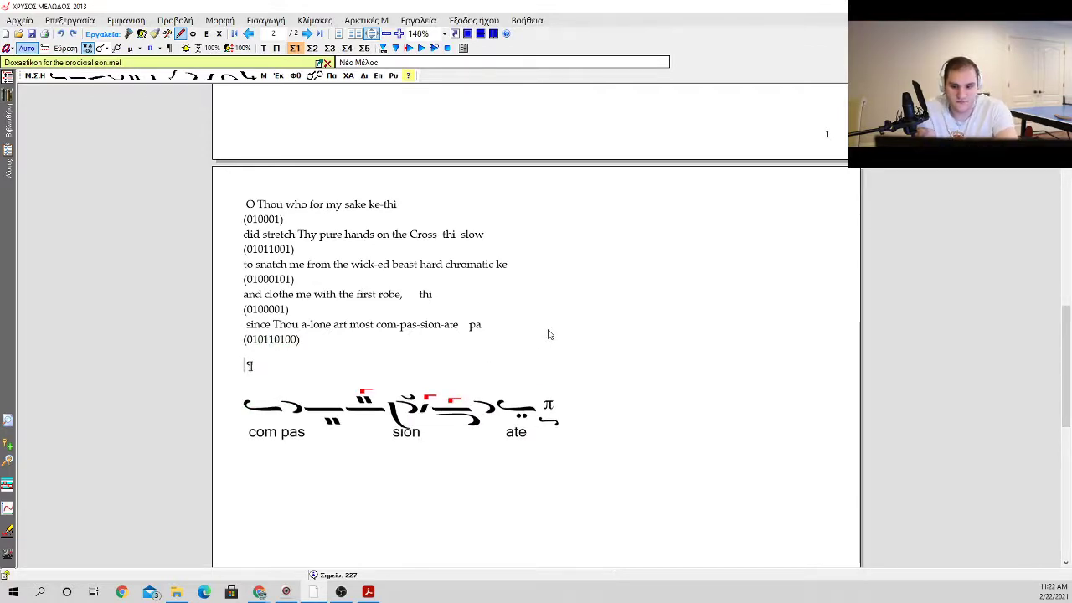
{"action": "key", "text": "0"}
{"action": "key", "text": "1"}
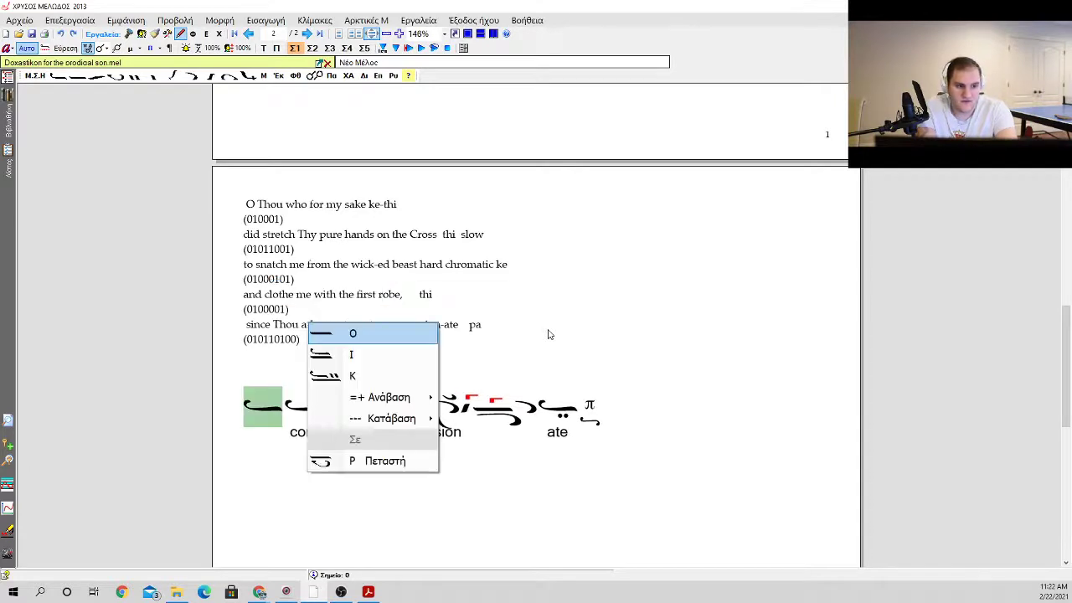
{"action": "key", "text": "Escape"}
{"action": "key", "text": "BackSpace"}
{"action": "key", "text": "0"}
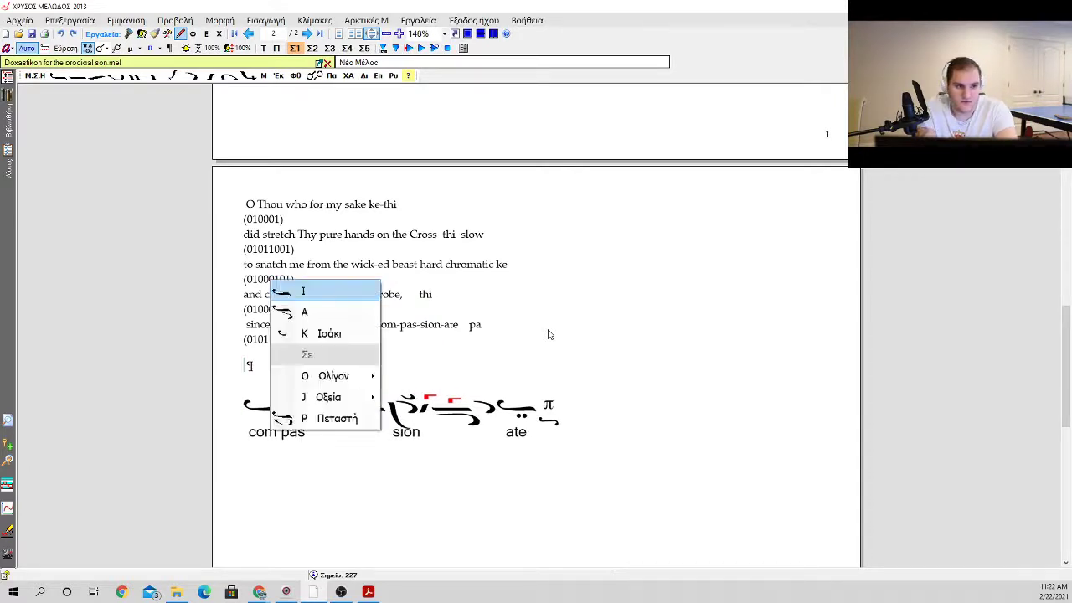
{"action": "key", "text": "Return"}
{"action": "key", "text": "1"}
{"action": "key", "text": "Escape"}
{"action": "key", "text": "Right"}
{"action": "key", "text": "Right"}
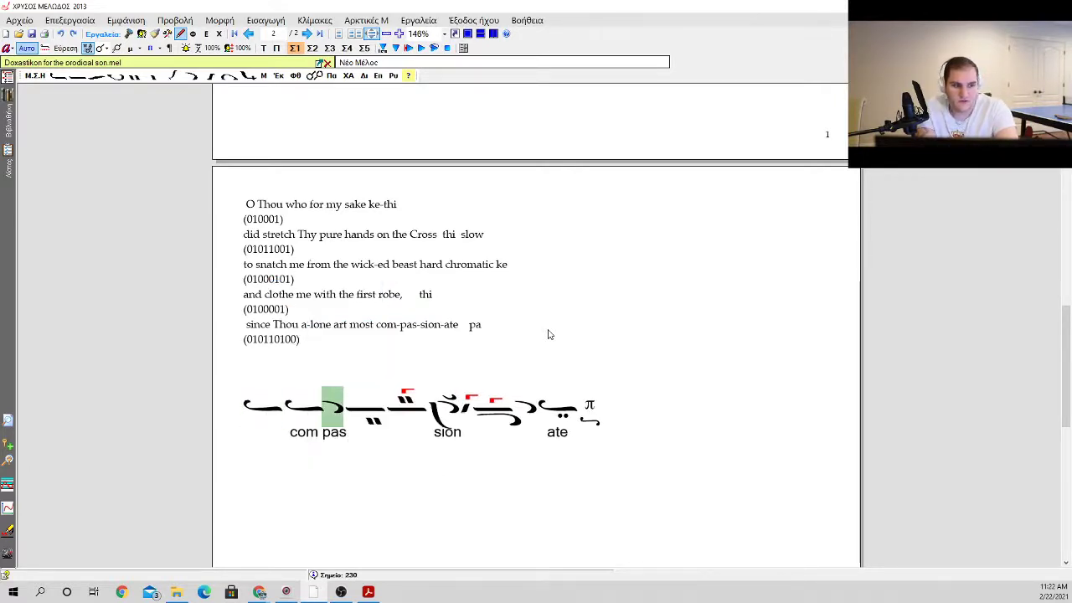
Step: After the new opening ison, insert an oligon with a kentima beneath for an ascent of 2 and add a psifiston under it
{"action": "key", "text": "Left"}
{"action": "key", "text": "Left"}
{"action": "key", "text": "1"}
{"action": "key", "text": "Down"}
{"action": "key", "text": "Down"}
{"action": "key", "text": "Down"}
{"action": "key", "text": "Right"}
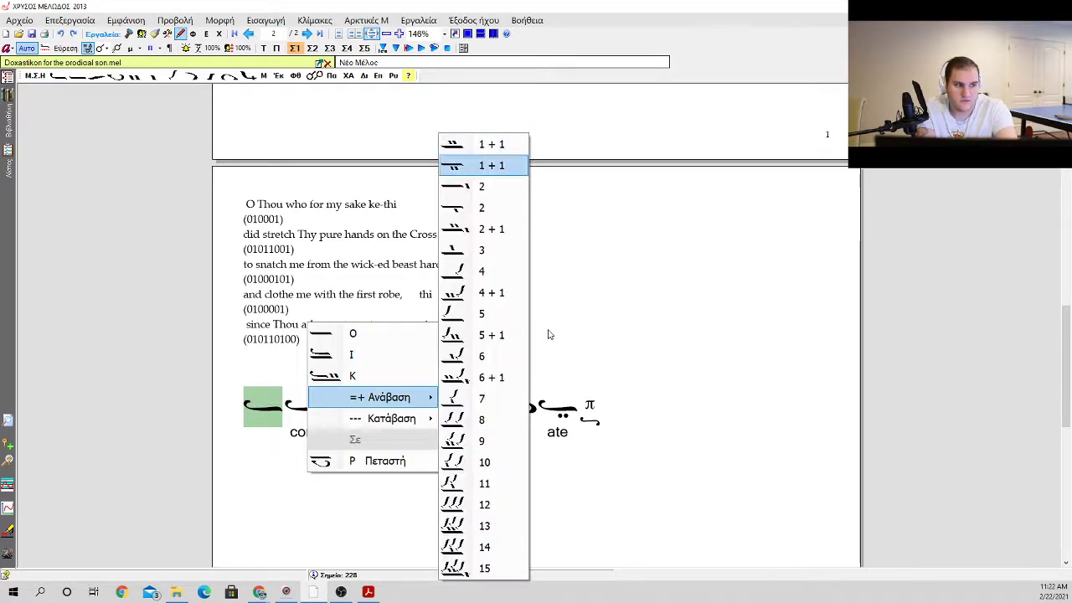
{"action": "key", "text": "Down"}
{"action": "key", "text": "Down"}
{"action": "key", "text": "Return"}
{"action": "key", "text": "c"}
{"action": "key", "text": "Return"}
Step: Add two apostrophoi after the oligon with the kentima
{"action": "key", "text": "a"}
{"action": "key", "text": "Return"}
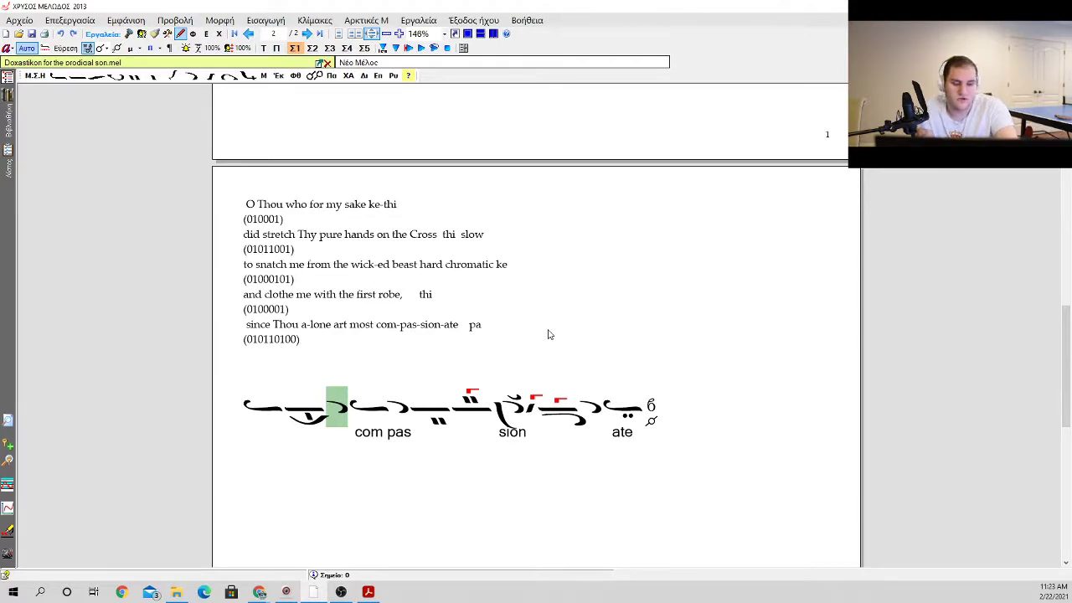
{"action": "key", "text": "a"}
{"action": "key", "text": "a"}
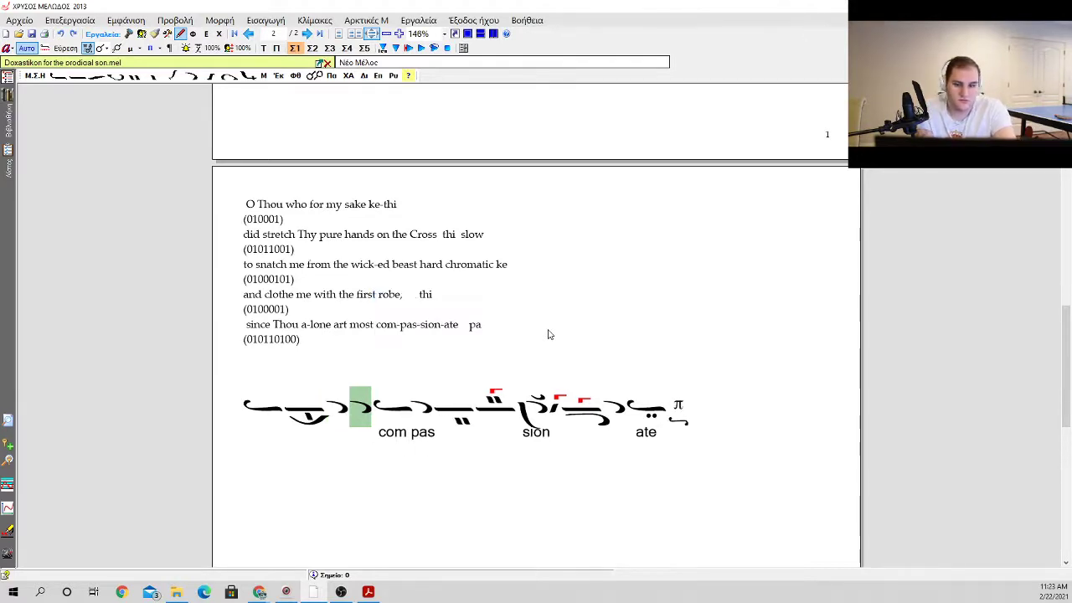
{"action": "key", "text": "a"}
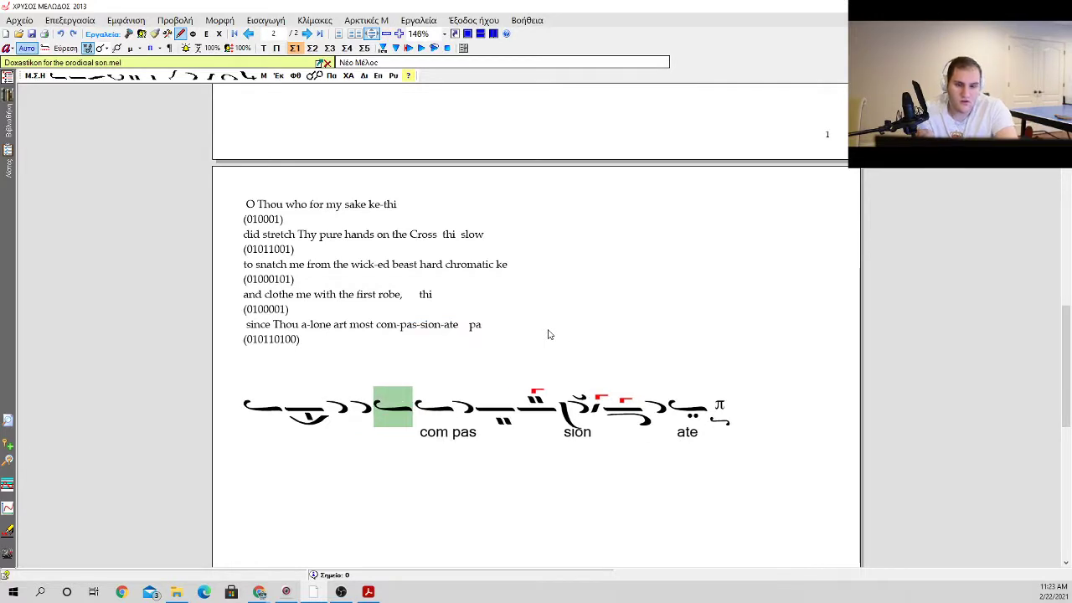
Step: Add two isons, place a klasma above the second one, and follow it with kentimata
{"action": "key", "text": "i"}
{"action": "key", "text": "i"}
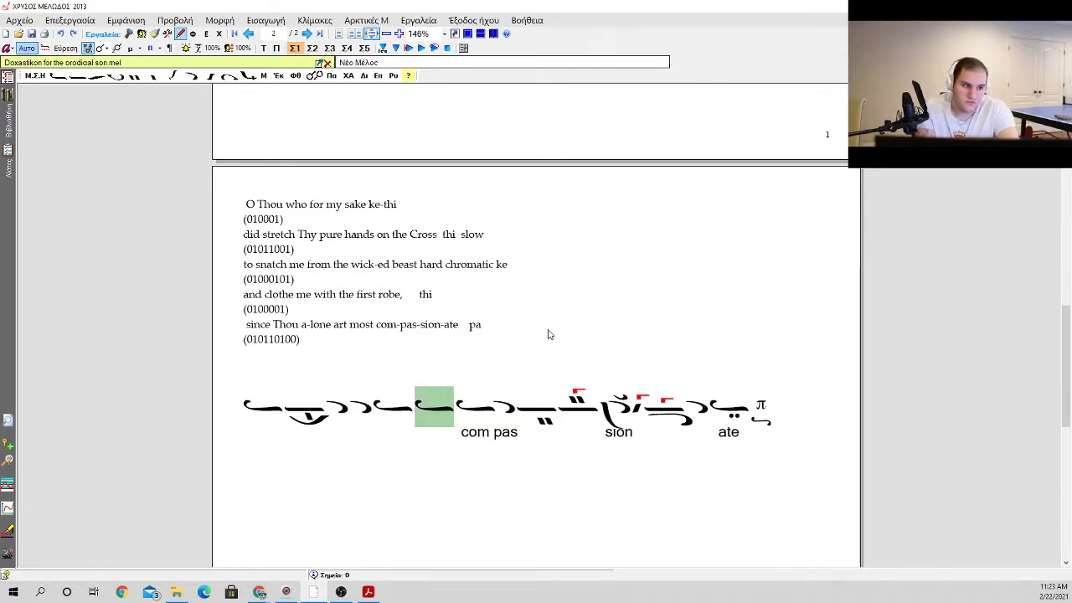
{"action": "key", "text": "k"}
{"action": "key", "text": "1"}
{"action": "key", "text": "v"}
{"action": "key", "text": "k"}
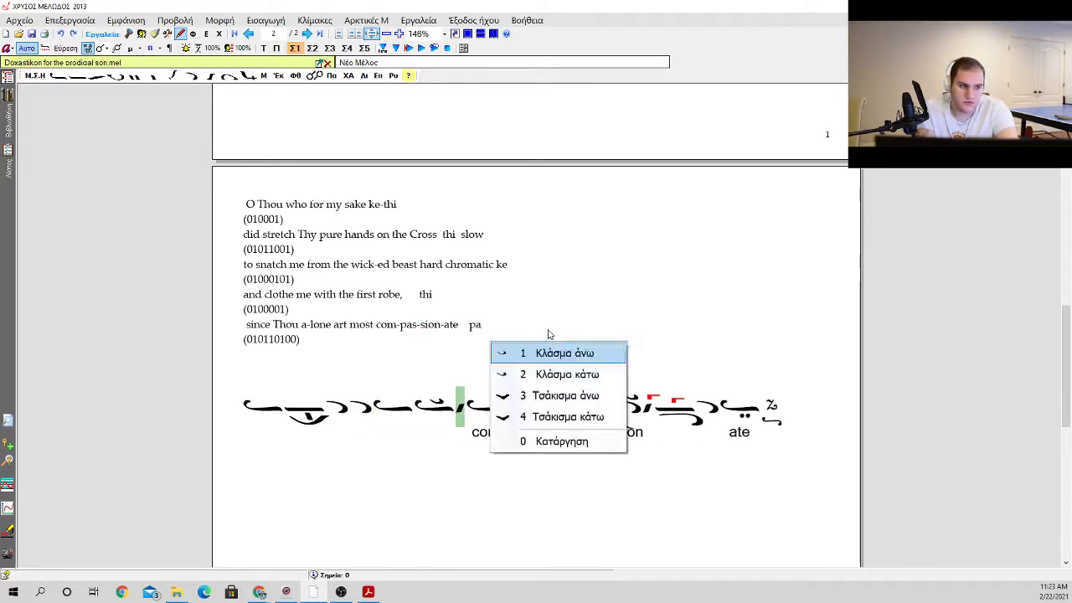
{"action": "key", "text": "1"}
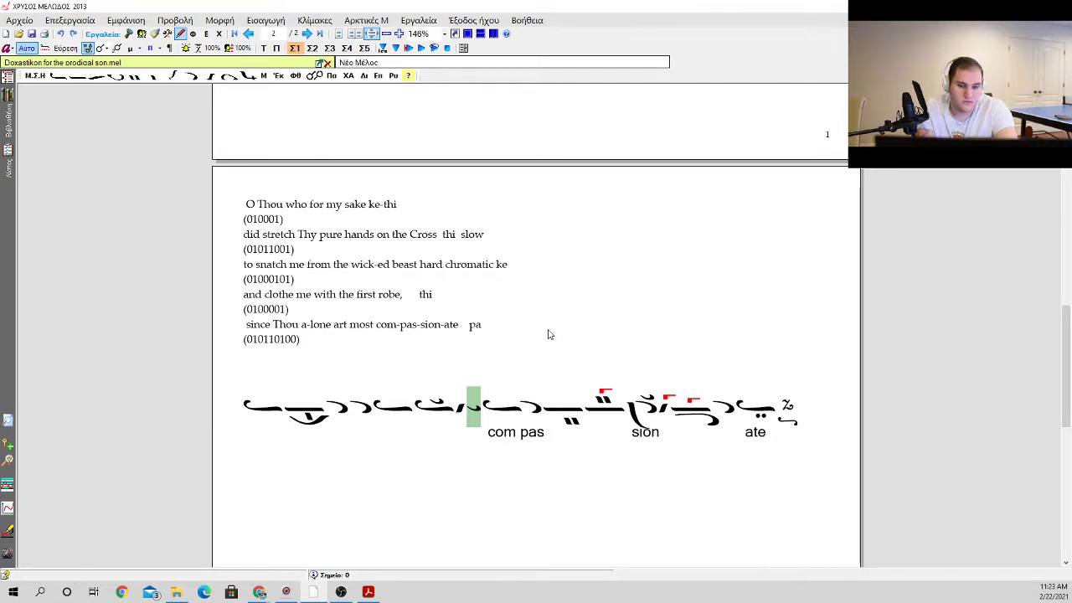
{"action": "key", "text": "BackSpace"}
Step: Place a gorgon on the kentimata after the klasma ison and follow them with an apostrophos
{"action": "key", "text": "g"}
{"action": "key", "text": "1"}
{"action": "key", "text": "a"}
{"action": "key", "text": "1"}
Step: Delete the old ison over "com" and write "com" under the newly added apostrophos instead
{"action": "key", "text": "Right"}
{"action": "key", "text": "Down"}
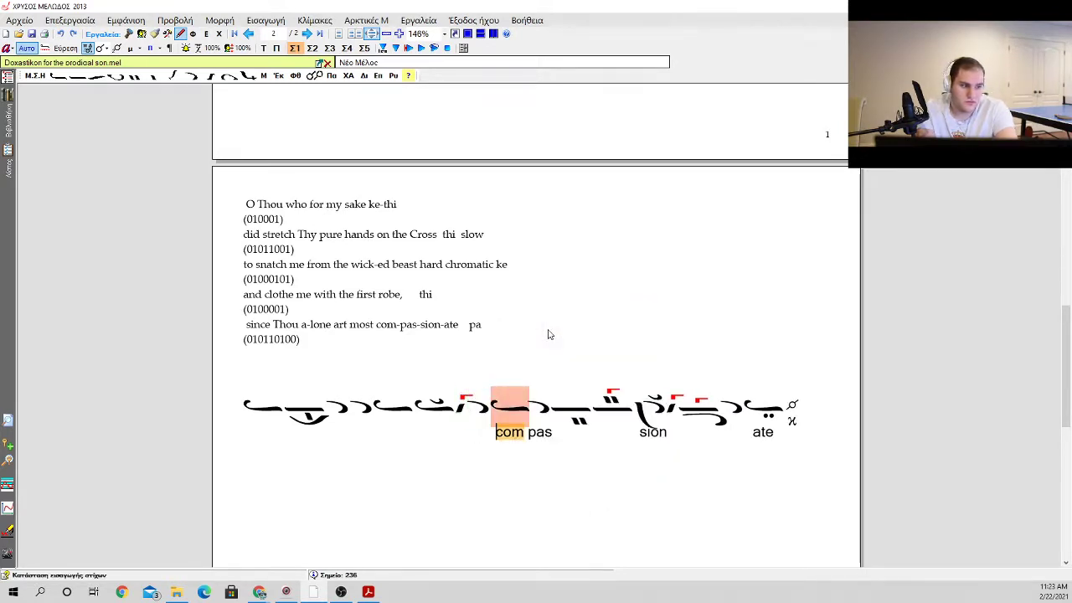
{"action": "key", "text": "Up"}
{"action": "key", "text": "BackSpace"}
{"action": "key", "text": "Down"}
{"action": "type", "text": "com"}
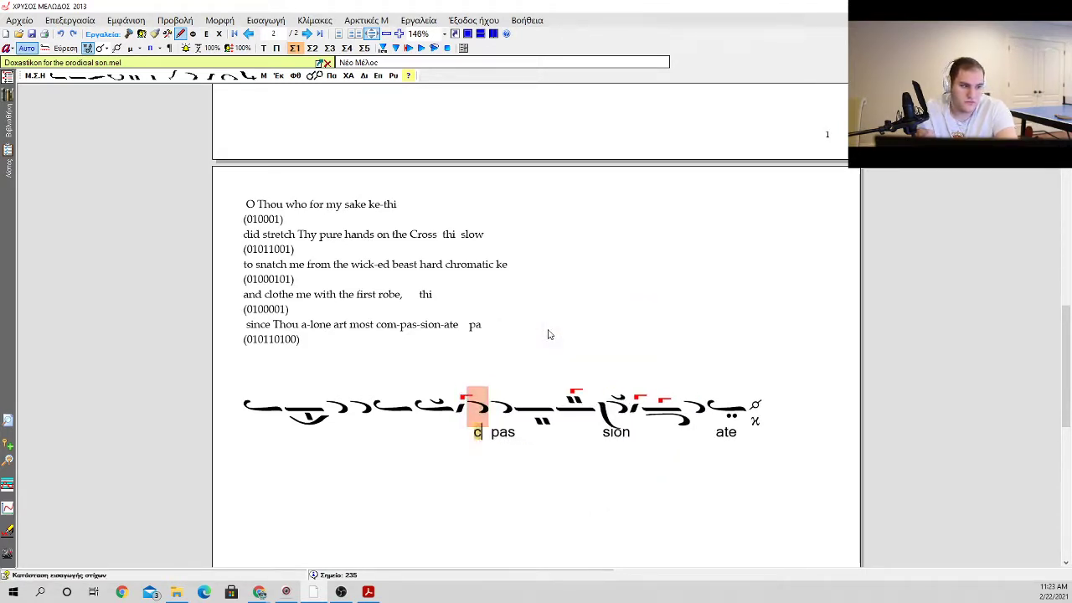
Step: Write "since" under the opening ison and "Thou" under the oligon with the kentima
{"action": "key", "text": "Left"}
{"action": "key", "text": "Left"}
{"action": "key", "text": "Left"}
{"action": "key", "text": "Left"}
{"action": "key", "text": "Left"}
{"action": "key", "text": "Left"}
{"action": "key", "text": "Left"}
{"action": "key", "text": "Left"}
{"action": "key", "text": "Left"}
{"action": "key", "text": "Left"}
{"action": "key", "text": "Left"}
{"action": "key", "text": "Right"}
{"action": "key", "text": "Right"}
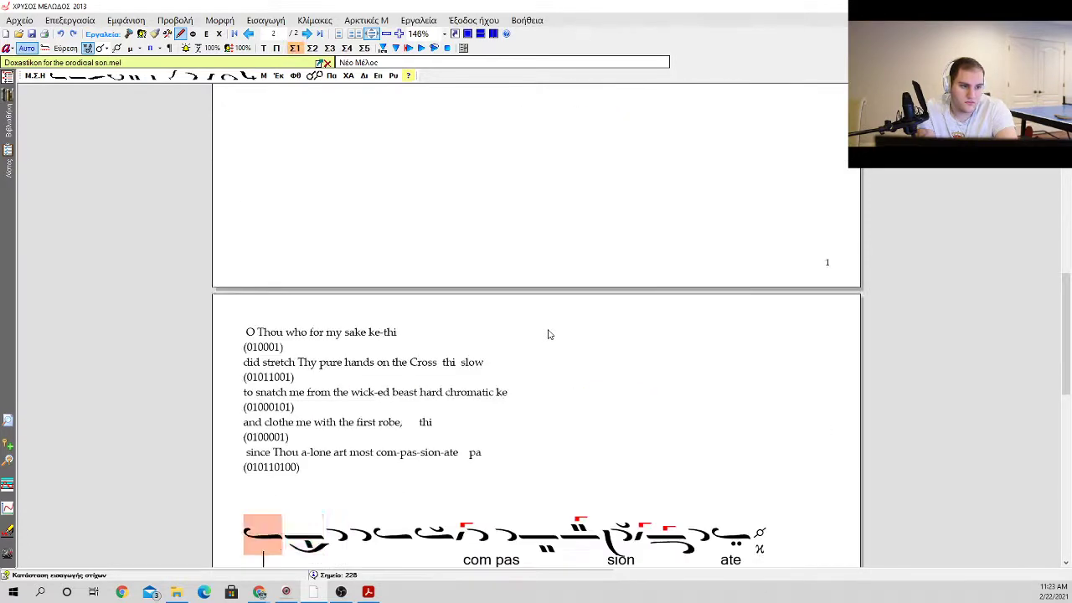
{"action": "key", "text": "Left"}
{"action": "type", "text": "since"}
{"action": "key", "text": "space"}
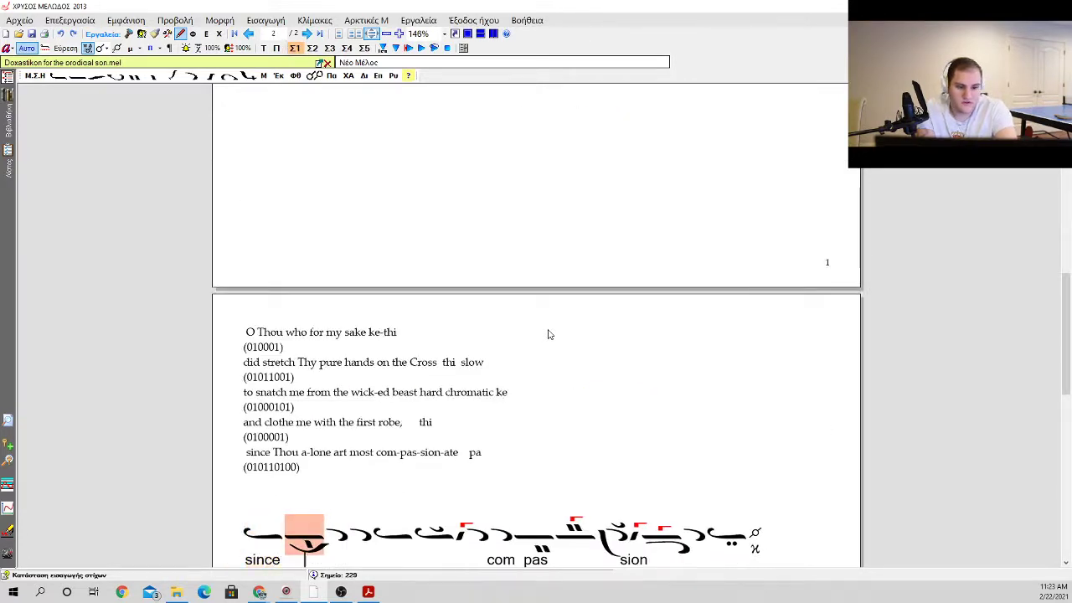
{"action": "scroll", "coordinate": [545, 333], "scroll_direction": "down", "scroll_amount": 3}
{"action": "type", "text": "thoug"}
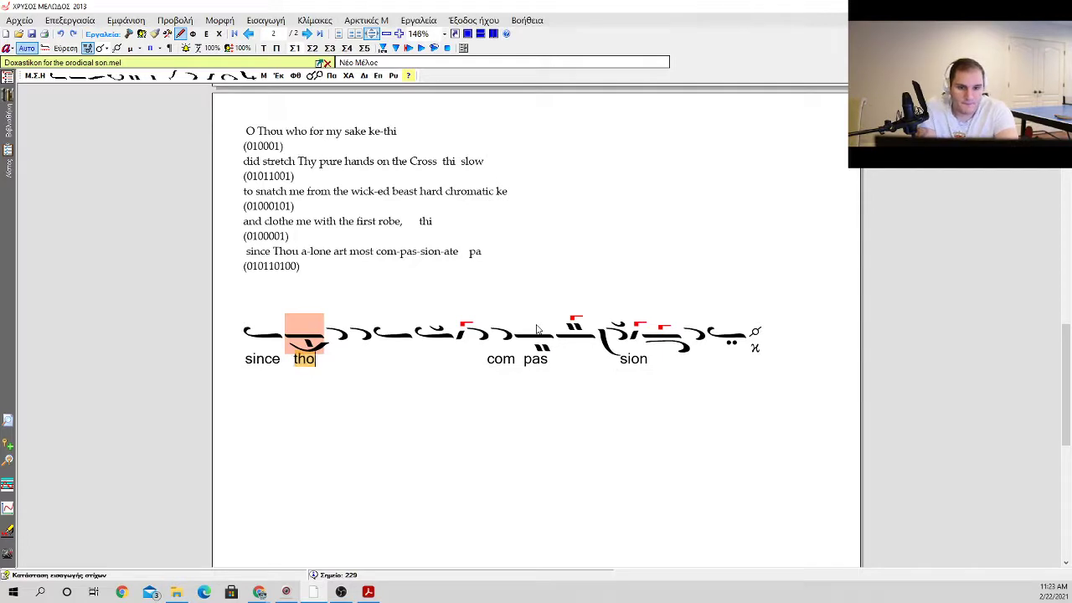
{"action": "key", "text": "BackSpace"}
{"action": "key", "text": "BackSpace"}
{"action": "key", "text": "BackSpace"}
{"action": "key", "text": "BackSpace"}
{"action": "key", "text": "BackSpace"}
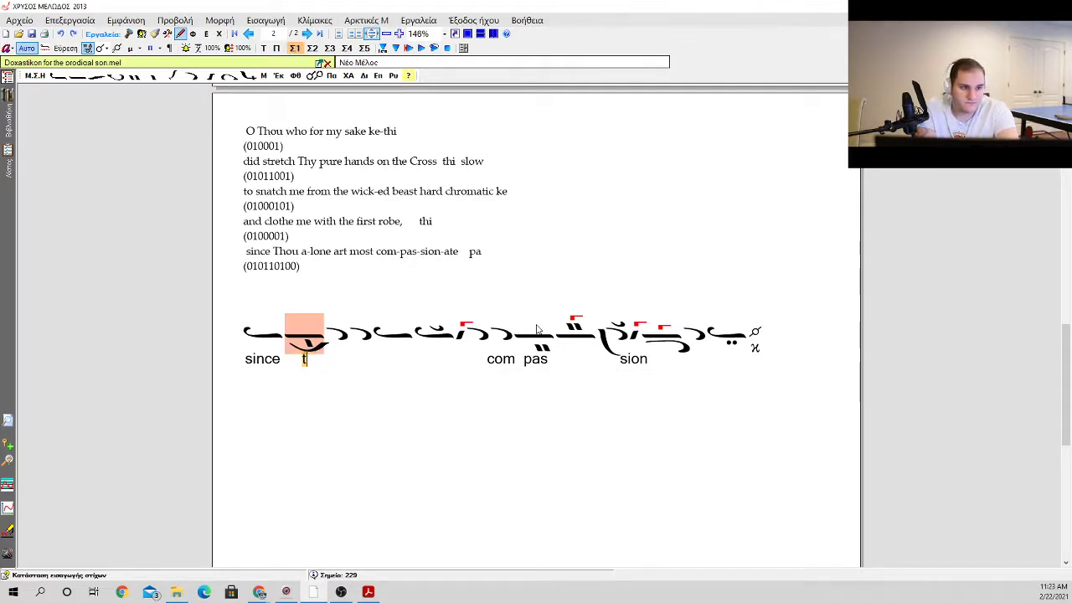
{"action": "type", "text": "Thou"}
{"action": "key", "text": "space"}
Step: Write the syllables "a" and "lone" under the two consecutive apostrophoi after "Thou"
{"action": "type", "text": "a"}
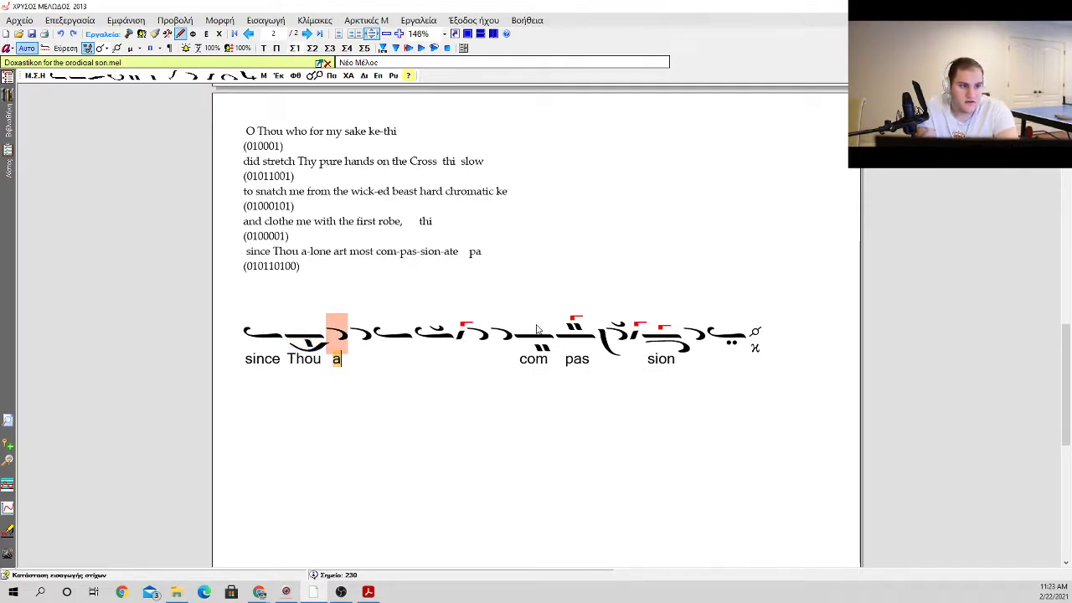
{"action": "key", "text": "space"}
{"action": "type", "text": "long"}
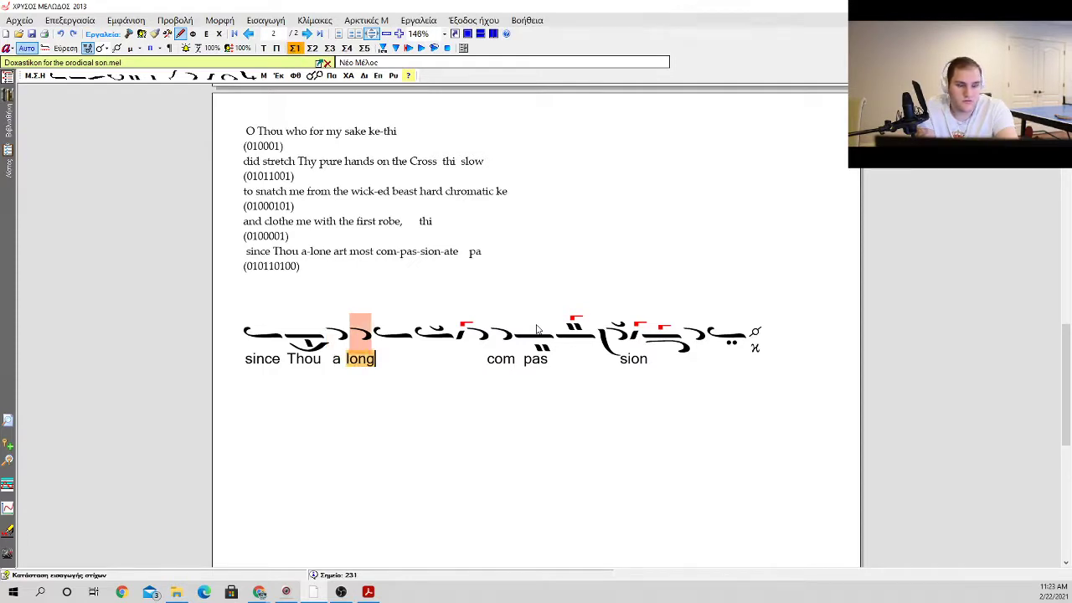
{"action": "key", "text": "BackSpace"}
{"action": "type", "text": "e"}
{"action": "key", "text": "space"}
Step: Write "art" and "most" under the next two isons and shift the remaining syllables back so "com" sits under the following apostrophos
{"action": "type", "text": "ary"}
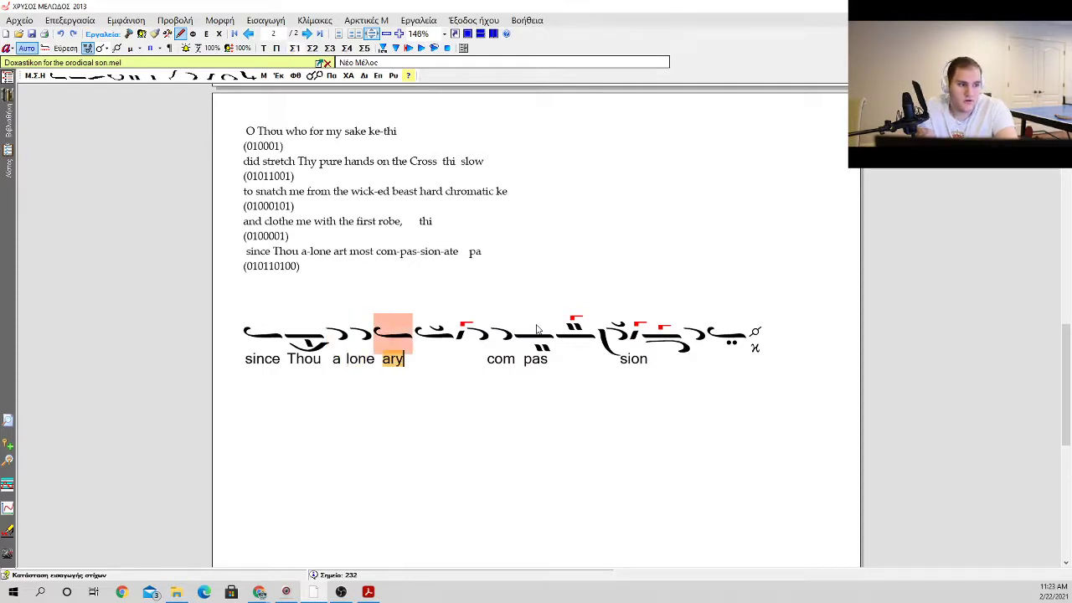
{"action": "key", "text": "BackSpace"}
{"action": "type", "text": "t"}
{"action": "key", "text": "space"}
{"action": "type", "text": "most0"}
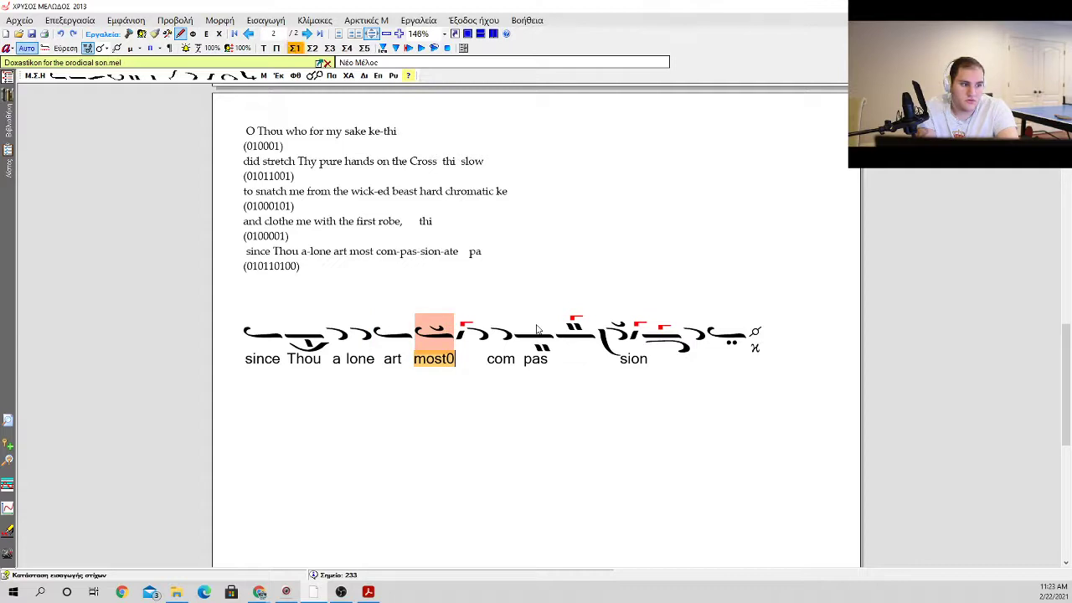
{"action": "key", "text": "BackSpace"}
{"action": "key", "text": "space"}
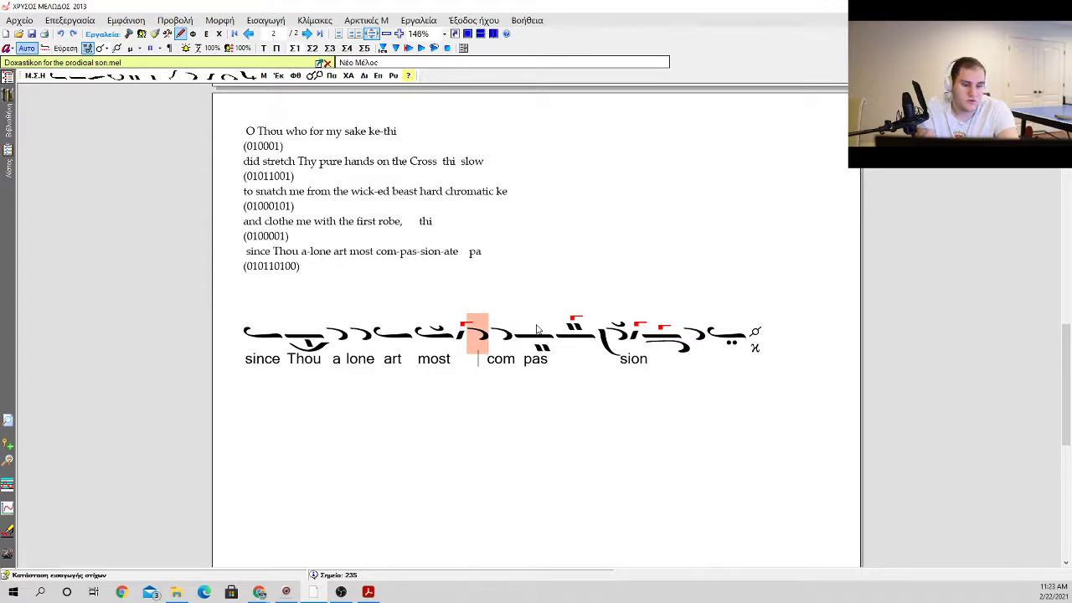
{"action": "key", "text": "Delete"}
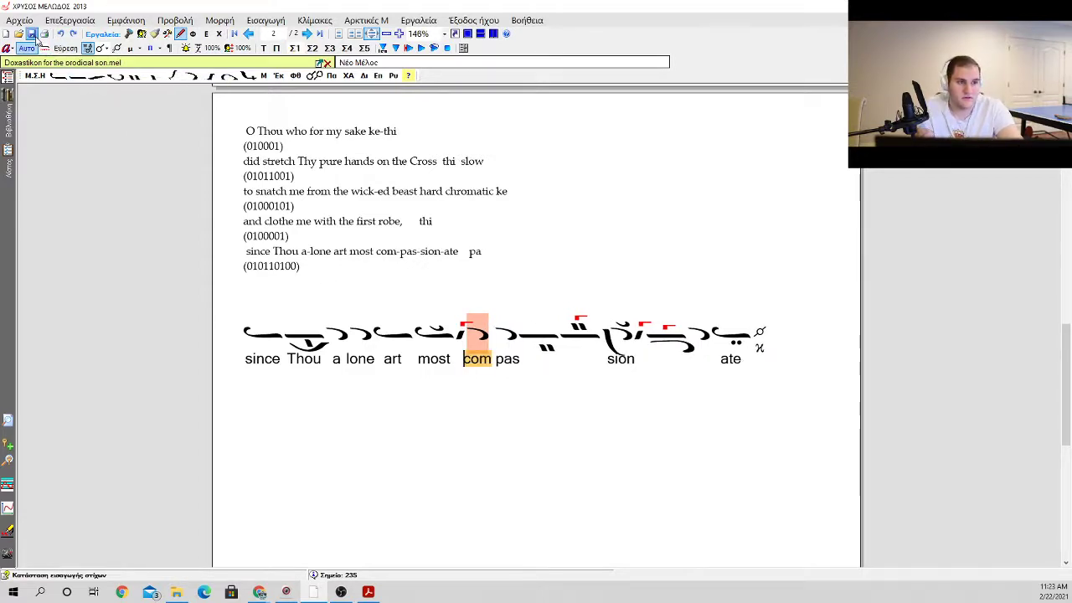
Step: Delete the prayer line "since Thou a-lone art most com-pas-sion-ate pa" together with its (010110100) code from the text block
{"action": "left_click", "coordinate": [566, 280]}
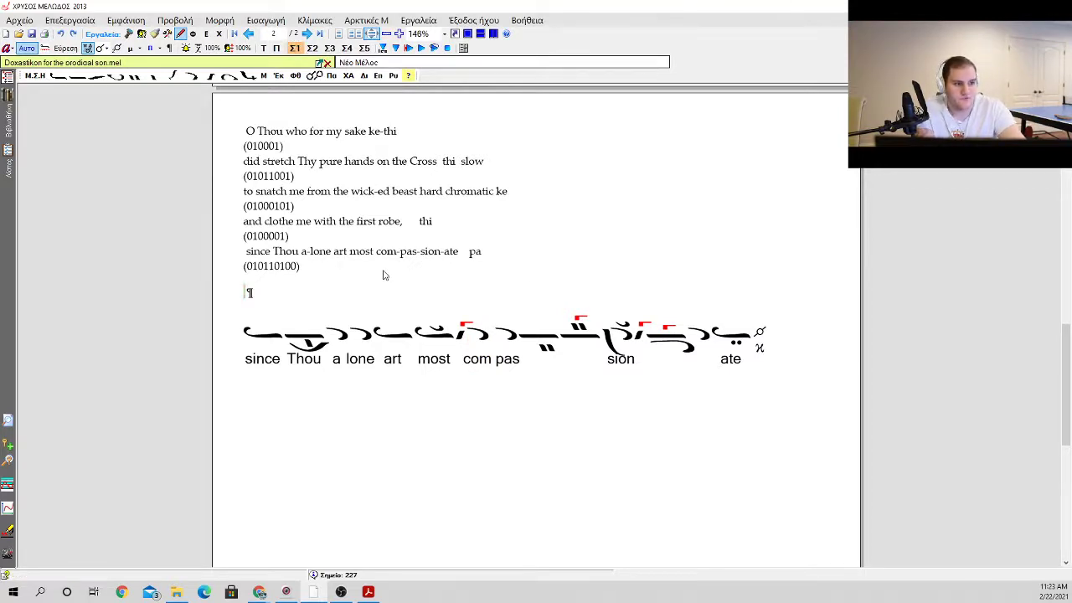
{"action": "left_click", "coordinate": [355, 238]}
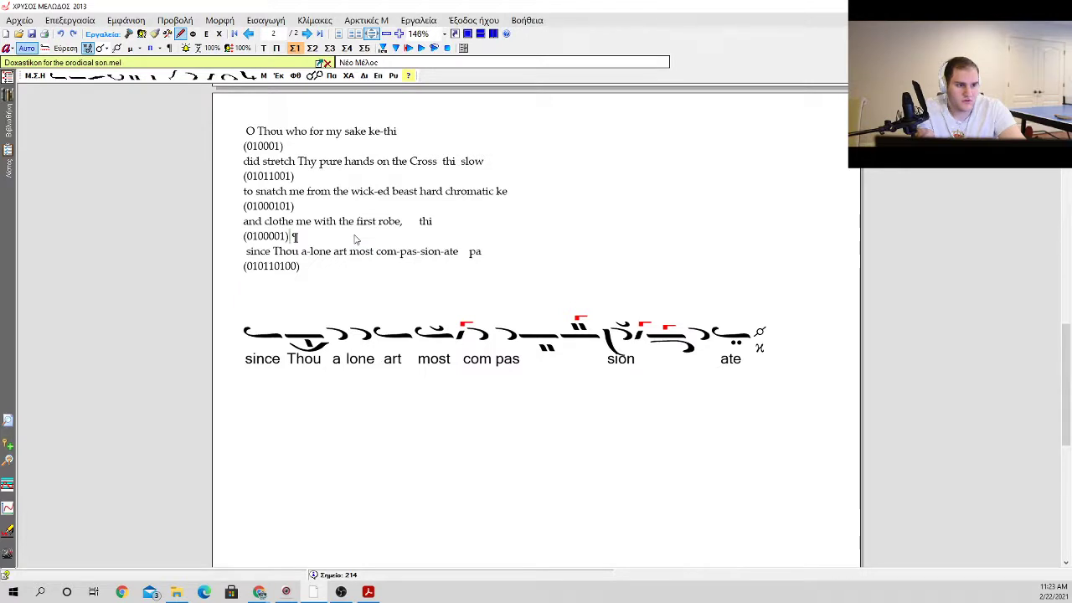
{"action": "left_click", "coordinate": [443, 226]}
{"action": "left_click_drag", "start_coordinate": [303, 266], "coordinate": [246, 253]}
{"action": "key", "text": "Delete"}
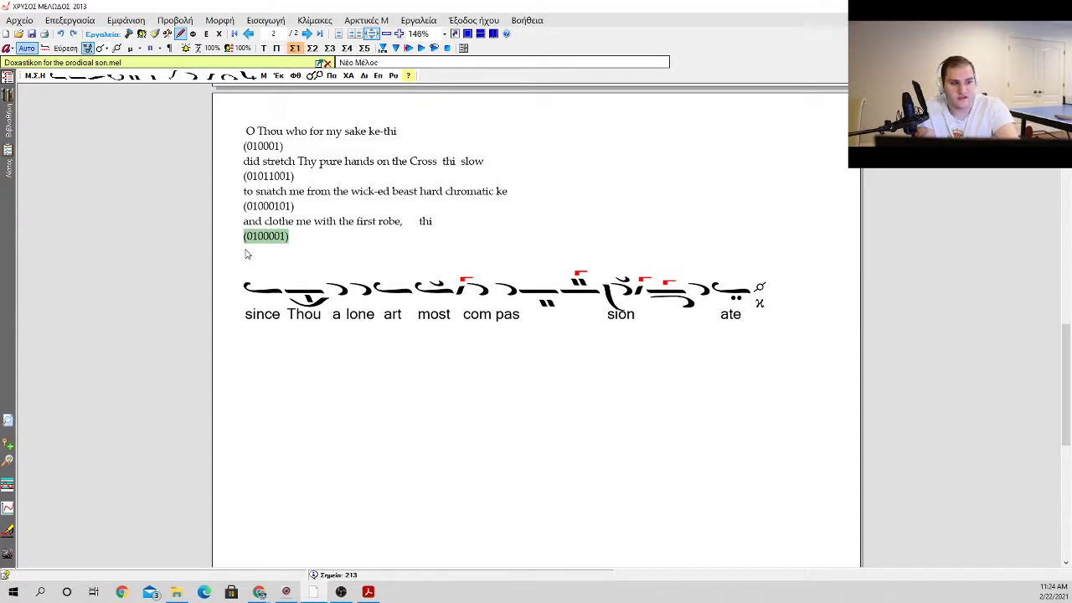
Step: Insert a blank line after the (01011001) code, separating it from the "to snatch me from the wick-ed beast" line
{"action": "double_click", "coordinate": [402, 163]}
{"action": "left_click", "coordinate": [443, 176]}
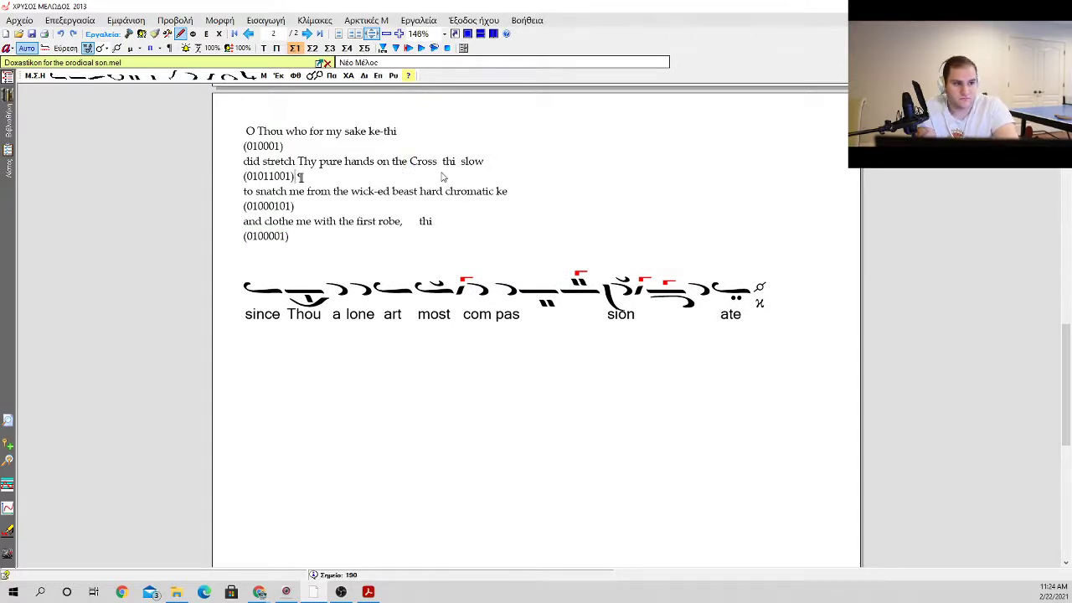
{"action": "key", "text": "Return"}
Step: Add blank lines between the (0100001) code and the neume phrase, and place the insertion point on one of them
{"action": "key", "text": "Down"}
{"action": "key", "text": "Down"}
{"action": "key", "text": "Down"}
{"action": "key", "text": "Down"}
{"action": "key", "text": "Down"}
{"action": "key", "text": "Down"}
{"action": "key", "text": "Up"}
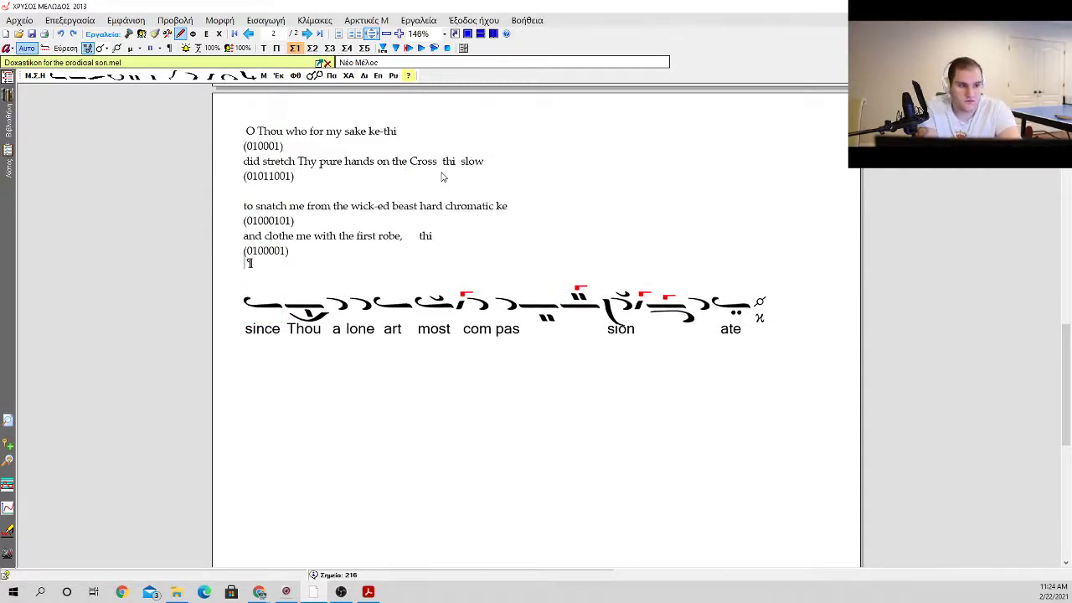
{"action": "key", "text": "Return"}
{"action": "key", "text": "Return"}
{"action": "key", "text": "Return"}
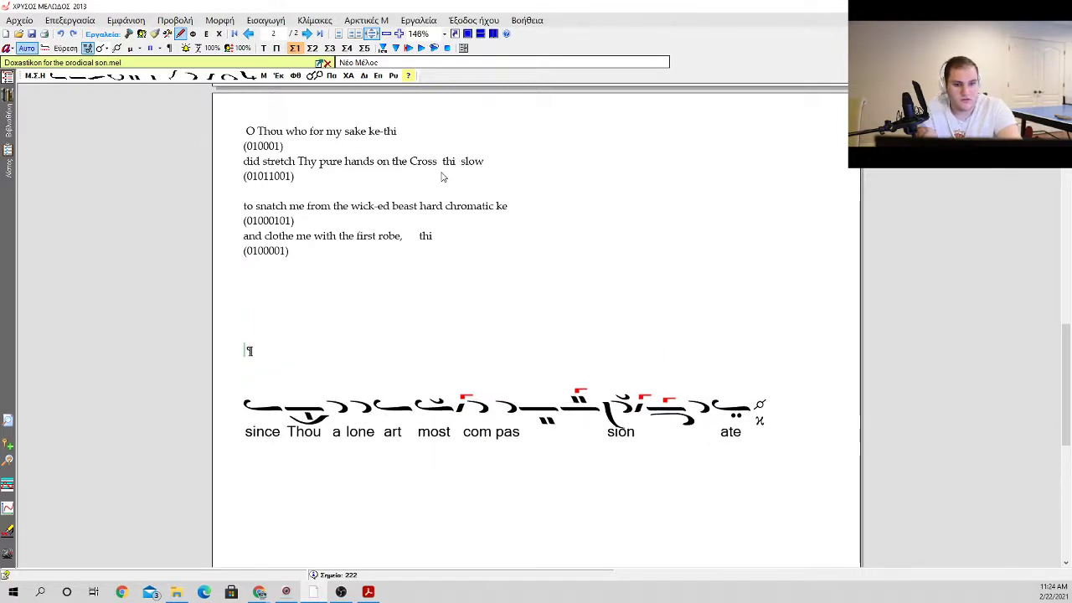
{"action": "left_click_drag", "start_coordinate": [244, 206], "coordinate": [499, 211]}
{"action": "left_click", "coordinate": [244, 321]}
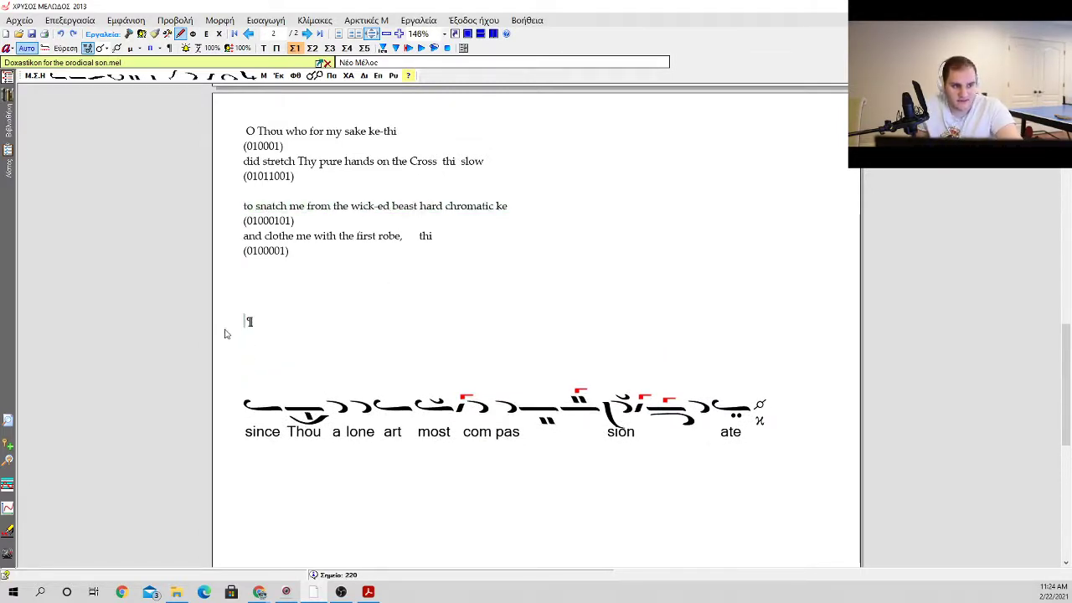
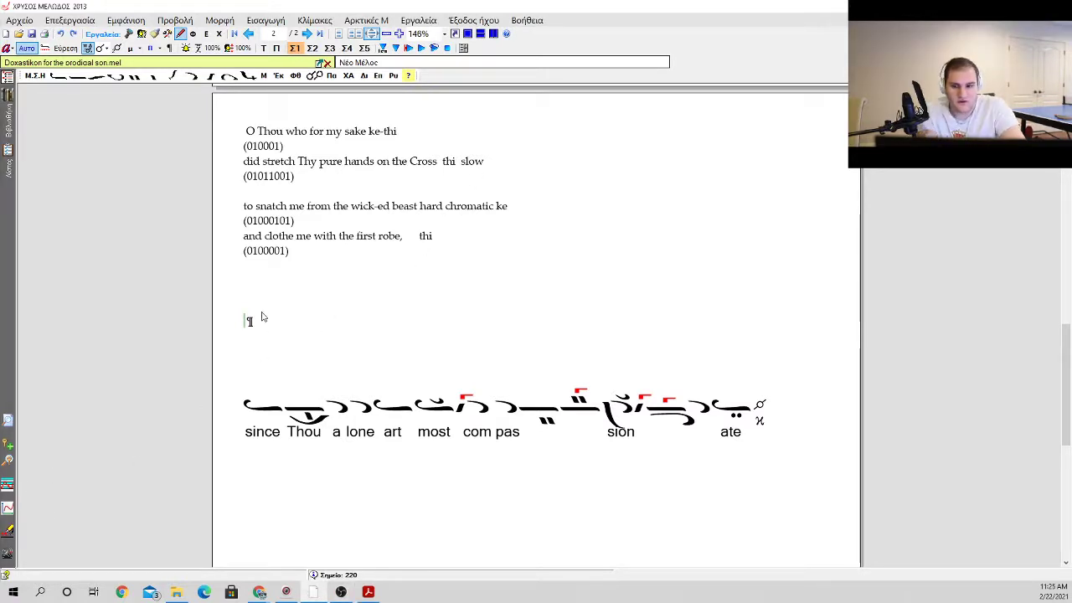
{"action": "right_click", "coordinate": [261, 317]}
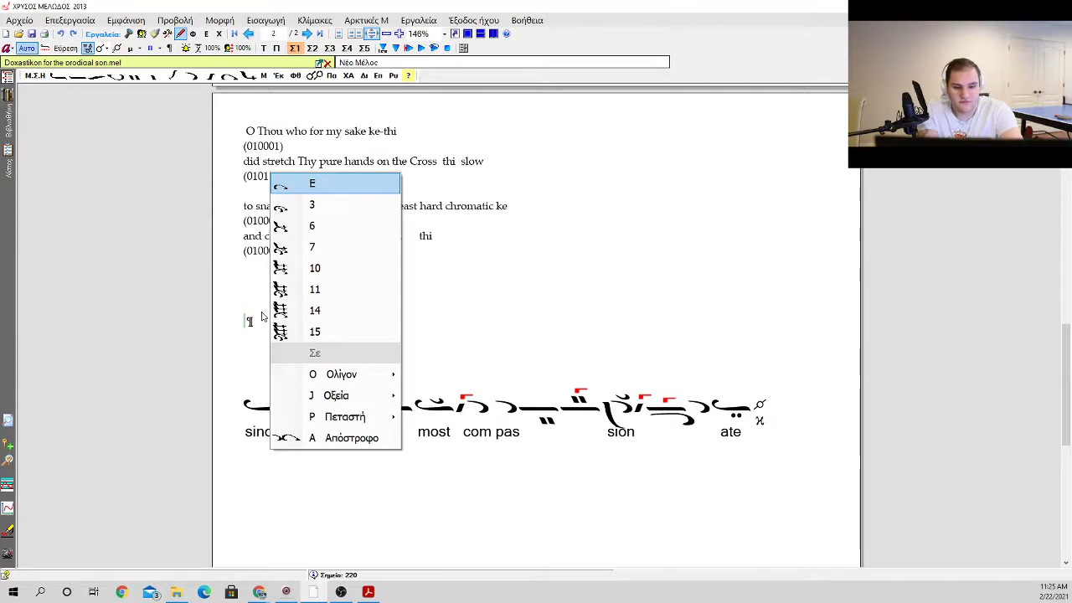
{"action": "key", "text": "Escape"}
{"action": "key", "text": "i"}
{"action": "key", "text": "Escape"}
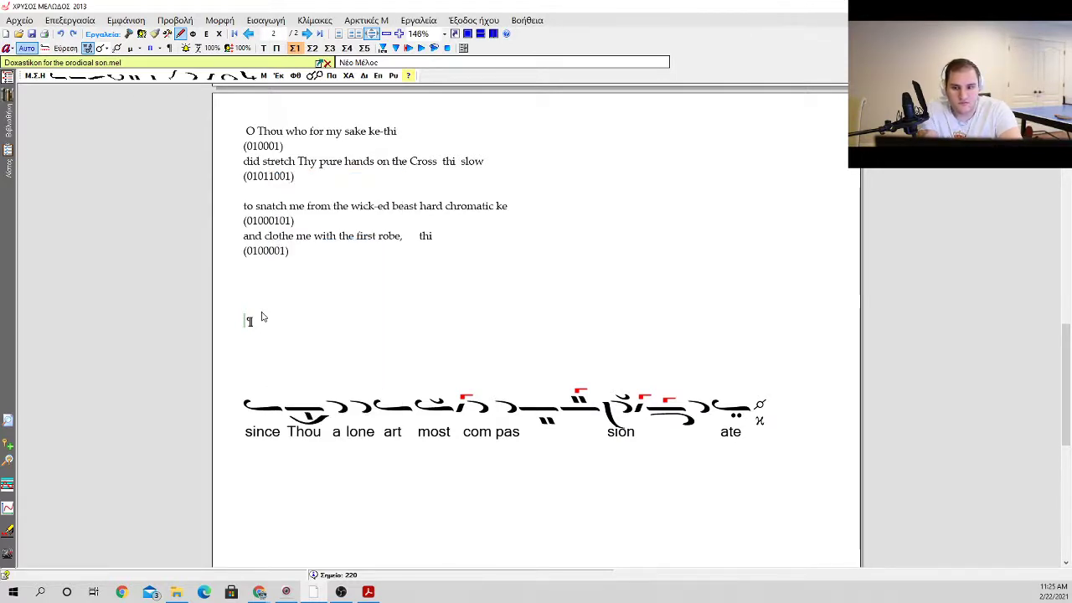
Step: Start a new neume phrase on the blank line with three isons followed by an apostrophos
{"action": "key", "text": "i"}
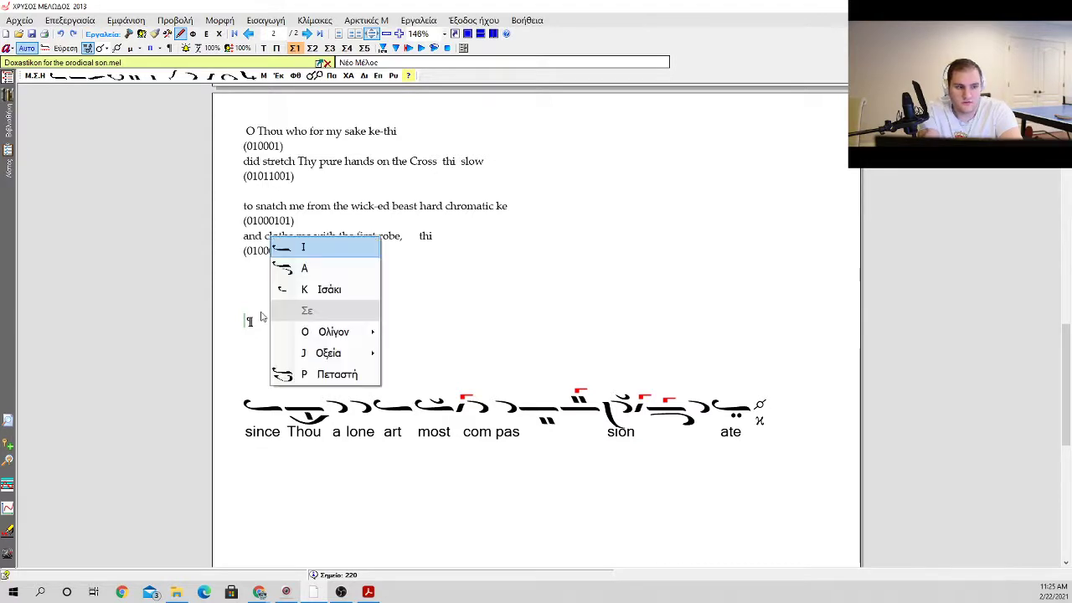
{"action": "key", "text": "i"}
{"action": "key", "text": "i"}
{"action": "key", "text": "i"}
{"action": "key", "text": "i"}
{"action": "key", "text": "i"}
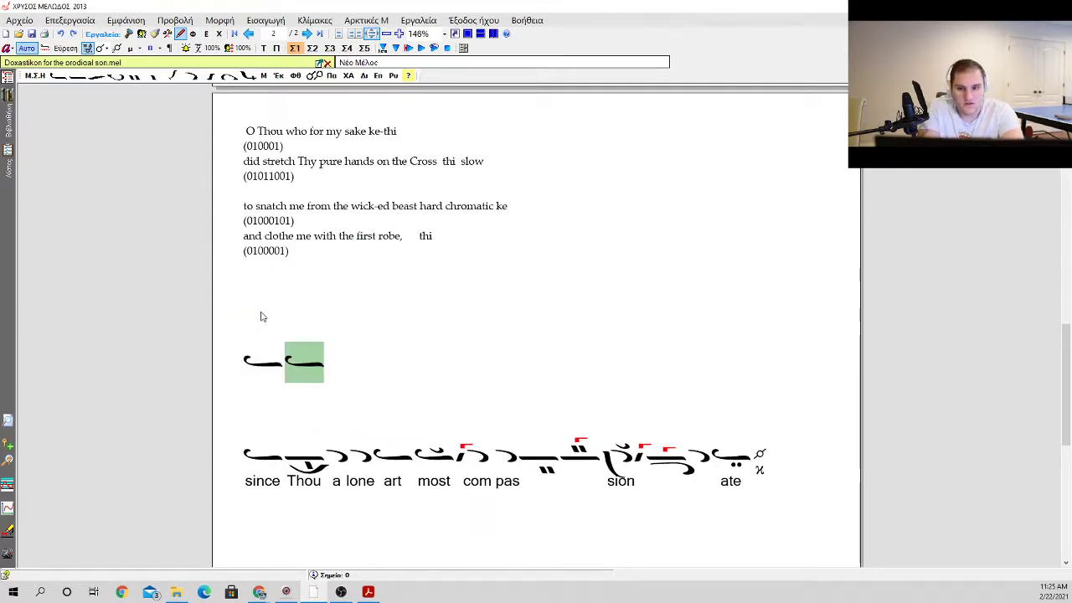
{"action": "key", "text": "a"}
Step: Add an oligon, a second oligon preceded by a vareia, and an apostrophos with a gorgon above
{"action": "key", "text": "a"}
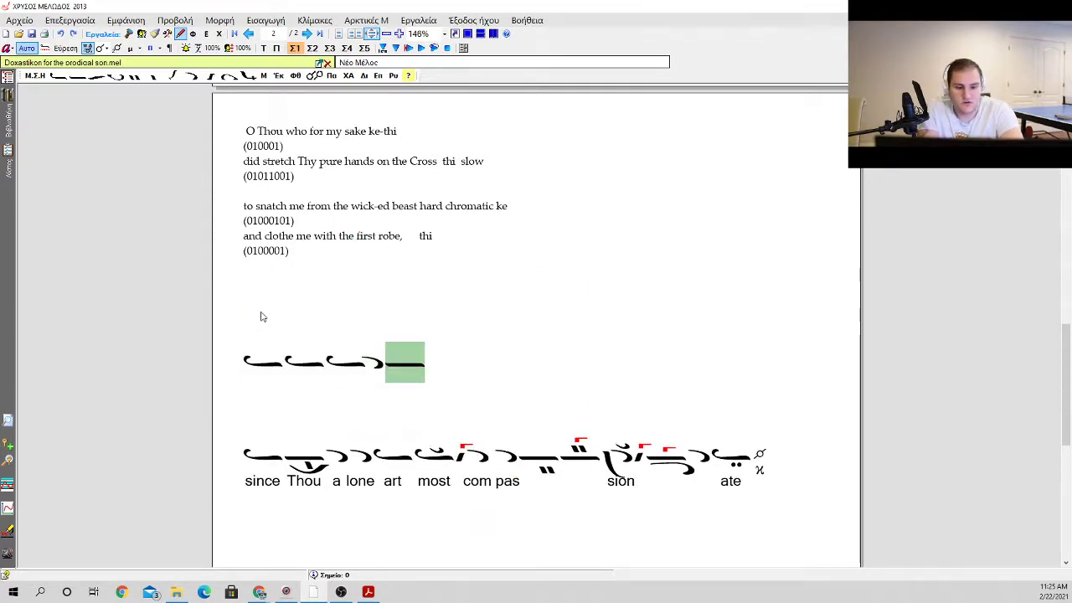
{"action": "key", "text": "o"}
{"action": "key", "text": "o"}
{"action": "key", "text": "v"}
{"action": "key", "text": "a"}
{"action": "key", "text": "a"}
{"action": "key", "text": "k"}
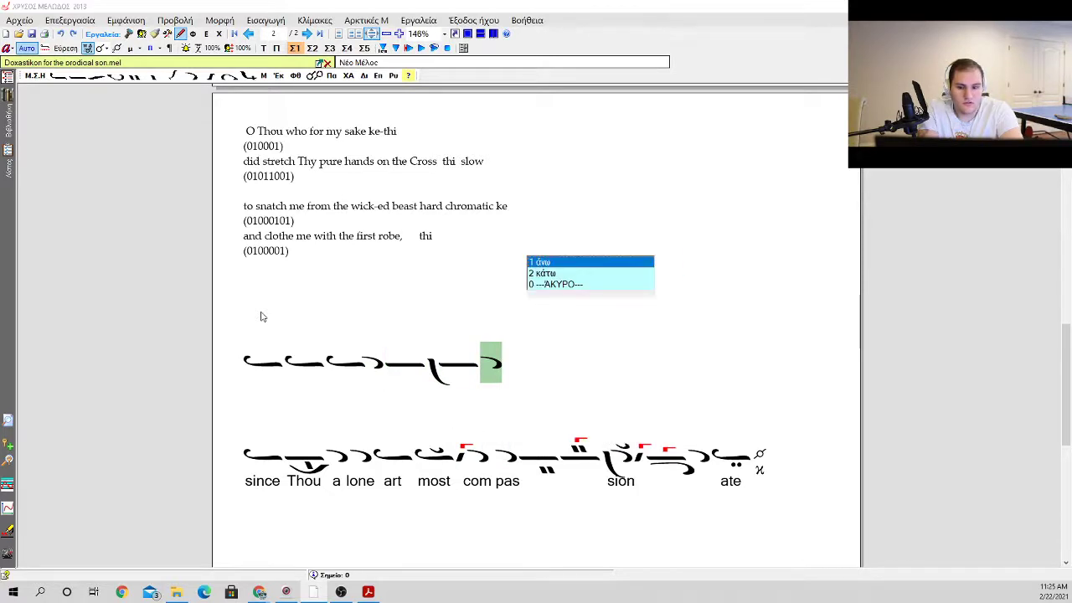
{"action": "key", "text": "1"}
Step: Continue the phrase with a plain oligon and a second oligon carrying a psifiston
{"action": "key", "text": "o"}
{"action": "key", "text": "o"}
{"action": "key", "text": "p"}
{"action": "key", "text": "1"}
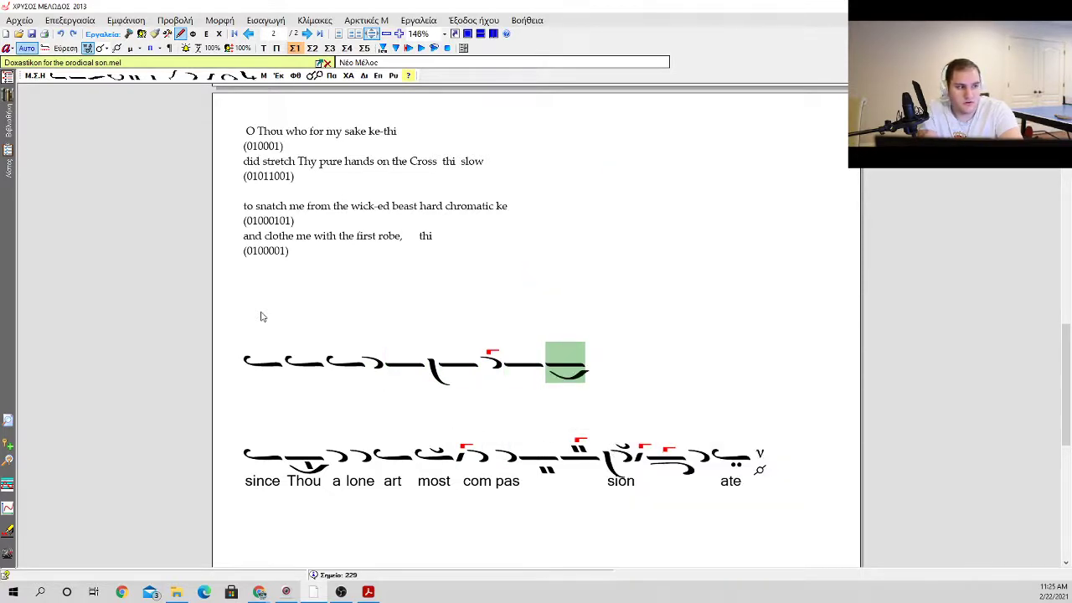
Step: Add three apostrophoi: one plain, one with a klasma, and one with an antikenoma and an apli
{"action": "key", "text": "a"}
{"action": "key", "text": "a"}
{"action": "key", "text": "a"}
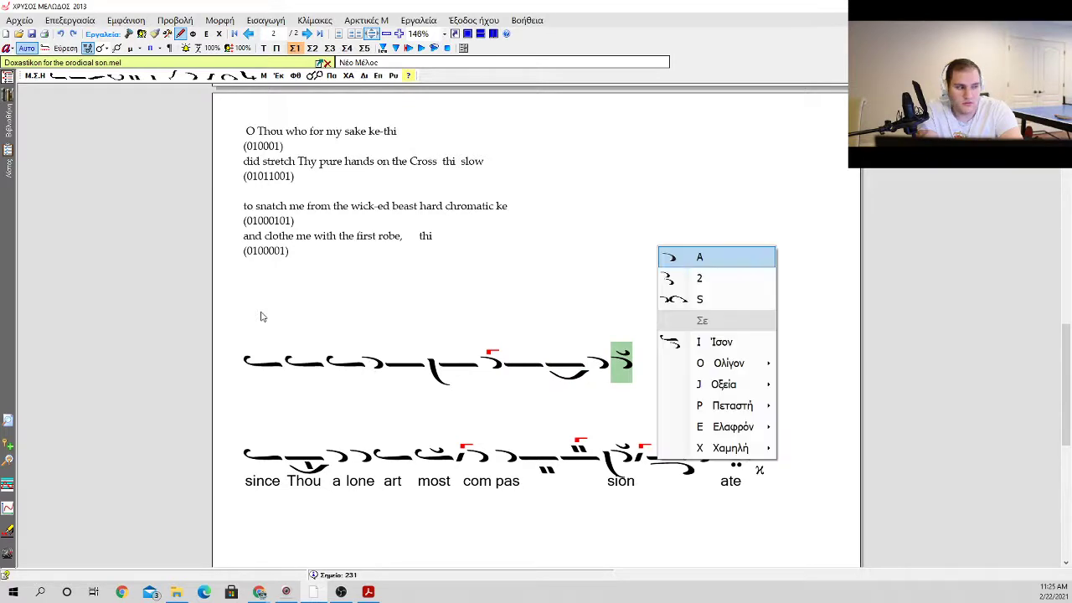
{"action": "key", "text": "a"}
{"action": "key", "text": "p"}
{"action": "key", "text": "9"}
{"action": "key", "text": "."}
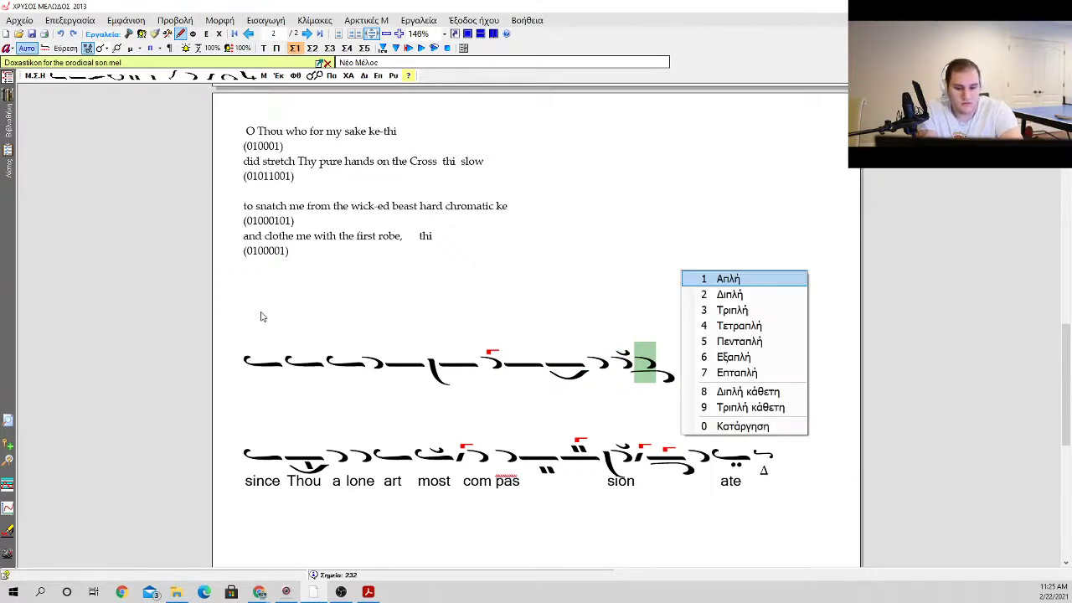
{"action": "key", "text": "1"}
{"action": "key", "text": "a"}
{"action": "key", "text": "a"}
{"action": "key", "text": "g"}
{"action": "key", "text": "1"}
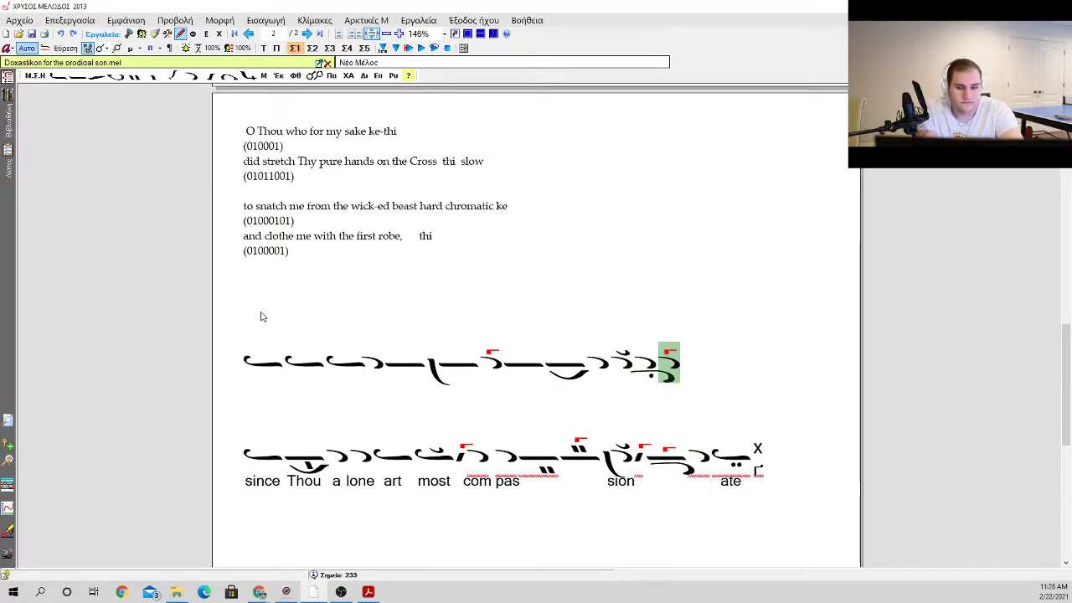
{"action": "key", "text": "BackSpace"}
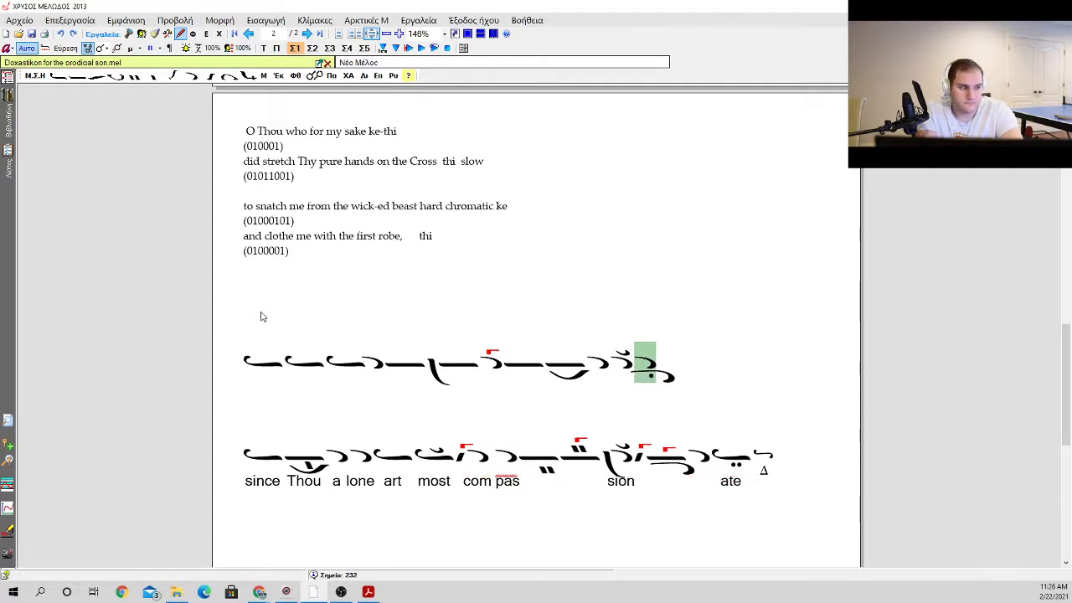
Step: Add an apostrophos with a gorgon above after the antikenoma
{"action": "key", "text": "a"}
{"action": "key", "text": "a"}
{"action": "key", "text": "g"}
{"action": "key", "text": "1"}
Step: Add an oligon with the kentema at its side for an ascent of 2, and give it a klasma
{"action": "key", "text": "o"}
{"action": "key", "text": "Down"}
{"action": "key", "text": "Down"}
{"action": "key", "text": "Down"}
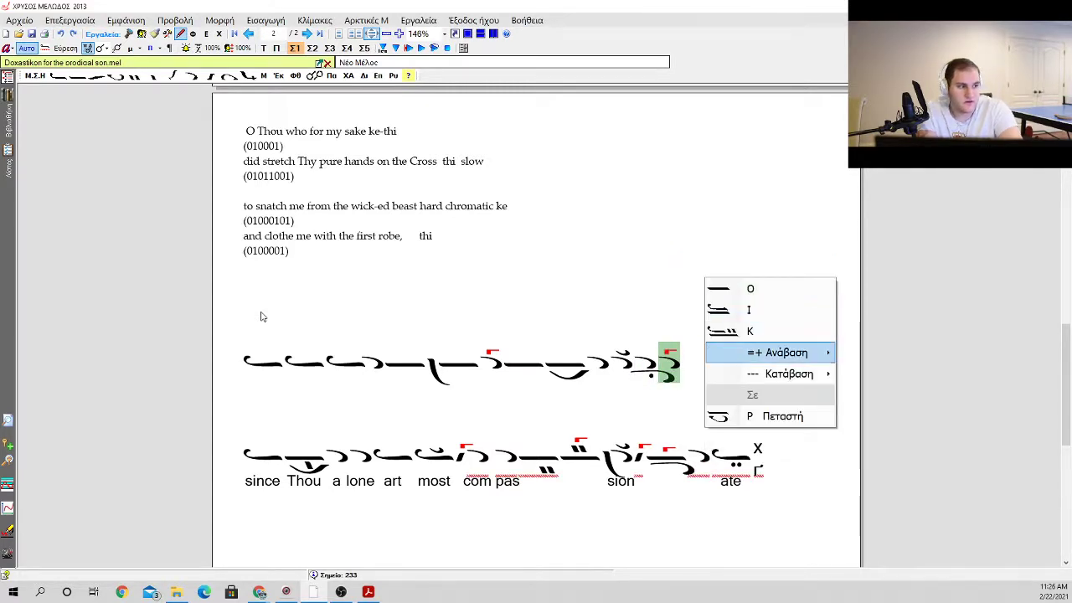
{"action": "key", "text": "Right"}
{"action": "key", "text": "Down"}
{"action": "key", "text": "Down"}
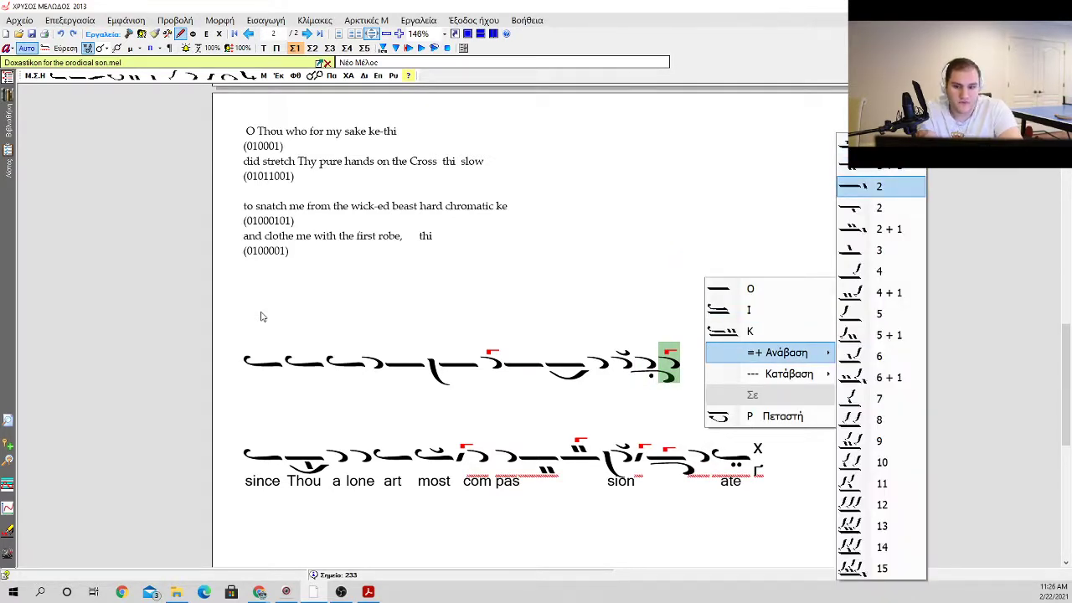
{"action": "key", "text": "Down"}
{"action": "key", "text": "Up"}
{"action": "key", "text": "Return"}
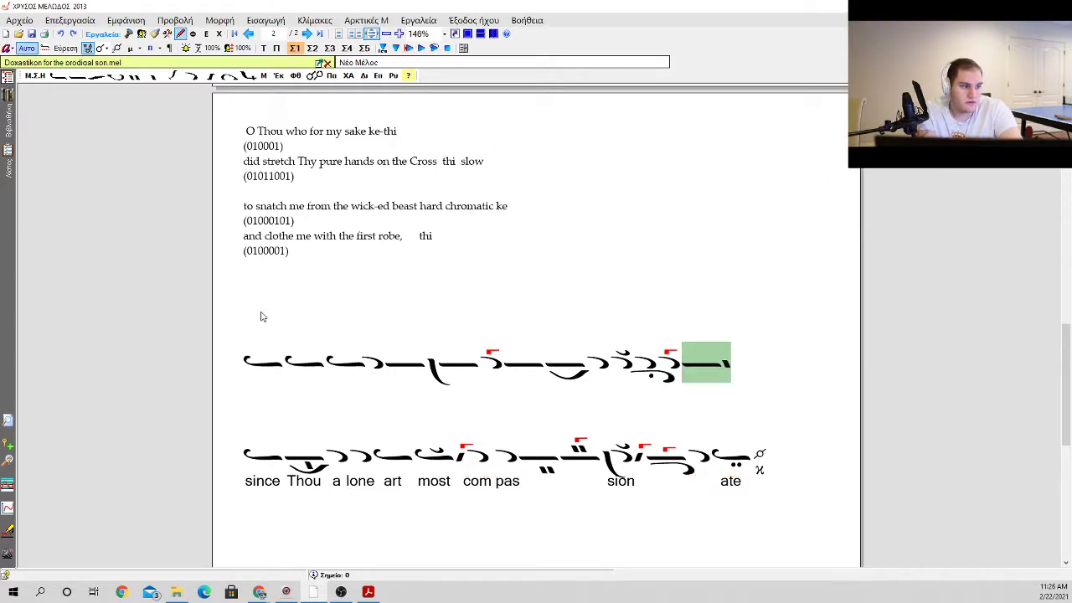
{"action": "key", "text": "k"}
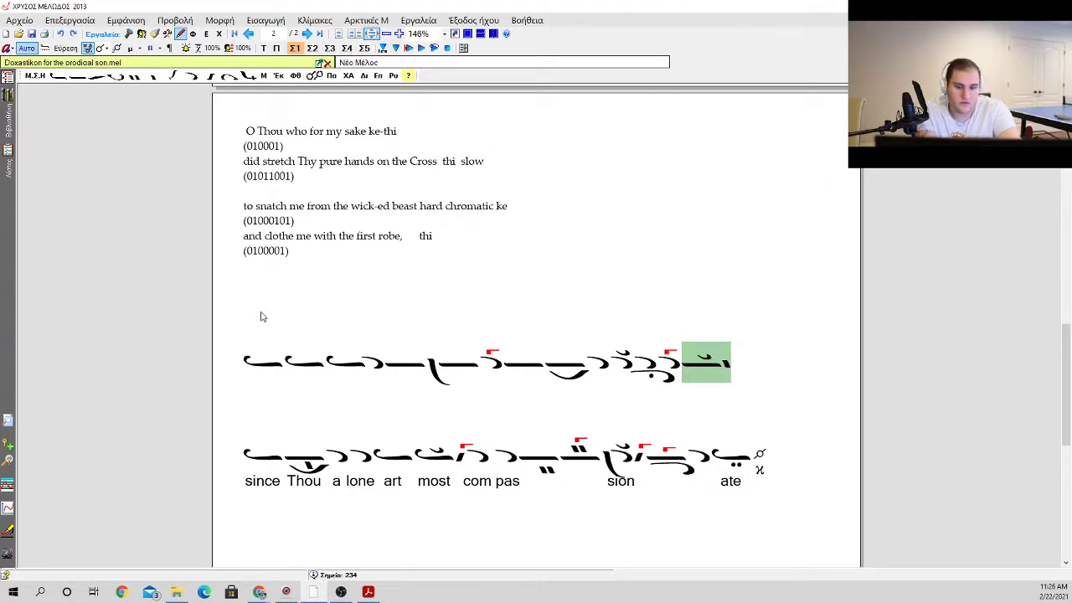
Step: Append two more oligons to the phrase, each carrying a klasma
{"action": "key", "text": "o"}
{"action": "key", "text": "Return"}
{"action": "key", "text": "k"}
{"action": "key", "text": "Return"}
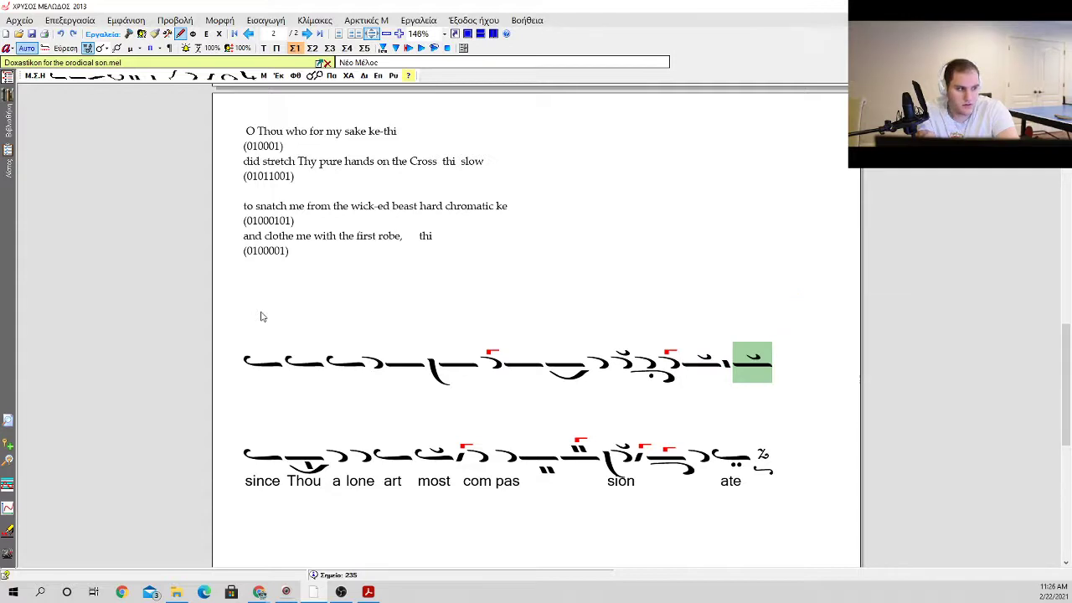
{"action": "key", "text": "o"}
{"action": "key", "text": "Return"}
{"action": "key", "text": "k"}
{"action": "key", "text": "Return"}
Step: Add an oligon with an antikenoma and an apli, followed by an apostrophos with a gorgon
{"action": "key", "text": "o"}
{"action": "key", "text": "Return"}
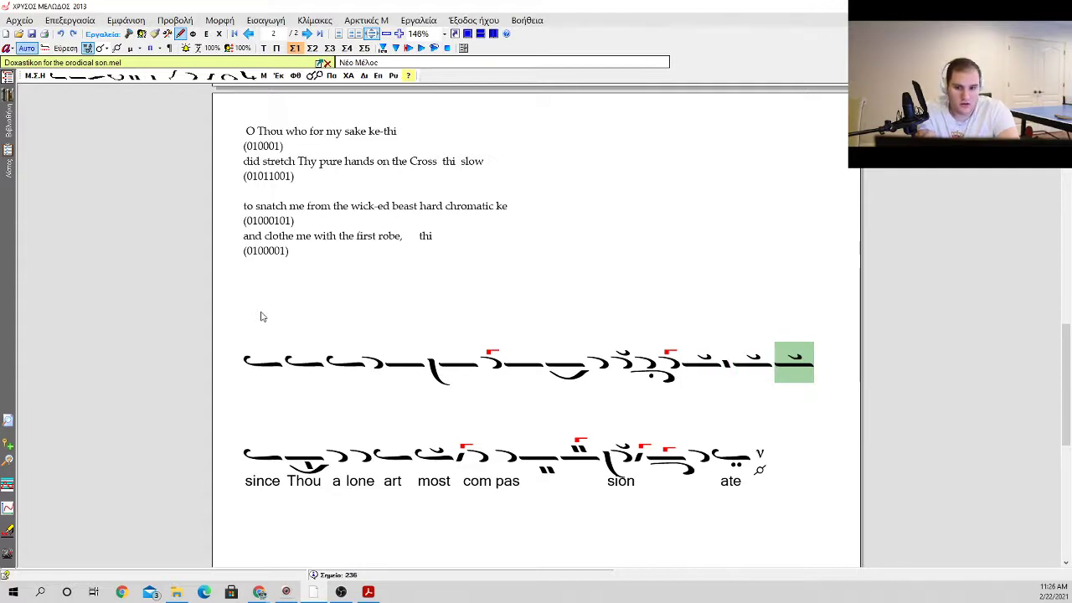
{"action": "key", "text": "a"}
{"action": "key", "text": "Return"}
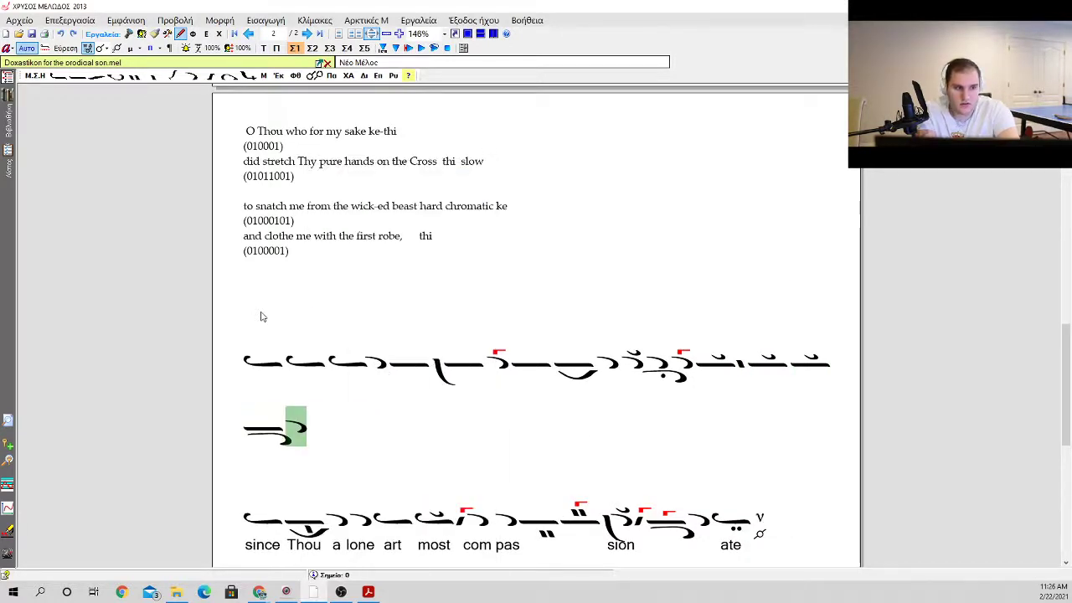
{"action": "key", "text": "g"}
{"action": "key", "text": "Return"}
{"action": "key", "text": "Return"}
{"action": "key", "text": "Left"}
{"action": "key", "text": "period"}
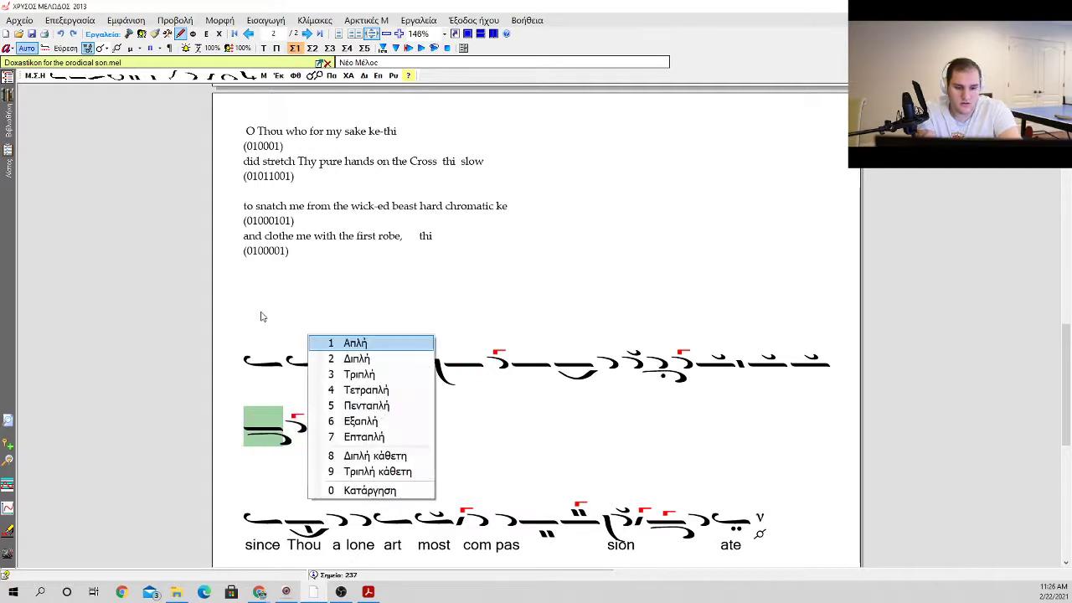
{"action": "key", "text": "Return"}
{"action": "key", "text": "Right"}
Step: Add an oligon with a side kentema for an ascent of 2, followed by two isons
{"action": "key", "text": "o"}
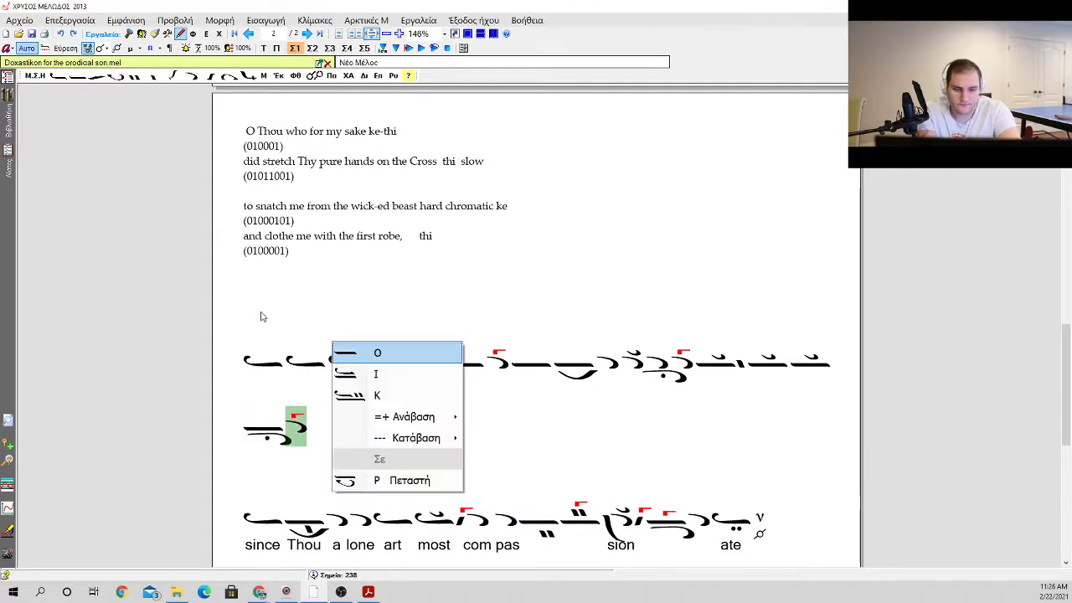
{"action": "key", "text": "equal"}
{"action": "key", "text": "Return"}
{"action": "key", "text": "2"}
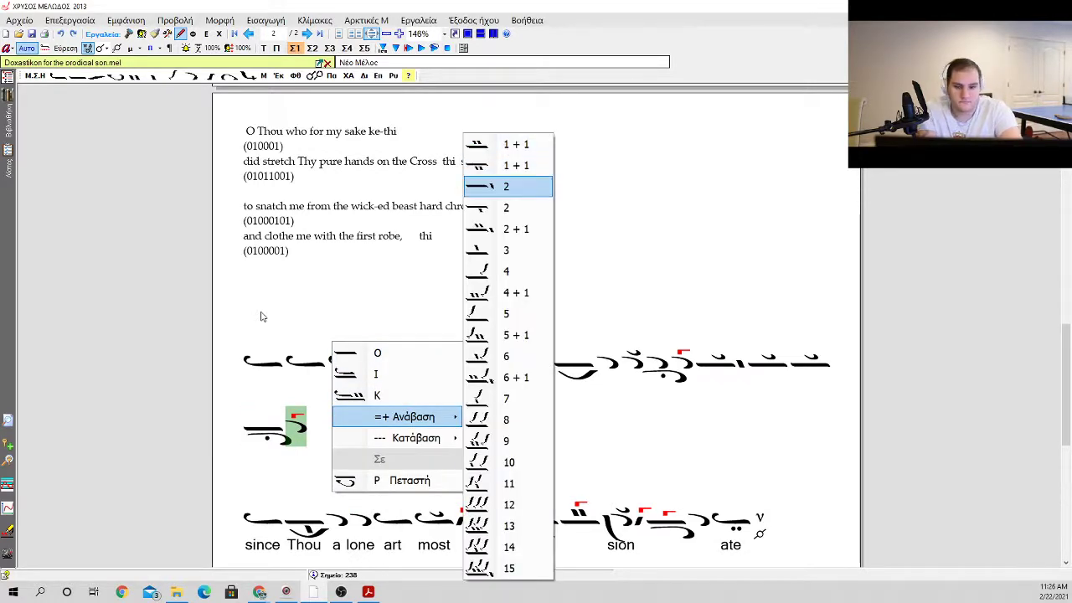
{"action": "key", "text": "Return"}
{"action": "key", "text": "i"}
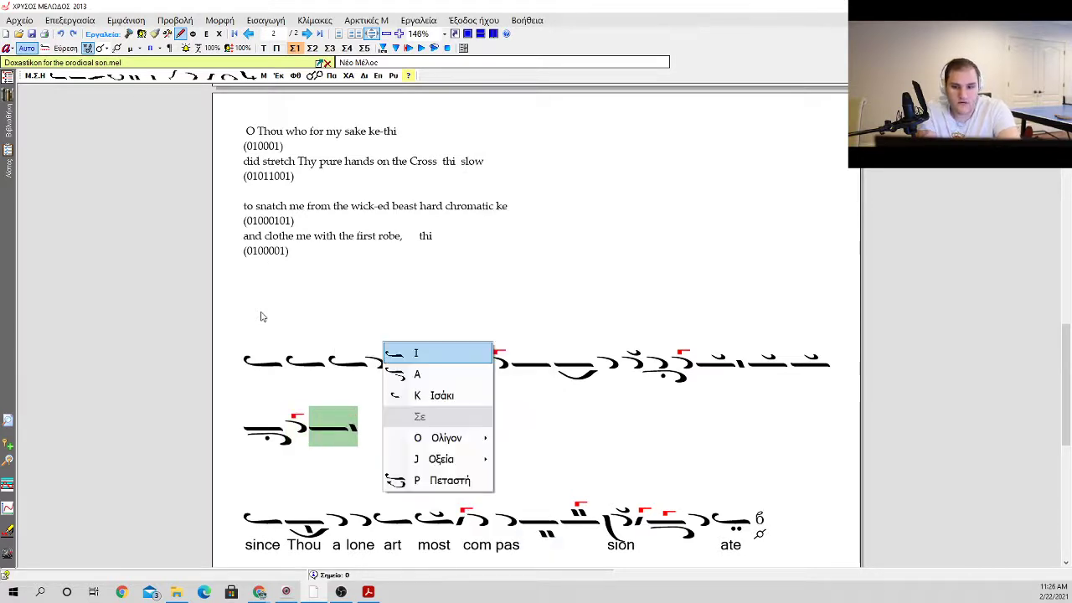
{"action": "key", "text": "Return"}
{"action": "key", "text": "i"}
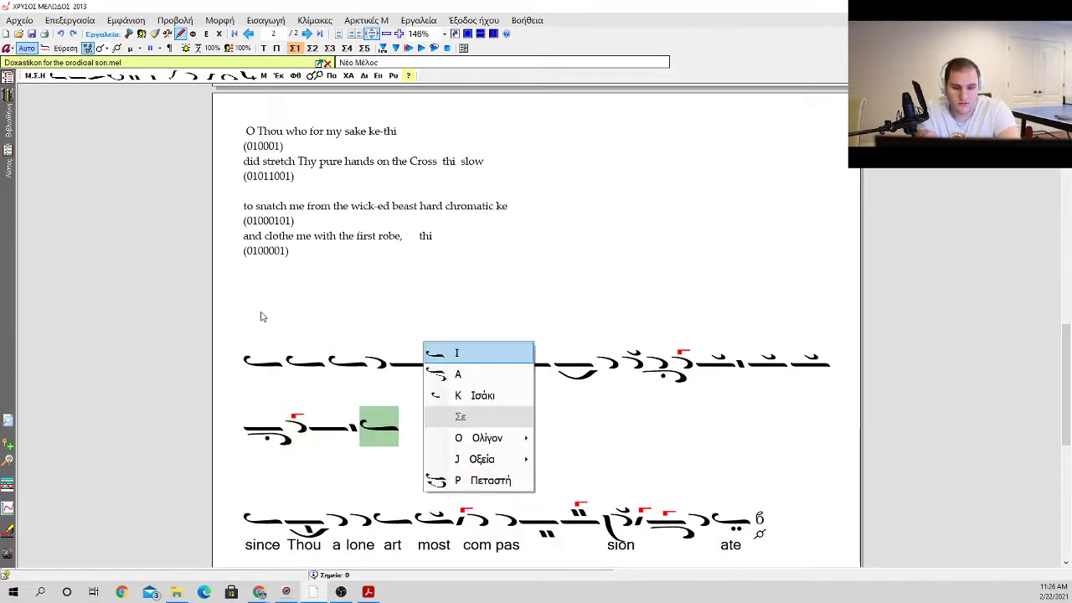
{"action": "key", "text": "Return"}
Step: Place a vareia before the first of the two new isons and a homalon beneath it
{"action": "key", "text": "Left"}
{"action": "key", "text": "Left"}
{"action": "key", "text": "Right"}
{"action": "key", "text": "b"}
{"action": "key", "text": "p"}
{"action": "key", "text": "Down"}
{"action": "key", "text": "Down"}
{"action": "key", "text": "Down"}
{"action": "key", "text": "Down"}
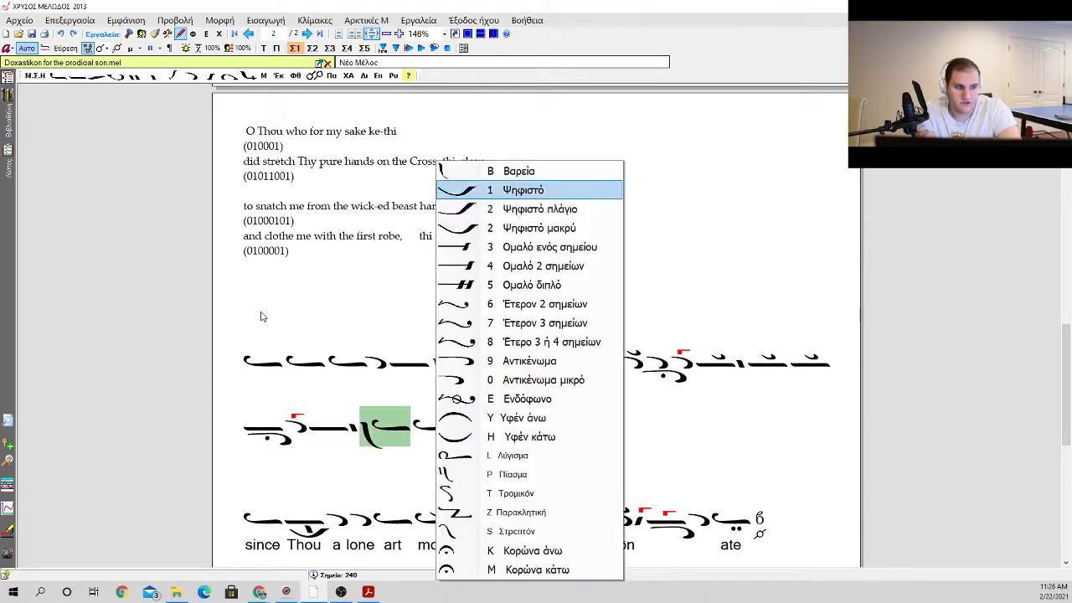
{"action": "key", "text": "Return"}
Step: Put a gorgon on the second ison and add an apostrophos with a klasma after it
{"action": "key", "text": "Right"}
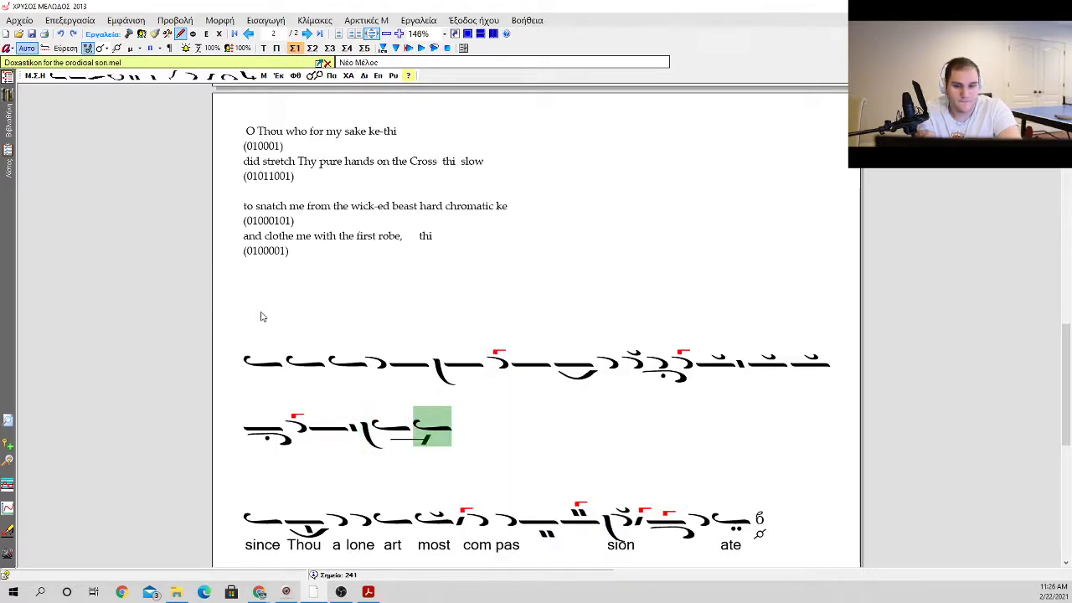
{"action": "key", "text": "g"}
{"action": "key", "text": "Return"}
{"action": "key", "text": "a"}
{"action": "key", "text": "Return"}
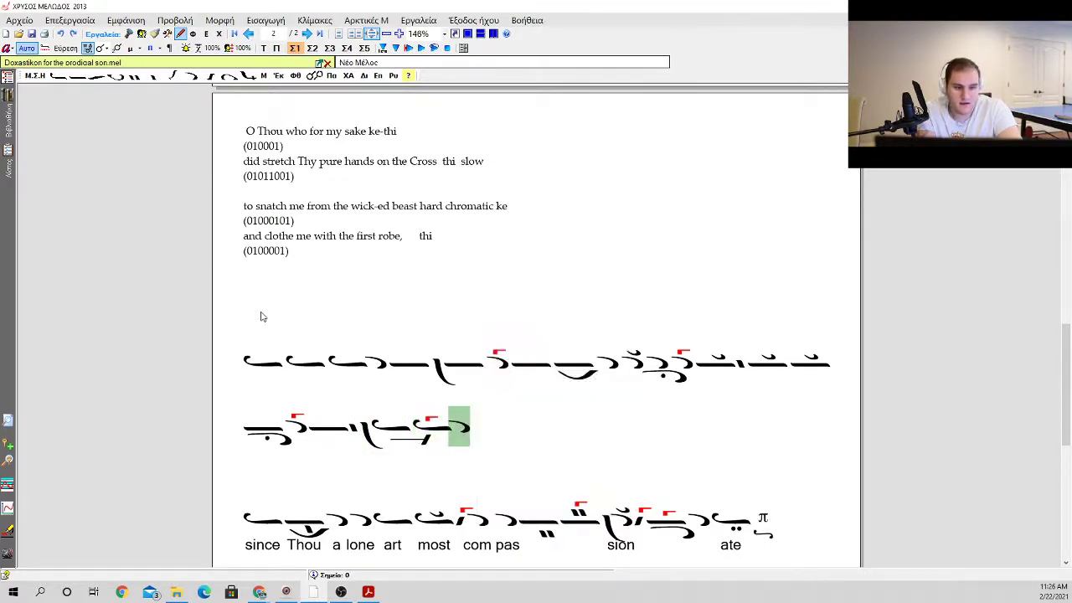
{"action": "key", "text": "k"}
{"action": "key", "text": "Return"}
Step: Add two apostrophoi, the first preceded by a vareia, and an oligon with a homalon beneath it
{"action": "key", "text": "a"}
{"action": "key", "text": "Return"}
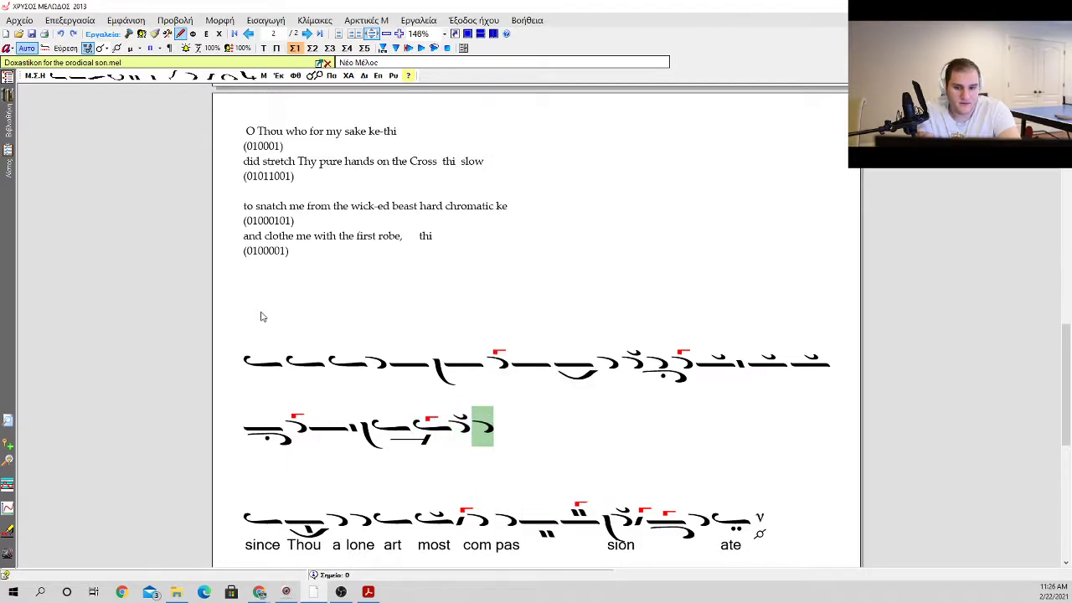
{"action": "key", "text": "a"}
{"action": "key", "text": "Return"}
{"action": "key", "text": "o"}
{"action": "key", "text": "Return"}
{"action": "key", "text": "1"}
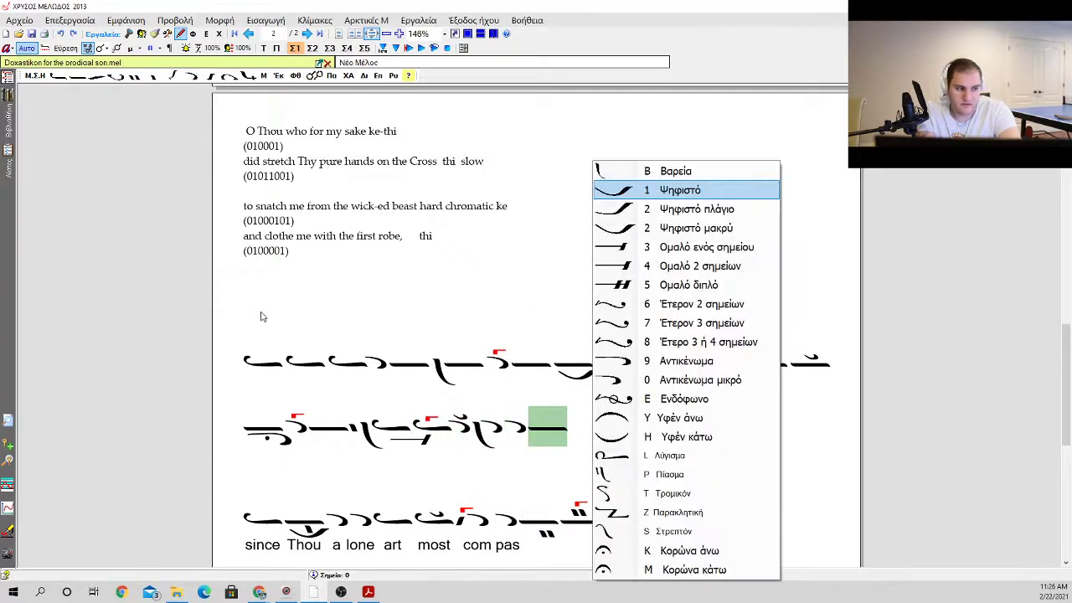
{"action": "key", "text": "Return"}
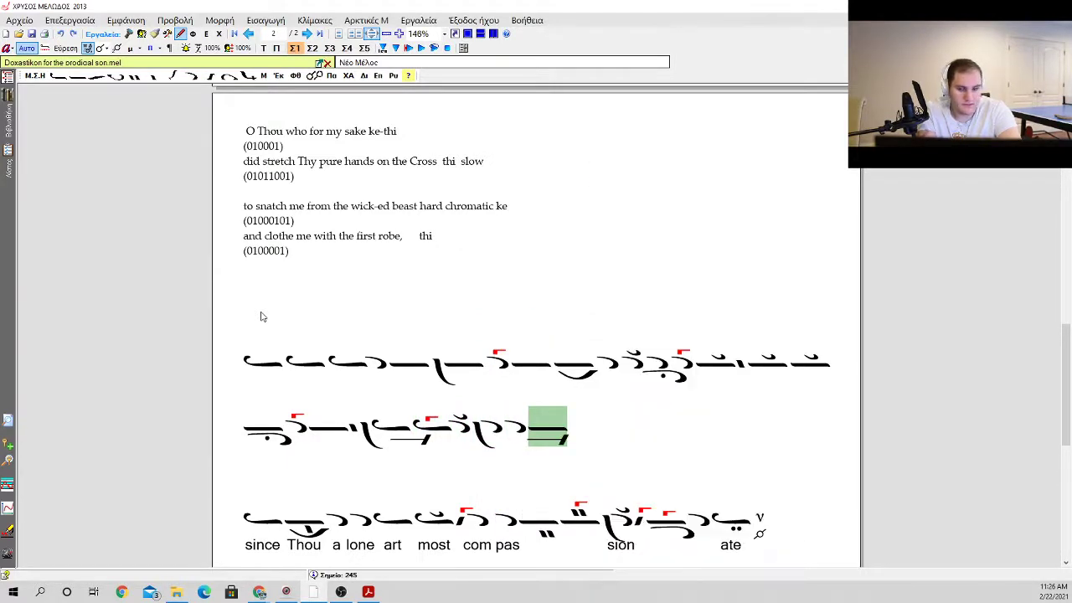
Step: Add a klasma to that oligon and close the phrase with an apostrophos carrying a klasma and a martyria
{"action": "key", "text": "a"}
{"action": "key", "text": "Return"}
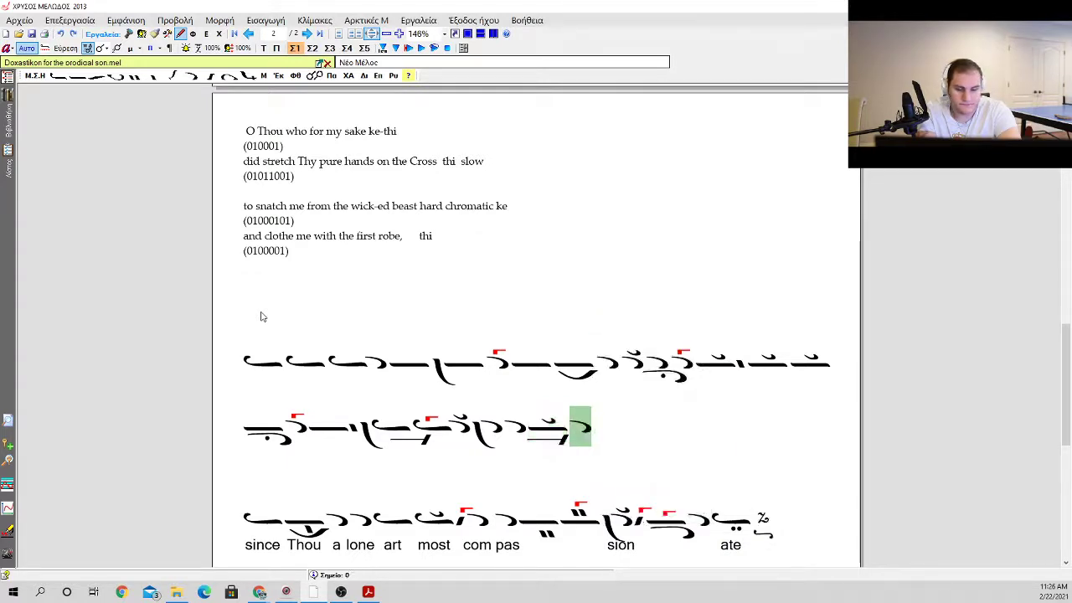
{"action": "key", "text": "k"}
{"action": "key", "text": "Return"}
{"action": "key", "text": "m"}
Step: Enter the lyrics "to snatch me from the wick" beneath the chant line, starting at its first ison
{"action": "key", "text": "Left"}
{"action": "key", "text": "Left"}
{"action": "key", "text": "Left"}
{"action": "key", "text": "Left"}
{"action": "key", "text": "Left"}
{"action": "key", "text": "Left"}
{"action": "key", "text": "Left"}
{"action": "key", "text": "Left"}
{"action": "key", "text": "Left"}
{"action": "key", "text": "Left"}
{"action": "key", "text": "Left"}
{"action": "key", "text": "Left"}
{"action": "key", "text": "Left"}
{"action": "key", "text": "Left"}
{"action": "key", "text": "Left"}
{"action": "key", "text": "Left"}
{"action": "key", "text": "Left"}
{"action": "key", "text": "Left"}
{"action": "key", "text": "Left"}
{"action": "key", "text": "Left"}
{"action": "key", "text": "Left"}
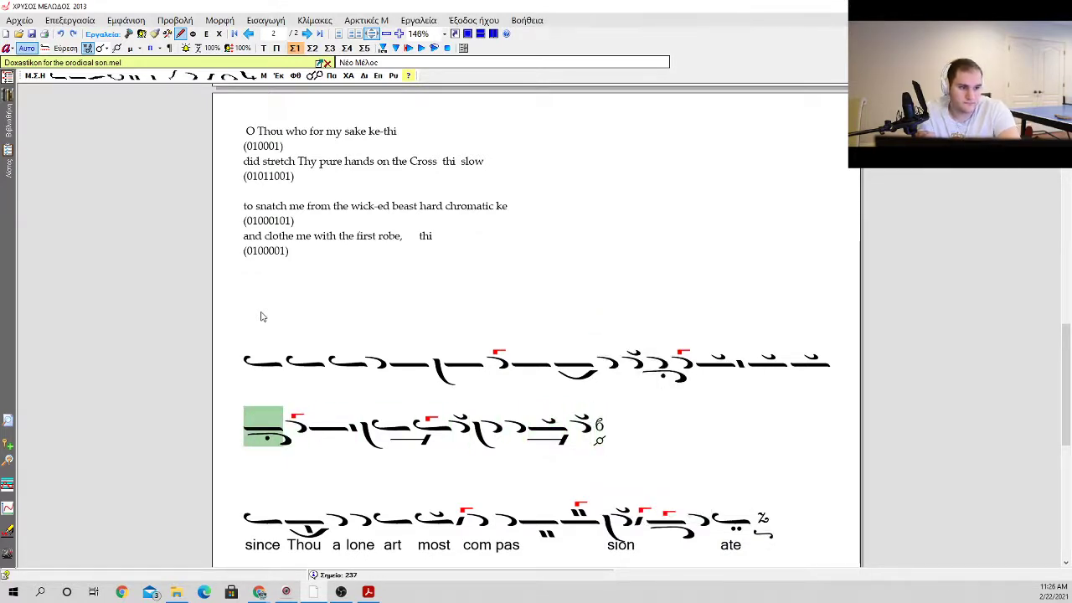
{"action": "key", "text": "Return"}
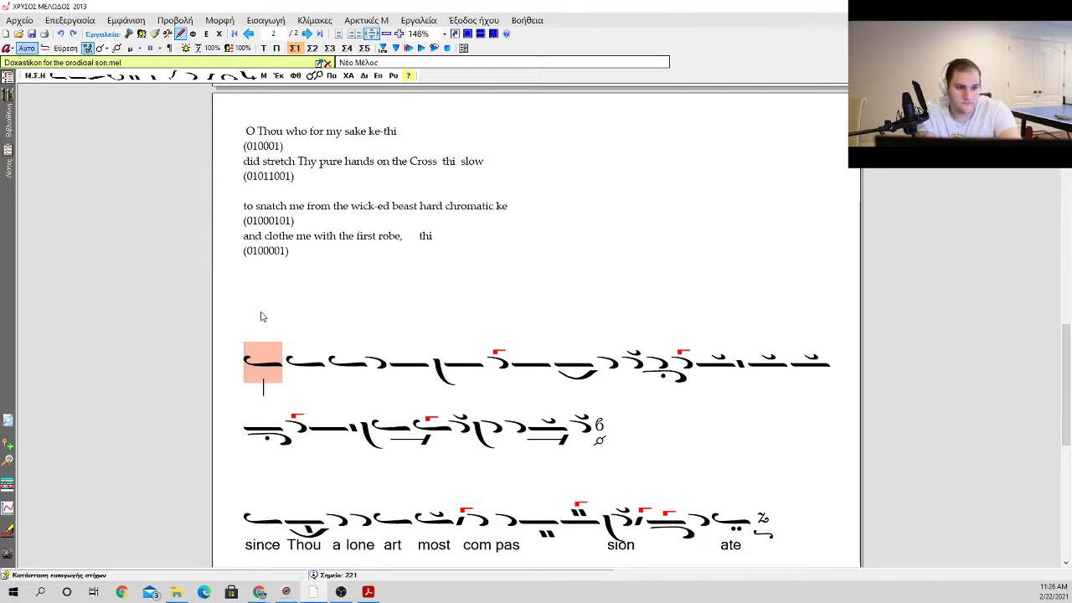
{"action": "type", "text": "to snatch m"}
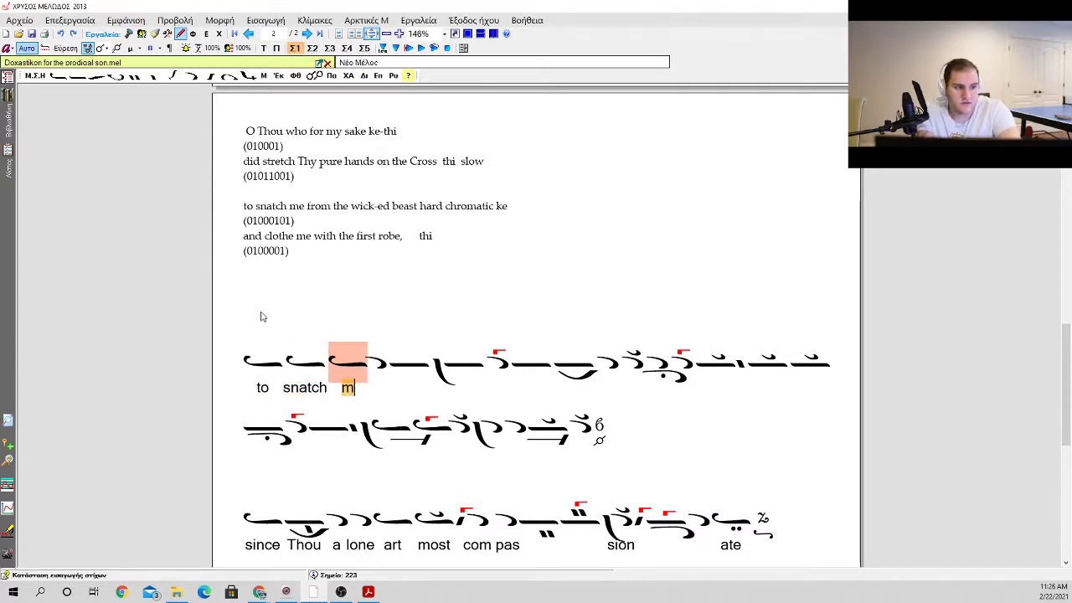
{"action": "type", "text": "e from the wick"}
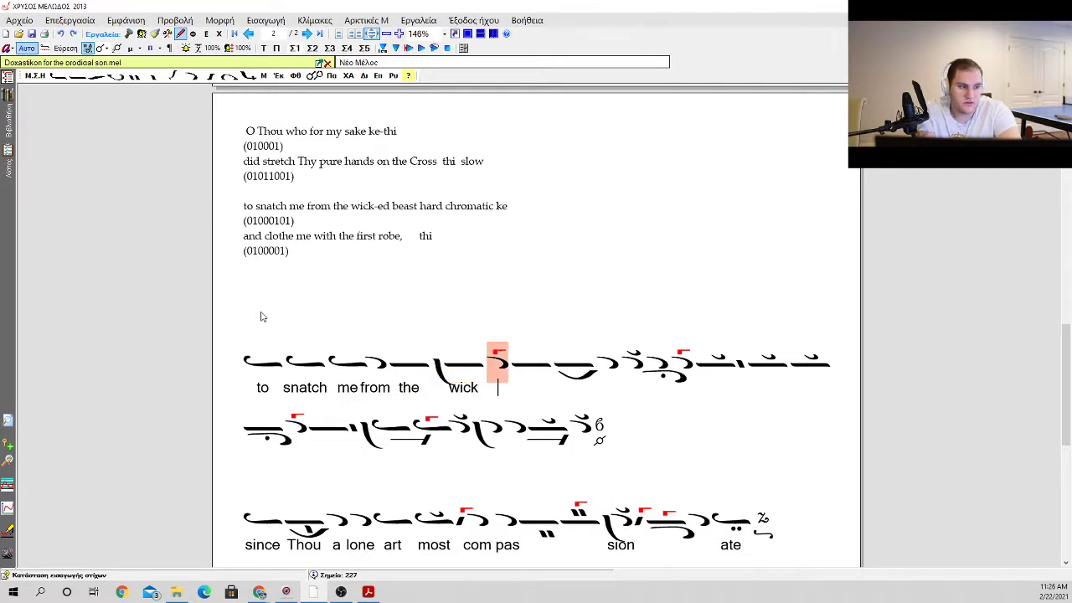
{"action": "key", "text": "space"}
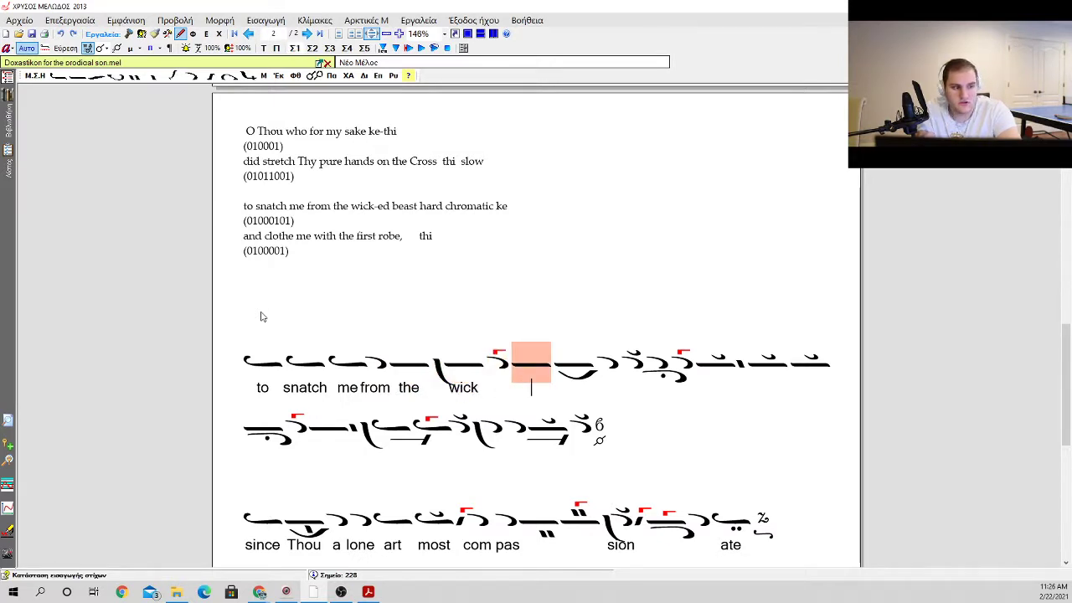
Step: Place the syllable "ed" beneath the apostrophos right after the one with the klasma, leaving the neumes between "wick" and it without text
{"action": "key", "text": "Right"}
{"action": "key", "text": "Right"}
{"action": "key", "text": "Right"}
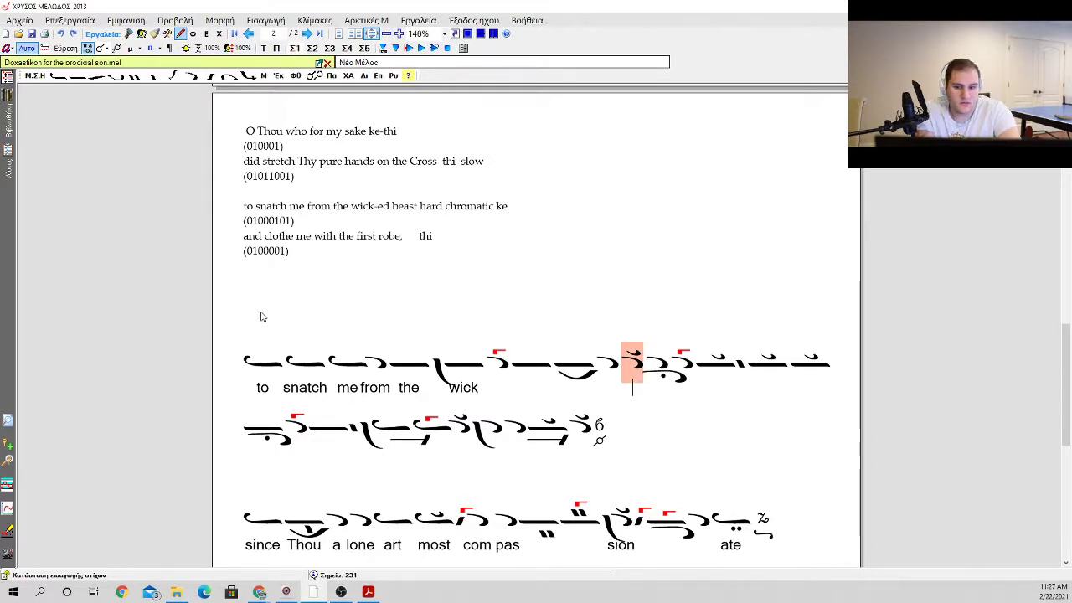
{"action": "key", "text": "Escape"}
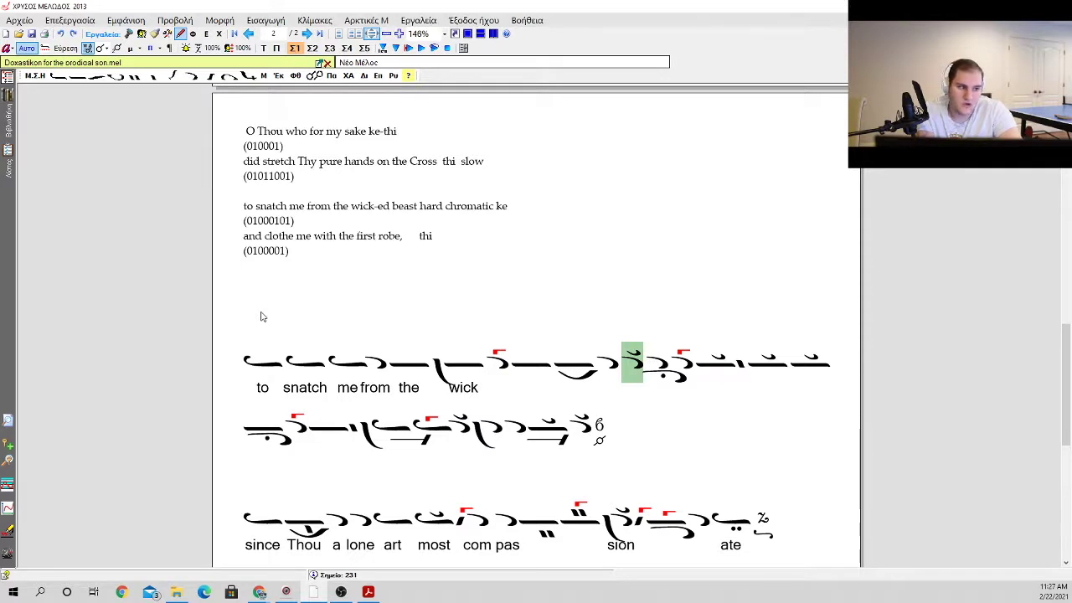
{"action": "key", "text": "Return"}
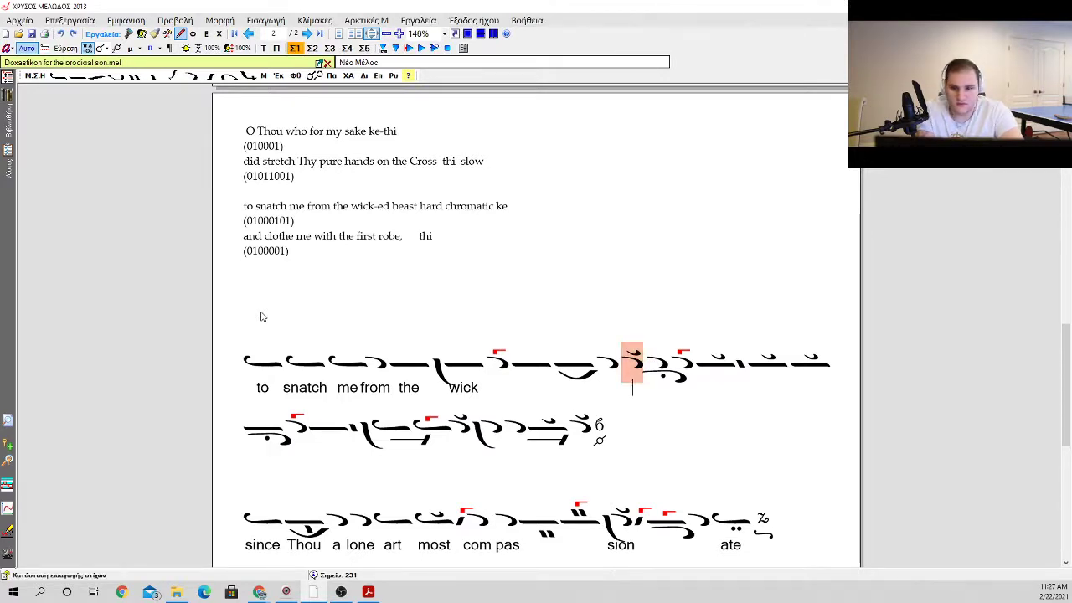
{"action": "type", "text": "e"}
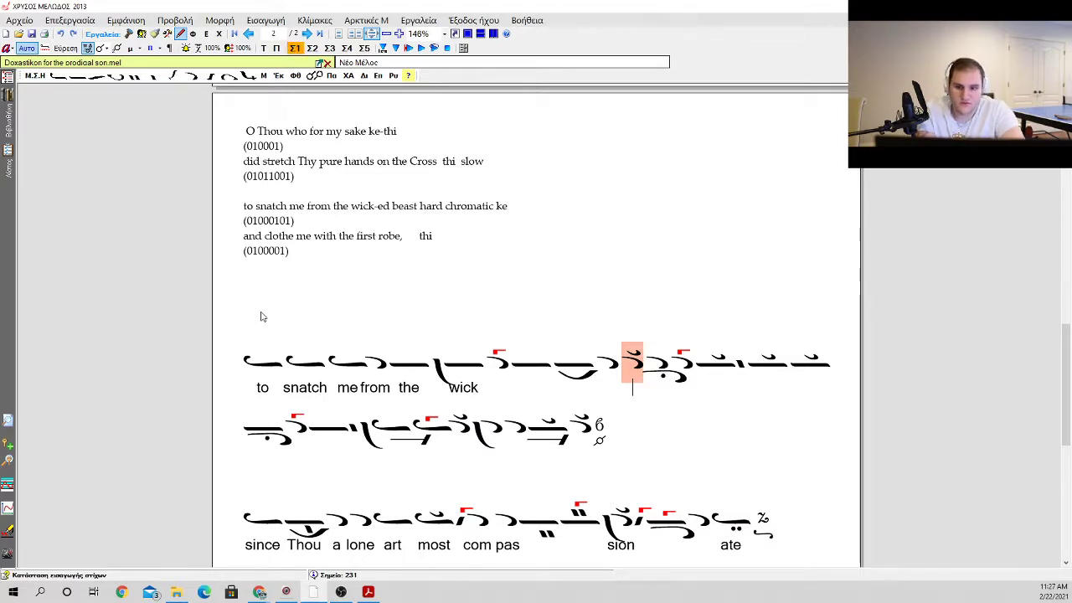
{"action": "key", "text": "Right"}
{"action": "key", "text": "Left"}
{"action": "key", "text": "Right"}
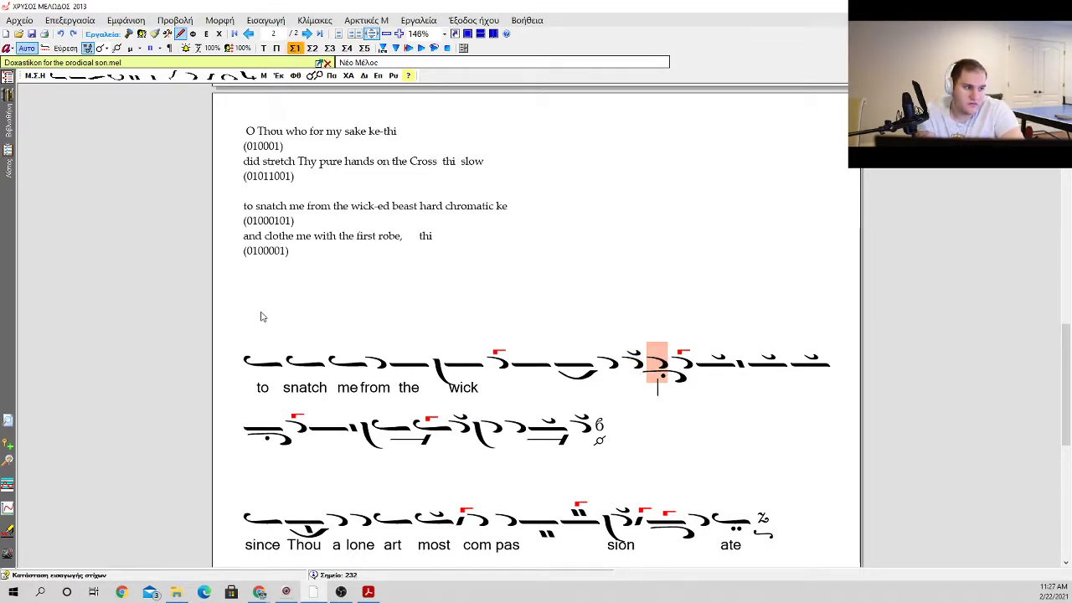
{"action": "type", "text": "ec"}
{"action": "key", "text": "Right"}
{"action": "key", "text": "Left"}
{"action": "key", "text": "BackSpace"}
{"action": "key", "text": "Escape"}
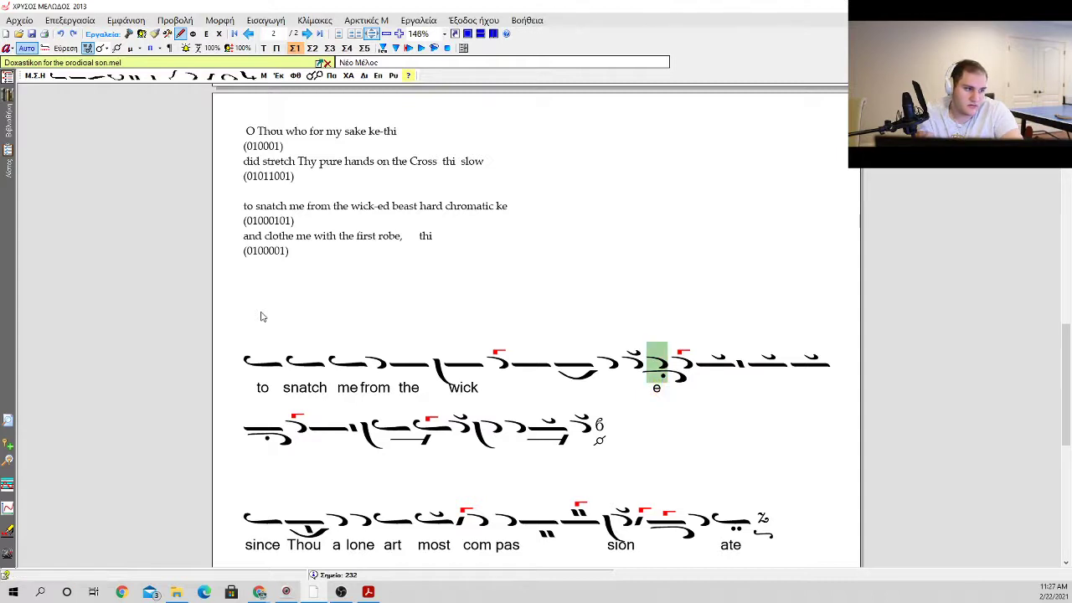
{"action": "type", "text": "d"}
{"action": "key", "text": "Right"}
{"action": "key", "text": "Right"}
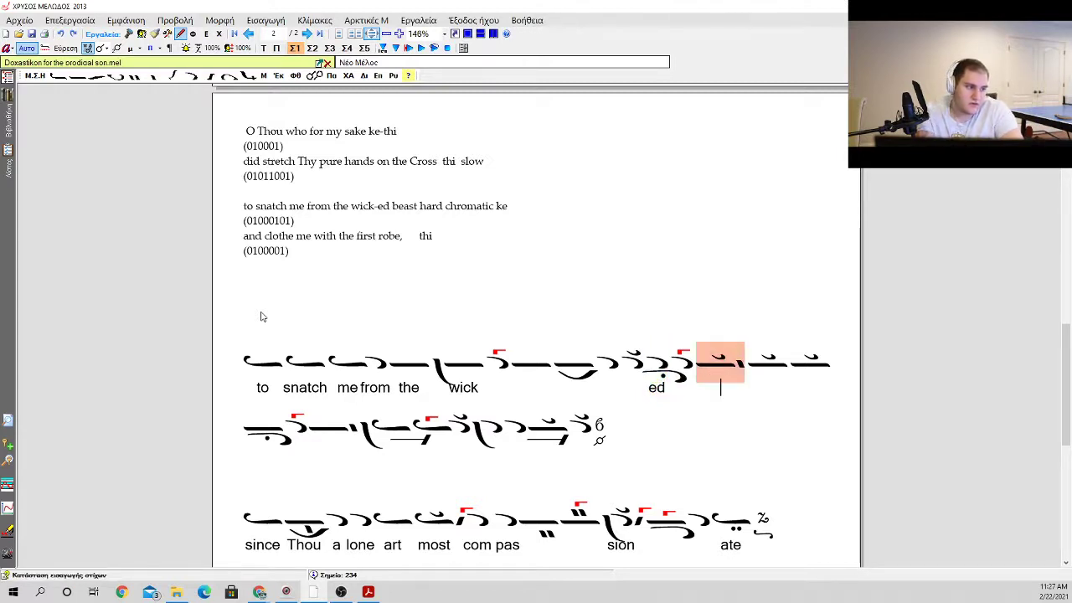
Step: Enter the word "beast" beneath the first oligon with a klasma after "ed"
{"action": "type", "text": "b"}
{"action": "key", "text": "BackSpace"}
{"action": "type", "text": "bea"}
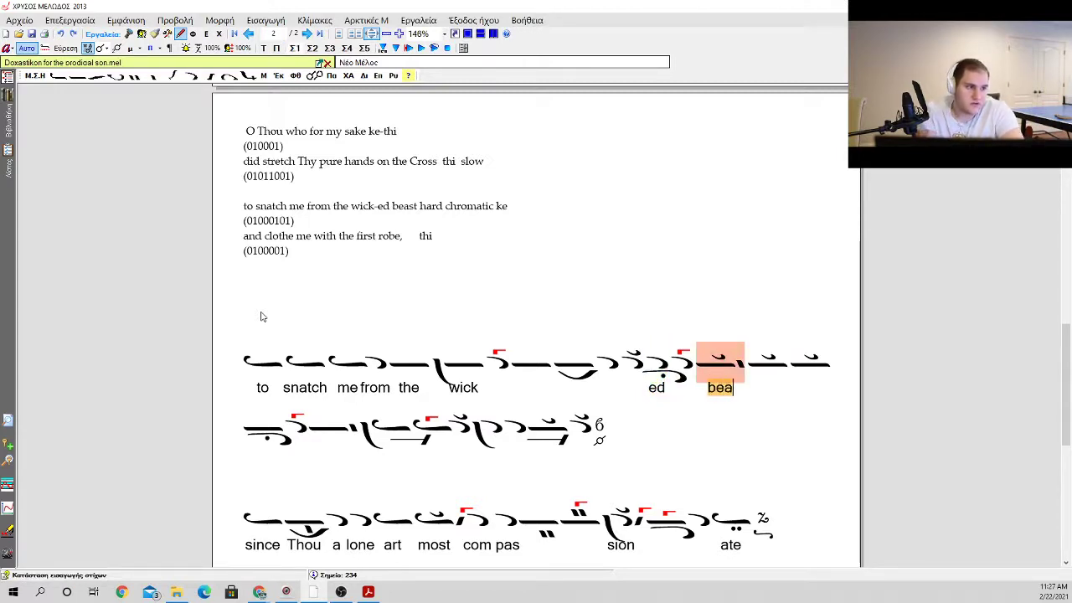
{"action": "type", "text": "st"}
{"action": "key", "text": "Right"}
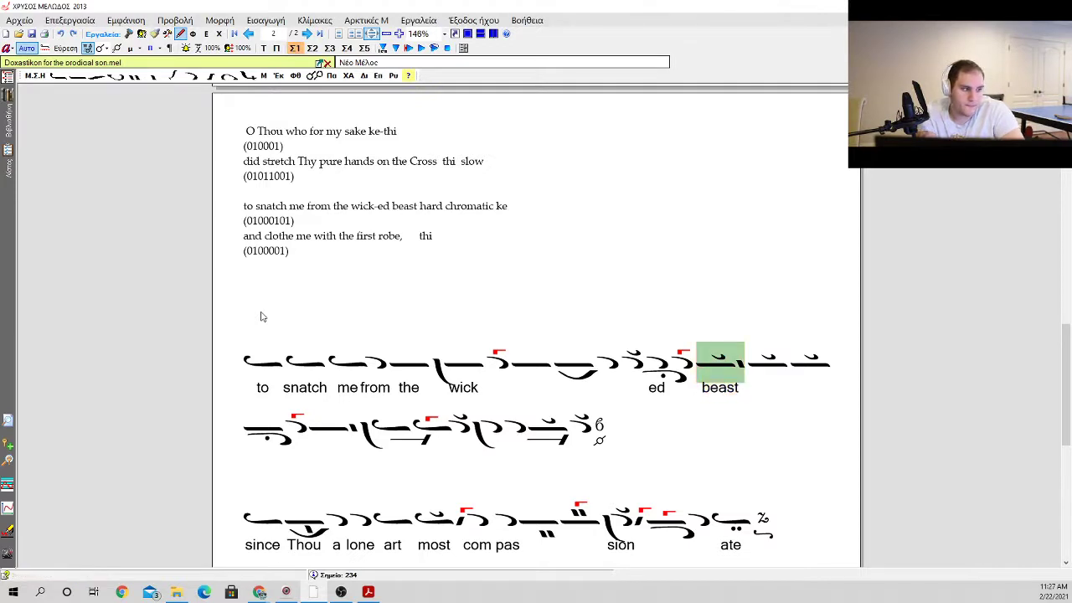
{"action": "key", "text": "Right"}
{"action": "key", "text": "Right"}
{"action": "key", "text": "Right"}
{"action": "key", "text": "Right"}
{"action": "key", "text": "Right"}
{"action": "key", "text": "Right"}
{"action": "key", "text": "Right"}
{"action": "key", "text": "Right"}
{"action": "key", "text": "Right"}
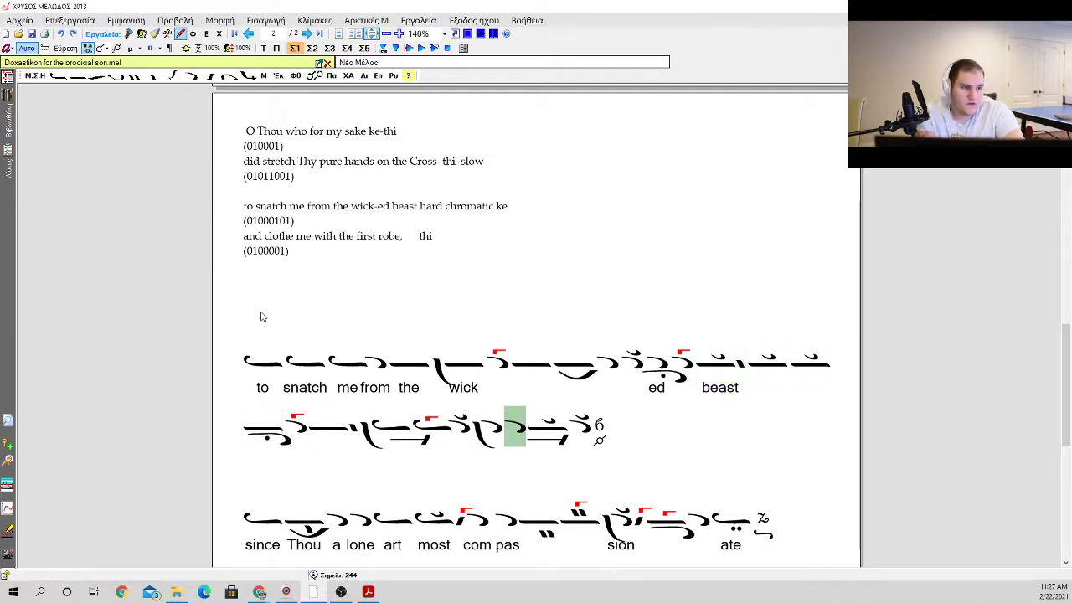
{"action": "key", "text": "Left"}
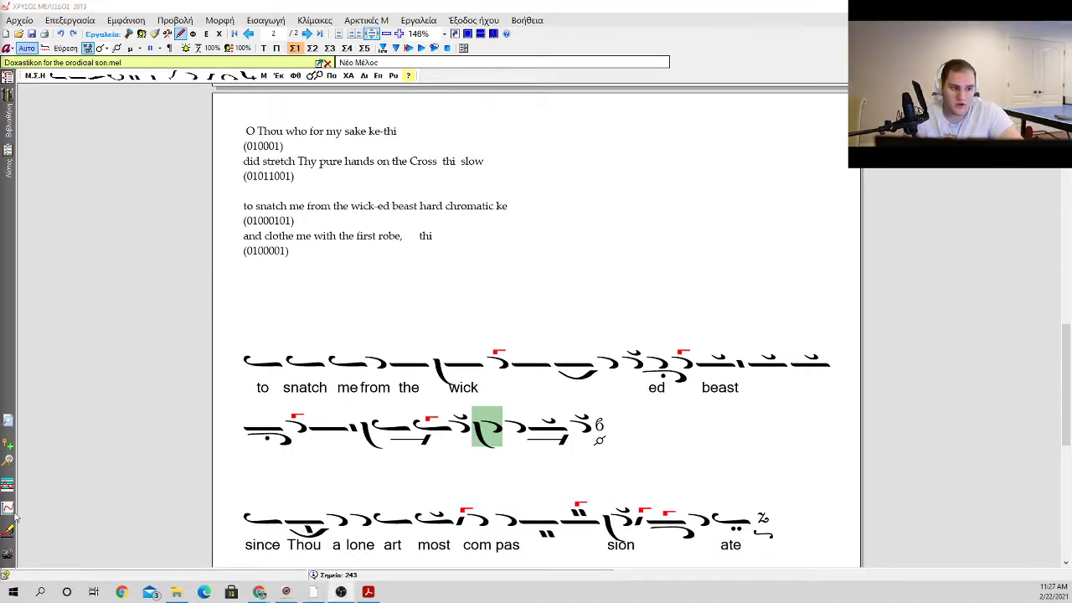
Step: Delete one of the two oligons after "wick", leaving a plain one, and place a vareia before it
{"action": "left_click", "coordinate": [434, 369]}
{"action": "left_click", "coordinate": [426, 368]}
{"action": "left_click", "coordinate": [463, 373]}
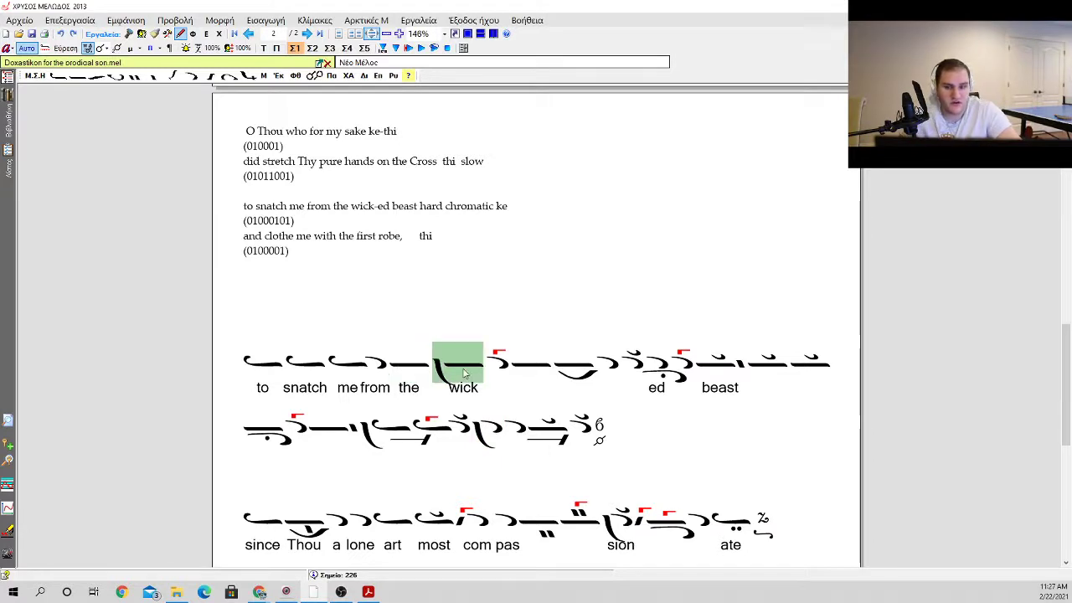
{"action": "left_click", "coordinate": [501, 374]}
{"action": "left_click", "coordinate": [522, 371]}
{"action": "left_click", "coordinate": [555, 370]}
{"action": "key", "text": "BackSpace"}
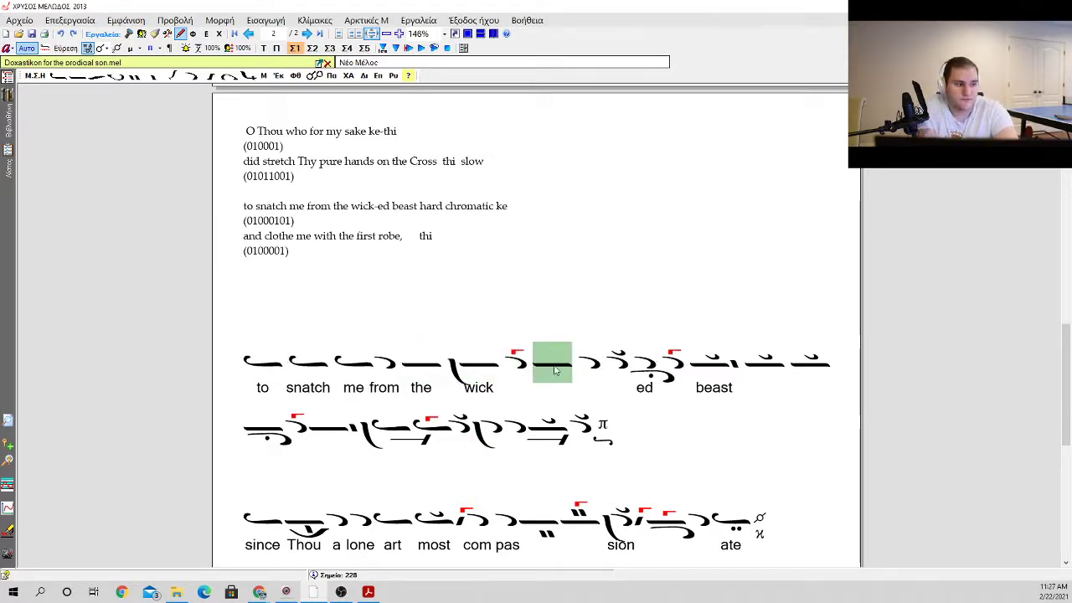
{"action": "key", "text": "b"}
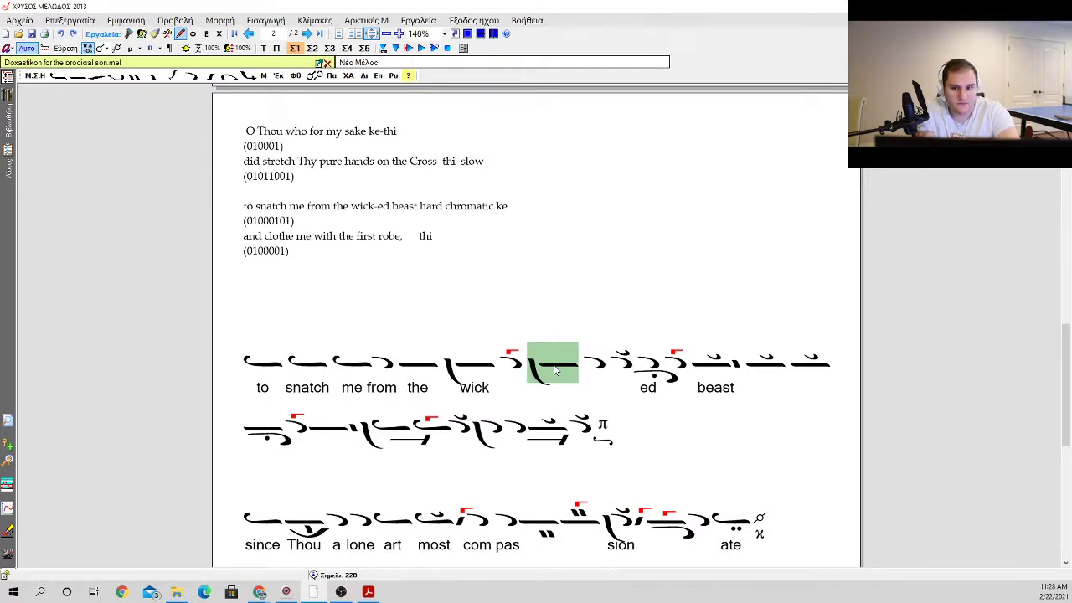
Step: Insert an oligon before the new vareia and two isons after the oligon that carries it
{"action": "key", "text": "Left"}
{"action": "key", "text": "o"}
{"action": "key", "text": "o"}
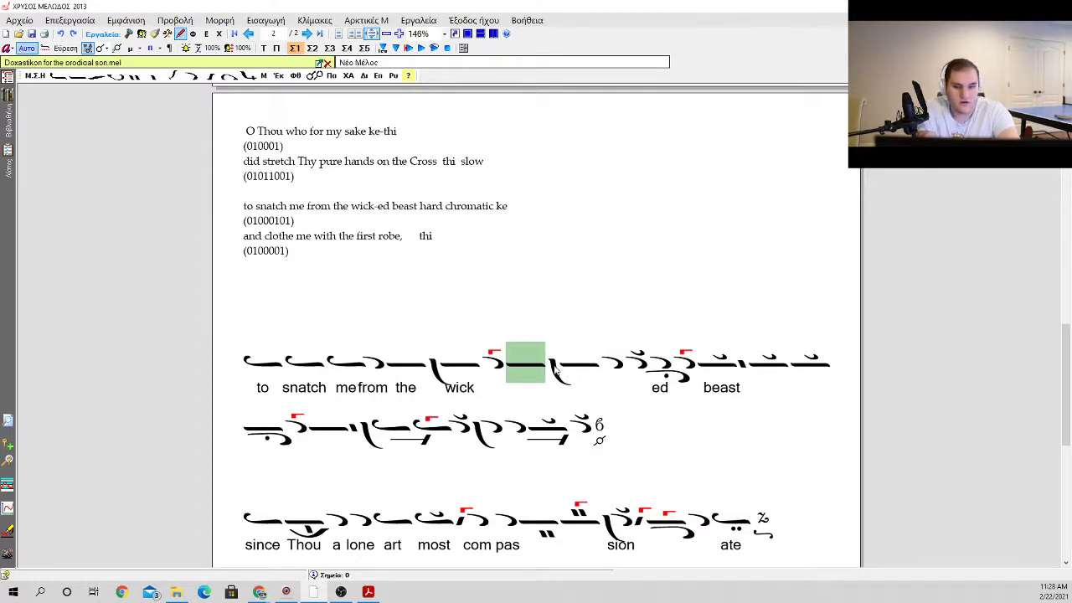
{"action": "key", "text": "Right"}
{"action": "key", "text": "i"}
{"action": "key", "text": "i"}
{"action": "key", "text": "i"}
{"action": "key", "text": "i"}
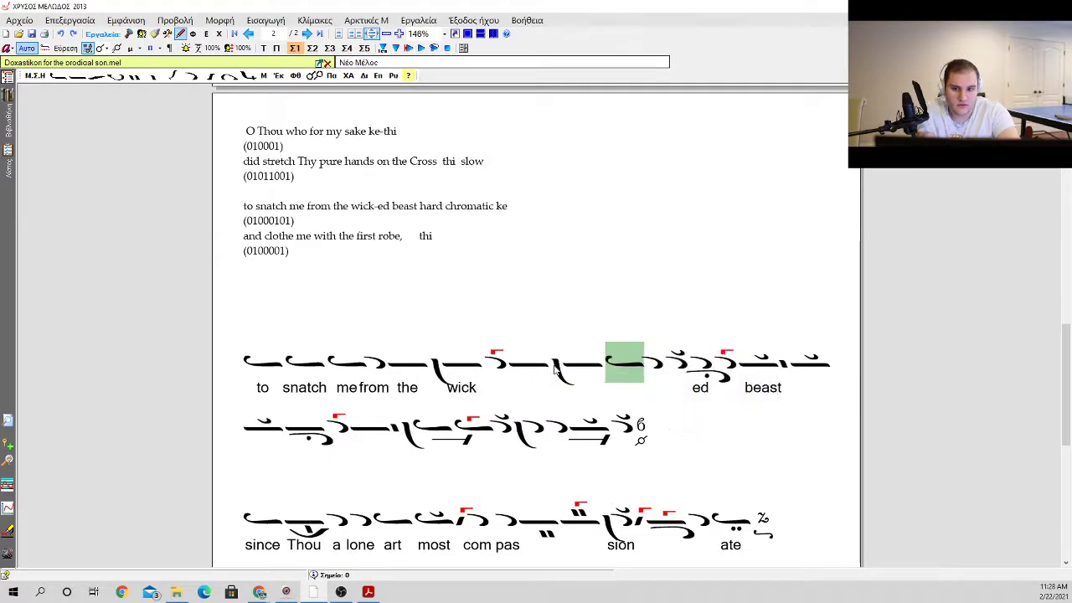
Step: Add a hyporroe after the two isons and mark it with a gorgon and a dot beneath
{"action": "key", "text": "u"}
{"action": "key", "text": "u"}
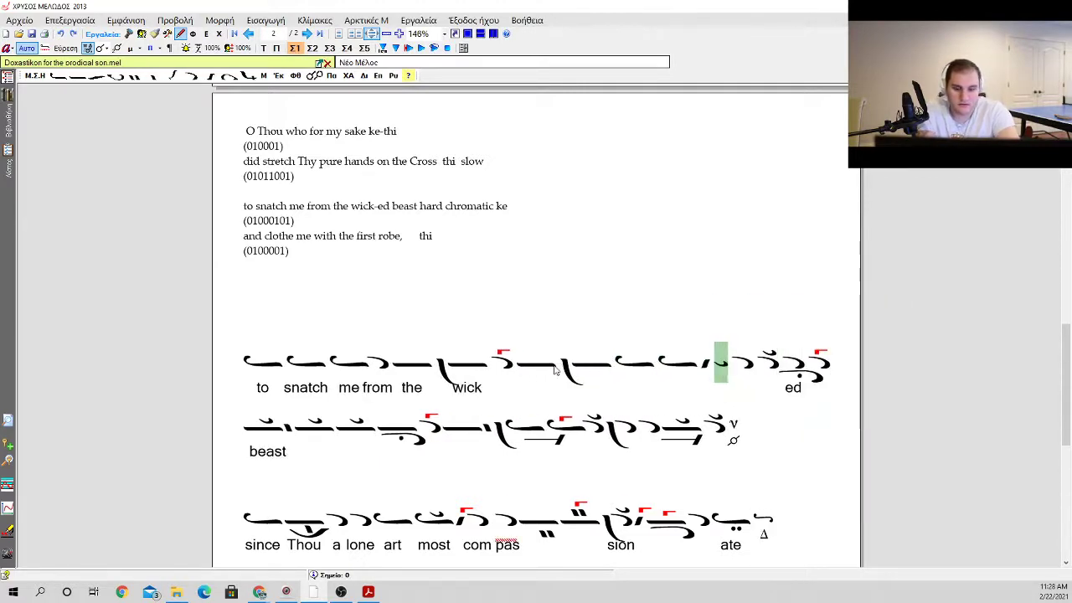
{"action": "key", "text": "a"}
{"action": "key", "text": "a"}
{"action": "key", "text": "Down"}
{"action": "key", "text": "Up"}
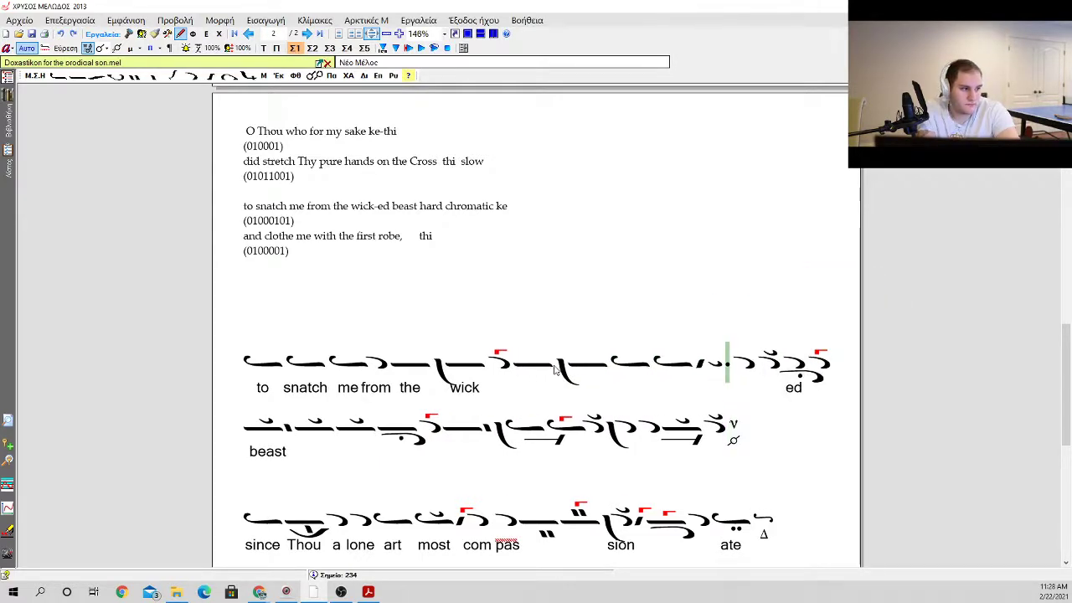
{"action": "key", "text": "BackSpace"}
{"action": "key", "text": "BackSpace"}
{"action": "key", "text": "g"}
{"action": "key", "text": "a"}
{"action": "key", "text": "1"}
{"action": "key", "text": "Right"}
{"action": "key", "text": "Right"}
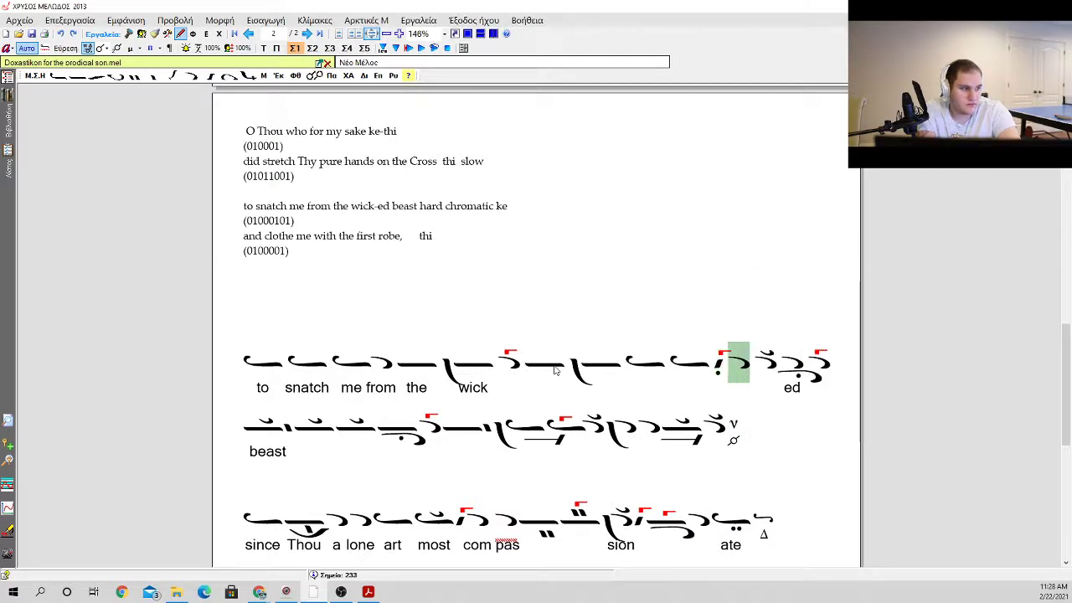
Step: Delete the apostrophos and the klasma apostrophos after the hyporroe, and put a gorgon on the first inserted ison
{"action": "key", "text": "BackSpace"}
{"action": "key", "text": "BackSpace"}
{"action": "key", "text": "Left"}
{"action": "key", "text": "Left"}
{"action": "key", "text": "Left"}
{"action": "key", "text": "Left"}
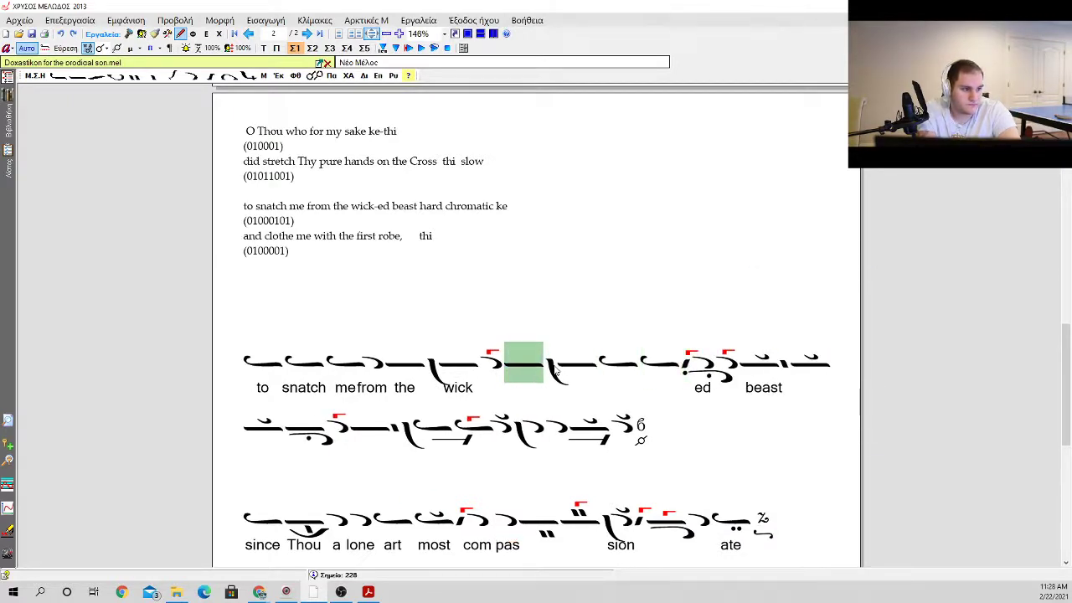
{"action": "key", "text": "Right"}
{"action": "key", "text": "Right"}
{"action": "key", "text": "g"}
{"action": "key", "text": "1"}
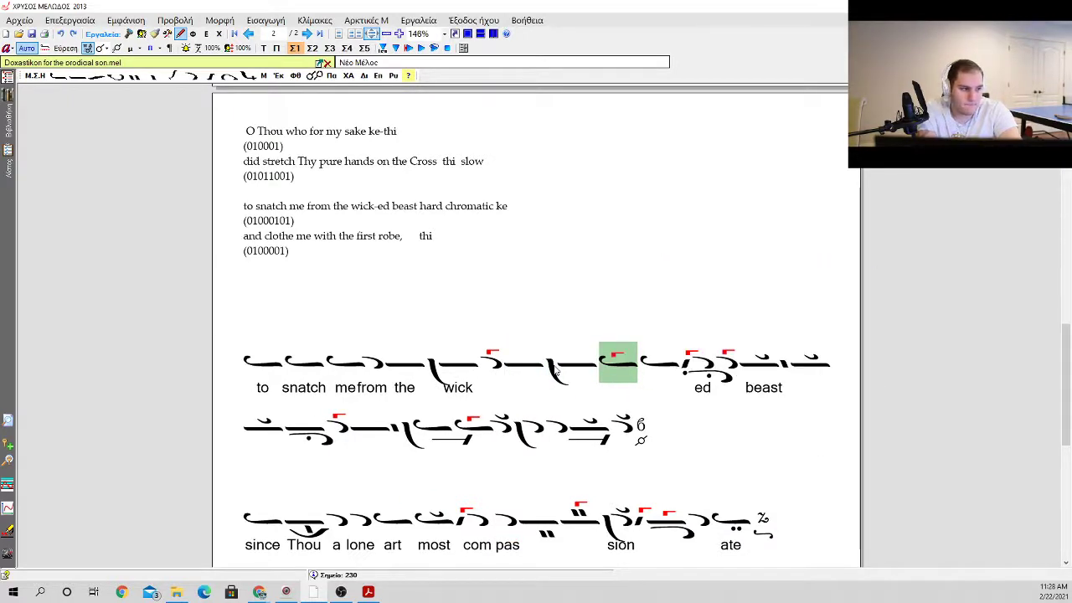
Step: Place a homalon beneath the inserted phrase's vareia-marked oligon
{"action": "key", "text": "Left"}
{"action": "key", "text": "p"}
{"action": "key", "text": "Down"}
{"action": "key", "text": "Down"}
{"action": "key", "text": "Down"}
{"action": "key", "text": "Down"}
{"action": "key", "text": "Return"}
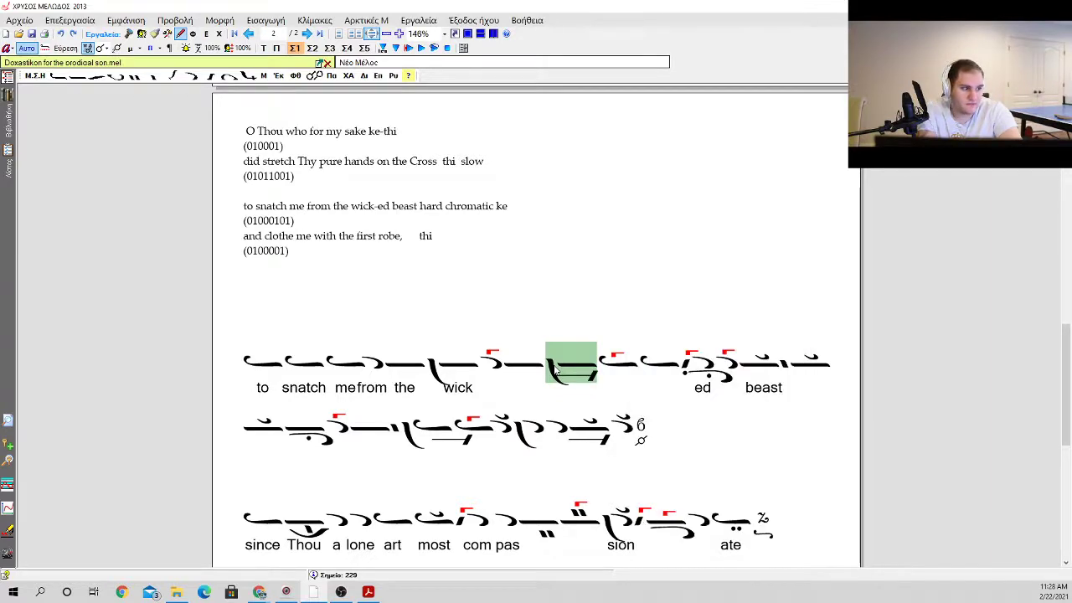
Step: Try other homalon variants beneath the vareia-marked oligon, including the double-stroked one
{"action": "key", "text": "p"}
{"action": "key", "text": "Down"}
{"action": "key", "text": "Down"}
{"action": "key", "text": "Down"}
{"action": "key", "text": "Down"}
{"action": "key", "text": "Return"}
{"action": "key", "text": "p"}
{"action": "key", "text": "Down"}
{"action": "key", "text": "Down"}
{"action": "key", "text": "Down"}
{"action": "key", "text": "Down"}
{"action": "key", "text": "Return"}
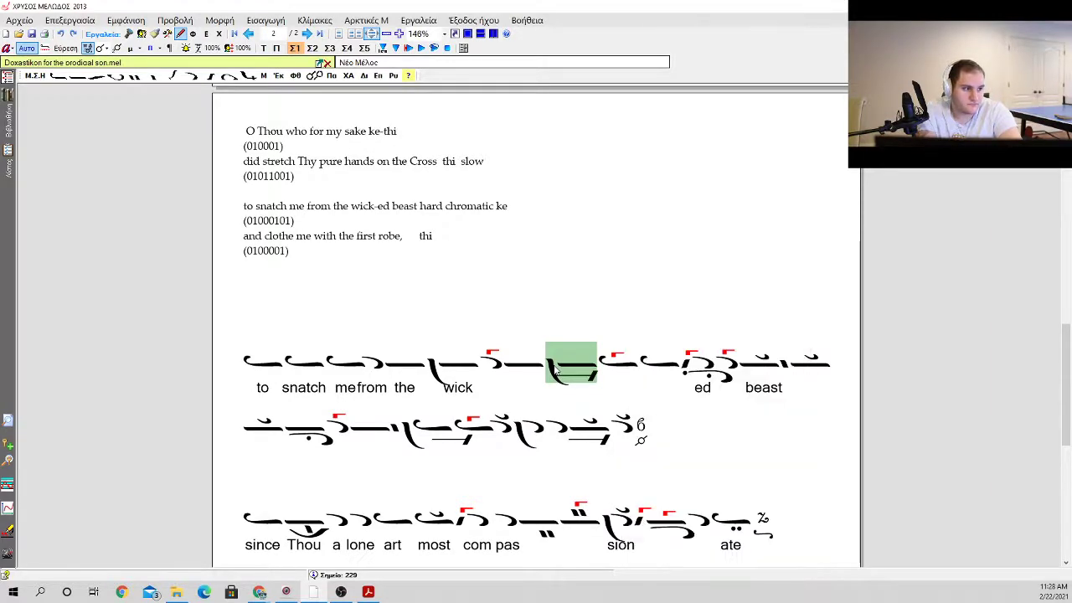
{"action": "key", "text": "p"}
Step: Give the vareia-marked oligon the single-stroked homalon that extends beneath the following gorgon ison
{"action": "key", "text": "Down"}
{"action": "key", "text": "Down"}
{"action": "key", "text": "Down"}
{"action": "key", "text": "Down"}
{"action": "key", "text": "Down"}
{"action": "key", "text": "Return"}
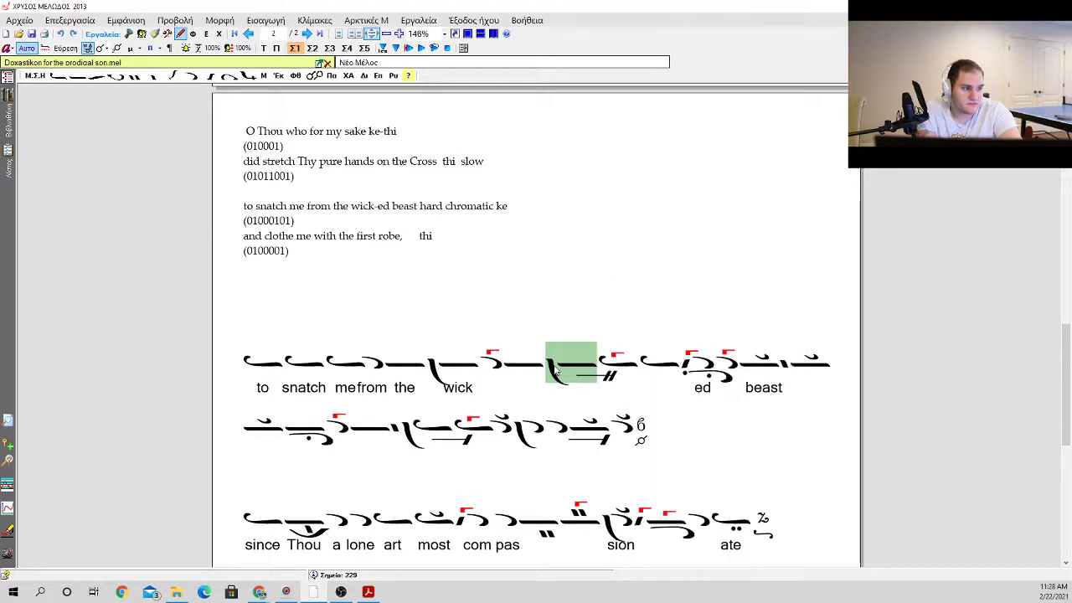
{"action": "key", "text": "p"}
{"action": "key", "text": "Down"}
{"action": "key", "text": "Down"}
{"action": "key", "text": "Down"}
{"action": "key", "text": "Down"}
{"action": "key", "text": "Return"}
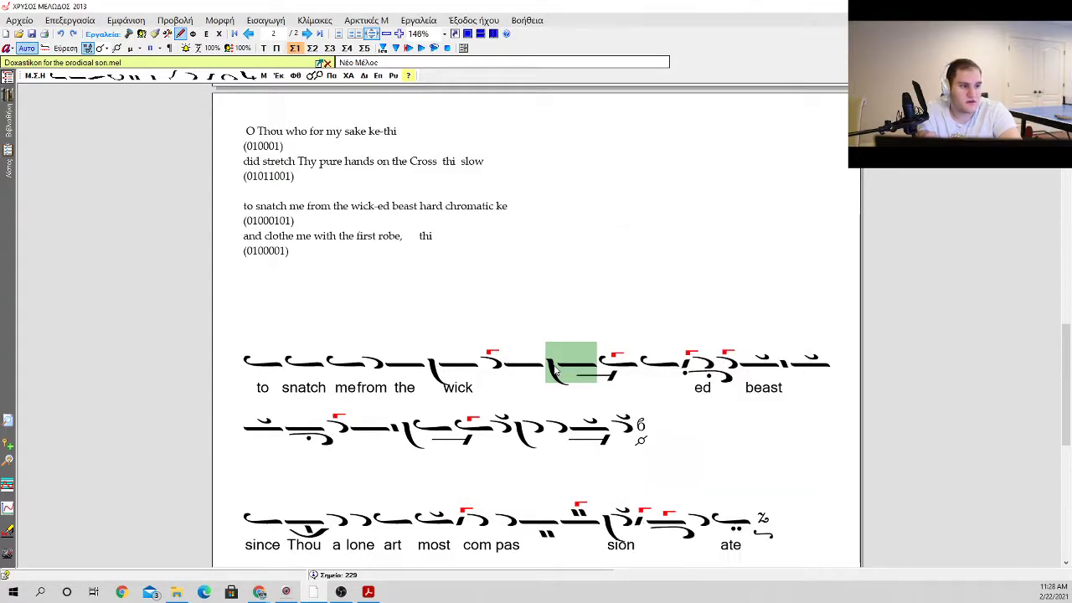
Step: Remove one blank line between the prayer text and the "to snatch me" chant line
{"action": "key", "text": "Right"}
{"action": "key", "text": "Right"}
{"action": "key", "text": "Right"}
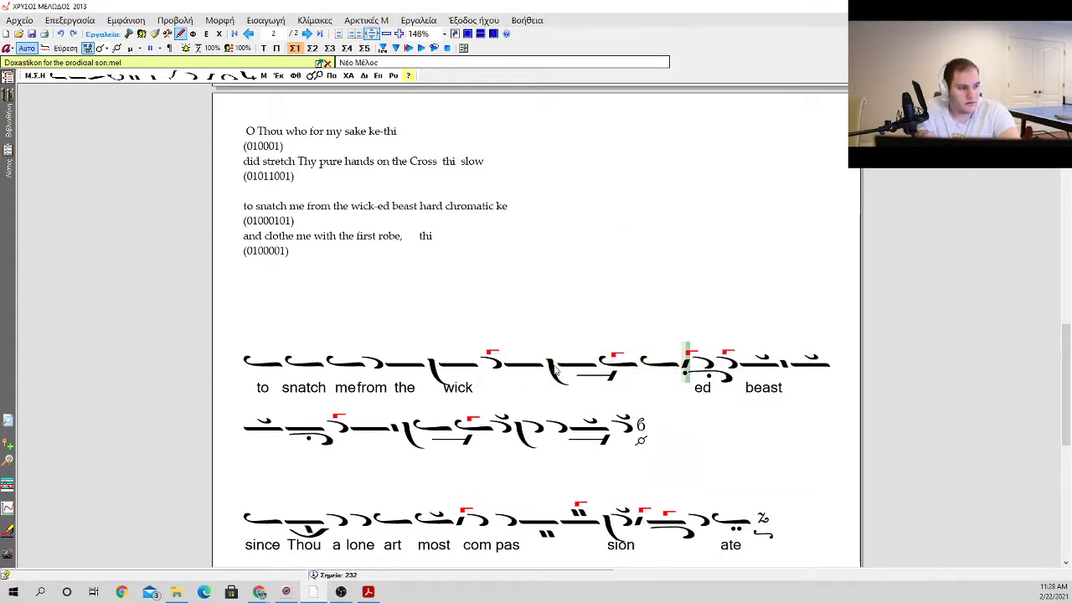
{"action": "key", "text": "Left"}
{"action": "key", "text": "Left"}
{"action": "key", "text": "Left"}
{"action": "key", "text": "Left"}
{"action": "key", "text": "Left"}
{"action": "key", "text": "Left"}
{"action": "key", "text": "Left"}
{"action": "key", "text": "Left"}
{"action": "key", "text": "Left"}
{"action": "key", "text": "Left"}
{"action": "key", "text": "Left"}
{"action": "key", "text": "Left"}
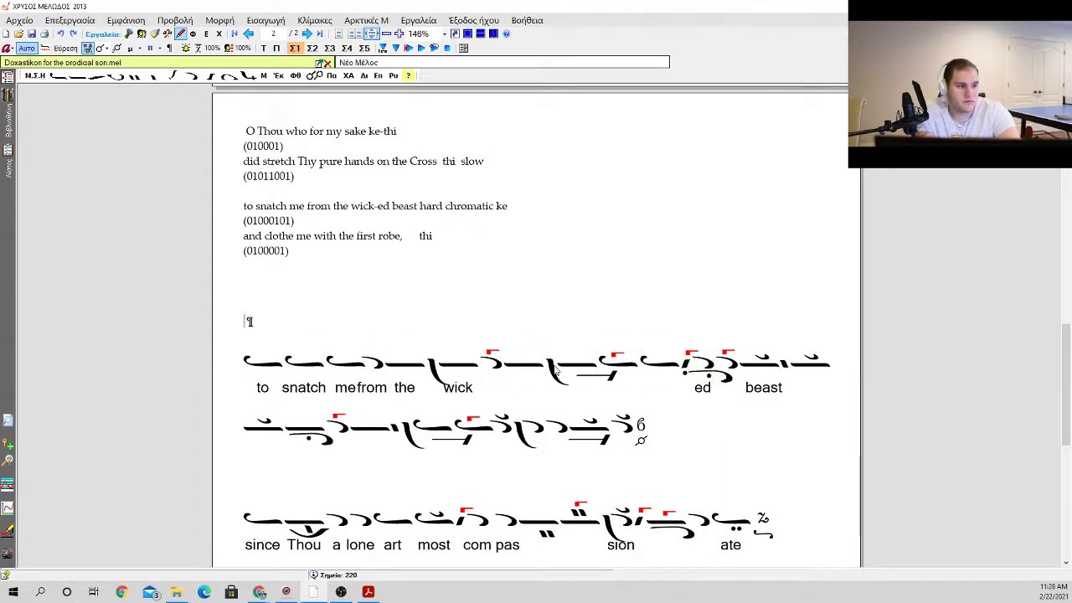
{"action": "key", "text": "Left"}
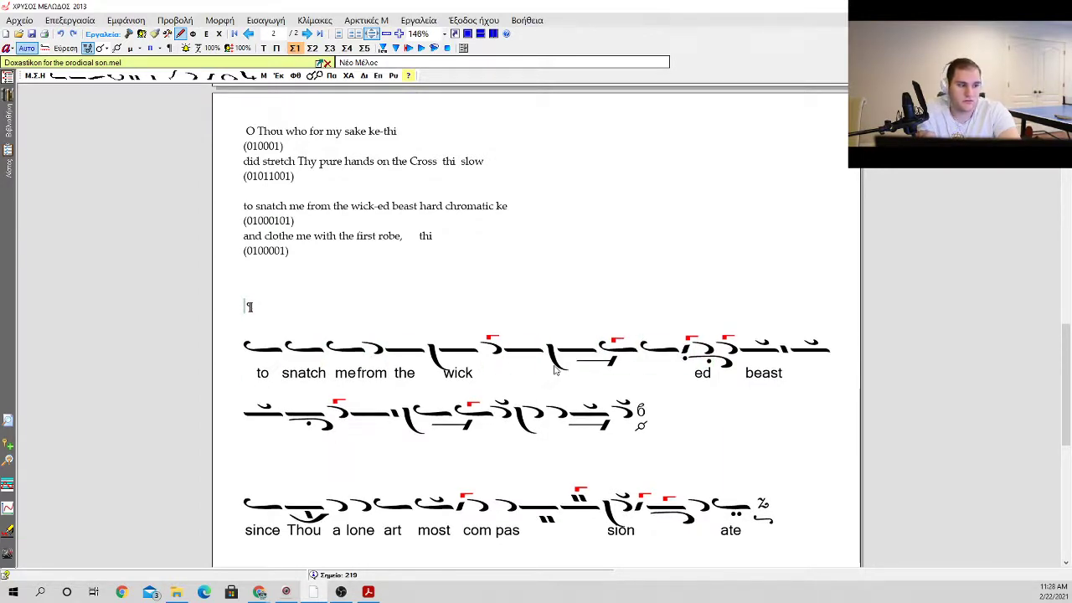
{"action": "scroll", "coordinate": [555, 371], "scroll_direction": "up", "scroll_amount": 1}
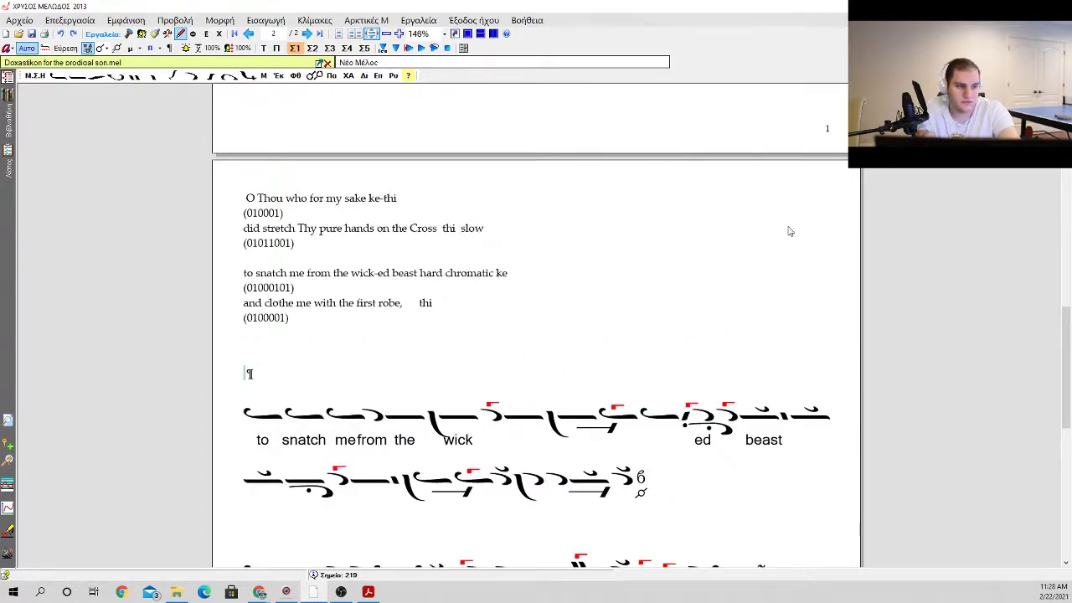
{"action": "scroll", "coordinate": [787, 230], "scroll_direction": "down", "scroll_amount": 3}
{"action": "scroll", "coordinate": [674, 267], "scroll_direction": "up", "scroll_amount": 1}
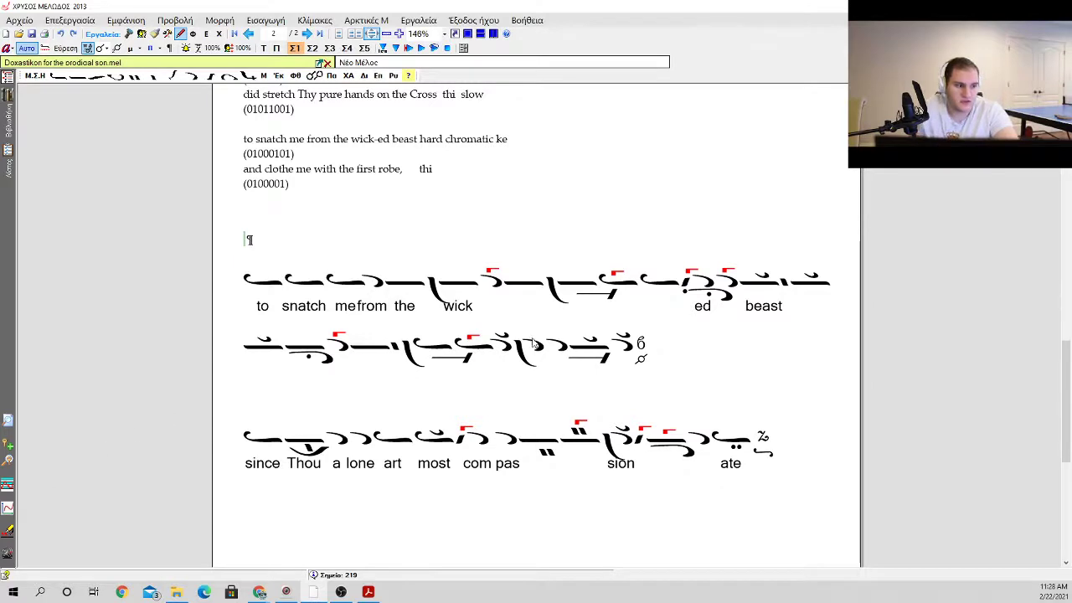
Step: Assign the scale Ήχος πλβ Επιτροπής τρία πεντάχορδα, based on Κε, to the martyria ending the "beast" phrase
{"action": "left_click", "coordinate": [628, 346]}
{"action": "left_click", "coordinate": [646, 349]}
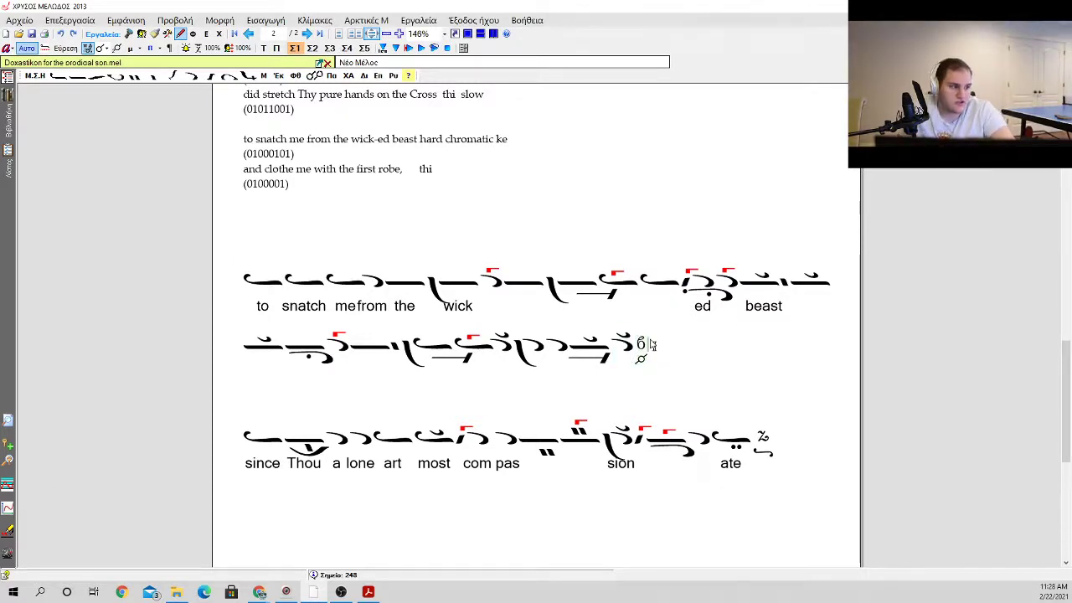
{"action": "right_click", "coordinate": [642, 345]}
{"action": "right_click", "coordinate": [642, 345]}
{"action": "left_click", "coordinate": [713, 461]}
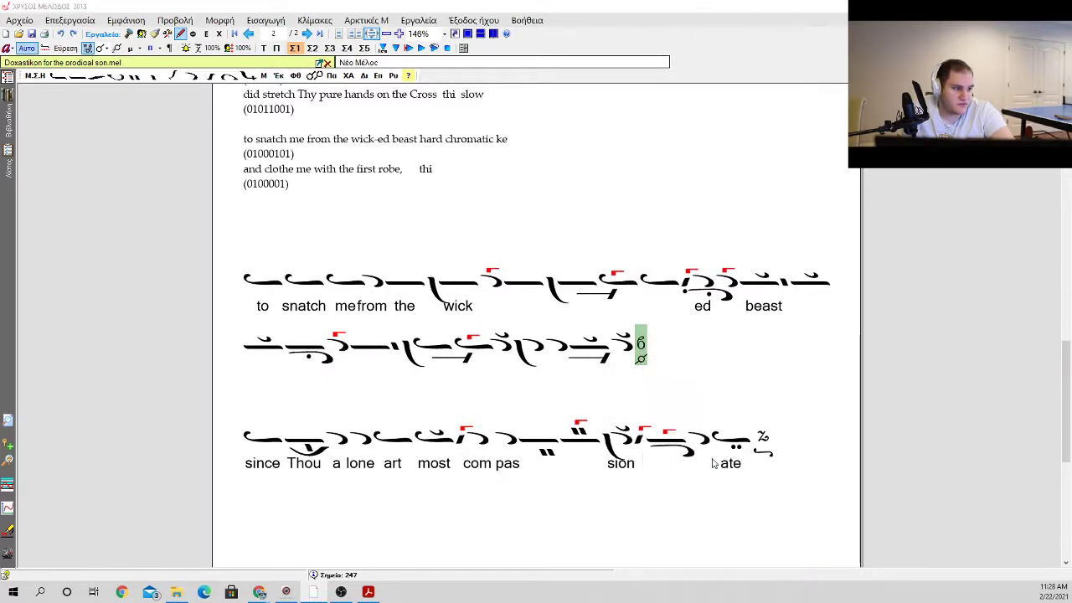
{"action": "left_click", "coordinate": [327, 253]}
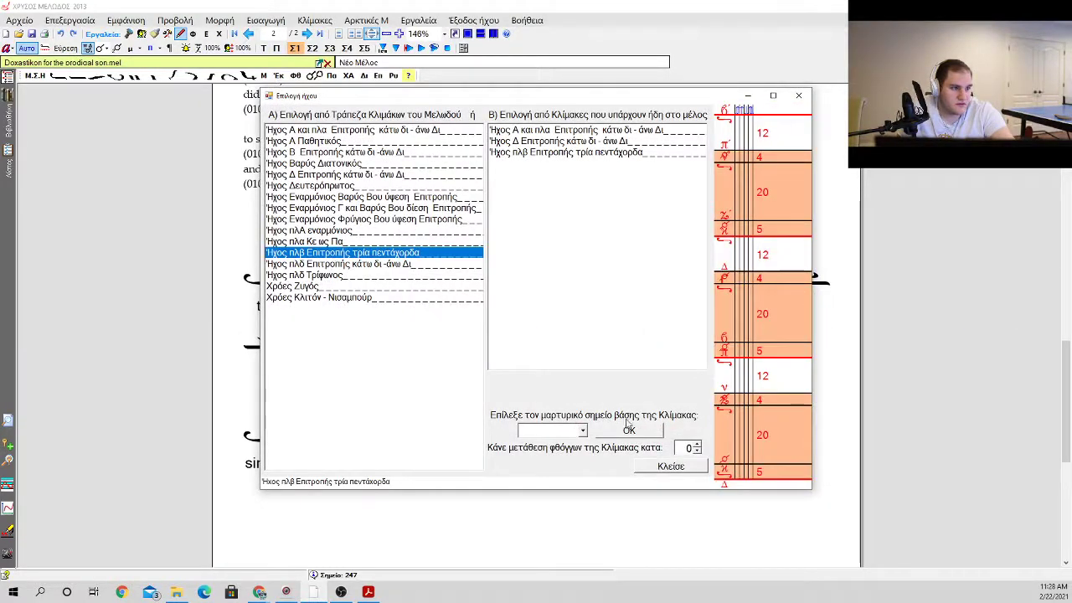
{"action": "left_click", "coordinate": [581, 430]}
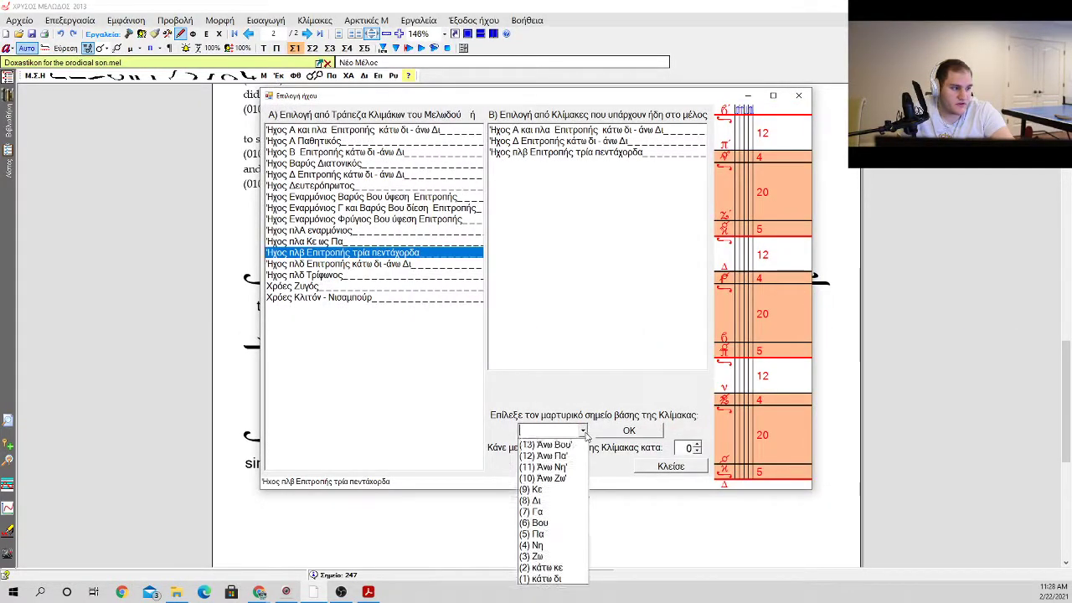
{"action": "left_click", "coordinate": [558, 500]}
{"action": "left_click", "coordinate": [628, 431]}
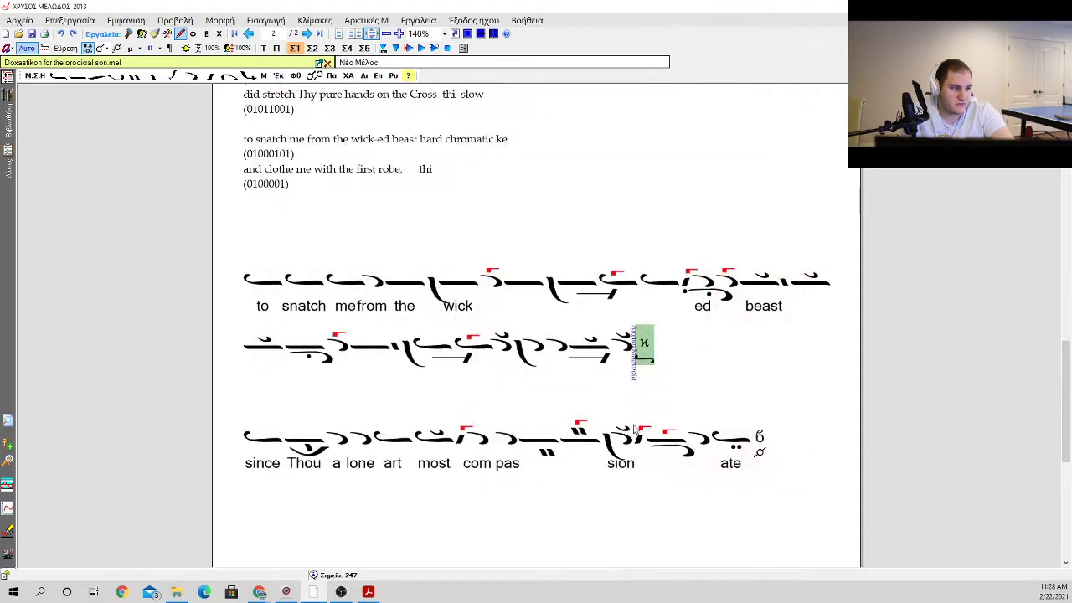
{"action": "left_click", "coordinate": [258, 283]}
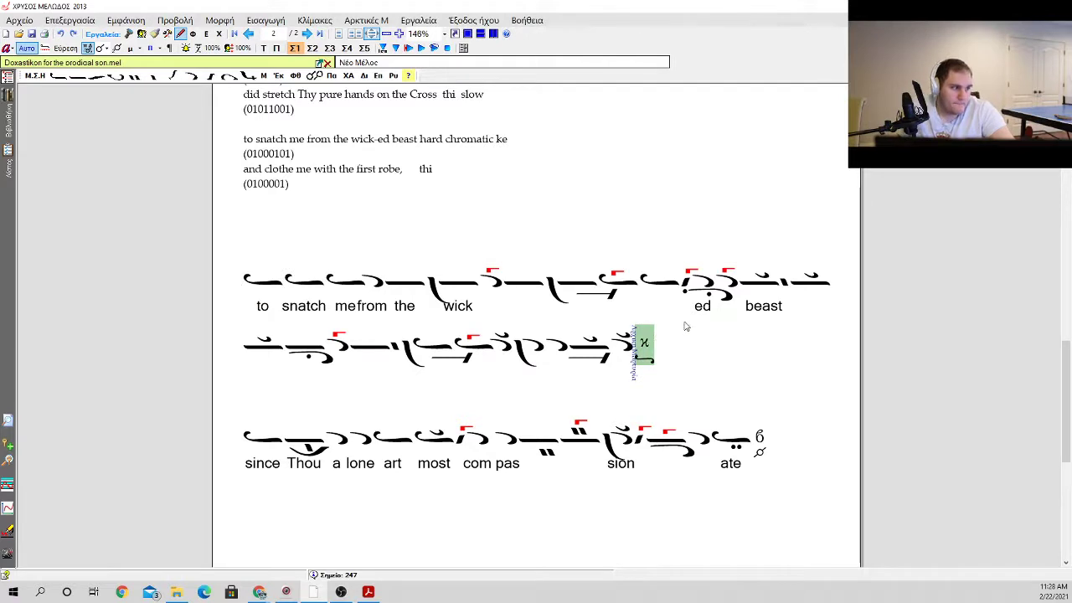
{"action": "left_click", "coordinate": [298, 427]}
{"action": "left_click", "coordinate": [680, 341]}
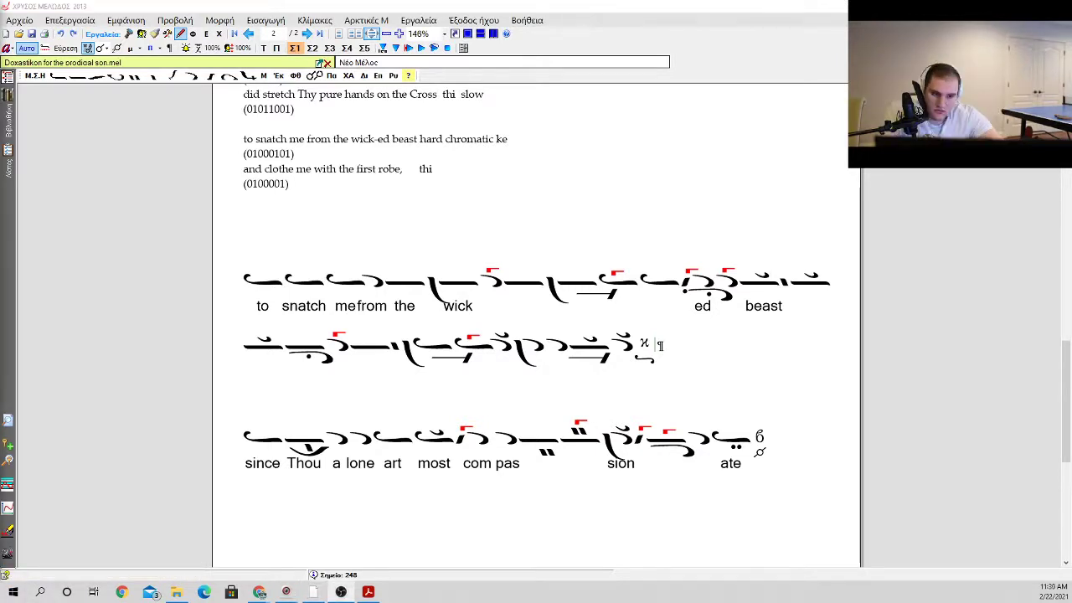
Step: Start the next phrase after the Κε martyria with an ison followed by an oligon with klasma
{"action": "left_click", "coordinate": [626, 353]}
{"action": "left_click", "coordinate": [637, 355]}
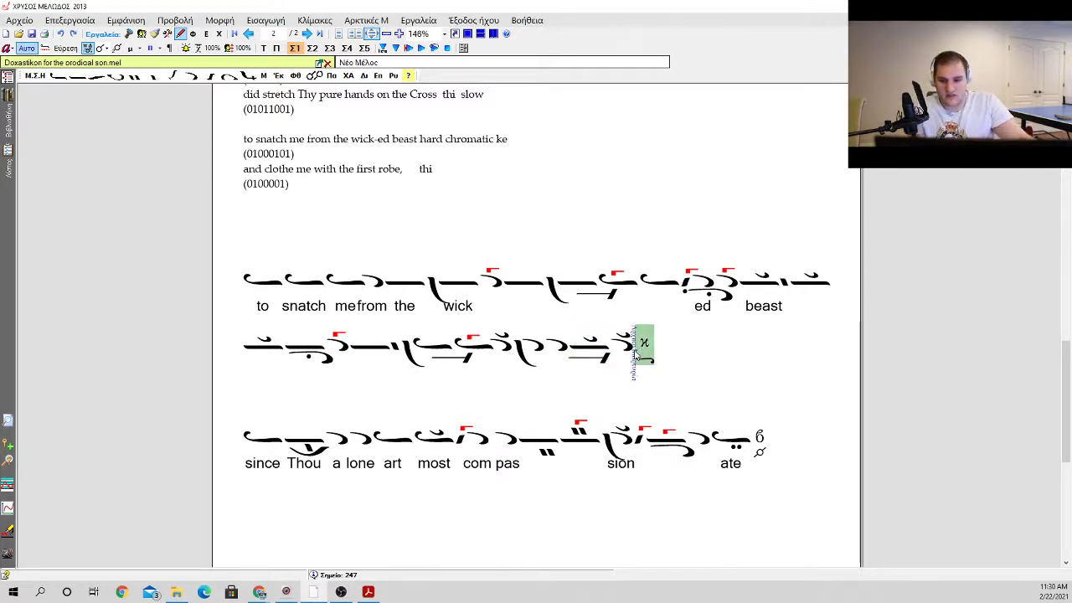
{"action": "key", "text": "0"}
{"action": "key", "text": "Return"}
{"action": "key", "text": "1"}
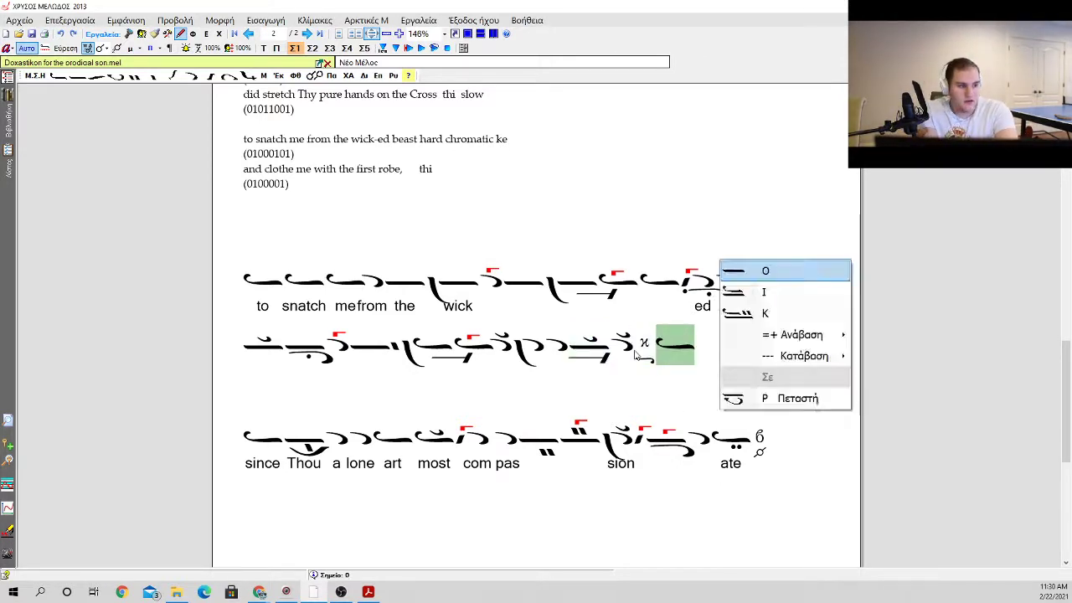
{"action": "key", "text": "Return"}
{"action": "key", "text": "minus"}
{"action": "key", "text": "Return"}
Step: Add an elaphron preceded by a vareia, followed by an apostrophos with a gorgon
{"action": "key", "text": "e"}
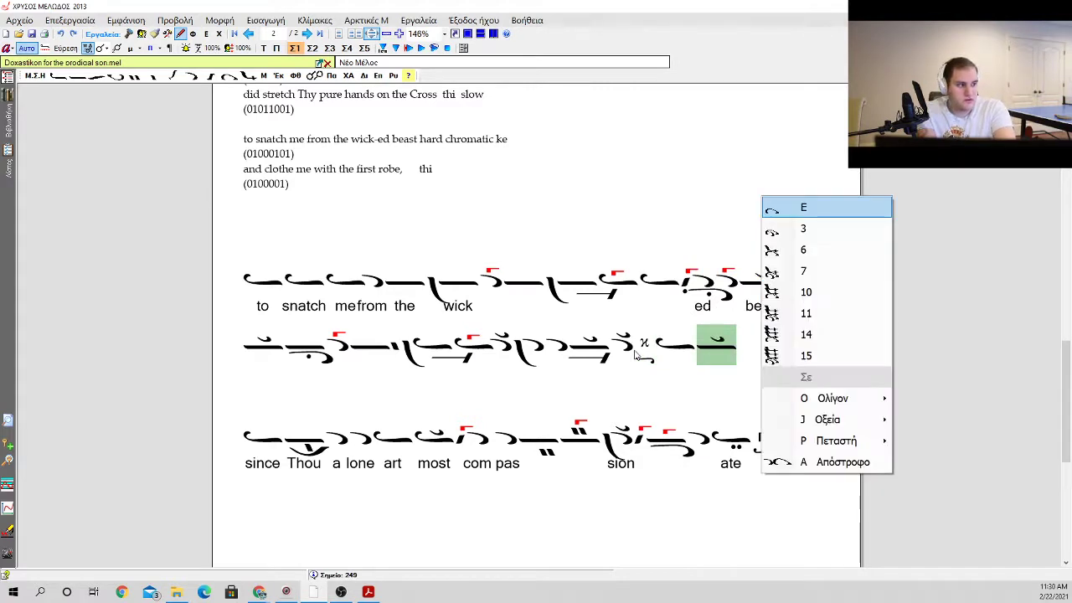
{"action": "key", "text": "Return"}
{"action": "key", "text": "a"}
{"action": "key", "text": "Left"}
{"action": "key", "text": "backslash"}
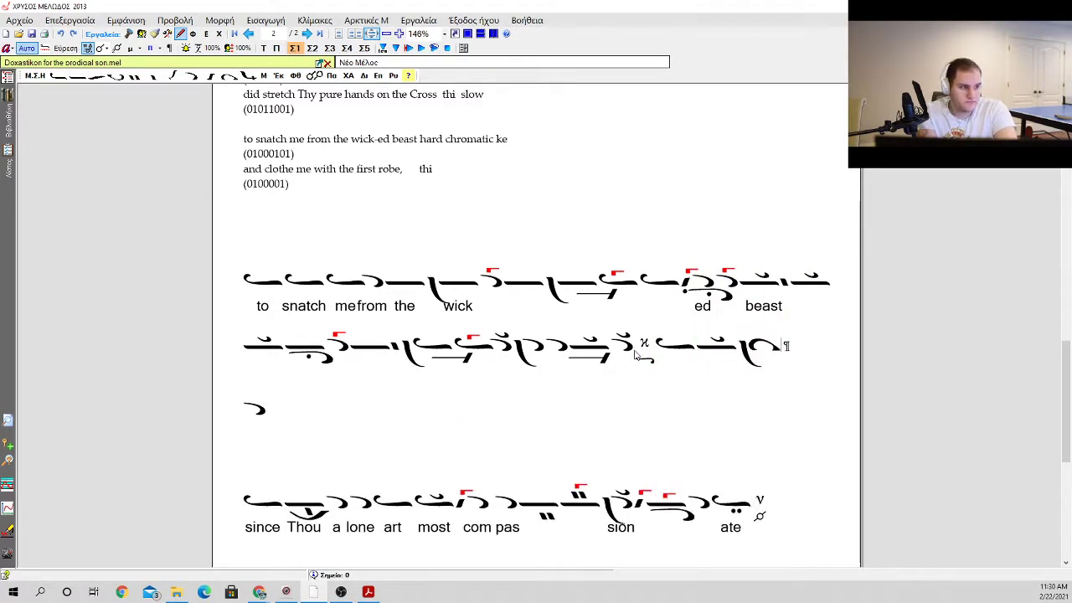
{"action": "key", "text": "Right"}
{"action": "key", "text": "g"}
{"action": "key", "text": "Return"}
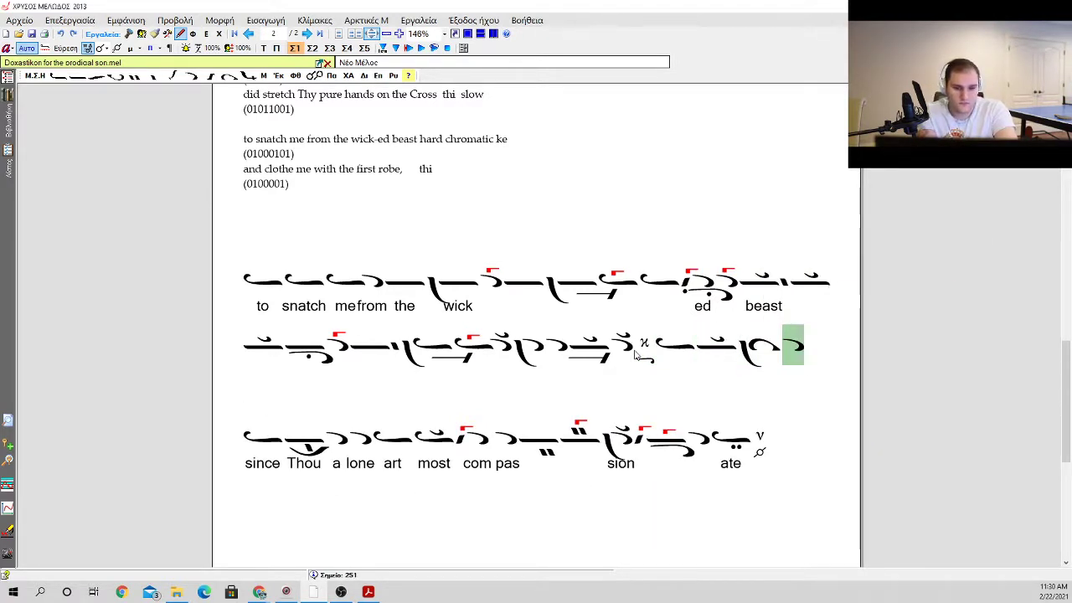
Step: Add a plain oligon and an oligon with kentemata above it, marking the second with an antikenoma
{"action": "key", "text": "o"}
{"action": "key", "text": "Down"}
{"action": "key", "text": "Down"}
{"action": "key", "text": "Down"}
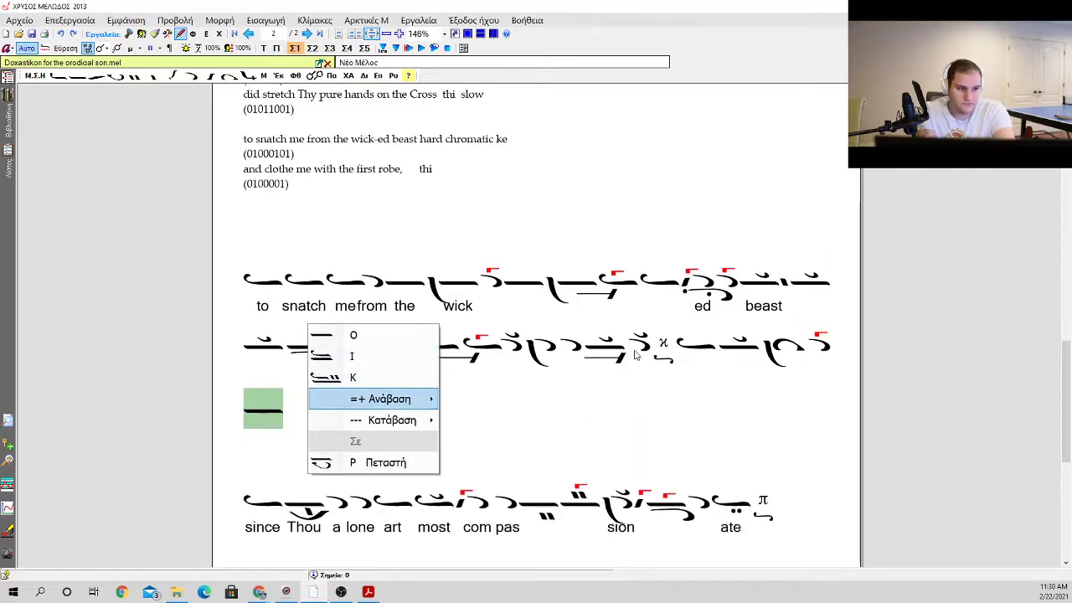
{"action": "key", "text": "Right"}
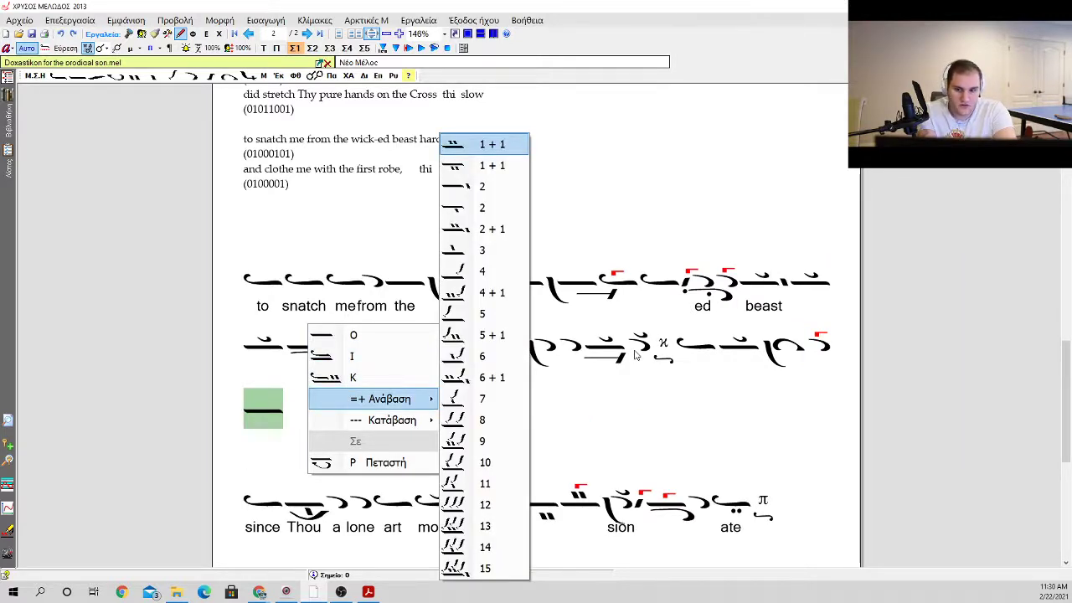
{"action": "key", "text": "Down"}
{"action": "key", "text": "Down"}
{"action": "key", "text": "Down"}
{"action": "key", "text": "Up"}
{"action": "key", "text": "Up"}
{"action": "key", "text": "Return"}
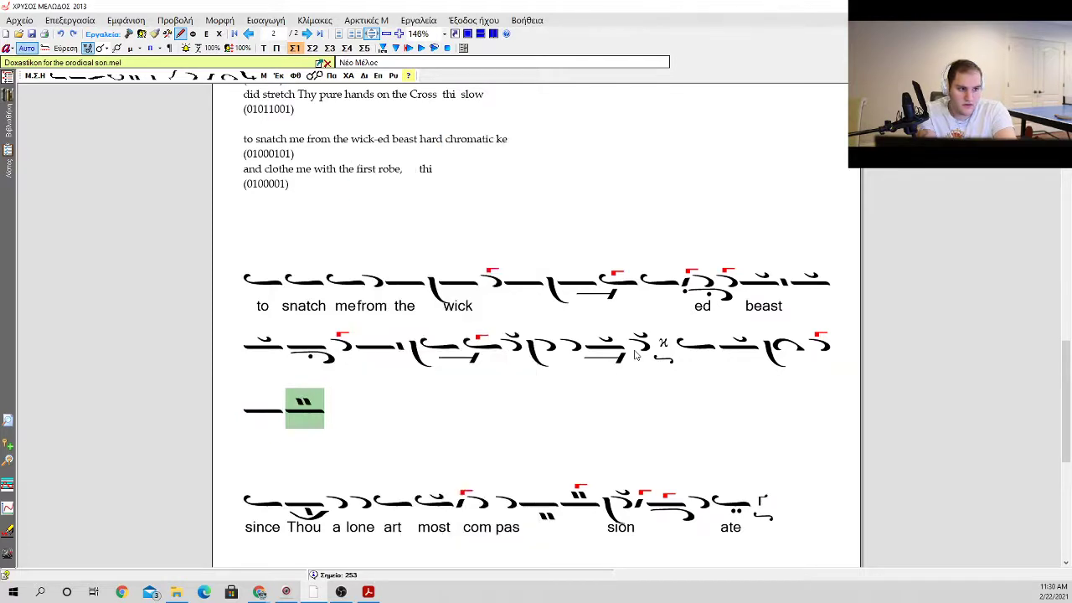
{"action": "key", "text": "n"}
Step: Continue the phrase with three apostrophoi followed by kentemata
{"action": "key", "text": "a"}
{"action": "key", "text": "a"}
{"action": "key", "text": "a"}
{"action": "key", "text": "a"}
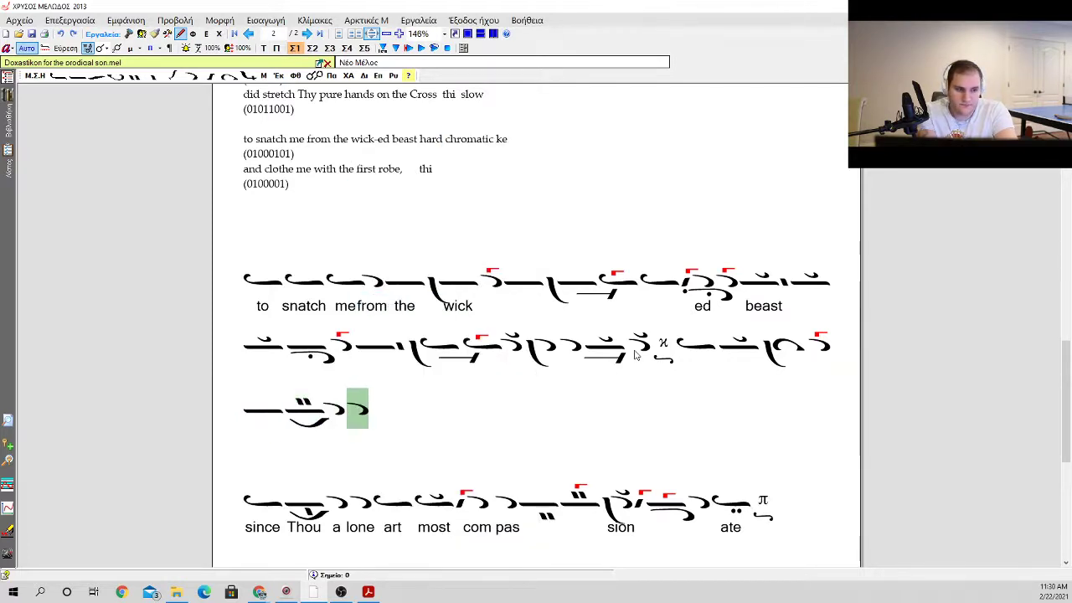
{"action": "key", "text": "a"}
{"action": "key", "text": "a"}
{"action": "key", "text": "a"}
{"action": "key", "text": "a"}
{"action": "key", "text": "a"}
{"action": "key", "text": "a"}
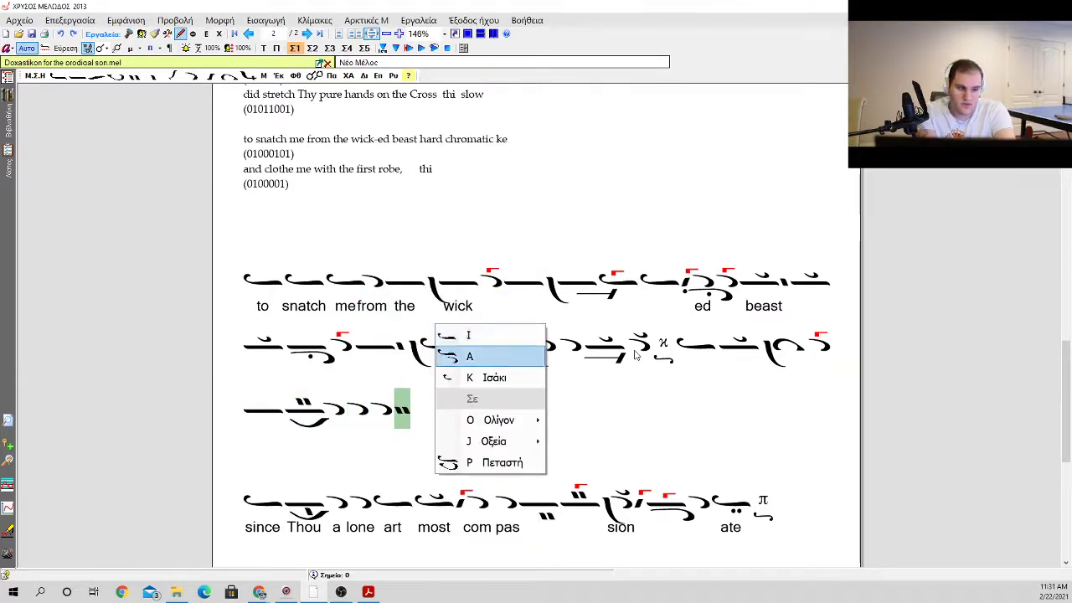
Step: Add an oligon carrying an ison and kentemata after the standalone kentemata
{"action": "key", "text": "Down"}
{"action": "key", "text": "Down"}
{"action": "key", "text": "Down"}
{"action": "key", "text": "Right"}
{"action": "key", "text": "Down"}
{"action": "key", "text": "Return"}
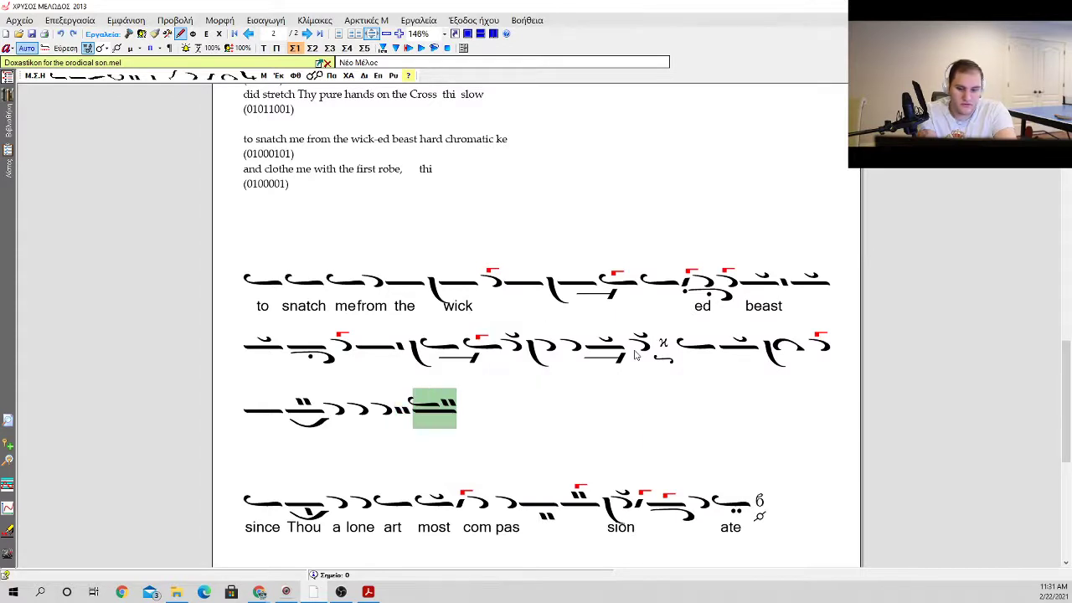
Step: Give the oligon with ison and kentemata a gorgon with a dot, variant 2
{"action": "key", "text": "g"}
{"action": "key", "text": "Return"}
{"action": "key", "text": "."}
{"action": "key", "text": "Return"}
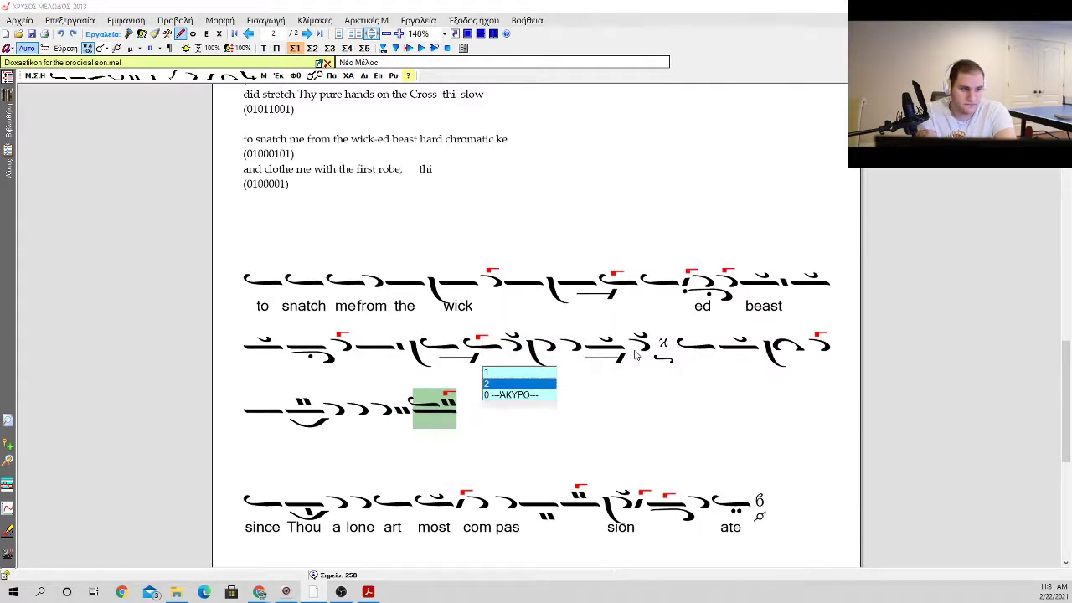
{"action": "key", "text": "Return"}
Step: Add an ison preceded by a vareia, followed by an apostrophos with a gorgon
{"action": "key", "text": "0"}
{"action": "key", "text": "Return"}
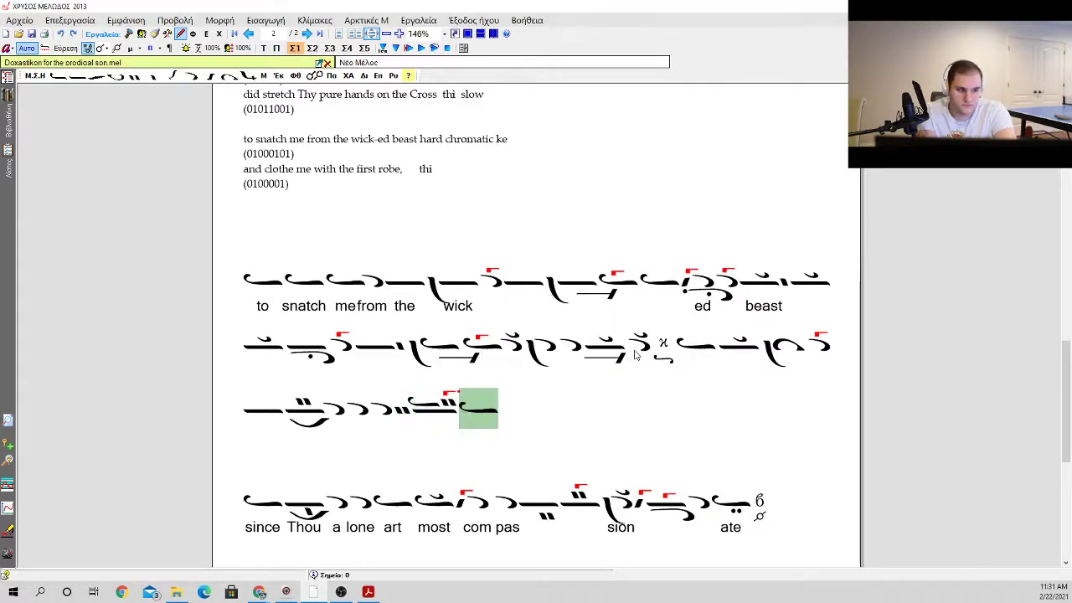
{"action": "key", "text": "b"}
{"action": "key", "text": "a"}
{"action": "key", "text": "Return"}
{"action": "key", "text": "g"}
{"action": "key", "text": "Return"}
Step: End the phrase with an ison with klasma and a martyria for Δι
{"action": "key", "text": "0"}
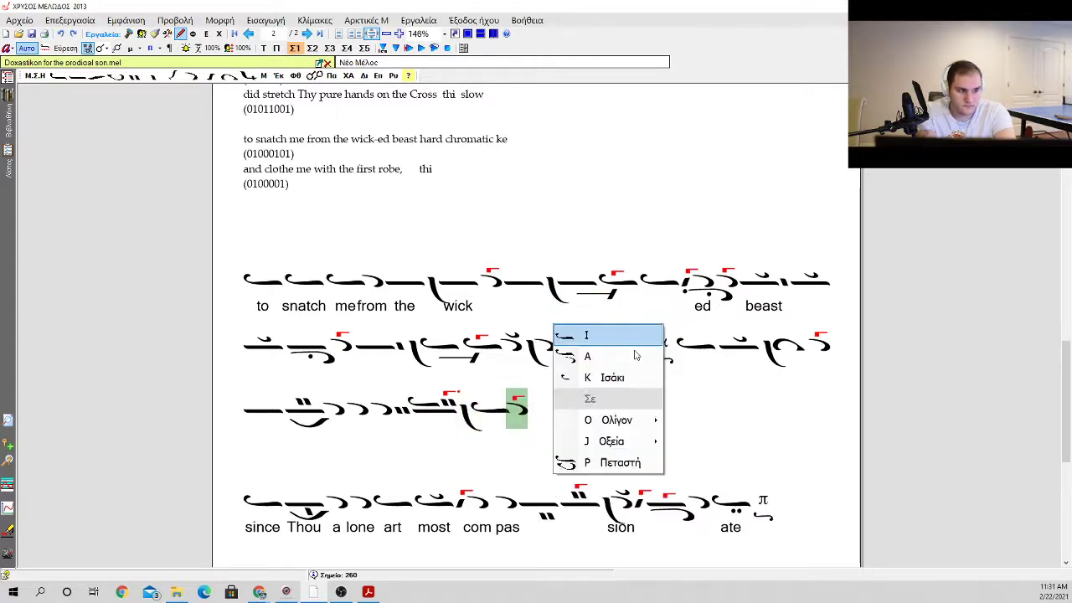
{"action": "key", "text": "Return"}
{"action": "key", "text": "k"}
{"action": "key", "text": "m"}
Step: Enter the lyrics "and", "clothe" and "me" beneath the new phrase's first three notes
{"action": "key", "text": "Left"}
{"action": "key", "text": "Left"}
{"action": "key", "text": "Left"}
{"action": "key", "text": "Left"}
{"action": "key", "text": "Left"}
{"action": "key", "text": "Left"}
{"action": "key", "text": "Left"}
{"action": "key", "text": "Left"}
{"action": "key", "text": "Left"}
{"action": "key", "text": "Left"}
{"action": "key", "text": "Left"}
{"action": "key", "text": "Left"}
{"action": "key", "text": "Left"}
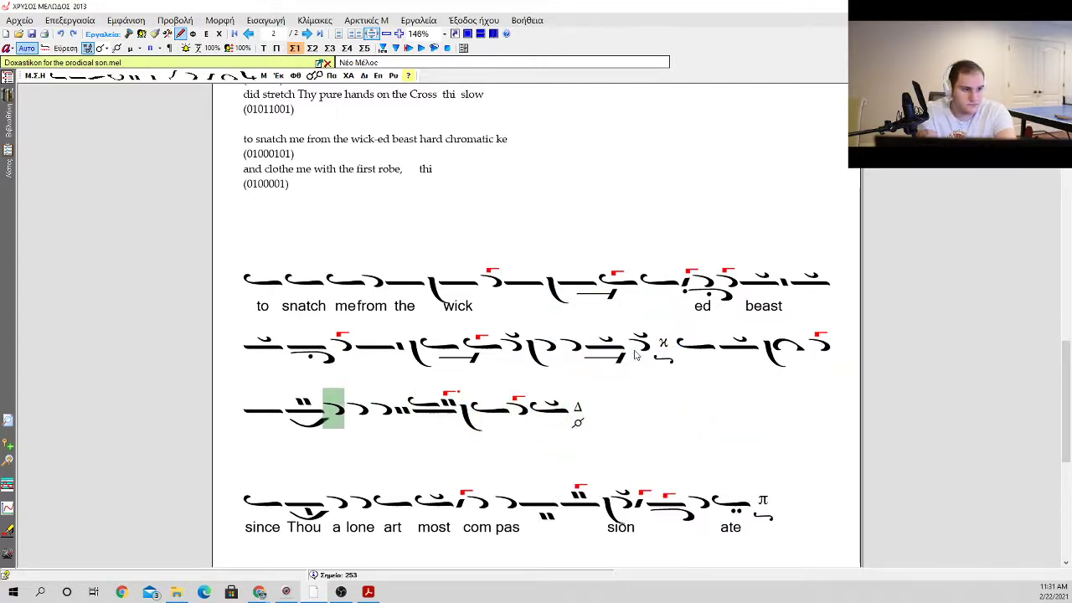
{"action": "key", "text": "Return"}
{"action": "type", "text": "and"}
{"action": "key", "text": "space"}
{"action": "type", "text": "clothe"}
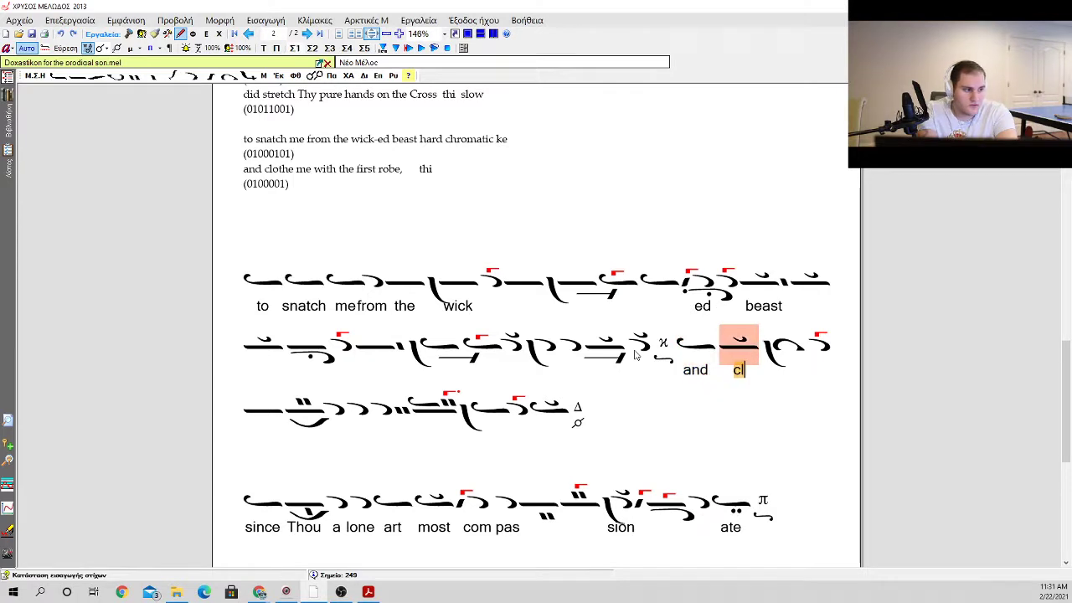
{"action": "key", "text": "space"}
{"action": "type", "text": "me"}
{"action": "key", "text": "space"}
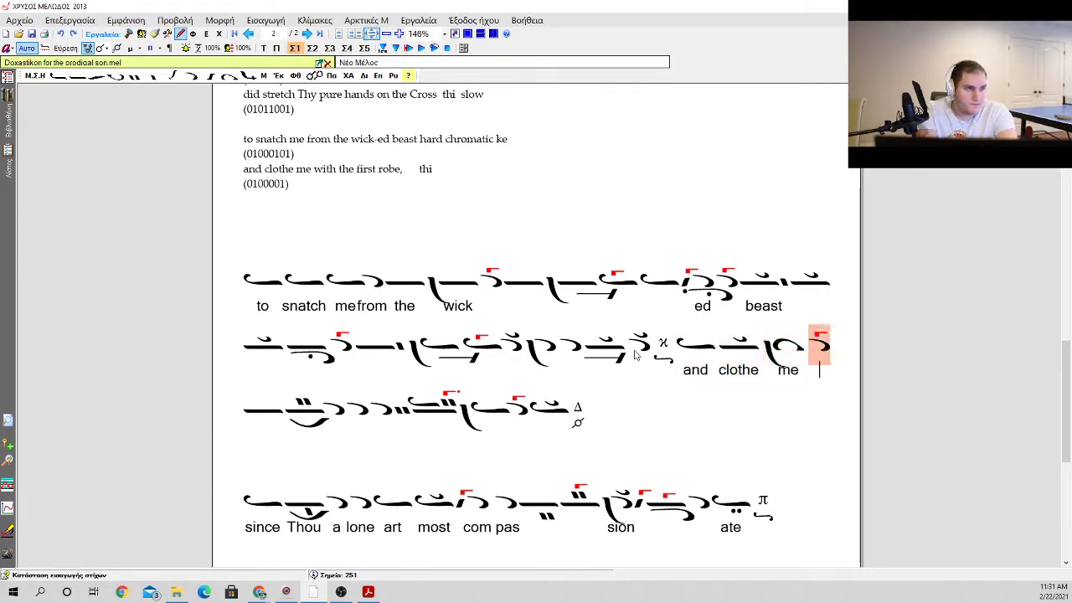
{"action": "type", "text": "with"}
{"action": "key", "text": "space"}
{"action": "key", "text": "BackSpace"}
{"action": "key", "text": "BackSpace"}
{"action": "key", "text": "BackSpace"}
{"action": "key", "text": "BackSpace"}
{"action": "key", "text": "BackSpace"}
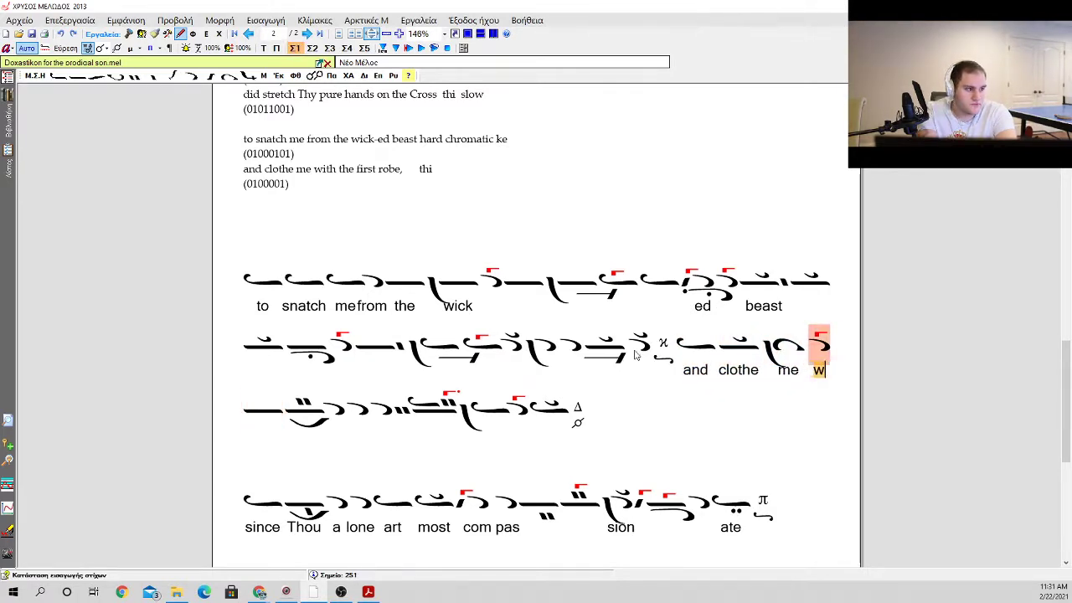
{"action": "key", "text": "space"}
{"action": "key", "text": "space"}
{"action": "type", "text": "w"}
{"action": "key", "text": "BackSpace"}
{"action": "key", "text": "BackSpace"}
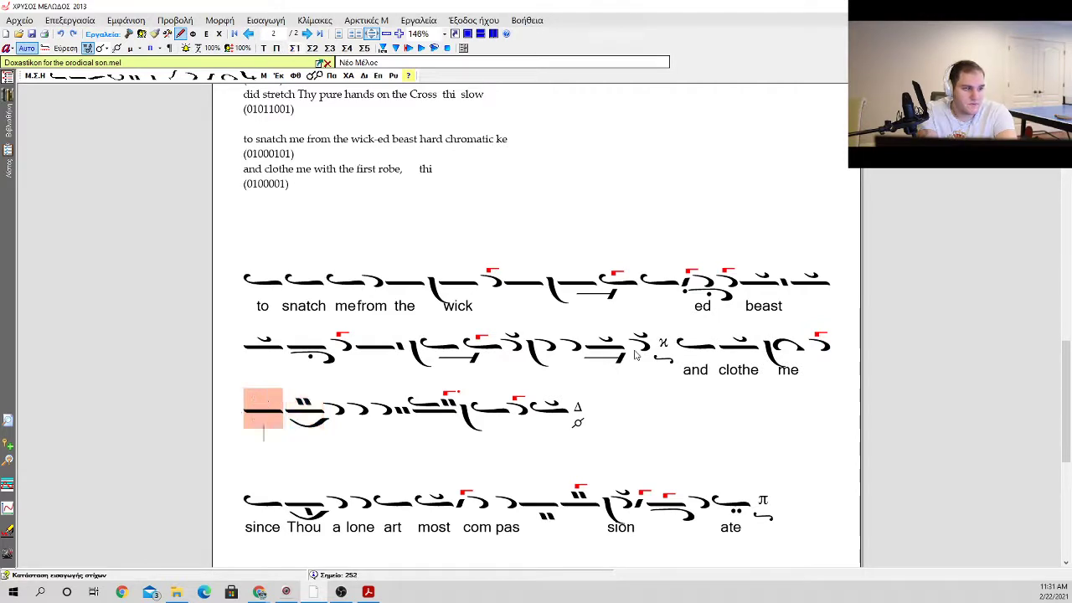
{"action": "key", "text": "BackSpace"}
{"action": "key", "text": "BackSpace"}
{"action": "key", "text": "BackSpace"}
{"action": "type", "text": "e"}
{"action": "key", "text": "space"}
{"action": "key", "text": "space"}
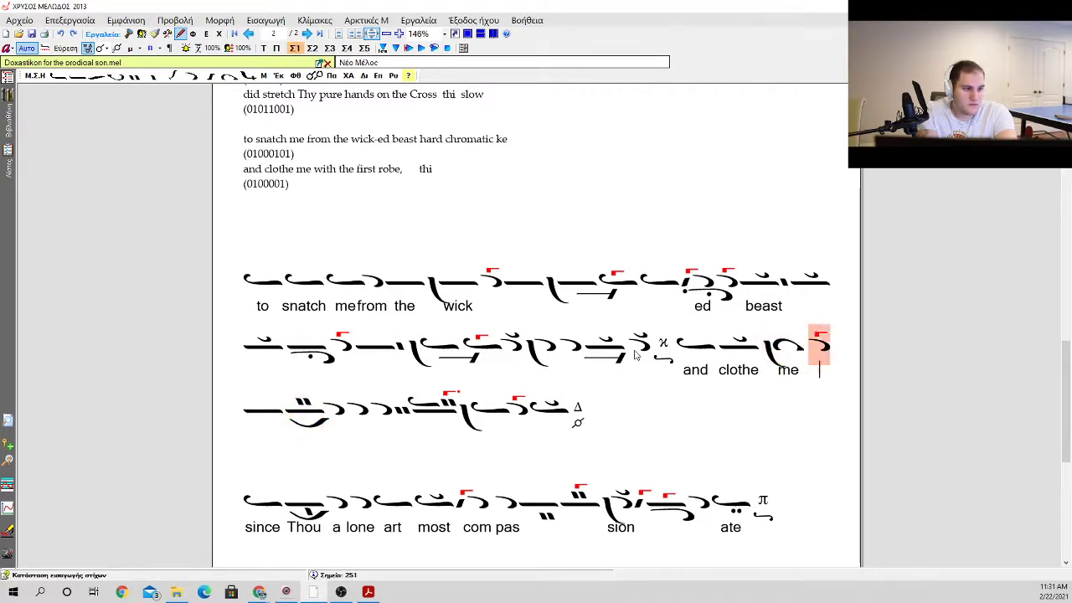
{"action": "type", "text": "w"}
{"action": "key", "text": "BackSpace"}
Step: Enter the lyric "with" under the oligon with kentemata and "the" under the third apostrophos after it
{"action": "key", "text": "space"}
{"action": "type", "text": "with"}
{"action": "key", "text": "space"}
Step: Enter "first" under the dotted-gorgon oligon and "robe" under the phrase's final ison with klasma
{"action": "key", "text": "space"}
{"action": "key", "text": "space"}
{"action": "type", "text": "the"}
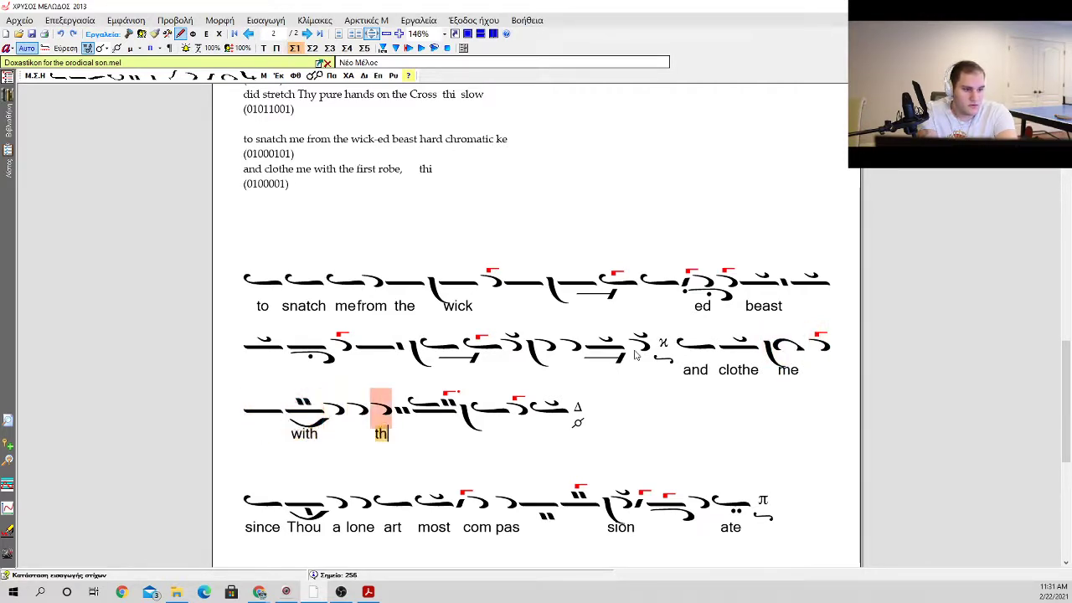
{"action": "key", "text": "space"}
{"action": "type", "text": "fir"}
{"action": "type", "text": "st"}
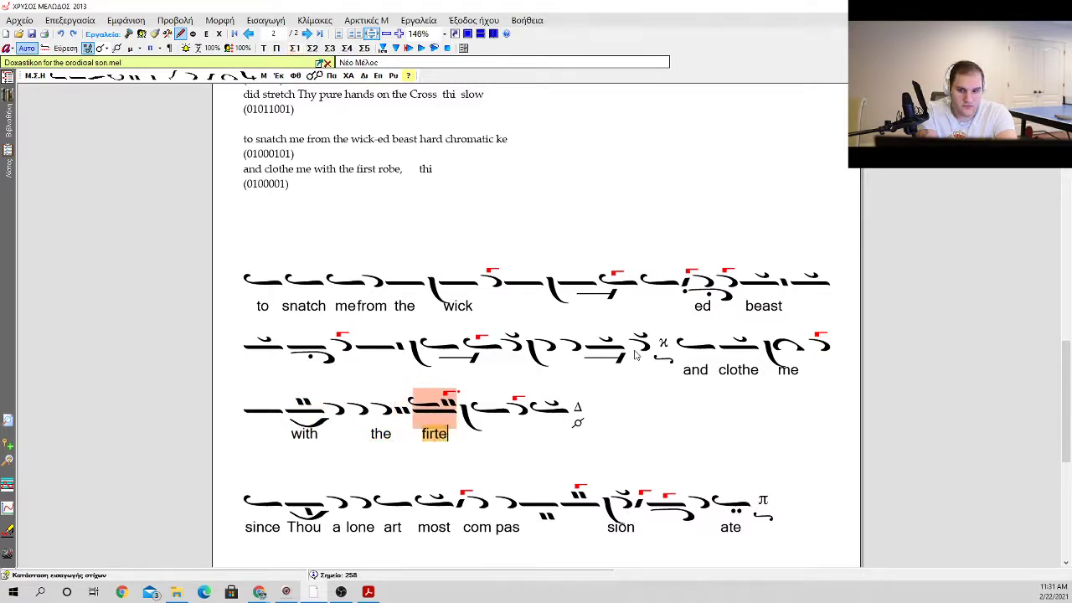
{"action": "key", "text": "space"}
{"action": "key", "text": "space"}
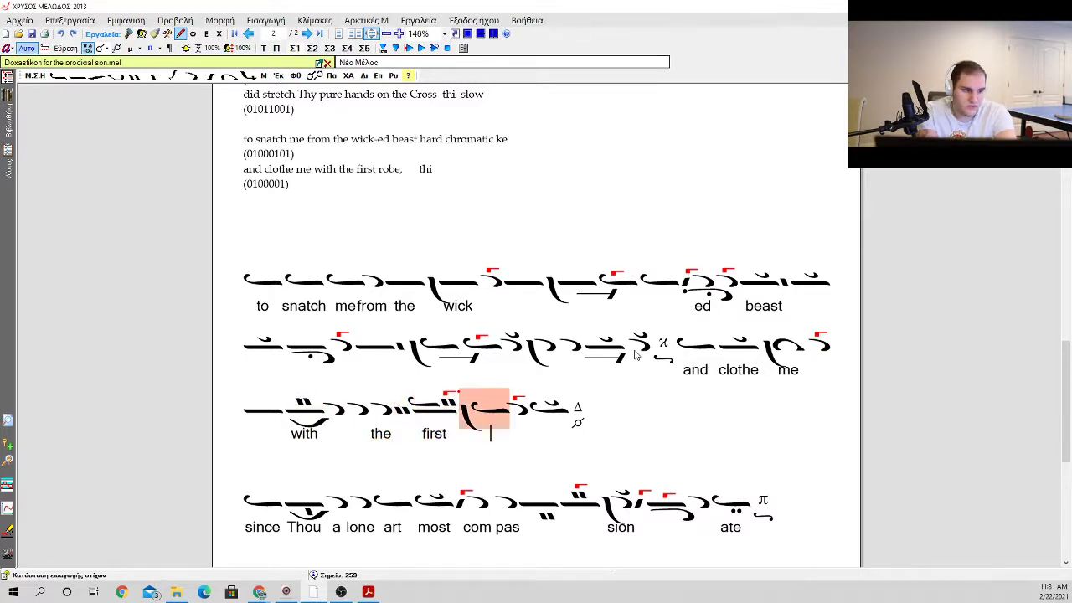
{"action": "type", "text": "robe"}
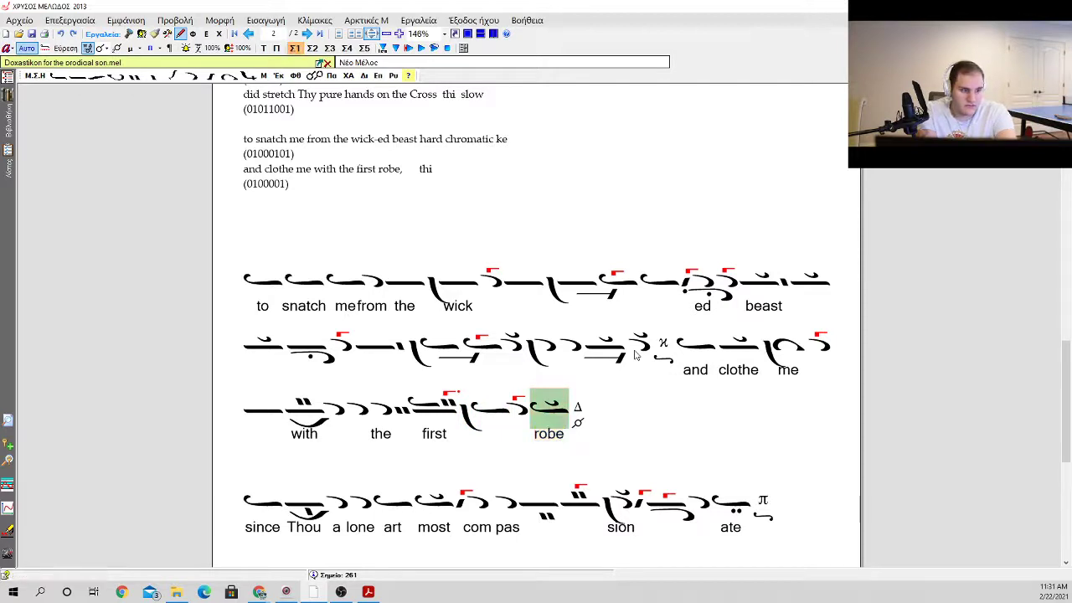
Step: Close the blank space after the "robe" martyria so the "since Thou alone" phrase follows on the same line
{"action": "key", "text": "space"}
{"action": "key", "text": "space"}
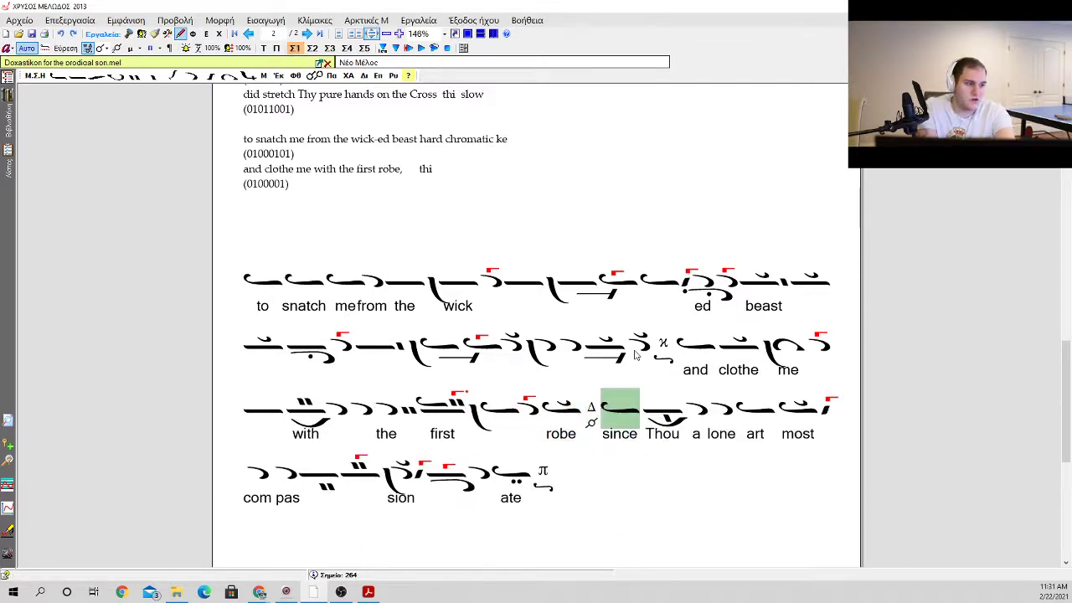
{"action": "left_click", "coordinate": [598, 453]}
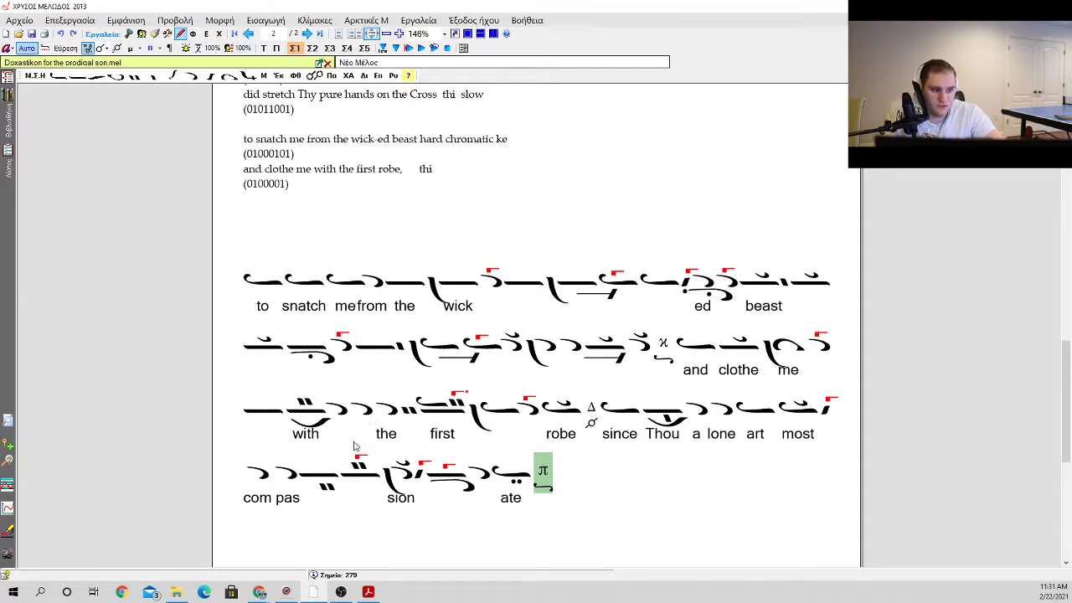
{"action": "scroll", "coordinate": [352, 453], "scroll_direction": "up", "scroll_amount": 5}
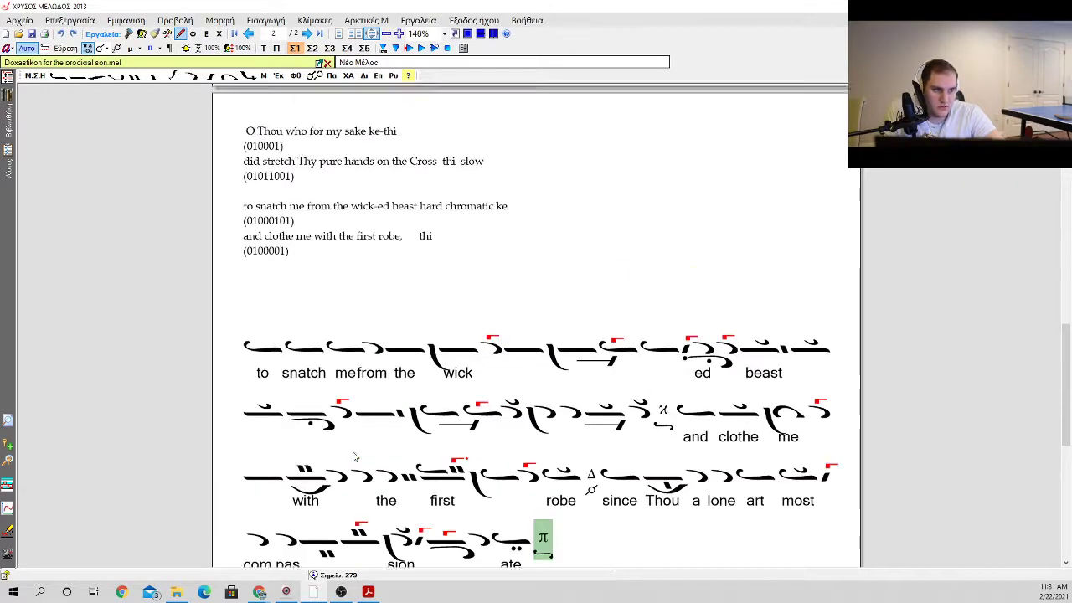
{"action": "scroll", "coordinate": [260, 380], "scroll_direction": "down", "scroll_amount": 5}
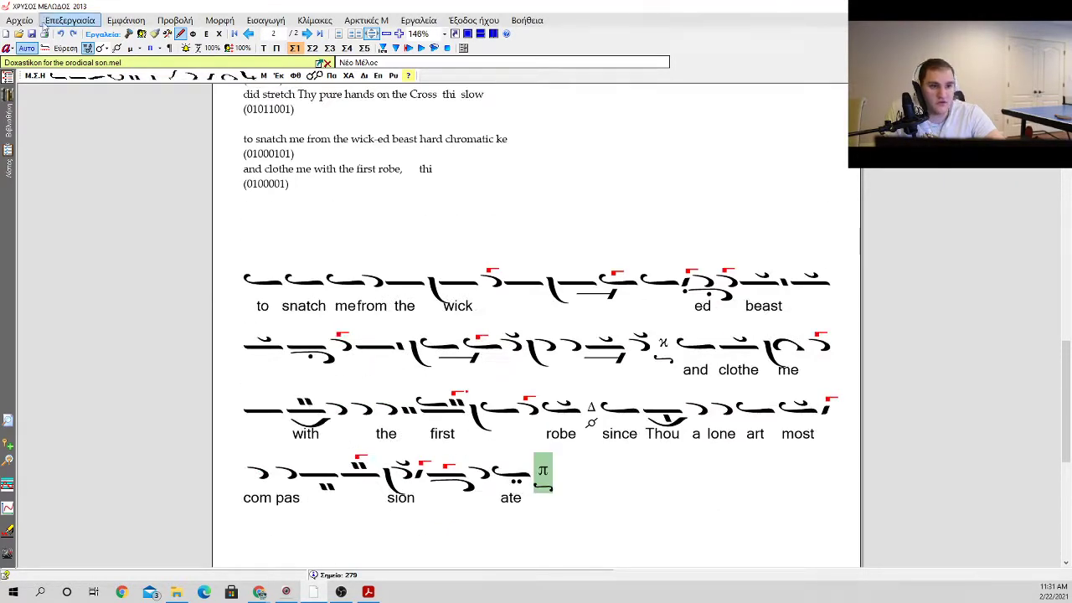
Step: Delete the draft lines "to snatch me from the wick-ed beast" and "and clothe me with the first robe" with their stress patterns above the neumes
{"action": "scroll", "coordinate": [309, 294], "scroll_direction": "up", "scroll_amount": 2}
{"action": "left_click_drag", "start_coordinate": [356, 272], "coordinate": [235, 211]}
{"action": "key", "text": "Delete"}
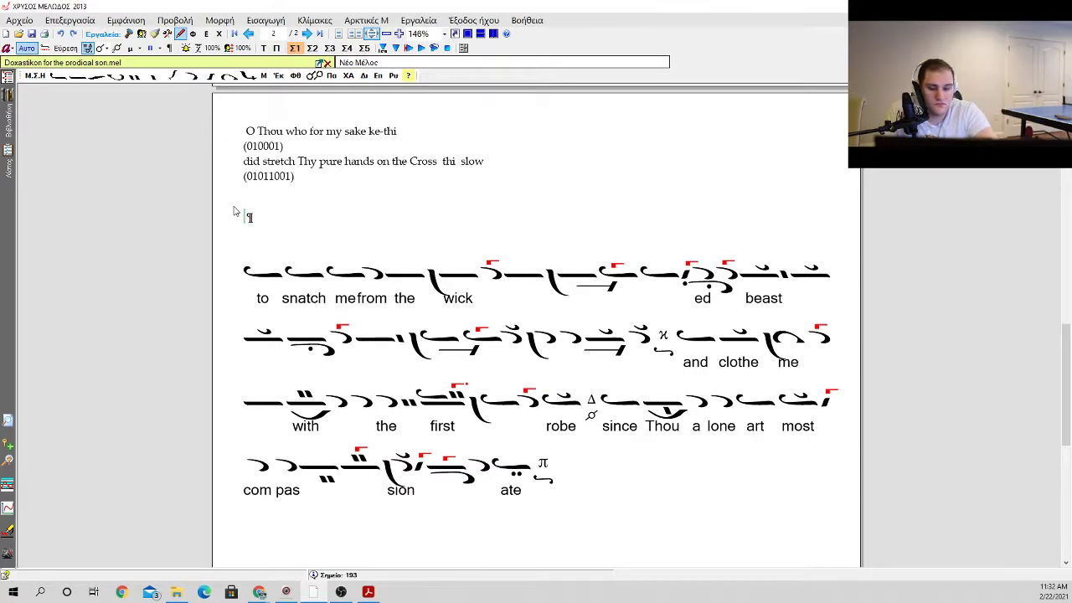
{"action": "key", "text": "ctrl+z"}
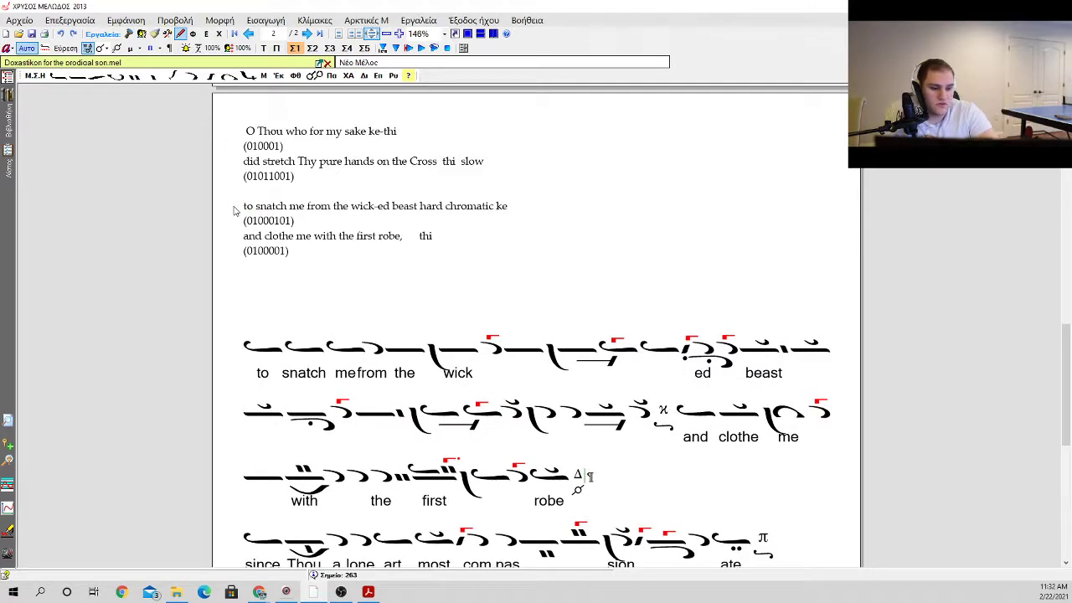
{"action": "key", "text": "Delete"}
{"action": "left_click_drag", "start_coordinate": [343, 276], "coordinate": [255, 211]}
{"action": "key", "text": "Delete"}
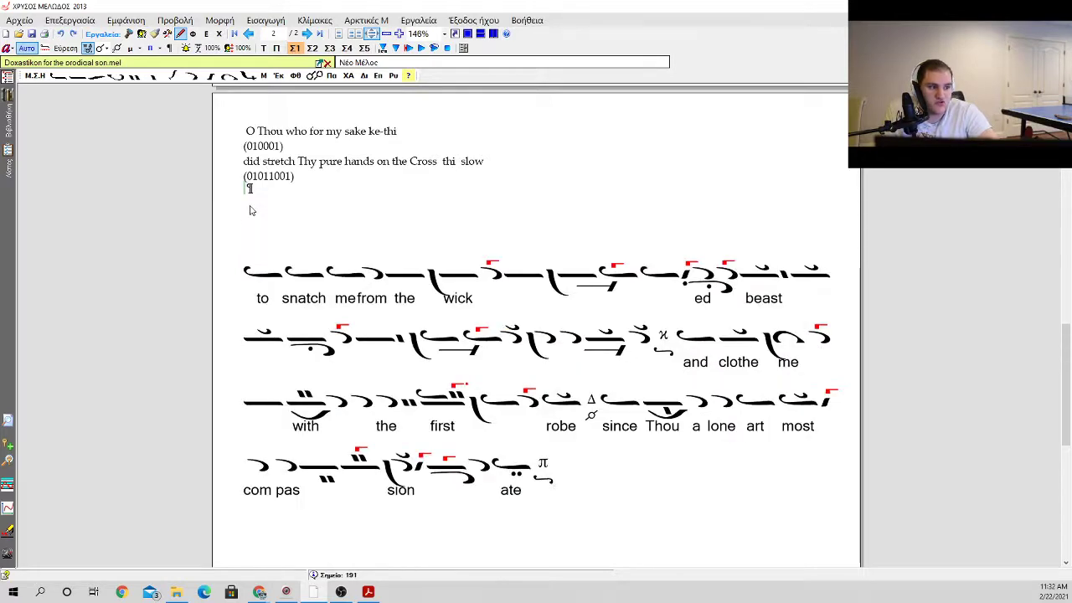
Step: Review the remaining unset prayer lines, their mode notes and stress patterns to choose the next line to set
{"action": "scroll", "coordinate": [276, 276], "scroll_direction": "up", "scroll_amount": 5}
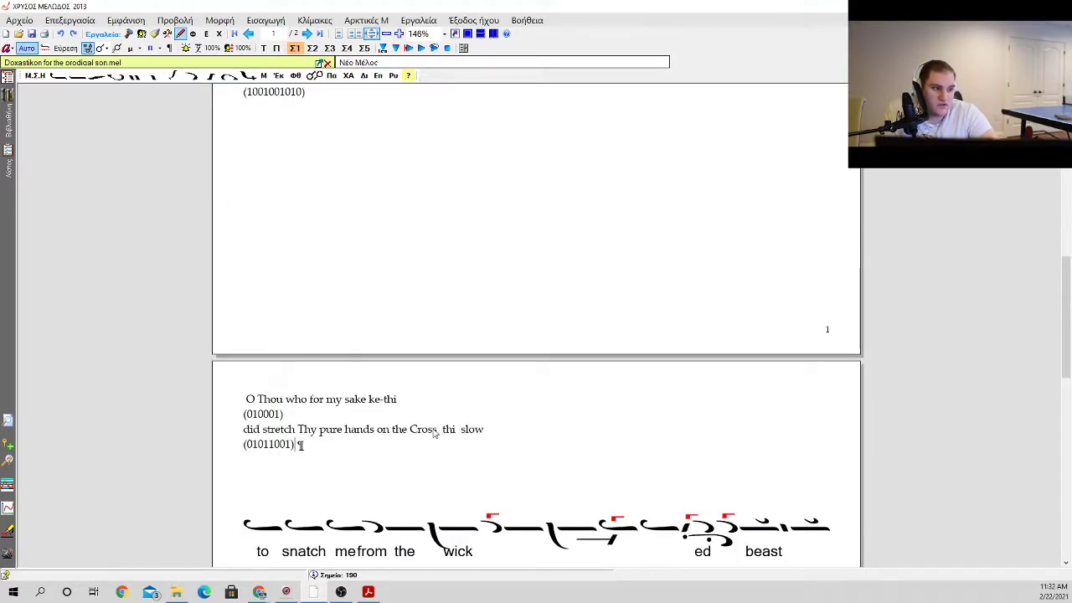
{"action": "left_click_drag", "start_coordinate": [409, 433], "coordinate": [449, 440]}
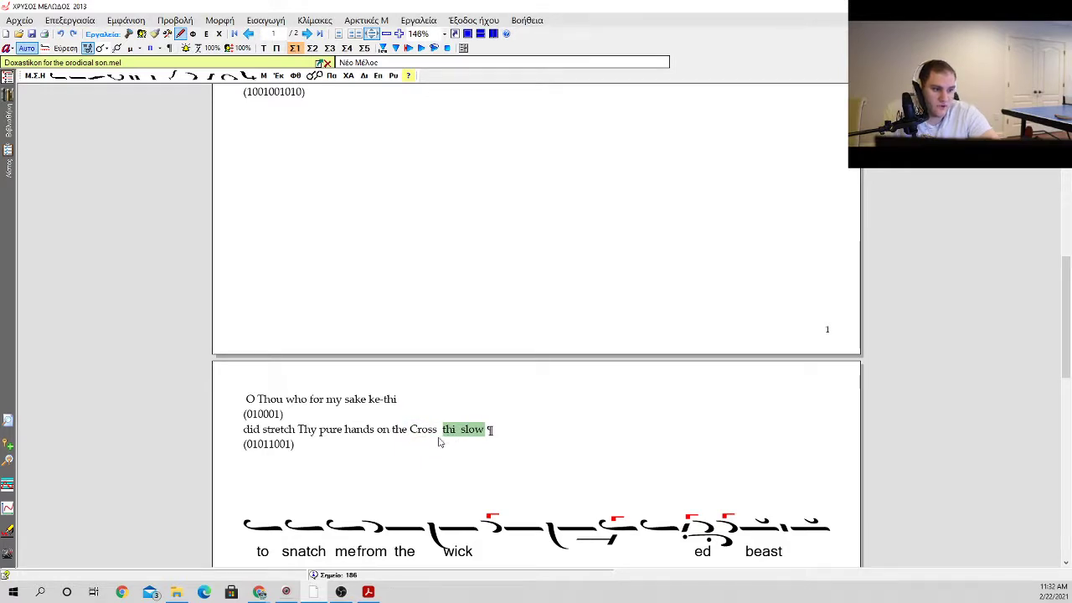
{"action": "double_click", "coordinate": [438, 430]}
{"action": "scroll", "coordinate": [438, 429], "scroll_direction": "up", "scroll_amount": 3}
{"action": "left_click", "coordinate": [426, 300]}
{"action": "left_click", "coordinate": [589, 227]}
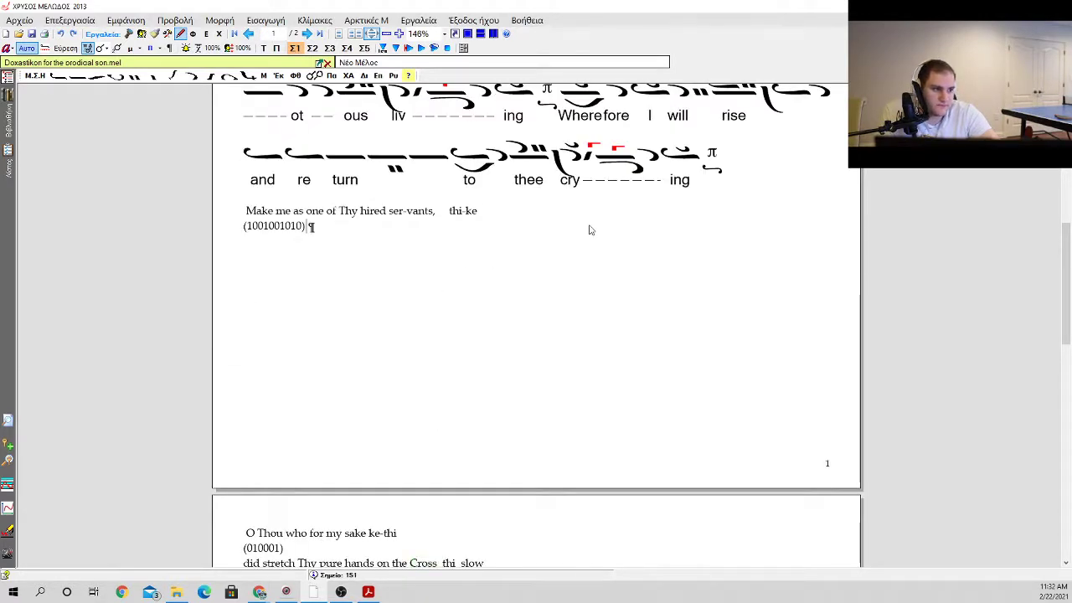
{"action": "scroll", "coordinate": [552, 238], "scroll_direction": "down", "scroll_amount": 2}
{"action": "left_click", "coordinate": [531, 243]}
{"action": "double_click", "coordinate": [462, 145]}
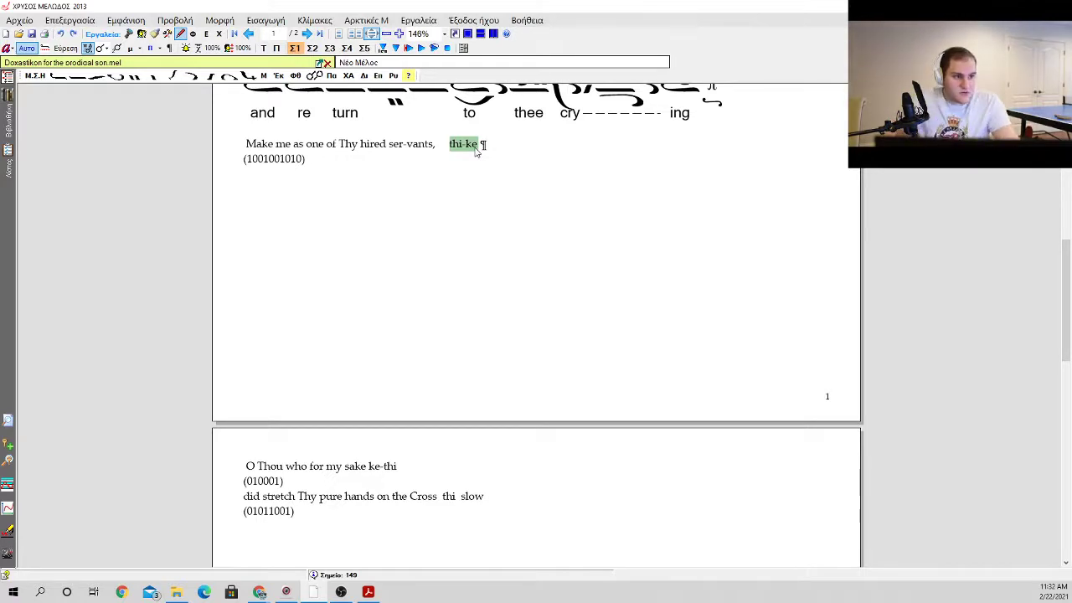
{"action": "scroll", "coordinate": [475, 151], "scroll_direction": "up", "scroll_amount": 1}
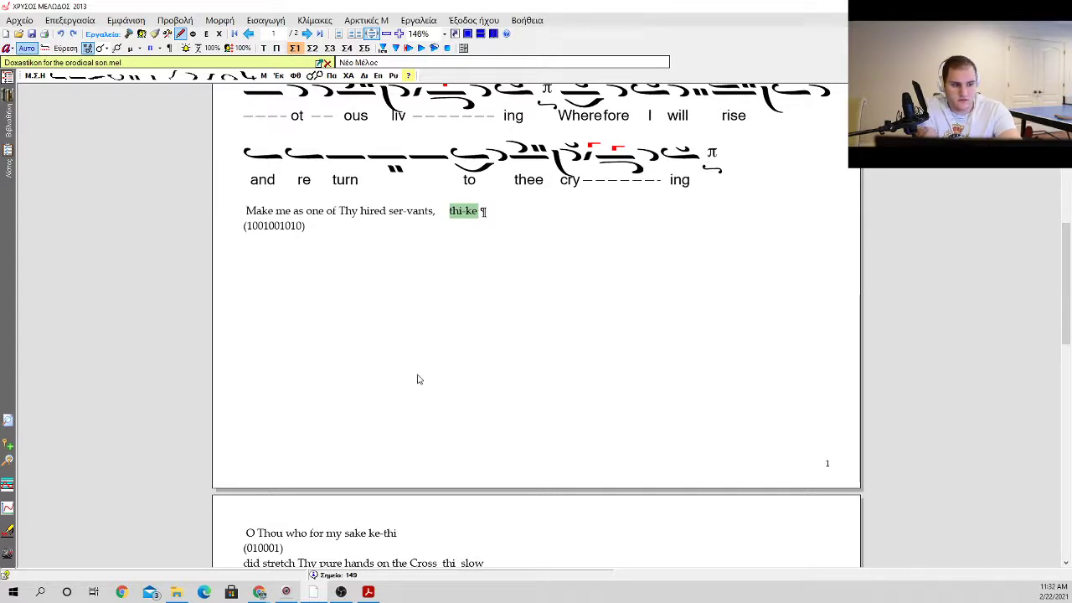
{"action": "scroll", "coordinate": [368, 382], "scroll_direction": "down", "scroll_amount": 1}
{"action": "scroll", "coordinate": [349, 385], "scroll_direction": "up", "scroll_amount": 1}
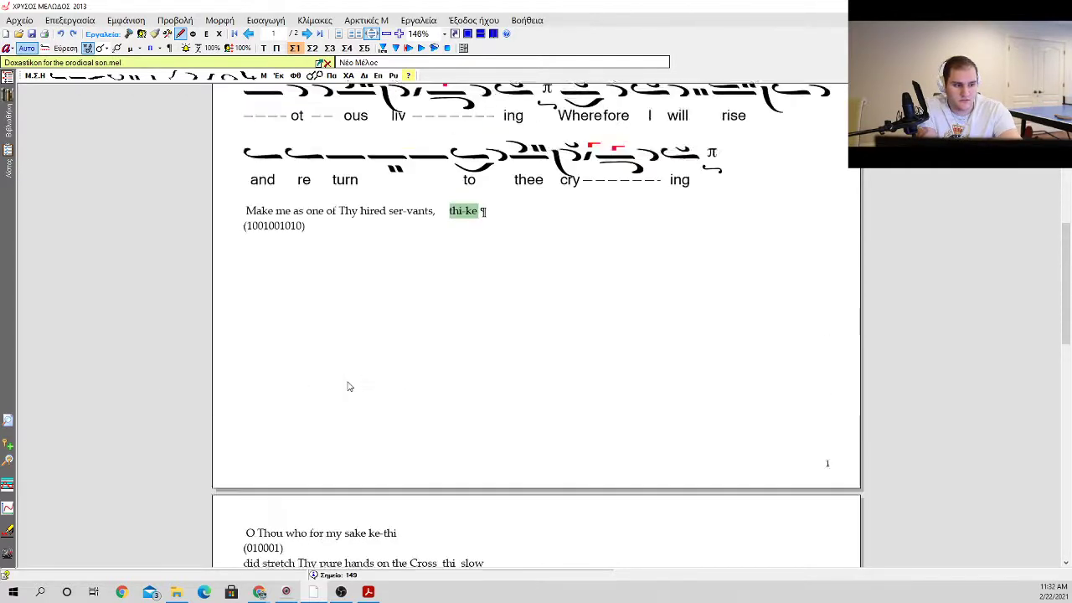
{"action": "scroll", "coordinate": [349, 386], "scroll_direction": "up", "scroll_amount": 1}
{"action": "left_click", "coordinate": [421, 296]}
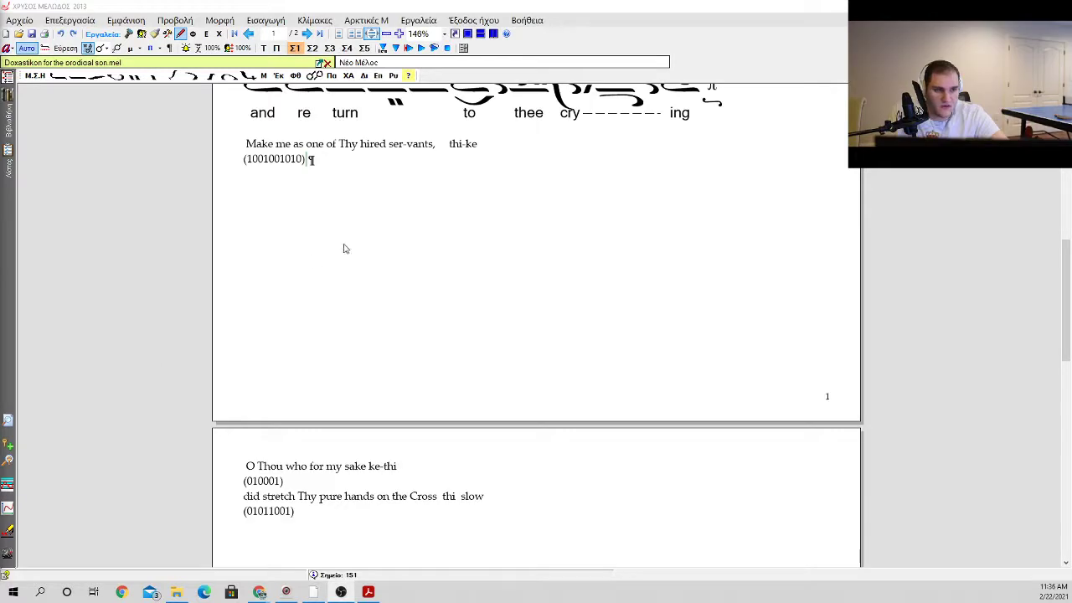
{"action": "left_click", "coordinate": [509, 149]}
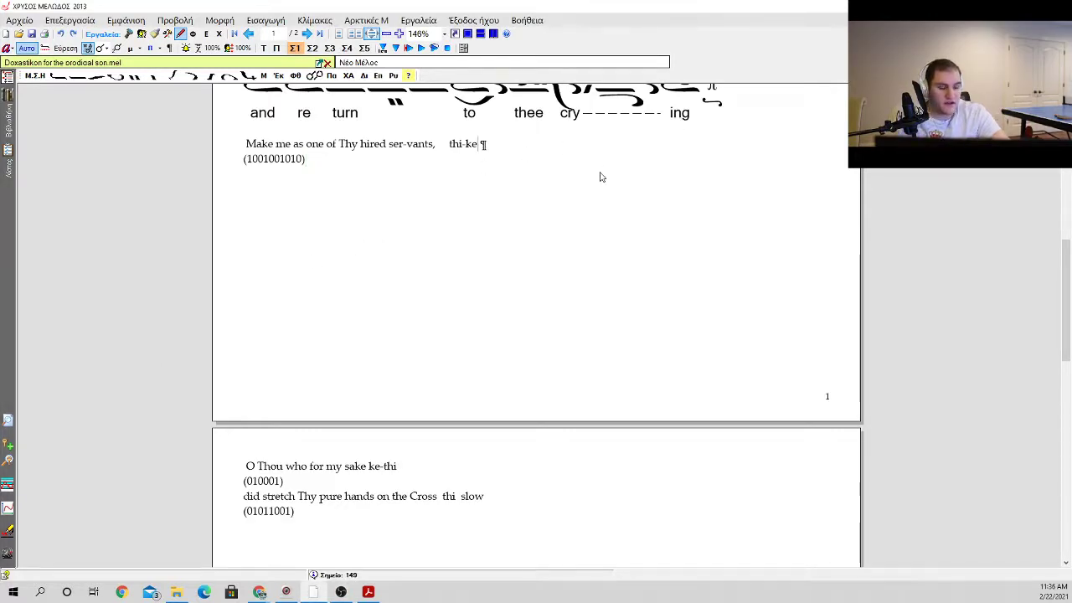
{"action": "key", "text": "d"}
{"action": "key", "text": "Escape"}
{"action": "key", "text": "Return"}
{"action": "key", "text": "Return"}
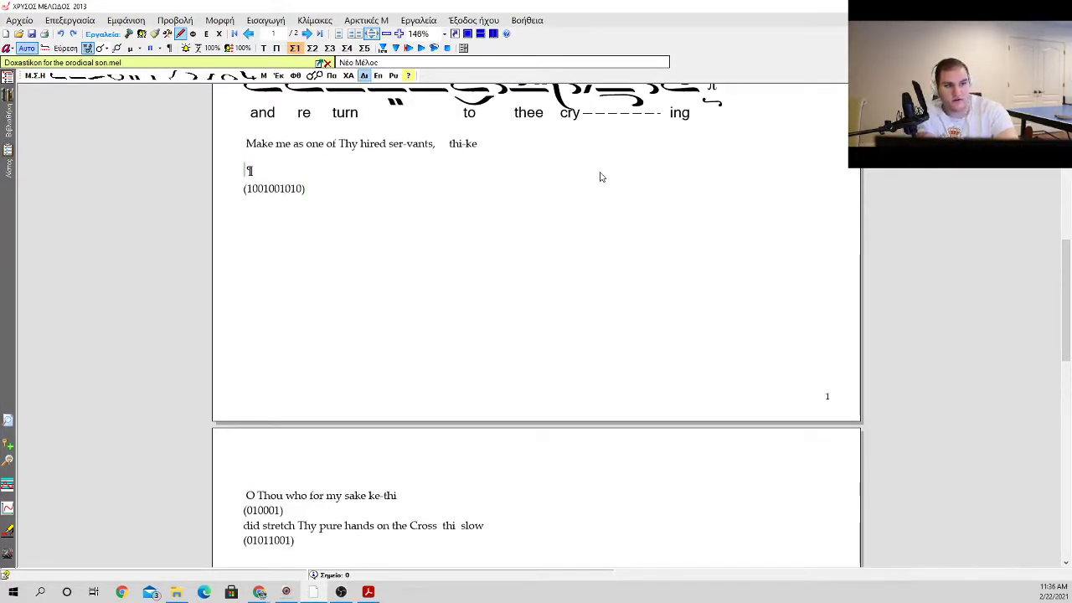
{"action": "key", "text": "BackSpace"}
{"action": "key", "text": "BackSpace"}
{"action": "key", "text": "Right"}
{"action": "key", "text": "Right"}
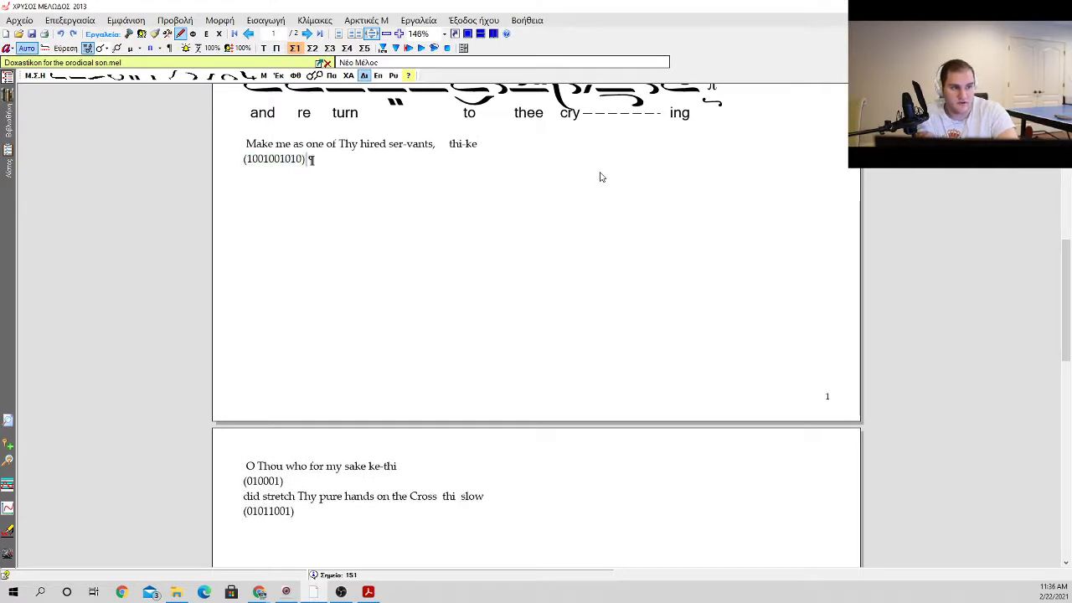
{"action": "key", "text": "Return"}
{"action": "key", "text": "0"}
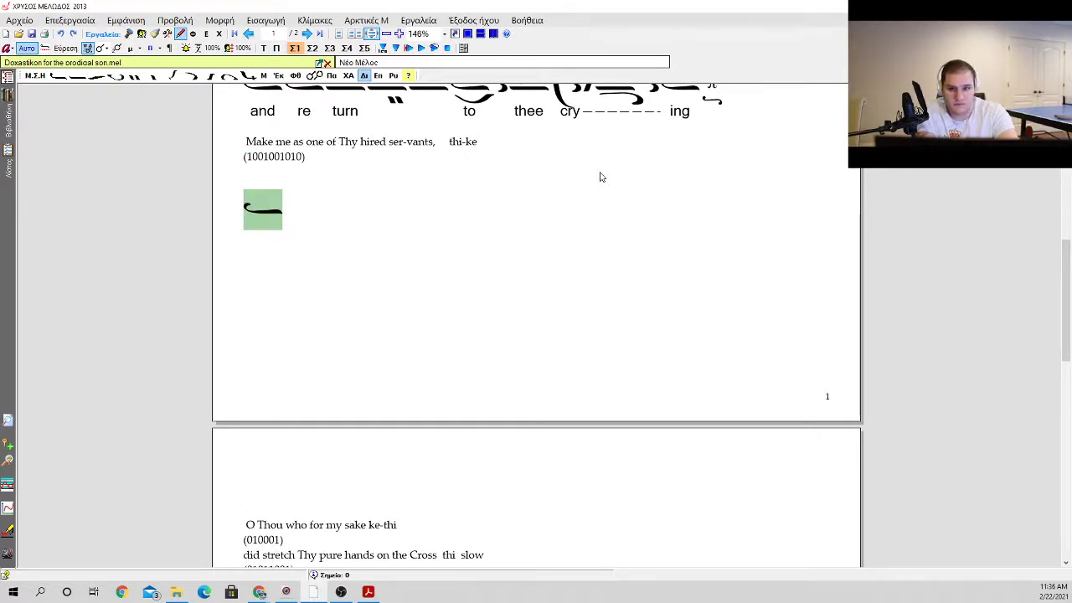
Step: Add an oligon with the 5 + 1 ascent and gorgon after the ison
{"action": "key", "text": "o"}
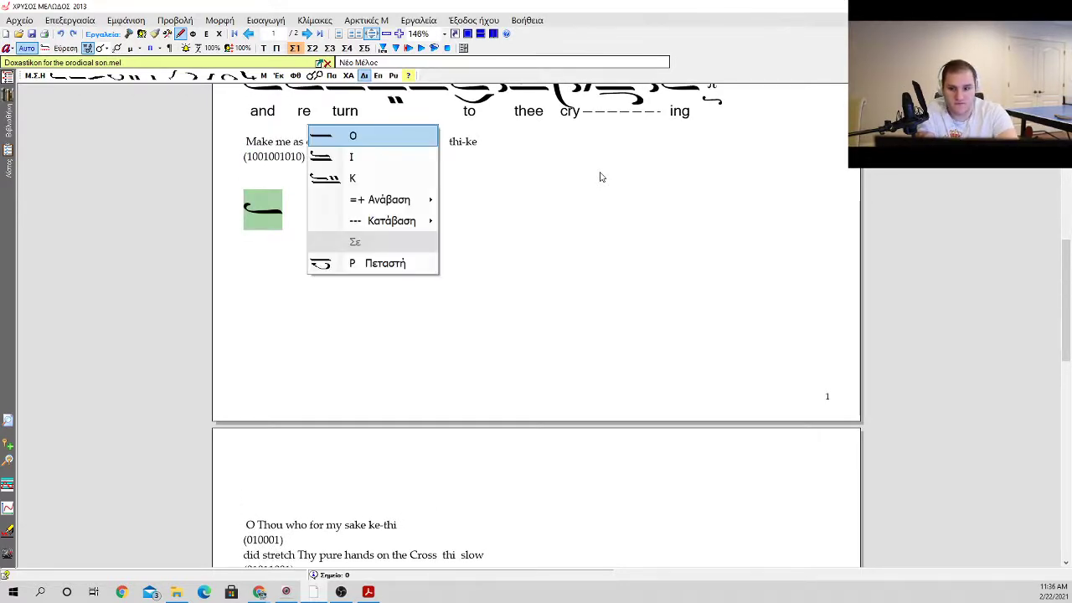
{"action": "key", "text": "Down"}
{"action": "key", "text": "Down"}
{"action": "key", "text": "Down"}
{"action": "key", "text": "Up"}
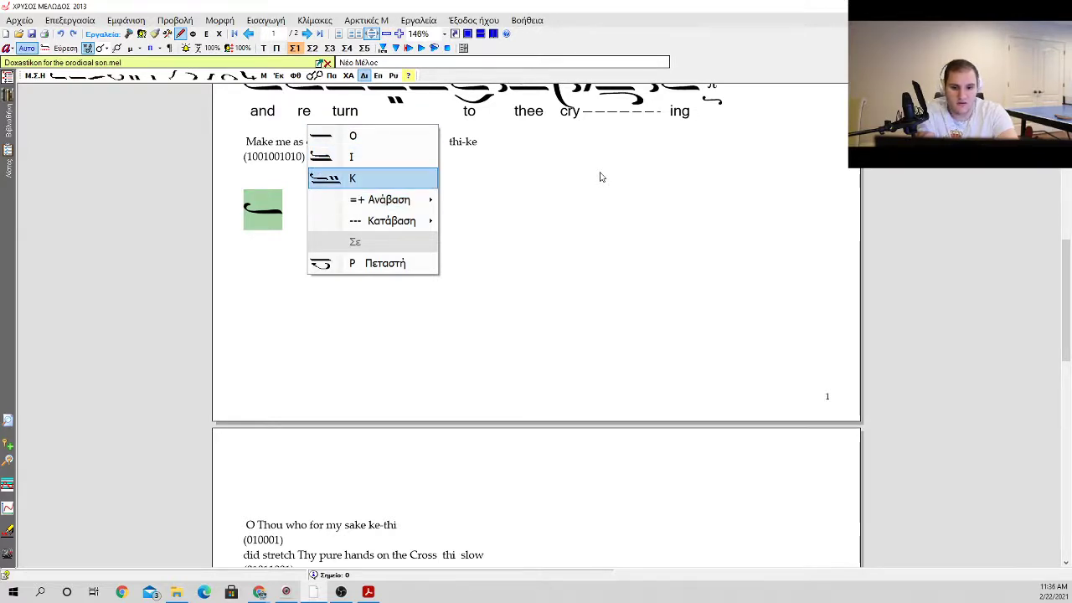
{"action": "key", "text": "Down"}
{"action": "key", "text": "Right"}
{"action": "key", "text": "Down"}
{"action": "key", "text": "Down"}
{"action": "key", "text": "Down"}
{"action": "key", "text": "Down"}
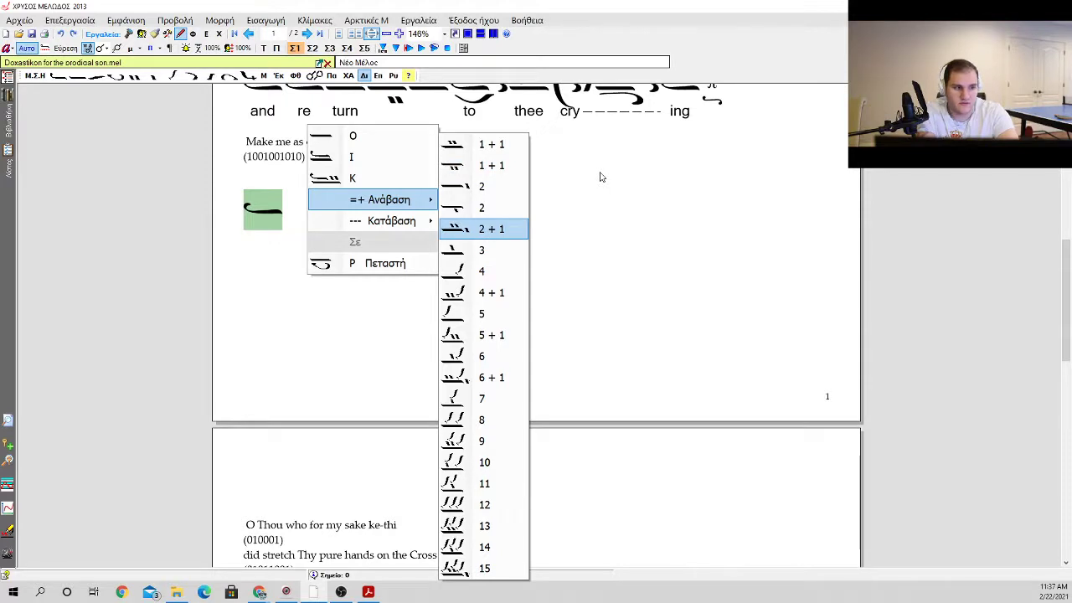
{"action": "key", "text": "Down"}
{"action": "key", "text": "Down"}
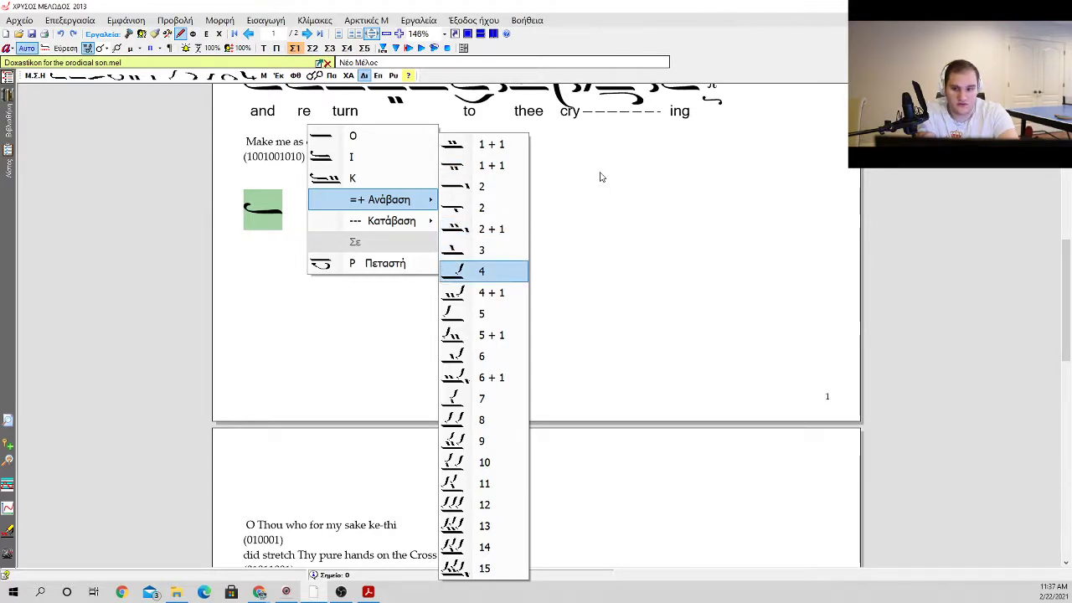
{"action": "key", "text": "Down"}
{"action": "key", "text": "Down"}
{"action": "key", "text": "Return"}
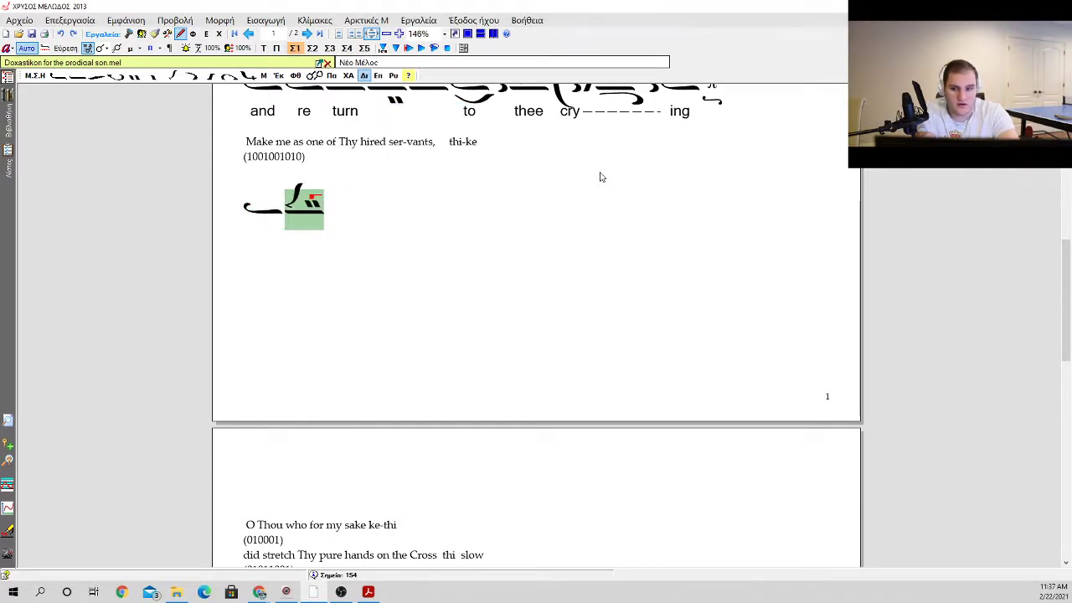
Step: Add two apostrophoi after the 5 + 1 oligon and put a klasma above the second
{"action": "key", "text": "a"}
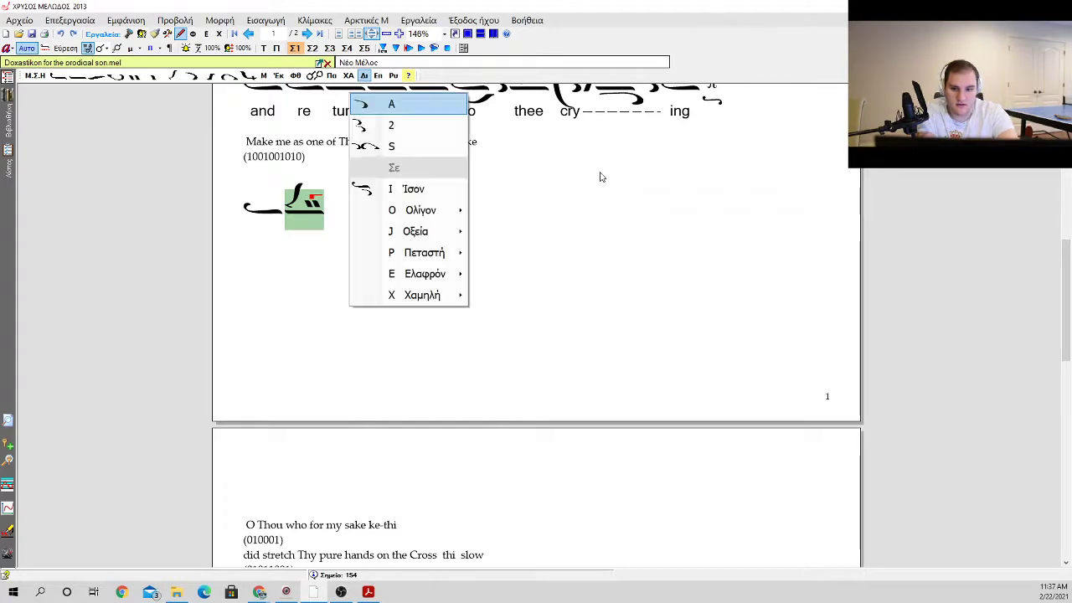
{"action": "key", "text": "a"}
{"action": "key", "text": "a"}
{"action": "key", "text": "a"}
{"action": "key", "text": "k"}
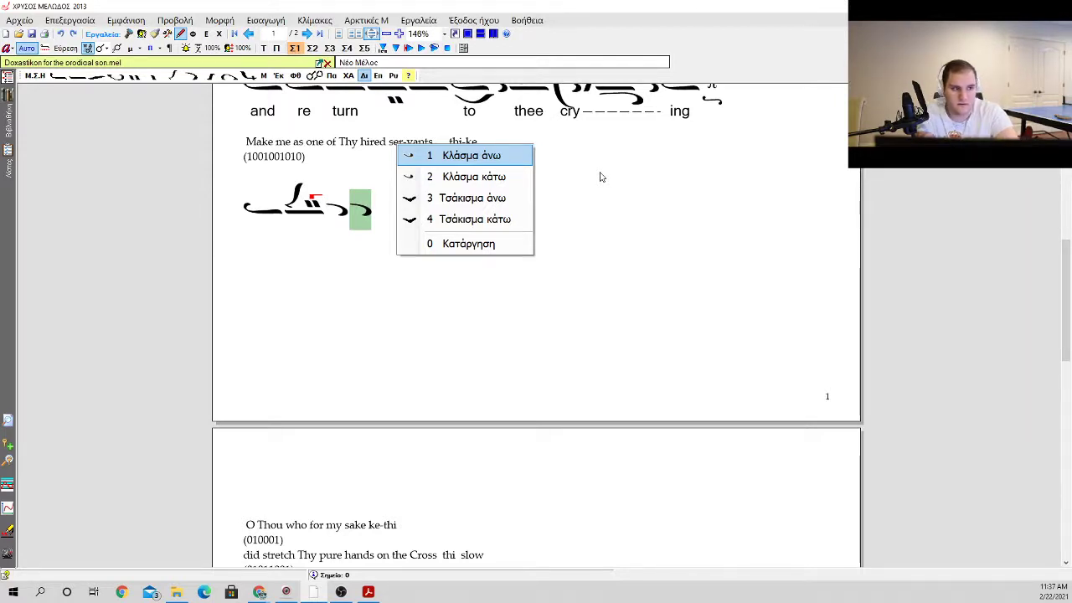
{"action": "key", "text": "1"}
Step: Try an oligon with the kentemata below, ascent 1 + 1, after the apostrophos with klasma, and remove it again
{"action": "key", "text": "o"}
{"action": "key", "text": "Down"}
{"action": "key", "text": "Down"}
{"action": "key", "text": "Down"}
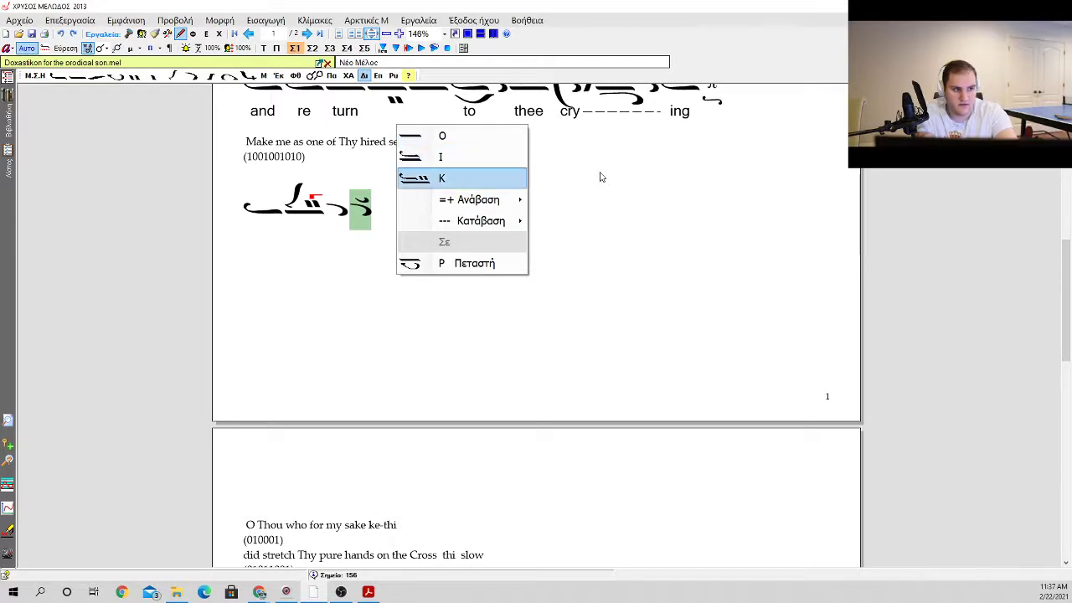
{"action": "key", "text": "Right"}
{"action": "key", "text": "Down"}
{"action": "key", "text": "Down"}
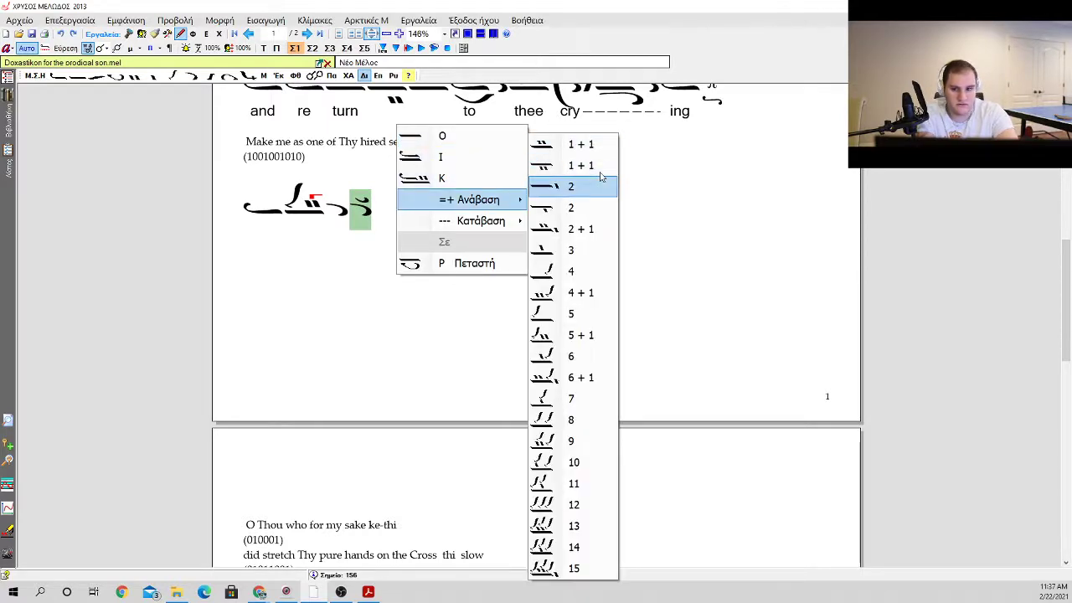
{"action": "key", "text": "Up"}
{"action": "key", "text": "Return"}
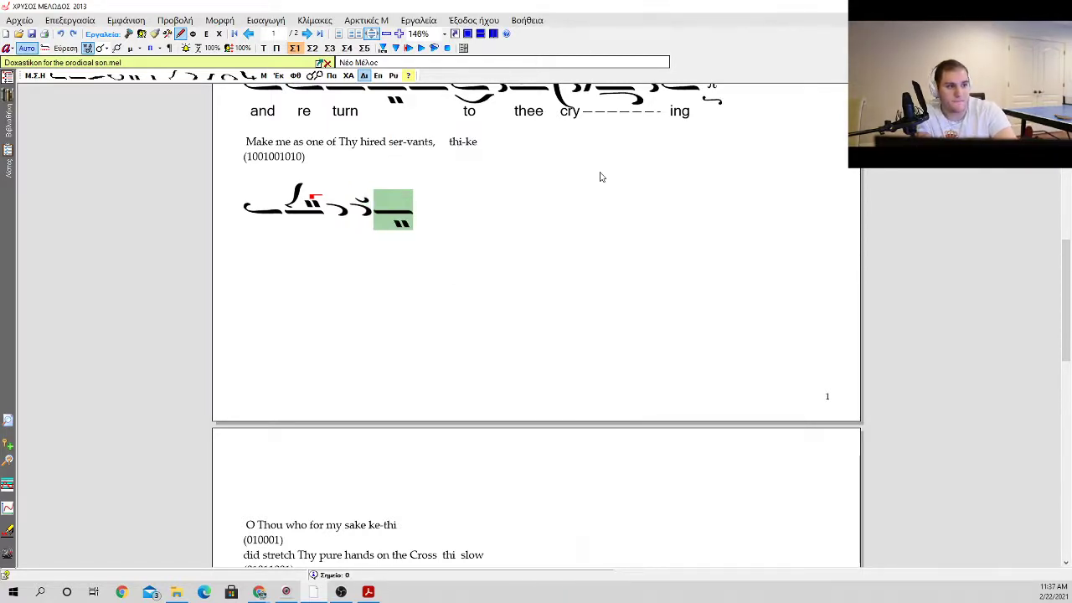
{"action": "key", "text": "BackSpace"}
{"action": "key", "text": "o"}
{"action": "key", "text": "Down"}
{"action": "key", "text": "Escape"}
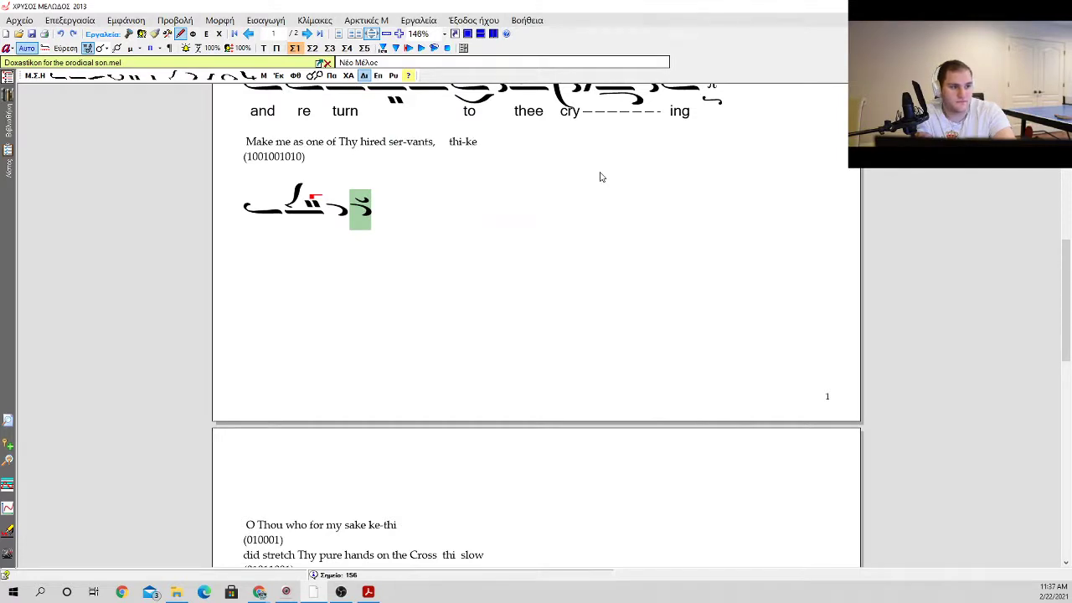
{"action": "key", "text": "p"}
{"action": "key", "text": "Escape"}
{"action": "key", "text": "p"}
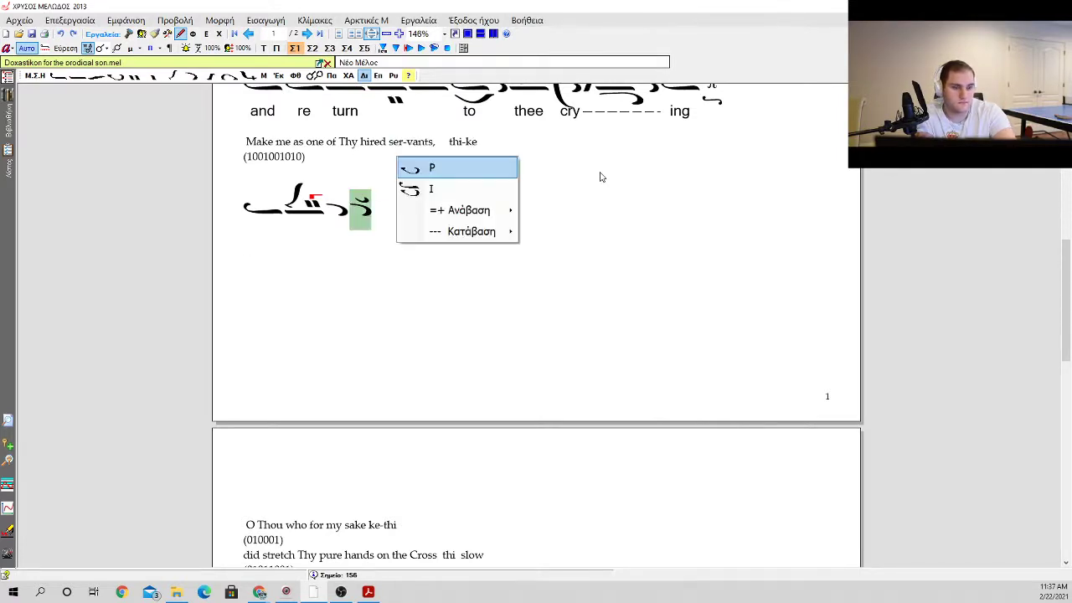
{"action": "key", "text": "Return"}
{"action": "key", "text": "BackSpace"}
{"action": "key", "text": "o"}
{"action": "key", "text": "Return"}
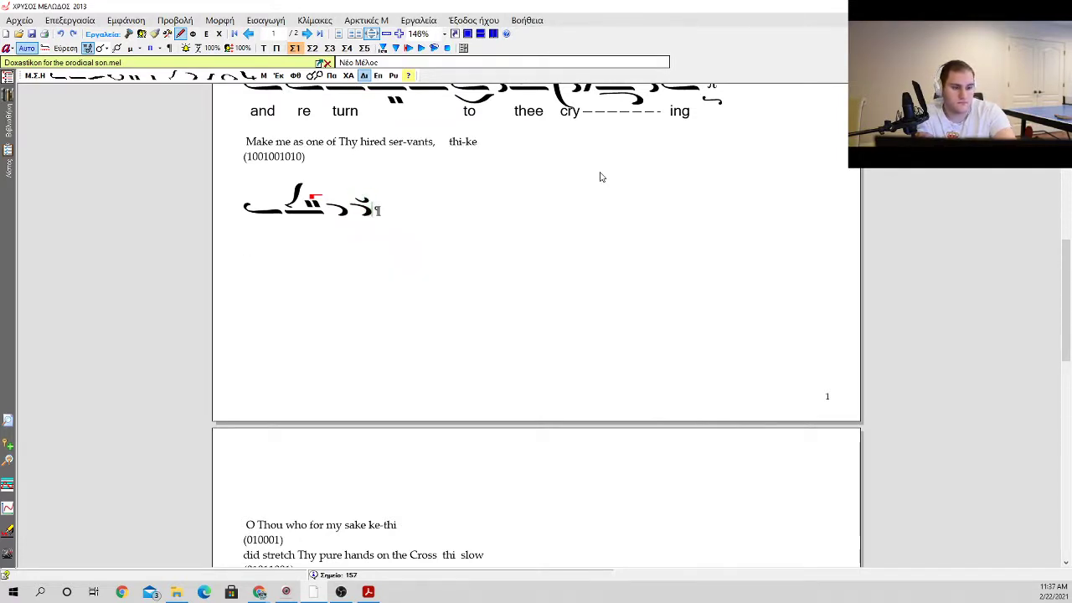
{"action": "key", "text": "BackSpace"}
Step: Add an oligon with kentemata above, ascent 1 + 1, and a psifiston beneath after the apostrophos with klasma
{"action": "key", "text": "o"}
{"action": "key", "text": "Down"}
{"action": "key", "text": "Down"}
{"action": "key", "text": "Down"}
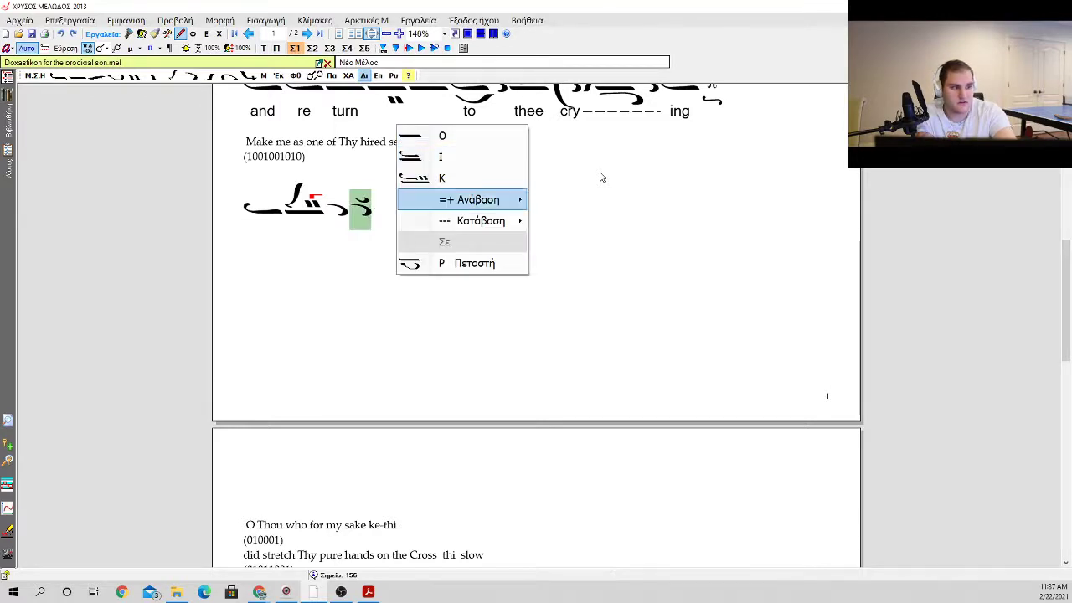
{"action": "key", "text": "Right"}
{"action": "key", "text": "Return"}
Step: Add three apostrophoi with a klasma above the last and close the phrase with a Δ martyria
{"action": "key", "text": "a"}
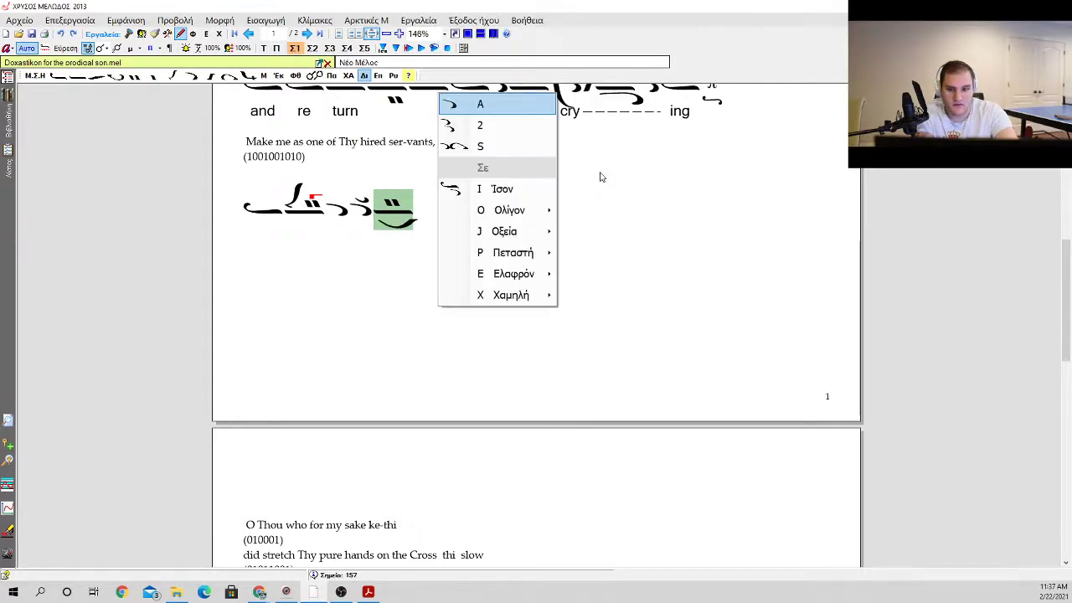
{"action": "key", "text": "Return"}
{"action": "key", "text": "a"}
{"action": "key", "text": "Return"}
{"action": "key", "text": "a"}
{"action": "key", "text": "Return"}
{"action": "key", "text": "k"}
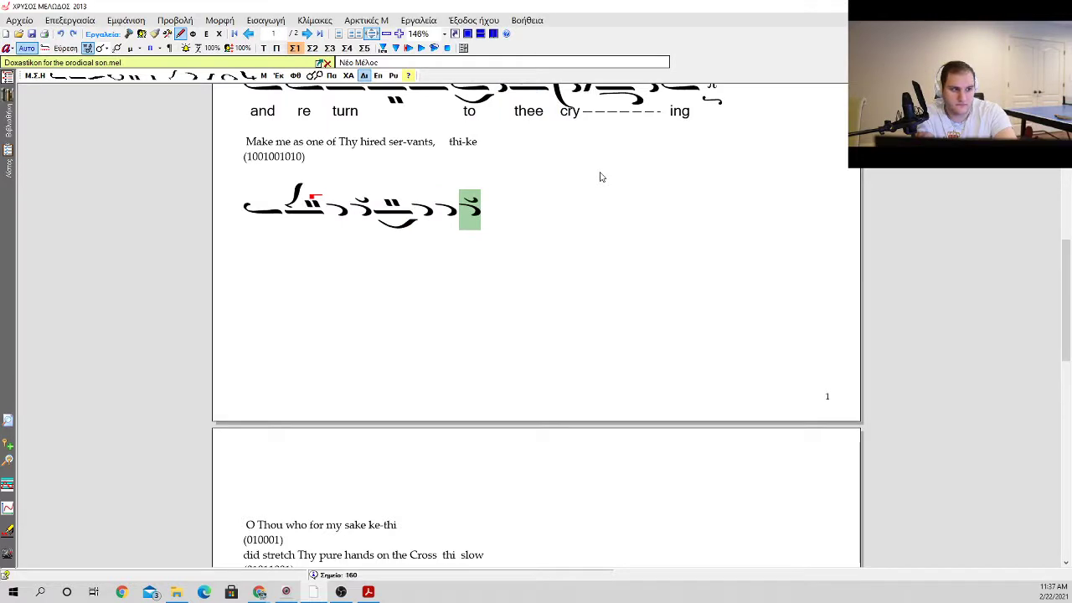
{"action": "key", "text": "m"}
{"action": "key", "text": "Left"}
{"action": "key", "text": "Left"}
{"action": "key", "text": "Left"}
{"action": "key", "text": "Left"}
{"action": "key", "text": "Left"}
{"action": "key", "text": "Left"}
{"action": "key", "text": "Left"}
{"action": "key", "text": "Left"}
{"action": "key", "text": "Left"}
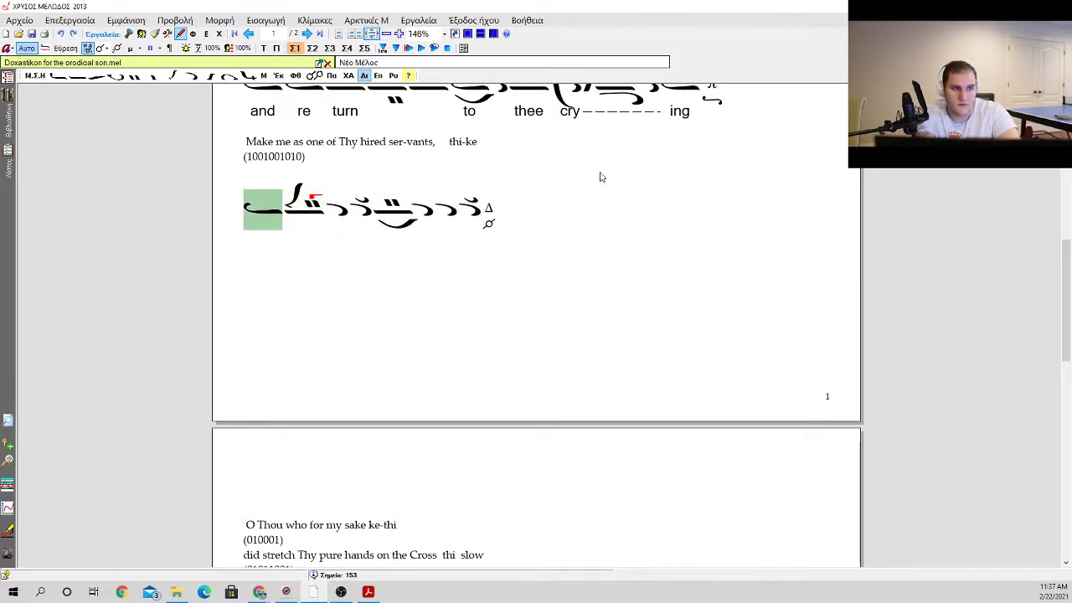
{"action": "key", "text": "Left"}
{"action": "key", "text": "Left"}
{"action": "key", "text": "Right"}
{"action": "key", "text": "Right"}
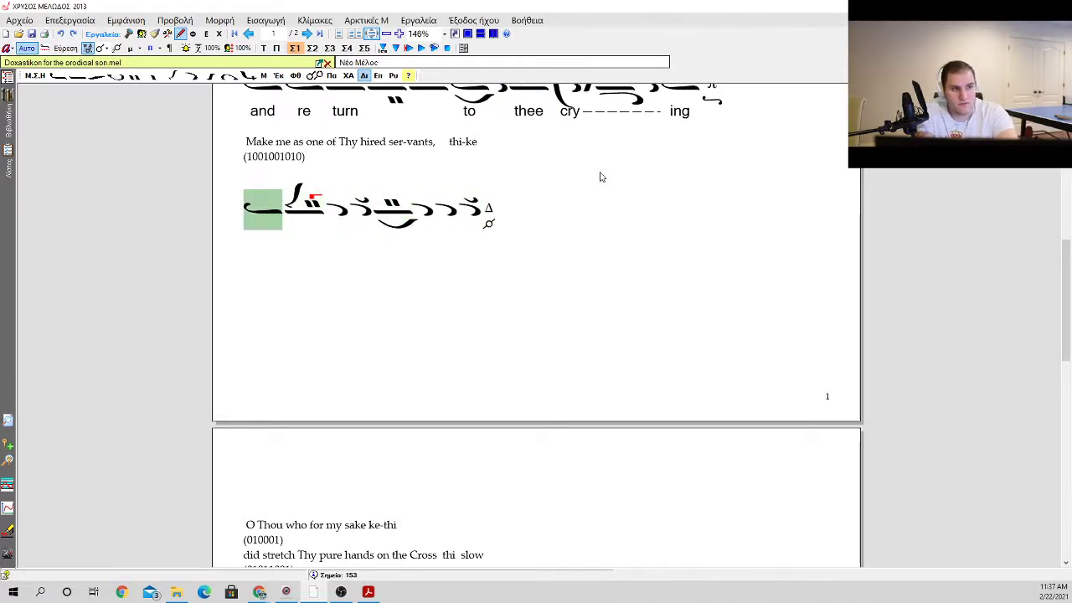
{"action": "key", "text": "Right"}
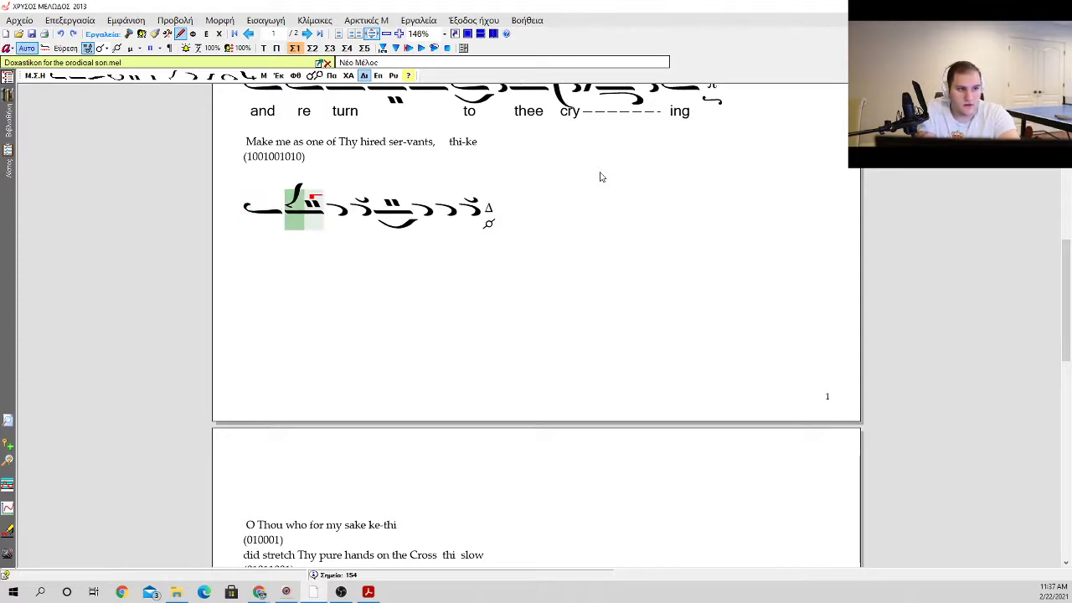
{"action": "key", "text": "Left"}
{"action": "key", "text": "Left"}
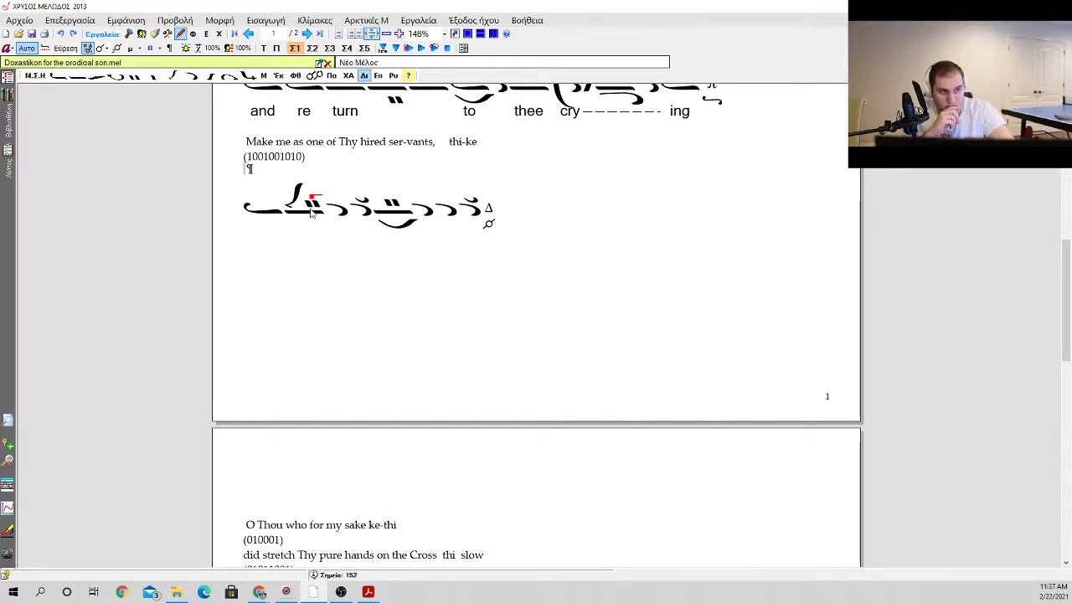
Step: Set the lyric syllables "Thy", "hir", "ed", "ser" and "vants" beneath the neumes of the new phrase
{"action": "left_click", "coordinate": [242, 226]}
{"action": "type", "text": "Thy hir"}
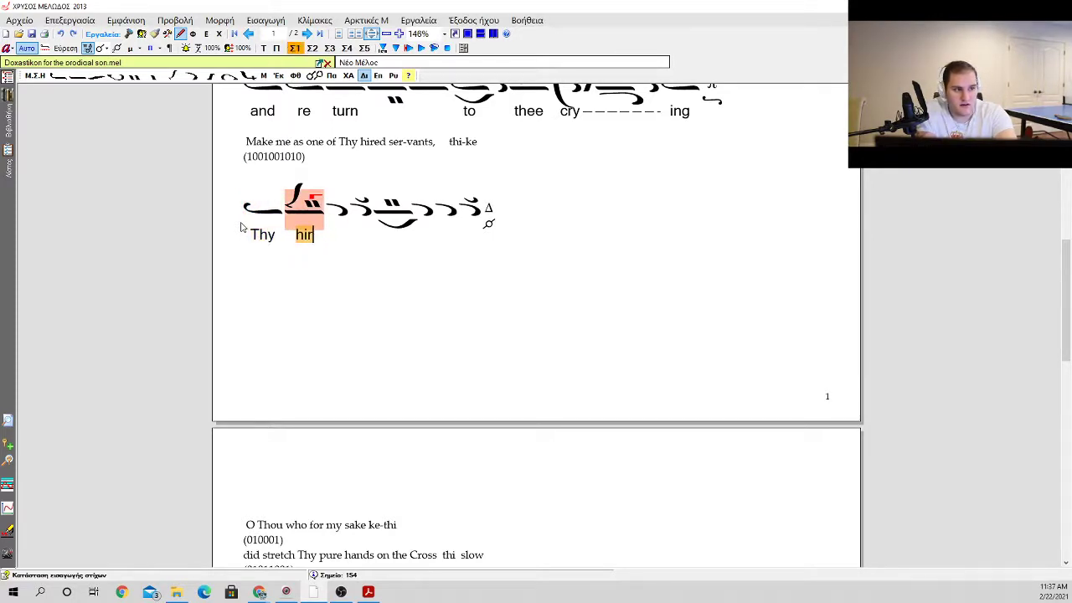
{"action": "key", "text": "space"}
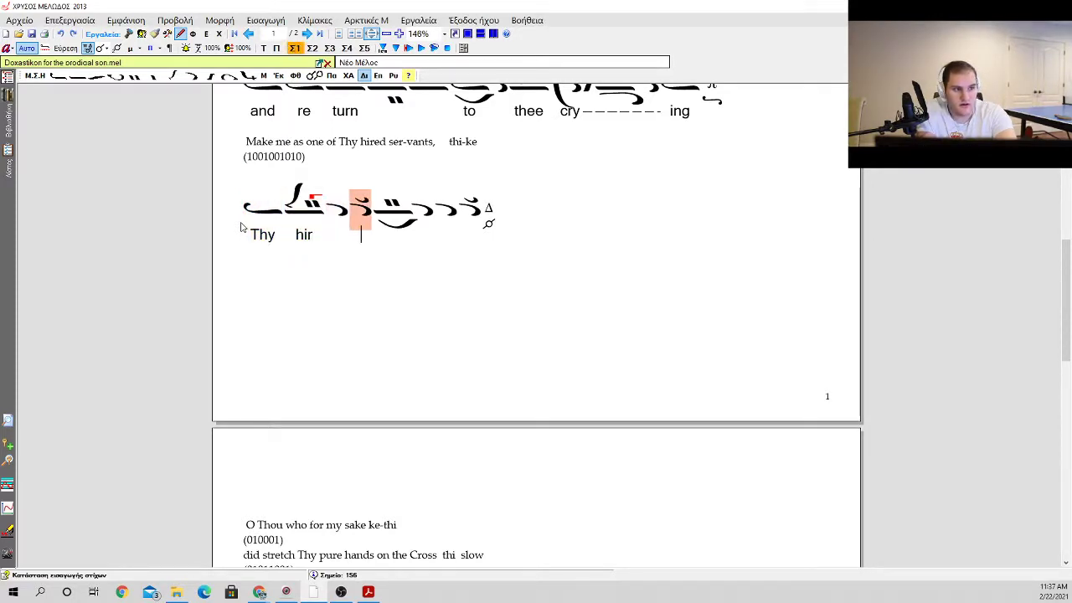
{"action": "type", "text": "ed"}
{"action": "key", "text": "space"}
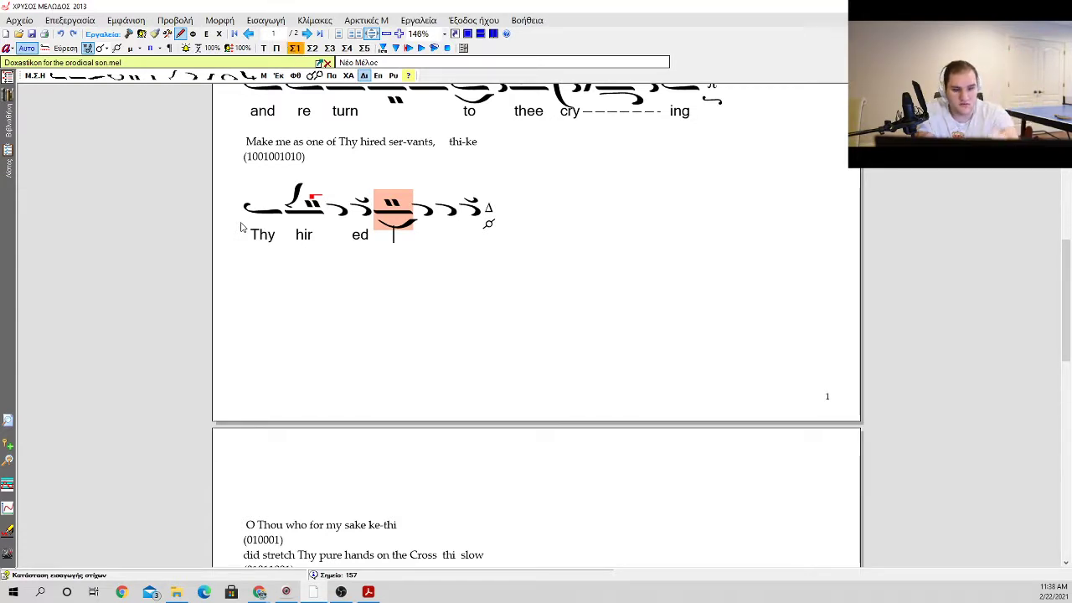
{"action": "type", "text": "ser"}
{"action": "key", "text": "space"}
{"action": "type", "text": "vants"}
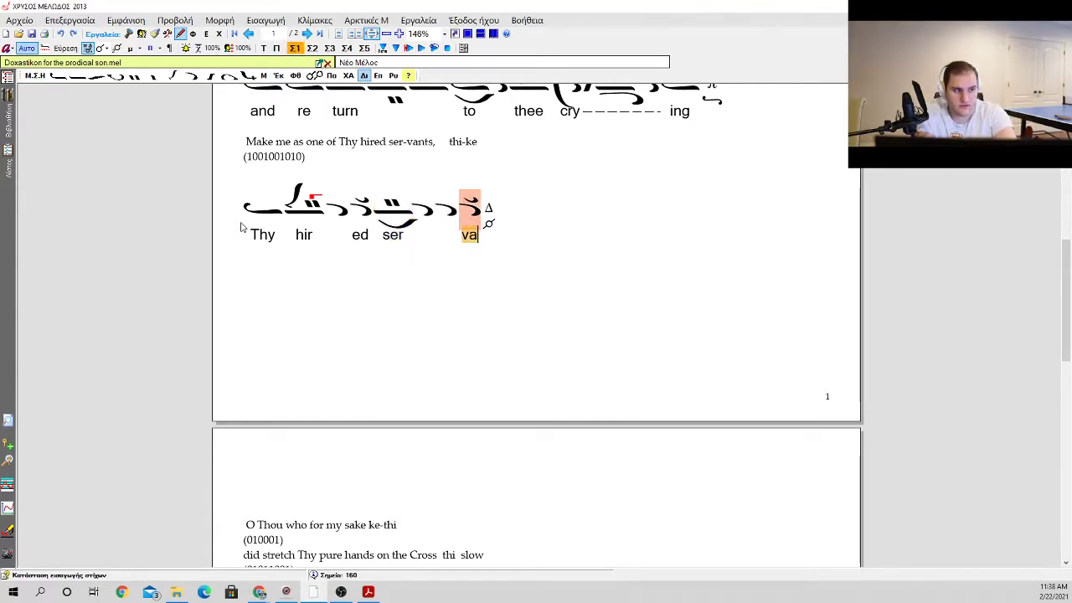
{"action": "key", "text": "Left"}
{"action": "key", "text": "Left"}
{"action": "key", "text": "Left"}
{"action": "key", "text": "Left"}
{"action": "key", "text": "Left"}
{"action": "key", "text": "Left"}
{"action": "key", "text": "Left"}
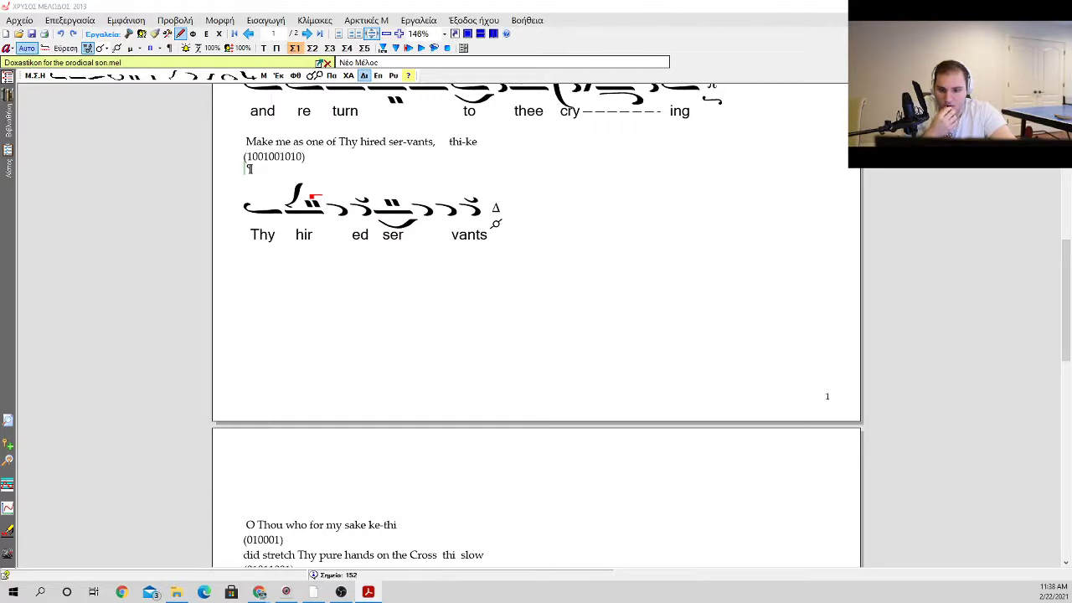
{"action": "left_click", "coordinate": [349, 158]}
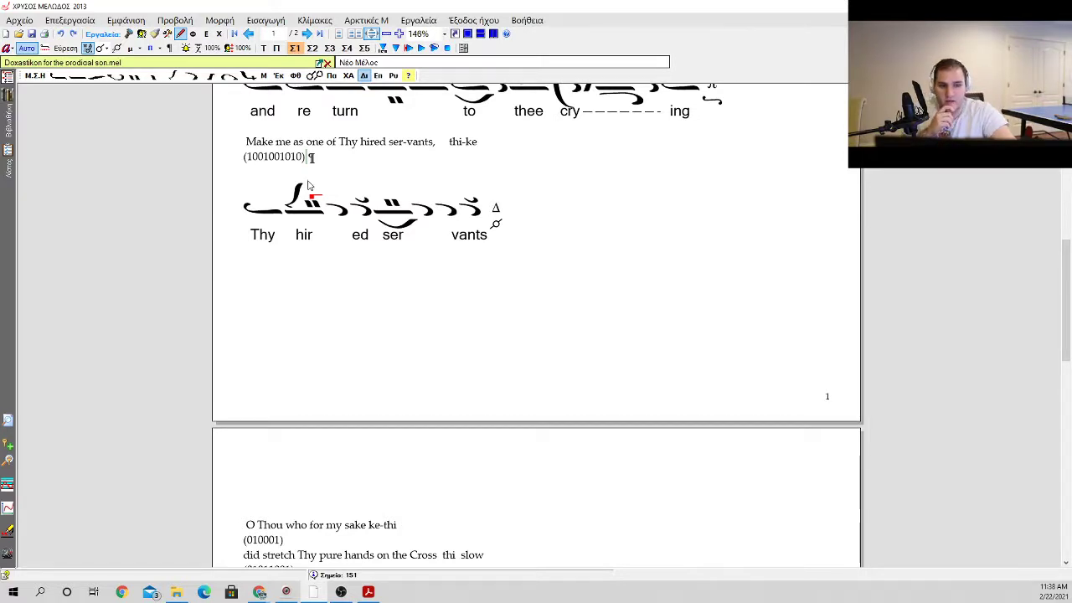
{"action": "key", "text": "0"}
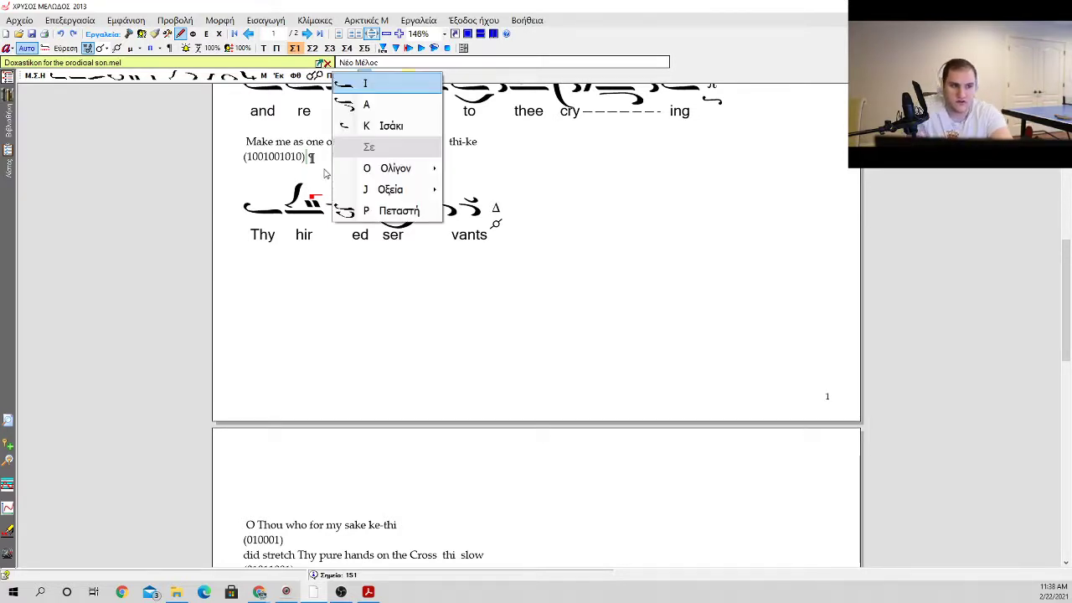
{"action": "key", "text": "Return"}
{"action": "key", "text": "BackSpace"}
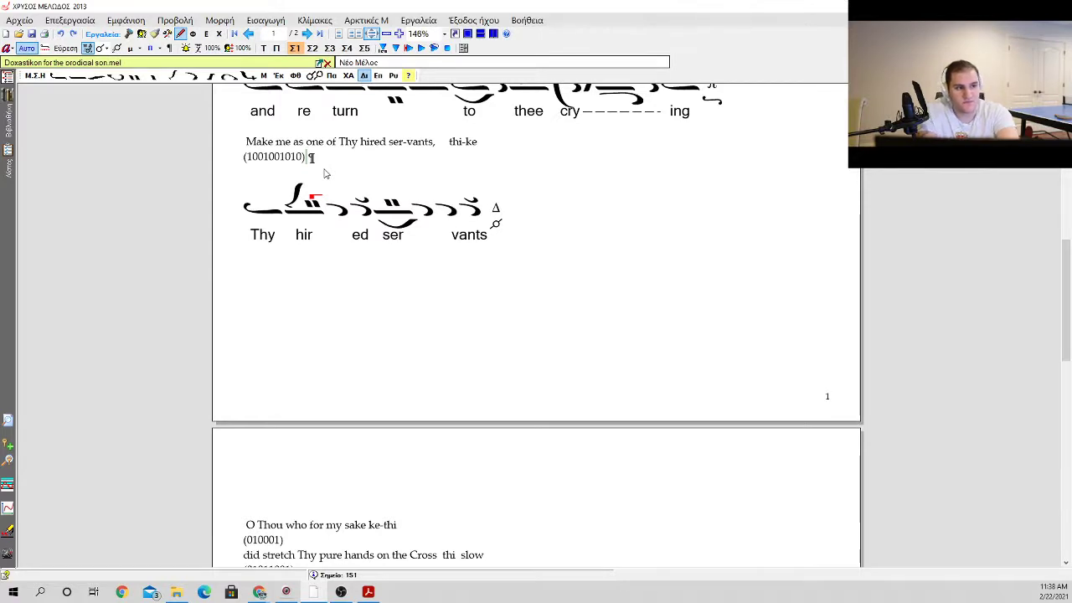
{"action": "key", "text": "Return"}
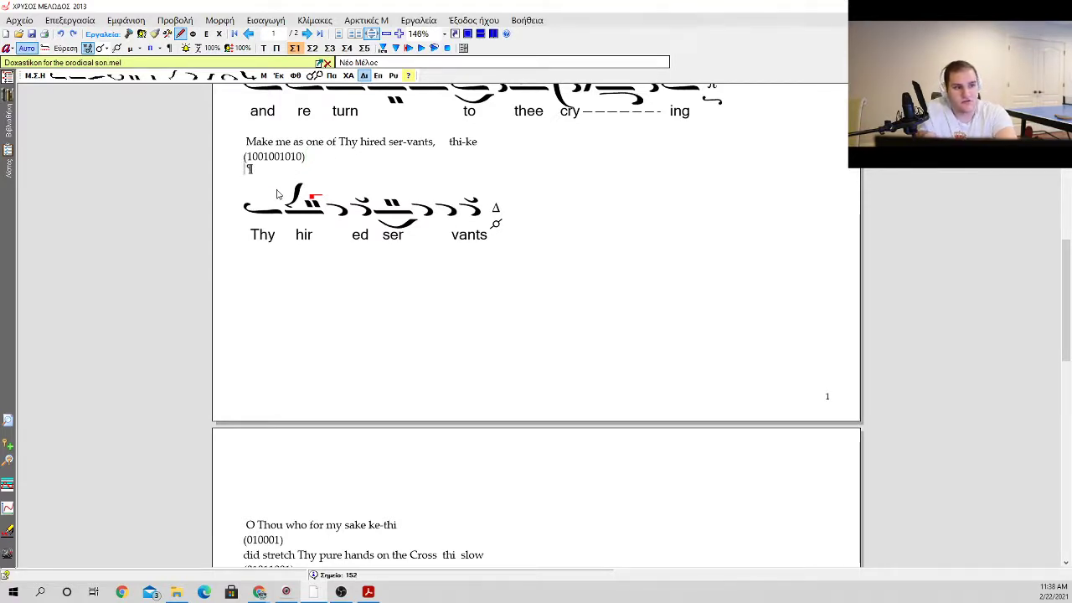
{"action": "left_click", "coordinate": [277, 194]}
{"action": "left_click", "coordinate": [315, 167]}
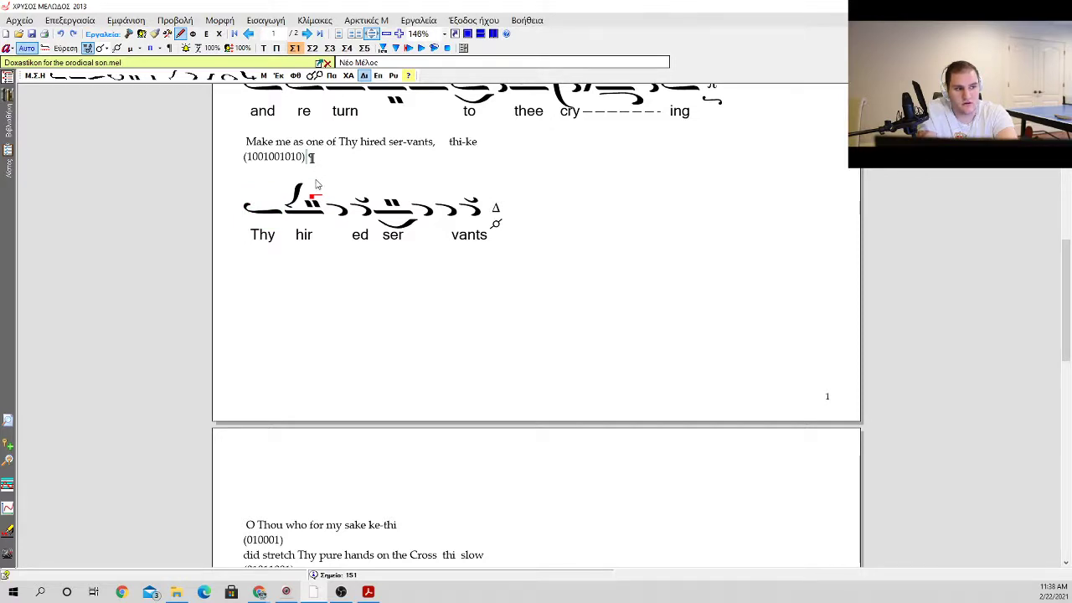
{"action": "key", "text": "0"}
{"action": "key", "text": "Return"}
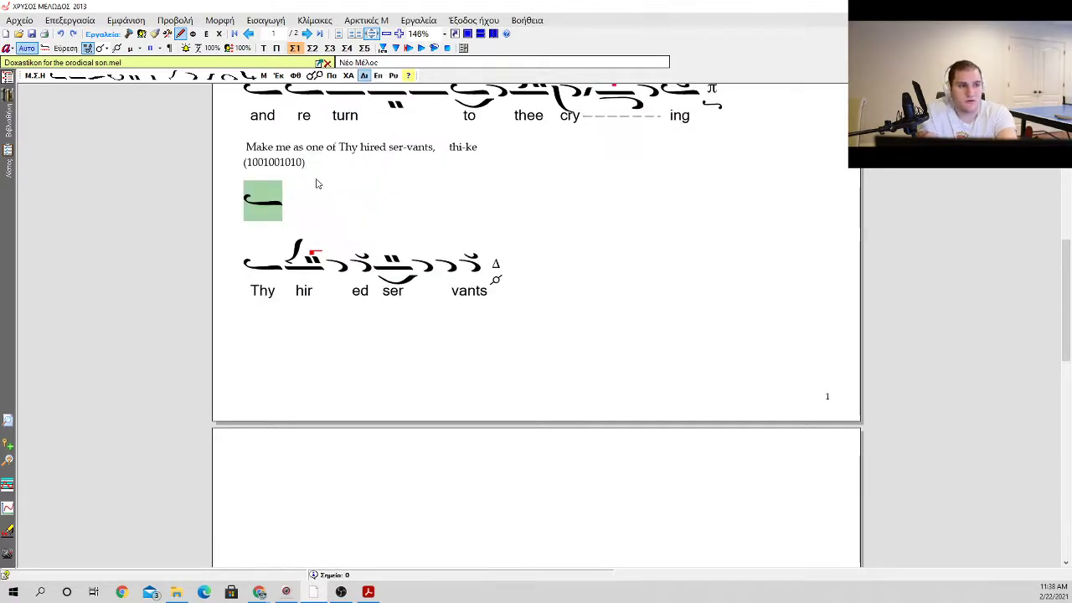
{"action": "key", "text": "ctrl+z"}
{"action": "key", "text": "0"}
{"action": "key", "text": "Escape"}
{"action": "key", "text": "0"}
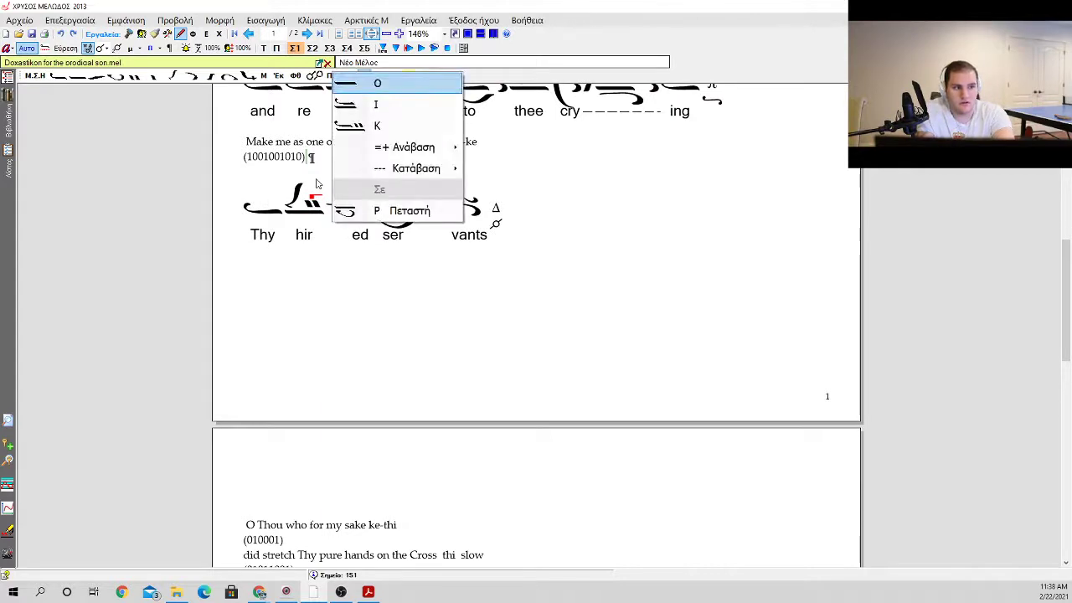
{"action": "key", "text": "Escape"}
Step: Insert a plain oligon at the start of the phrase, before the ison carrying "Thy"
{"action": "key", "text": "Return"}
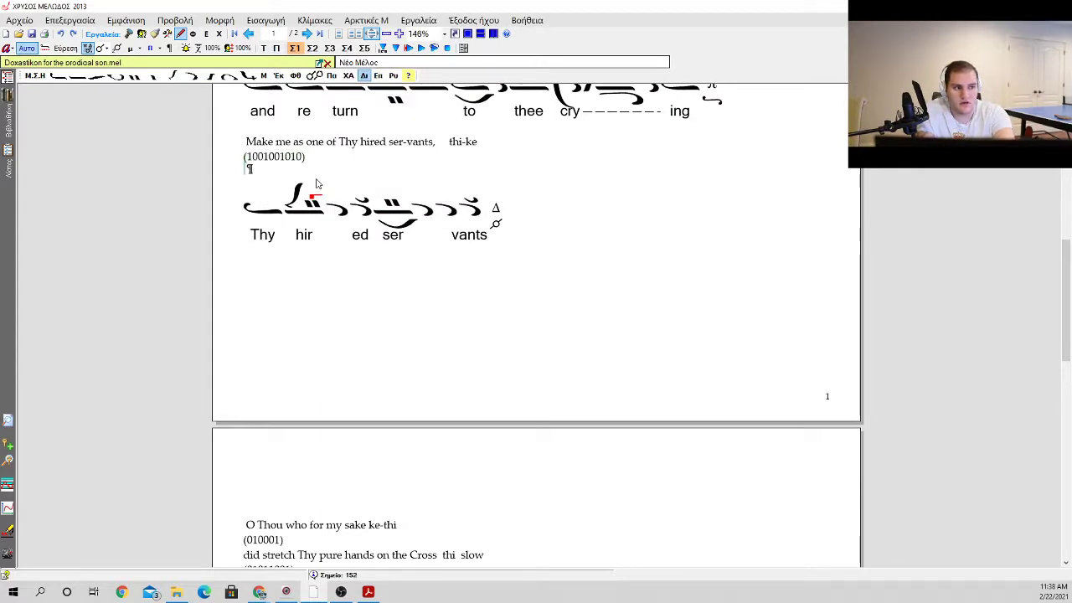
{"action": "key", "text": "0"}
{"action": "key", "text": "Down"}
{"action": "key", "text": "Down"}
{"action": "key", "text": "Down"}
{"action": "key", "text": "Right"}
{"action": "key", "text": "Down"}
{"action": "key", "text": "Down"}
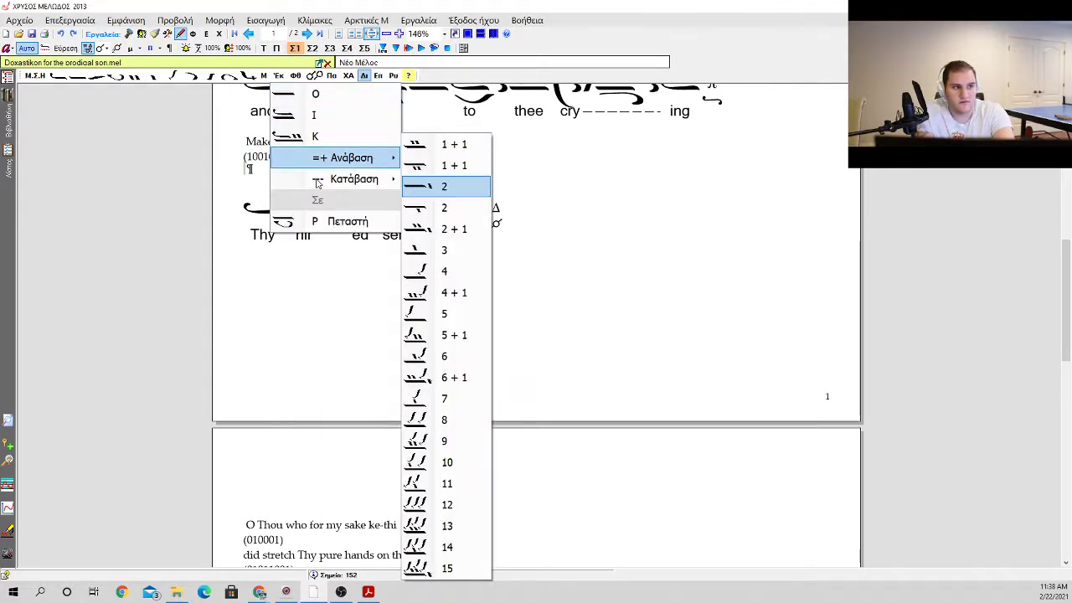
{"action": "key", "text": "Down"}
{"action": "key", "text": "Down"}
{"action": "key", "text": "Down"}
{"action": "key", "text": "Down"}
{"action": "key", "text": "Up"}
{"action": "key", "text": "Up"}
{"action": "key", "text": "Home"}
{"action": "key", "text": "Left"}
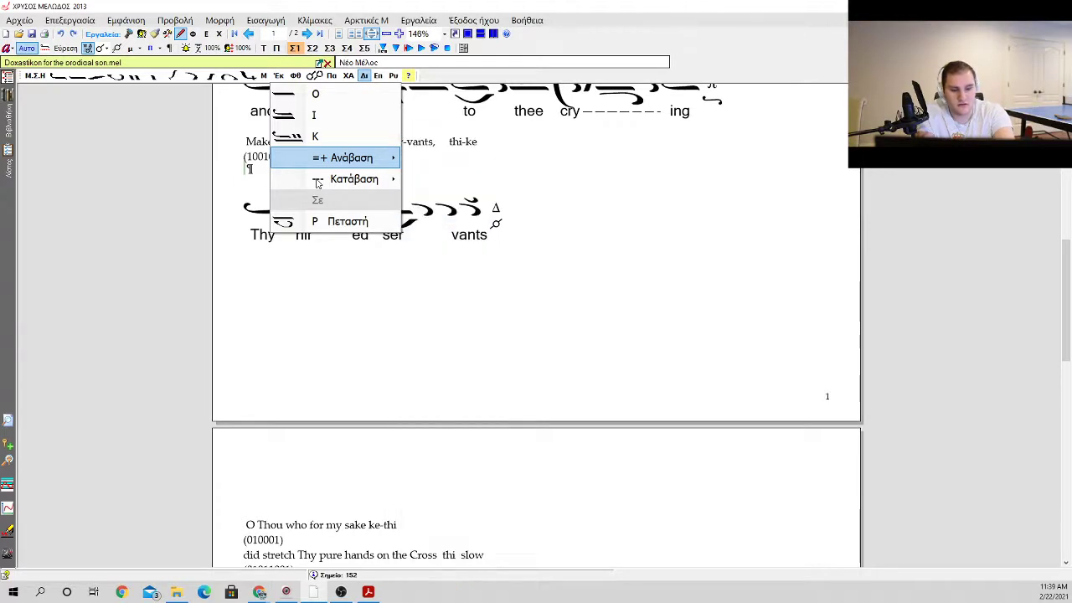
{"action": "key", "text": "o"}
Step: Add an oligon with kentemata below, ascent 1 + 1, after the first oligon of the phrase
{"action": "key", "text": "Left"}
{"action": "key", "text": "Left"}
{"action": "key", "text": "Right"}
{"action": "key", "text": "Down"}
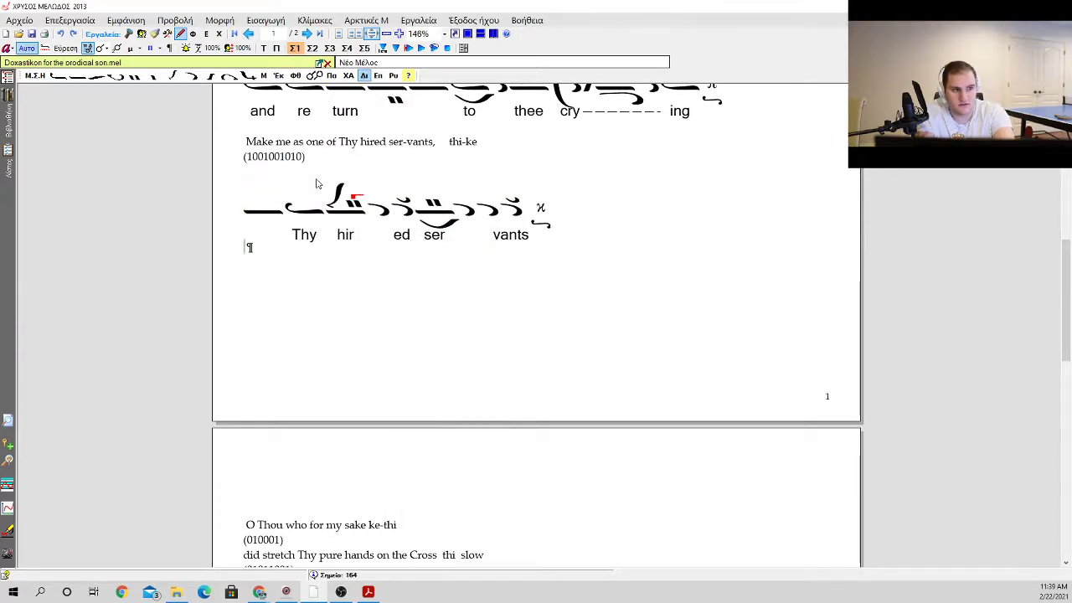
{"action": "key", "text": "Up"}
{"action": "key", "text": "0"}
{"action": "key", "text": "Down"}
{"action": "key", "text": "Down"}
{"action": "key", "text": "Down"}
{"action": "key", "text": "Right"}
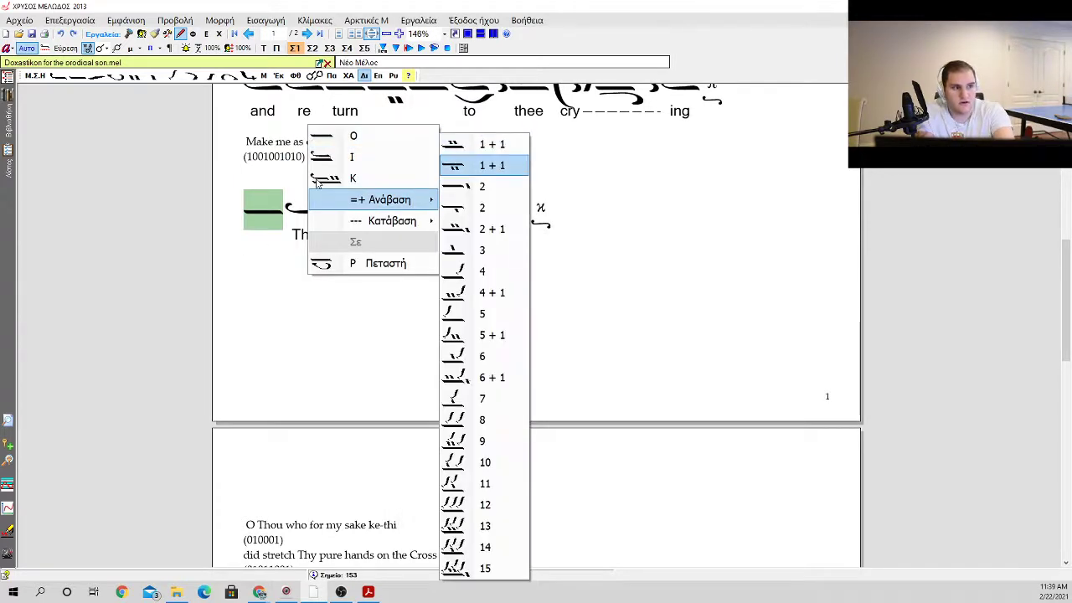
{"action": "key", "text": "Return"}
{"action": "key", "text": "0"}
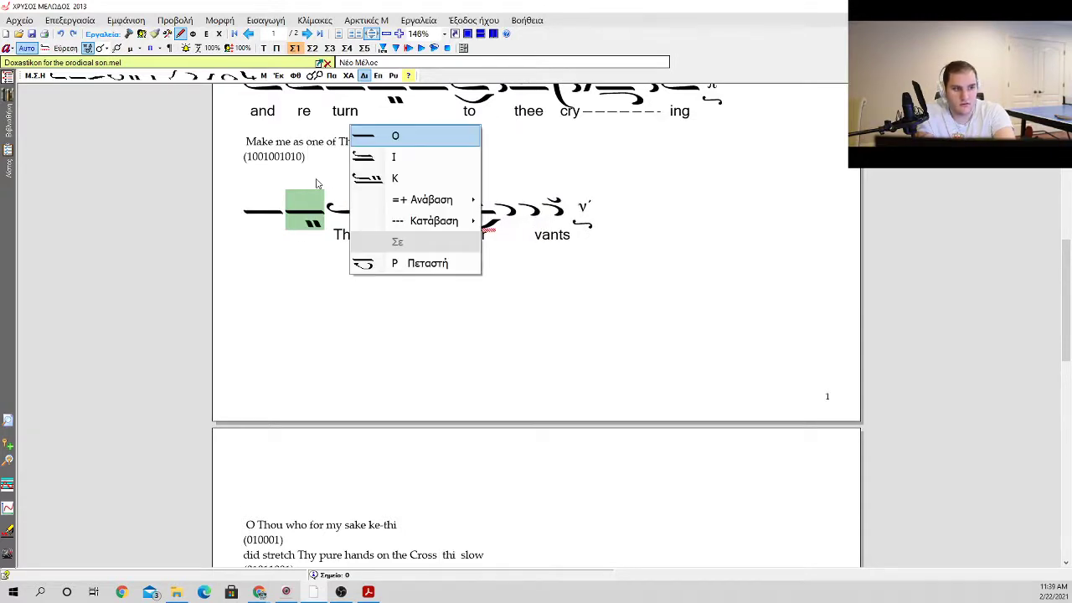
{"action": "key", "text": "Escape"}
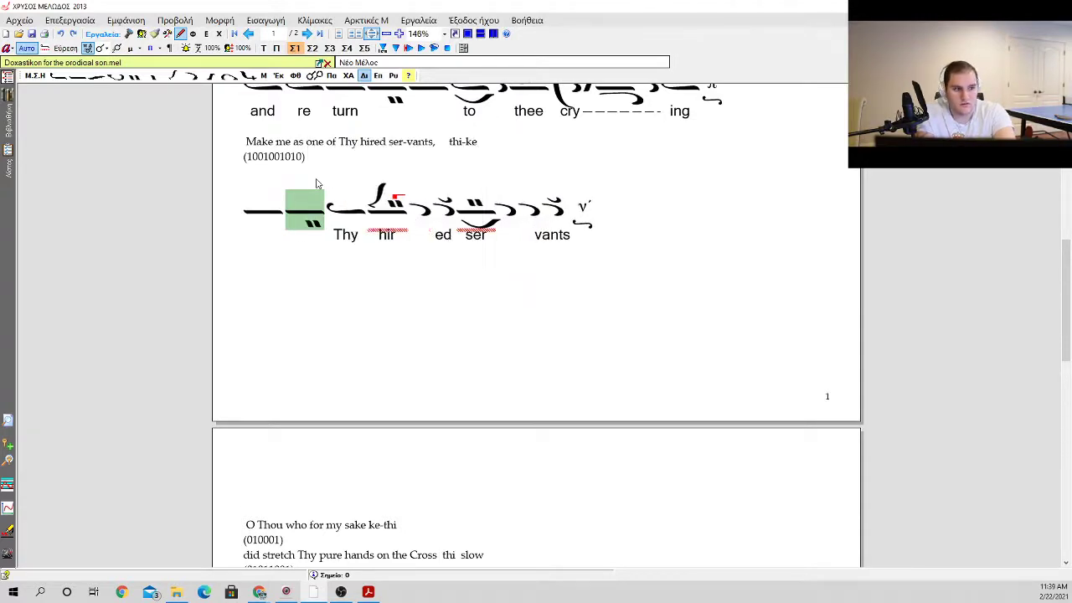
Step: Add a plain oligon, an apostrophos, an elaphron and another apostrophos before the ison carrying "Thy"
{"action": "key", "text": "1"}
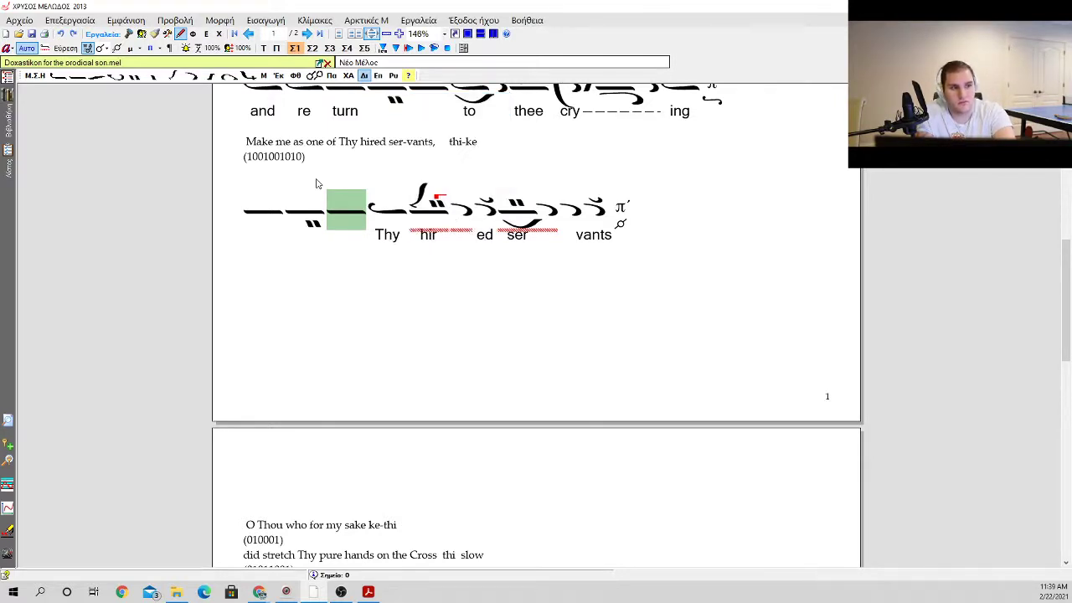
{"action": "key", "text": "shift+1"}
{"action": "key", "text": "Right"}
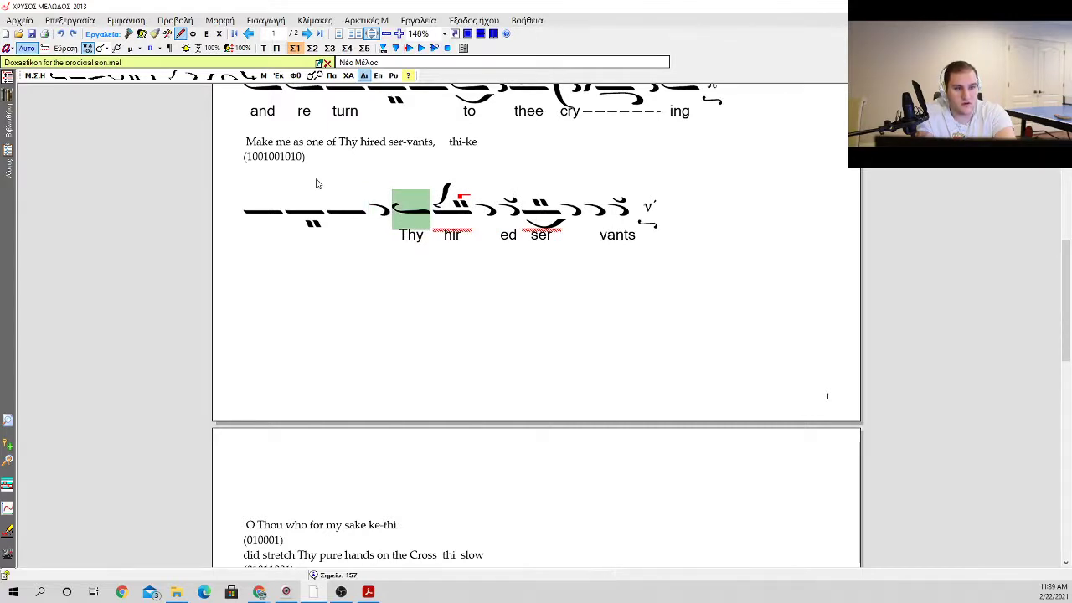
{"action": "key", "text": "Left"}
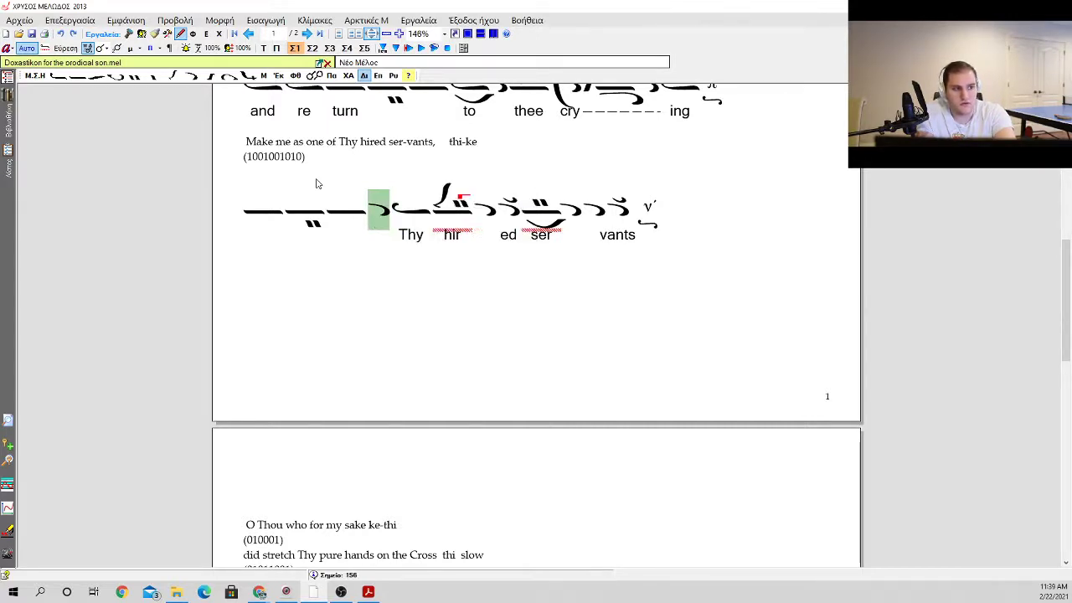
{"action": "key", "text": "shift+2"}
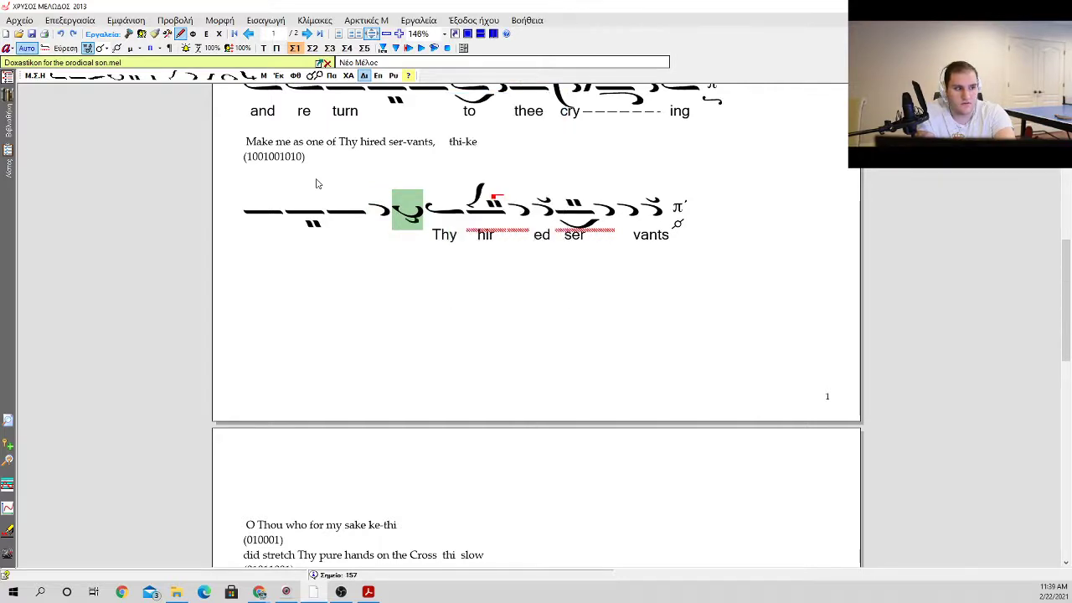
{"action": "key", "text": "shift+1"}
Step: Delete the 5 + 1 oligon carrying "hir" after the ison on "Thy"
{"action": "key", "text": "Right"}
{"action": "key", "text": "Right"}
{"action": "key", "text": "BackSpace"}
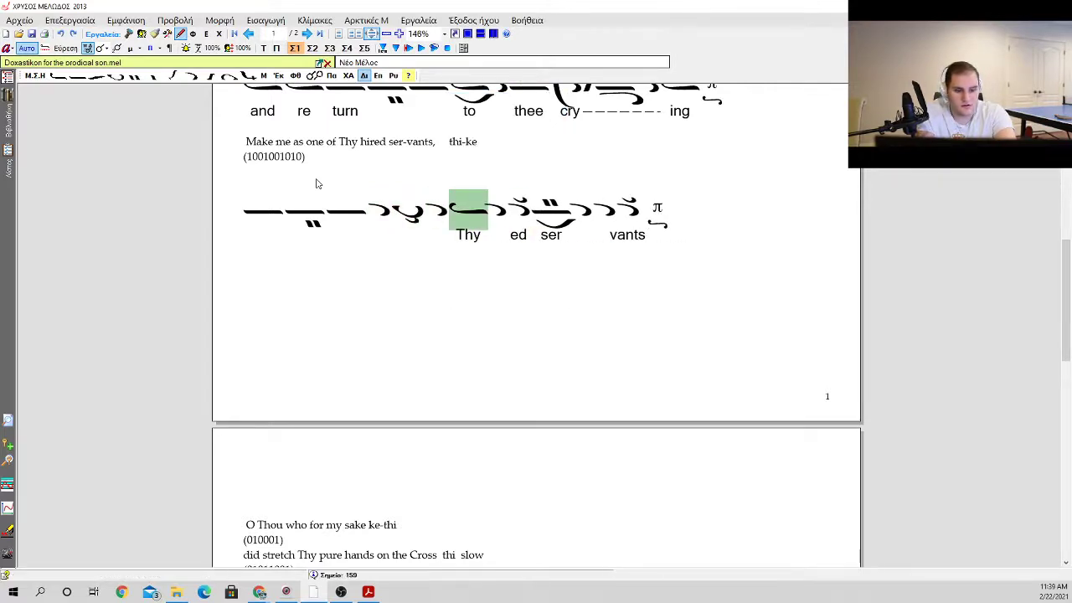
Step: Try an oligon with ascent 2 + 1 and a red gorgon after the "Thy" ison, and remove it again
{"action": "key", "text": "space"}
{"action": "key", "text": "Down"}
{"action": "key", "text": "Down"}
{"action": "key", "text": "Down"}
{"action": "key", "text": "Down"}
{"action": "key", "text": "Right"}
{"action": "key", "text": "Down"}
{"action": "key", "text": "Down"}
{"action": "key", "text": "Down"}
{"action": "key", "text": "Down"}
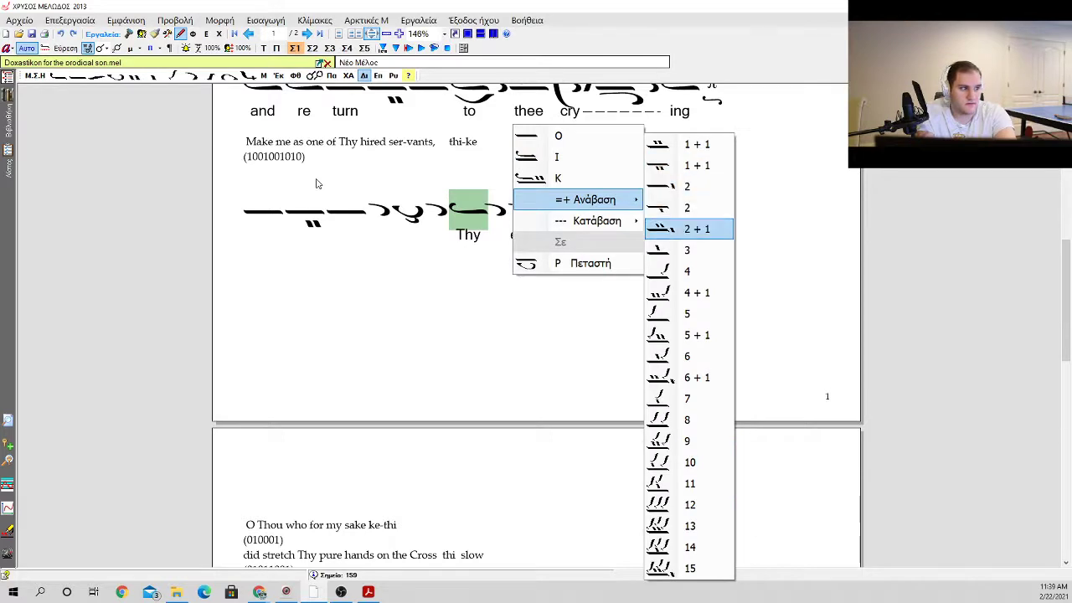
{"action": "key", "text": "Return"}
{"action": "key", "text": "space"}
{"action": "key", "text": "Return"}
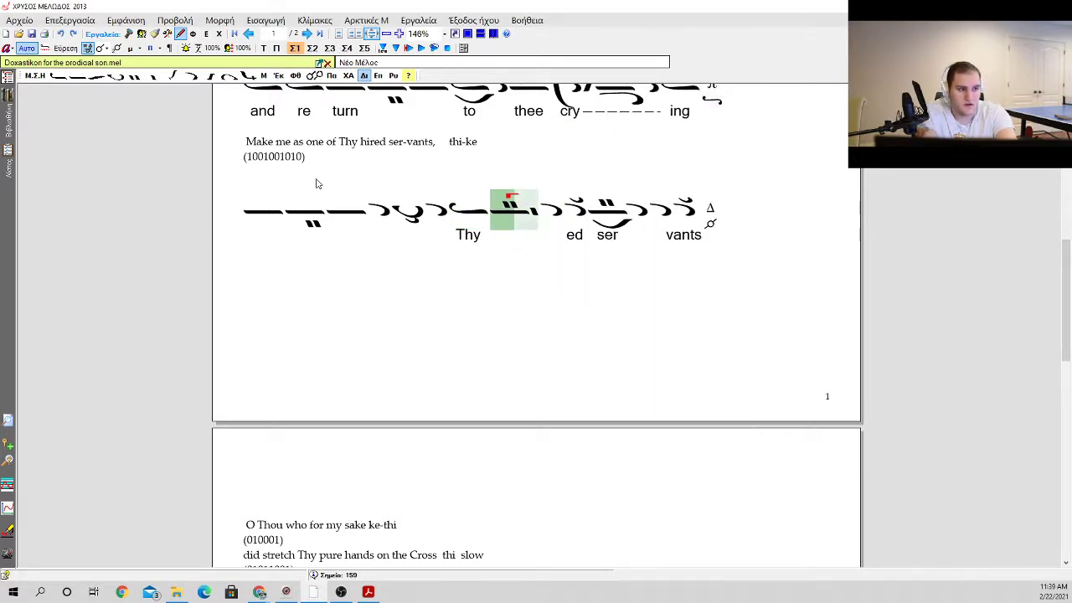
{"action": "key", "text": "BackSpace"}
Step: Insert an oligon with kentemata above, ascent 1 + 1, after the "Thy" ison and put a red gorgon on it
{"action": "key", "text": "space"}
{"action": "key", "text": "Down"}
{"action": "key", "text": "Down"}
{"action": "key", "text": "Down"}
{"action": "key", "text": "Down"}
{"action": "key", "text": "Right"}
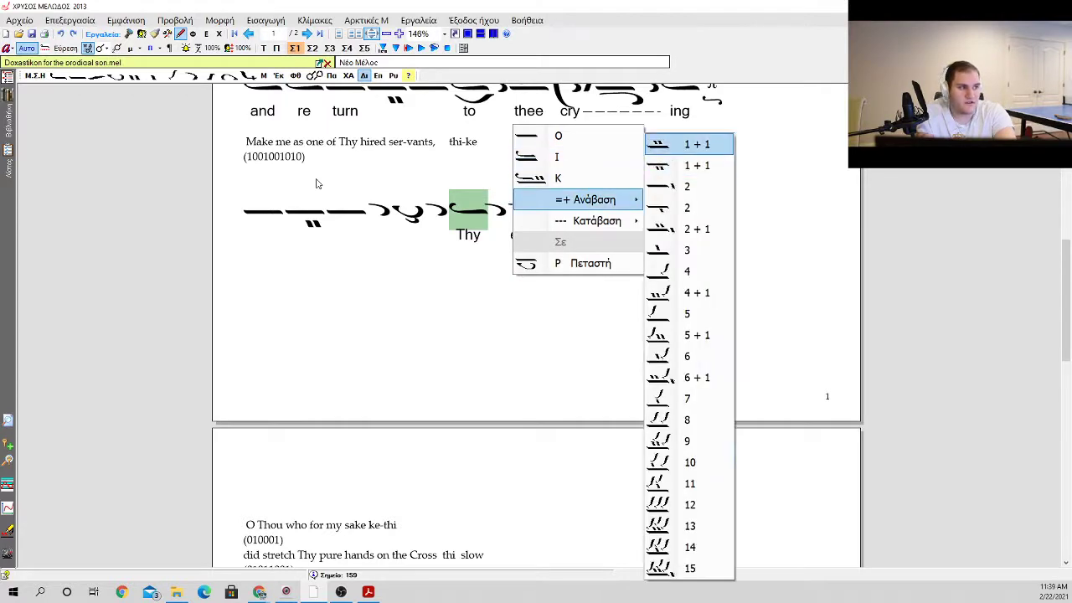
{"action": "key", "text": "Return"}
{"action": "key", "text": "space"}
{"action": "key", "text": "Return"}
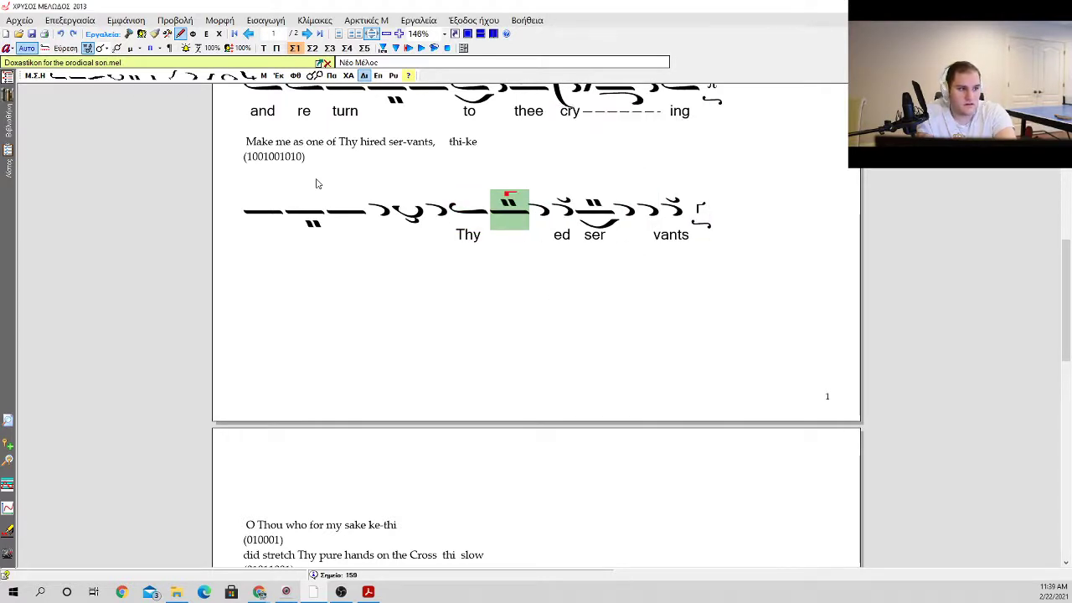
Step: Set the lyrics "Make" beneath the first oligon and "me" beneath the first apostrophos of the phrase
{"action": "key", "text": "Left"}
{"action": "key", "text": "Left"}
{"action": "key", "text": "Left"}
{"action": "key", "text": "Left"}
{"action": "key", "text": "Left"}
{"action": "key", "text": "Left"}
{"action": "key", "text": "Left"}
{"action": "key", "text": "Return"}
{"action": "type", "text": "Make"}
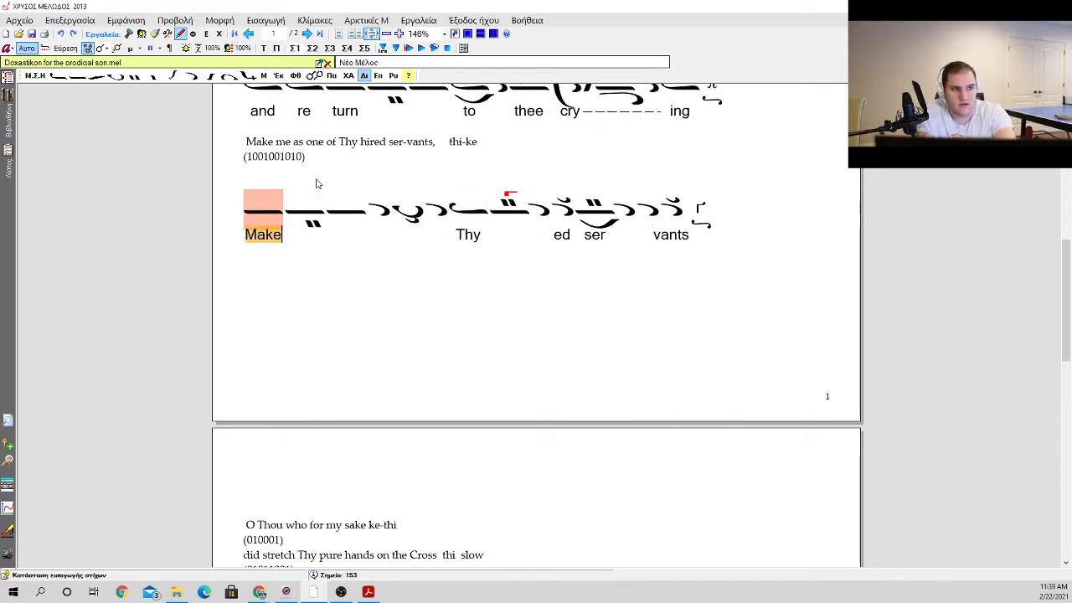
{"action": "key", "text": "space"}
{"action": "key", "text": "space"}
{"action": "key", "text": "space"}
{"action": "type", "text": "m"}
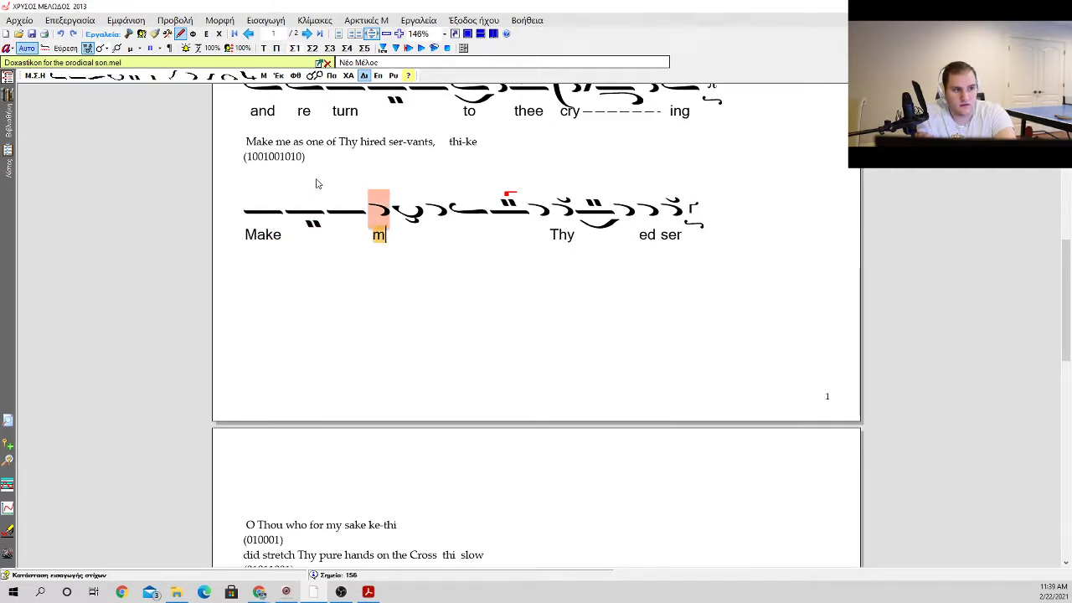
{"action": "type", "text": "e"}
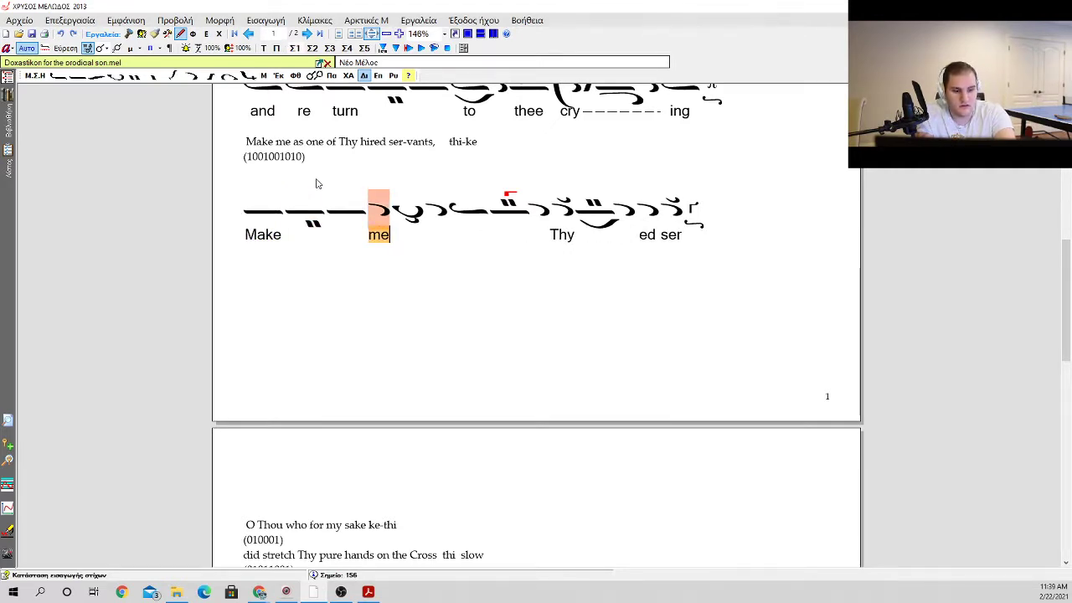
Step: Insert an ison after the apostrophos carrying "me"
{"action": "key", "text": "Return"}
{"action": "key", "text": "Return"}
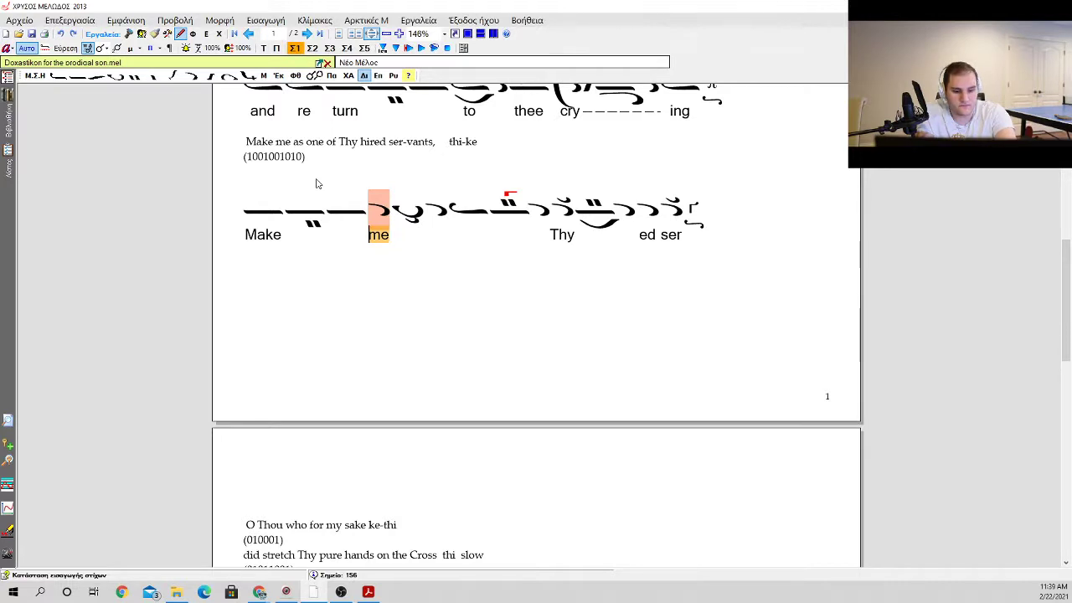
{"action": "key", "text": "Return"}
{"action": "key", "text": "i"}
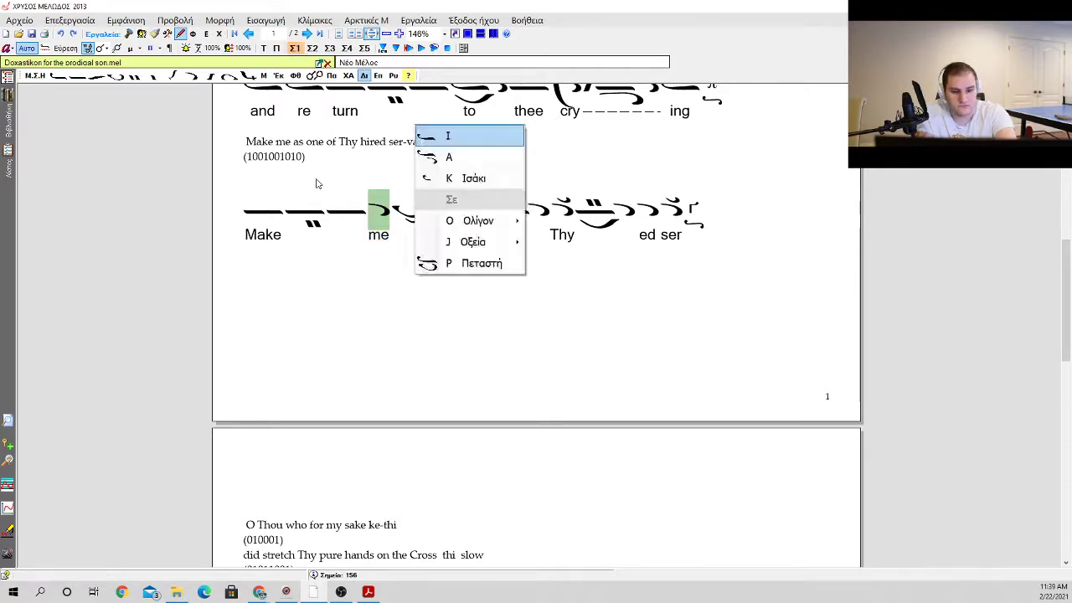
{"action": "key", "text": "Return"}
{"action": "key", "text": "Return"}
Step: Set the lyrics "as", "one" and "of" beneath the new ison and the two neumes following it
{"action": "type", "text": "as "}
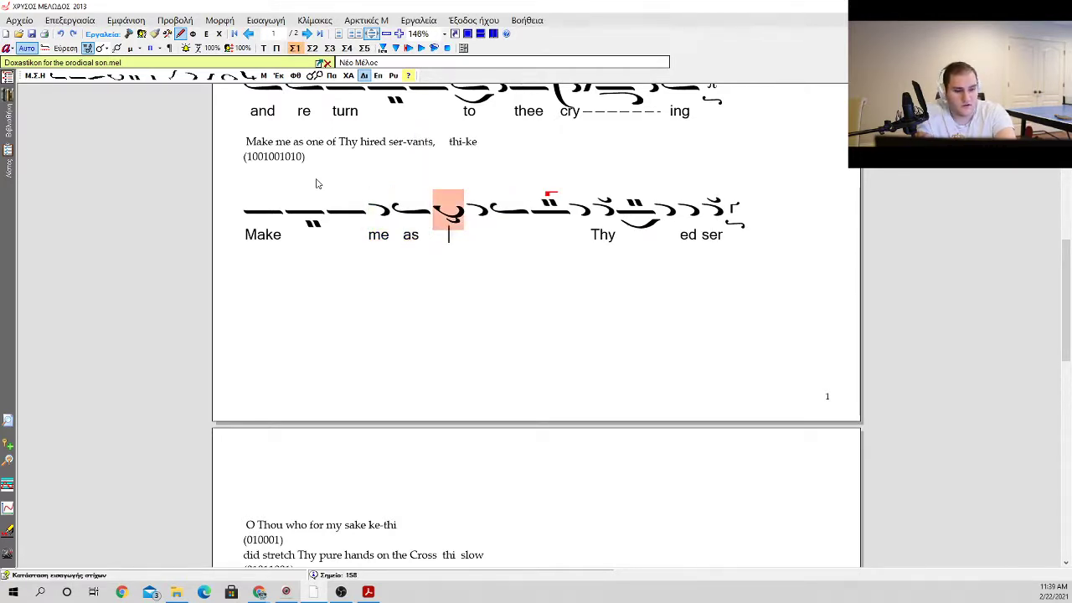
{"action": "type", "text": "one"}
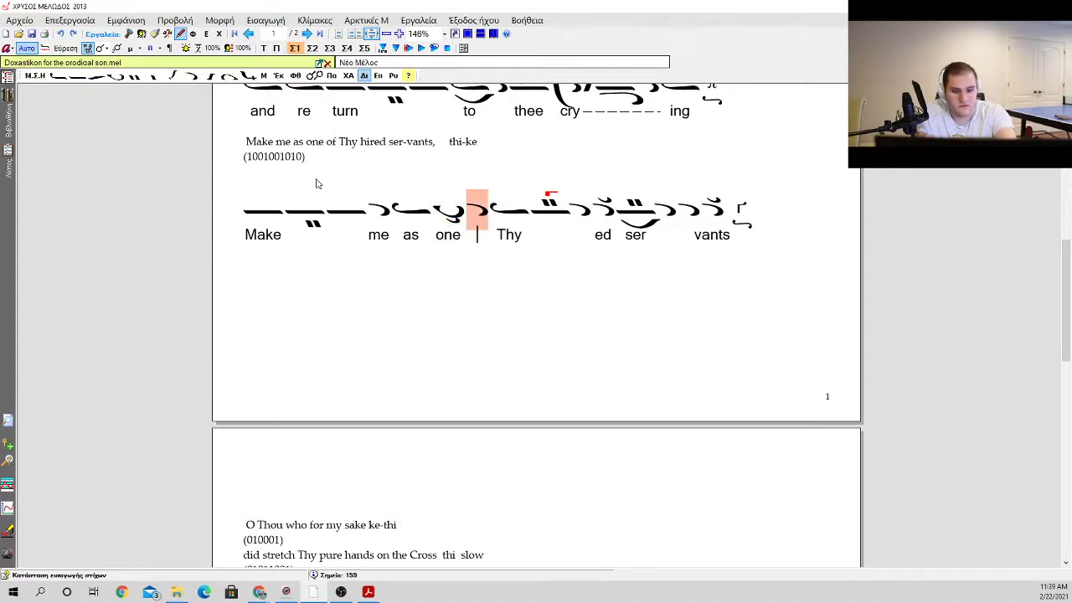
{"action": "type", "text": " of"}
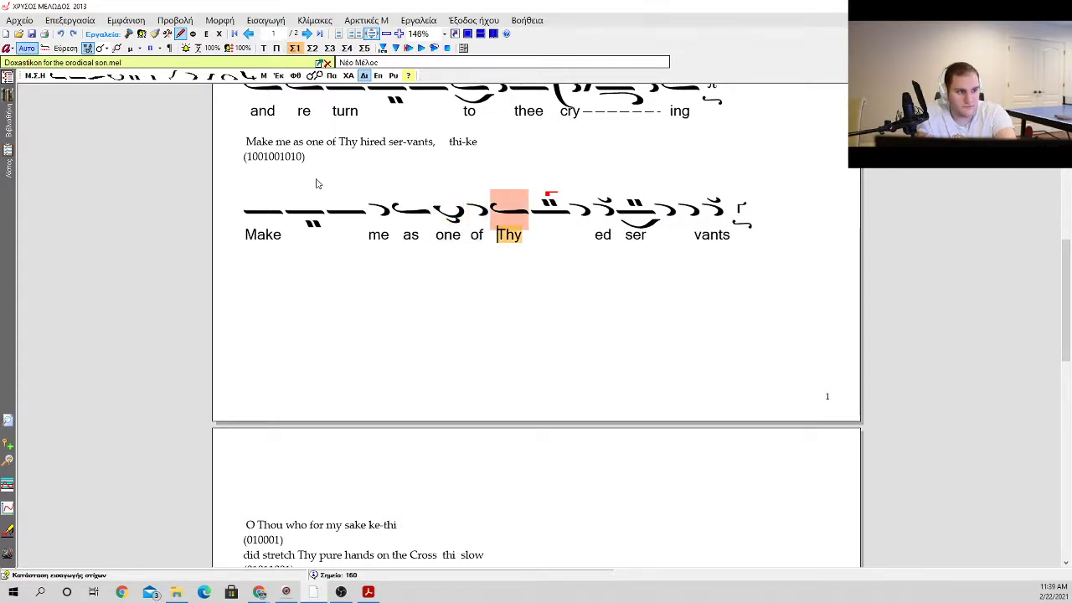
Step: Replace the "Thy" ison with a plain oligon, and set the lyrics "thy" beneath it and "hir" beneath the next oligon
{"action": "key", "text": "Escape"}
{"action": "key", "text": "BackSpace"}
{"action": "key", "text": "0"}
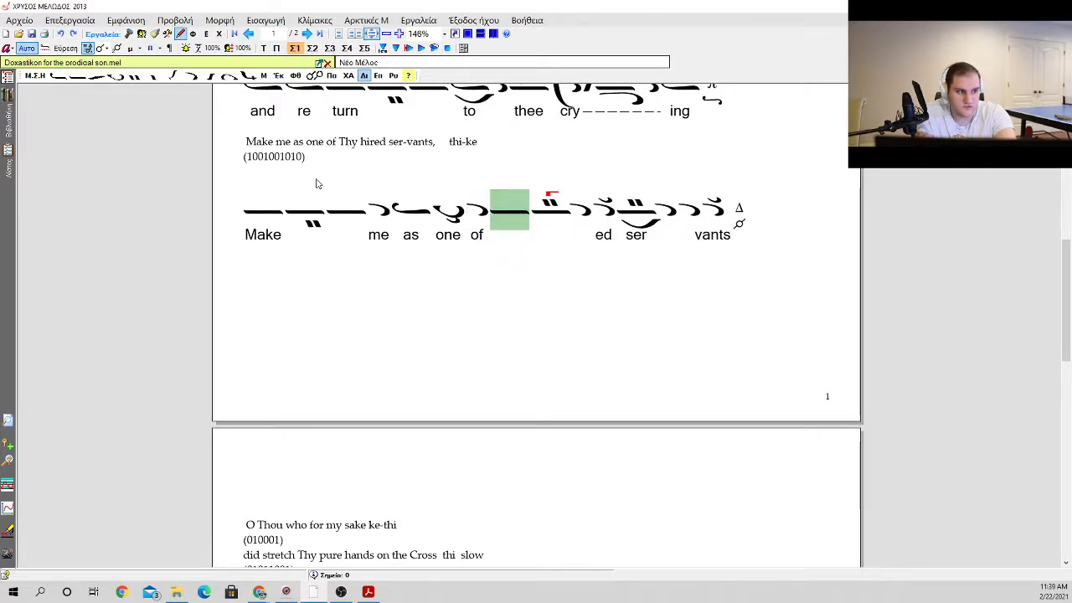
{"action": "key", "text": "Return"}
{"action": "type", "text": "thy "}
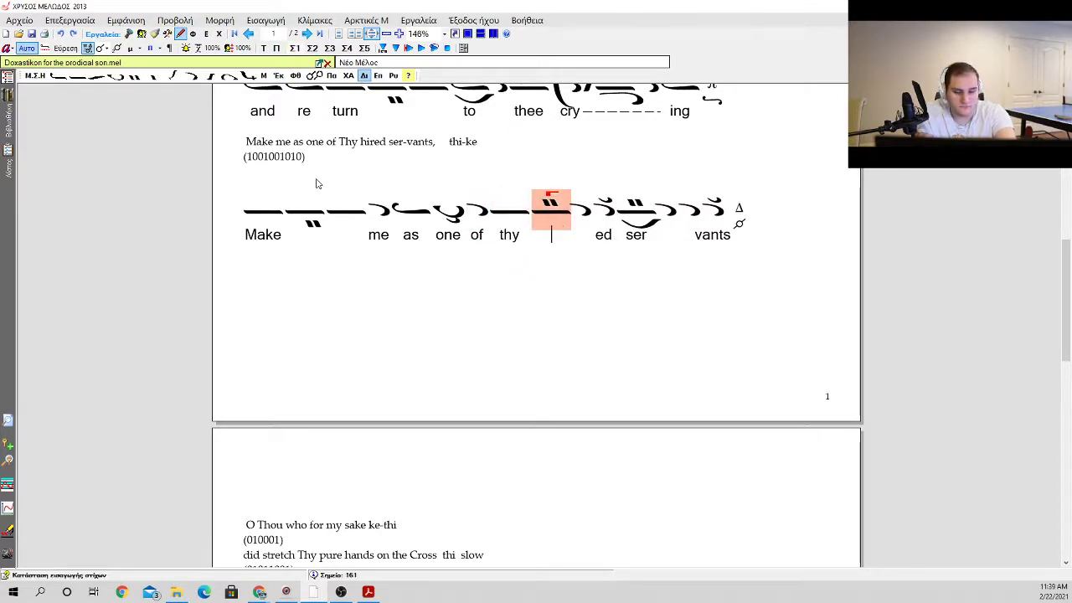
{"action": "type", "text": "hir"}
{"action": "key", "text": "BackSpace"}
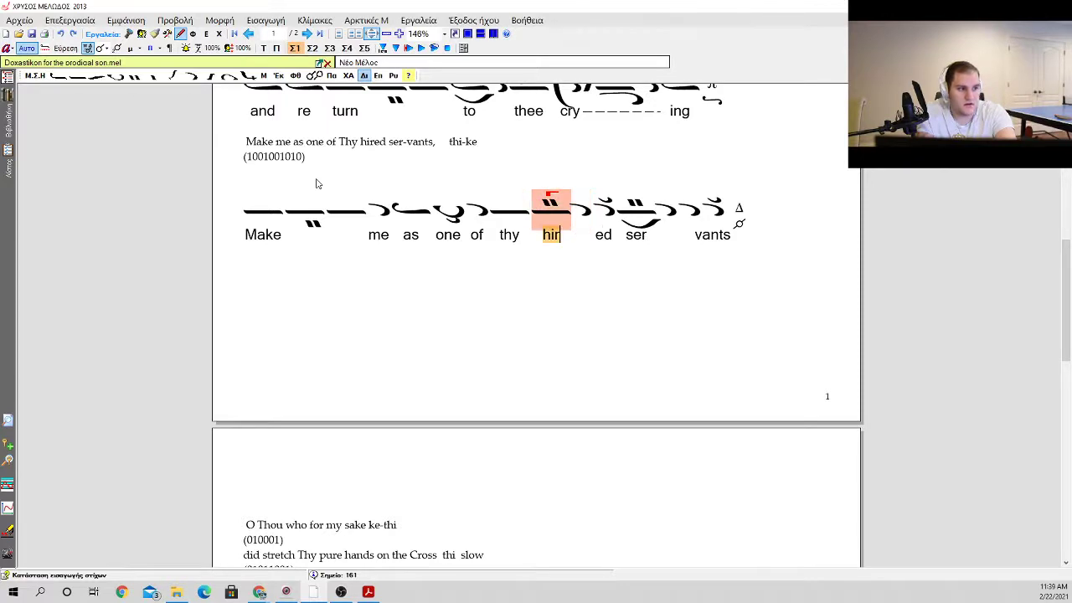
{"action": "key", "text": "Escape"}
{"action": "key", "text": "Left"}
{"action": "key", "text": "Menu"}
{"action": "key", "text": "Down"}
{"action": "key", "text": "Down"}
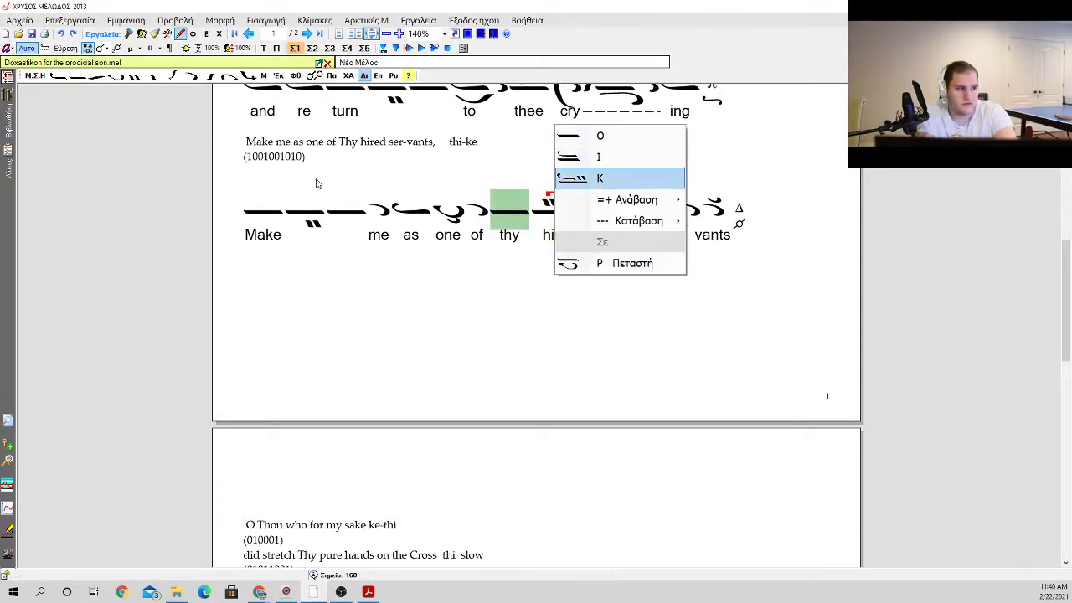
{"action": "key", "text": "Down"}
{"action": "key", "text": "Right"}
{"action": "key", "text": "Down"}
{"action": "key", "text": "Left"}
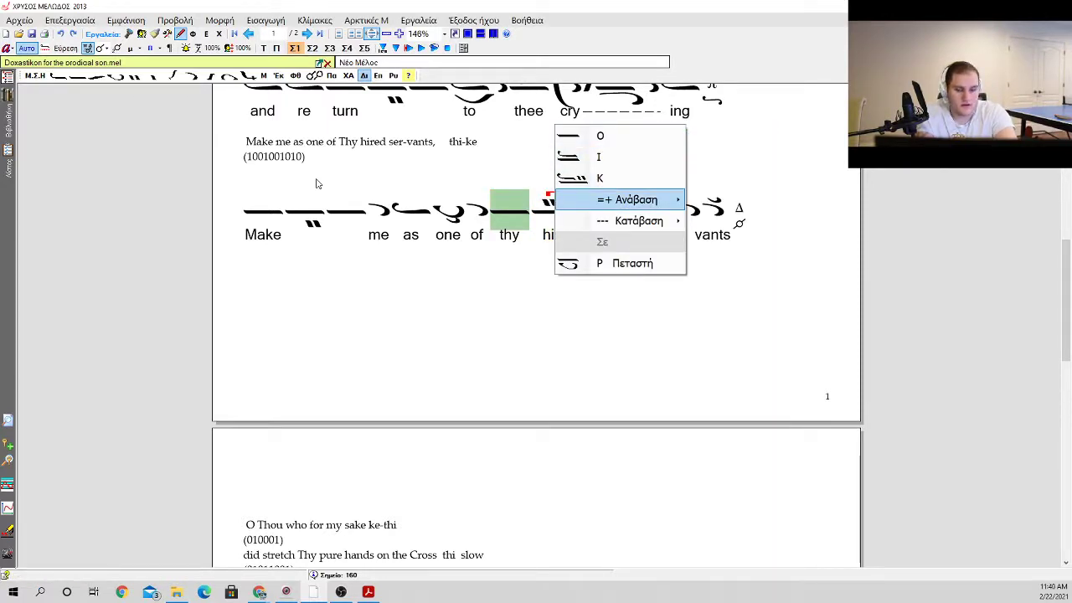
{"action": "key", "text": "Escape"}
Step: Put the diatonic Κε fthora on the oligon carrying "thy"
{"action": "key", "text": "f"}
{"action": "key", "text": "Down"}
{"action": "key", "text": "Down"}
{"action": "key", "text": "Up"}
{"action": "key", "text": "Up"}
{"action": "key", "text": "Right"}
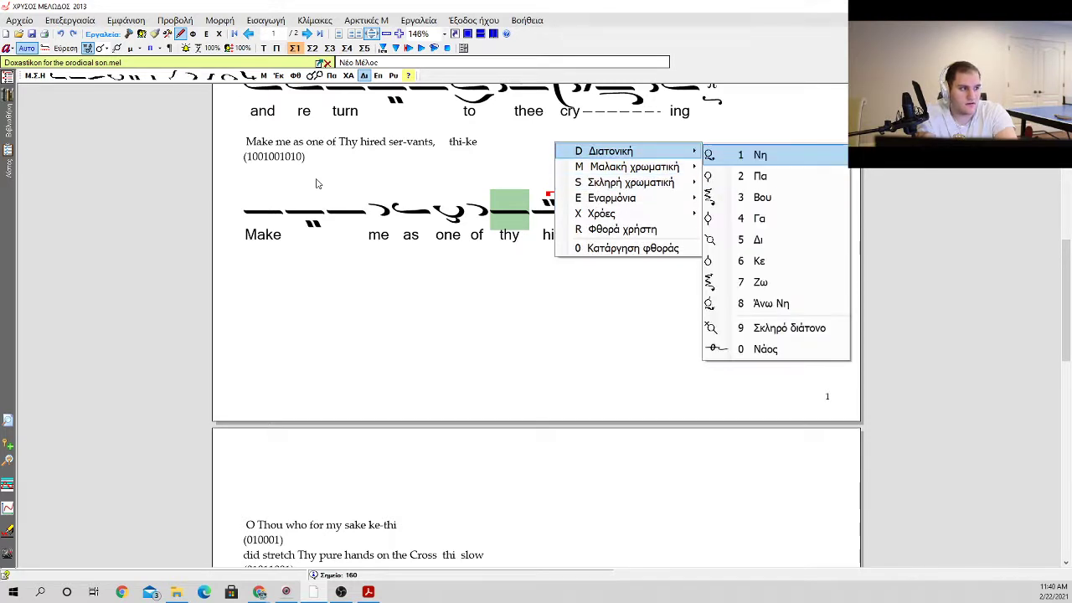
{"action": "key", "text": "Down"}
{"action": "key", "text": "Down"}
{"action": "key", "text": "Down"}
{"action": "key", "text": "Down"}
{"action": "key", "text": "Return"}
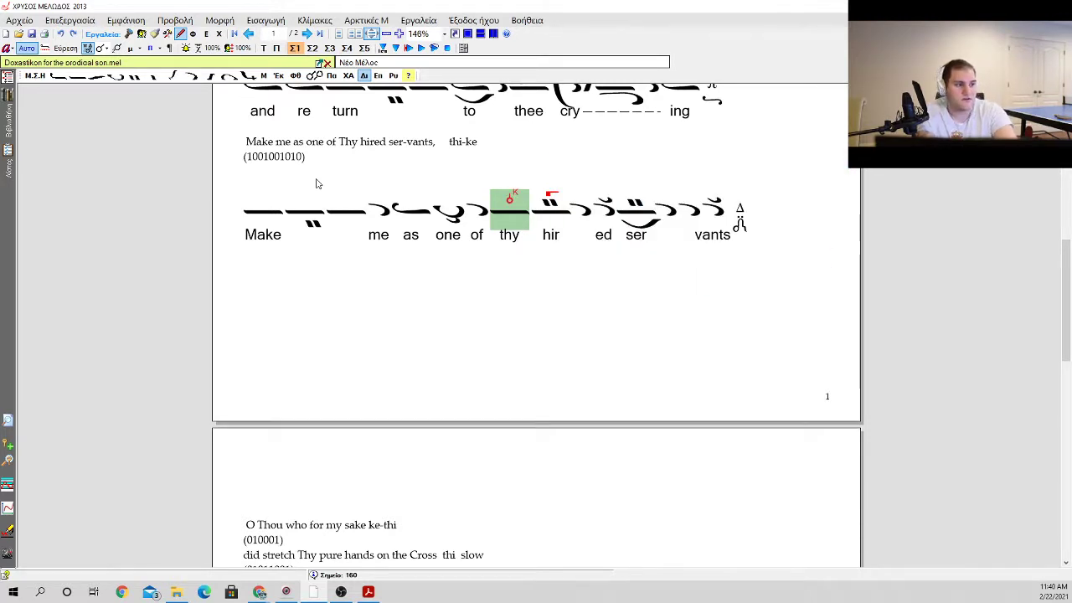
{"action": "scroll", "coordinate": [226, 186], "scroll_direction": "up", "scroll_amount": 3}
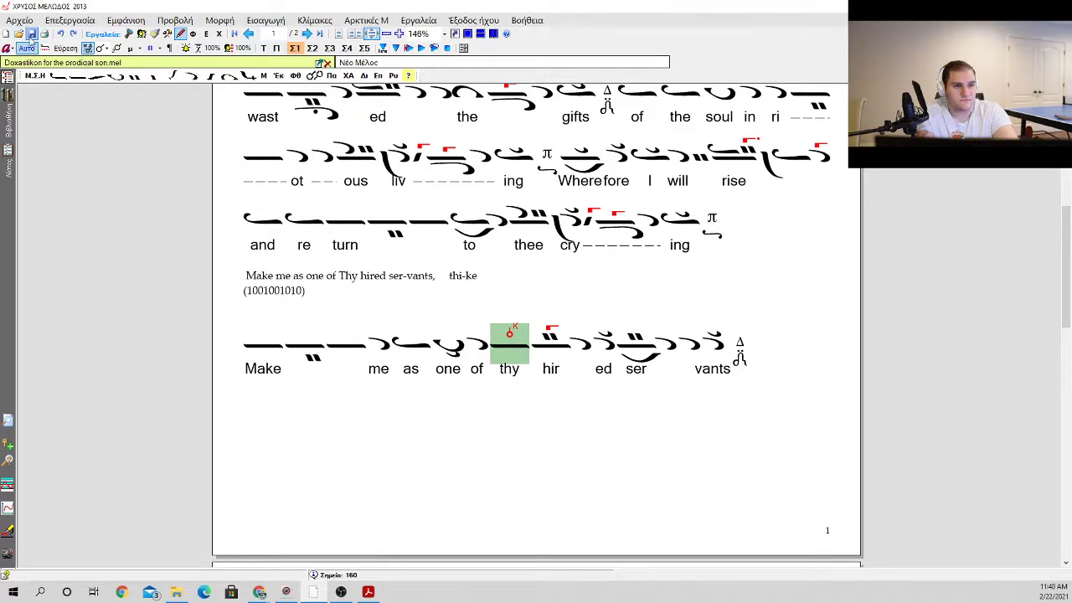
{"action": "left_click", "coordinate": [390, 296]}
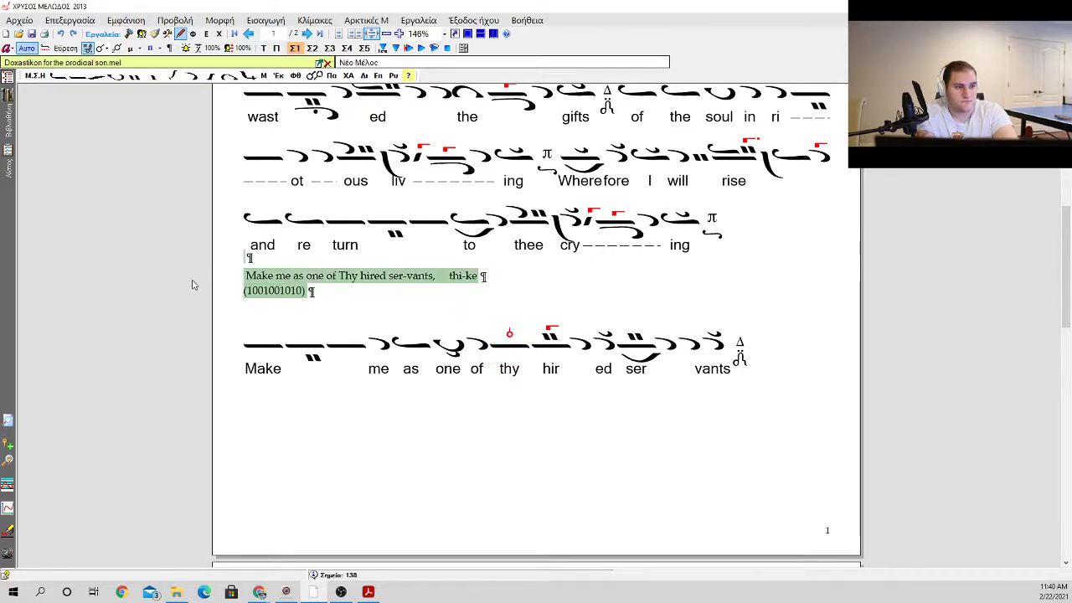
{"action": "key", "text": "Delete"}
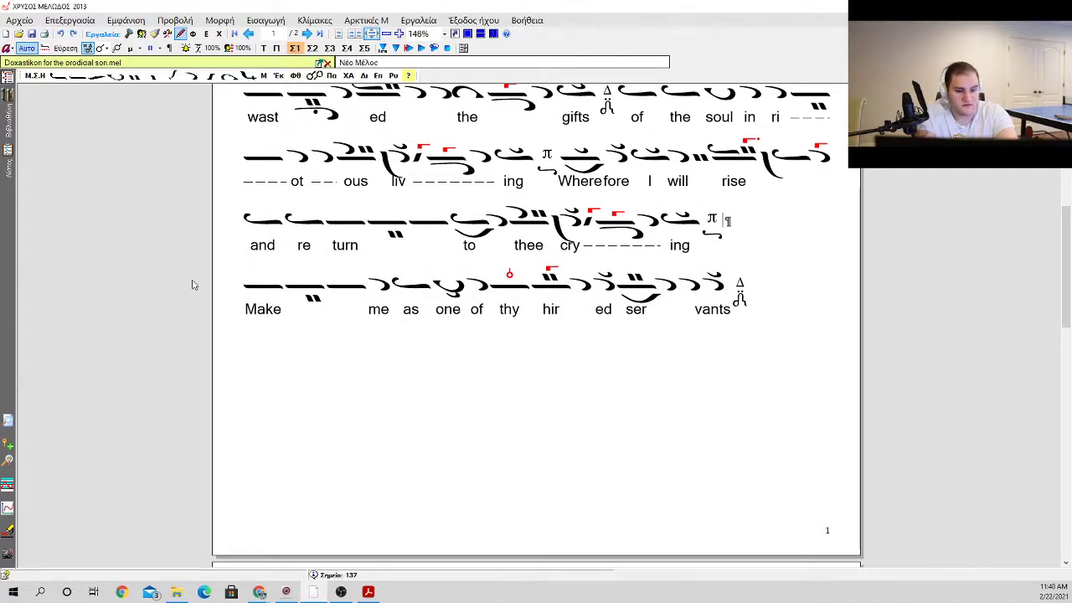
{"action": "key", "text": "Delete"}
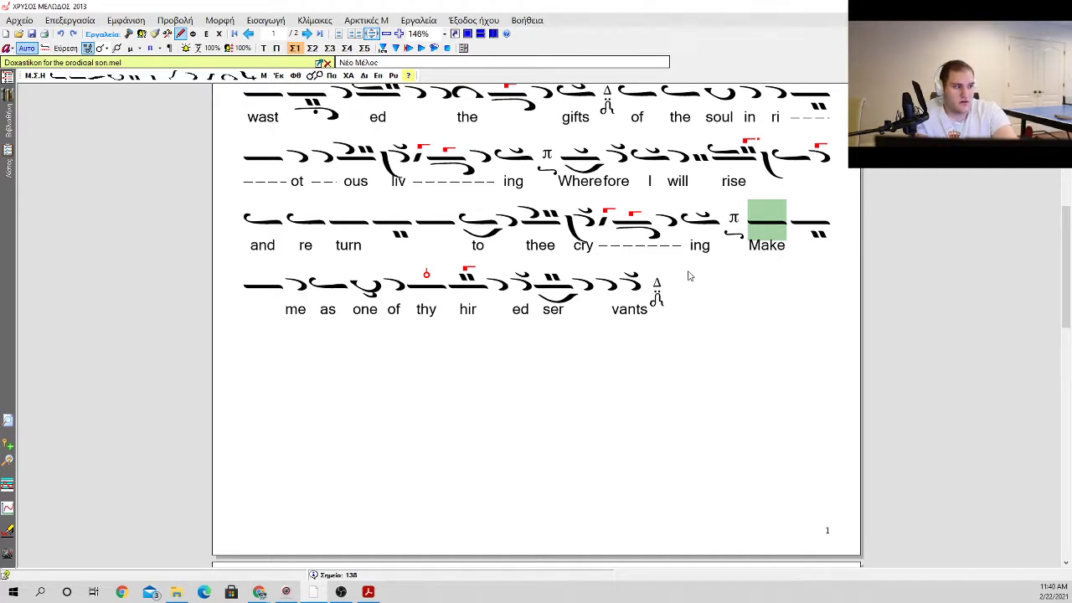
Step: Remove surplus empty paragraphs between the "servants" neume line and the "O Thou who for my sake" guide text
{"action": "left_click", "coordinate": [286, 313]}
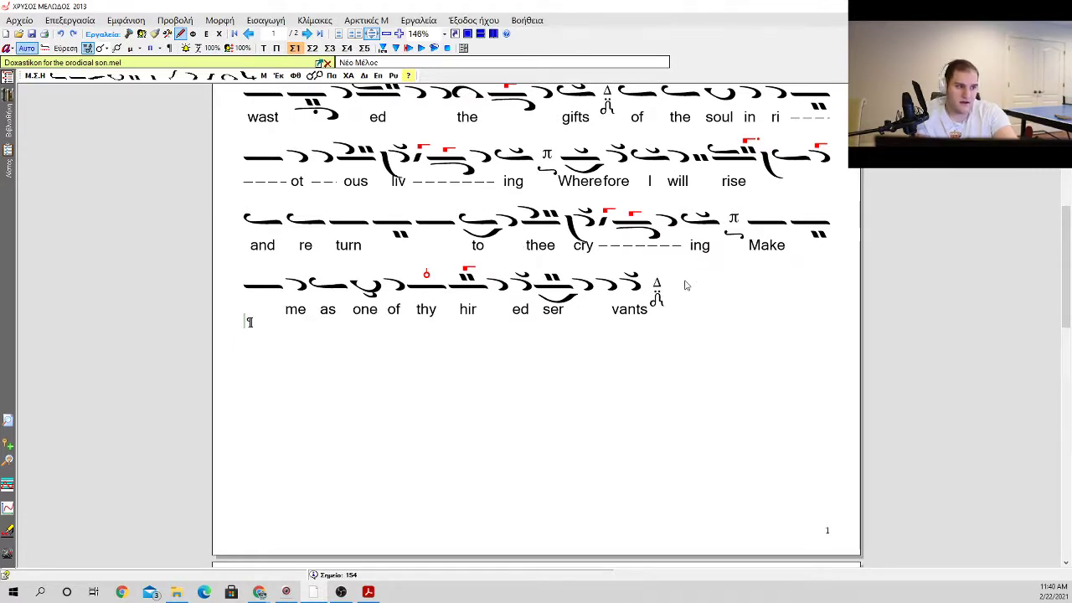
{"action": "scroll", "coordinate": [684, 279], "scroll_direction": "down", "scroll_amount": 3}
{"action": "left_click", "coordinate": [658, 245]}
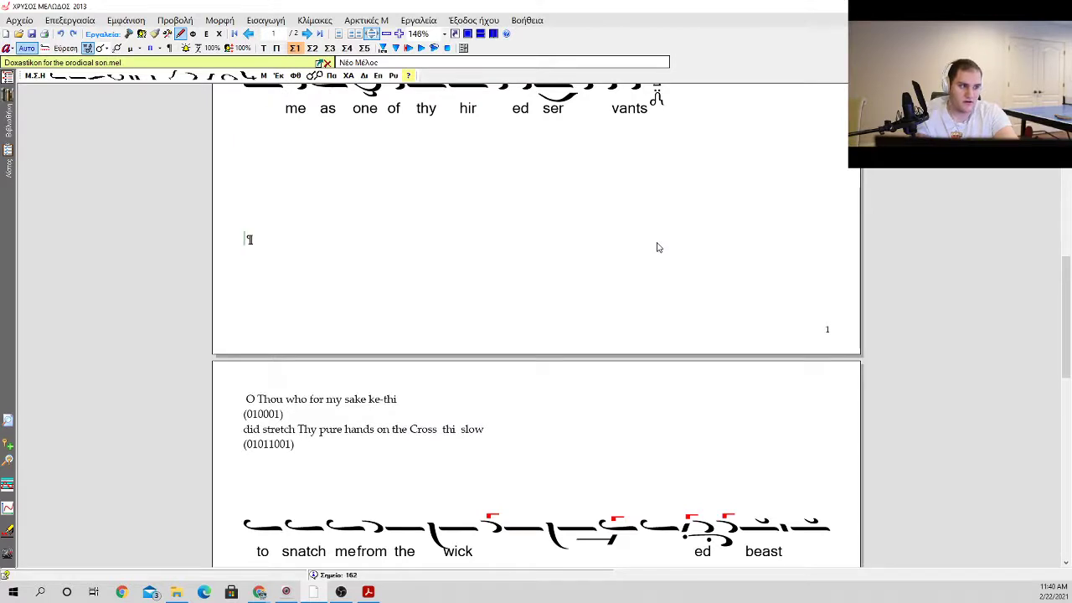
{"action": "key", "text": "BackSpace"}
{"action": "key", "text": "BackSpace"}
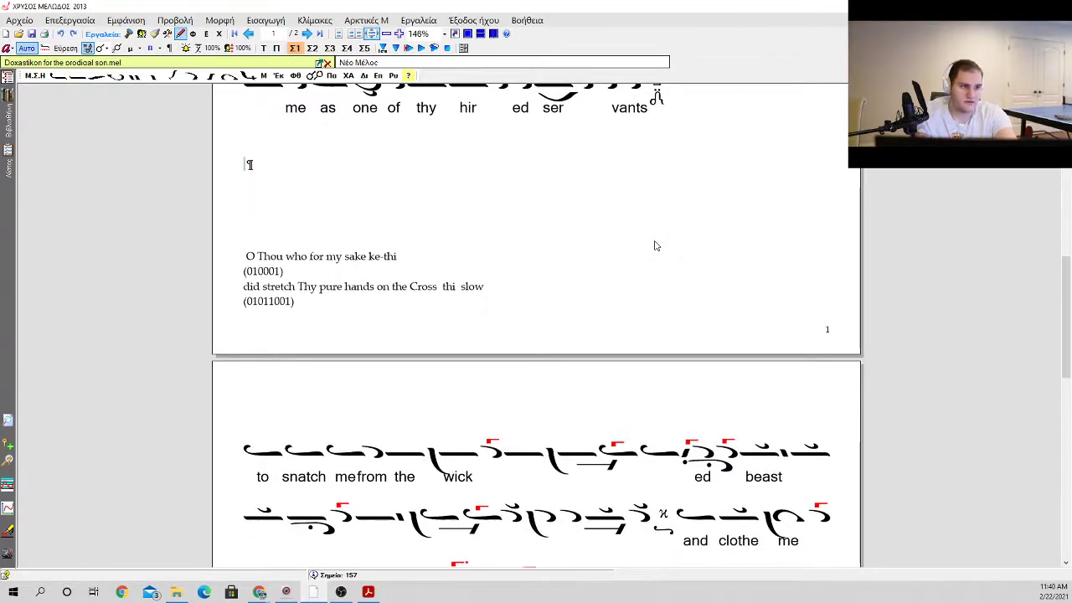
{"action": "scroll", "coordinate": [447, 252], "scroll_direction": "up", "scroll_amount": 1}
{"action": "scroll", "coordinate": [446, 252], "scroll_direction": "up", "scroll_amount": 2}
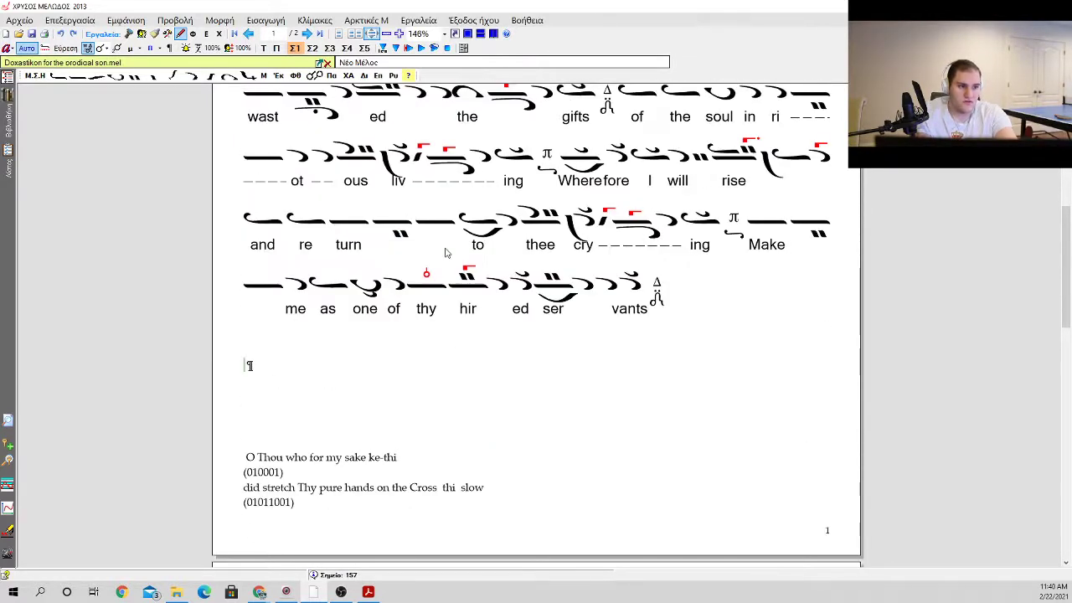
{"action": "left_click", "coordinate": [399, 352]}
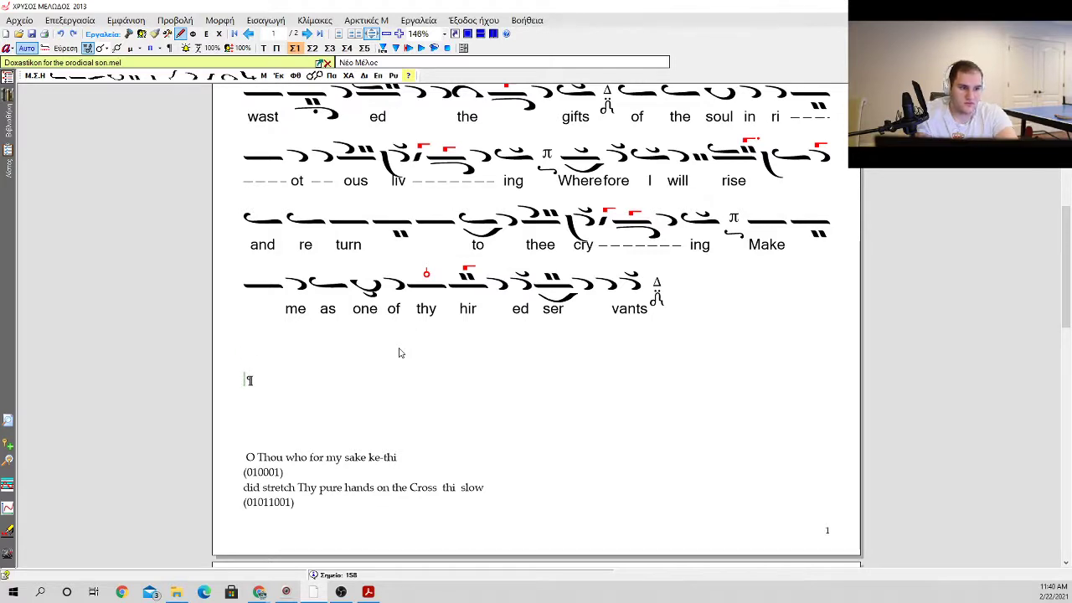
{"action": "key", "text": "Delete"}
{"action": "key", "text": "Delete"}
{"action": "key", "text": "BackSpace"}
{"action": "key", "text": "BackSpace"}
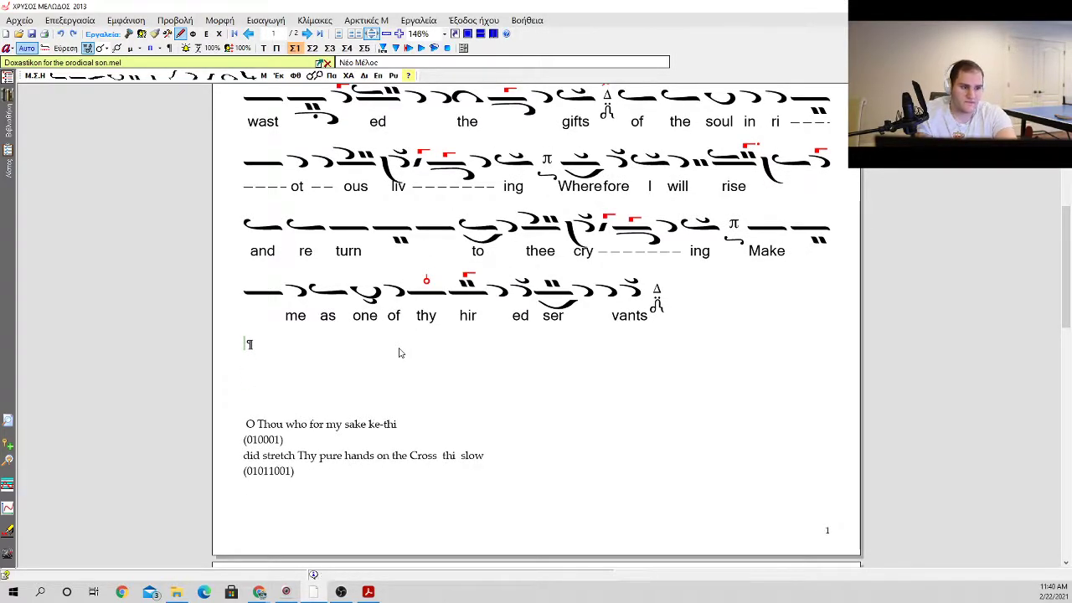
Step: Insert empty paragraphs between the guide line "did stretch Thy pure hands on the Cross" and its (01011001) pattern
{"action": "scroll", "coordinate": [446, 356], "scroll_direction": "down", "scroll_amount": 2}
{"action": "left_click", "coordinate": [519, 312]}
{"action": "left_click", "coordinate": [530, 325]}
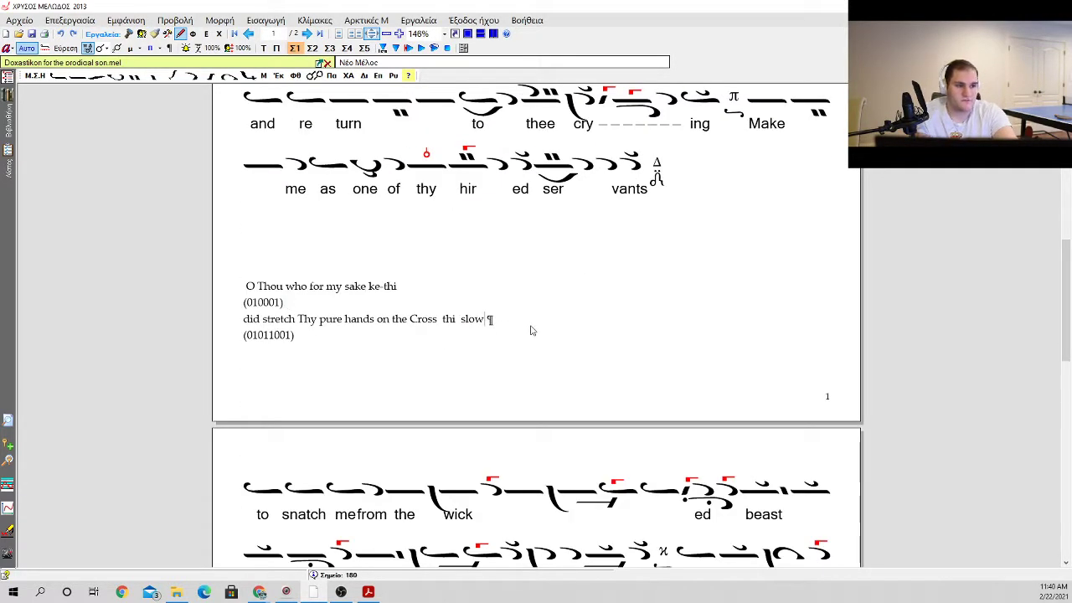
{"action": "key", "text": "Return"}
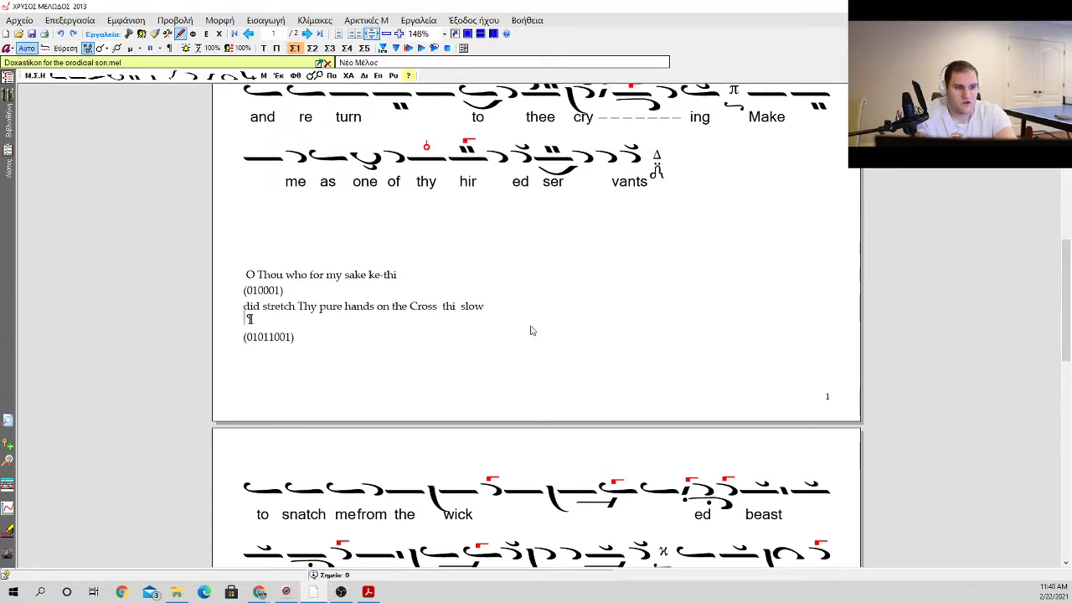
{"action": "key", "text": "Return"}
{"action": "key", "text": "Return"}
{"action": "key", "text": "Up"}
{"action": "key", "text": "BackSpace"}
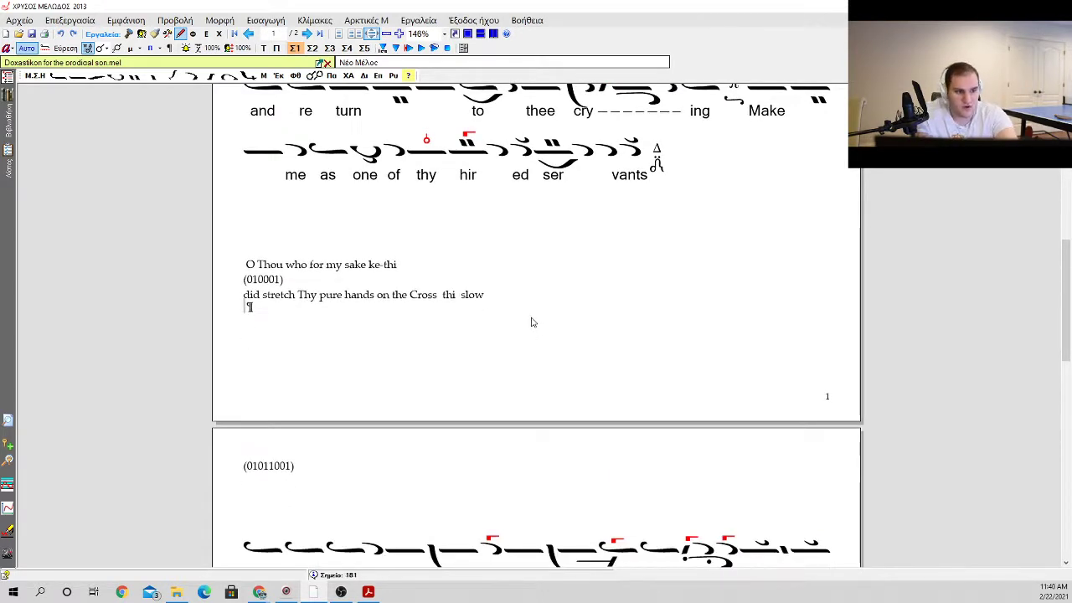
{"action": "key", "text": "Up"}
{"action": "key", "text": "Down"}
{"action": "key", "text": "Down"}
{"action": "key", "text": "Down"}
{"action": "key", "text": "BackSpace"}
{"action": "key", "text": "BackSpace"}
{"action": "key", "text": "Delete"}
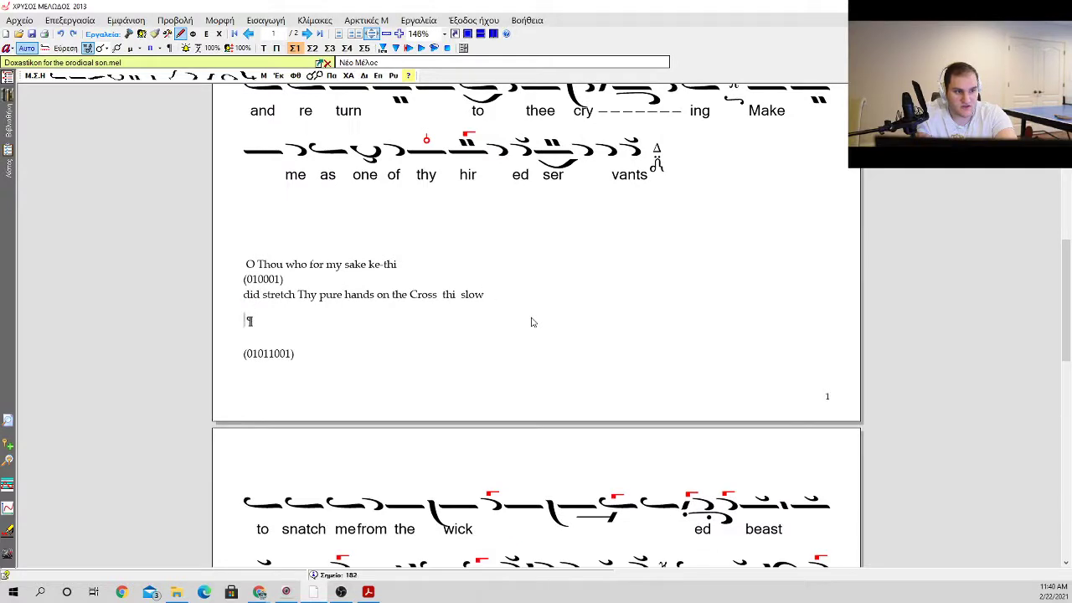
Step: Add an empty paragraph above the "to snatch me from the wicked beast" neume line on the second page
{"action": "key", "text": "Down"}
{"action": "key", "text": "Down"}
{"action": "key", "text": "Down"}
{"action": "key", "text": "Down"}
{"action": "key", "text": "Return"}
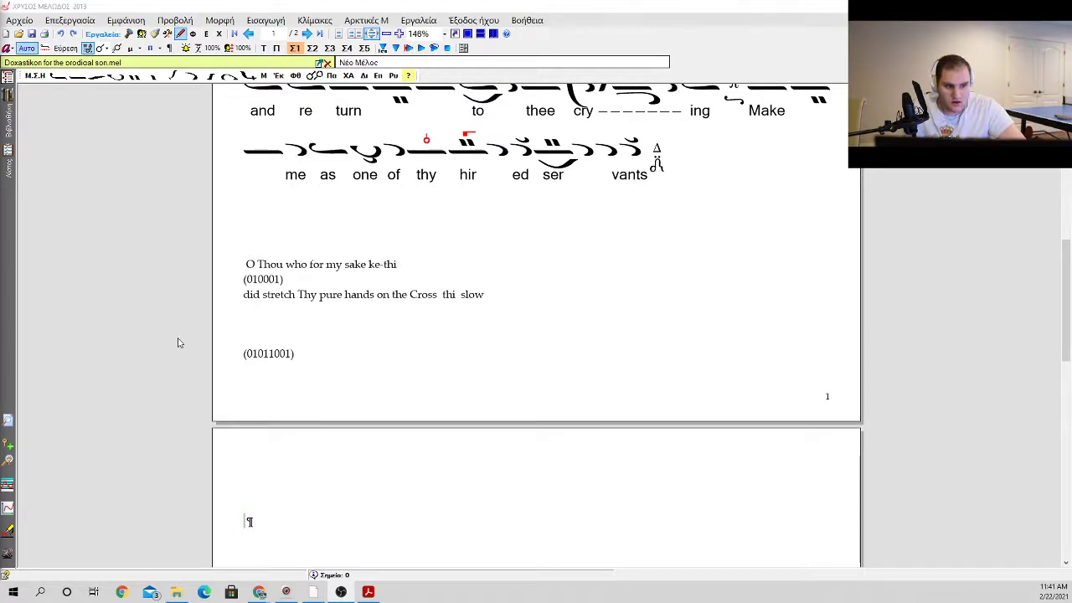
{"action": "scroll", "coordinate": [365, 349], "scroll_direction": "down", "scroll_amount": 1}
{"action": "scroll", "coordinate": [271, 360], "scroll_direction": "up", "scroll_amount": 1}
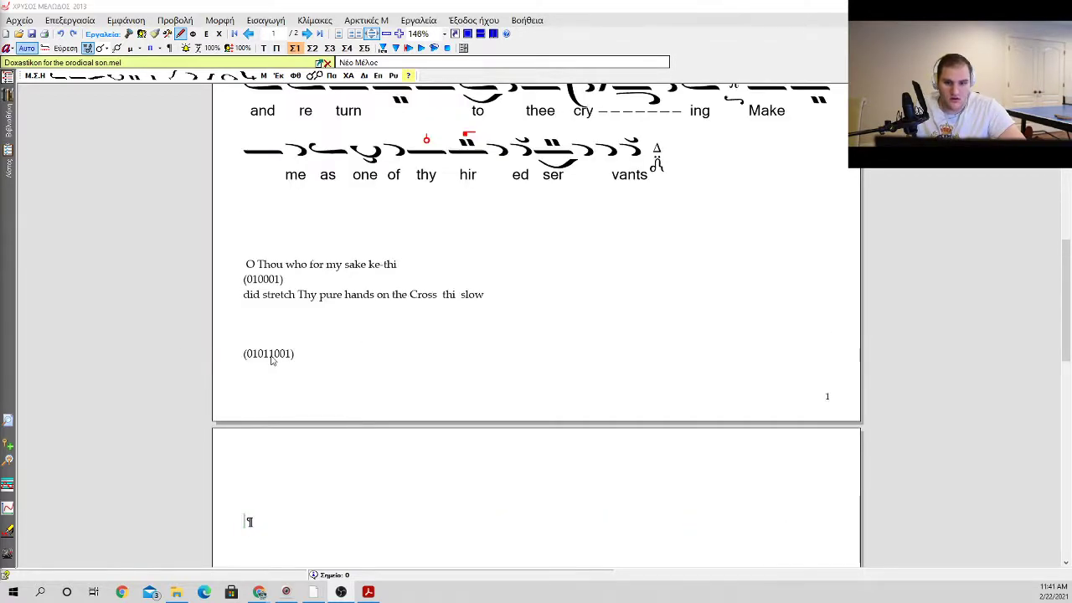
{"action": "scroll", "coordinate": [271, 360], "scroll_direction": "down", "scroll_amount": 2}
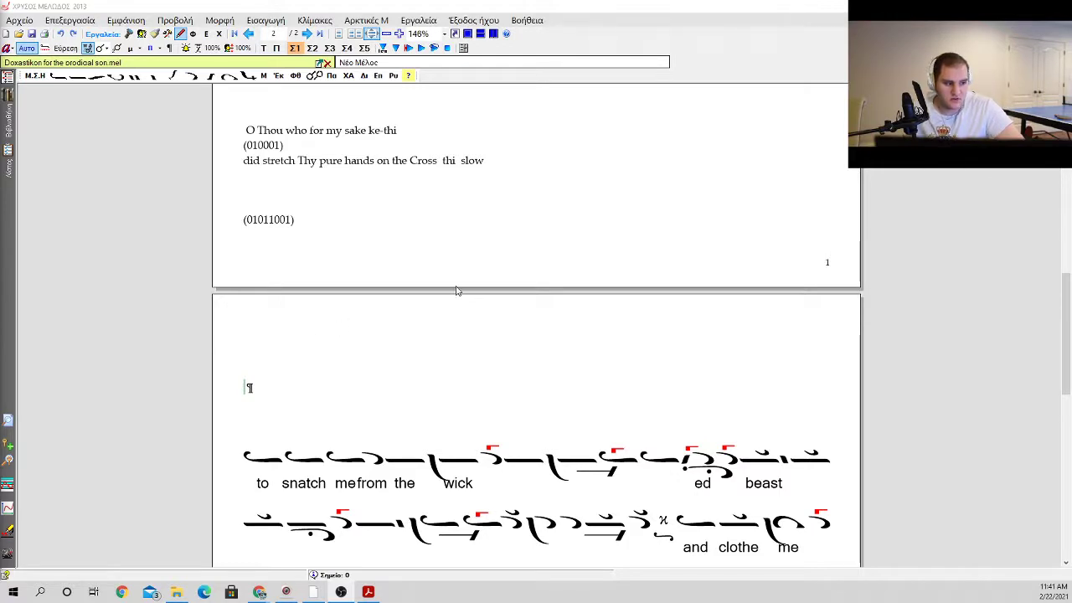
{"action": "scroll", "coordinate": [341, 312], "scroll_direction": "up", "scroll_amount": 1}
Step: Insert an oligon with kentemata above, ascent 1 + 1, in the blank area at the start of the second page
{"action": "left_click", "coordinate": [391, 261]}
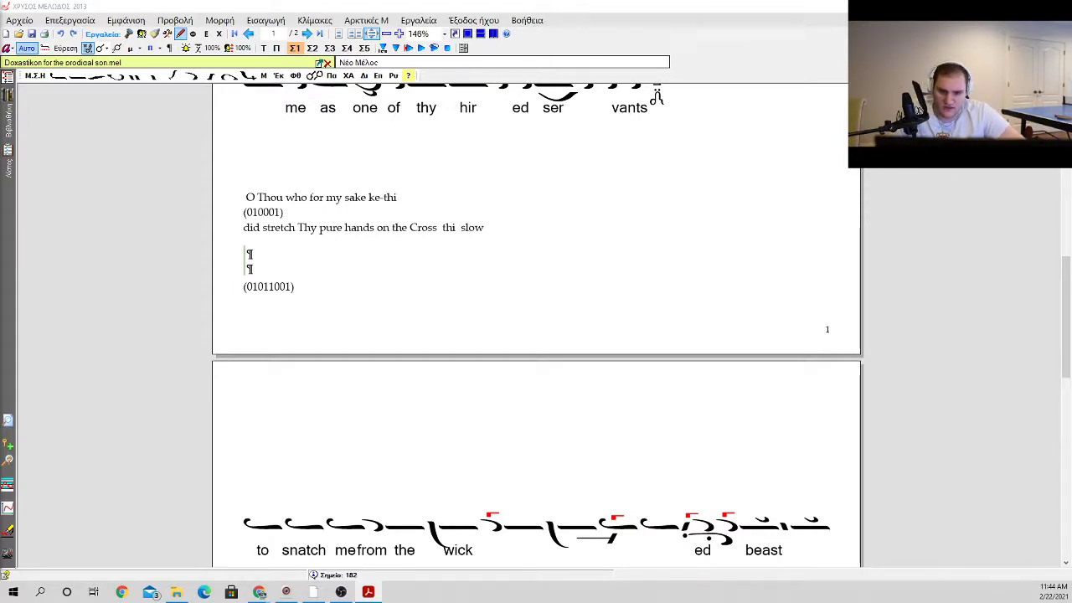
{"action": "left_click", "coordinate": [282, 249]}
{"action": "left_click", "coordinate": [273, 285]}
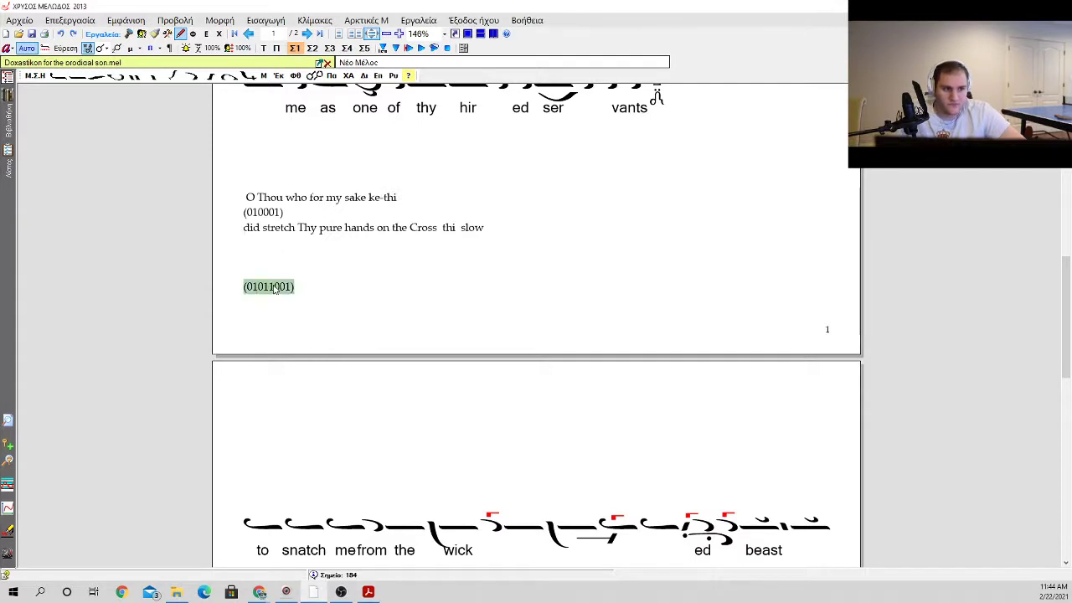
{"action": "left_click", "coordinate": [297, 278]}
{"action": "left_click", "coordinate": [307, 321]}
{"action": "left_click", "coordinate": [289, 388]}
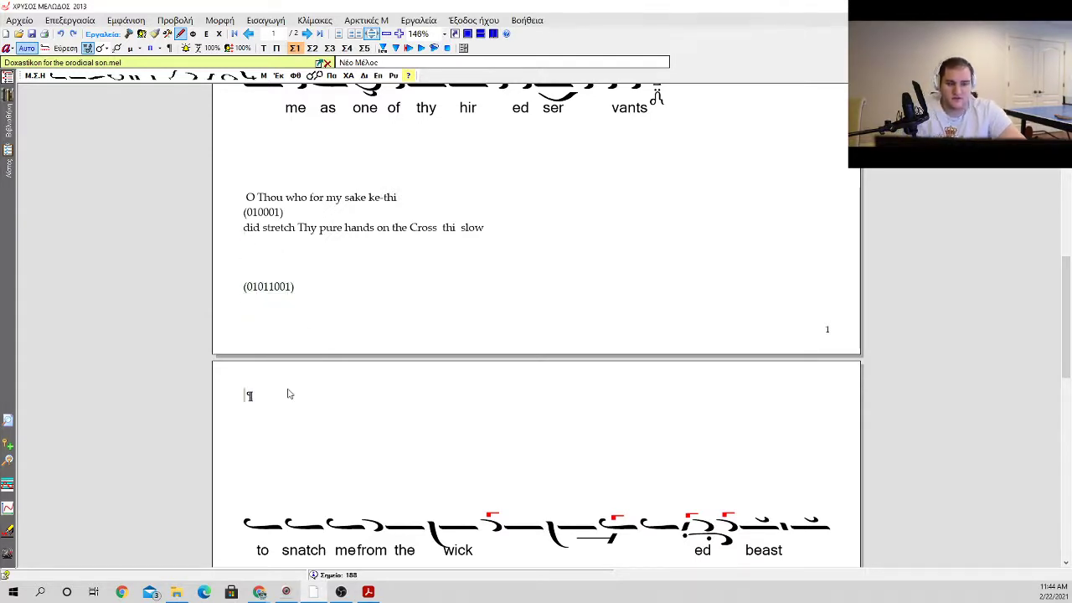
{"action": "right_click", "coordinate": [288, 394]}
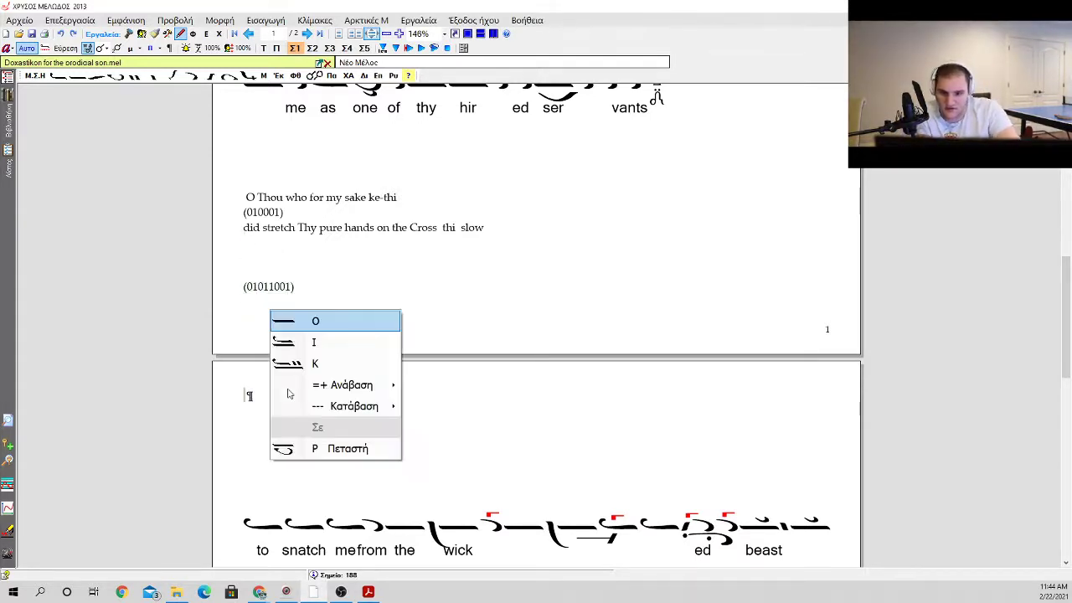
{"action": "key", "text": "Down"}
{"action": "key", "text": "Down"}
{"action": "key", "text": "Down"}
{"action": "key", "text": "Right"}
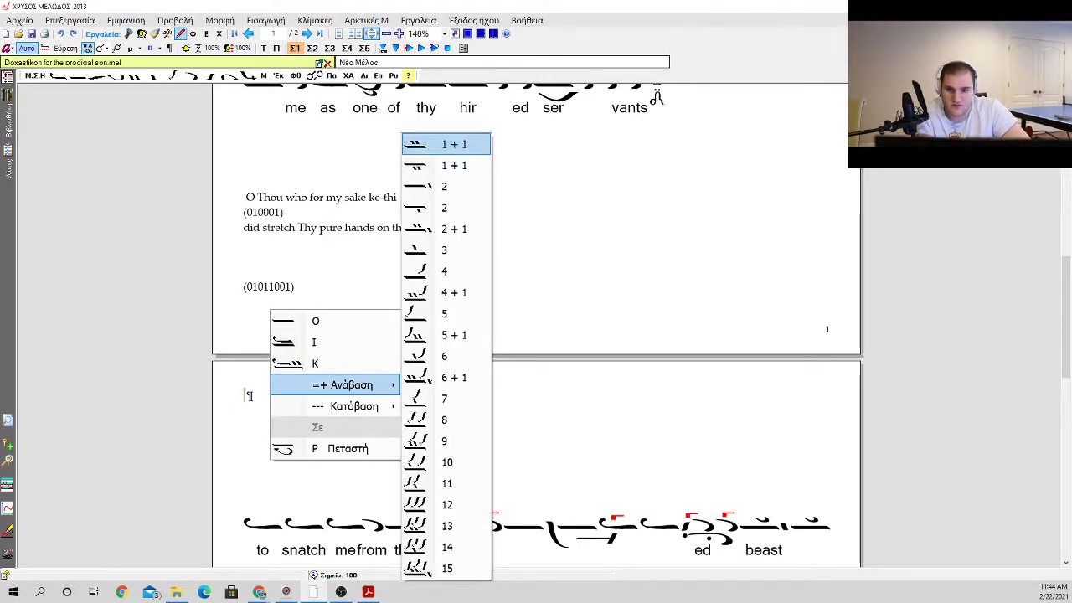
{"action": "key", "text": "Down"}
{"action": "key", "text": "Return"}
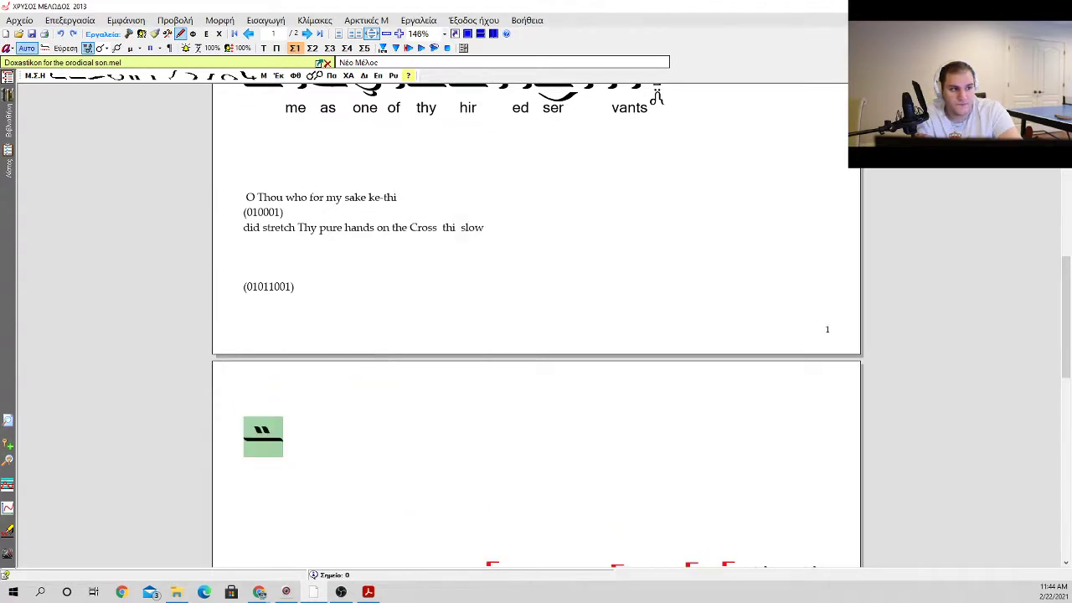
Step: Add a gorgon to the oligon with kentemata opening the second page and place an apostrophos after it
{"action": "key", "text": "g"}
{"action": "key", "text": "Return"}
{"action": "key", "text": "Return"}
{"action": "key", "text": "a"}
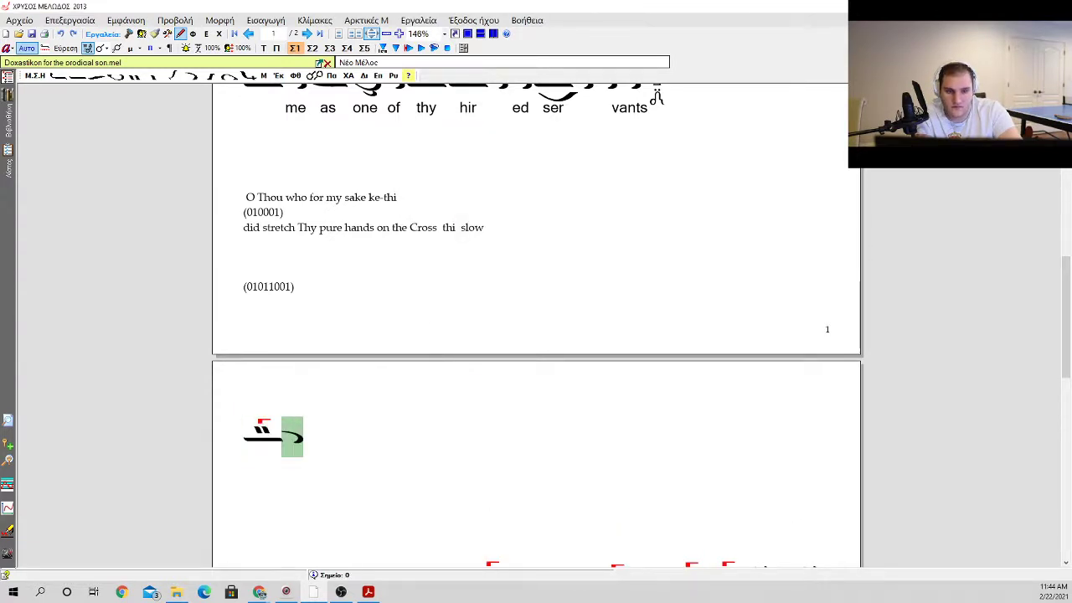
Step: Insert another oligon with kentemata above, ascent 1 + 1, after the first apostrophos
{"action": "key", "text": "o"}
{"action": "key", "text": "Escape"}
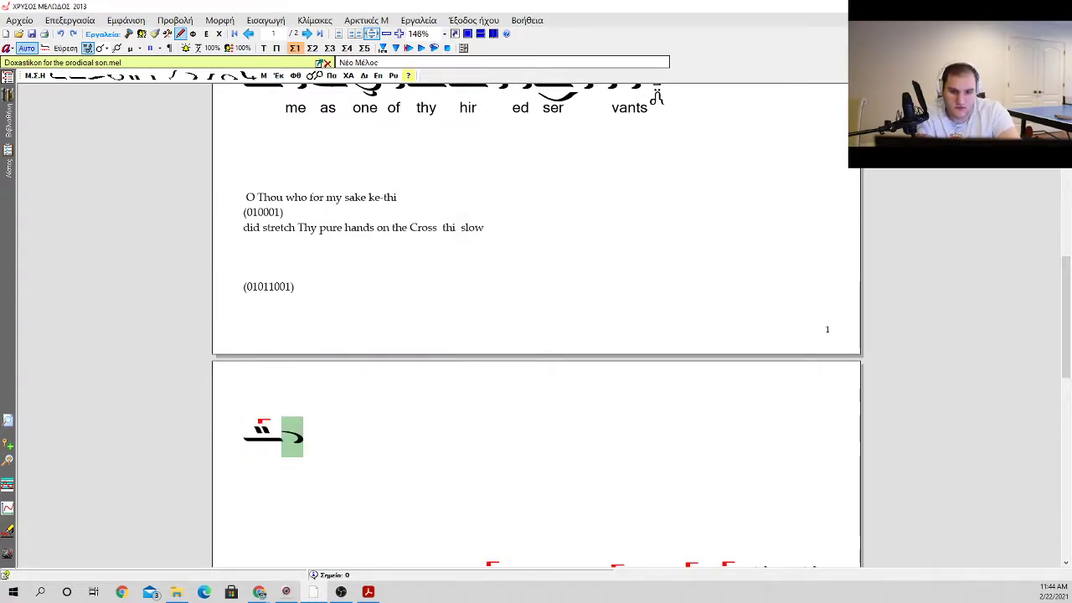
{"action": "key", "text": "o"}
{"action": "key", "text": "Down"}
{"action": "key", "text": "Down"}
{"action": "key", "text": "Down"}
{"action": "key", "text": "Return"}
{"action": "key", "text": "Down"}
{"action": "key", "text": "Down"}
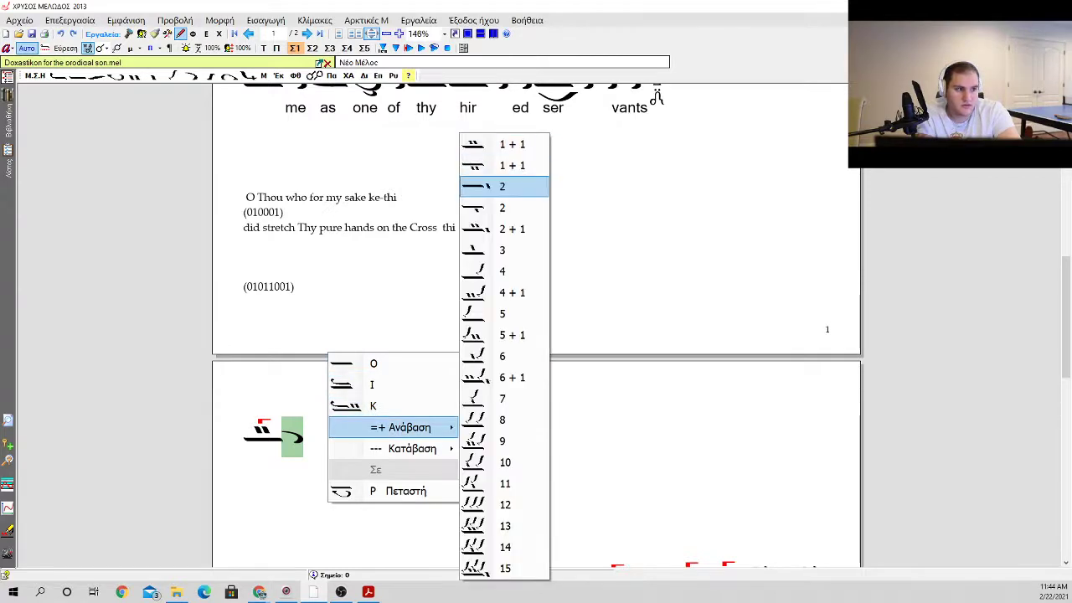
{"action": "key", "text": "Up"}
{"action": "key", "text": "Return"}
Step: Add a gorgon to the second oligon with kentemata and follow it with an apostrophos
{"action": "key", "text": "g"}
{"action": "key", "text": "Return"}
{"action": "key", "text": "Return"}
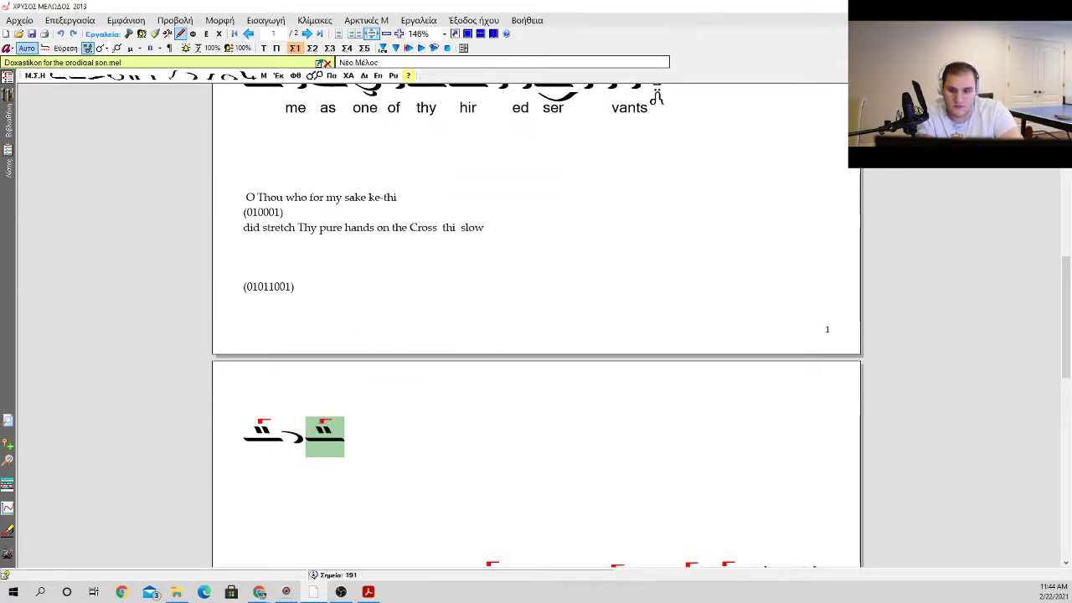
{"action": "key", "text": "a"}
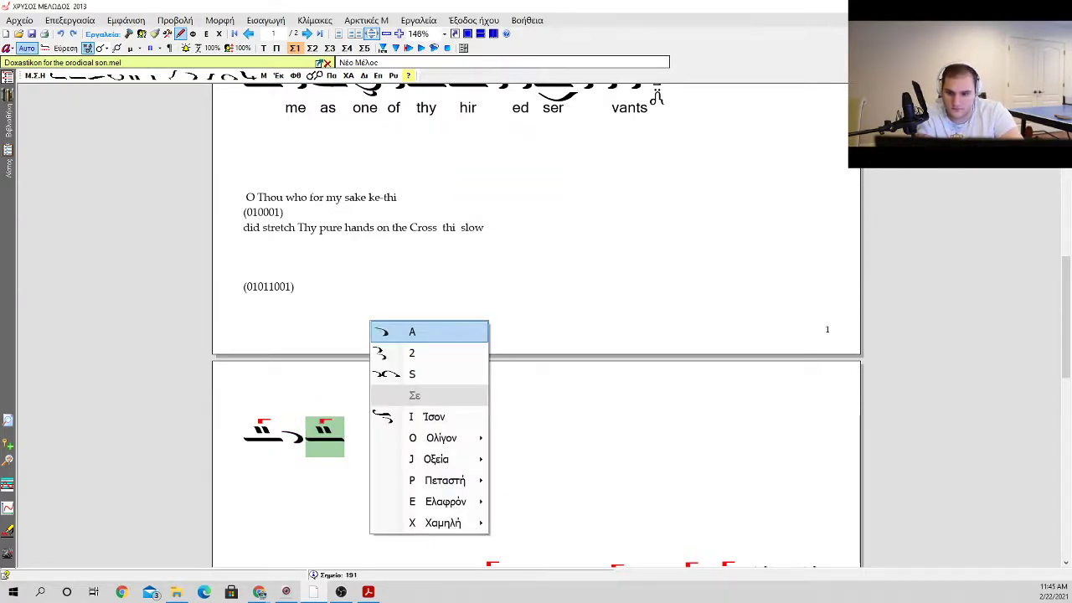
{"action": "key", "text": "Return"}
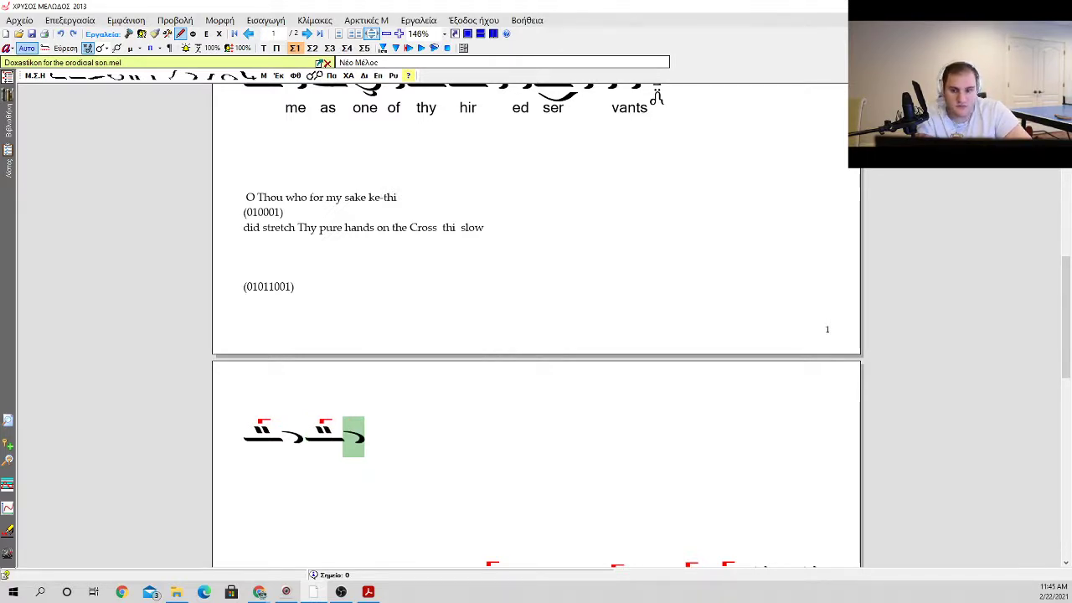
Step: Insert a plain oligon after the second apostrophos and put a klasma above it
{"action": "key", "text": "o"}
{"action": "key", "text": "Return"}
{"action": "key", "text": "k"}
{"action": "key", "text": "Return"}
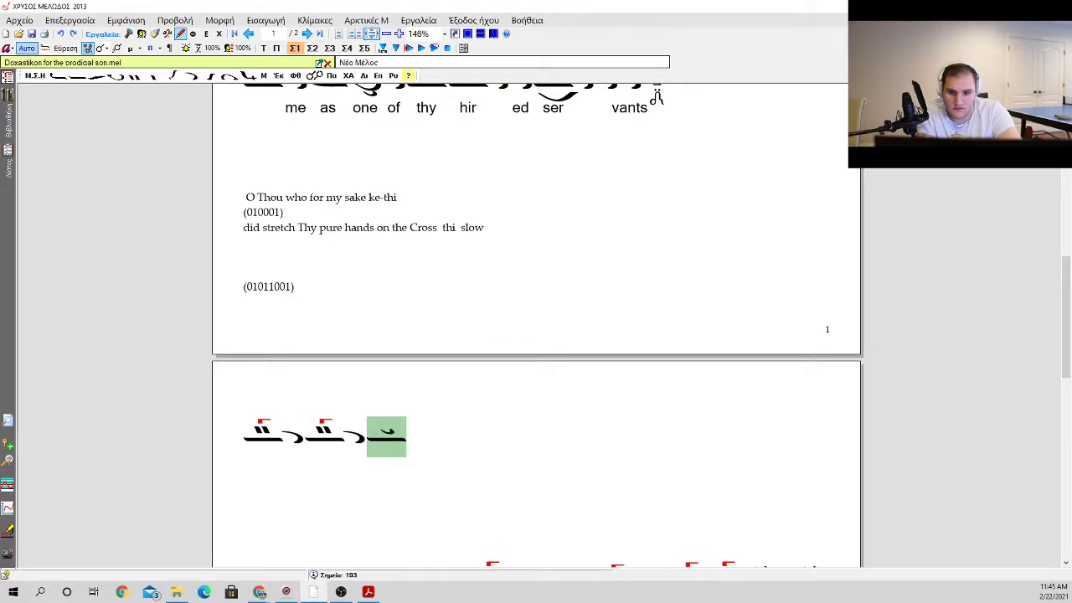
Step: Continue the line with a petasti and two apostrophoi, adding a gorgon to the last apostrophos
{"action": "key", "text": "e"}
{"action": "key", "text": "Return"}
{"action": "key", "text": "a"}
{"action": "key", "text": "Return"}
{"action": "key", "text": "a"}
{"action": "key", "text": "Return"}
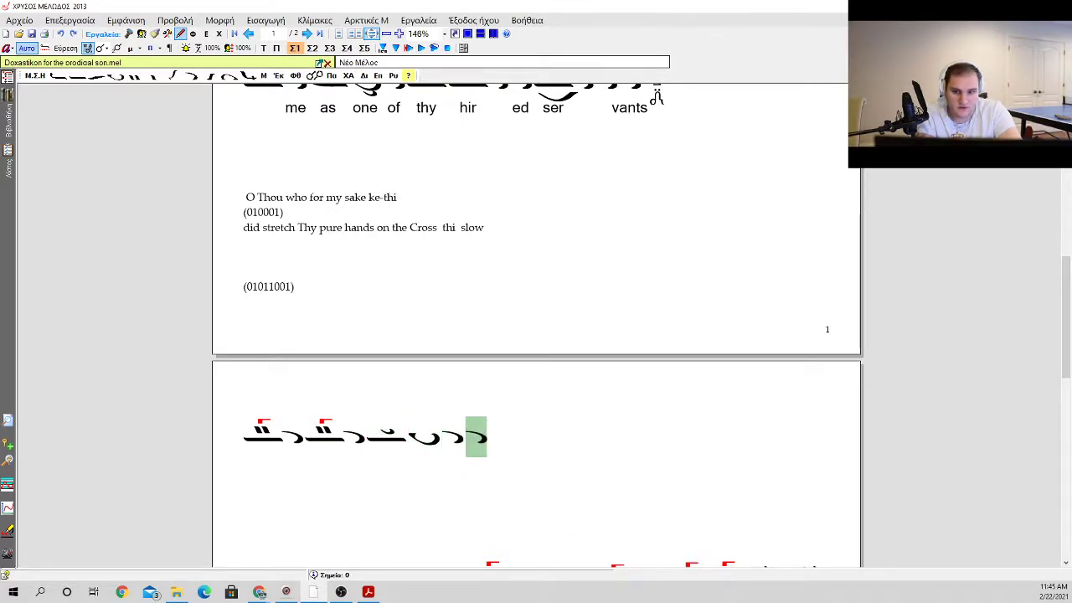
{"action": "key", "text": "g"}
{"action": "key", "text": "Return"}
Step: Replace the petasti after the oligon with klasma with a petasti carrying an ison
{"action": "key", "text": "Left"}
{"action": "key", "text": "Left"}
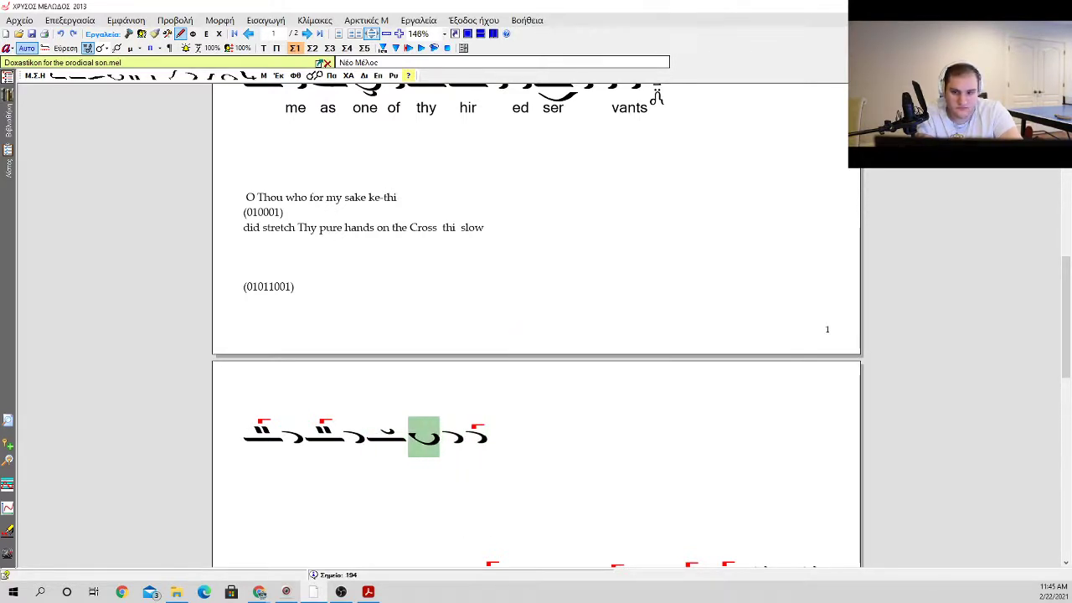
{"action": "key", "text": "Left"}
{"action": "key", "text": "k"}
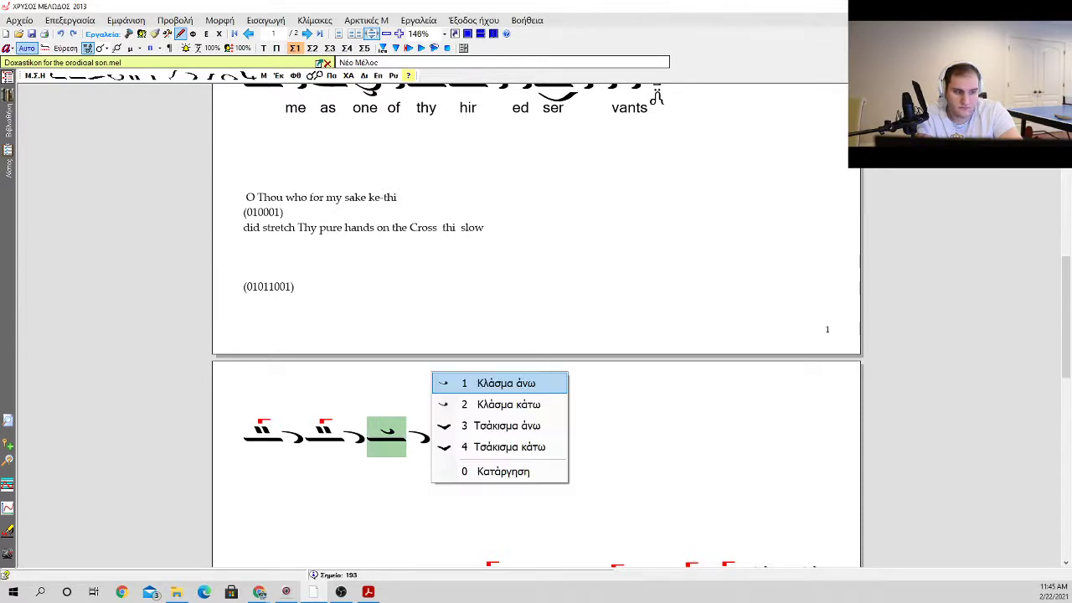
{"action": "key", "text": "Return"}
{"action": "key", "text": "p"}
{"action": "key", "text": "Escape"}
{"action": "key", "text": "p"}
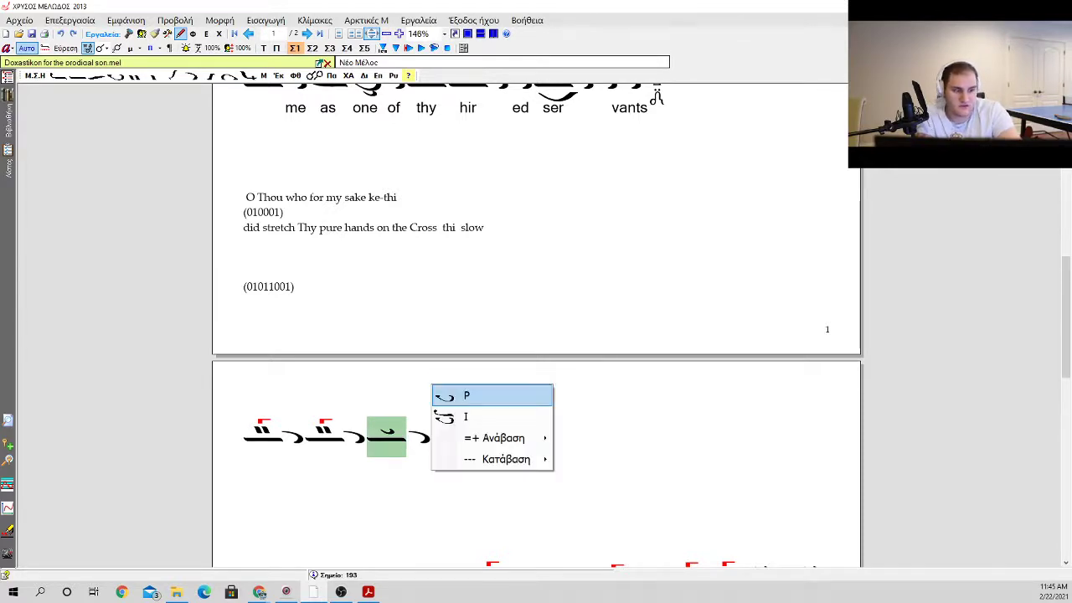
{"action": "key", "text": "minus"}
{"action": "key", "text": "2"}
Step: Add a two-sign heteron beneath the oligon with klasma and the petasti that follows it
{"action": "key", "text": "Left"}
{"action": "key", "text": "x"}
{"action": "key", "text": "Down"}
{"action": "key", "text": "Down"}
{"action": "key", "text": "Down"}
{"action": "key", "text": "Down"}
{"action": "key", "text": "Down"}
{"action": "key", "text": "Down"}
{"action": "key", "text": "Down"}
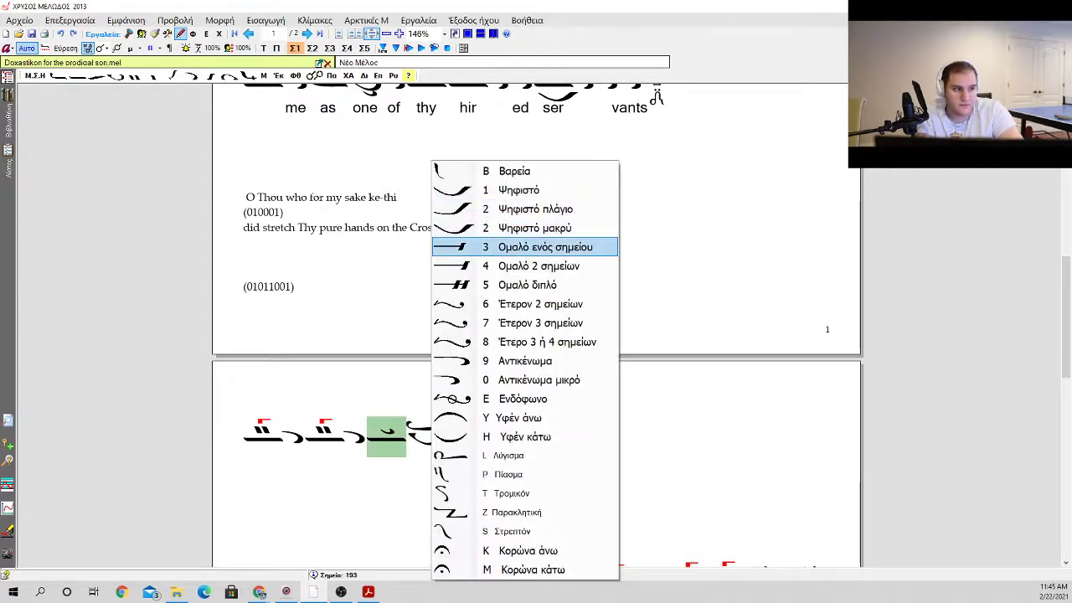
{"action": "key", "text": "Return"}
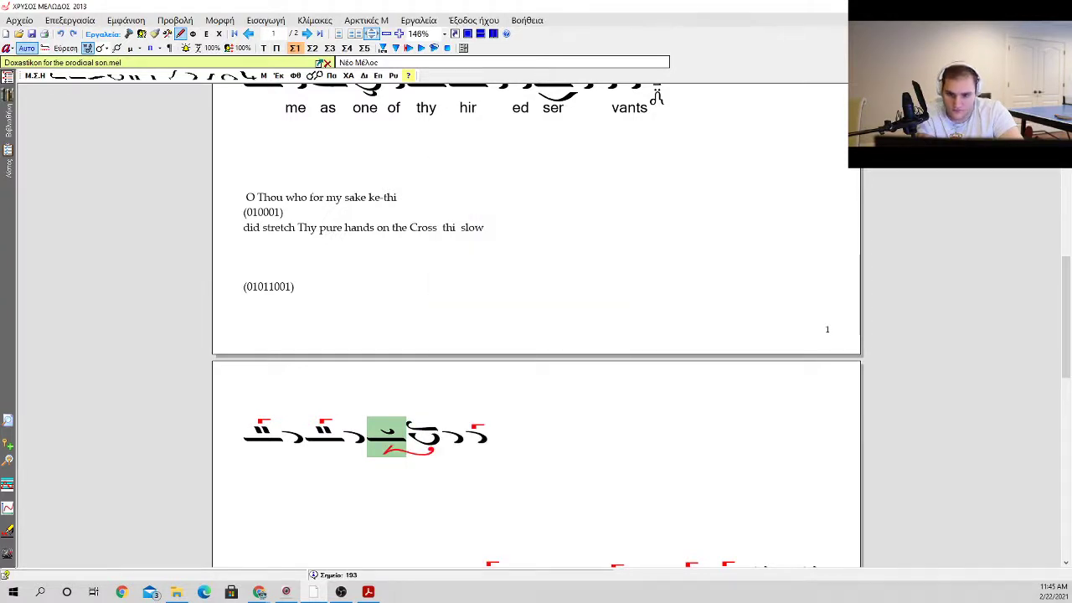
Step: Insert an oligon with a klasma above at the end of the neume line
{"action": "key", "text": "Right"}
{"action": "key", "text": "Right"}
{"action": "key", "text": "Right"}
{"action": "key", "text": "o"}
Step: Insert an oligon with kentemata above, ascent 1 + 1, after the second oligon with klasma
{"action": "key", "text": "o"}
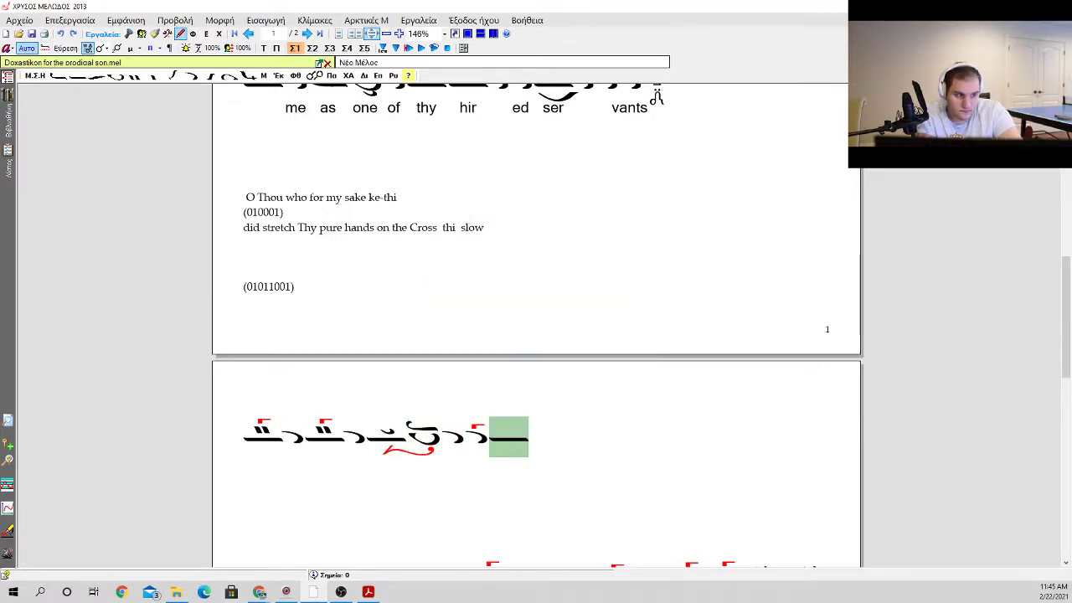
{"action": "key", "text": "k"}
{"action": "key", "text": "o"}
{"action": "key", "text": "Down"}
{"action": "key", "text": "Down"}
{"action": "key", "text": "Down"}
{"action": "key", "text": "Down"}
{"action": "key", "text": "Down"}
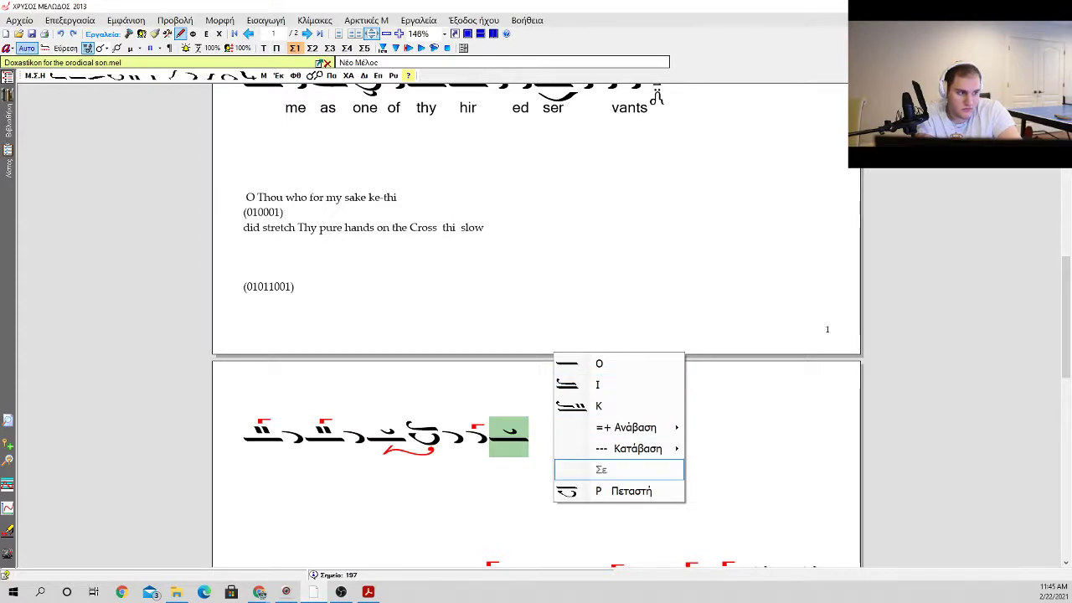
{"action": "key", "text": "Up"}
{"action": "key", "text": "Up"}
{"action": "key", "text": "Right"}
{"action": "key", "text": "Down"}
{"action": "key", "text": "Down"}
{"action": "key", "text": "Up"}
{"action": "key", "text": "Return"}
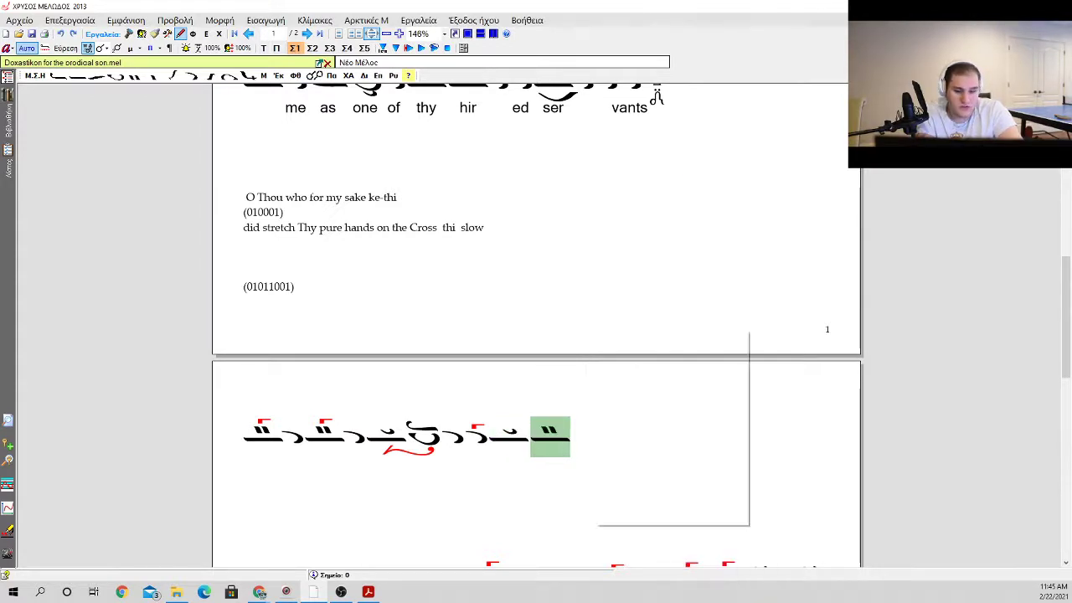
Step: Add a gorgon to the newest oligon with kentemata and follow it with two apostrophoi
{"action": "key", "text": "a"}
{"action": "key", "text": "a"}
{"action": "key", "text": "a"}
{"action": "key", "text": "a"}
Step: Insert a petasti with an oligon above it at the line's end and add a klasma below
{"action": "key", "text": "o"}
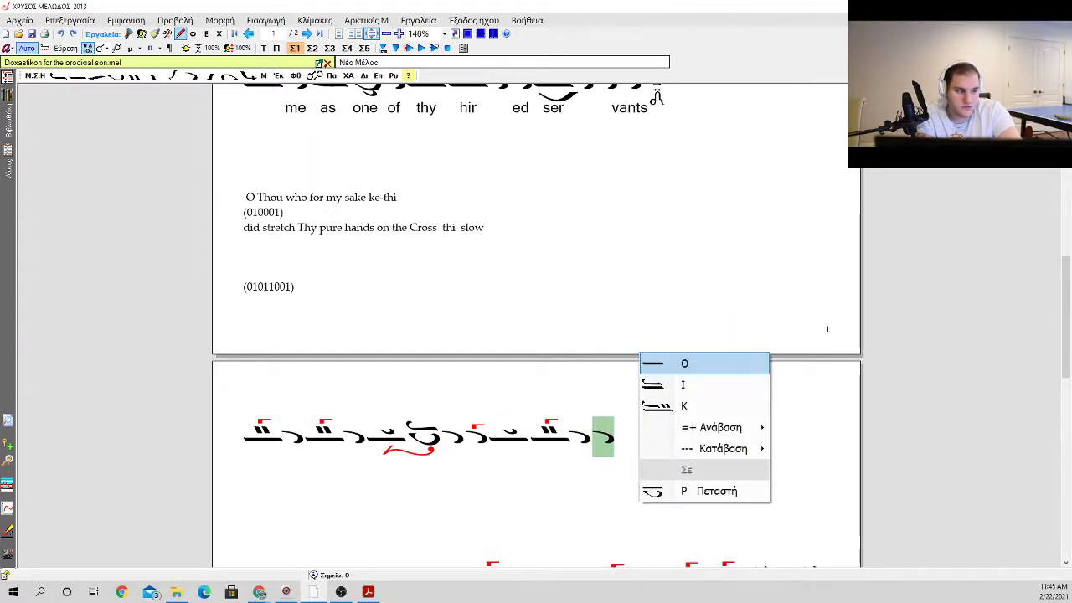
{"action": "key", "text": "Escape"}
{"action": "key", "text": "i"}
{"action": "key", "text": "p"}
{"action": "key", "text": "k"}
{"action": "key", "text": "4"}
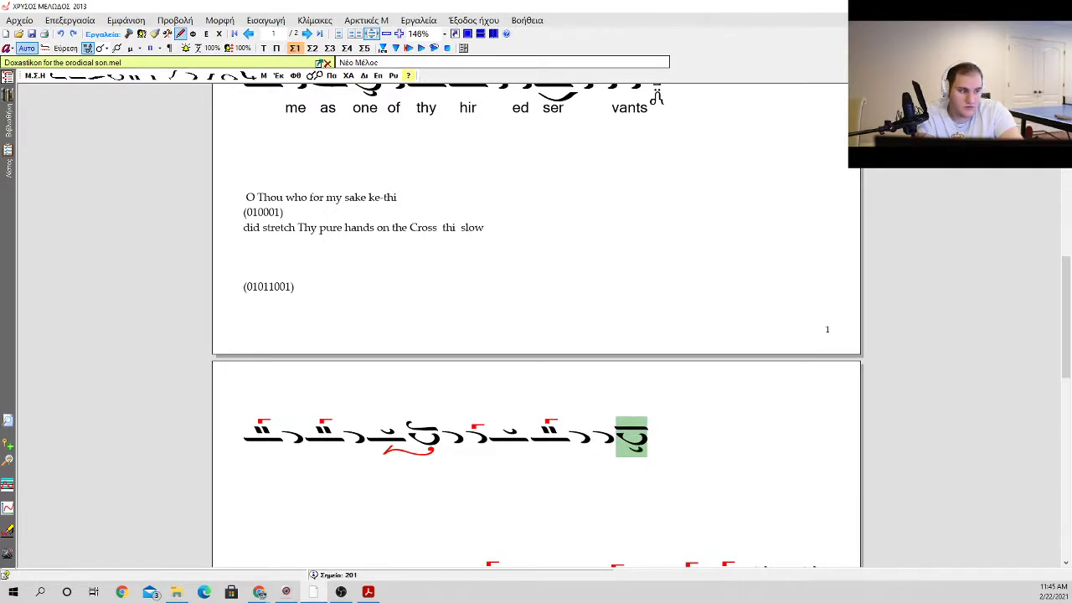
Step: Place kentemata with a gorgon after the petasti with klasma
{"action": "key", "text": "u"}
{"action": "key", "text": "u"}
{"action": "key", "text": "g"}
{"action": "key", "text": "g"}
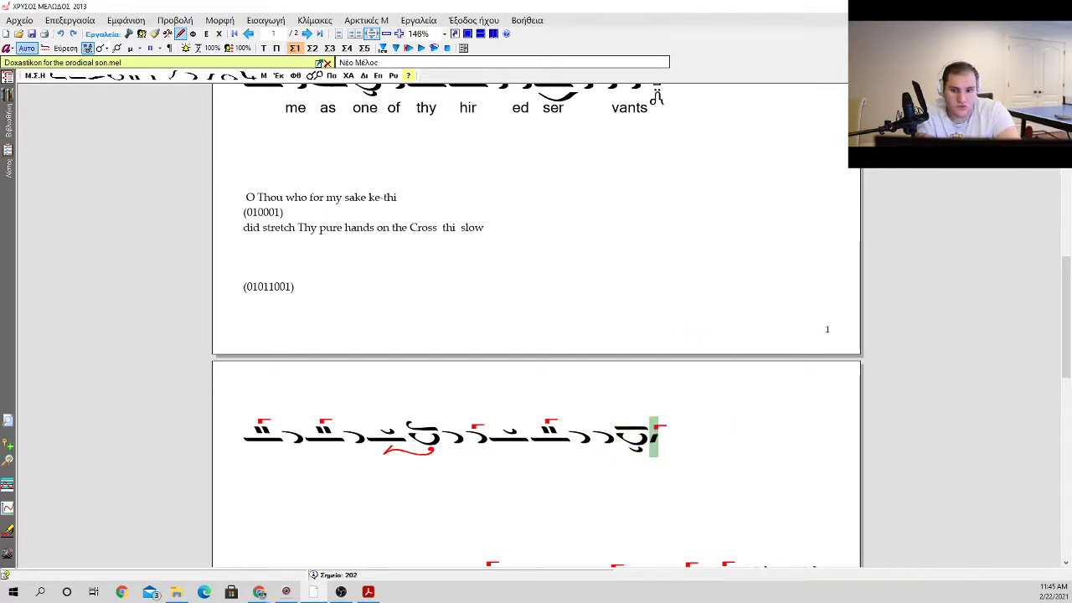
Step: Continue the line with an oligon, an ison preceded by a bareia, and an apostrophos
{"action": "key", "text": "o"}
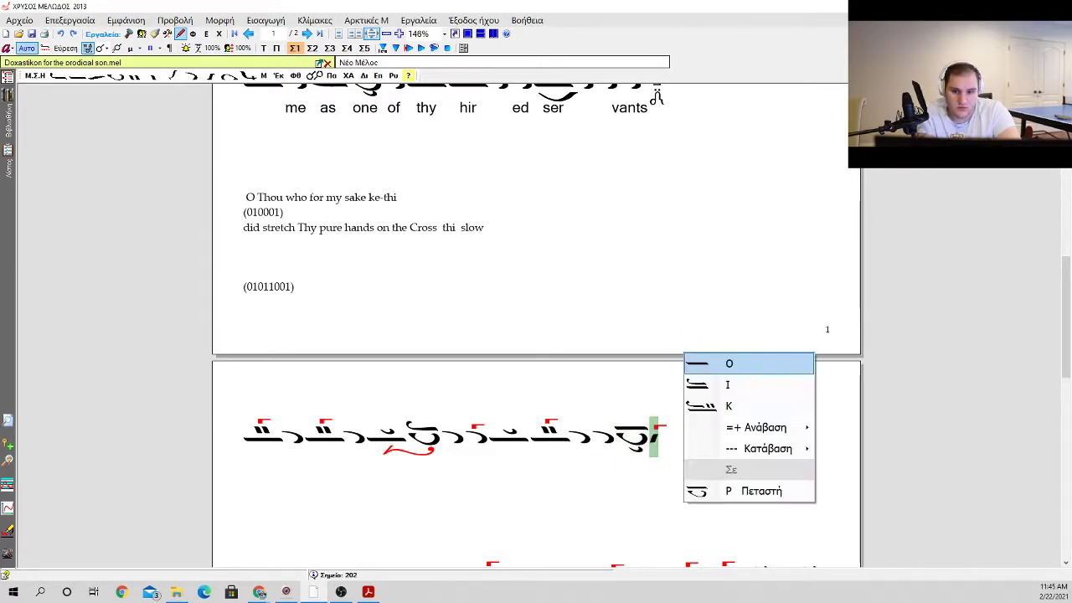
{"action": "key", "text": "o"}
{"action": "key", "text": "p"}
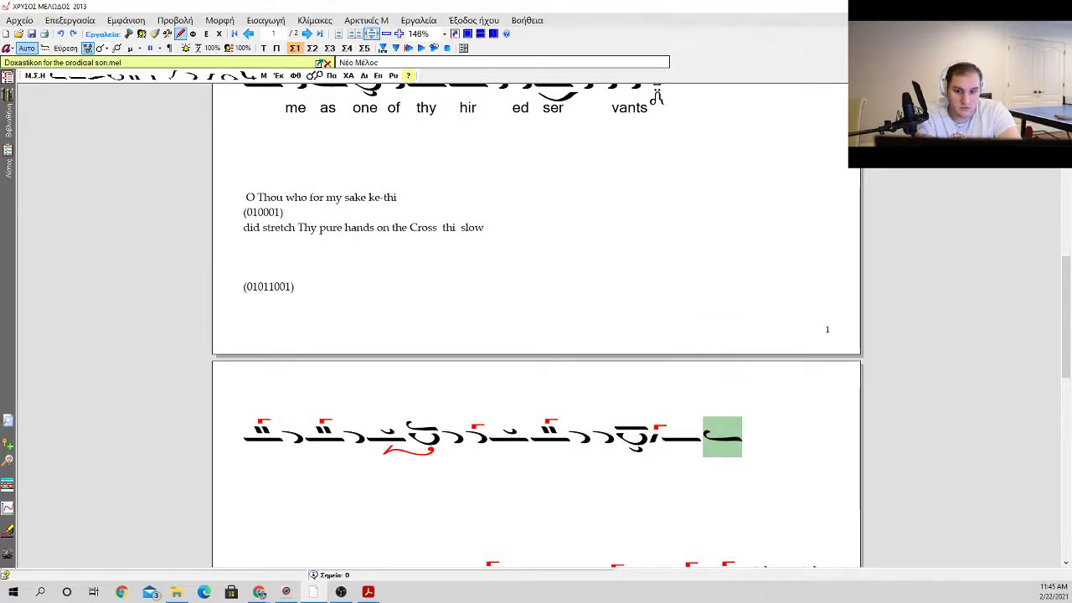
{"action": "key", "text": "b"}
{"action": "key", "text": "a"}
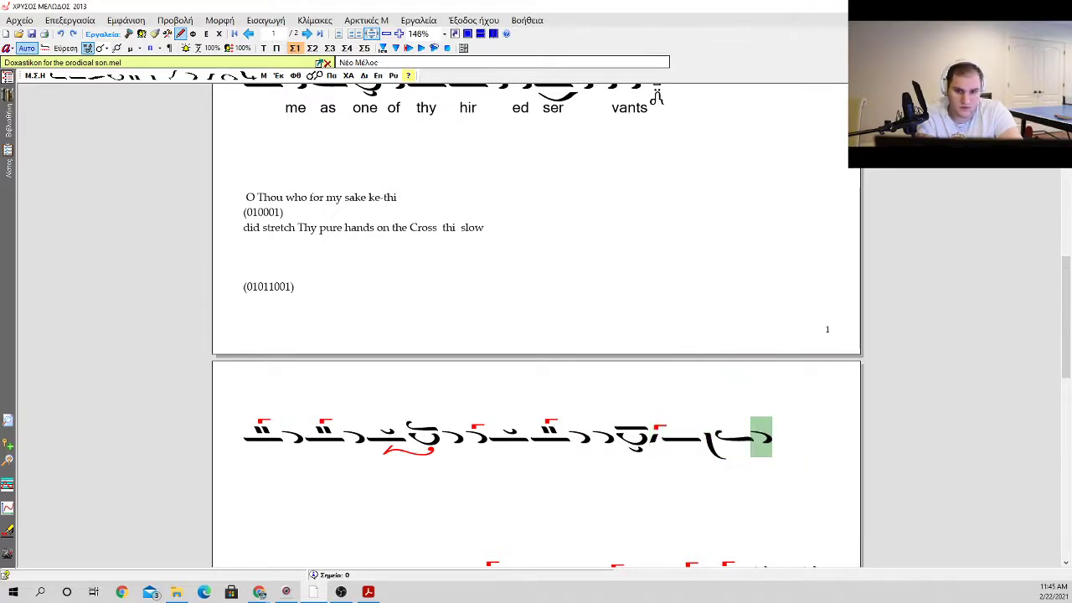
Step: Add a gorgon above the last apostrophos and a single dot below it
{"action": "key", "text": "g"}
{"action": "key", "text": "1"}
{"action": "key", "text": "1"}
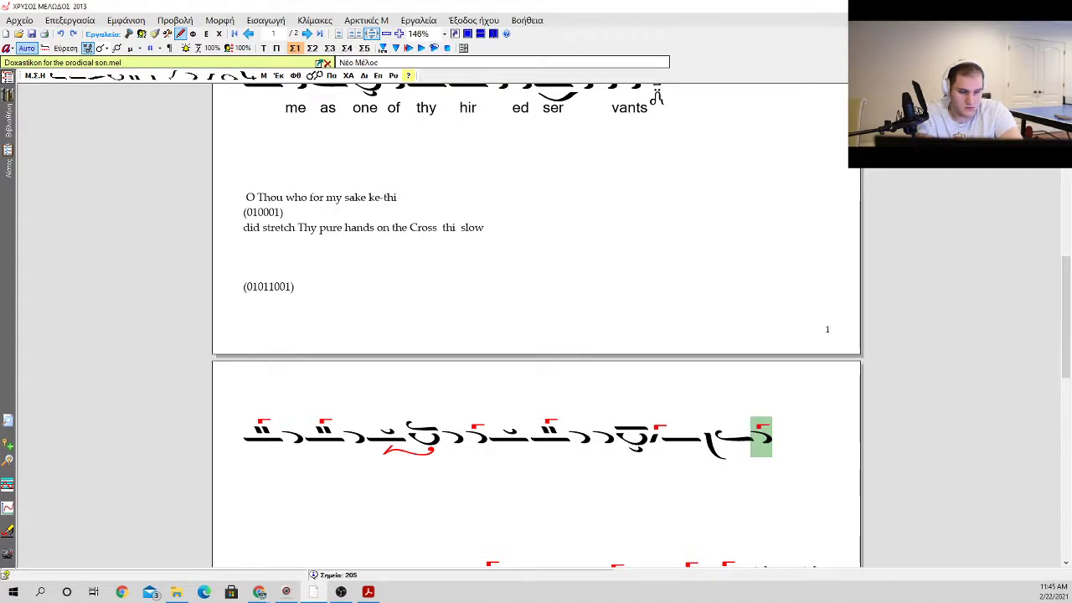
{"action": "key", "text": "d"}
{"action": "key", "text": "1"}
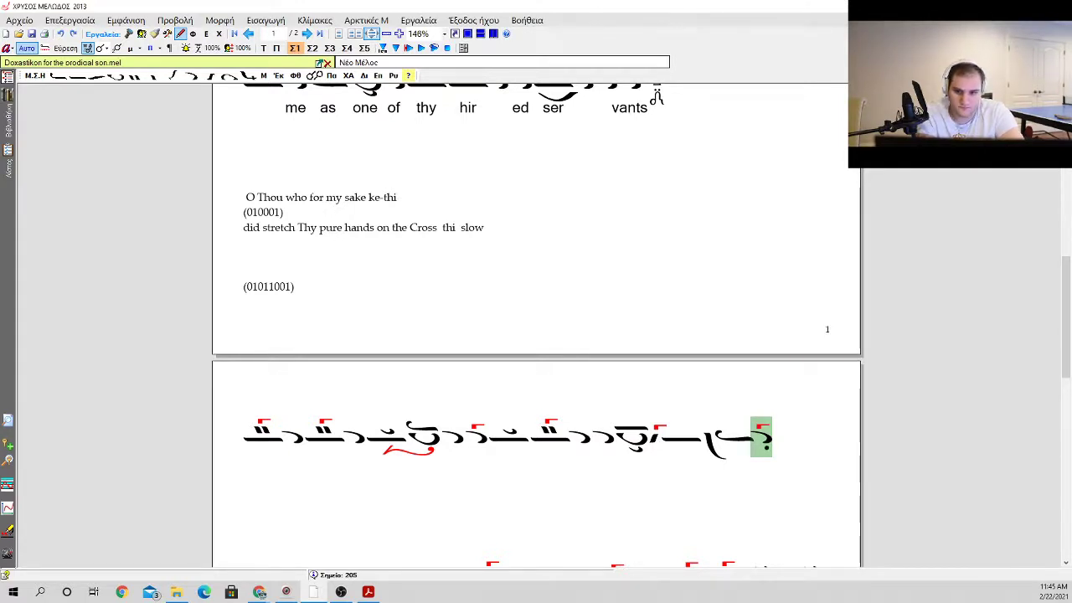
Step: Append two apostrophoi with a bareia before the first, and place an oligon at the start of the second line
{"action": "key", "text": "a"}
{"action": "key", "text": "a"}
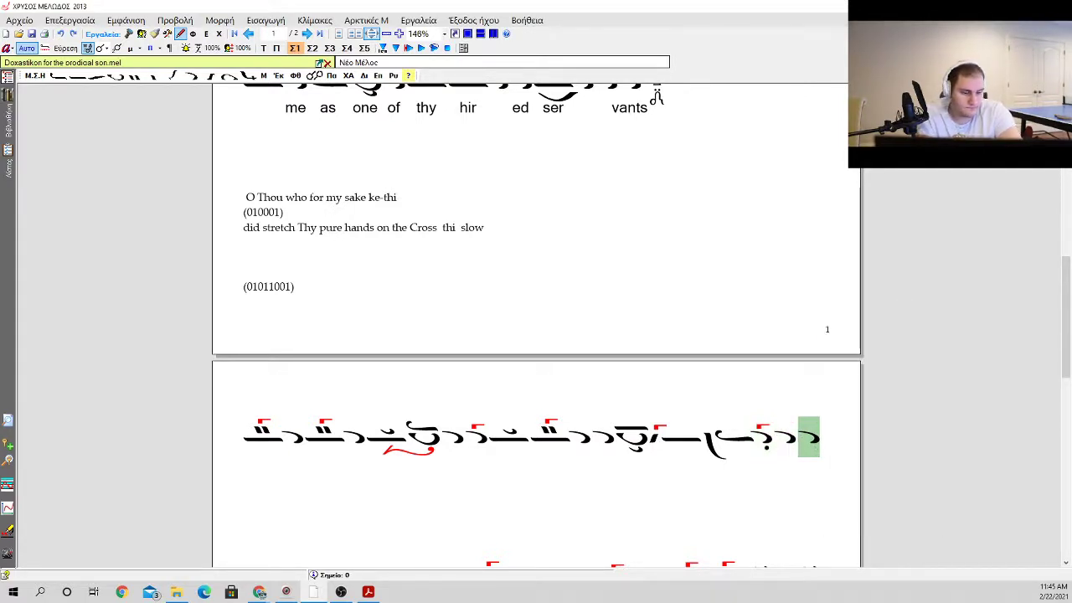
{"action": "key", "text": "Left"}
{"action": "key", "text": "b"}
{"action": "key", "text": "Right"}
{"action": "key", "text": "Right"}
{"action": "key", "text": "Left"}
{"action": "key", "text": "o"}
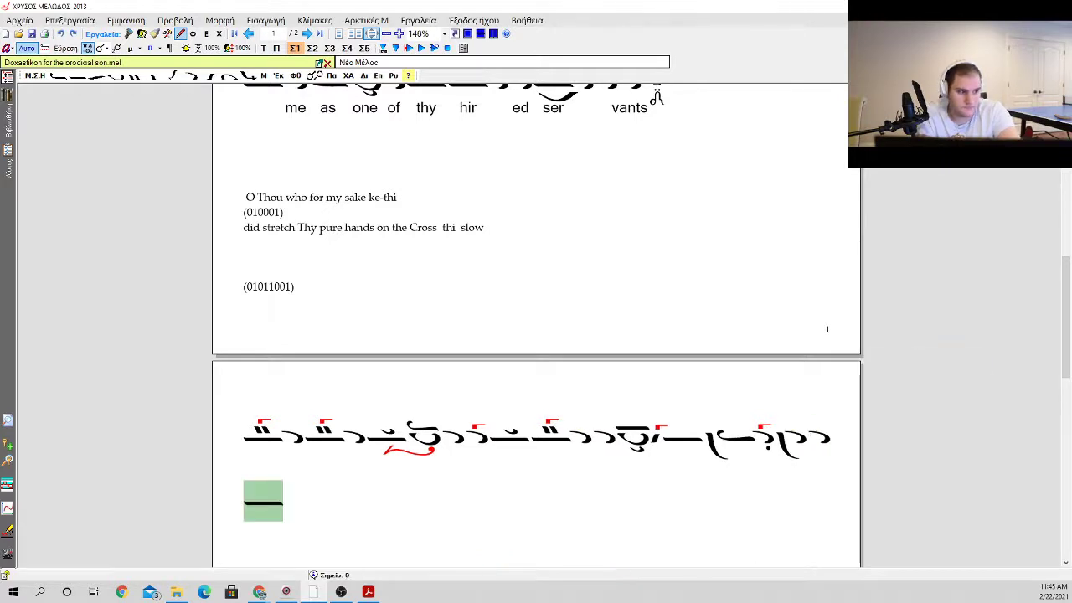
Step: Enter the lyrics "on" and "the" under the two opening oligons with kentemata and "Cross" under the following oligon with klasma
{"action": "key", "text": "Left"}
{"action": "key", "text": "Left"}
{"action": "key", "text": "Left"}
{"action": "key", "text": "Left"}
{"action": "key", "text": "Left"}
{"action": "key", "text": "Left"}
{"action": "key", "text": "Left"}
{"action": "key", "text": "Left"}
{"action": "key", "text": "Left"}
{"action": "key", "text": "Left"}
{"action": "key", "text": "Left"}
{"action": "key", "text": "Left"}
{"action": "key", "text": "Left"}
{"action": "key", "text": "Left"}
{"action": "key", "text": "Left"}
{"action": "key", "text": "Left"}
{"action": "key", "text": "Left"}
{"action": "key", "text": "Left"}
{"action": "key", "text": "Left"}
{"action": "key", "text": "Left"}
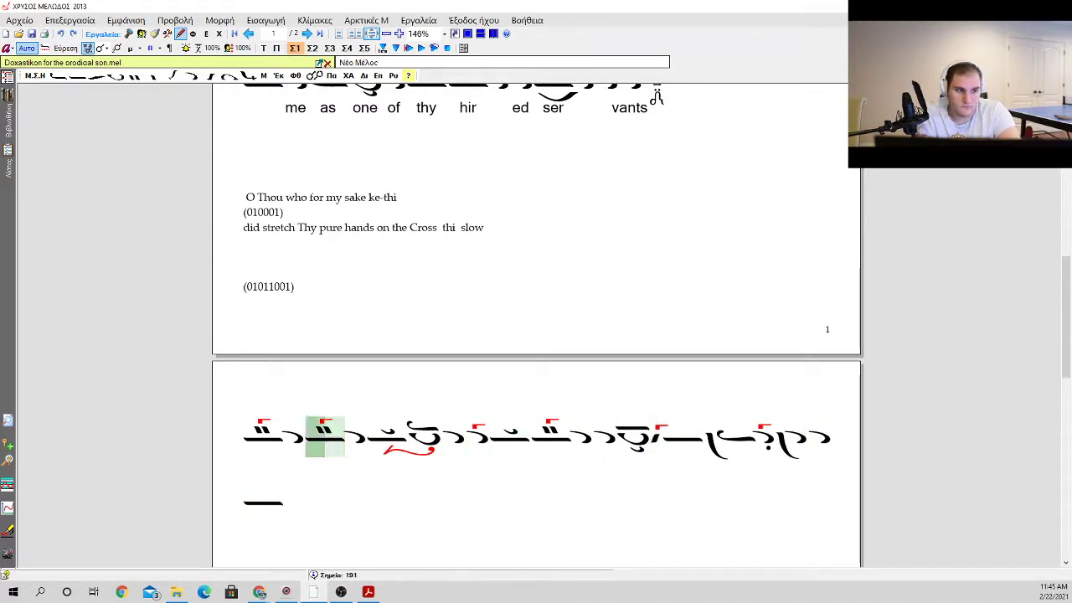
{"action": "key", "text": "Return"}
{"action": "type", "text": "on the c"}
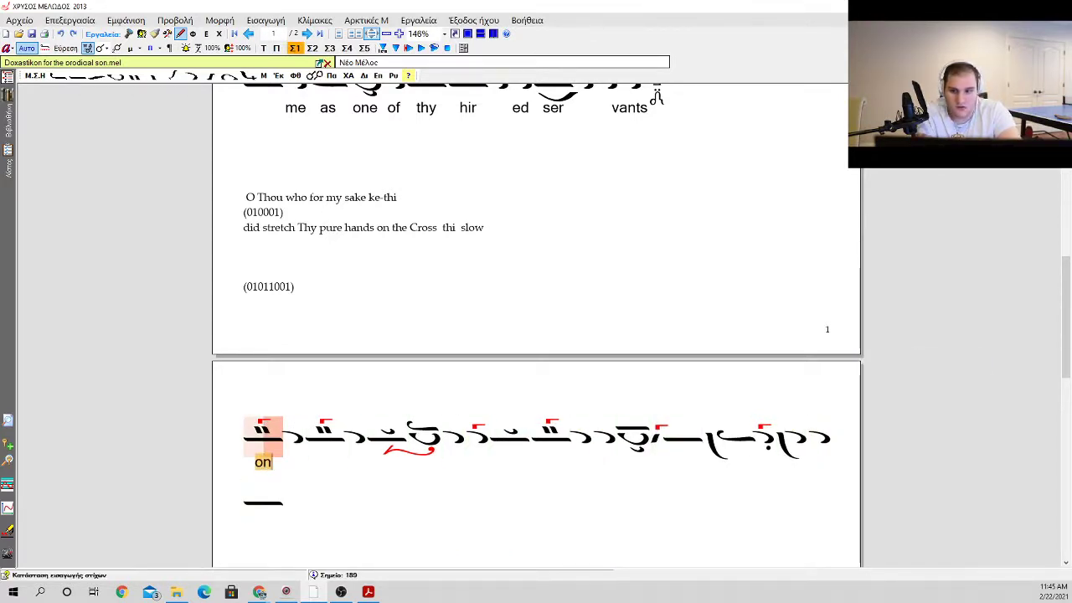
{"action": "key", "text": "BackSpace"}
{"action": "key", "text": "BackSpace"}
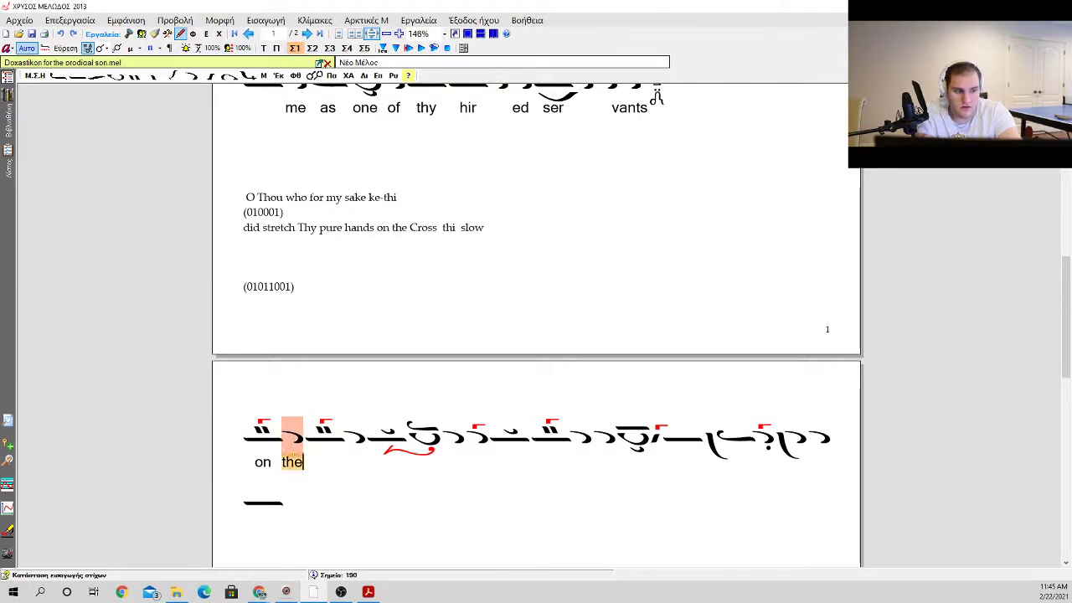
{"action": "key", "text": "BackSpace"}
{"action": "key", "text": "BackSpace"}
{"action": "key", "text": "BackSpace"}
{"action": "key", "text": "BackSpace"}
{"action": "type", "text": "the  Cr"}
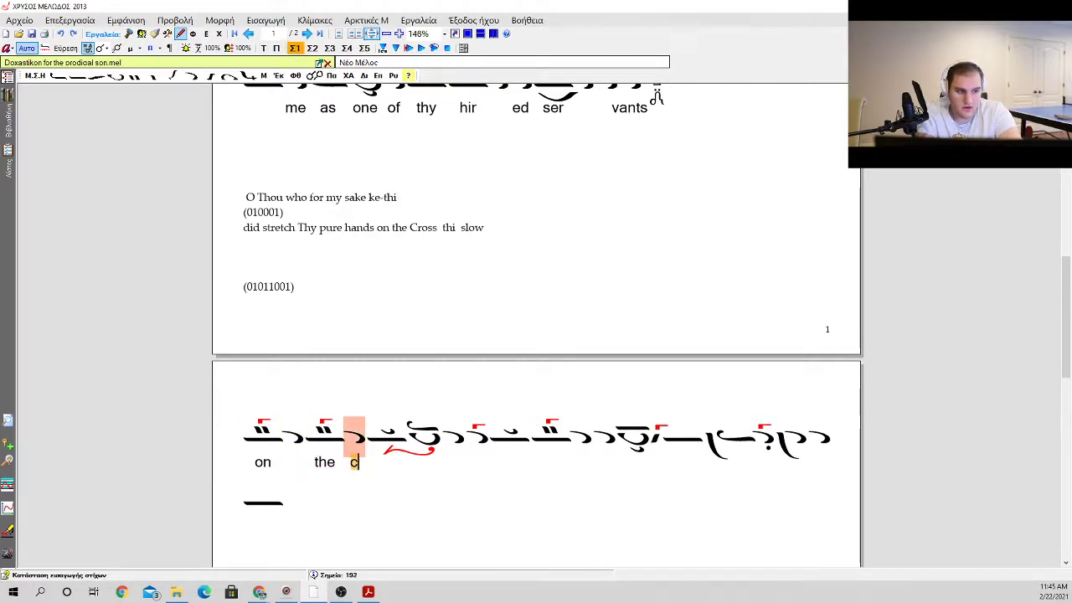
{"action": "type", "text": "oss"}
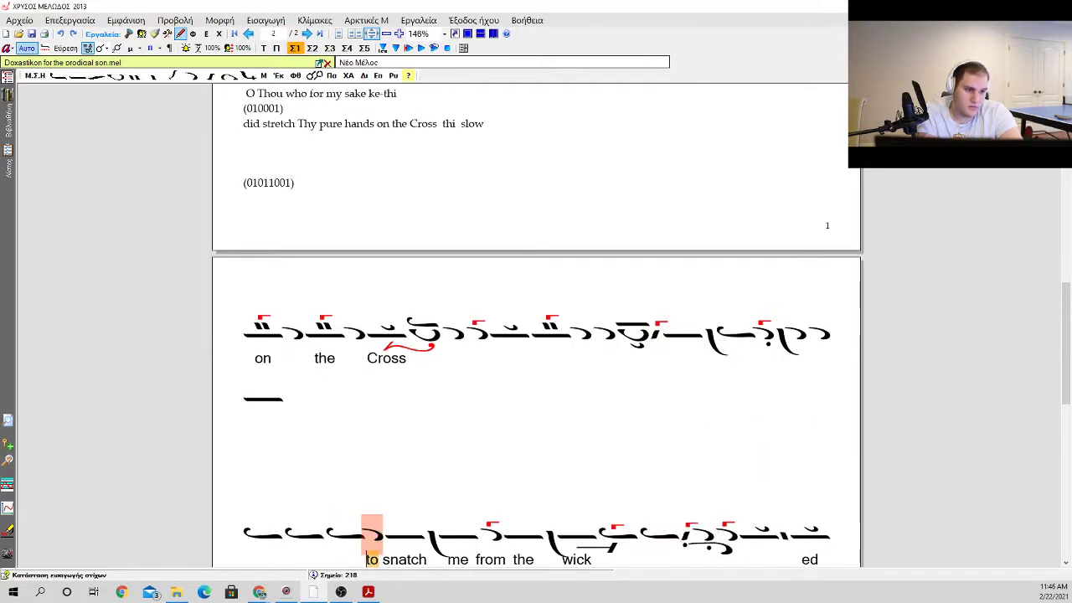
Step: Insert a Ke martyria after the lone oligon on the page's second neume line
{"action": "key", "text": "Left"}
{"action": "key", "text": "Left"}
{"action": "key", "text": "Left"}
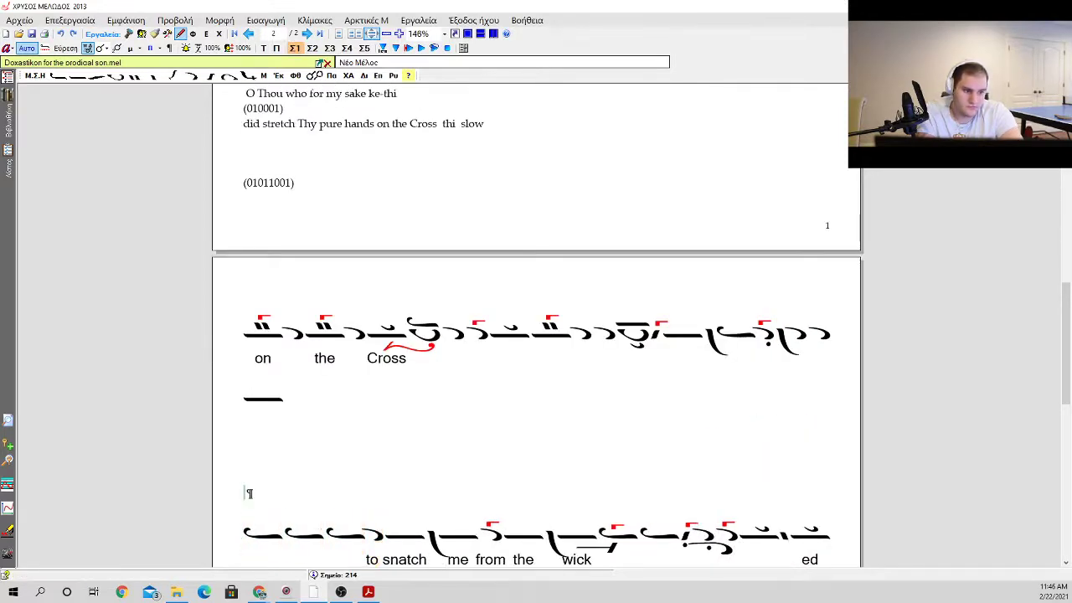
{"action": "left_click", "coordinate": [258, 399]}
{"action": "key", "text": "m"}
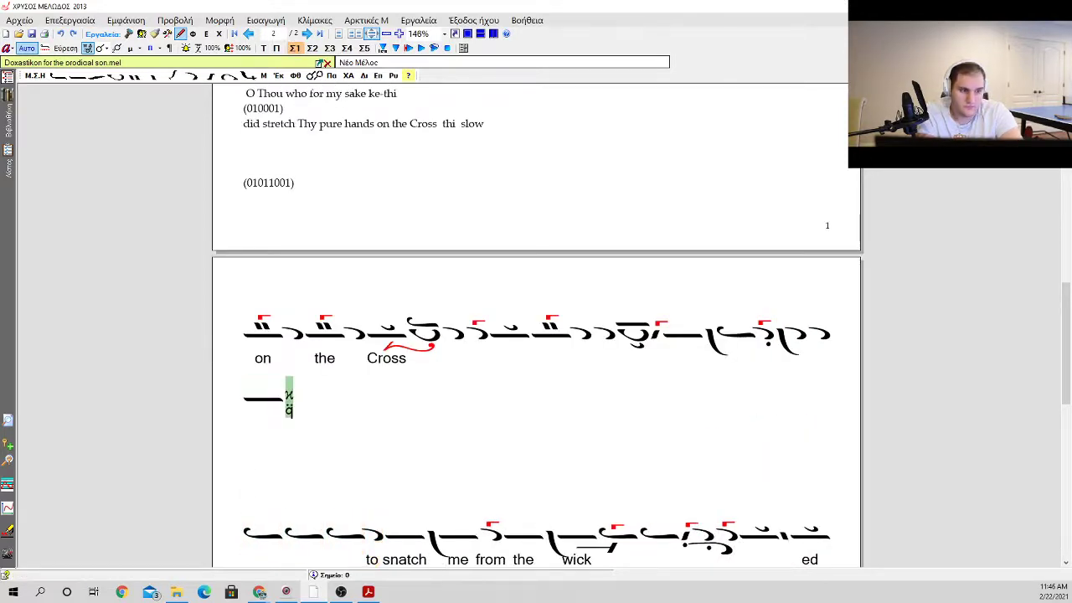
Step: Remove the empty paragraphs between the martyria and the "to snatch me" neumes to join them on one line
{"action": "key", "text": "Right"}
{"action": "key", "text": "ctrl+Up"}
{"action": "key", "text": "ctrl+Up"}
{"action": "key", "text": "ctrl+Up"}
{"action": "key", "text": "ctrl+Up"}
{"action": "key", "text": "ctrl+Up"}
{"action": "key", "text": "Delete"}
{"action": "key", "text": "Delete"}
{"action": "key", "text": "Delete"}
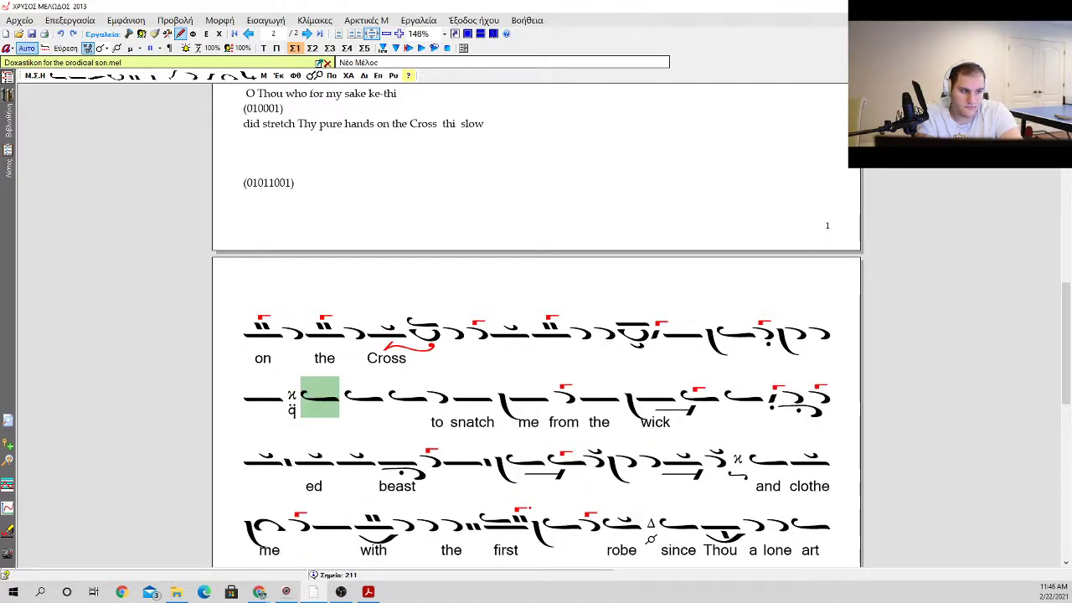
Step: Delete the third ison before the "to snatch" neumes
{"action": "key", "text": "Right"}
{"action": "key", "text": "Right"}
{"action": "key", "text": "Delete"}
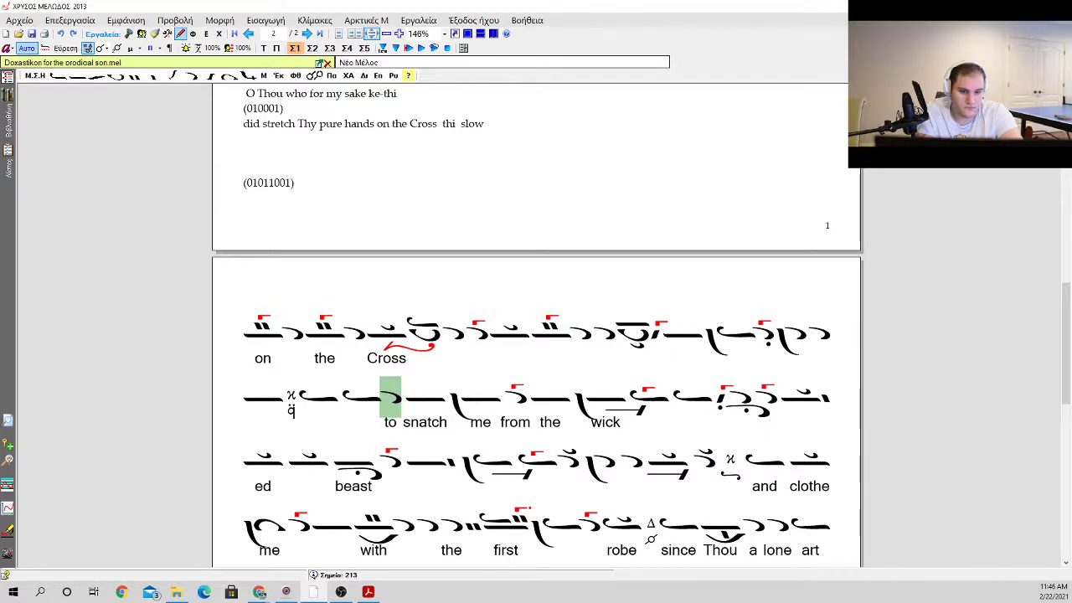
Step: Undo the last ison deletion and shift the lyrics from "to snatch" onward back to the first ison after the Ke martyria
{"action": "key", "text": "ctrl+z"}
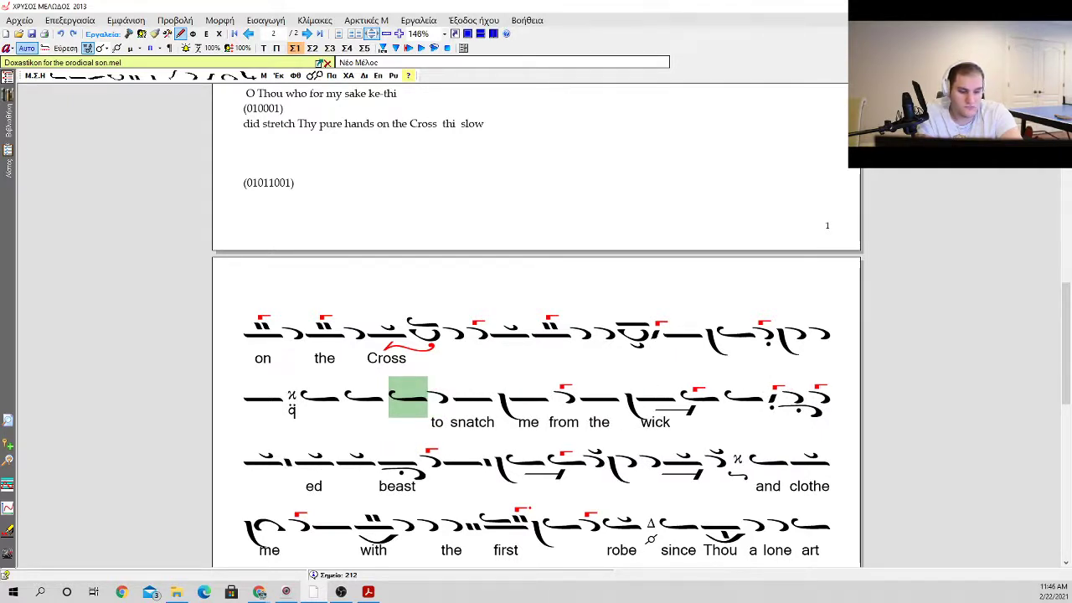
{"action": "key", "text": "Tab"}
{"action": "key", "text": "BackSpace"}
{"action": "key", "text": "BackSpace"}
{"action": "key", "text": "BackSpace"}
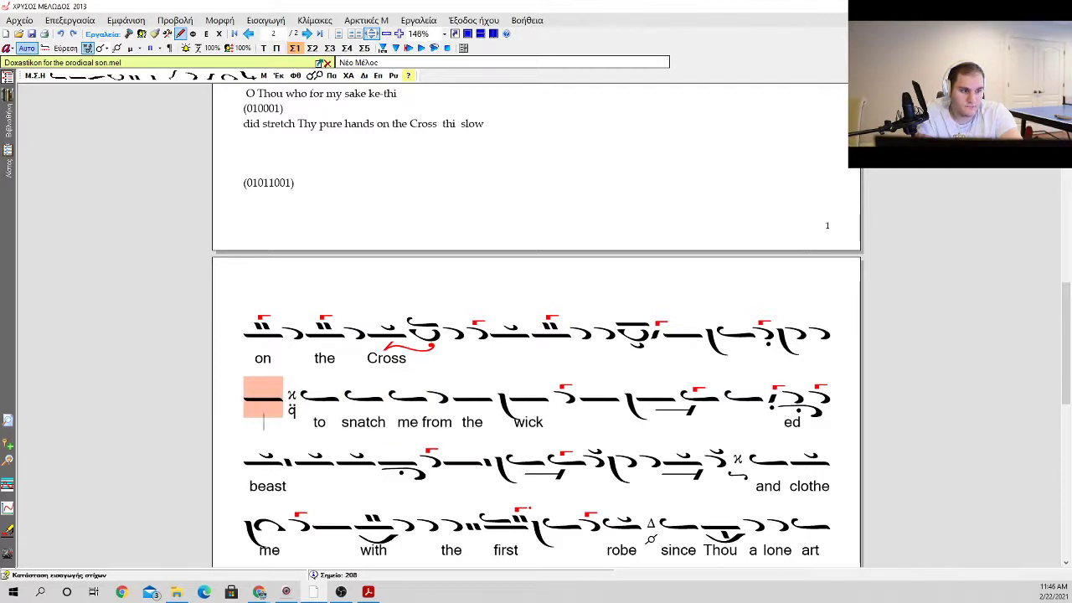
{"action": "key", "text": "Right"}
{"action": "key", "text": "Tab"}
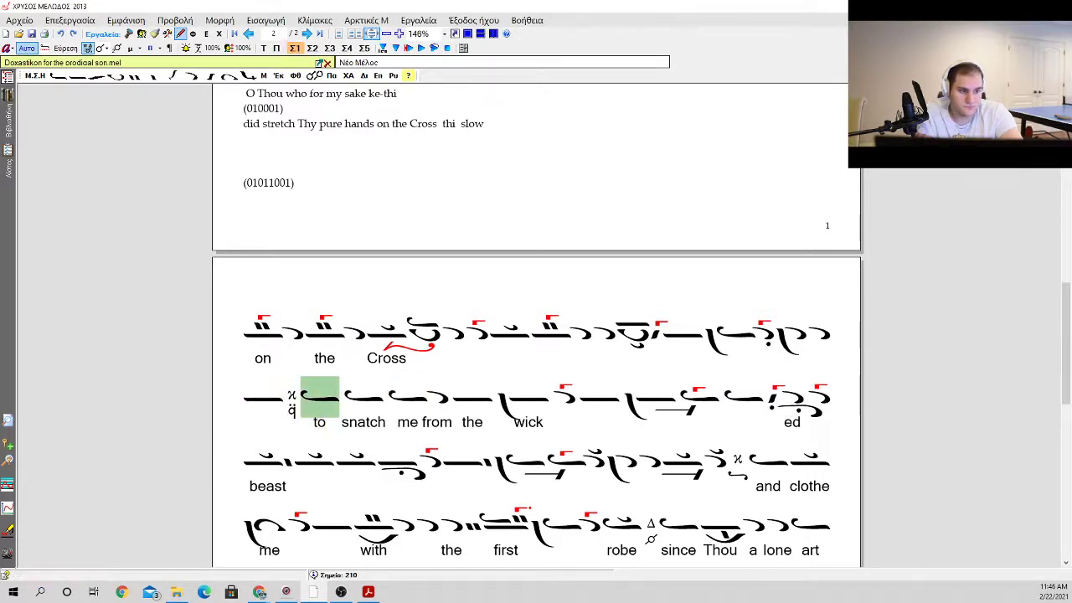
Step: Replace the first ison after the Ke martyria with an apostrophos carrying the lyric "to"
{"action": "key", "text": "a"}
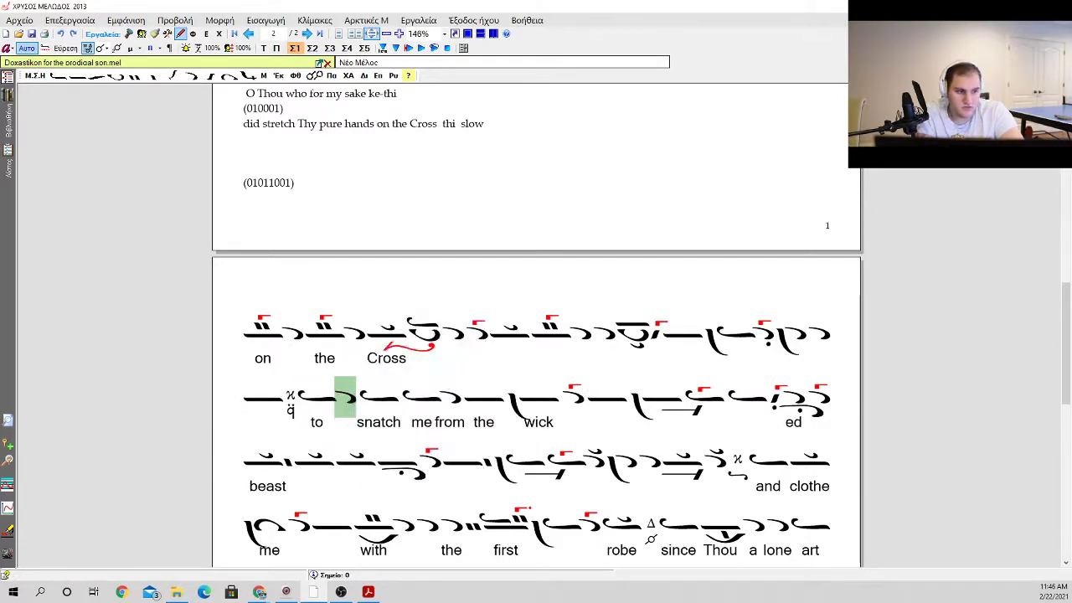
{"action": "key", "text": "BackSpace"}
{"action": "key", "text": "Tab"}
{"action": "type", "text": "to"}
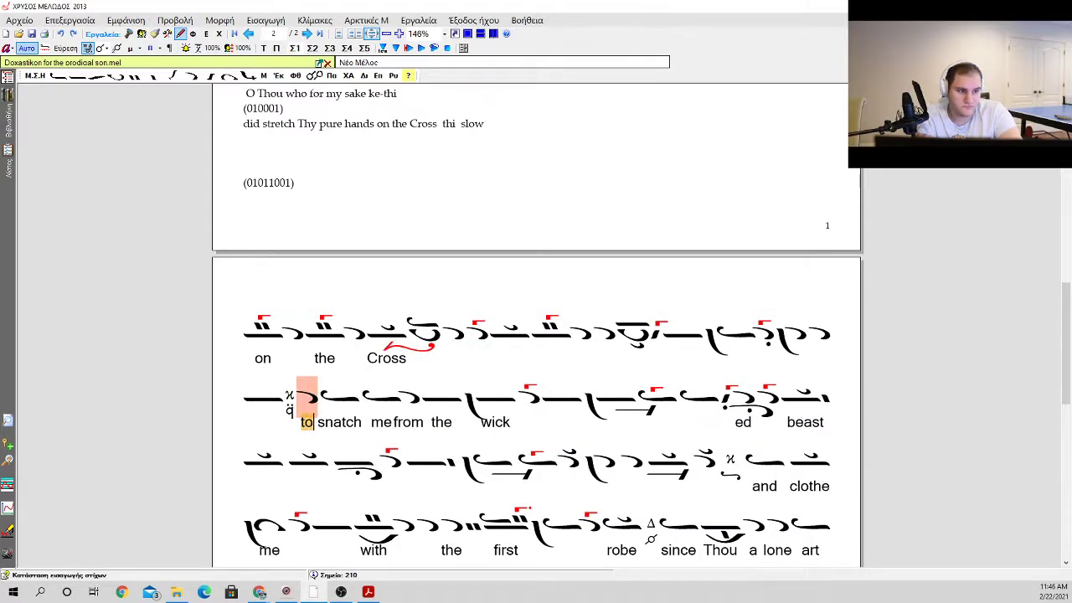
{"action": "key", "text": "space"}
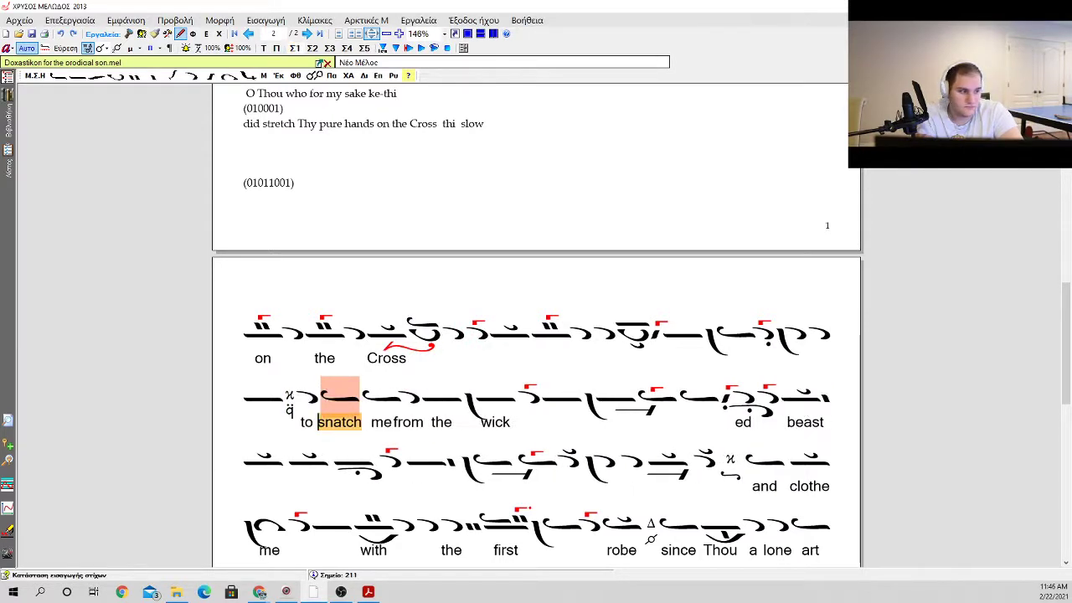
{"action": "key", "text": "Right"}
{"action": "key", "text": "Right"}
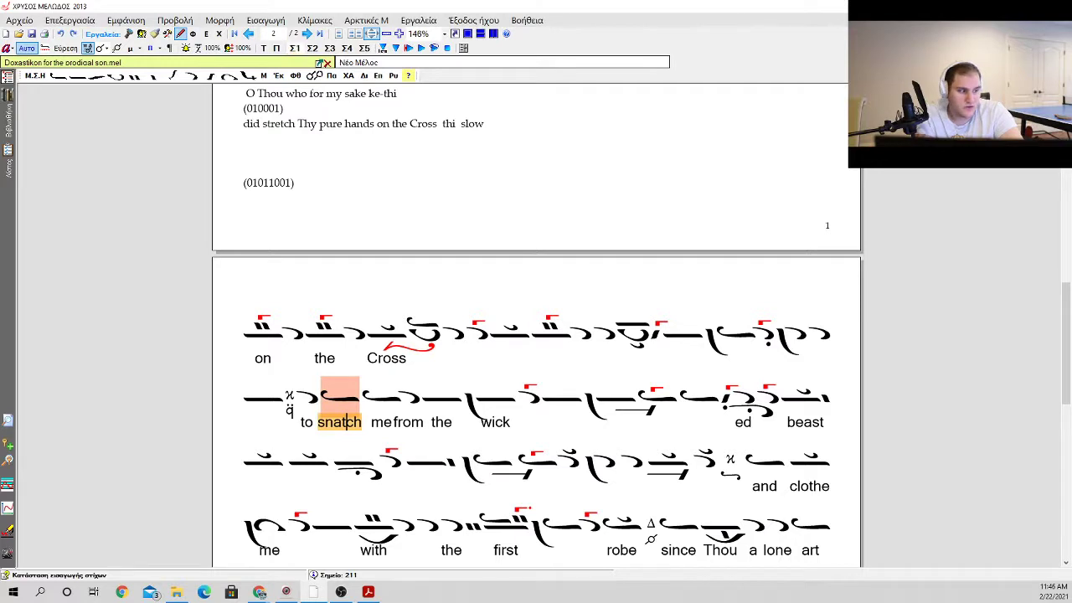
{"action": "key", "text": "Escape"}
{"action": "key", "text": "Left"}
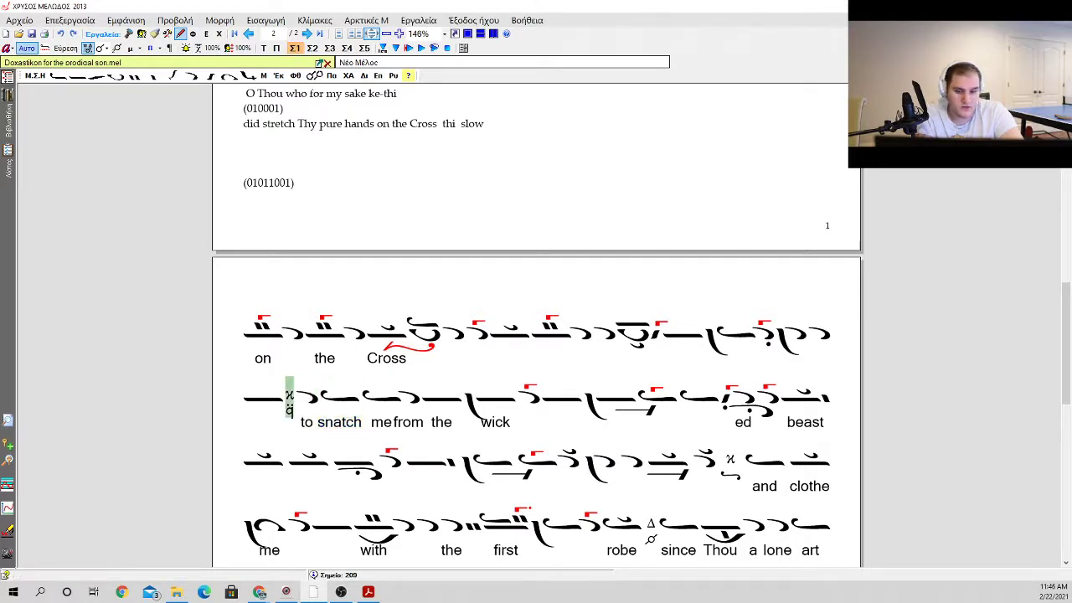
{"action": "key", "text": "g"}
{"action": "key", "text": "Escape"}
{"action": "key", "text": "f"}
{"action": "key", "text": "d"}
{"action": "key", "text": "Escape"}
{"action": "key", "text": "Escape"}
Step: Add the hard chromatic Pa phthora above the martyria before "to snatch me"
{"action": "key", "text": "f"}
{"action": "key", "text": "Down"}
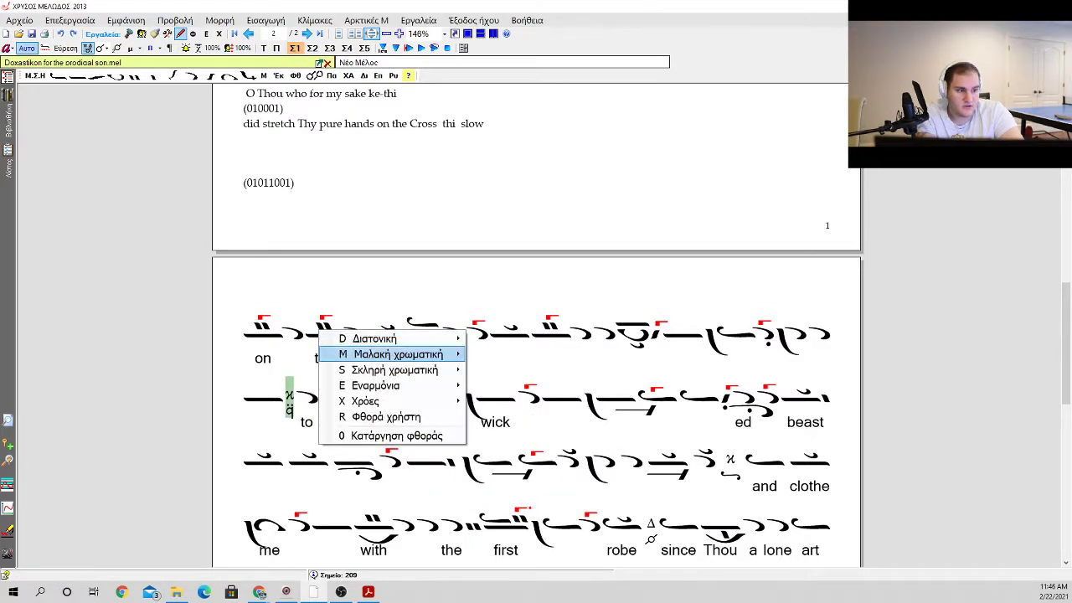
{"action": "key", "text": "Down"}
{"action": "key", "text": "Right"}
{"action": "key", "text": "Down"}
{"action": "key", "text": "Up"}
{"action": "key", "text": "Return"}
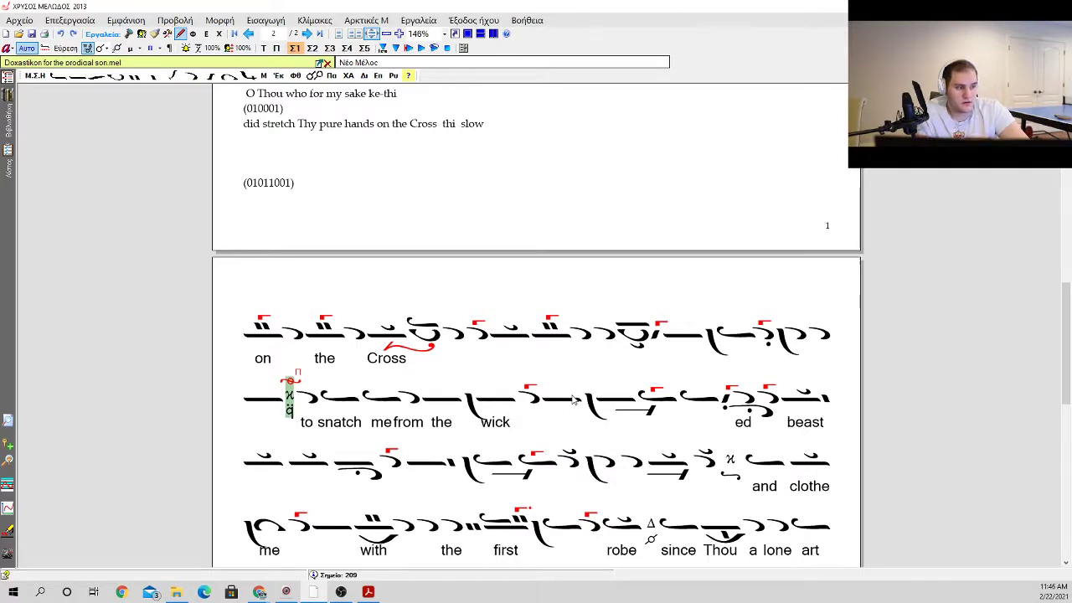
Step: Delete an empty paragraph below the "(01011001)" note on the first page and then remove the note's line itself
{"action": "scroll", "coordinate": [543, 446], "scroll_direction": "up", "scroll_amount": 2}
{"action": "left_click", "coordinate": [248, 423]}
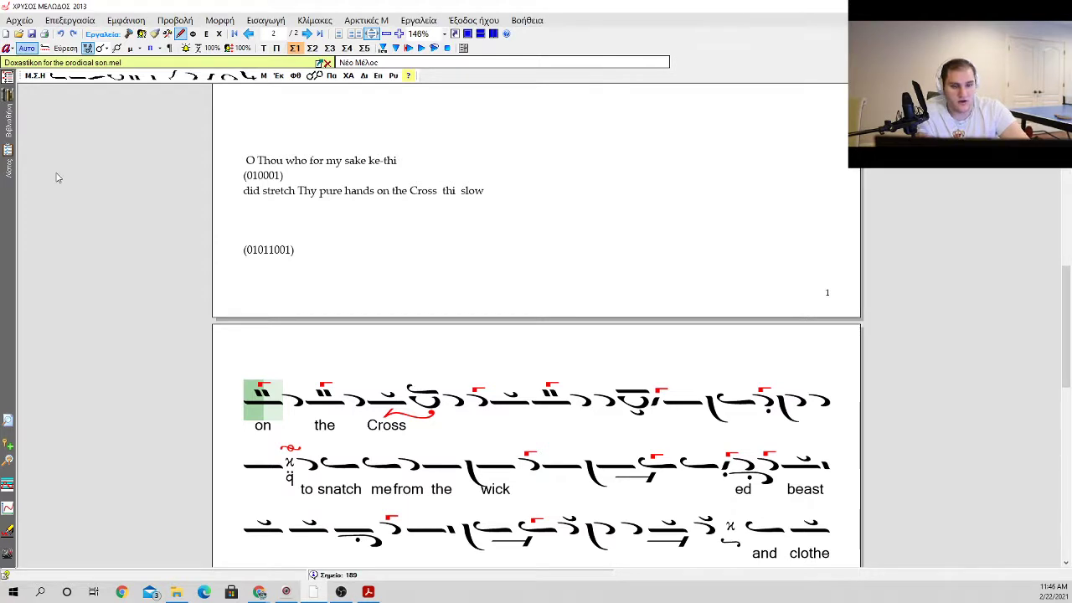
{"action": "scroll", "coordinate": [139, 193], "scroll_direction": "up", "scroll_amount": 2}
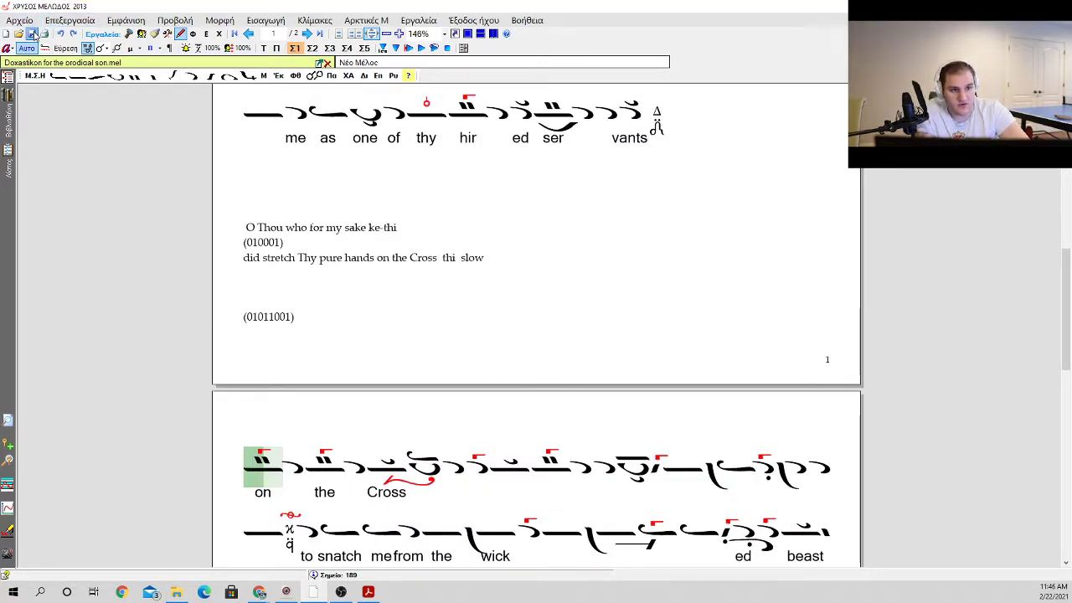
{"action": "left_click", "coordinate": [356, 286]}
{"action": "left_click", "coordinate": [309, 334]}
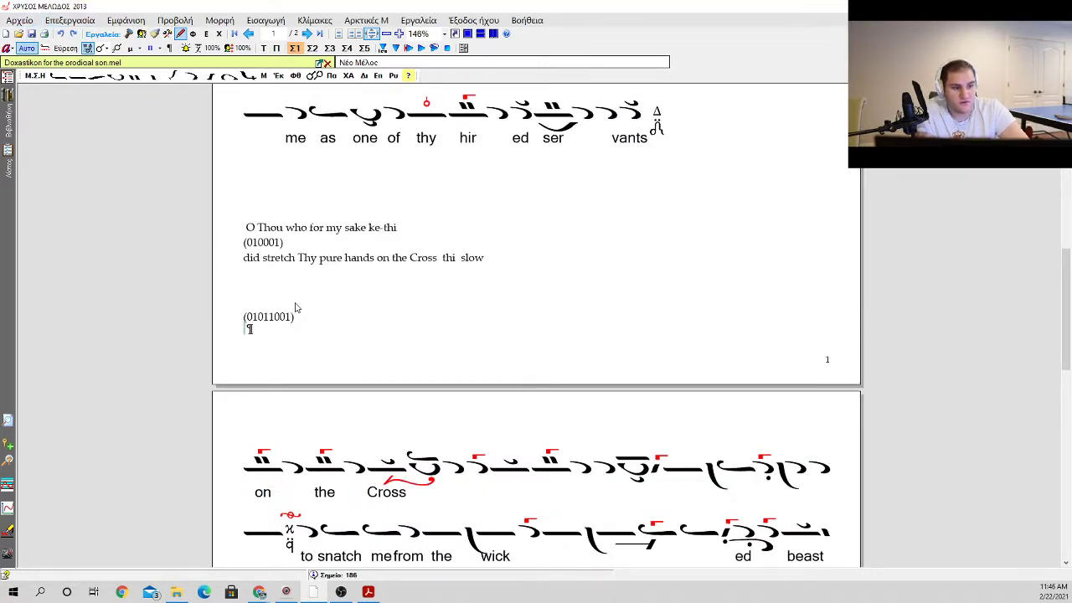
{"action": "left_click", "coordinate": [290, 297]}
{"action": "left_click", "coordinate": [295, 339]}
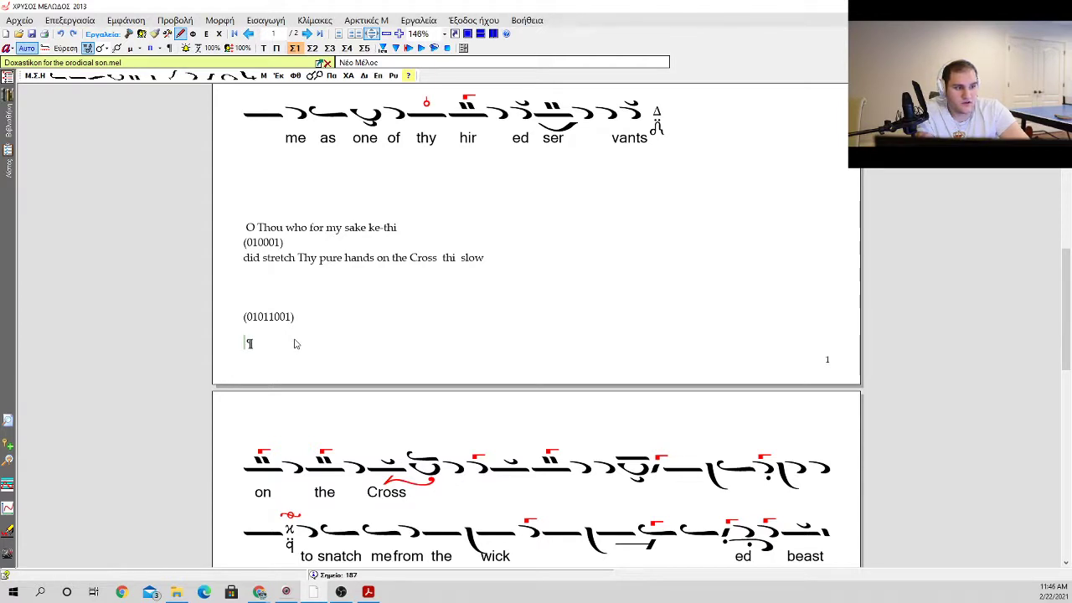
{"action": "key", "text": "BackSpace"}
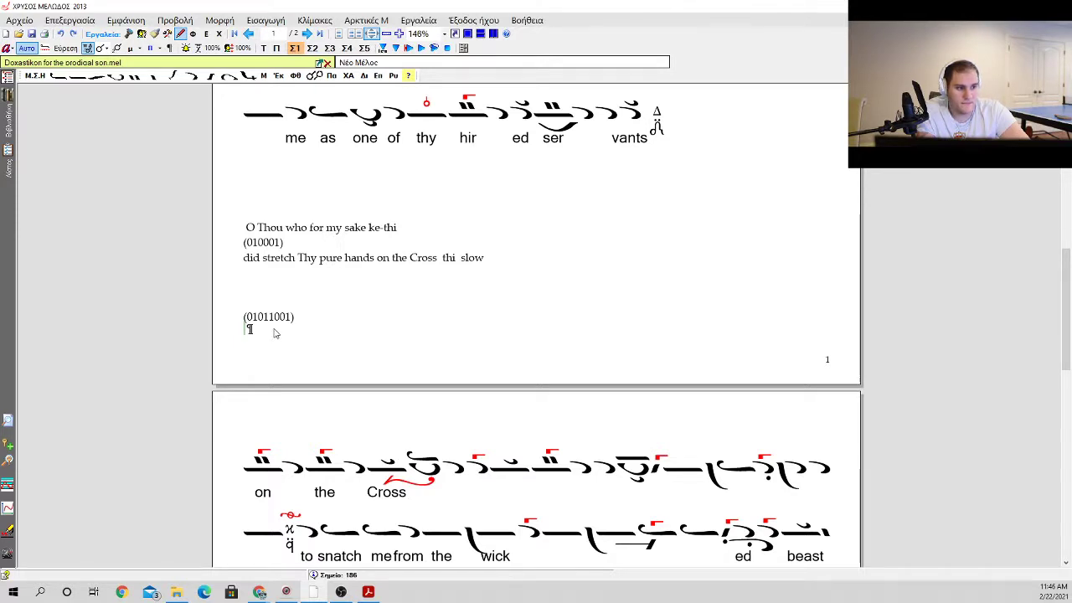
{"action": "left_click", "coordinate": [268, 303]}
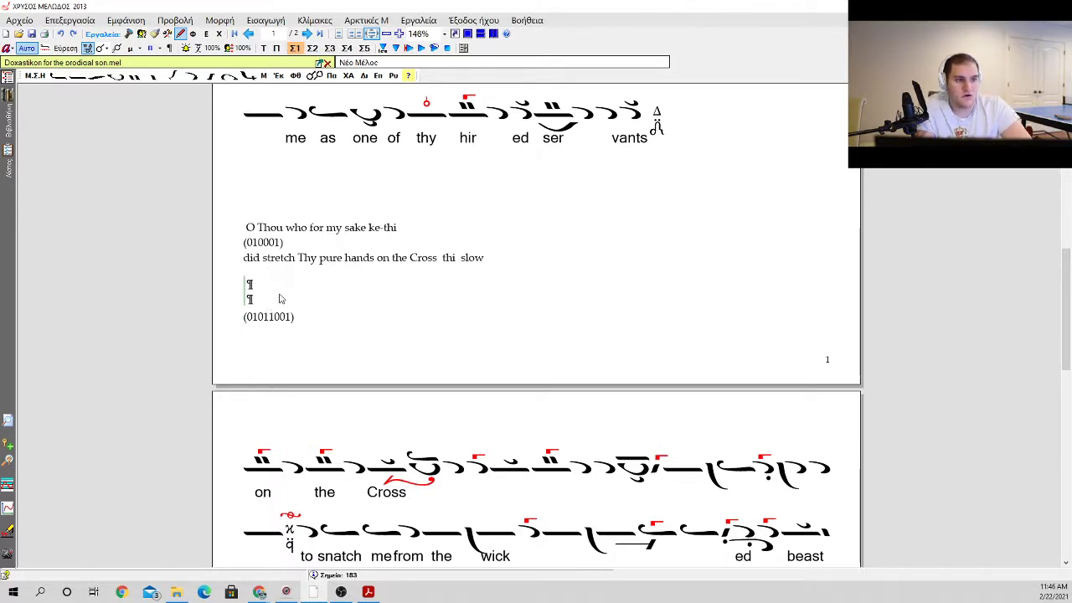
{"action": "double_click", "coordinate": [298, 316]}
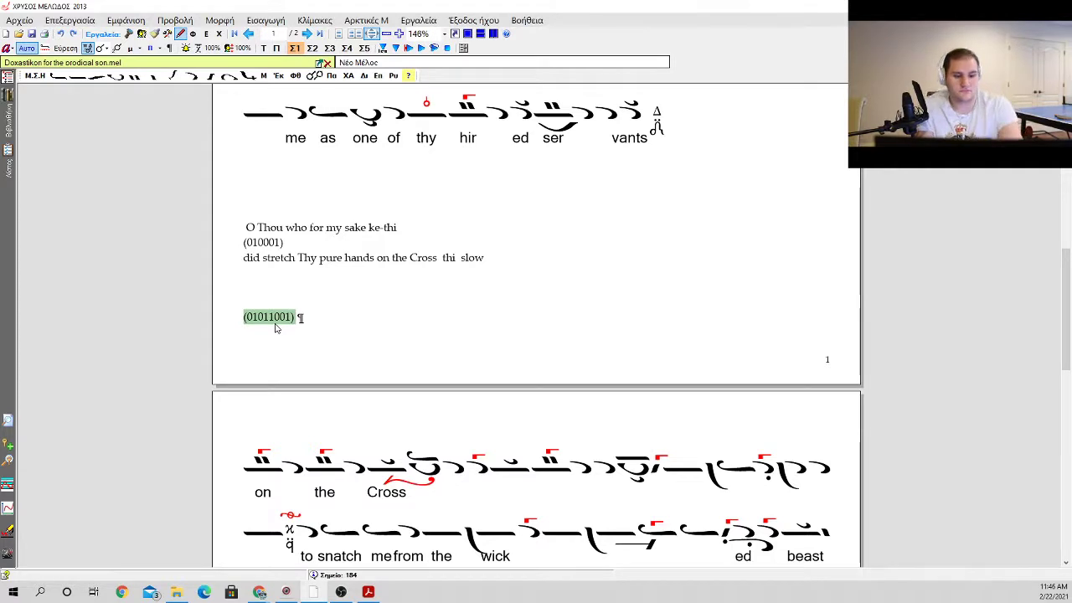
{"action": "key", "text": "BackSpace"}
{"action": "key", "text": "BackSpace"}
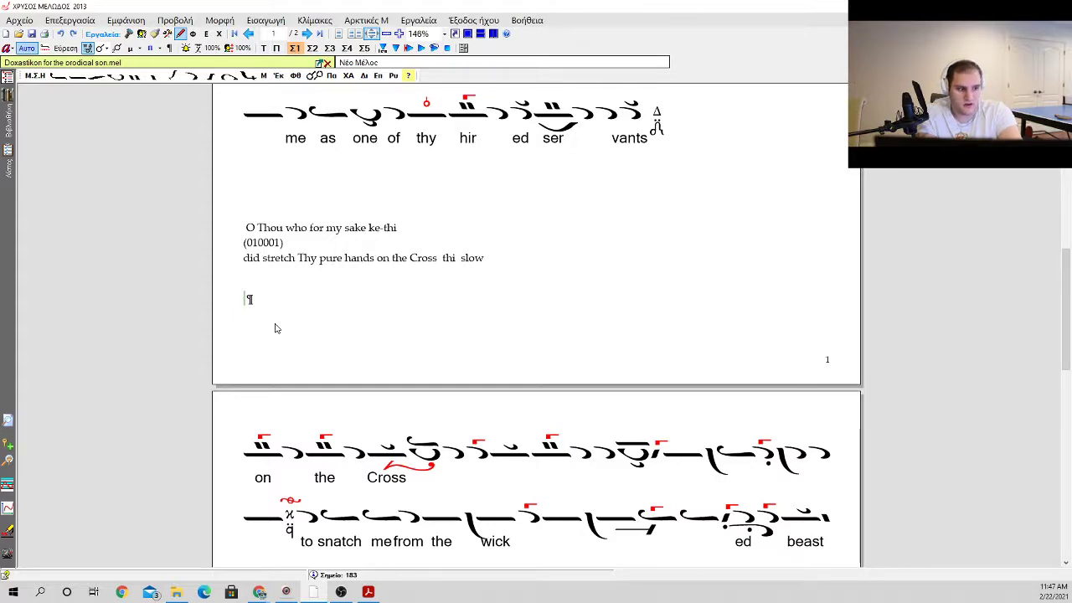
{"action": "key", "text": "p"}
{"action": "key", "text": "Escape"}
{"action": "key", "text": "o"}
{"action": "key", "text": "Escape"}
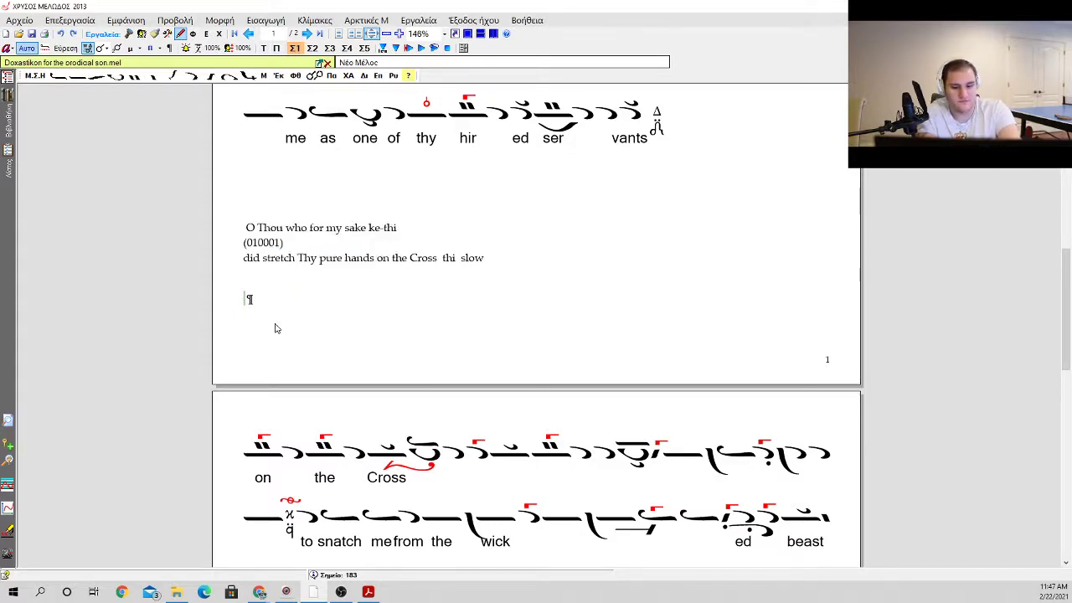
{"action": "key", "text": "i"}
{"action": "key", "text": "Escape"}
Step: Insert an ison and an oligon ascending 3 in the empty paragraph between the "did stretch" text and the "on the Cross" line
{"action": "key", "text": "i"}
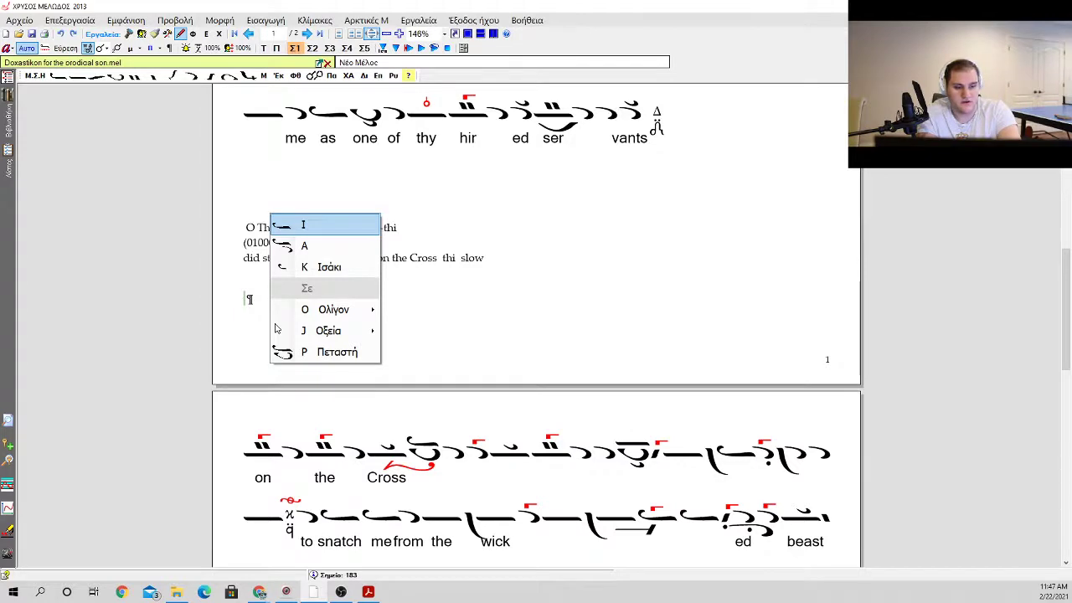
{"action": "key", "text": "Return"}
{"action": "key", "text": "o"}
{"action": "key", "text": "Down"}
{"action": "key", "text": "Down"}
{"action": "key", "text": "Down"}
{"action": "key", "text": "Right"}
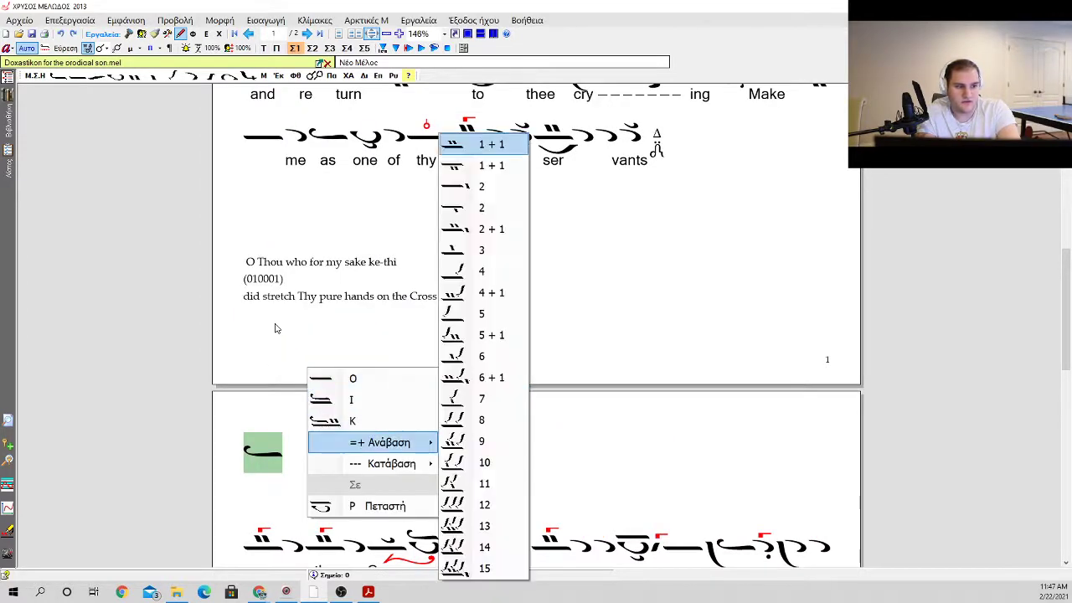
{"action": "key", "text": "Down"}
{"action": "key", "text": "Down"}
{"action": "key", "text": "Down"}
{"action": "key", "text": "Down"}
{"action": "key", "text": "Down"}
{"action": "key", "text": "Return"}
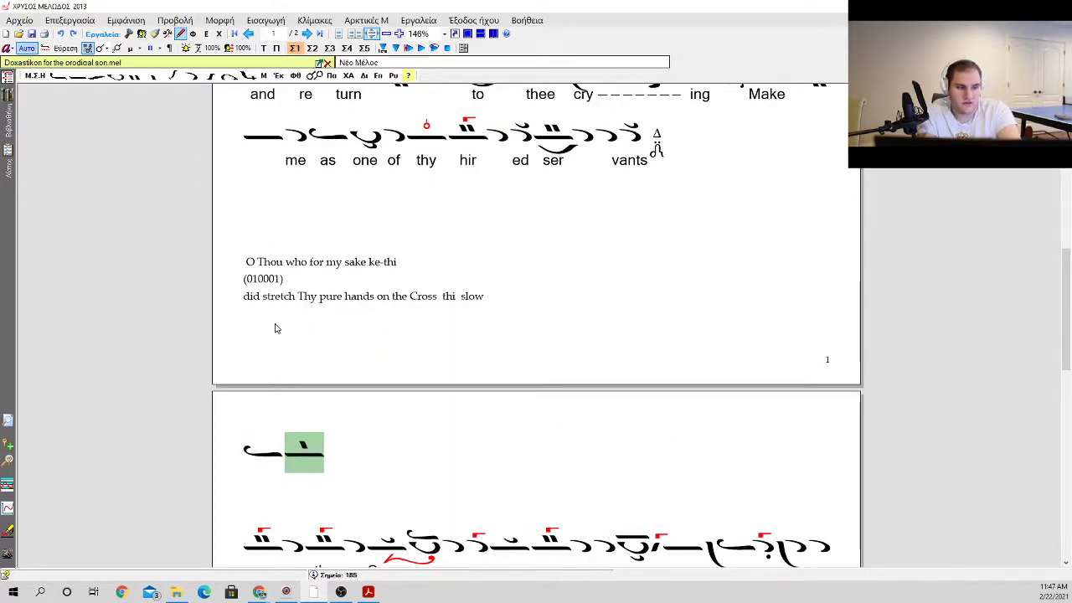
Step: Add a vareia before the oligon ascending 3, followed by an apostrophos with gorgon and a plain oligon
{"action": "key", "text": "b"}
{"action": "key", "text": "a"}
{"action": "key", "text": "o"}
{"action": "key", "text": "Return"}
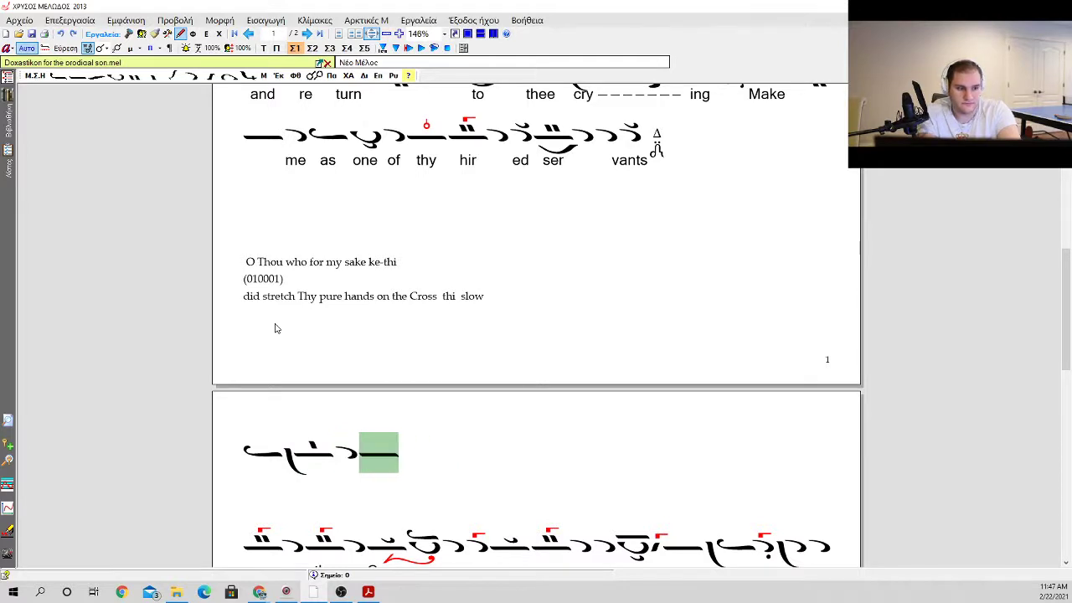
{"action": "key", "text": "Left"}
{"action": "key", "text": "g"}
{"action": "key", "text": "Return"}
Step: Continue the new line with two apostrophoi and an oligon, placing a gorgon on the second apostrophos
{"action": "key", "text": "Right"}
{"action": "key", "text": "a"}
{"action": "key", "text": "Return"}
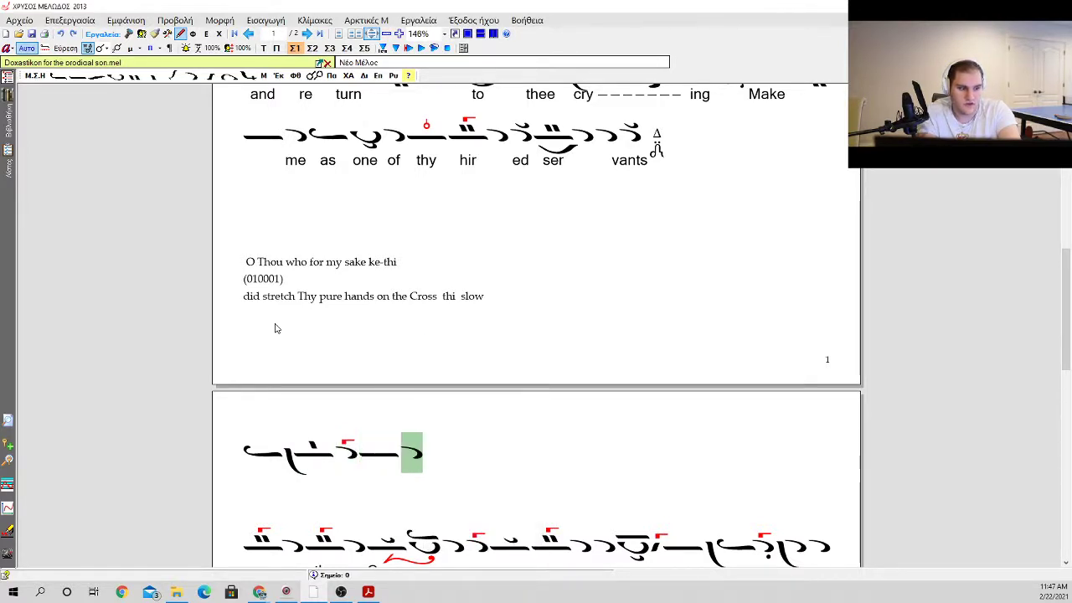
{"action": "key", "text": "a"}
{"action": "key", "text": "Return"}
{"action": "key", "text": "o"}
{"action": "key", "text": "Return"}
{"action": "key", "text": "Left"}
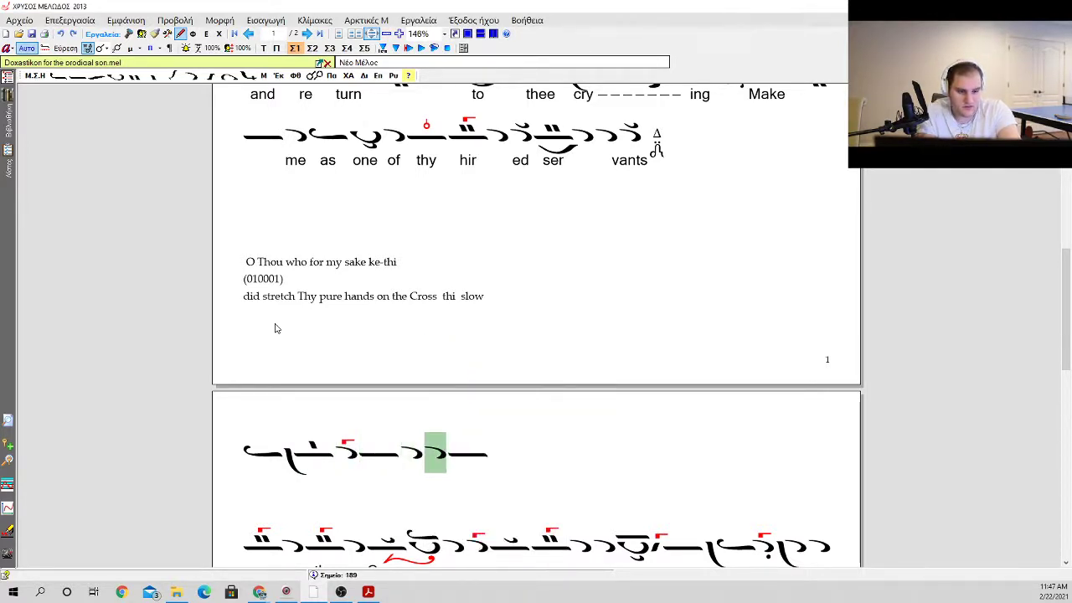
{"action": "key", "text": "g"}
{"action": "key", "text": "Return"}
{"action": "key", "text": "c"}
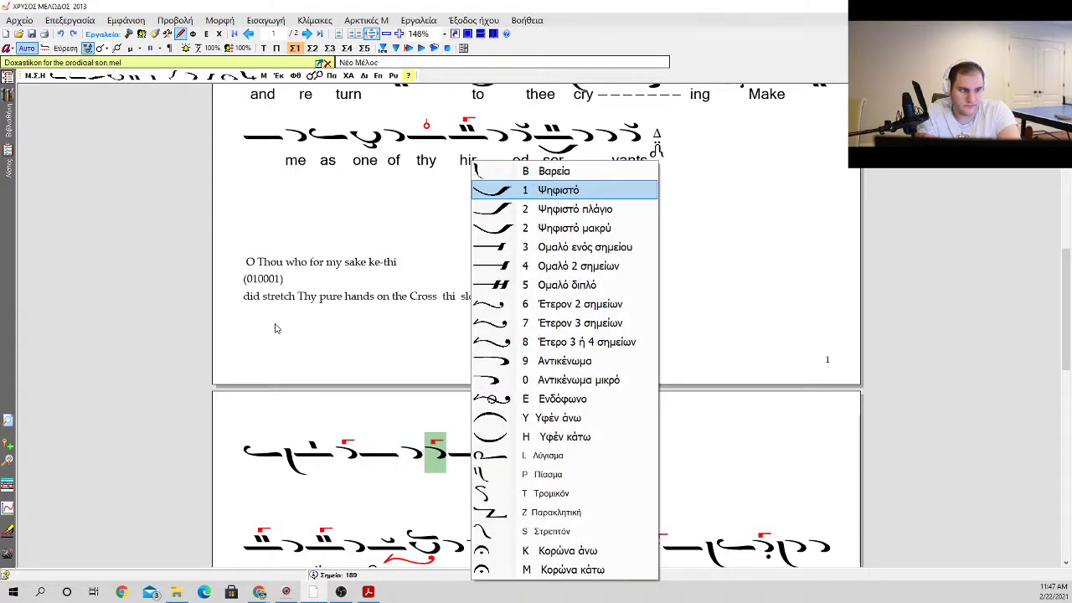
{"action": "key", "text": "Escape"}
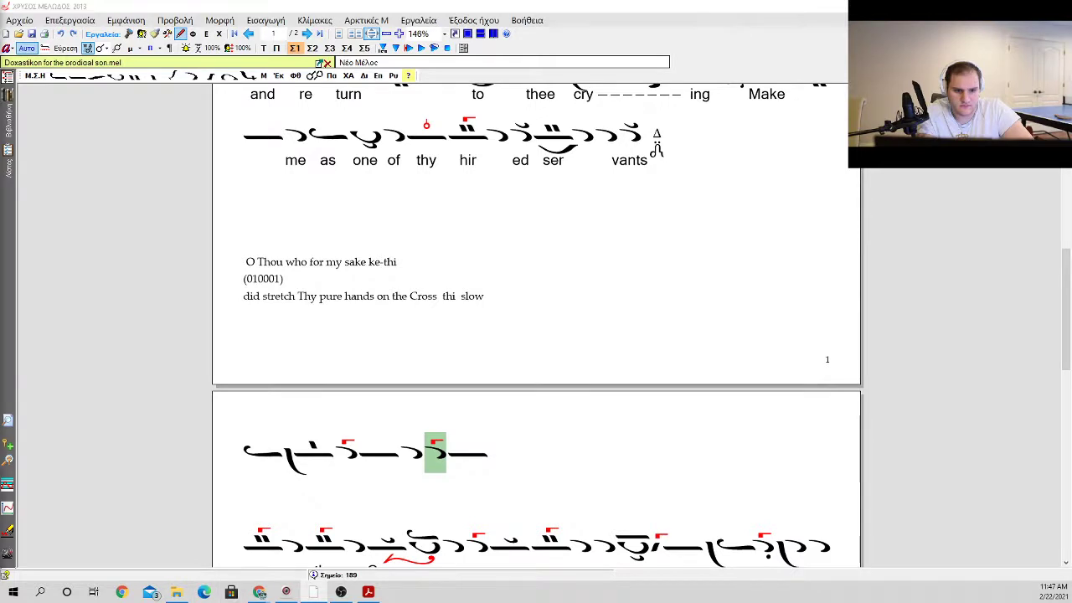
Step: Append an ison on oligon with kentemata after the line's last oligon and give it a gorgon
{"action": "scroll", "coordinate": [323, 445], "scroll_direction": "down", "scroll_amount": 3}
{"action": "left_click", "coordinate": [562, 312]}
{"action": "left_click", "coordinate": [491, 319]}
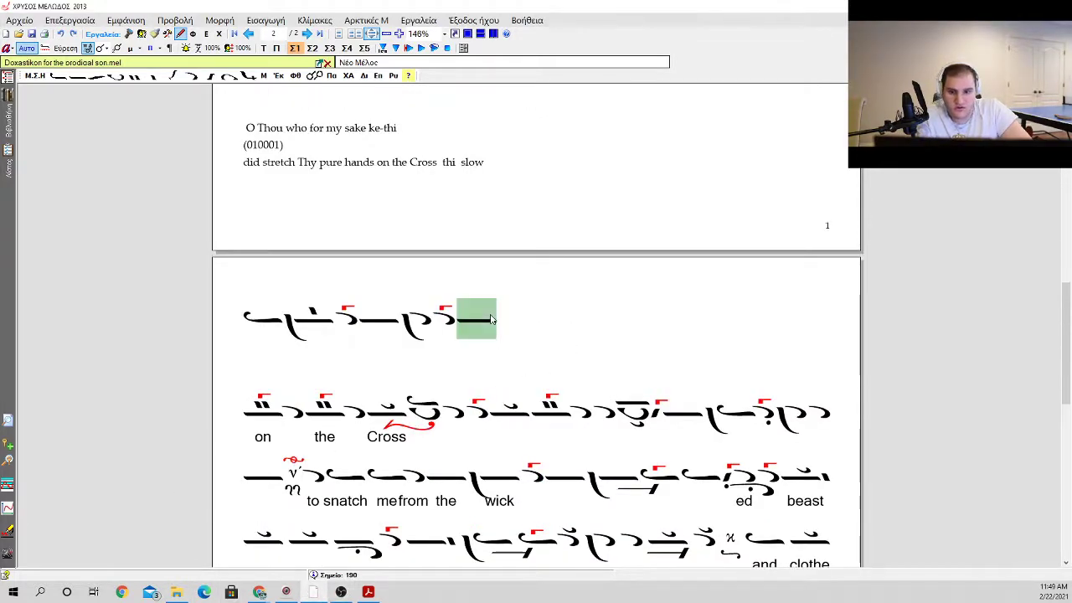
{"action": "key", "text": "0"}
{"action": "key", "text": "Down"}
{"action": "key", "text": "Down"}
{"action": "key", "text": "Down"}
{"action": "key", "text": "Down"}
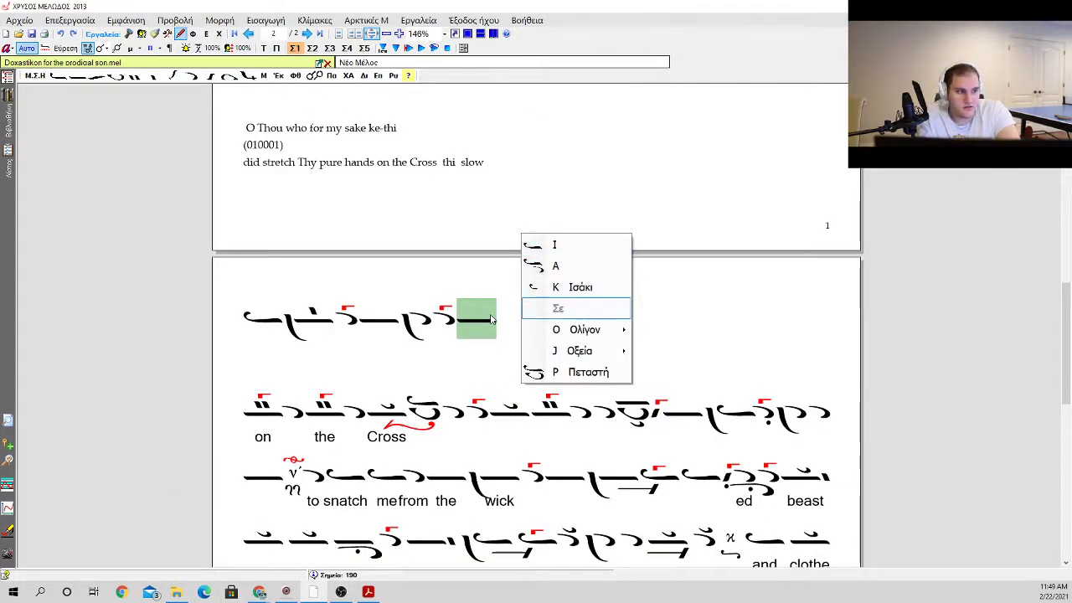
{"action": "key", "text": "Right"}
{"action": "key", "text": "Down"}
{"action": "key", "text": "Return"}
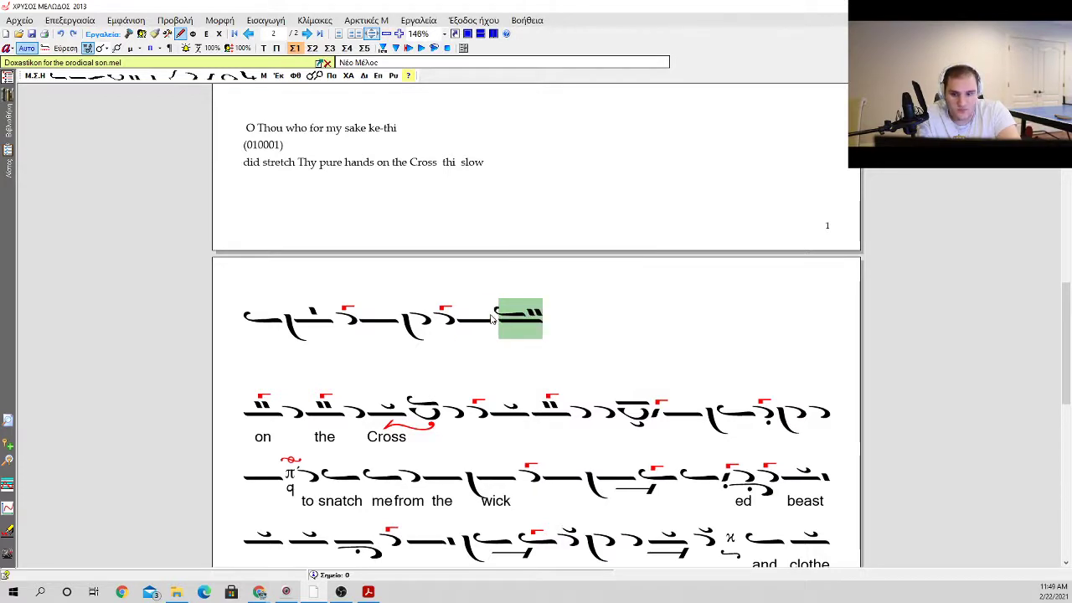
{"action": "key", "text": "1"}
Step: Append an apostrophos, a joined apostrophos and elaphron, and a plain oligon to the new neume line
{"action": "key", "text": "a"}
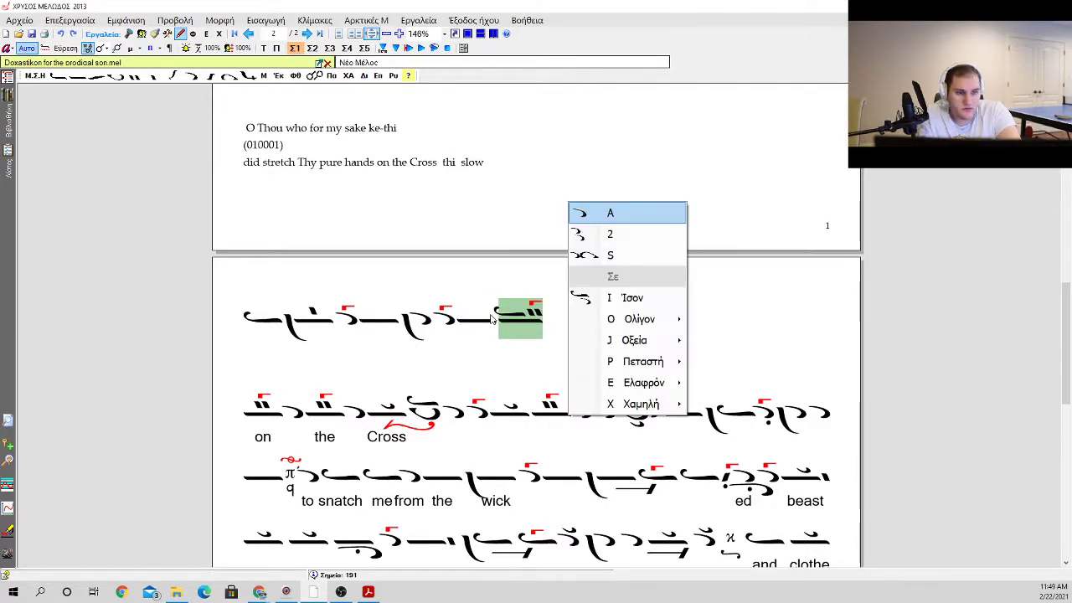
{"action": "key", "text": "a"}
{"action": "key", "text": "s"}
{"action": "key", "text": "o"}
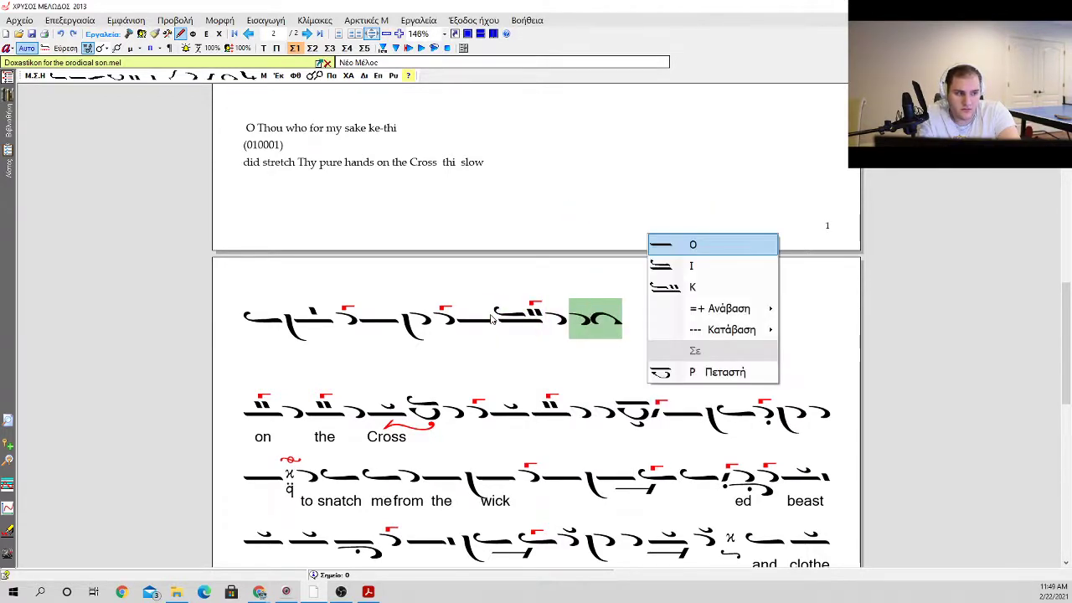
{"action": "key", "text": "o"}
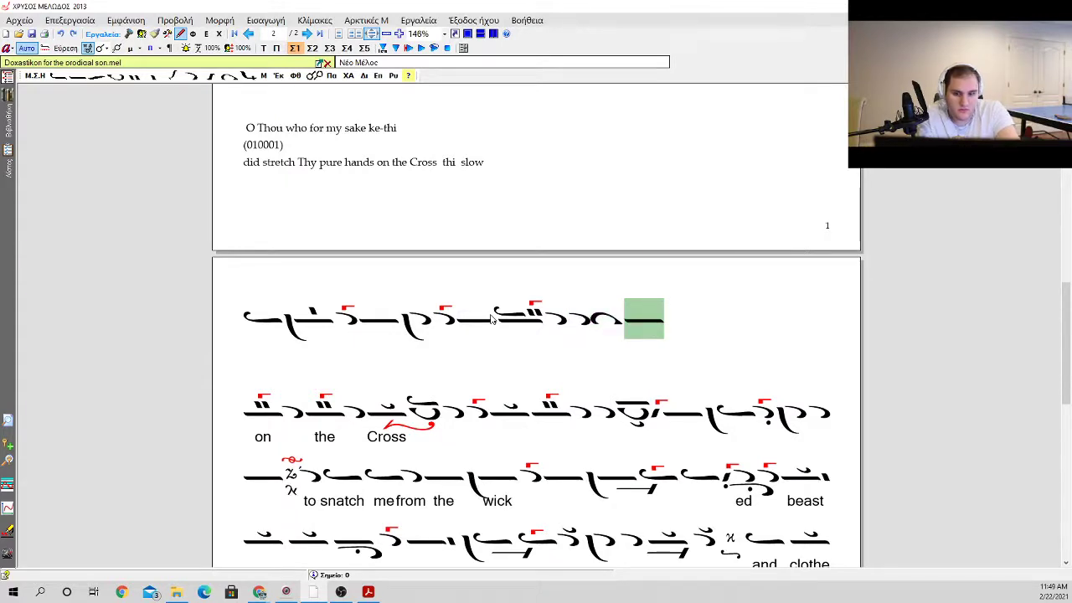
Step: Add an antikenoma beneath the last oligon of the new line and a gorgon above it
{"action": "key", "text": "p"}
{"action": "key", "text": "9"}
{"action": "key", "text": "k"}
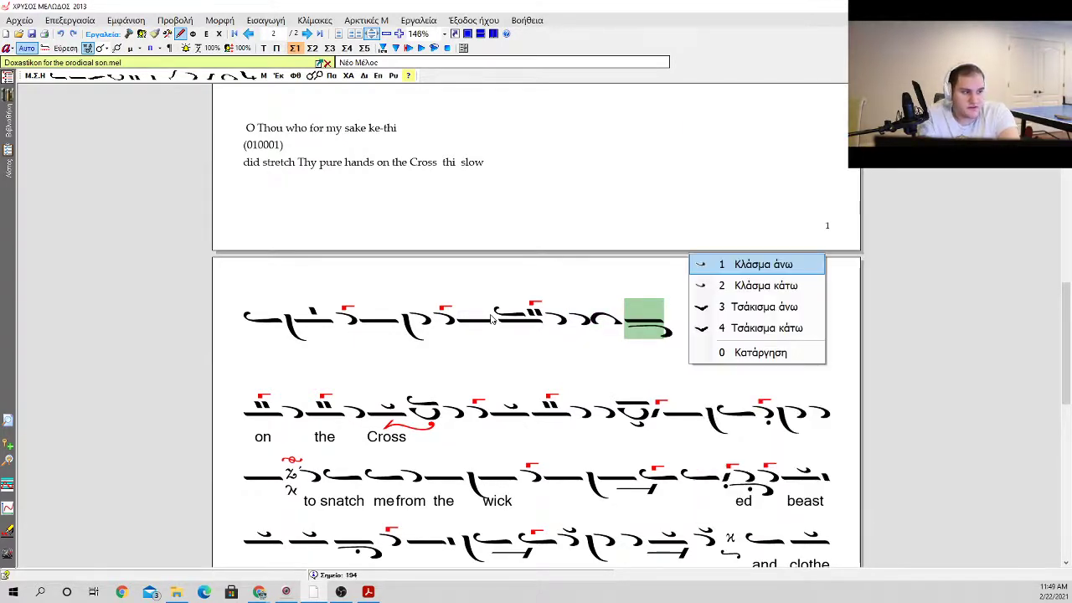
{"action": "key", "text": "1"}
{"action": "key", "text": "k"}
{"action": "key", "text": "0"}
{"action": "key", "text": "g"}
{"action": "key", "text": "9"}
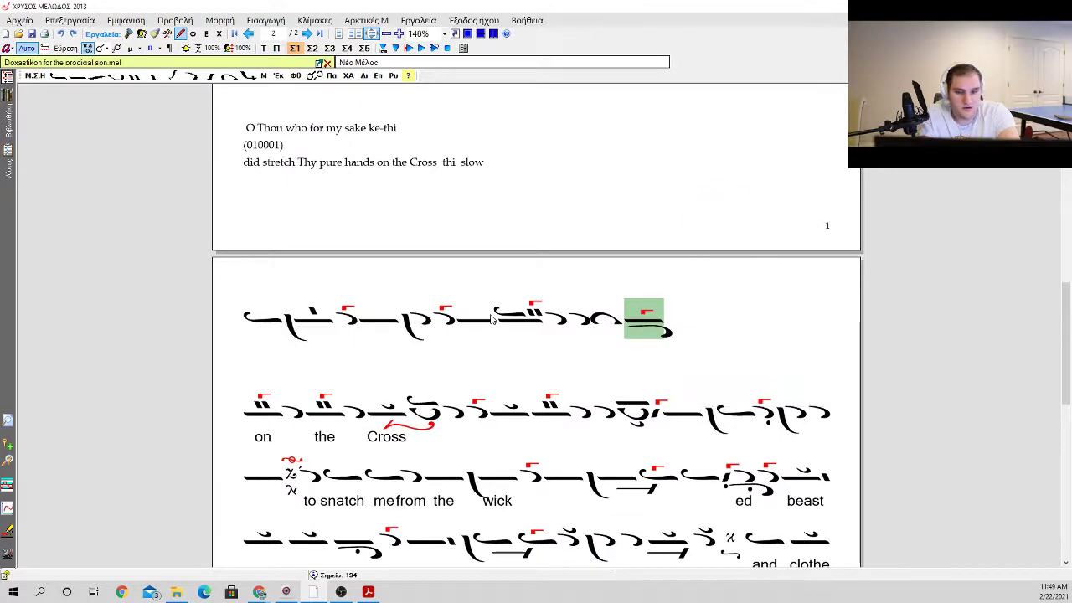
Step: Append an apostrophos and an ison with a klasma to the end of the new neume line
{"action": "key", "text": "a"}
{"action": "key", "text": "a"}
{"action": "key", "text": "i"}
{"action": "key", "text": "i"}
{"action": "key", "text": "k"}
{"action": "key", "text": "1"}
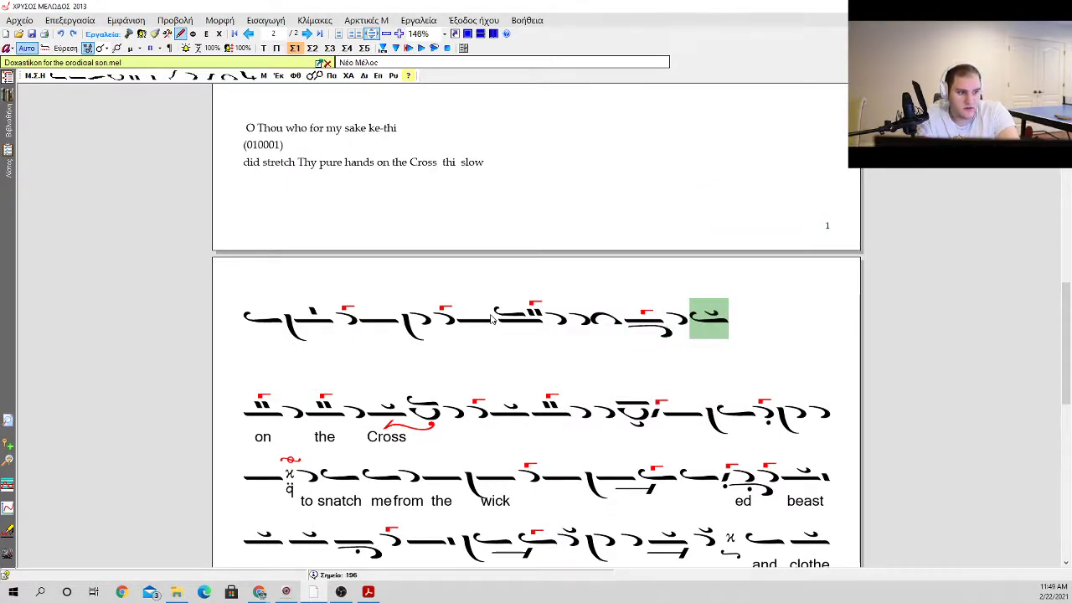
Step: Remove the line breaks after the final ison so the new line runs directly into "on the Cross"
{"action": "key", "text": "Return"}
{"action": "key", "text": "BackSpace"}
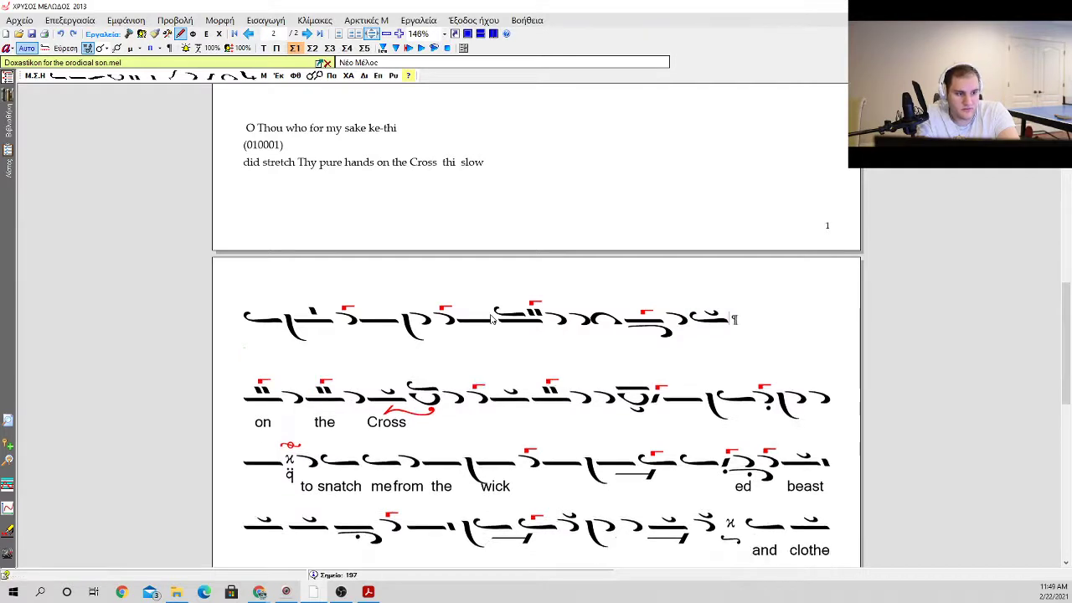
{"action": "key", "text": "Delete"}
{"action": "key", "text": "Delete"}
{"action": "key", "text": "Down"}
{"action": "key", "text": "Down"}
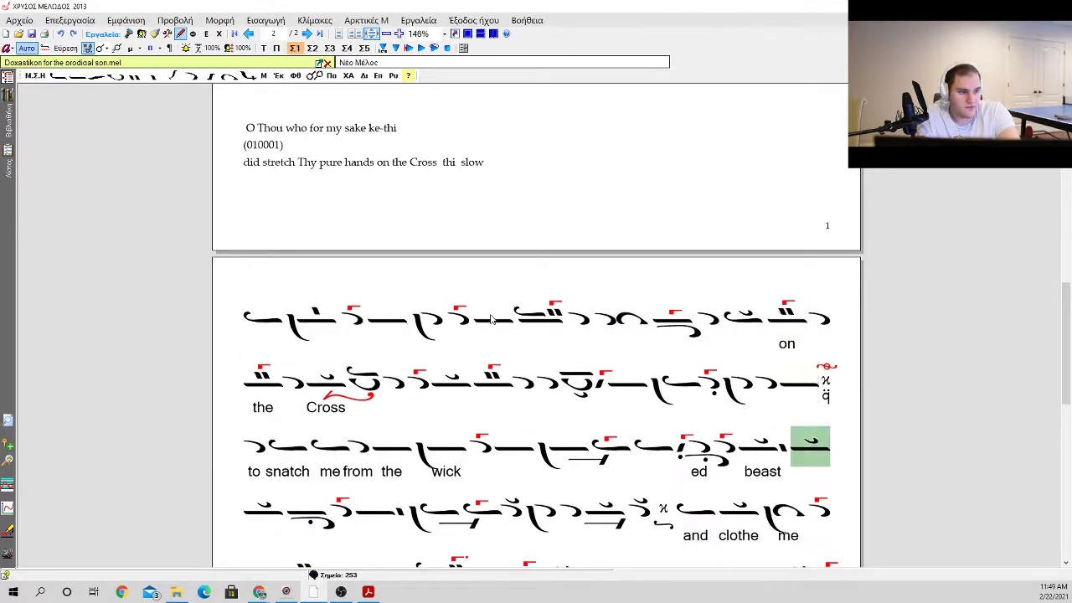
{"action": "key", "text": "Down"}
{"action": "key", "text": "Up"}
{"action": "key", "text": "Up"}
Step: Enter the lyrics "did", "stetch", "thy" and "pure" beneath their neumes in the new line
{"action": "left_click", "coordinate": [256, 286]}
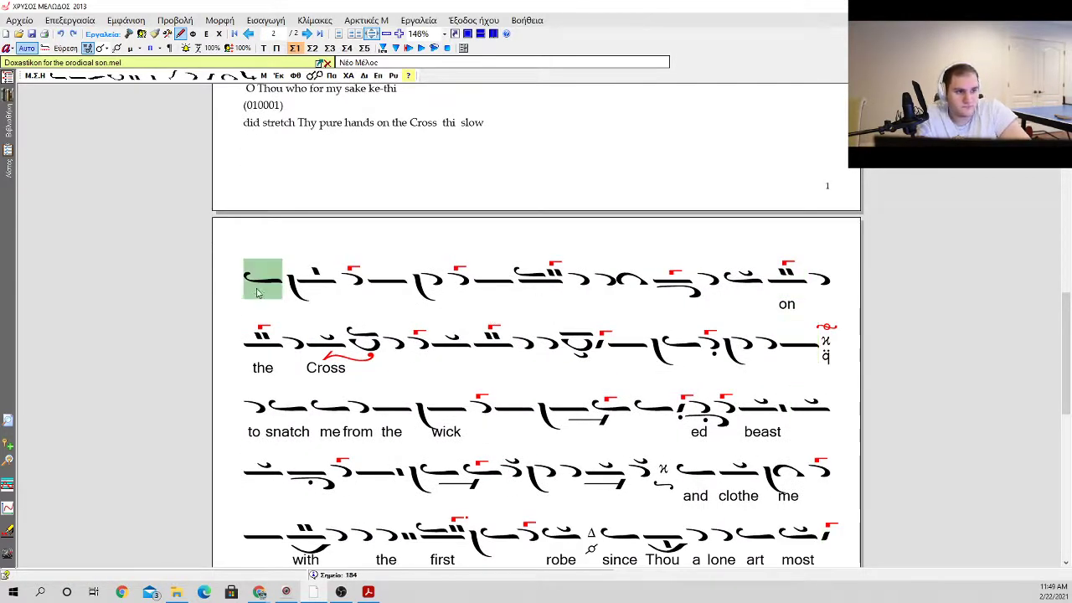
{"action": "double_click", "coordinate": [265, 285]}
{"action": "type", "text": "did"}
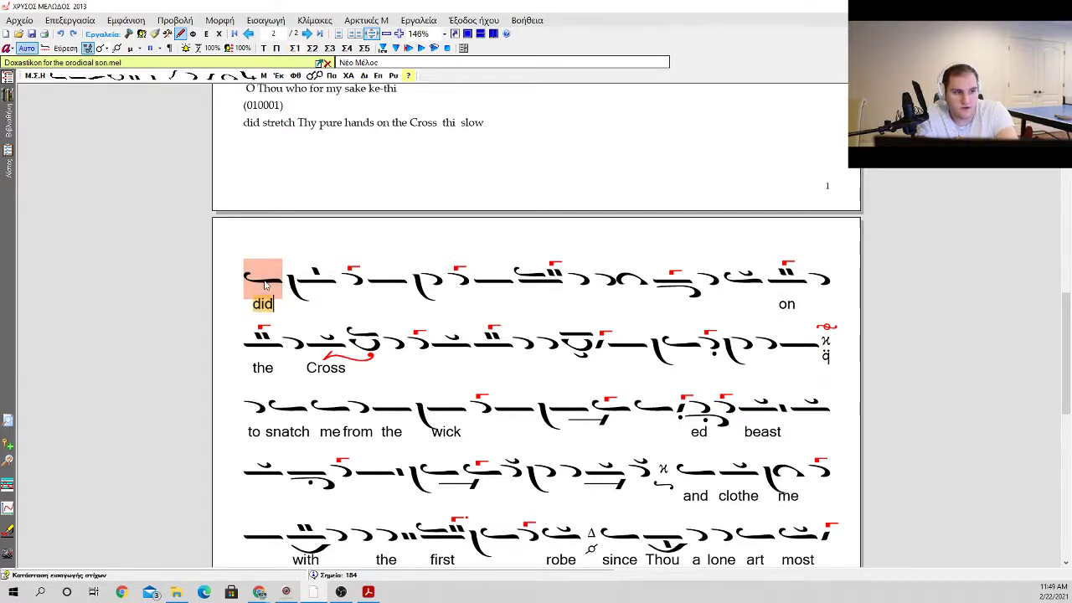
{"action": "type", "text": " st"}
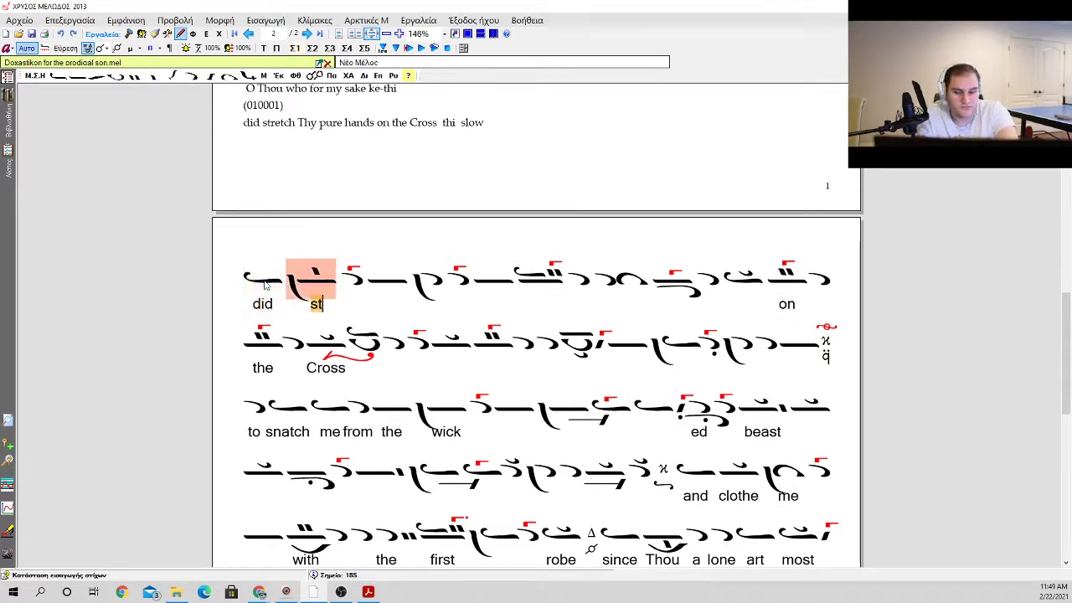
{"action": "type", "text": "etch  thy   "}
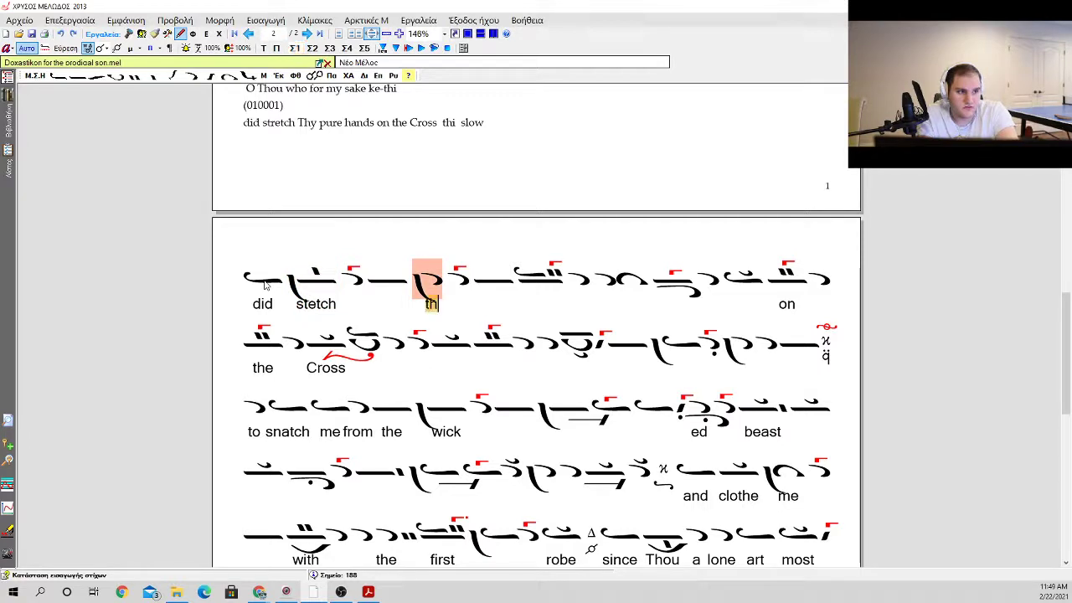
{"action": "type", "text": "pure"}
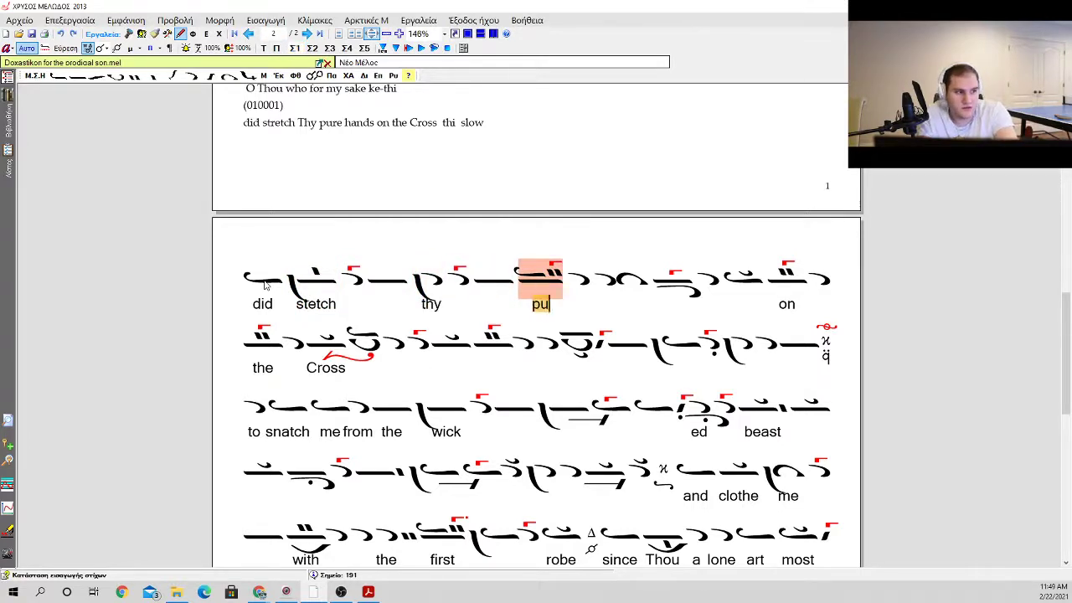
{"action": "key", "text": "BackSpace"}
{"action": "key", "text": "BackSpace"}
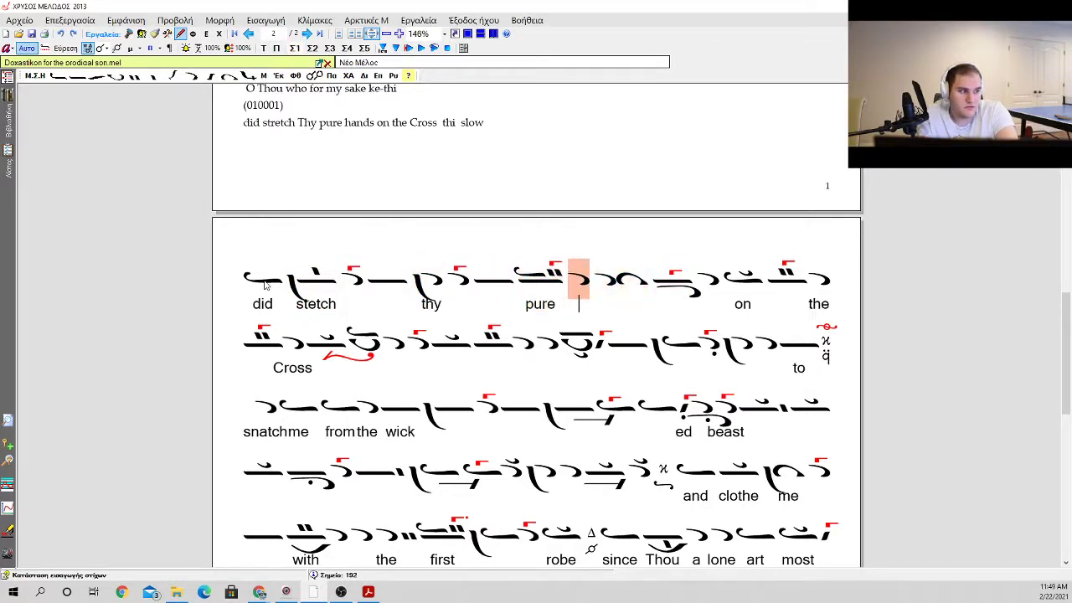
{"action": "key", "text": "space"}
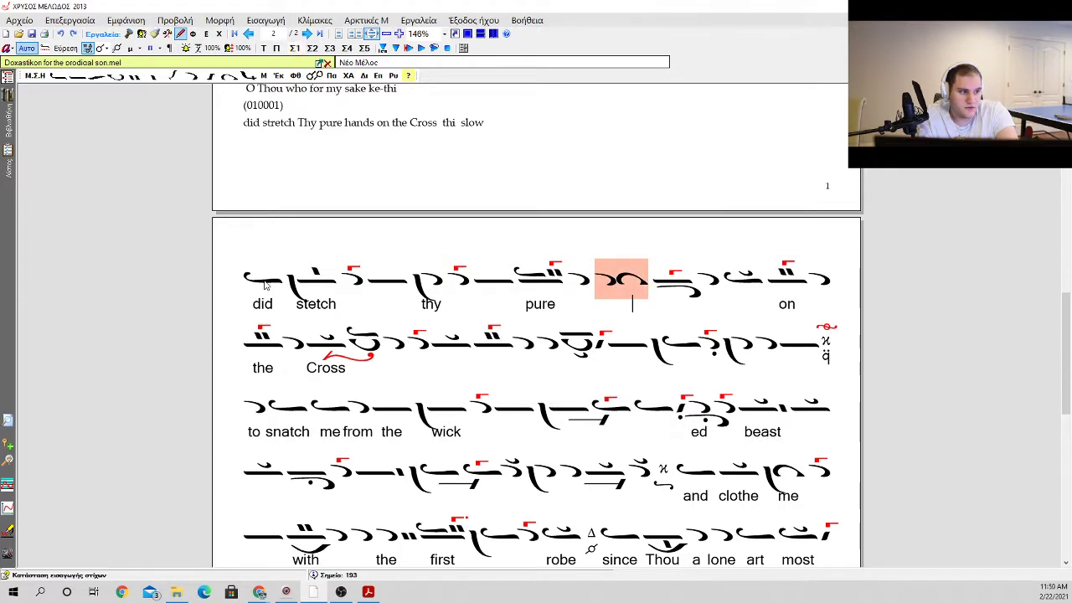
{"action": "key", "text": "Escape"}
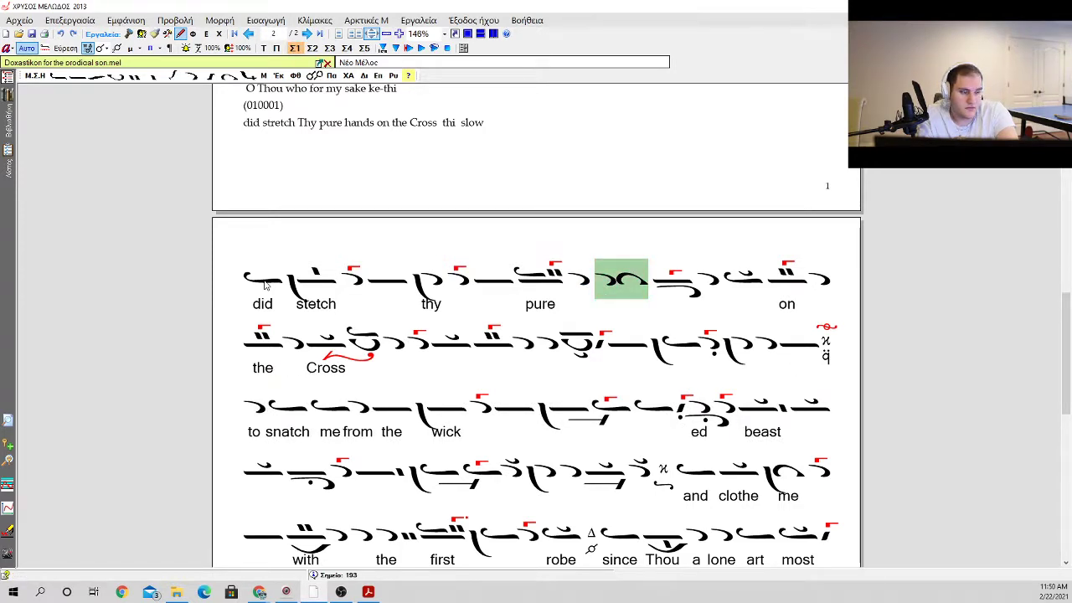
Step: Delete the apostrophos and the joined apostrophos and elaphron that follow "pure"
{"action": "key", "text": "BackSpace"}
{"action": "key", "text": "BackSpace"}
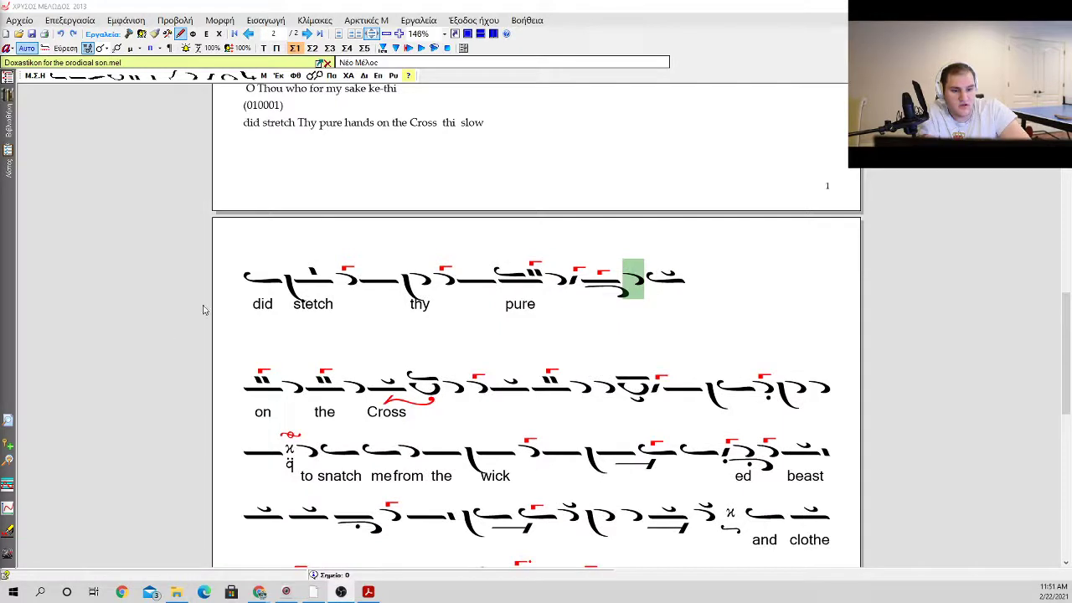
{"action": "left_click", "coordinate": [244, 340]}
{"action": "left_click_drag", "start_coordinate": [294, 293], "coordinate": [269, 290]}
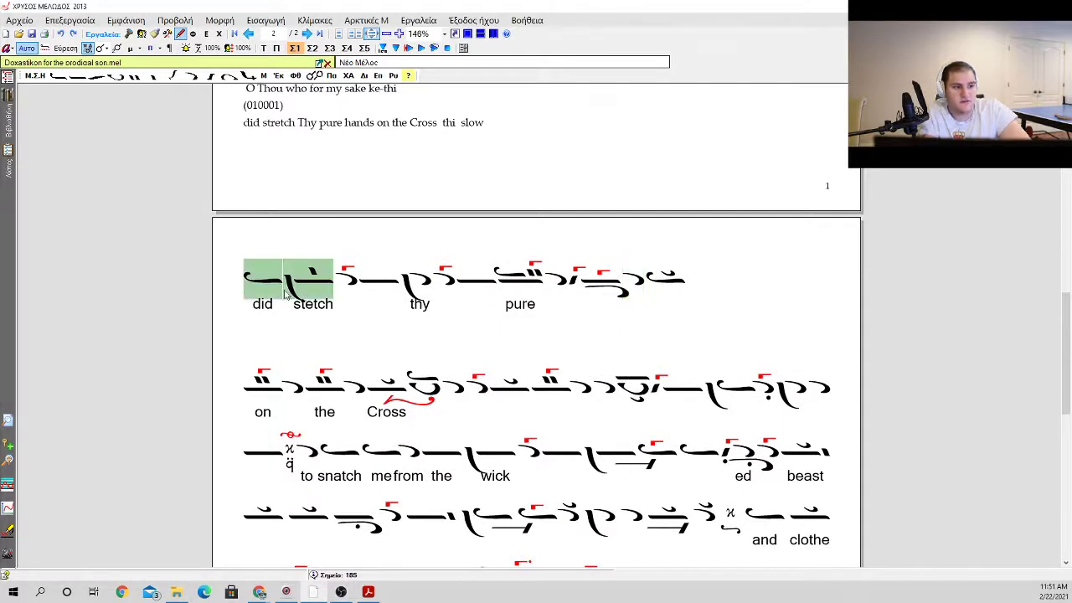
{"action": "left_click", "coordinate": [344, 290]}
{"action": "left_click", "coordinate": [556, 281]}
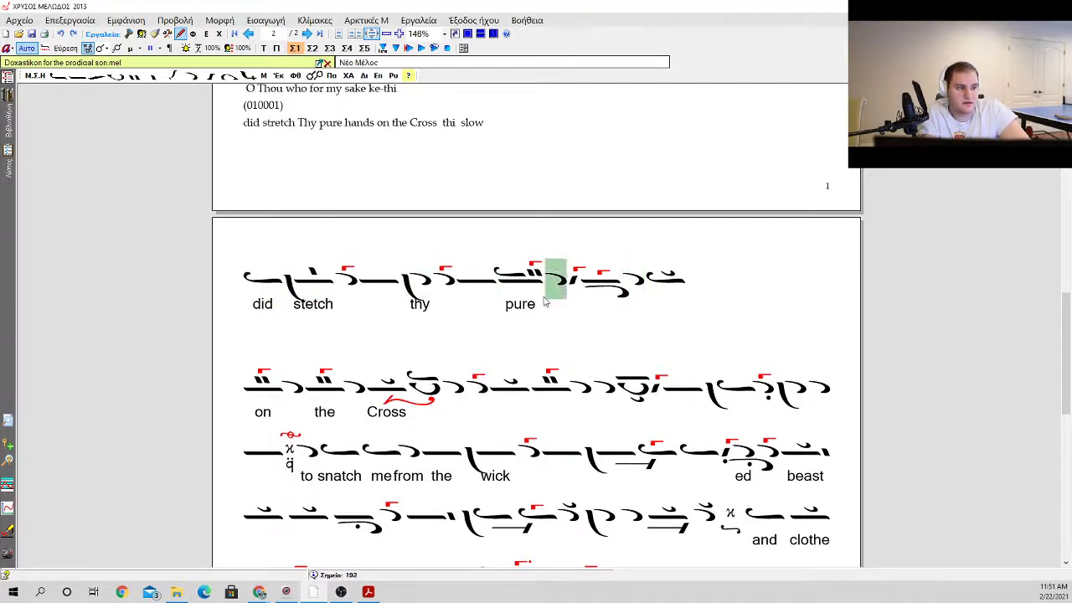
Step: Add the lyric "hands" under the line's final ison and join the line to "on the Cross"
{"action": "left_click", "coordinate": [685, 288]}
{"action": "type", "text": "hands"}
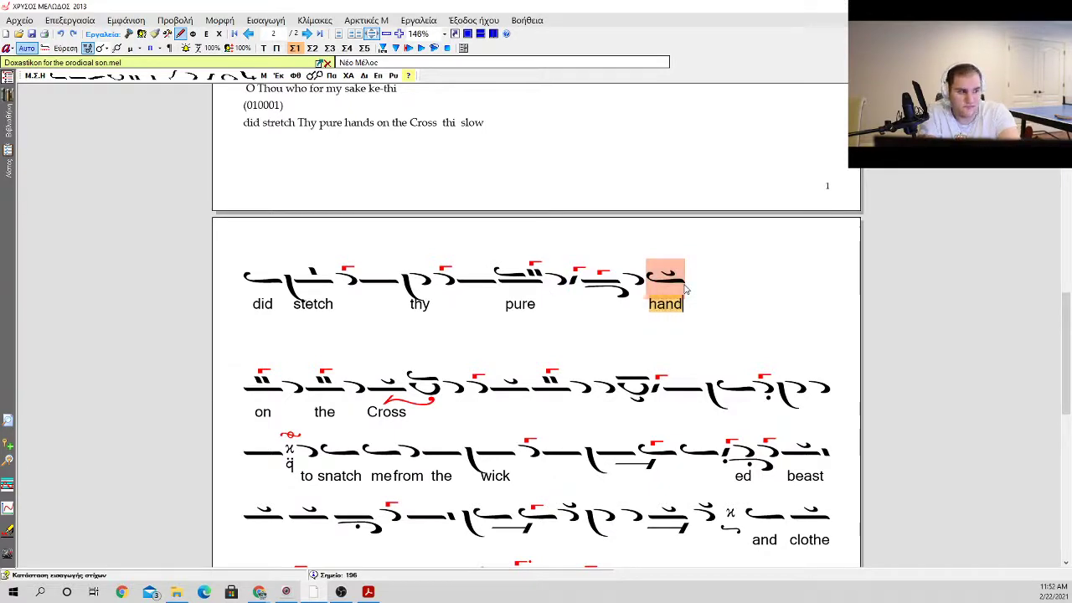
{"action": "key", "text": "Return"}
{"action": "key", "text": "Delete"}
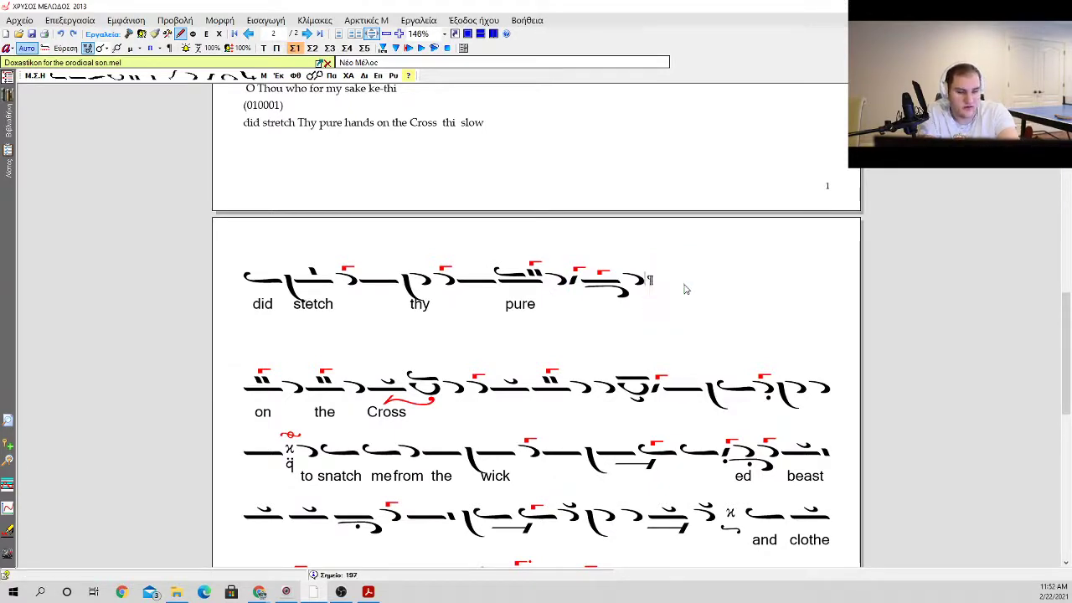
{"action": "key", "text": "ctrl+z"}
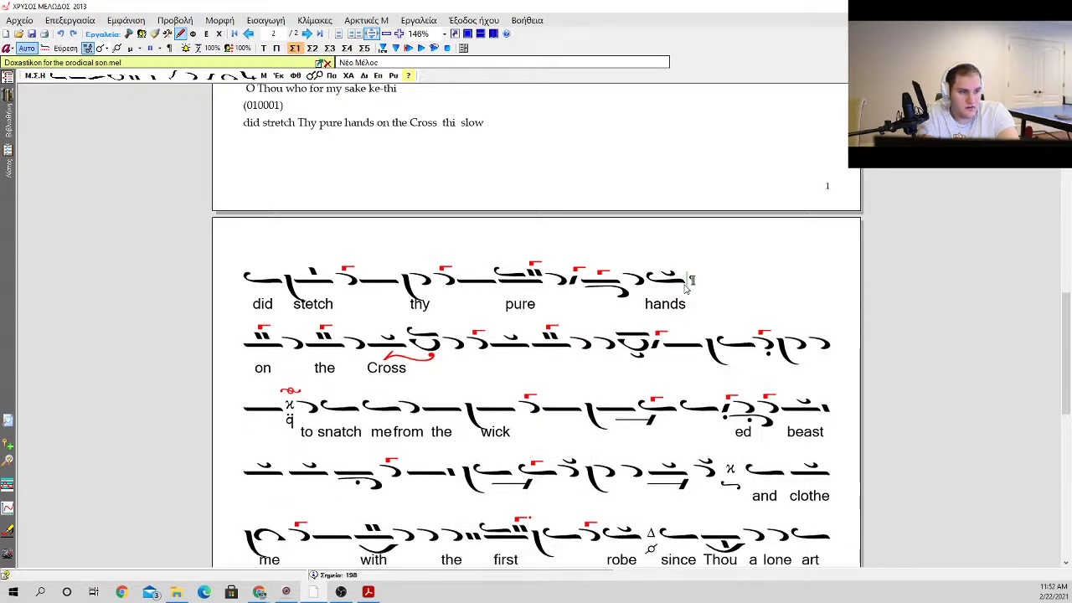
{"action": "key", "text": "Delete"}
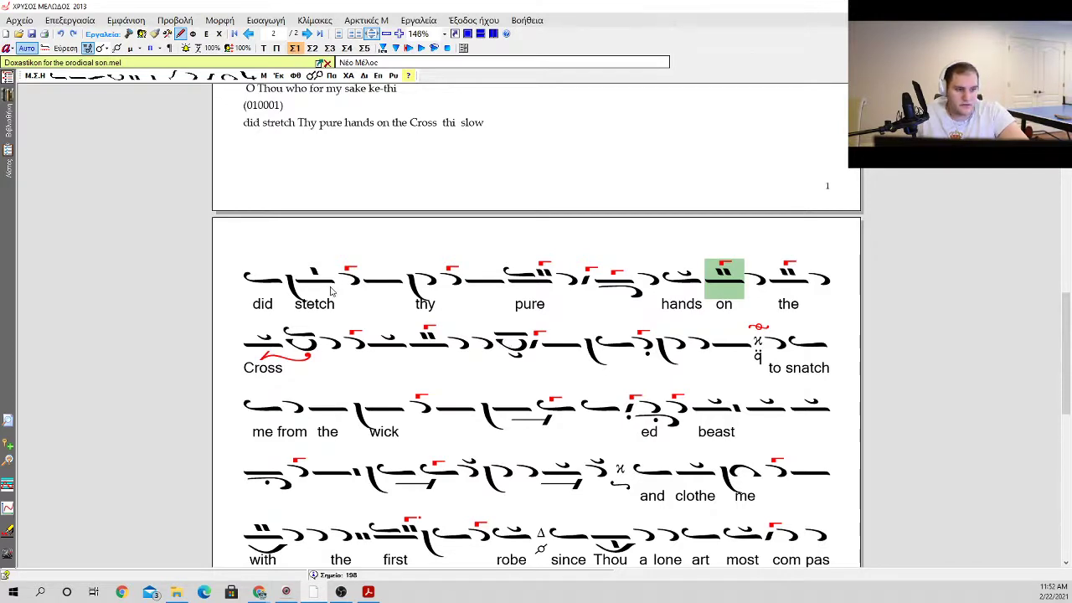
Step: Check the neumes over "stetch", "thy" and "pure" and those following "Cross"
{"action": "left_click", "coordinate": [286, 294]}
{"action": "left_click", "coordinate": [390, 287]}
{"action": "left_click", "coordinate": [548, 285]}
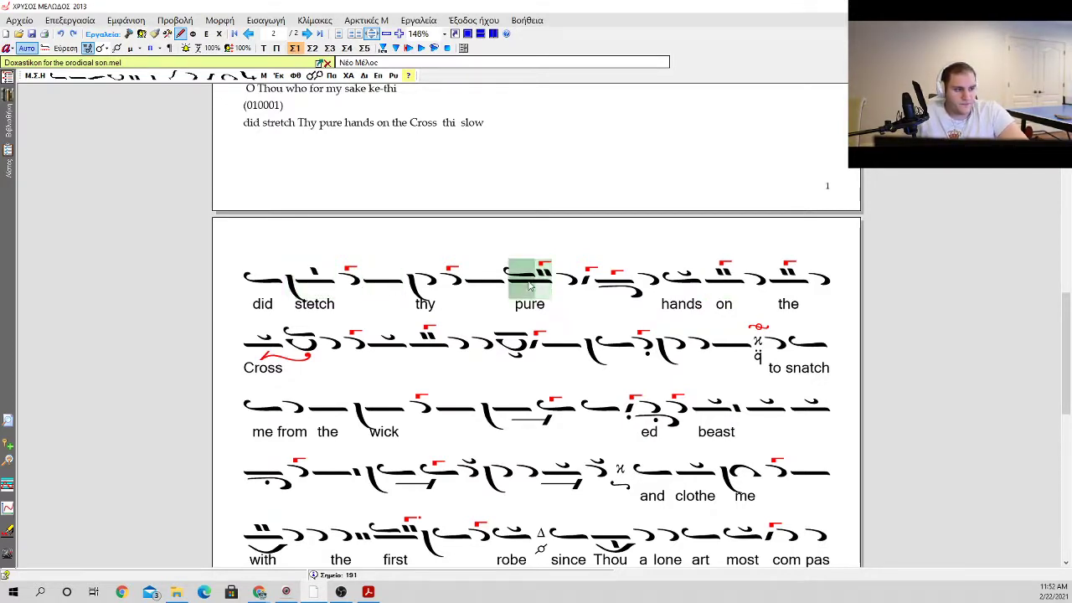
{"action": "left_click", "coordinate": [469, 291]}
{"action": "left_click", "coordinate": [532, 301]}
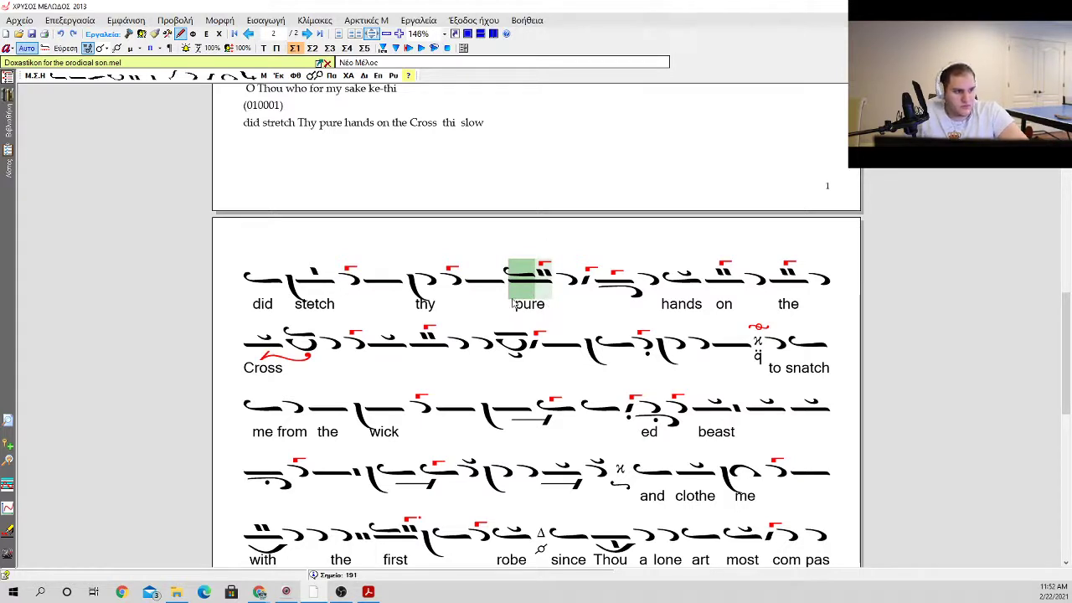
{"action": "left_click", "coordinate": [543, 290]}
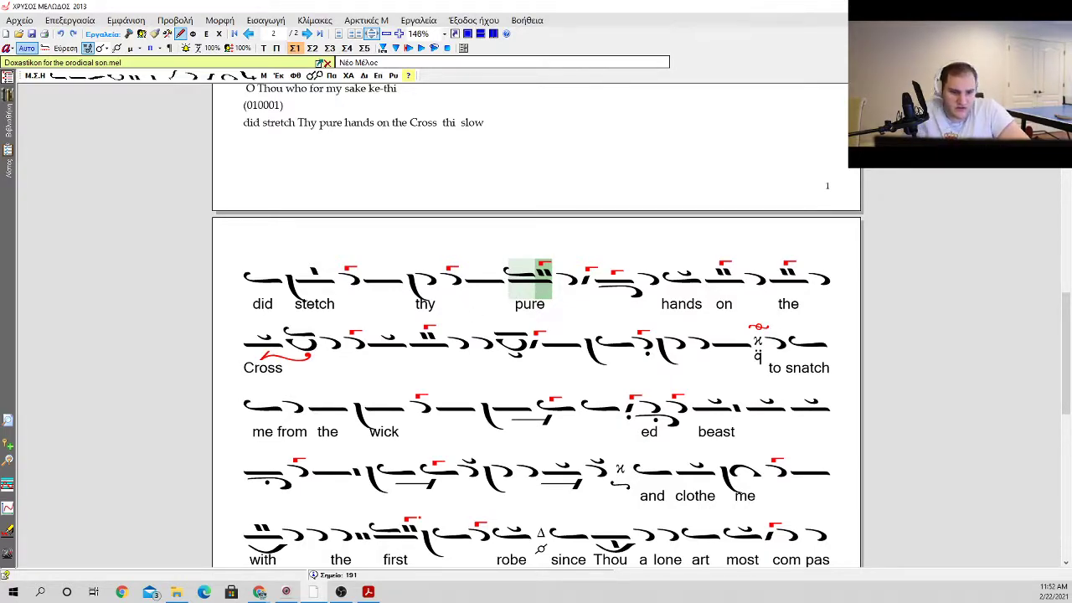
{"action": "left_click", "coordinate": [415, 354]}
Step: Delete the draft text line "did stretch Thy pure hands on the Cross thi slow" and its leftover empty paragraph above the neumes
{"action": "scroll", "coordinate": [390, 371], "scroll_direction": "up", "scroll_amount": 3}
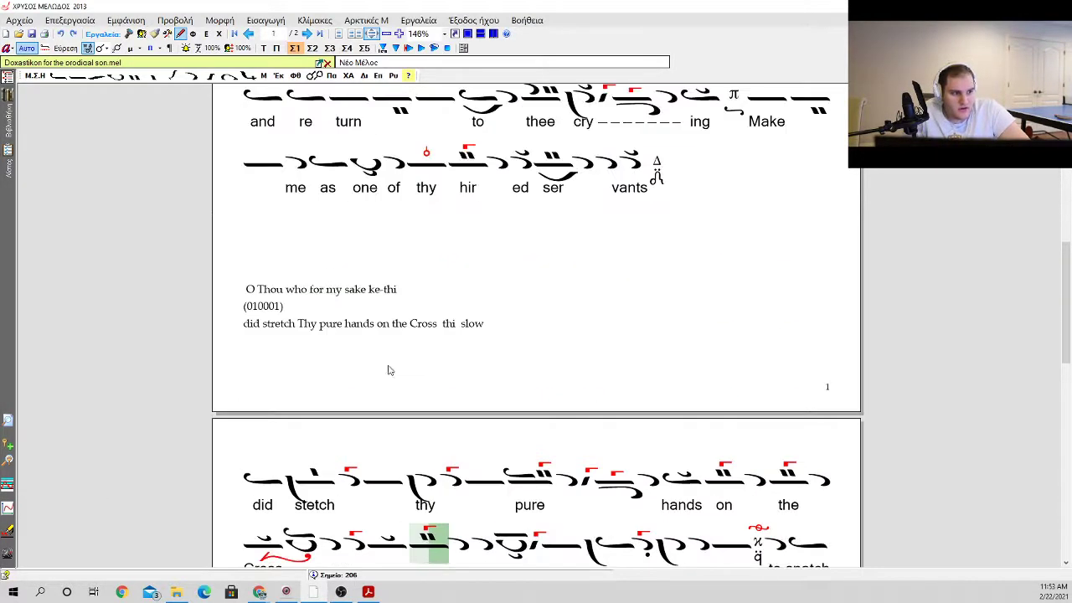
{"action": "scroll", "coordinate": [502, 387], "scroll_direction": "down", "scroll_amount": 1}
{"action": "scroll", "coordinate": [368, 414], "scroll_direction": "up", "scroll_amount": 3}
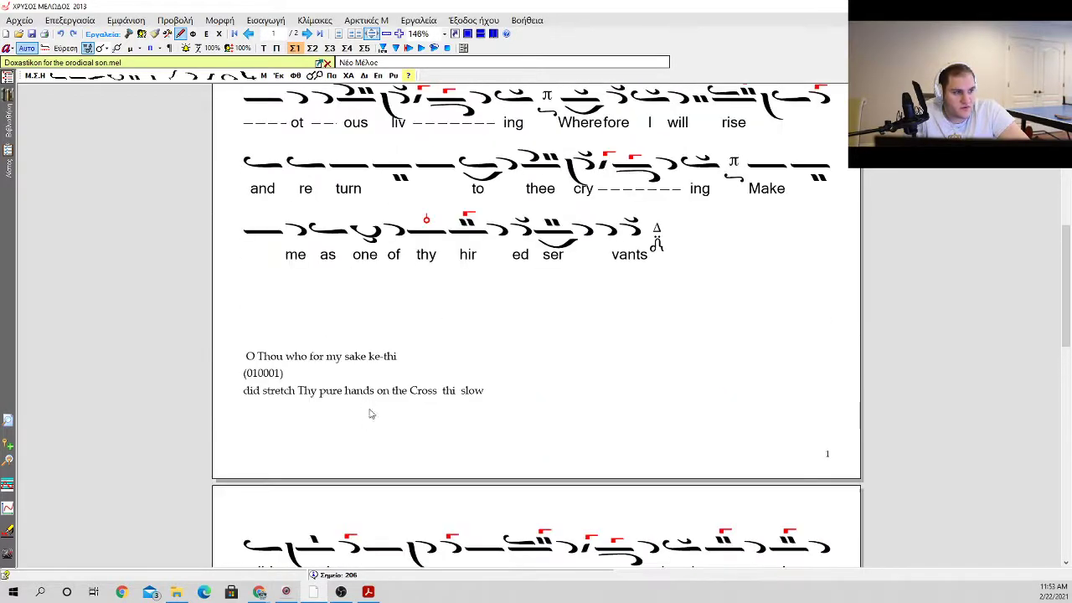
{"action": "left_click_drag", "start_coordinate": [245, 391], "coordinate": [521, 415]}
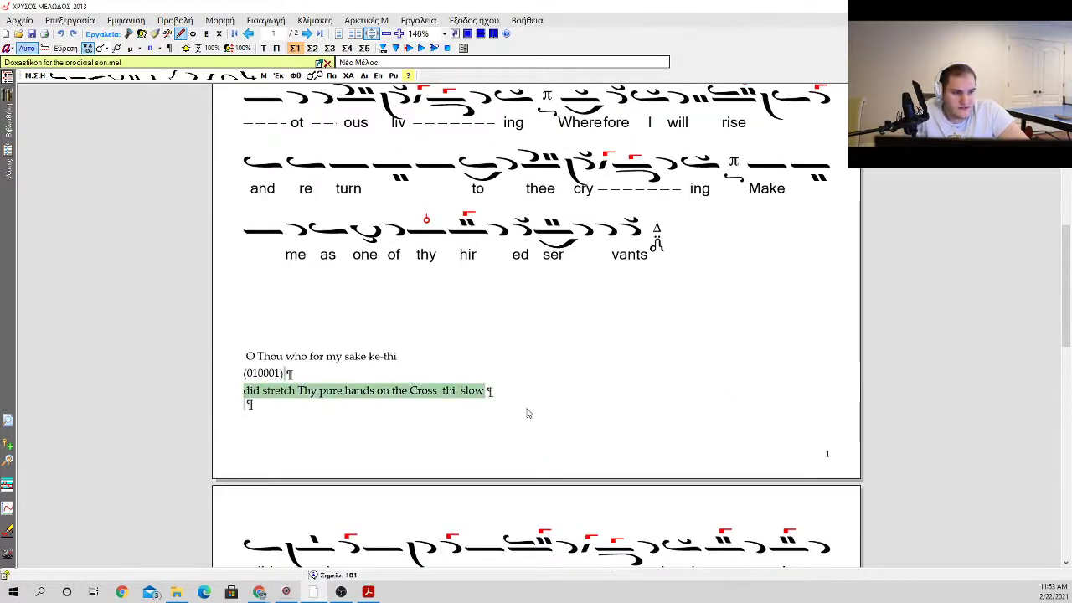
{"action": "key", "text": "BackSpace"}
{"action": "key", "text": "BackSpace"}
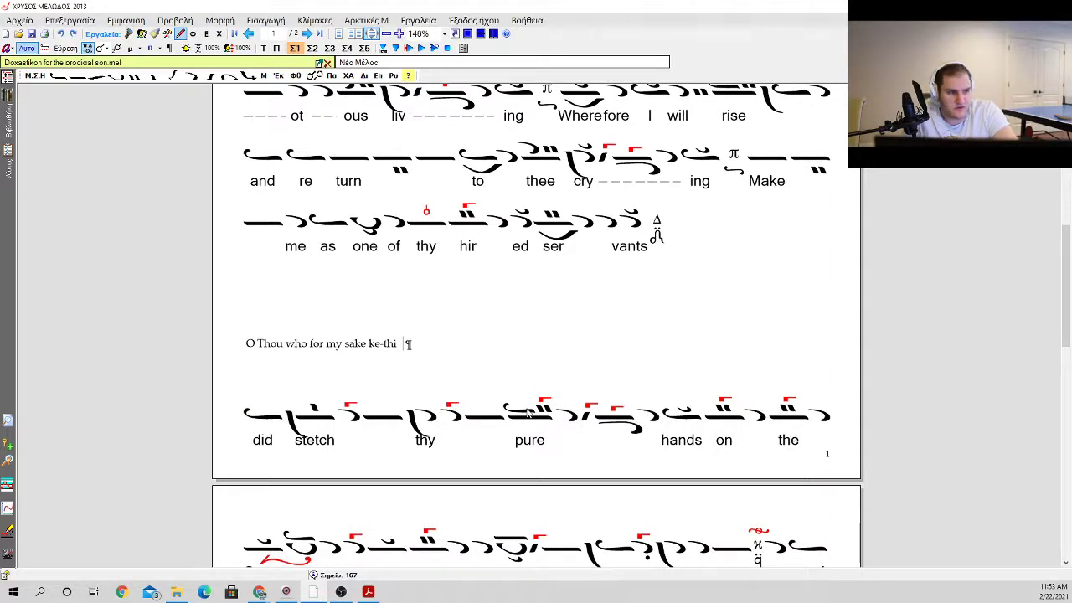
{"action": "key", "text": "ctrl+z"}
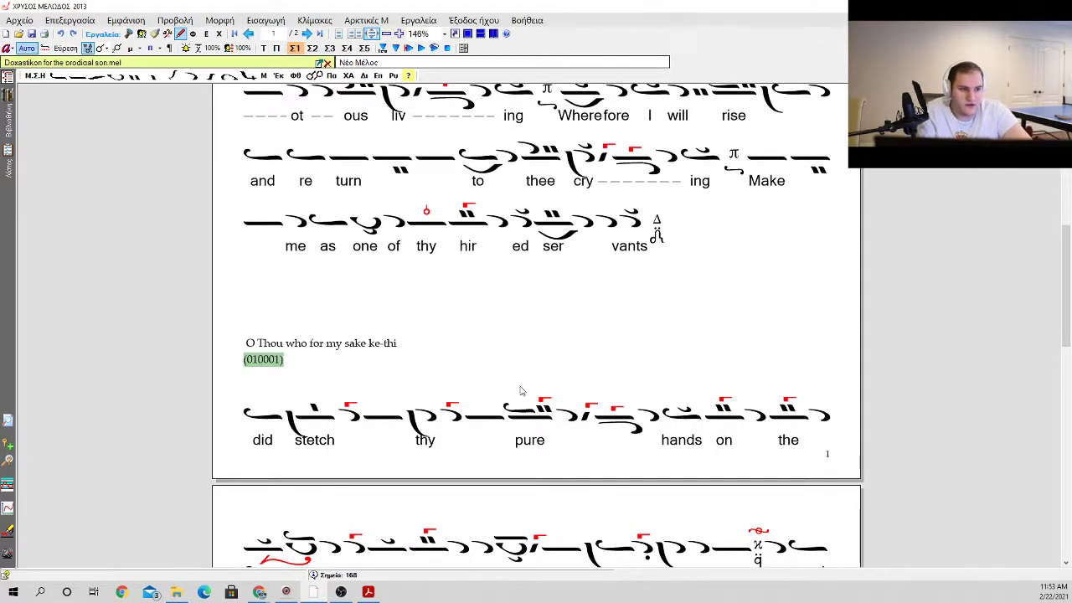
Step: Place the insertion point on the empty line beneath "me as one of thy hired servants"
{"action": "left_click", "coordinate": [577, 311]}
{"action": "left_click", "coordinate": [676, 273]}
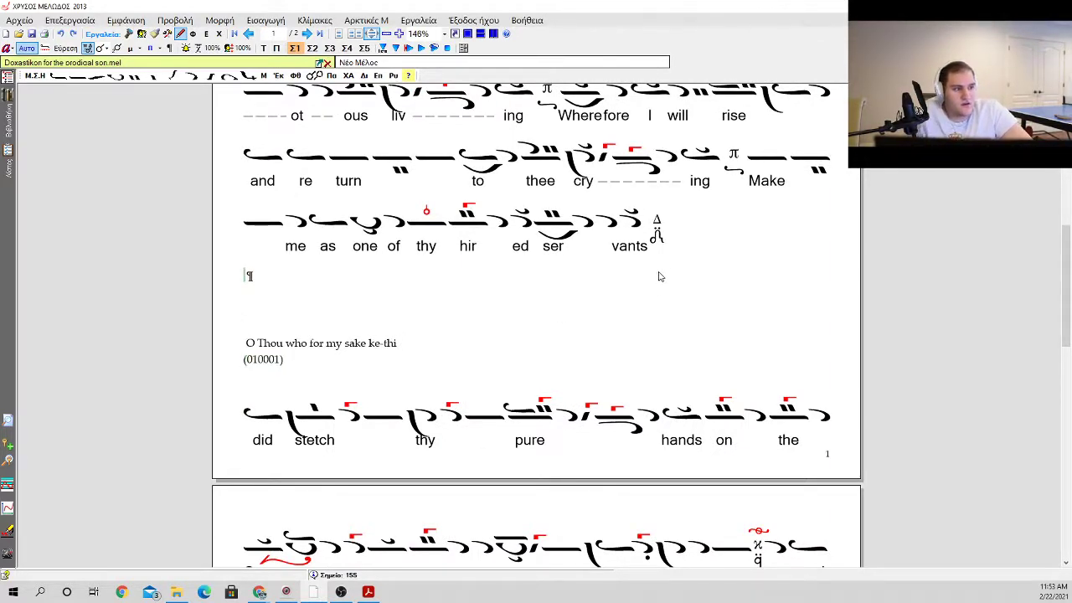
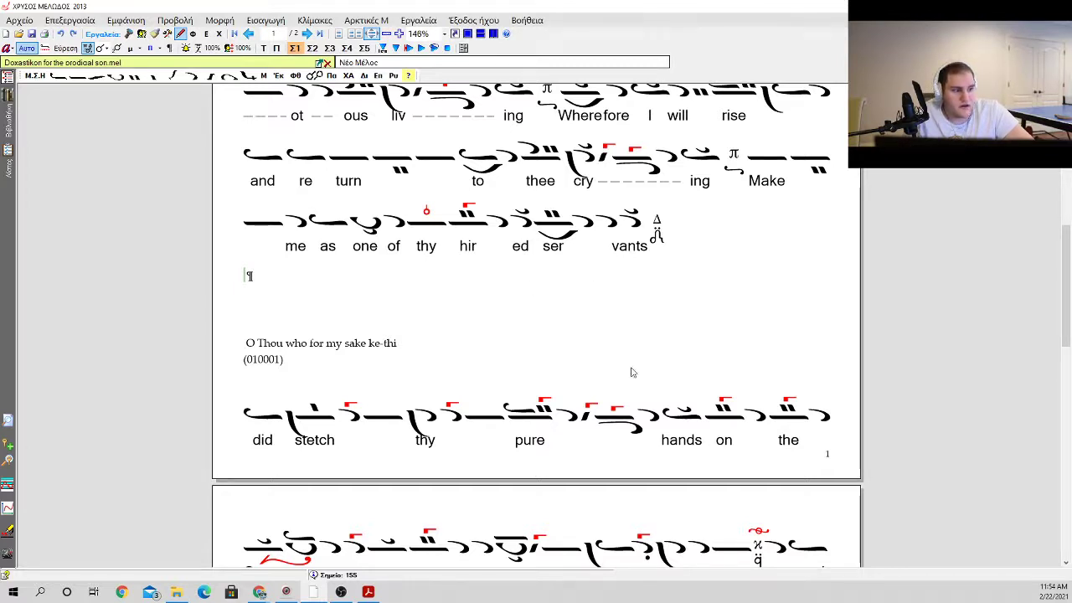
Step: Insert an oligon directly after the Δ martyria that follows "vants"
{"action": "left_click", "coordinate": [677, 410]}
{"action": "left_click", "coordinate": [594, 389]}
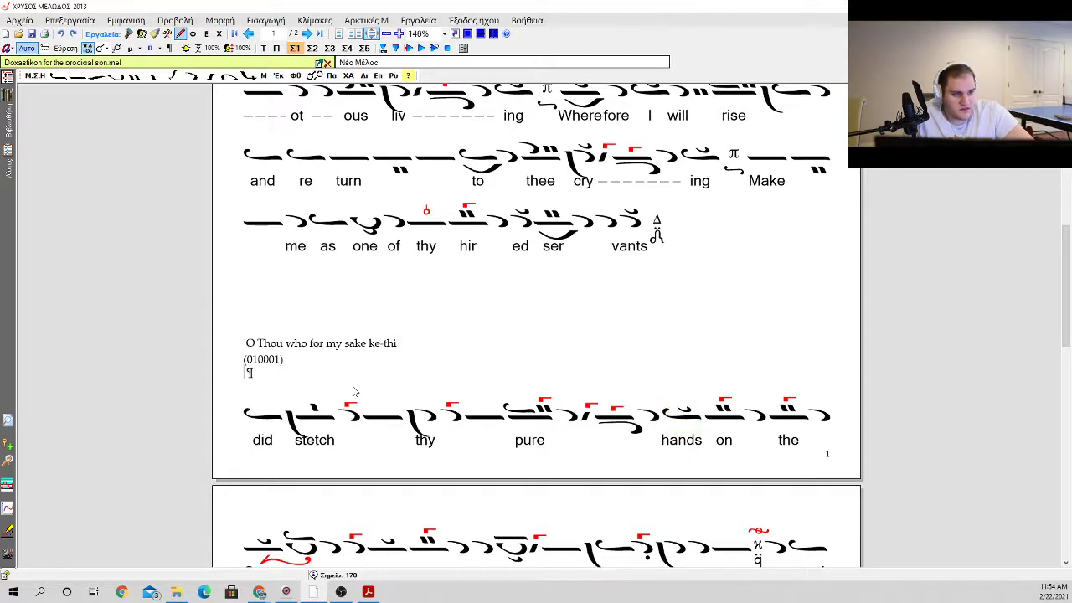
{"action": "key", "text": "Up"}
{"action": "key", "text": "Up"}
{"action": "key", "text": "Up"}
{"action": "key", "text": "Up"}
{"action": "key", "text": "Up"}
{"action": "key", "text": "Up"}
{"action": "key", "text": "Up"}
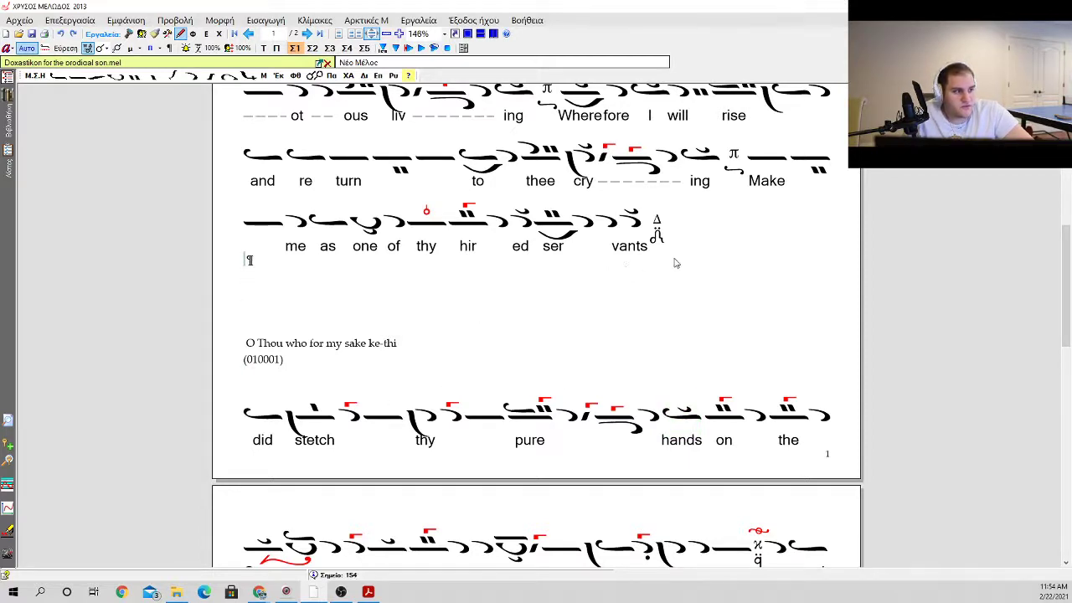
{"action": "left_click", "coordinate": [677, 244]}
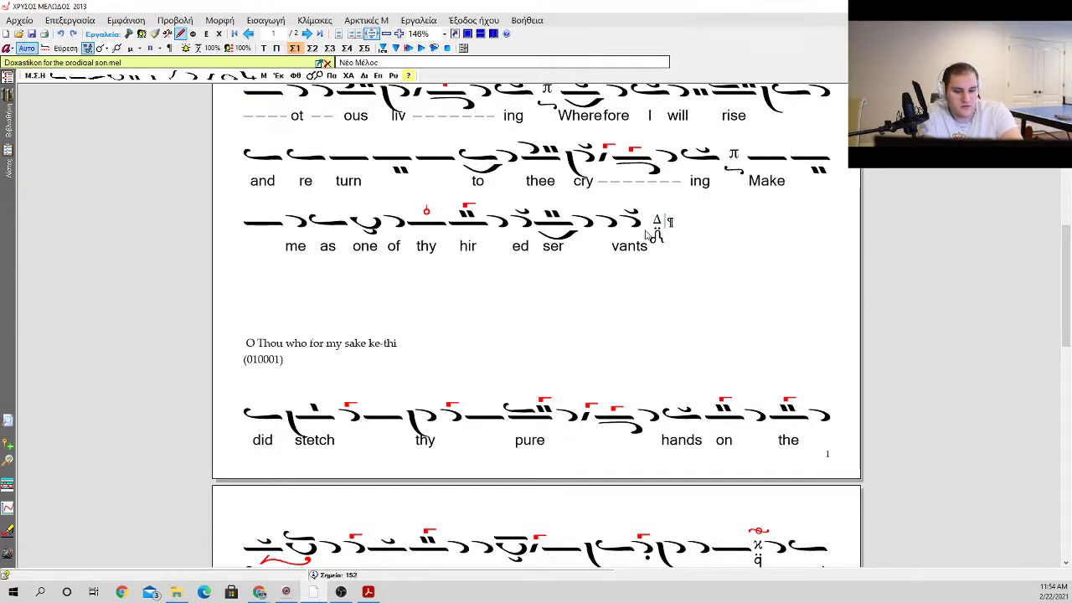
{"action": "key", "text": "shift+Left"}
{"action": "key", "text": "0"}
{"action": "key", "text": "Return"}
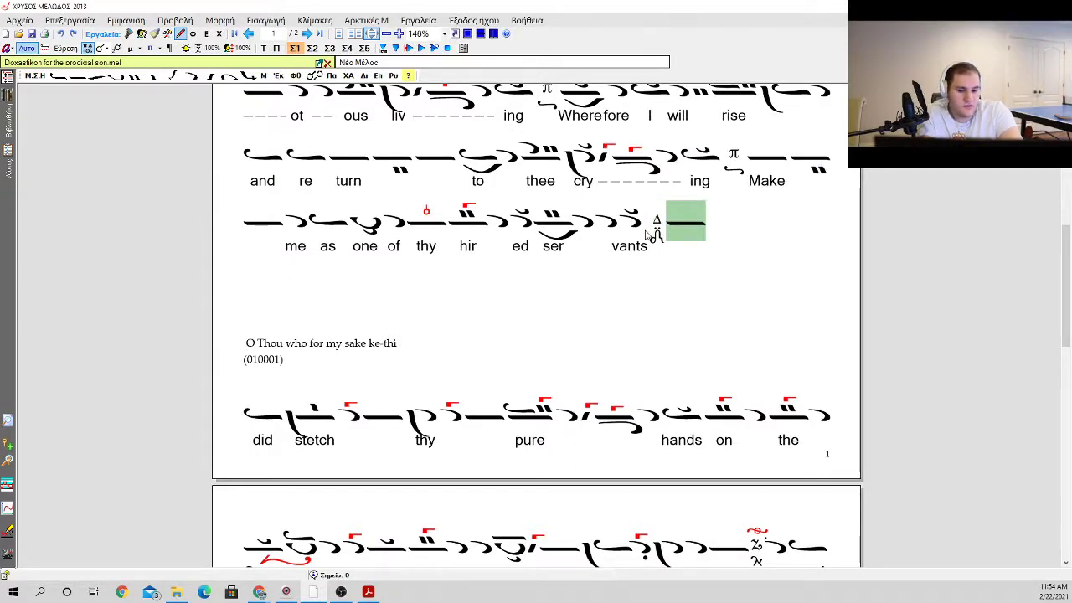
Step: Add a second oligon with a klasma above it
{"action": "key", "text": "0"}
{"action": "key", "text": "Return"}
{"action": "key", "text": "k"}
{"action": "key", "text": "p"}
{"action": "key", "text": "Escape"}
Step: Add an oligon carrying an apostrophos and kentimata above it
{"action": "key", "text": "minus"}
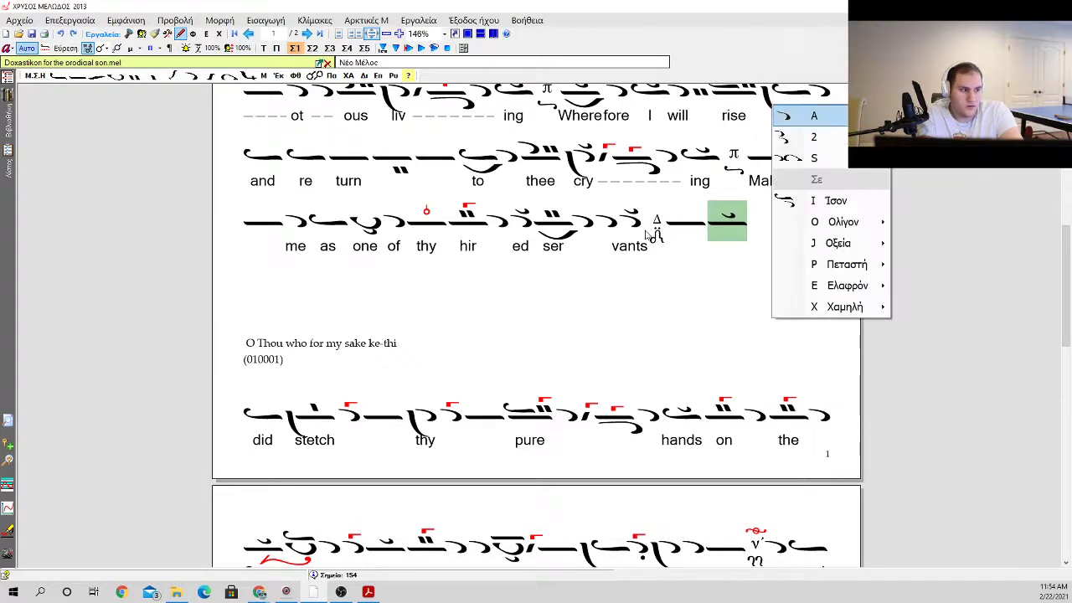
{"action": "key", "text": "o"}
{"action": "key", "text": "Down"}
{"action": "key", "text": "Down"}
{"action": "key", "text": "Return"}
Step: Append three single apostrophoi to the phrase
{"action": "key", "text": "minus"}
{"action": "key", "text": "Return"}
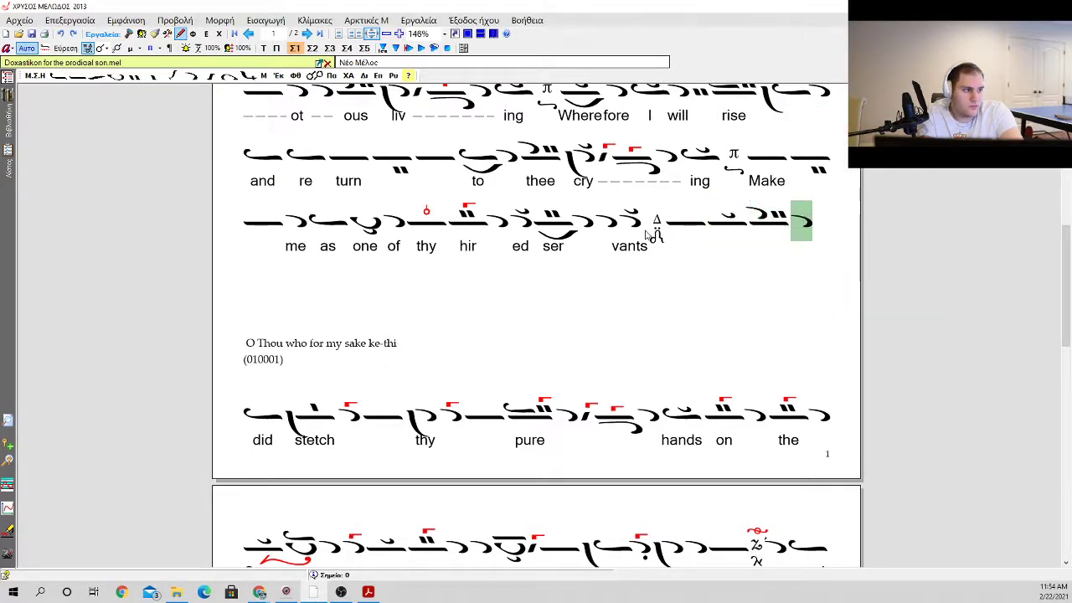
{"action": "key", "text": "minus"}
{"action": "key", "text": "Return"}
{"action": "key", "text": "minus"}
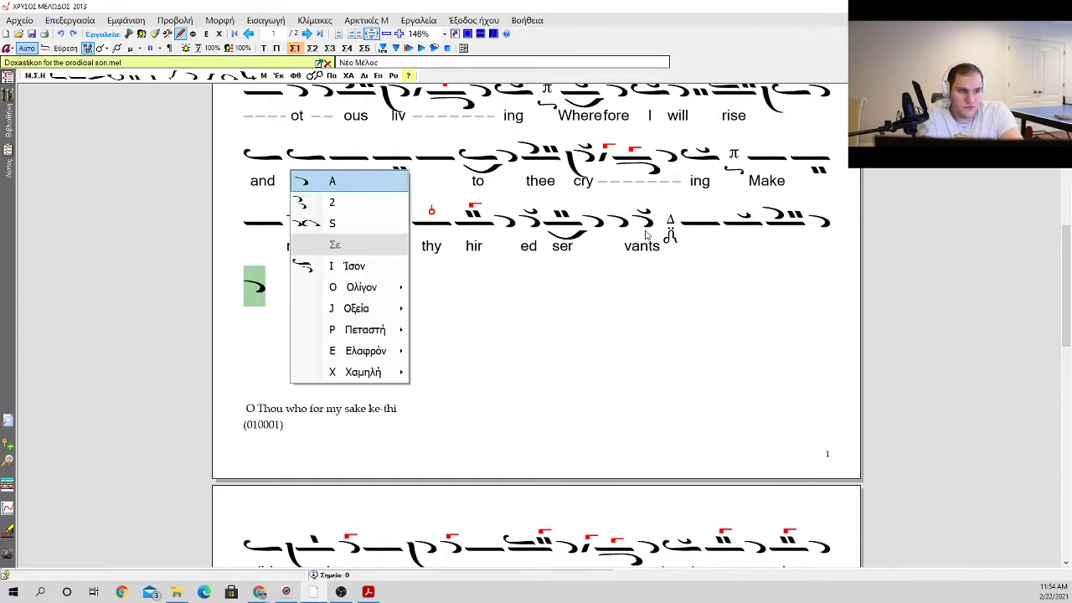
{"action": "key", "text": "Return"}
Step: Add kentimata followed by an oligon that carries an ison and kentimata
{"action": "key", "text": "o"}
{"action": "key", "text": "Return"}
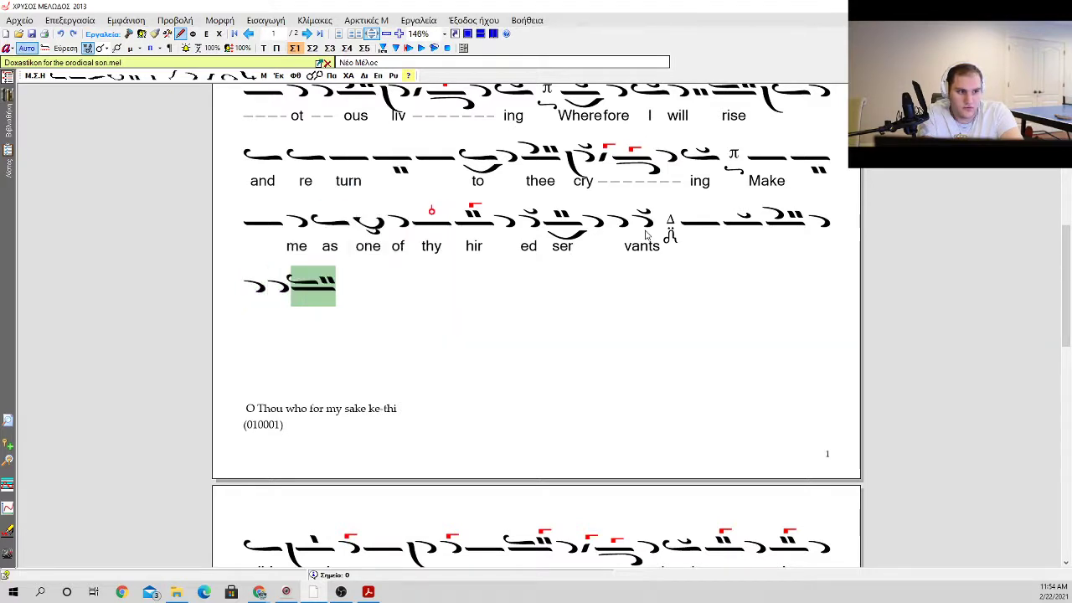
{"action": "key", "text": "1"}
{"action": "key", "text": "k"}
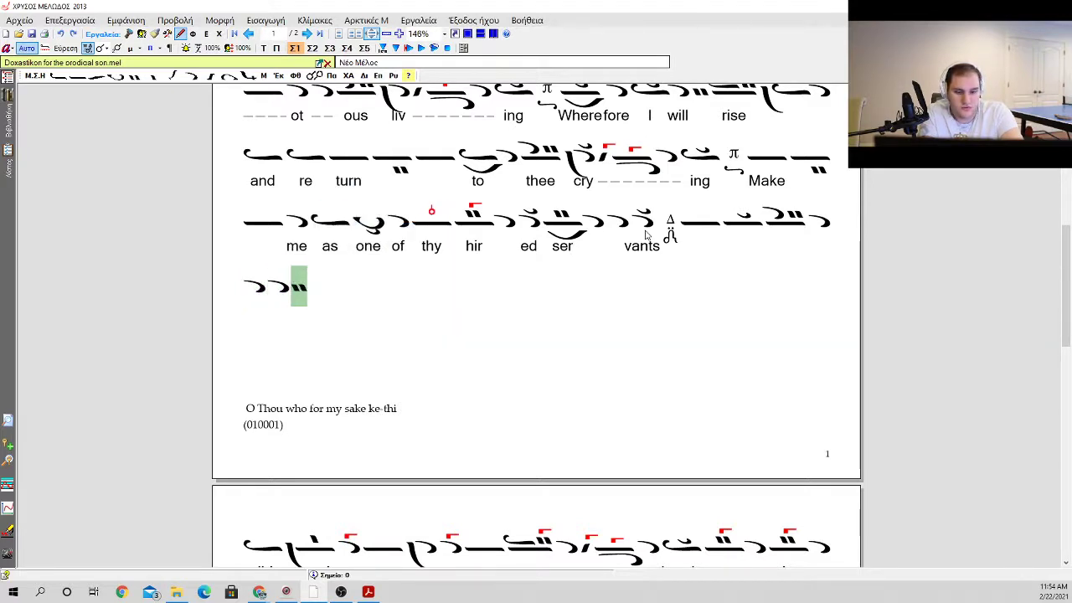
{"action": "key", "text": "i"}
{"action": "key", "text": "Down"}
{"action": "key", "text": "Down"}
{"action": "key", "text": "Down"}
{"action": "key", "text": "Right"}
{"action": "key", "text": "Down"}
{"action": "key", "text": "Return"}
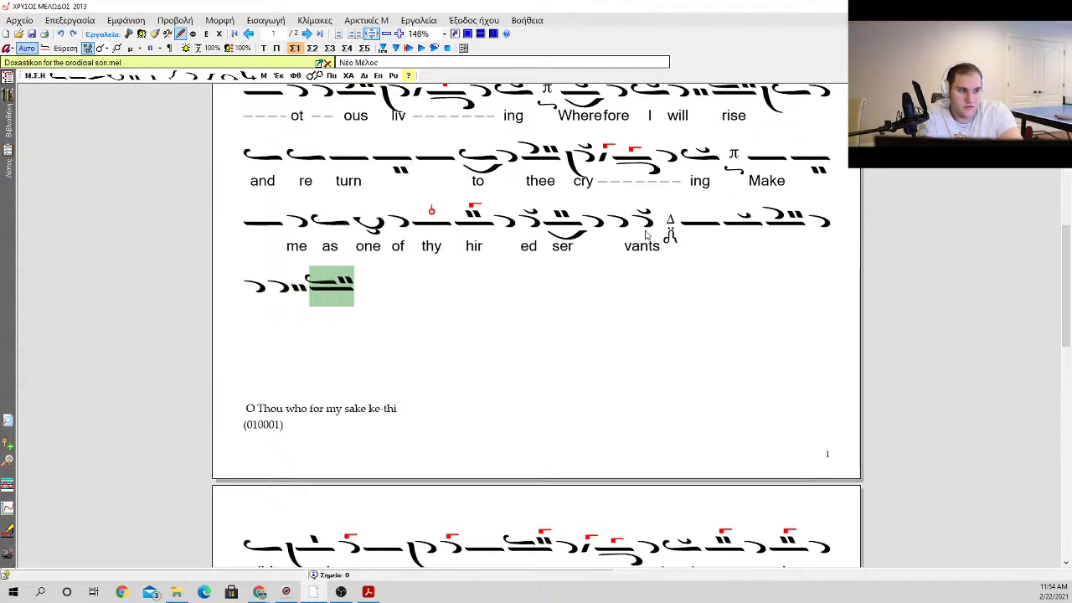
Step: Put a gorgon with a single dot on the oligon that carries the ison and kentimata
{"action": "key", "text": "g"}
{"action": "key", "text": "1"}
{"action": "key", "text": "1"}
{"action": "key", "text": "period"}
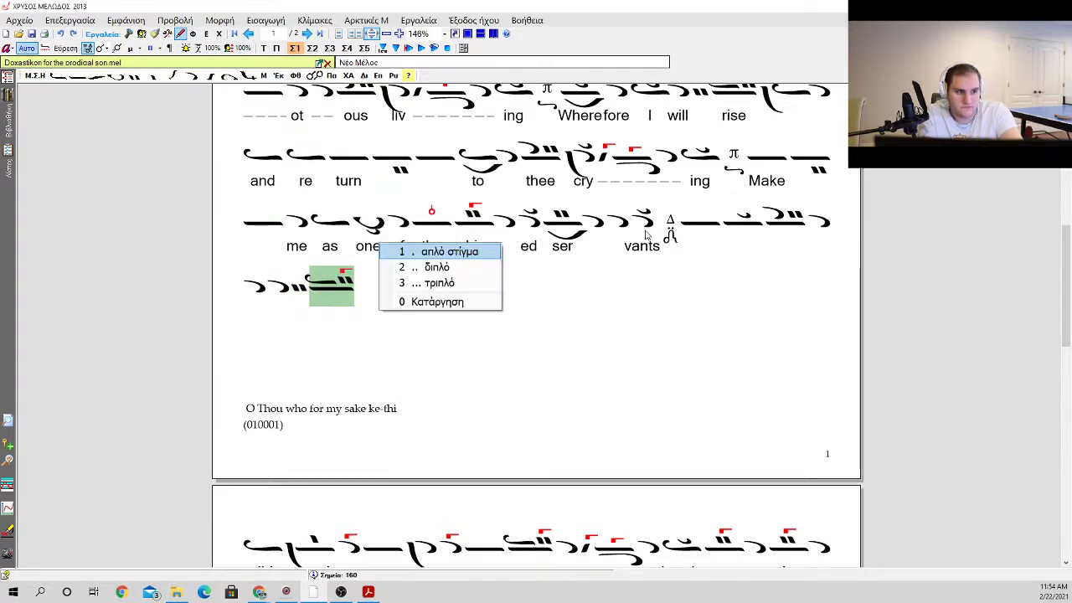
{"action": "key", "text": "1"}
Step: Add an ison with a vareia before it, followed by an apostrophos with a gorgon
{"action": "key", "text": "i"}
{"action": "key", "text": "b"}
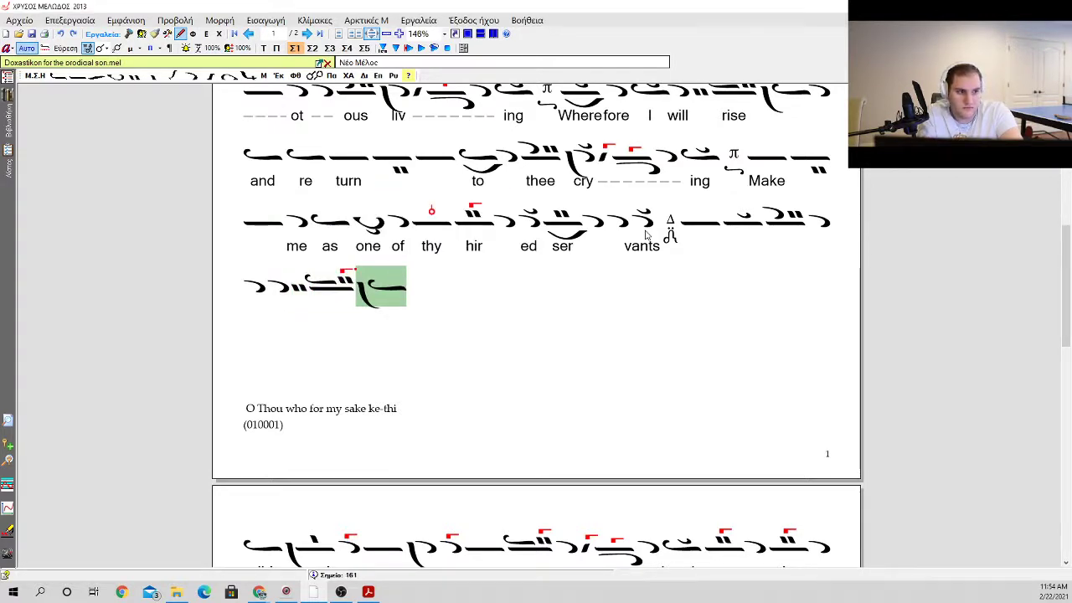
{"action": "key", "text": "a"}
{"action": "key", "text": "a"}
{"action": "key", "text": "g"}
{"action": "key", "text": "1"}
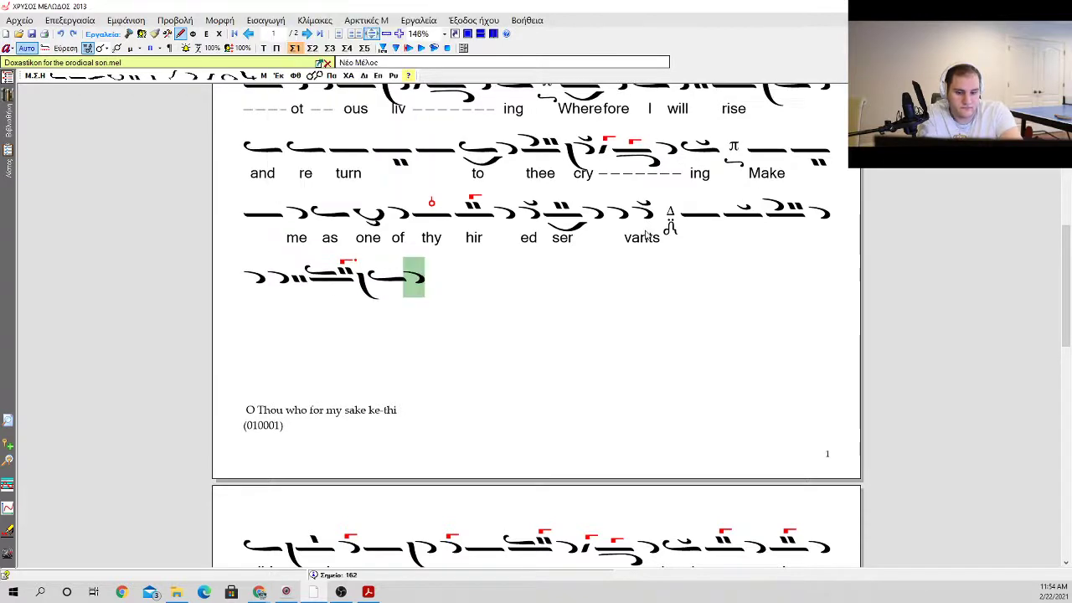
Step: Add an ison at the end of the phrase and try to place an upper klasma on it
{"action": "key", "text": "i"}
{"action": "key", "text": "1"}
{"action": "key", "text": "k"}
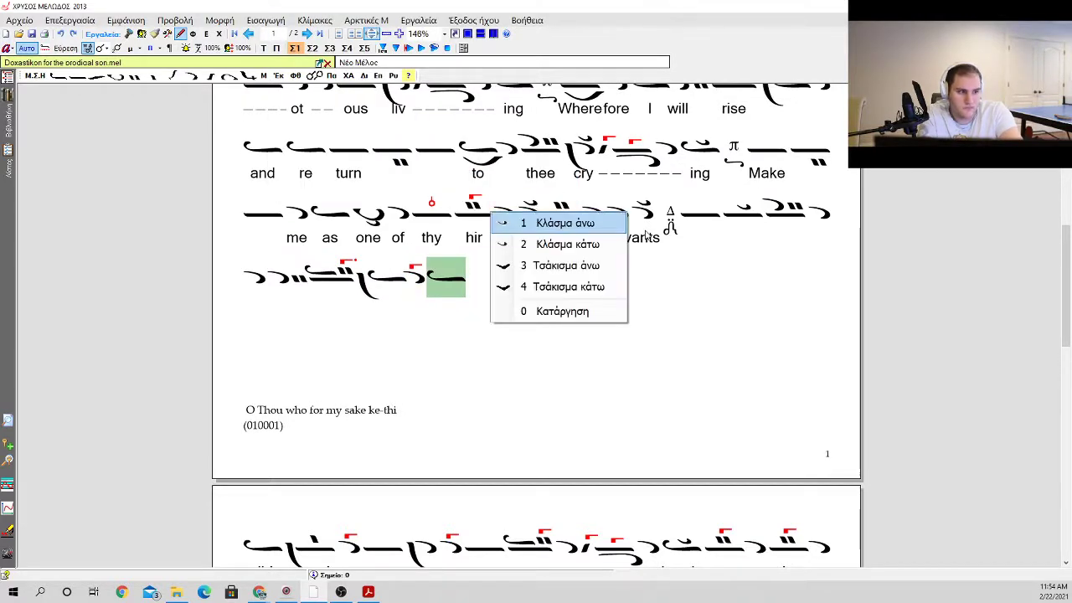
{"action": "key", "text": "1"}
{"action": "key", "text": "Up"}
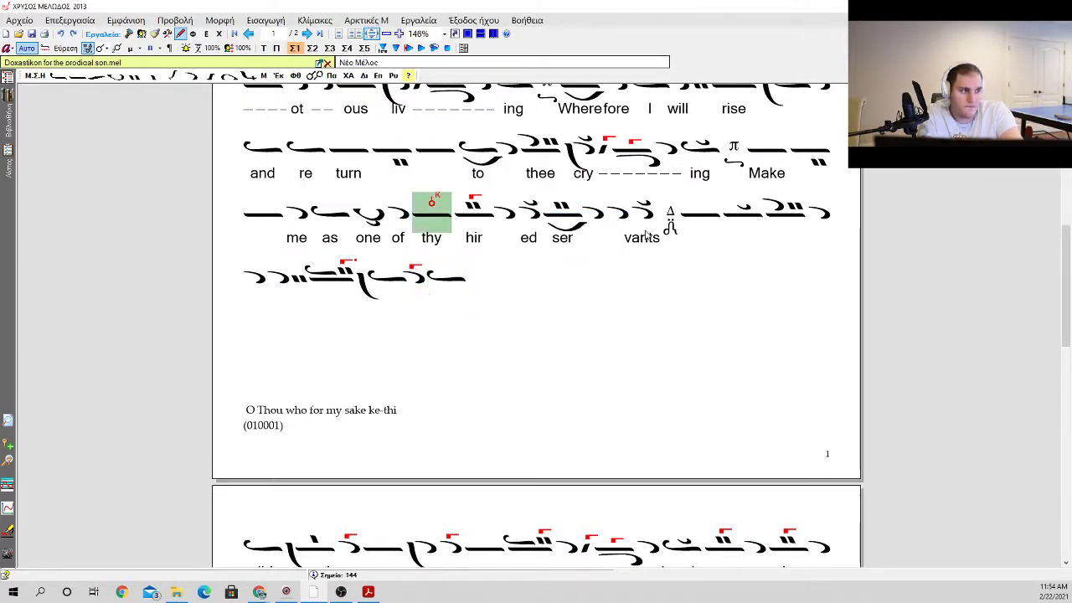
{"action": "key", "text": "Left"}
{"action": "key", "text": "Left"}
{"action": "key", "text": "Left"}
{"action": "key", "text": "Left"}
{"action": "key", "text": "Left"}
{"action": "key", "text": "Left"}
{"action": "key", "text": "Left"}
{"action": "key", "text": "Down"}
{"action": "key", "text": "Right"}
{"action": "key", "text": "Right"}
{"action": "key", "text": "Right"}
{"action": "key", "text": "Right"}
{"action": "key", "text": "Right"}
{"action": "key", "text": "Down"}
{"action": "key", "text": "Right"}
{"action": "key", "text": "Right"}
{"action": "key", "text": "Right"}
{"action": "key", "text": "Left"}
{"action": "key", "text": "Left"}
{"action": "key", "text": "Left"}
{"action": "key", "text": "Left"}
{"action": "key", "text": "Left"}
{"action": "key", "text": "Left"}
{"action": "key", "text": "Left"}
{"action": "key", "text": "Left"}
{"action": "key", "text": "Left"}
{"action": "key", "text": "Left"}
{"action": "key", "text": "Left"}
{"action": "key", "text": "Left"}
{"action": "key", "text": "Left"}
{"action": "key", "text": "Left"}
{"action": "key", "text": "Left"}
{"action": "key", "text": "Left"}
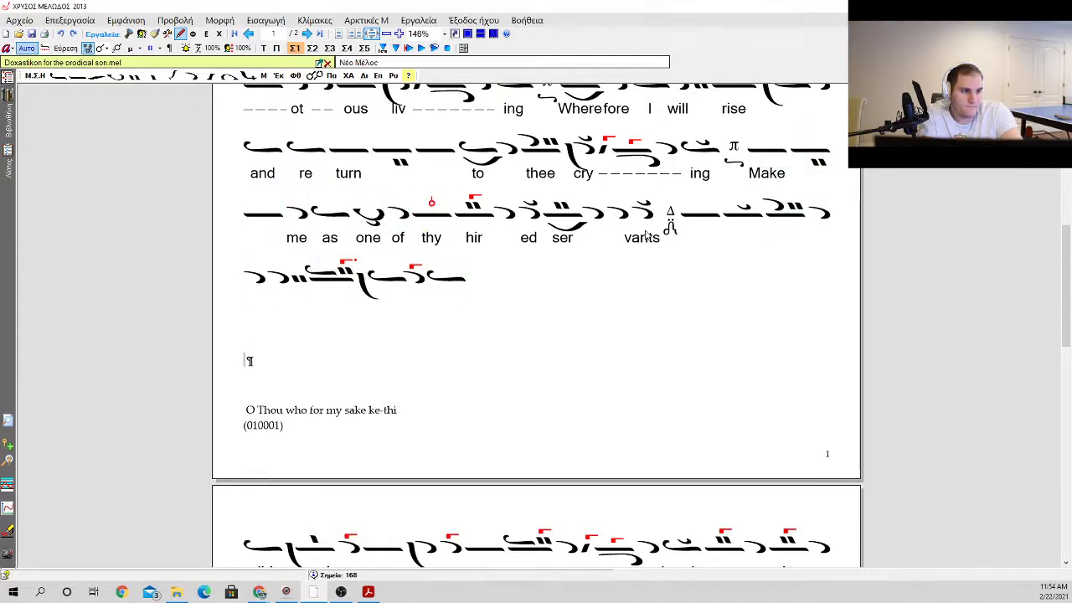
{"action": "key", "text": "Left"}
{"action": "key", "text": "Return"}
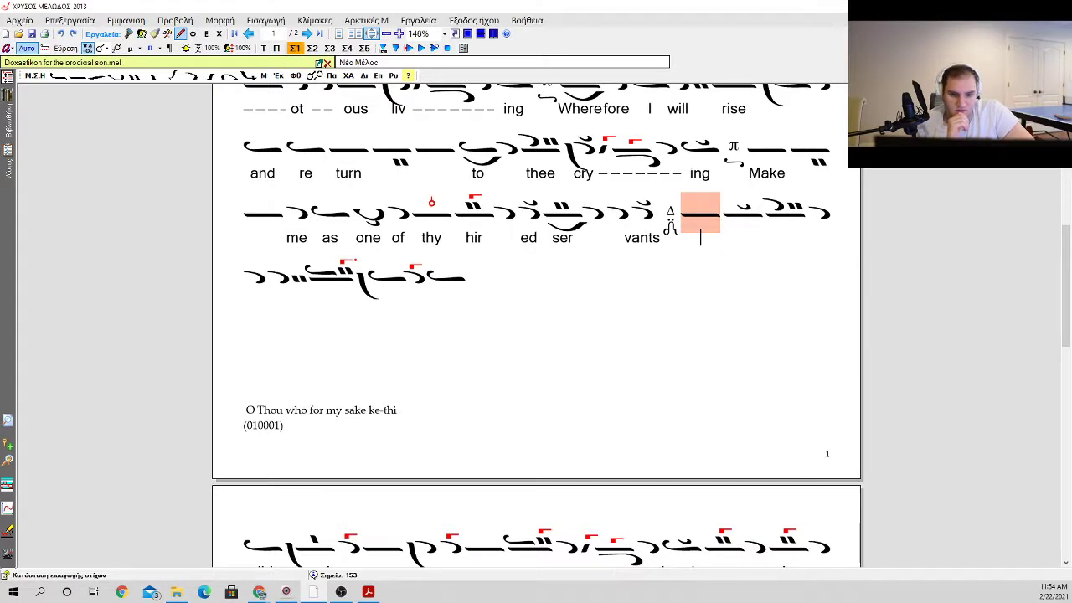
{"action": "key", "text": "alt+Tab"}
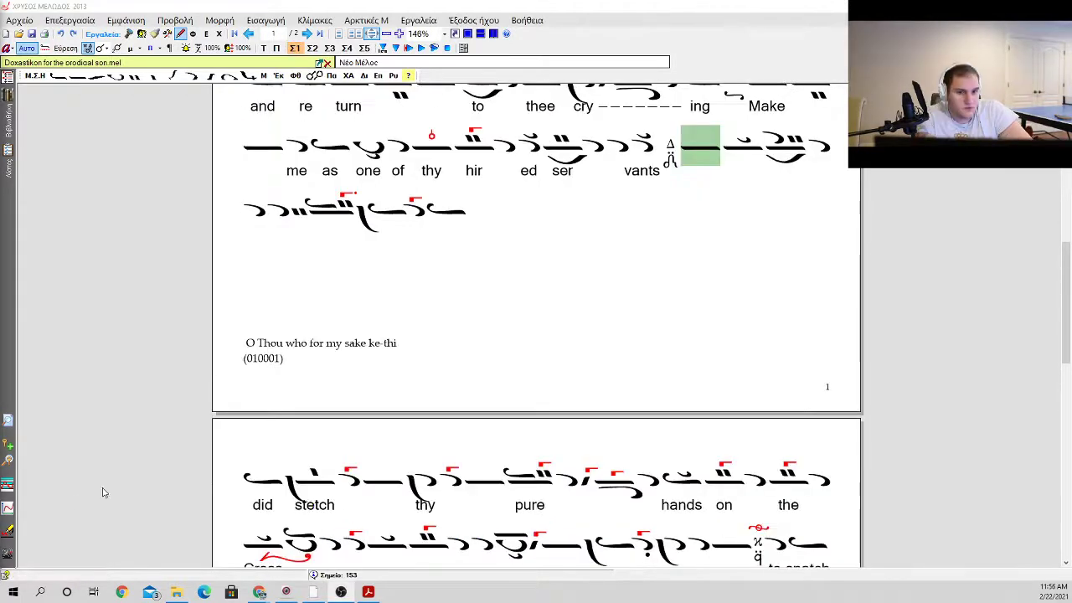
Step: Enter the lyrics "O thou who for my sake" beneath the new neumes, starting at the oligon after the Δ martyria
{"action": "left_click", "coordinate": [712, 163]}
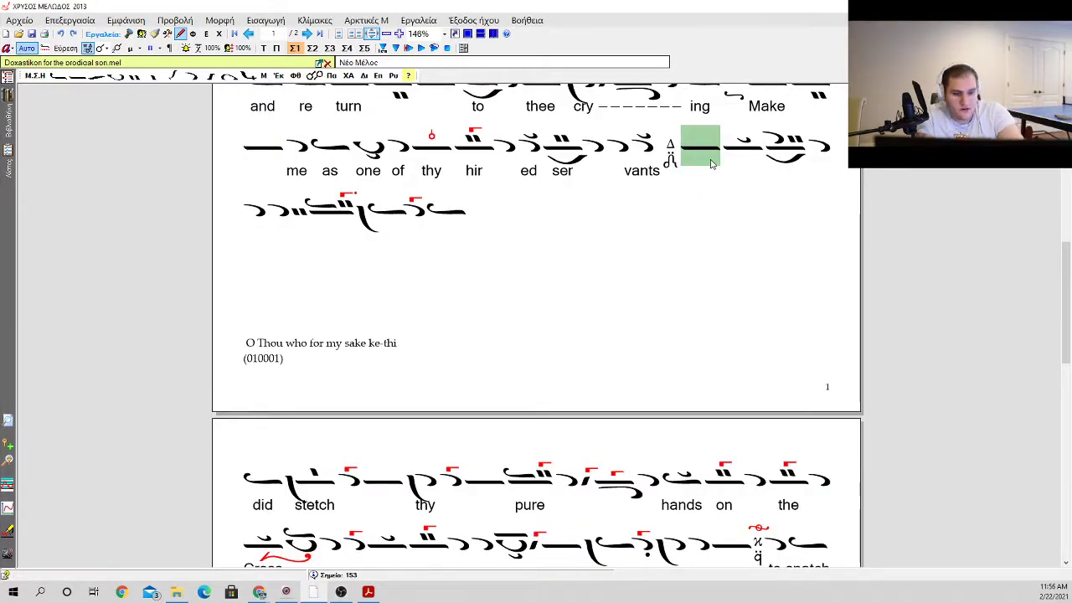
{"action": "key", "text": "Return"}
{"action": "type", "text": "O thou"}
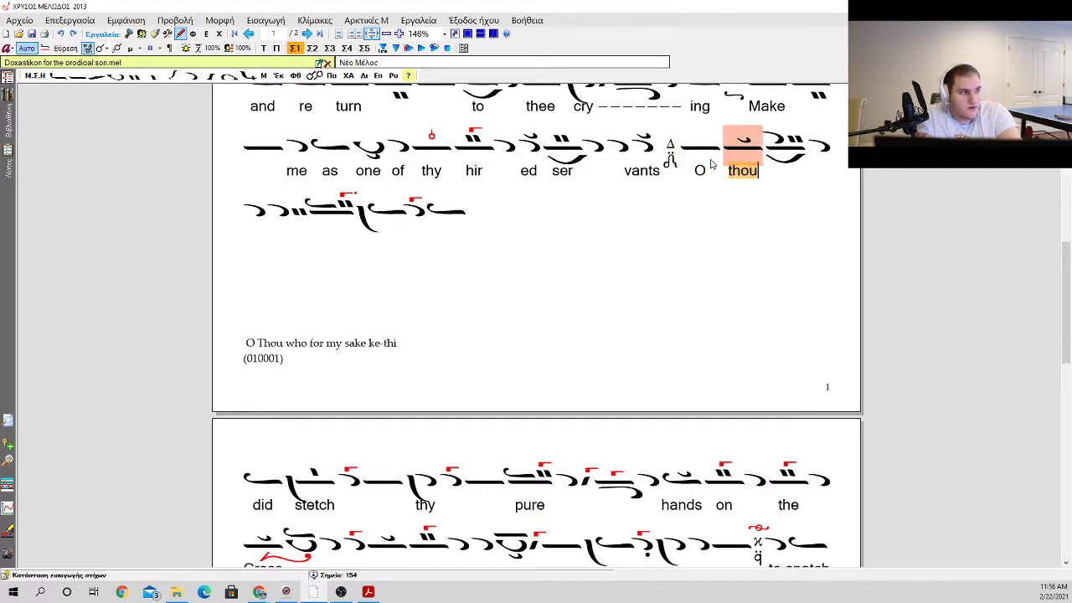
{"action": "type", "text": " who"}
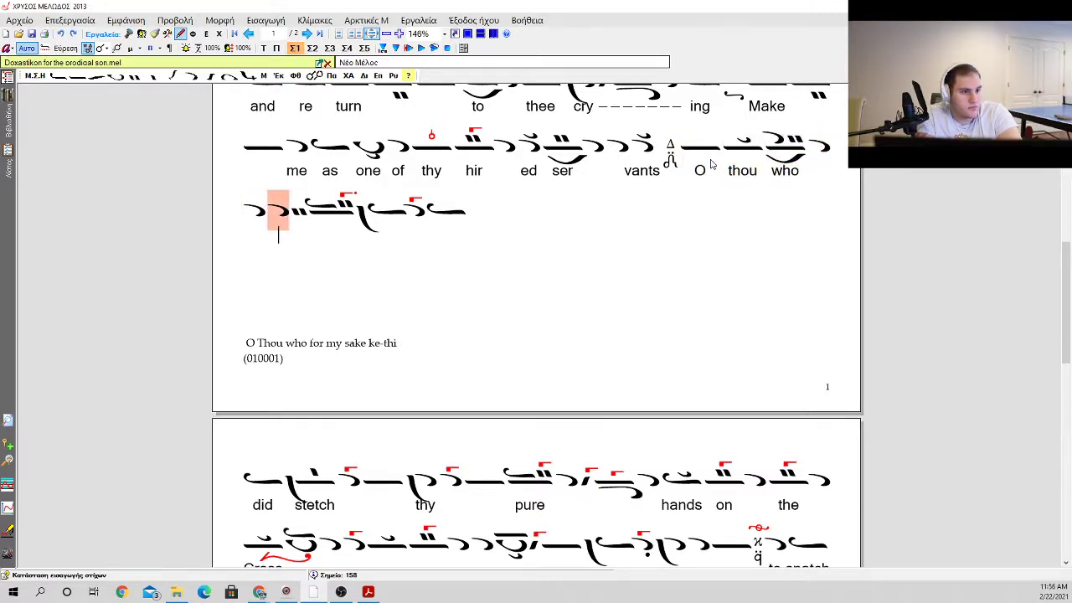
{"action": "type", "text": "  for  my  mask"}
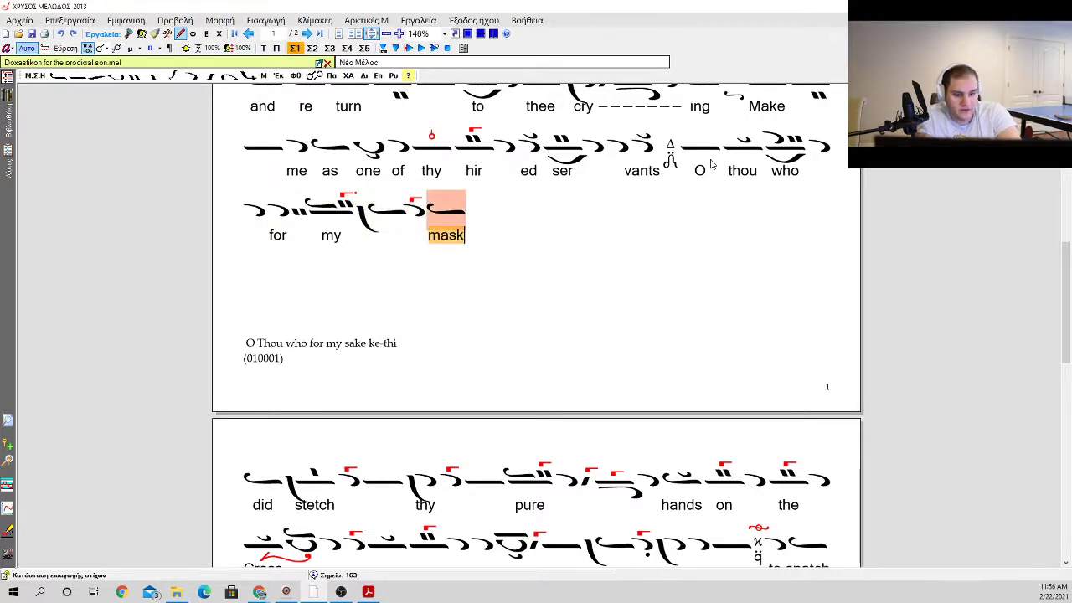
{"action": "key", "text": "BackSpace"}
{"action": "key", "text": "BackSpace"}
{"action": "key", "text": "BackSpace"}
{"action": "key", "text": "BackSpace"}
{"action": "type", "text": "sake"}
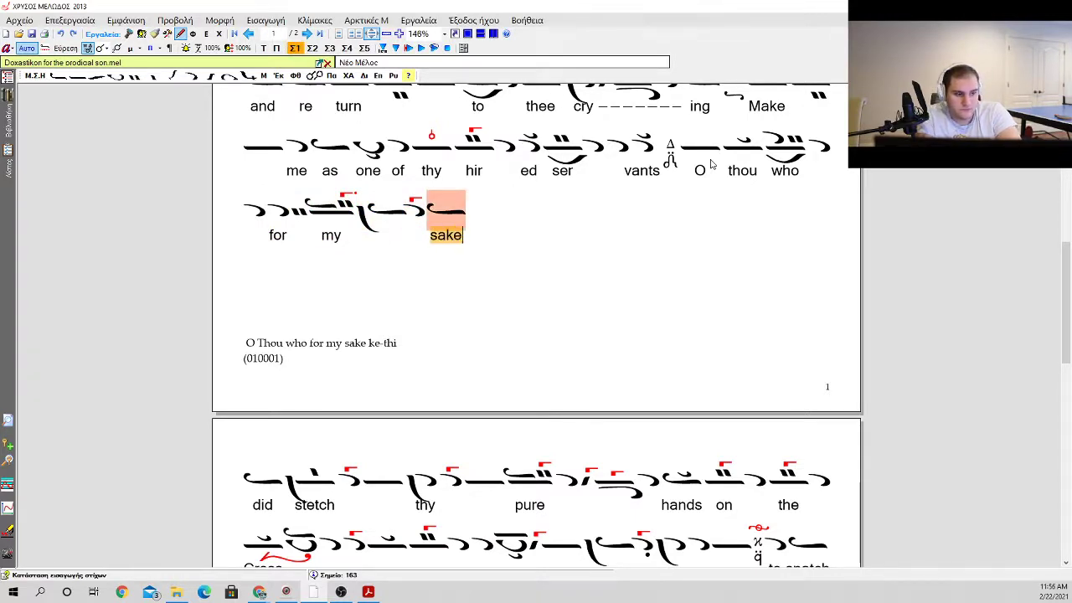
{"action": "key", "text": "Escape"}
Step: Delete the placeholder text "O Thou who for my sake ke-thi (010001)" and join the phrase to the "did stetch" line
{"action": "key", "text": "Right"}
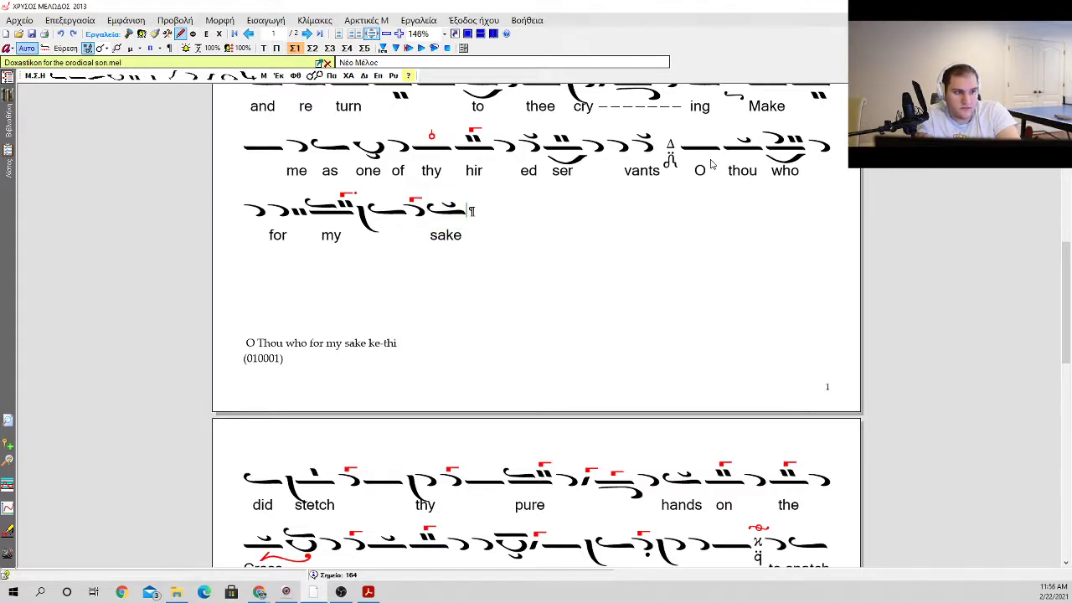
{"action": "key", "text": "Delete"}
{"action": "key", "text": "Delete"}
{"action": "key", "text": "Delete"}
{"action": "key", "text": "Delete"}
{"action": "key", "text": "Delete"}
{"action": "key", "text": "Delete"}
{"action": "key", "text": "Delete"}
{"action": "key", "text": "Delete"}
{"action": "key", "text": "Delete"}
{"action": "key", "text": "Delete"}
{"action": "key", "text": "Delete"}
{"action": "key", "text": "Delete"}
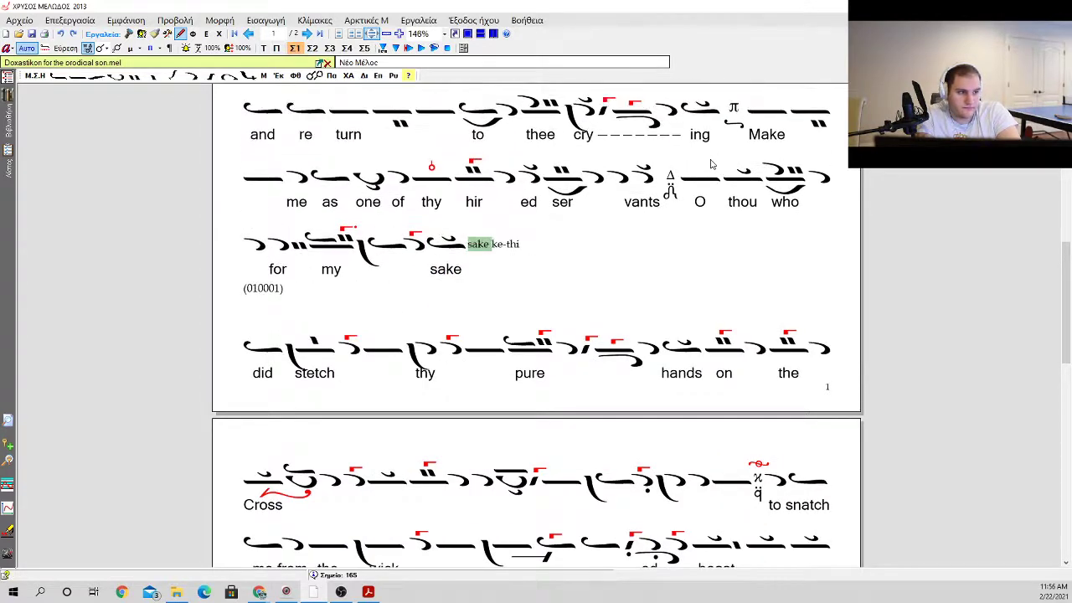
{"action": "key", "text": "Delete"}
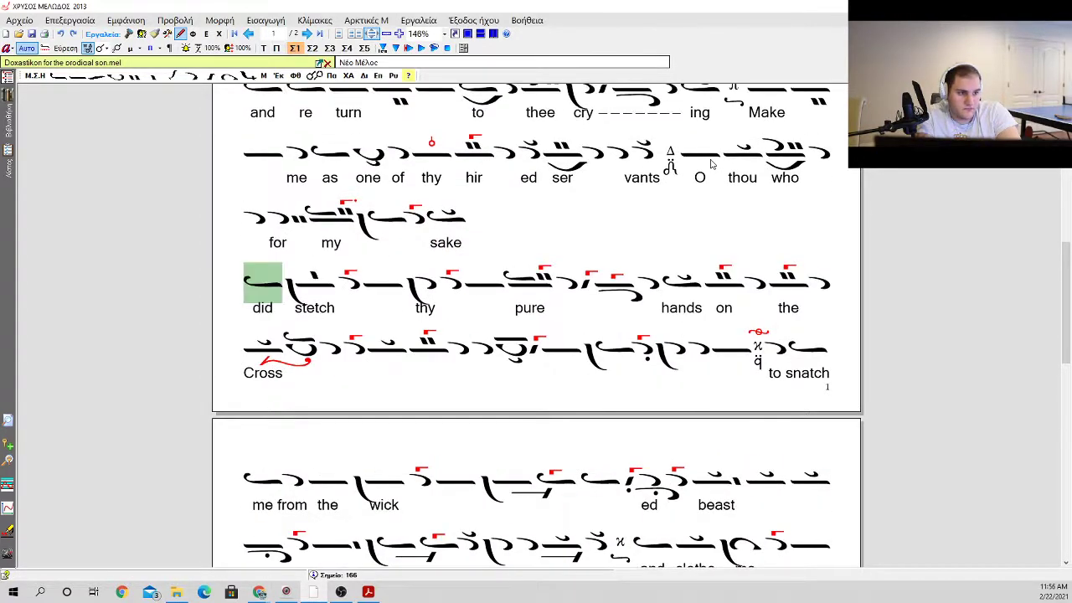
{"action": "key", "text": "Left"}
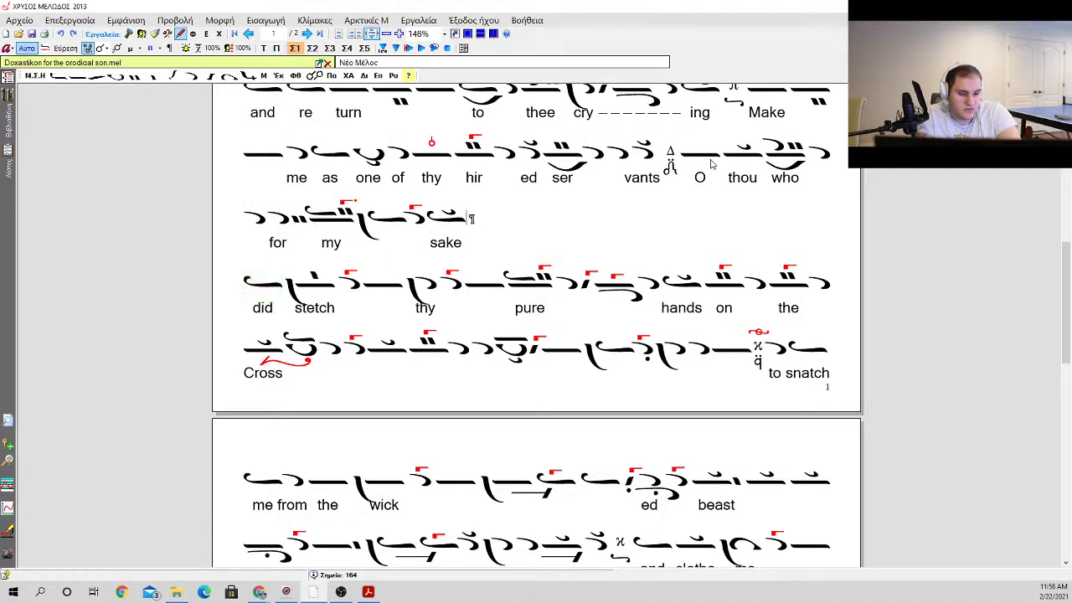
{"action": "key", "text": "Delete"}
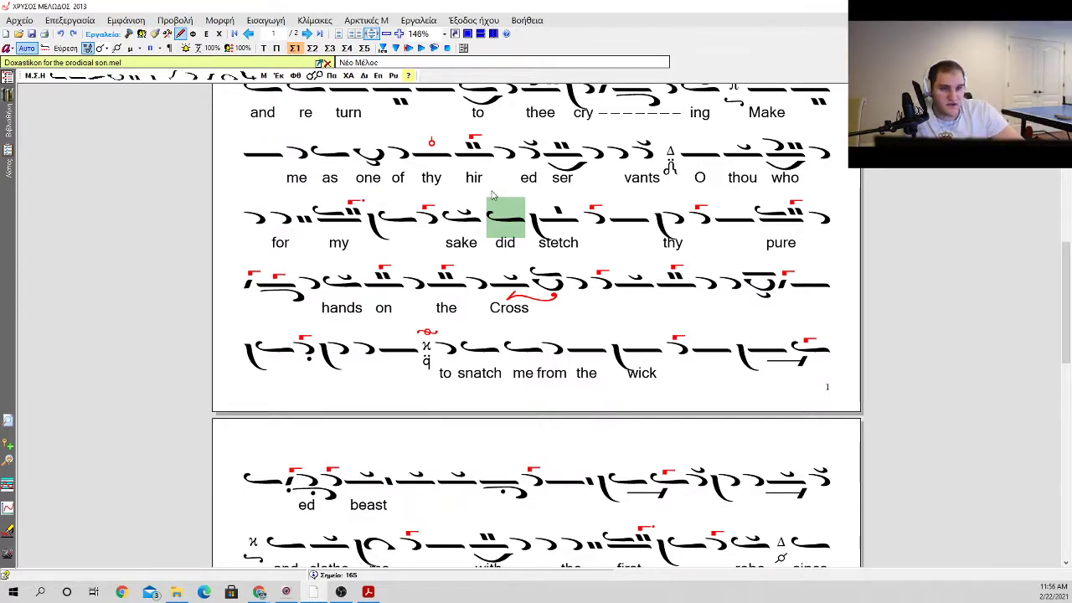
Step: Review the joined score from the new "sake" phrase through the final line and back to the mode heading
{"action": "left_click", "coordinate": [450, 217]}
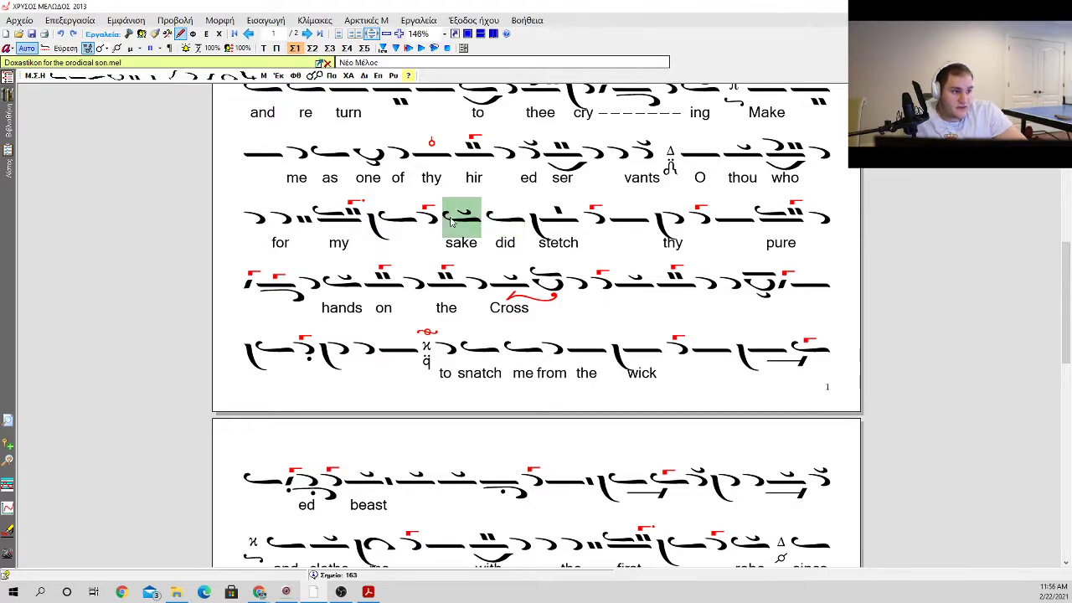
{"action": "scroll", "coordinate": [435, 243], "scroll_direction": "up", "scroll_amount": 3}
{"action": "scroll", "coordinate": [372, 332], "scroll_direction": "down", "scroll_amount": 5}
{"action": "scroll", "coordinate": [372, 331], "scroll_direction": "down", "scroll_amount": 1}
{"action": "scroll", "coordinate": [336, 316], "scroll_direction": "up", "scroll_amount": 4}
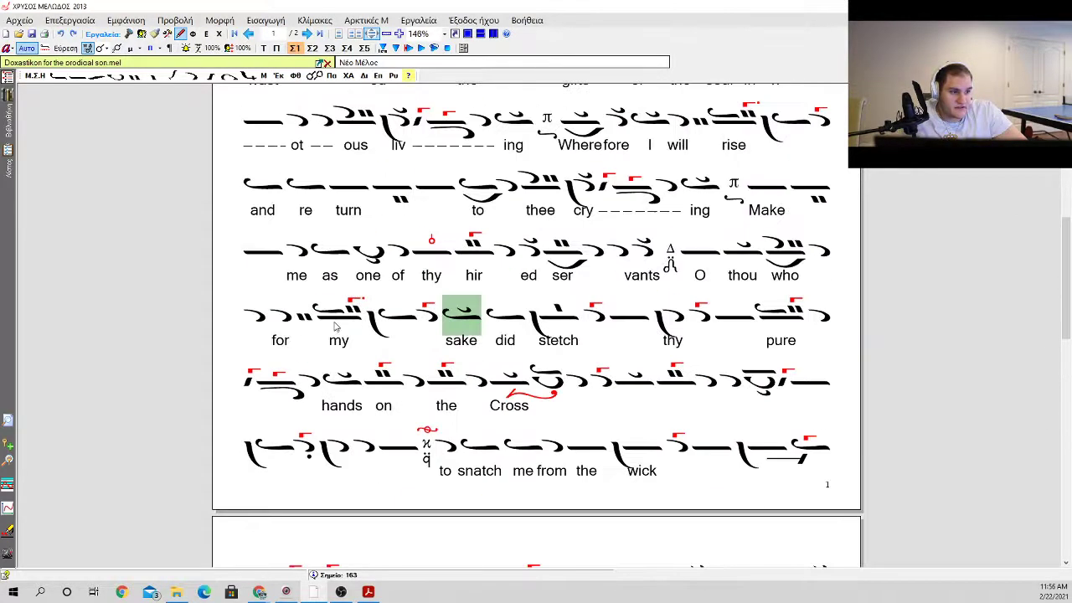
{"action": "scroll", "coordinate": [335, 325], "scroll_direction": "down", "scroll_amount": 4}
{"action": "scroll", "coordinate": [335, 324], "scroll_direction": "up", "scroll_amount": 1}
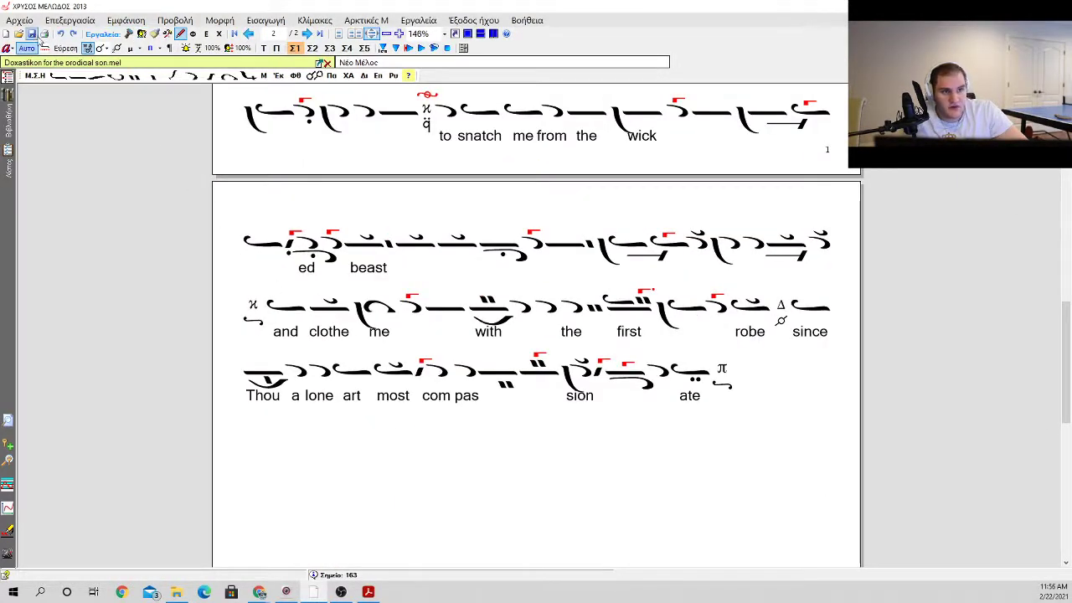
{"action": "scroll", "coordinate": [501, 293], "scroll_direction": "up", "scroll_amount": 8}
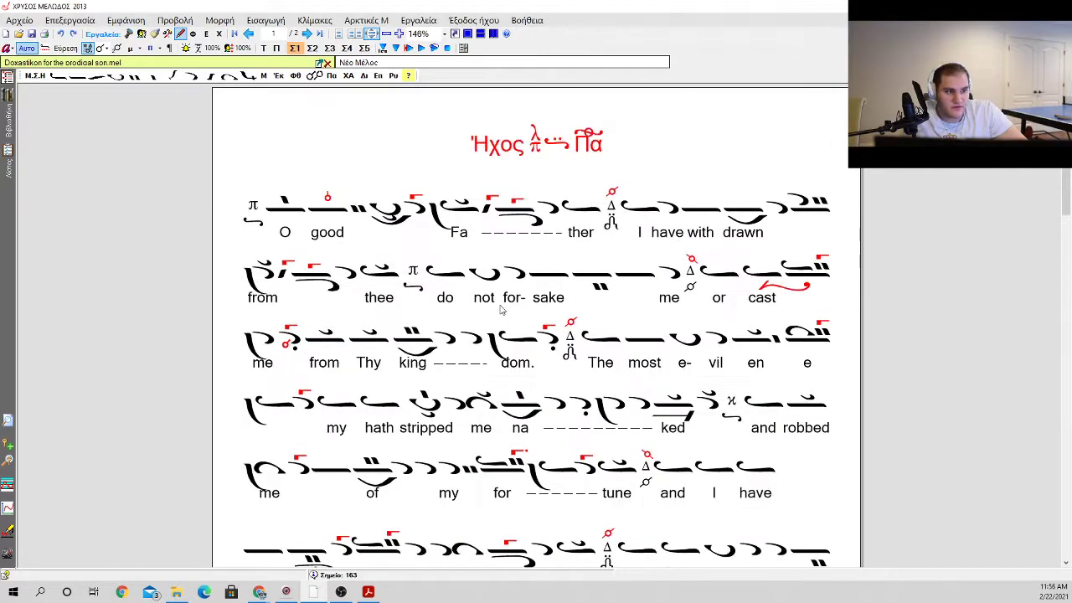
{"action": "left_click", "coordinate": [300, 163]}
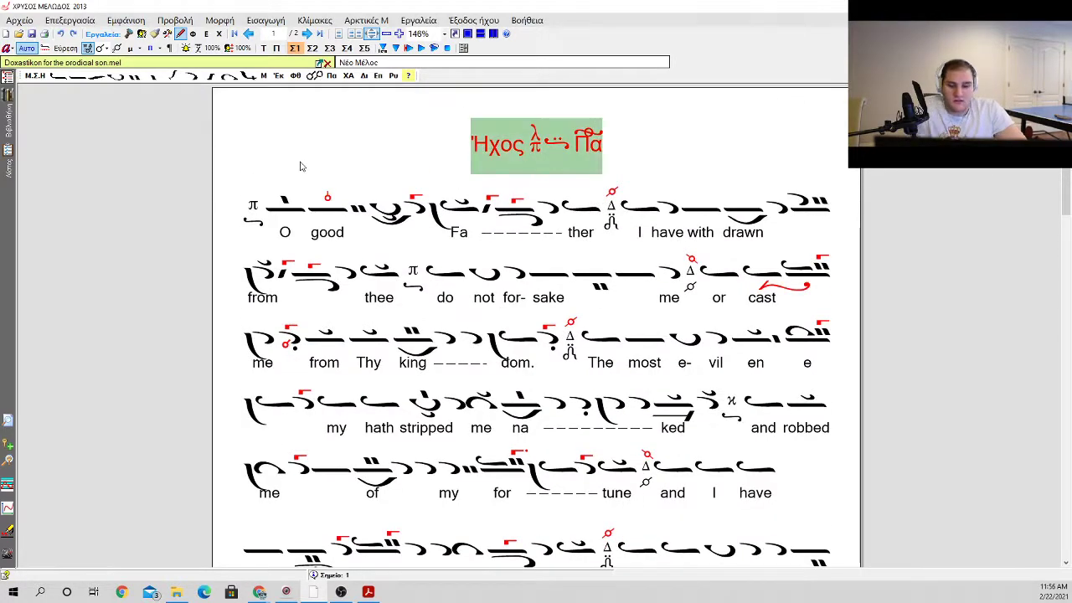
Step: Arrange the score side by side with the Google Docs lyrics document and zoom the score to 107%
{"action": "key", "text": "super+Left"}
{"action": "left_click", "coordinate": [628, 382]}
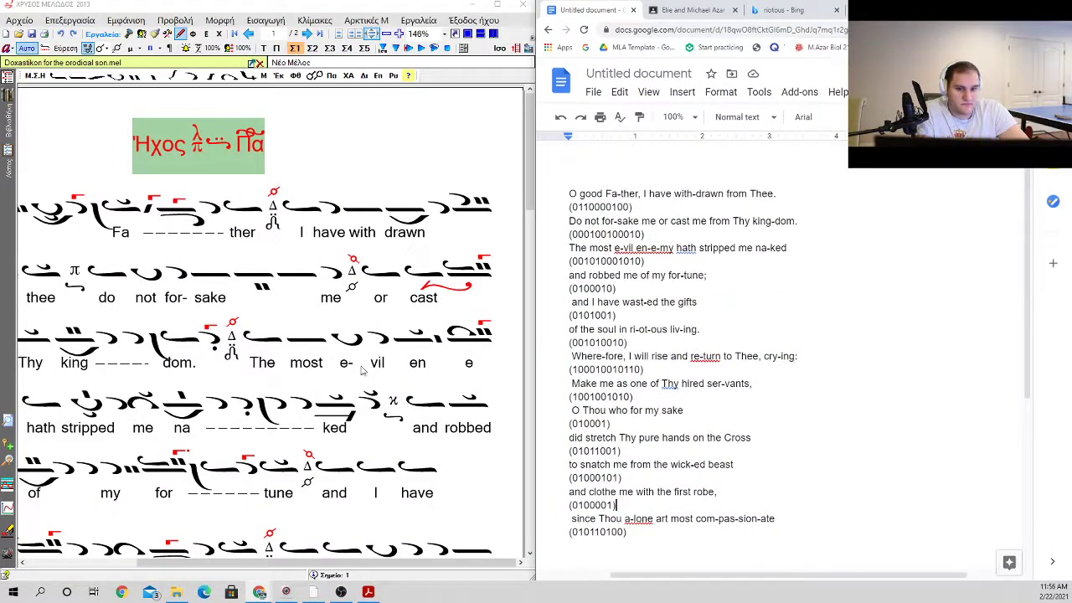
{"action": "scroll", "coordinate": [410, 293], "scroll_direction": "down", "scroll_amount": 4}
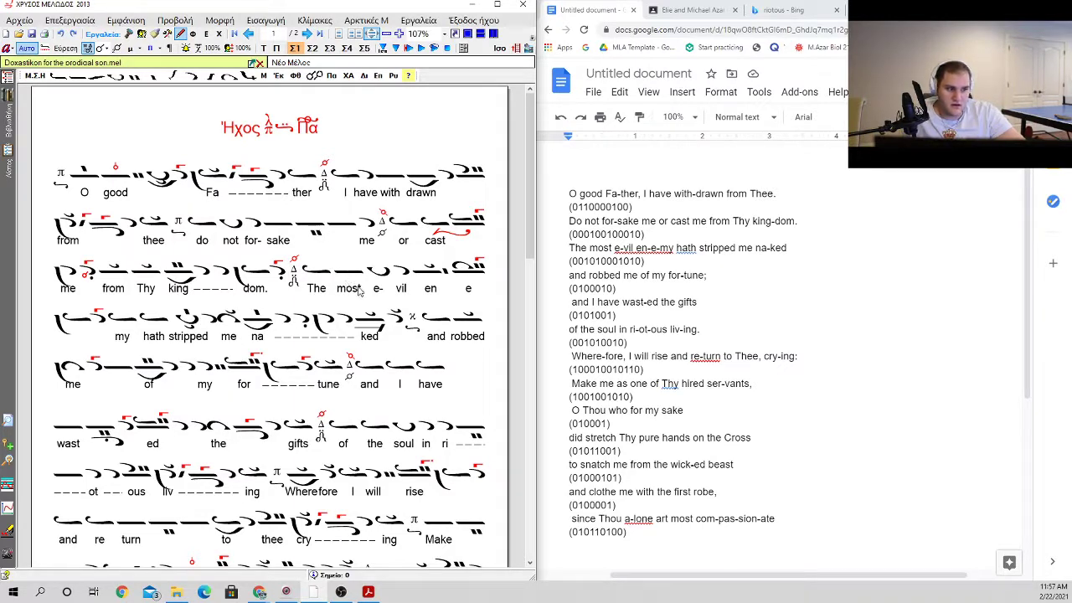
Step: Try replacing the neume over "one" in the "me as one of thy" line with an oligon carrying kentemata
{"action": "scroll", "coordinate": [385, 303], "scroll_direction": "down", "scroll_amount": 1}
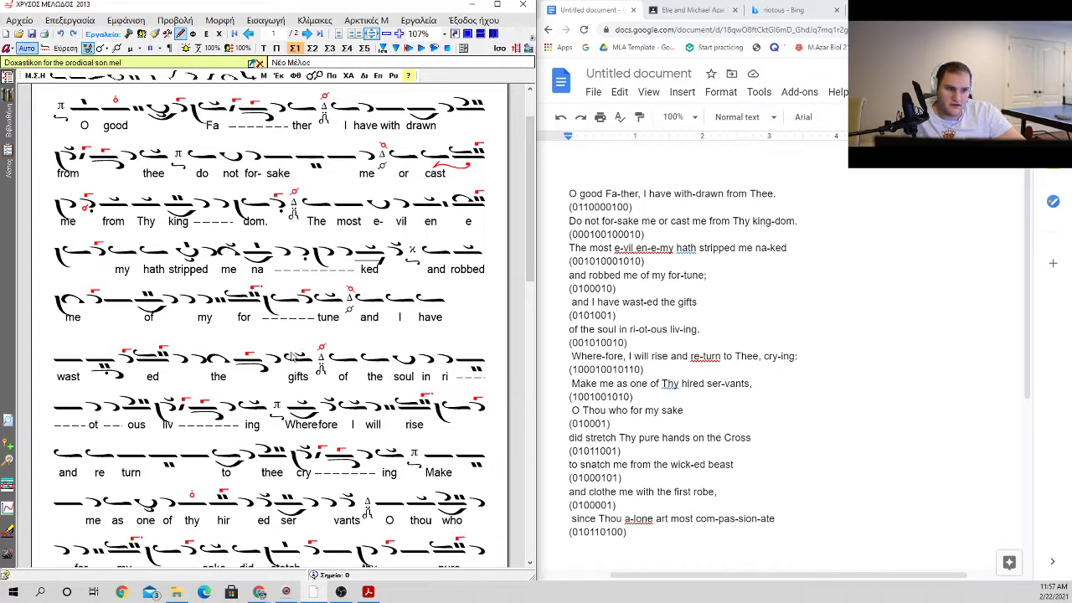
{"action": "scroll", "coordinate": [345, 332], "scroll_direction": "down", "scroll_amount": 1}
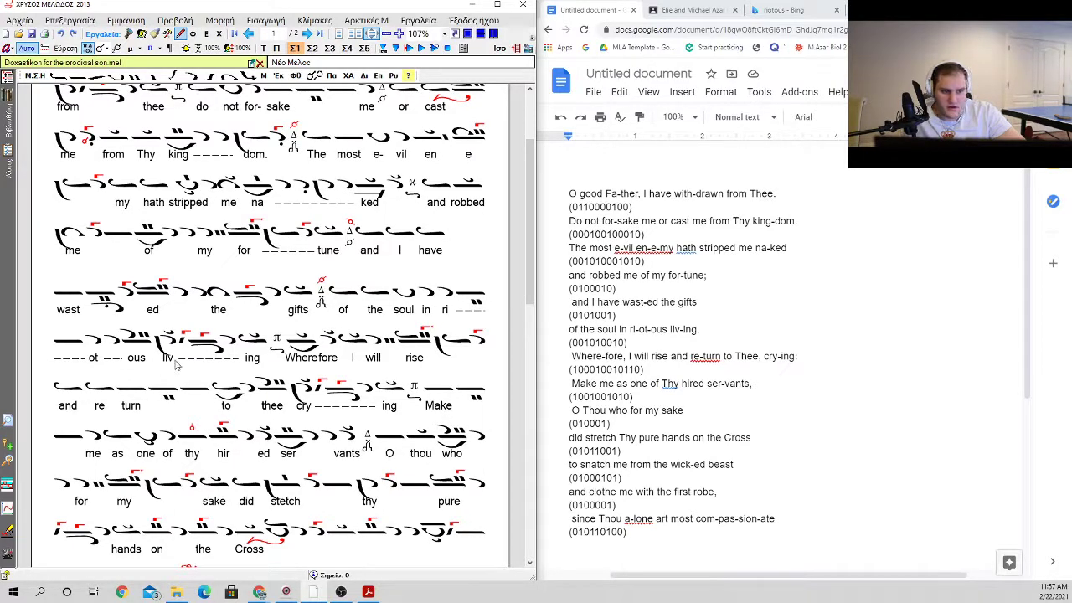
{"action": "scroll", "coordinate": [274, 350], "scroll_direction": "down", "scroll_amount": 1}
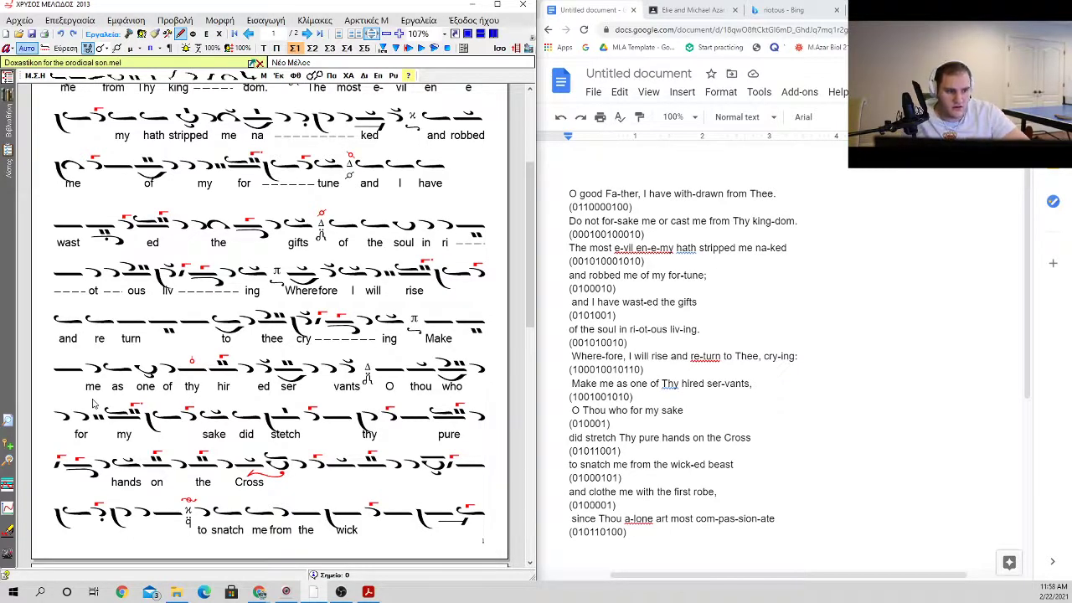
{"action": "left_click", "coordinate": [146, 370]}
{"action": "right_click", "coordinate": [146, 371]}
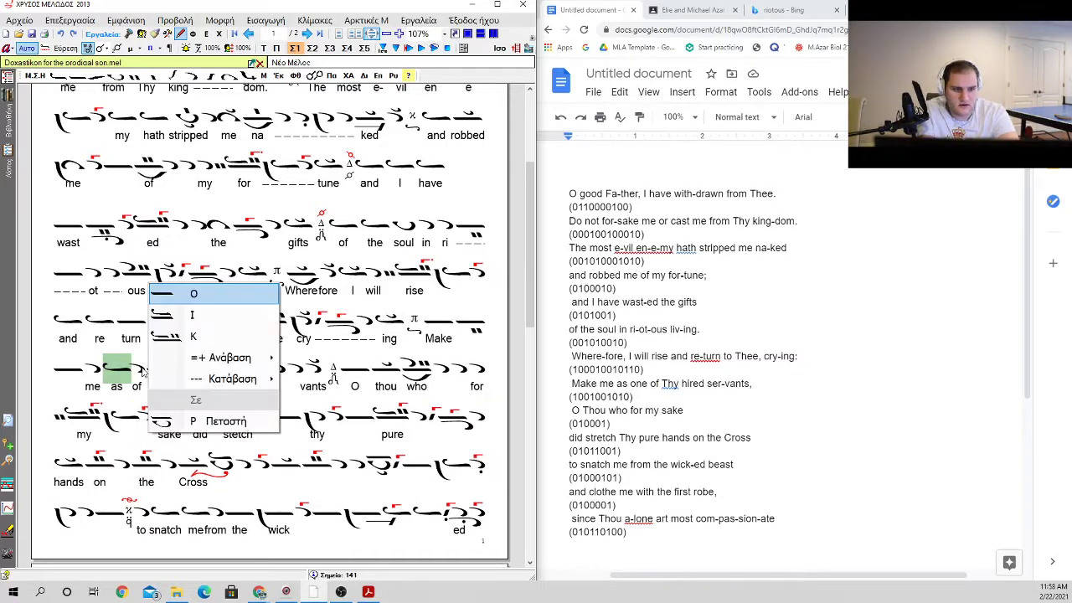
{"action": "key", "text": "Down"}
{"action": "key", "text": "Down"}
{"action": "key", "text": "Down"}
{"action": "key", "text": "Up"}
{"action": "key", "text": "Right"}
{"action": "key", "text": "Return"}
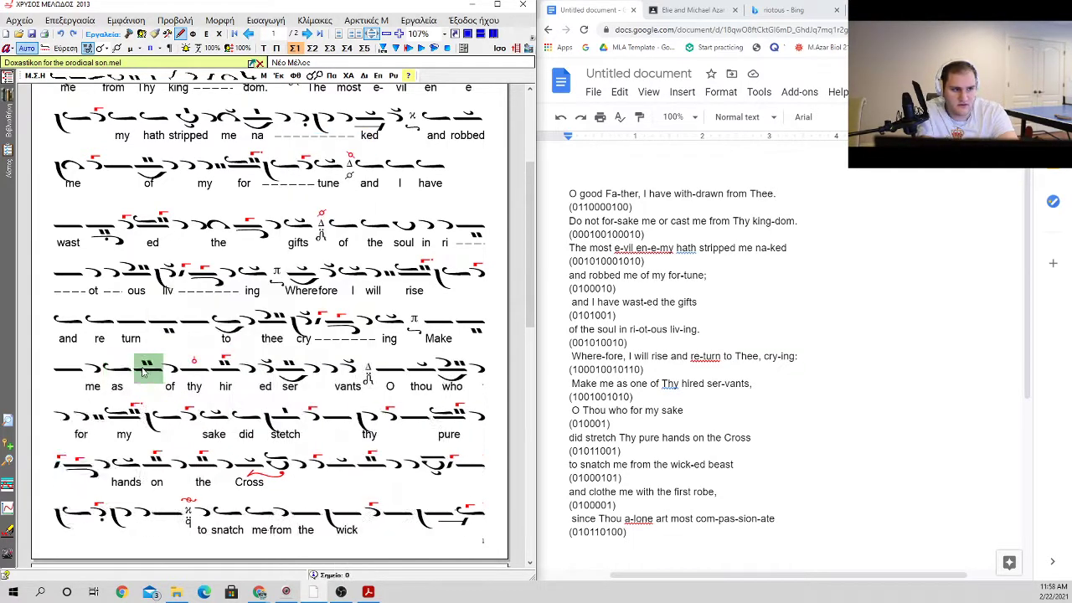
Step: Replace the neume after "me as" with an oligon carrying kentemata and a gorgon, and enter the lyric "one" beneath it
{"action": "left_click", "coordinate": [142, 372]}
{"action": "key", "text": "BackSpace"}
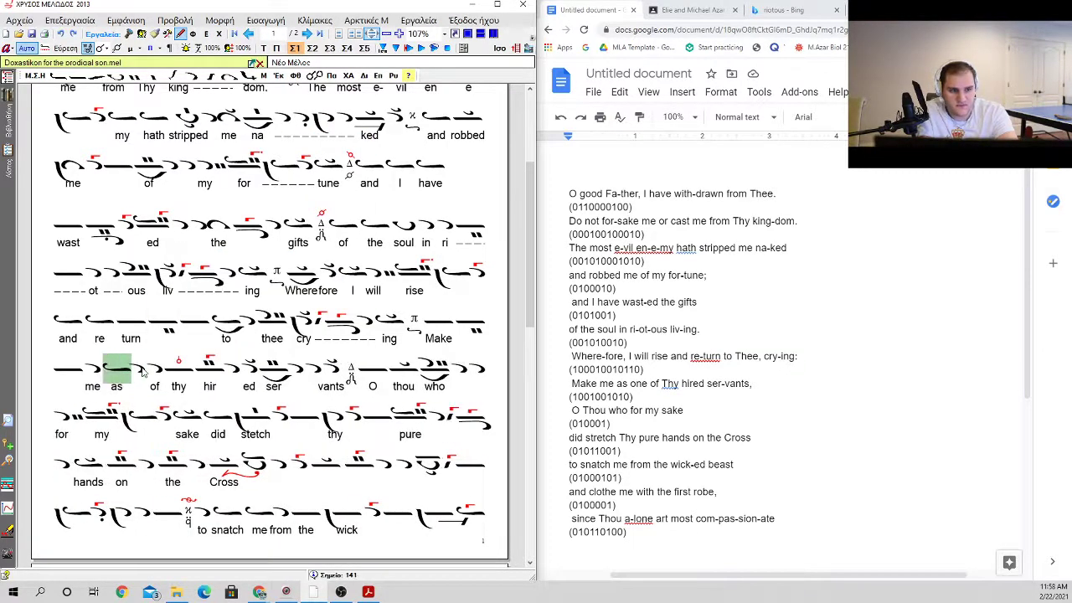
{"action": "key", "text": "ctrl+z"}
{"action": "key", "text": "Return"}
{"action": "type", "text": "one"}
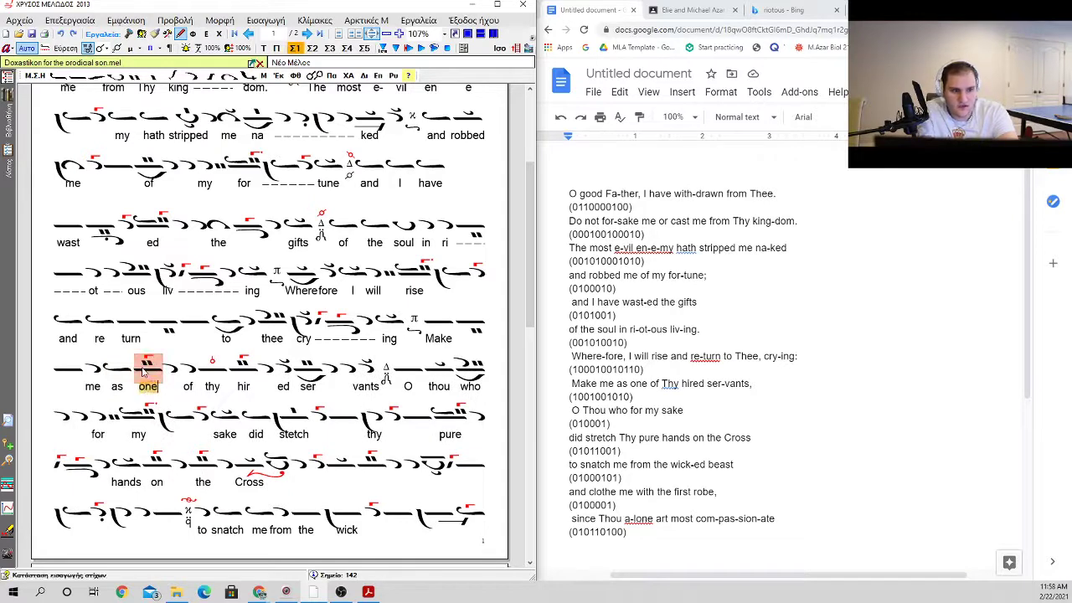
{"action": "left_click", "coordinate": [312, 365]}
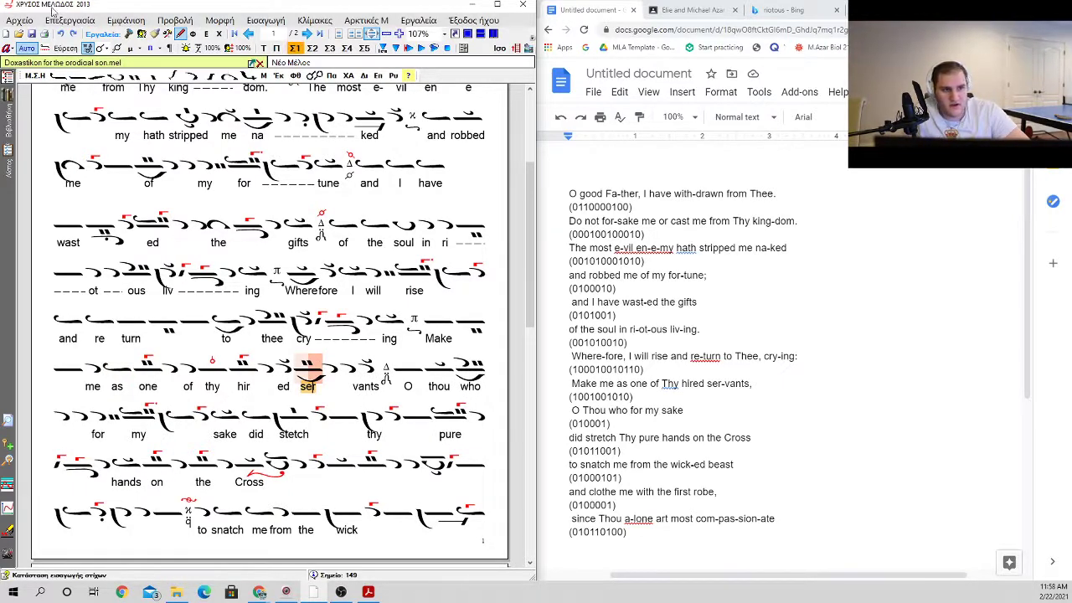
{"action": "left_click", "coordinate": [408, 386]}
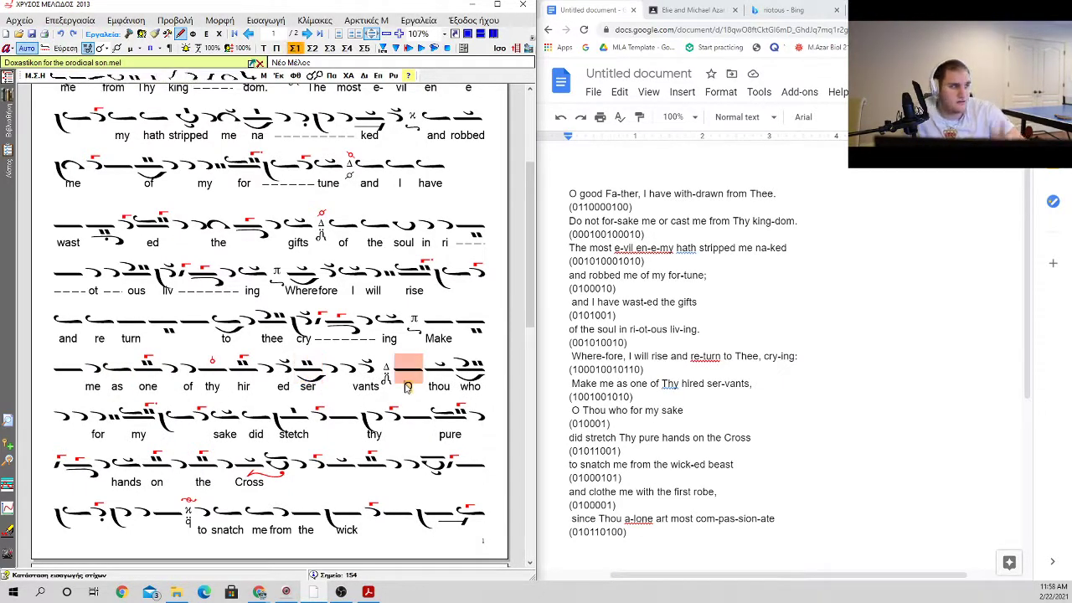
{"action": "left_click", "coordinate": [407, 387]}
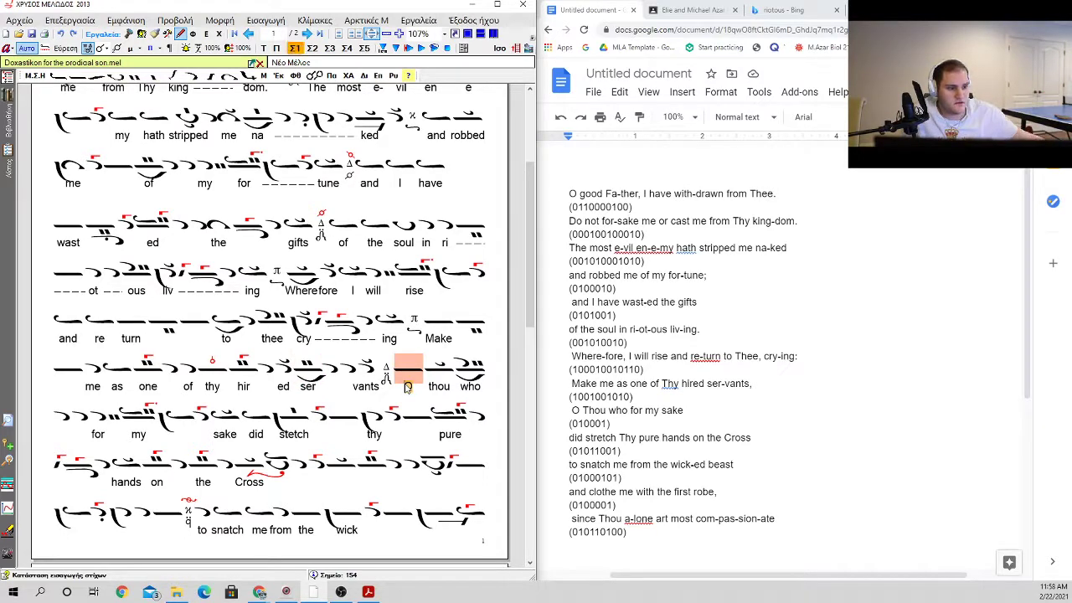
{"action": "key", "text": "Escape"}
{"action": "left_click", "coordinate": [408, 386]}
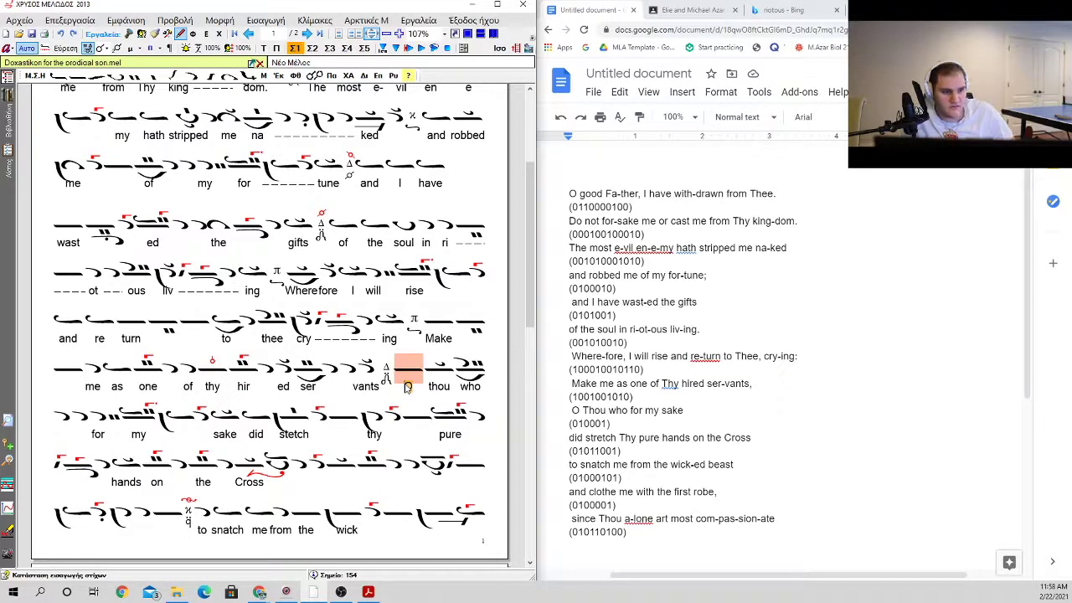
Step: Replace the neume over "sake" with a plain ison and enter the lyric "sake" beneath it
{"action": "left_click", "coordinate": [231, 418]}
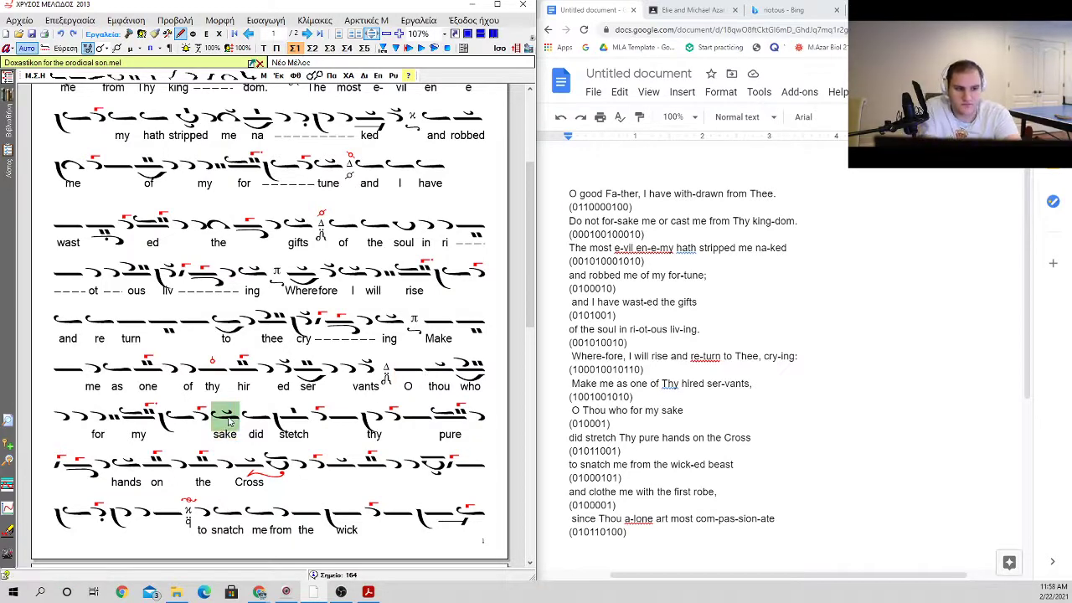
{"action": "key", "text": "BackSpace"}
{"action": "type", "text": "sake"}
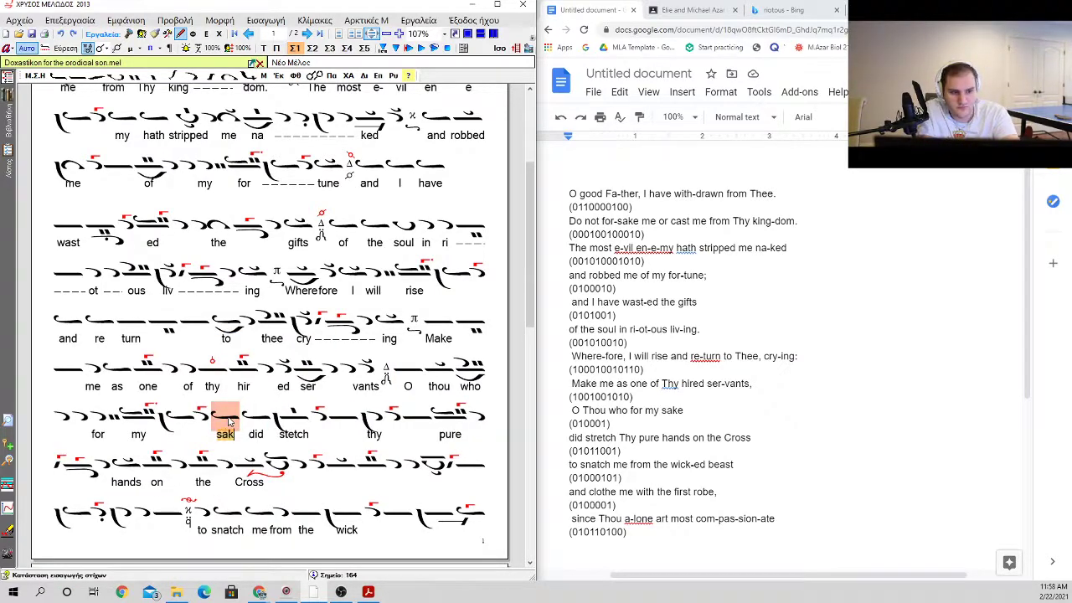
{"action": "key", "text": "Return"}
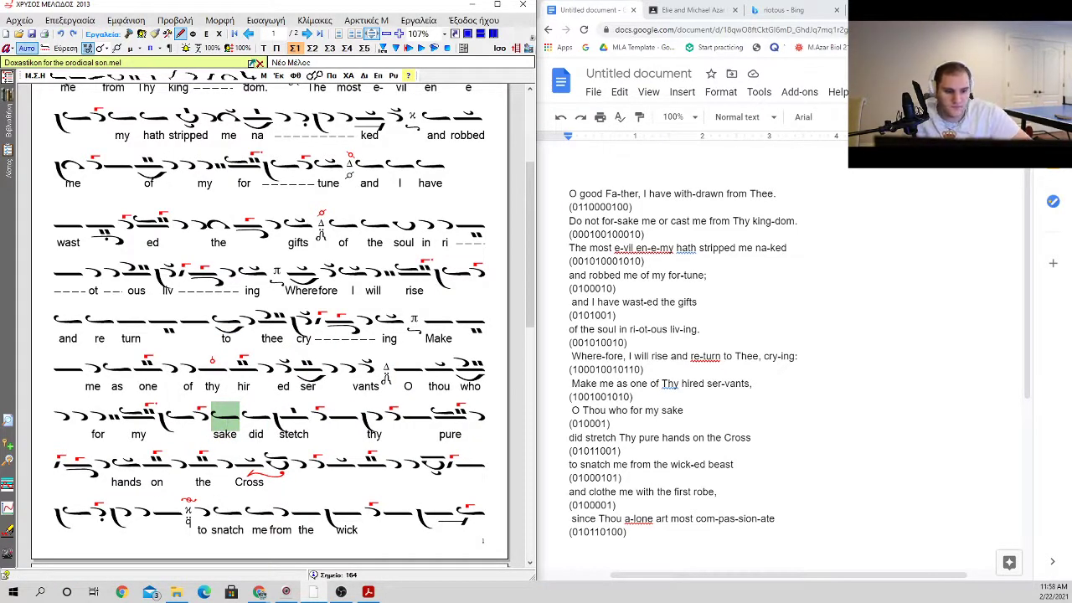
Step: Review the neumes and lyrics from "who for my sake" through the last line of the second page
{"action": "left_click_drag", "start_coordinate": [265, 425], "coordinate": [289, 431]}
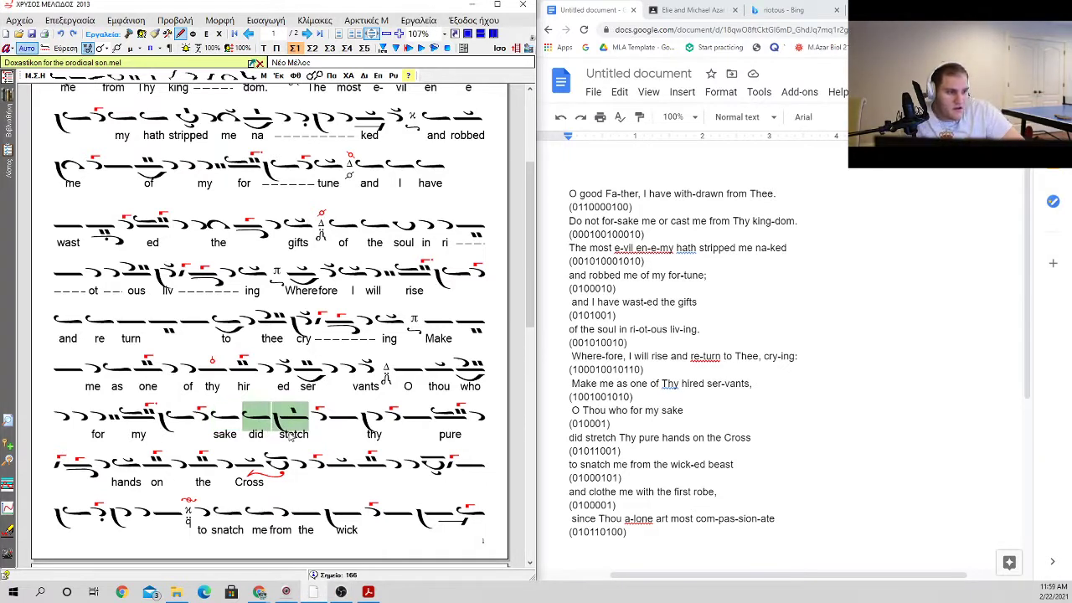
{"action": "left_click", "coordinate": [457, 365]}
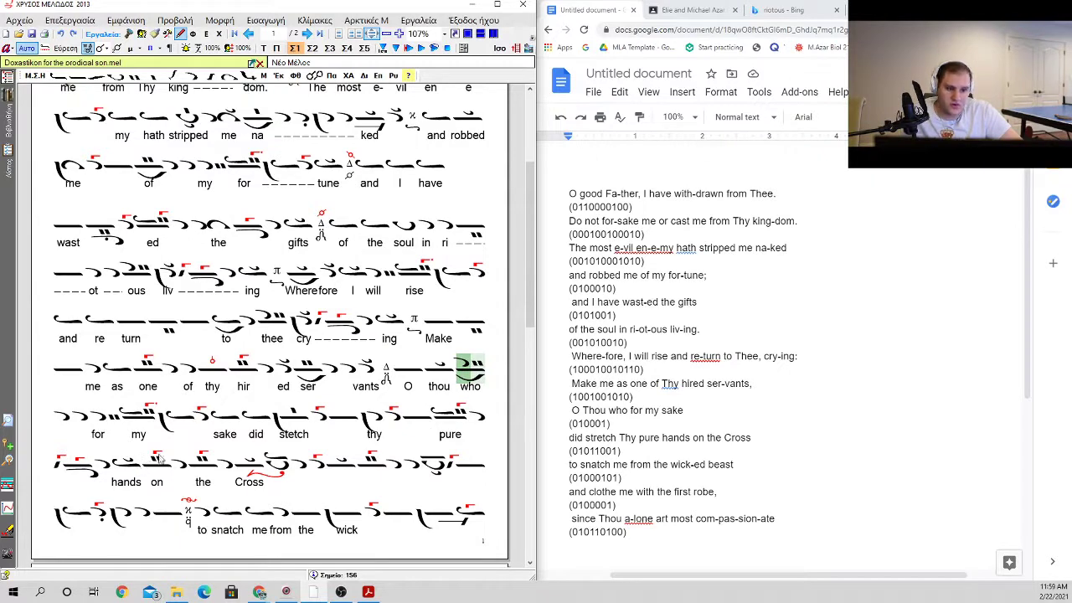
{"action": "scroll", "coordinate": [210, 419], "scroll_direction": "down", "scroll_amount": 2}
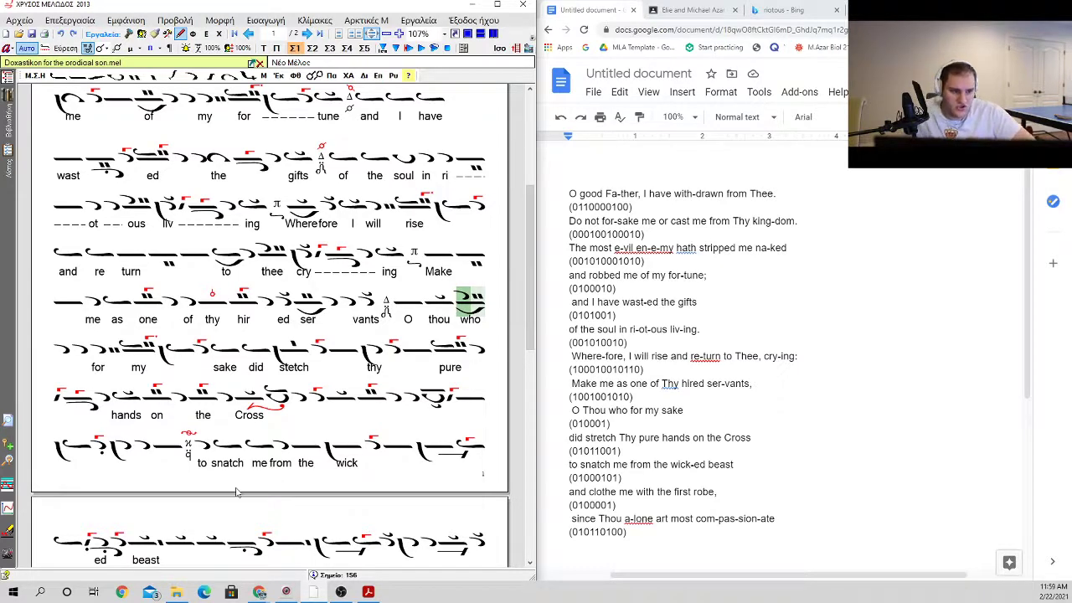
{"action": "left_click", "coordinate": [171, 445]}
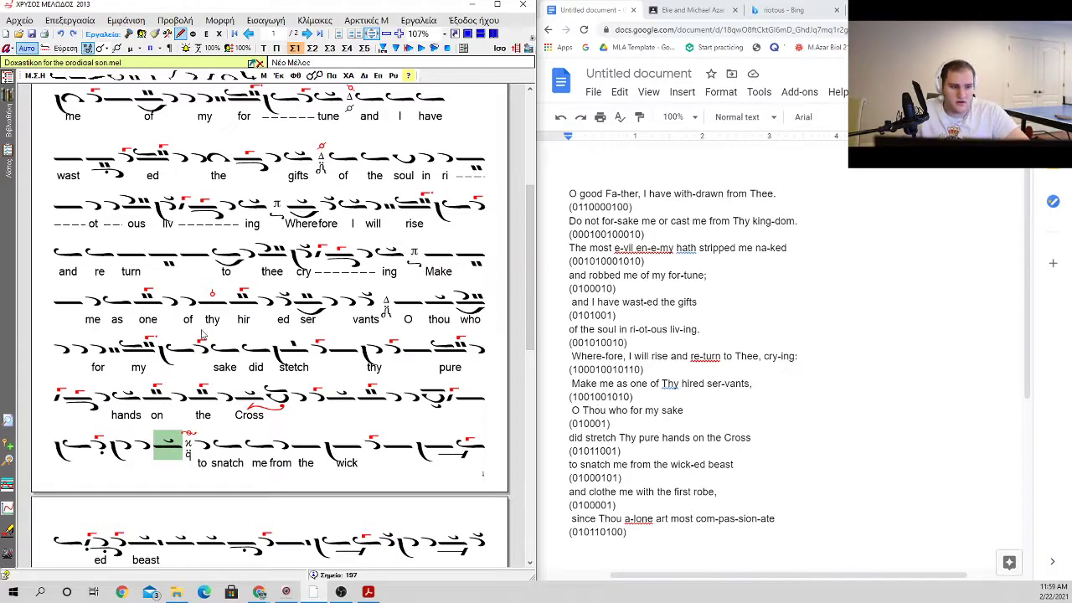
{"action": "scroll", "coordinate": [201, 388], "scroll_direction": "down", "scroll_amount": 2}
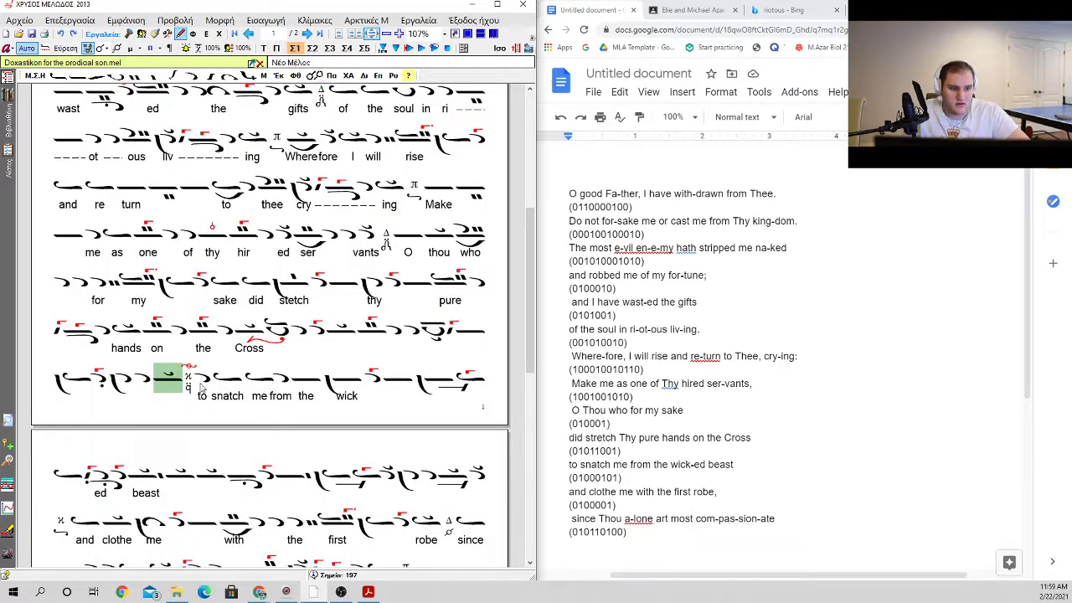
{"action": "scroll", "coordinate": [201, 388], "scroll_direction": "down", "scroll_amount": 4}
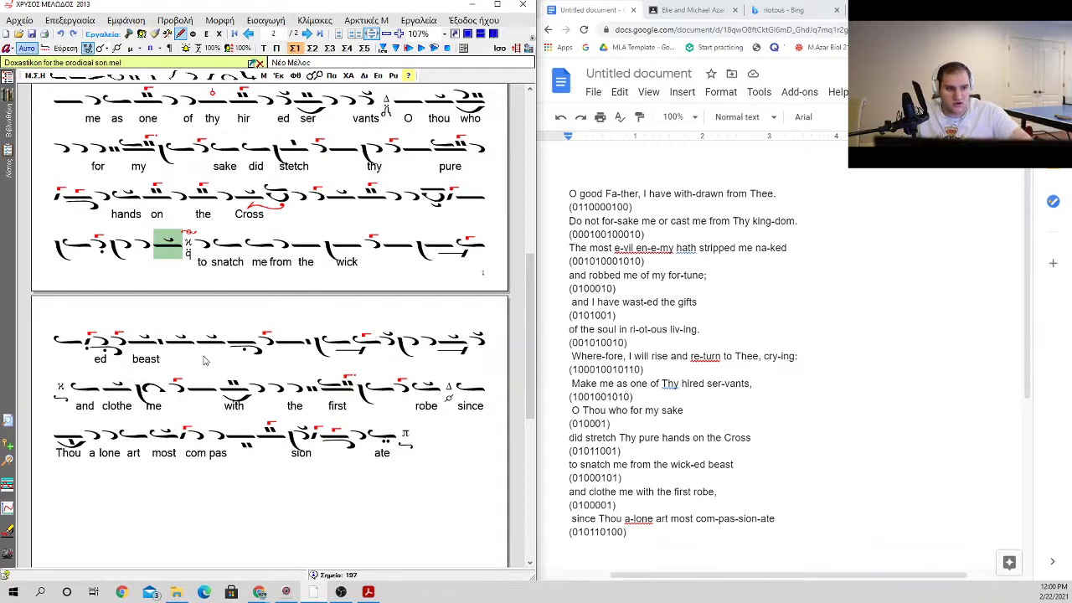
Step: Delete the extra break at the end of the line finishing with "and I have" to even out the line spacing
{"action": "scroll", "coordinate": [203, 360], "scroll_direction": "up", "scroll_amount": 5}
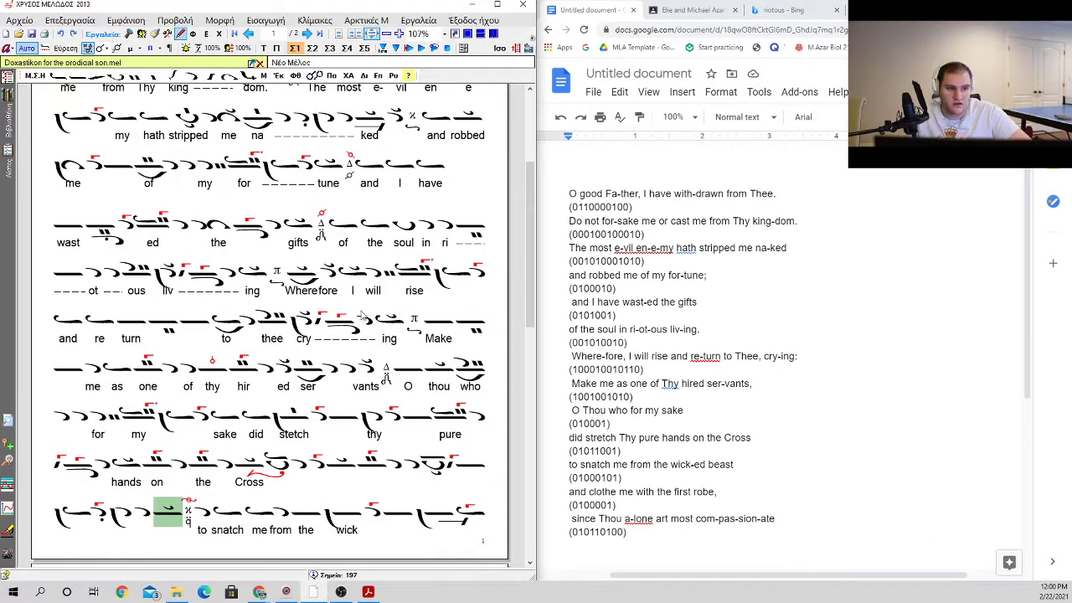
{"action": "left_click", "coordinate": [492, 167]}
{"action": "key", "text": "BackSpace"}
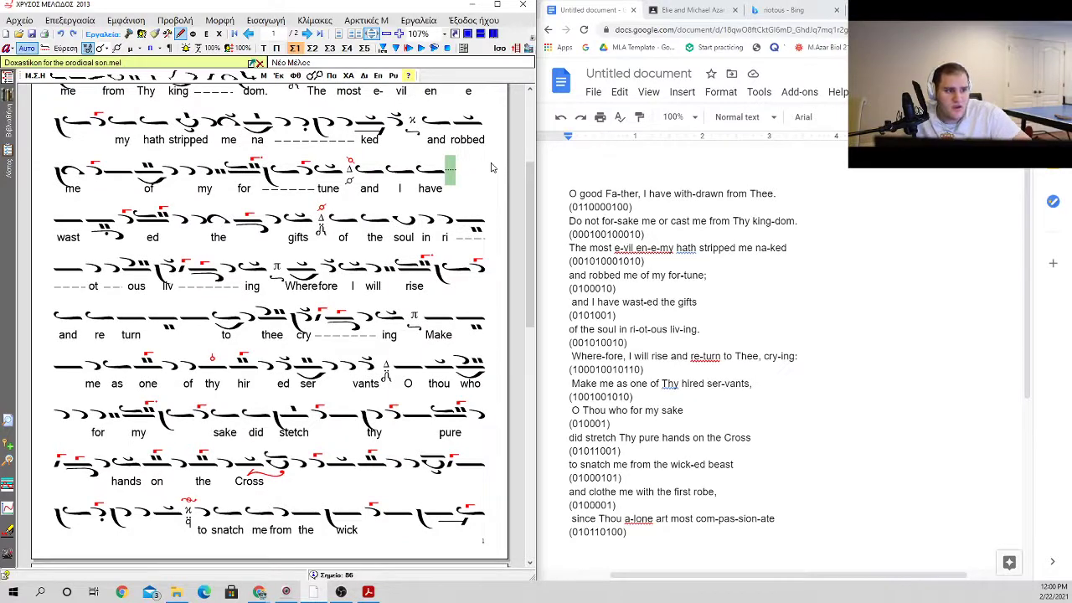
Step: Check the neumes from "me or cast" through "The most evil enemy" near the start of the score
{"action": "scroll", "coordinate": [492, 168], "scroll_direction": "up", "scroll_amount": 4}
{"action": "left_click", "coordinate": [384, 278]}
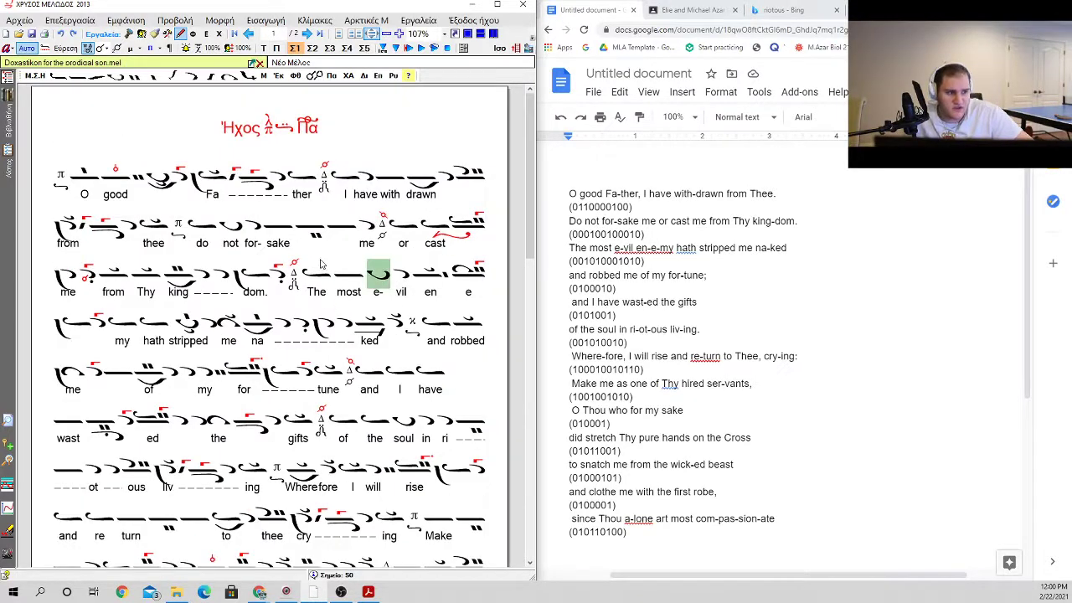
{"action": "left_click", "coordinate": [385, 233]}
{"action": "left_click", "coordinate": [392, 228]}
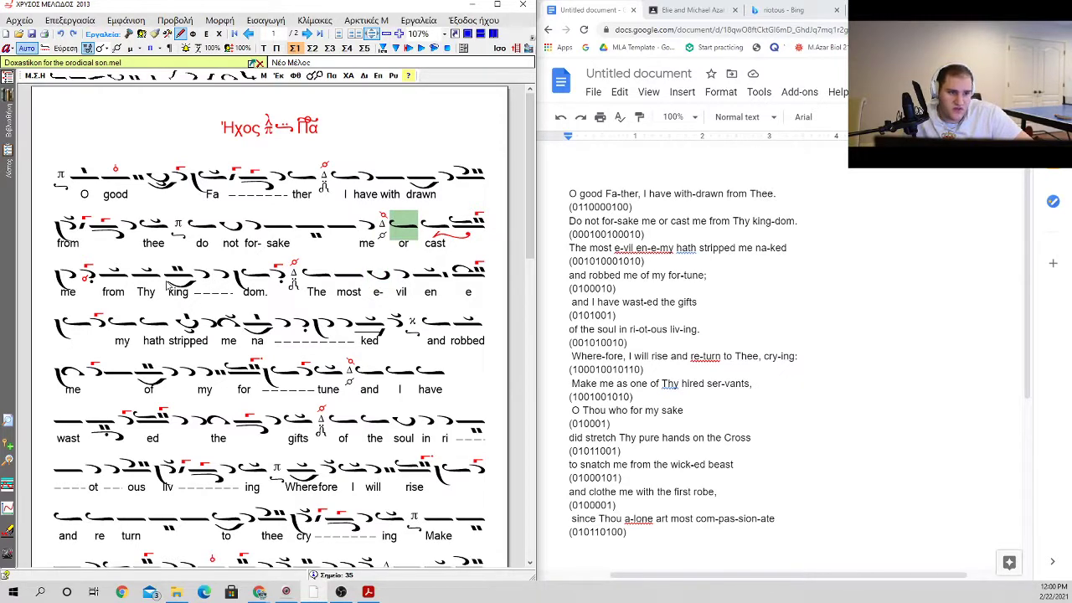
{"action": "left_click", "coordinate": [356, 276]}
{"action": "left_click", "coordinate": [381, 276]}
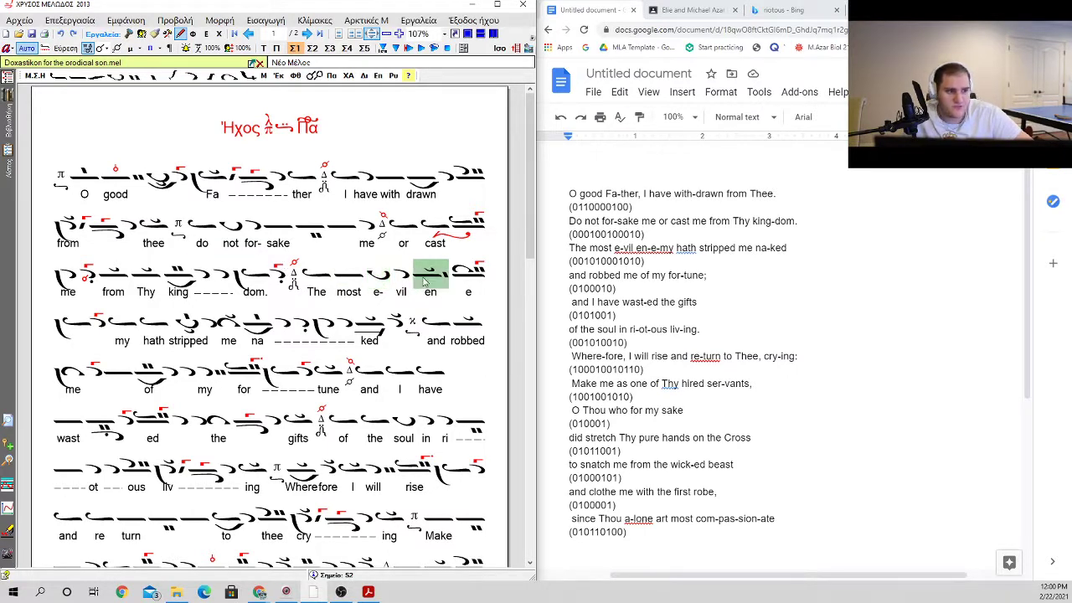
Step: Replace the ison after the Δ martyria following "kingdom" with an oligon and enter the lyric "the" beneath it
{"action": "left_click", "coordinate": [295, 273]}
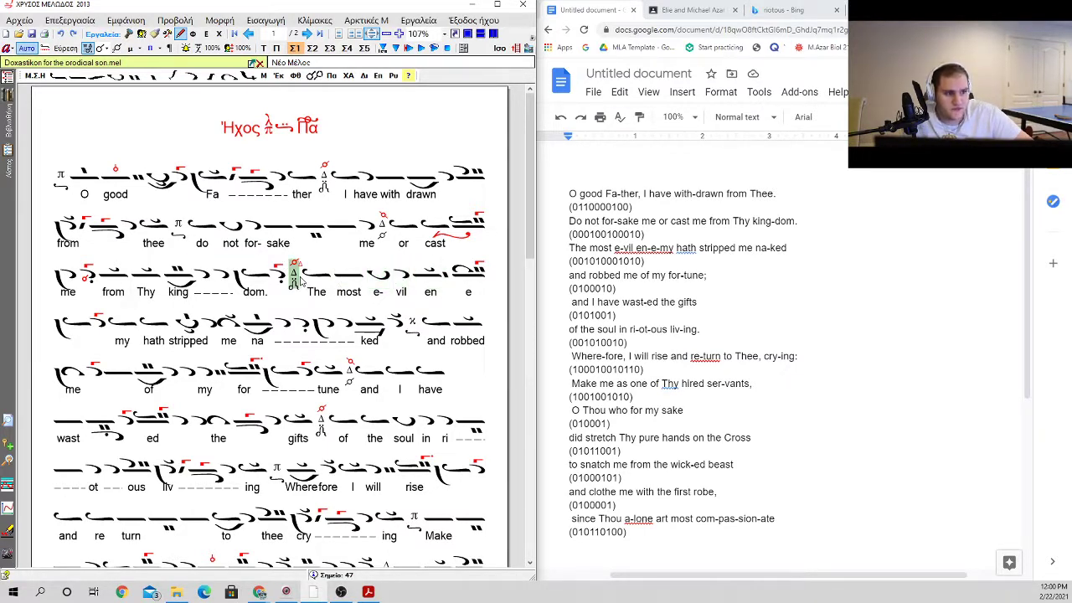
{"action": "left_click", "coordinate": [309, 279]}
{"action": "double_click", "coordinate": [309, 279]}
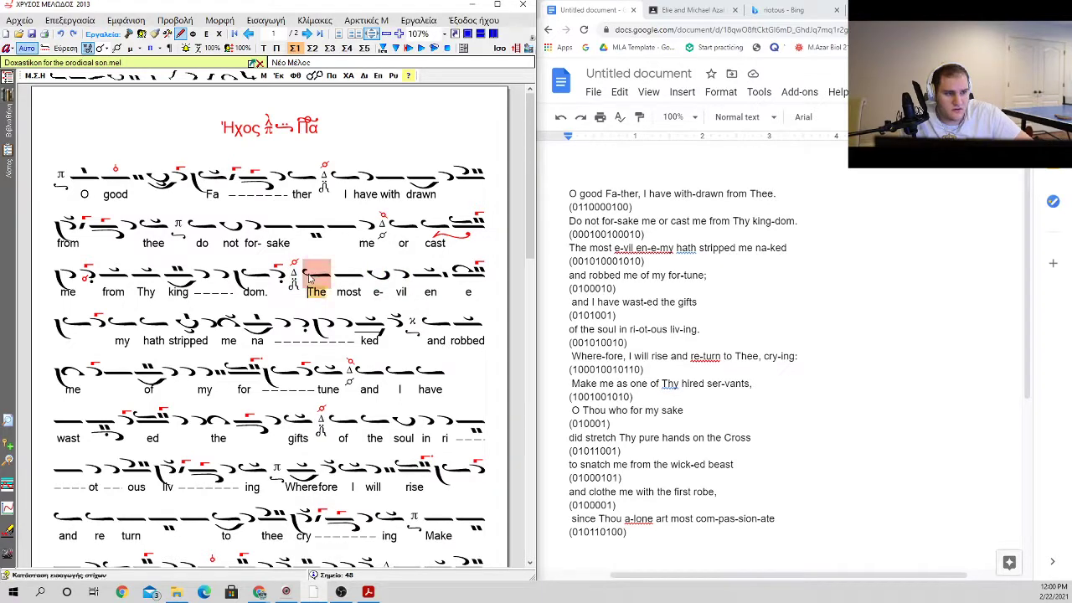
{"action": "key", "text": "Escape"}
{"action": "right_click", "coordinate": [309, 279]}
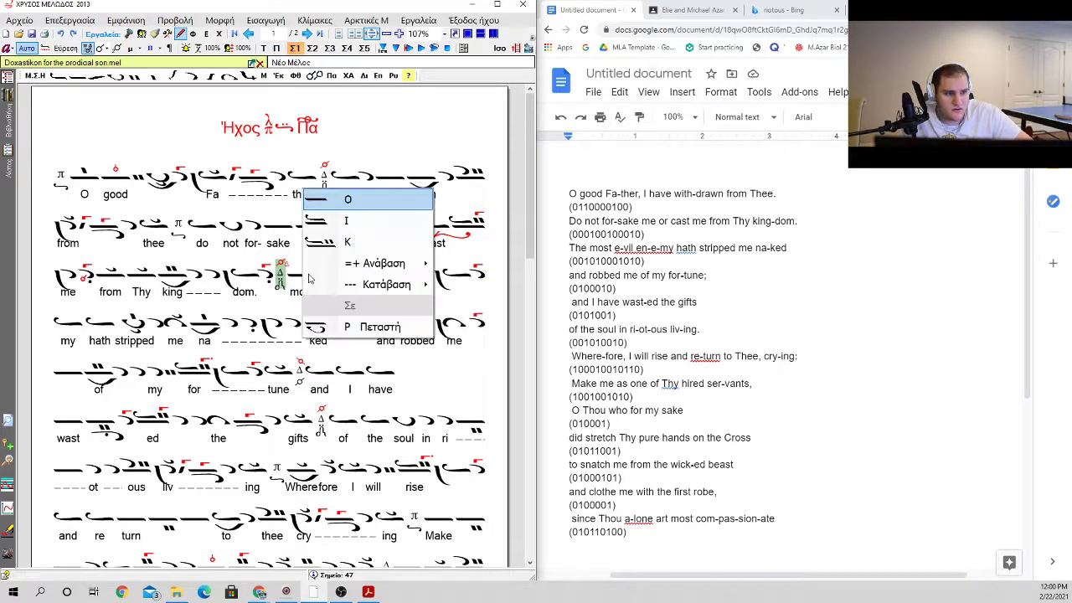
{"action": "left_click", "coordinate": [309, 279]}
{"action": "double_click", "coordinate": [309, 279]}
{"action": "type", "text": "the"}
{"action": "key", "text": "Escape"}
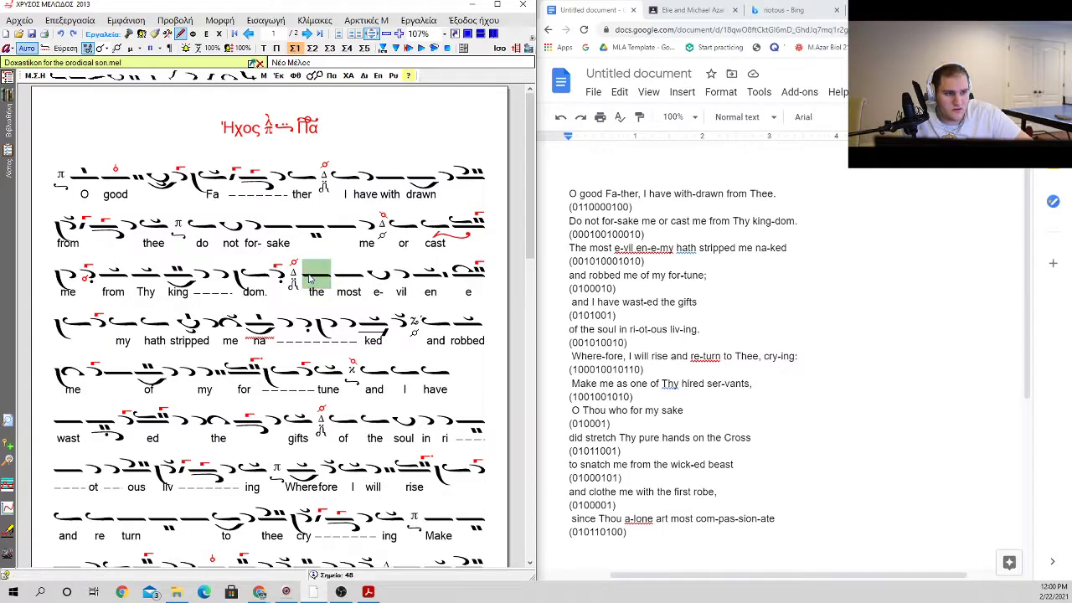
Step: Replace the oligon over "most" with an ison and enter the lyric "most" beneath it
{"action": "left_click", "coordinate": [350, 279]}
{"action": "key", "text": "Delete"}
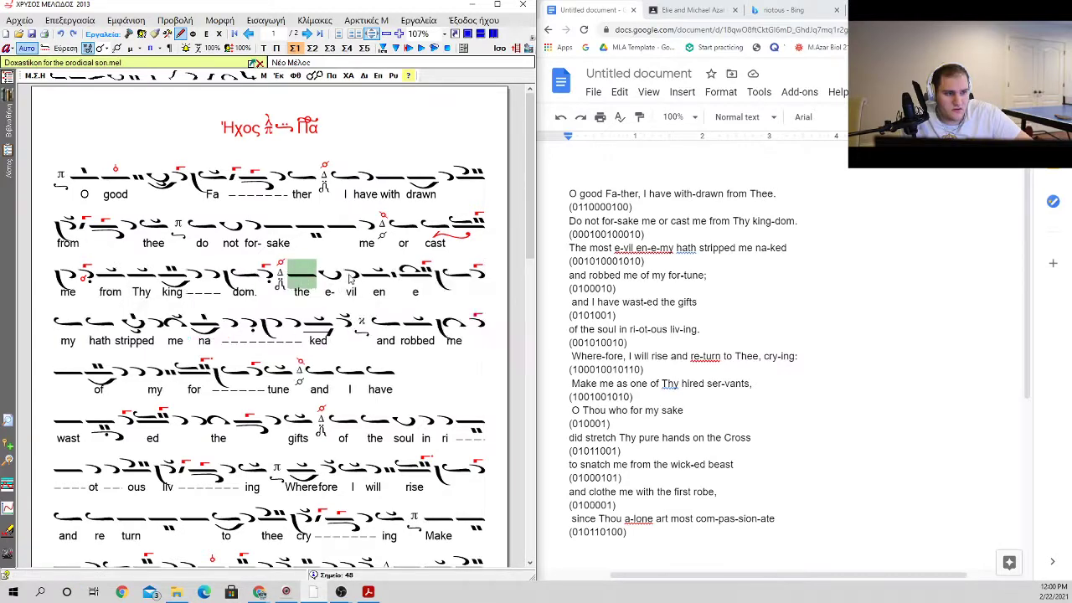
{"action": "key", "text": "y"}
{"action": "key", "text": "o"}
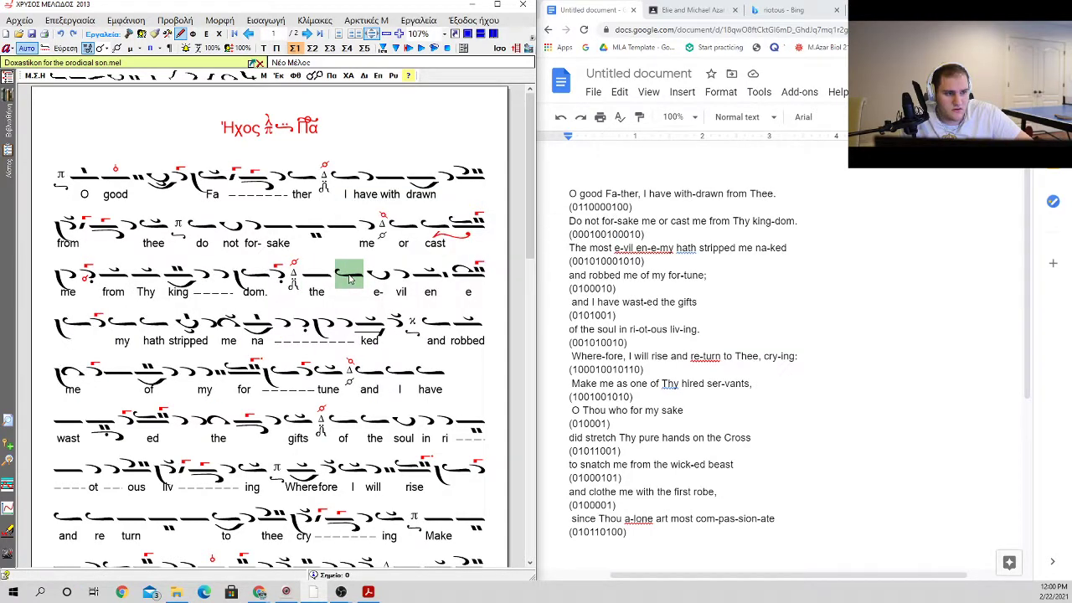
{"action": "double_click", "coordinate": [350, 280]}
{"action": "type", "text": "most"}
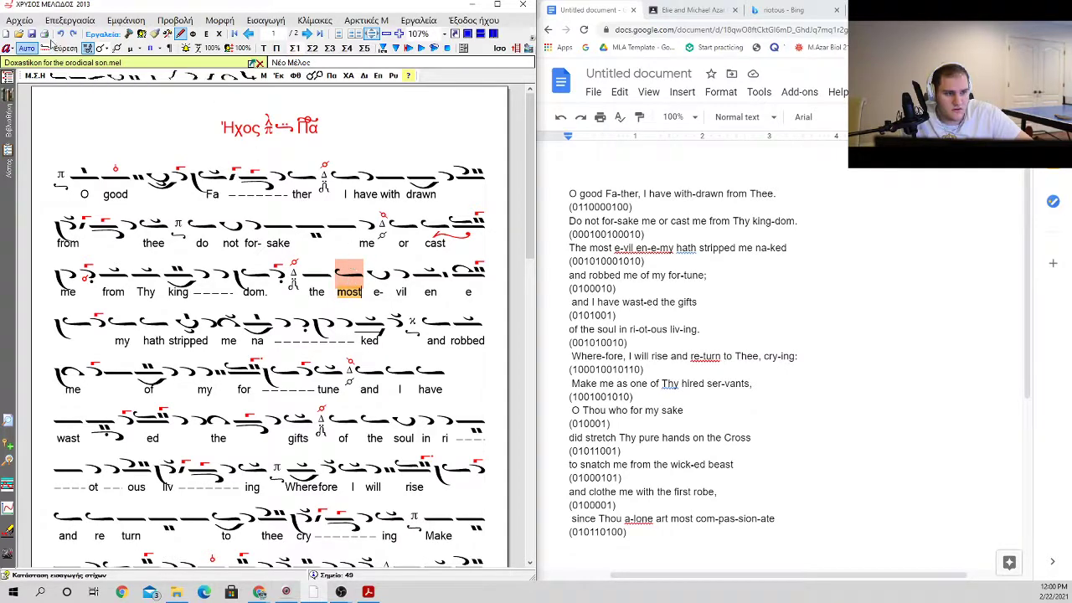
{"action": "left_click", "coordinate": [180, 257]}
{"action": "left_click", "coordinate": [203, 230]}
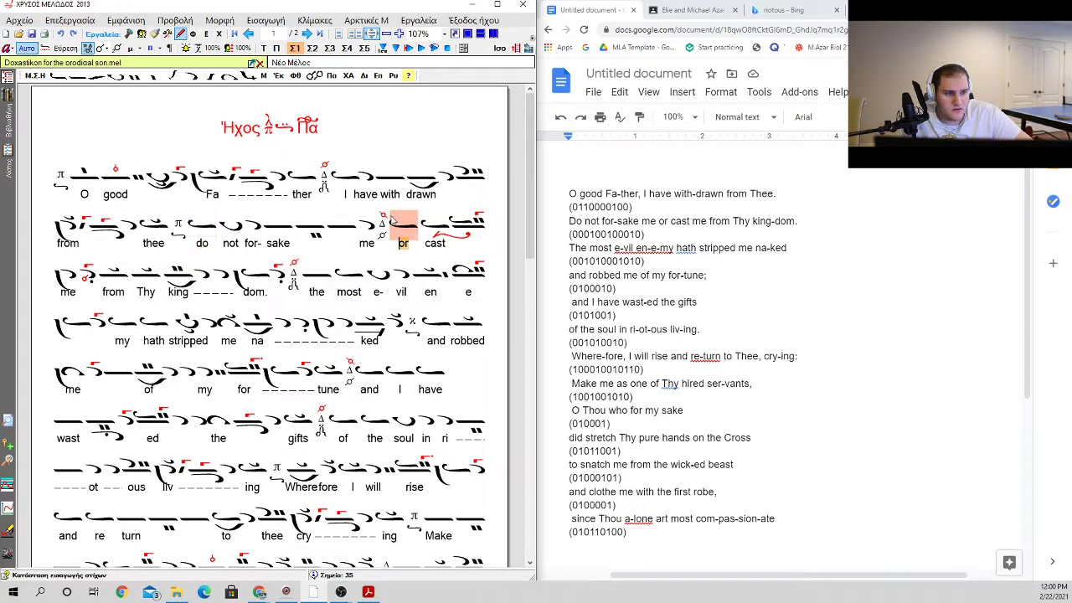
{"action": "left_click", "coordinate": [391, 221]}
{"action": "left_click", "coordinate": [367, 228]}
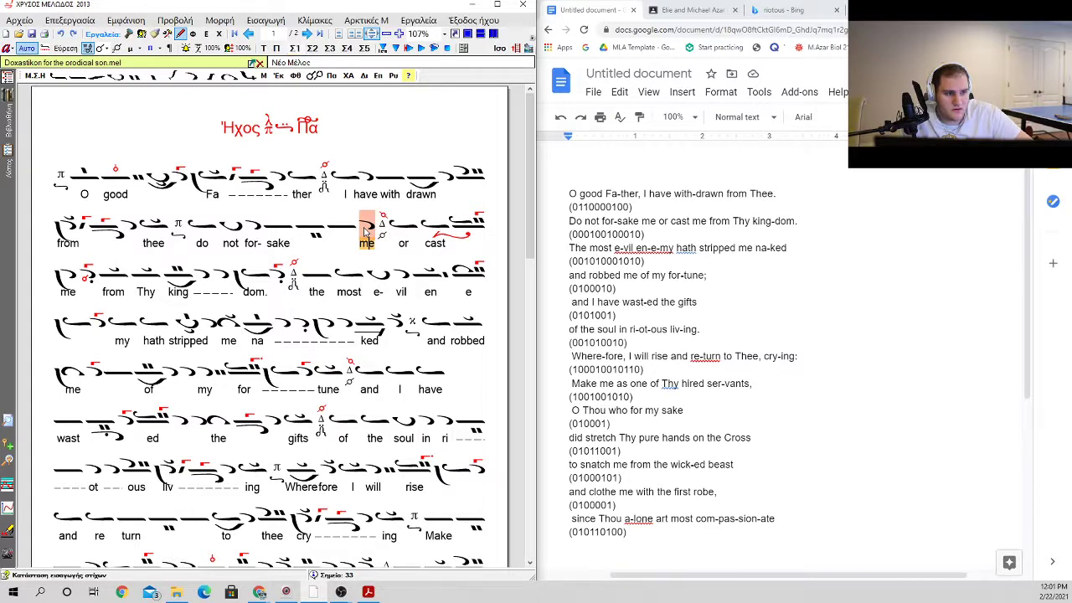
{"action": "left_click", "coordinate": [269, 267]}
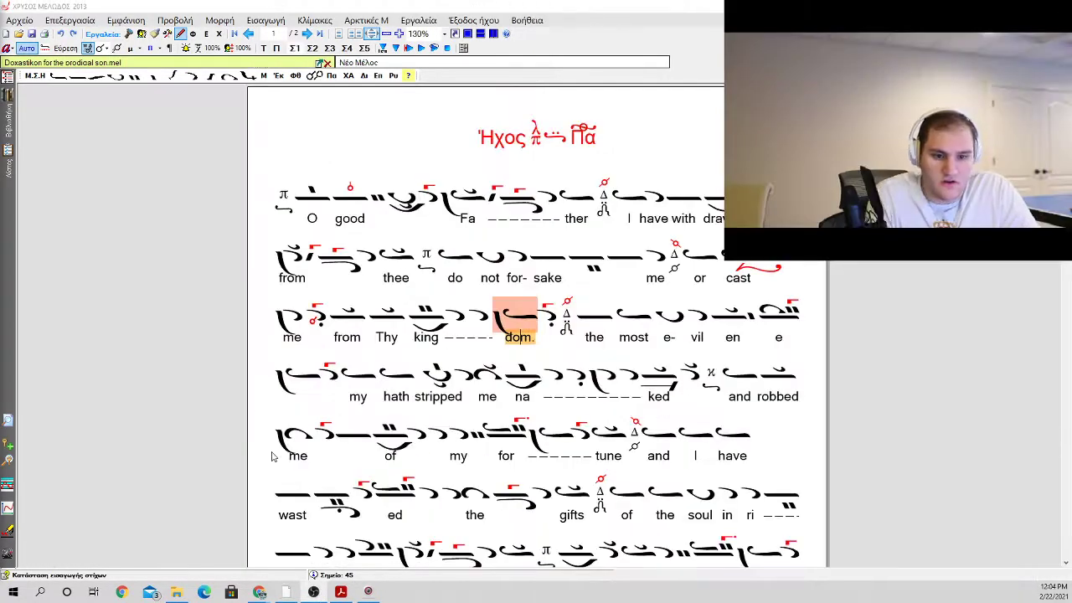
Step: Insert a line break after the Δ martyria following "kingdom." so that "the most evil" starts a new line
{"action": "scroll", "coordinate": [256, 444], "scroll_direction": "up", "scroll_amount": 2}
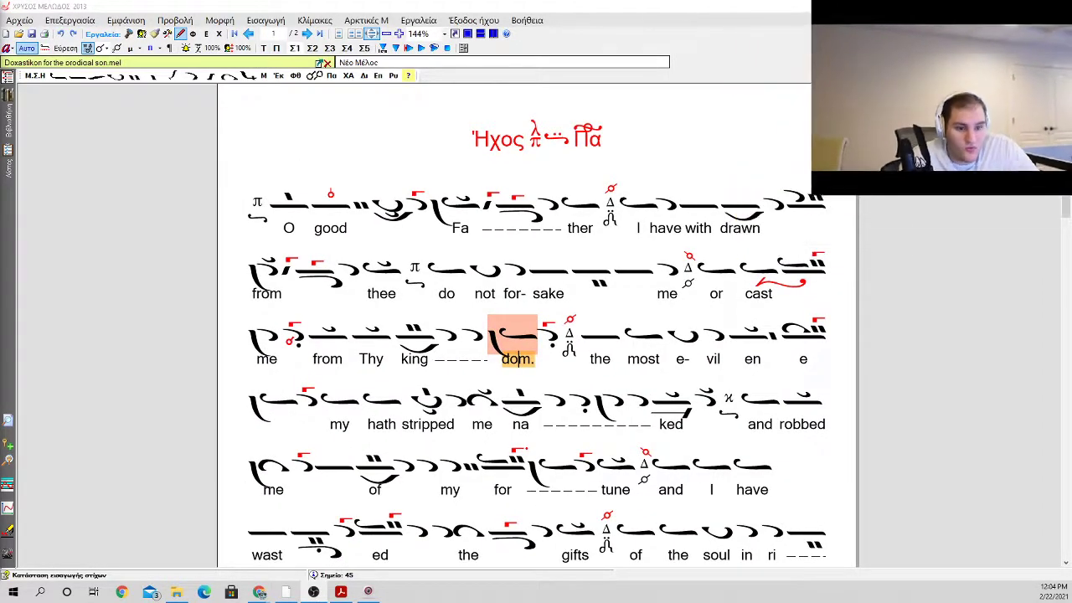
{"action": "left_click", "coordinate": [681, 334]}
{"action": "left_click", "coordinate": [693, 302]}
{"action": "left_click", "coordinate": [569, 343]}
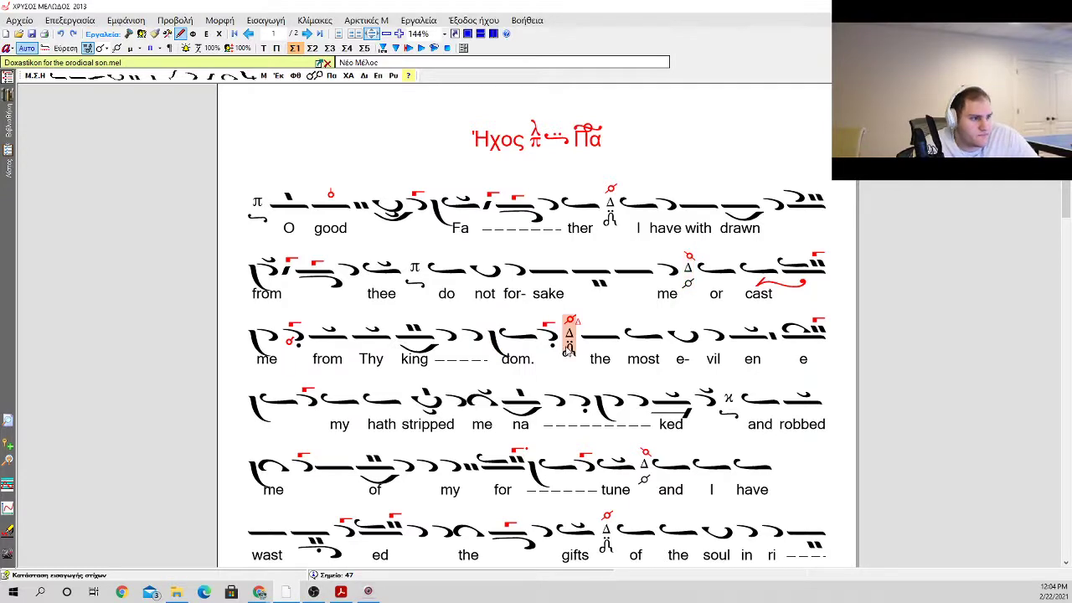
{"action": "key", "text": "Return"}
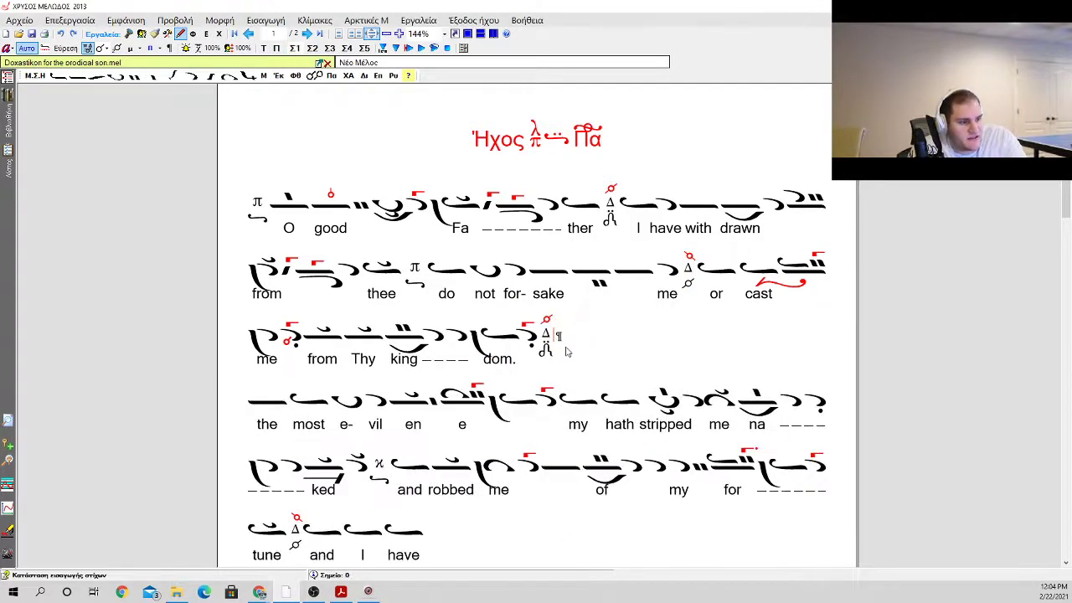
{"action": "scroll", "coordinate": [530, 381], "scroll_direction": "down", "scroll_amount": 2}
{"action": "left_click", "coordinate": [549, 289]}
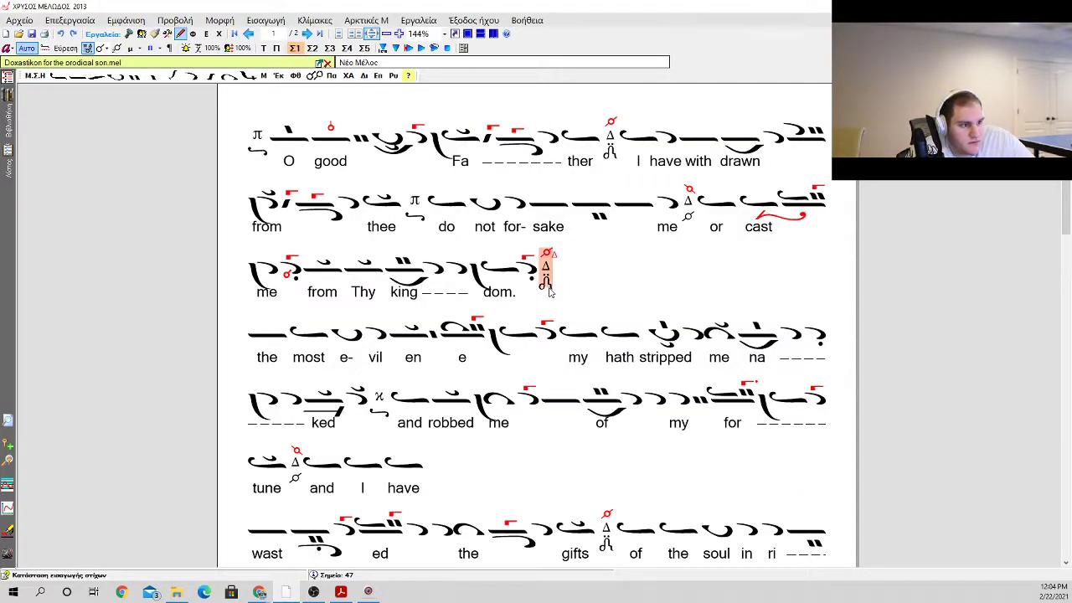
Step: Delete the line break and leftover spacing between "and I have" and "wasted" to join the two lines
{"action": "left_click", "coordinate": [506, 448]}
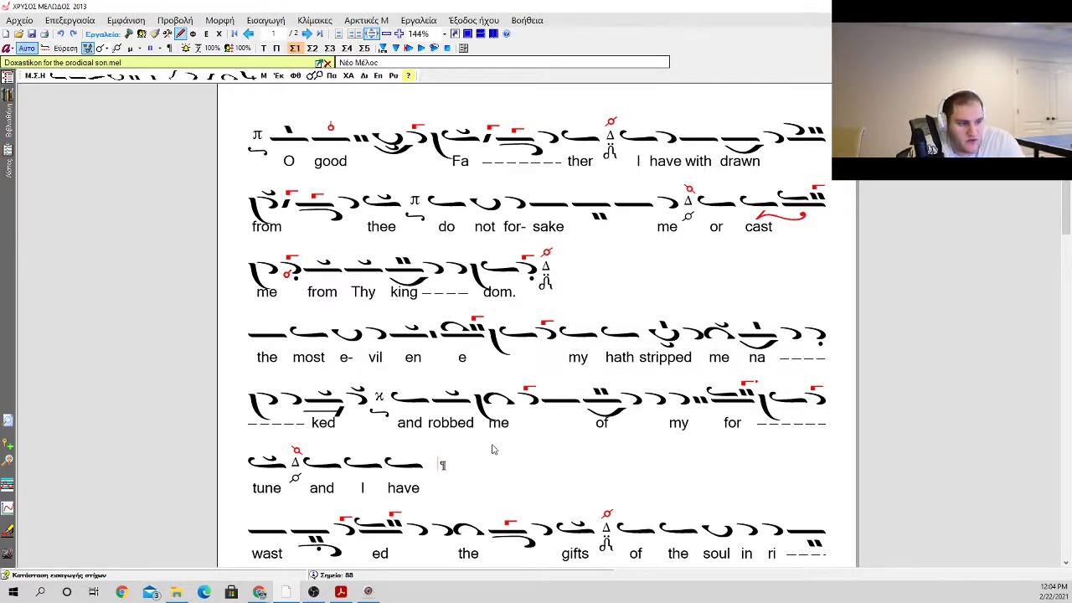
{"action": "key", "text": "Left"}
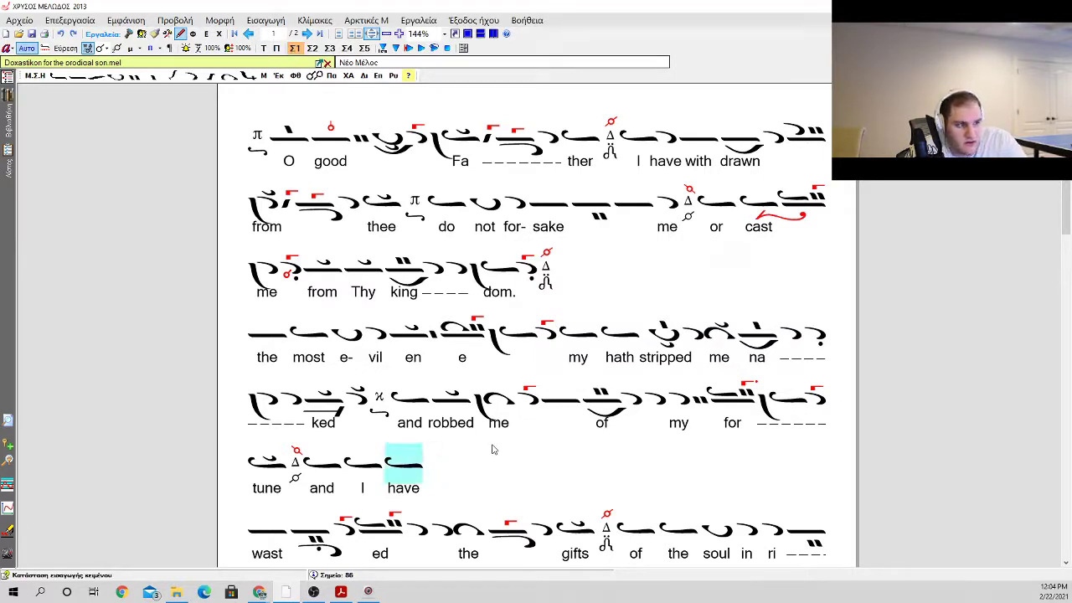
{"action": "key", "text": "Right"}
{"action": "key", "text": "Delete"}
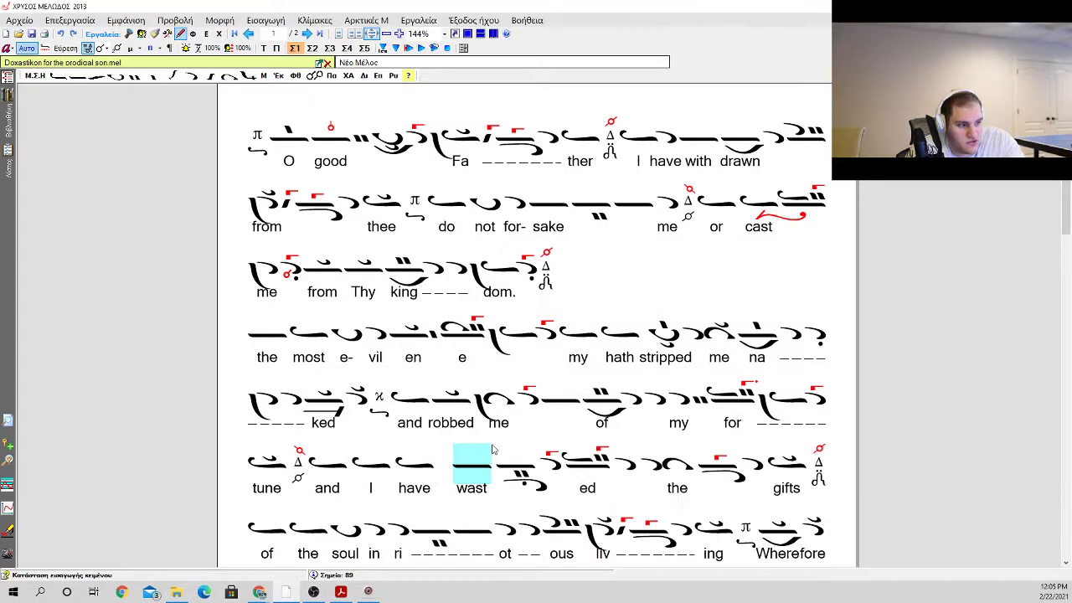
{"action": "key", "text": "Delete"}
{"action": "key", "text": "ctrl+z"}
{"action": "key", "text": "Left"}
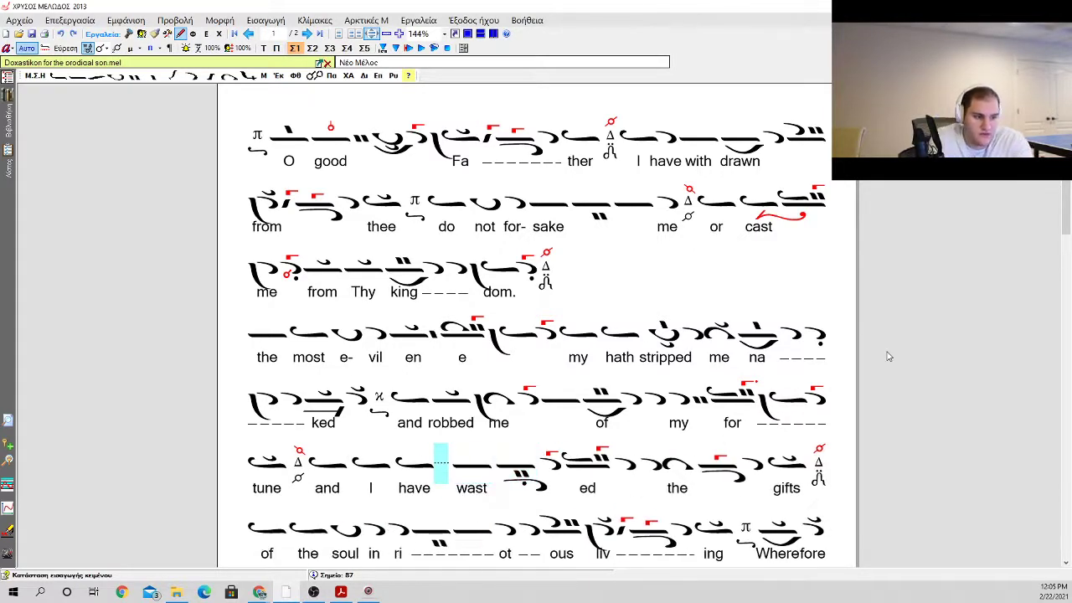
{"action": "key", "text": "Delete"}
{"action": "key", "text": "Left"}
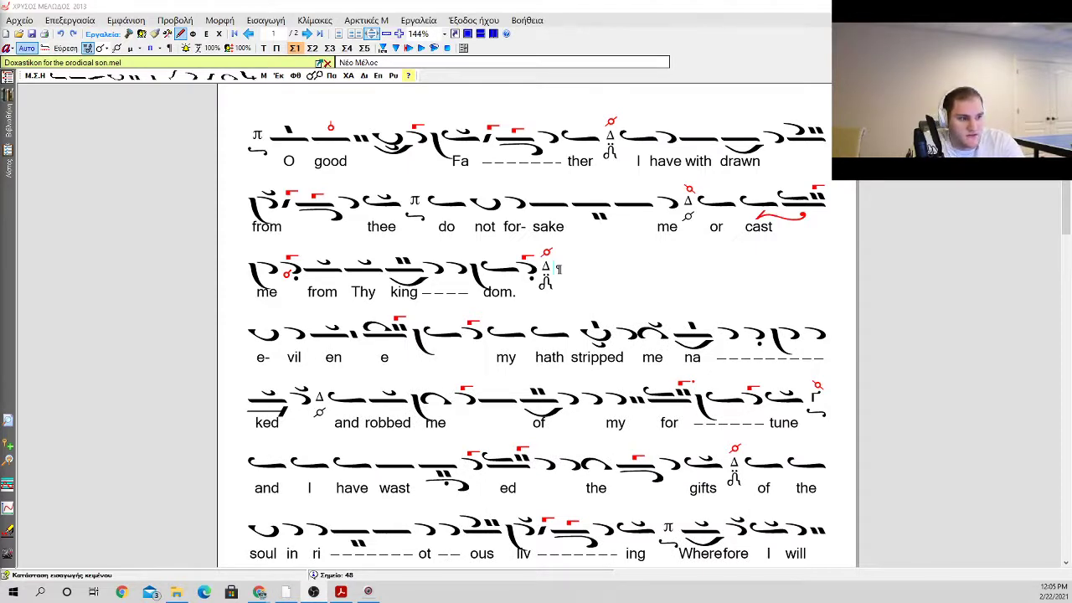
Step: Insert an oligon with a kentema above it directly after the Δ martyria following "kingdom."
{"action": "left_click", "coordinate": [318, 344]}
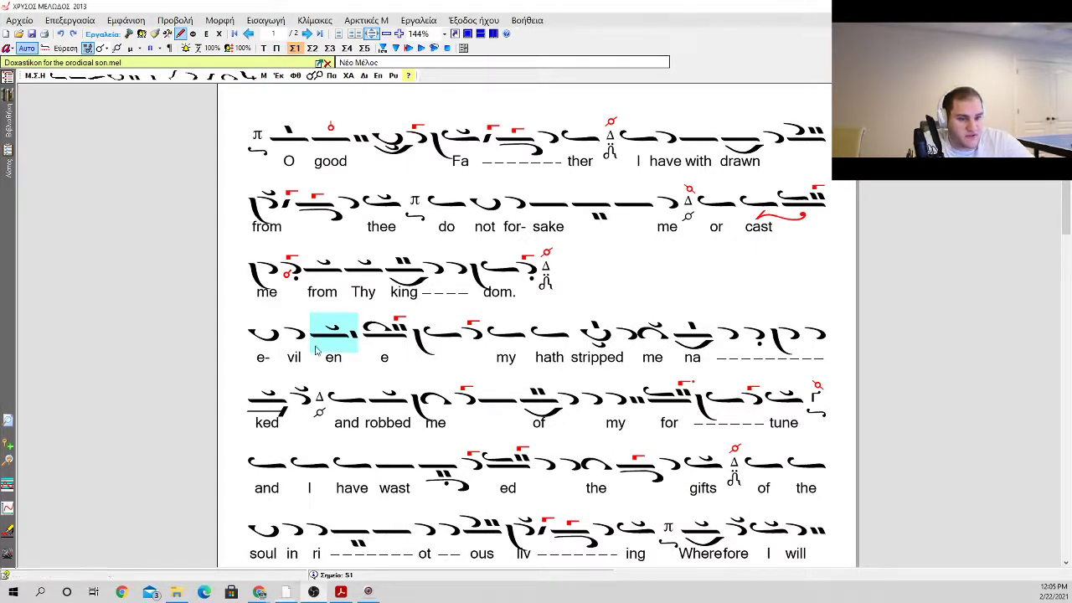
{"action": "left_click", "coordinate": [543, 282]}
{"action": "left_click_drag", "start_coordinate": [263, 336], "coordinate": [437, 274]}
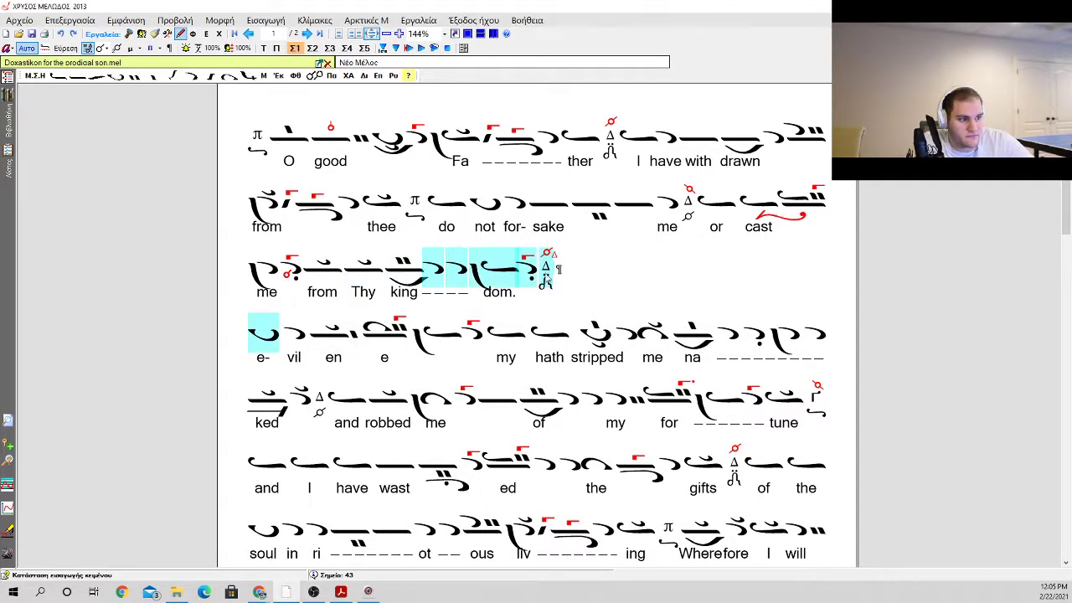
{"action": "left_click", "coordinate": [543, 279]}
{"action": "key", "text": "Right"}
{"action": "key", "text": "Left"}
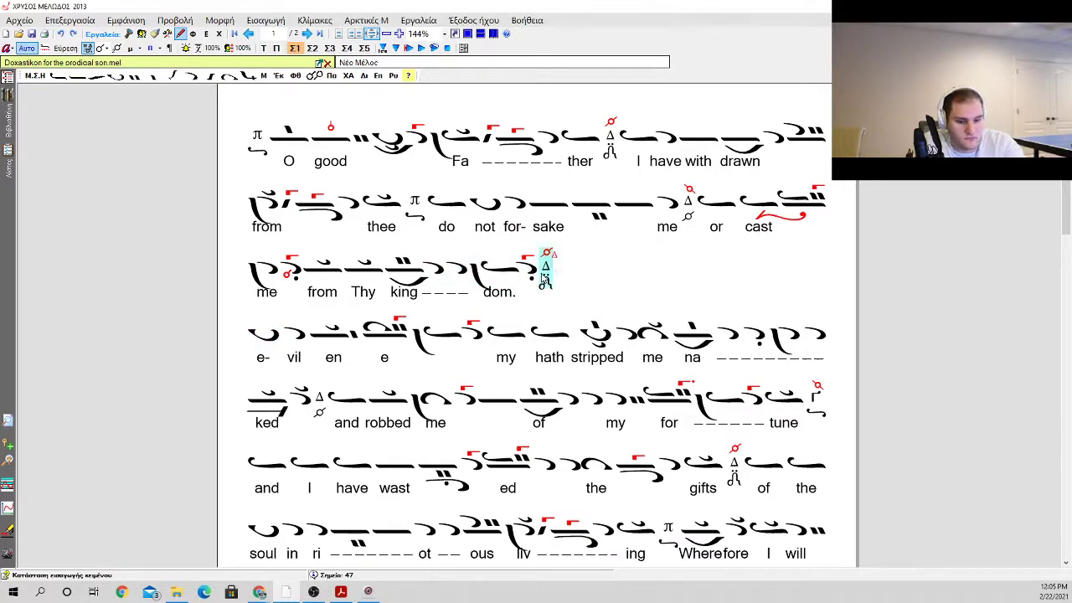
{"action": "key", "text": "Tab"}
{"action": "right_click", "coordinate": [543, 279]}
{"action": "key", "text": "Down"}
{"action": "key", "text": "Down"}
{"action": "key", "text": "Down"}
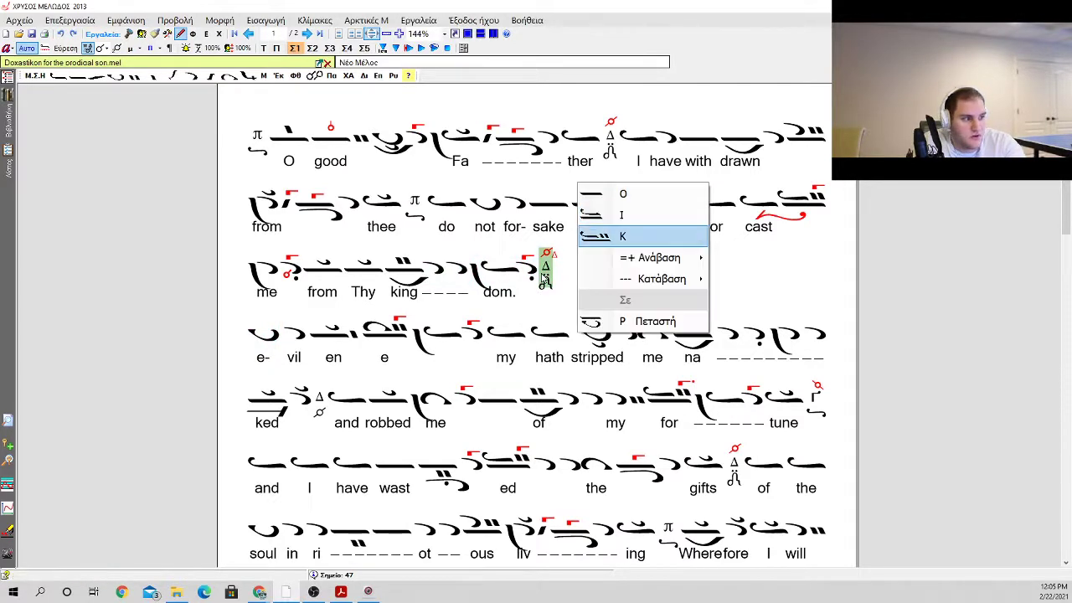
{"action": "key", "text": "Down"}
{"action": "key", "text": "Right"}
{"action": "key", "text": "Down"}
{"action": "key", "text": "Down"}
{"action": "key", "text": "Down"}
{"action": "key", "text": "Down"}
{"action": "key", "text": "Down"}
{"action": "key", "text": "Return"}
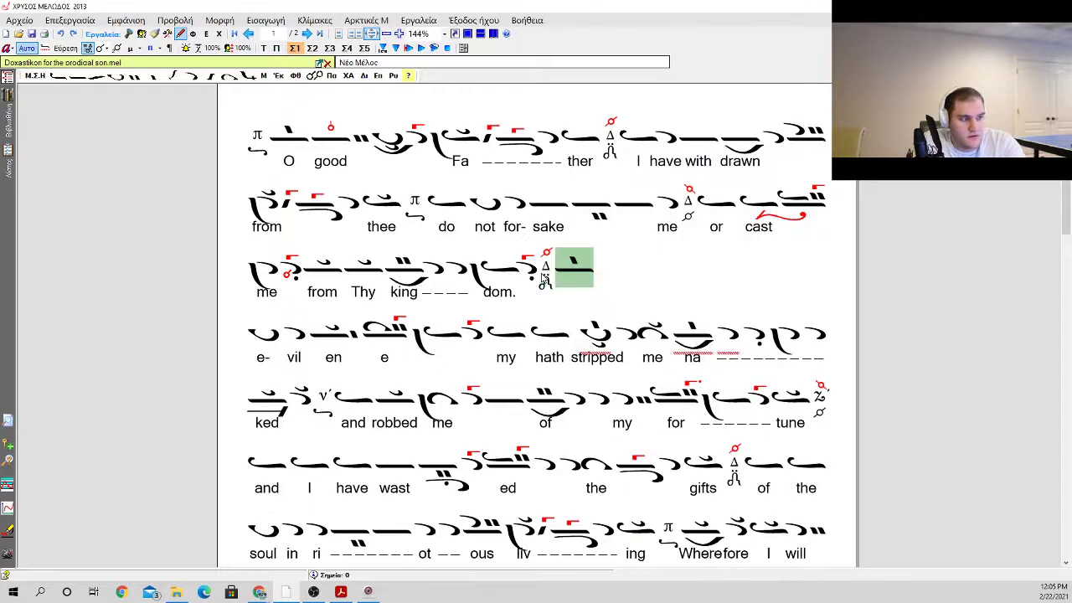
Step: Add an oligon and two isons after the new oligon with kentema
{"action": "key", "text": "0"}
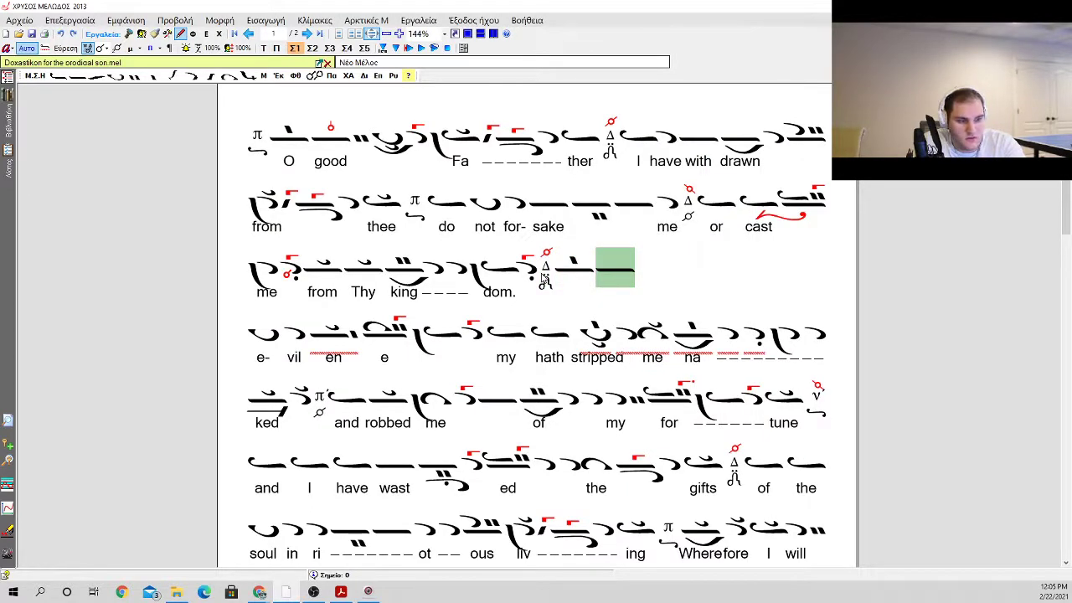
{"action": "key", "text": "0"}
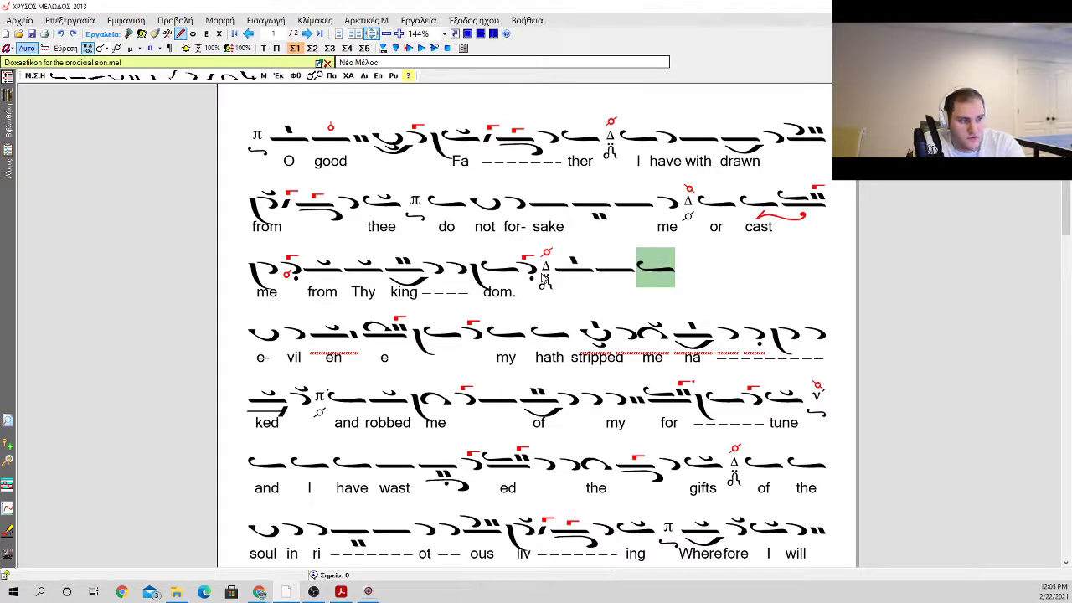
{"action": "key", "text": "0"}
{"action": "key", "text": "Return"}
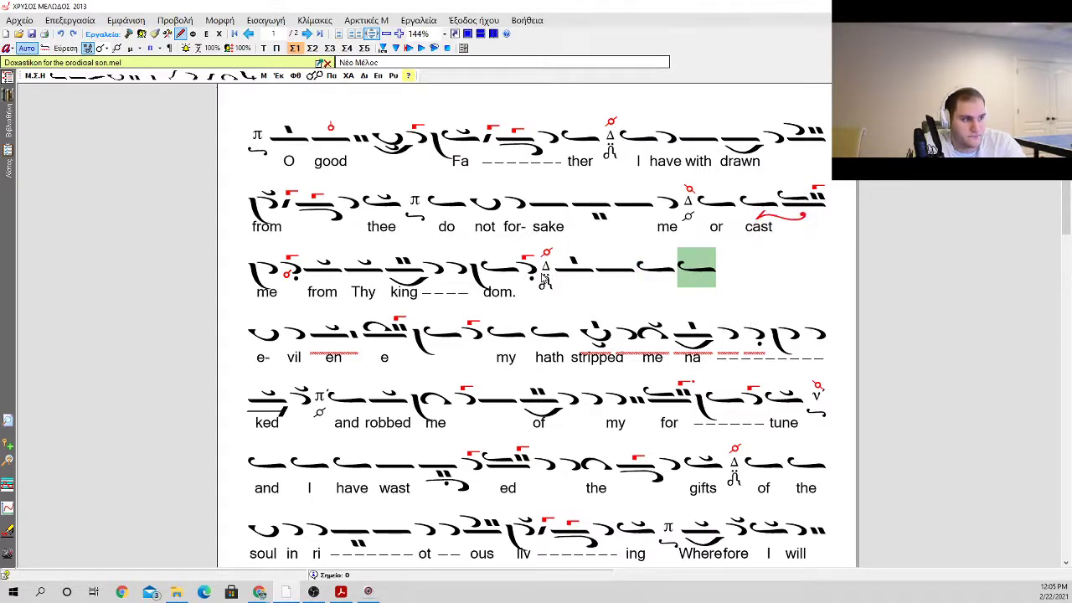
Step: Delete the old neumes carrying "e-" and "vil" at the start of the line containing "enemy"
{"action": "key", "text": "Right"}
{"action": "key", "text": "Right"}
{"action": "key", "text": "Right"}
{"action": "key", "text": "Right"}
{"action": "key", "text": "Left"}
{"action": "key", "text": "BackSpace"}
{"action": "key", "text": "BackSpace"}
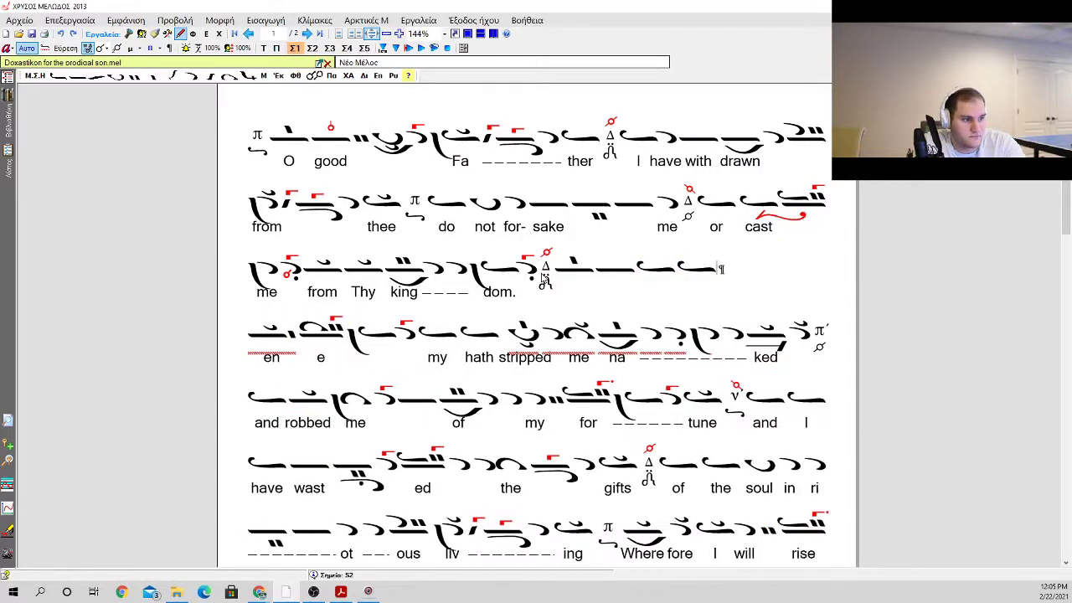
Step: Enter the lyrics "The", "most", "e" and "vil" beneath the four neumes after the Δ martyria
{"action": "key", "text": "Left"}
{"action": "key", "text": "Left"}
{"action": "key", "text": "Left"}
{"action": "key", "text": "Left"}
{"action": "key", "text": "Return"}
{"action": "type", "text": "The"}
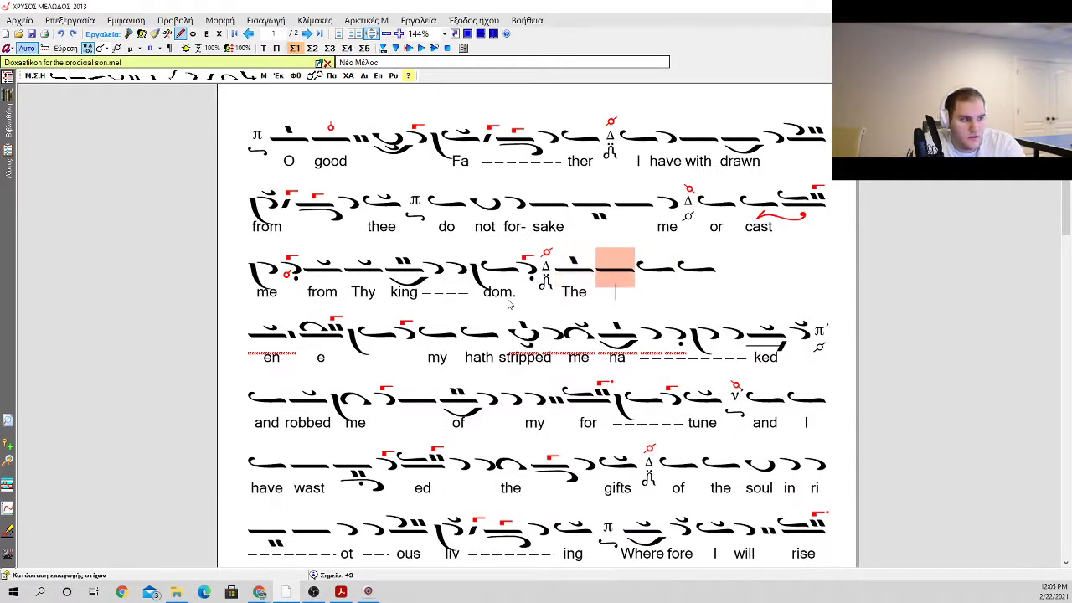
{"action": "type", "text": " most e"}
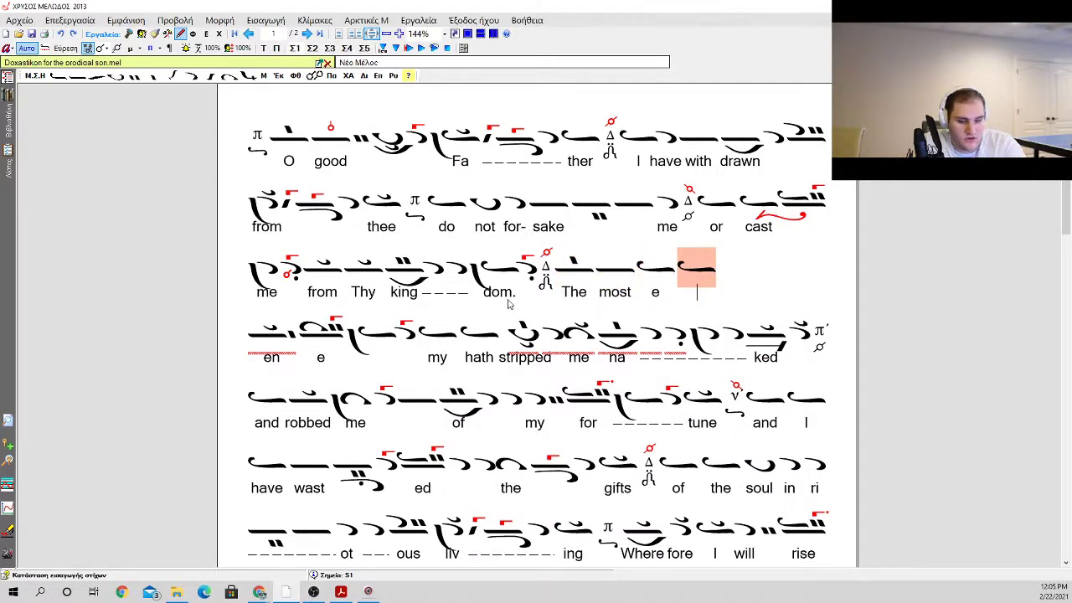
{"action": "type", "text": " vil"}
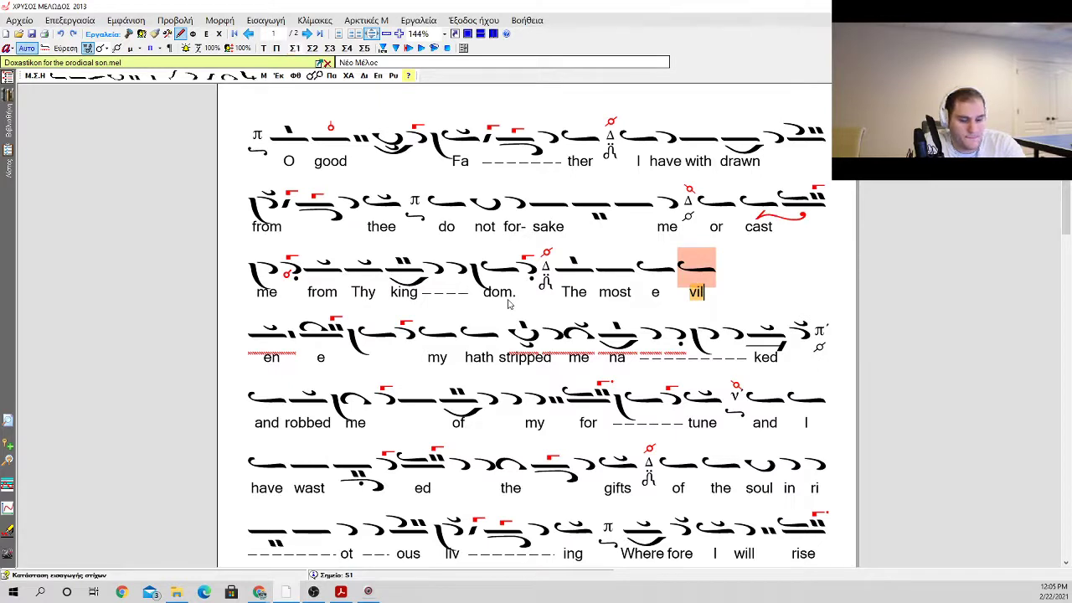
Step: Move the line break from after "vil" to just after the Δ martyria following "kingdom.", and save the score
{"action": "key", "text": "Escape"}
{"action": "key", "text": "Delete"}
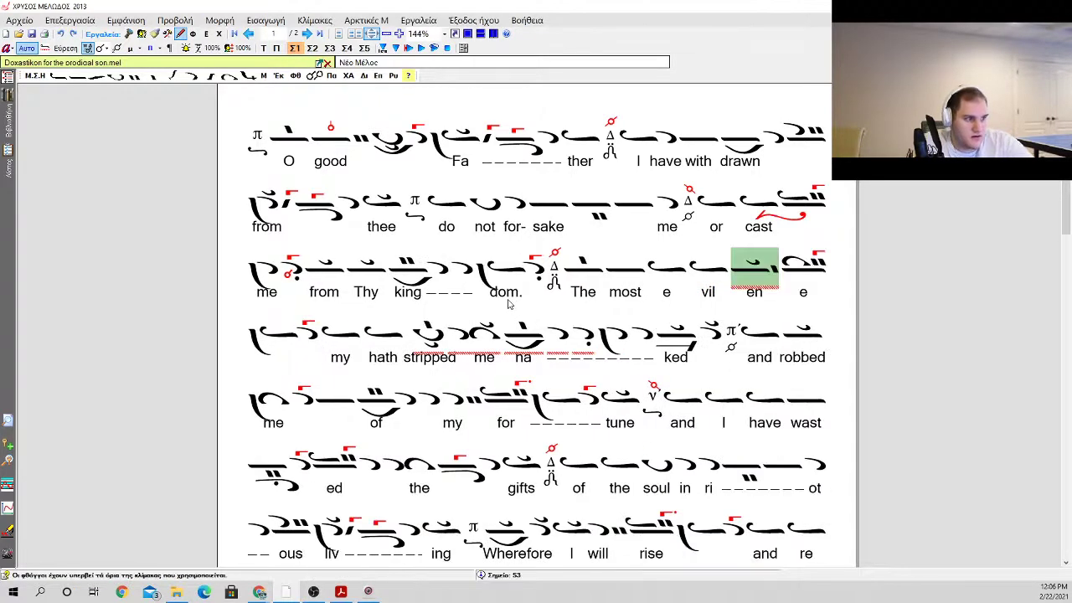
{"action": "left_click", "coordinate": [552, 272]}
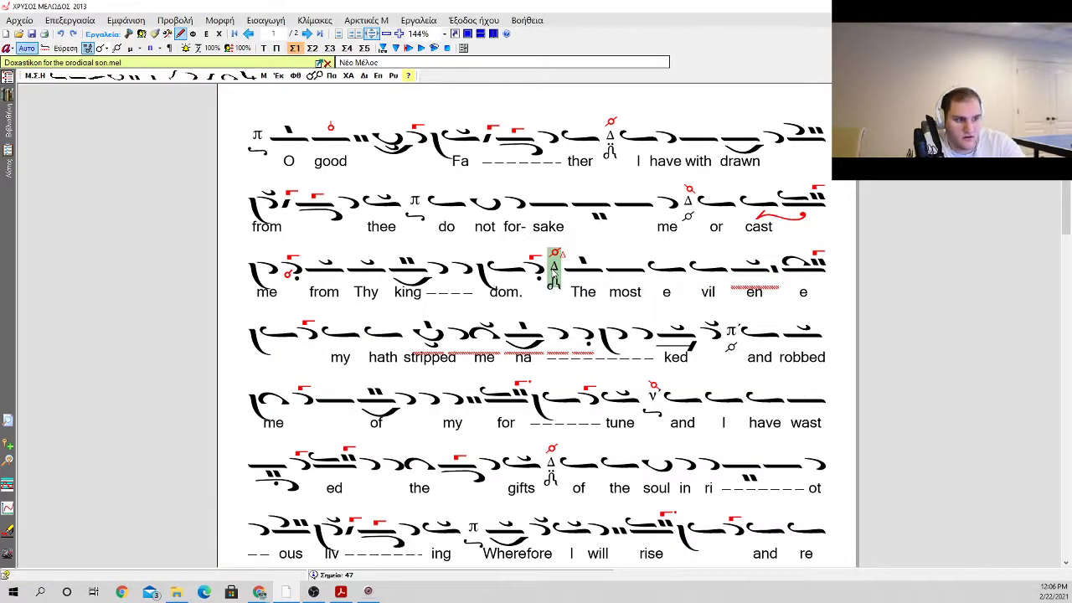
{"action": "key", "text": "Return"}
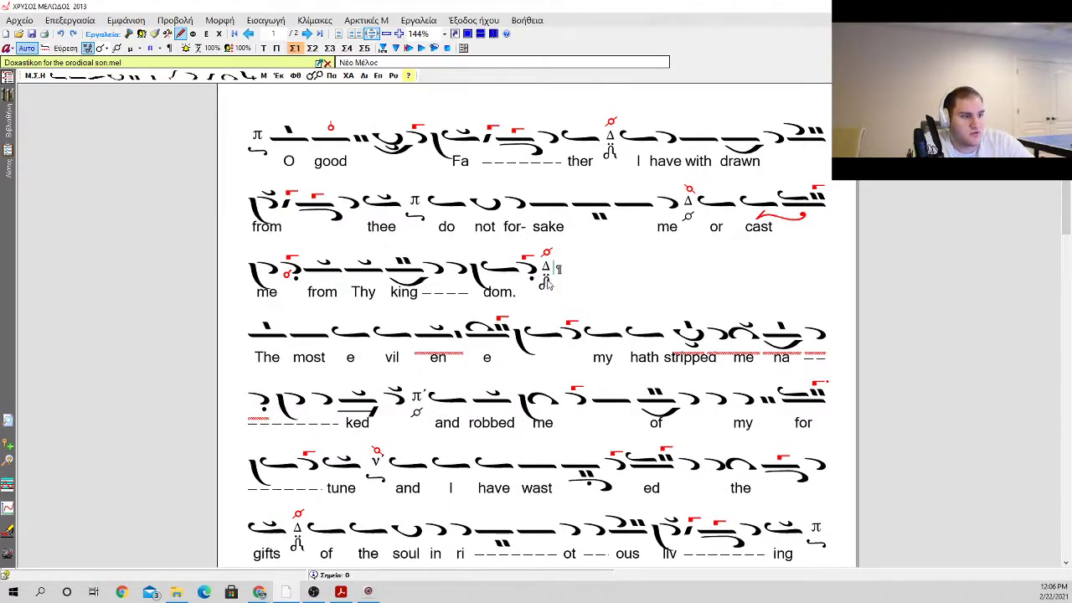
{"action": "left_click", "coordinate": [31, 34]}
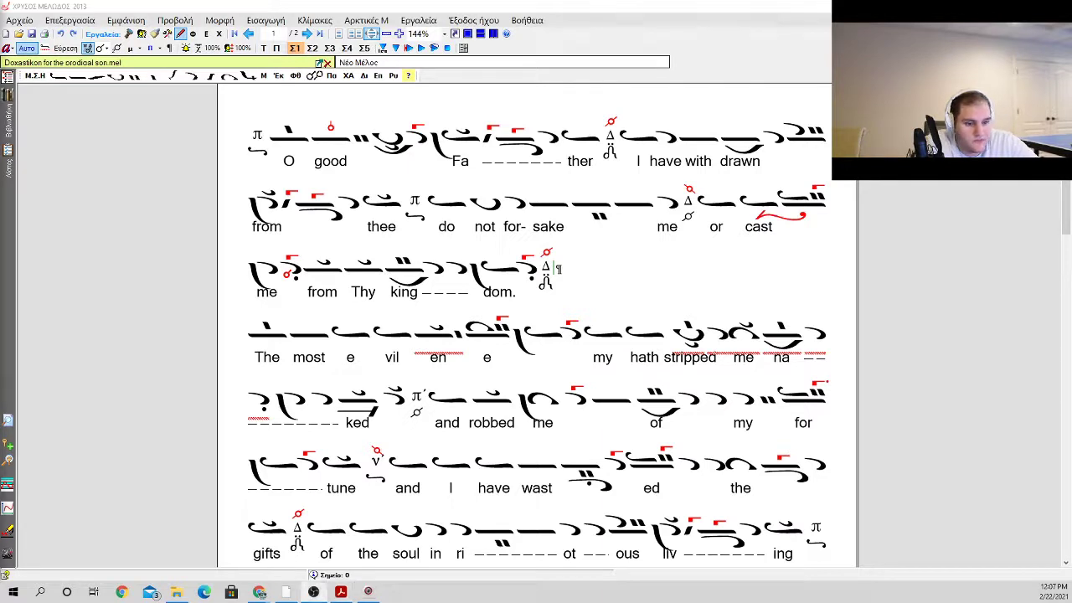
Step: Insert an oligon with an antikenoma followed by an apostrophos after the ison on "or" before "cast"
{"action": "left_click", "coordinate": [730, 225]}
{"action": "left_click", "coordinate": [693, 218]}
{"action": "left_click", "coordinate": [712, 219]}
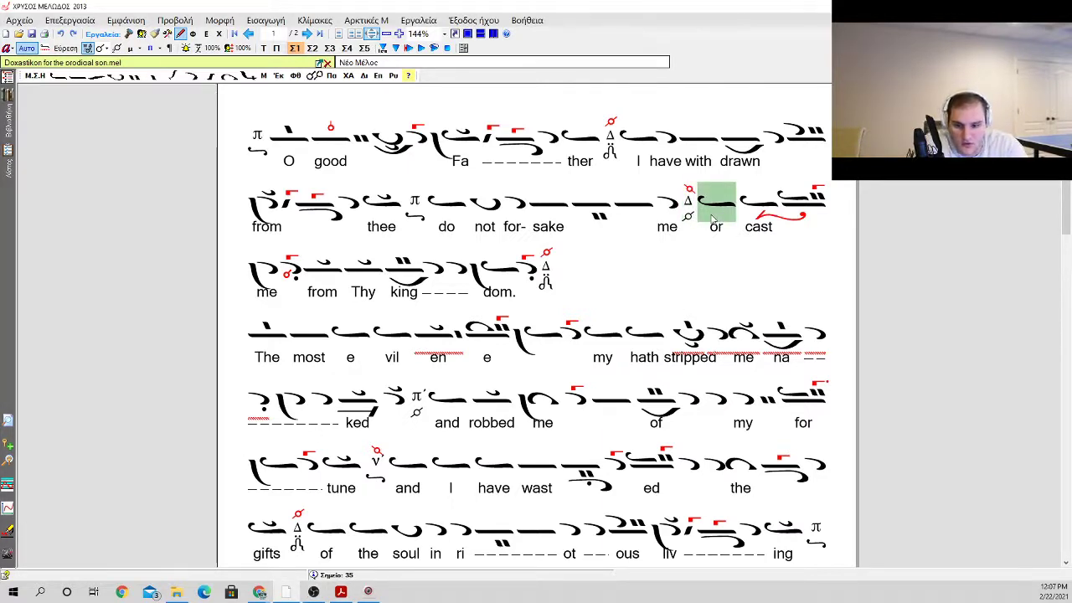
{"action": "type", "text": "sj"}
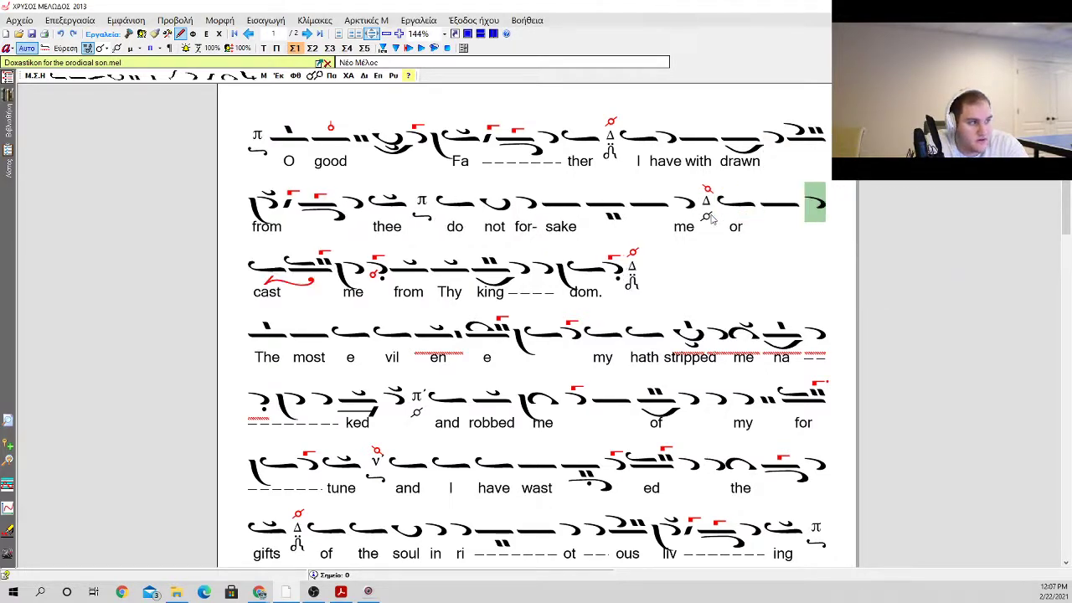
{"action": "key", "text": "Left"}
{"action": "key", "text": "x"}
{"action": "key", "text": "a"}
{"action": "key", "text": "Right"}
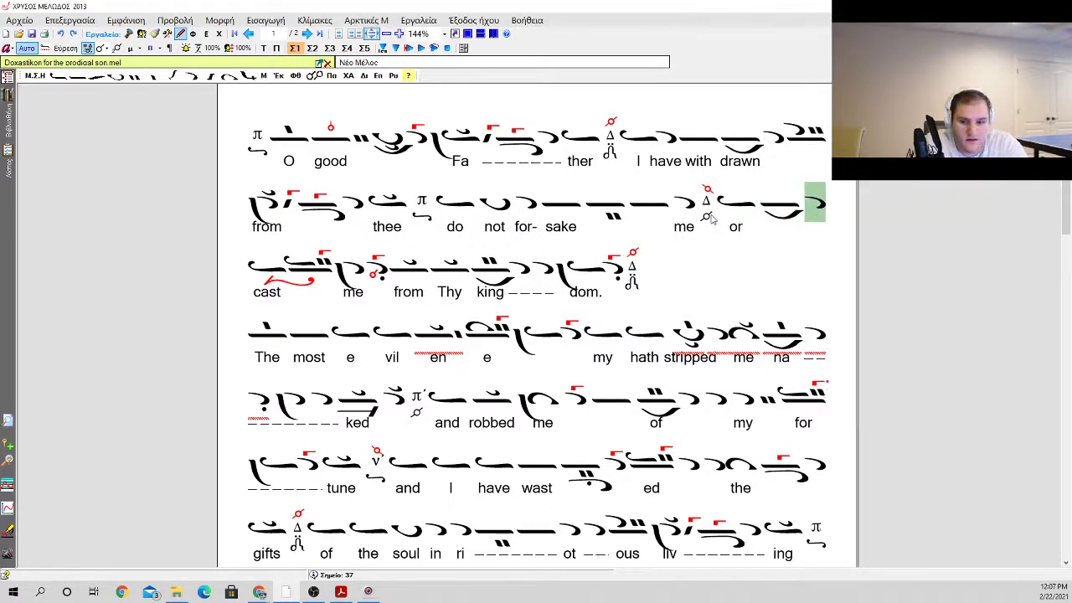
Step: Extend the descent after "or" with four more apostrophoi, adding a klasma to the last one
{"action": "type", "text": "jaaaaaa"}
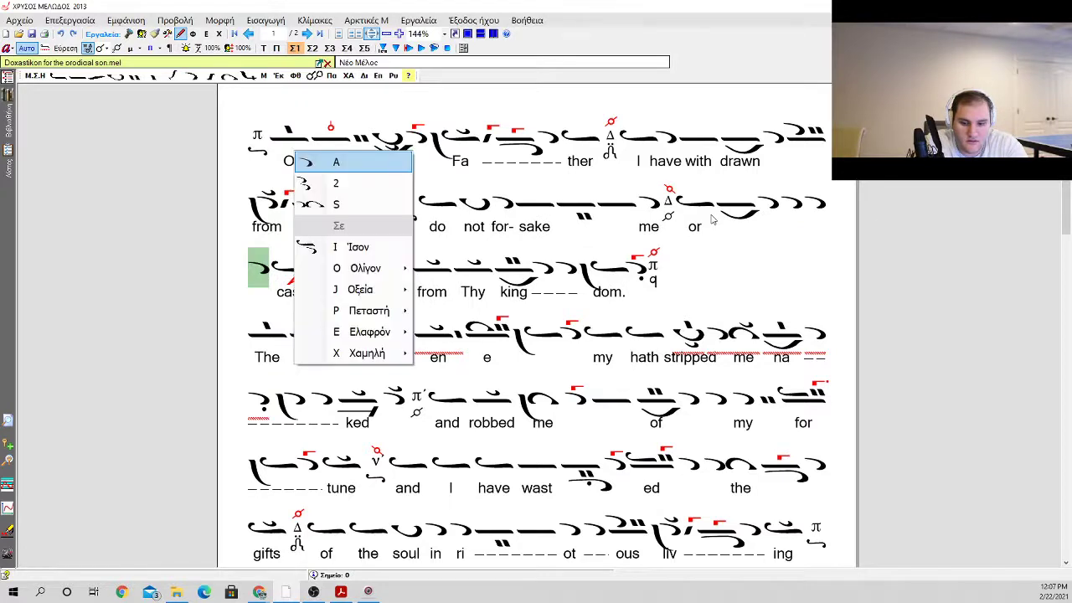
{"action": "key", "text": "k"}
{"action": "key", "text": "k"}
Step: Insert an oligon with kentemata beneath it before "cast" and put a gorgon on it
{"action": "key", "text": "o"}
{"action": "key", "text": "Down"}
{"action": "key", "text": "Down"}
{"action": "key", "text": "Down"}
{"action": "key", "text": "Down"}
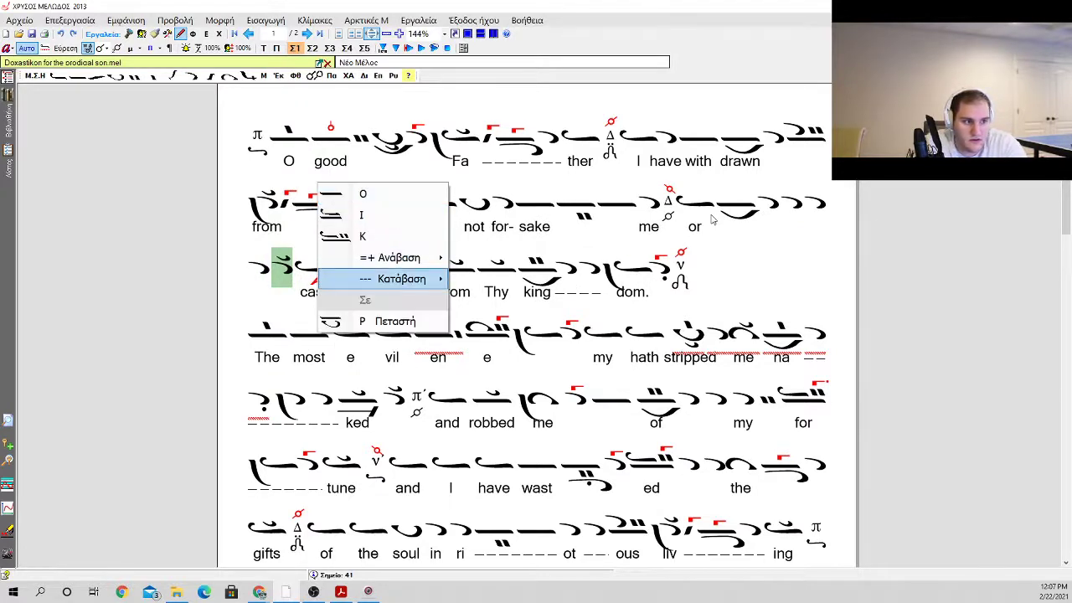
{"action": "key", "text": "Up"}
{"action": "key", "text": "Right"}
{"action": "key", "text": "Return"}
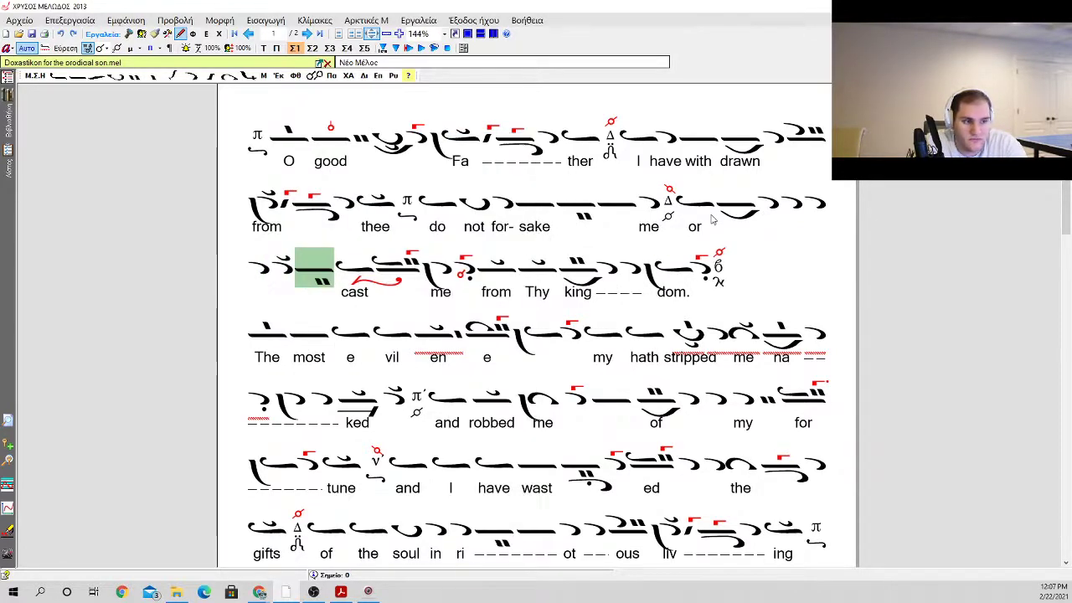
{"action": "key", "text": "g"}
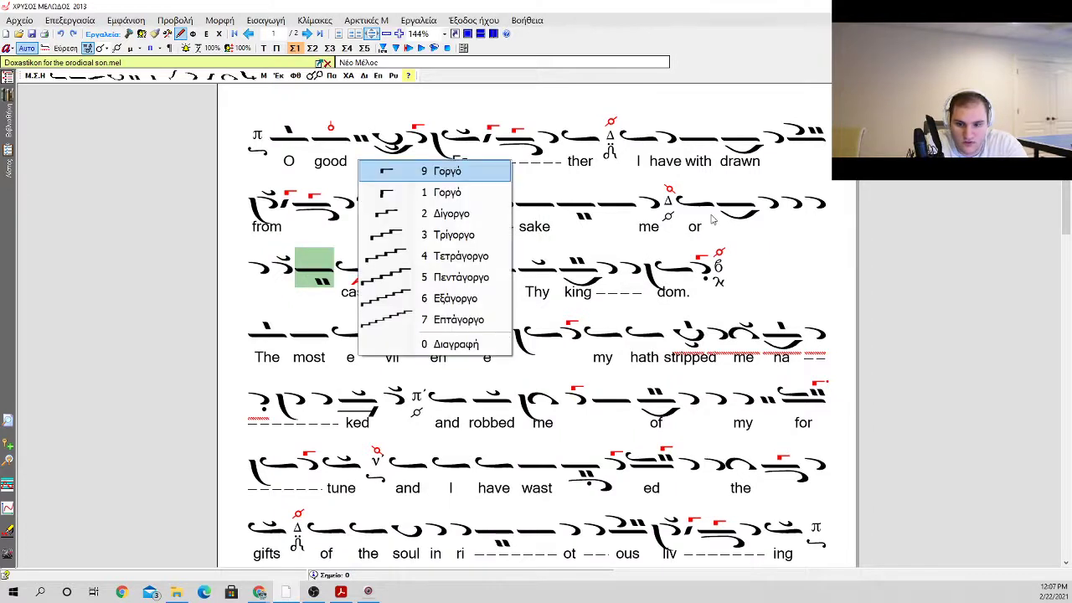
{"action": "key", "text": "Return"}
Step: Insert an ison after the oligon with kentemata and gorgon, just before "cast"
{"action": "key", "text": "i"}
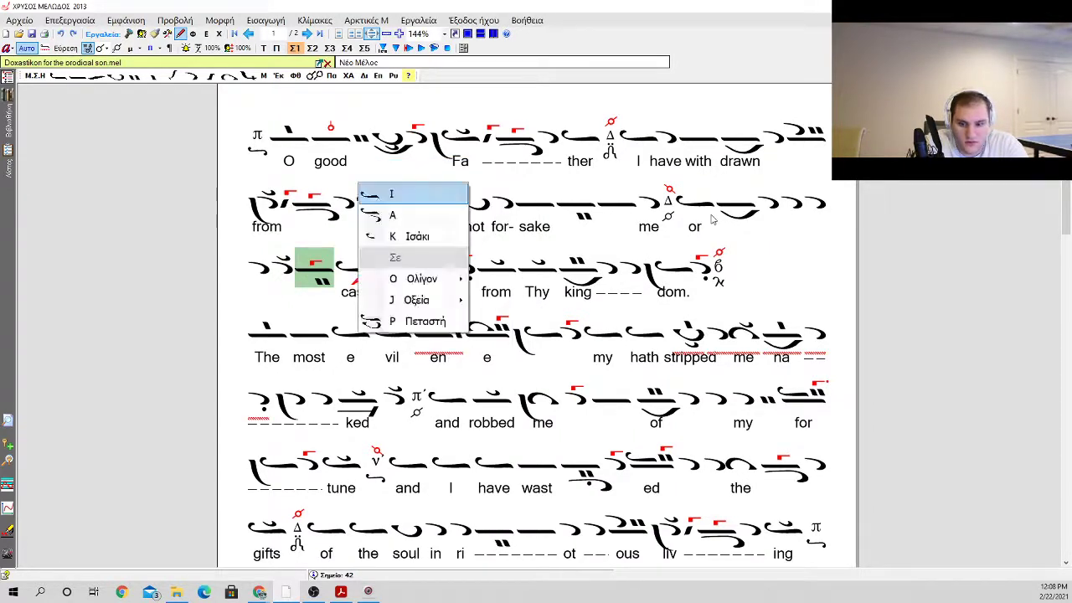
{"action": "key", "text": "Return"}
{"action": "key", "text": "o"}
{"action": "key", "text": "Escape"}
{"action": "key", "text": "Right"}
{"action": "key", "text": "Left"}
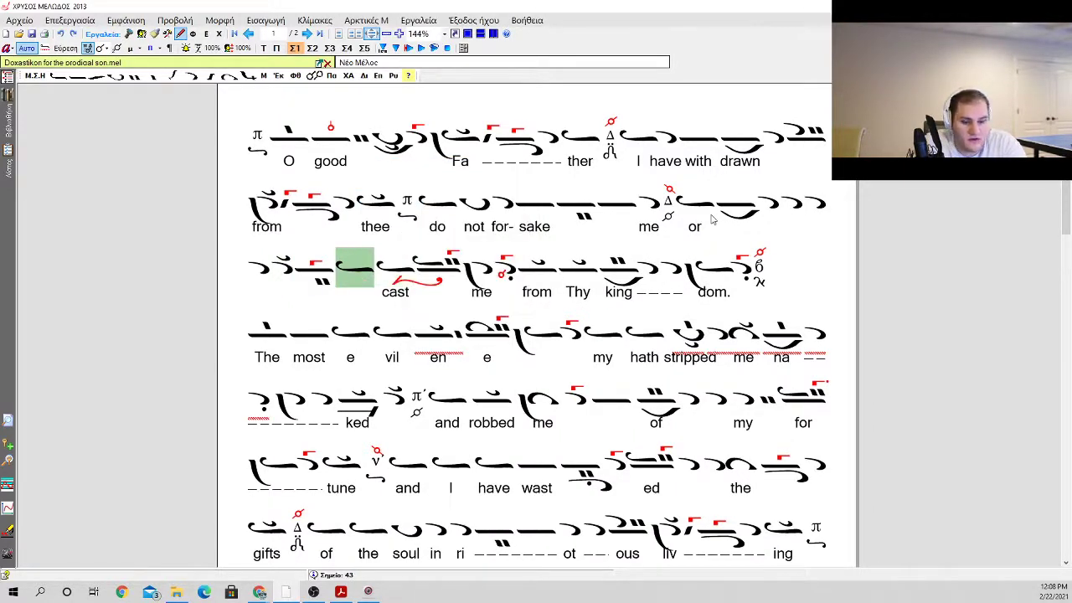
{"action": "key", "text": "Right"}
{"action": "key", "text": "Left"}
Step: Insert an oligon with a kentema beneath it and a psifiston after the new ison, followed by an apostrophos
{"action": "key", "text": "o"}
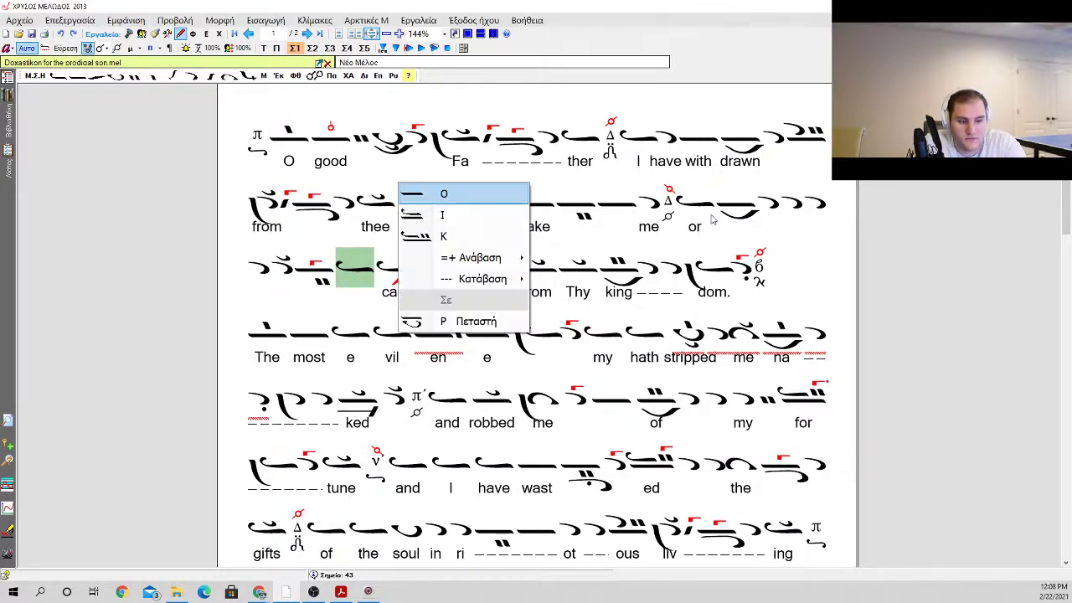
{"action": "key", "text": "Down"}
{"action": "key", "text": "Down"}
{"action": "key", "text": "Down"}
{"action": "key", "text": "Right"}
{"action": "key", "text": "Down"}
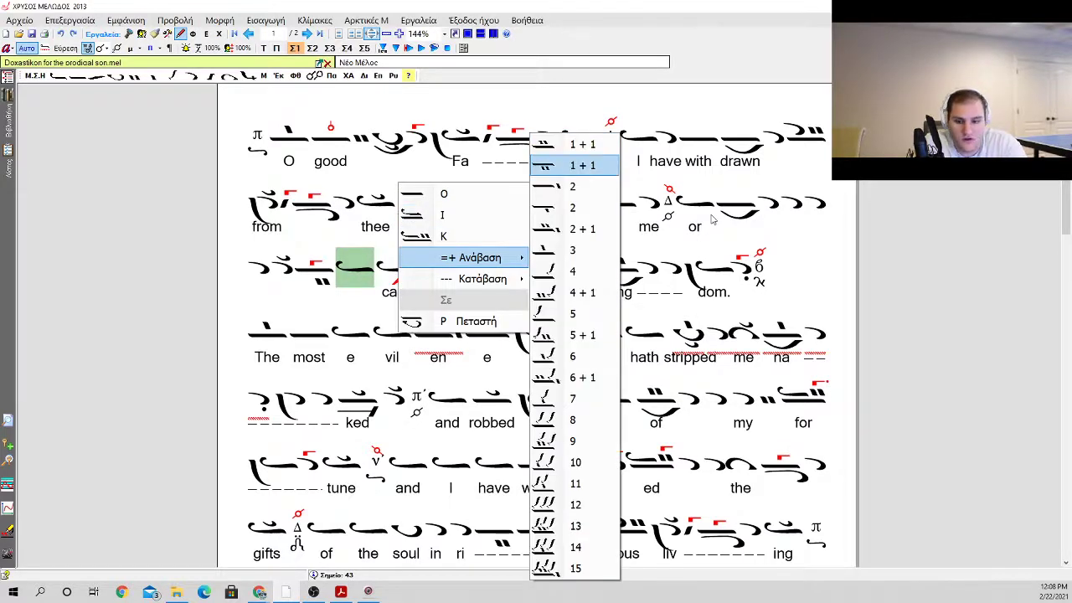
{"action": "key", "text": "Down"}
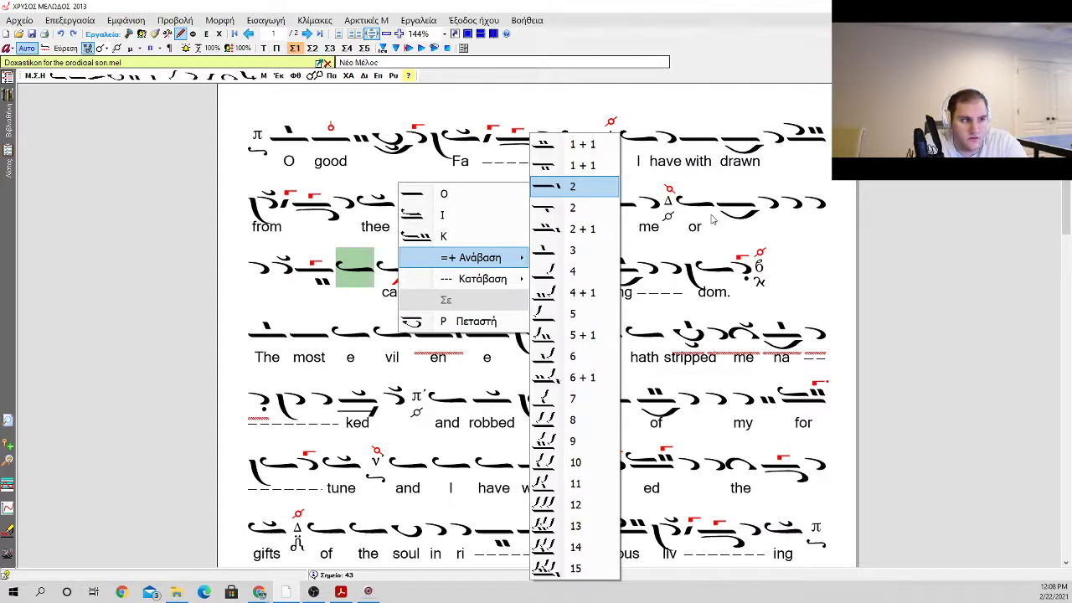
{"action": "key", "text": "Down"}
{"action": "key", "text": "Return"}
{"action": "key", "text": "c"}
{"action": "key", "text": "Return"}
{"action": "key", "text": "a"}
{"action": "key", "text": "Return"}
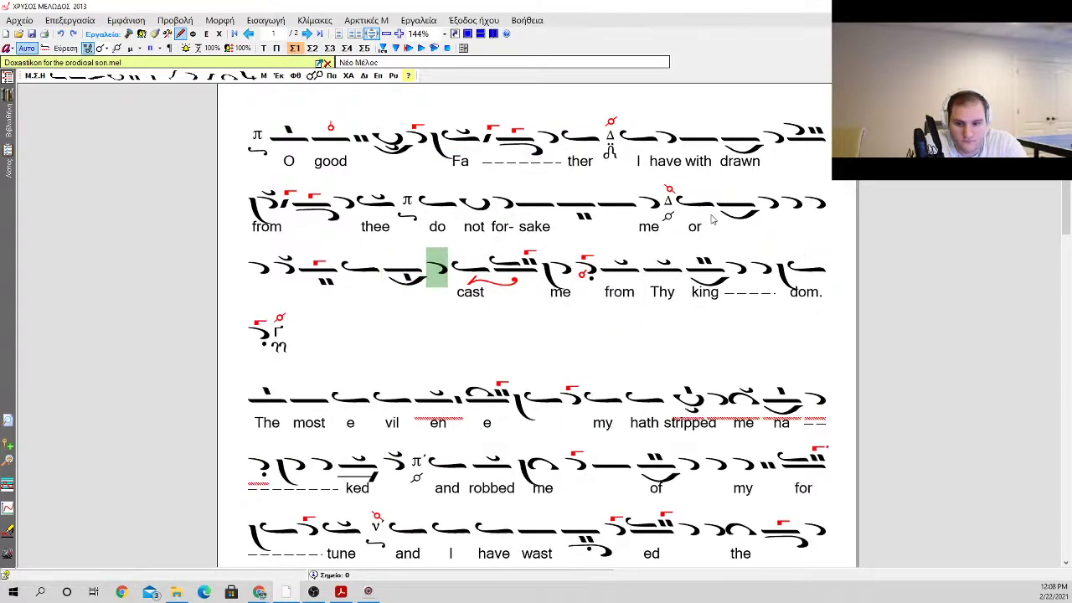
{"action": "key", "text": "a"}
{"action": "key", "text": "Return"}
{"action": "key", "text": "o"}
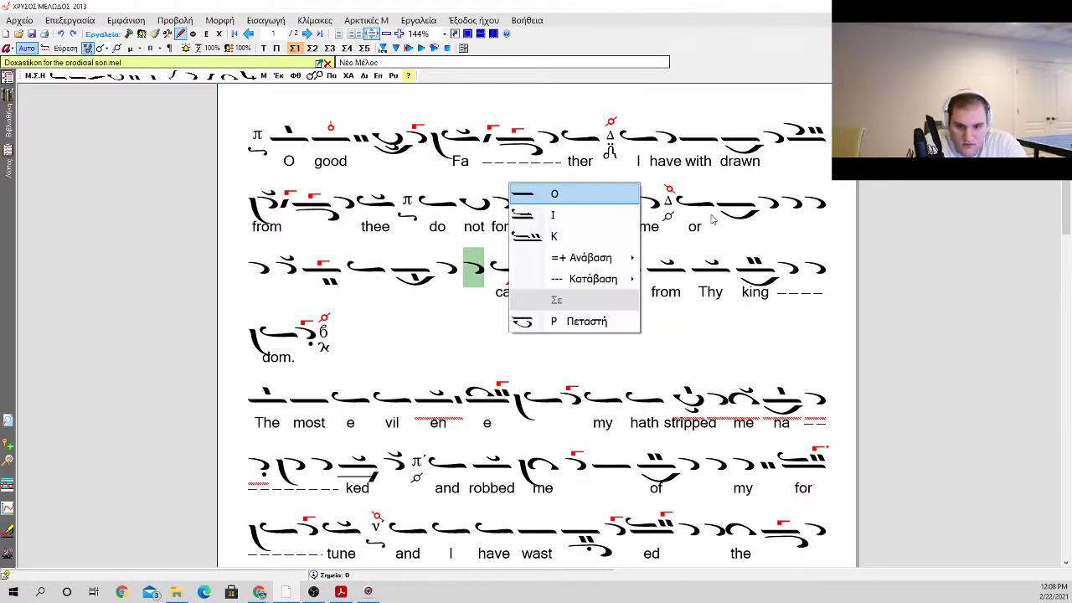
{"action": "key", "text": "Down"}
{"action": "key", "text": "Down"}
{"action": "key", "text": "Down"}
{"action": "key", "text": "Right"}
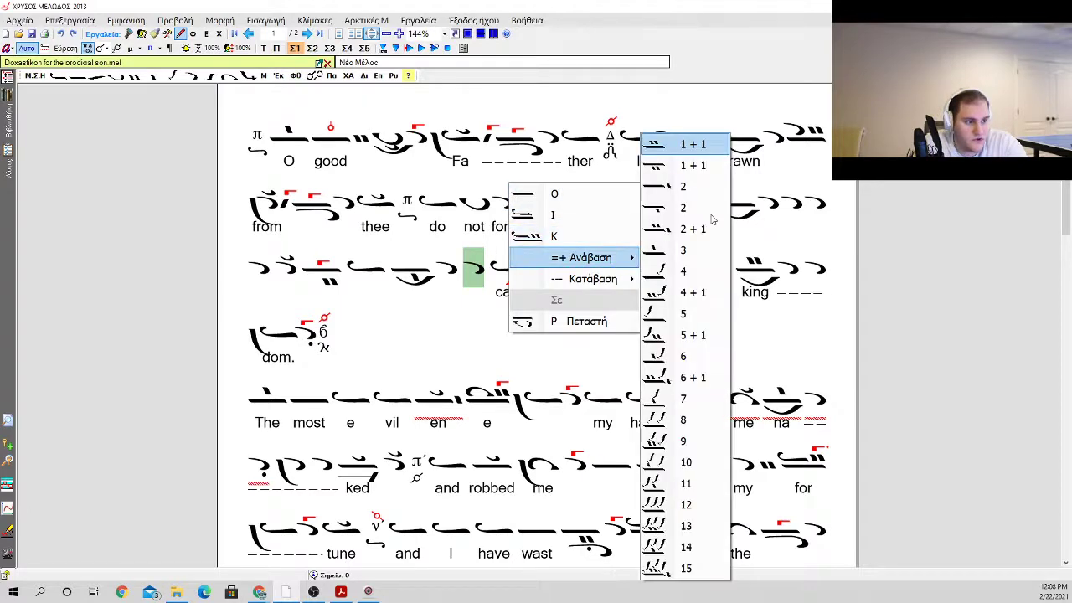
{"action": "key", "text": "Down"}
{"action": "key", "text": "Down"}
{"action": "key", "text": "Down"}
{"action": "key", "text": "Down"}
{"action": "key", "text": "Up"}
{"action": "key", "text": "Return"}
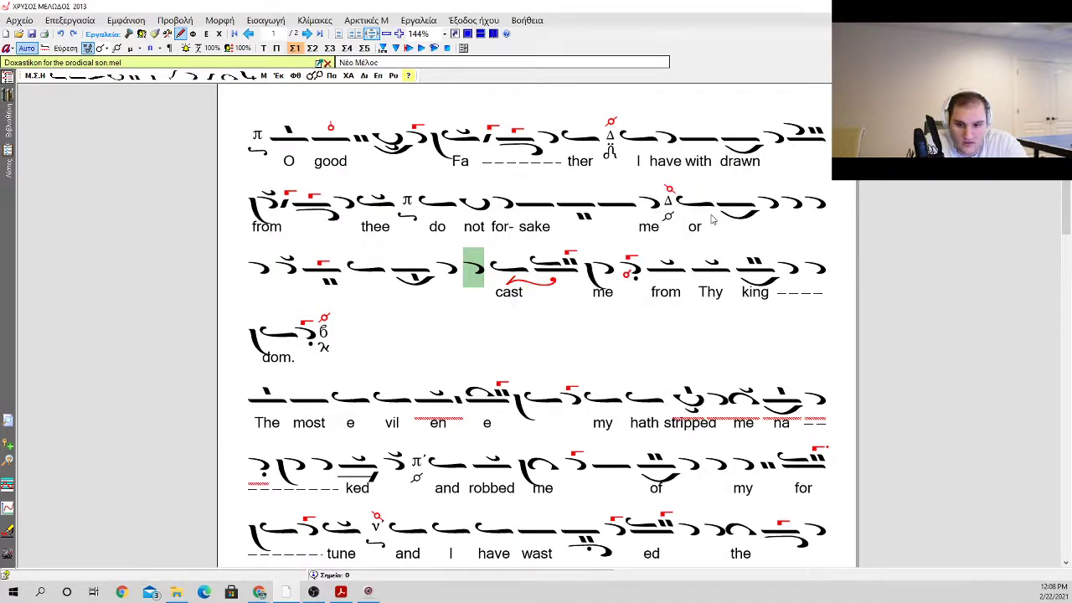
{"action": "key", "text": "BackSpace"}
Step: Insert an oligon carrying an apostrophos and kentemata (1 + 1) after the apostrophos before "cast"
{"action": "key", "text": "a"}
{"action": "key", "text": "o"}
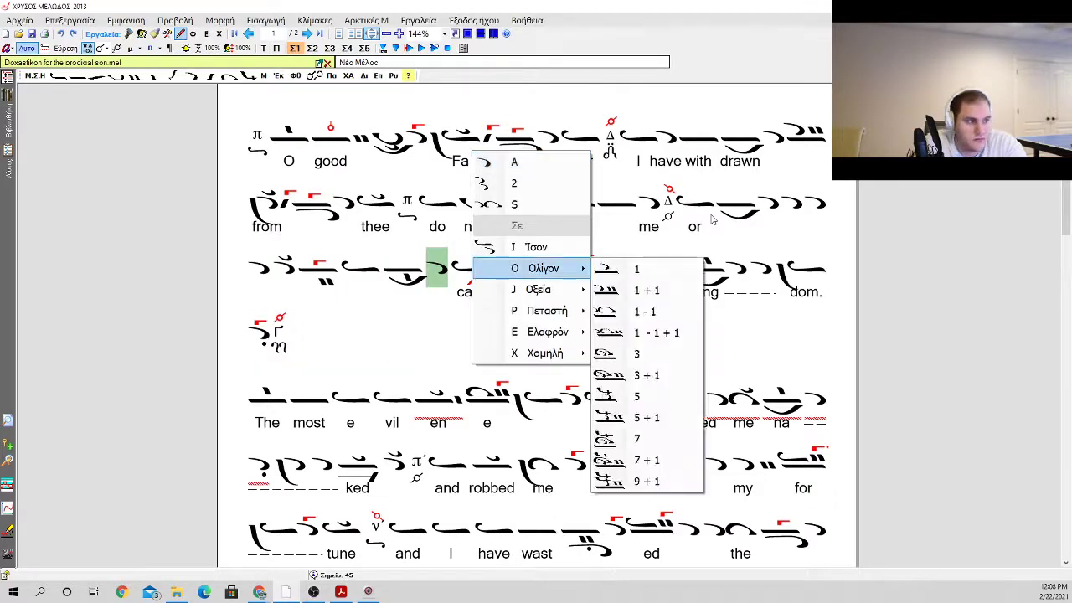
{"action": "key", "text": "Down"}
{"action": "key", "text": "Return"}
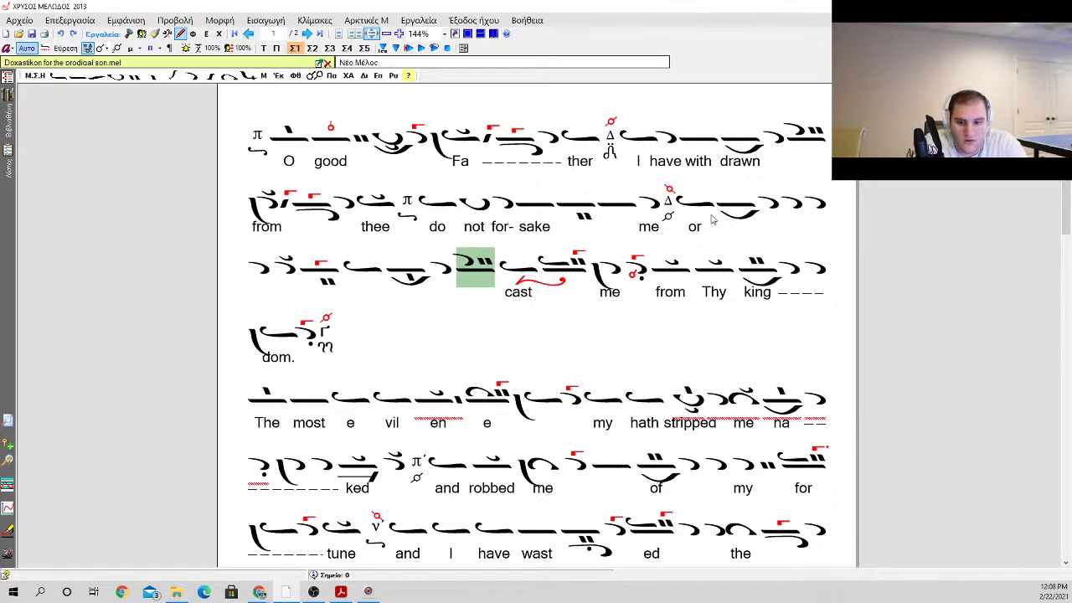
Step: Insert an apostrophos with a bareia and an upper klasma, followed by a hyporroe with a gorgon, before "cast"
{"action": "key", "text": "a"}
{"action": "key", "text": "a"}
{"action": "key", "text": "b"}
{"action": "key", "text": "k"}
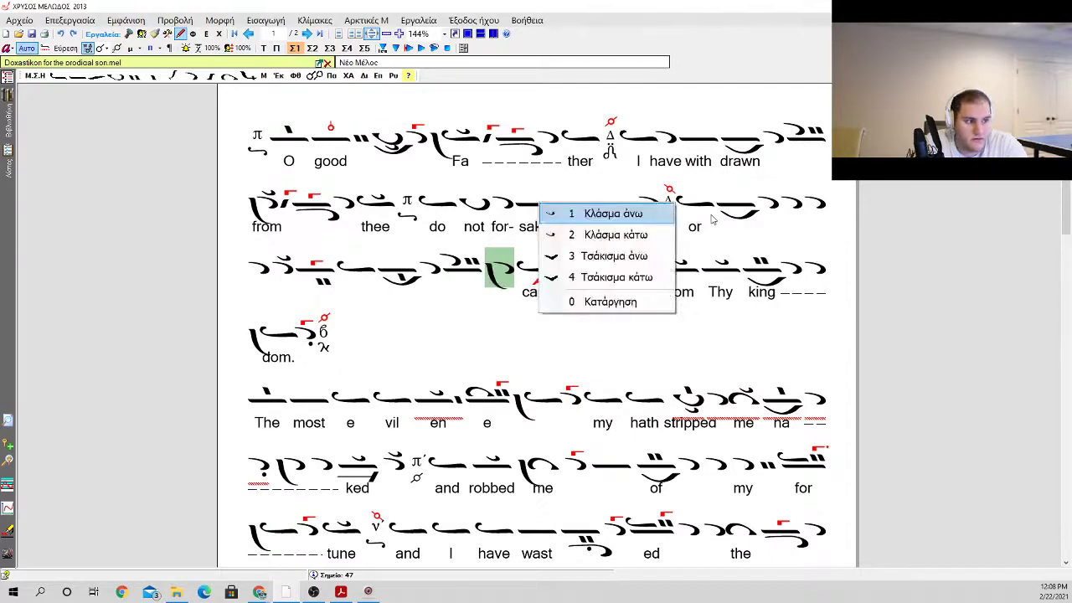
{"action": "key", "text": "Return"}
{"action": "key", "text": "u"}
{"action": "key", "text": "Return"}
{"action": "key", "text": "g"}
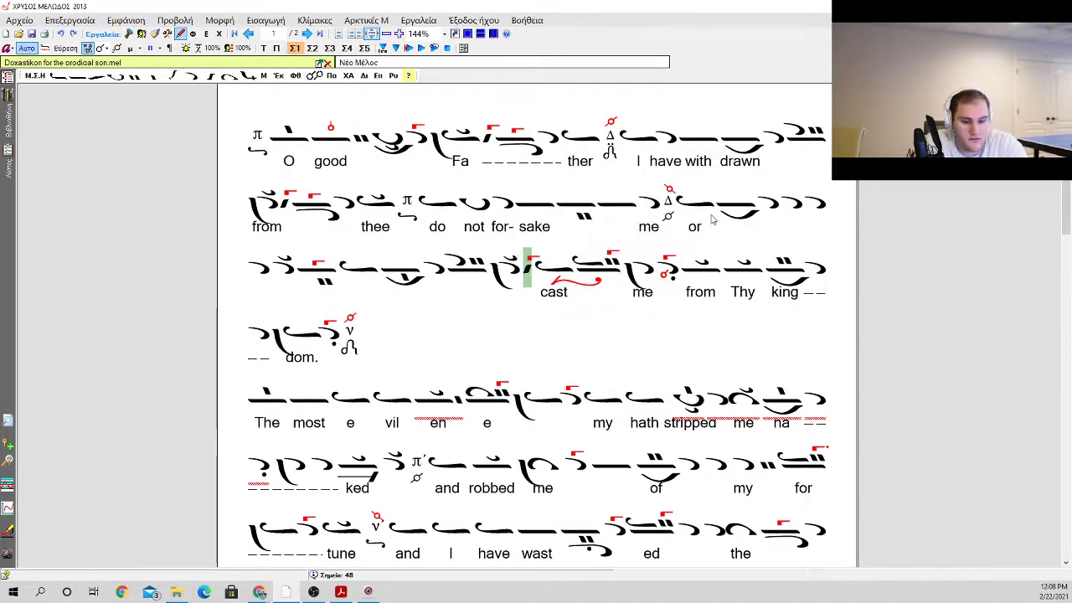
Step: Insert an oligon with an antikenoma and a gorgon after the hyporroe, followed by an apostrophos
{"action": "key", "text": "o"}
{"action": "key", "text": "Return"}
{"action": "key", "text": "p"}
{"action": "key", "text": "6"}
{"action": "key", "text": "g"}
{"action": "key", "text": "Return"}
{"action": "key", "text": "a"}
{"action": "key", "text": "a"}
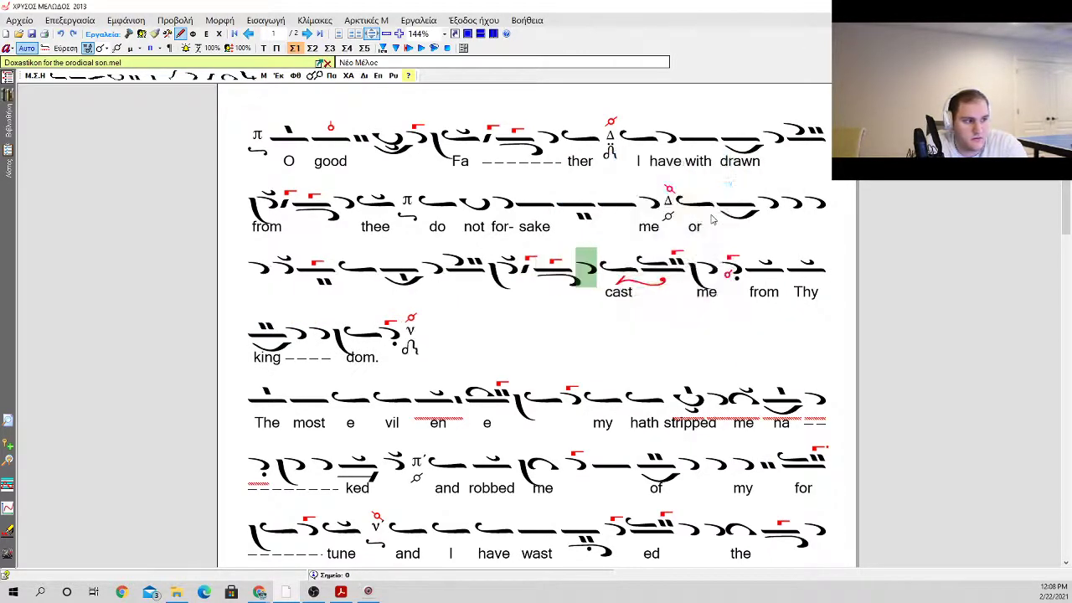
Step: Insert an ison with a klasma above it after the last apostrophos before "cast"
{"action": "key", "text": "o"}
{"action": "key", "text": "k"}
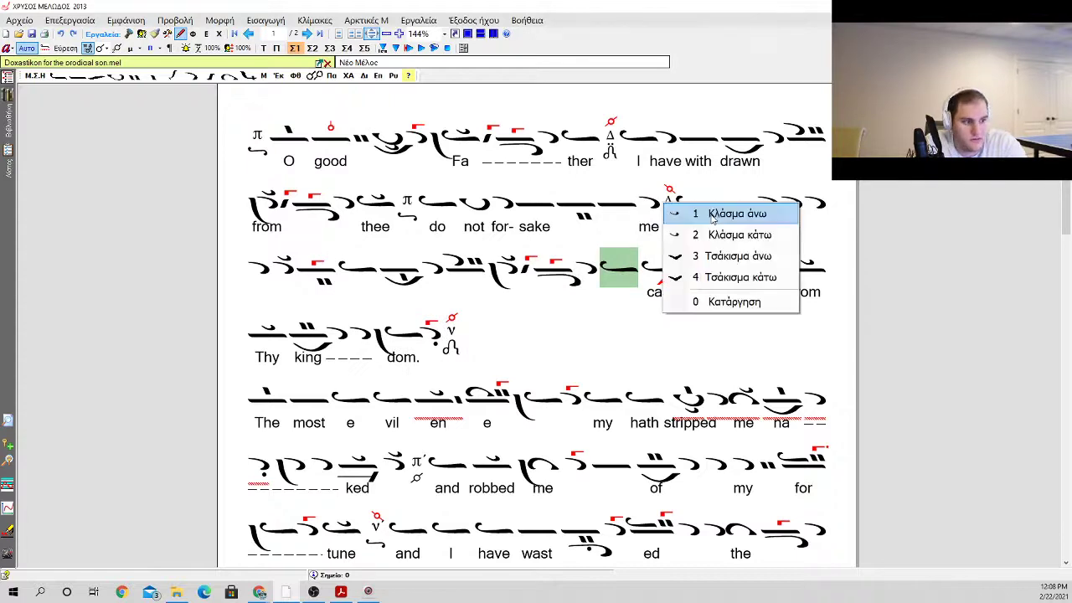
{"action": "key", "text": "Up"}
{"action": "key", "text": "Down"}
{"action": "key", "text": "Up"}
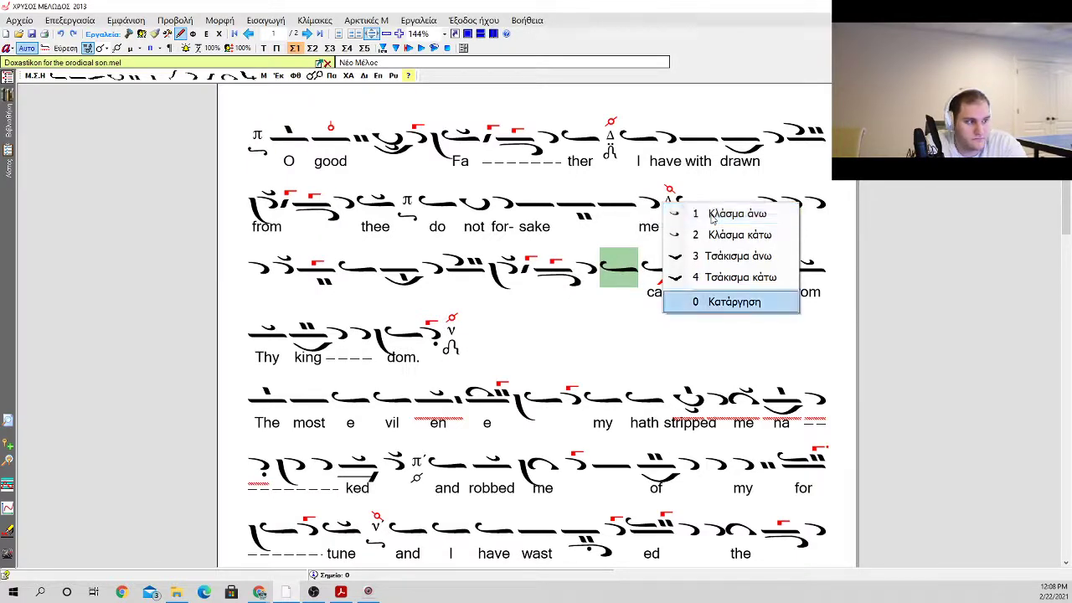
{"action": "key", "text": "Down"}
{"action": "key", "text": "Up"}
{"action": "key", "text": "Down"}
{"action": "key", "text": "Return"}
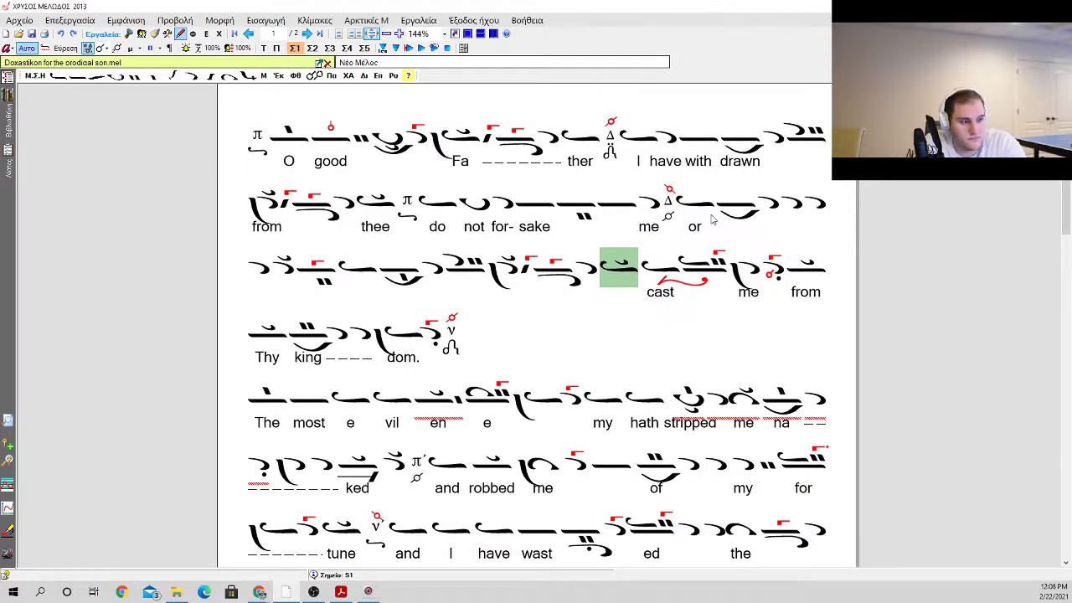
Step: Pull the lyrics "cast me from Thy kingdom." back onto the new neumes, splitting "cast" so that "ca" falls under the oligon after "or"
{"action": "key", "text": "Return"}
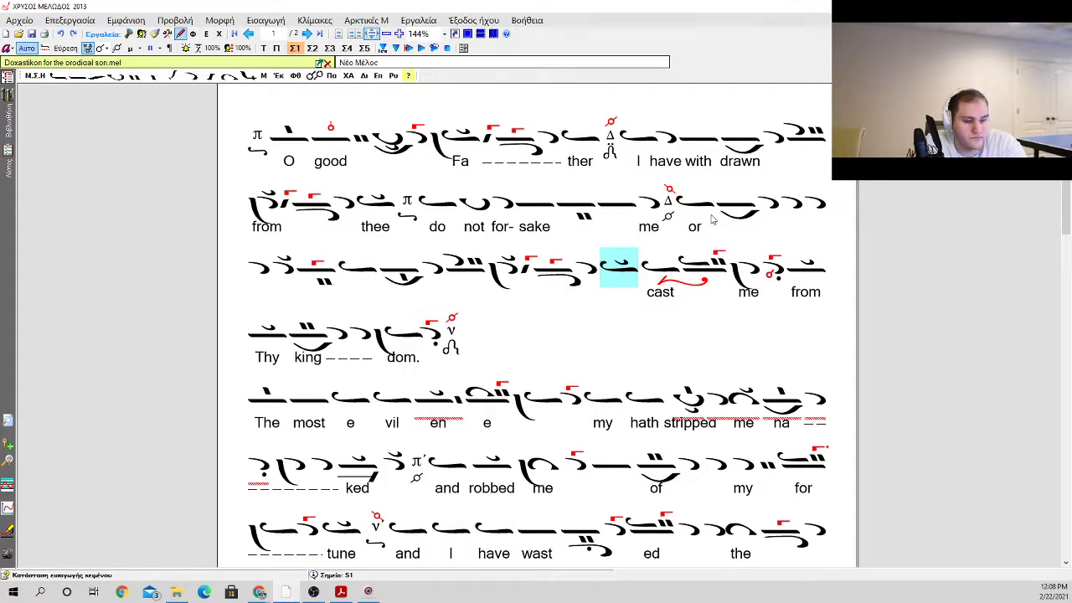
{"action": "key", "text": "Delete"}
{"action": "key", "text": "ctrl+z"}
{"action": "key", "text": "Return"}
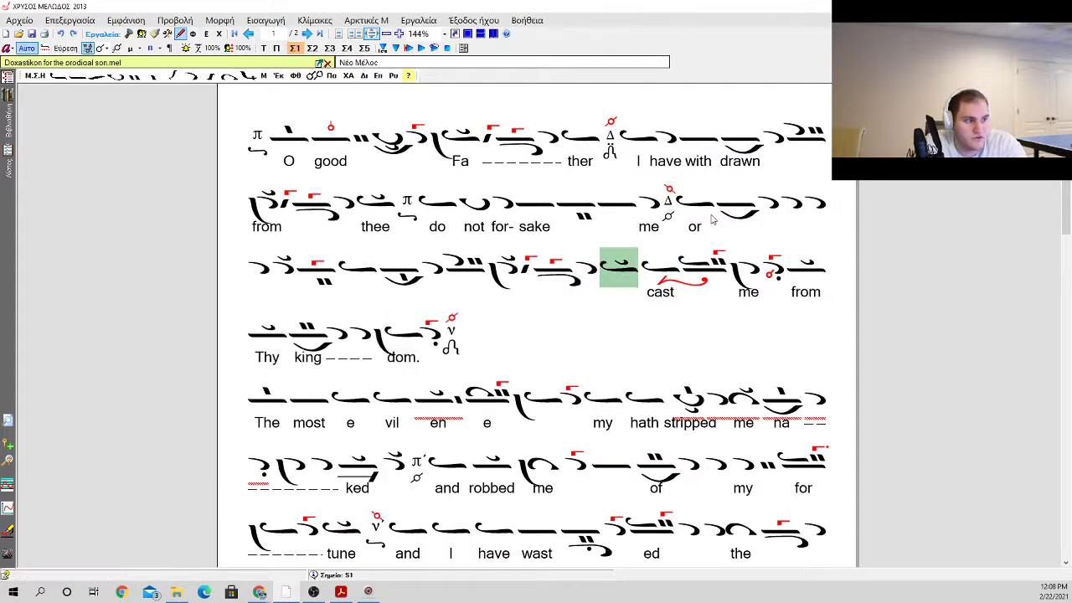
{"action": "key", "text": "Return"}
{"action": "key", "text": "BackSpace"}
{"action": "key", "text": "BackSpace"}
{"action": "key", "text": "BackSpace"}
{"action": "key", "text": "BackSpace"}
{"action": "key", "text": "BackSpace"}
{"action": "key", "text": "BackSpace"}
{"action": "key", "text": "BackSpace"}
{"action": "key", "text": "BackSpace"}
{"action": "key", "text": "BackSpace"}
{"action": "key", "text": "BackSpace"}
{"action": "key", "text": "BackSpace"}
{"action": "key", "text": "BackSpace"}
{"action": "key", "text": "BackSpace"}
{"action": "key", "text": "BackSpace"}
{"action": "key", "text": "BackSpace"}
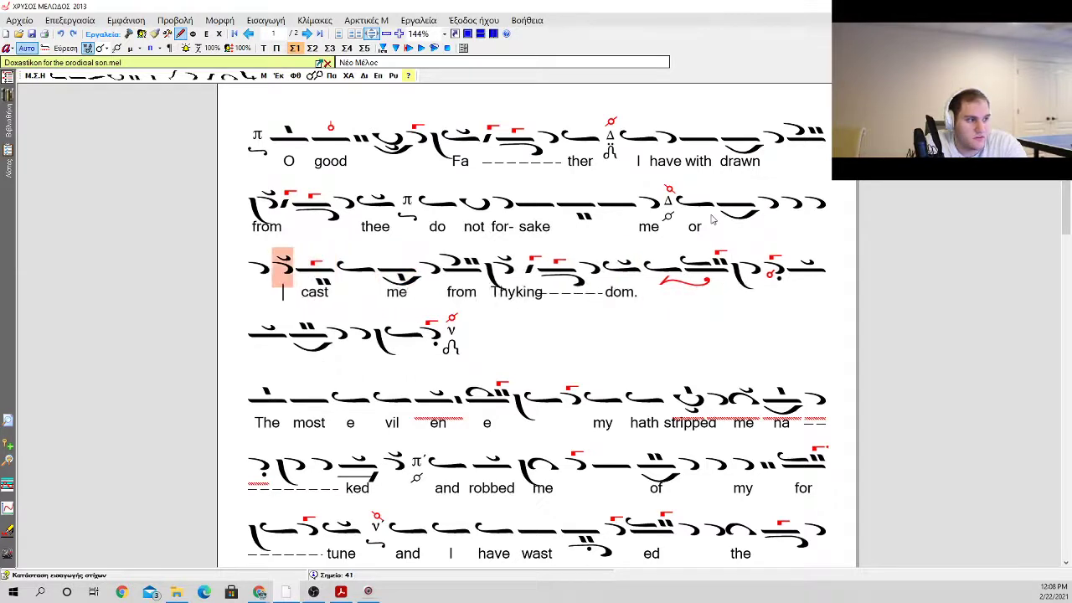
{"action": "key", "text": "BackSpace"}
{"action": "key", "text": "Right"}
{"action": "key", "text": "Right"}
{"action": "key", "text": "Right"}
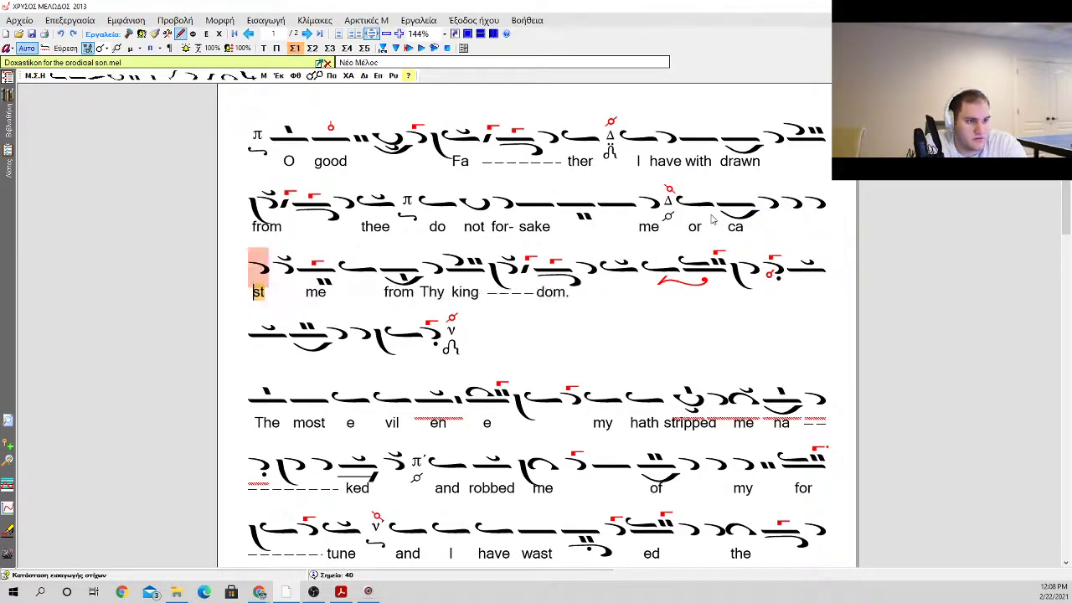
Step: Align "st" with the line's last apostrophos, "me" with the klasma apostrophos, "from" with the ison, "Thy" with the kentema oligon and "king" with the bareia
{"action": "key", "text": "BackSpace"}
{"action": "key", "text": "Right"}
{"action": "key", "text": "Right"}
{"action": "key", "text": "Right"}
{"action": "key", "text": "Right"}
{"action": "key", "text": "Right"}
{"action": "key", "text": "Right"}
{"action": "key", "text": "Right"}
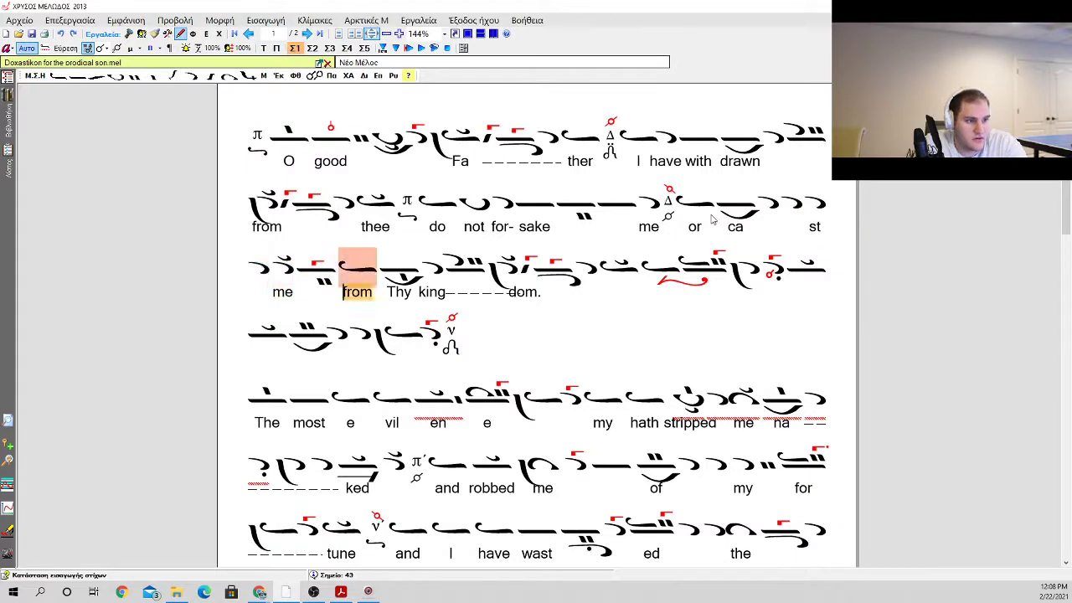
{"action": "key", "text": "Right"}
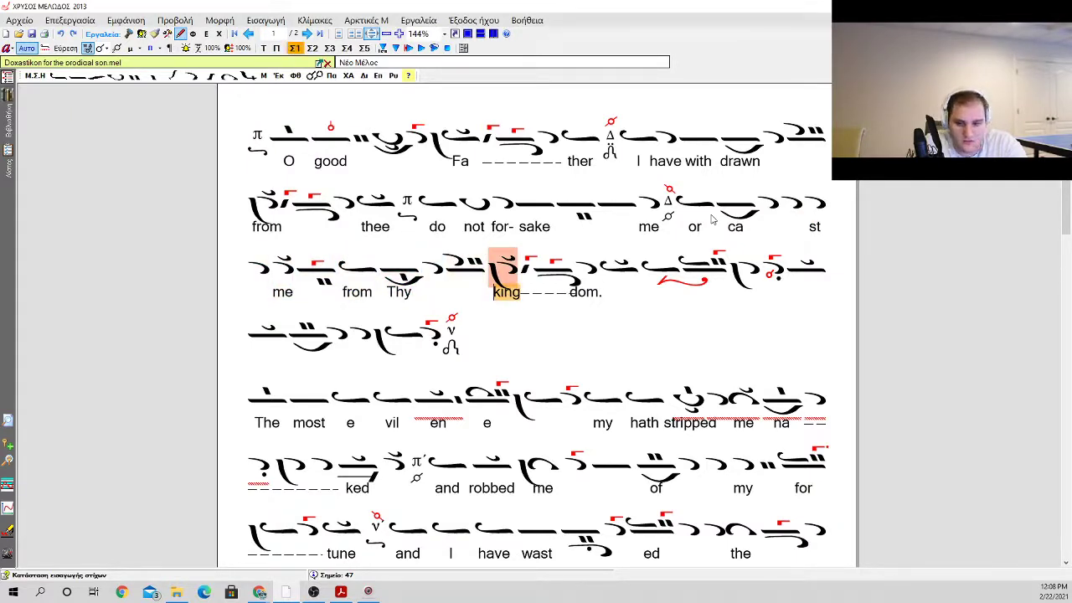
Step: Recheck the syllable placement and shift "dom." under the ison with the klasma, ending the lyric edit
{"action": "key", "text": "Left"}
{"action": "key", "text": "Left"}
{"action": "key", "text": "Left"}
{"action": "key", "text": "Left"}
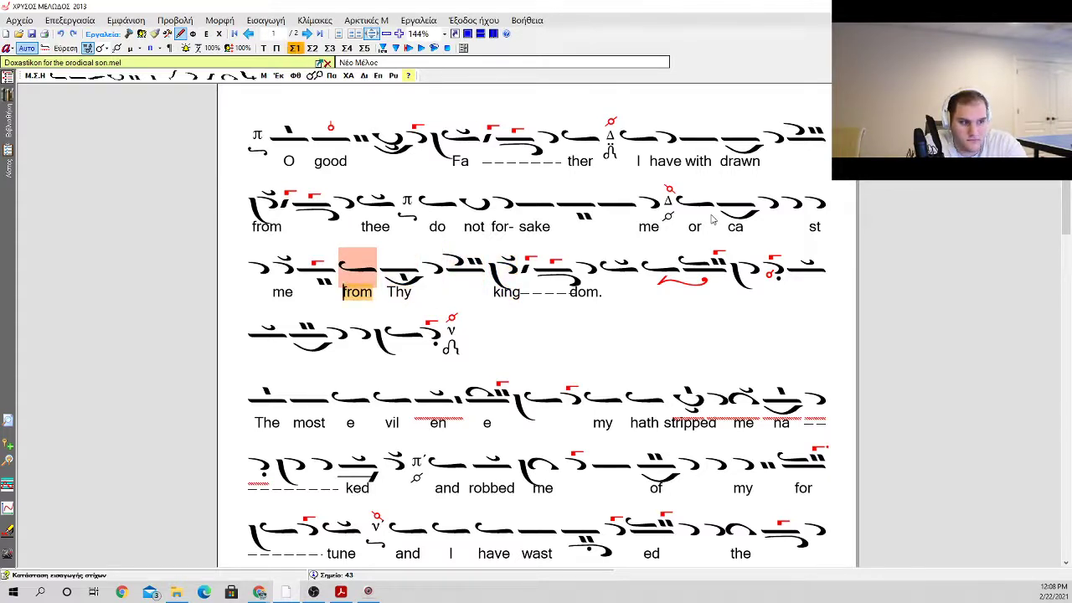
{"action": "key", "text": "Left"}
{"action": "key", "text": "Left"}
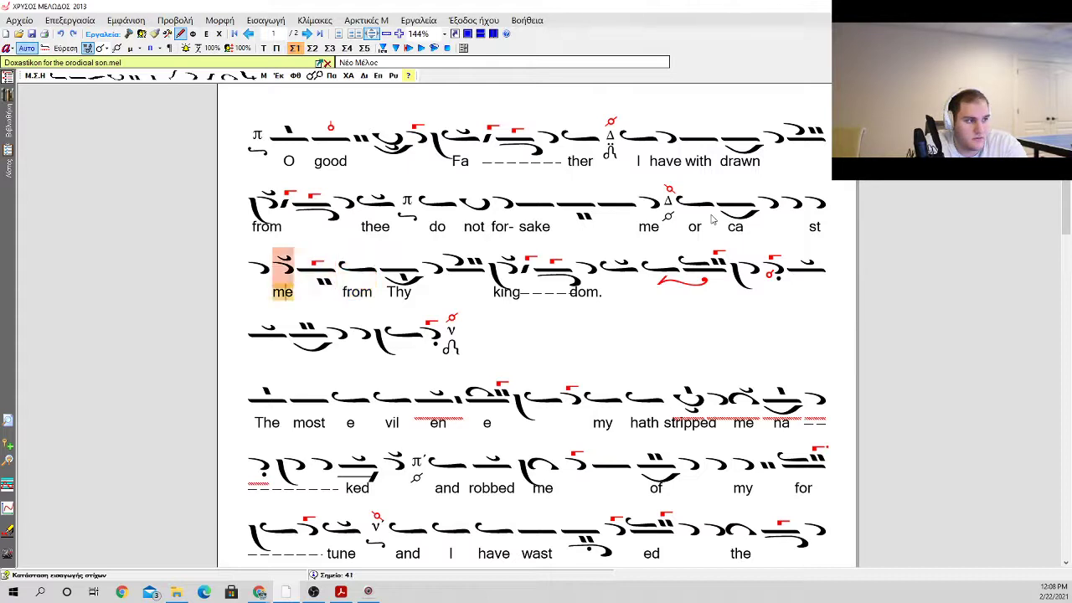
{"action": "key", "text": "Right"}
{"action": "key", "text": "Right"}
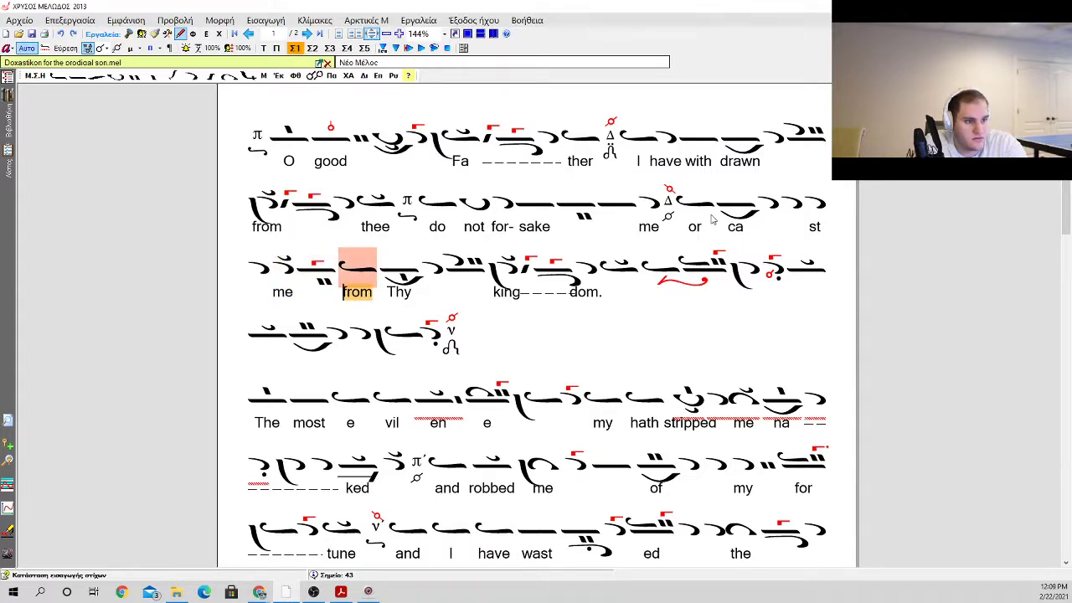
{"action": "key", "text": "Right"}
{"action": "key", "text": "Right"}
{"action": "key", "text": "Right"}
{"action": "key", "text": "Right"}
{"action": "key", "text": "Right"}
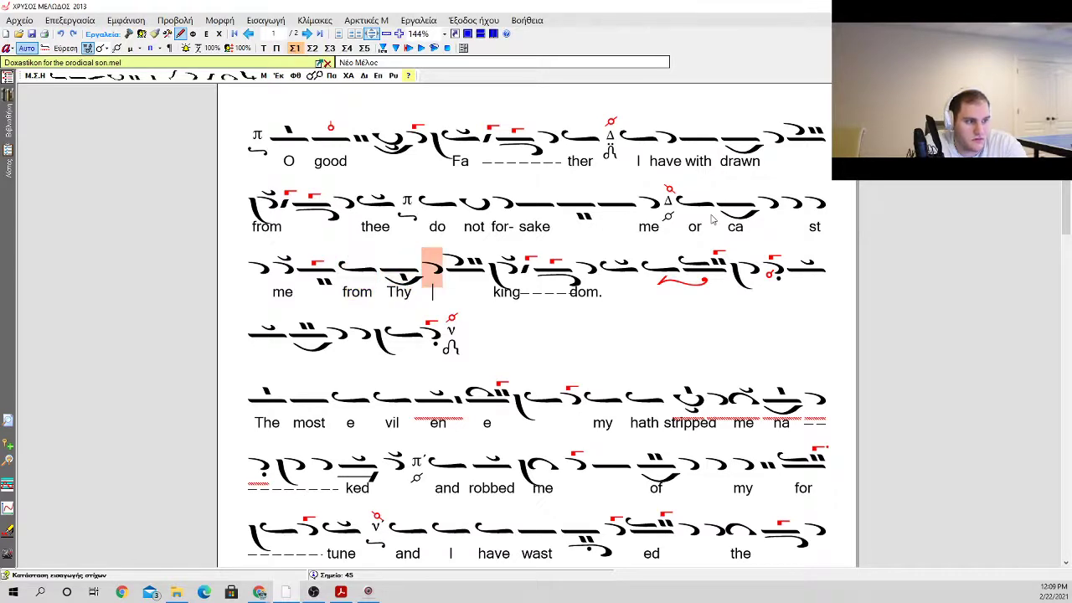
{"action": "key", "text": "Right"}
{"action": "key", "text": "Right"}
{"action": "key", "text": "Right"}
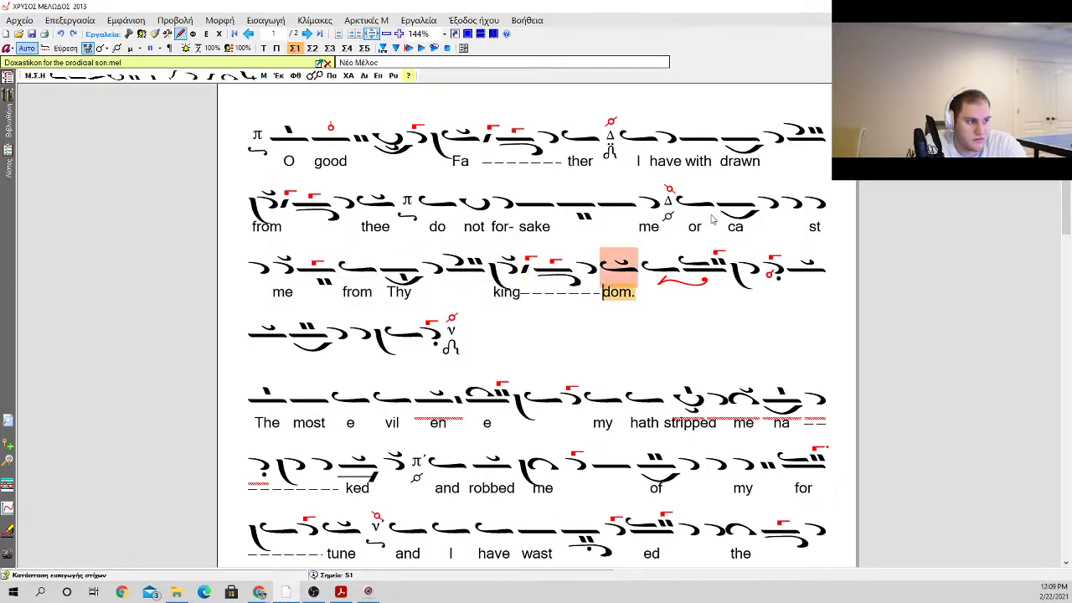
{"action": "key", "text": "BackSpace"}
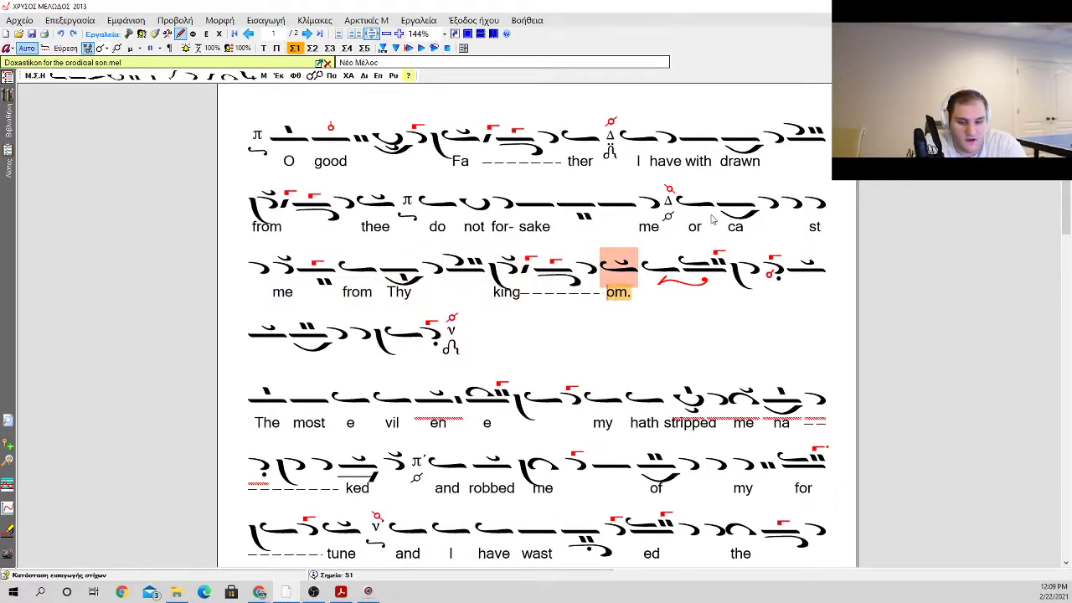
{"action": "type", "text": "d"}
{"action": "key", "text": "Escape"}
Step: Delete the leftover old neumes between the ison on "dom." and the martyria that closes the phrase
{"action": "key", "text": "Right"}
{"action": "key", "text": "Delete"}
{"action": "key", "text": "Delete"}
{"action": "key", "text": "Delete"}
{"action": "key", "text": "Delete"}
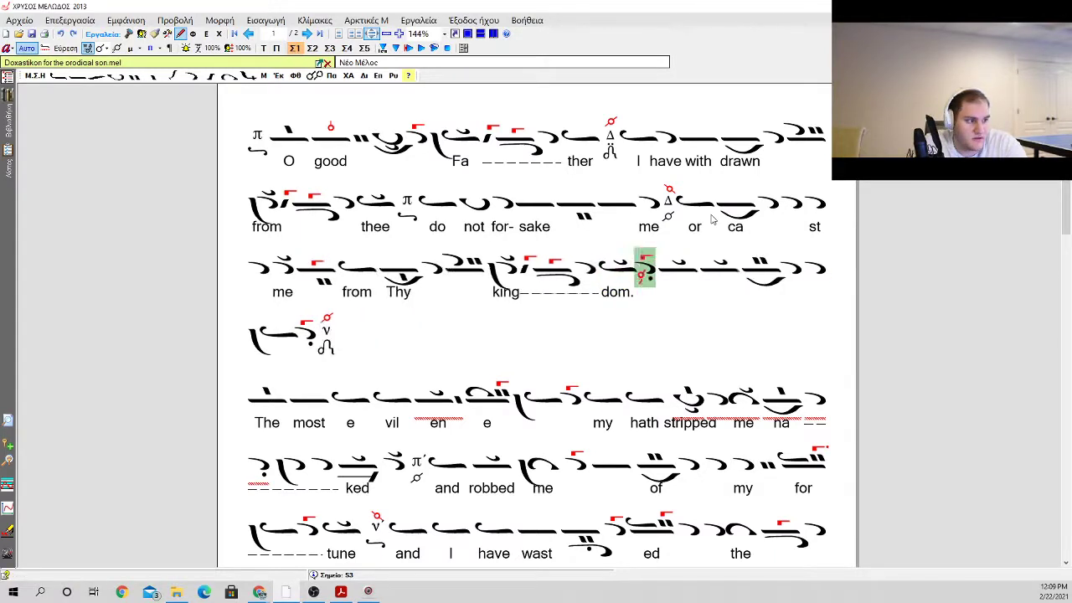
{"action": "key", "text": "Delete"}
{"action": "key", "text": "Delete"}
{"action": "key", "text": "Delete"}
{"action": "key", "text": "Delete"}
{"action": "key", "text": "Delete"}
{"action": "key", "text": "Delete"}
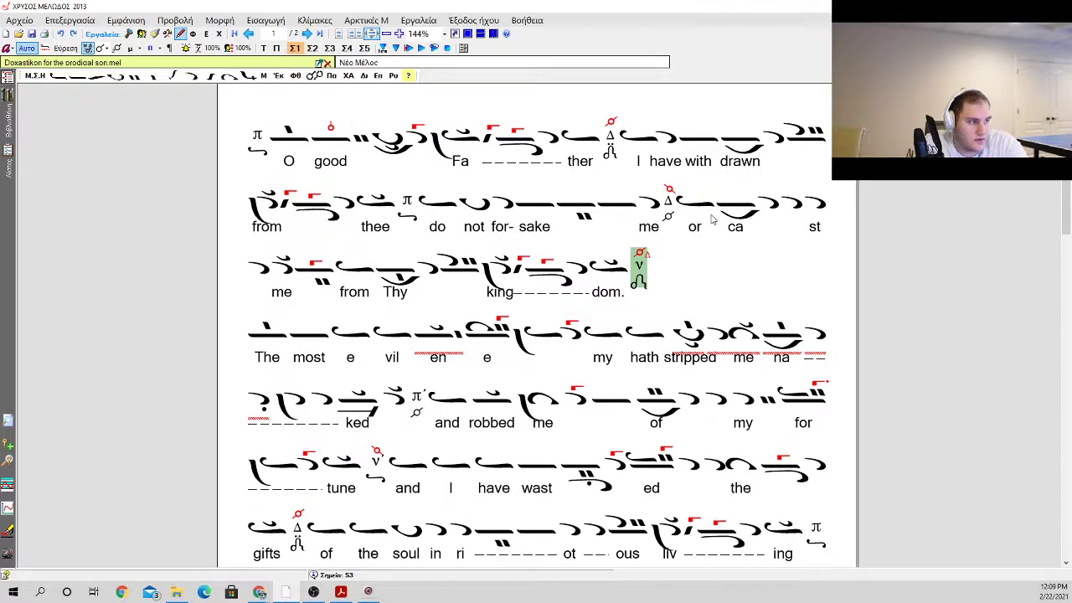
Step: Complete the syllable "ca" under the oligon after "or" so that it reads "cast"
{"action": "left_click", "coordinate": [293, 266]}
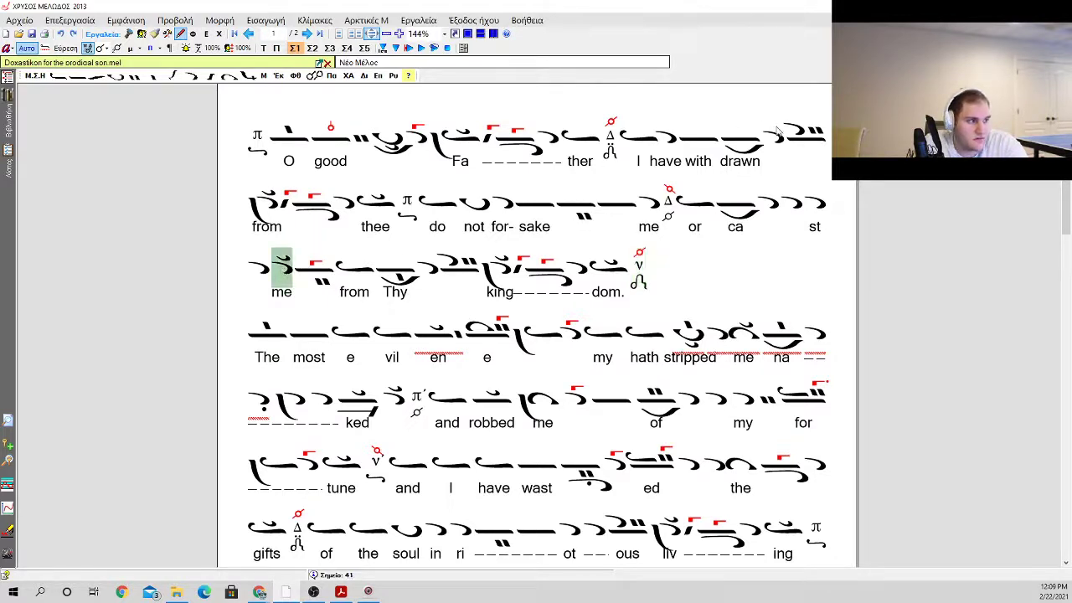
{"action": "left_click", "coordinate": [789, 216]}
{"action": "left_click", "coordinate": [814, 212]}
{"action": "key", "text": "Left"}
{"action": "key", "text": "Return"}
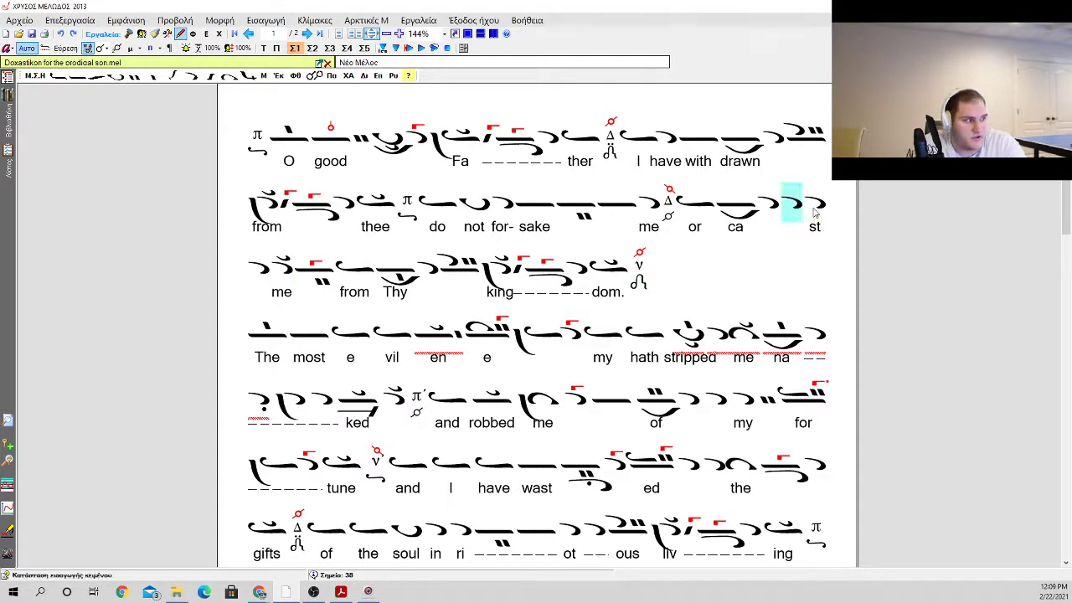
{"action": "key", "text": "Left"}
{"action": "key", "text": "Left"}
{"action": "key", "text": "Return"}
{"action": "key", "text": "Return"}
{"action": "key", "text": "Right"}
{"action": "key", "text": "Right"}
{"action": "key", "text": "Return"}
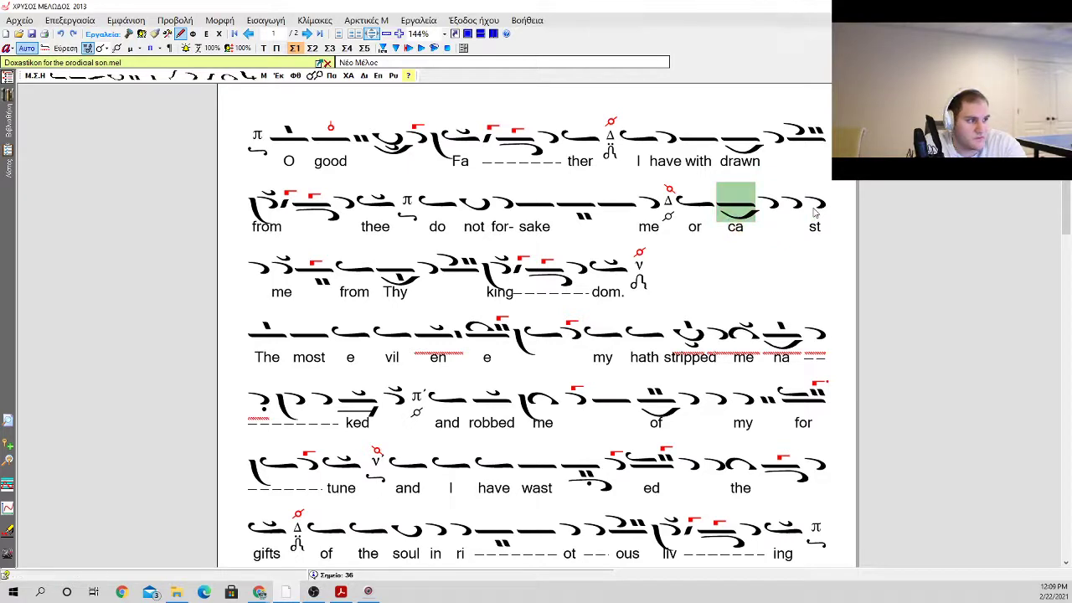
{"action": "key", "text": "Return"}
{"action": "key", "text": "Right"}
{"action": "key", "text": "Left"}
{"action": "key", "text": "Return"}
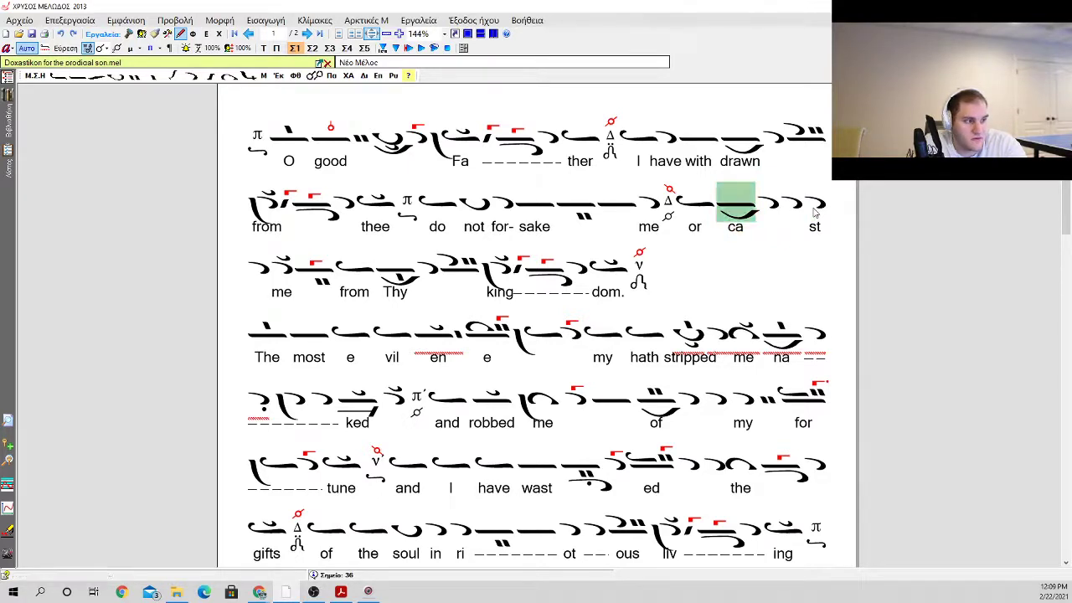
{"action": "key", "text": "Return"}
{"action": "type", "text": "cast"}
{"action": "key", "text": "space"}
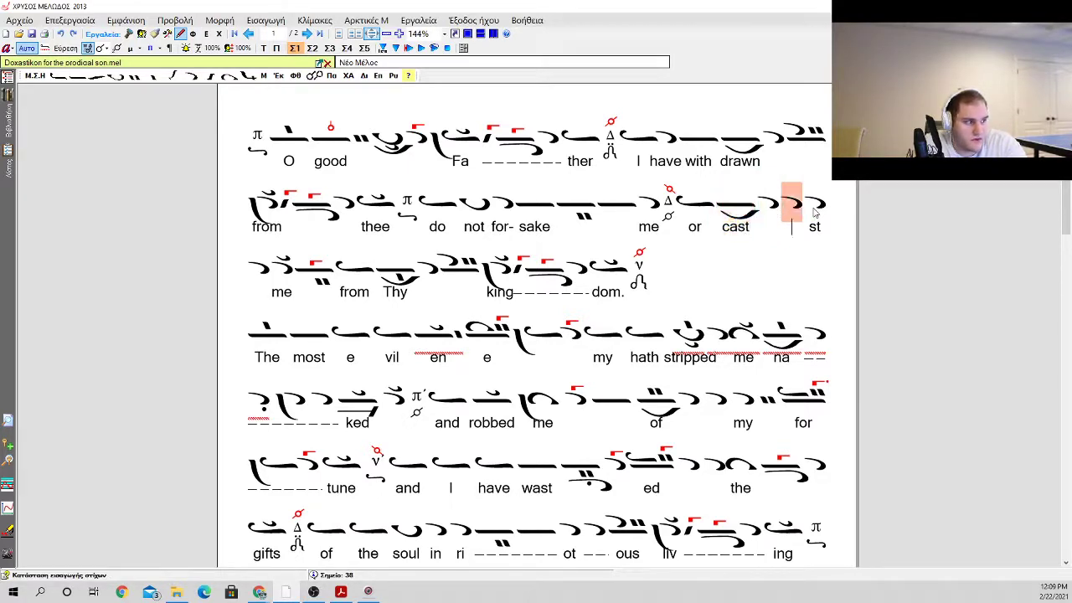
Step: Delete the leftover syllable "st" and one surplus apostrophos from the descending run after "cast"
{"action": "key", "text": "BackSpace"}
{"action": "key", "text": "Right"}
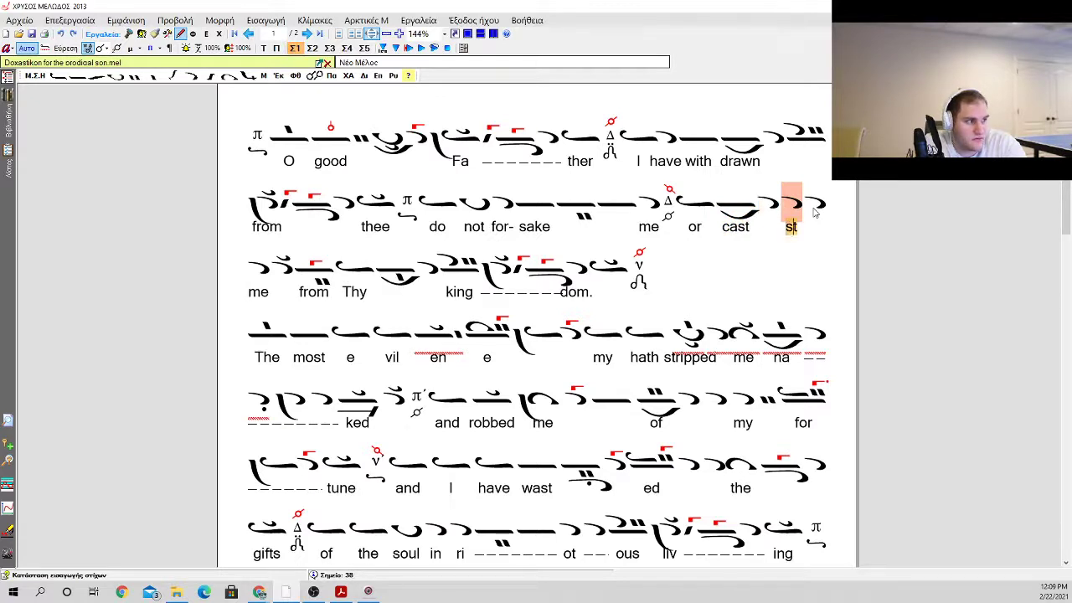
{"action": "key", "text": "Return"}
{"action": "key", "text": "Return"}
{"action": "key", "text": "Right"}
{"action": "key", "text": "Right"}
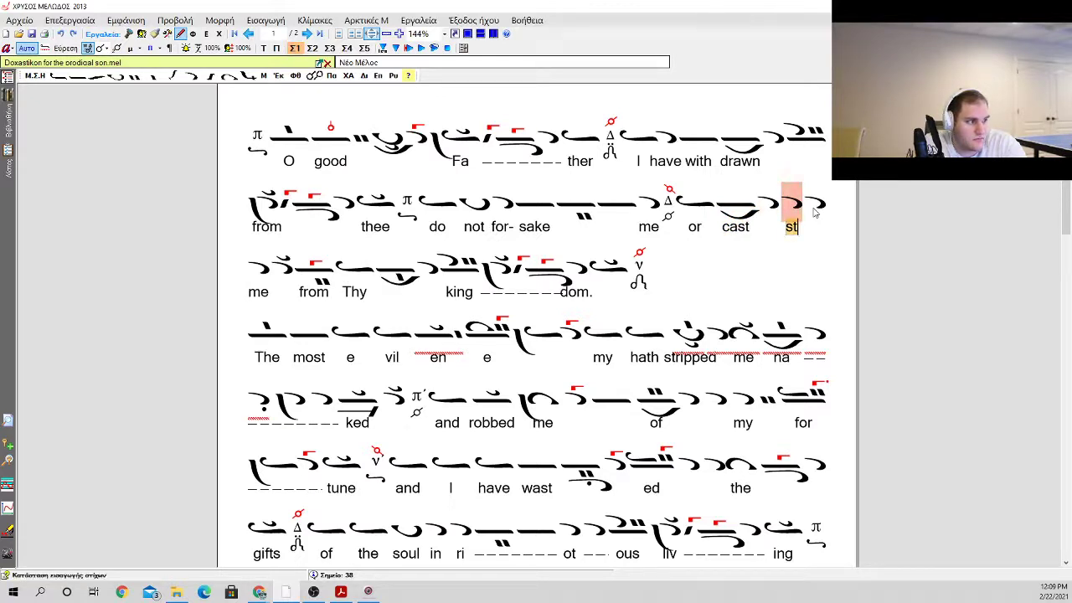
{"action": "key", "text": "BackSpace"}
{"action": "key", "text": "BackSpace"}
{"action": "key", "text": "Return"}
{"action": "key", "text": "BackSpace"}
{"action": "key", "text": "Right"}
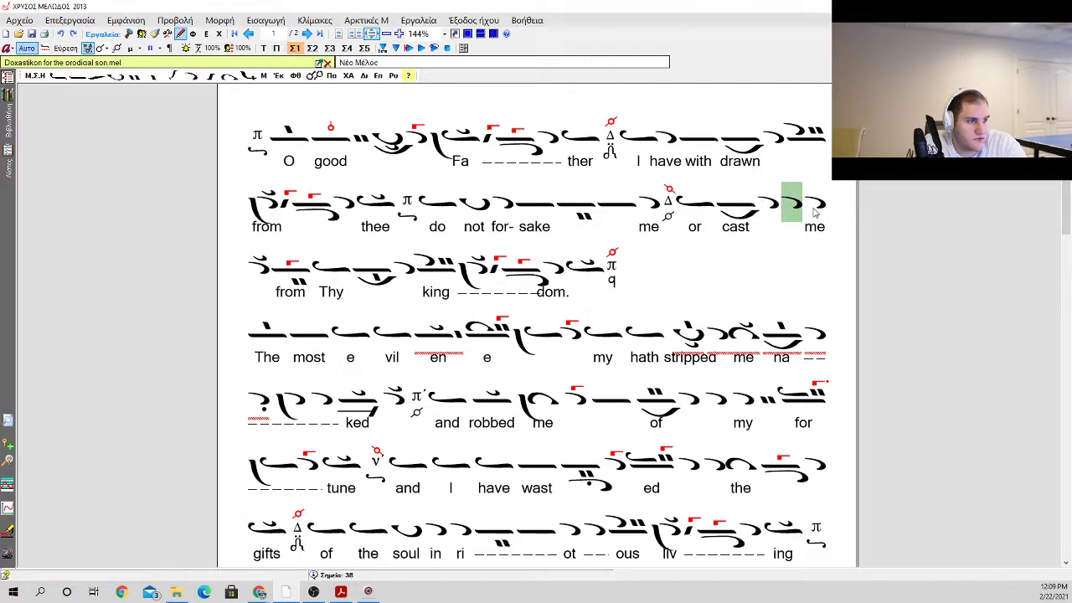
Step: Shift "me" under the klasma apostrophos that opens the next line, realigning "from Thy kingdom." with its neumes
{"action": "key", "text": "Right"}
{"action": "key", "text": "Left"}
{"action": "key", "text": "Return"}
{"action": "key", "text": "space"}
{"action": "key", "text": "Return"}
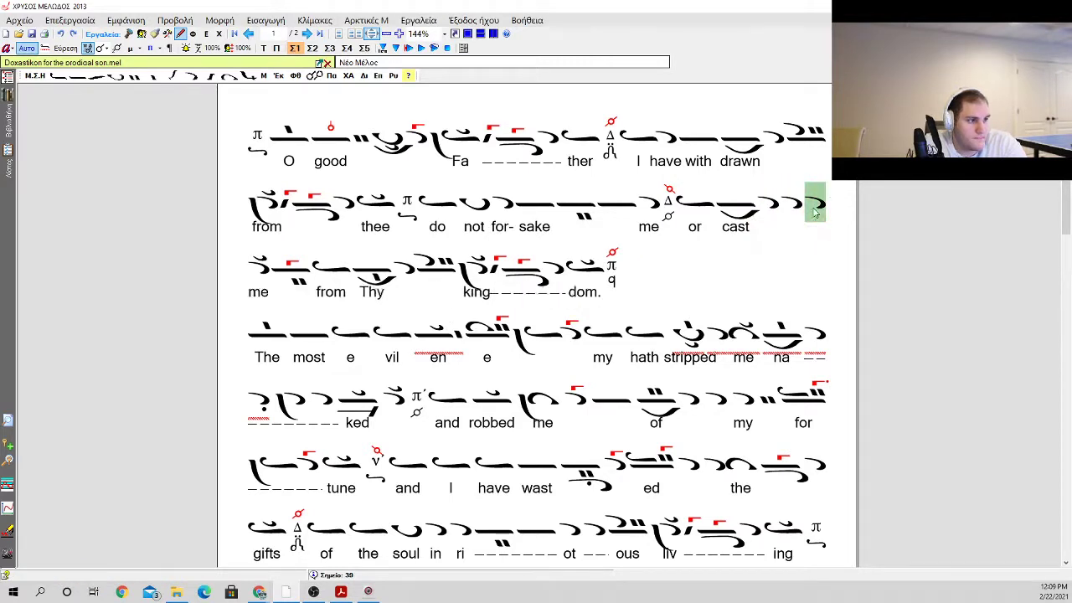
Step: Remove the red phthora from the Di martyria between "me" and "or"
{"action": "key", "text": "Right"}
{"action": "key", "text": "Left"}
{"action": "key", "text": "Left"}
{"action": "key", "text": "Left"}
{"action": "key", "text": "Left"}
{"action": "key", "text": "Left"}
{"action": "key", "text": "Left"}
{"action": "key", "text": "f"}
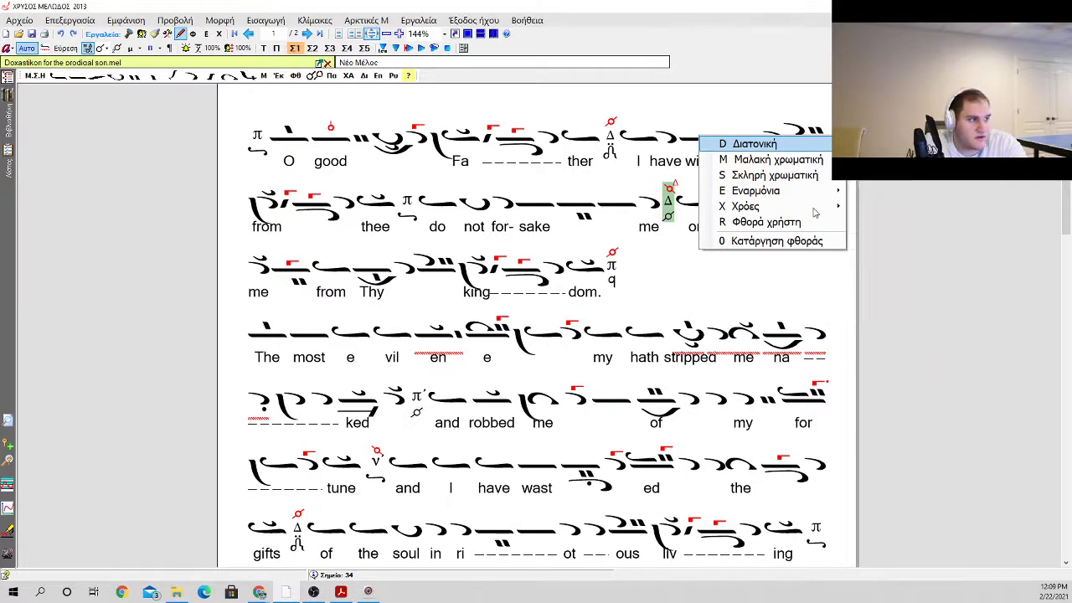
{"action": "key", "text": "Down"}
{"action": "key", "text": "Return"}
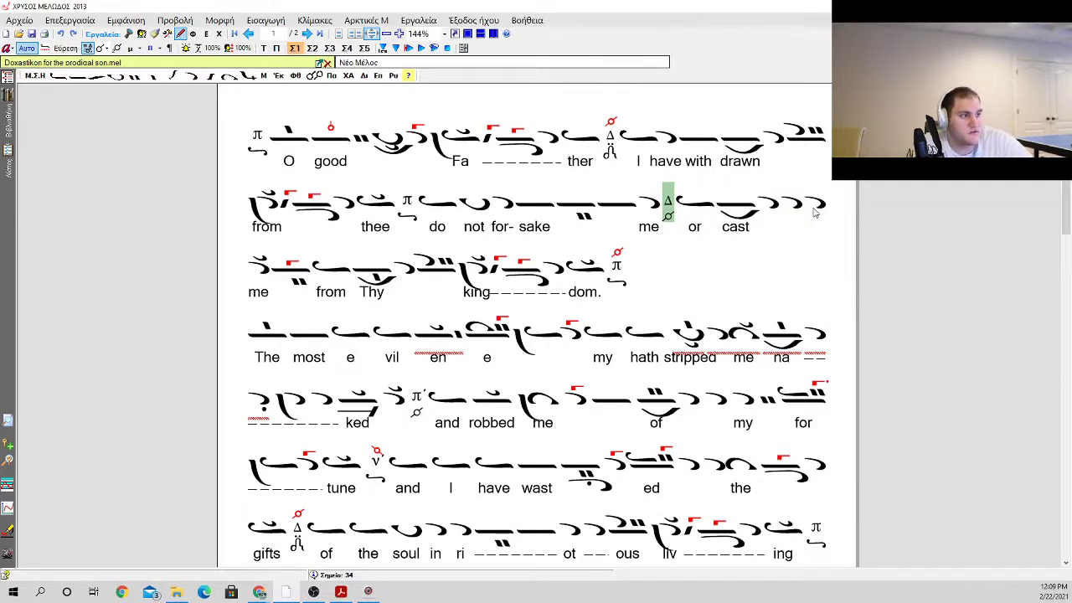
{"action": "key", "text": "Right"}
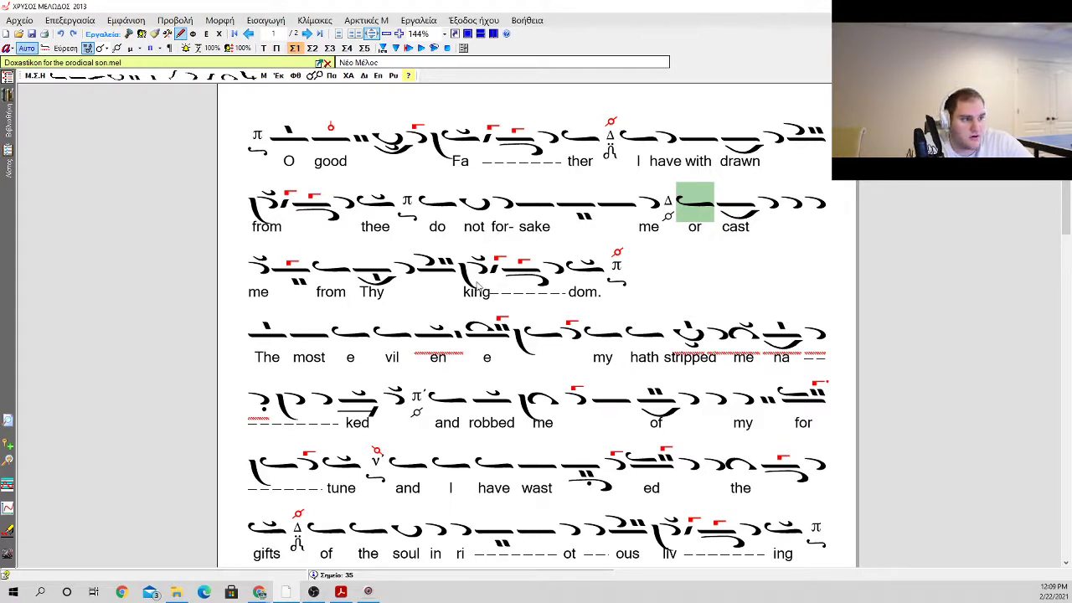
Step: Remove the paragraph break after "kingdom." so that "The most evil" continues on the same line
{"action": "left_click", "coordinate": [664, 274]}
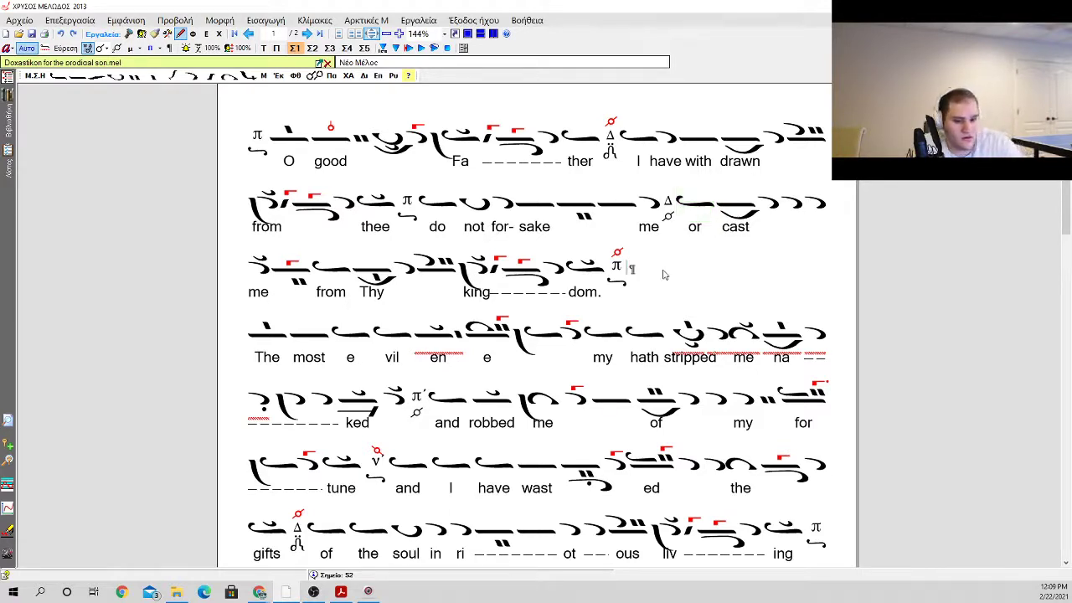
{"action": "key", "text": "Left"}
{"action": "key", "text": "Delete"}
{"action": "key", "text": "ctrl+z"}
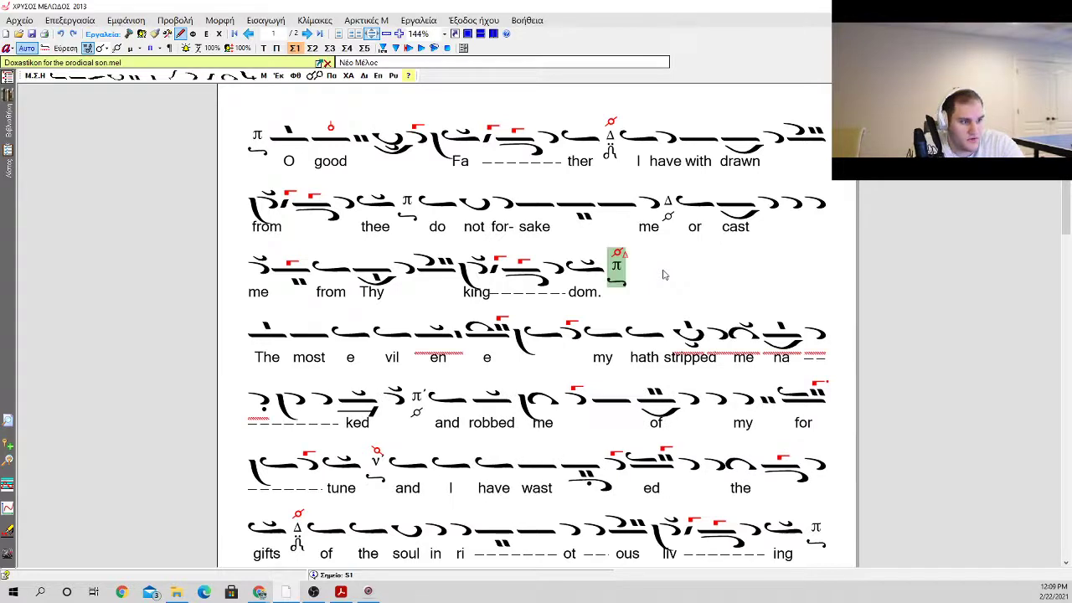
{"action": "left_click", "coordinate": [663, 275]}
{"action": "key", "text": "Delete"}
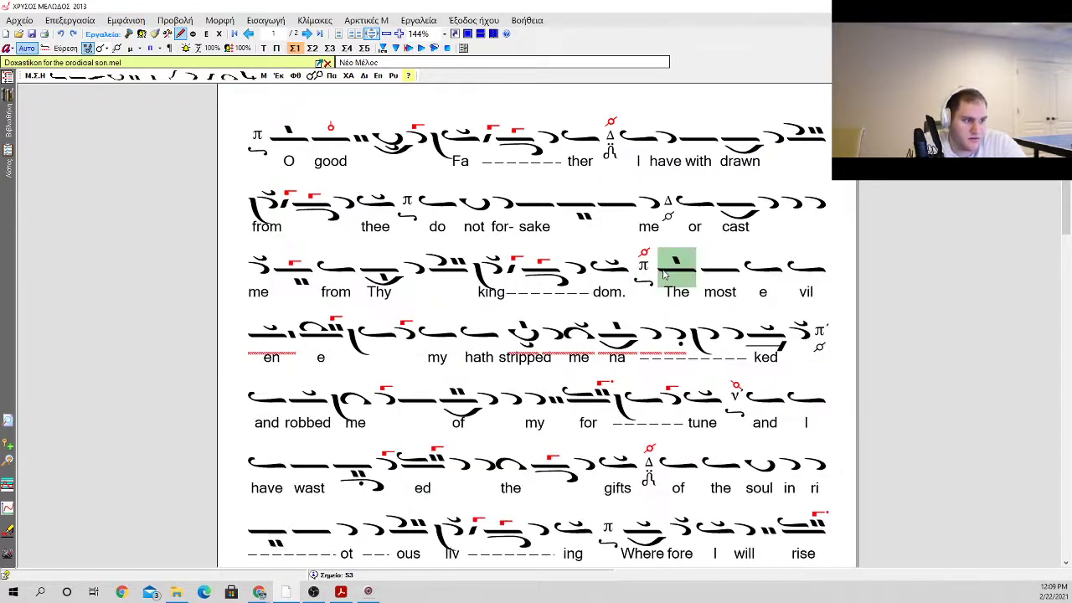
Step: Remove the red phthora from the Pa martyria that follows "kingdom."
{"action": "left_click", "coordinate": [636, 269]}
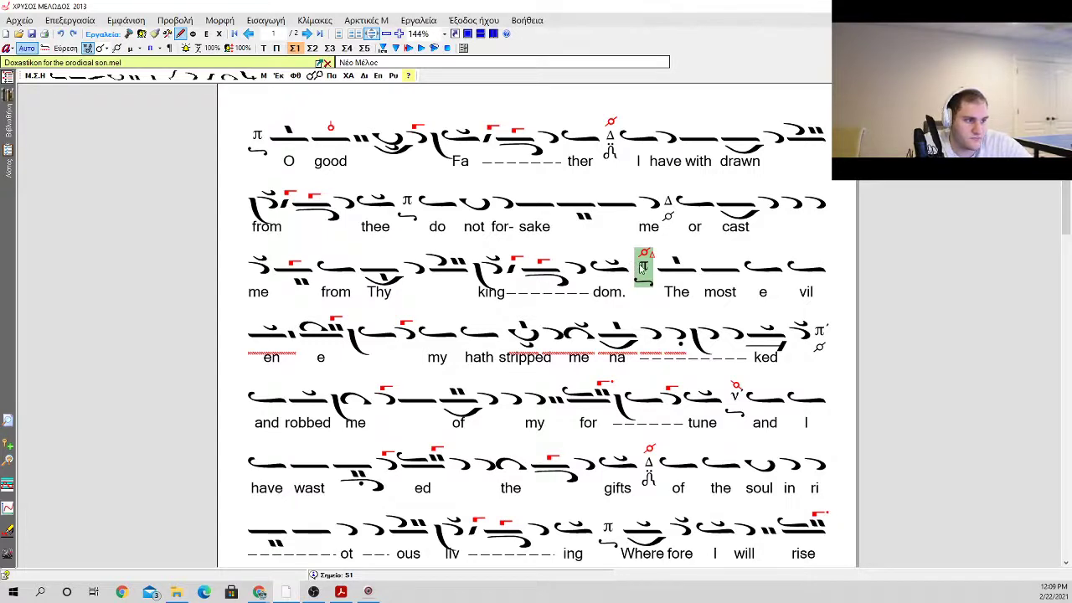
{"action": "right_click", "coordinate": [643, 264]}
{"action": "key", "text": "Escape"}
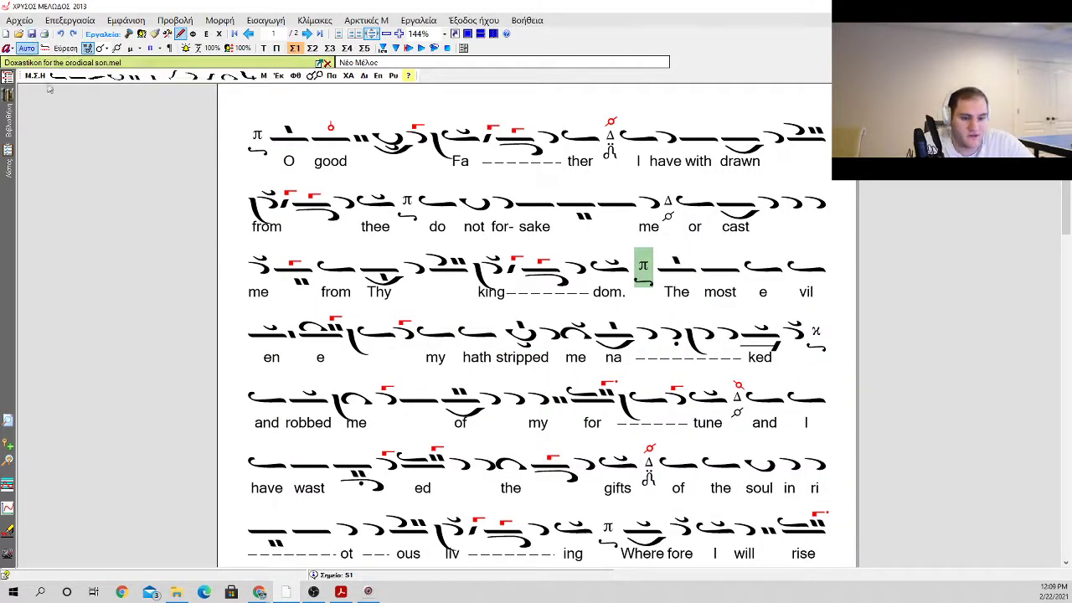
Step: Examine the neumes, martyries and lyrics from the opening "O good Father" through to the final phrase on page 2
{"action": "left_click", "coordinate": [256, 147]}
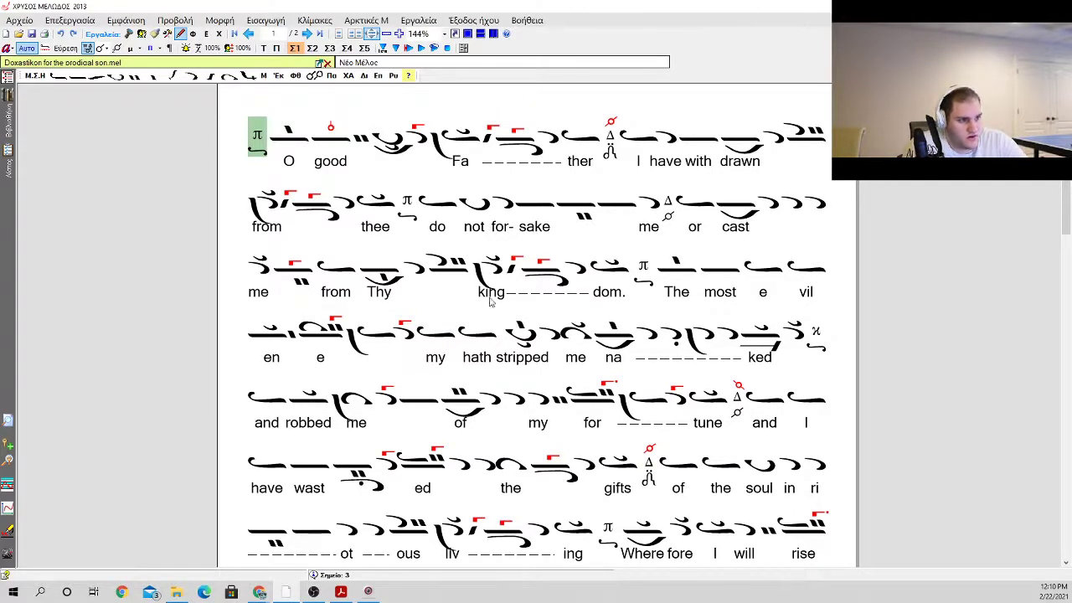
{"action": "scroll", "coordinate": [494, 299], "scroll_direction": "down", "scroll_amount": 1}
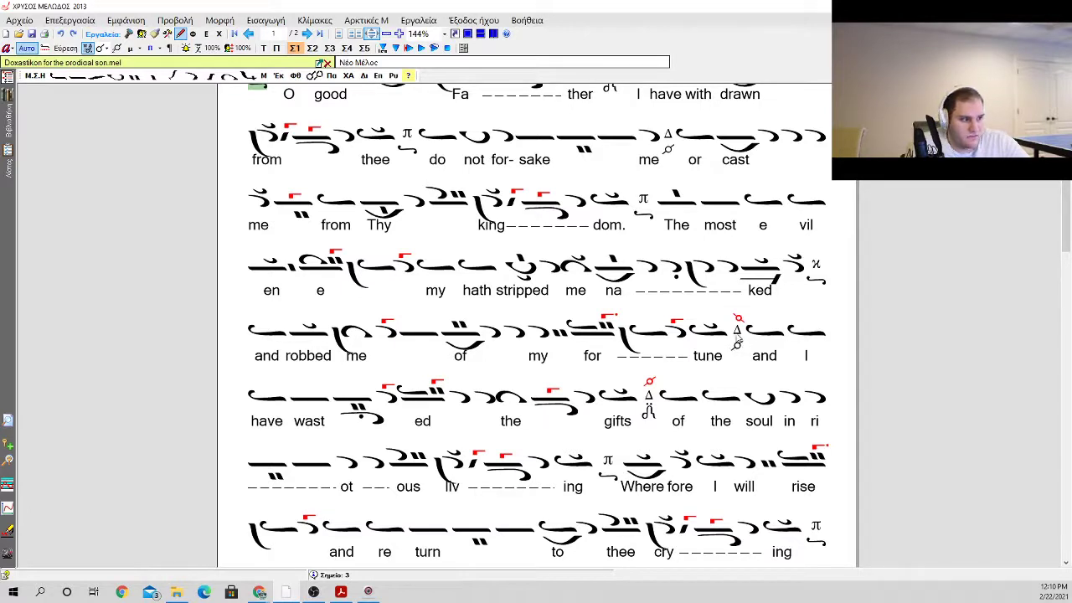
{"action": "left_click", "coordinate": [718, 338]}
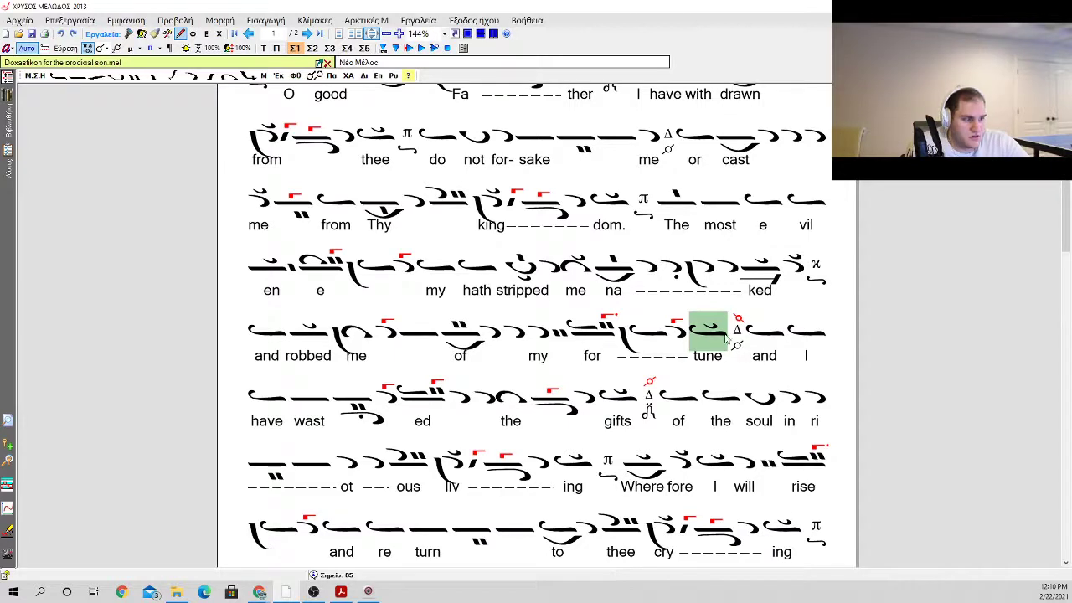
{"action": "left_click", "coordinate": [753, 338]}
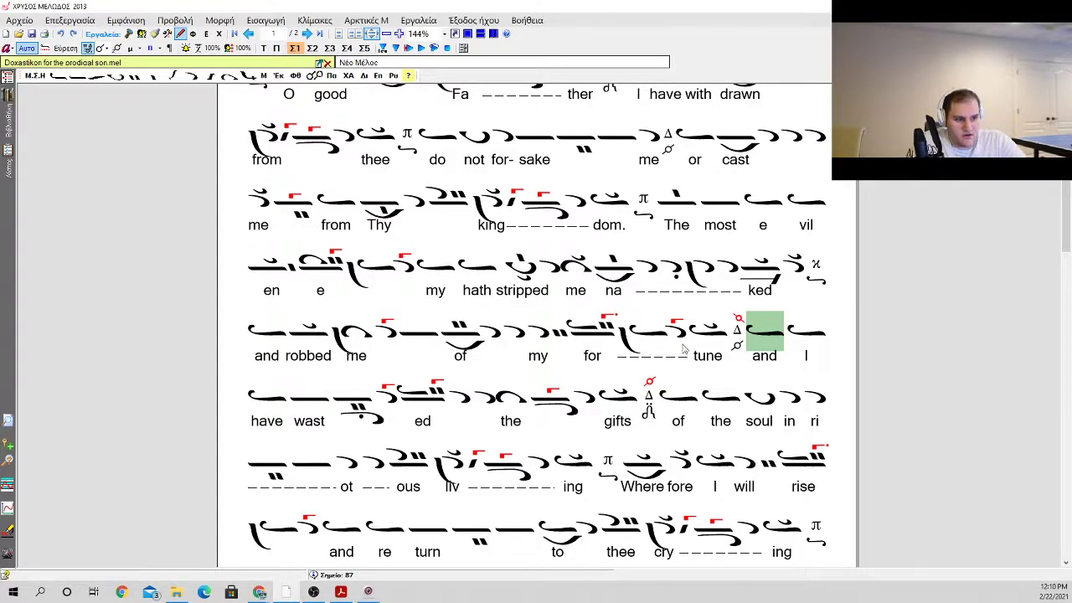
{"action": "scroll", "coordinate": [685, 348], "scroll_direction": "down", "scroll_amount": 2}
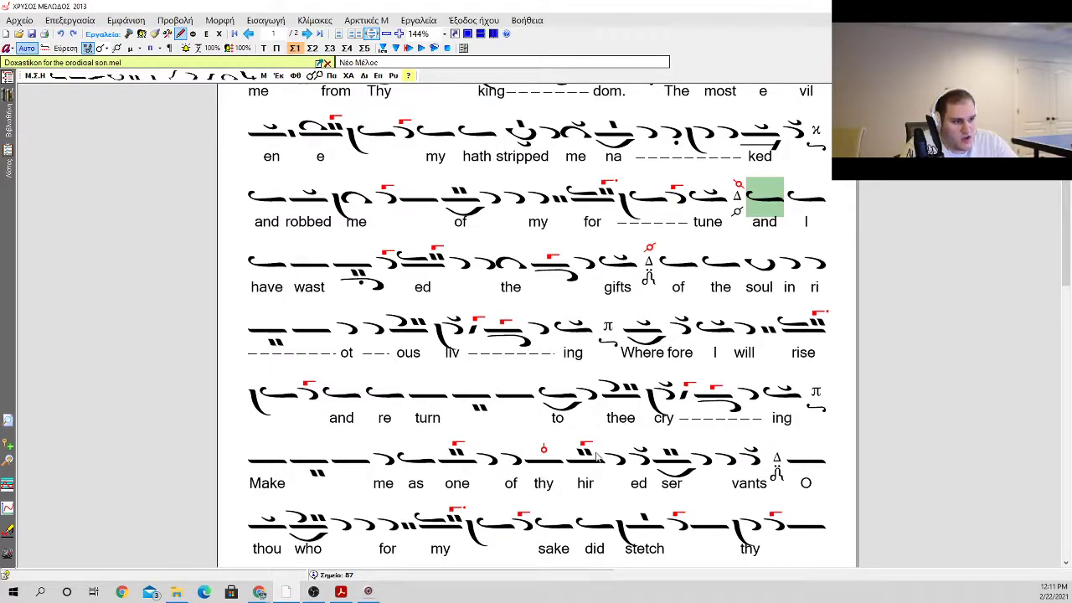
{"action": "scroll", "coordinate": [627, 453], "scroll_direction": "down", "scroll_amount": 3}
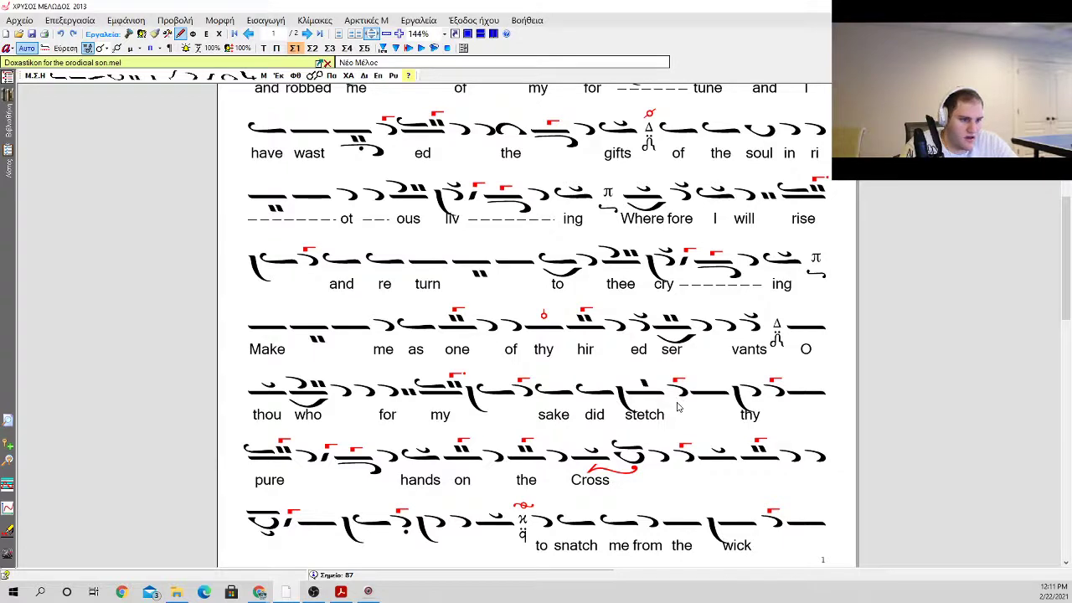
{"action": "scroll", "coordinate": [400, 544], "scroll_direction": "down", "scroll_amount": 1}
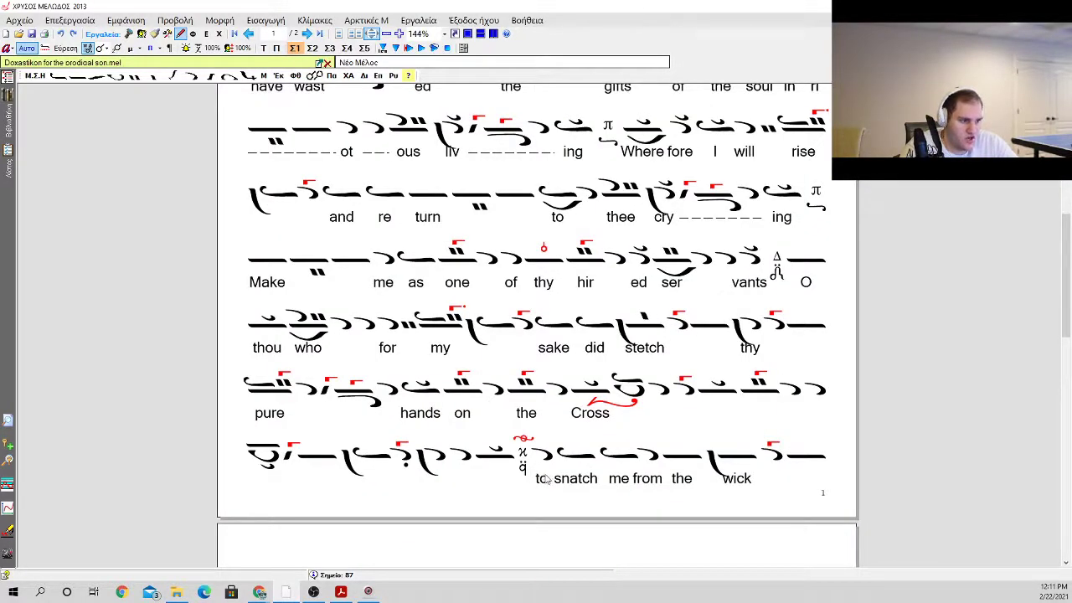
{"action": "scroll", "coordinate": [551, 481], "scroll_direction": "down", "scroll_amount": 2}
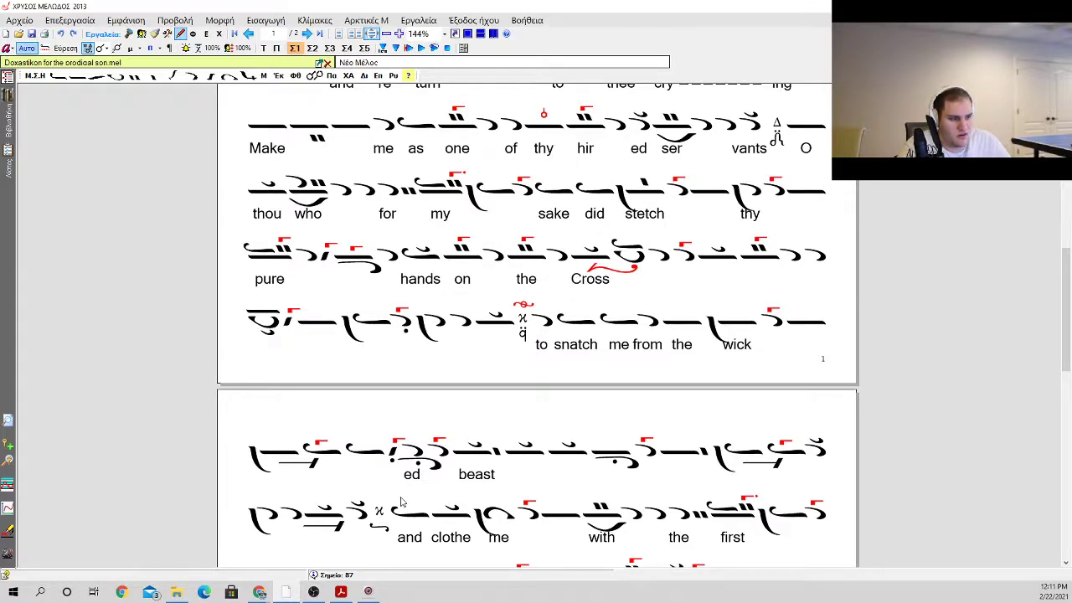
{"action": "scroll", "coordinate": [400, 500], "scroll_direction": "down", "scroll_amount": 2}
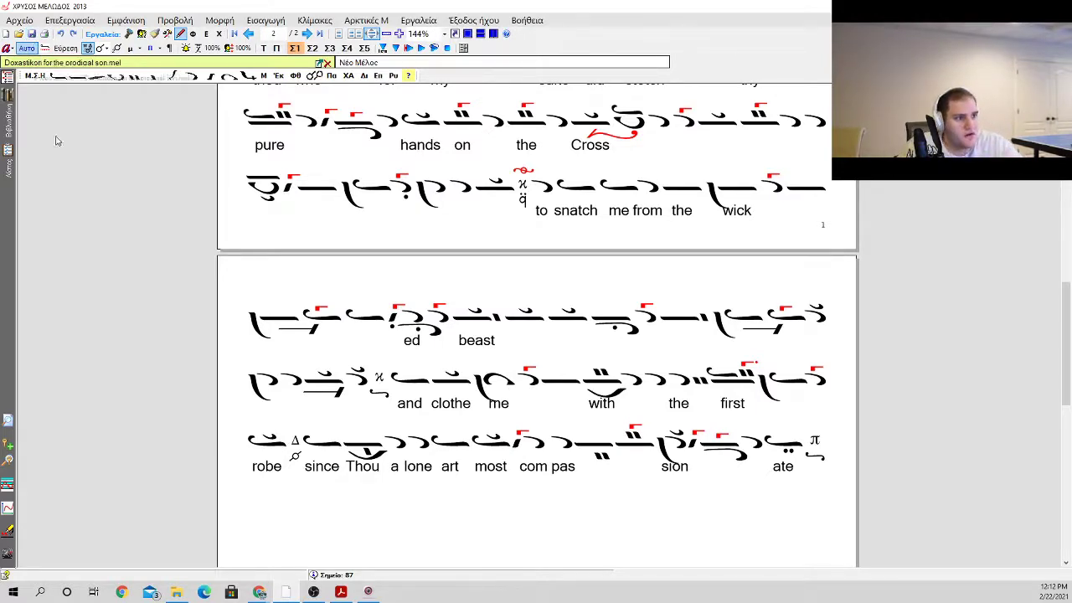
Step: Recheck the score from the mode heading and first phrase through to the closing martyria after "compassionate"
{"action": "left_click", "coordinate": [275, 198]}
{"action": "scroll", "coordinate": [544, 249], "scroll_direction": "up", "scroll_amount": 3}
{"action": "scroll", "coordinate": [544, 250], "scroll_direction": "up", "scroll_amount": 6}
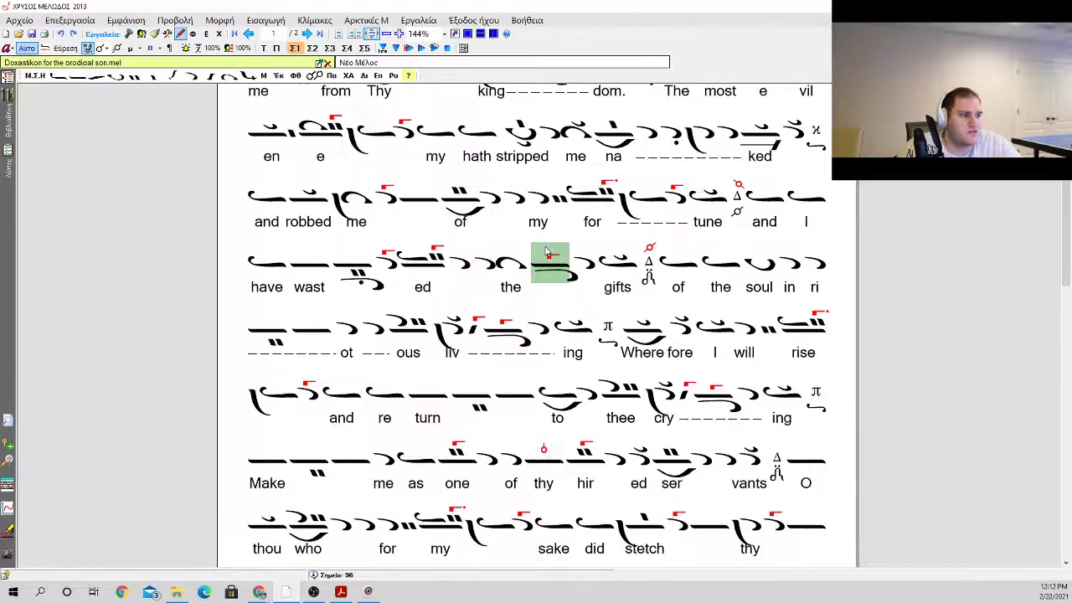
{"action": "left_click", "coordinate": [611, 216]}
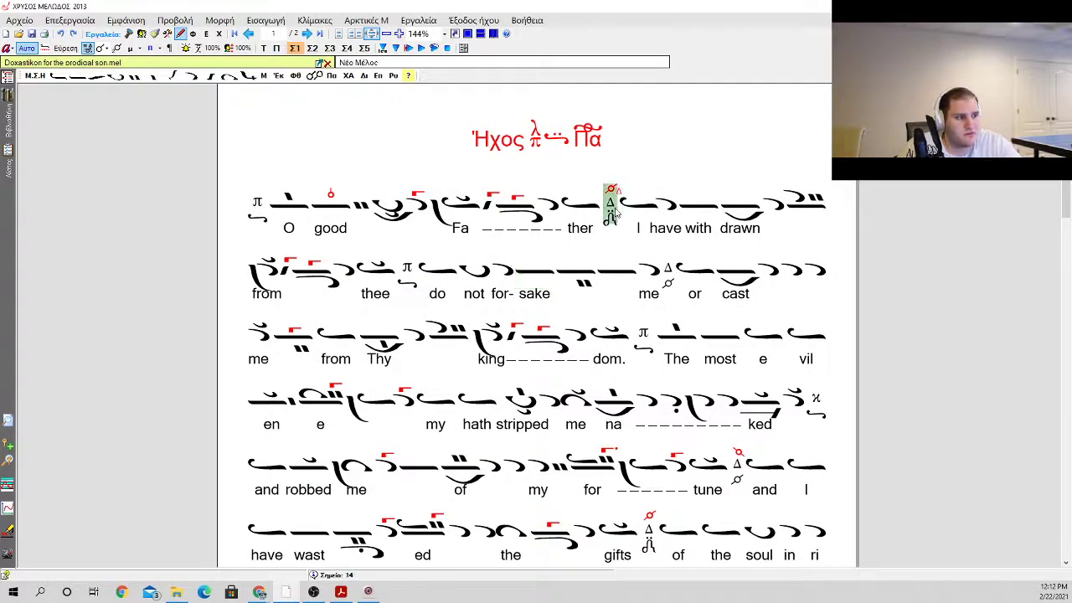
{"action": "left_click", "coordinate": [617, 155]}
{"action": "left_click", "coordinate": [675, 166]}
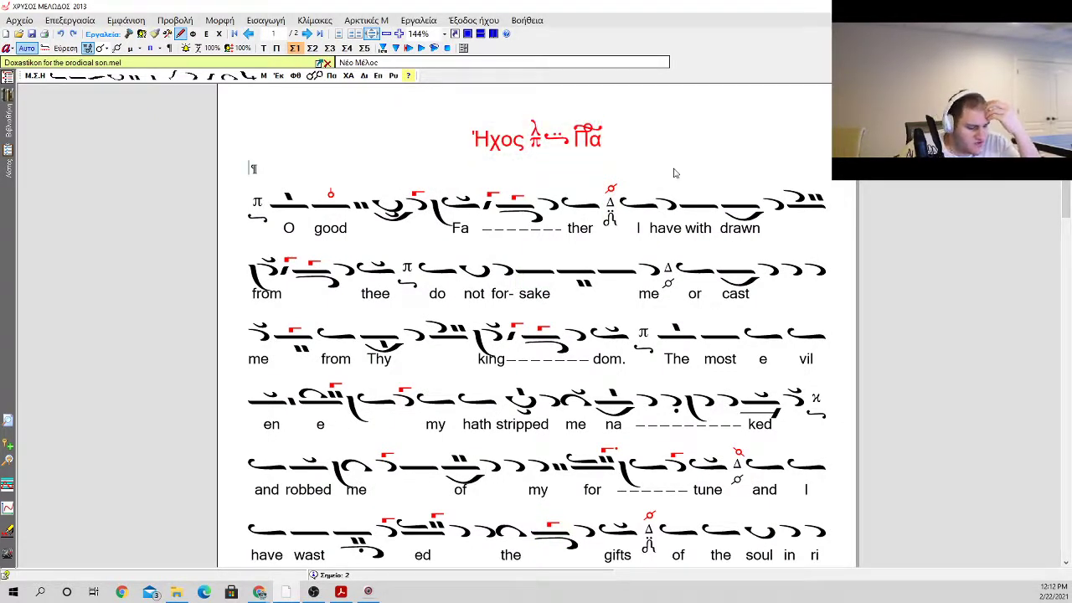
{"action": "scroll", "coordinate": [675, 173], "scroll_direction": "down", "scroll_amount": 10}
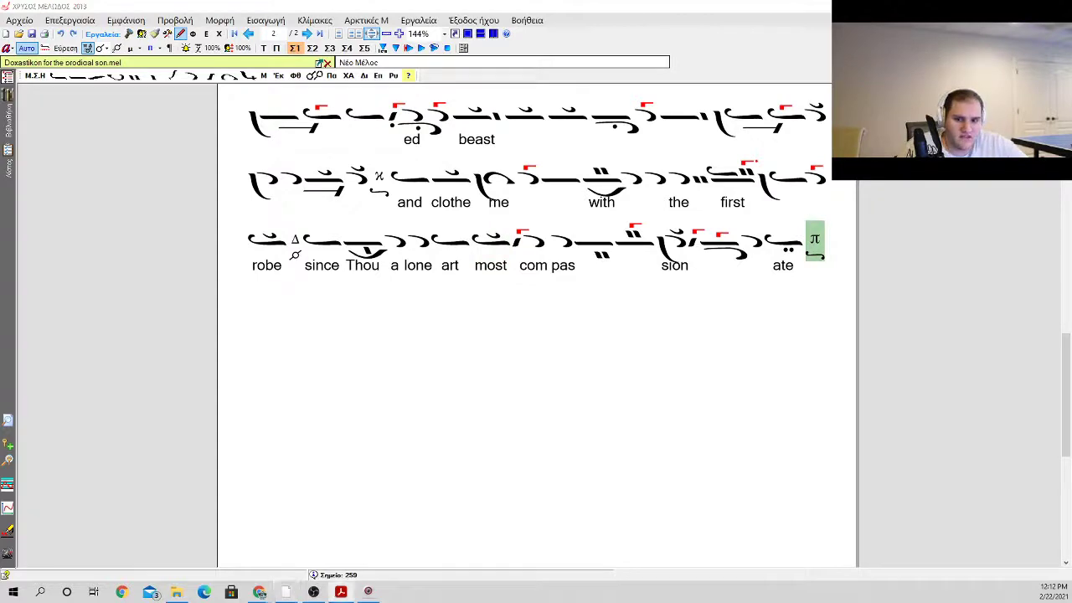
Step: Close the PDF reader window and return to the score
{"action": "left_click_drag", "start_coordinate": [714, 175], "coordinate": [1, 134]}
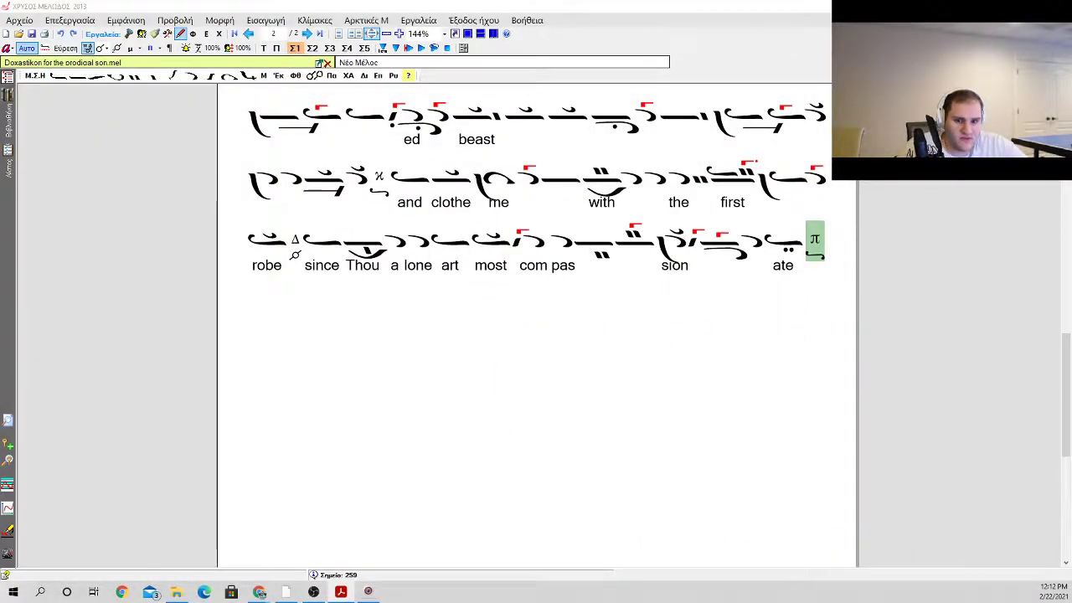
{"action": "key", "text": "alt+F4"}
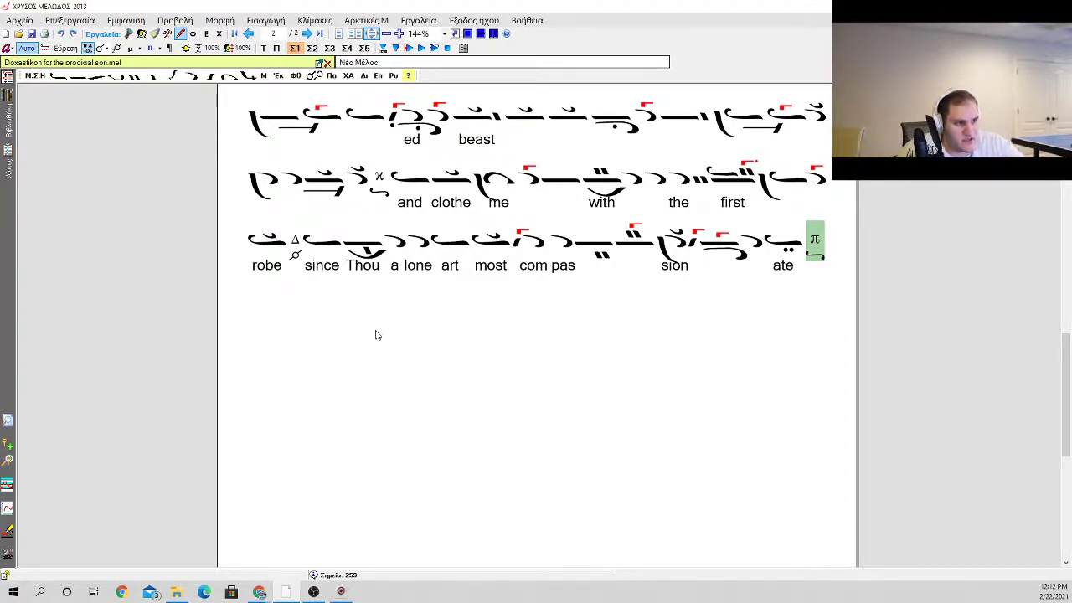
{"action": "left_click", "coordinate": [448, 326]}
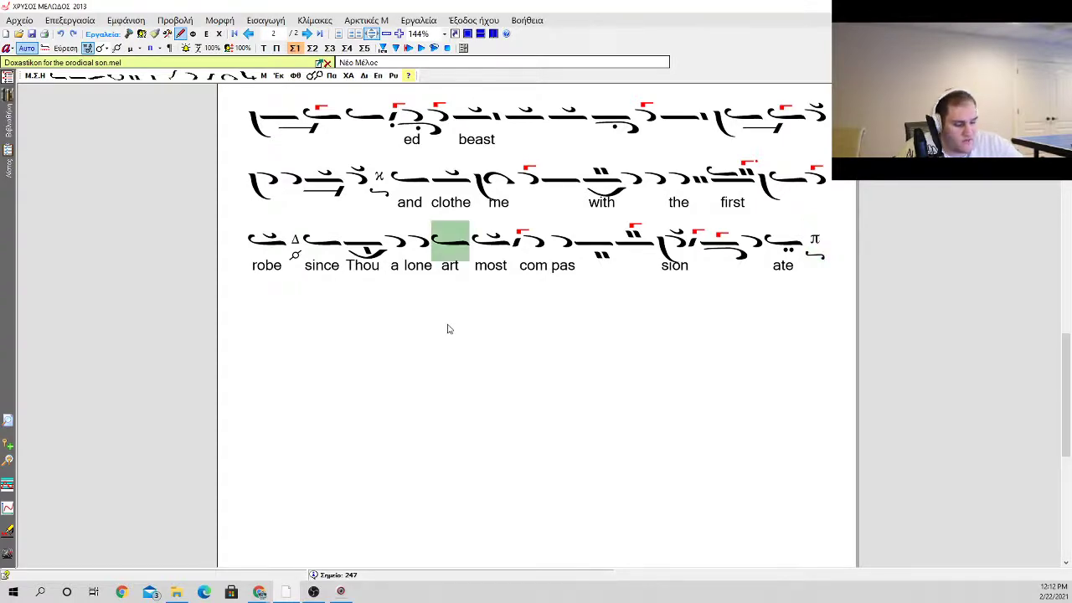
{"action": "left_click", "coordinate": [549, 288]}
{"action": "scroll", "coordinate": [549, 288], "scroll_direction": "up", "scroll_amount": 5}
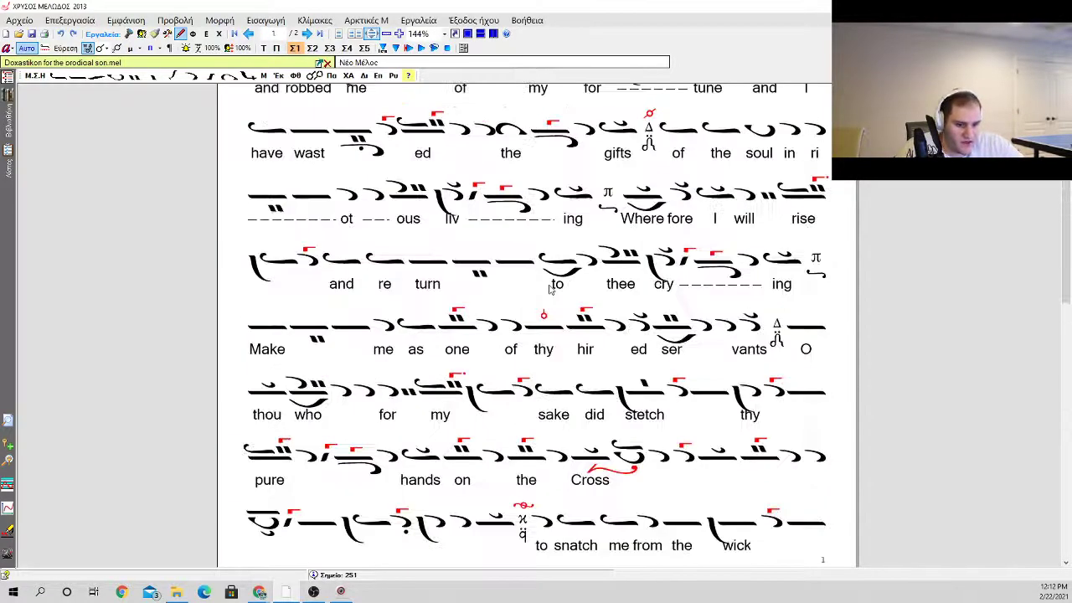
{"action": "scroll", "coordinate": [556, 282], "scroll_direction": "down", "scroll_amount": 2}
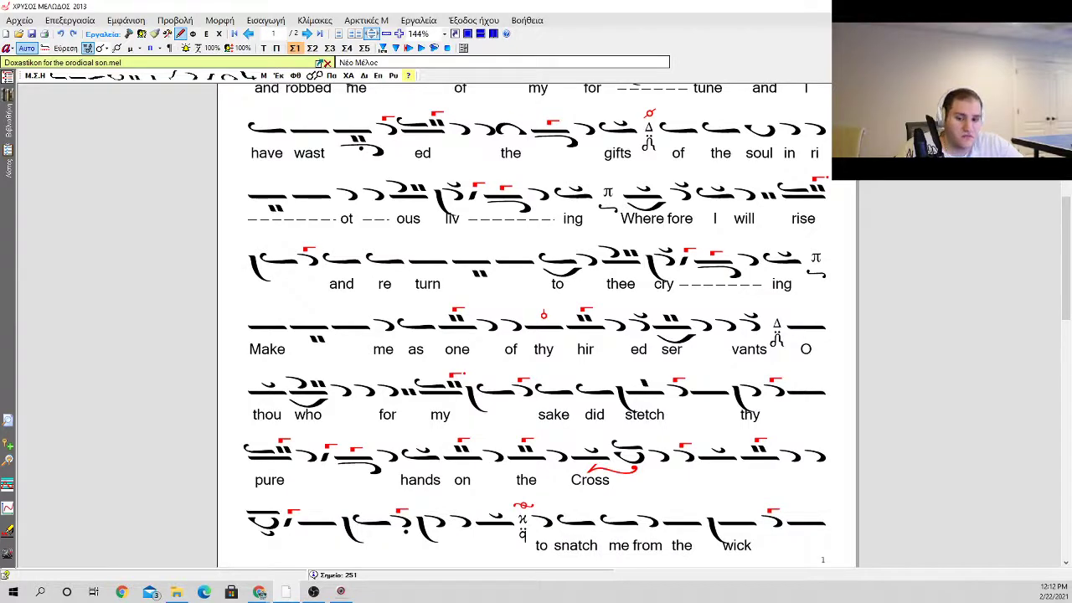